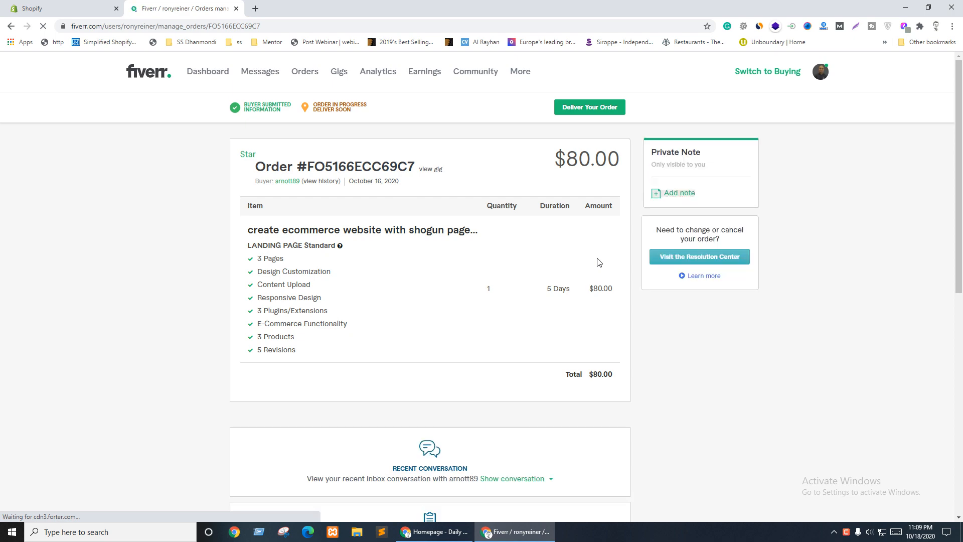
Step: Show the recent conversation with the buyer in the order and open the linked site thehealthypetco.com
scroll(432, 323, down, 5)
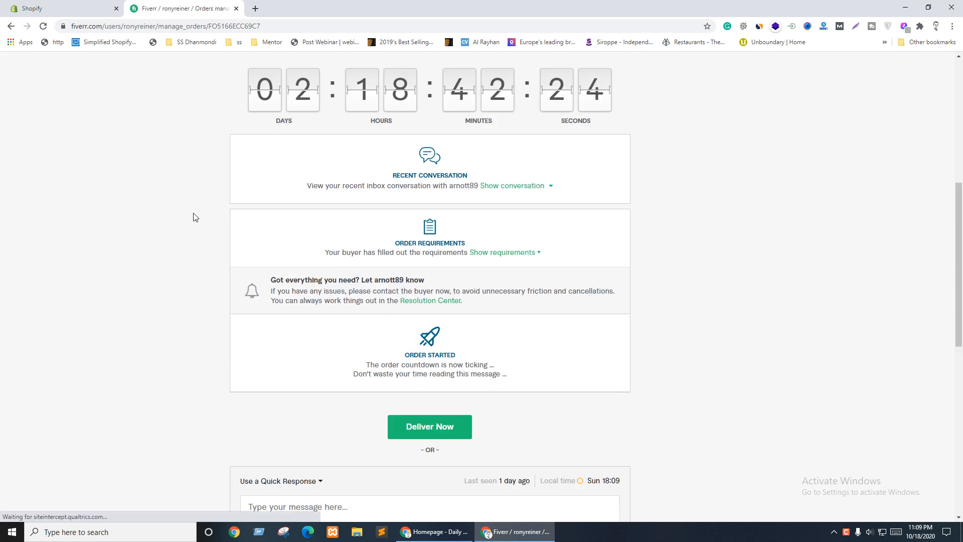
scroll(377, 254, up, 3)
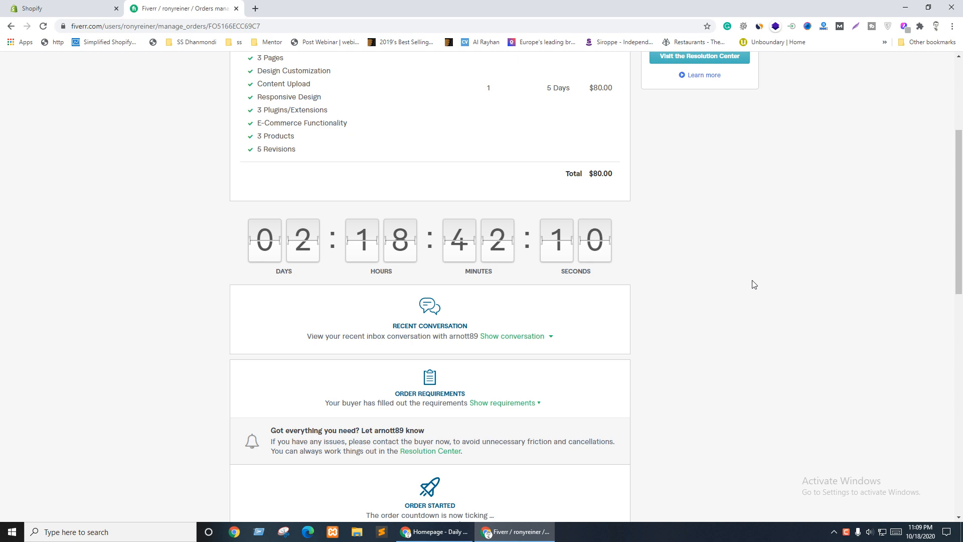
scroll(419, 308, up, 3)
scroll(556, 274, down, 5)
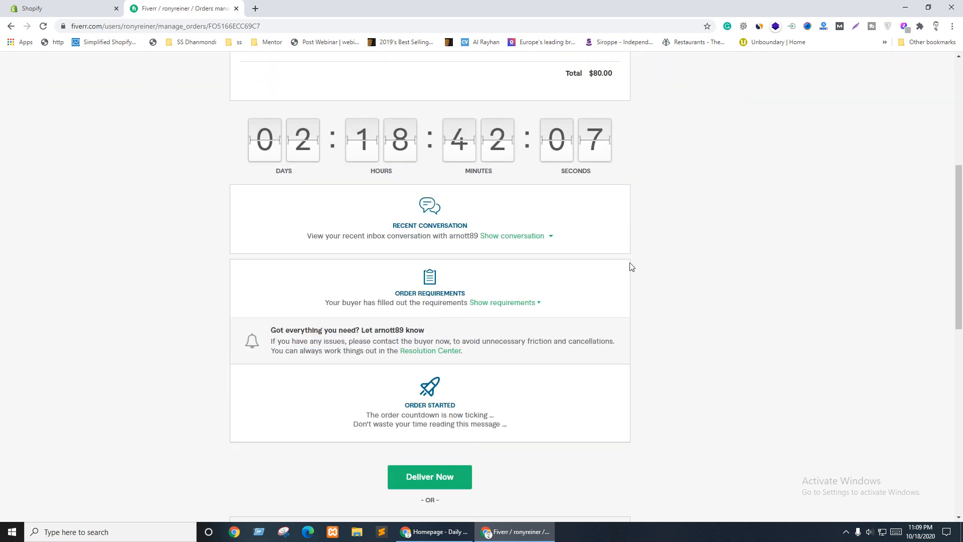
click(505, 237)
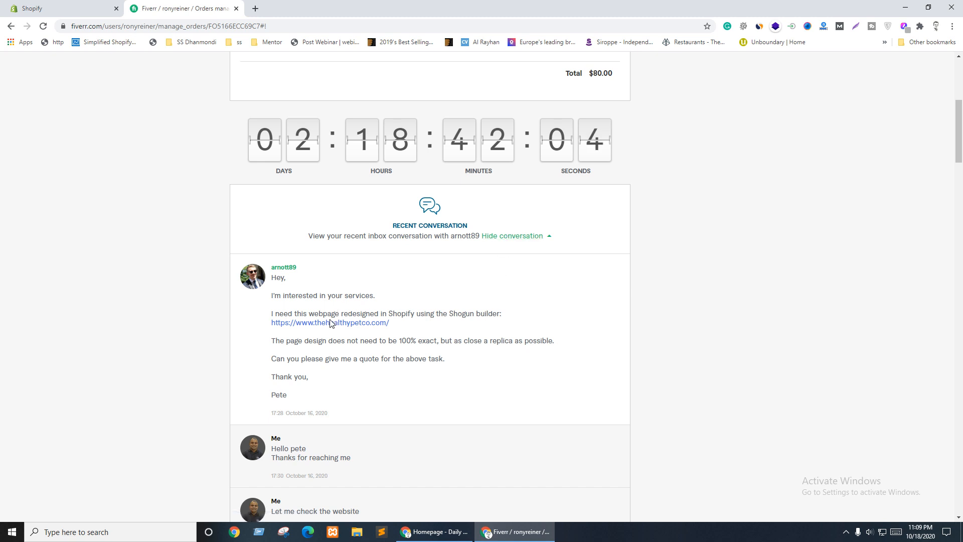
click(353, 323)
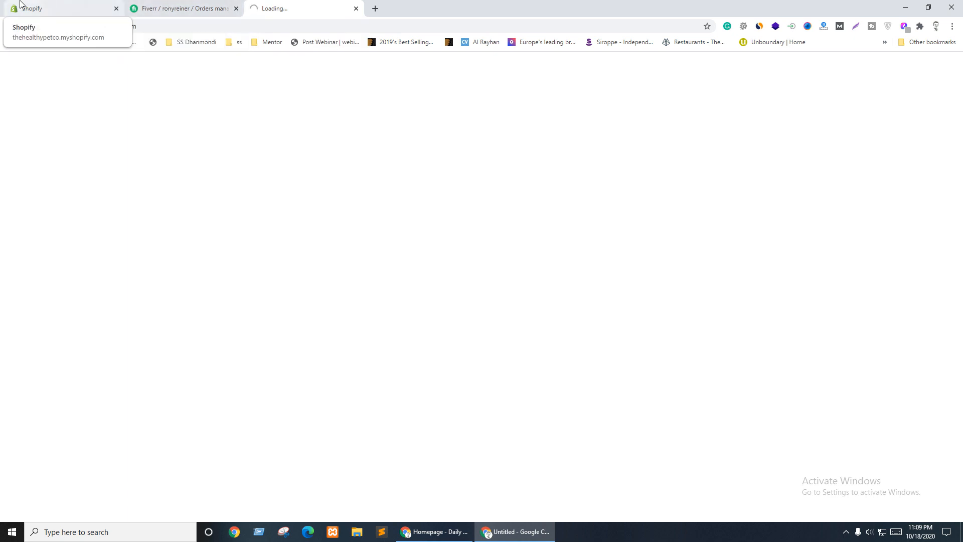
Step: Switch to the Shopify admin, open the online store's themes and preview the current Debut theme
drag(20, 4, 358, 6)
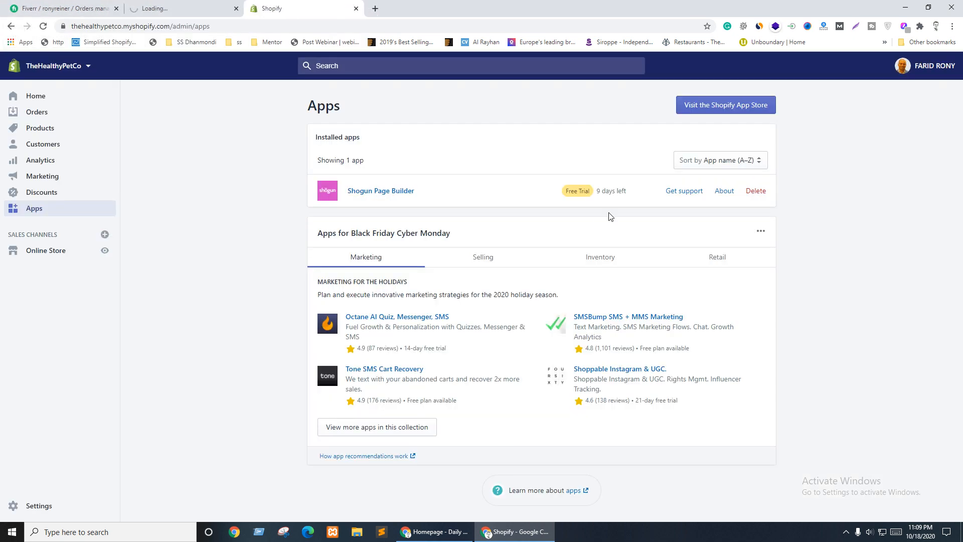
click(38, 251)
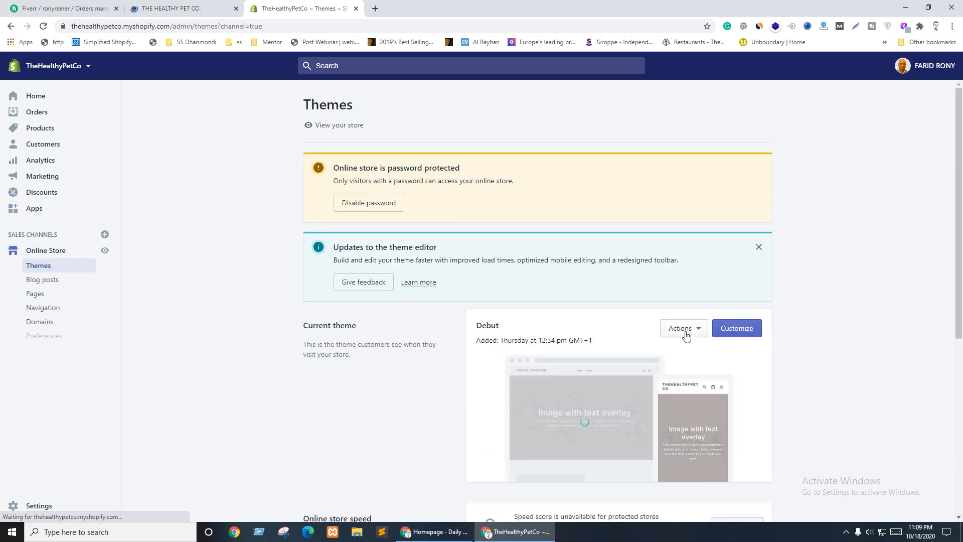
click(688, 328)
click(647, 354)
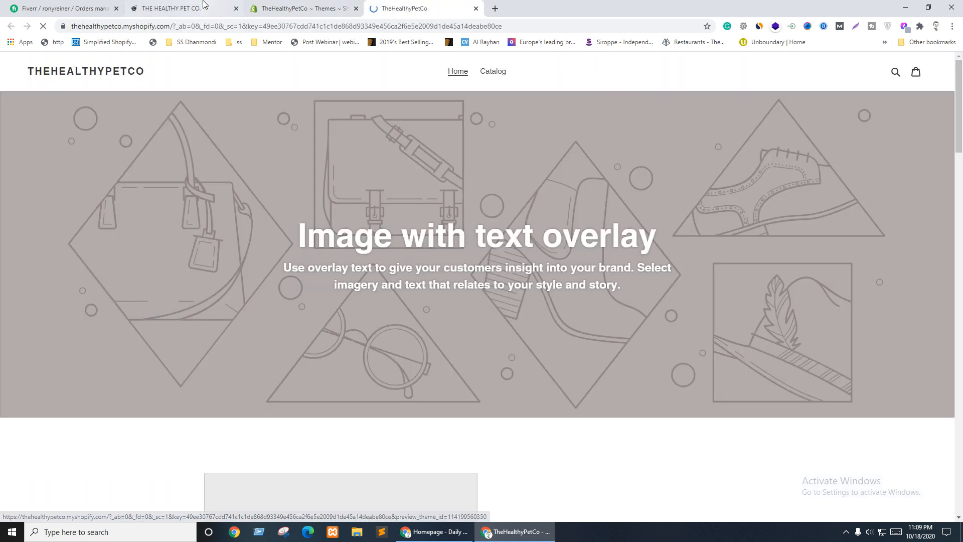
Step: Look through the original Healthy Pet Co. homepage from the hero section down to the footer
click(203, 5)
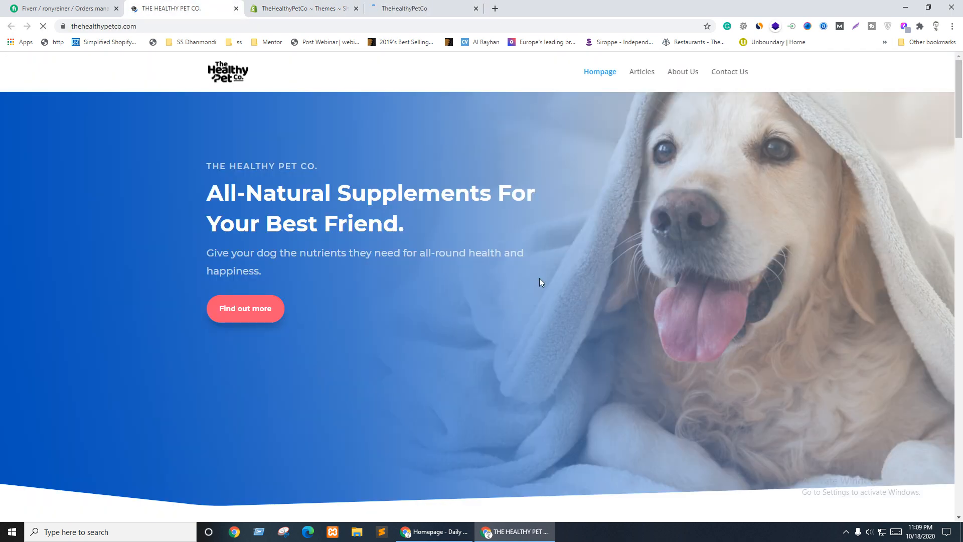
scroll(539, 278, down, 20)
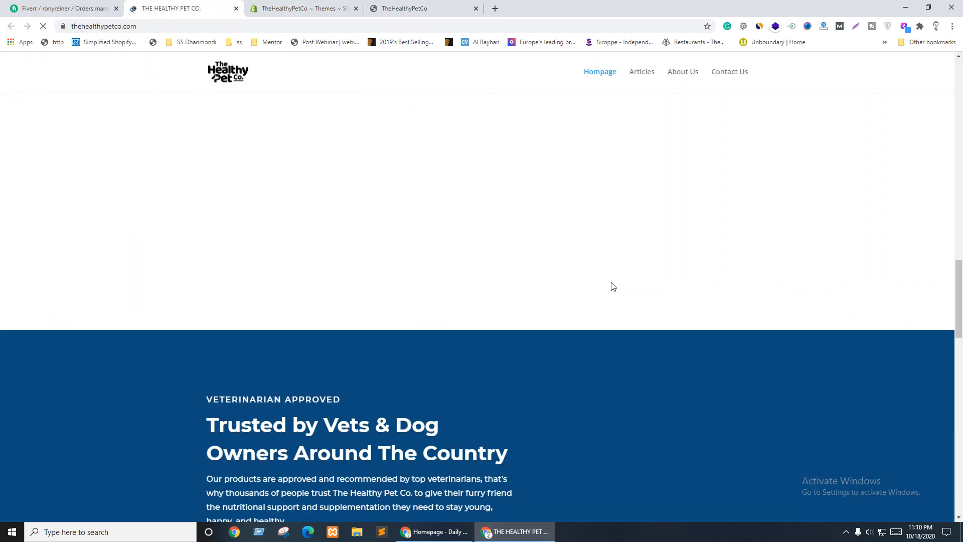
scroll(612, 286, down, 15)
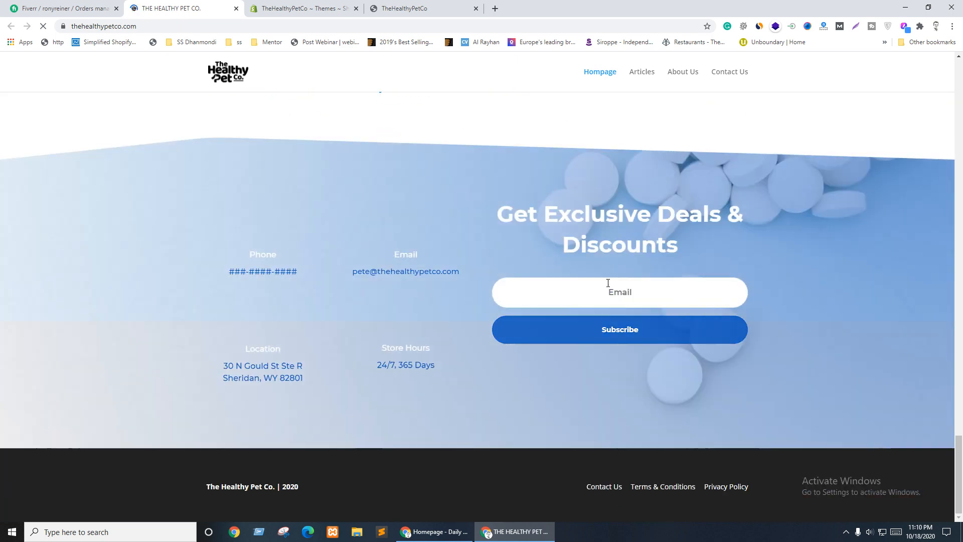
Step: Check with Wappalyzer which technologies the original Healthy Pet Co. site is built on
click(126, 26)
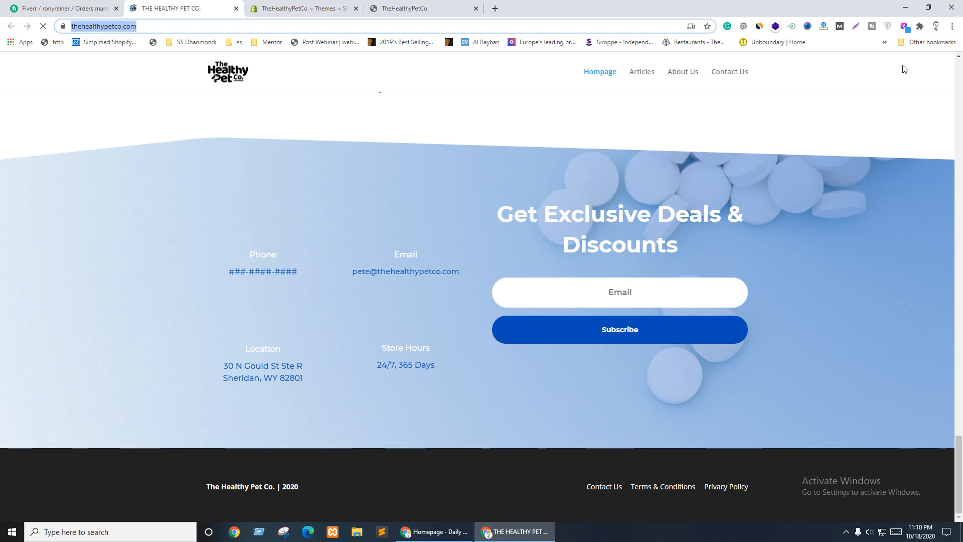
click(776, 27)
click(754, 74)
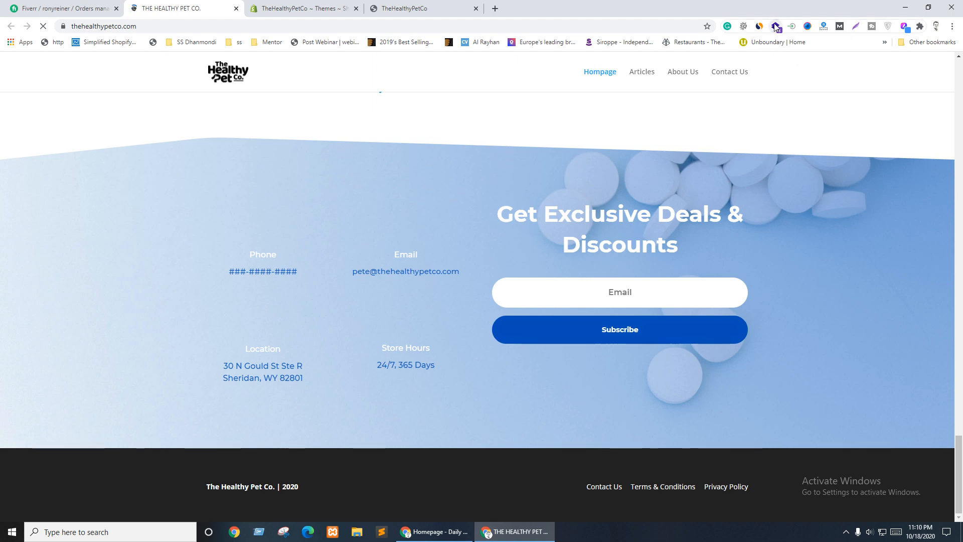
click(776, 26)
click(694, 236)
click(776, 26)
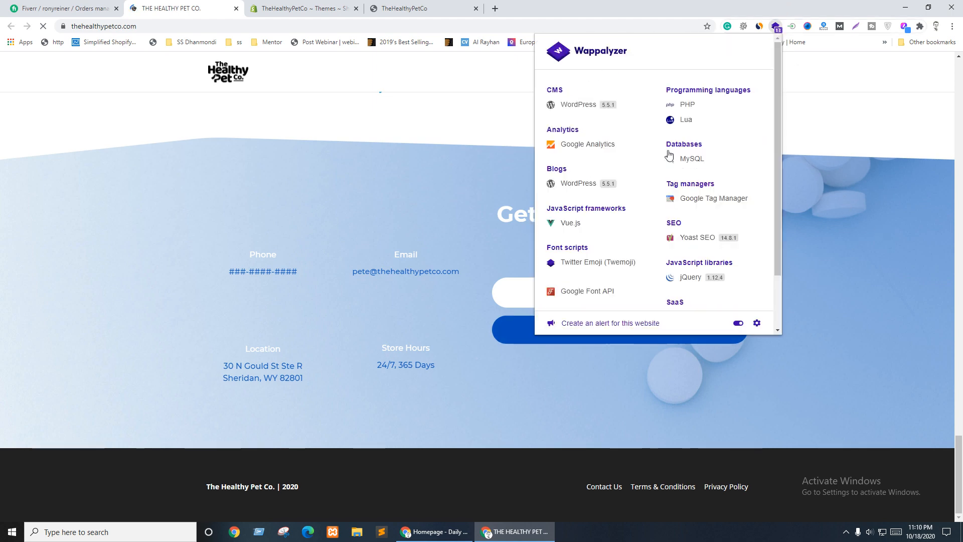
click(161, 148)
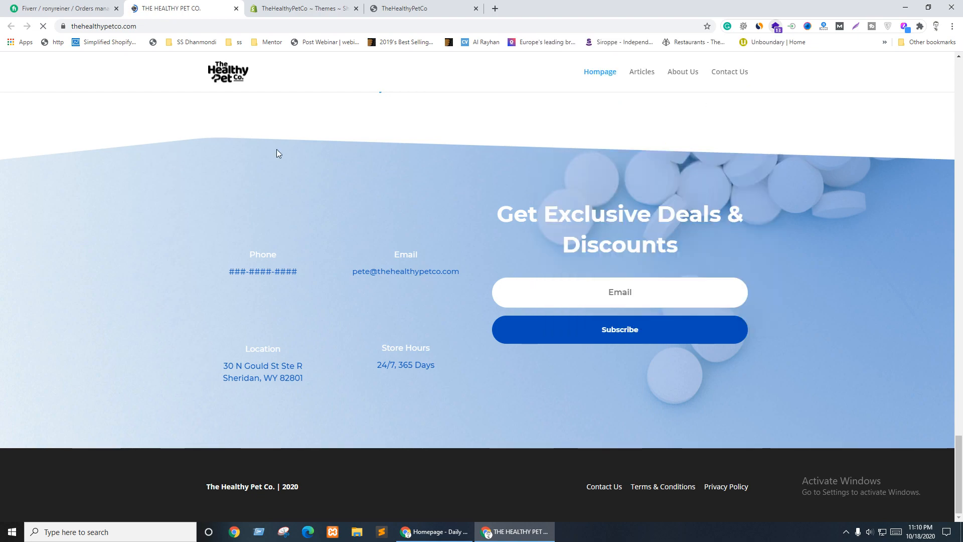
scroll(273, 213, up, 15)
scroll(294, 213, up, 12)
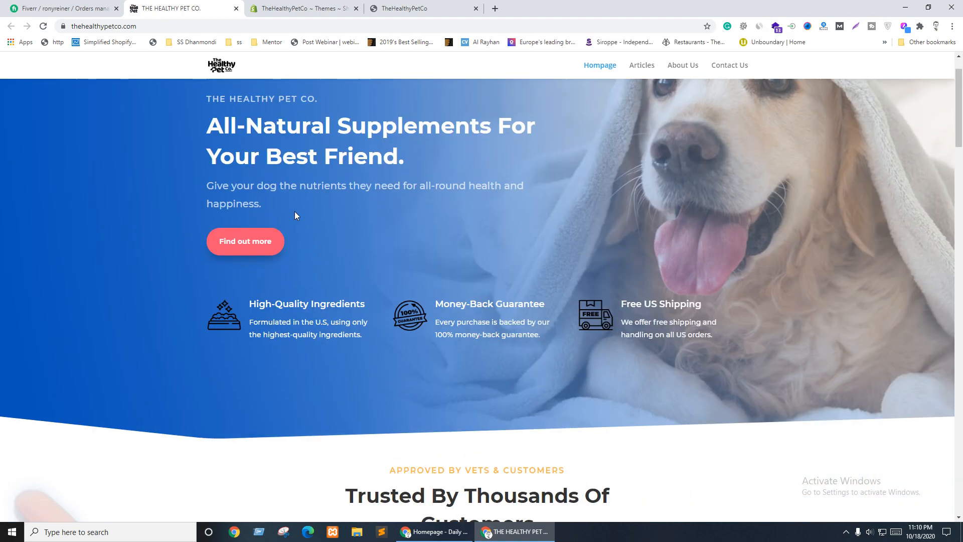
Step: Open the Shogun Page Builder from the installed apps in the Shopify admin
click(277, 5)
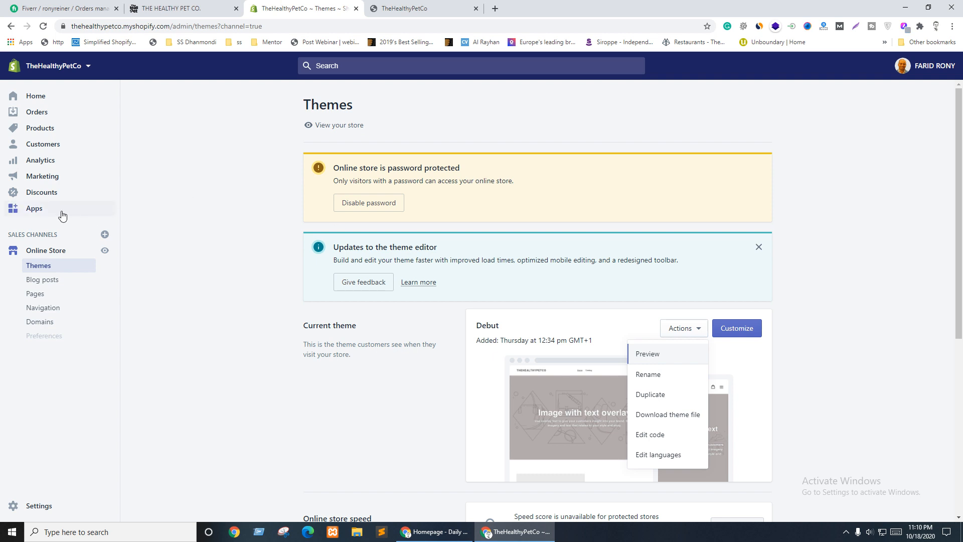
click(37, 213)
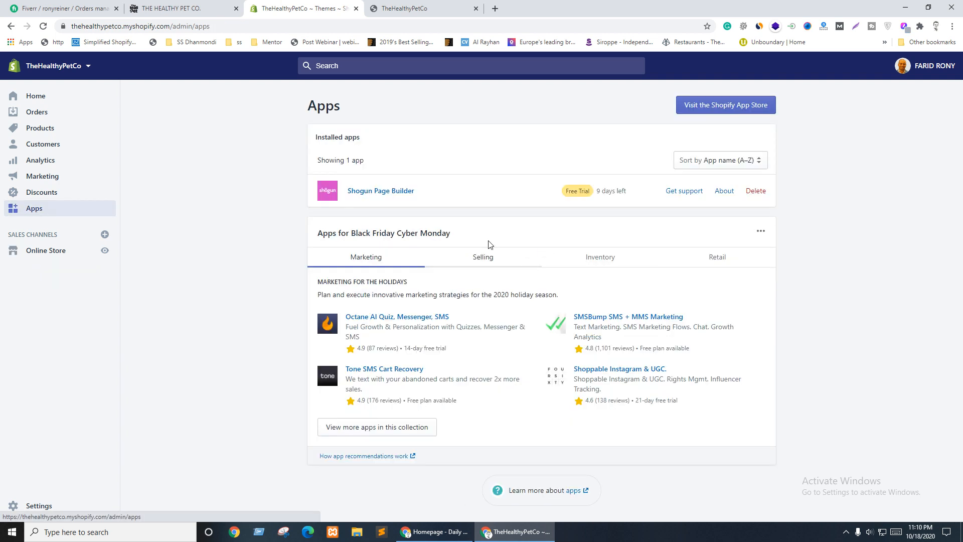
click(377, 193)
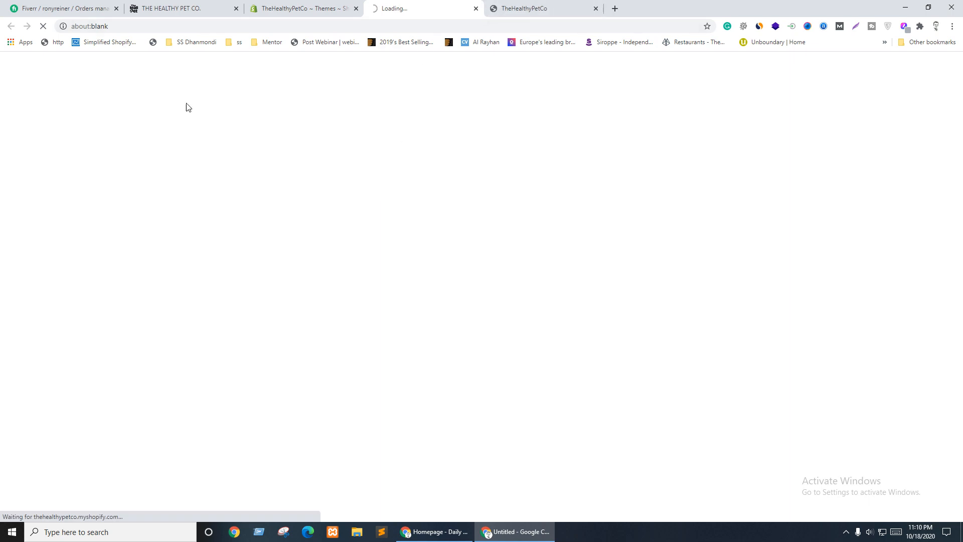
Step: Examine the sections of the Debut theme preview and compare them with the original Healthy Pet Co. homepage
click(522, 8)
scroll(389, 256, down, 15)
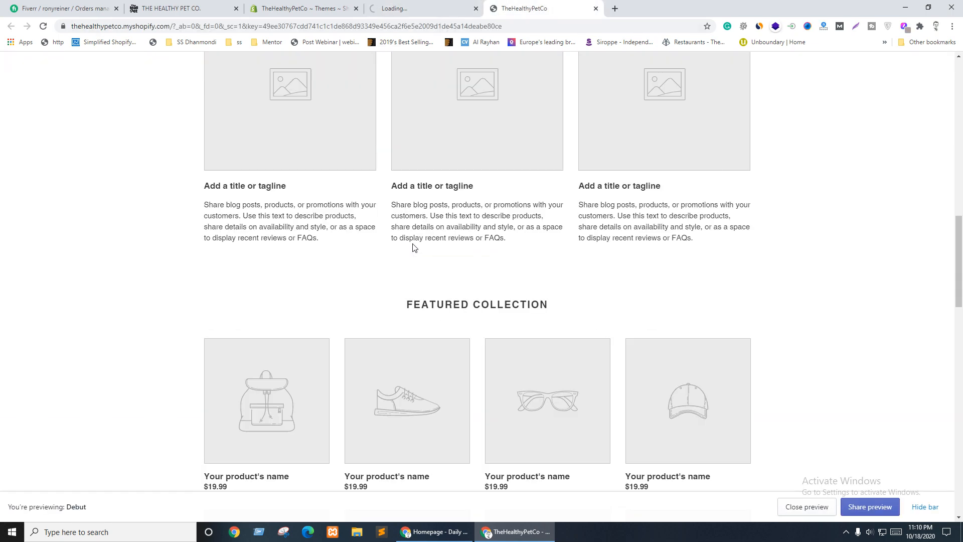
scroll(422, 247, down, 16)
click(374, 6)
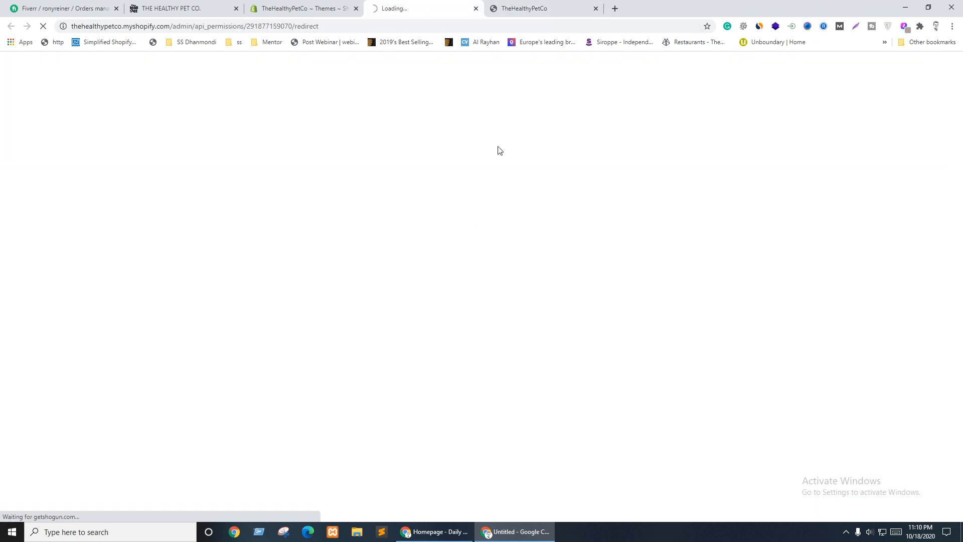
click(166, 4)
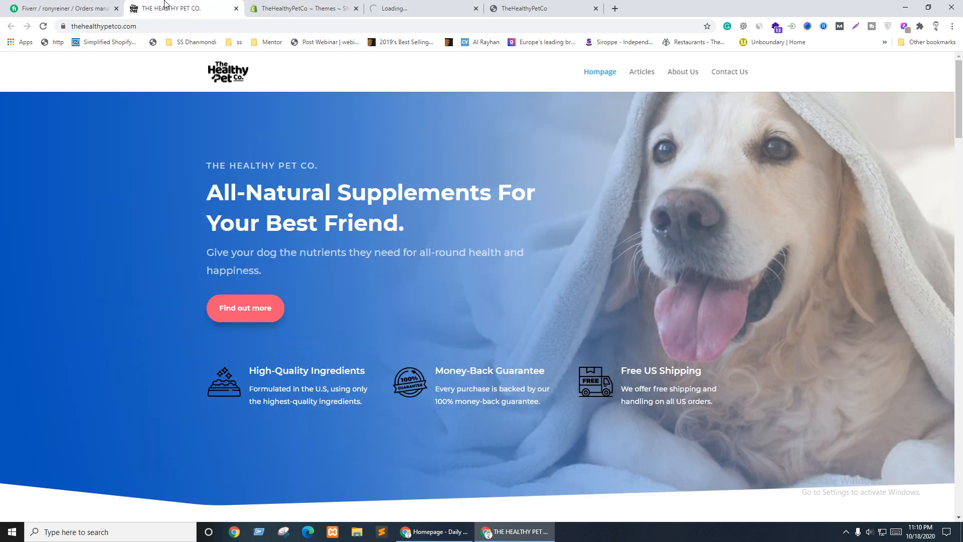
click(539, 5)
scroll(652, 189, up, 20)
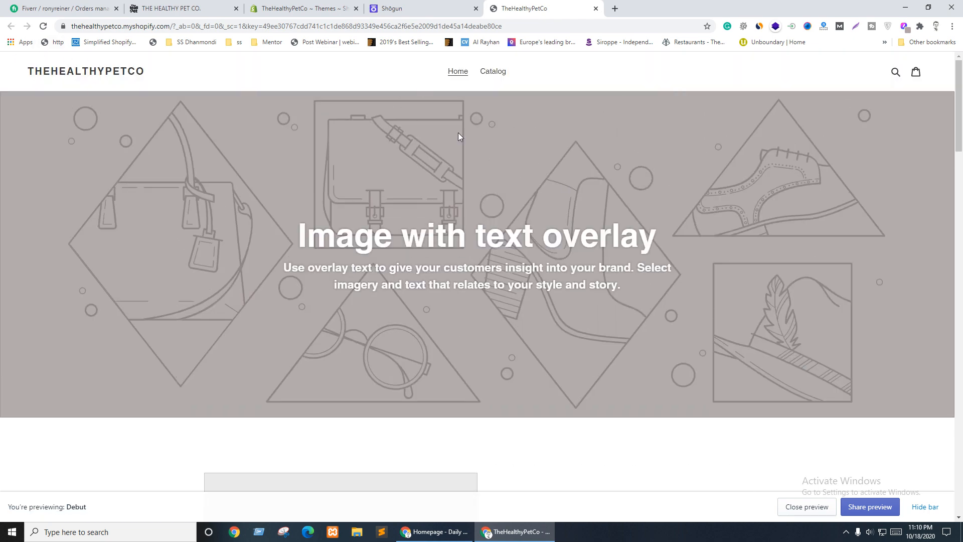
click(396, 7)
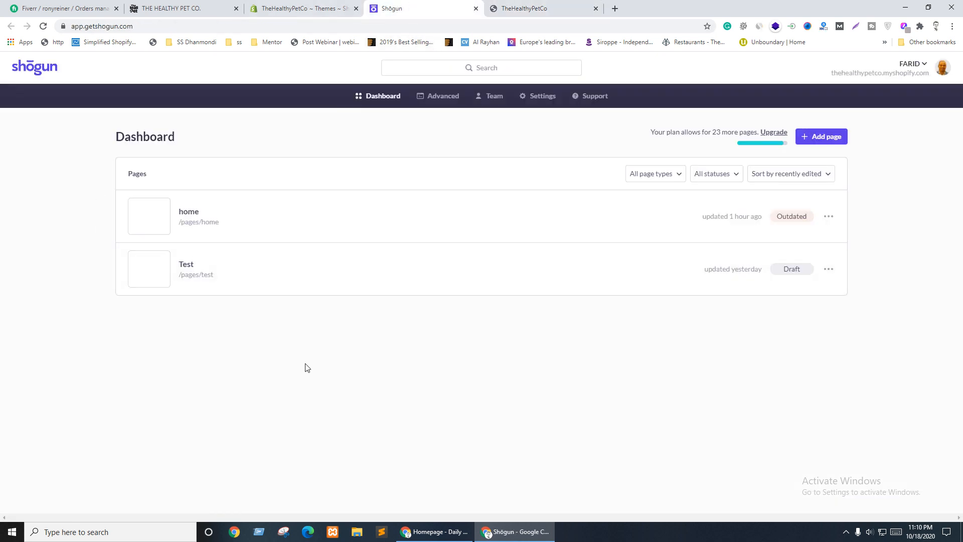
click(534, 8)
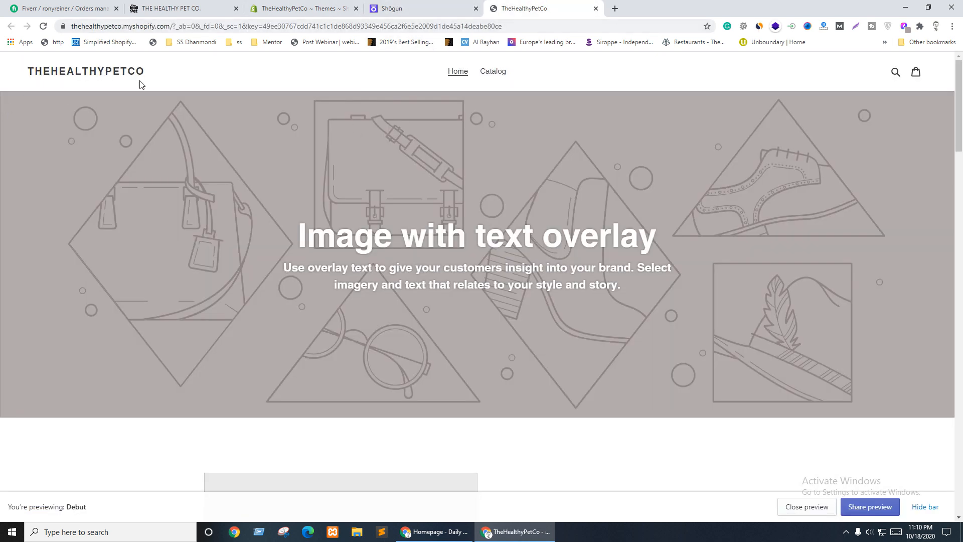
scroll(404, 227, down, 15)
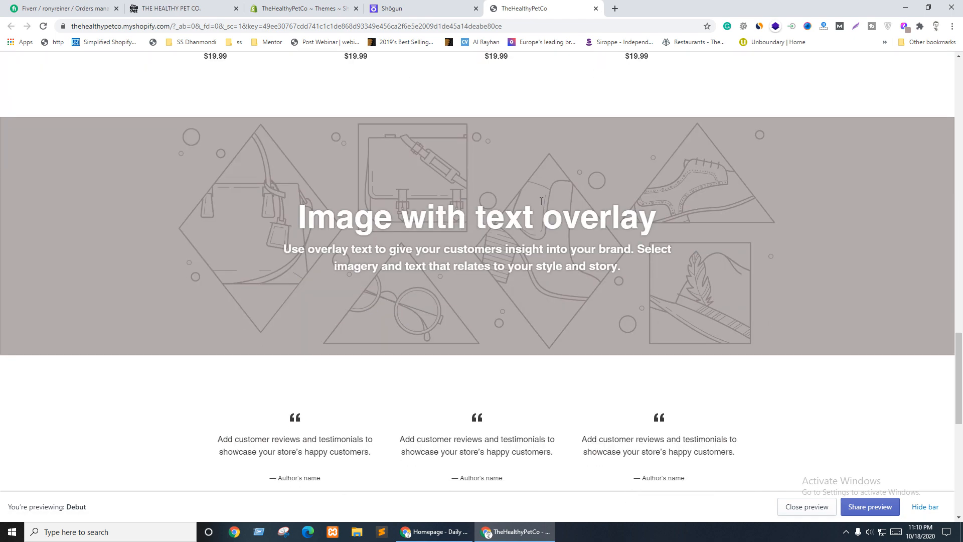
scroll(549, 206, up, 8)
scroll(549, 206, up, 7)
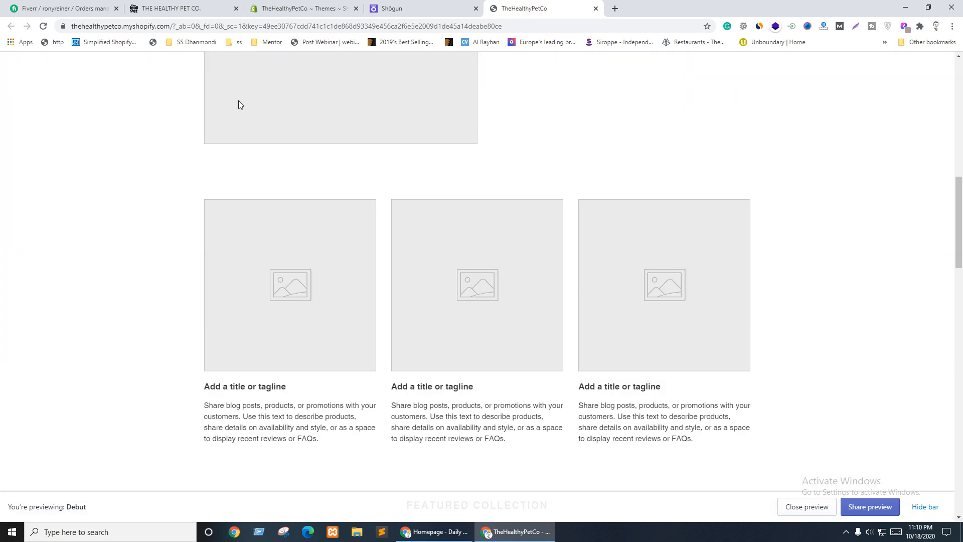
Step: Open the page "home" in the Shogun editor and place the original site's browser tab directly before it
click(427, 8)
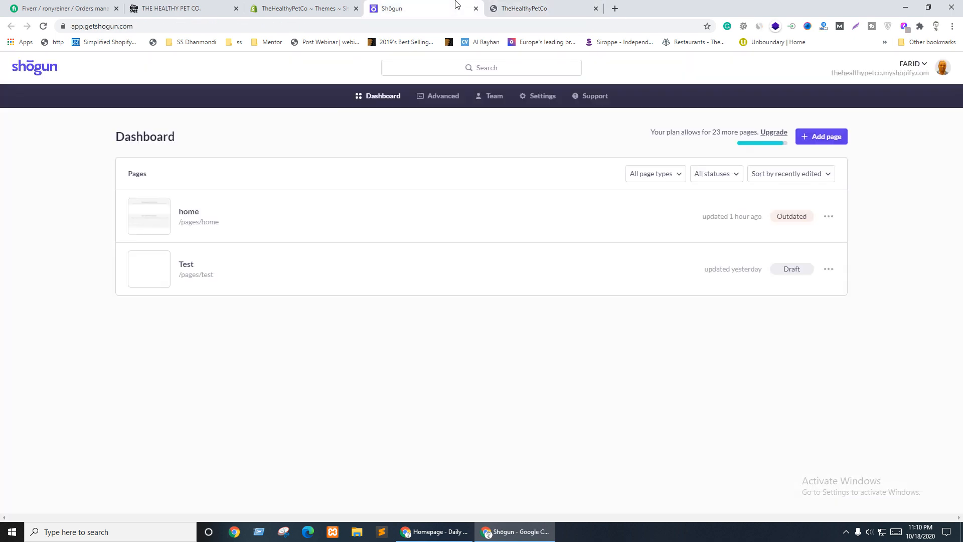
click(191, 216)
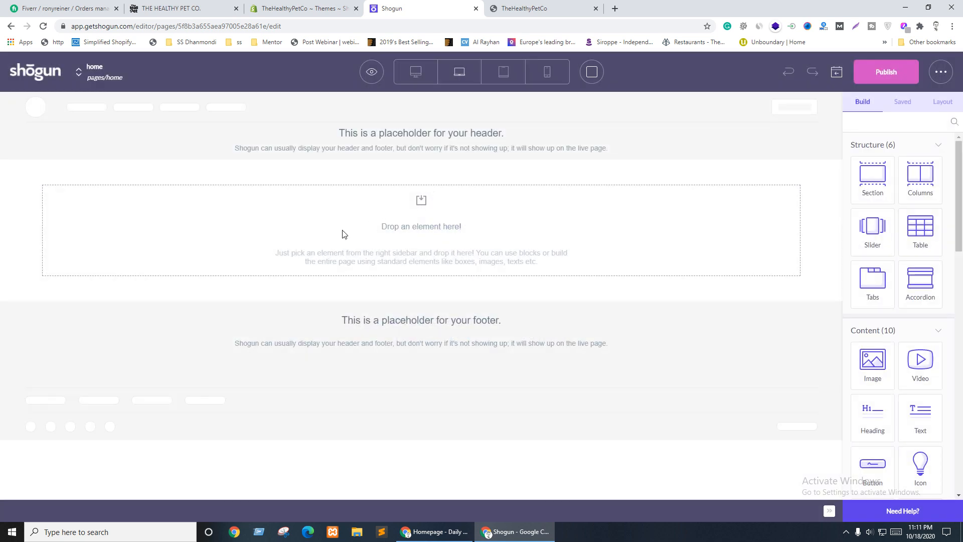
drag(232, 4, 306, 7)
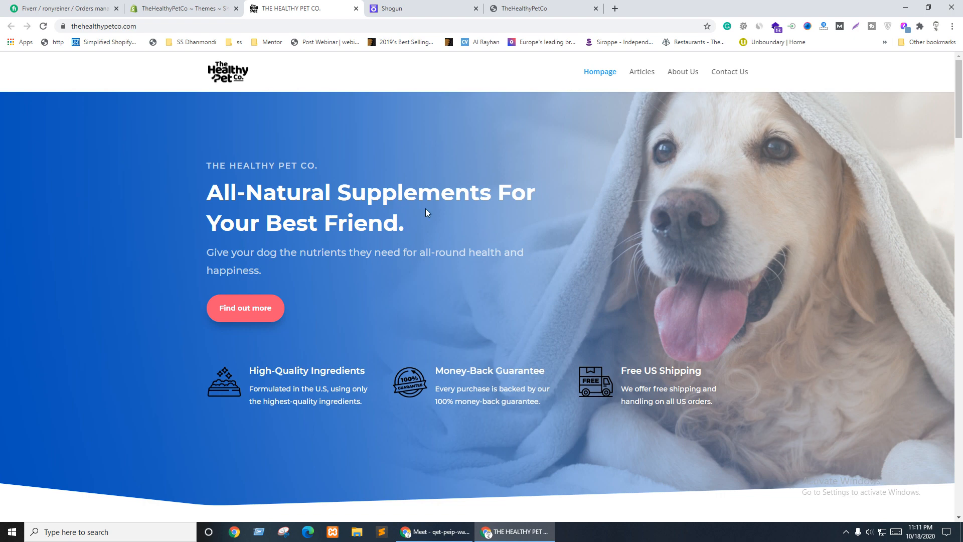
key(ctrl+Tab)
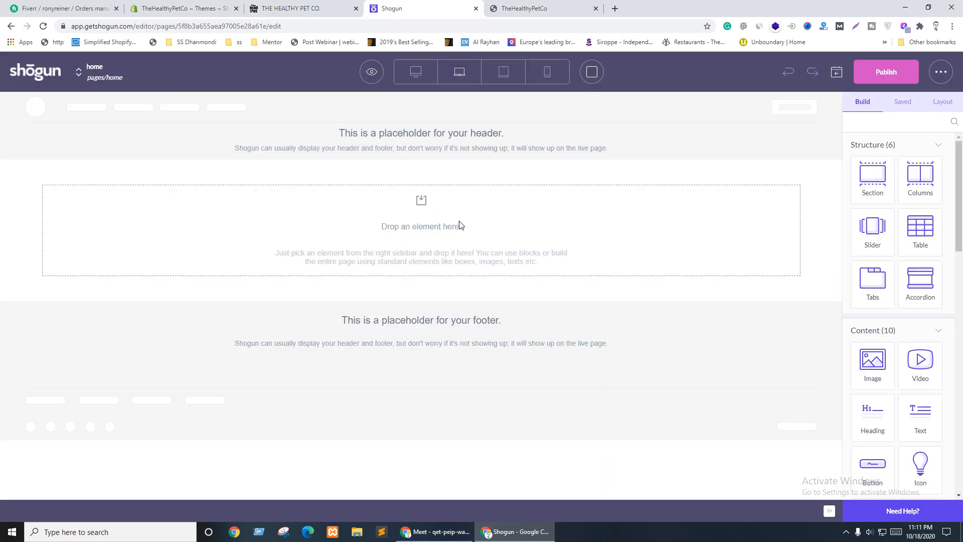
key(ctrl+shift+Tab)
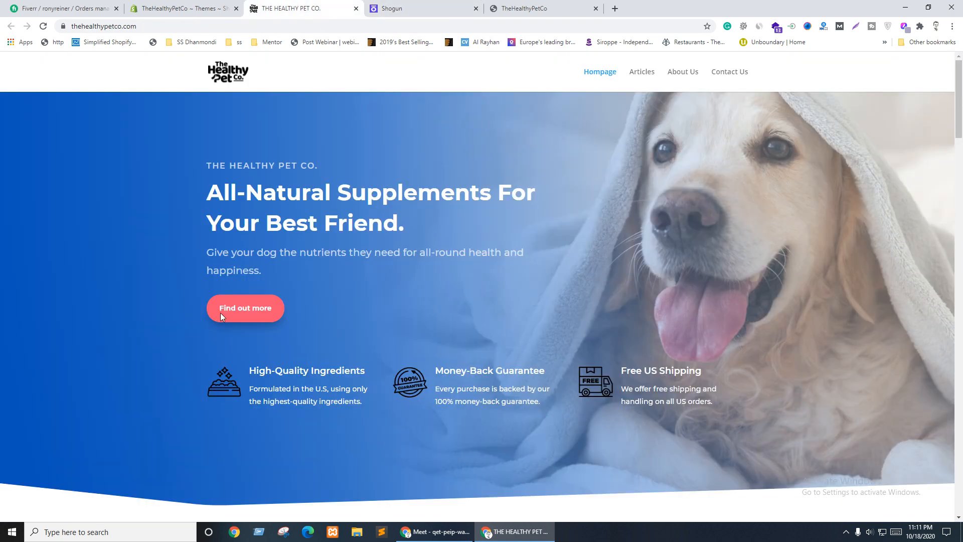
Step: Review the hero area of the original homepage and inspect its blue background section in the developer tools
scroll(724, 289, down, 3)
scroll(726, 288, up, 3)
scroll(908, 331, down, 4)
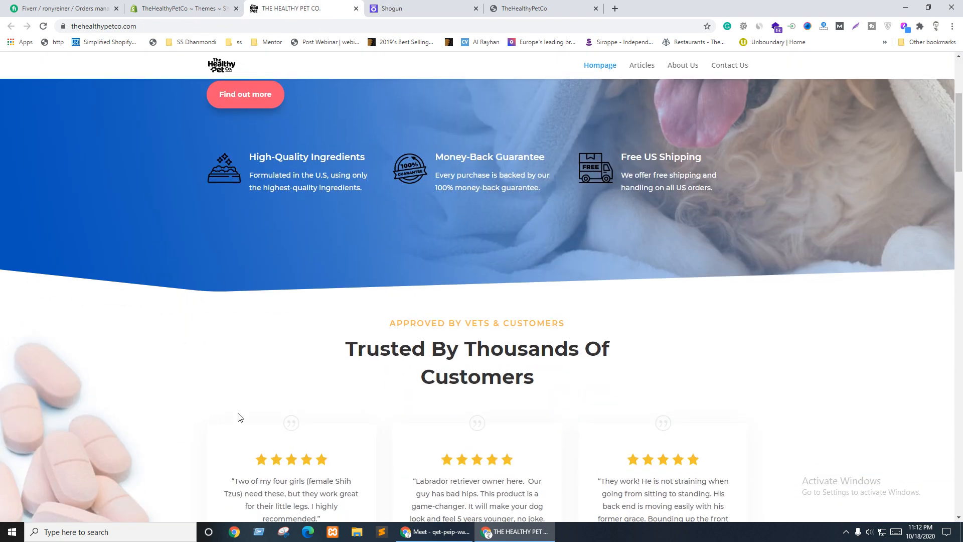
scroll(914, 271, up, 5)
right_click(2, 148)
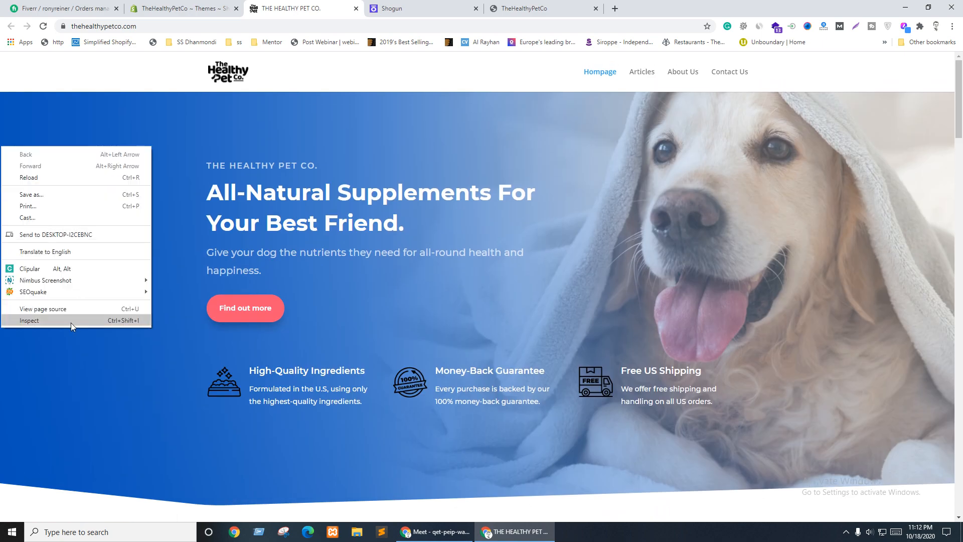
click(70, 321)
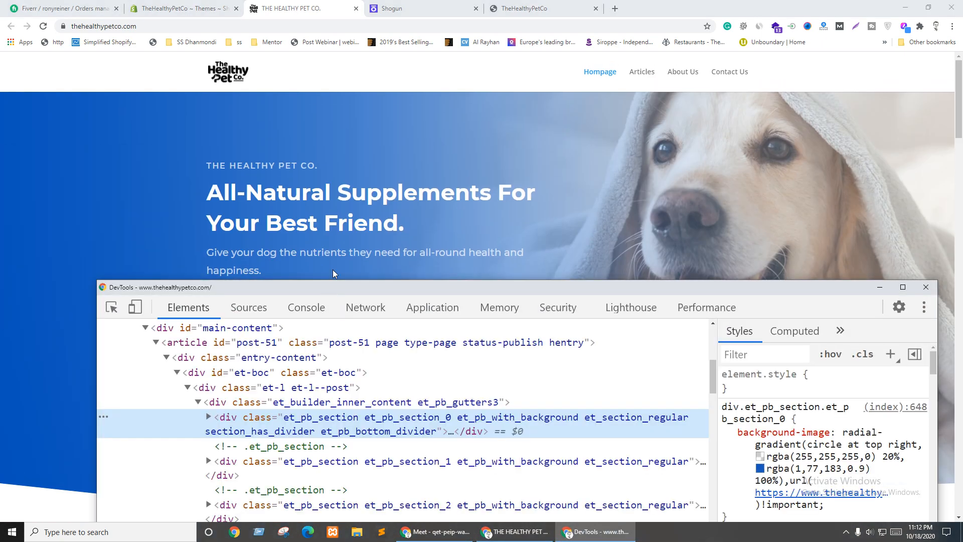
Step: Examine the hero section's background-image rule in the developer tools by switching it off and back on
drag(328, 288, 280, 143)
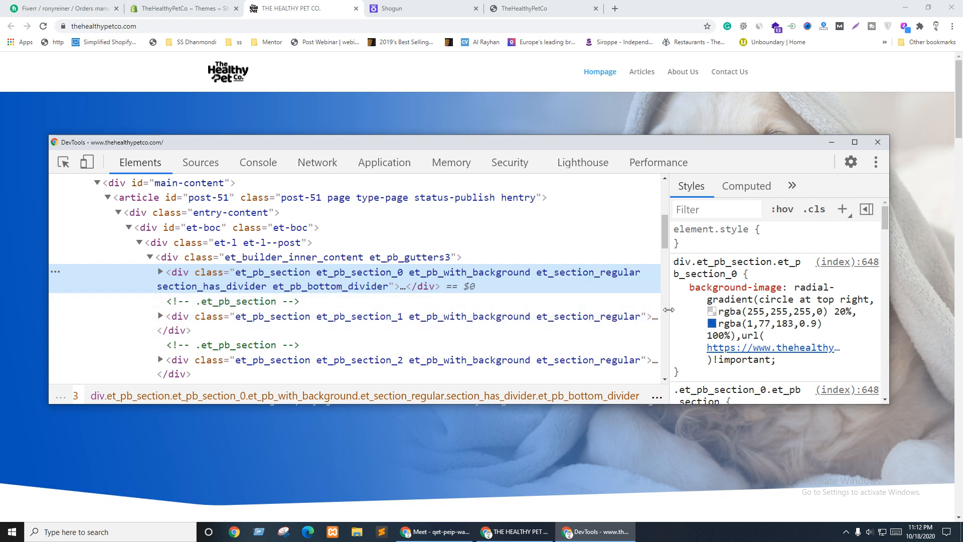
drag(669, 310, 372, 309)
mouse_move(740, 310)
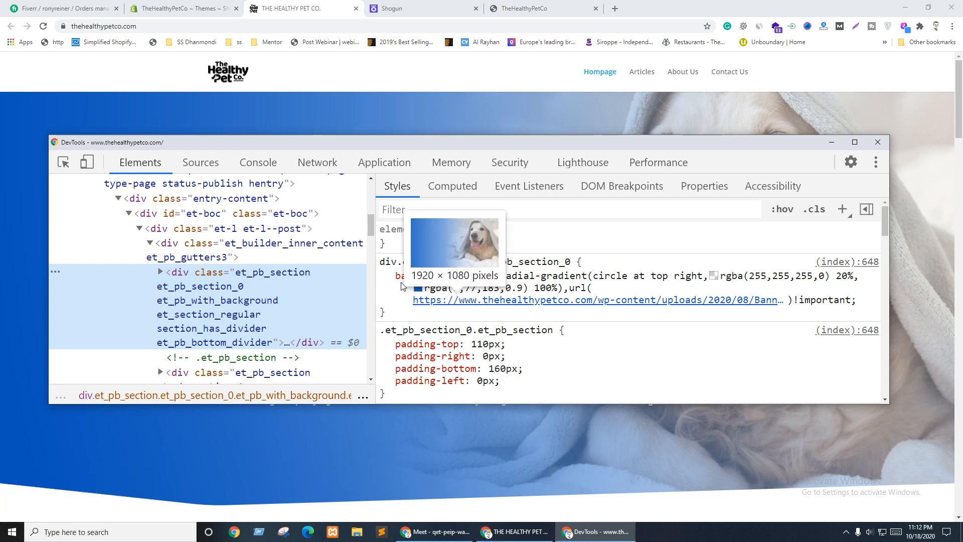
click(386, 276)
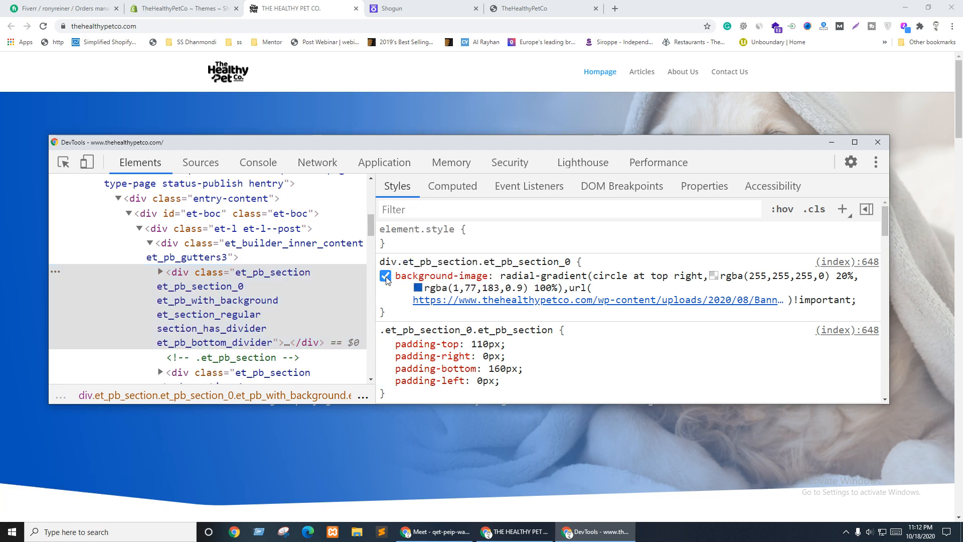
click(385, 276)
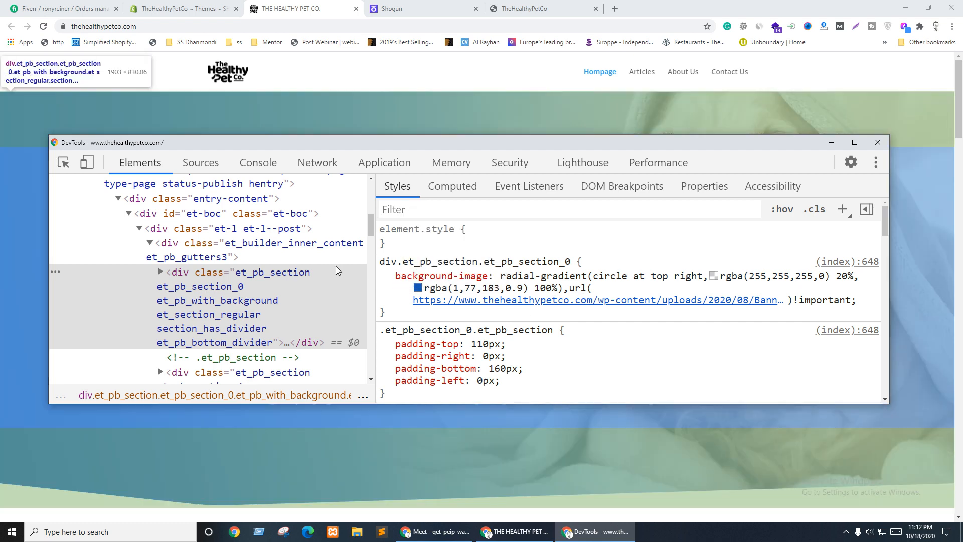
click(2, 218)
Step: Switch to the Shogun editor, add a section with a second section nested inside it, and make the outer section full width
click(386, 5)
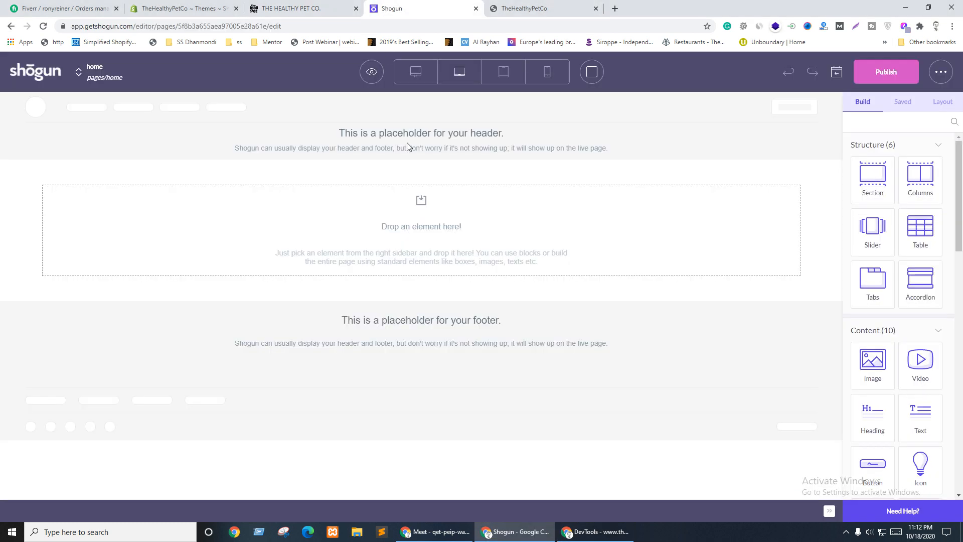
drag(879, 182, 239, 222)
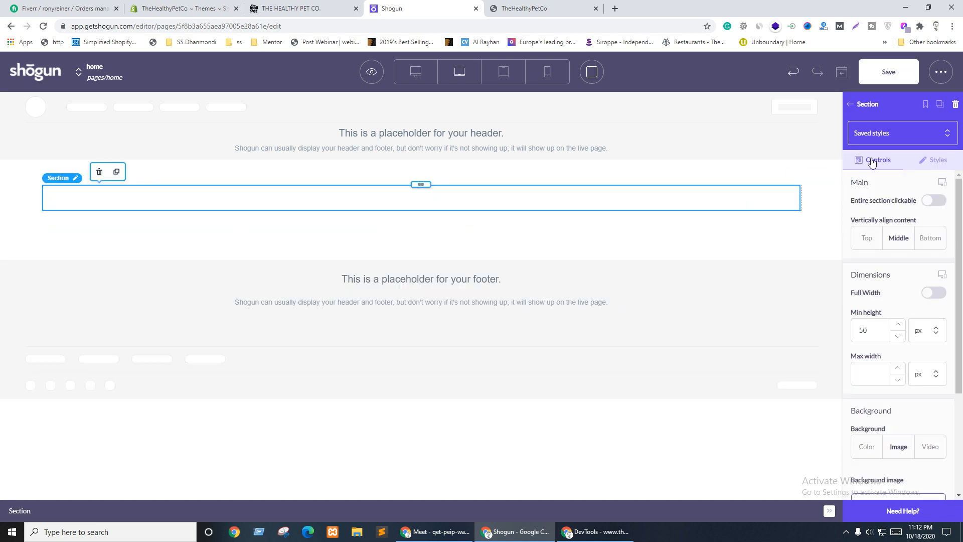
click(856, 104)
drag(880, 195, 387, 201)
click(936, 161)
click(933, 200)
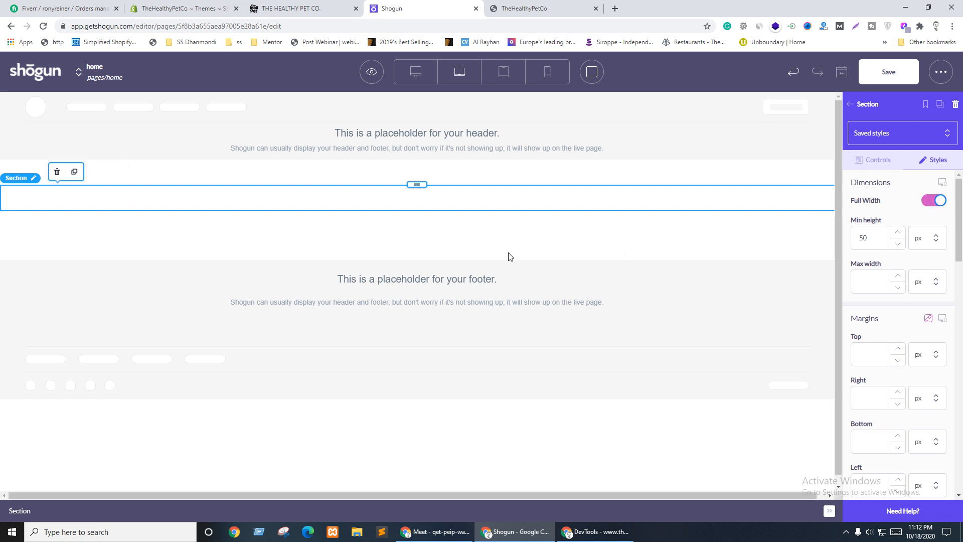
Step: Set the blue dog banner from the media library as the full-width section's background image
click(869, 161)
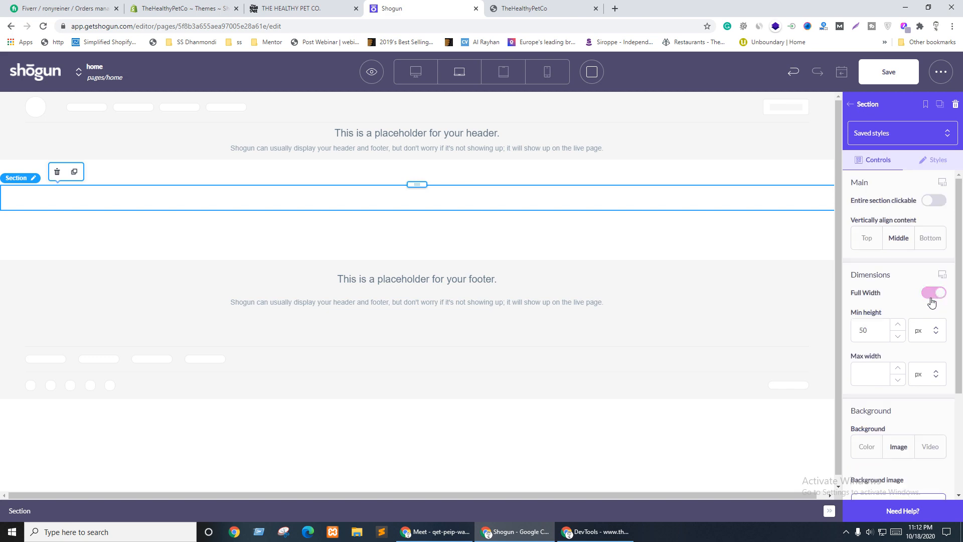
scroll(920, 303, down, 3)
click(896, 354)
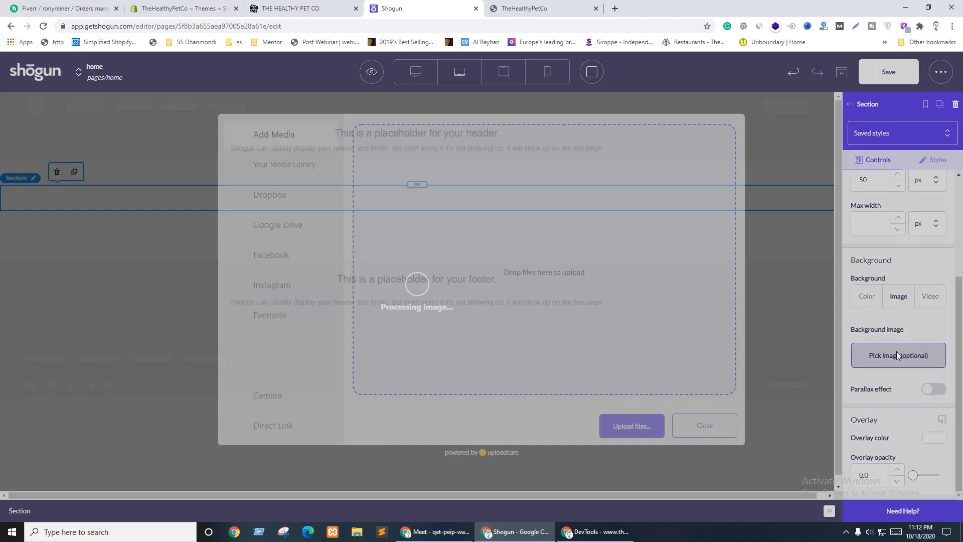
click(245, 161)
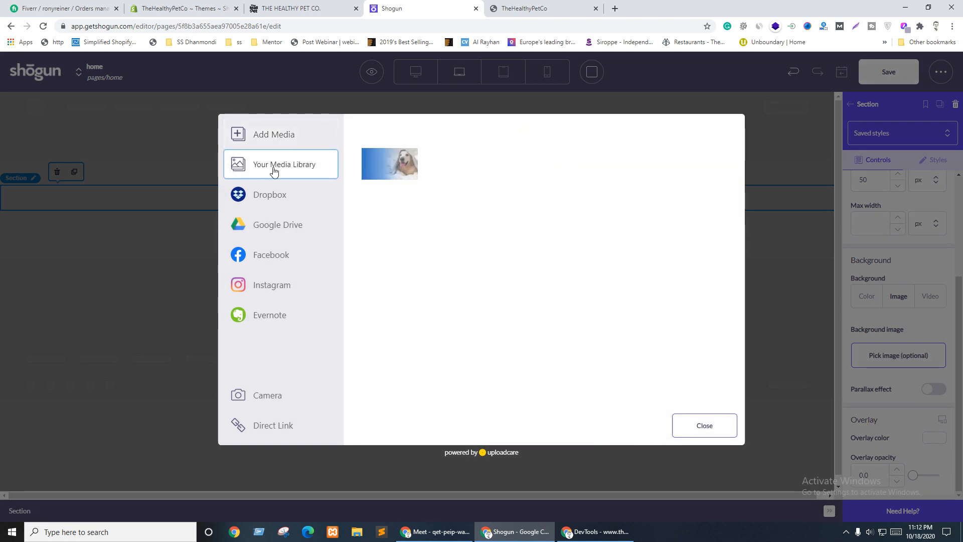
click(401, 167)
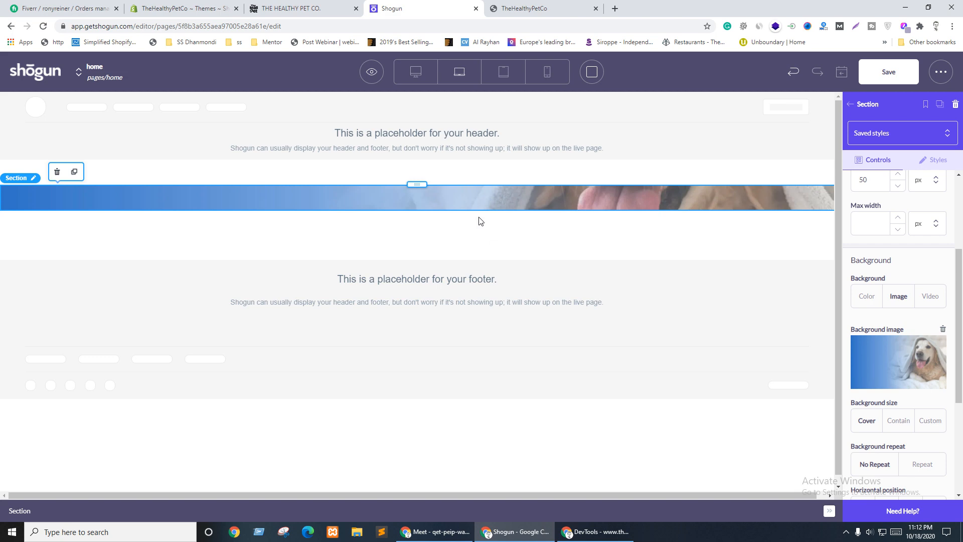
Step: Set the nested section's top and bottom padding to 100 px
key(ctrl+shift+Tab)
key(ctrl+Tab)
click(405, 208)
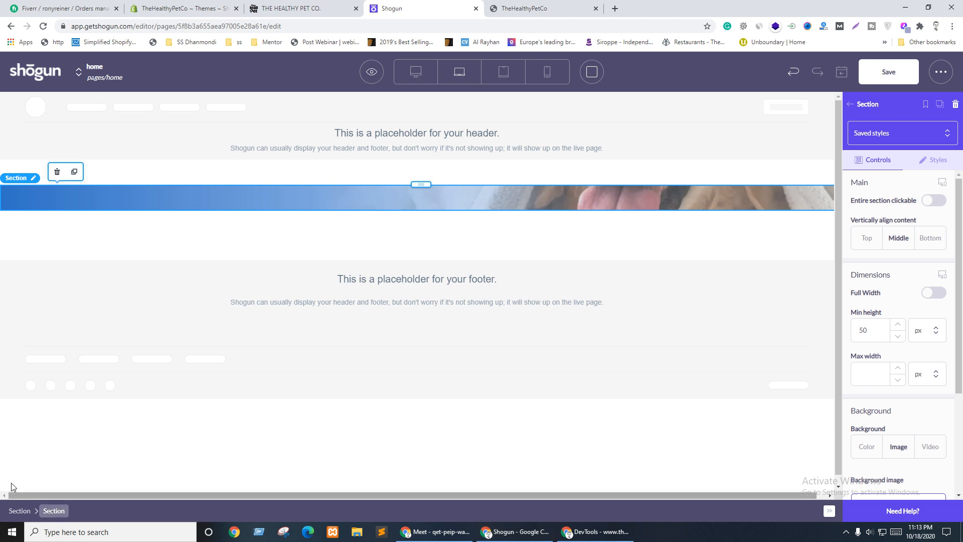
click(937, 160)
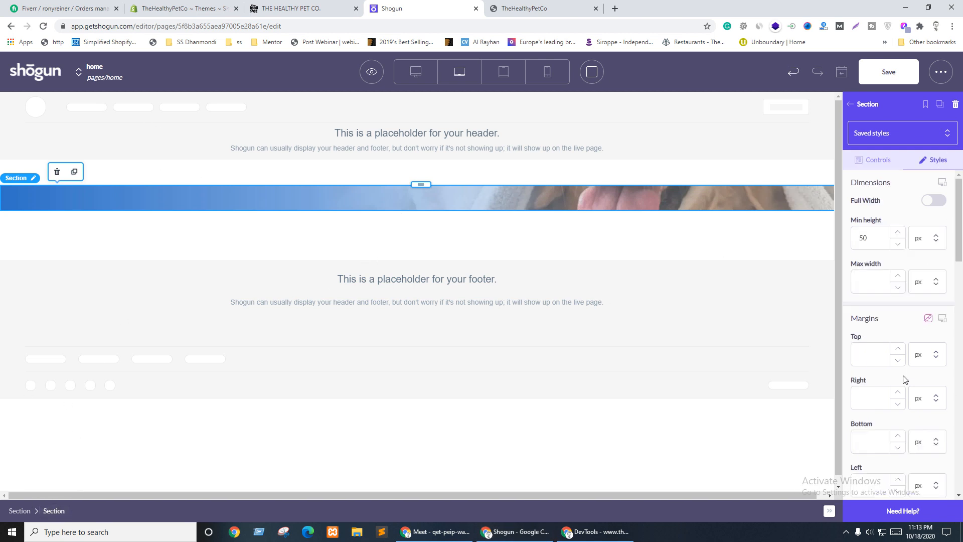
scroll(874, 335, down, 3)
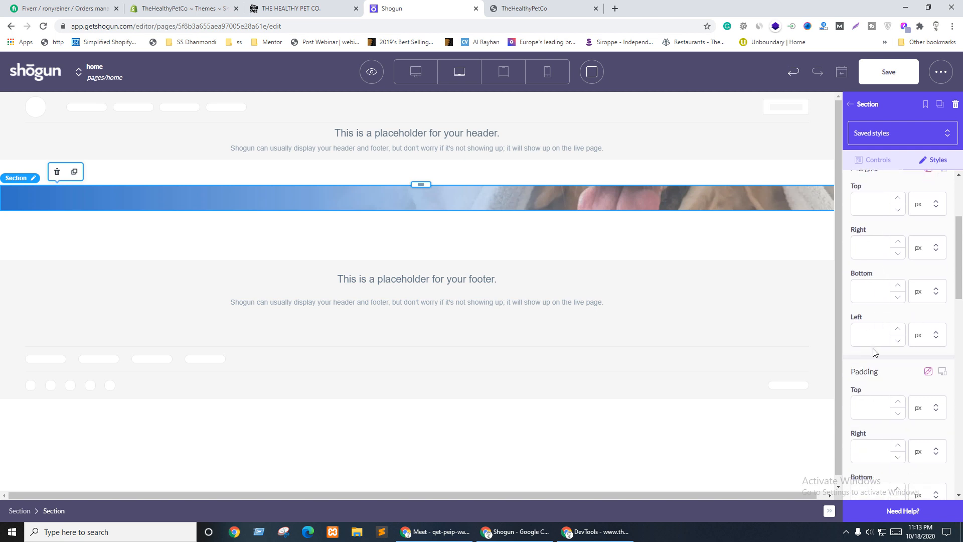
click(869, 412)
scroll(917, 265, down, 2)
text(100)
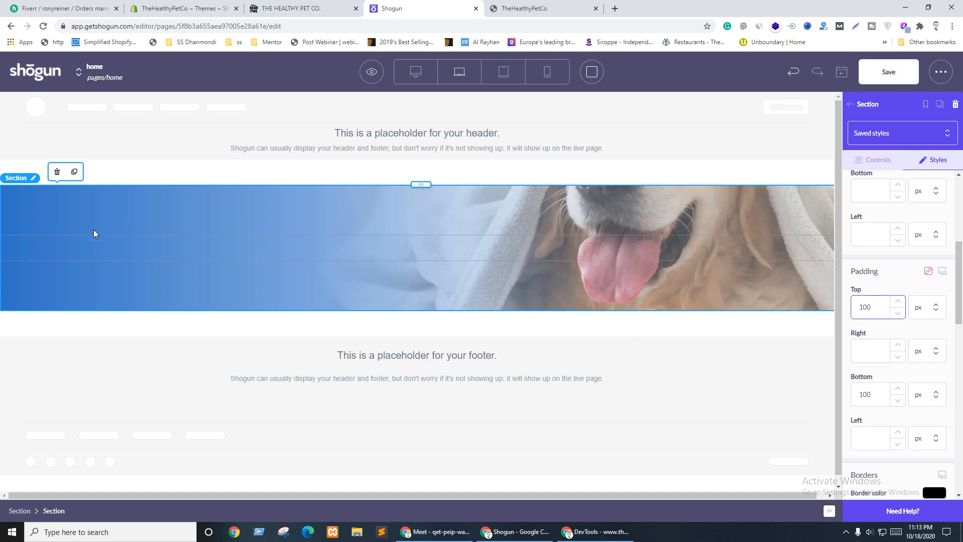
click(149, 253)
Step: Review the original hero's background-image rule in the developer tools and compare the original hero with the Shogun section
key(ctrl+shift+Tab)
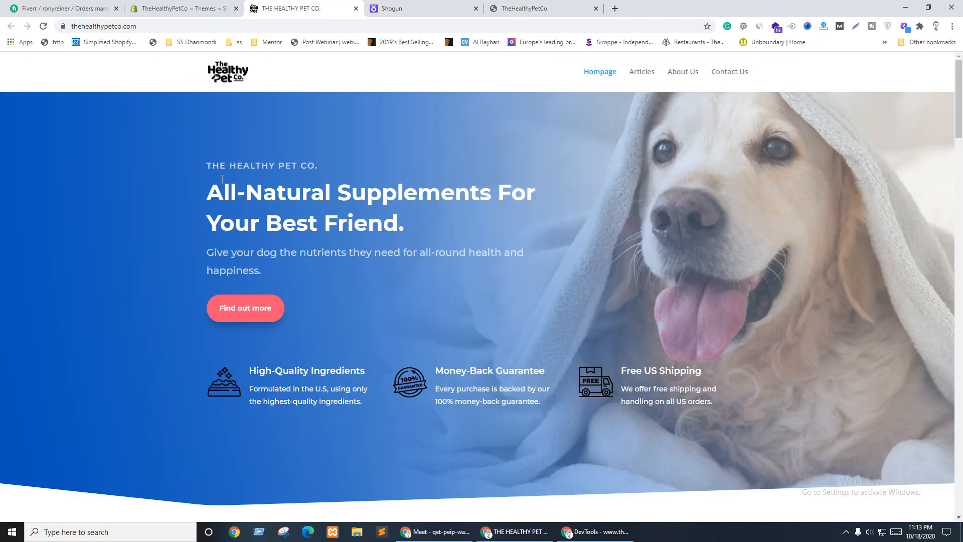
right_click(237, 191)
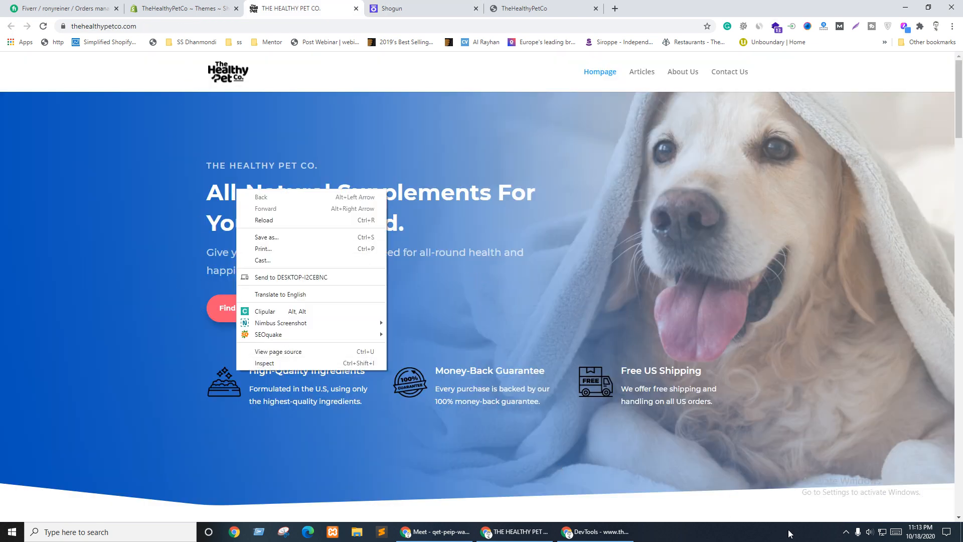
click(732, 477)
click(596, 531)
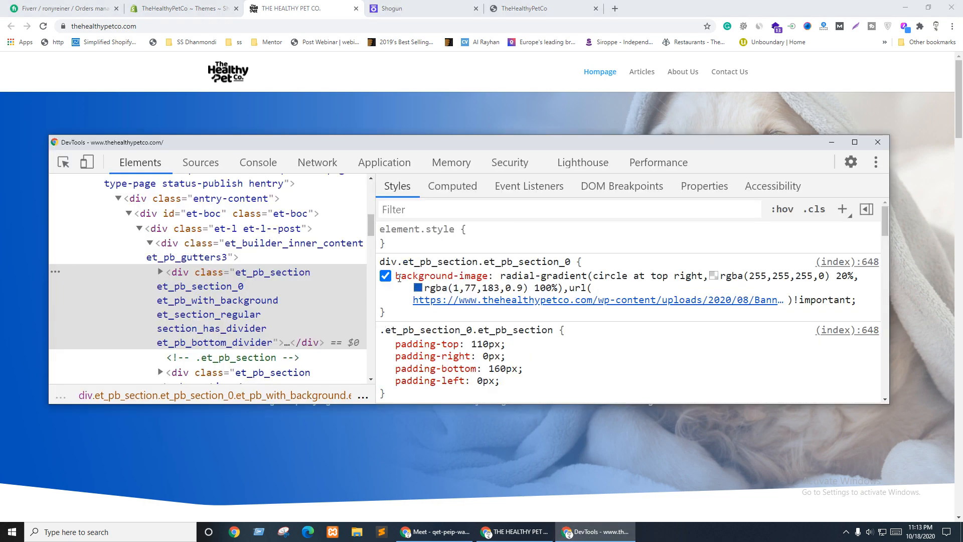
drag(403, 278, 872, 301)
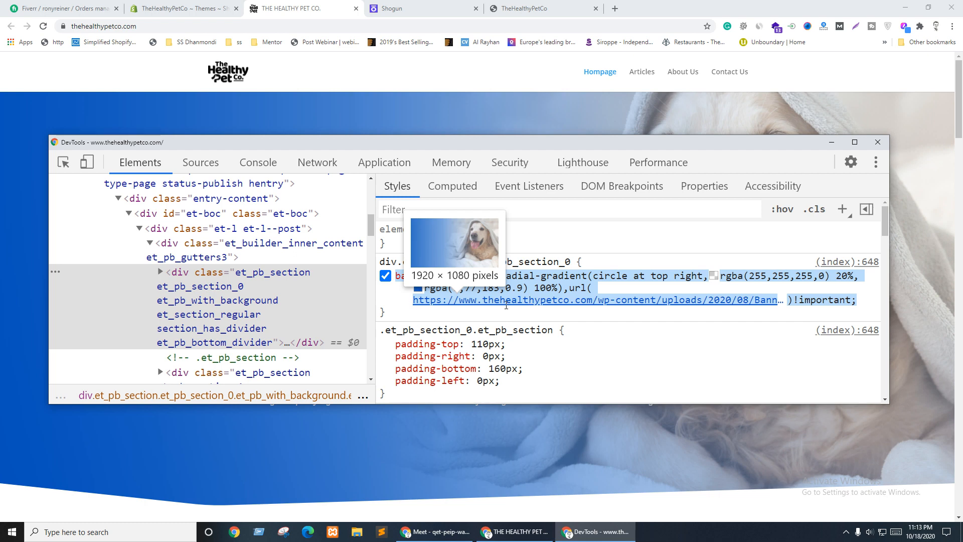
click(2, 364)
key(ctrl+Tab)
key(ctrl+shift+Tab)
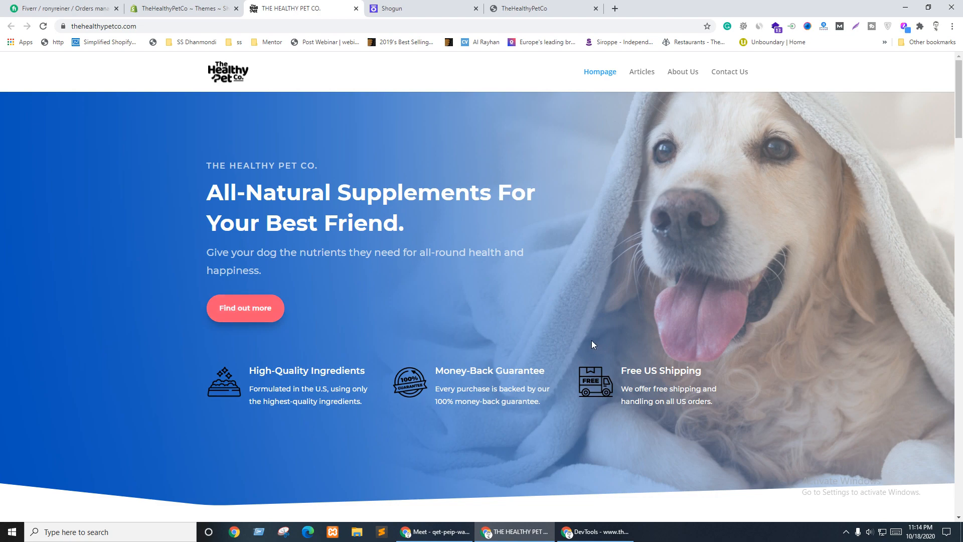
Step: Inspect the slanted edge below the original hero and examine the style rules of the two adjoining sections
scroll(429, 260, down, 6)
right_click(24, 181)
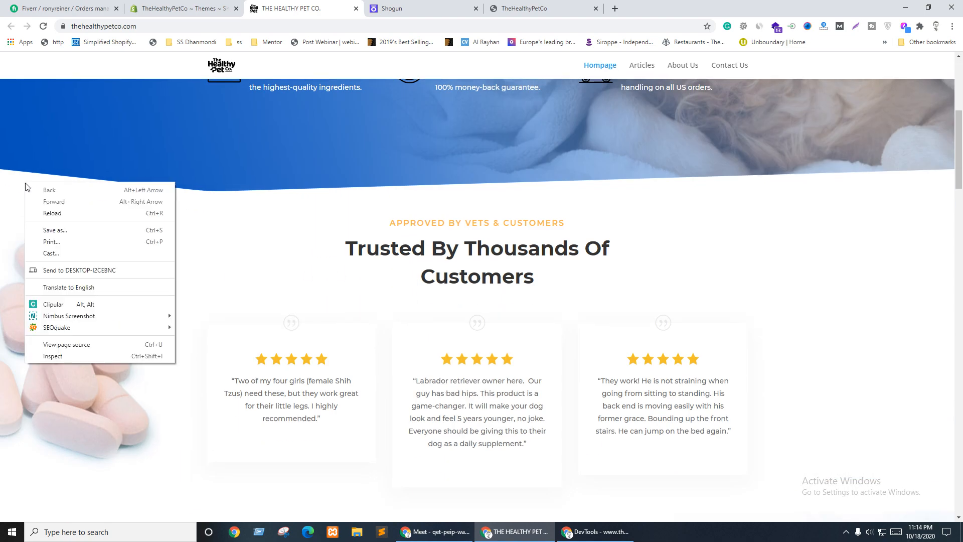
click(43, 360)
right_click(59, 194)
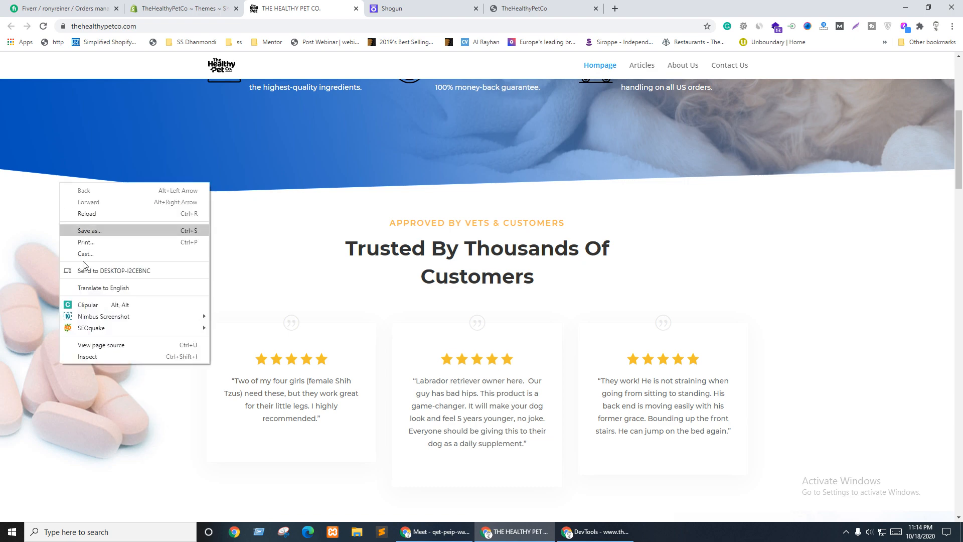
click(77, 359)
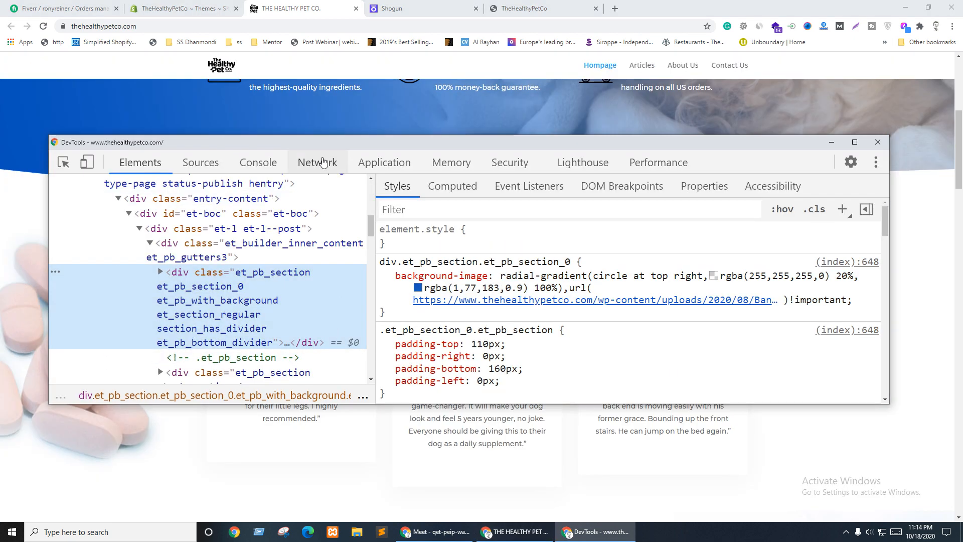
drag(324, 142, 369, 260)
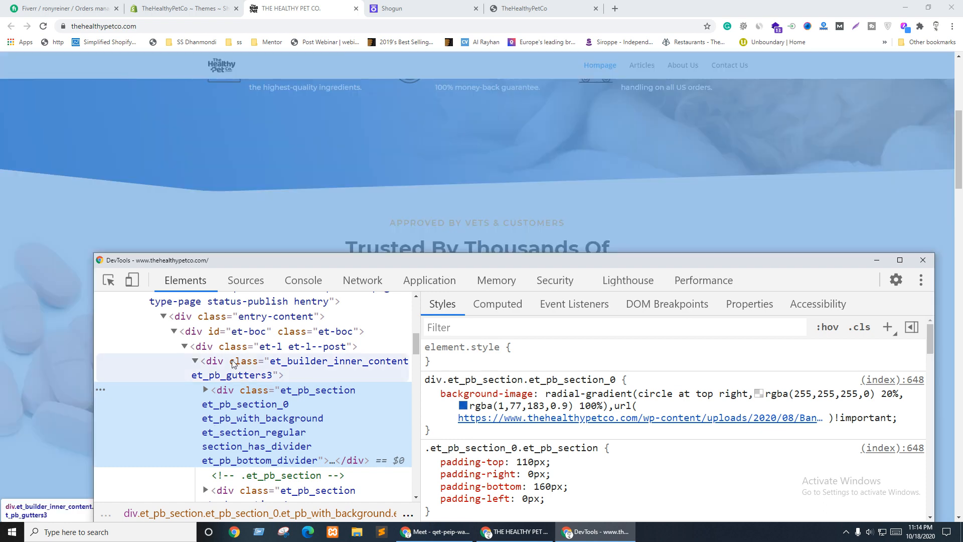
scroll(231, 412, down, 2)
click(246, 404)
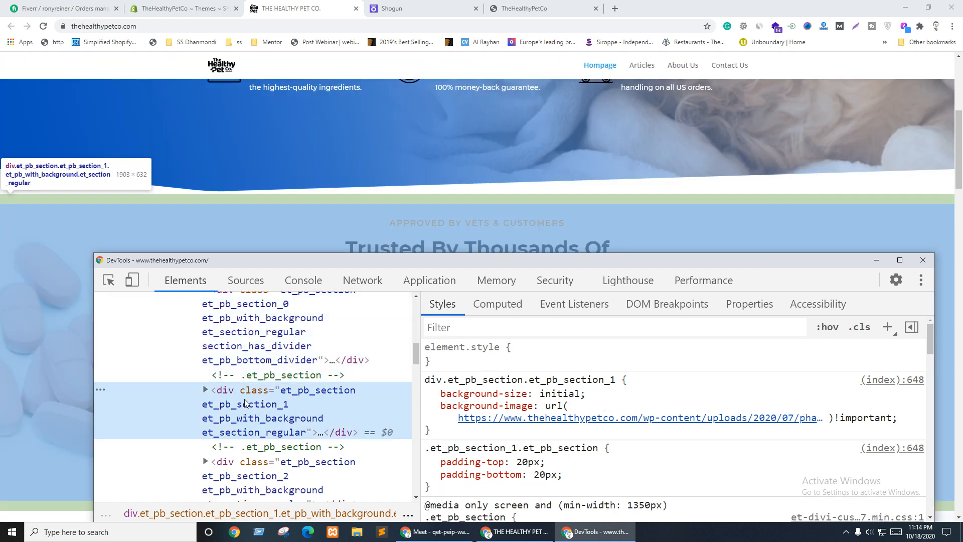
click(234, 348)
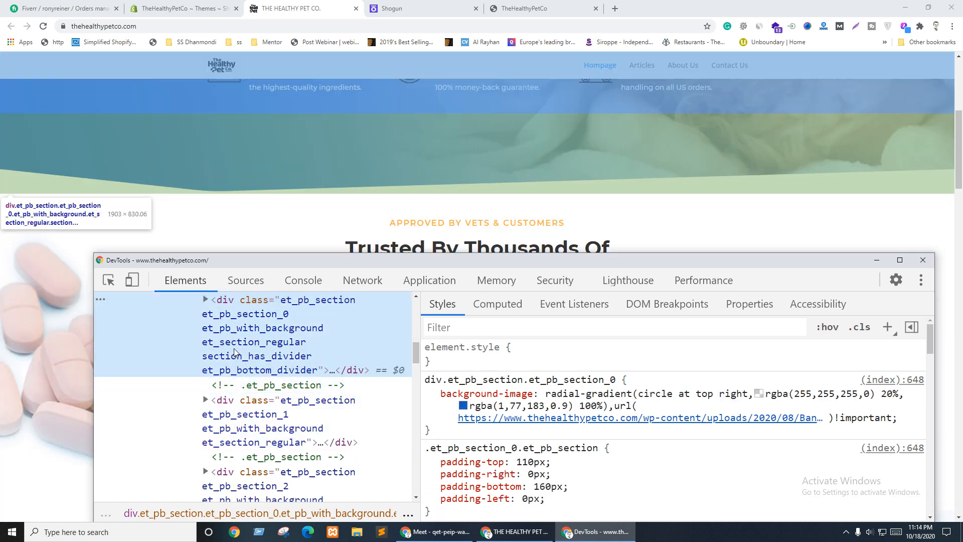
scroll(570, 406, down, 5)
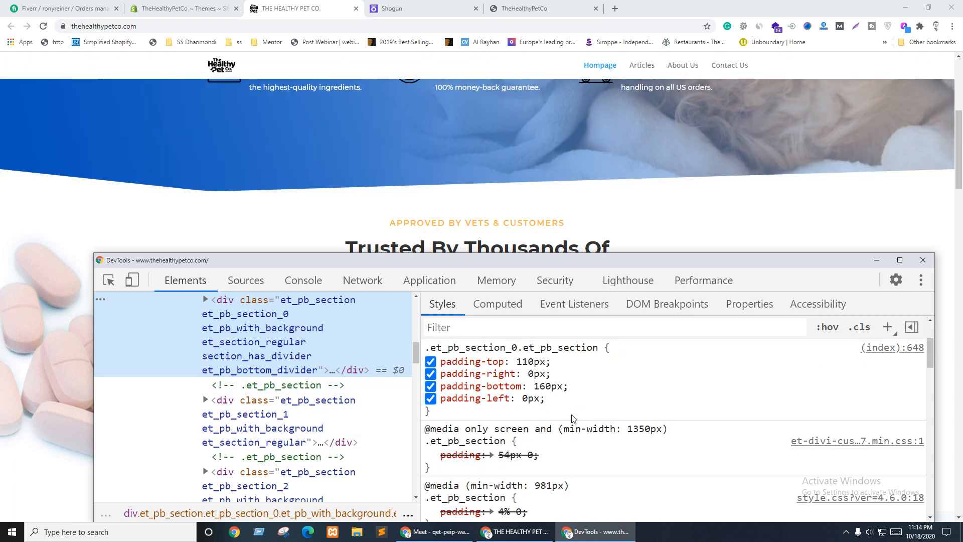
scroll(570, 407, down, 2)
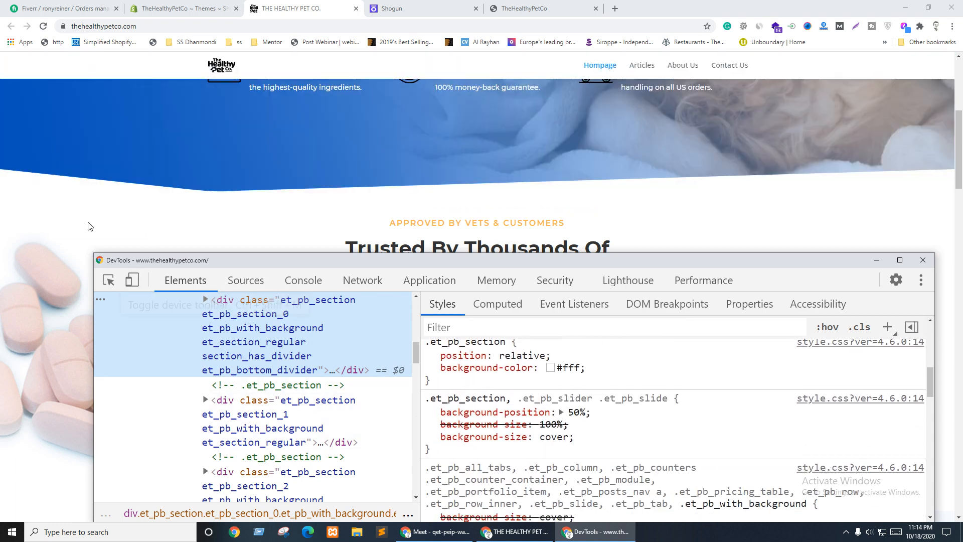
Step: Locate the bottom inside divider within the hero section's markup and test its background-image rule by switching it off and back on
scroll(210, 371, up, 1)
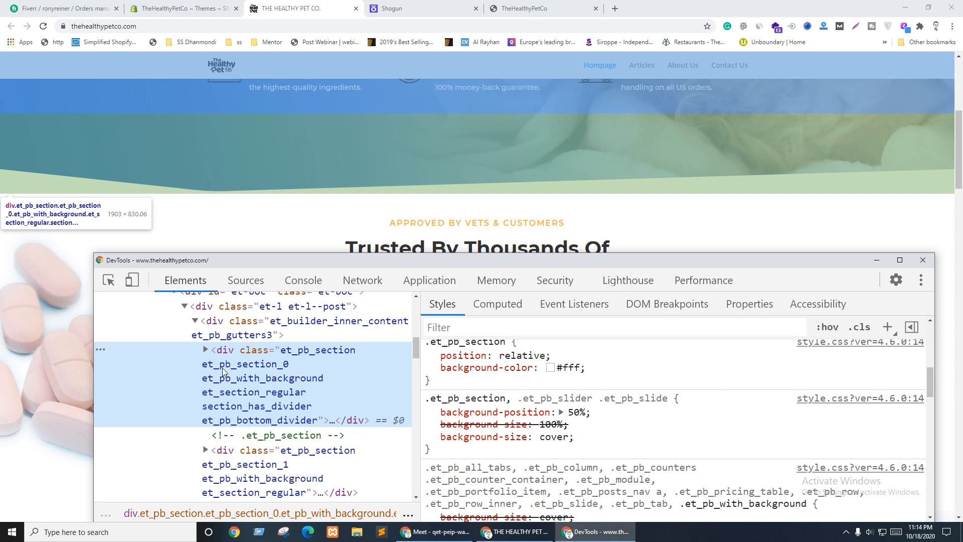
click(205, 350)
click(265, 441)
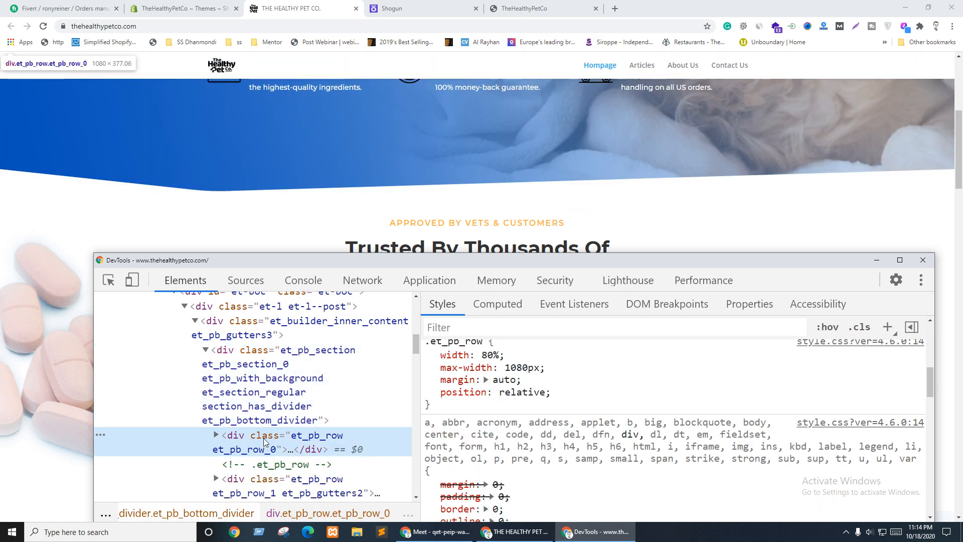
scroll(261, 431, down, 2)
click(246, 382)
scroll(244, 382, down, 3)
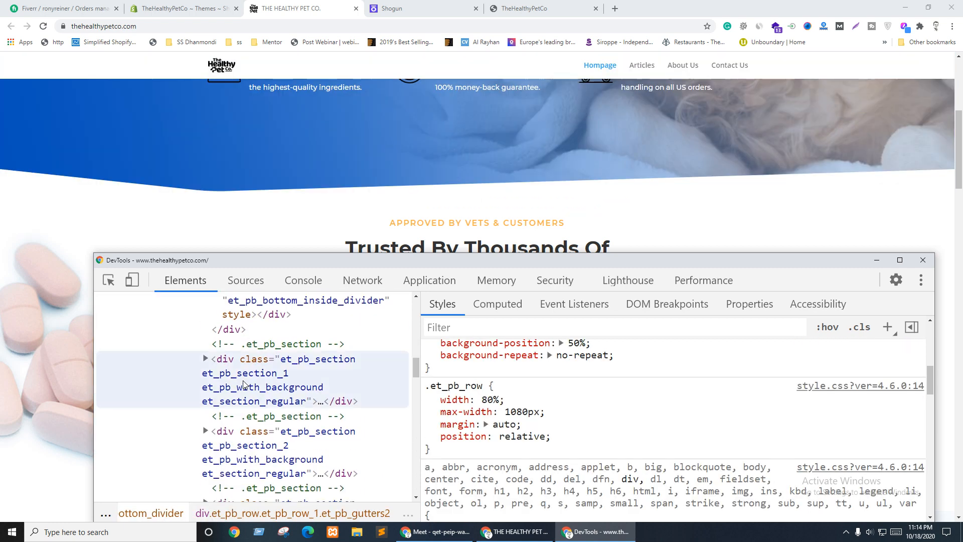
click(248, 307)
scroll(602, 469, up, 6)
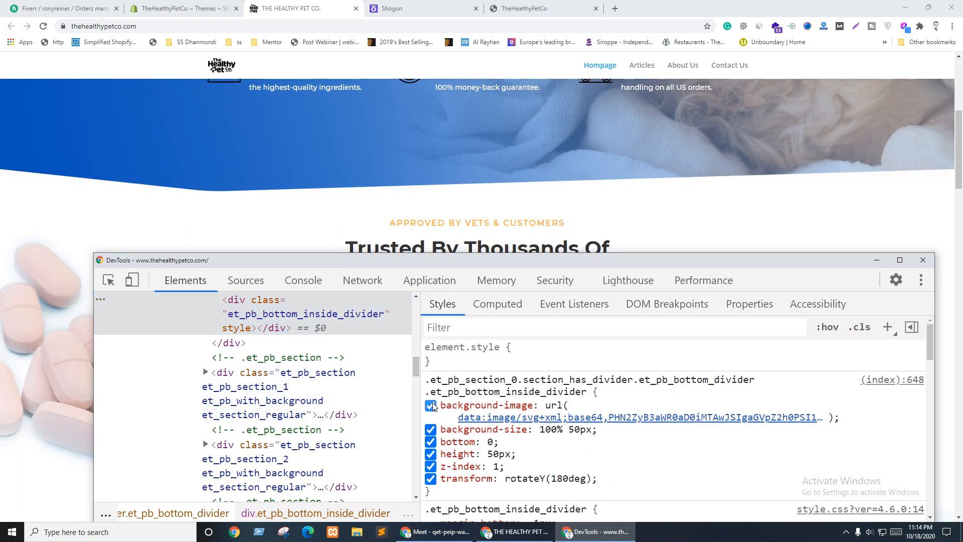
click(430, 406)
click(430, 405)
Step: Open the divider's SVG background image in a new browser tab
mouse_move(600, 413)
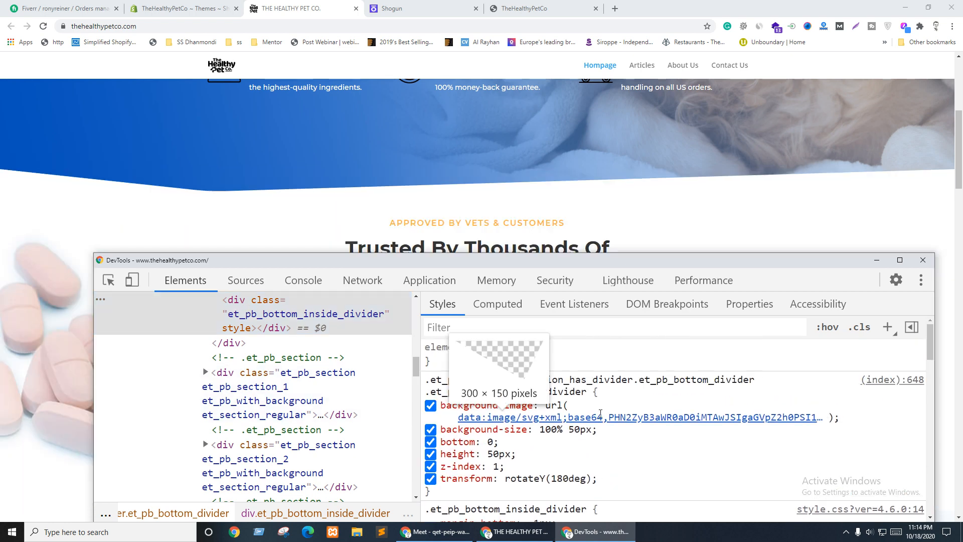
right_click(600, 413)
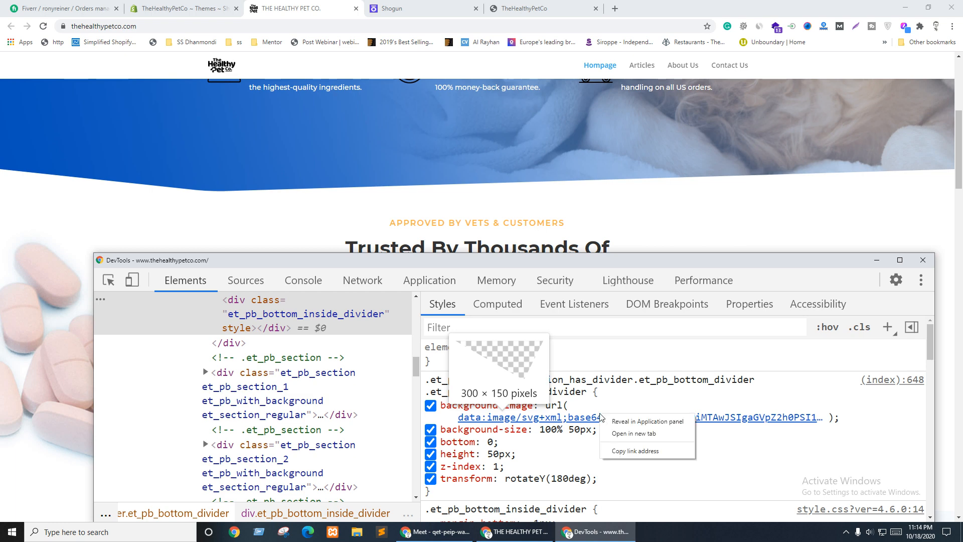
click(624, 434)
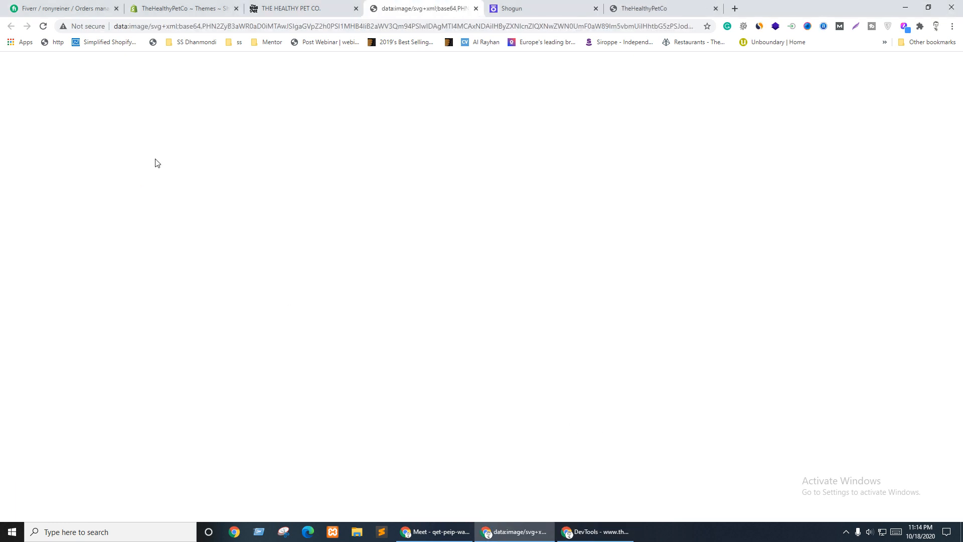
Step: Copy the bottom inside divider's background-image declaration from the original page's style rules
right_click(60, 63)
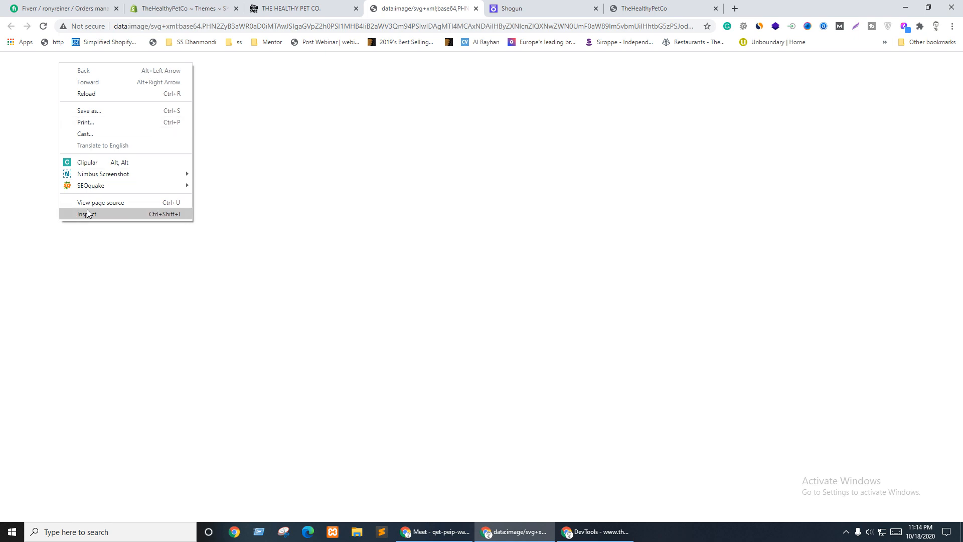
click(331, 147)
click(286, 7)
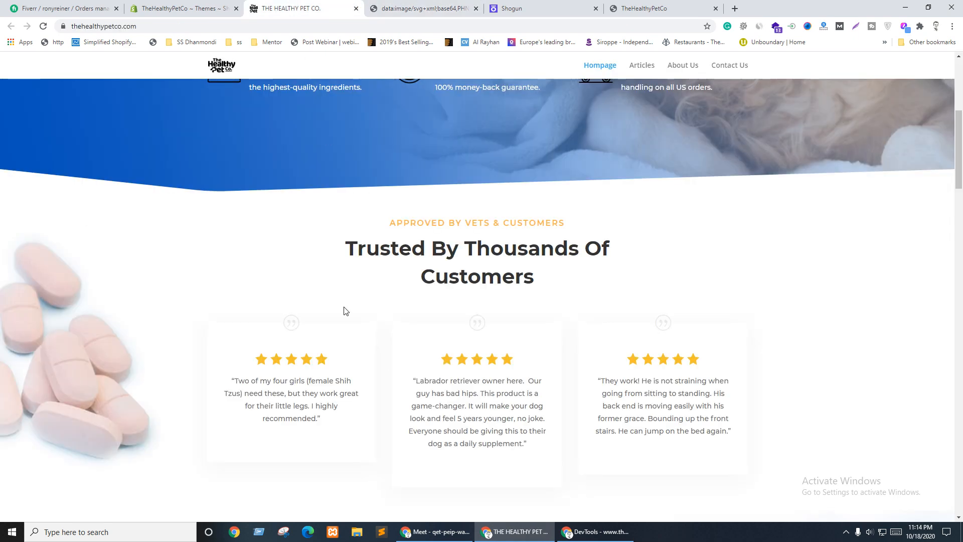
click(597, 532)
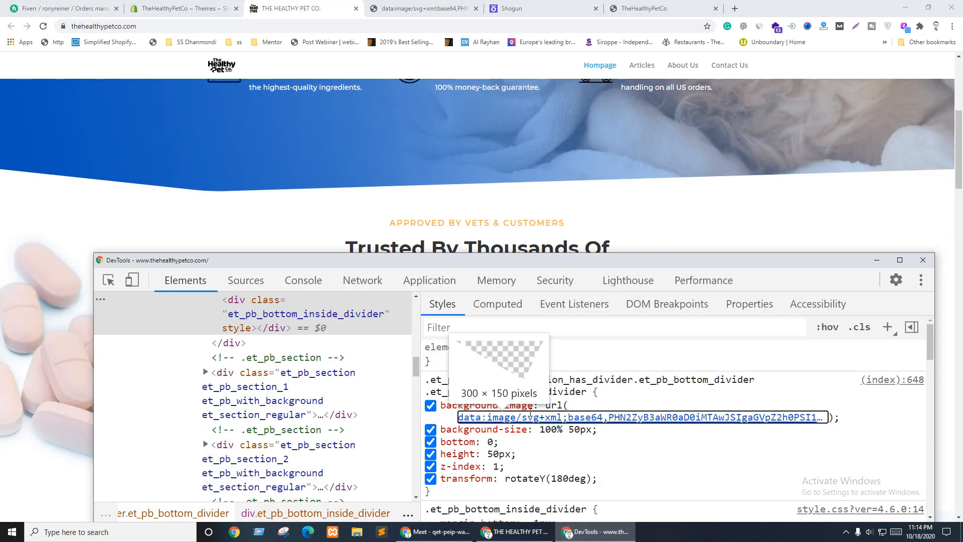
click(526, 416)
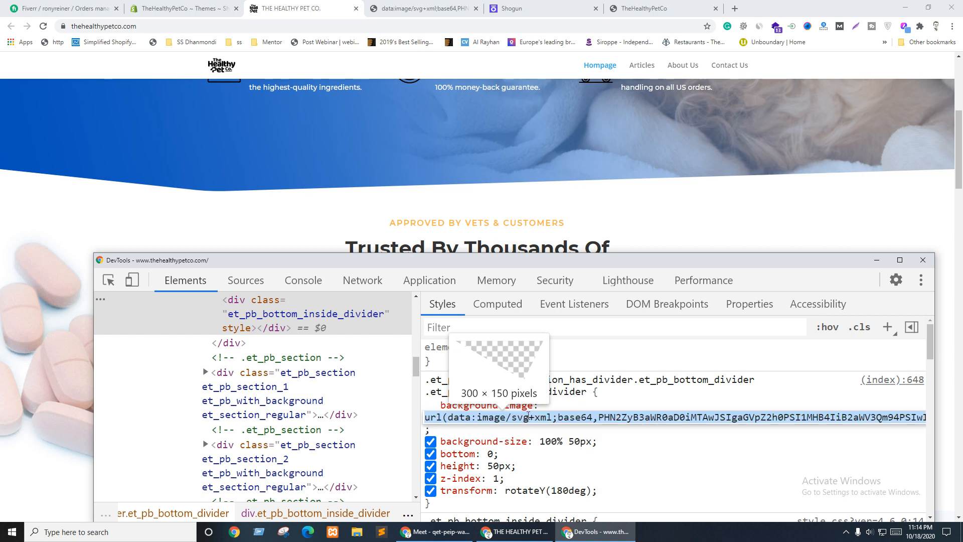
key(Escape)
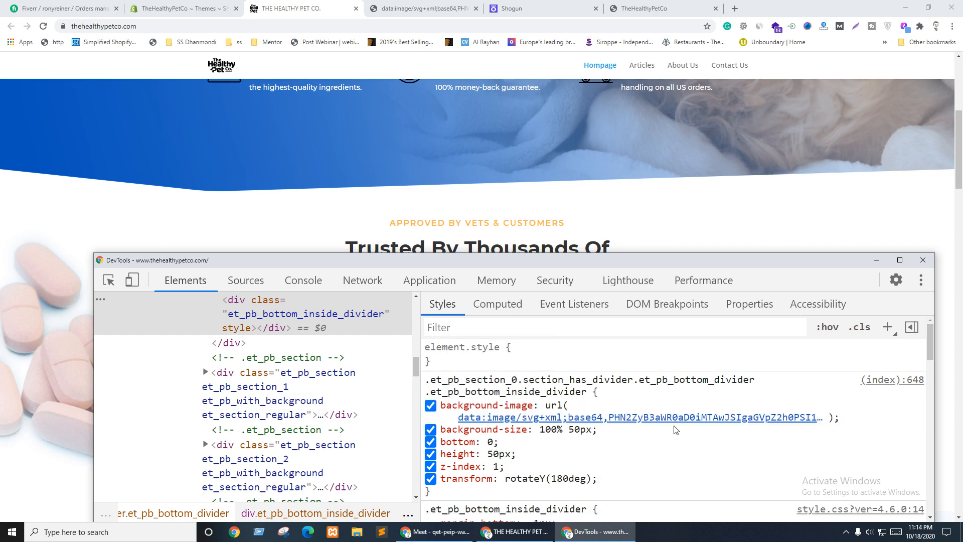
drag(847, 422, 438, 405)
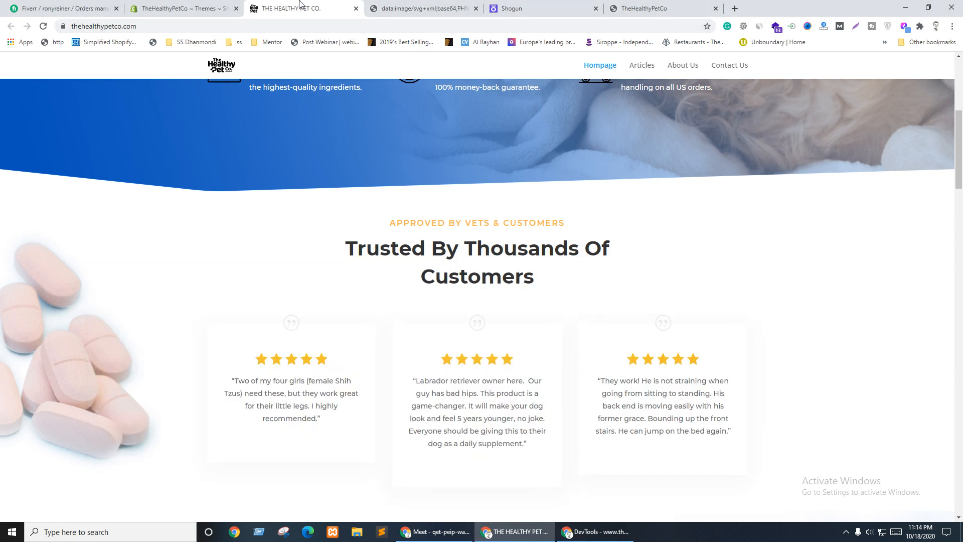
Step: Switch to Shogun and review the background and overlay settings of the hero's outer section and its nested inner section
click(339, 7)
click(528, 6)
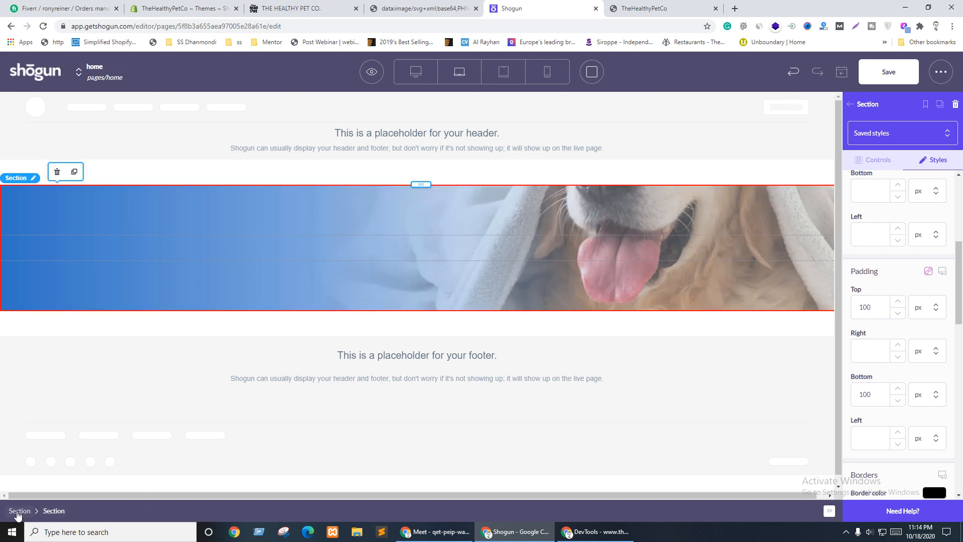
click(19, 511)
scroll(908, 427, down, 2)
scroll(908, 427, down, 1)
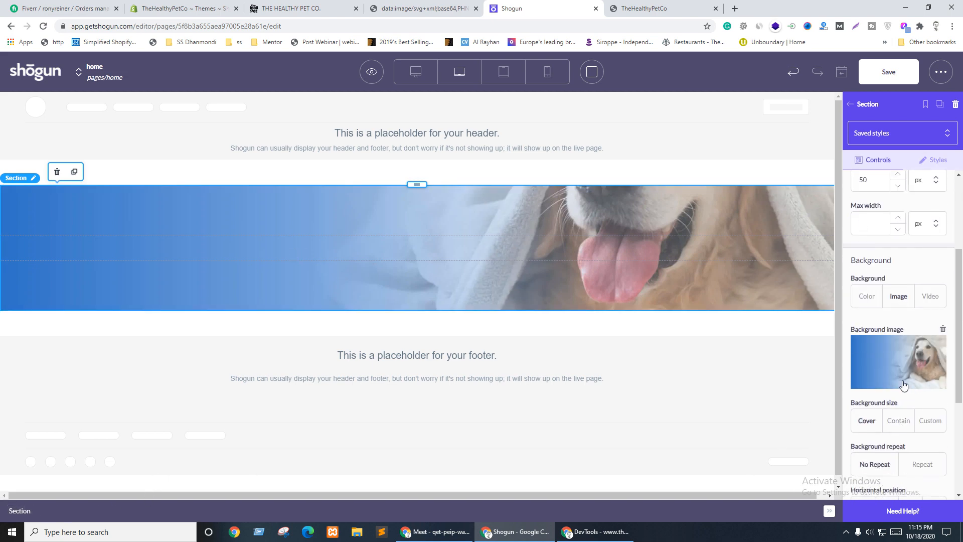
scroll(906, 384, down, 4)
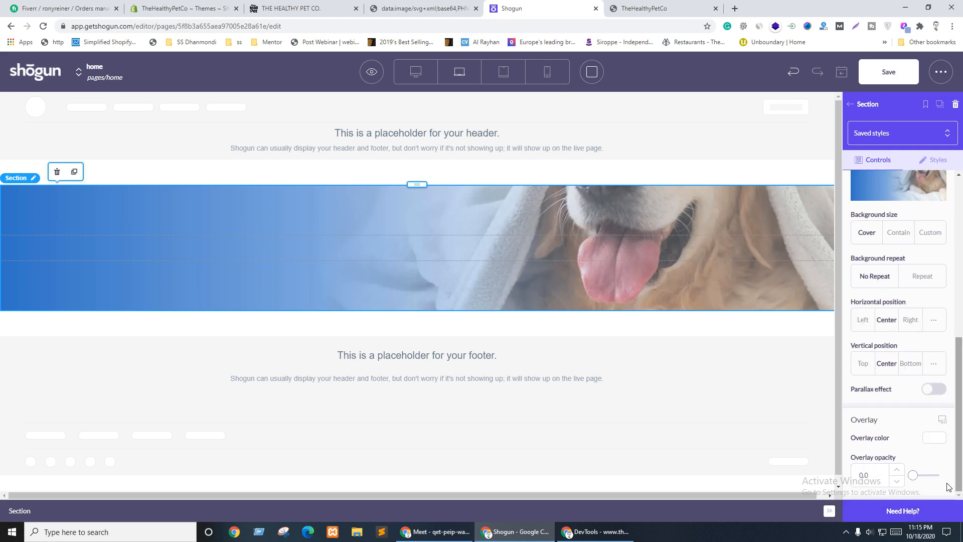
click(211, 237)
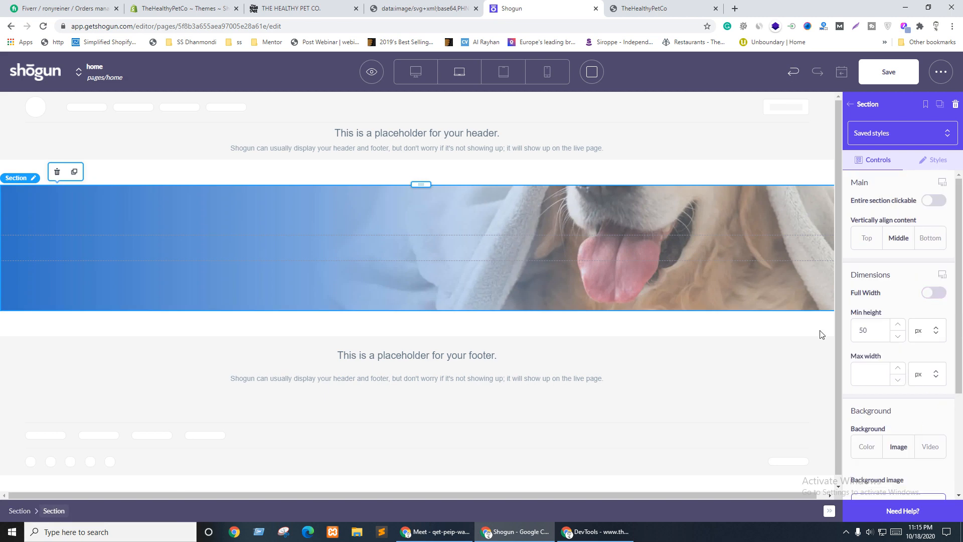
scroll(961, 315, down, 3)
scroll(909, 254, up, 3)
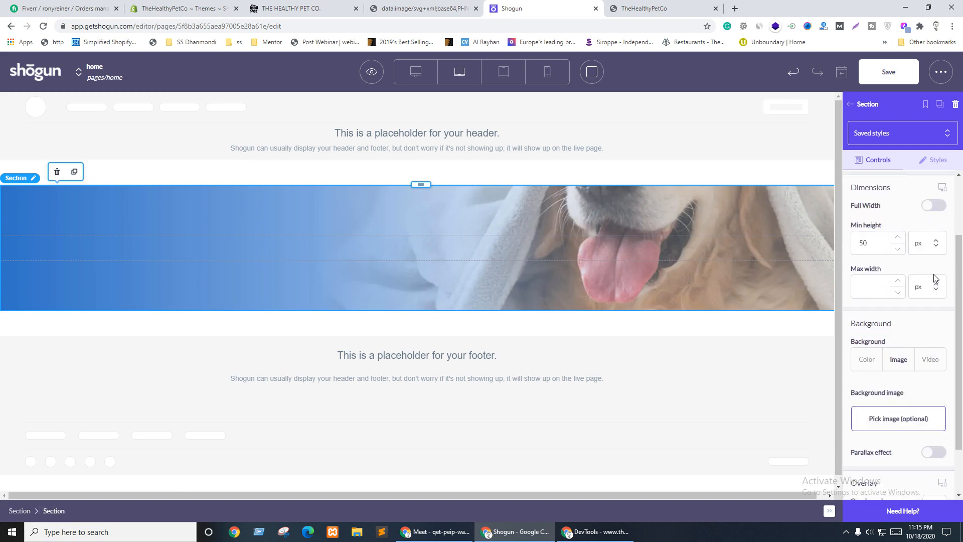
scroll(912, 302, down, 3)
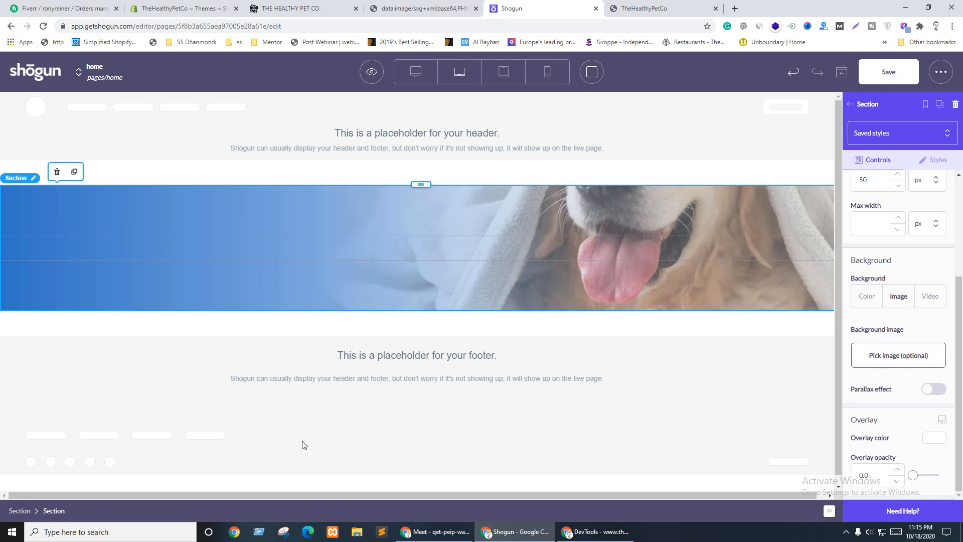
Step: Assign the custom CSS class "shape" to the inner section of the hero
click(597, 532)
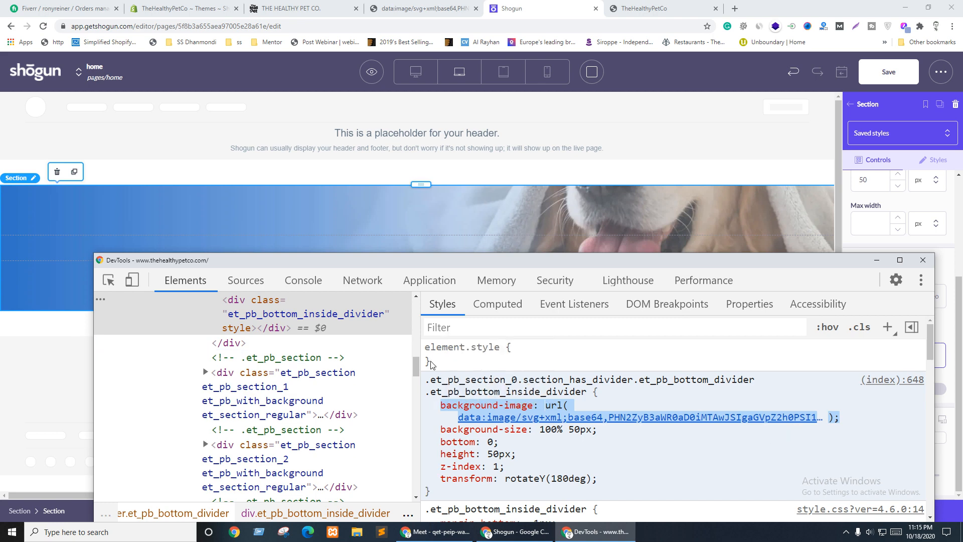
click(0, 401)
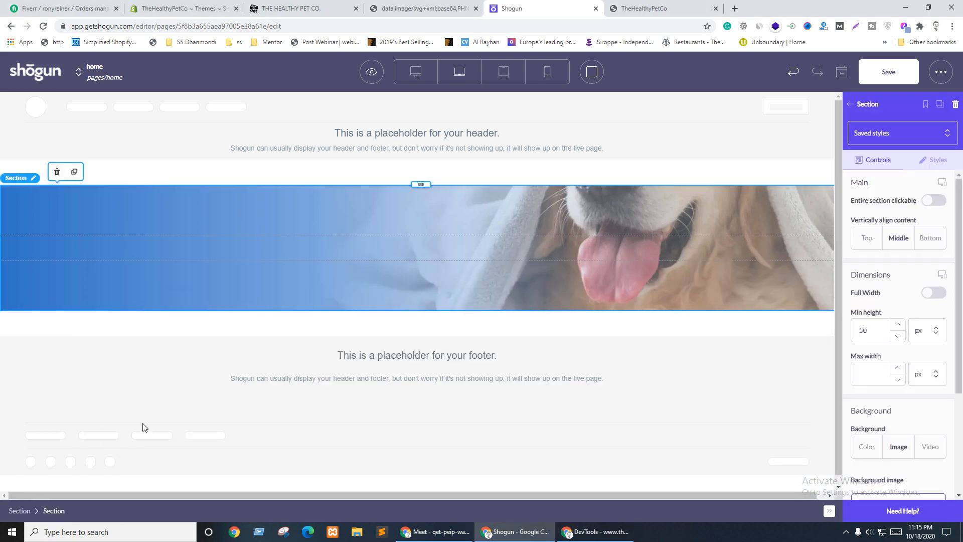
click(934, 166)
scroll(923, 351, down, 15)
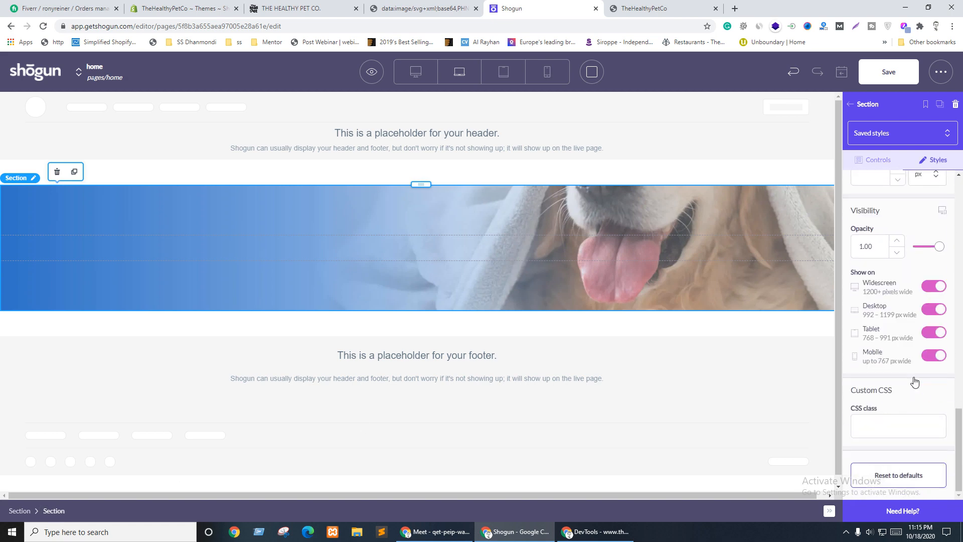
click(873, 427)
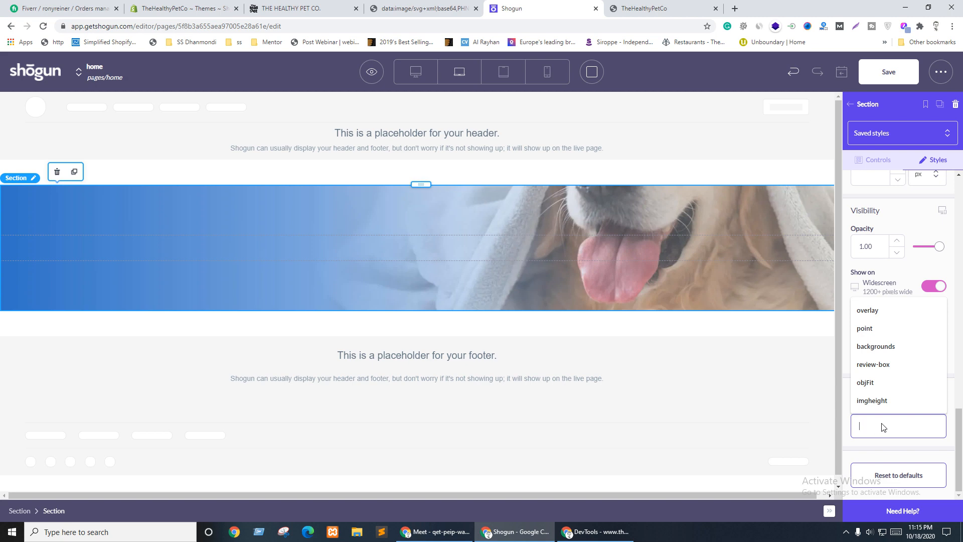
text(shape)
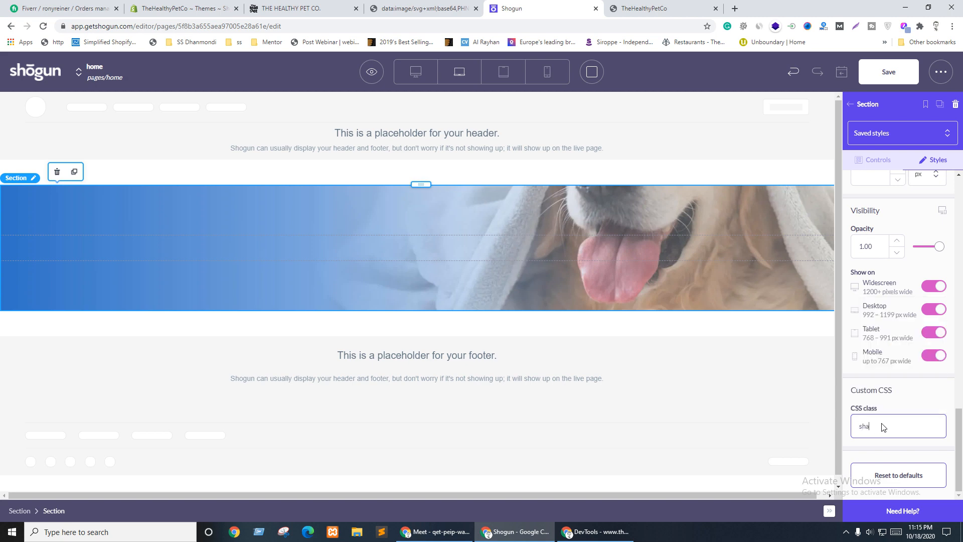
click(541, 245)
Step: Add an HTML element and place it directly above the hero section
click(849, 105)
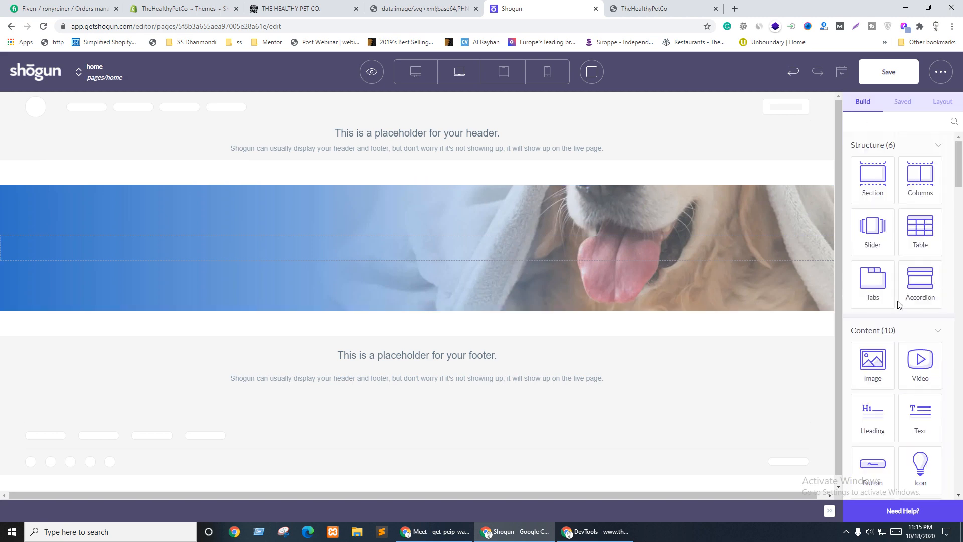
scroll(901, 296, down, 4)
drag(920, 371, 267, 248)
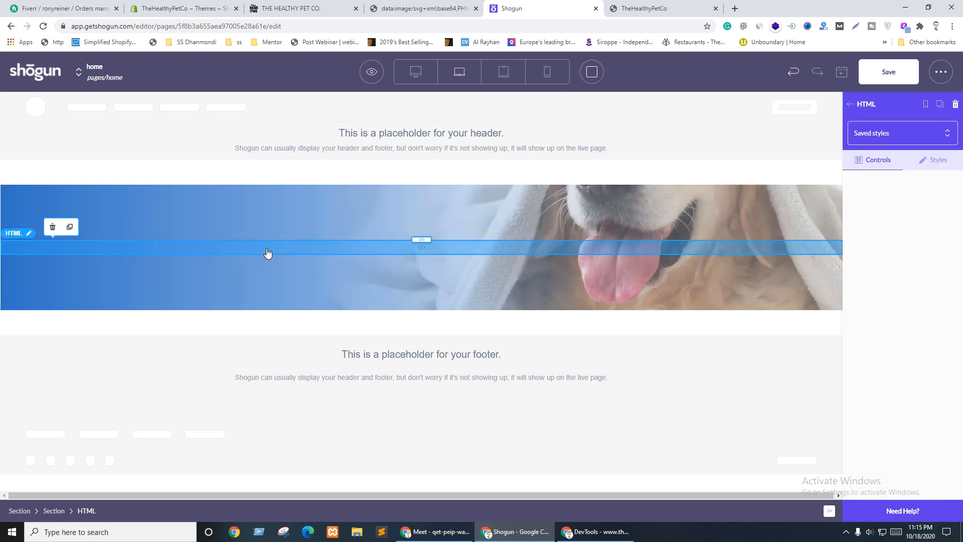
drag(422, 239, 416, 176)
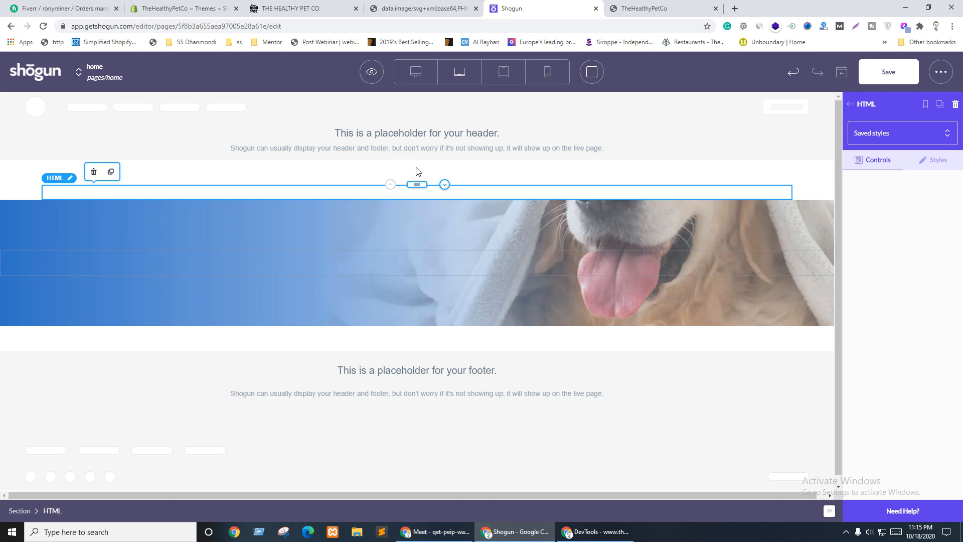
Step: Write a style block in the HTML element giving .shape the copied SVG background-image, and save the page
click(357, 190)
click(175, 346)
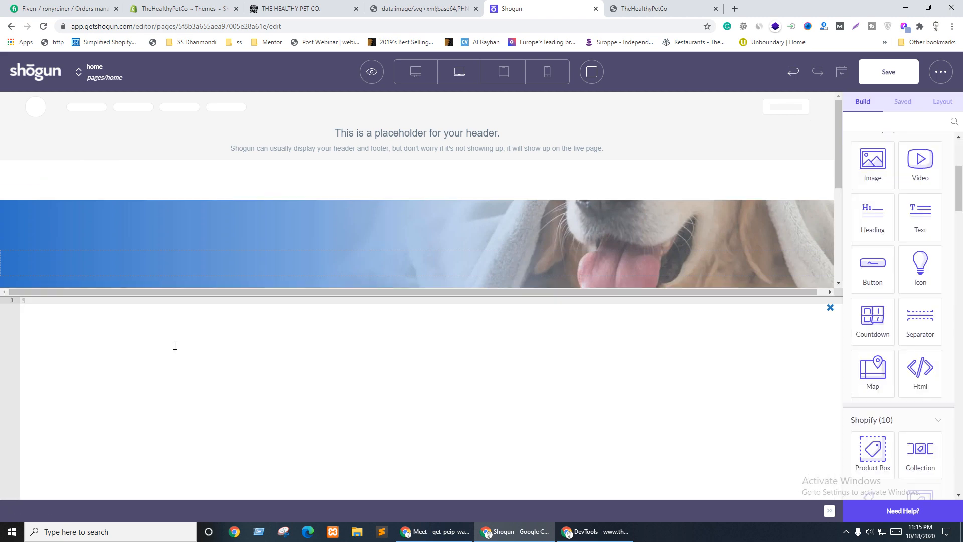
text(<style></style>)
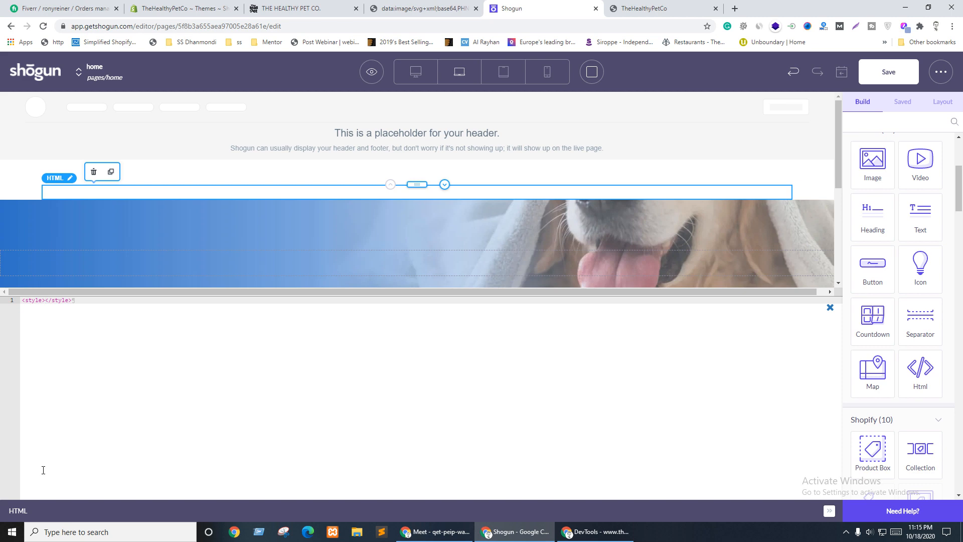
key(Return)
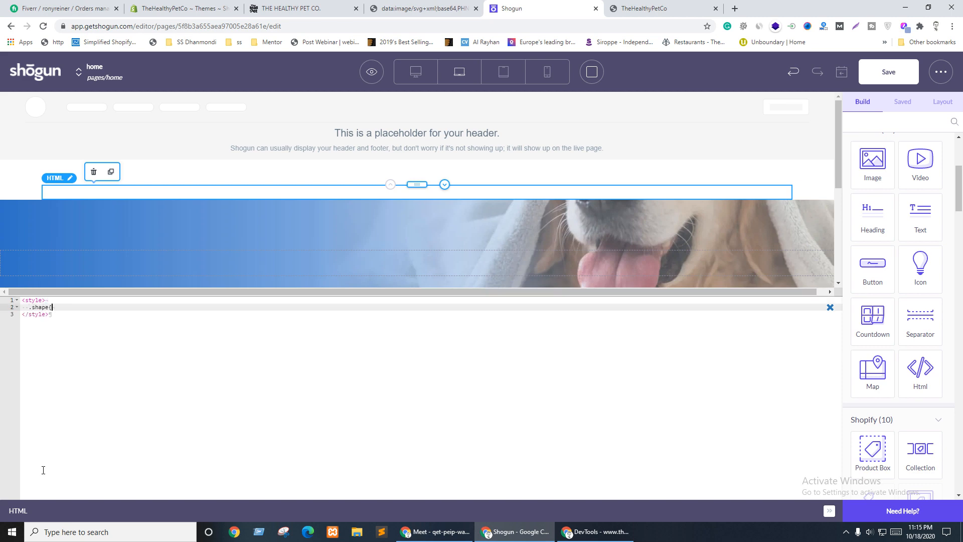
text(.shape{)
key(Return)
key(ctrl+v)
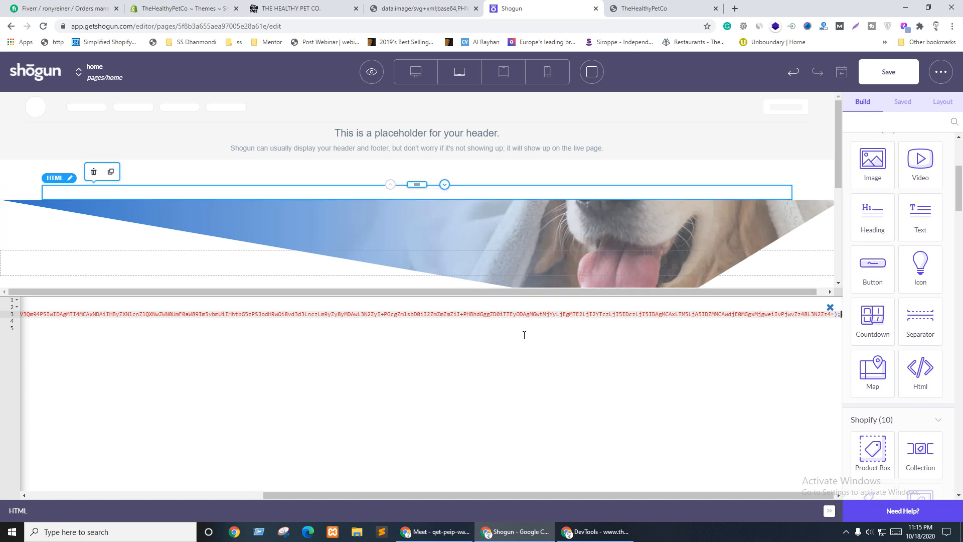
click(830, 308)
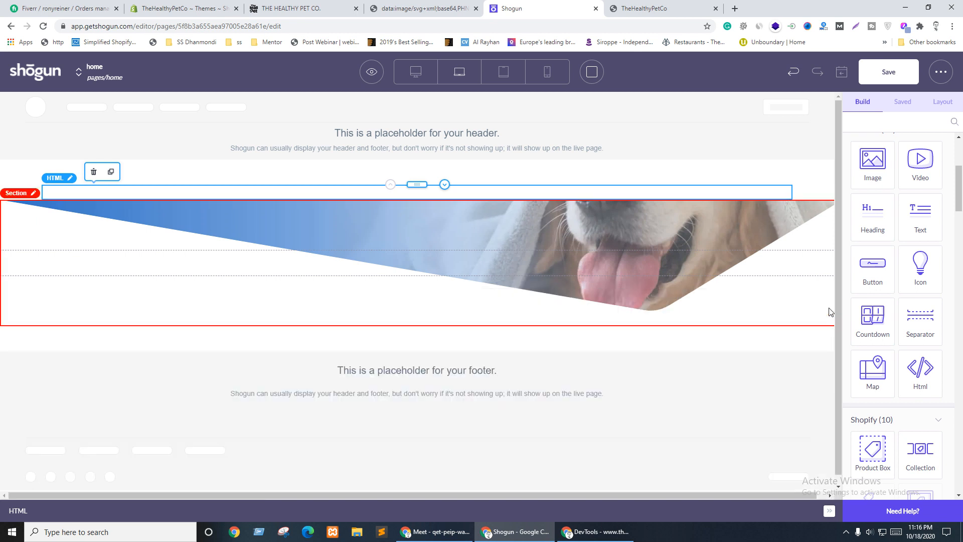
click(887, 74)
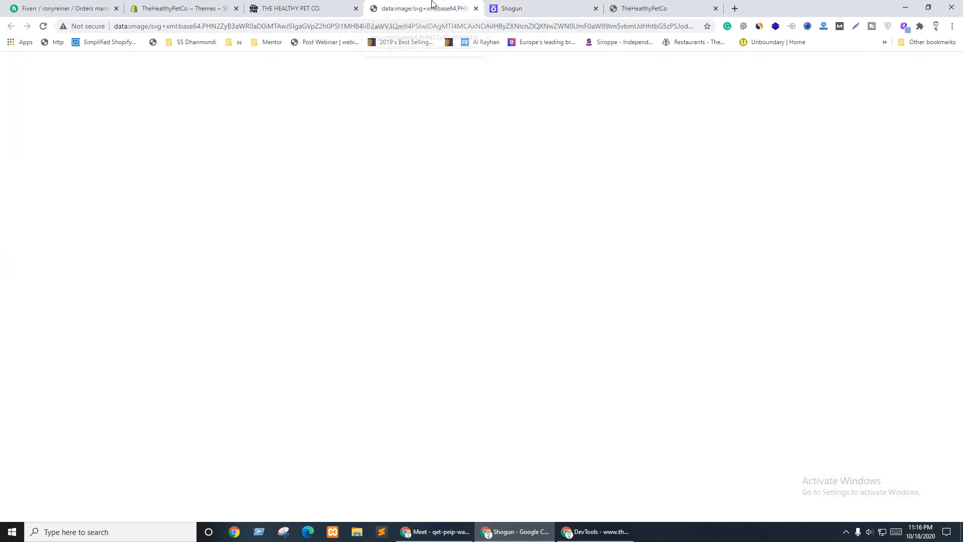
Step: Close the SVG image's browser tab and select the tagline "THE HEALTHY PET CO." in the original hero
click(455, 7)
mouse_move(455, 6)
mouse_down()
mouse_move(286, 7)
mouse_move(323, 10)
mouse_up()
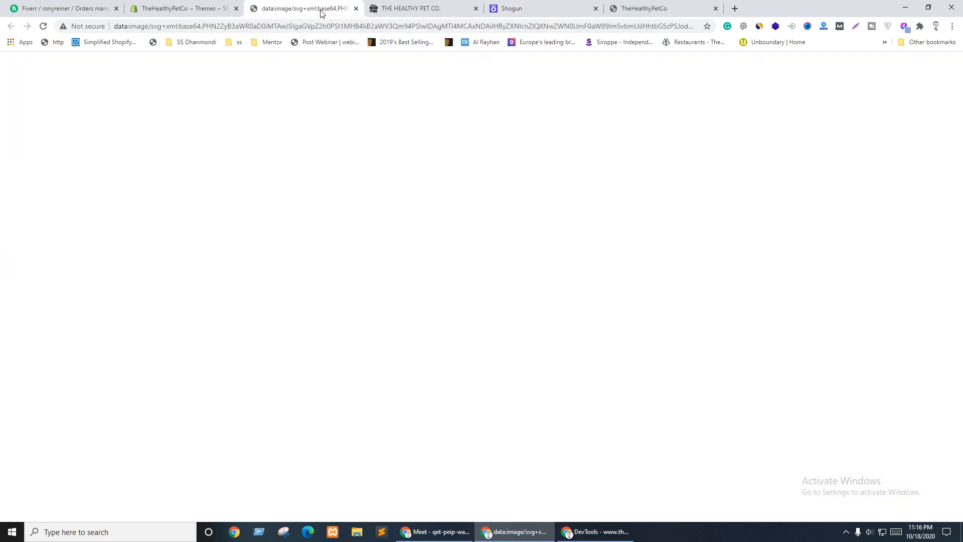
click(355, 9)
scroll(401, 246, up, 6)
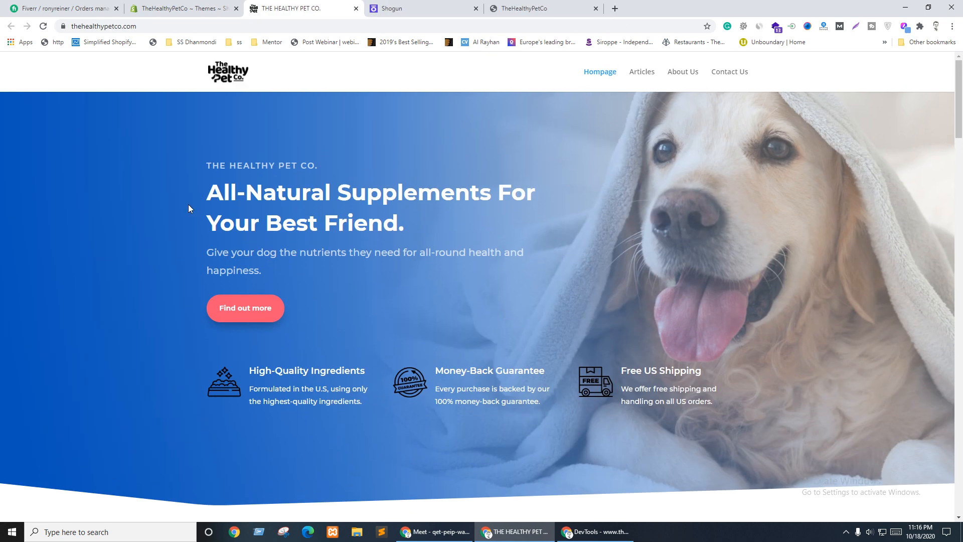
drag(205, 168, 326, 167)
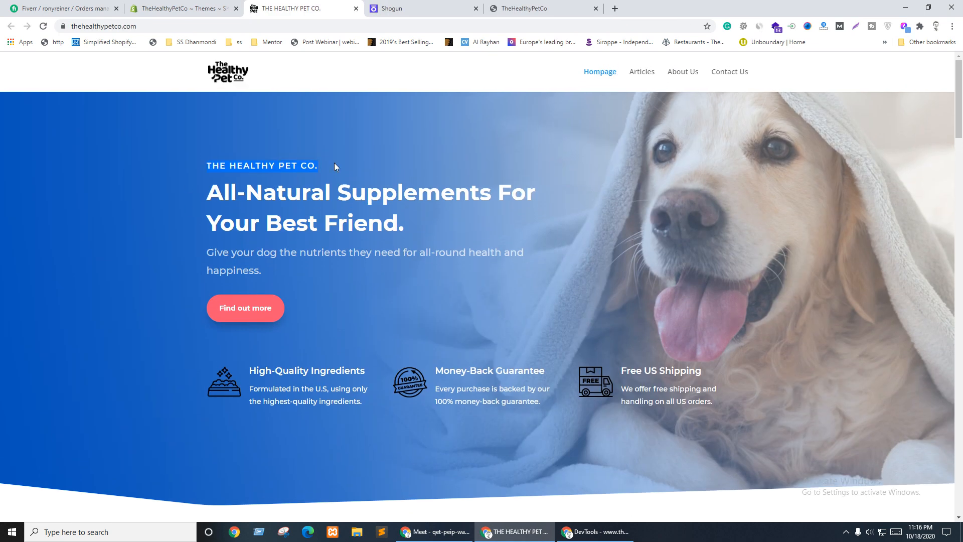
Step: Add a new section inside the hero's inner section in Shogun
click(450, 6)
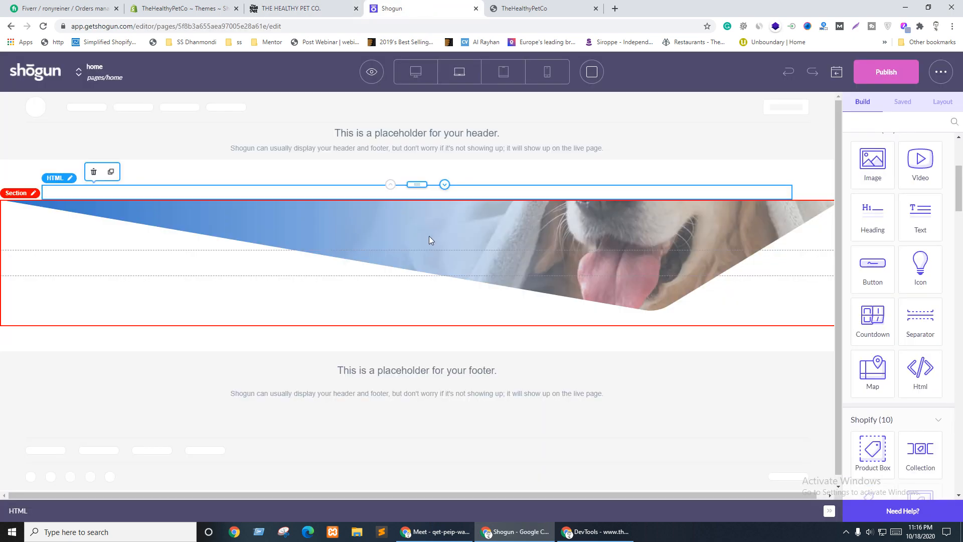
click(270, 250)
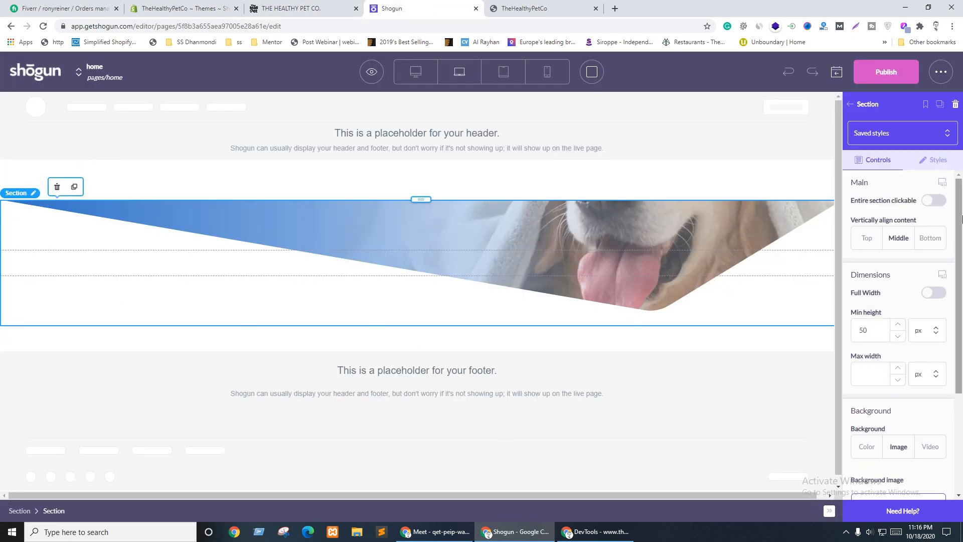
click(863, 107)
scroll(883, 170, up, 4)
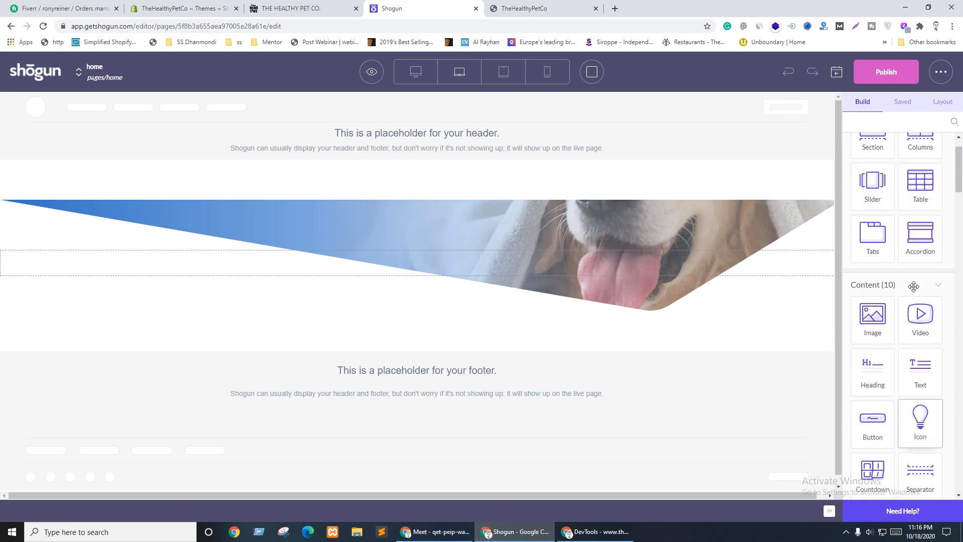
drag(873, 183, 439, 267)
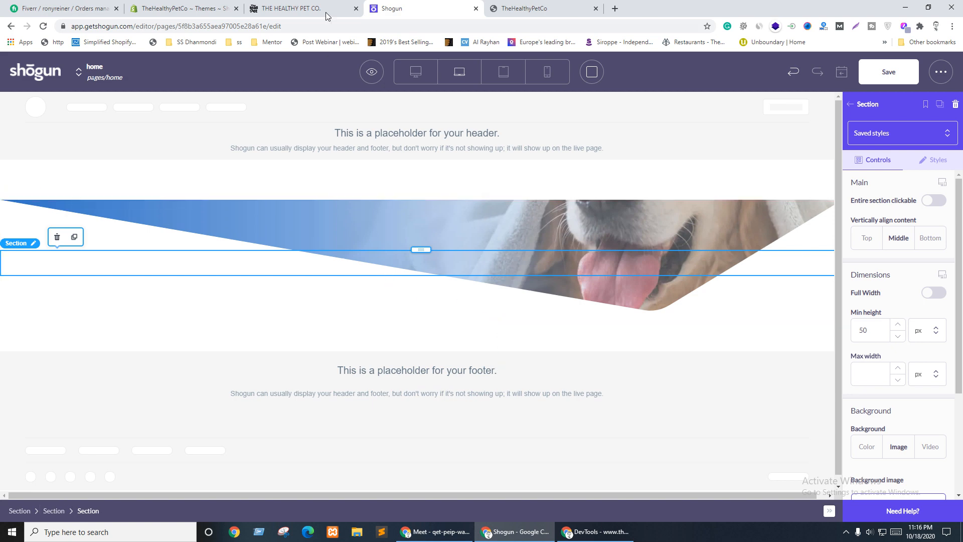
Step: Inspect the original hero's main heading and its parent containers, up to the et_pb_row_0 row, to examine the row's width and margin rules
click(296, 9)
click(577, 534)
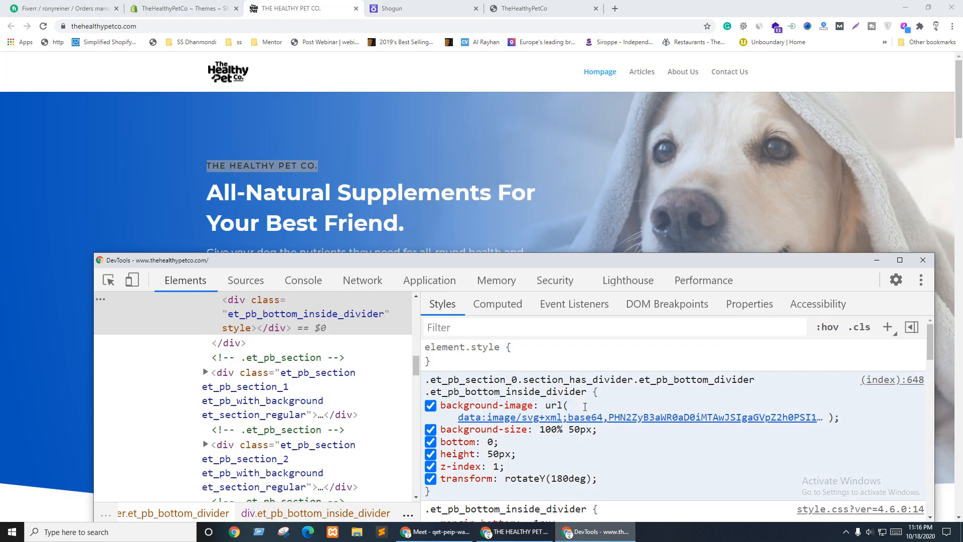
scroll(253, 429, up, 2)
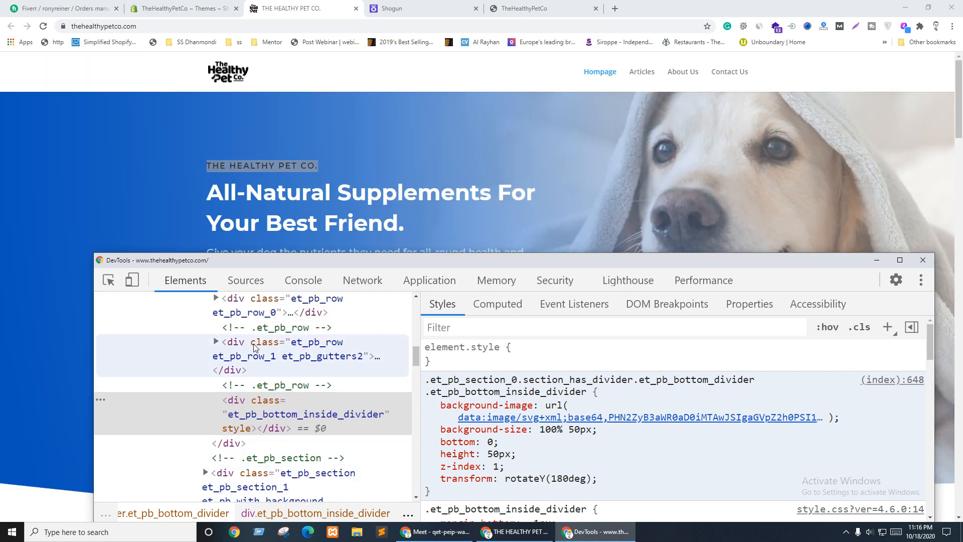
scroll(248, 419, up, 3)
click(108, 280)
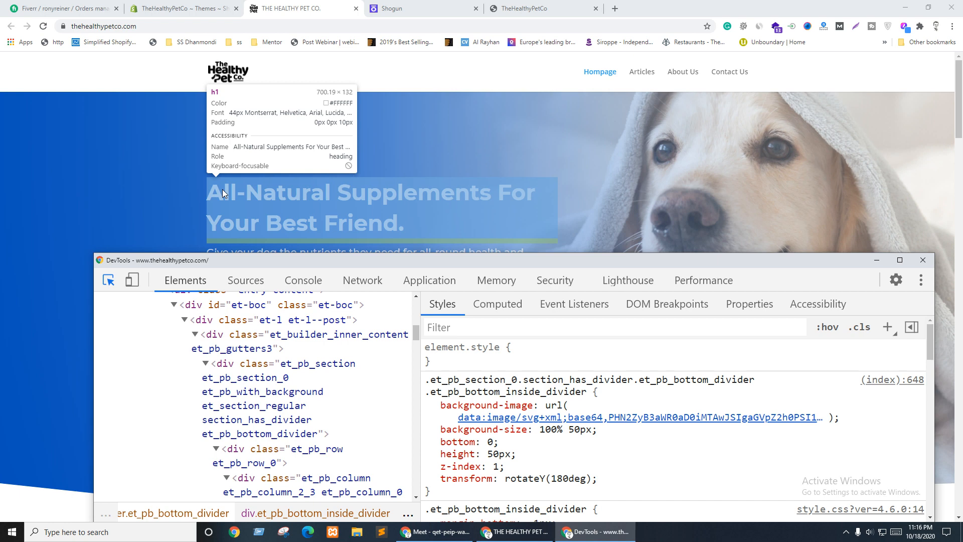
click(222, 189)
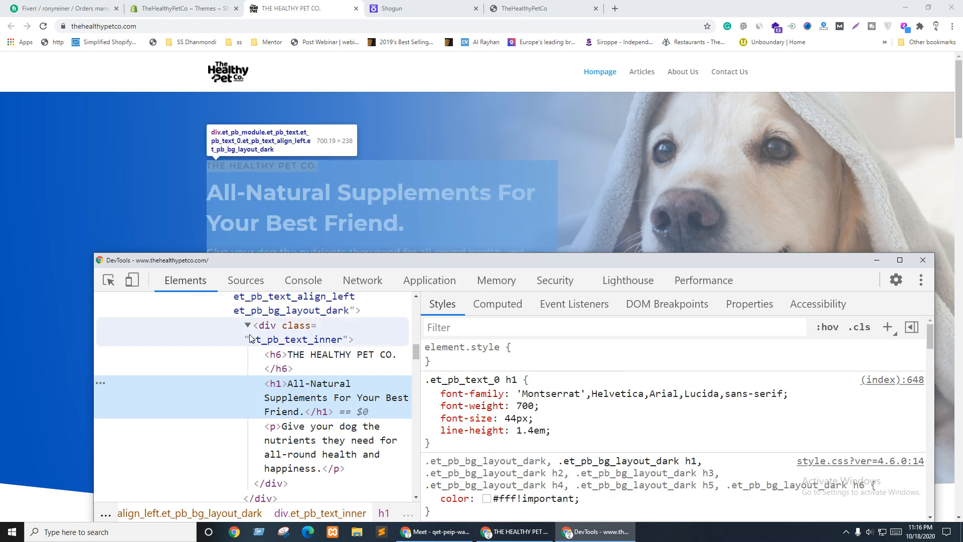
click(280, 311)
scroll(310, 364, up, 2)
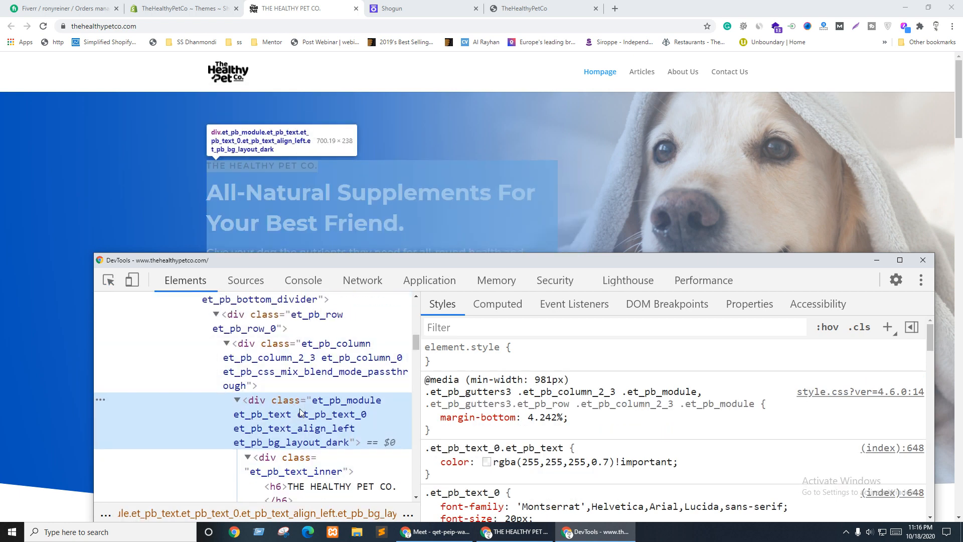
click(281, 352)
scroll(278, 358, up, 1)
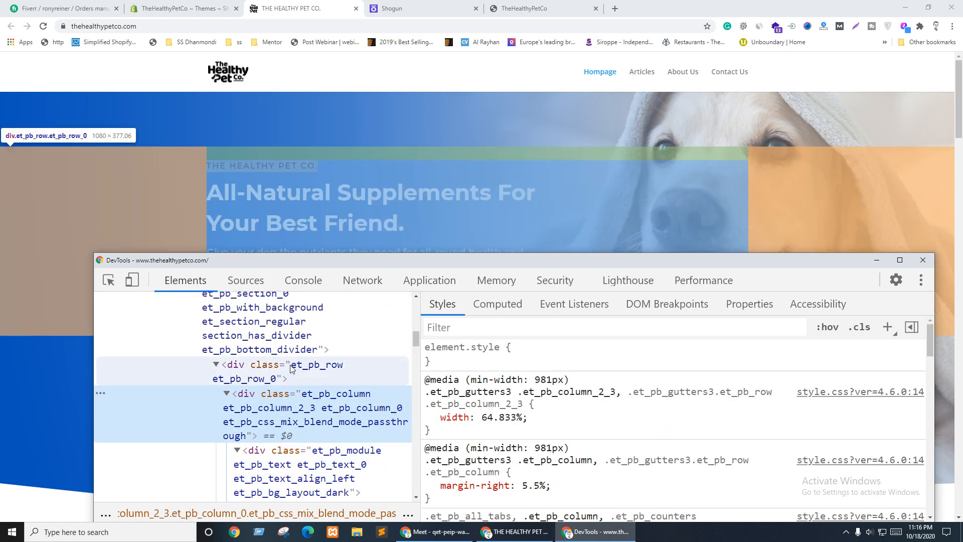
click(253, 362)
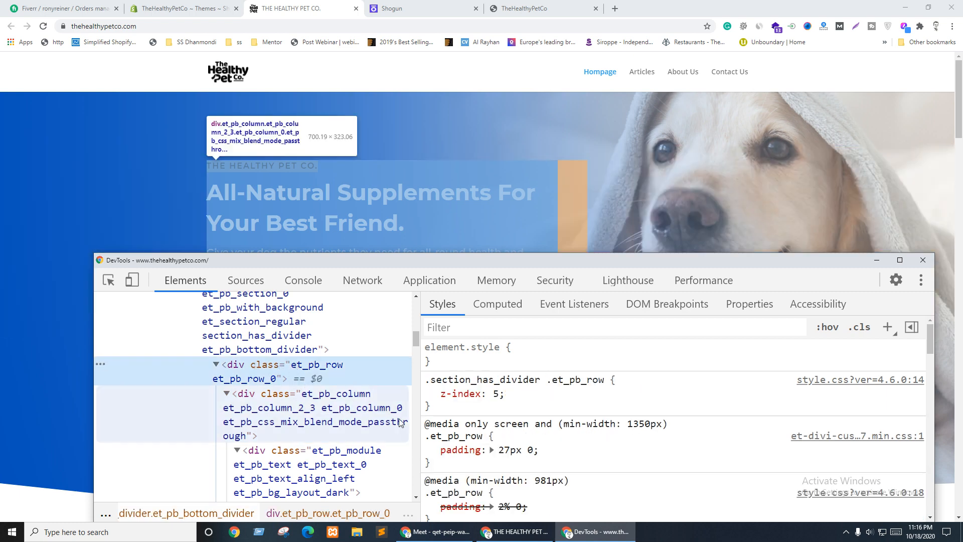
scroll(562, 440, down, 5)
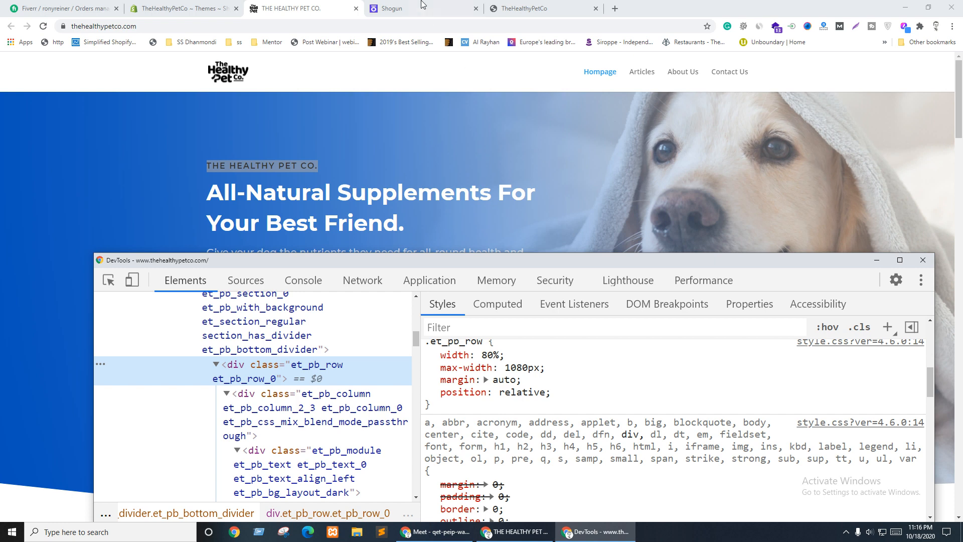
Step: Set the max width of the new nested section in Shogun to 1080 px, matching the inspected row
click(422, 7)
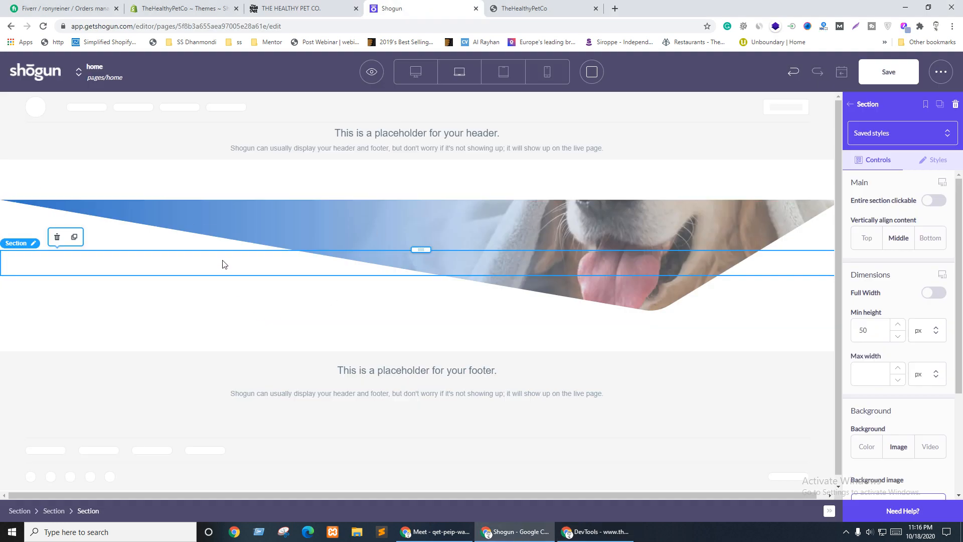
click(932, 159)
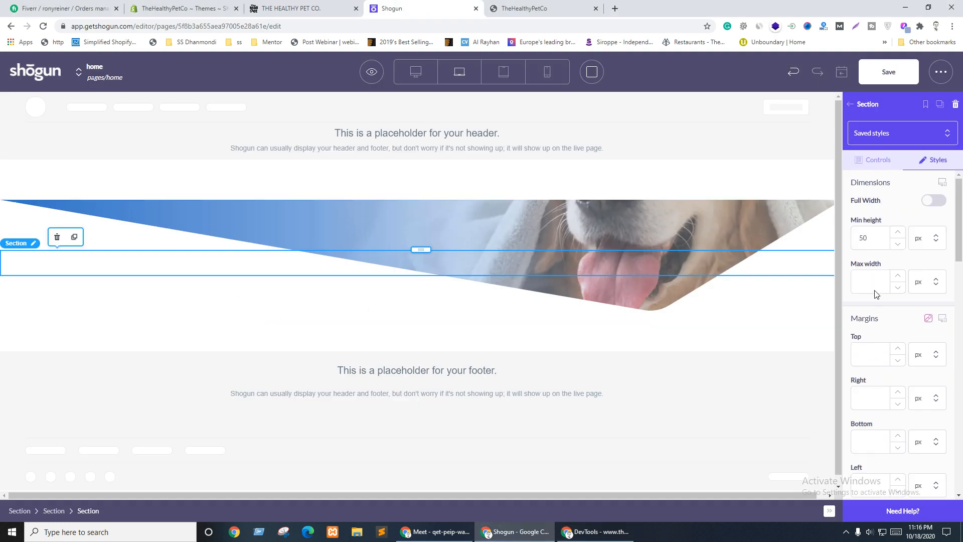
click(874, 290)
text(180)
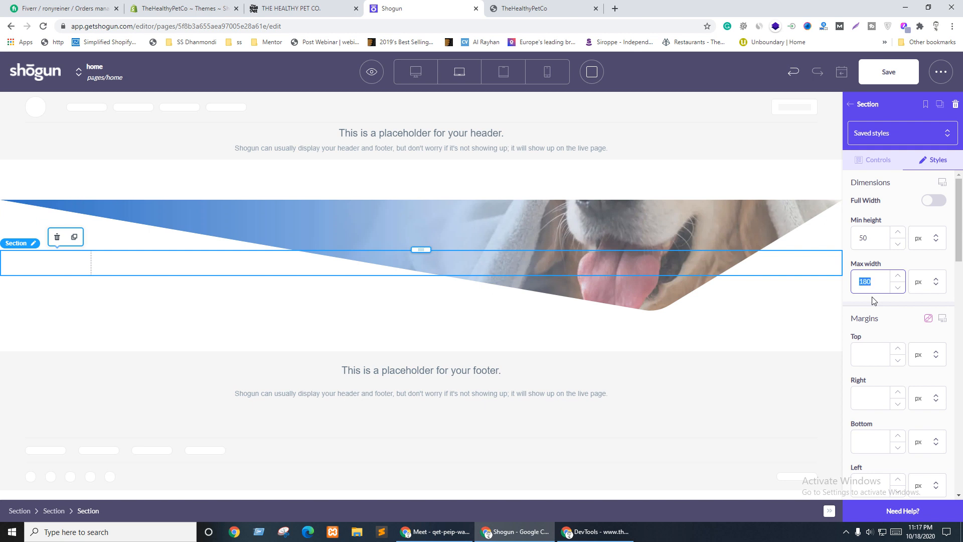
text(0)
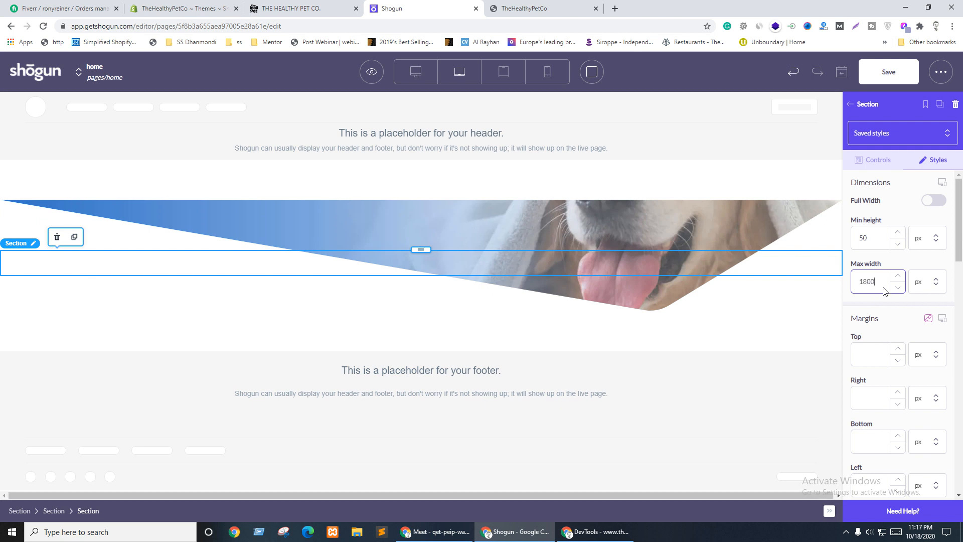
click(594, 532)
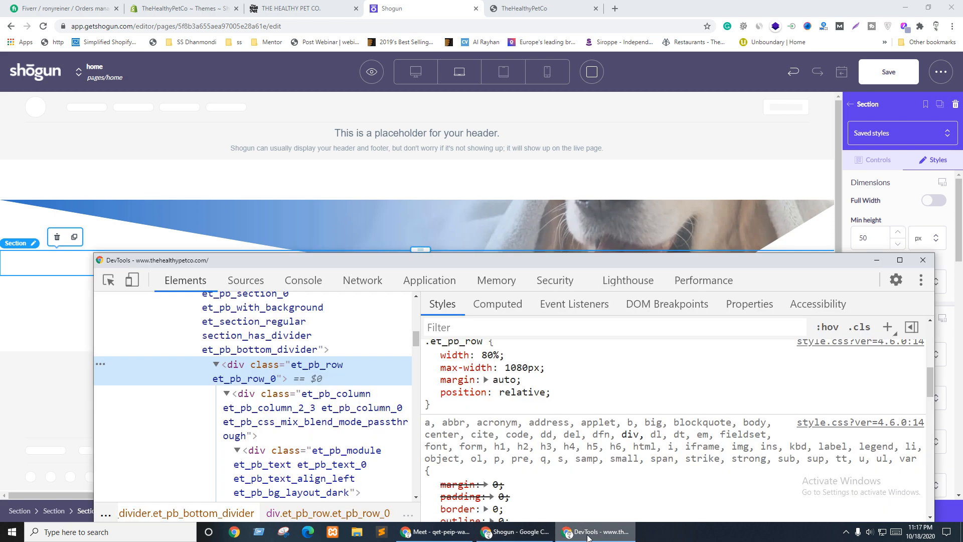
click(879, 243)
drag(867, 281, 864, 282)
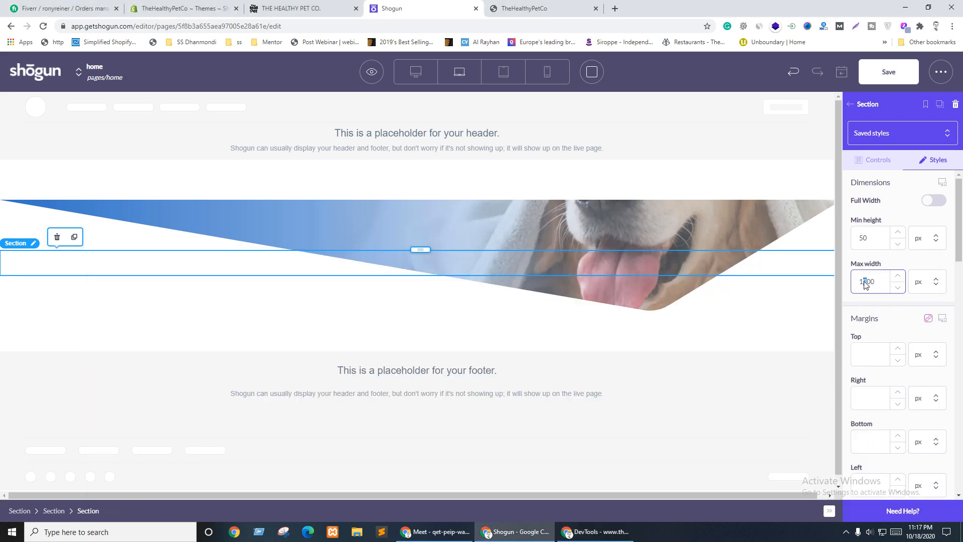
key(BackSpace)
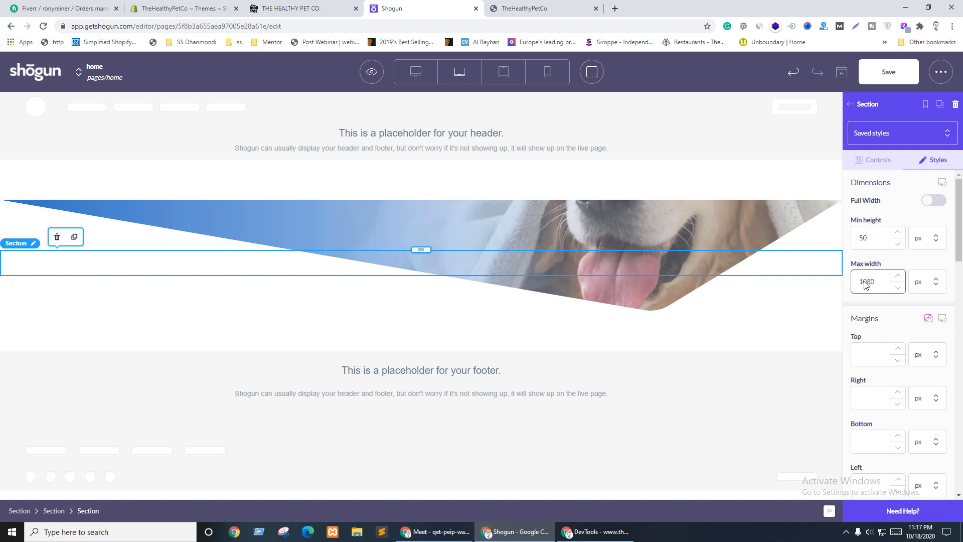
text(8)
click(514, 296)
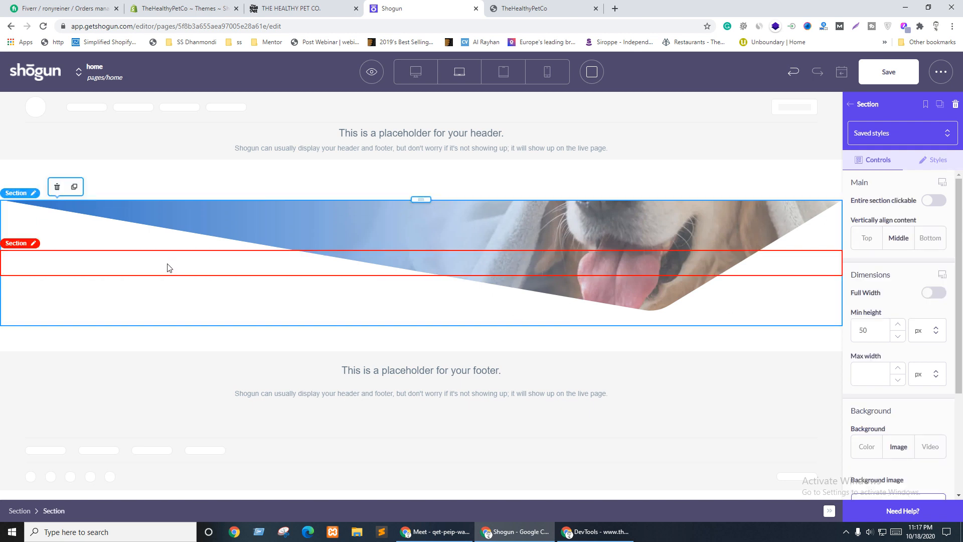
Step: Set the nested section's right and left margins to auto
click(256, 264)
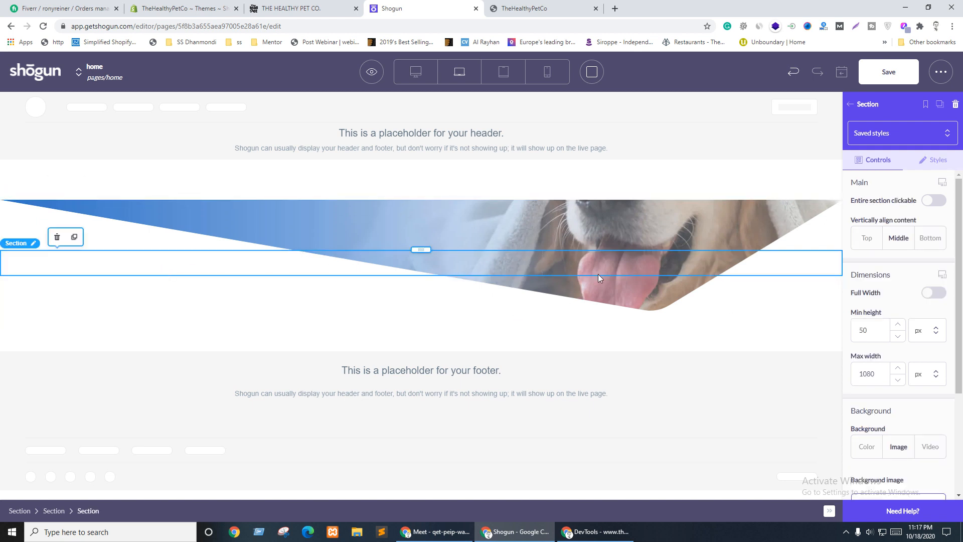
click(565, 328)
click(452, 269)
click(932, 159)
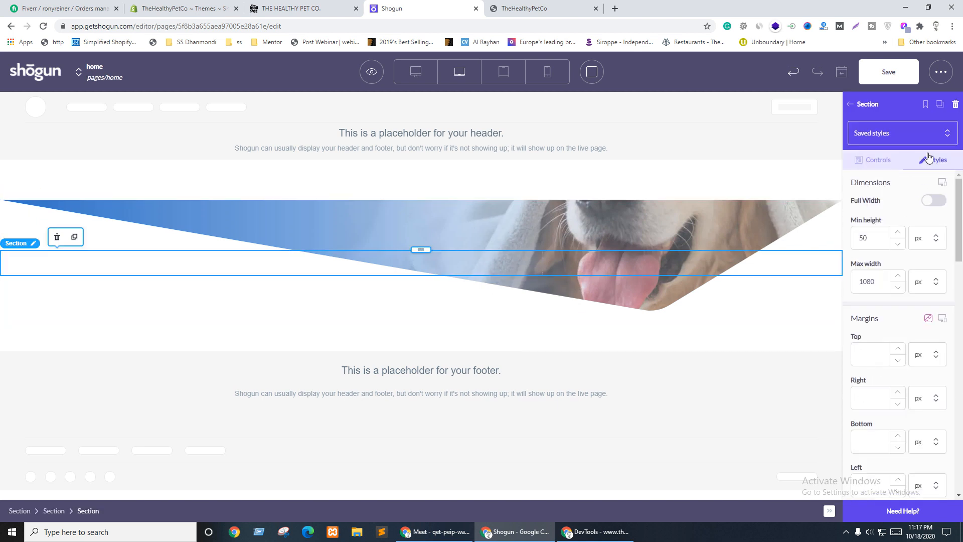
scroll(932, 347, down, 2)
click(927, 297)
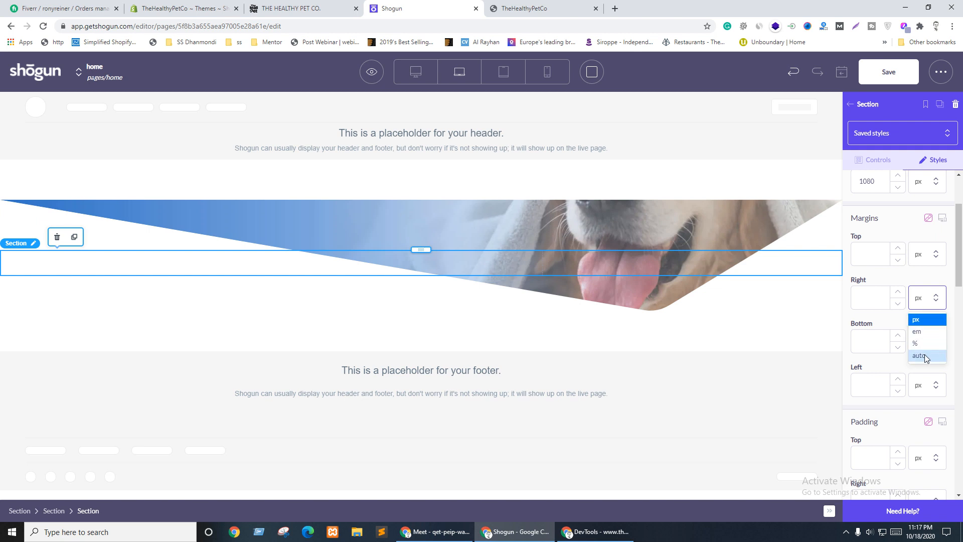
click(927, 360)
click(928, 390)
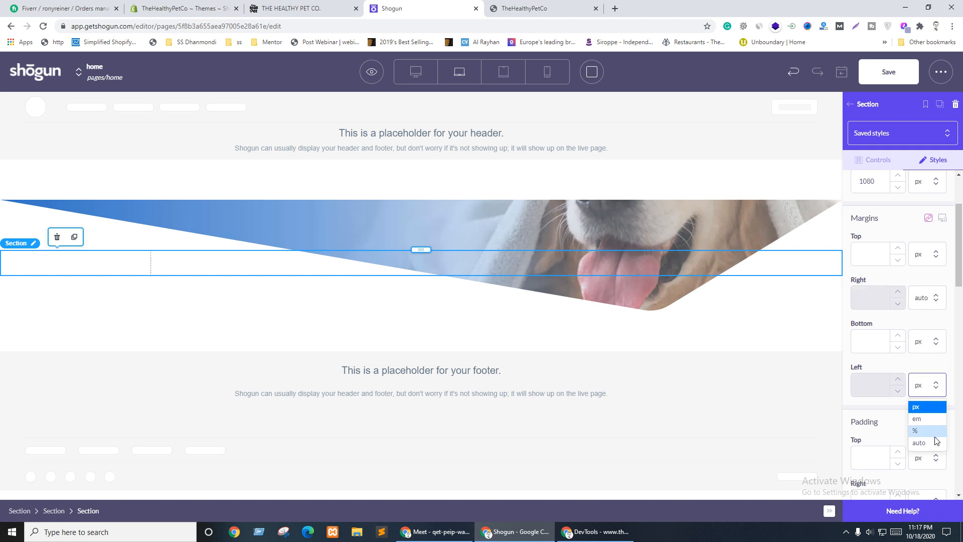
click(909, 443)
click(615, 282)
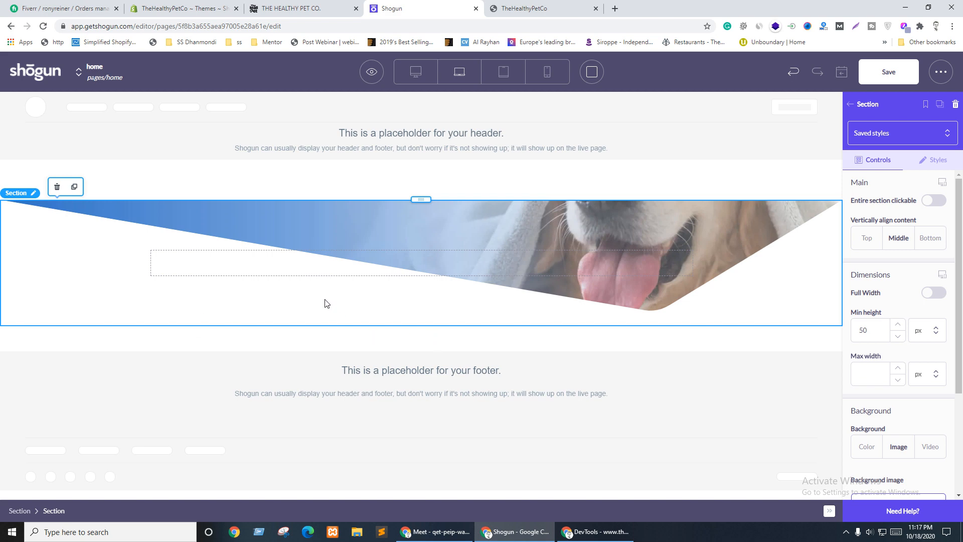
Step: Add a Heading element inside the nested section and replace its text with the original hero's tagline "THE HEALTHY PET CO."
click(303, 262)
key(ctrl+shift+Tab)
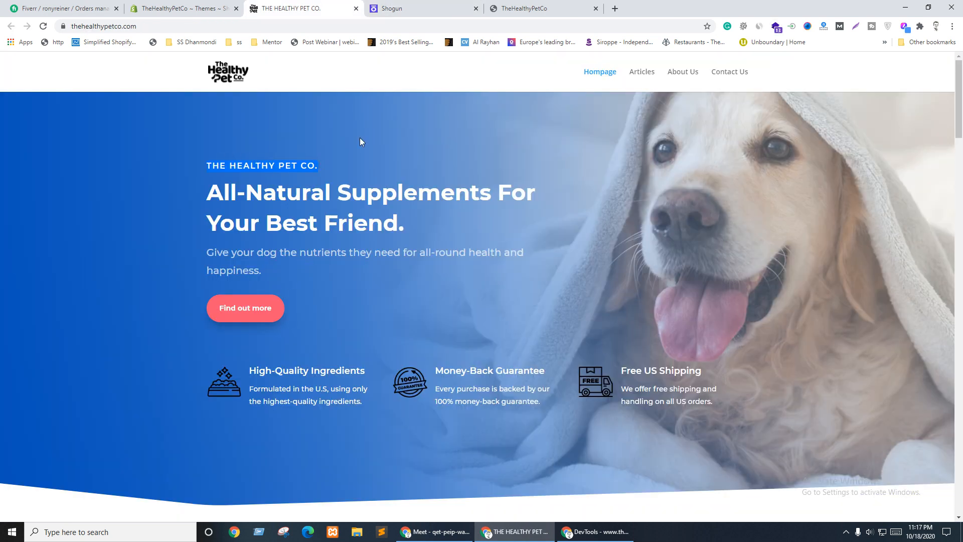
key(ctrl+Tab)
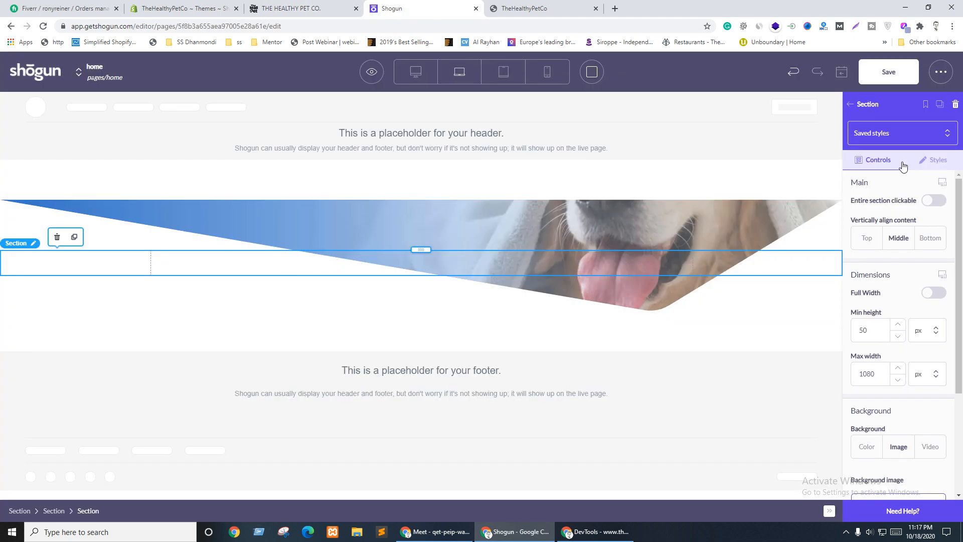
key(ctrl+shift+Tab)
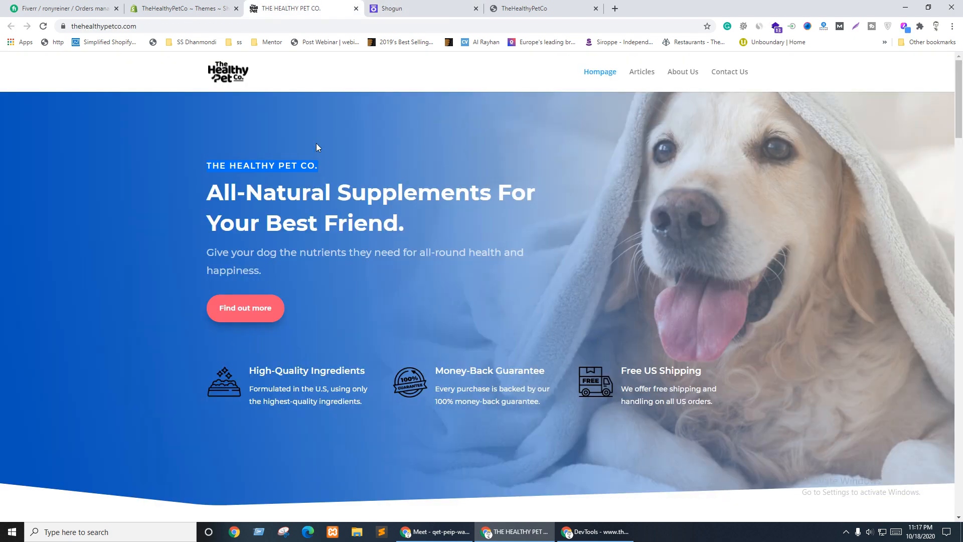
click(444, 4)
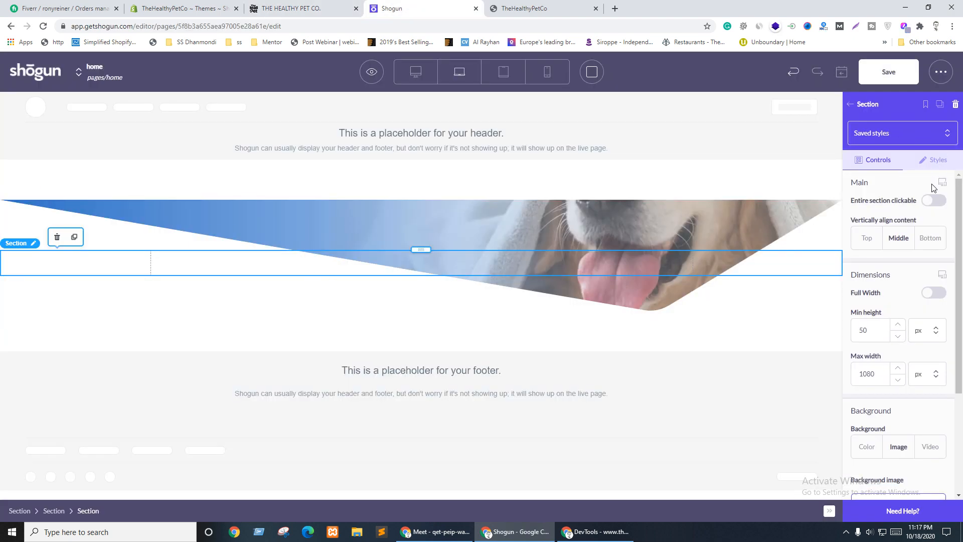
click(851, 105)
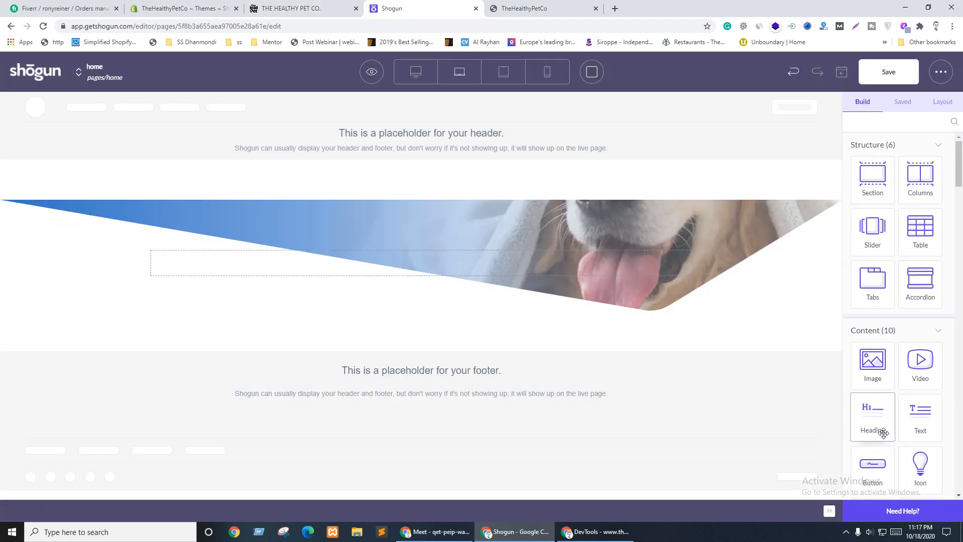
drag(873, 416, 320, 268)
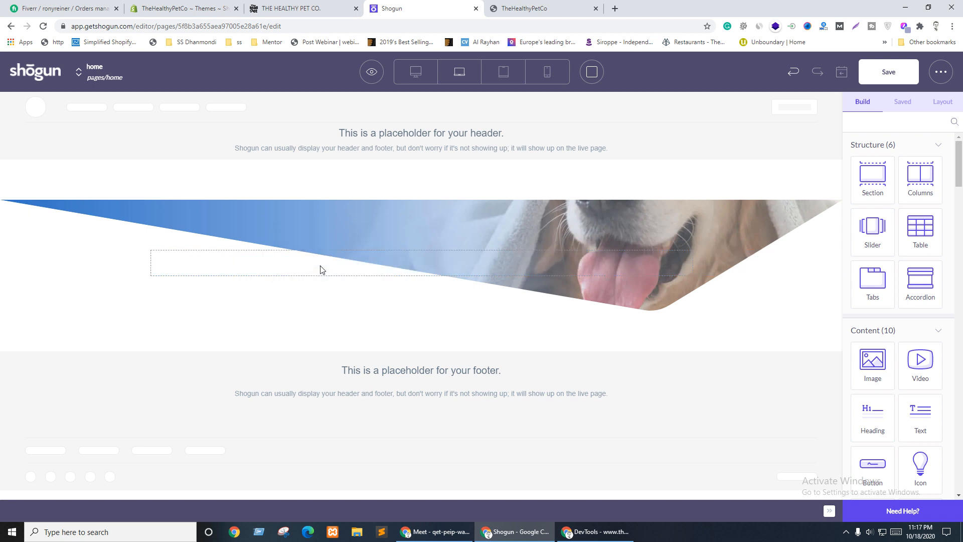
double_click(406, 273)
click(412, 266)
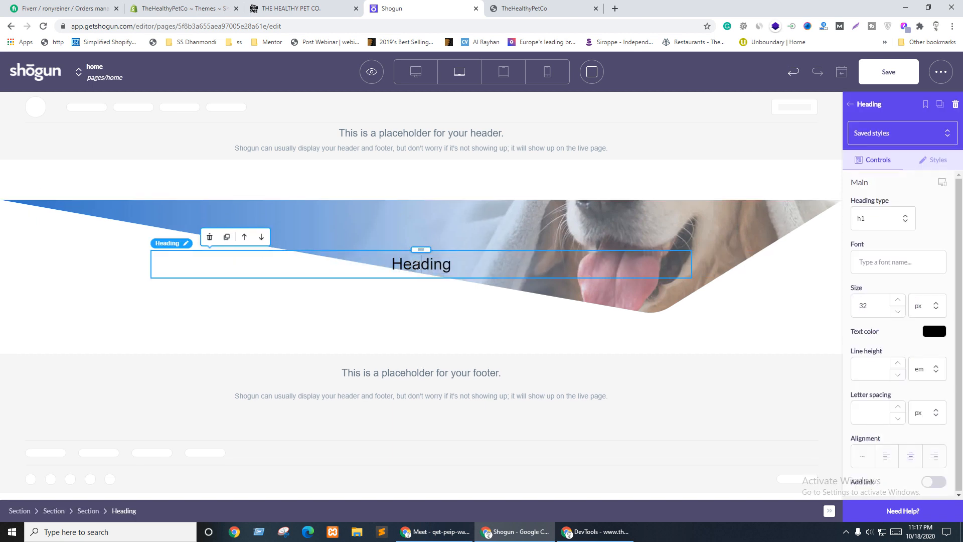
double_click(418, 265)
text(THE HEALTHY PET CO.)
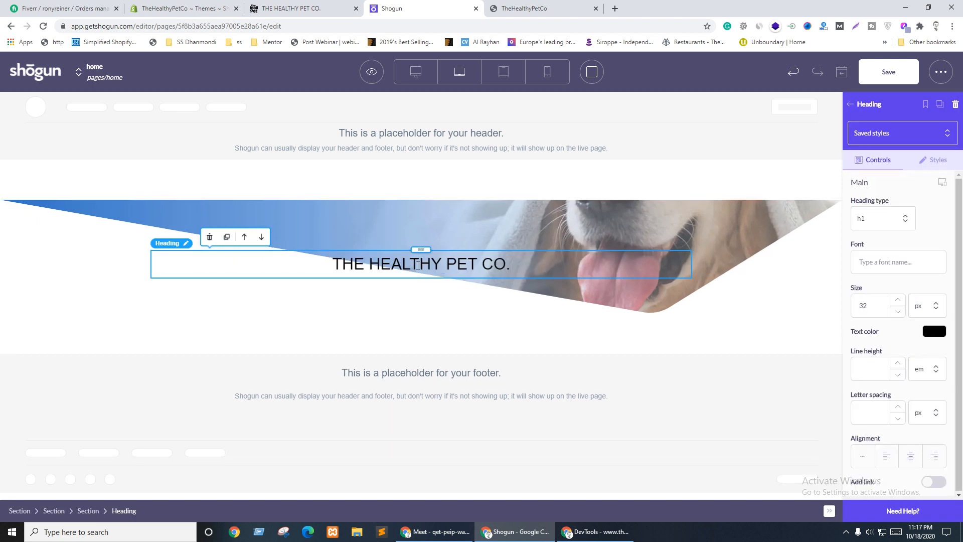
Step: Duplicate the tagline heading and replace the copy's text with "All-Natural Supplements For Your Best Friend." from the original hero
click(227, 237)
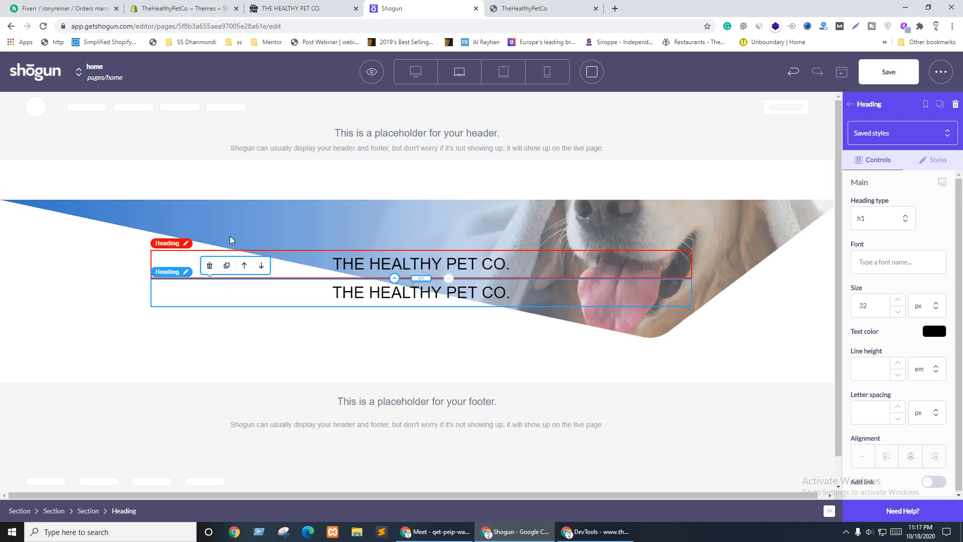
click(314, 14)
drag(208, 191, 406, 229)
key(ctrl+c)
click(421, 9)
key(ctrl+v)
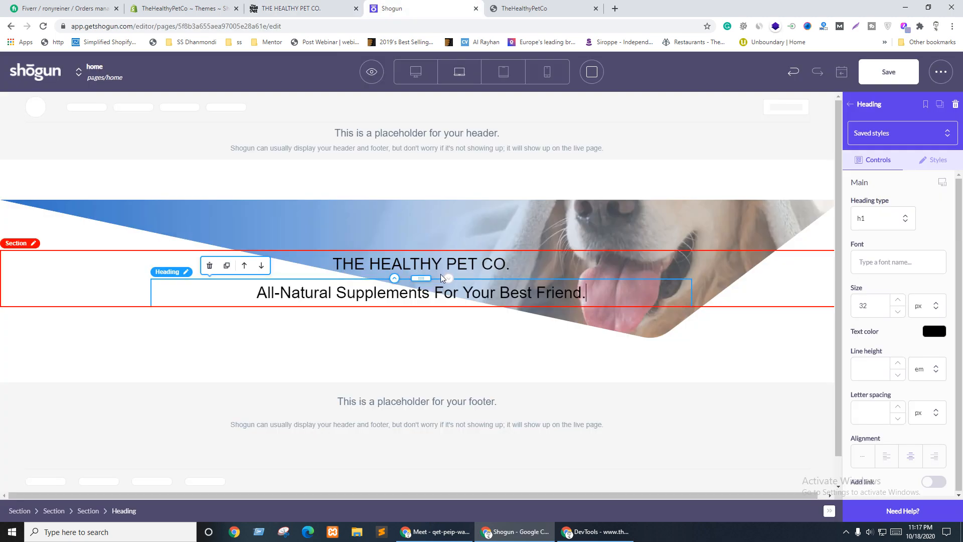
Step: Duplicate the second heading and replace the copy's text with "Give your dog the nutrients they need for all-round health and happiness." from the original hero
click(342, 6)
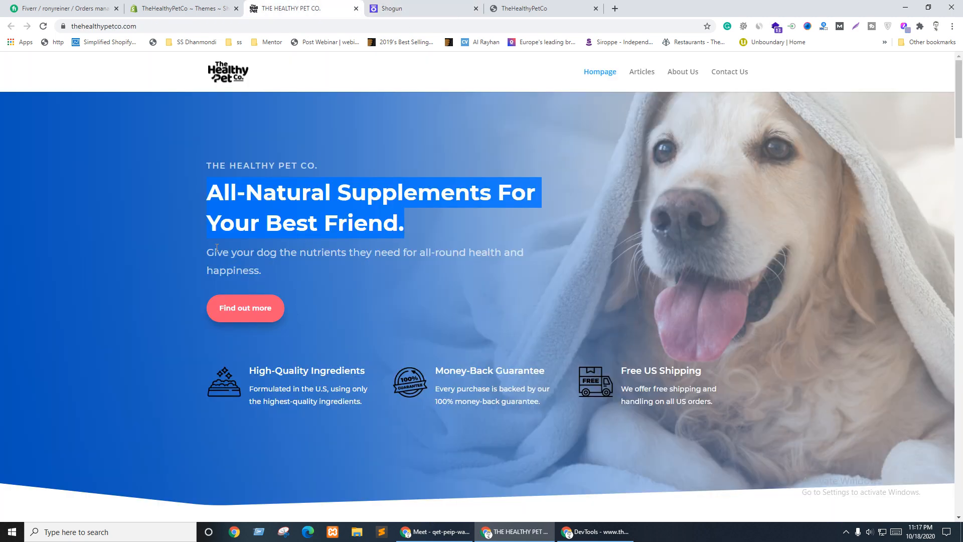
drag(217, 247, 282, 274)
key(ctrl+c)
click(391, 6)
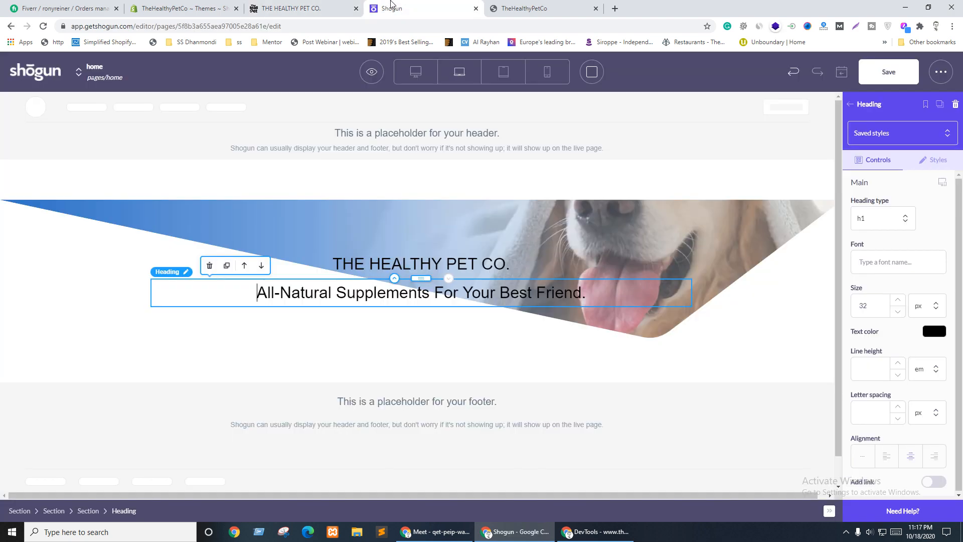
click(226, 265)
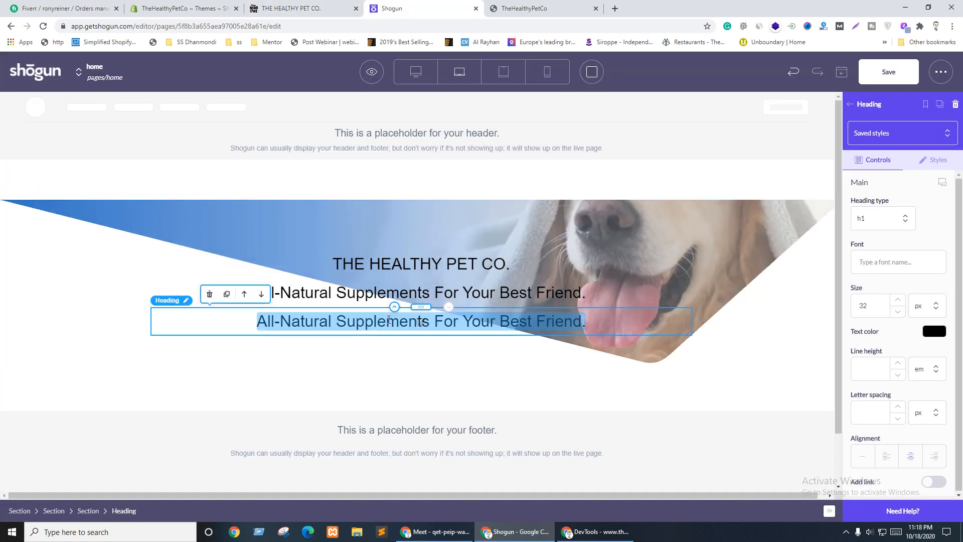
click(389, 319)
key(ctrl+a)
key(ctrl+v)
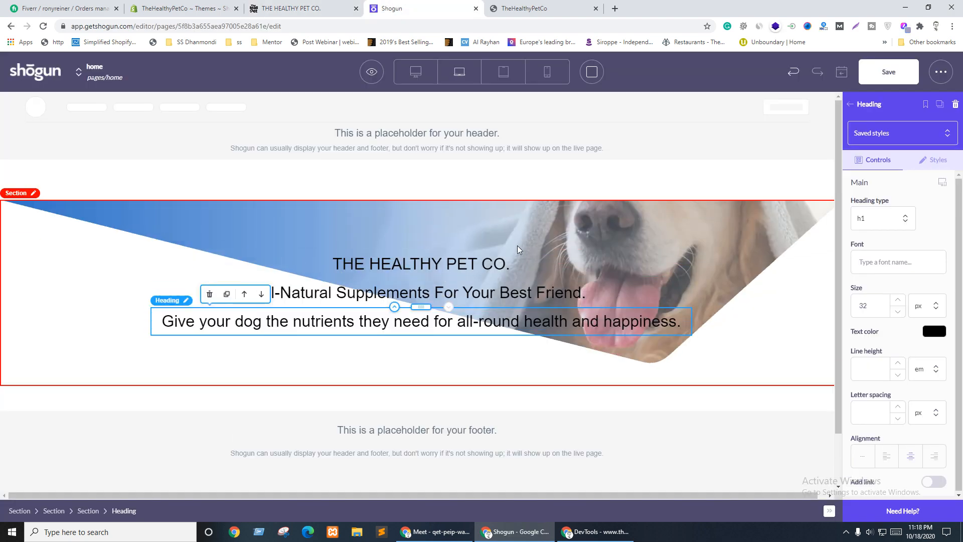
Step: Add a Button element below the third heading in the nested section and set its text alignment to left
key(ctrl+shift+Tab)
click(297, 324)
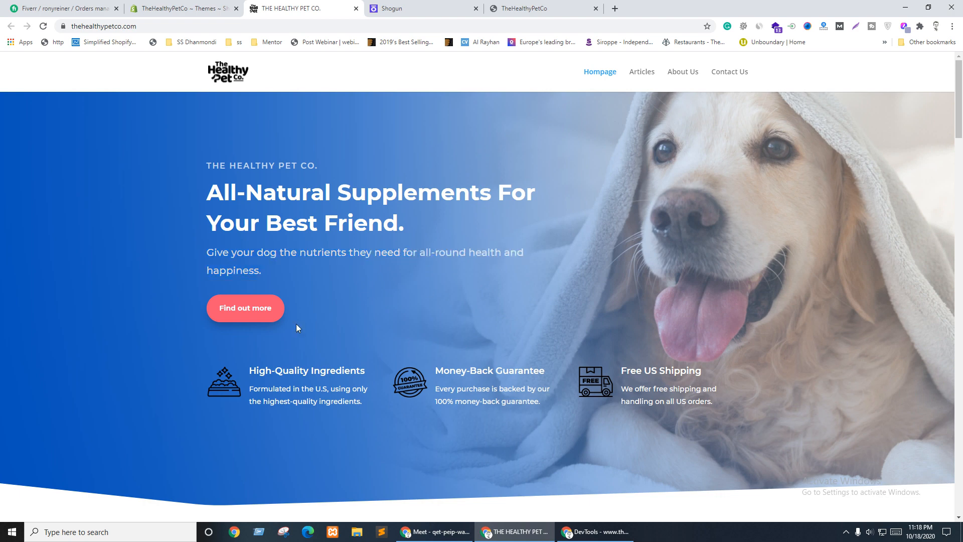
click(457, 4)
click(859, 103)
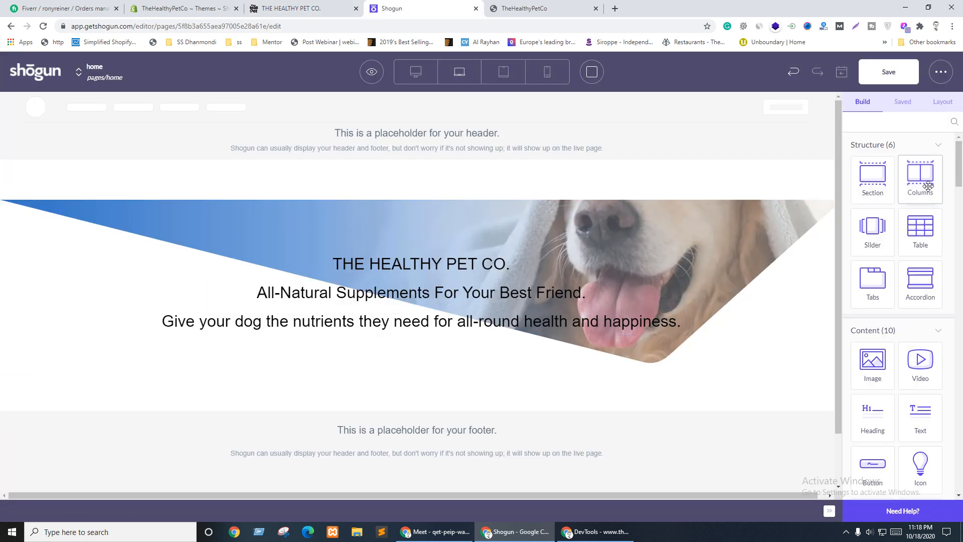
drag(873, 465, 369, 273)
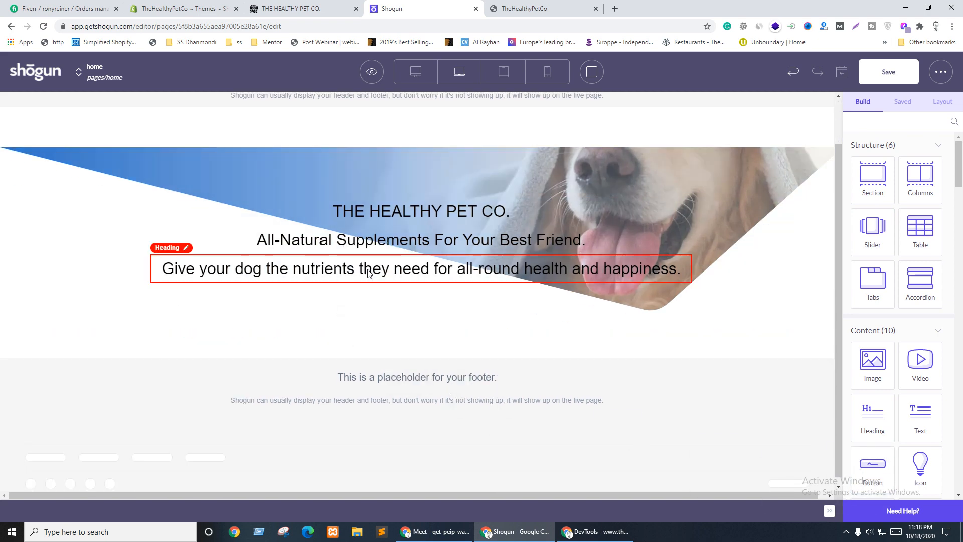
scroll(889, 386, down, 2)
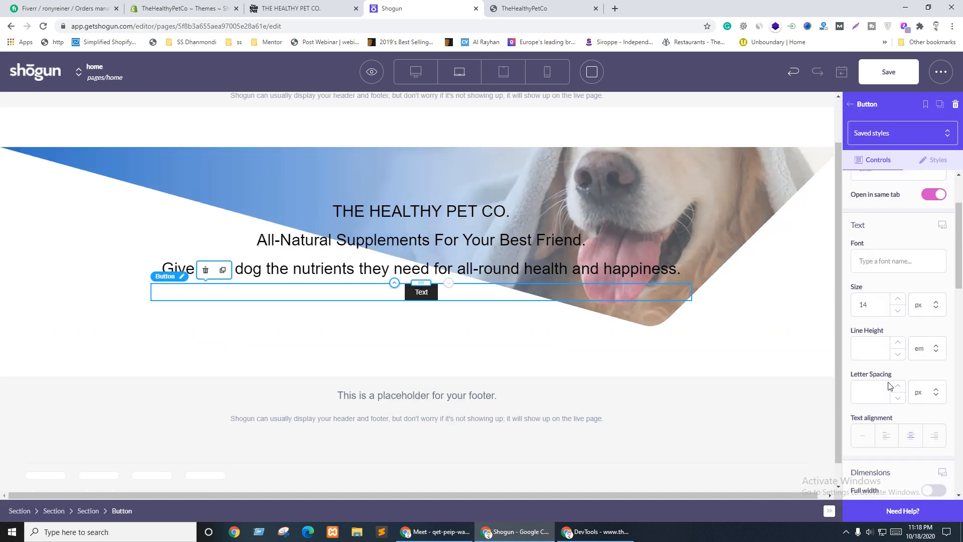
click(885, 427)
Step: Copy the label "Find out more" from the original hero's button code and try the button's link on the original page
key(ctrl+shift+Tab)
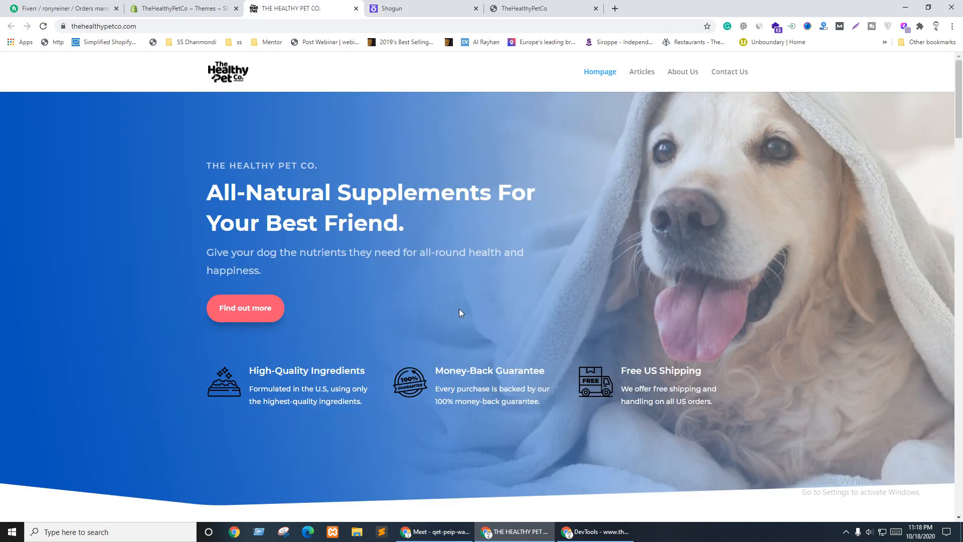
right_click(230, 307)
click(261, 426)
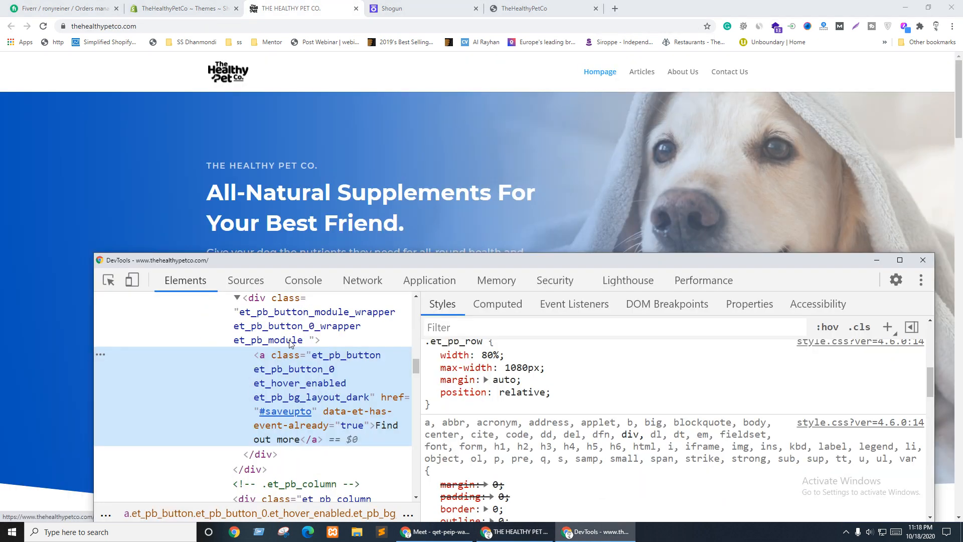
double_click(271, 442)
key(ctrl+c)
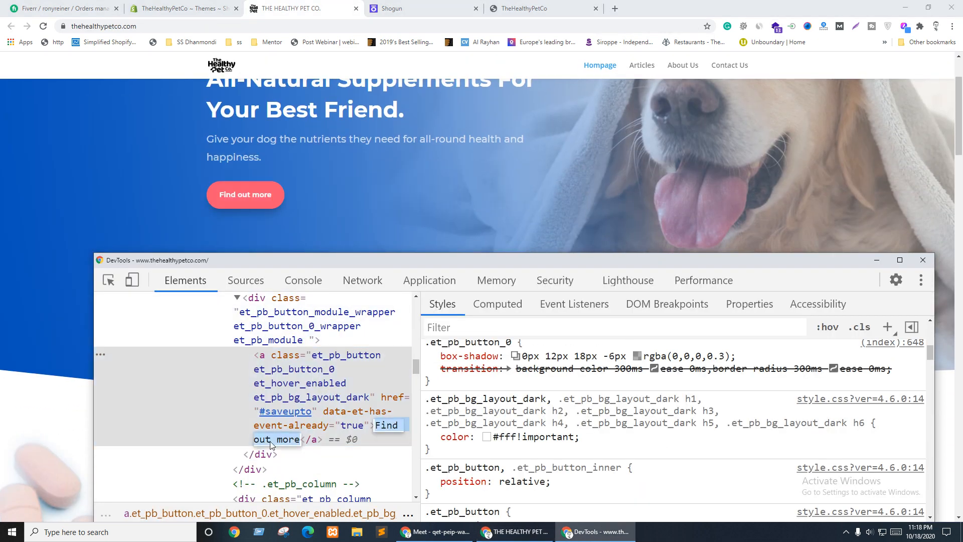
click(347, 400)
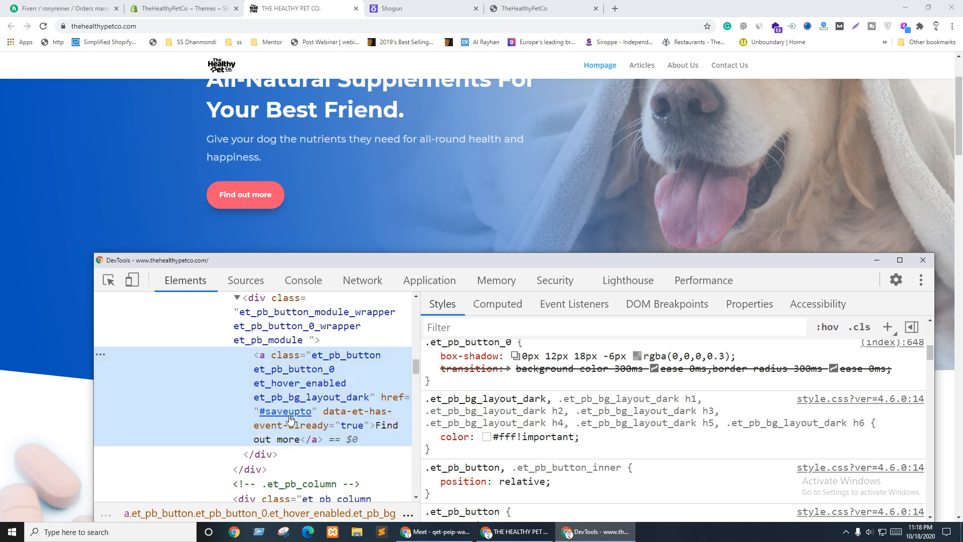
click(420, 196)
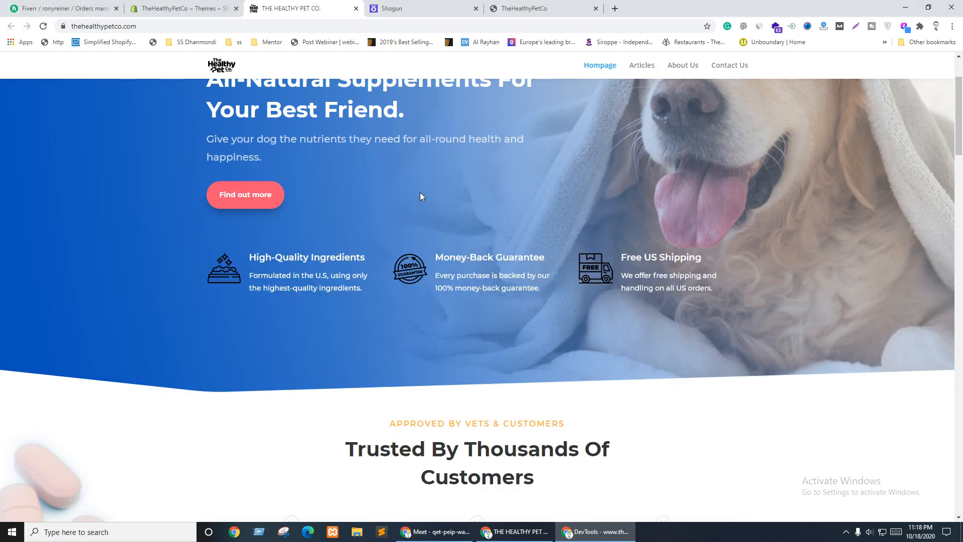
click(224, 194)
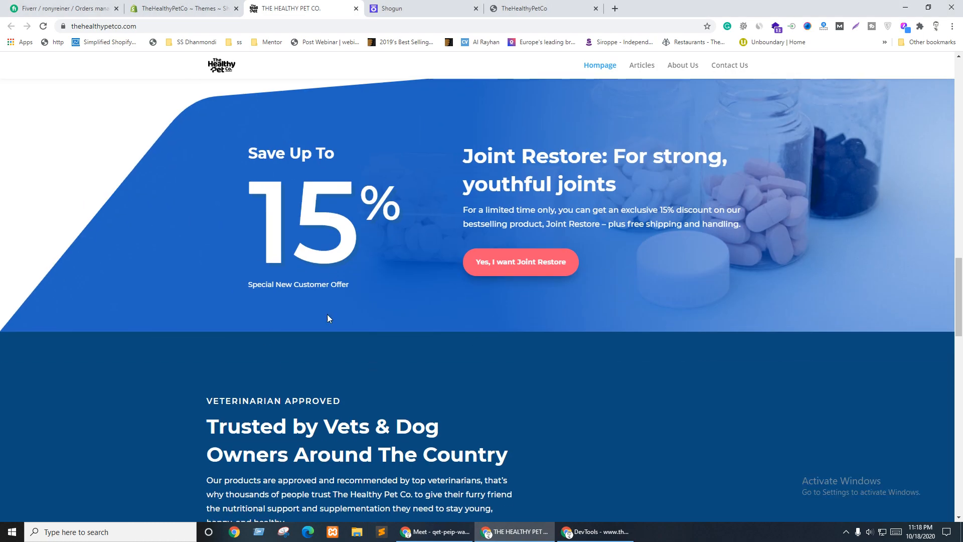
scroll(512, 360, up, 20)
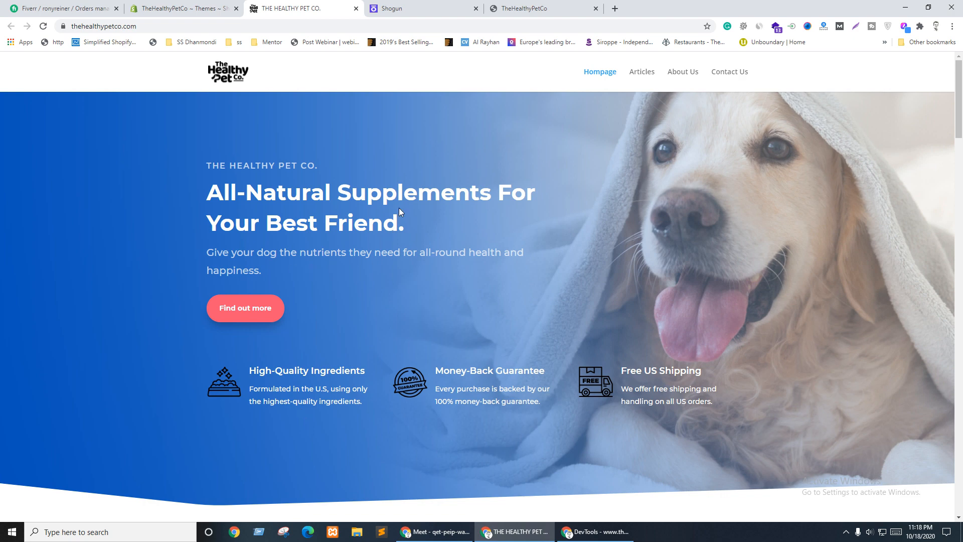
Step: Set the new Shogun button's label to "Find out more"
click(420, 7)
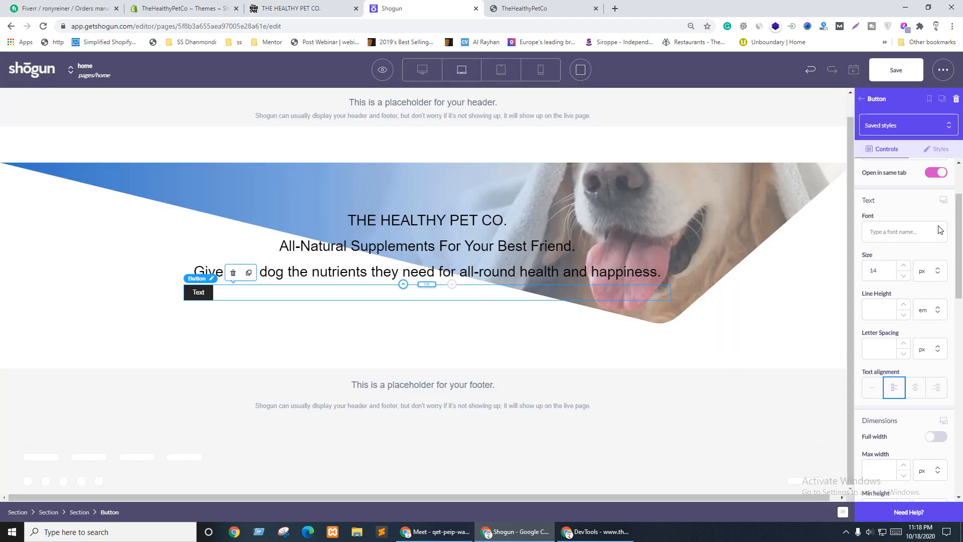
scroll(894, 236, up, 3)
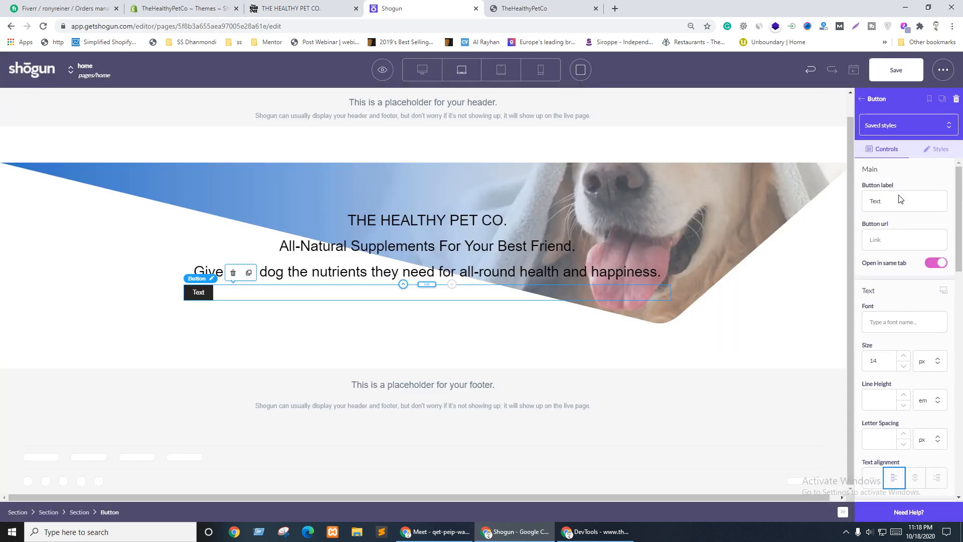
click(898, 200)
key(ctrl+v)
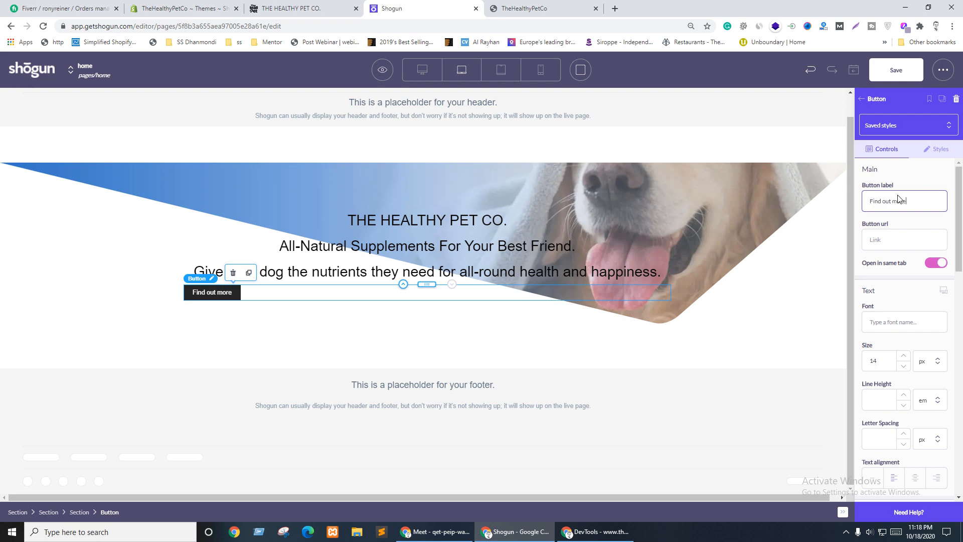
Step: Copy the href from the original button's code and set the new button's URL to #saveupto, keeping it opening in the same tab
click(898, 244)
key(alt+Tab)
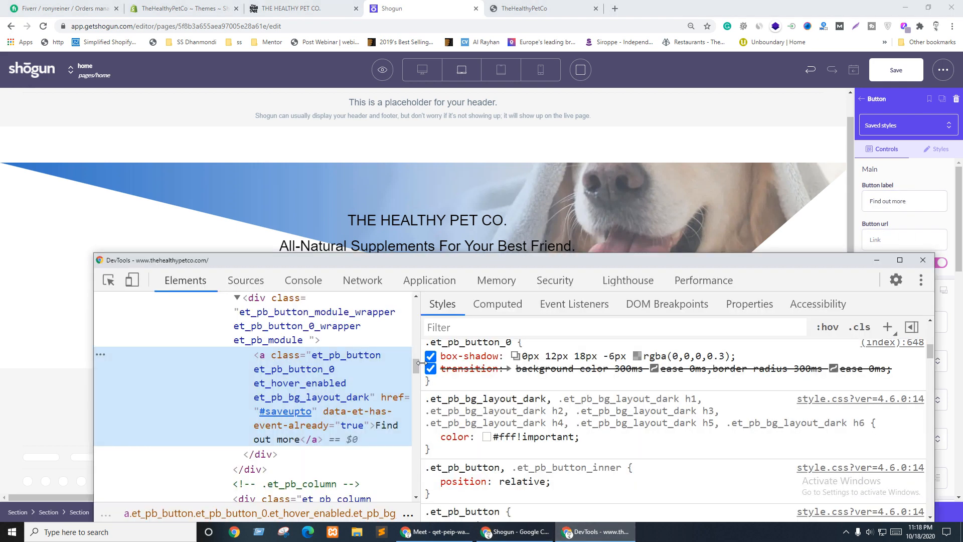
double_click(315, 412)
drag(288, 462, 342, 467)
key(ctrl+c)
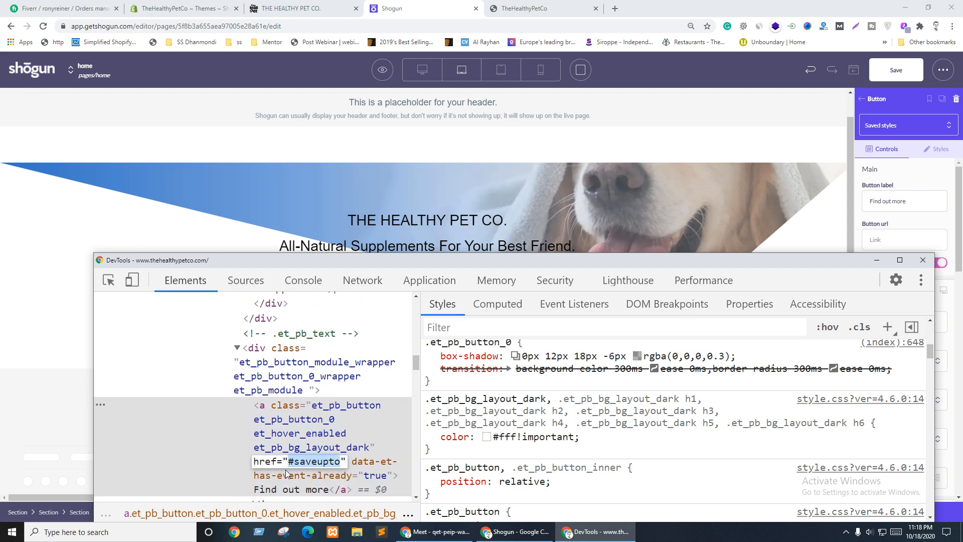
click(660, 193)
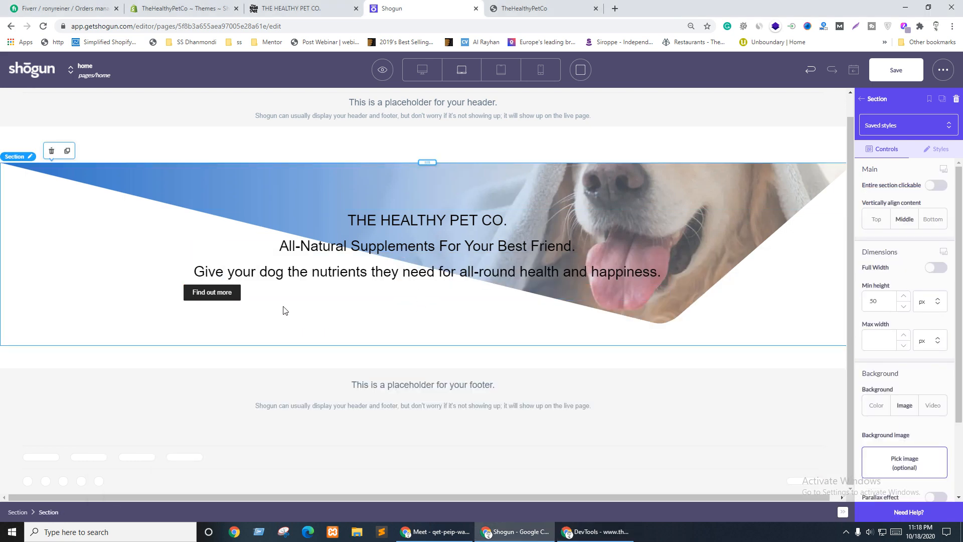
click(218, 293)
click(889, 242)
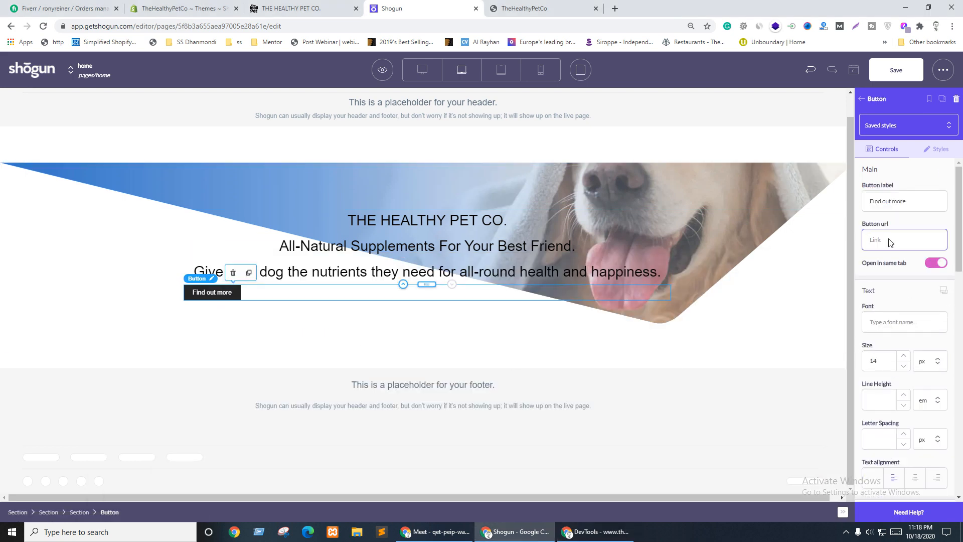
key(ctrl+v)
click(922, 221)
click(936, 263)
click(941, 263)
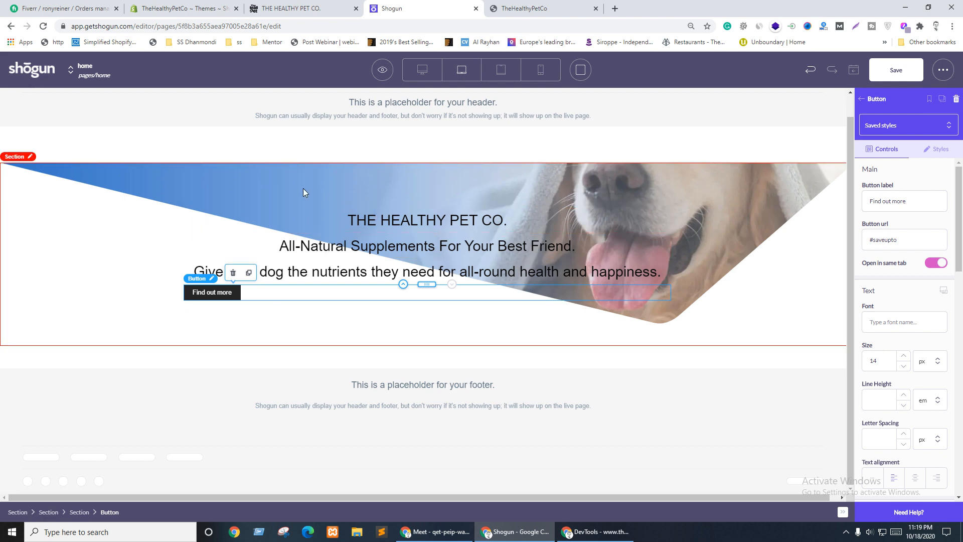
key(ctrl+shift+Tab)
scroll(377, 292, down, 3)
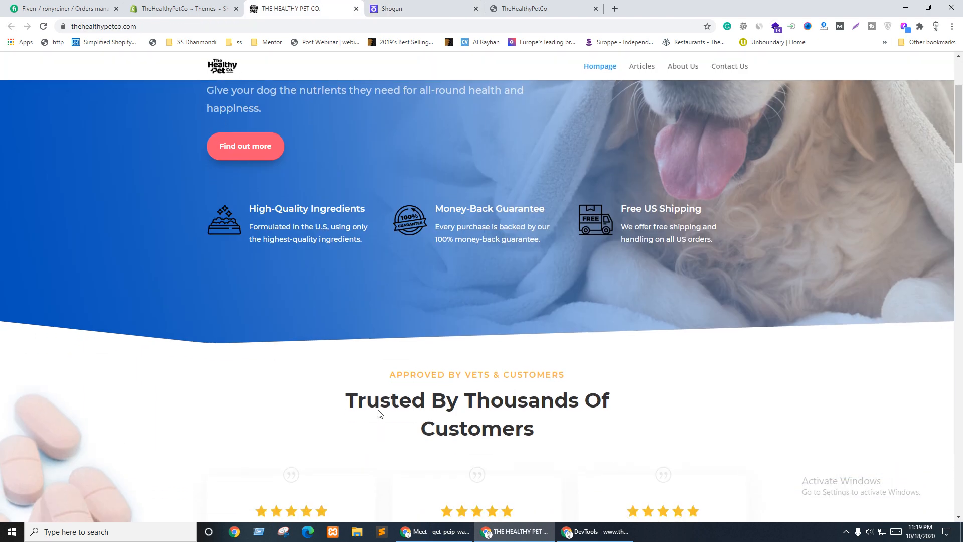
scroll(398, 270, up, 3)
key(ctrl+Tab)
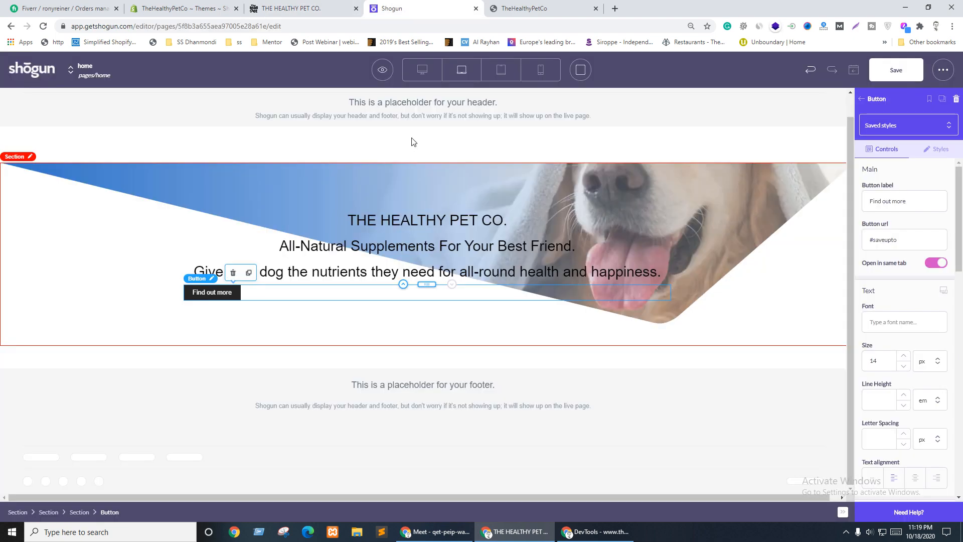
Step: Select the tagline heading in Shogun, inspect the matching tagline on the original page, and dock the developer tools to the bottom
click(400, 224)
key(ctrl+shift+Tab)
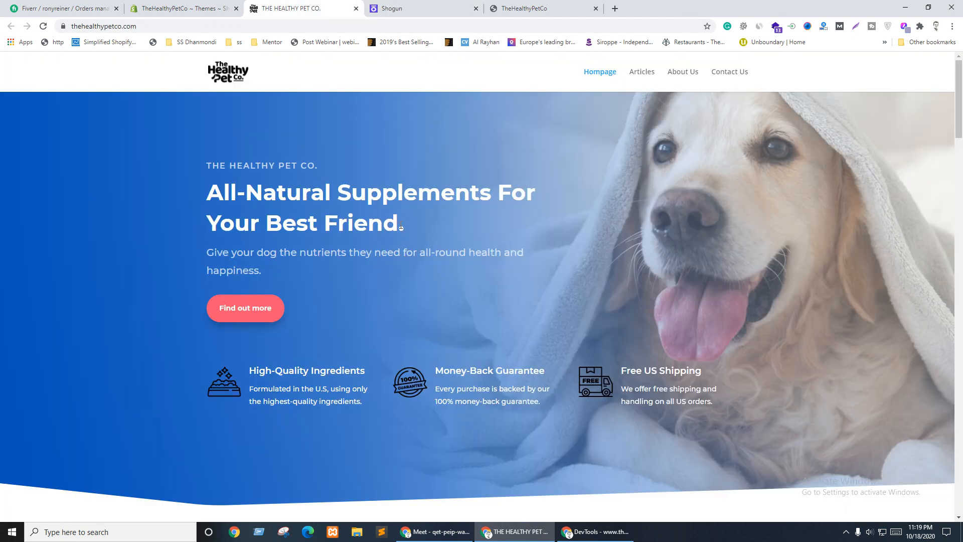
right_click(228, 161)
click(281, 334)
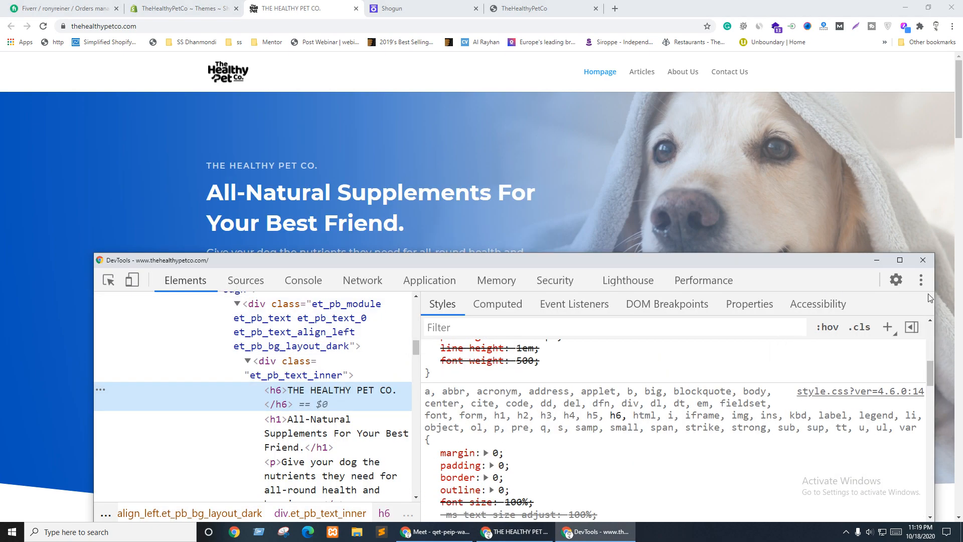
click(921, 280)
click(888, 307)
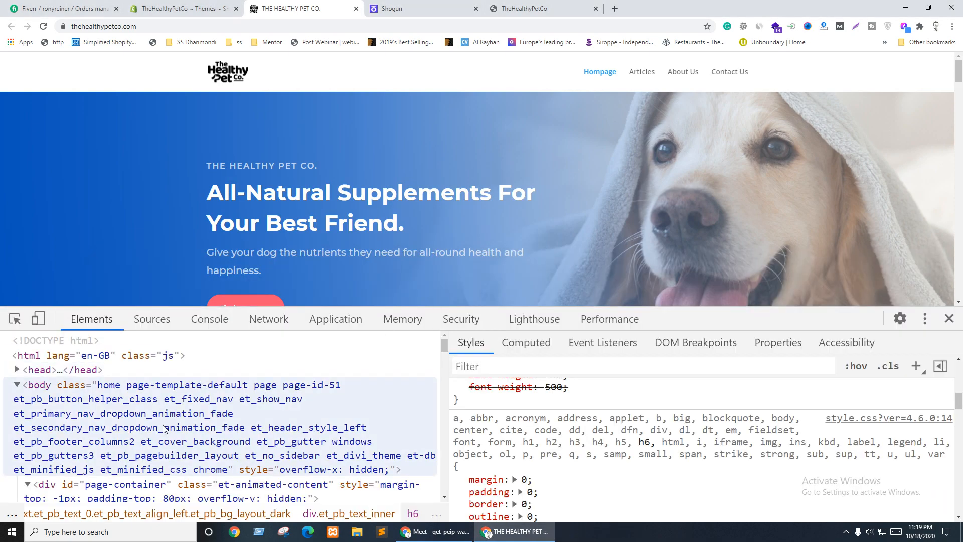
Step: Copy the font name from the original tagline's h6 styles and set the Shogun tagline heading's font to Montserrat
scroll(164, 428, down, 3)
click(14, 318)
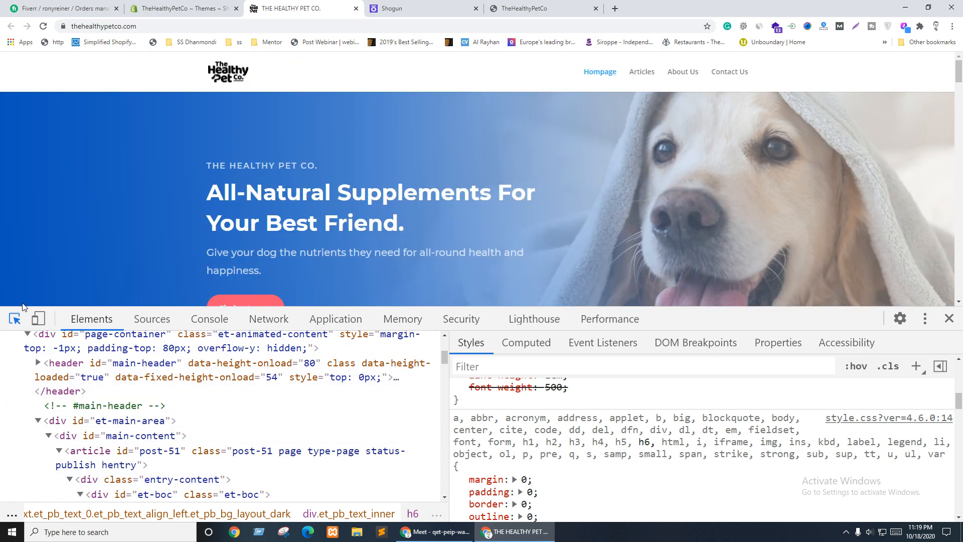
click(263, 162)
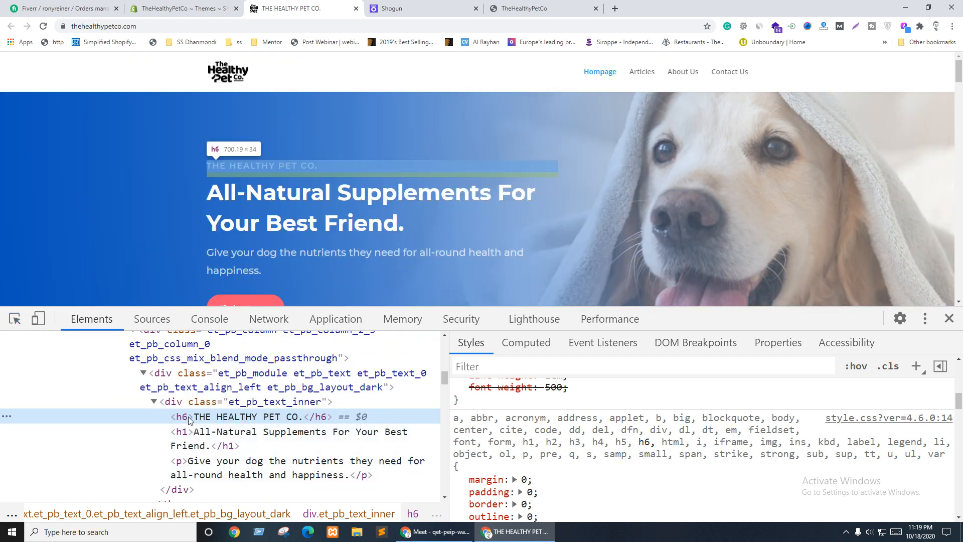
scroll(662, 461, up, 5)
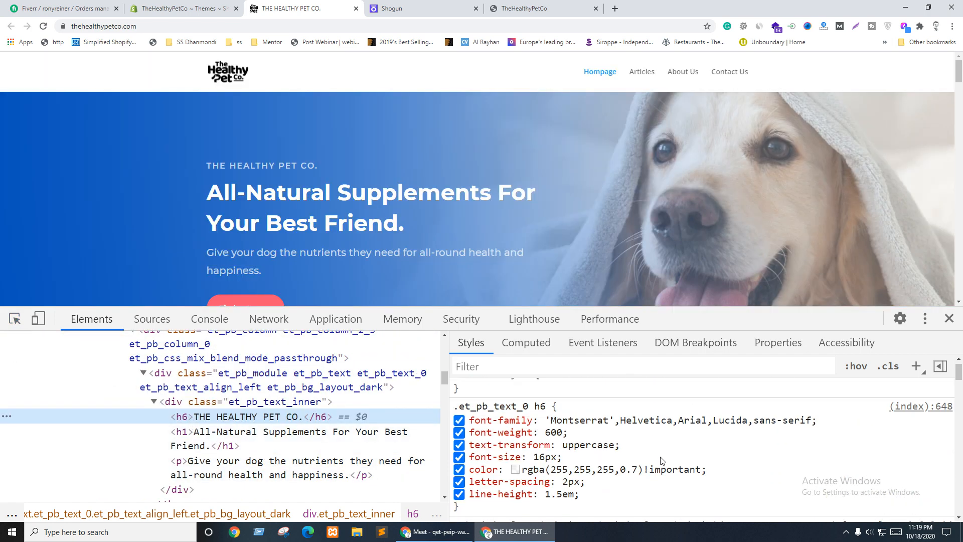
click(573, 419)
double_click(572, 419)
key(ctrl+c)
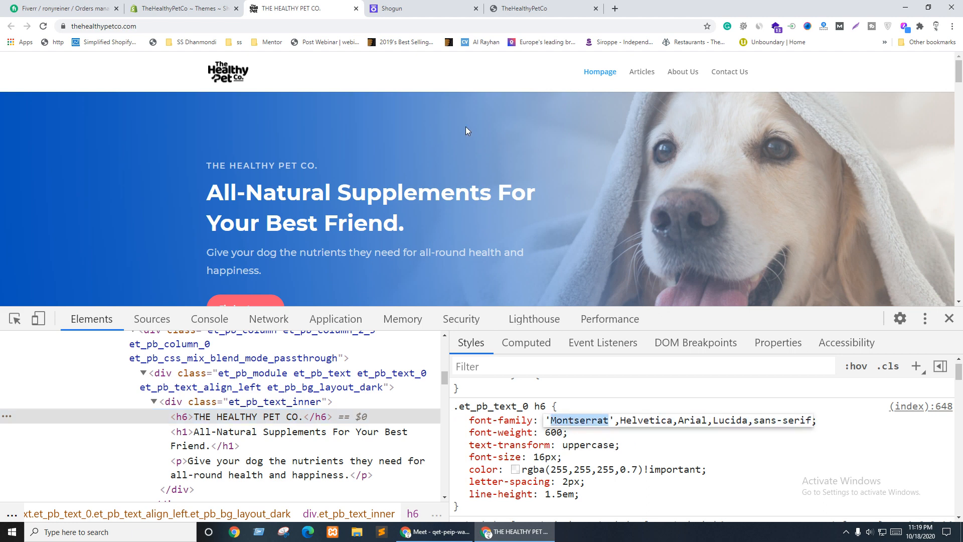
click(454, 6)
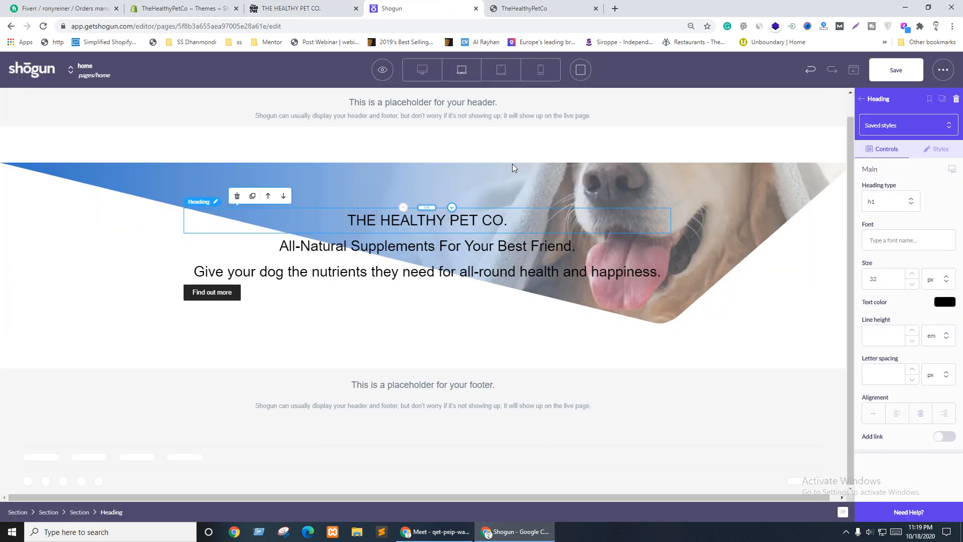
click(883, 249)
key(ctrl+v)
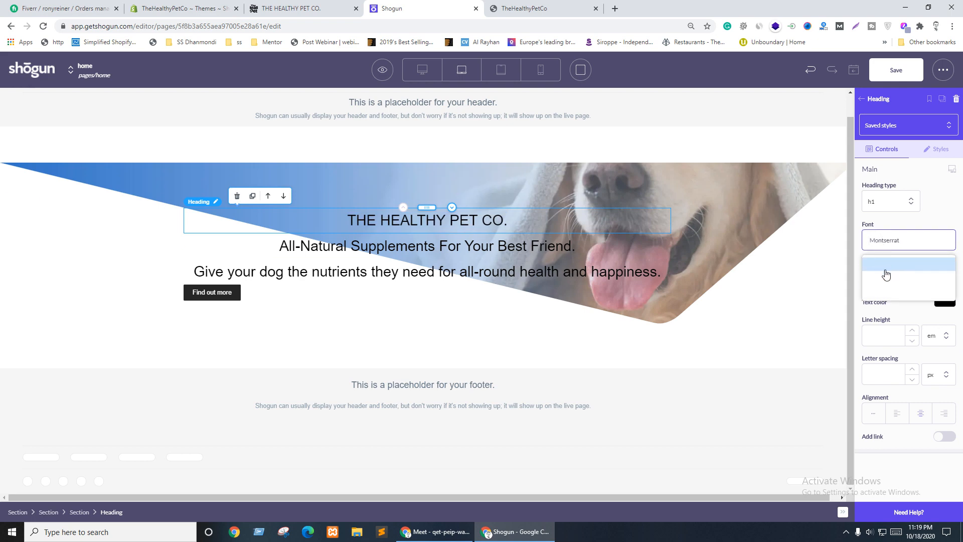
click(890, 270)
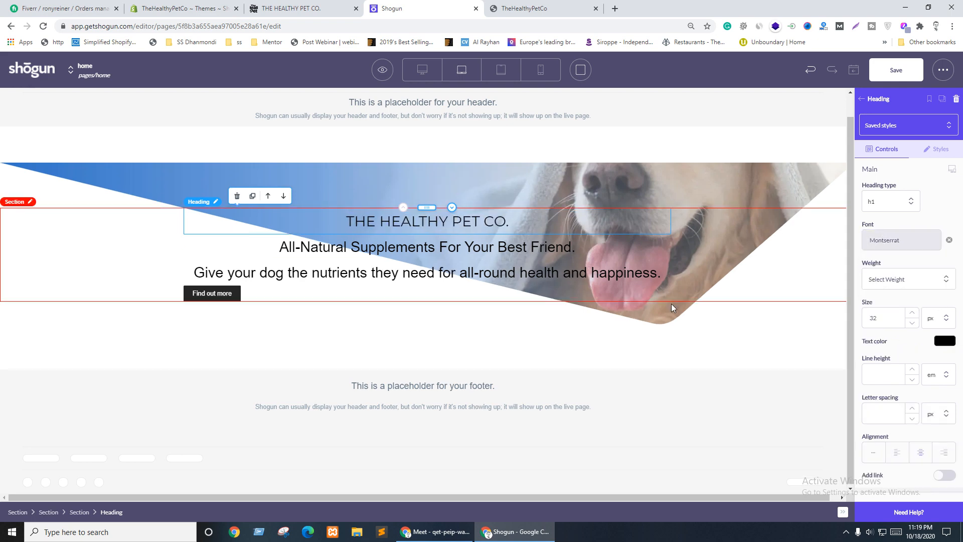
Step: Examine the text color of the original tagline's h6 on the Healthy Pet Co. page in its hex and RGBA formats
key(ctrl+shift+Tab)
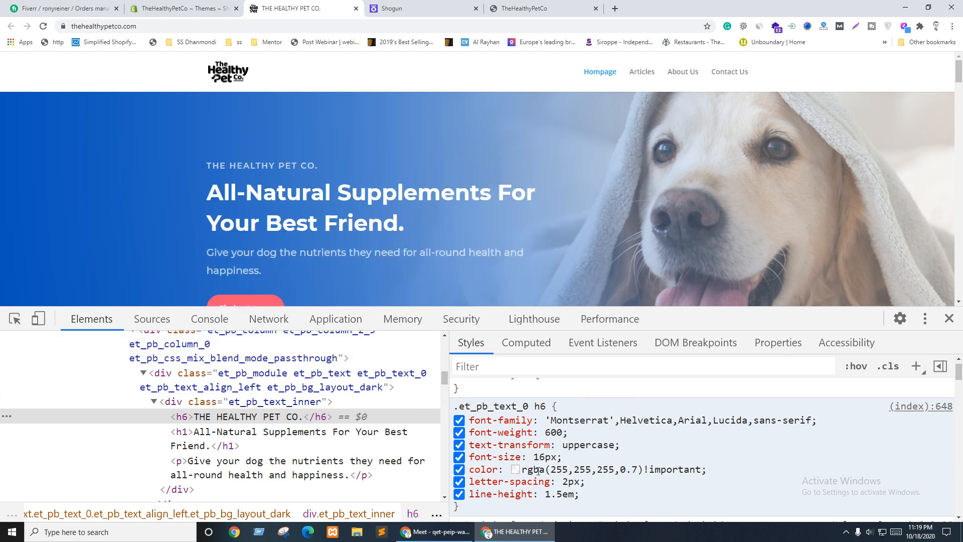
click(515, 469)
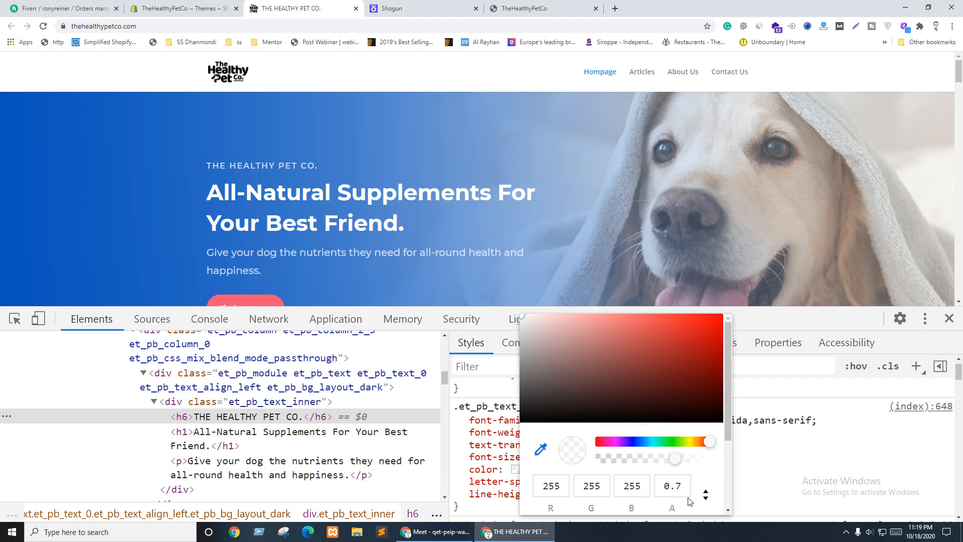
click(706, 498)
click(705, 499)
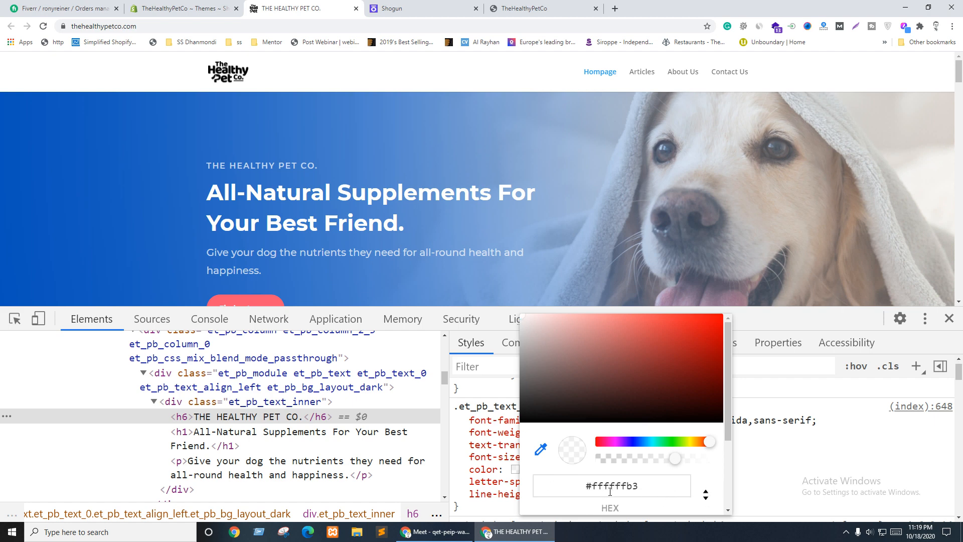
click(705, 498)
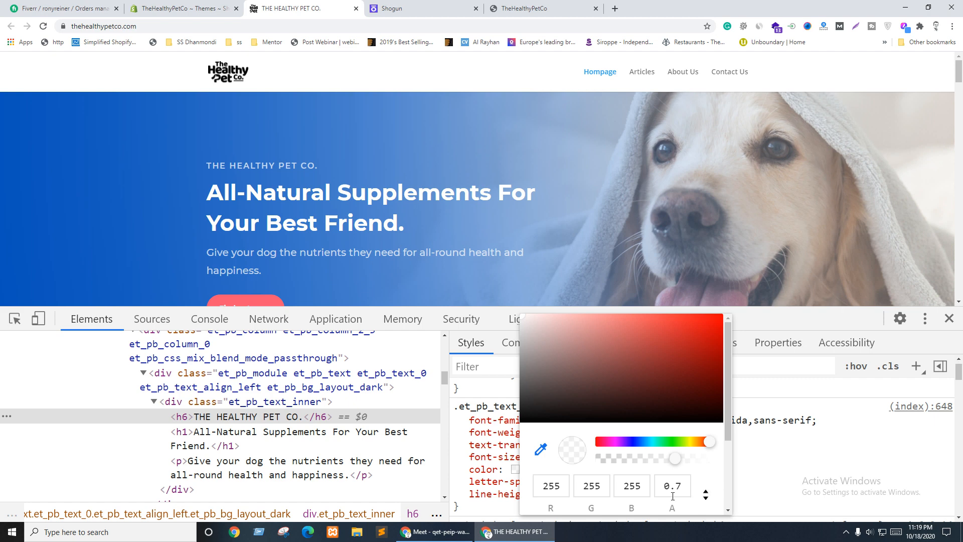
click(515, 469)
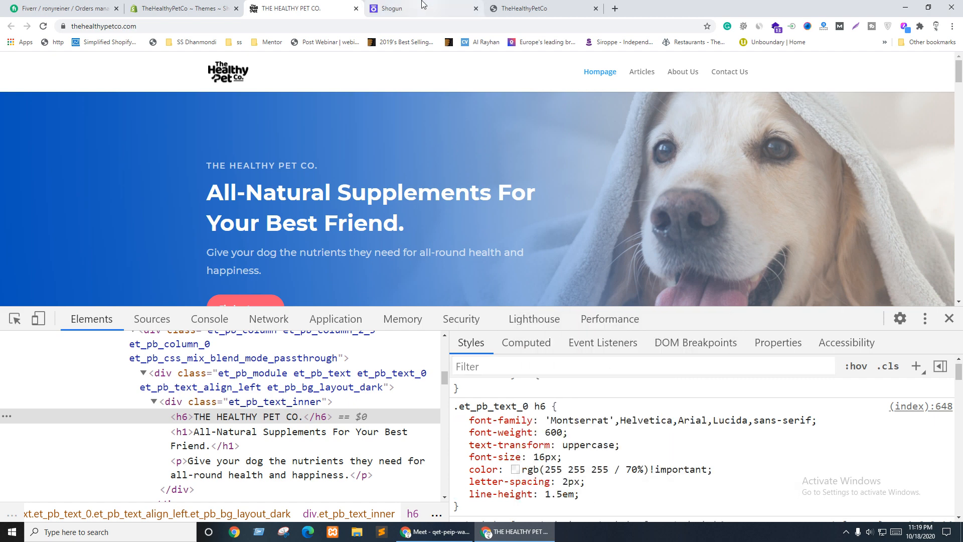
Step: Set the Shogun tagline heading's size to 16 px and its font weight to 600, checking the weight against the original page
click(398, 7)
drag(887, 322, 863, 322)
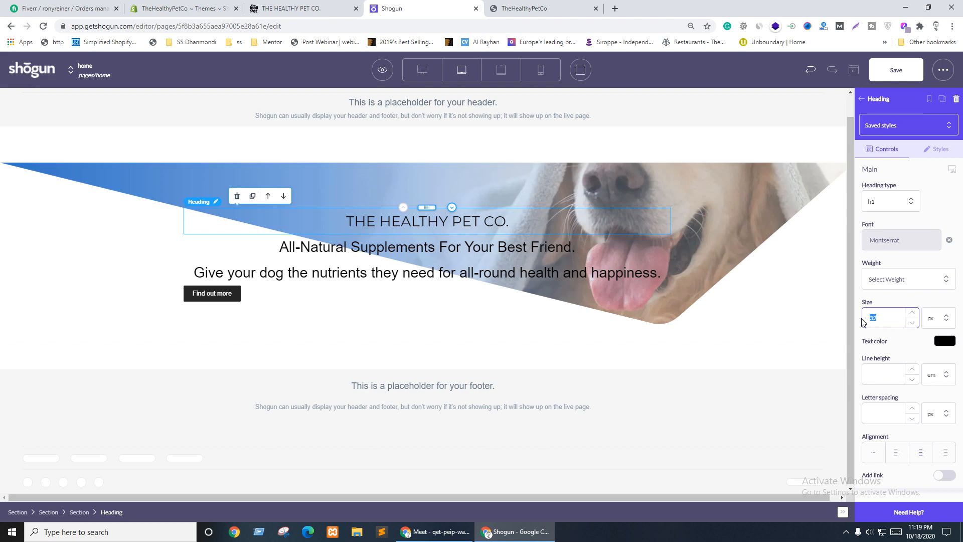
text(16)
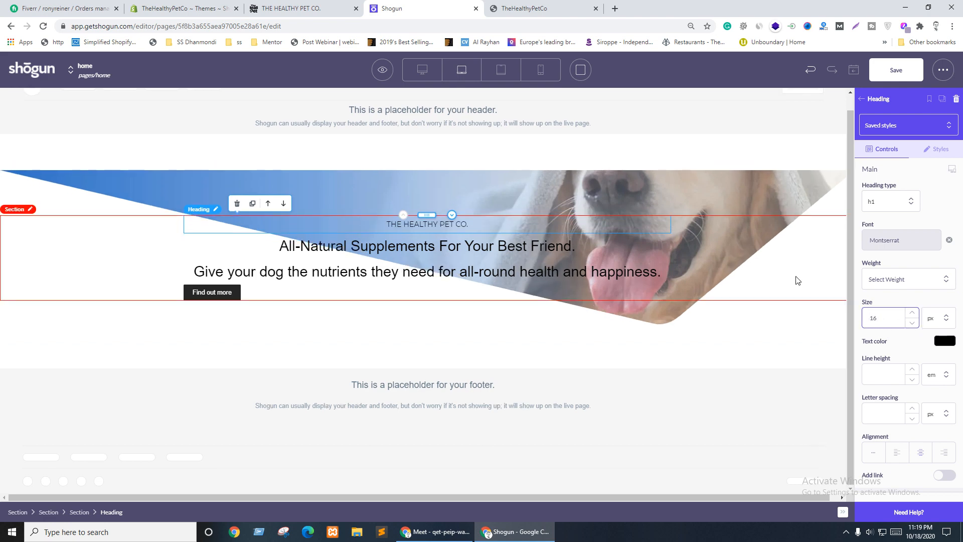
click(882, 280)
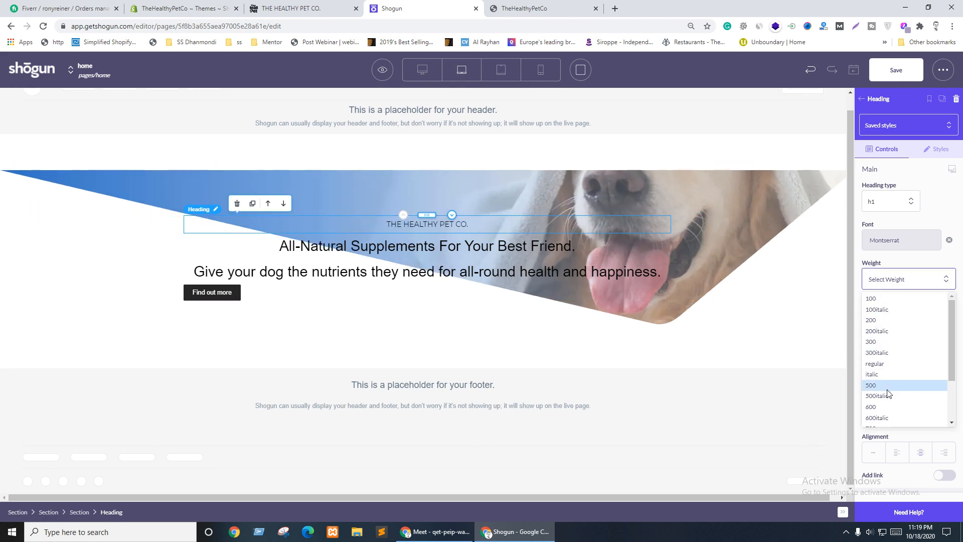
click(870, 385)
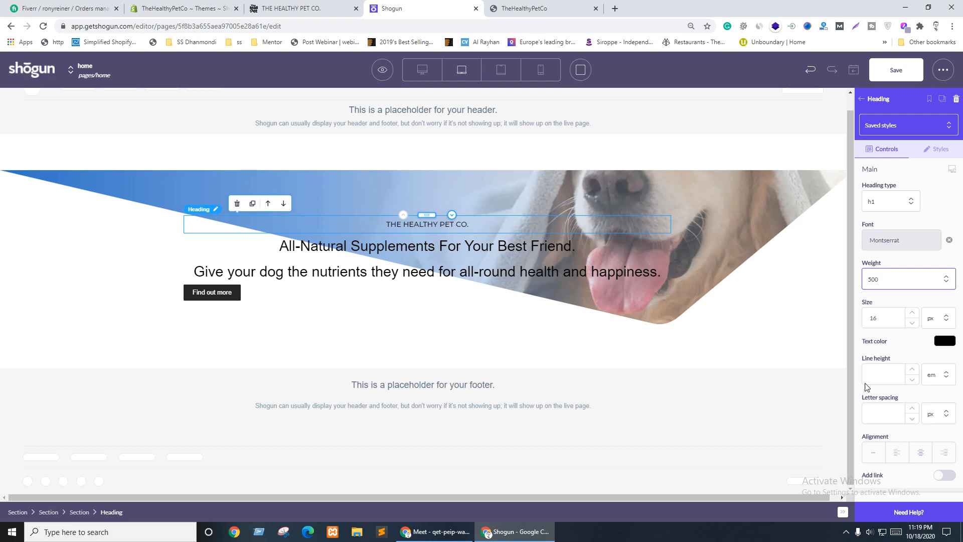
key(ctrl+shift+Tab)
key(ctrl+Tab)
click(884, 279)
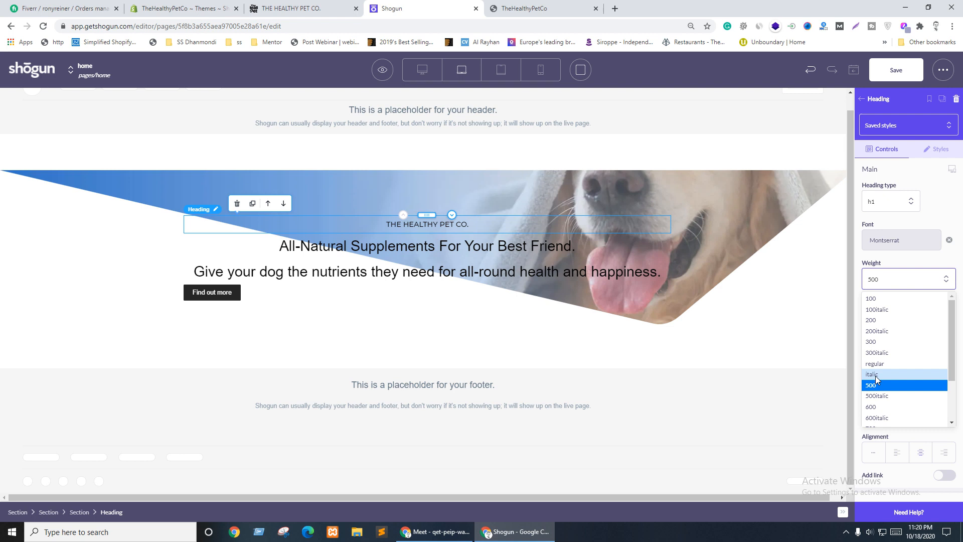
click(873, 407)
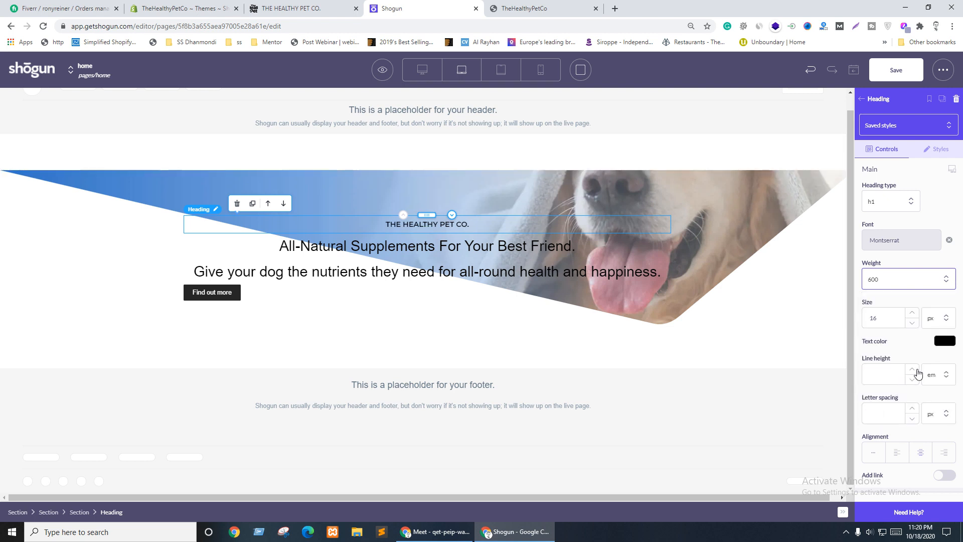
Step: Set the tagline heading's text color to white (FFFFFF) with an alpha value of 7
click(941, 341)
drag(883, 405, 862, 351)
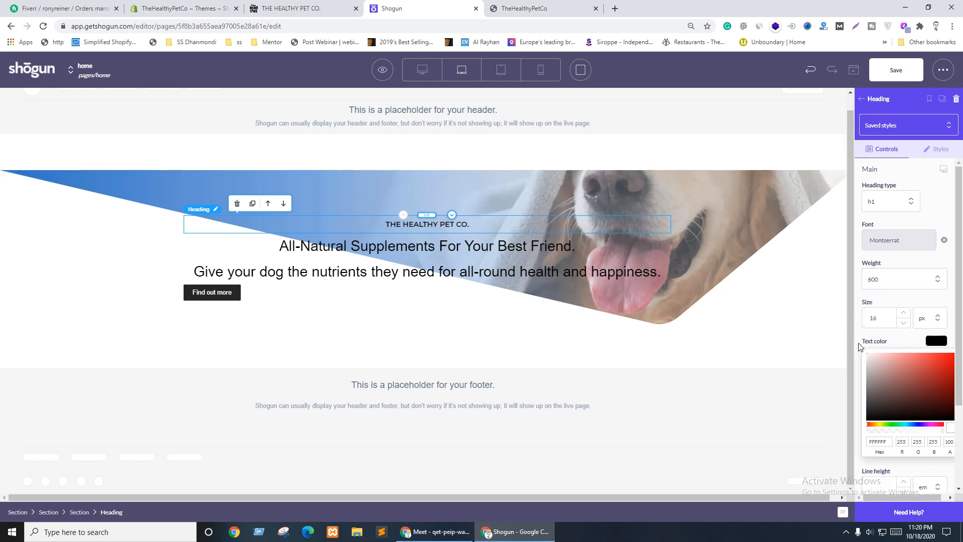
click(951, 442)
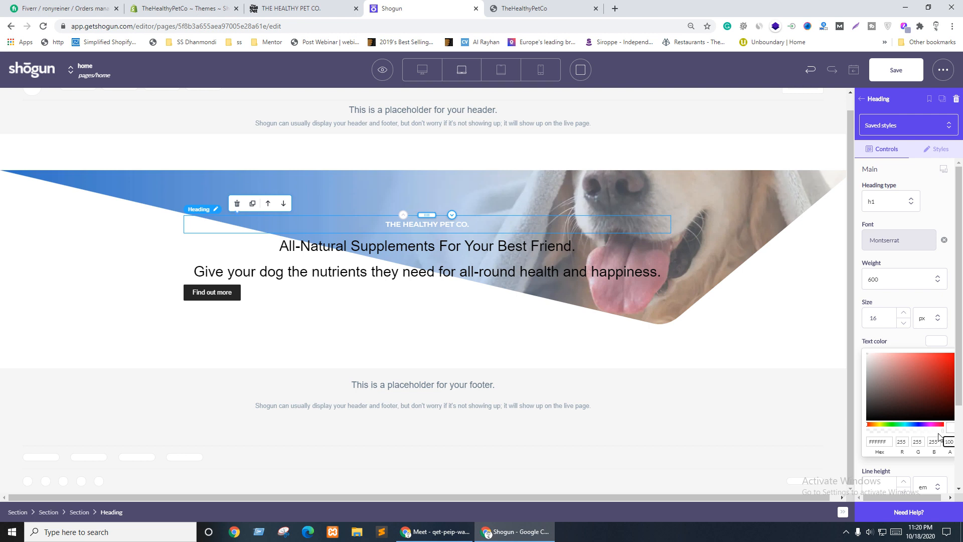
drag(939, 430, 879, 433)
click(947, 442)
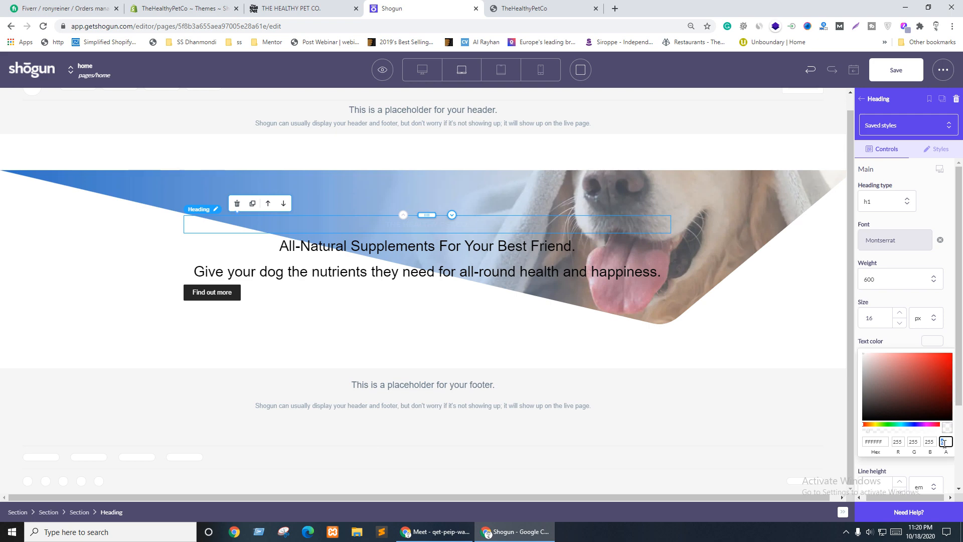
key(Tab)
click(915, 329)
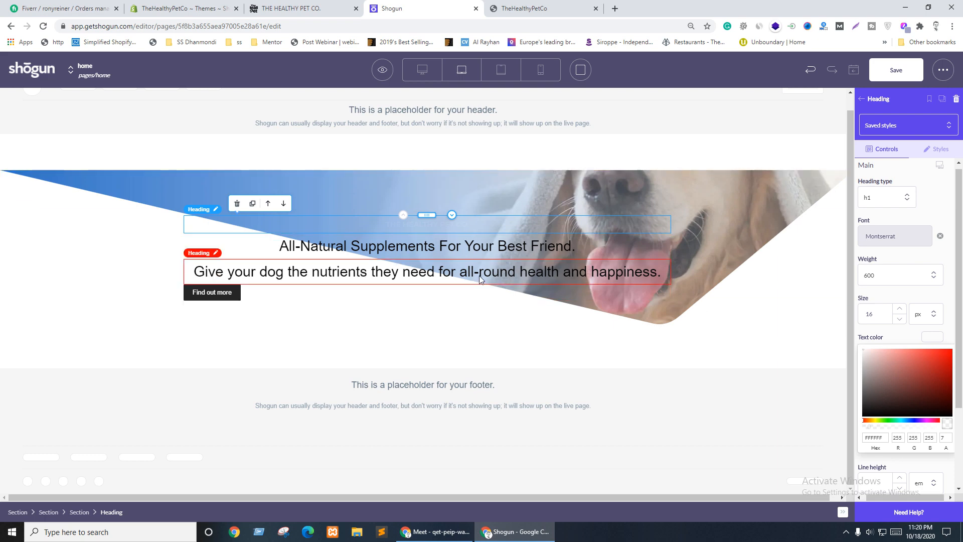
Step: Compare the Shogun hero with the original page and inspect the styles of the original "All-Natural Supplements For Your Best Friend." h1
key(ctrl+shift+Tab)
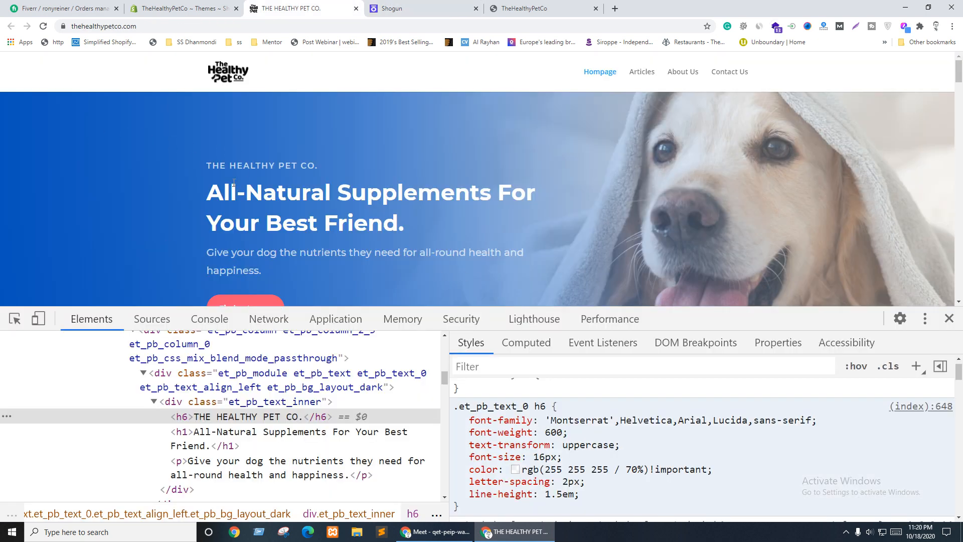
key(ctrl+Tab)
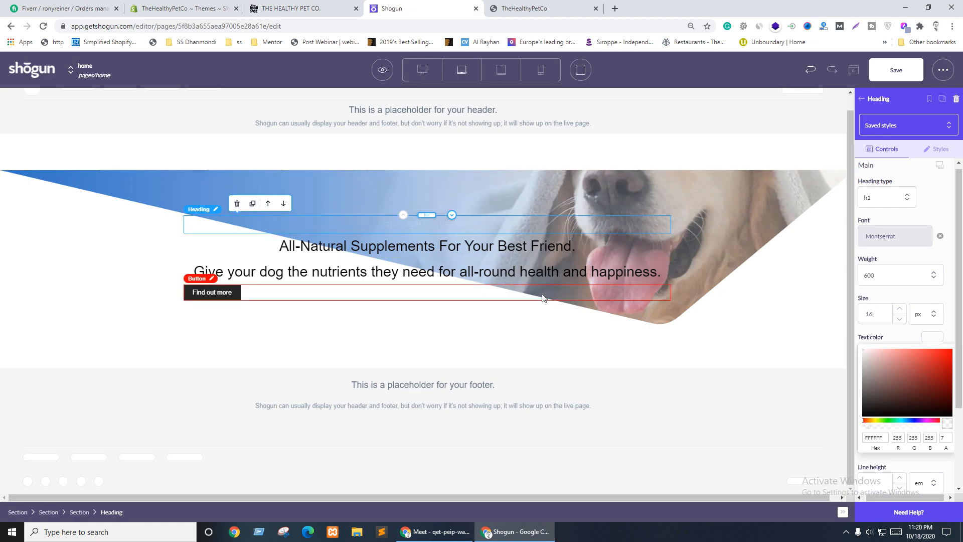
key(ctrl+shift+Tab)
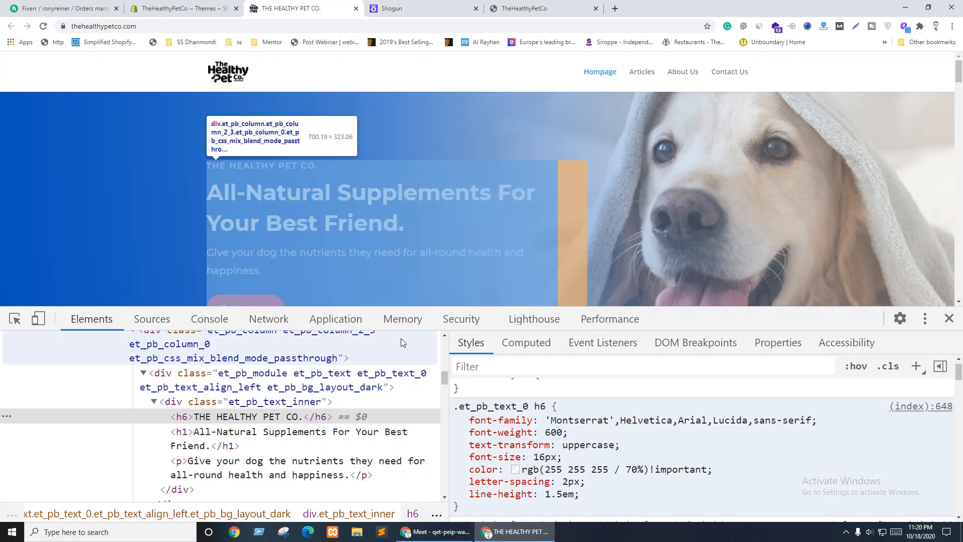
click(196, 445)
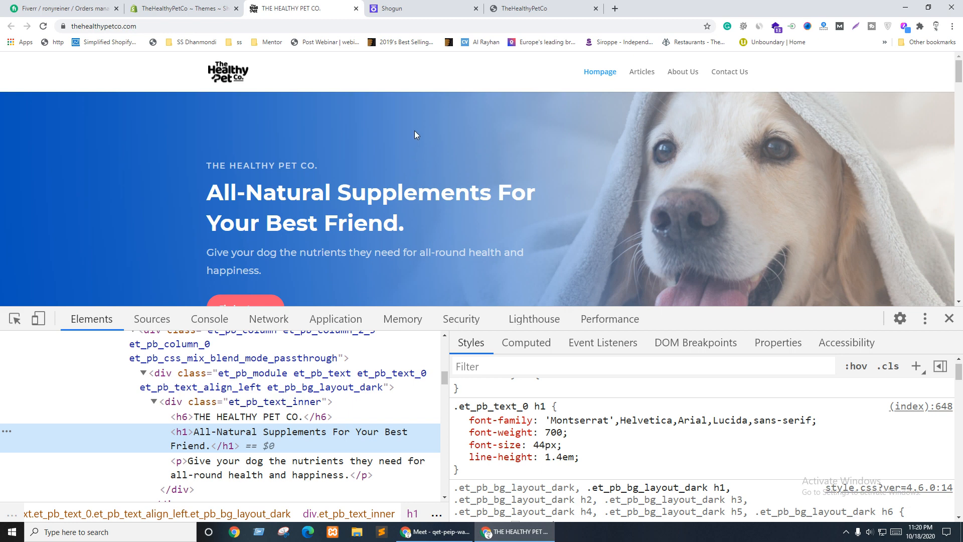
Step: Set the "All-Natural Supplements For Your Best Friend." heading in Shogun to the Montserrat font with weight 700
click(386, 8)
double_click(416, 250)
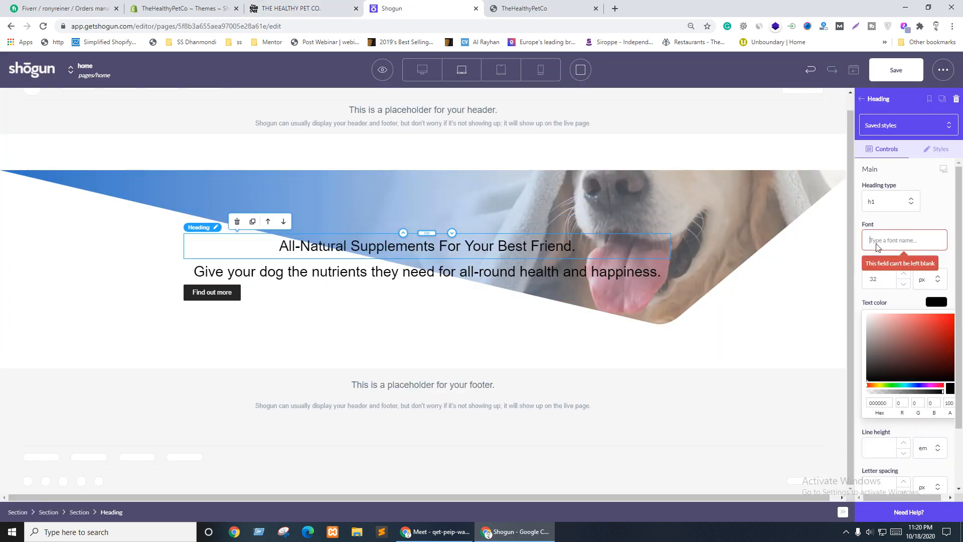
text(mont)
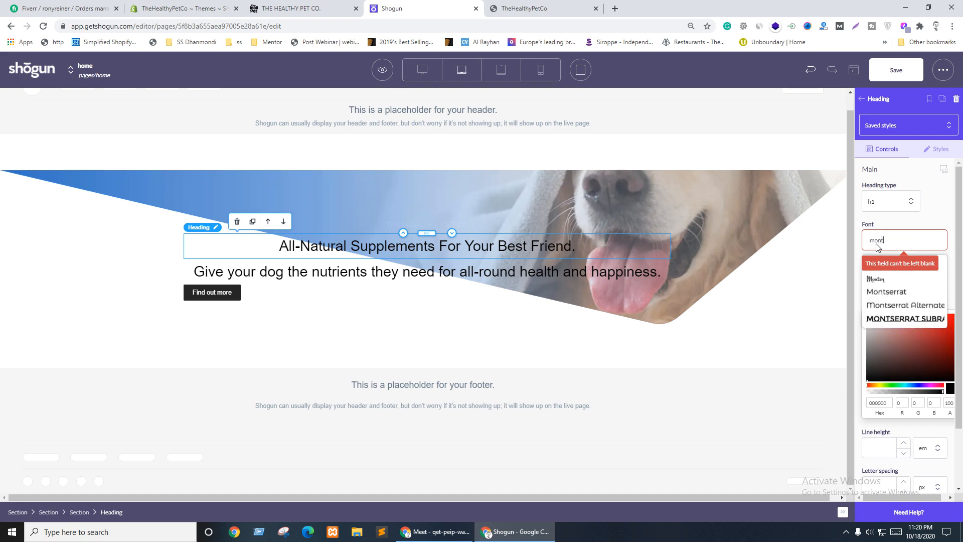
click(878, 292)
click(899, 280)
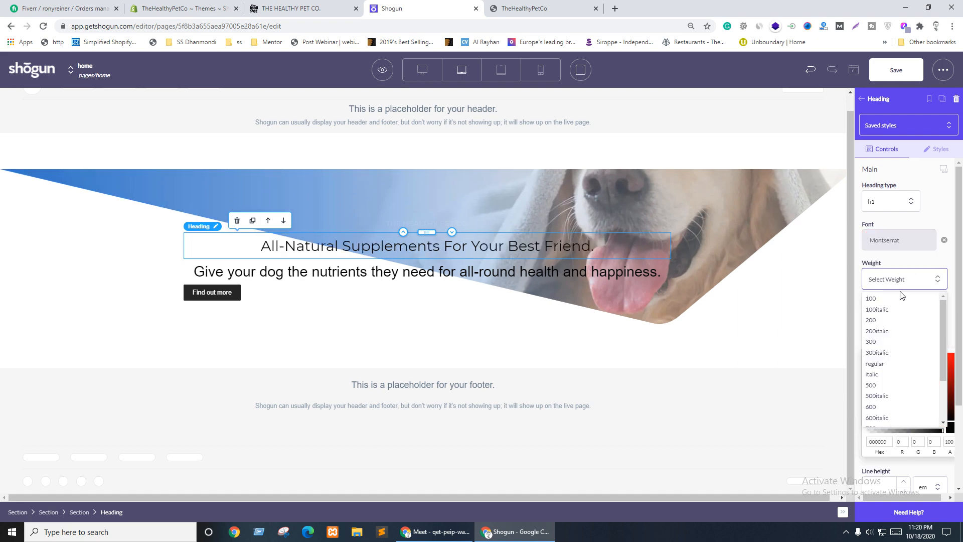
scroll(918, 379, down, 1)
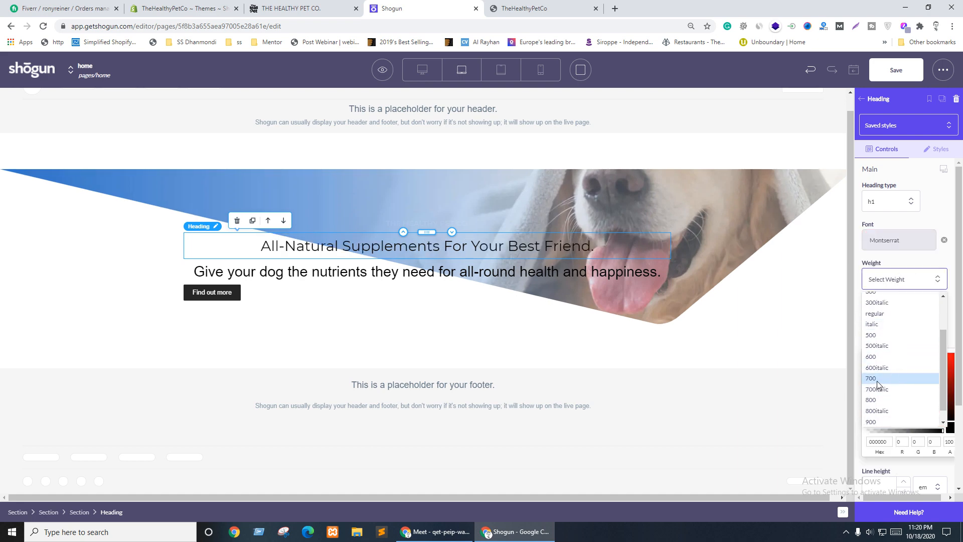
click(877, 380)
Step: Set the size of the "All-Natural Supplements For Your Best Friend." heading to 44 px
scroll(897, 308, down, 1)
scroll(898, 310, down, 1)
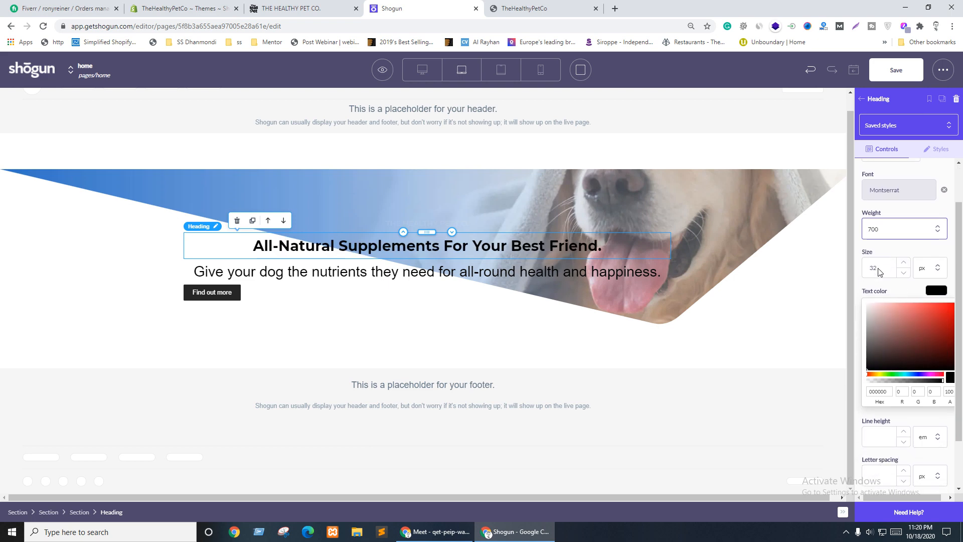
drag(878, 267, 861, 272)
text(44)
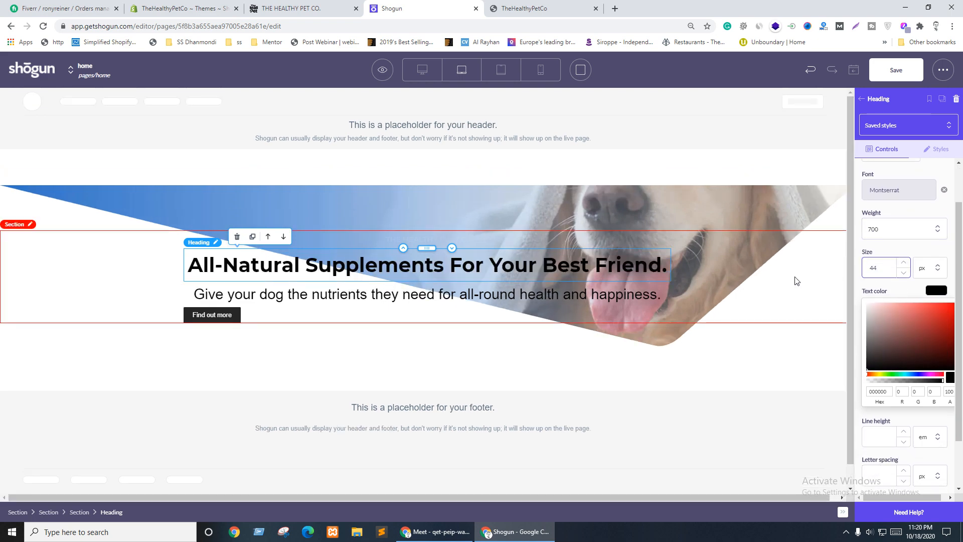
Step: Check the original h1's styles and set the main heading's text color in Shogun to white (FFFFFF)
key(ctrl+shift+Tab)
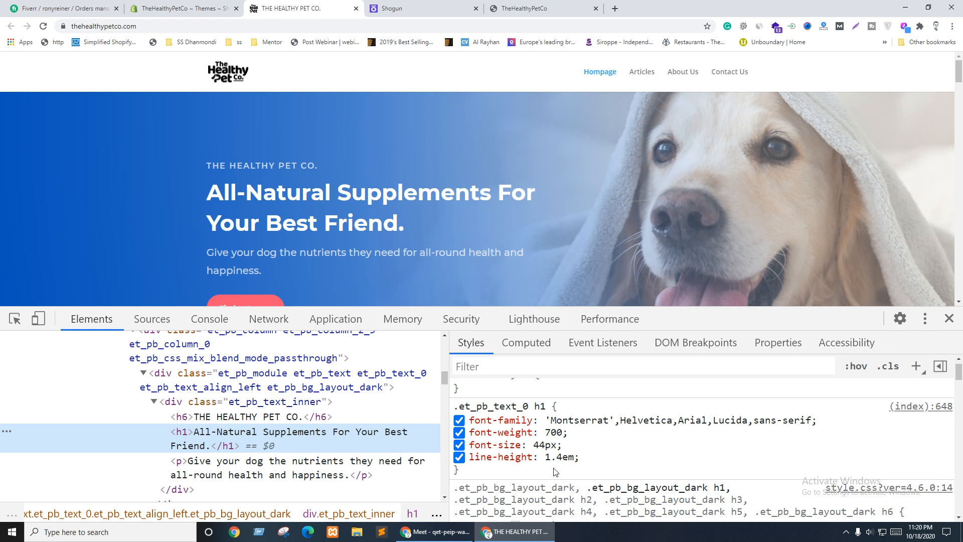
key(ctrl+Tab)
click(936, 289)
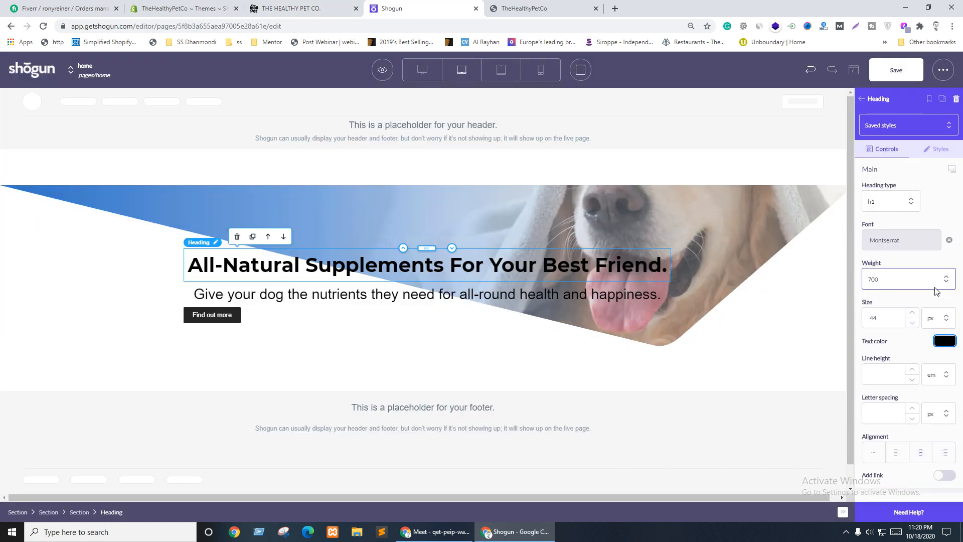
click(945, 341)
drag(889, 389, 843, 326)
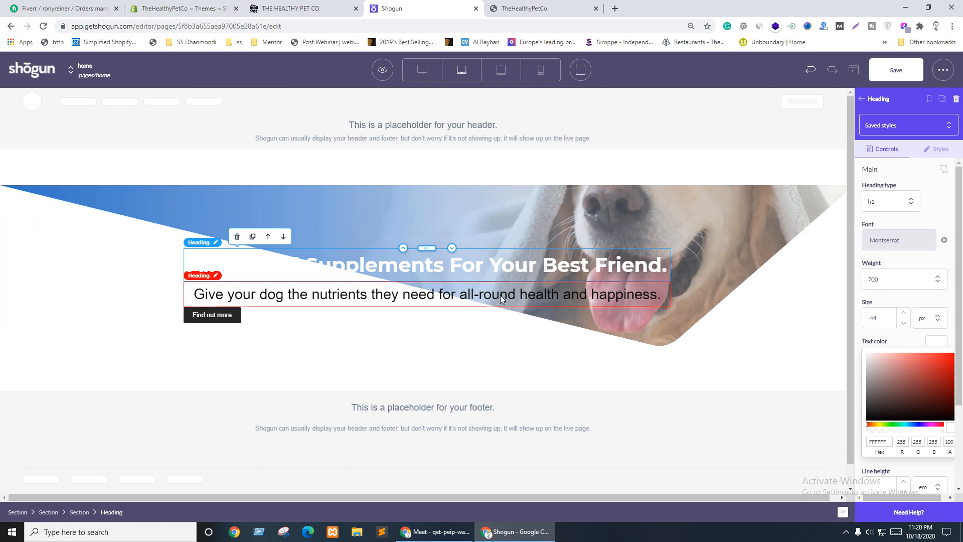
Step: Check how the original headline wraps and try to insert a line break into the main heading's text in Shogun
key(ctrl+shift+Tab)
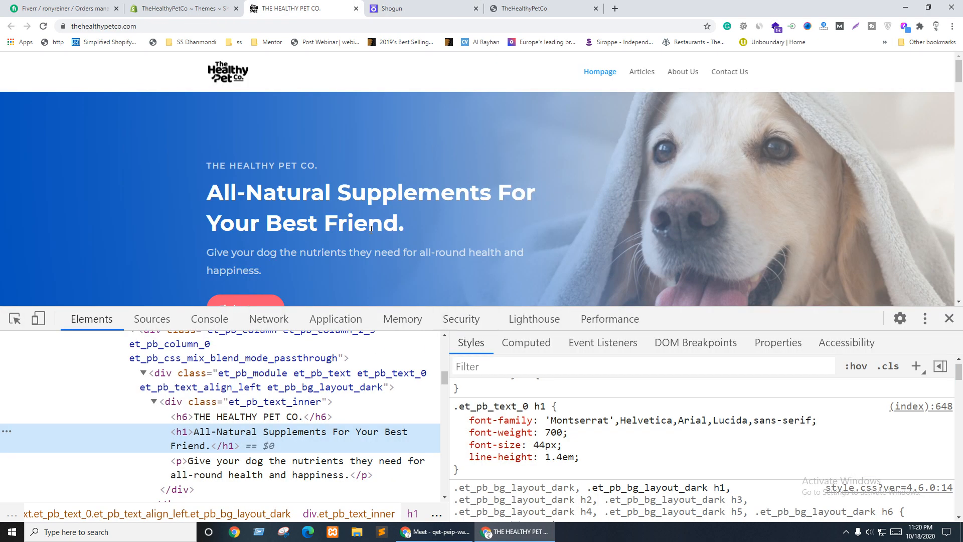
key(ctrl+Tab)
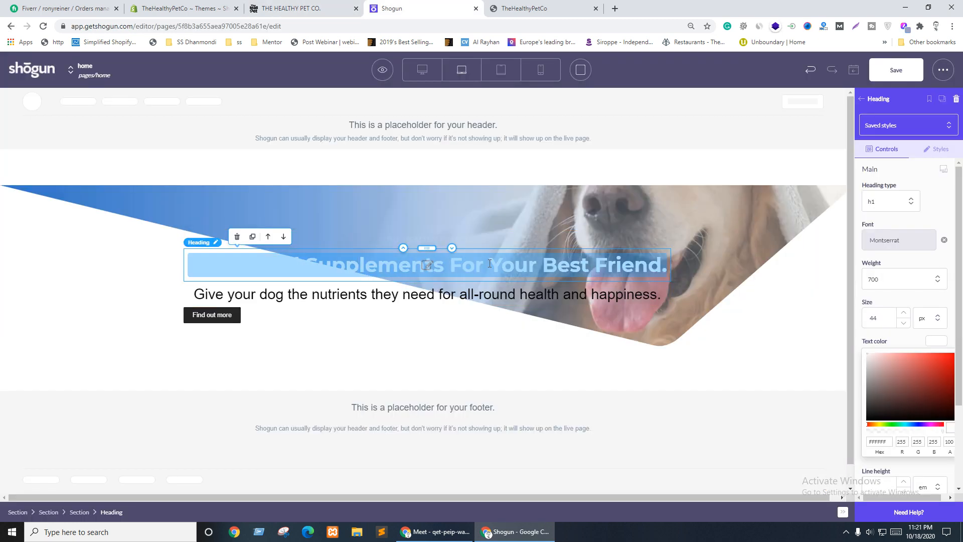
click(500, 265)
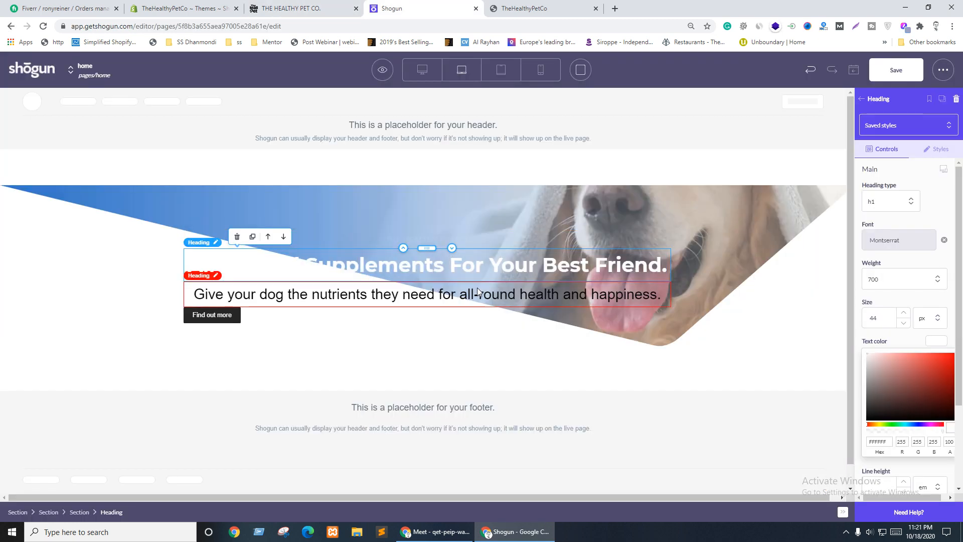
key(shift+Return)
key(BackSpace)
click(724, 279)
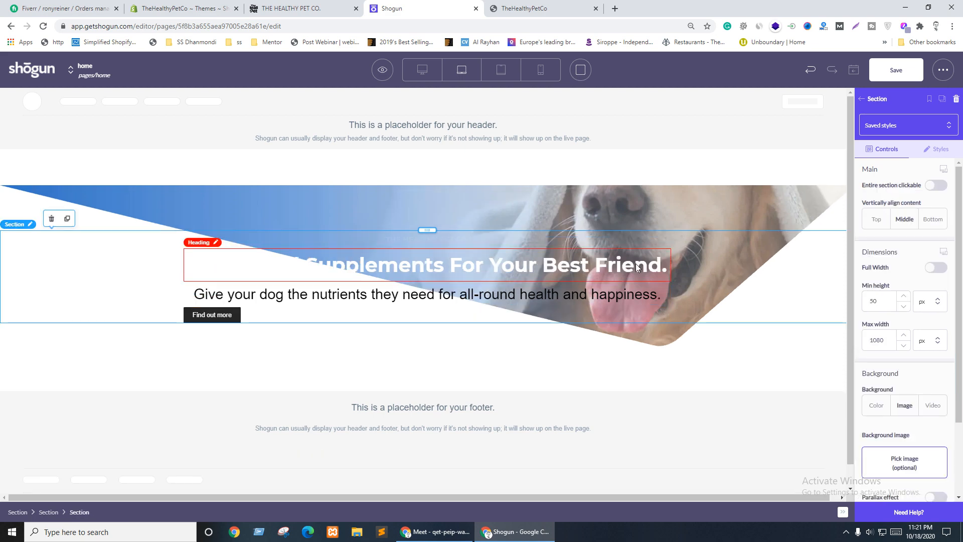
Step: Set the max width of the "All-Natural Supplements For Your Best Friend." heading to 300 px
click(603, 263)
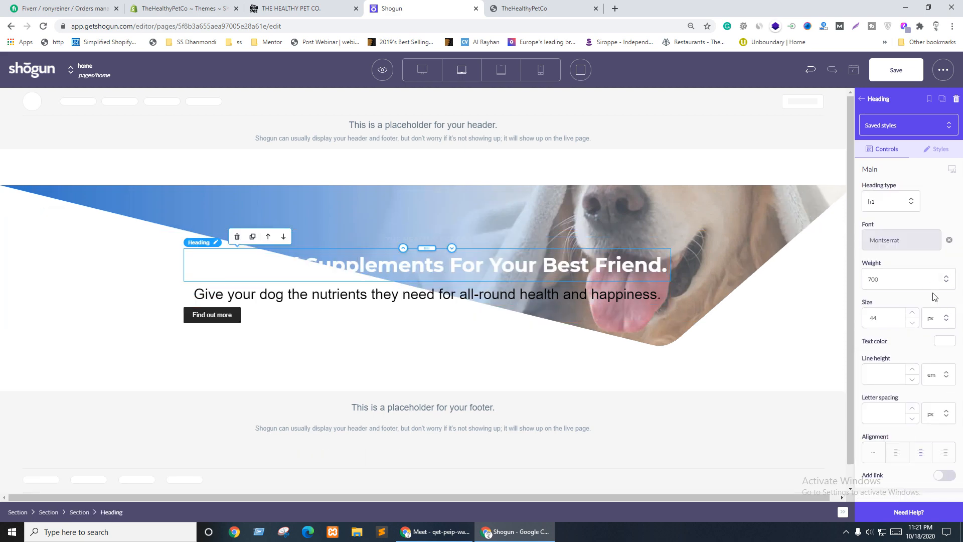
click(940, 148)
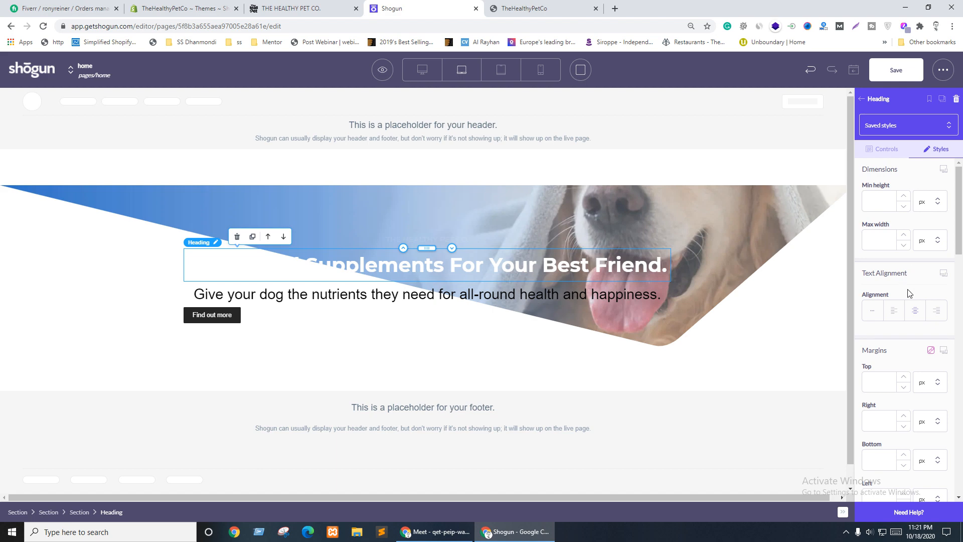
click(876, 241)
text(300)
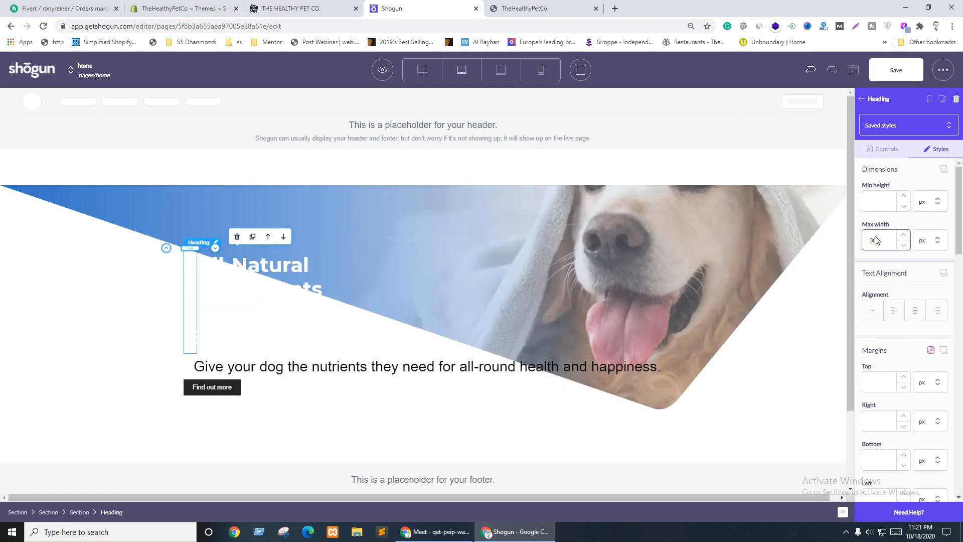
Step: Try wider max widths for the "All-Natural Supplements For Your Best Friend." heading and settle on 700 px
key(BackSpace)
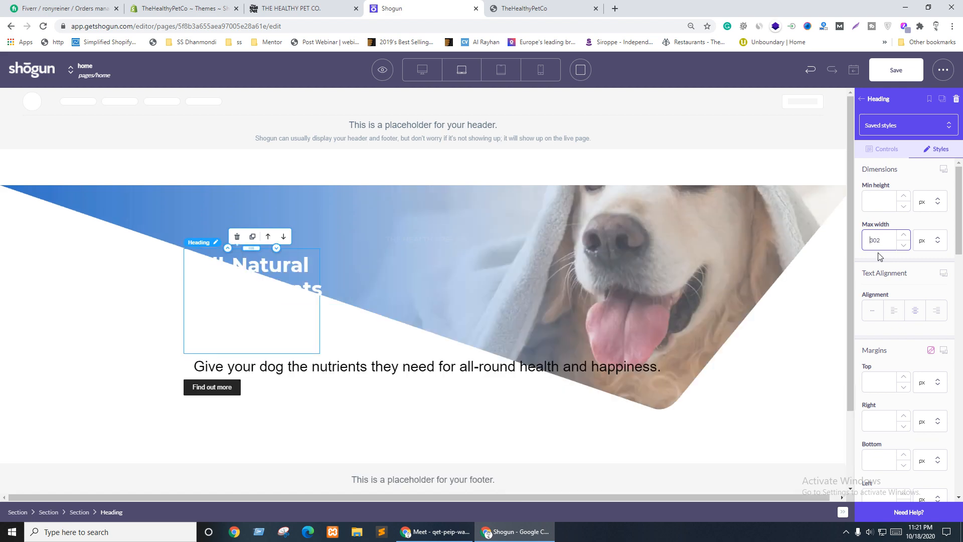
text(4)
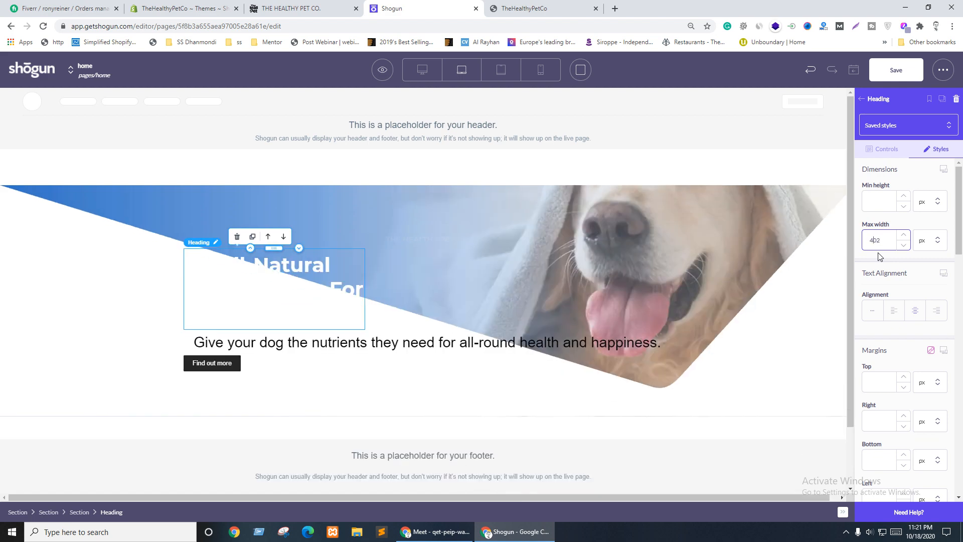
text(5)
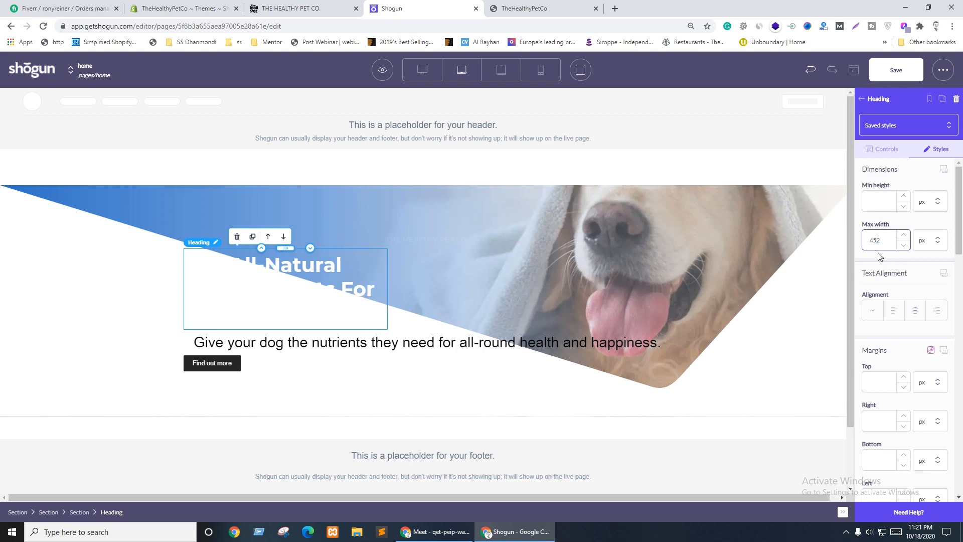
text(0)
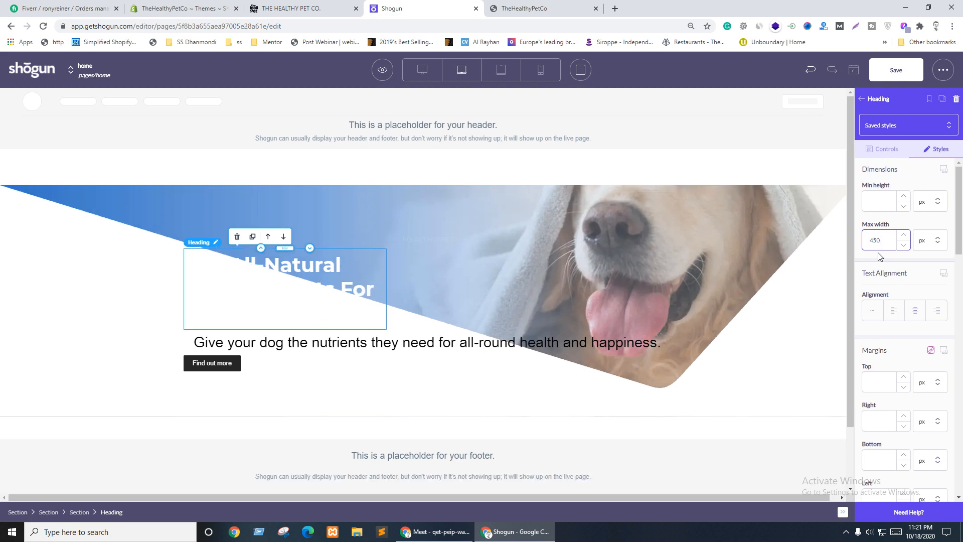
text(6)
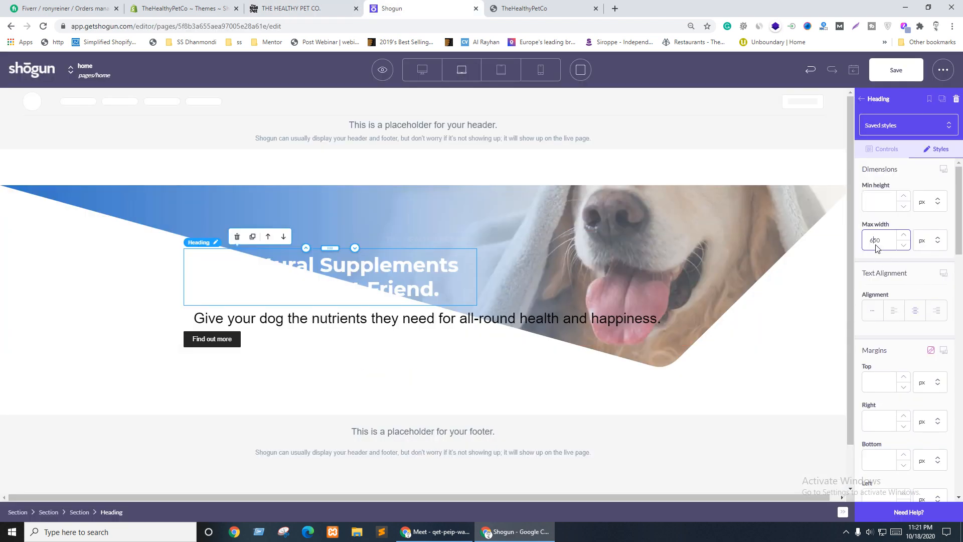
double_click(874, 242)
text(700)
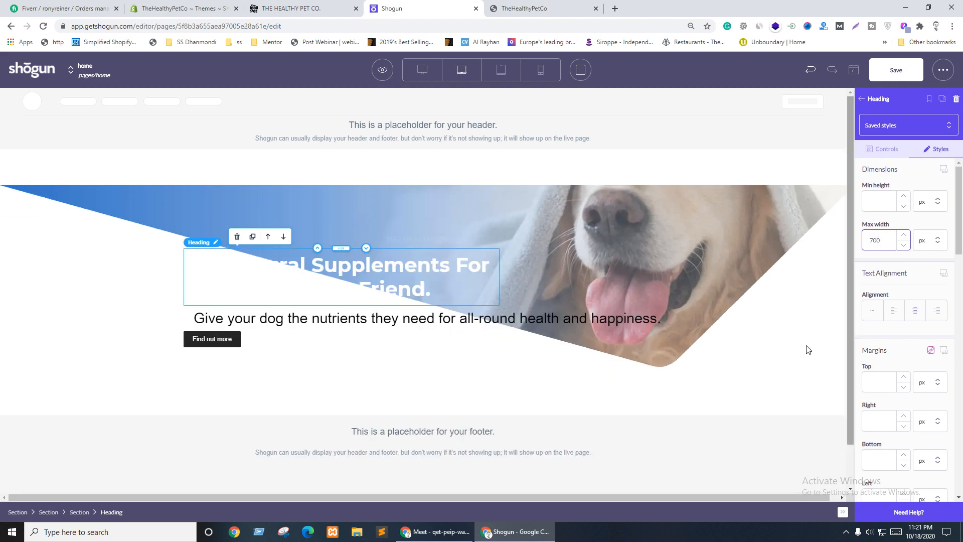
Step: Left-align the "All-Natural Supplements For Your Best Friend." heading and the tagline above it
click(579, 291)
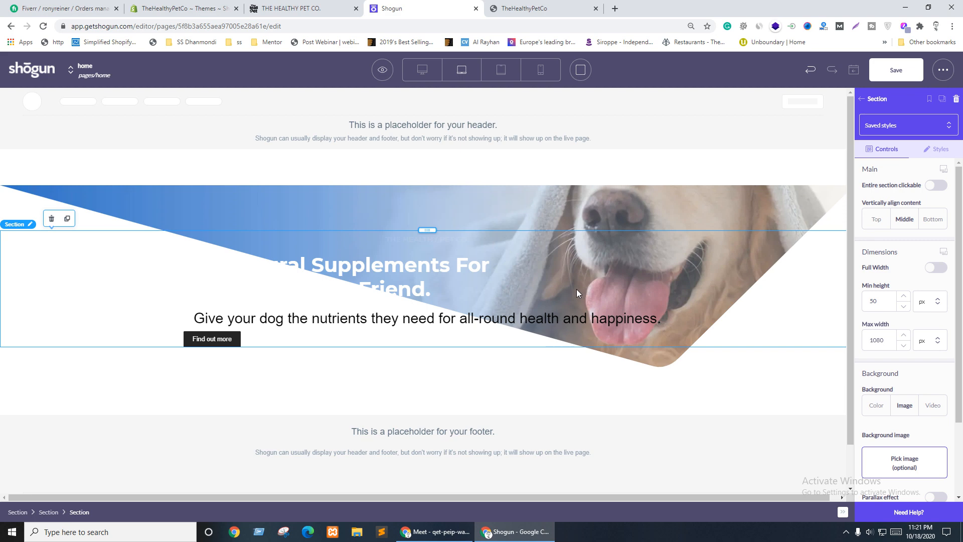
click(231, 240)
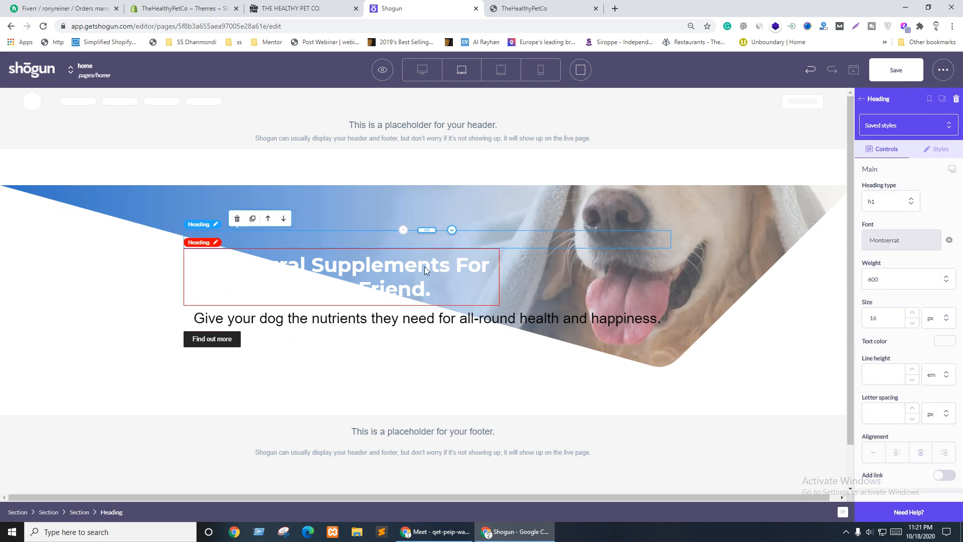
click(380, 282)
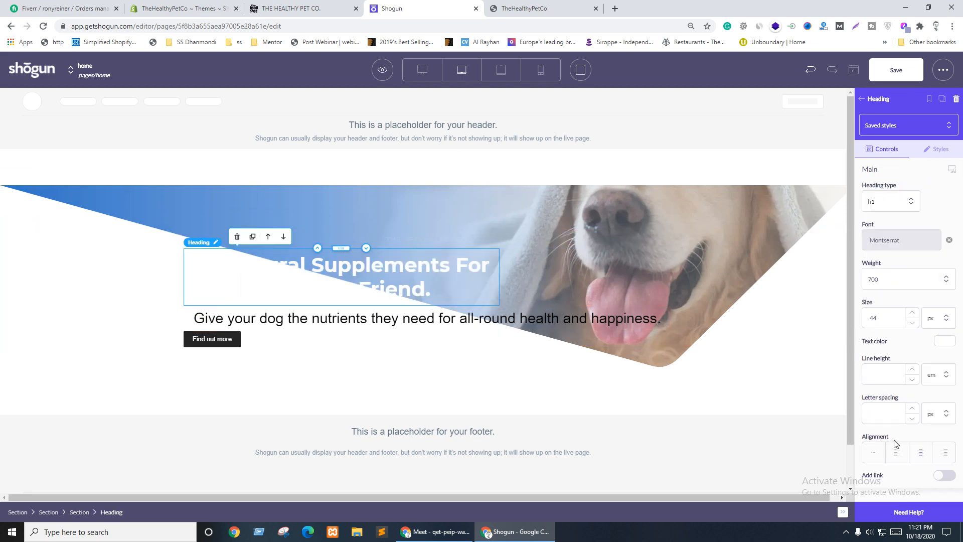
click(412, 236)
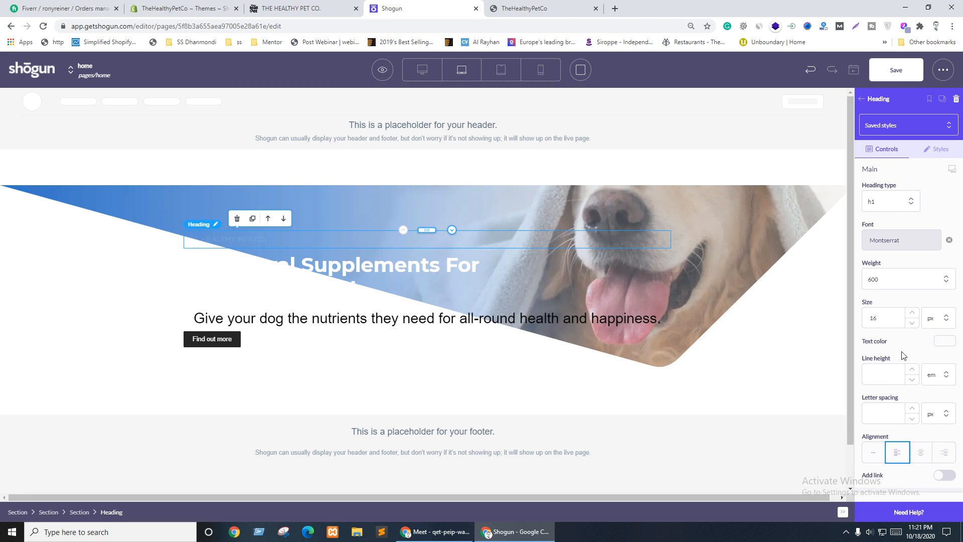
Step: Raise the opacity of the tagline's white text color to about 44 and save the page
click(941, 343)
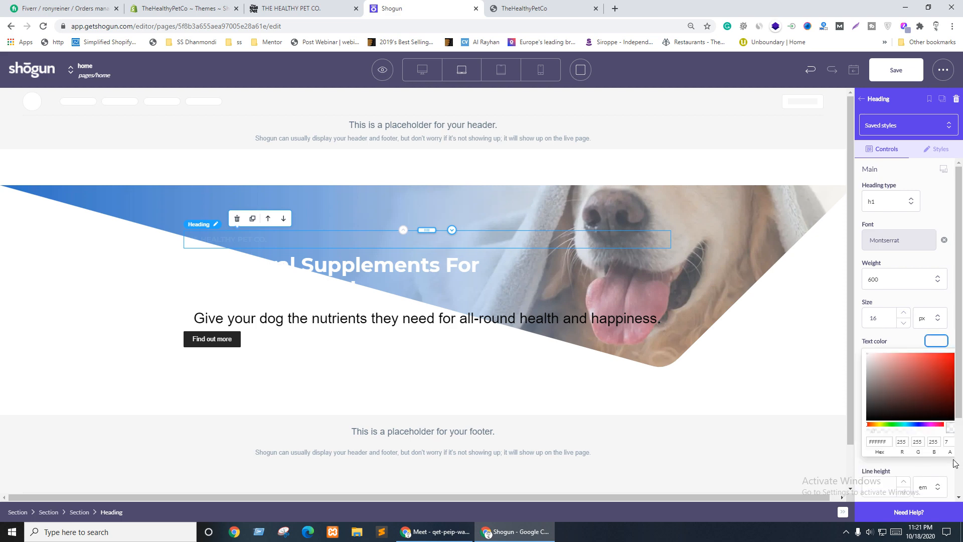
click(948, 442)
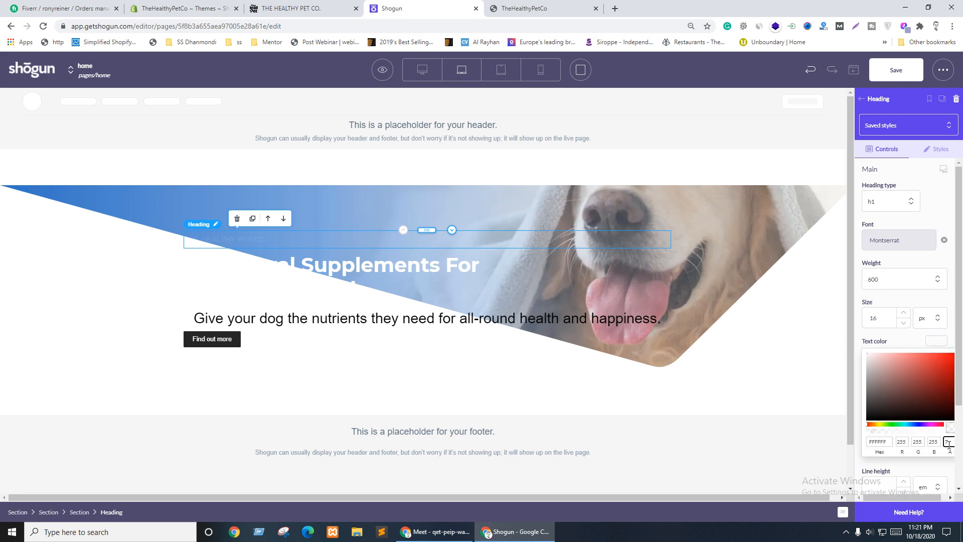
click(874, 432)
drag(884, 434, 898, 435)
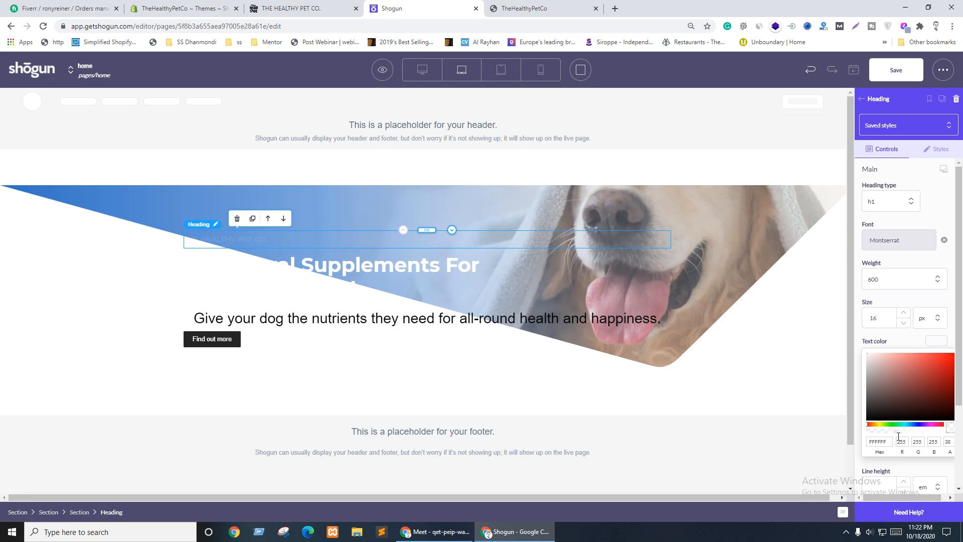
click(894, 70)
Step: Check the original h6's color rule and set the opacity of the tagline's text color in Shogun to 70
key(ctrl+shift+Tab)
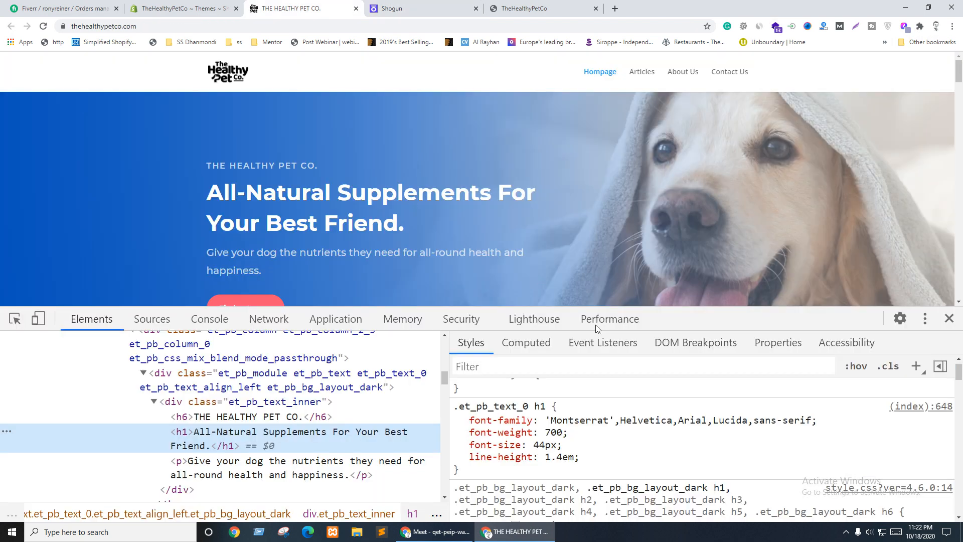
click(248, 416)
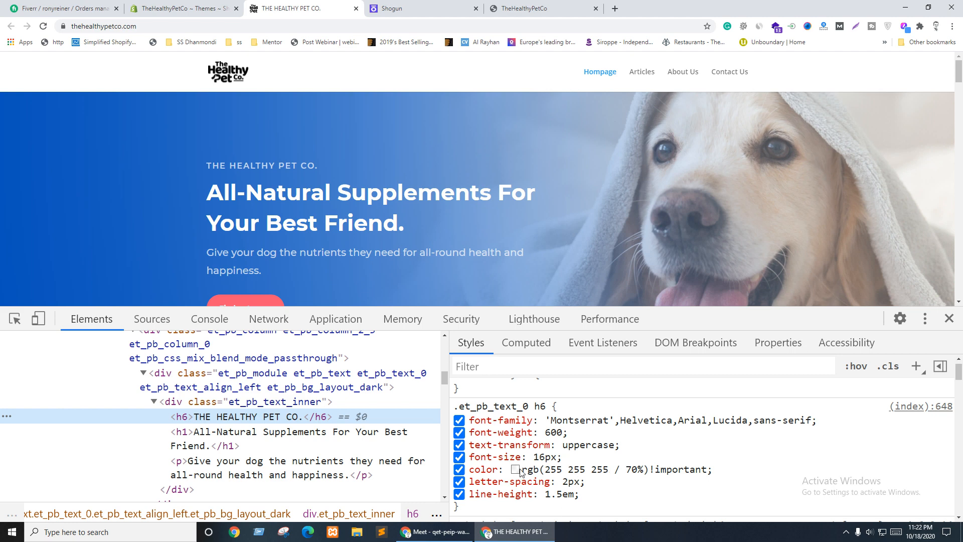
key(ctrl+Tab)
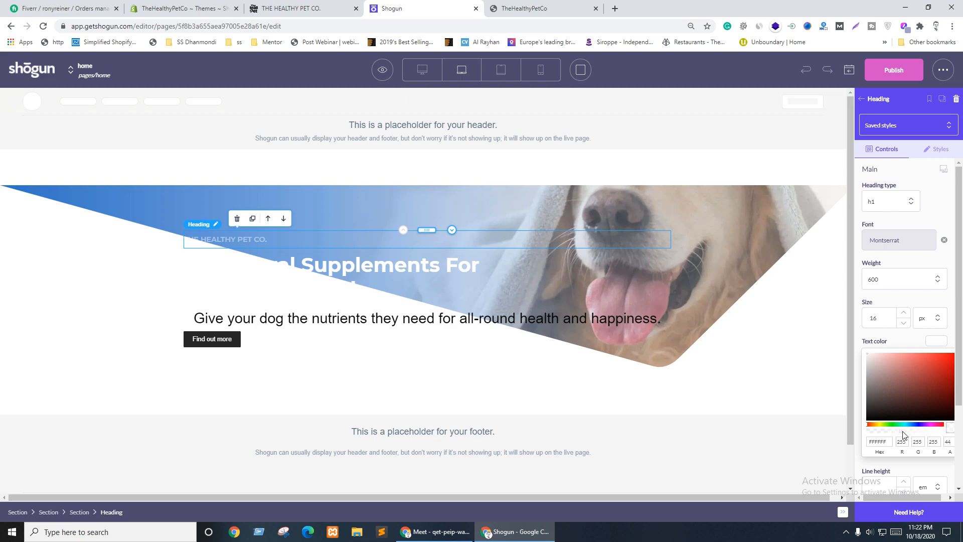
drag(902, 431, 916, 431)
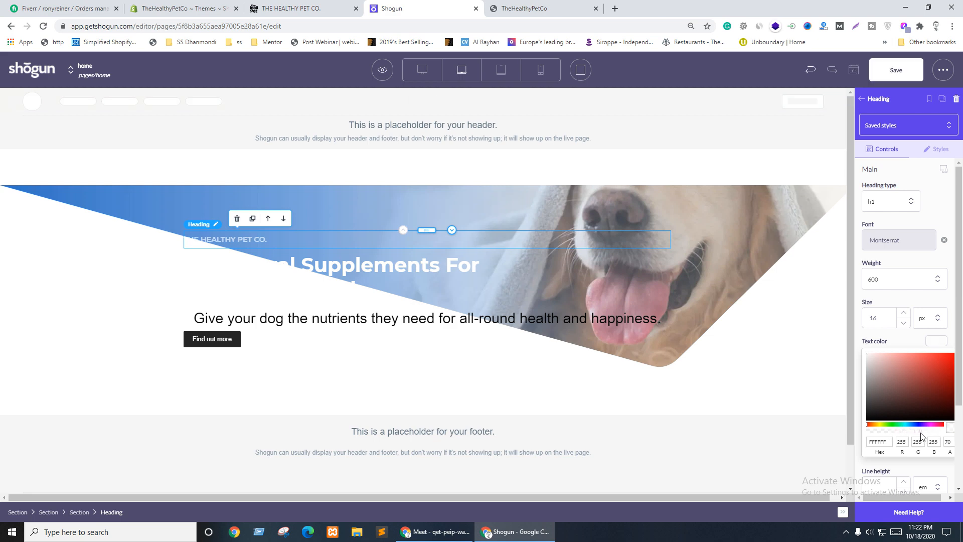
Step: Inspect the original "Give your dog the nutrients" paragraph's font, size and color rules, switching its inherited font-size rule off and back on
click(336, 267)
click(427, 316)
key(ctrl+shift+Tab)
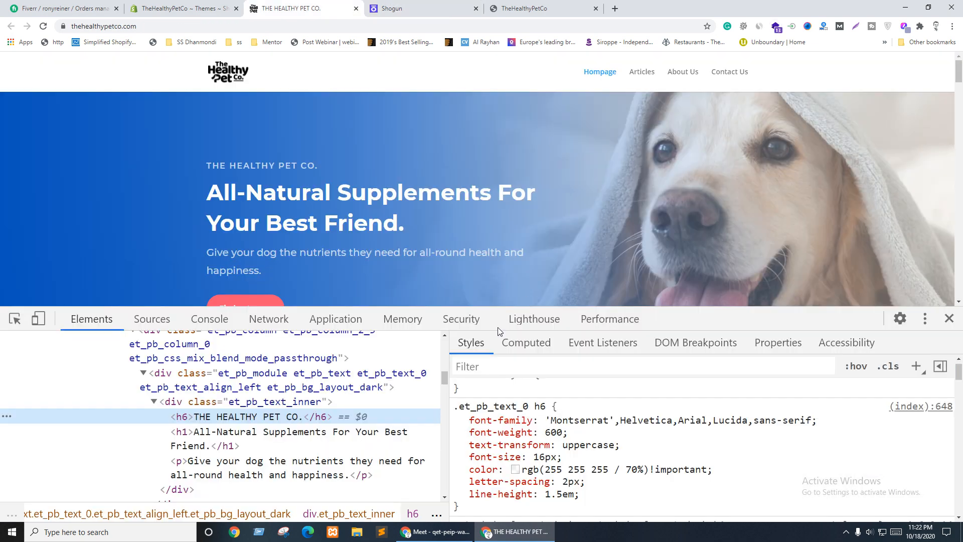
click(210, 470)
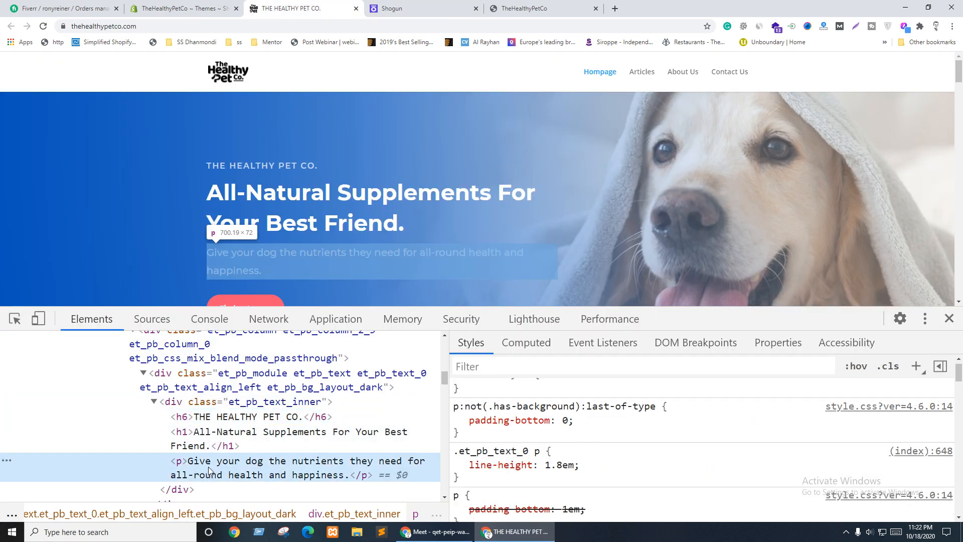
scroll(608, 451, up, 1)
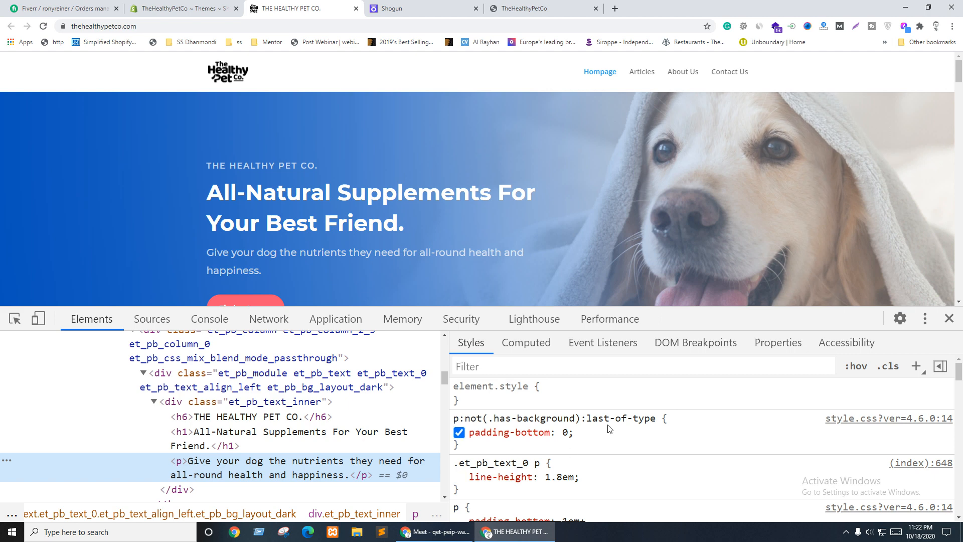
scroll(622, 446, down, 6)
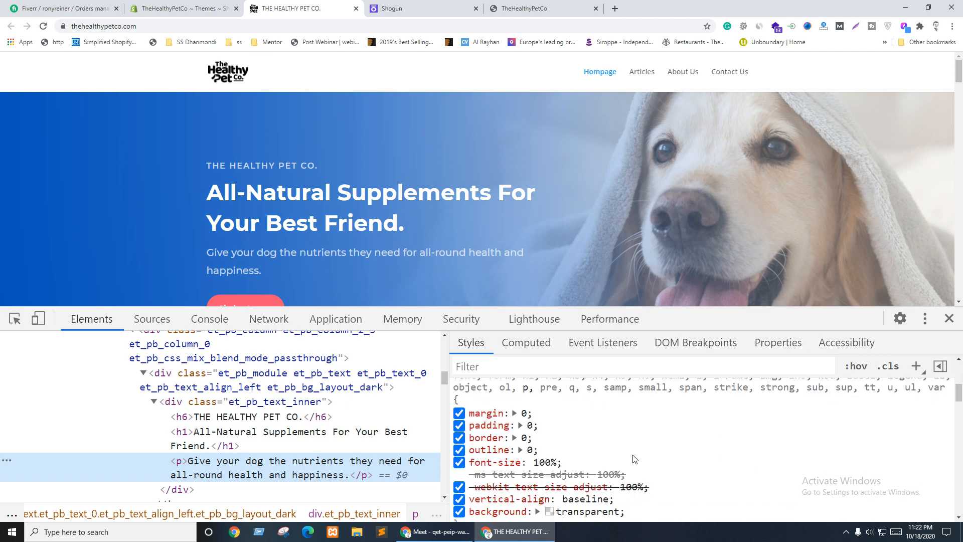
scroll(627, 461, down, 8)
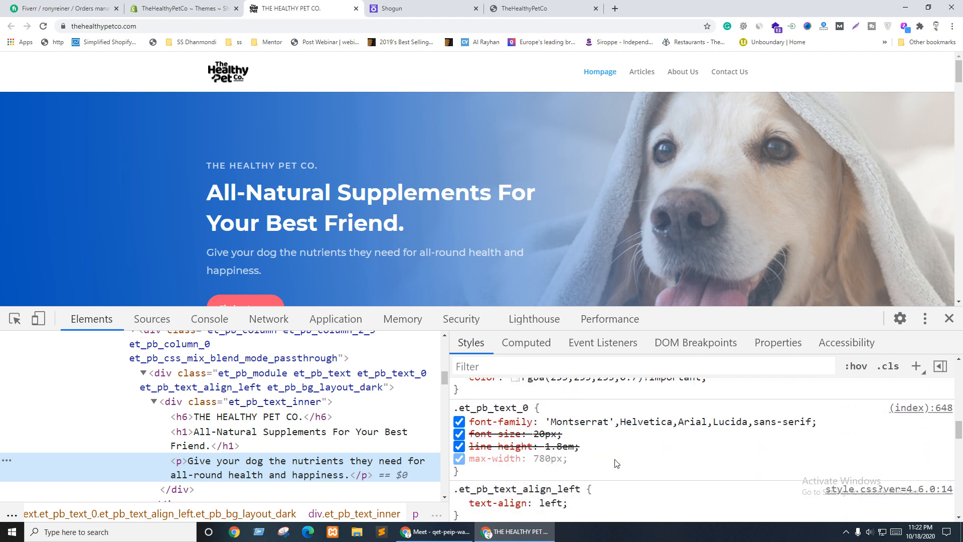
scroll(616, 463, up, 2)
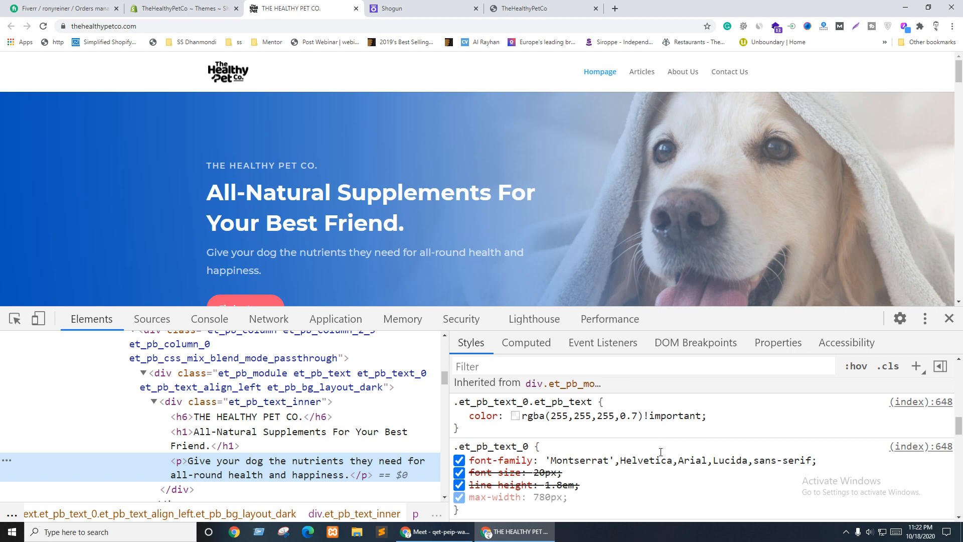
scroll(661, 451, down, 5)
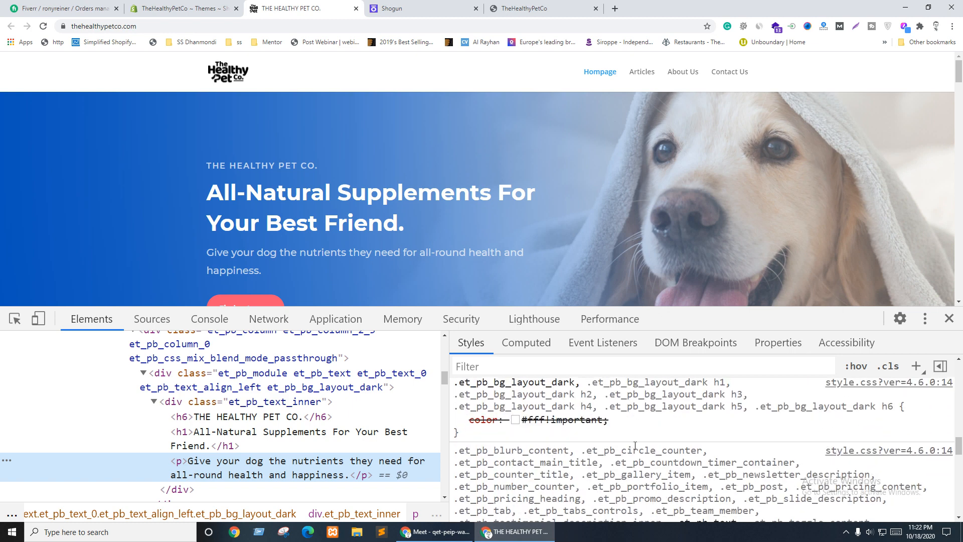
scroll(635, 446, down, 15)
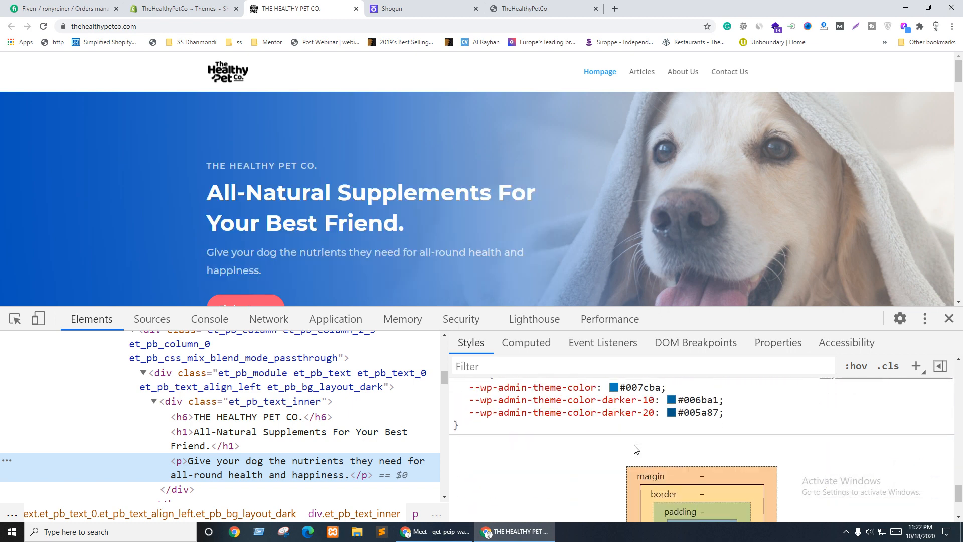
scroll(635, 448, up, 6)
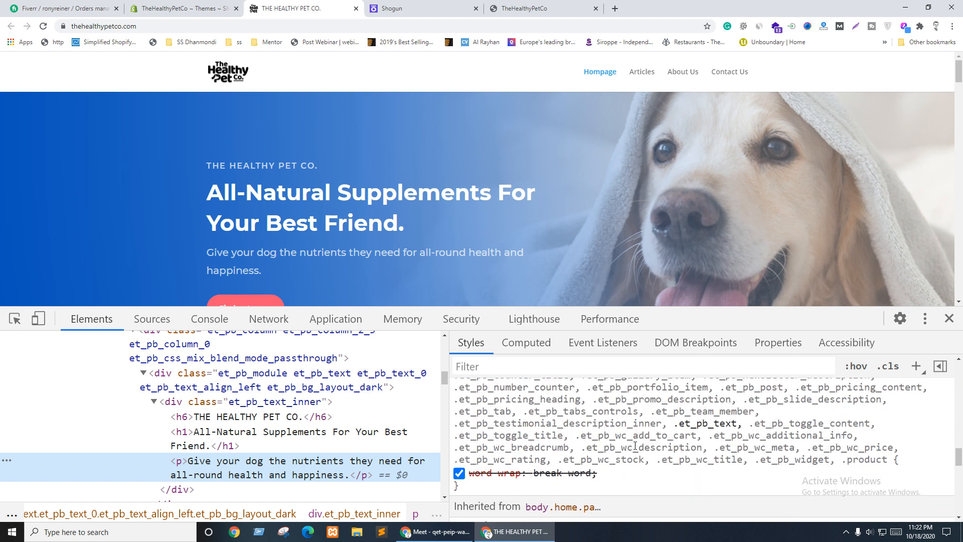
scroll(635, 446, up, 6)
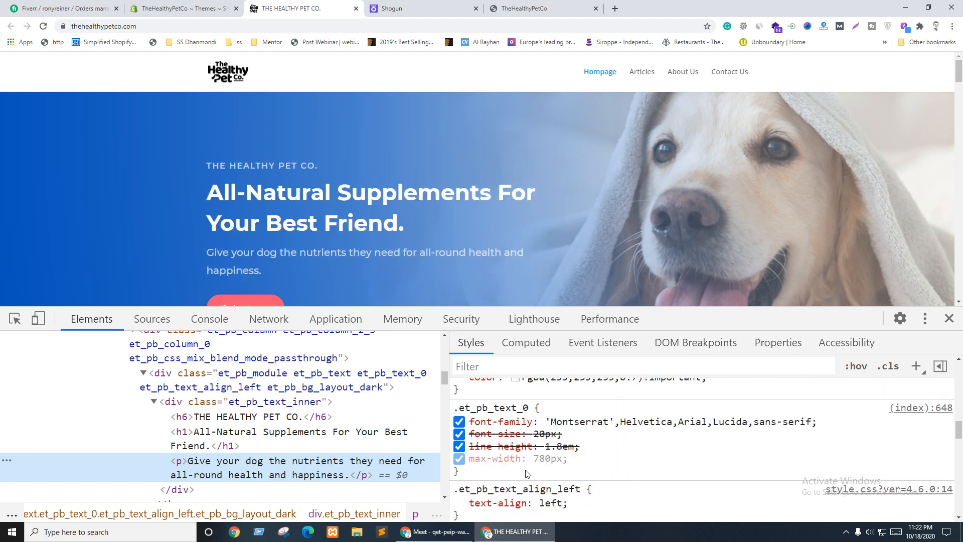
click(460, 434)
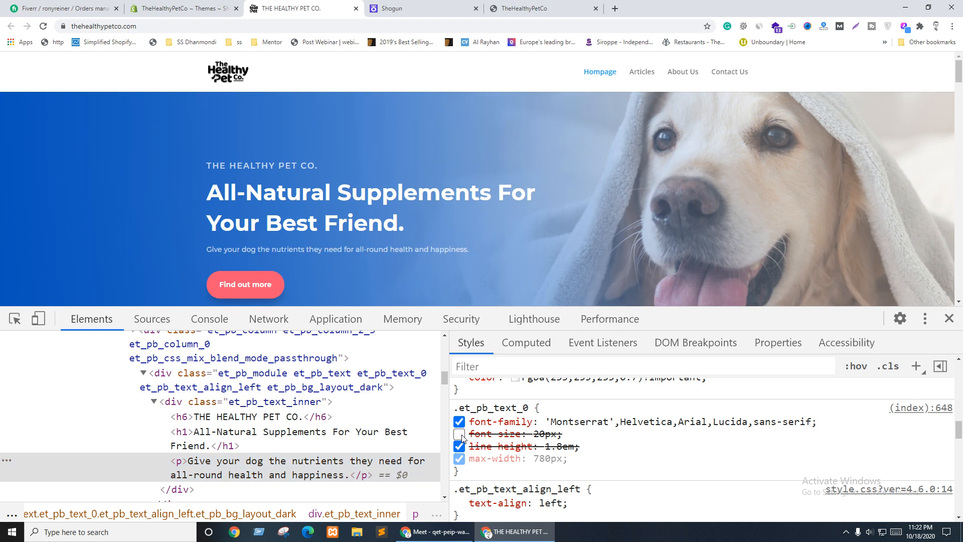
click(460, 435)
Step: Set the "Give your dog the nutrients" heading in Shogun to 20 px and the Montserrat font
click(412, 6)
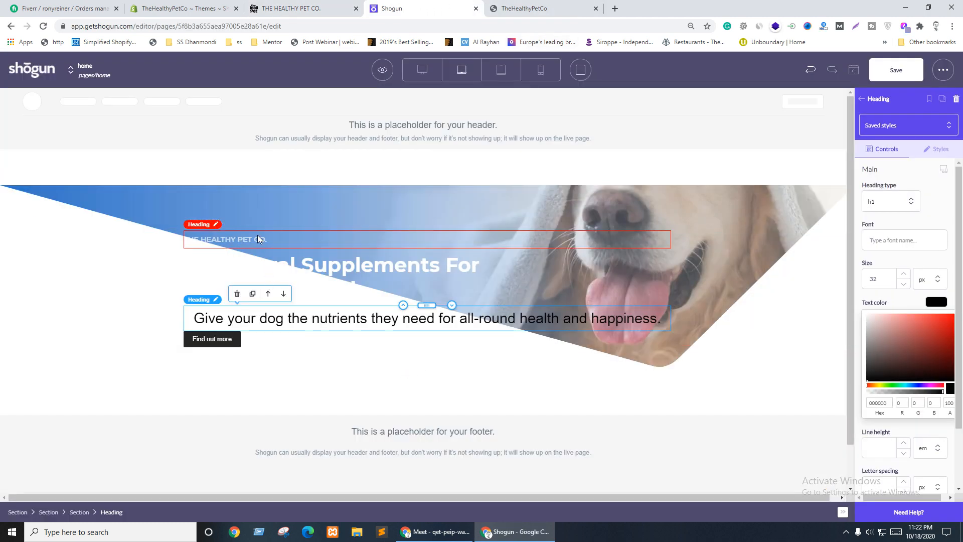
drag(881, 281, 867, 280)
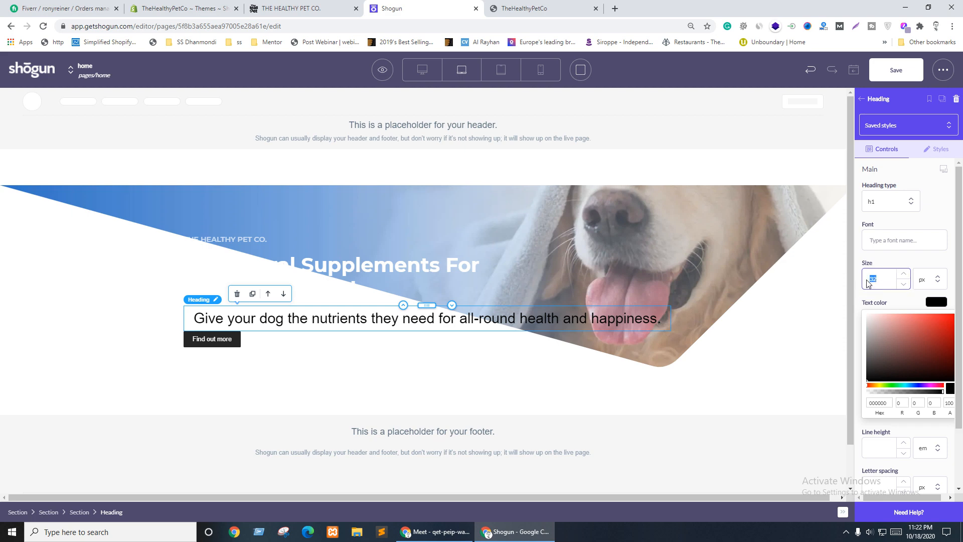
text(20)
click(894, 247)
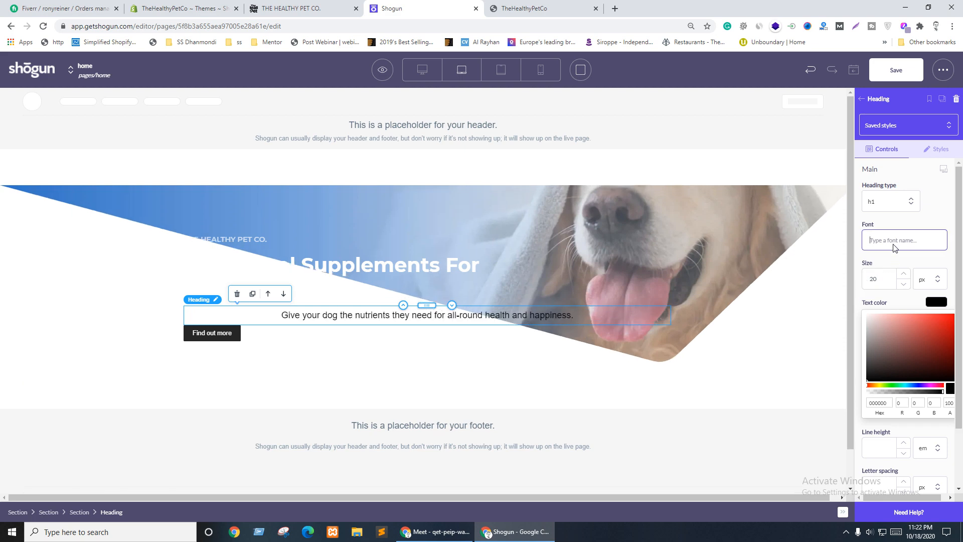
text(mont)
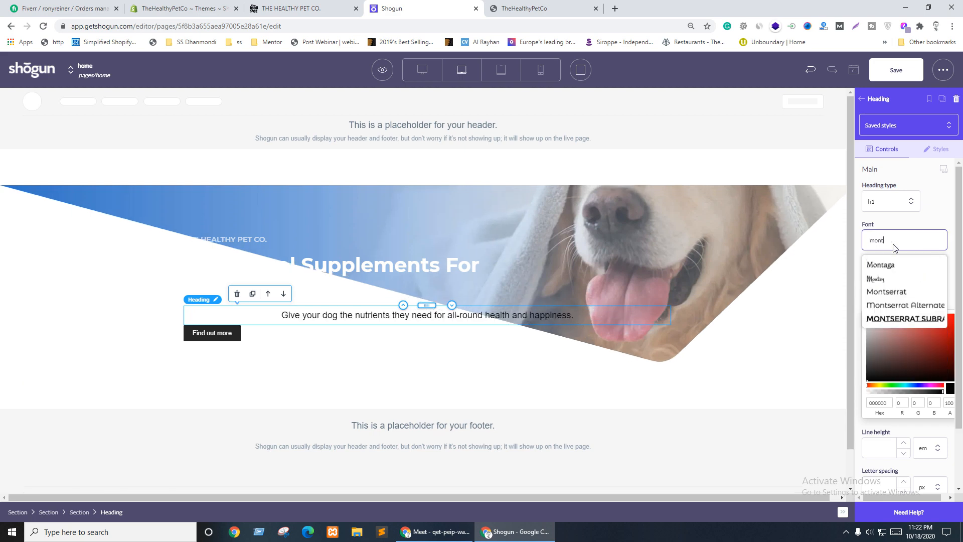
click(923, 291)
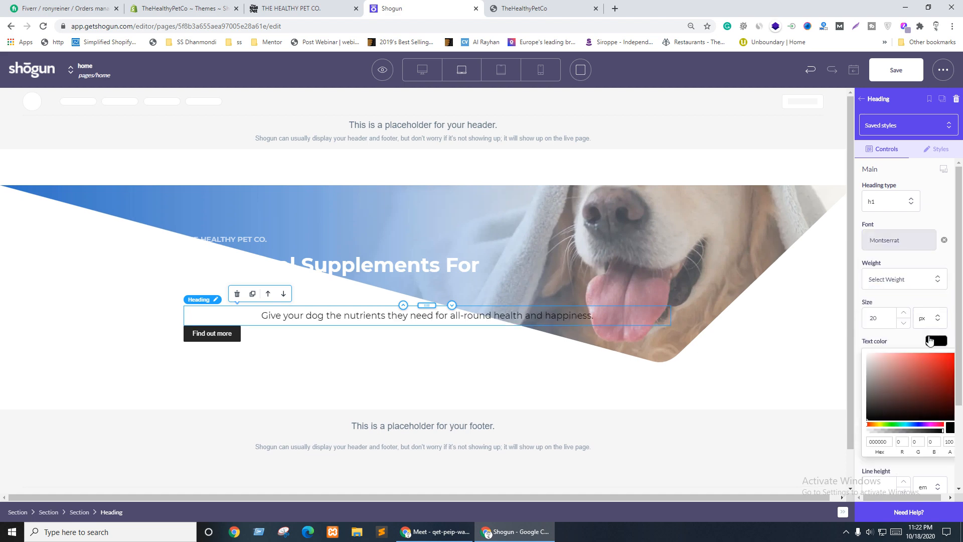
Step: Check the original description paragraph's style rules and set the weight of the "Give your dog the nutrients" heading in Shogun to 500
key(ctrl+shift+Tab)
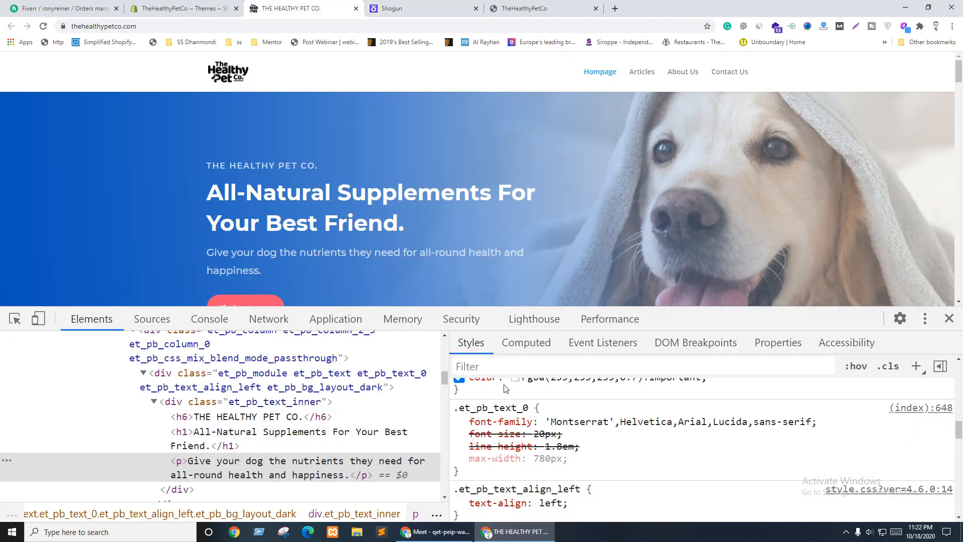
scroll(505, 389, up, 10)
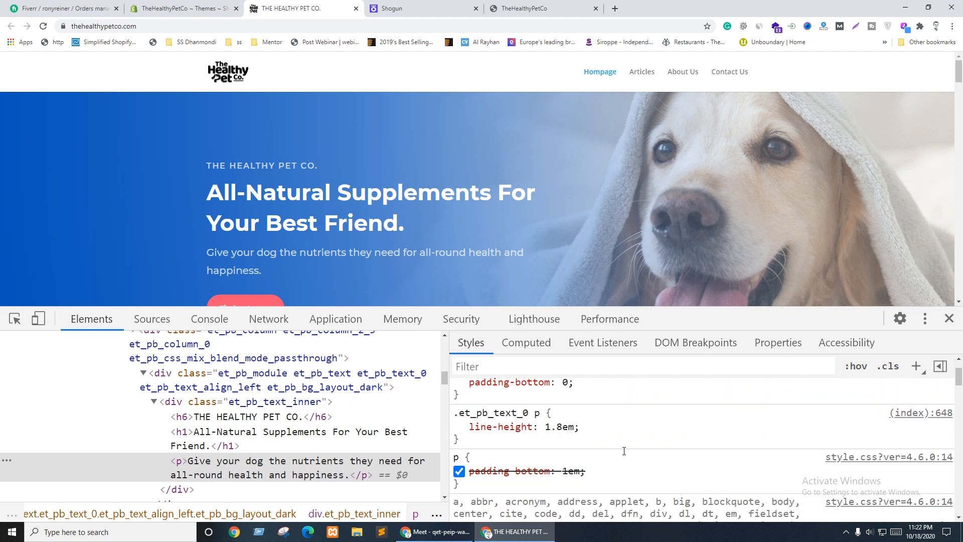
key(ctrl+Tab)
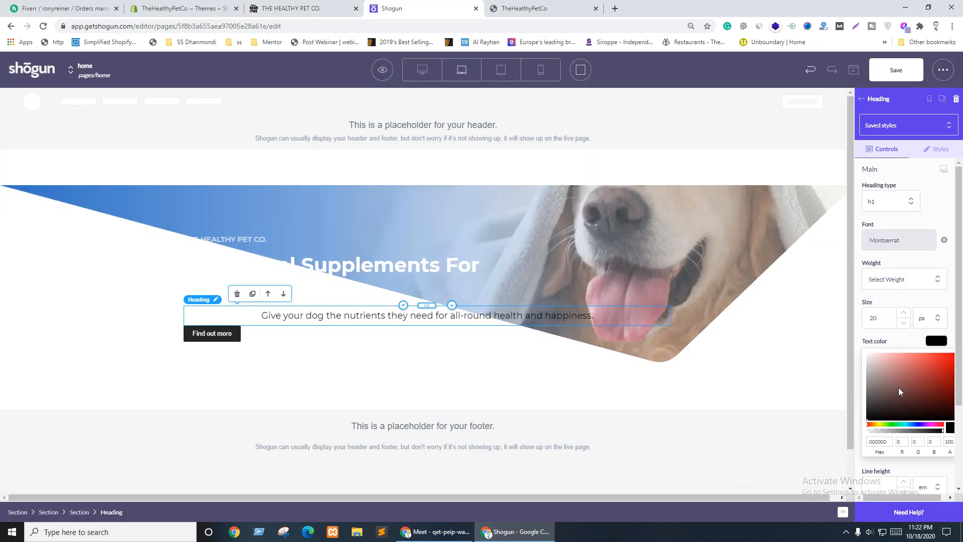
click(883, 279)
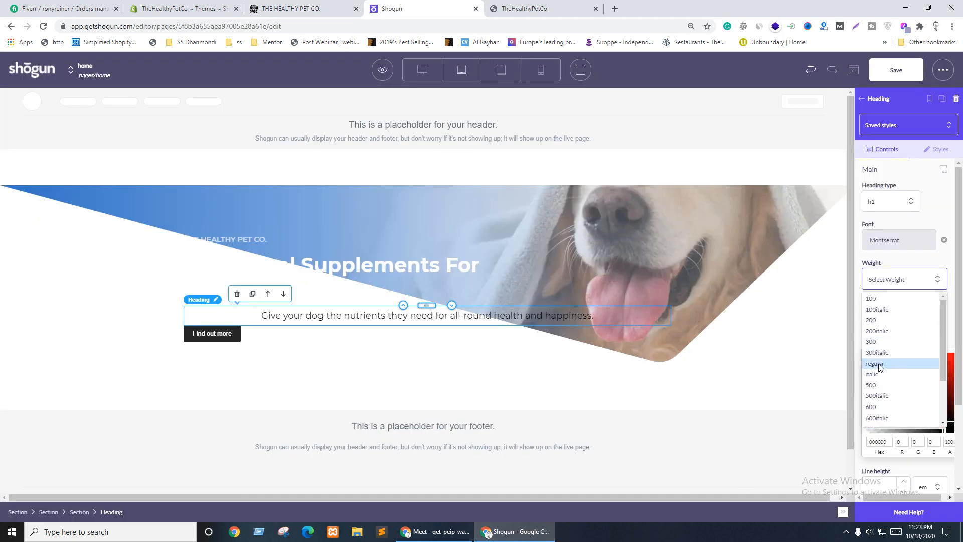
click(872, 385)
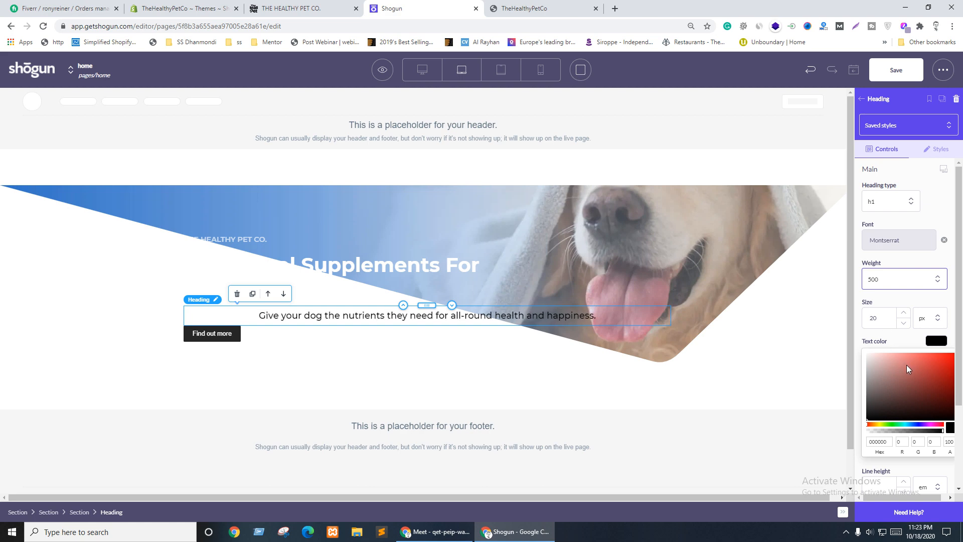
Step: Set the description heading's text color to white (FFFFFF) at 70 opacity and align the text left
click(867, 355)
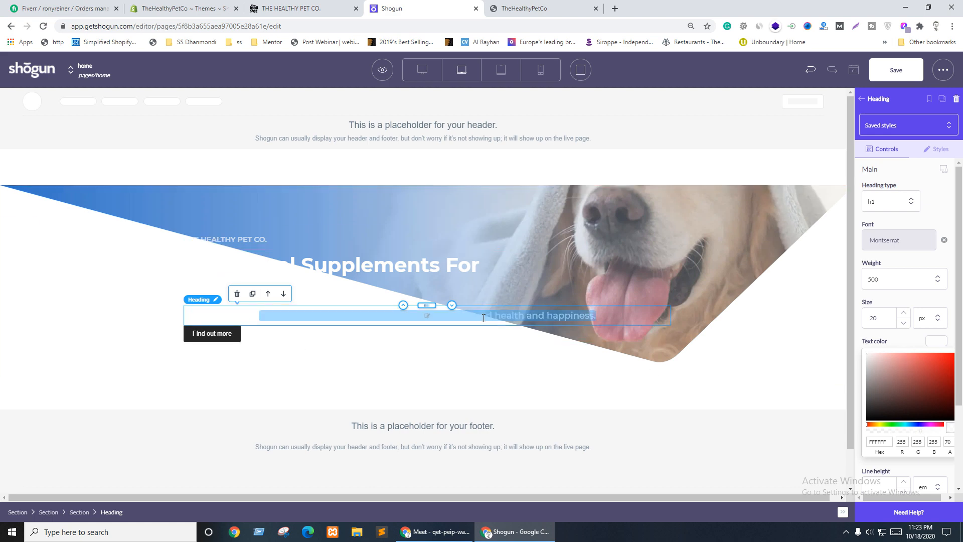
scroll(911, 434, down, 2)
scroll(910, 432, down, 1)
click(892, 457)
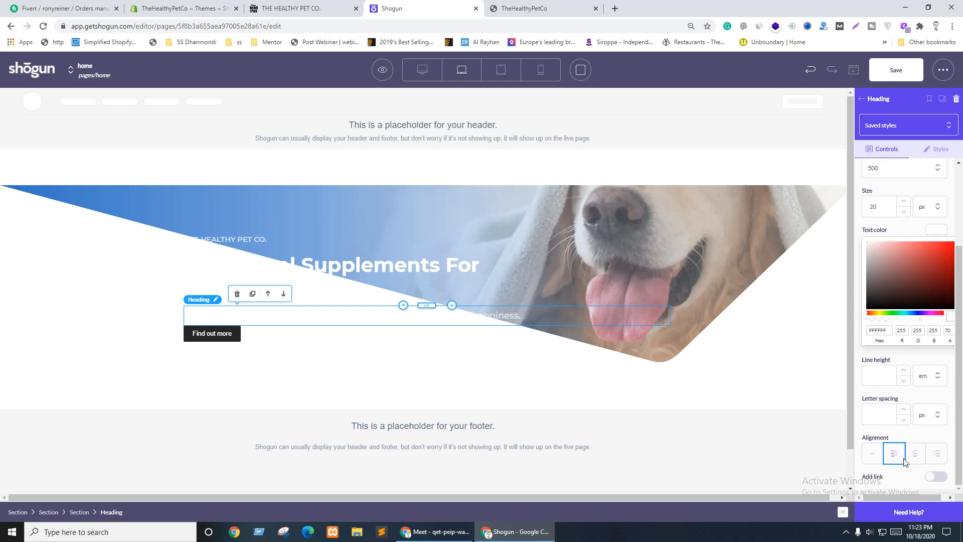
click(617, 232)
click(630, 197)
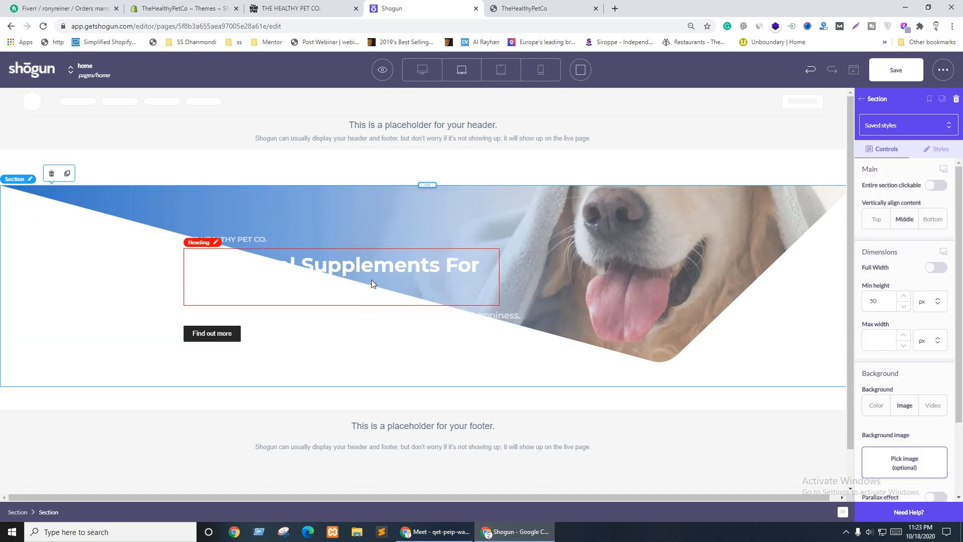
Step: Select the "Find out more" button in Shogun and look over the original homepage's button and hero layout
click(208, 336)
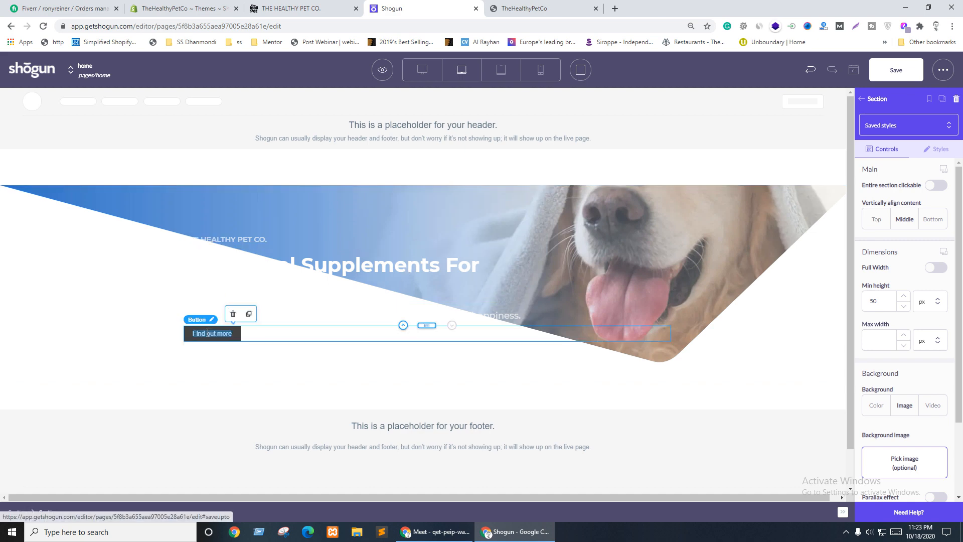
key(ctrl+shift+Tab)
scroll(357, 217, down, 2)
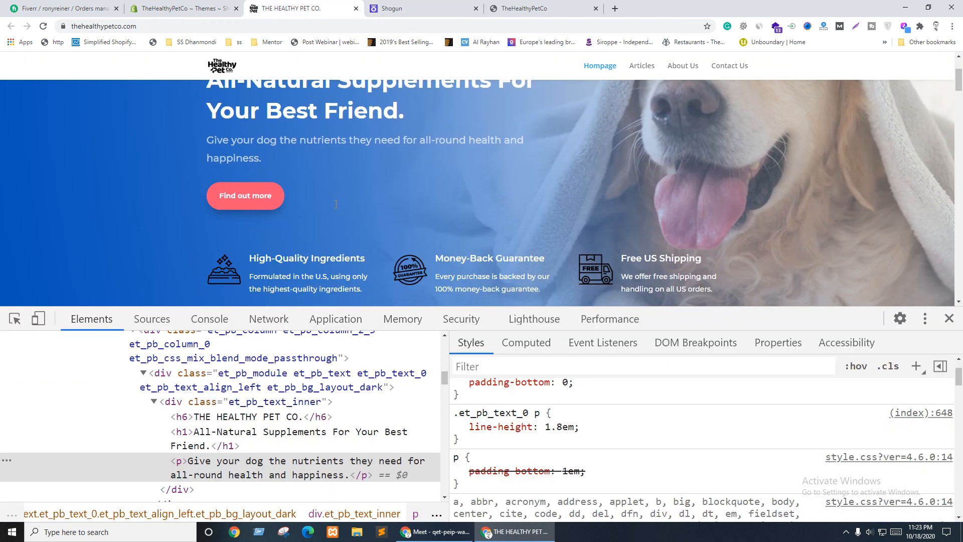
scroll(357, 217, up, 2)
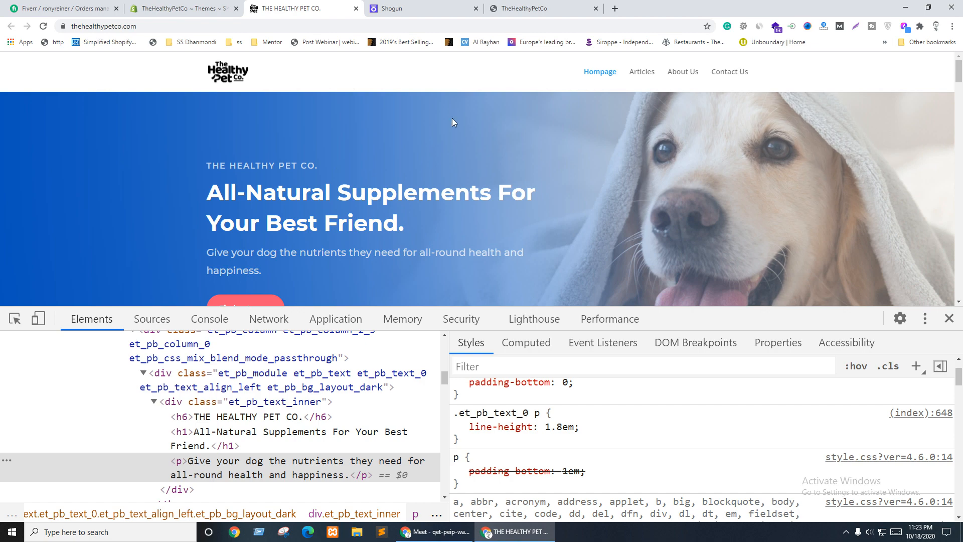
scroll(453, 160, down, 3)
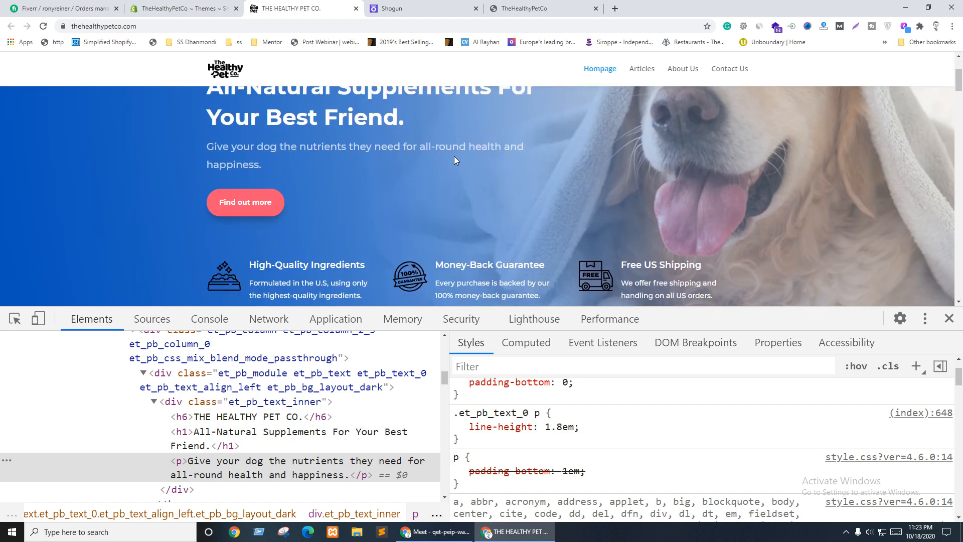
scroll(398, 155, down, 3)
scroll(398, 155, up, 6)
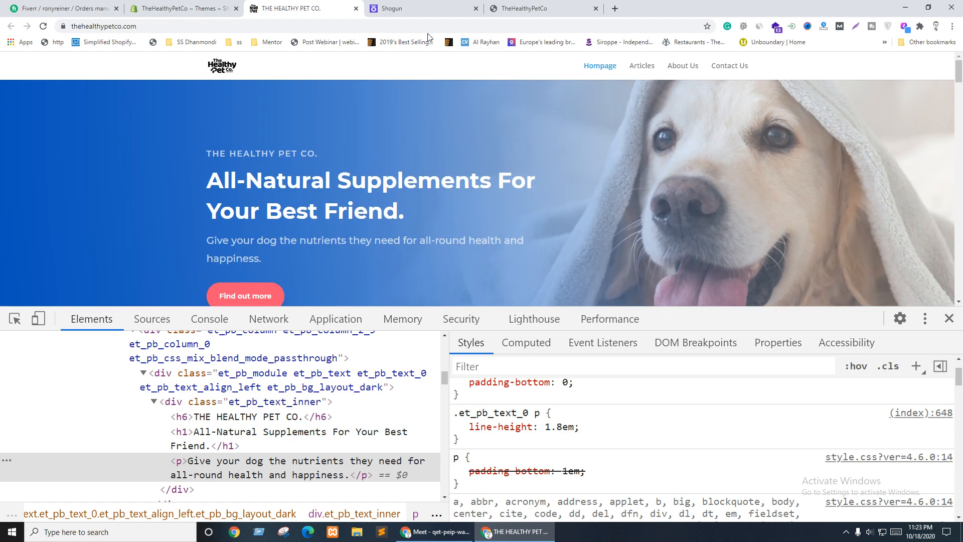
Step: Select the section holding the hero background in Shogun and save the page
key(ctrl+Tab)
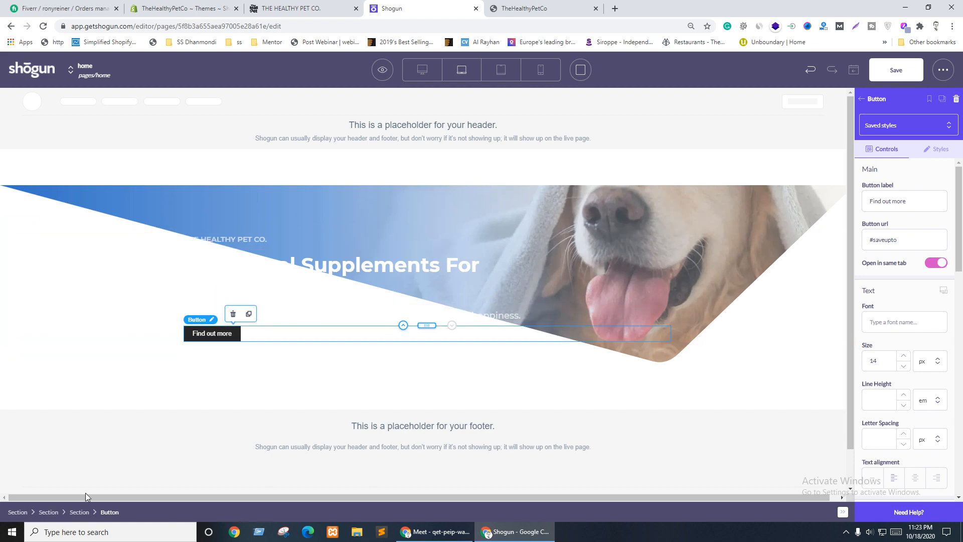
click(48, 511)
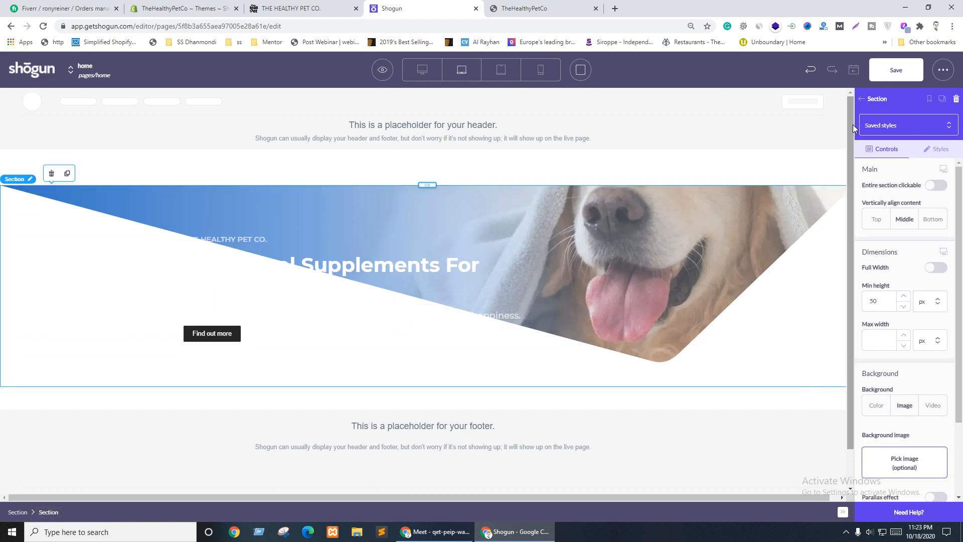
click(896, 70)
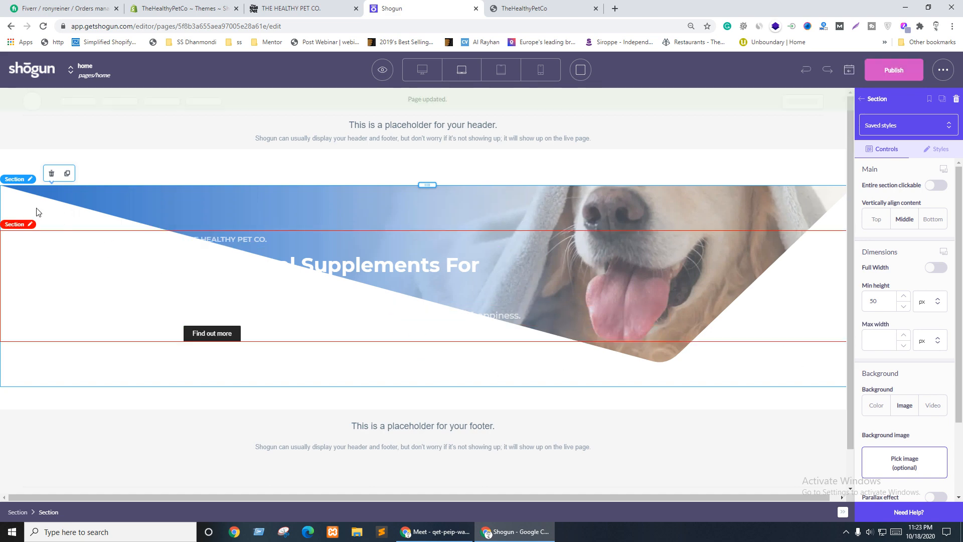
Step: Inspect the slanted bottom area of the original hero and examine its section, column, text and "Find out more" link elements
click(294, 5)
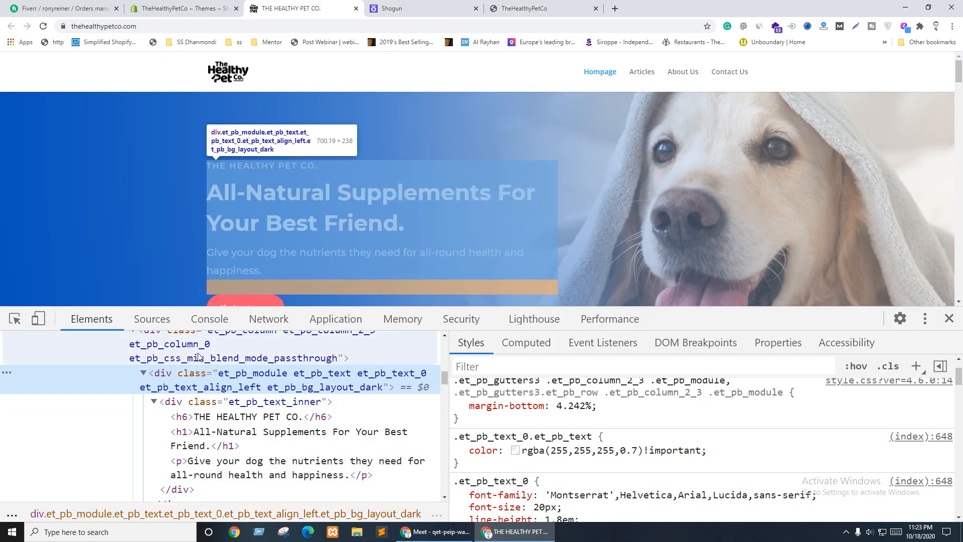
scroll(182, 164, down, 8)
click(15, 318)
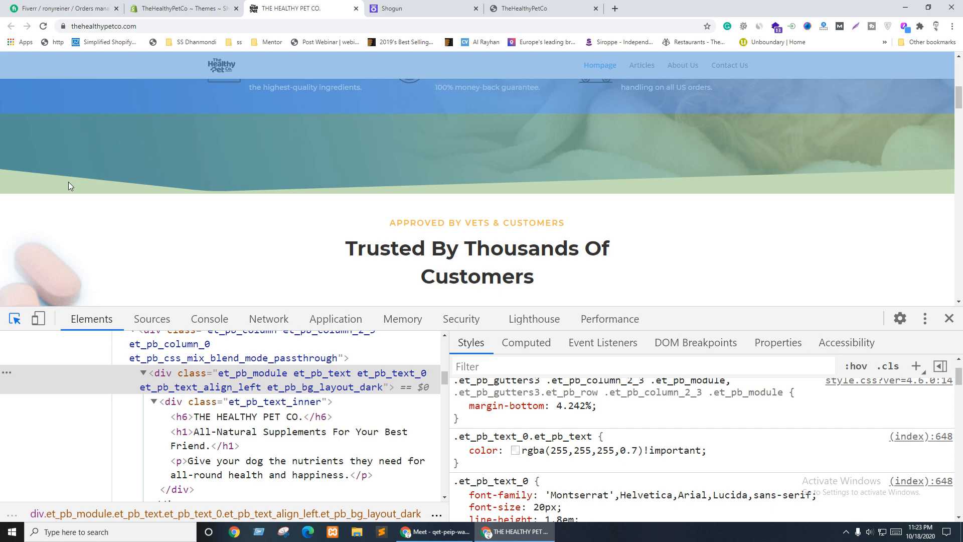
click(68, 181)
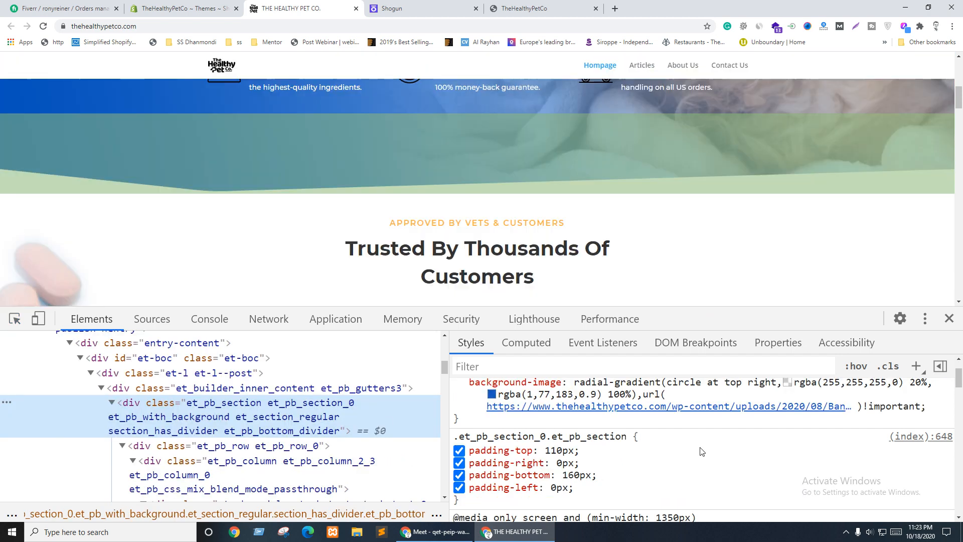
click(172, 464)
scroll(181, 462, down, 2)
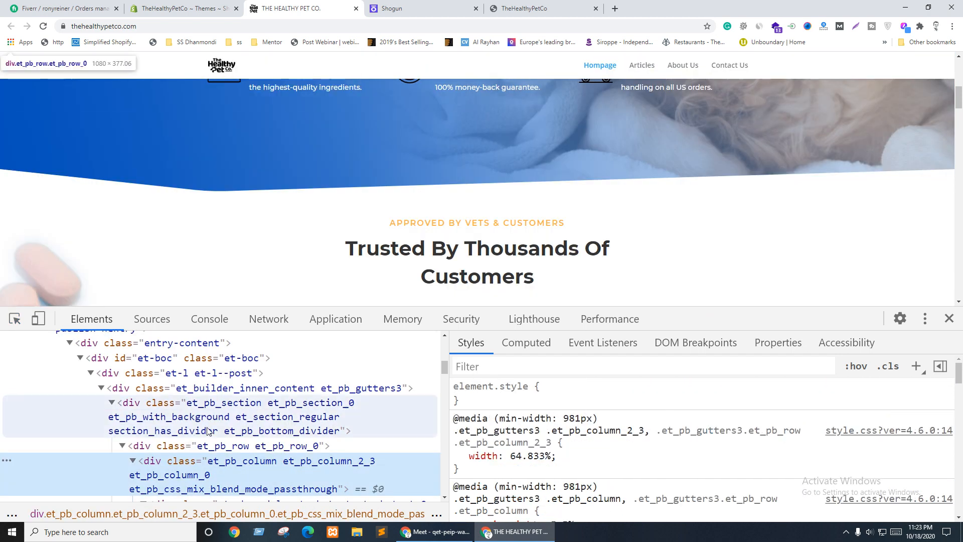
click(200, 432)
scroll(210, 448, down, 4)
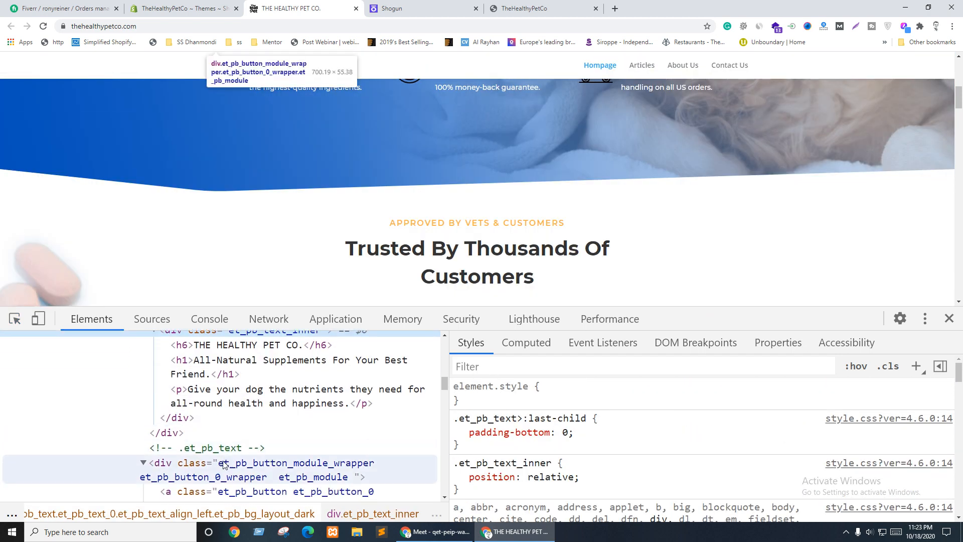
click(204, 455)
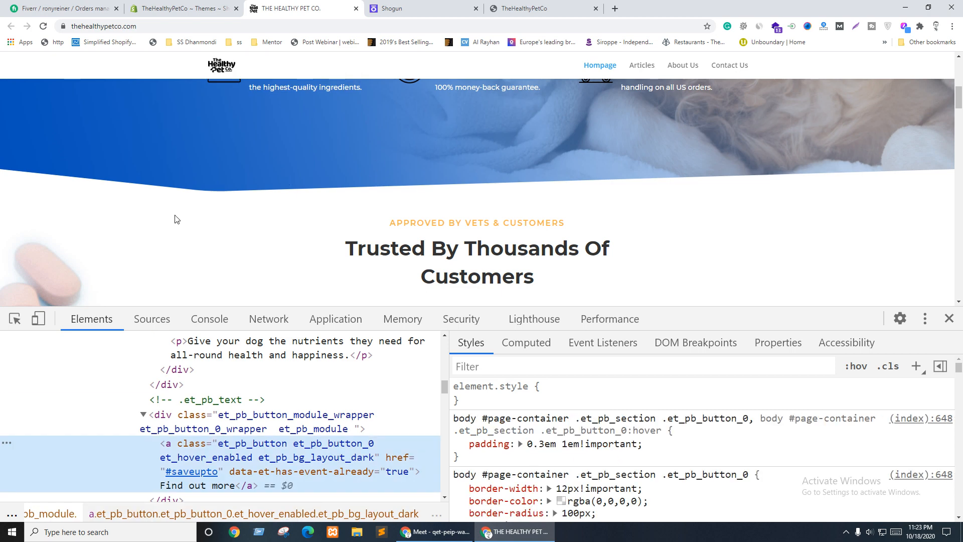
Step: Inspect the original et_pb_section_0 element, switching its background-image rule off and back on, and examine its image and padding rules
click(14, 319)
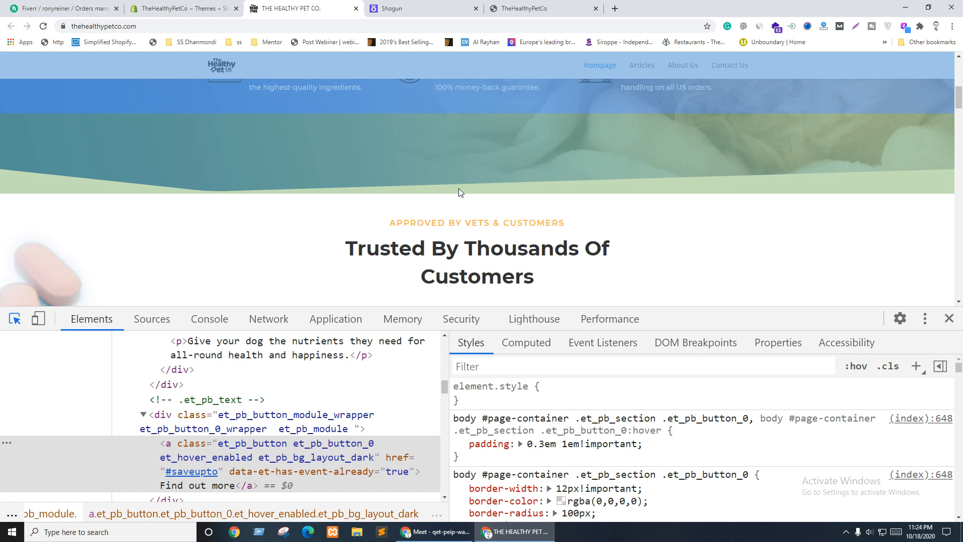
click(459, 188)
click(459, 432)
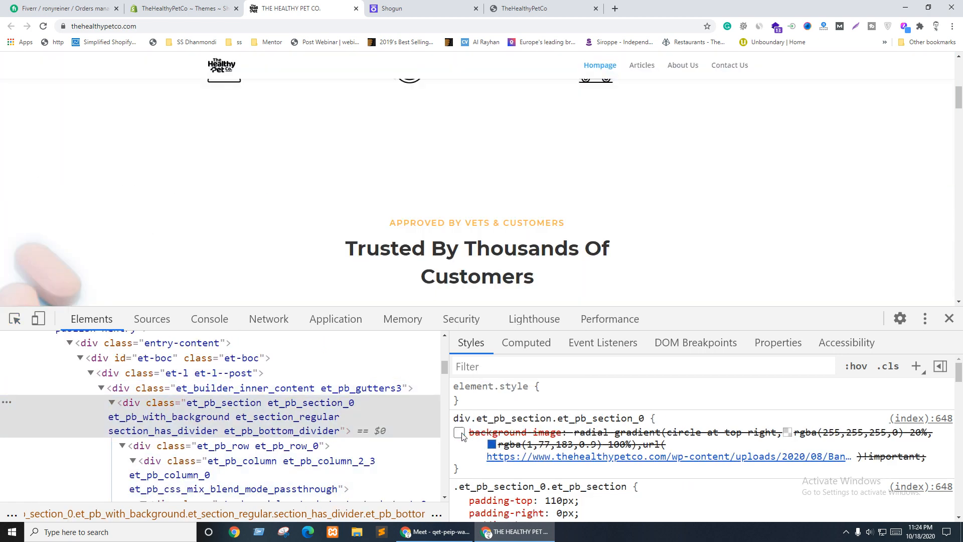
click(459, 432)
mouse_move(744, 454)
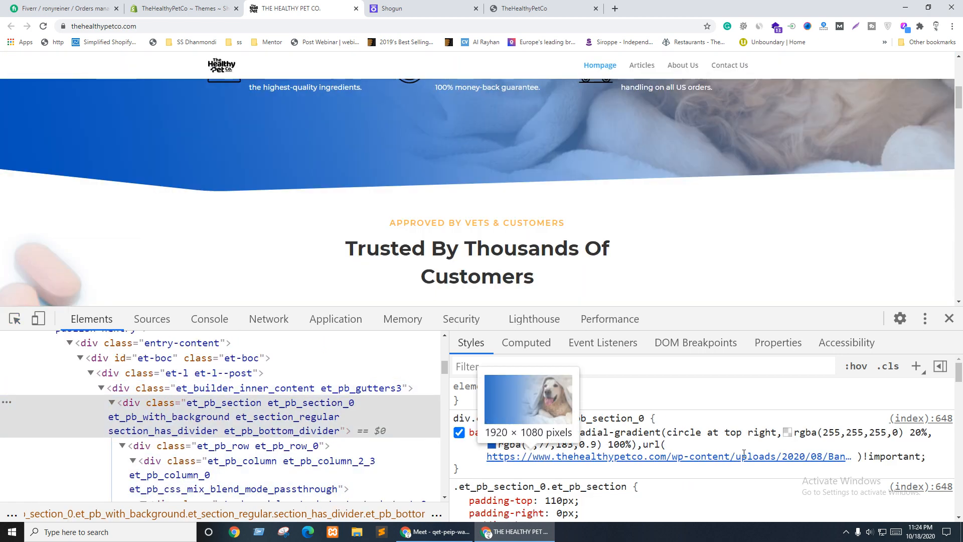
scroll(744, 454, down, 2)
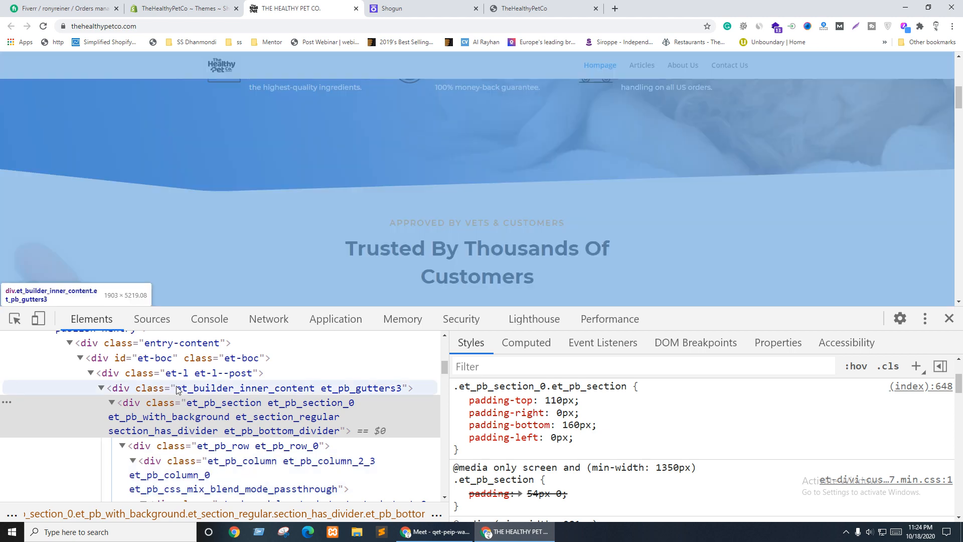
Step: Search the original hero's nested markup for the slanted edge, from the builder content wrapper through the h6 to the button link
click(176, 391)
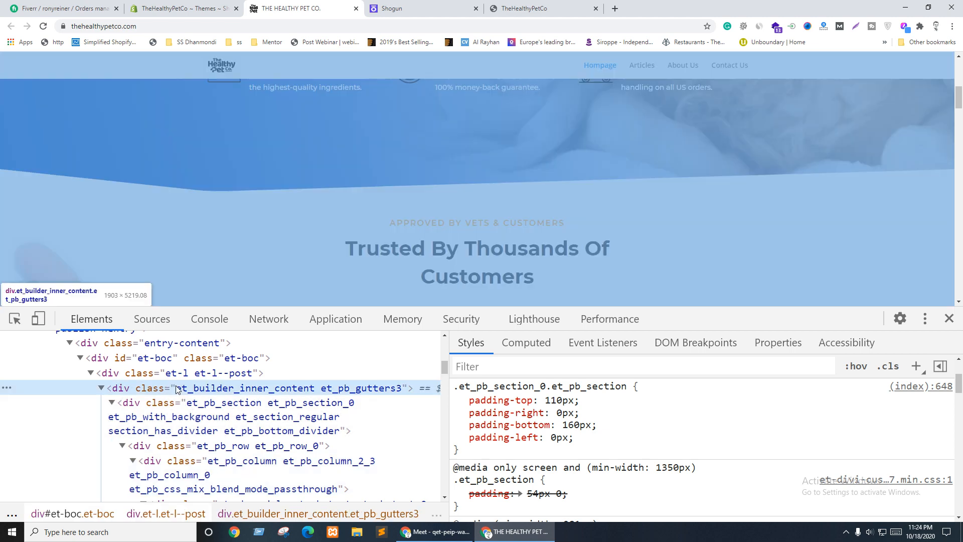
click(193, 445)
click(192, 462)
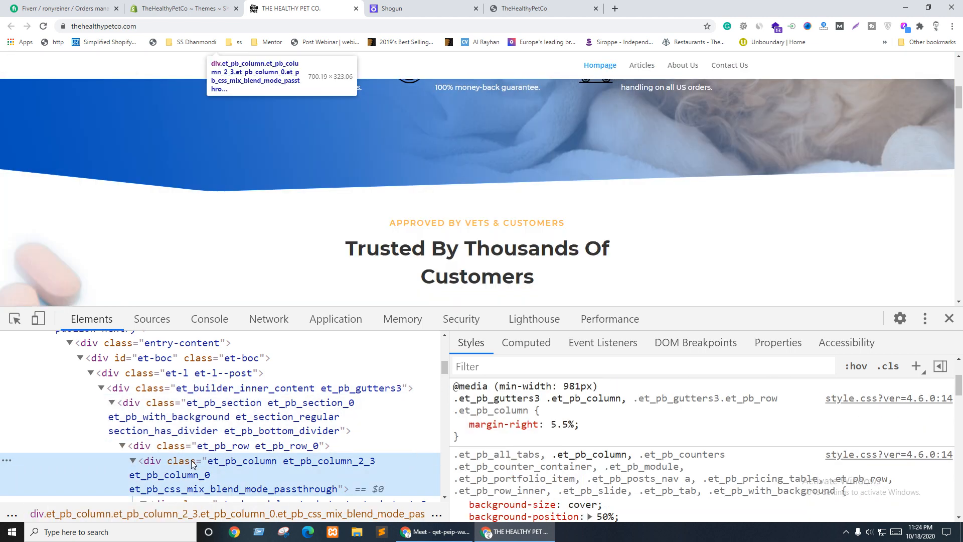
scroll(192, 462, down, 2)
click(257, 446)
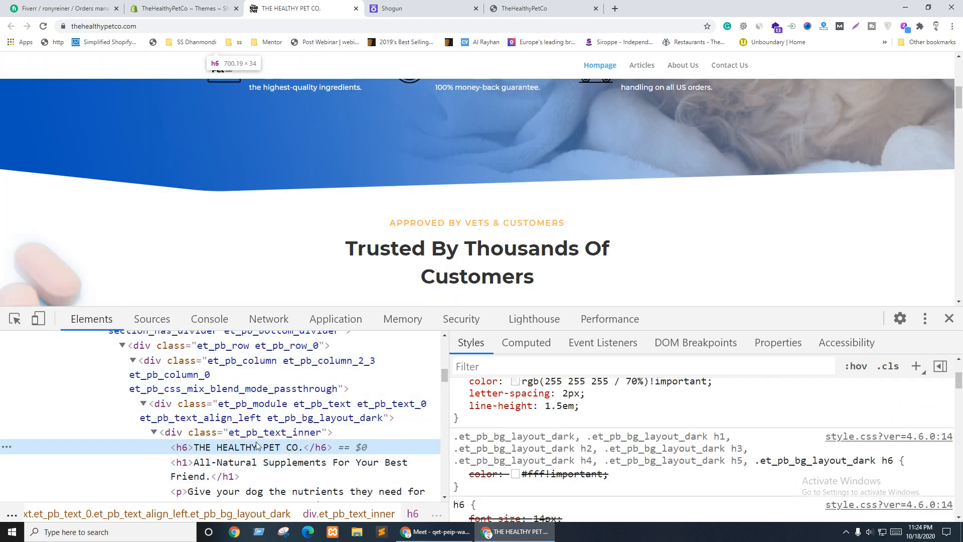
scroll(256, 446, down, 4)
click(204, 366)
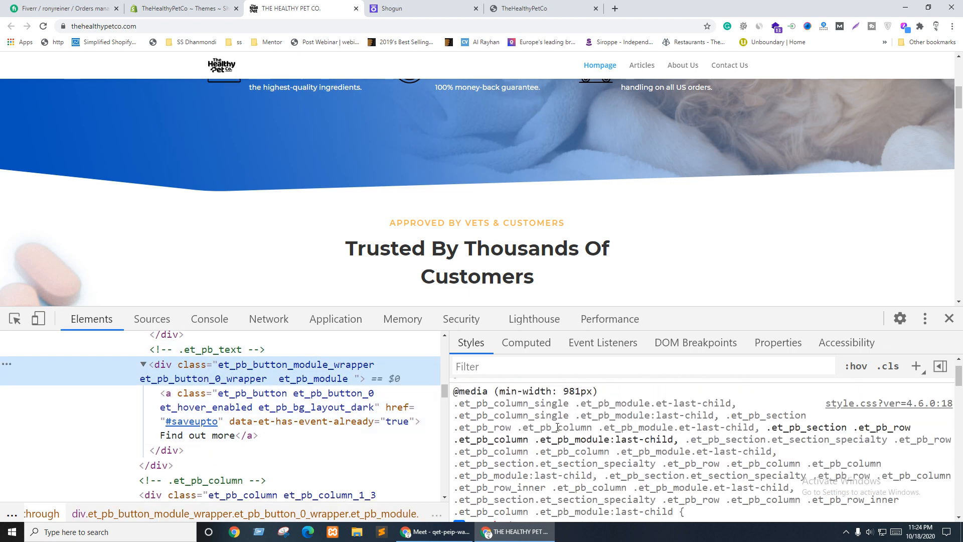
click(180, 407)
scroll(289, 430, down, 1)
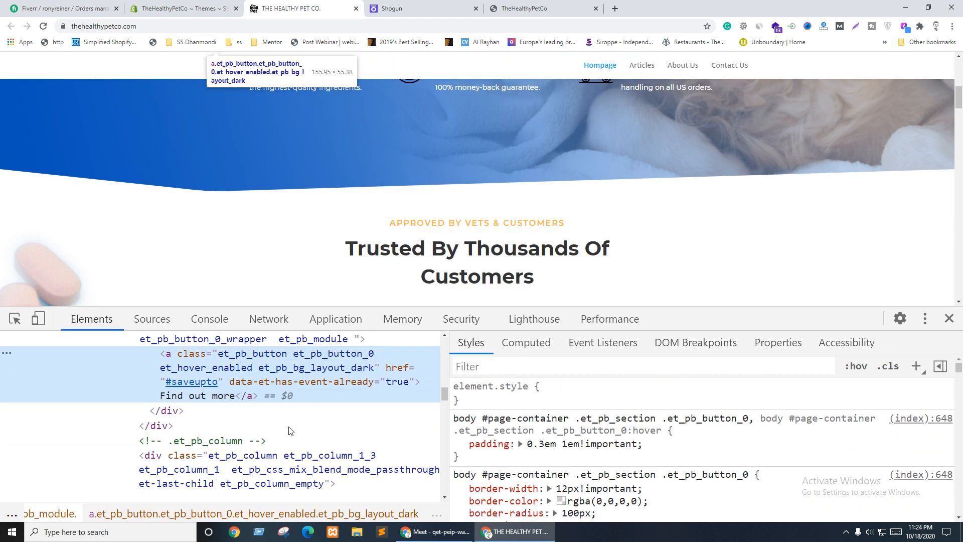
Step: Locate the et_pb_bottom_inside_divider element at the end of the original hero section and examine its background, size and transform rules
click(196, 450)
scroll(191, 432, down, 2)
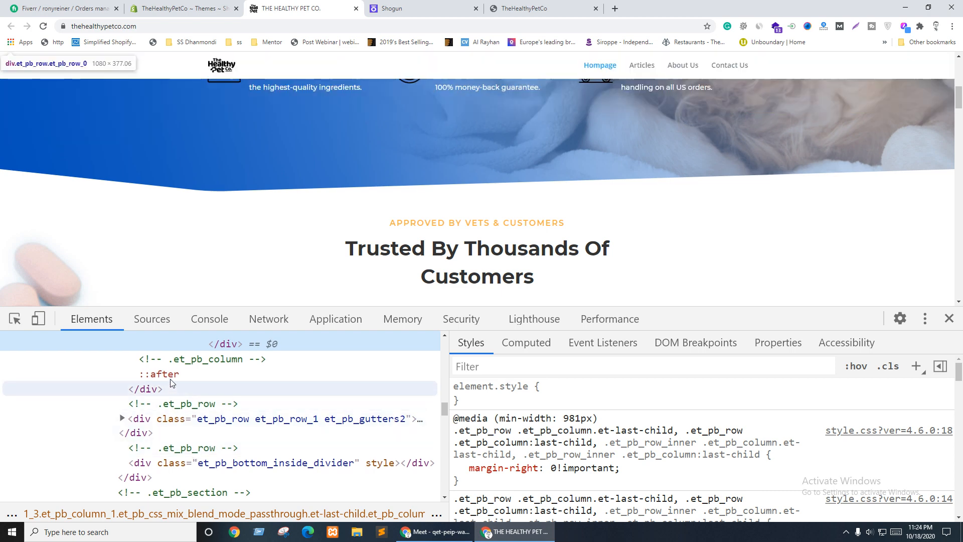
click(170, 375)
click(178, 412)
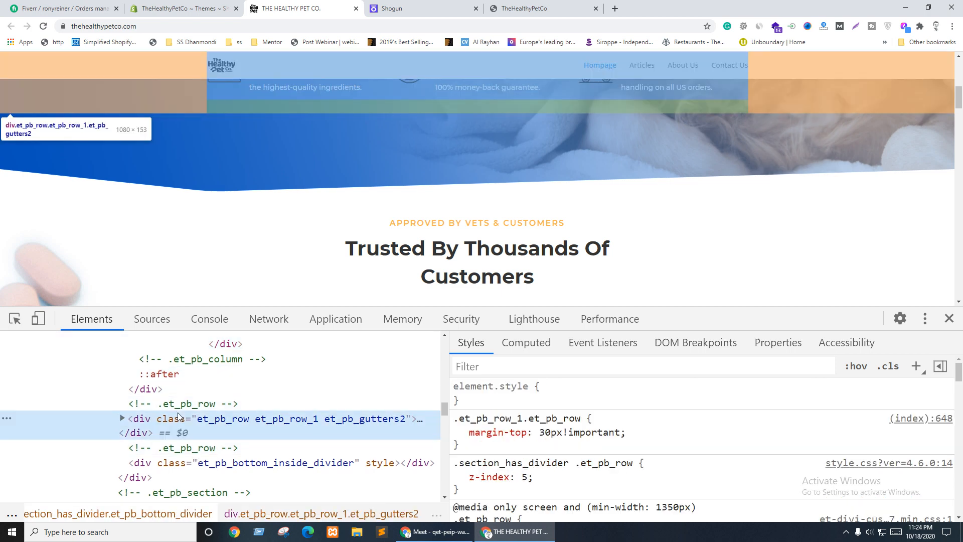
click(196, 467)
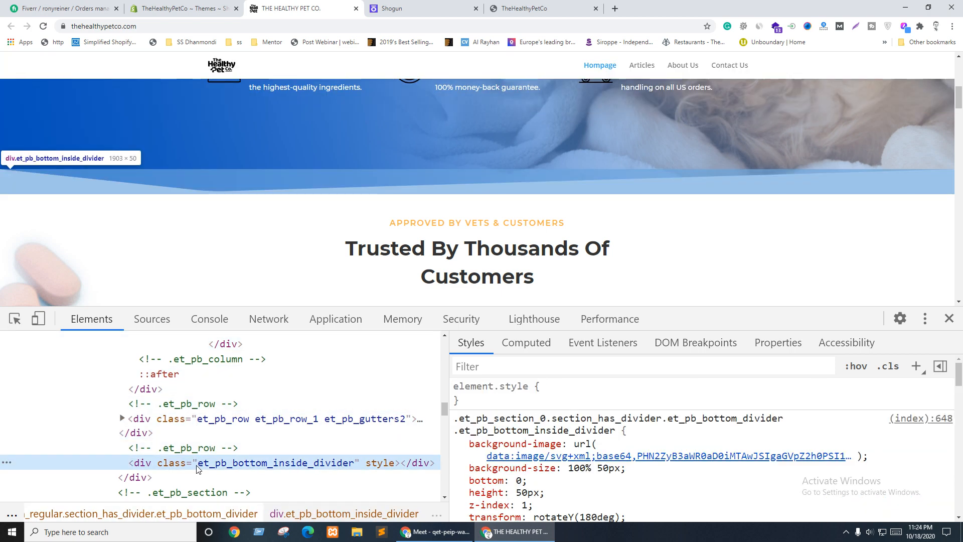
scroll(660, 469, down, 1)
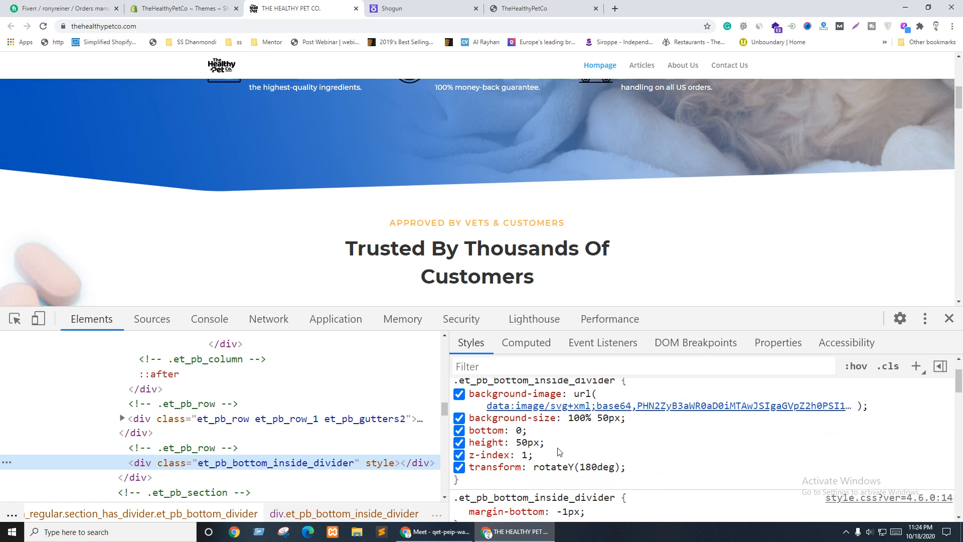
Step: Copy the background-size, bottom, height, z-index and transform declarations from the original divider's rule and return to the Shogun editor
drag(641, 467, 469, 416)
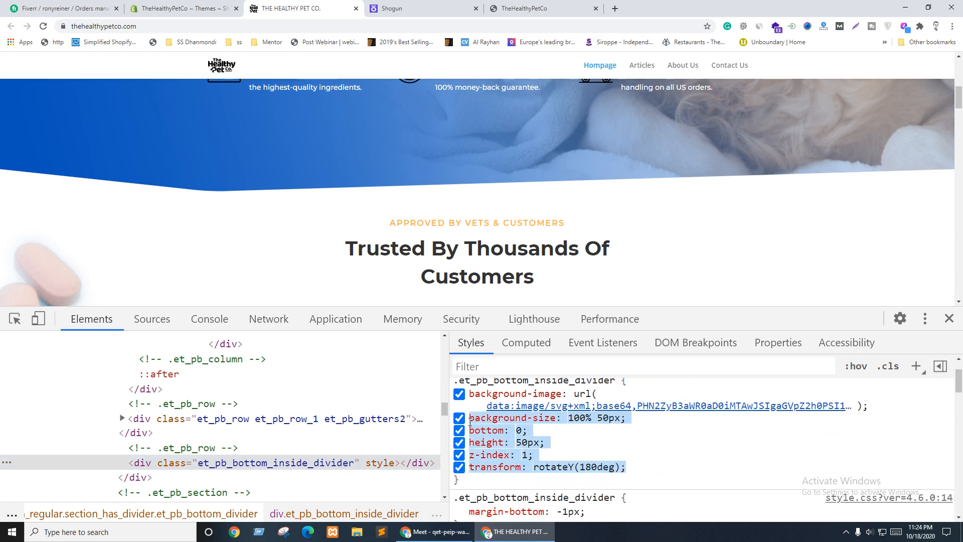
click(415, 7)
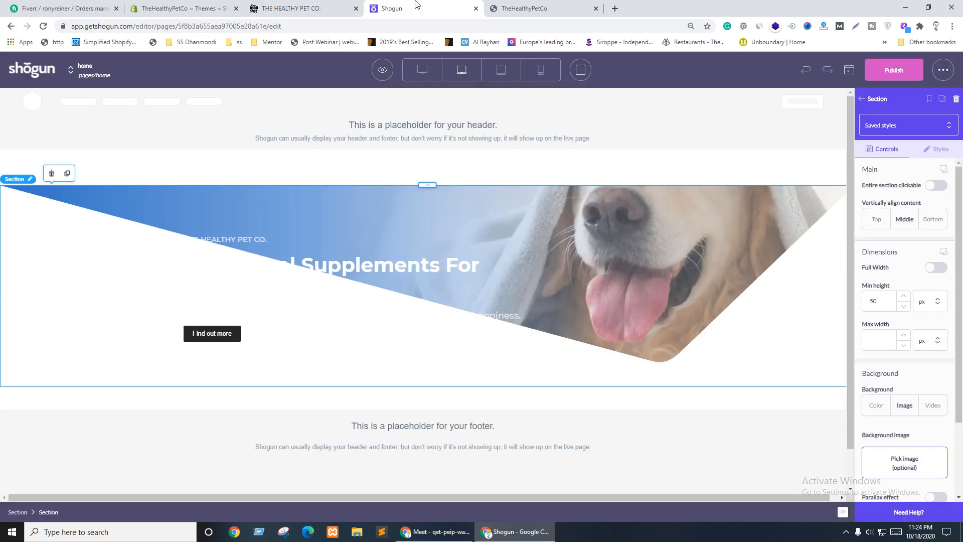
click(333, 6)
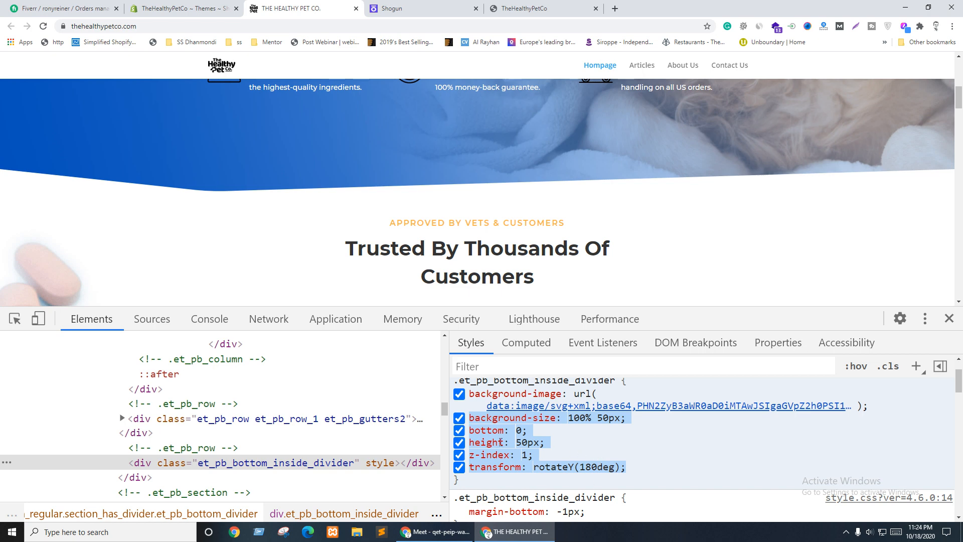
scroll(594, 460, down, 2)
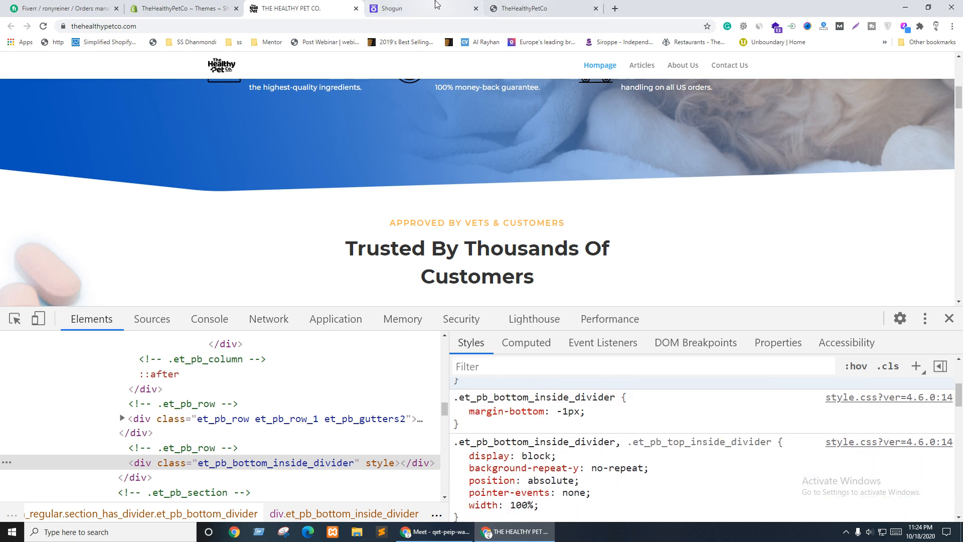
click(402, 8)
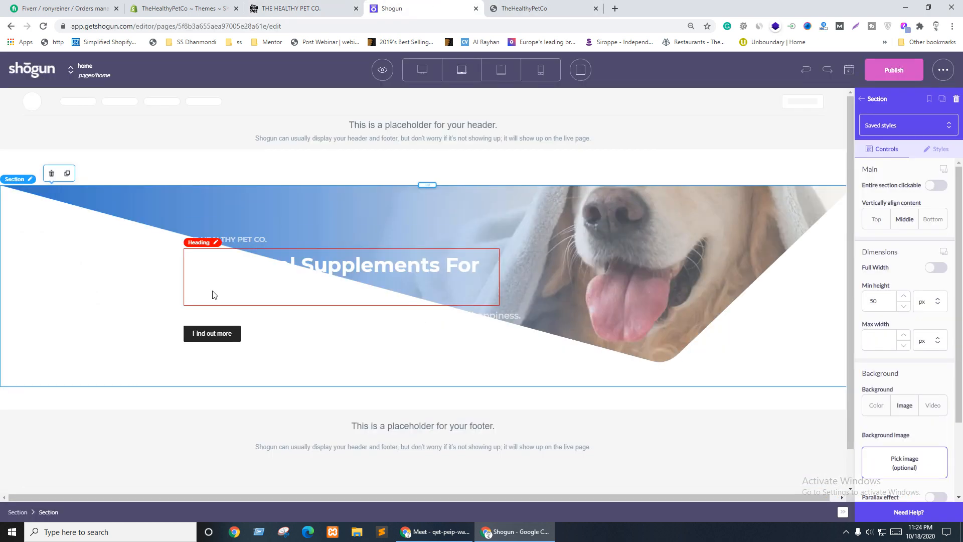
Step: Add background-size: 100% 50px, bottom: 0, height: 50px, z-index: 1 and transform: rotateY(180deg) to the HTML element's .shape rule and save
click(331, 181)
click(49, 308)
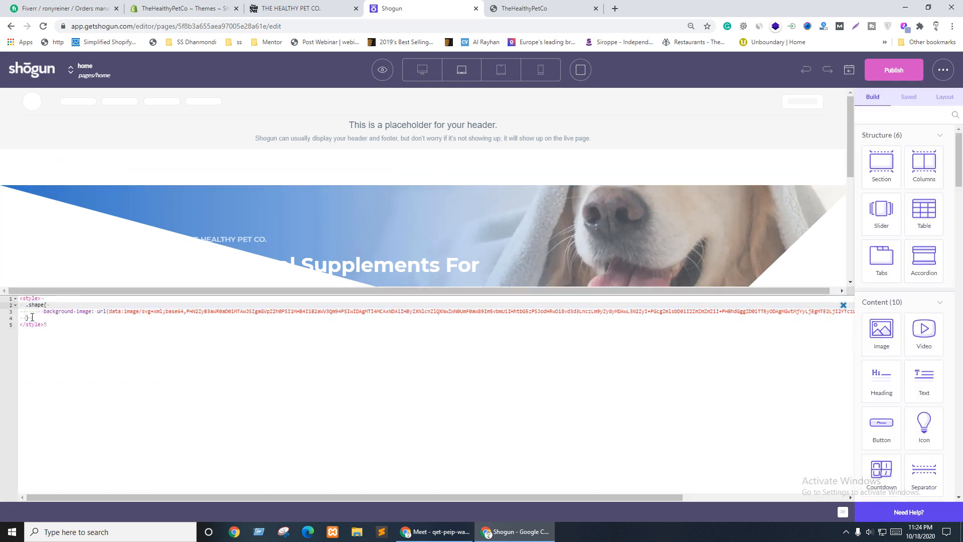
click(31, 317)
key(Left)
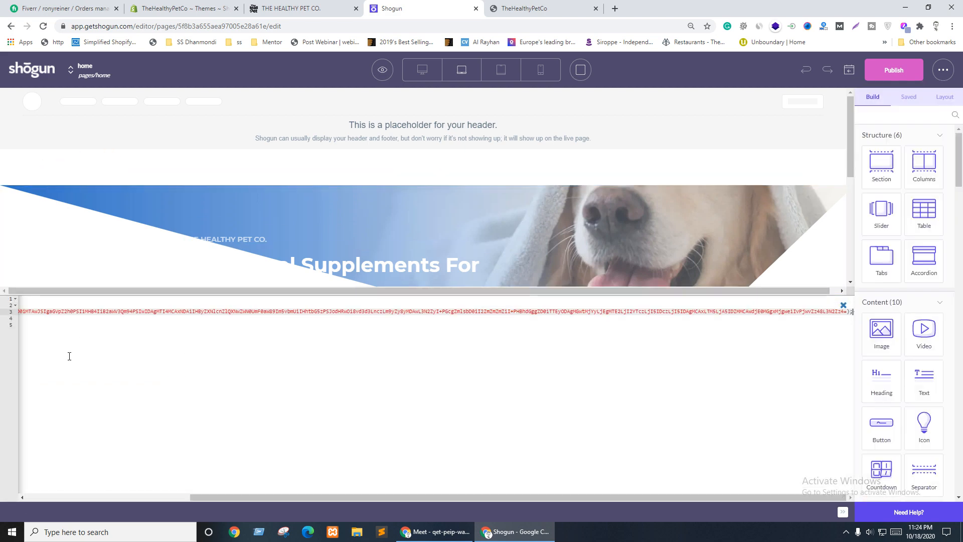
key(Return)
text(background-size: 100% 50px; om: 0; ht: 50px; dex: 1; sform: rotateY(180deg);)
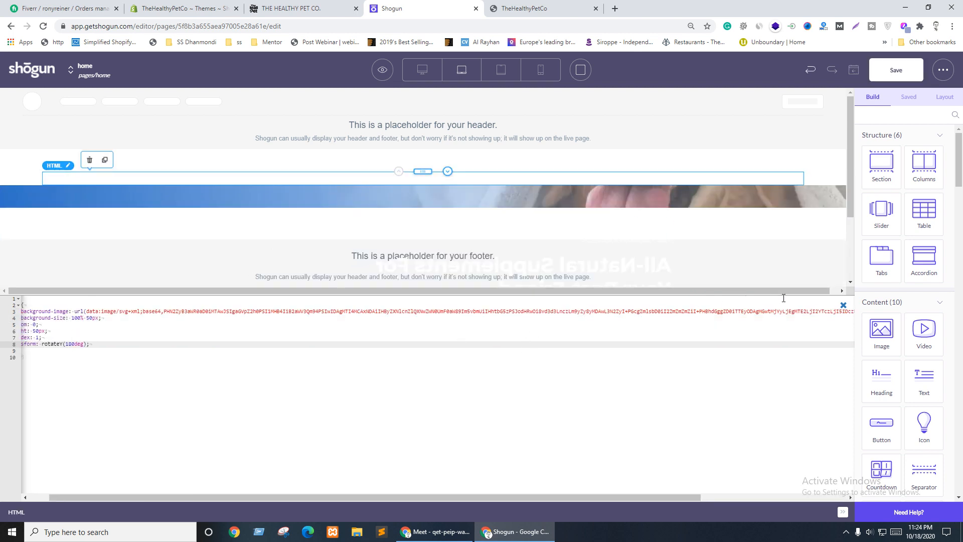
click(842, 306)
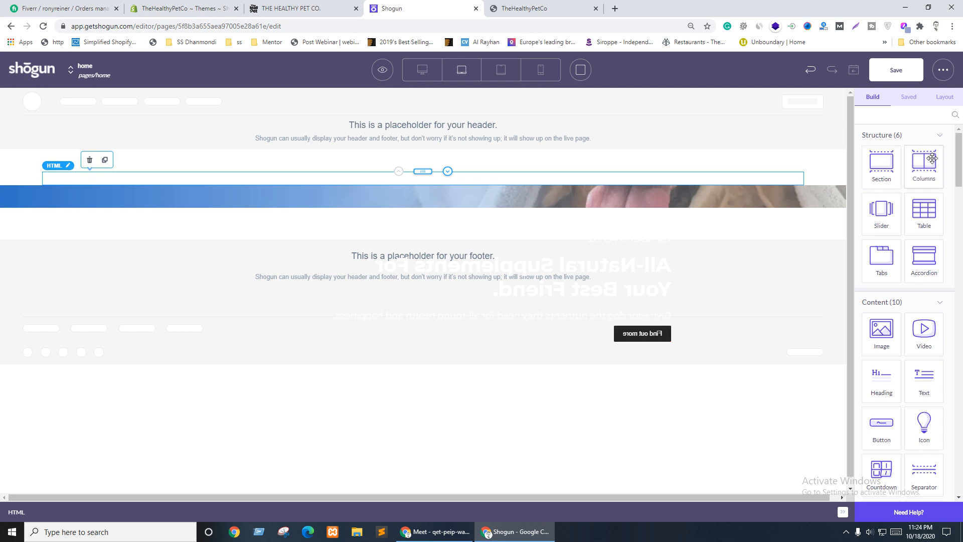
click(894, 76)
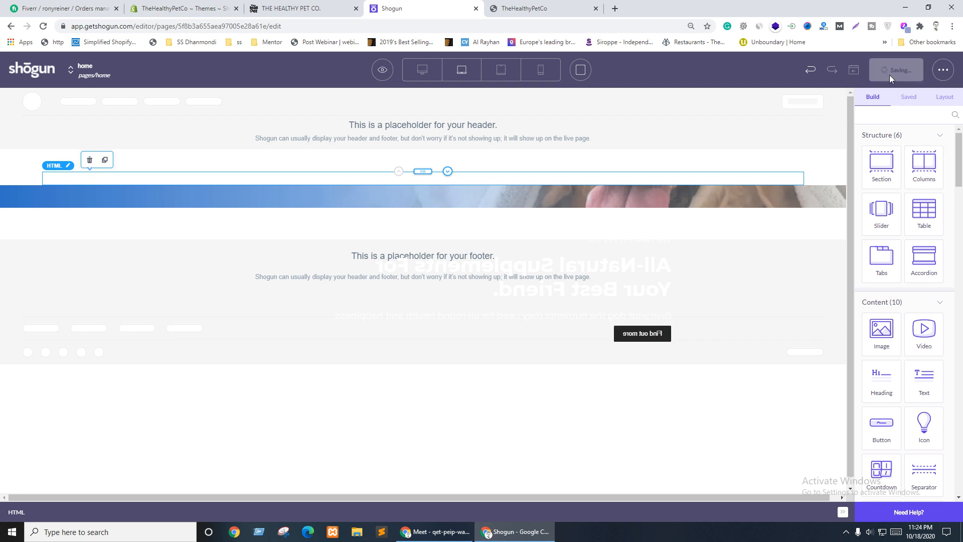
Step: Preview the saved page and compare the hero's shape there with the editor canvas
click(45, 199)
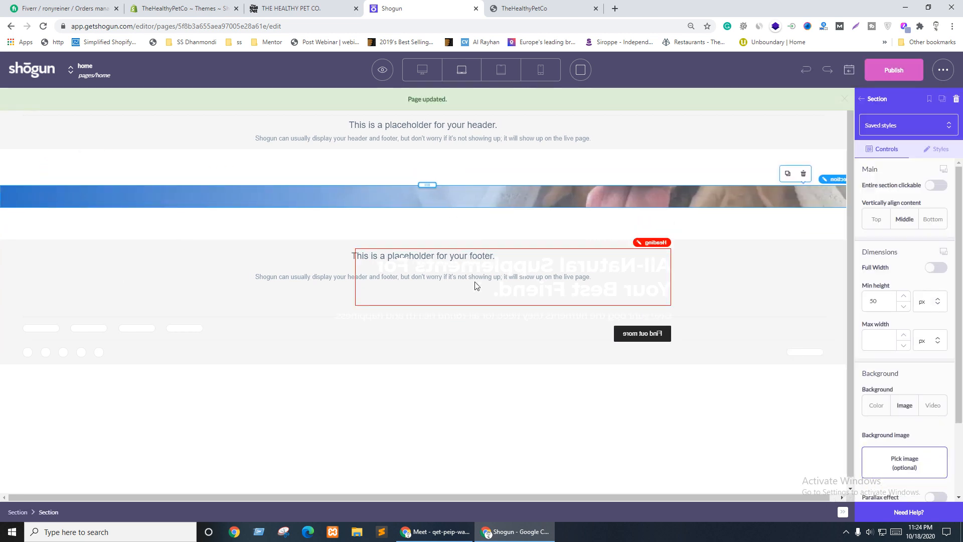
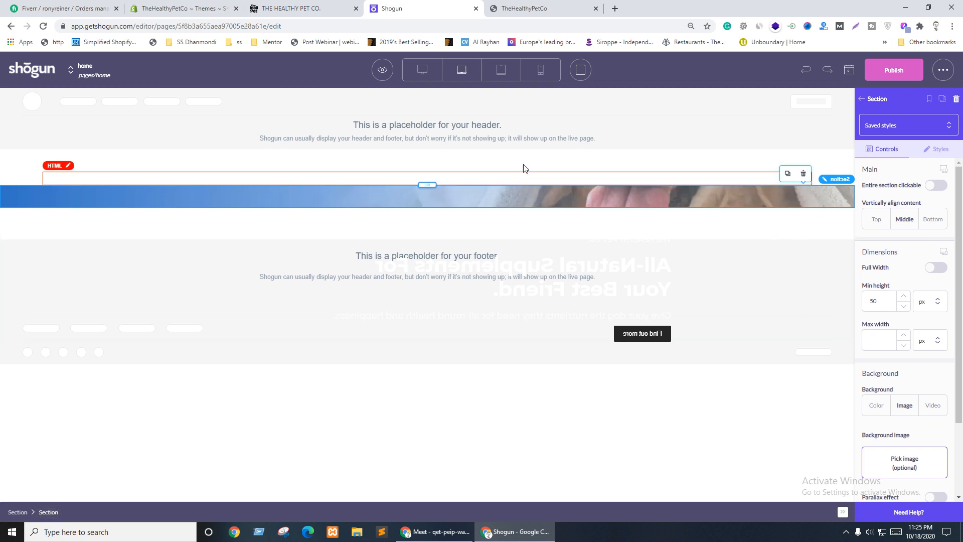
click(384, 70)
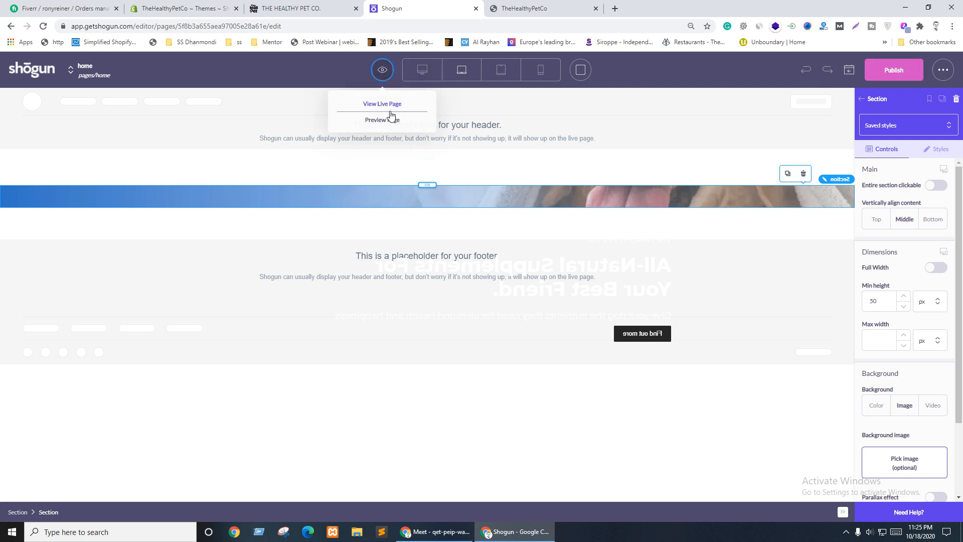
click(376, 120)
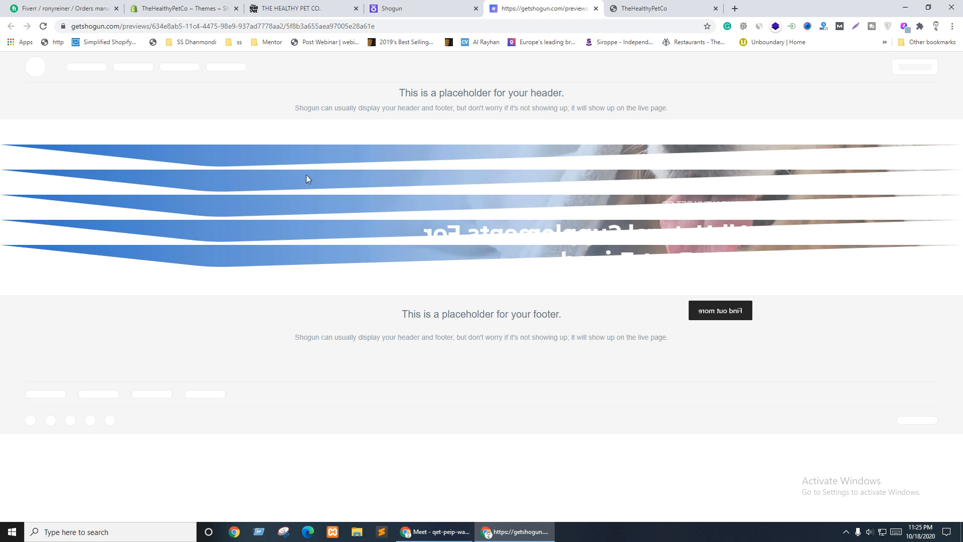
click(415, 9)
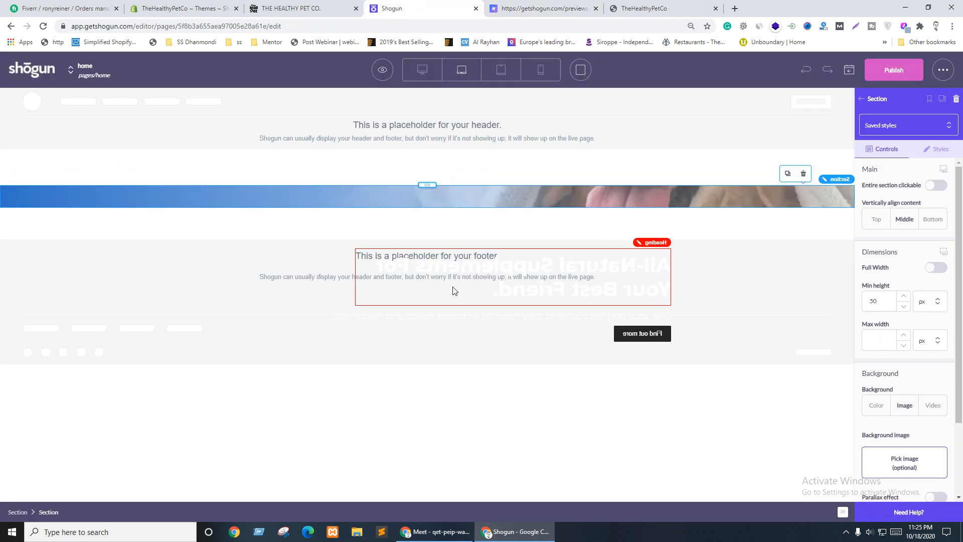
click(571, 4)
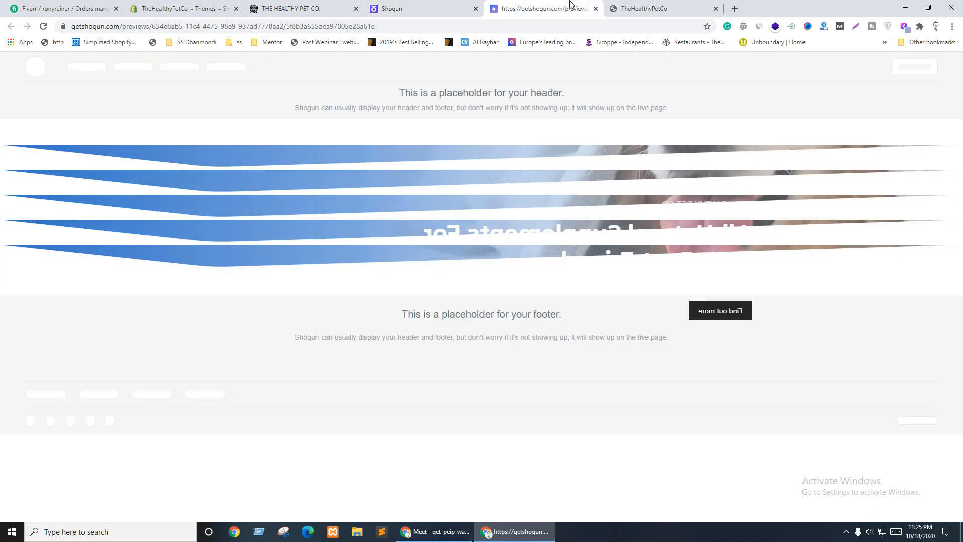
click(410, 4)
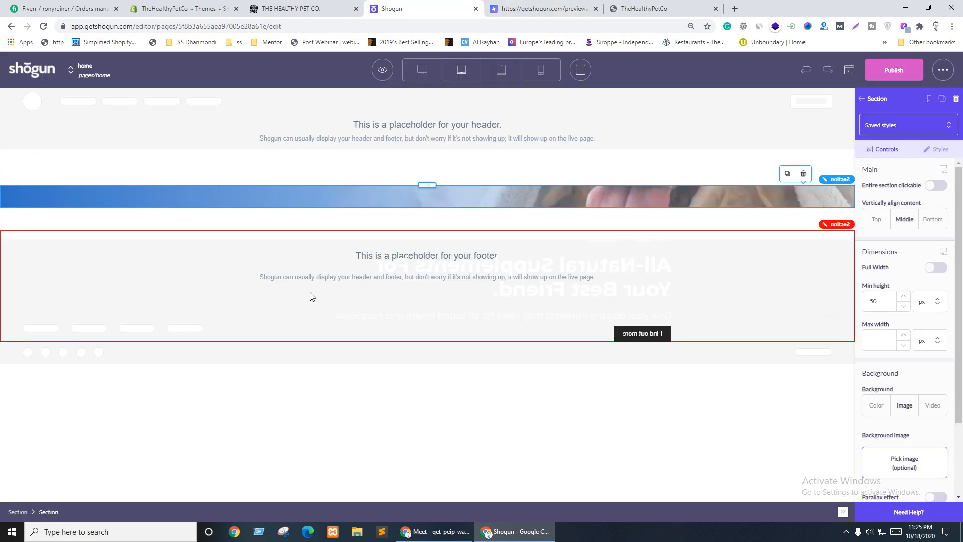
Step: Add background-repeat: no-repeat to the .shape rule in the HTML element and save the page
double_click(326, 180)
click(134, 371)
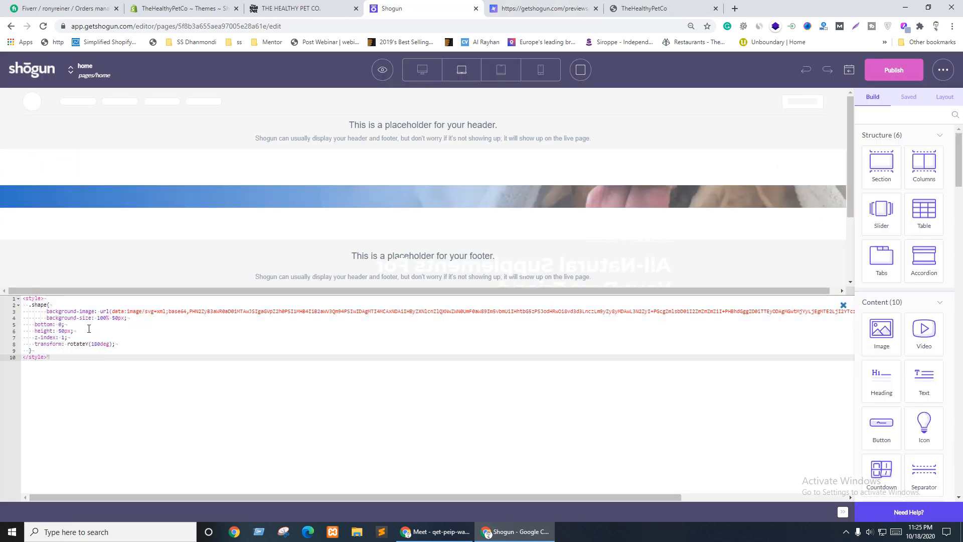
click(85, 337)
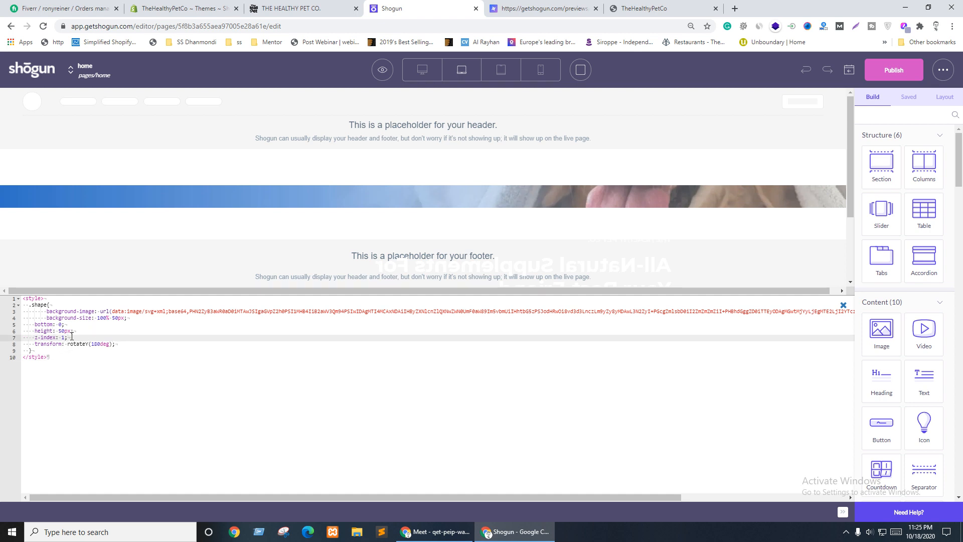
click(123, 345)
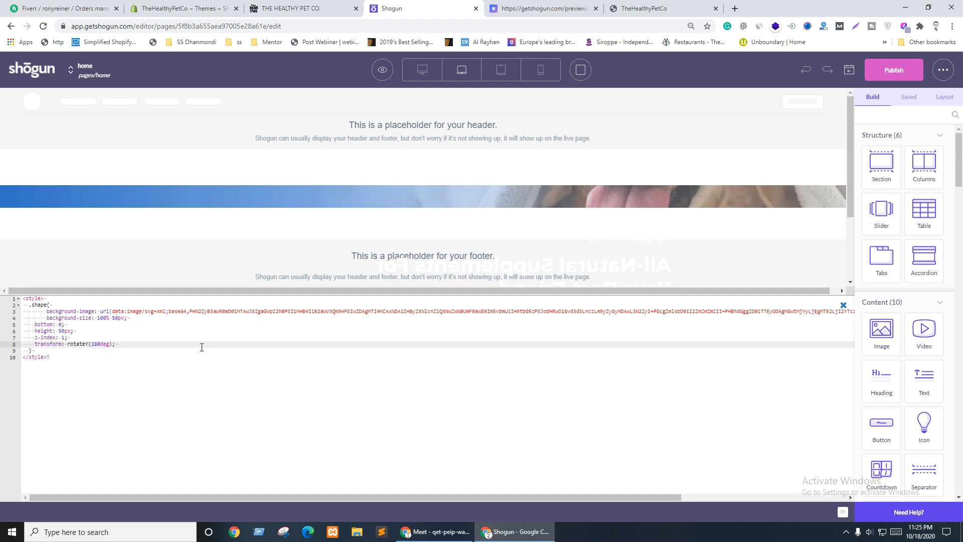
key(Return)
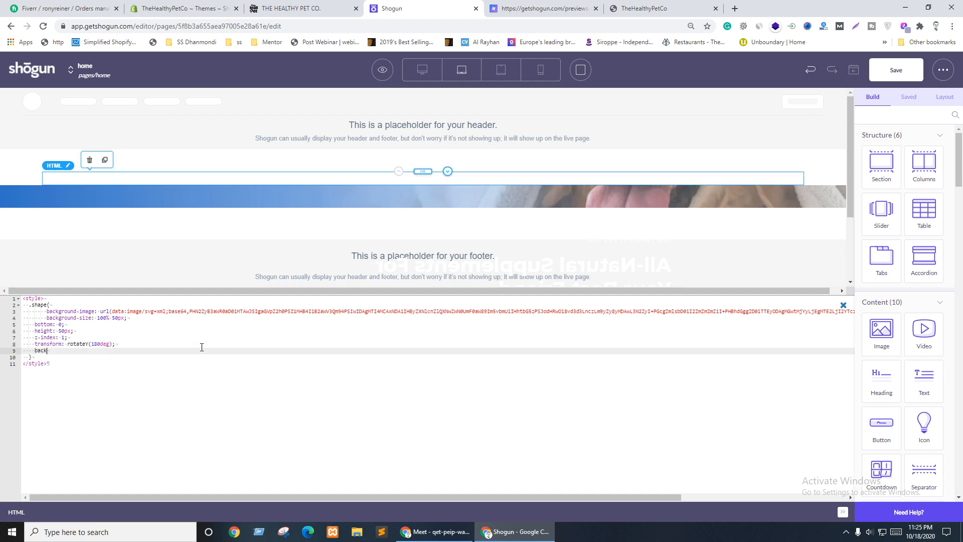
text(background-repeat:no-repeat;)
click(895, 70)
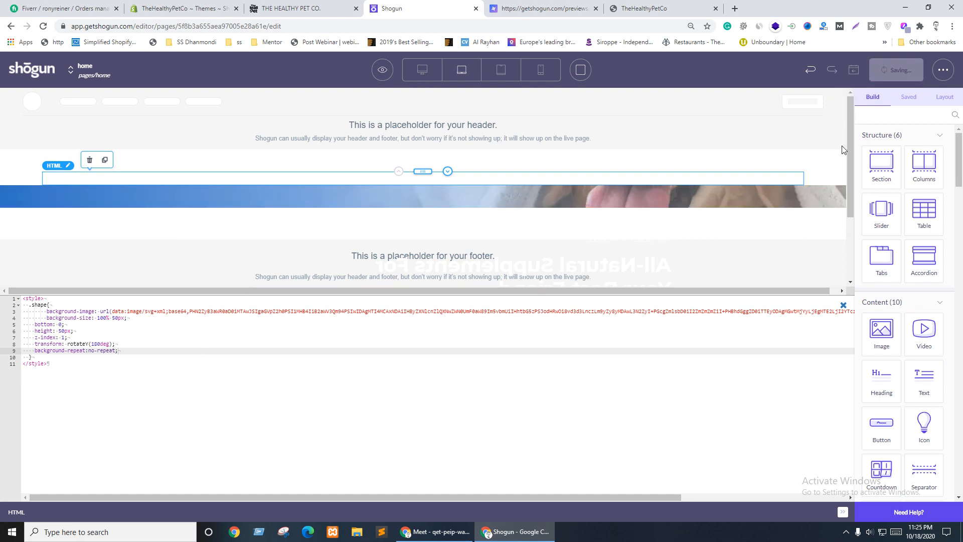
click(844, 305)
Step: Preview the updated page and inspect the hero's outer section box and content wrapper, including the background rules
click(382, 70)
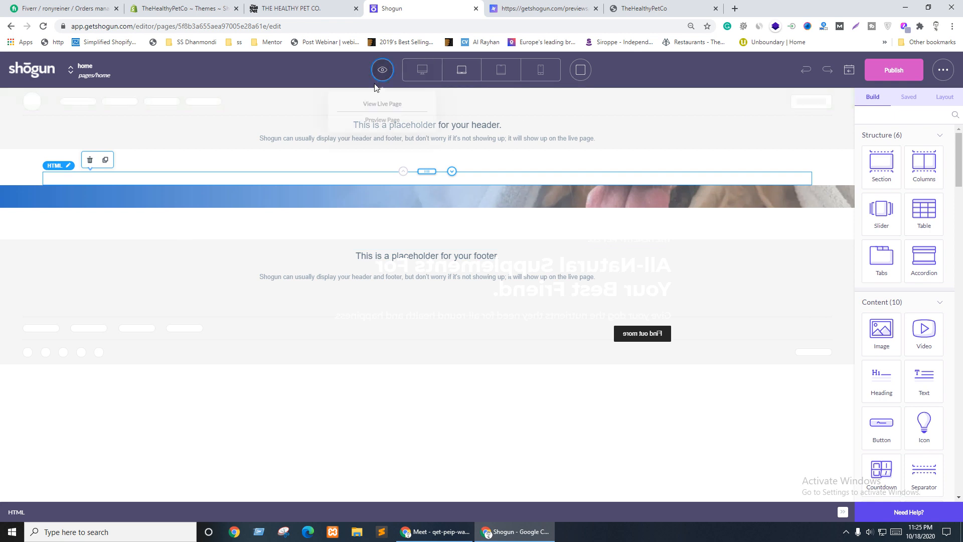
click(382, 125)
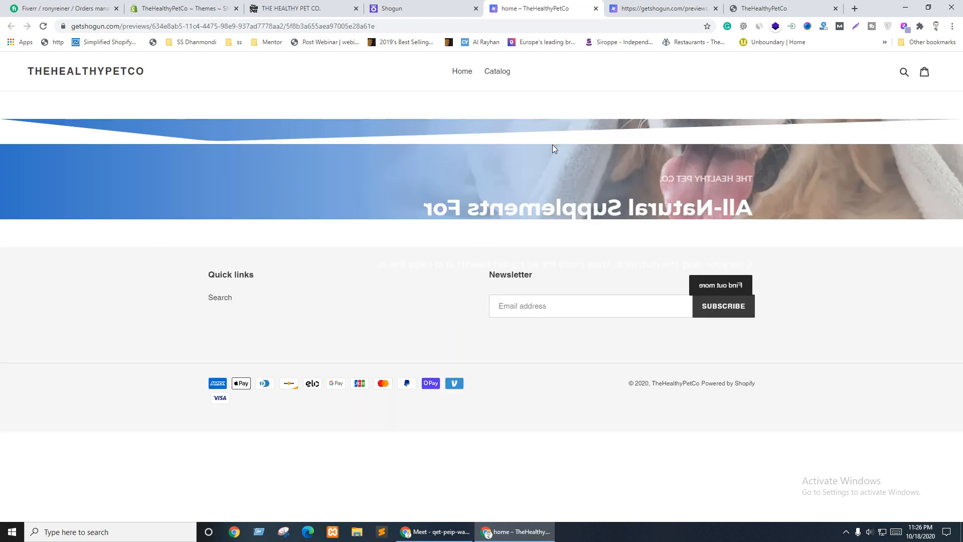
right_click(125, 139)
click(149, 312)
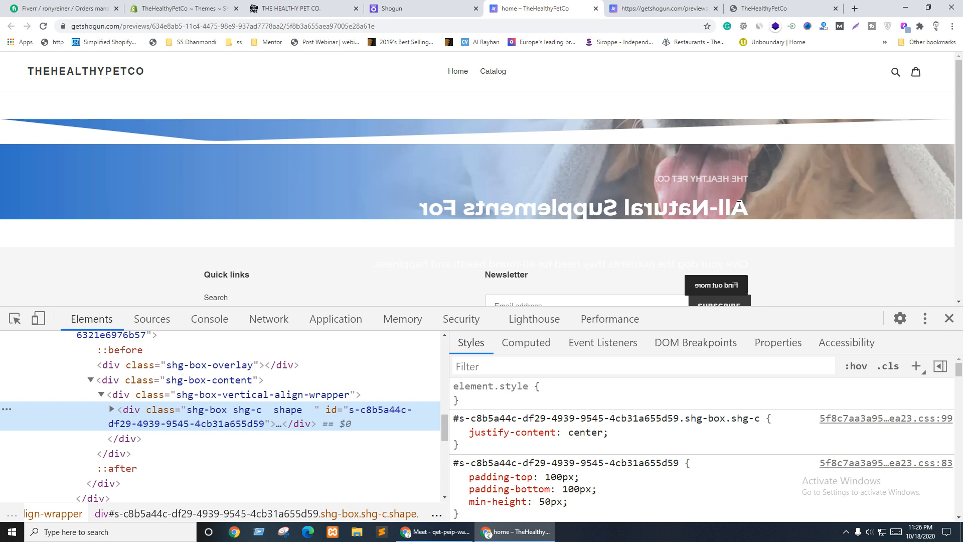
click(191, 380)
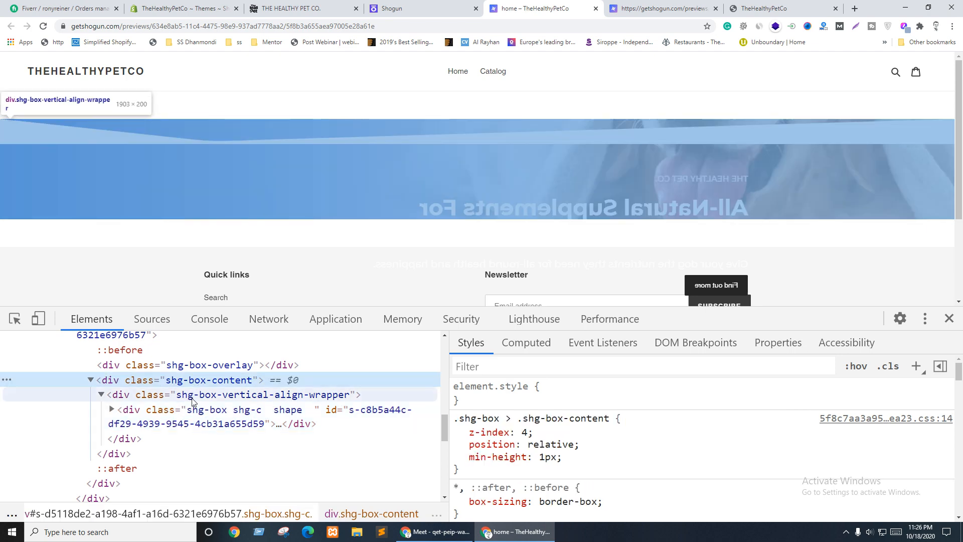
scroll(188, 406, up, 2)
click(182, 420)
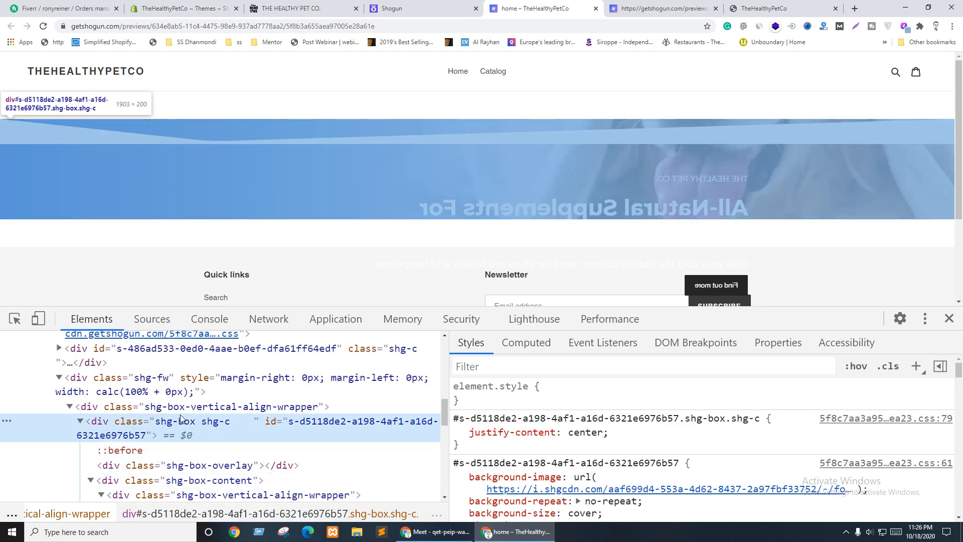
scroll(577, 482, down, 2)
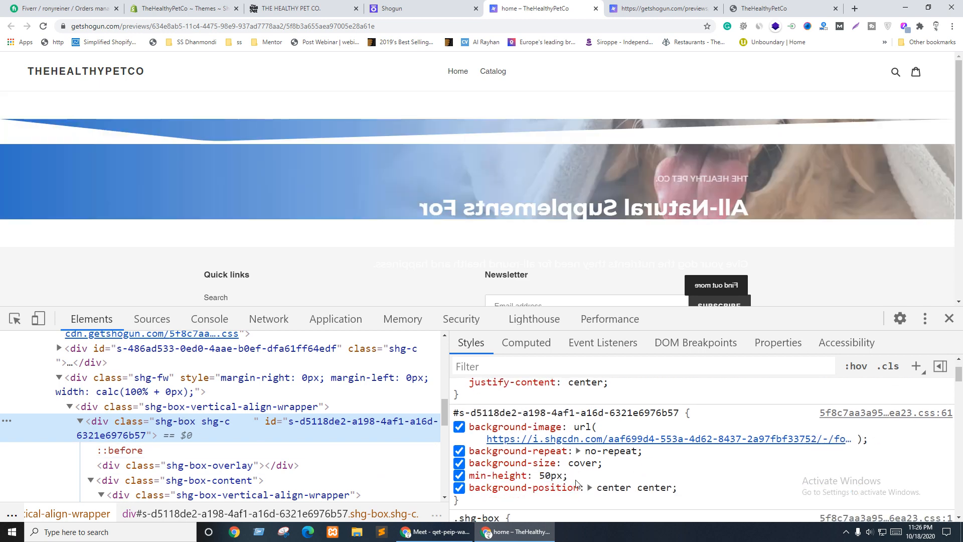
scroll(577, 484, up, 2)
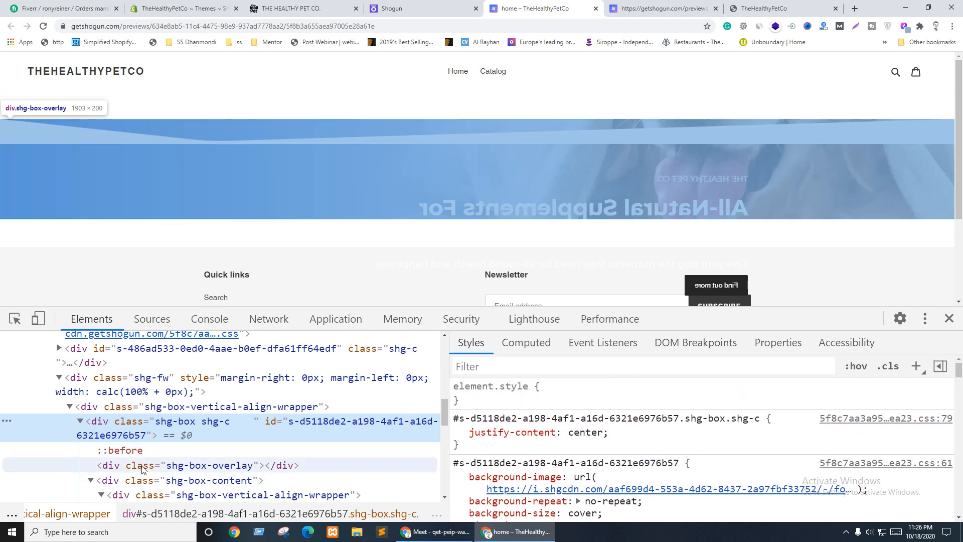
Step: Examine the nested shape box's .shape rule, switching its rotateY(180deg) transform off and back on, and return to the Shogun editor
click(169, 483)
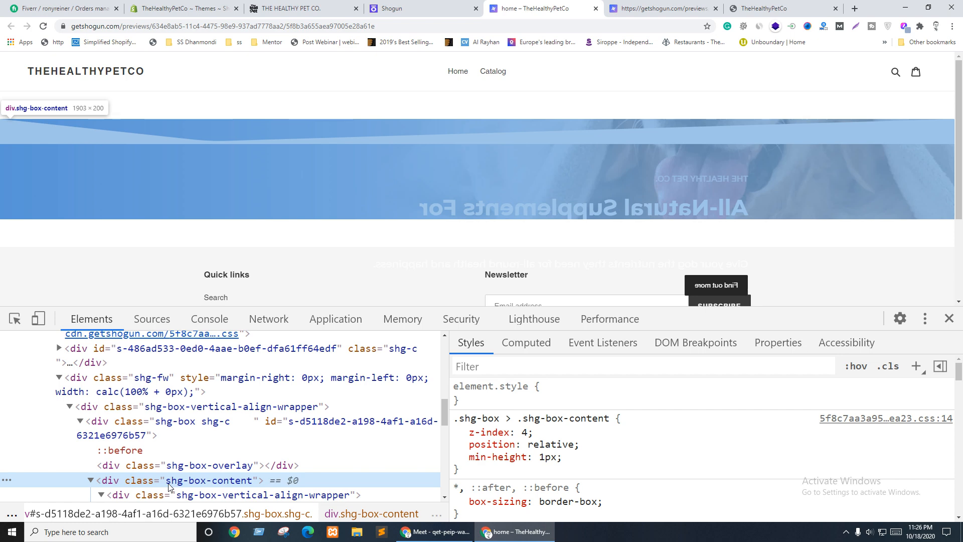
click(198, 465)
scroll(185, 422, down, 2)
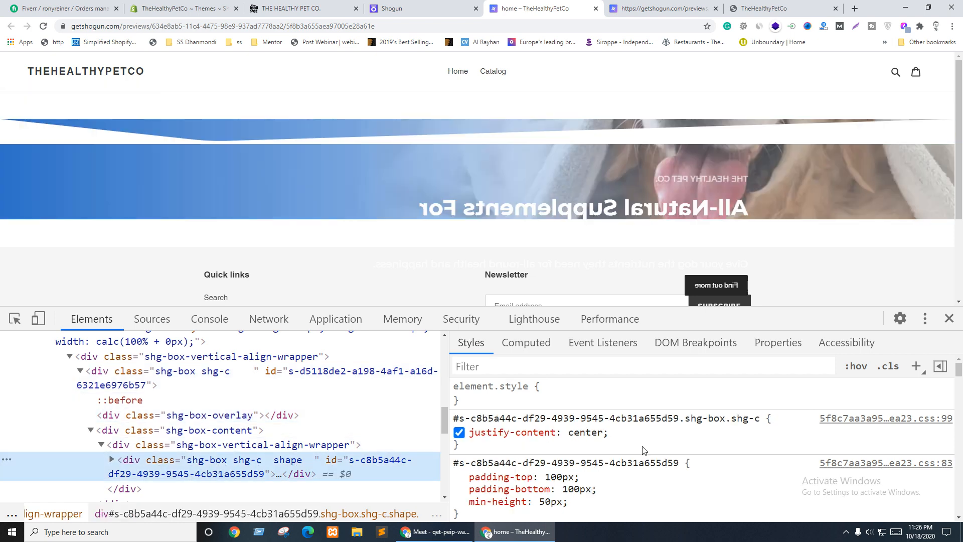
scroll(512, 479, down, 5)
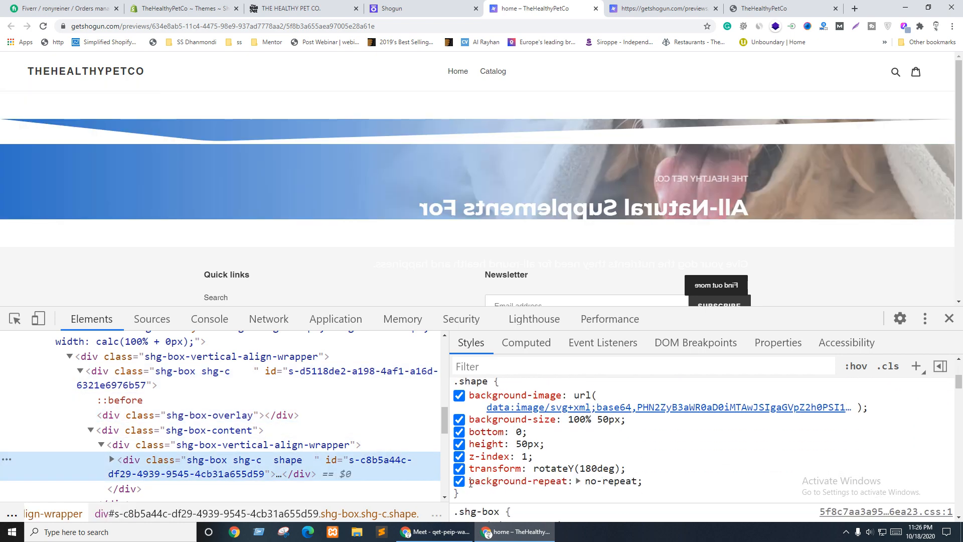
click(460, 470)
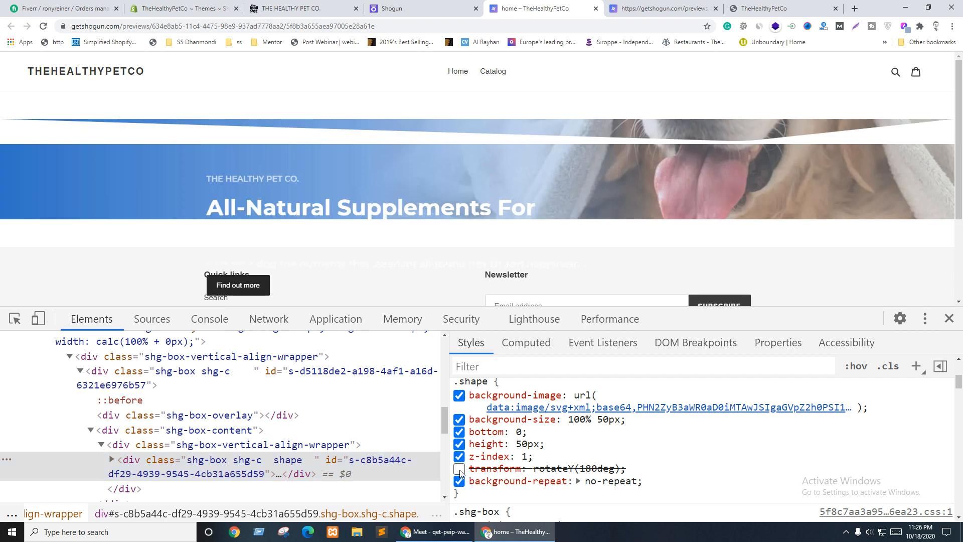
click(459, 470)
click(460, 469)
click(459, 470)
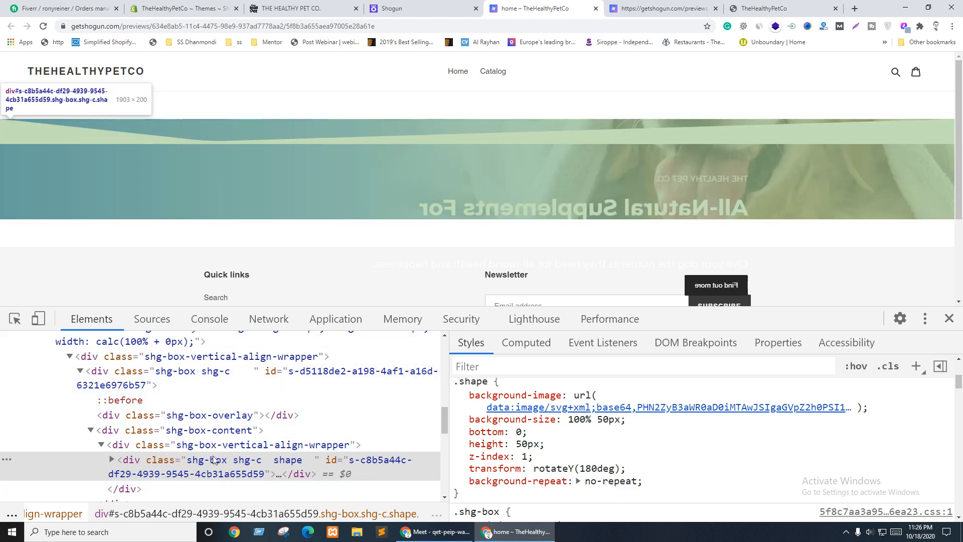
click(950, 318)
click(400, 7)
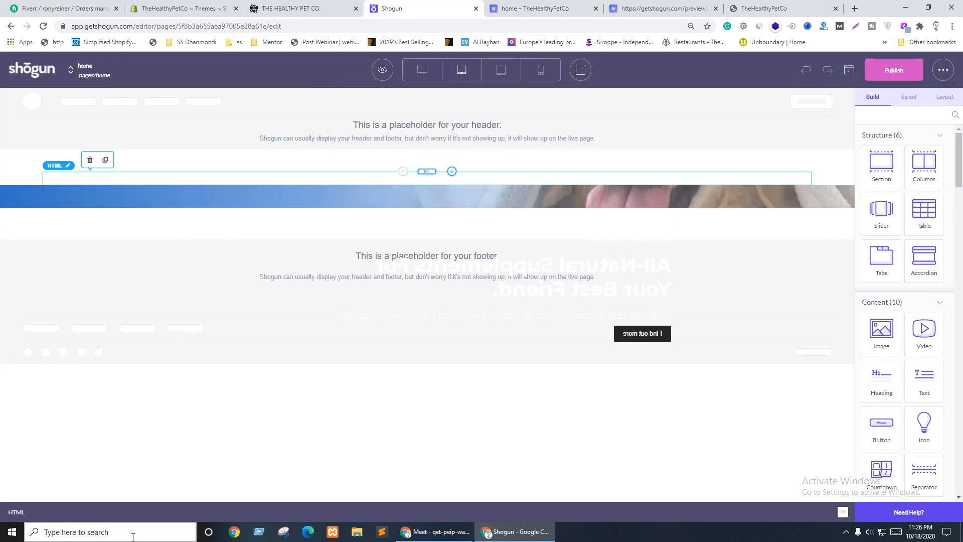
Step: Remove the shape CSS class from the inner section that holds the hero's heading, text and button
click(189, 204)
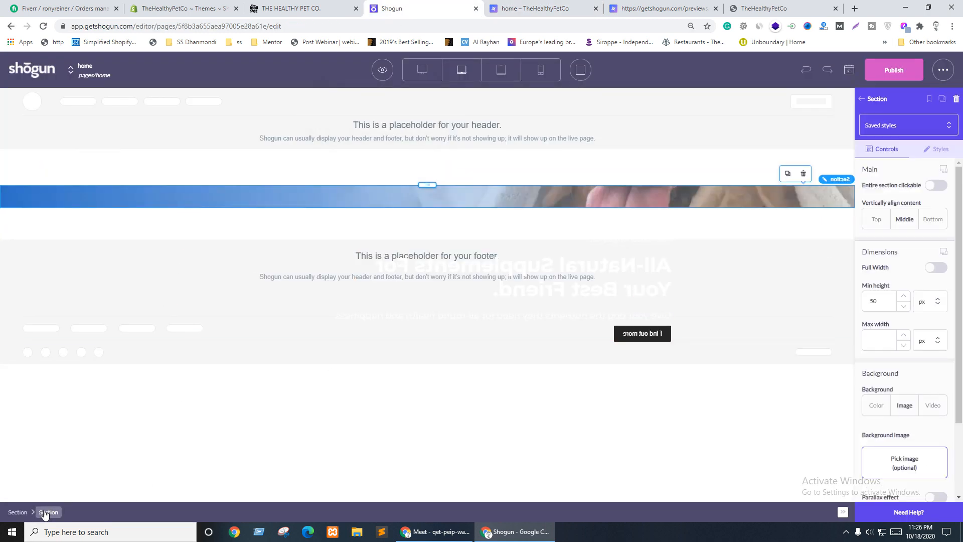
click(936, 149)
scroll(923, 416, down, 5)
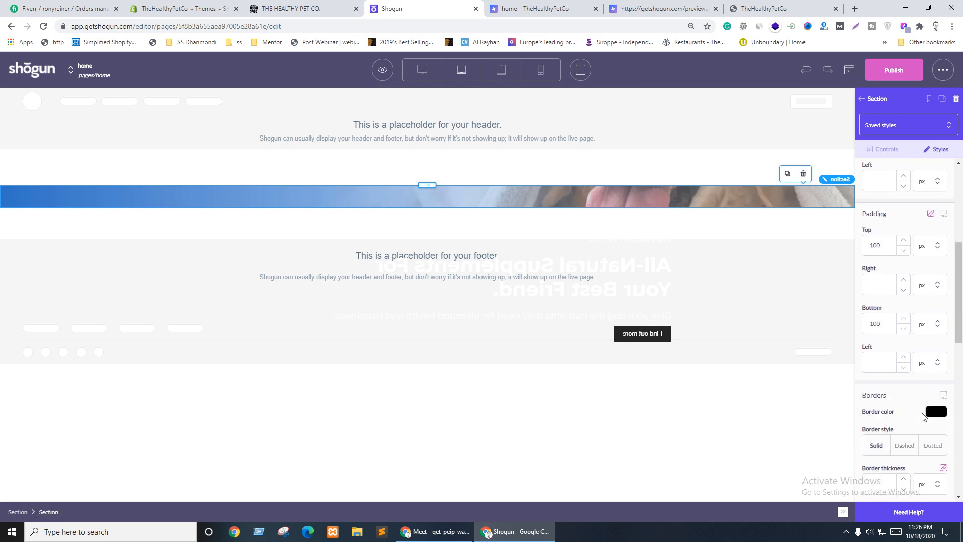
scroll(925, 419, down, 8)
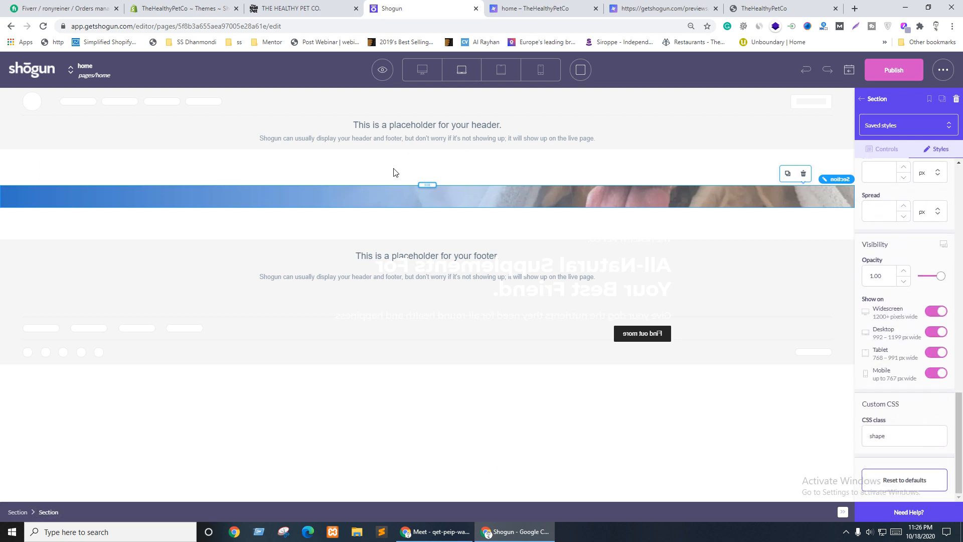
drag(895, 437, 865, 441)
key(BackSpace)
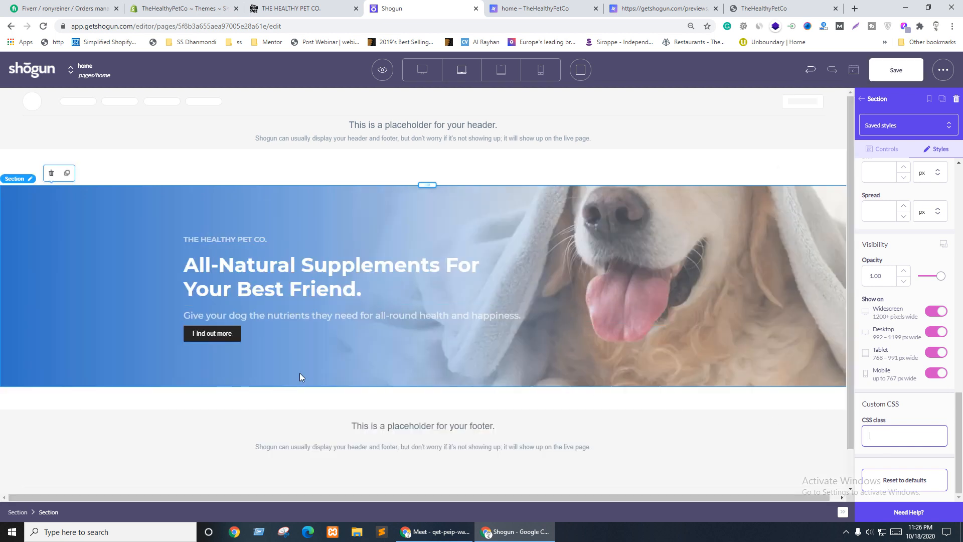
Step: Add a new section inside the hero below its content and give it the CSS class shape
click(870, 100)
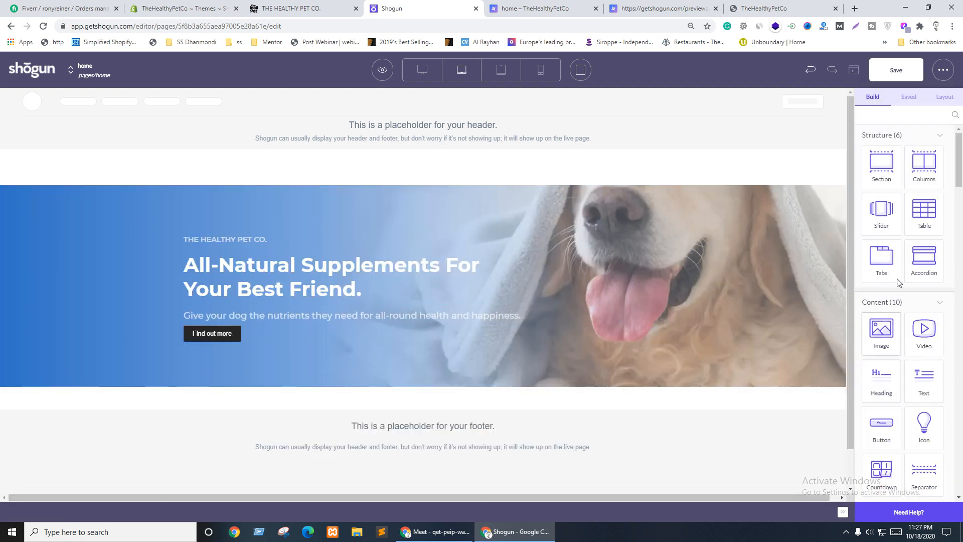
drag(886, 160, 180, 374)
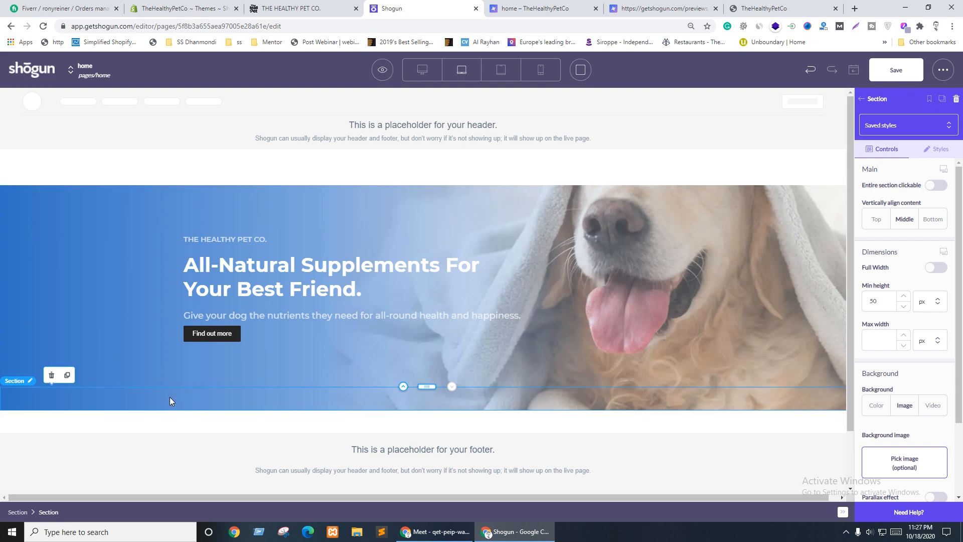
click(936, 149)
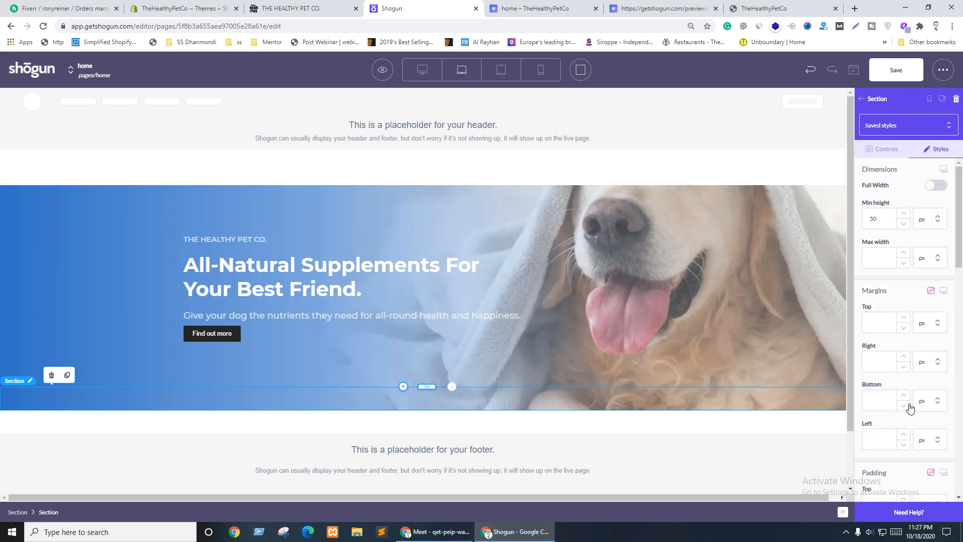
scroll(897, 402, down, 6)
scroll(882, 431, down, 4)
click(885, 434)
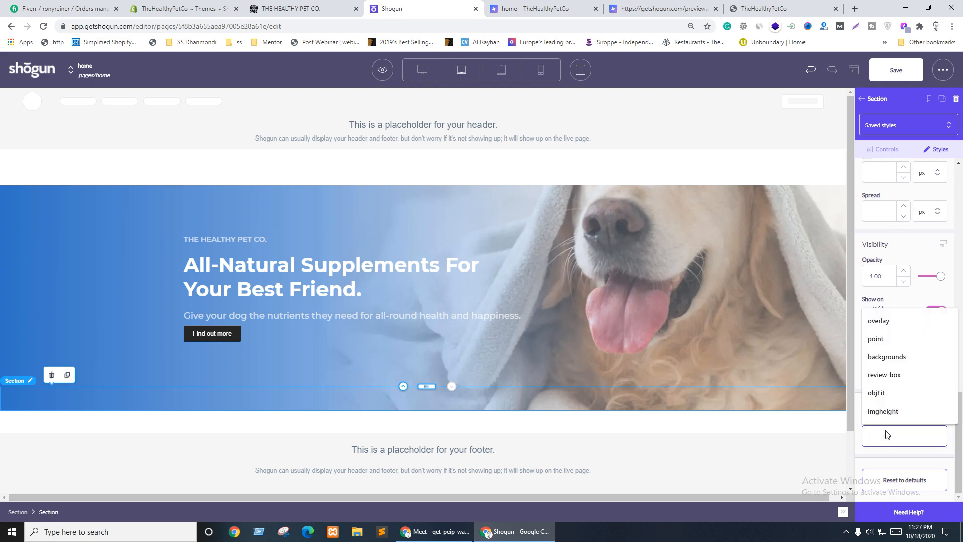
text(shape)
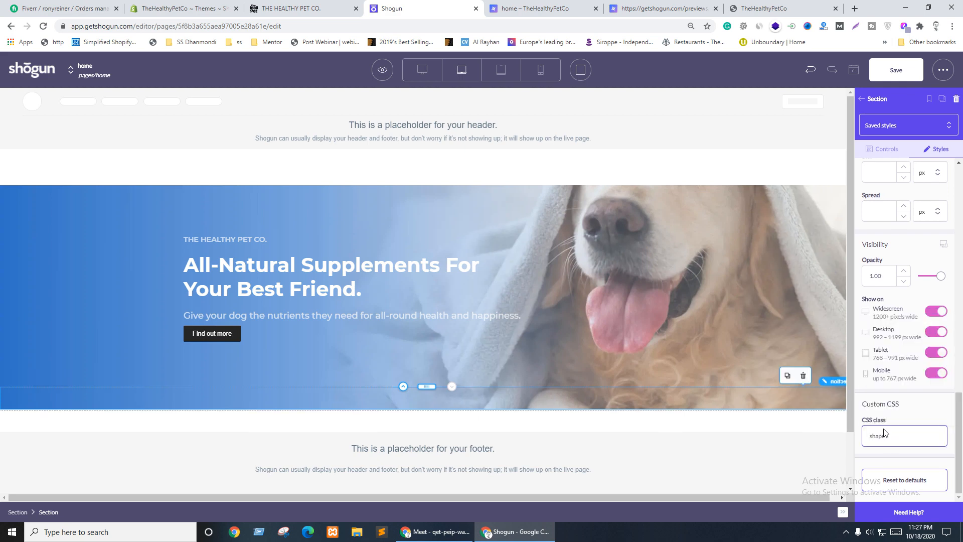
click(921, 415)
Step: Give the outer hero section the CSS class pos-rel and copy the class name
click(18, 512)
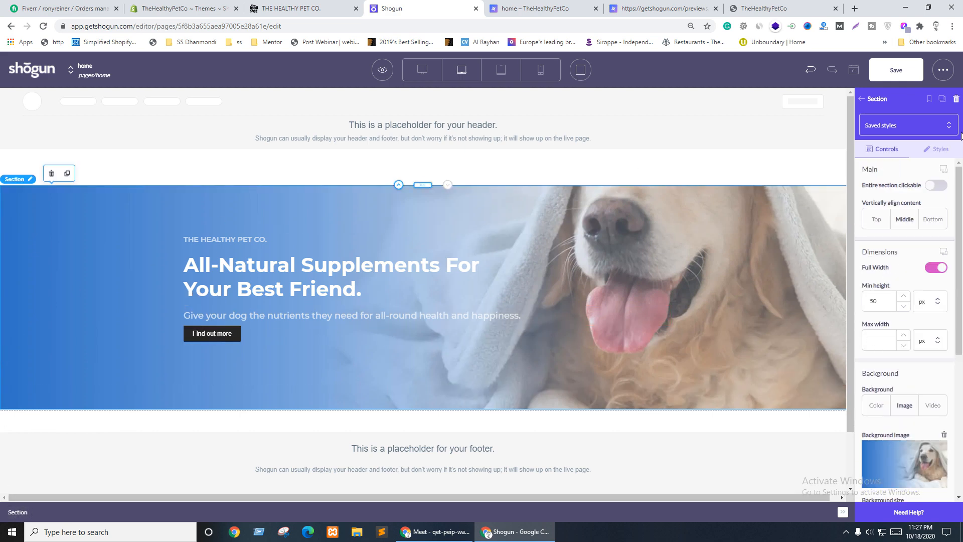
click(938, 148)
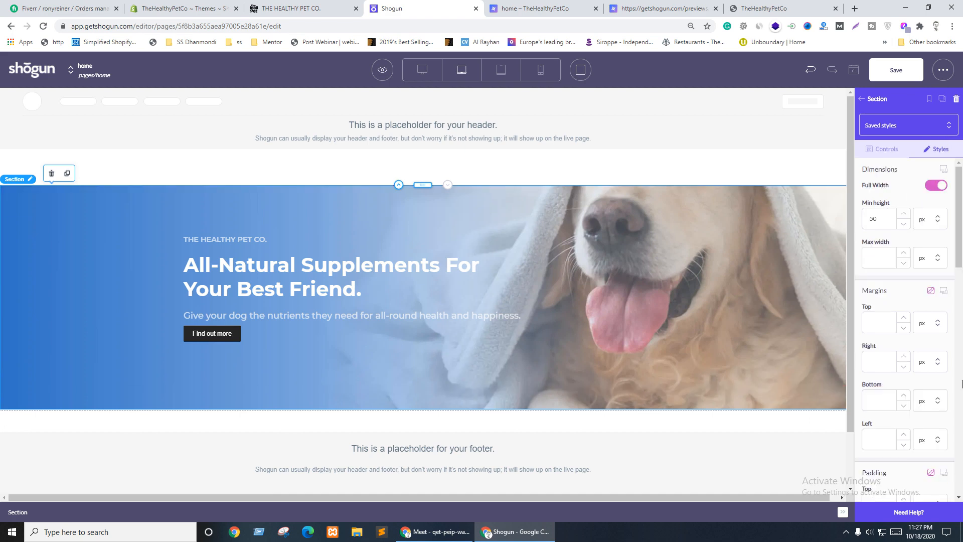
scroll(920, 412, down, 6)
scroll(898, 417, down, 4)
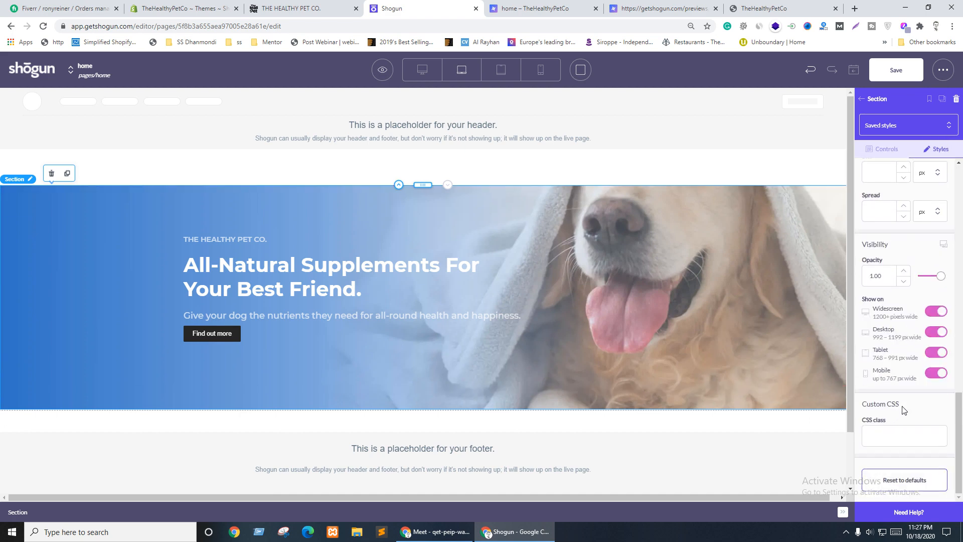
click(880, 440)
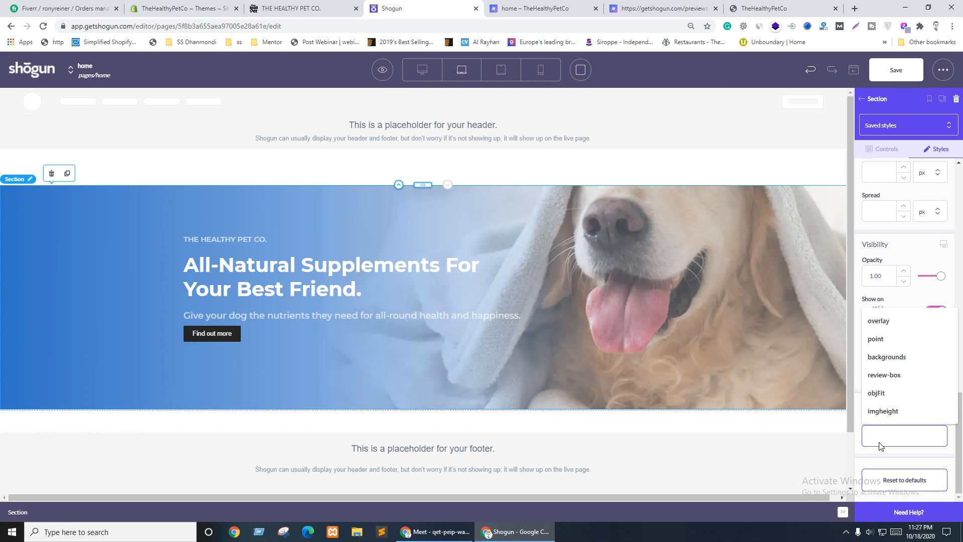
text(po)
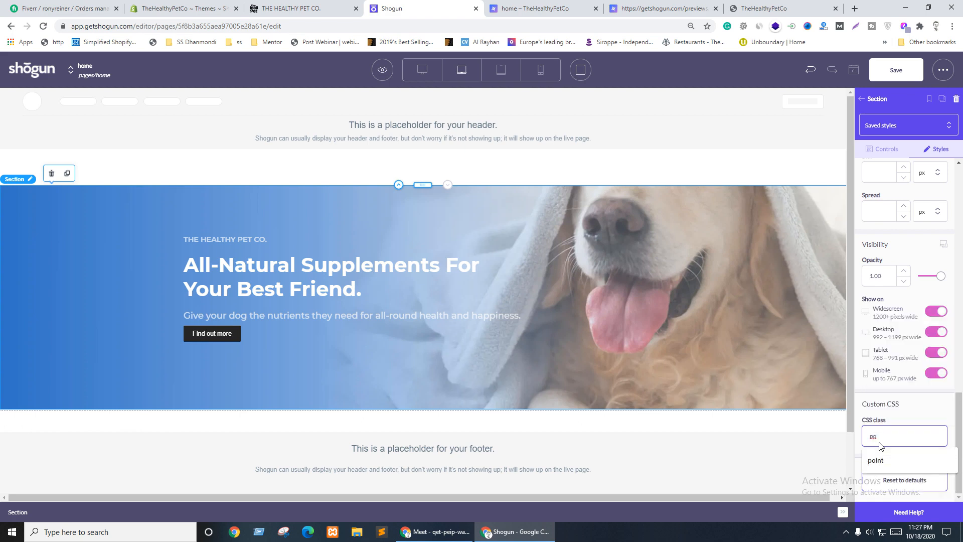
text(s)
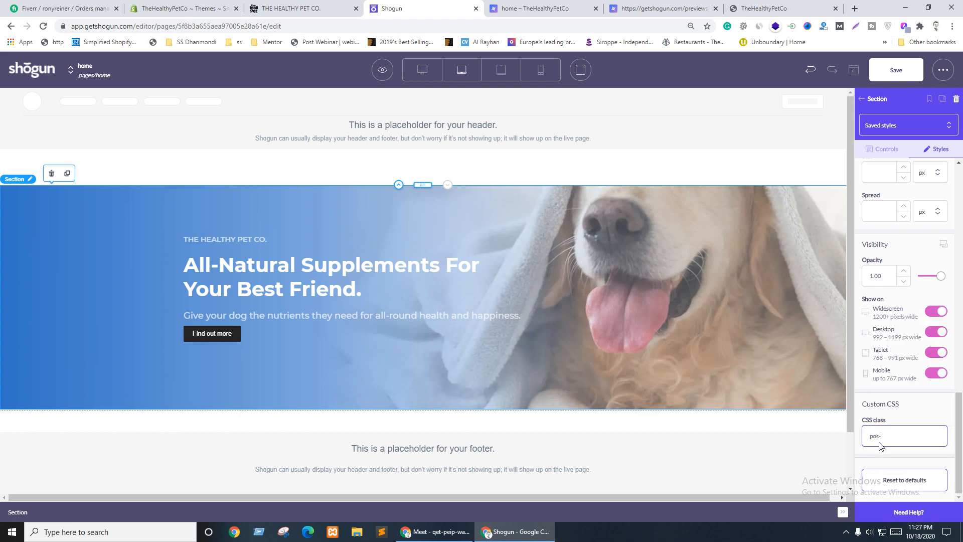
text(-rel)
key(ctrl+a)
key(ctrl+c)
Step: Add a .pos-rel rule with relative positioning above the .shape rule in the HTML element's style code
click(316, 183)
double_click(316, 185)
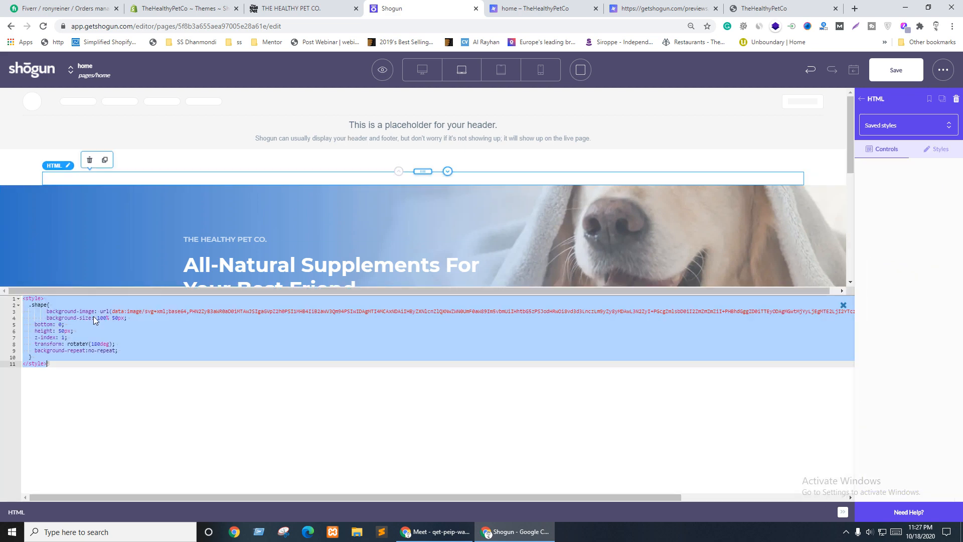
click(51, 298)
key(Return)
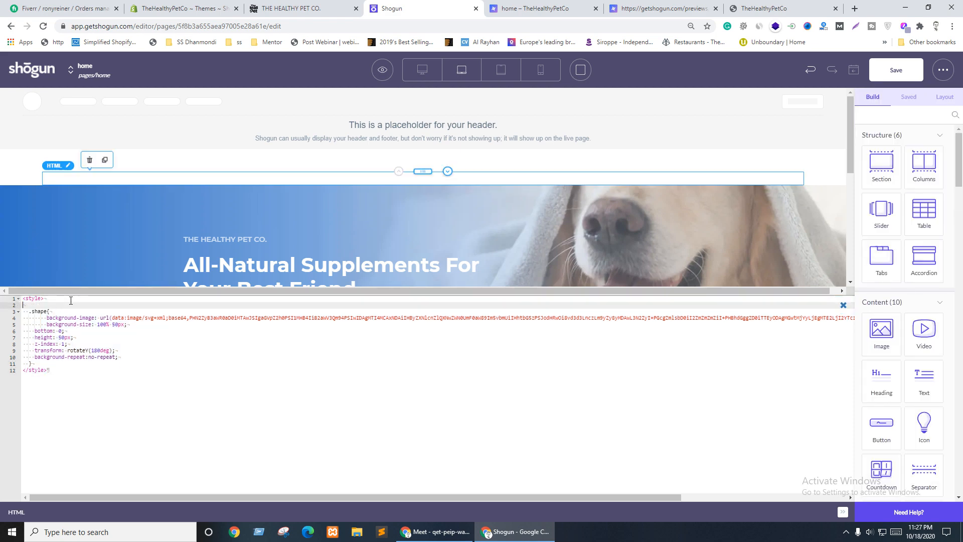
text(.)
key(ctrl+v)
text({)
key(Return)
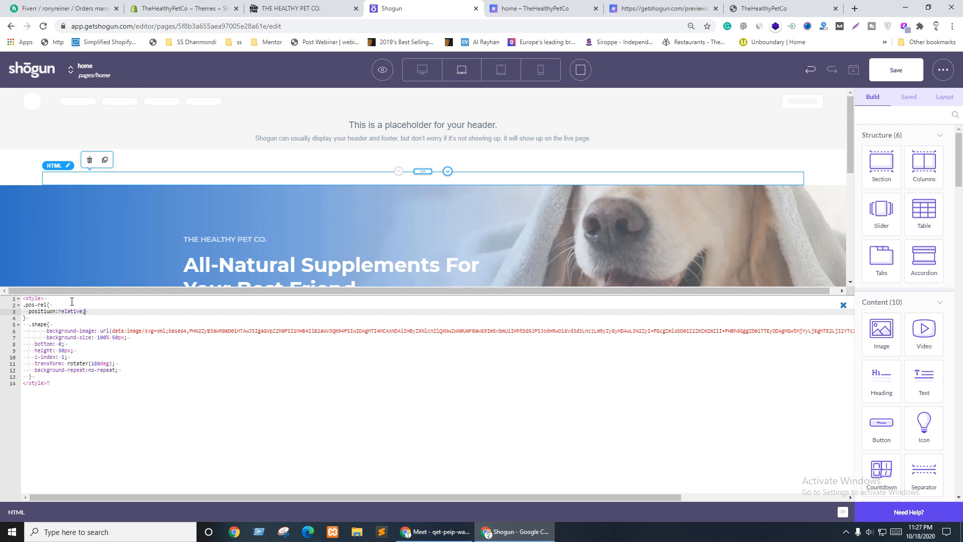
Step: Add position:absolute to the .shape rule, save the page and close the code editor
click(117, 370)
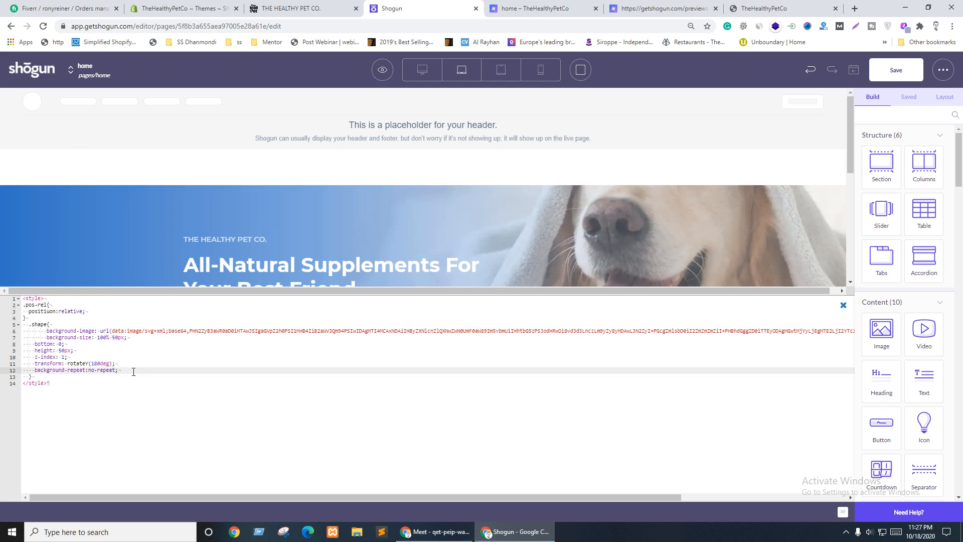
key(Return)
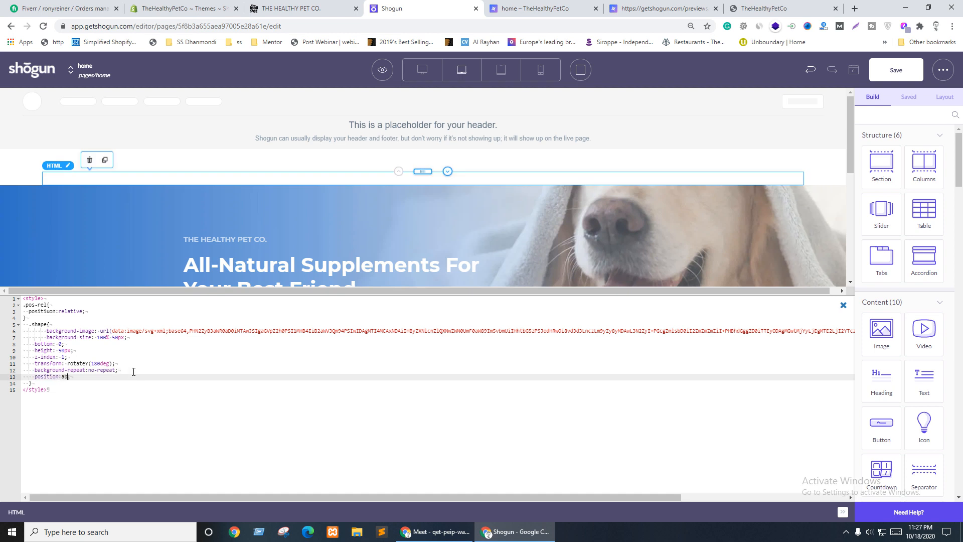
text(position:absolute;)
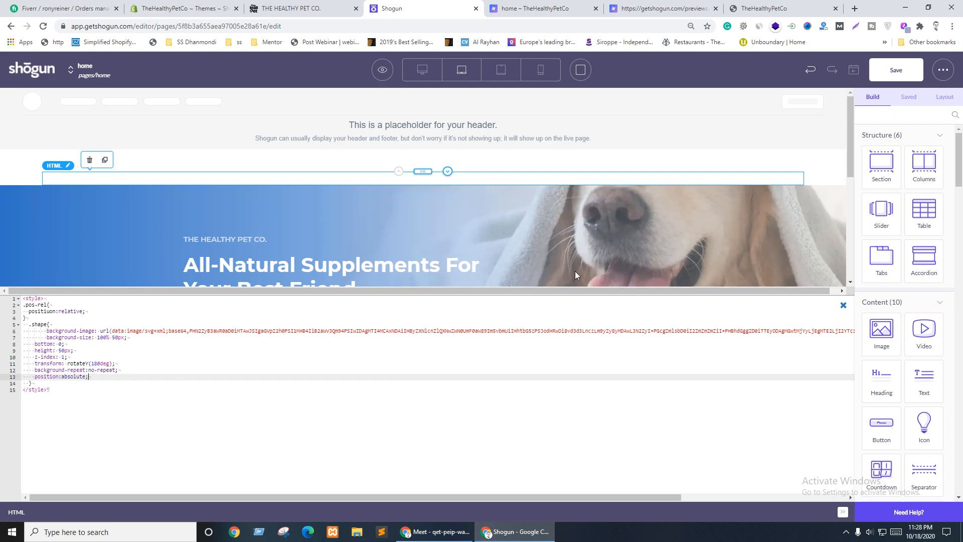
click(896, 69)
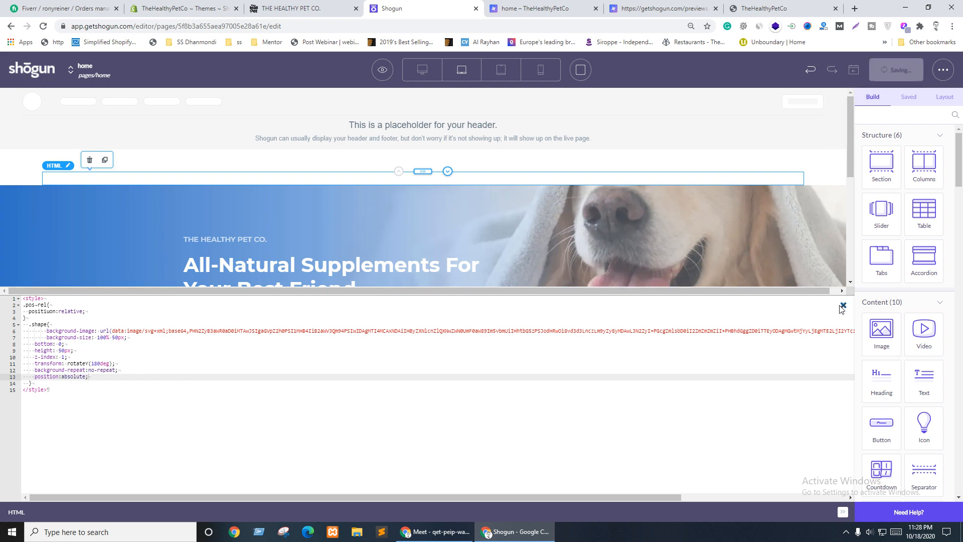
click(843, 305)
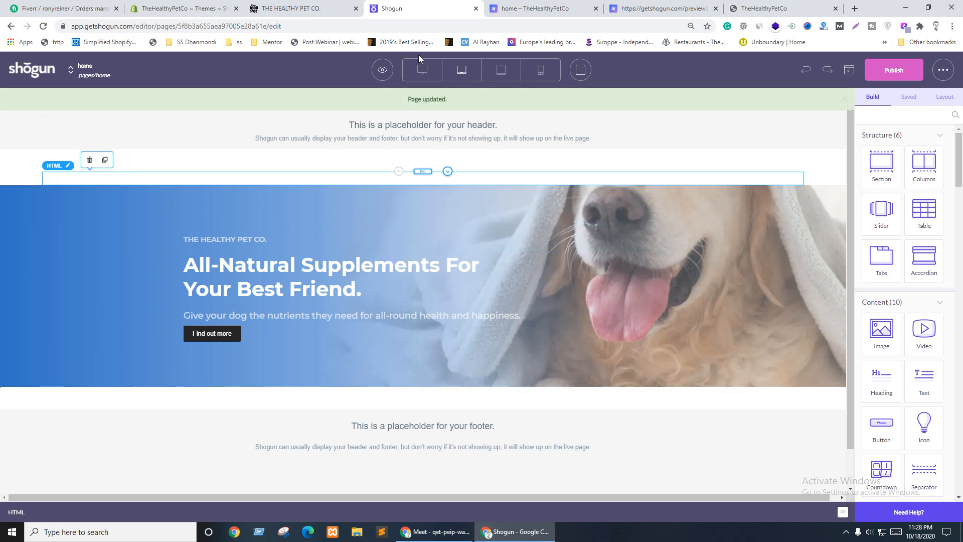
Step: Preview the saved page, replacing the old preview, and compare the hero with the original Healthy Pet Co. site and the editor canvas
click(382, 70)
click(391, 120)
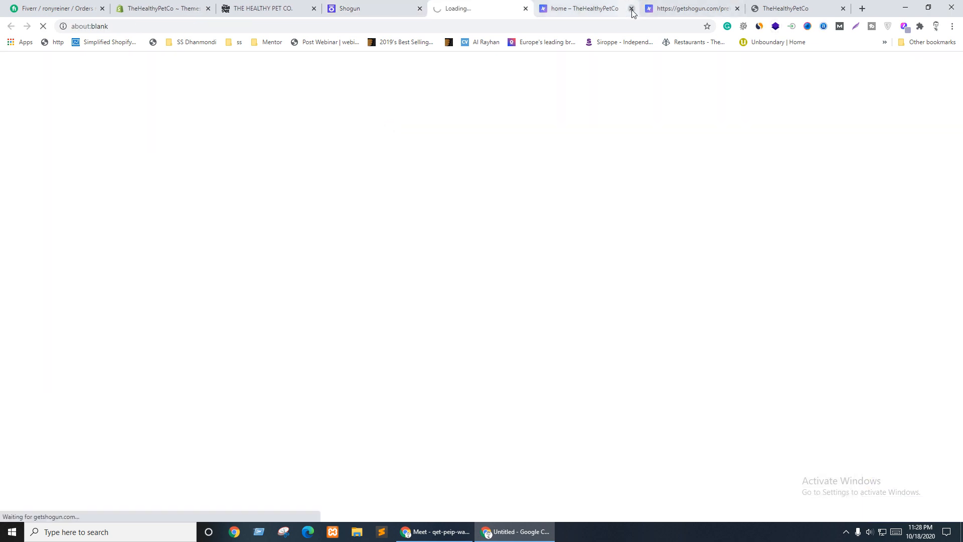
click(631, 9)
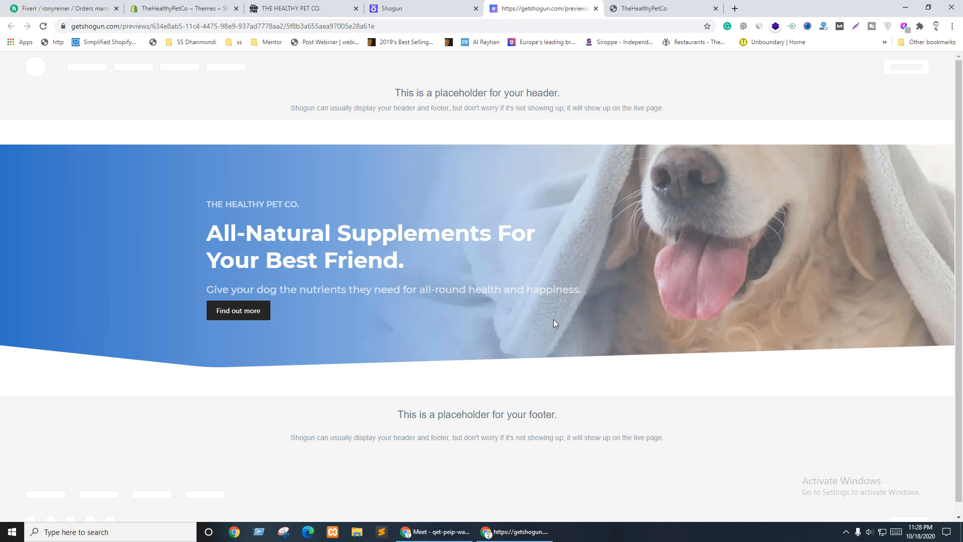
drag(560, 3, 463, 5)
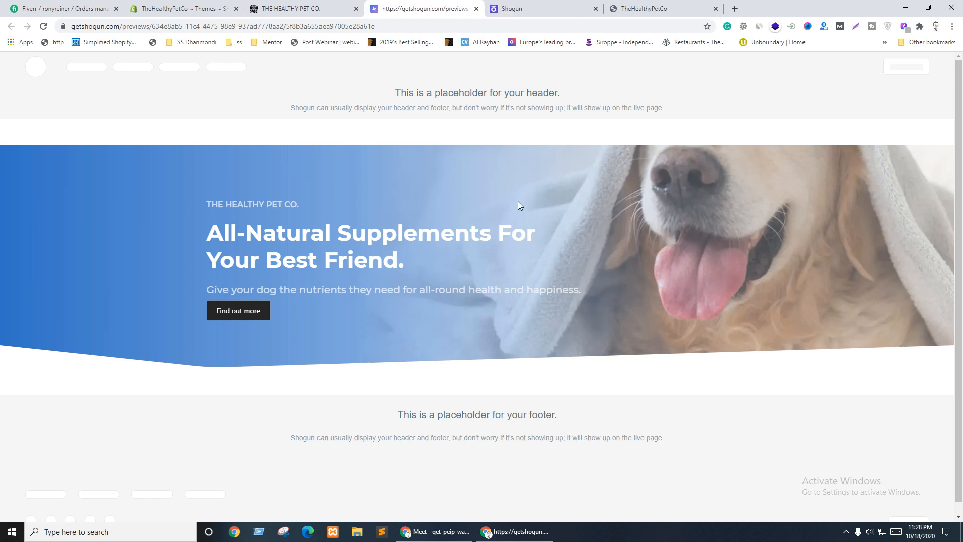
key(ctrl+shift+Tab)
scroll(601, 297, up, 10)
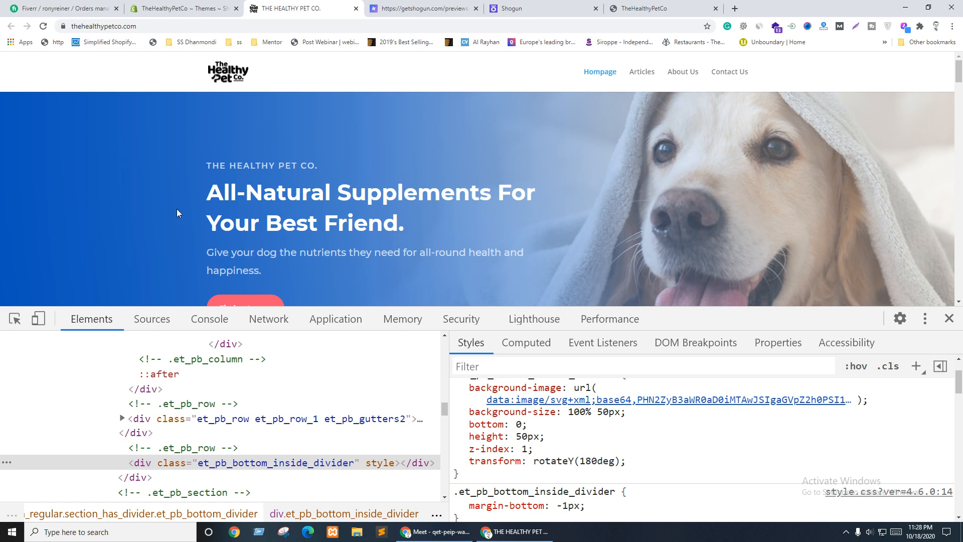
key(ctrl+Tab)
key(ctrl+Tab)
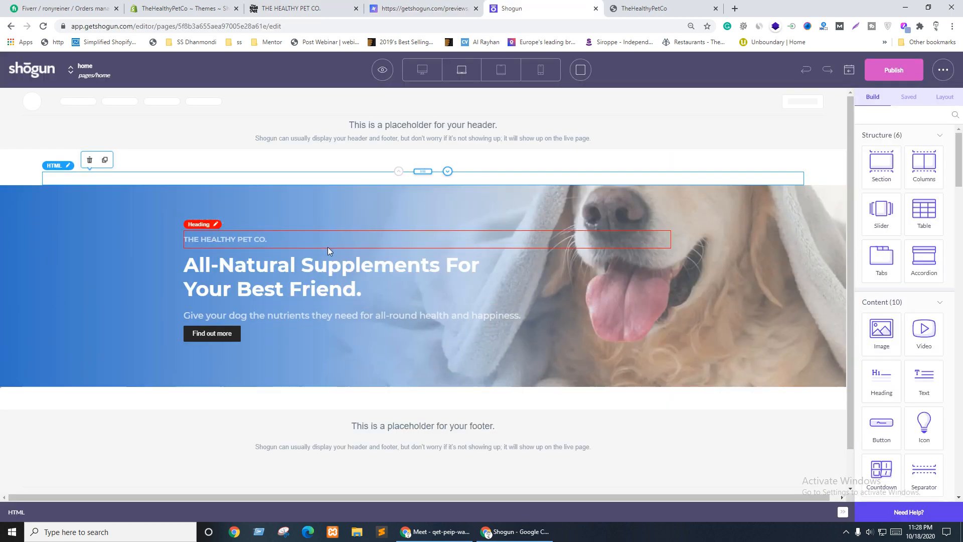
Step: On the original site, inspect the hero section and copy its radial-gradient and banner background-image declaration
key(ctrl+shift+Tab)
key(ctrl+shift+Tab)
scroll(380, 438, up, 15)
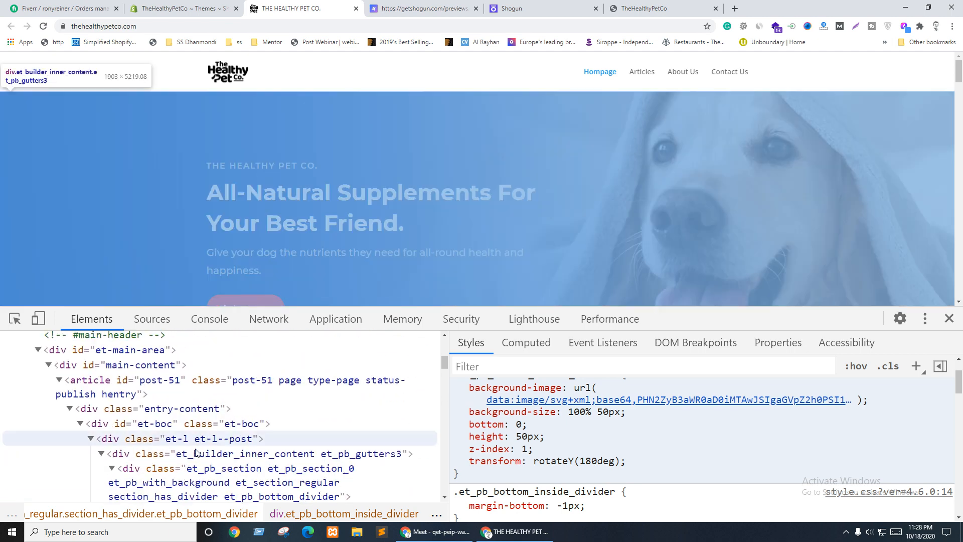
click(199, 468)
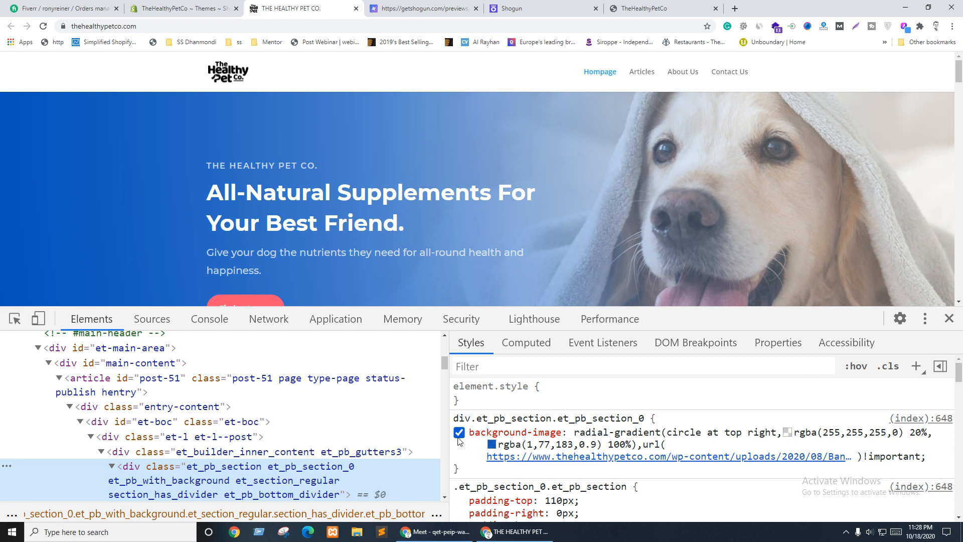
drag(468, 432, 929, 456)
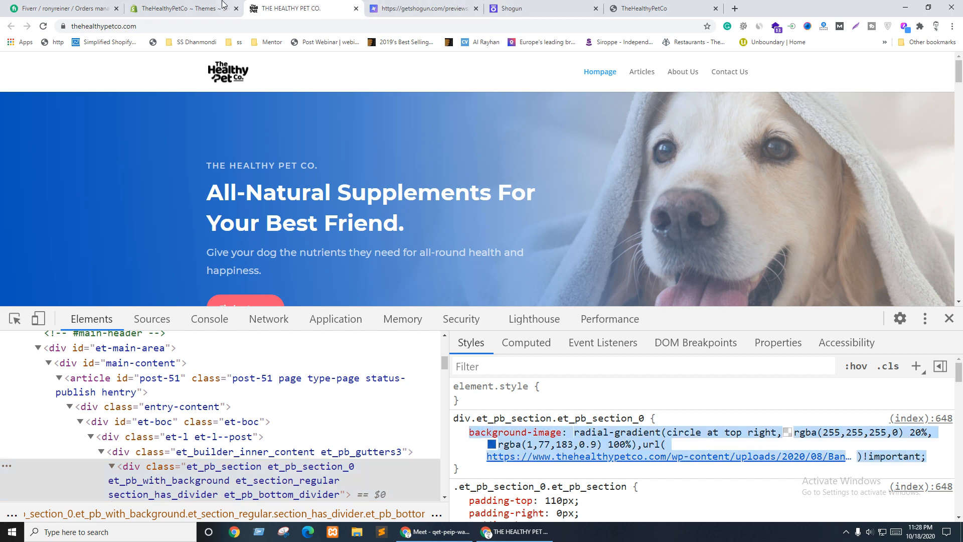
Step: Return to Shogun and add the copied background-image declaration, with radial gradient, banner URL and !important, to the .pos-rel rule in the HTML element
click(497, 8)
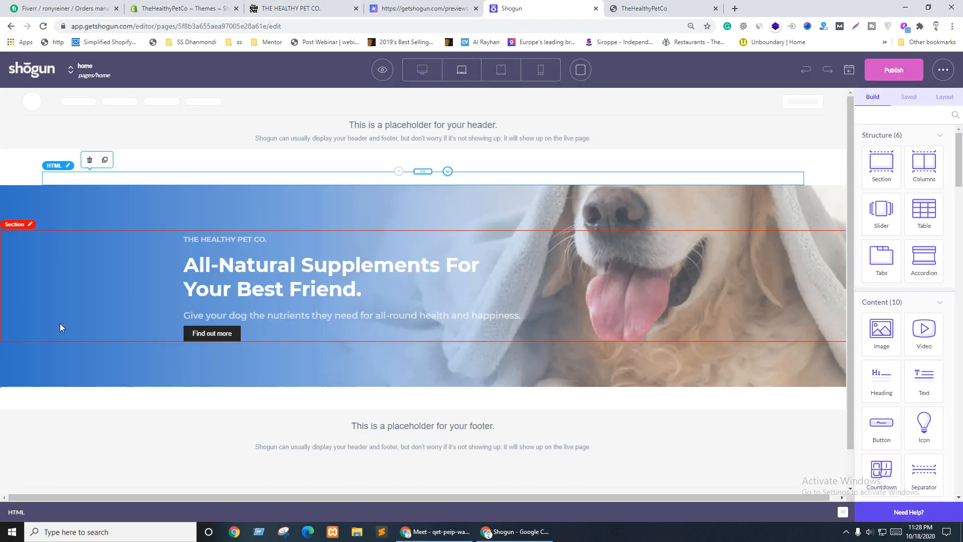
double_click(97, 179)
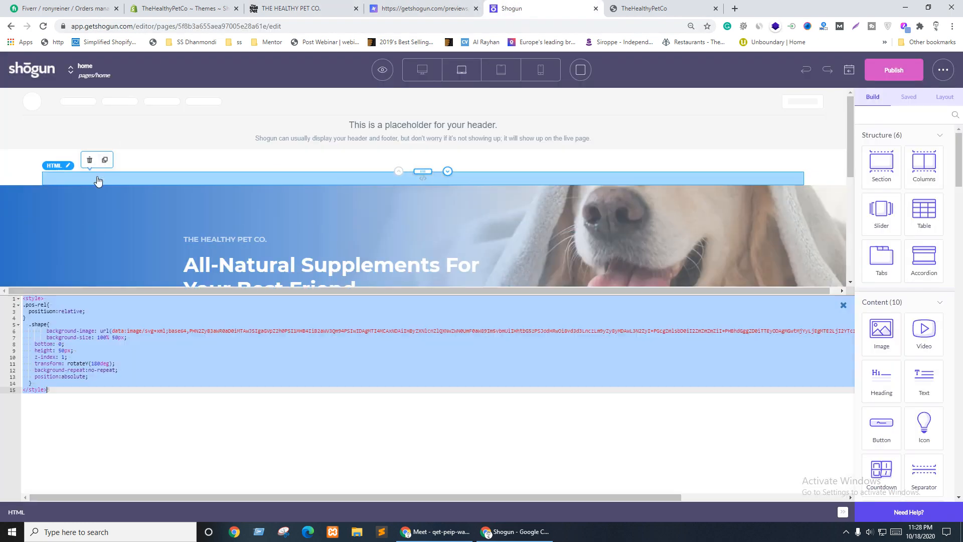
click(53, 337)
click(93, 312)
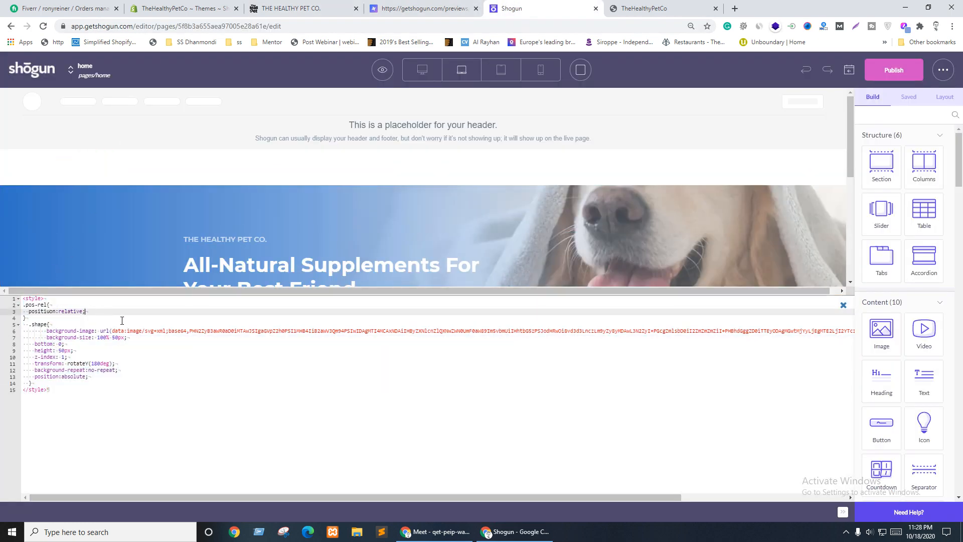
key(Return)
text(background-image: radial-gradient(circle at top right,rgba(255,255,255,0) 20%,rgba(1,77,183,0.9) 100%),url(https://www.thehealthypetco.com/wp-content/uploads/2020/08/Banner-Main-4_a1ceef5….jpg)!important;)
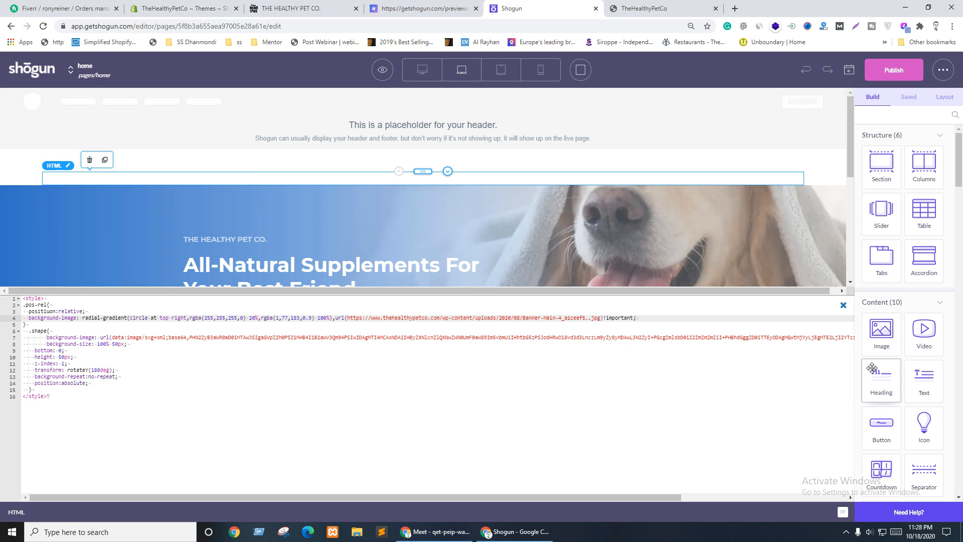
Step: Close the code editor, preview the page again and close the outdated preview
click(842, 305)
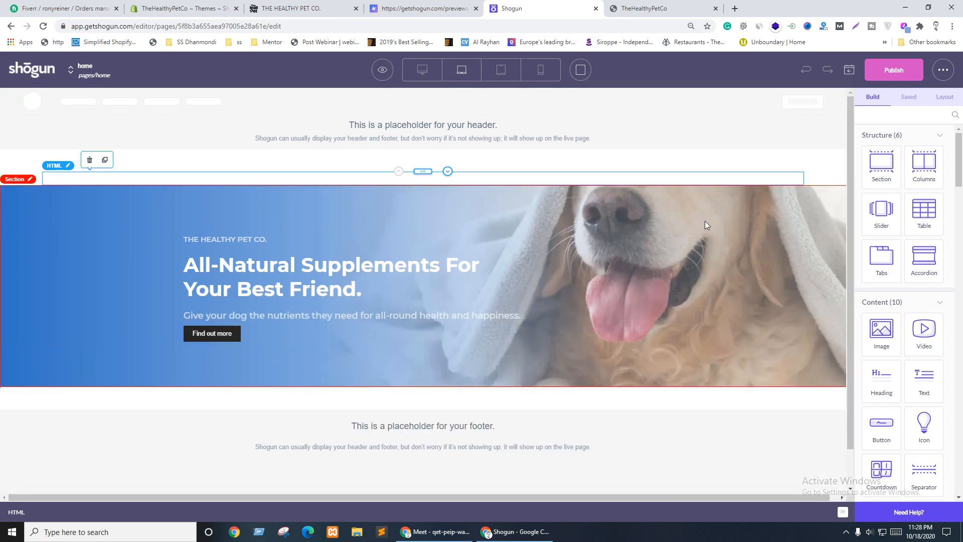
click(382, 69)
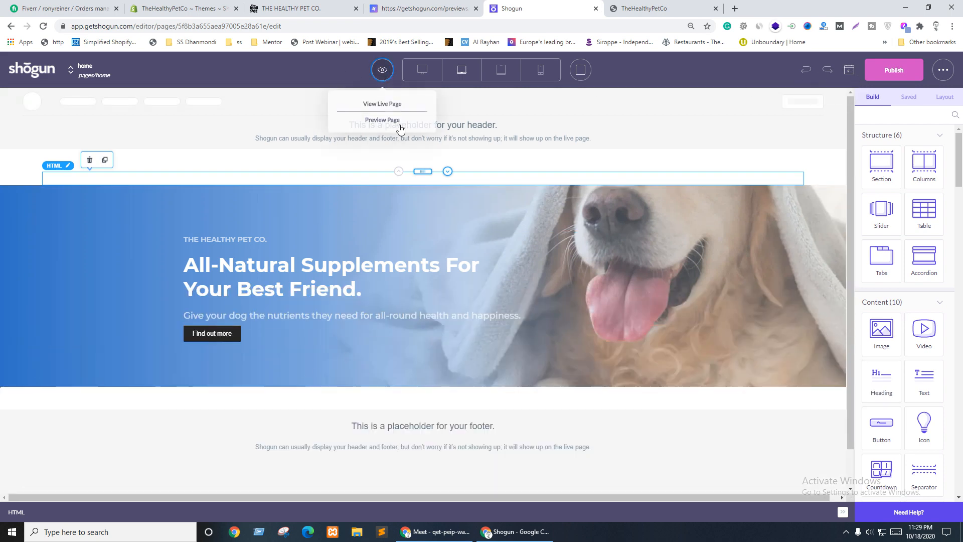
click(380, 121)
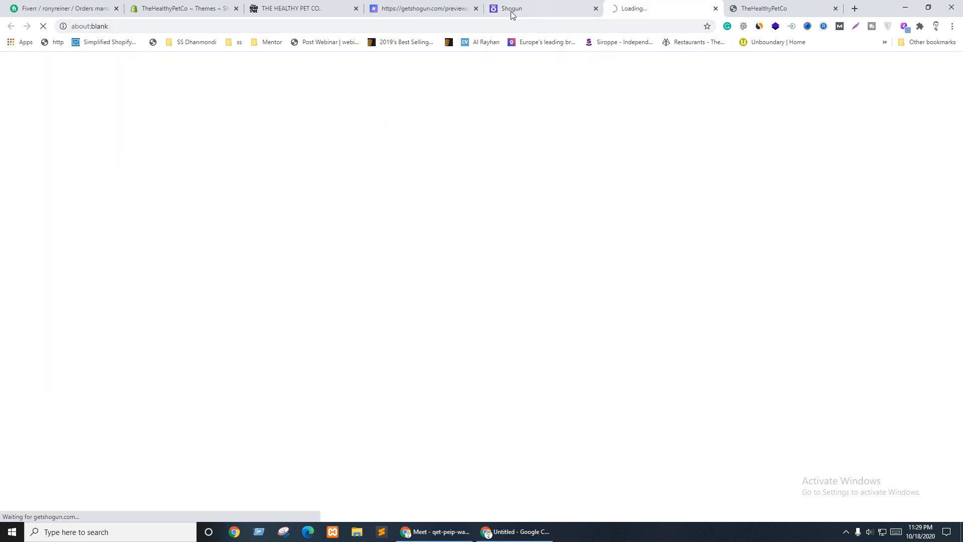
click(476, 8)
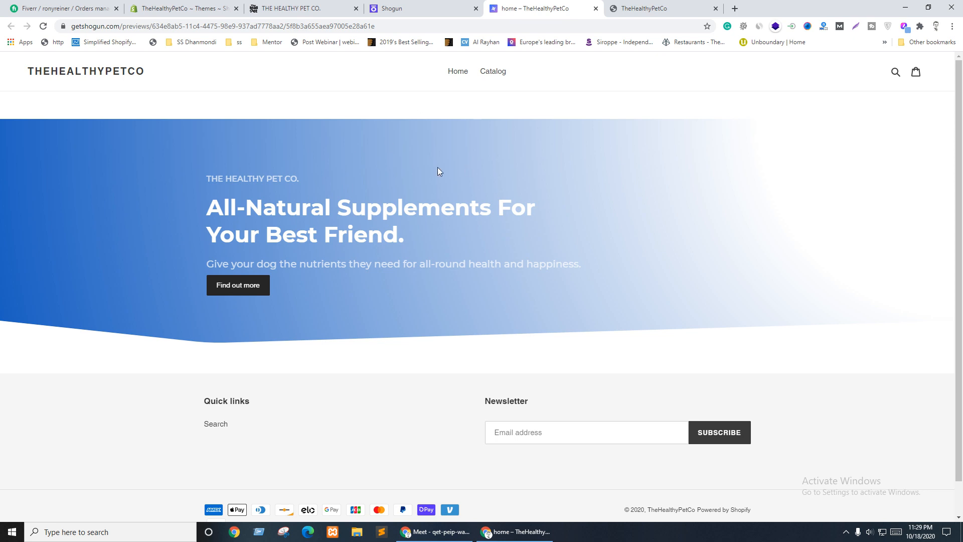
Step: Inspect the previewed hero's markup, place the preview beside the original site and compare the two heroes
right_click(1, 182)
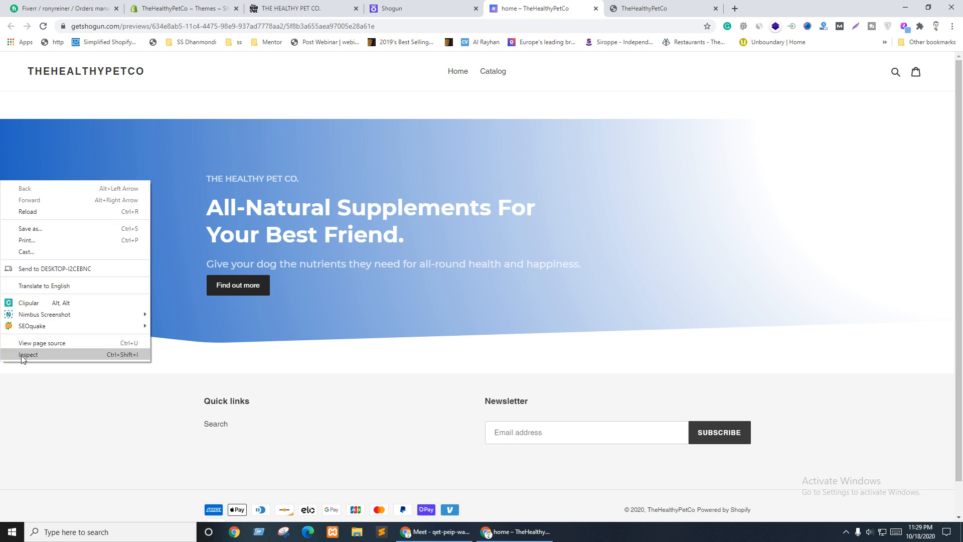
click(21, 356)
drag(515, 5, 418, 7)
key(ctrl+shift+Tab)
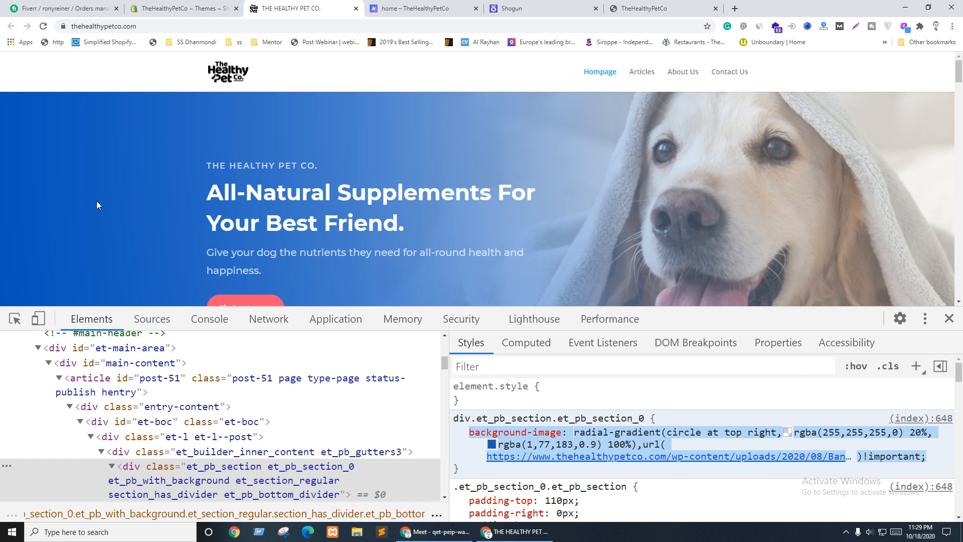
key(ctrl+Tab)
Step: Locate the hero's .pos-rel container in the preview's element tree and show its CSS rules
scroll(198, 420, up, 1)
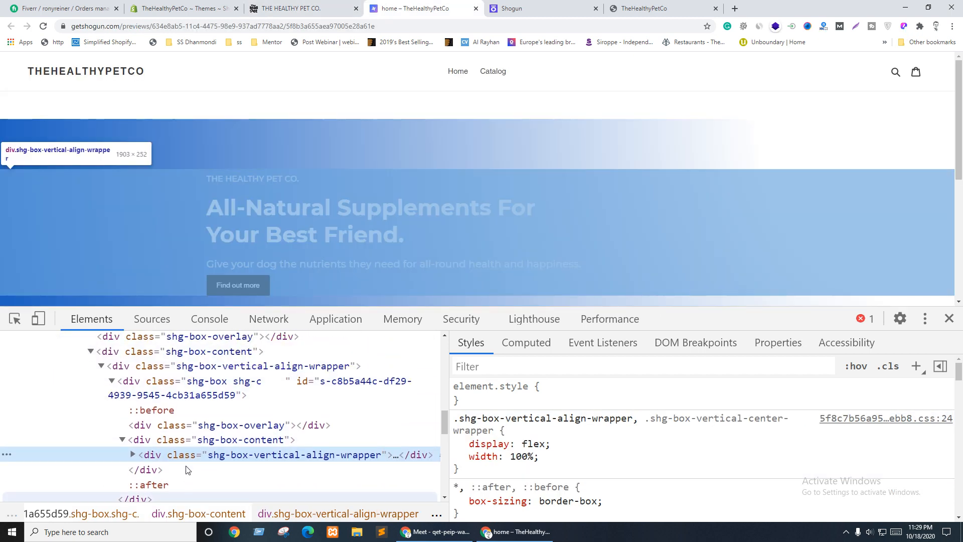
click(195, 393)
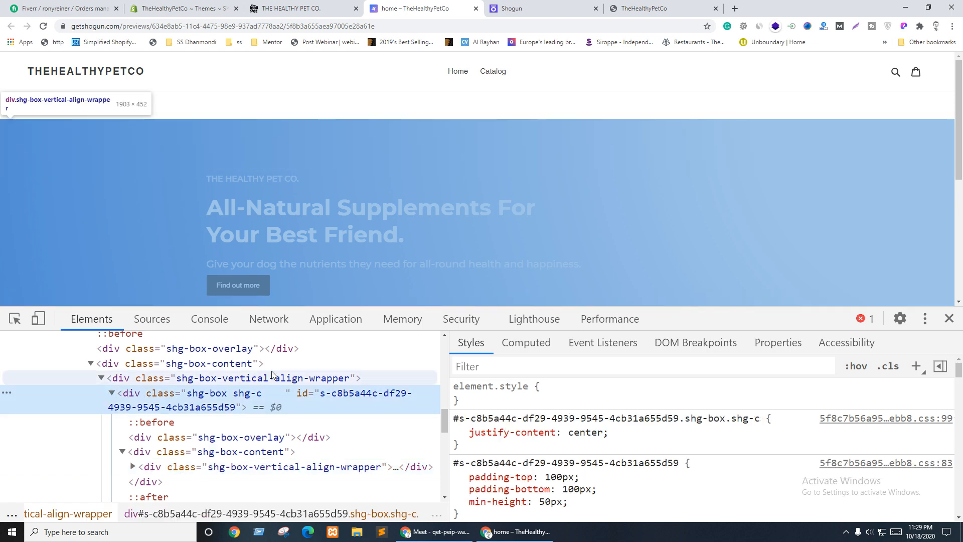
click(215, 379)
scroll(225, 425, up, 2)
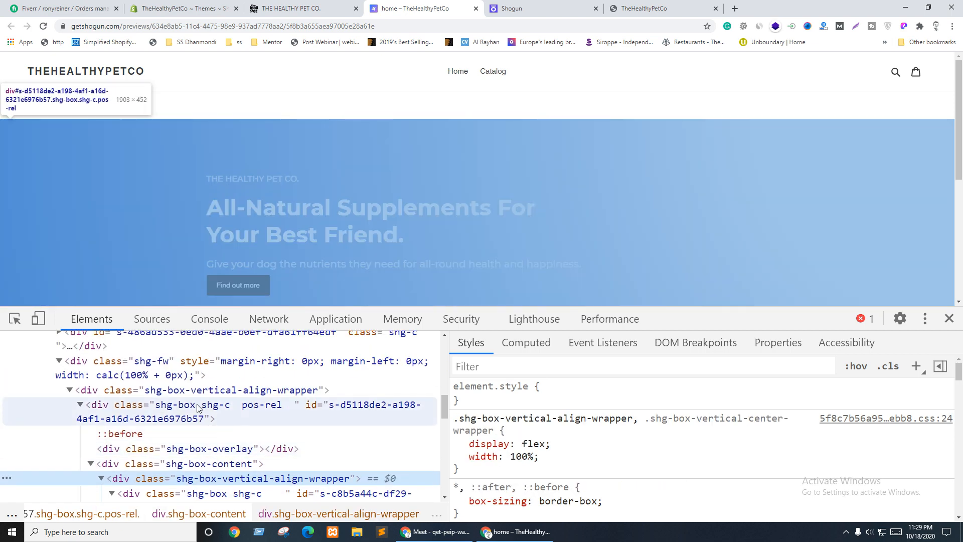
click(253, 415)
Step: Toggle the ID rule's background-image and the .pos-rel gradient background-image to compare their effect on the hero
scroll(664, 431, down, 1)
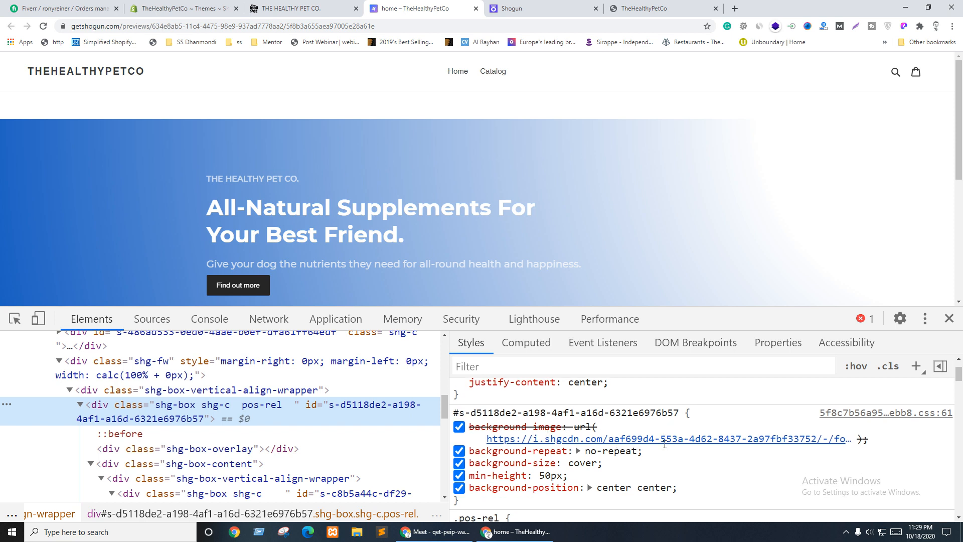
click(458, 428)
click(459, 427)
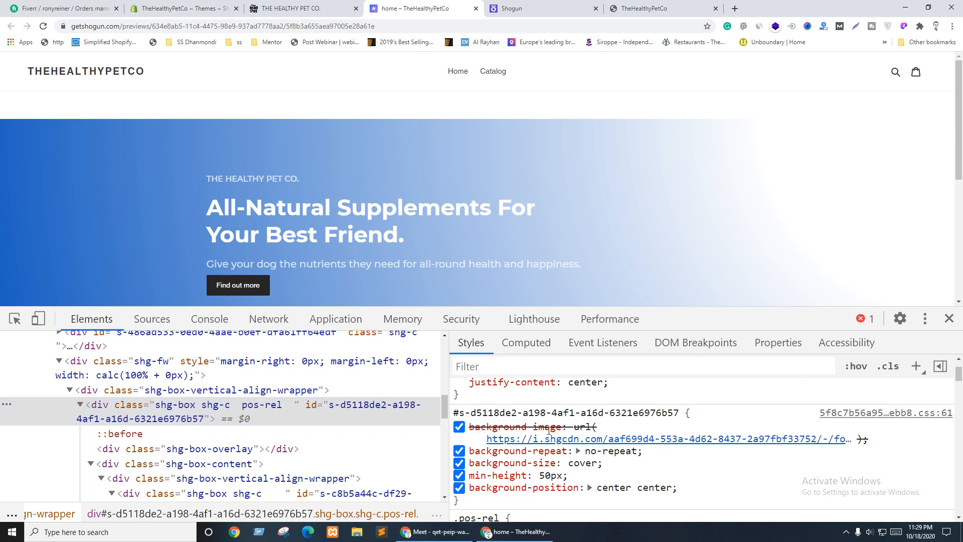
scroll(554, 431, down, 3)
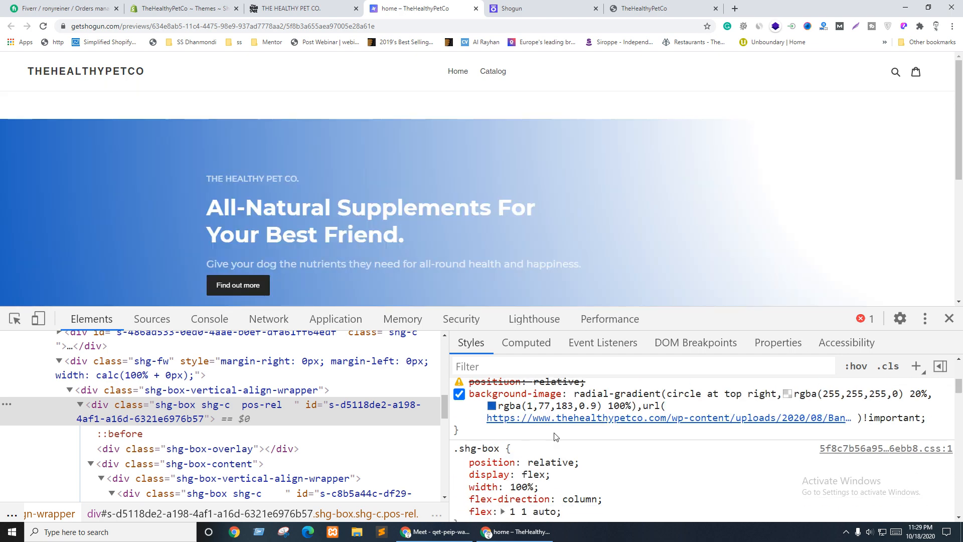
click(459, 395)
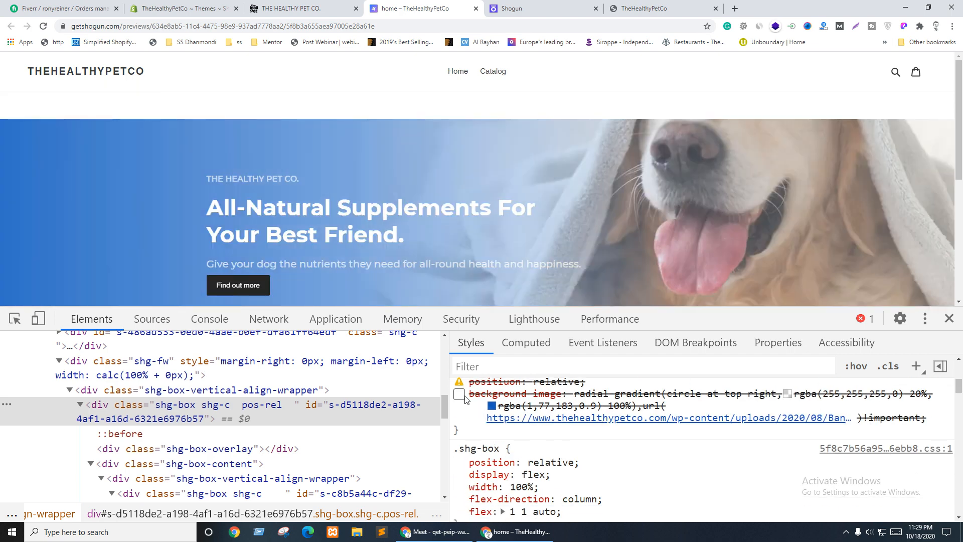
click(459, 395)
click(459, 395)
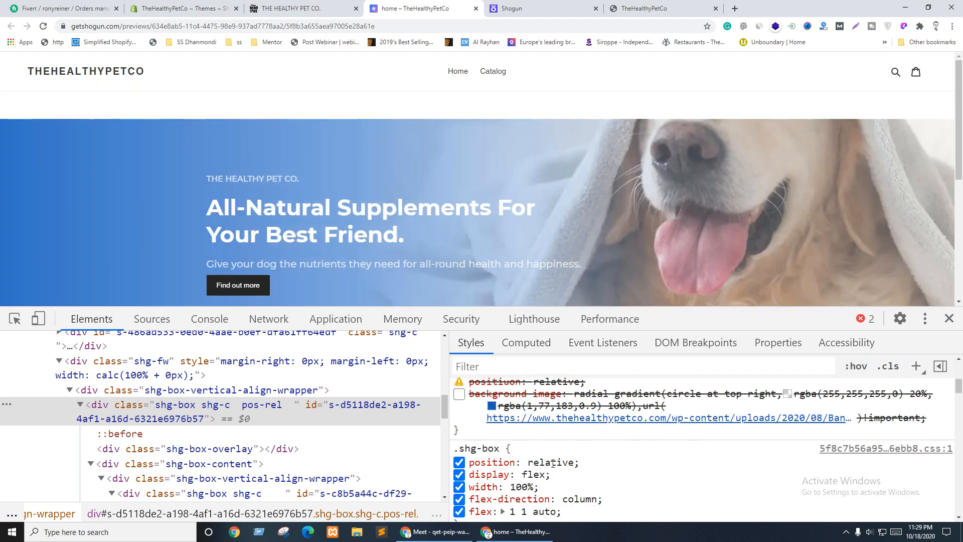
Step: Disable the background-image in the hero's ID rule and re-enable the radial-gradient background-image in .pos-rel
scroll(535, 429, up, 4)
scroll(577, 462, down, 4)
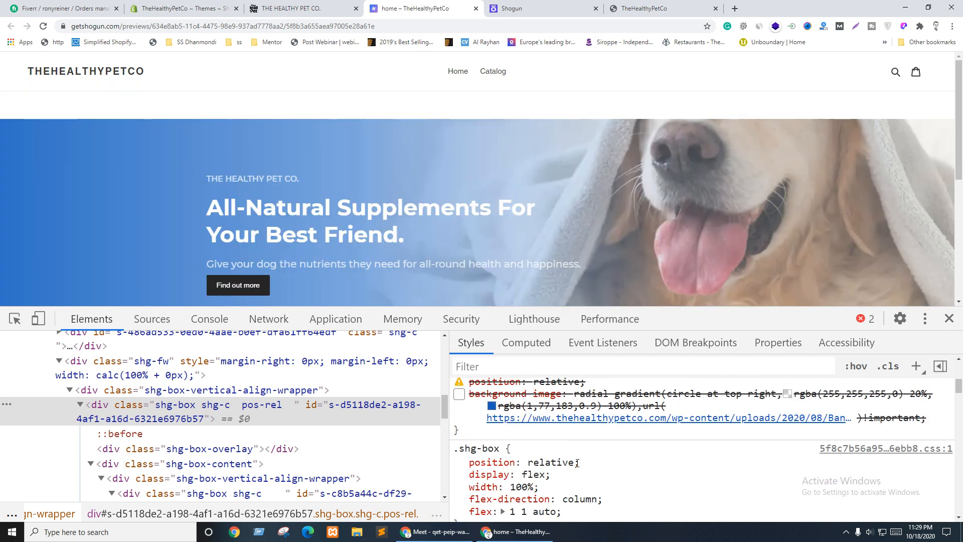
scroll(647, 470, up, 1)
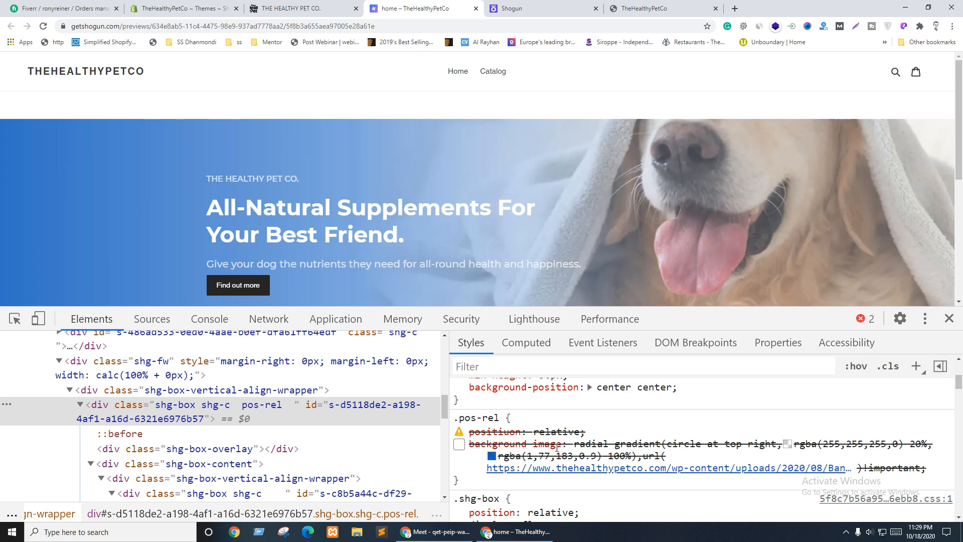
scroll(477, 447, up, 4)
scroll(495, 443, down, 3)
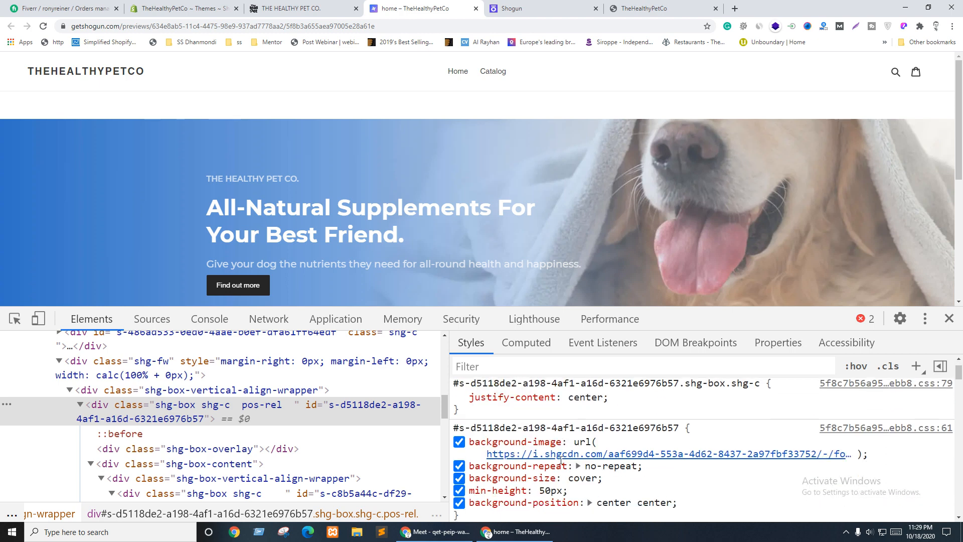
scroll(495, 442, up, 1)
click(459, 428)
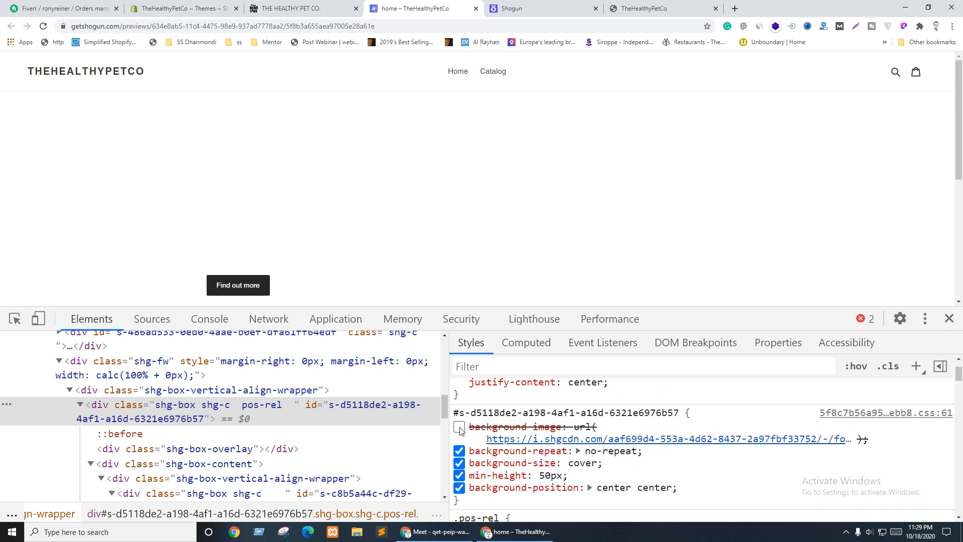
scroll(496, 430, down, 1)
click(459, 495)
scroll(556, 450, down, 2)
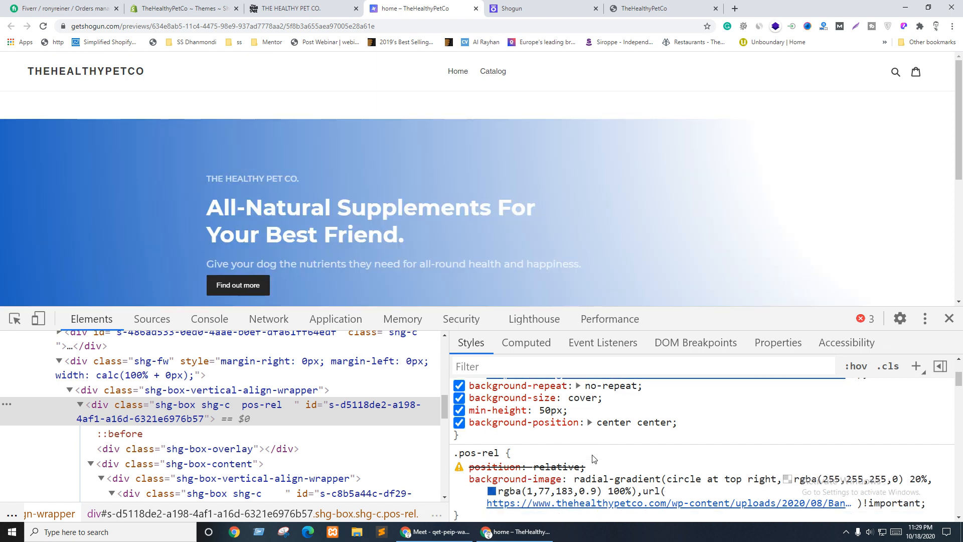
Step: Correct the misspelled property in the inspected .pos-rel rule so it reads position: relative
click(484, 382)
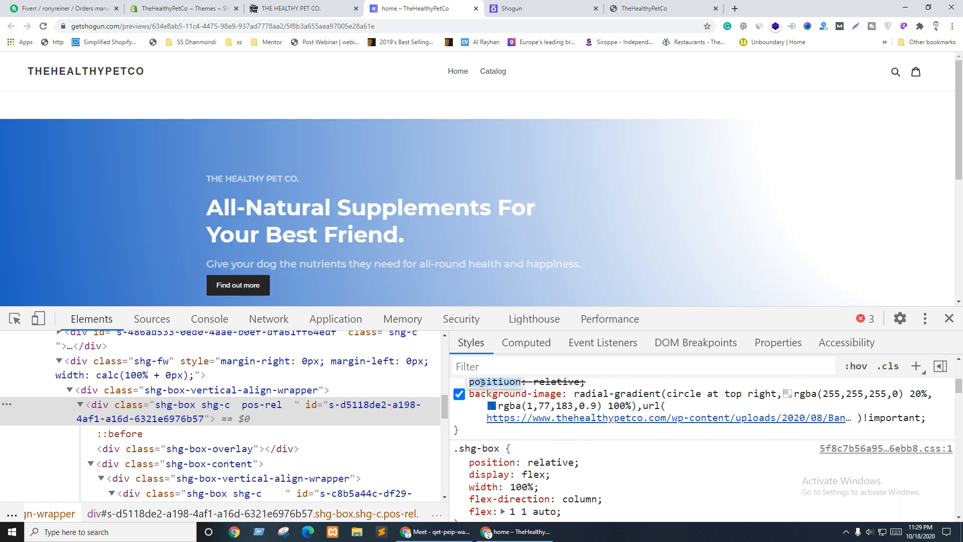
click(505, 382)
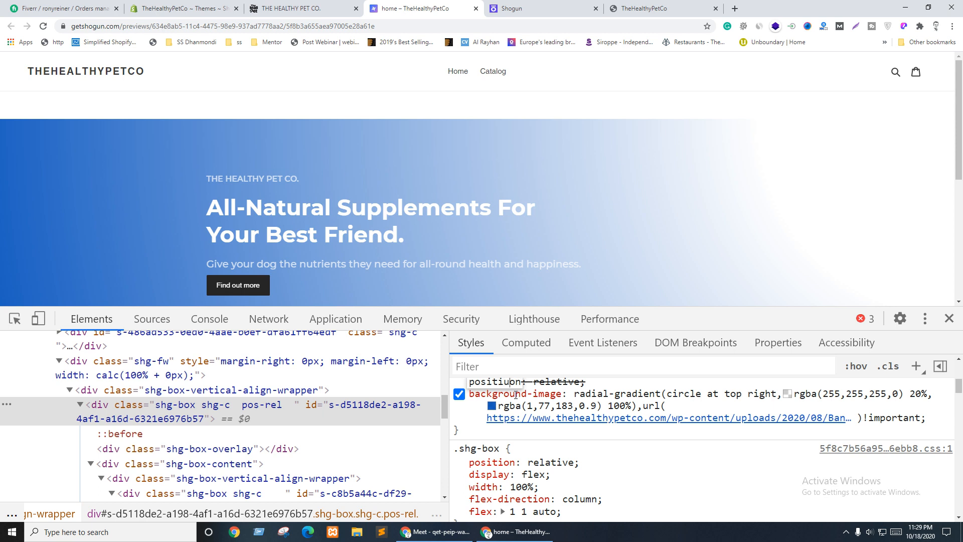
key(BackSpace)
key(Tab)
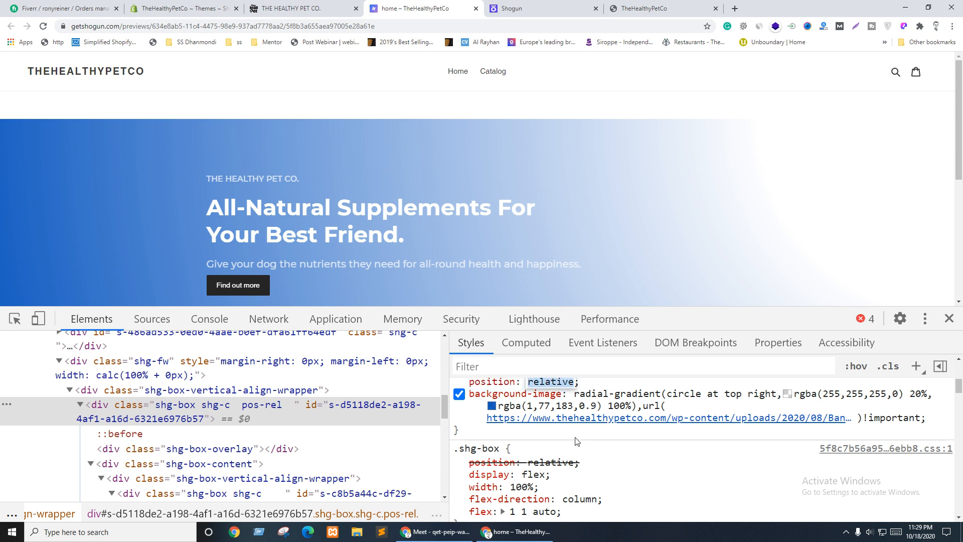
click(575, 438)
scroll(739, 473, up, 1)
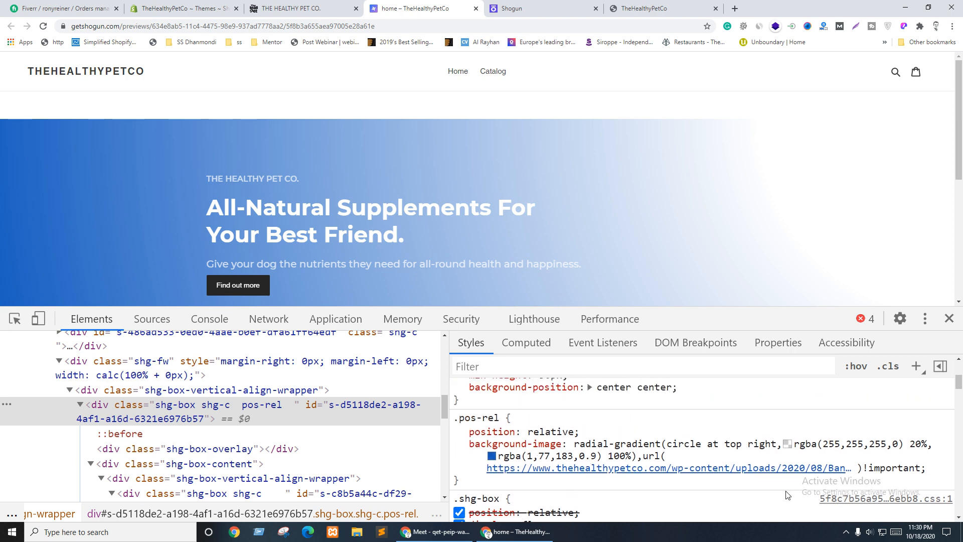
Step: Check the banner URL in .pos-rel, widen the styles area and copy the i.shgcdn.com image URL from the hero's ID rule
click(634, 476)
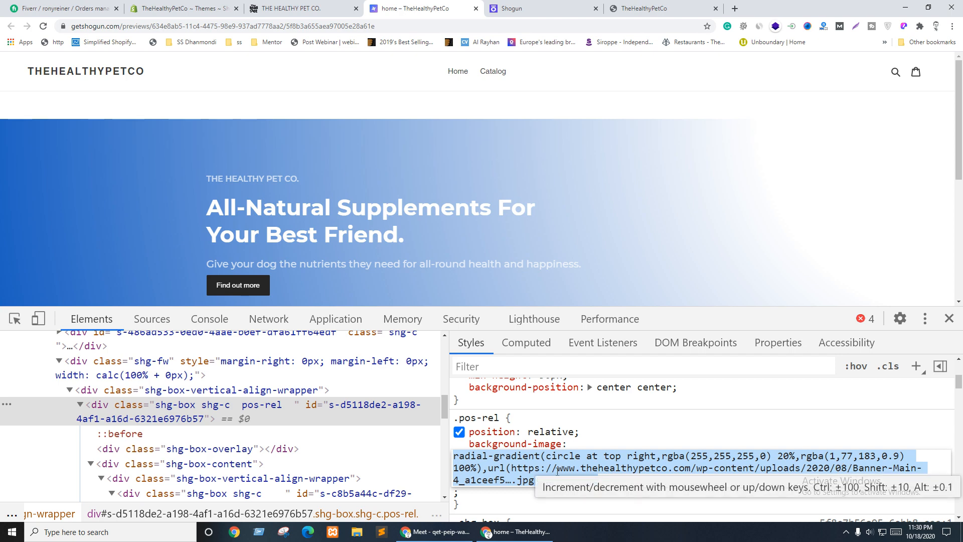
click(518, 473)
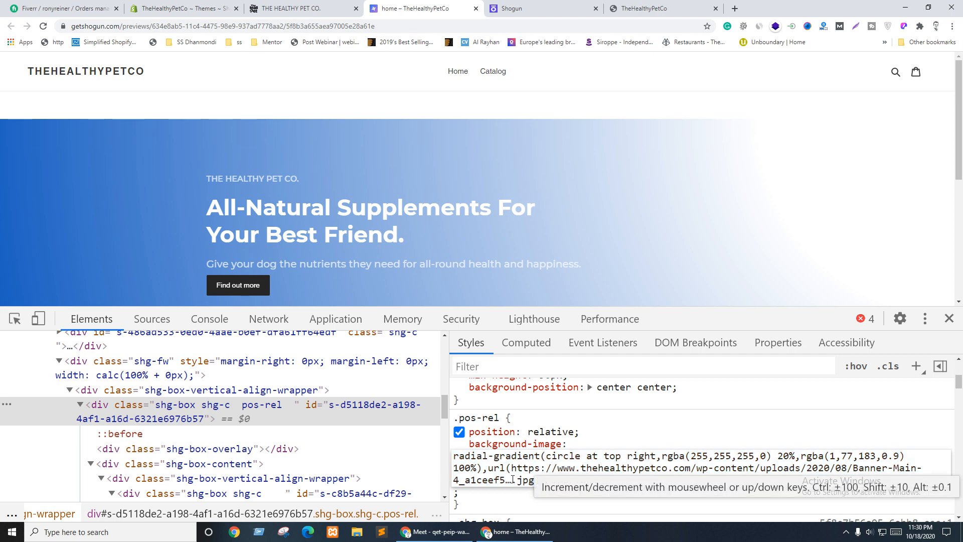
scroll(671, 487, up, 3)
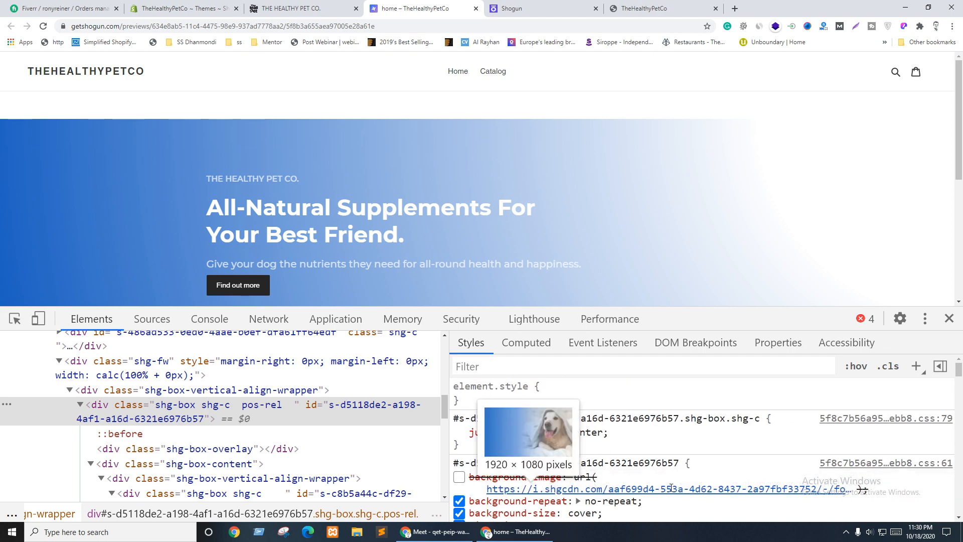
click(594, 490)
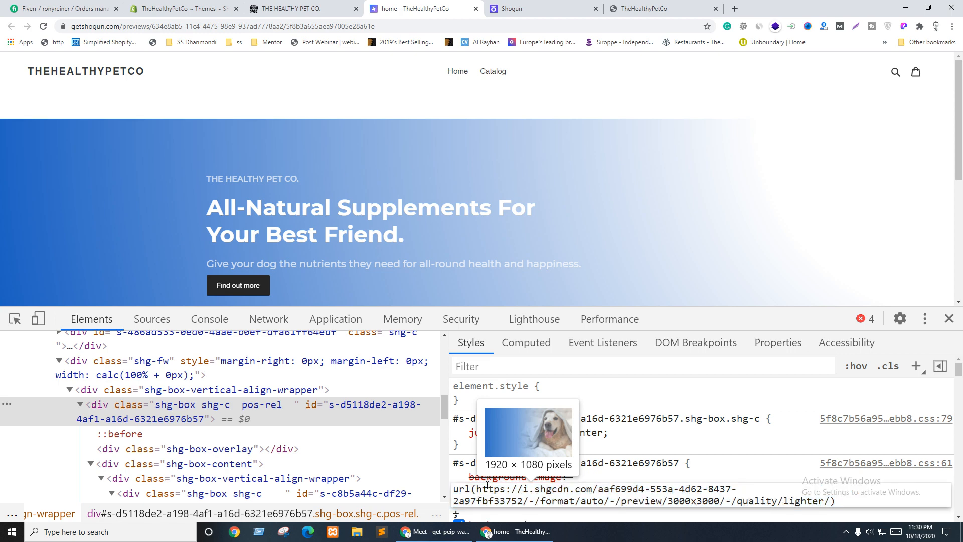
drag(477, 489, 829, 501)
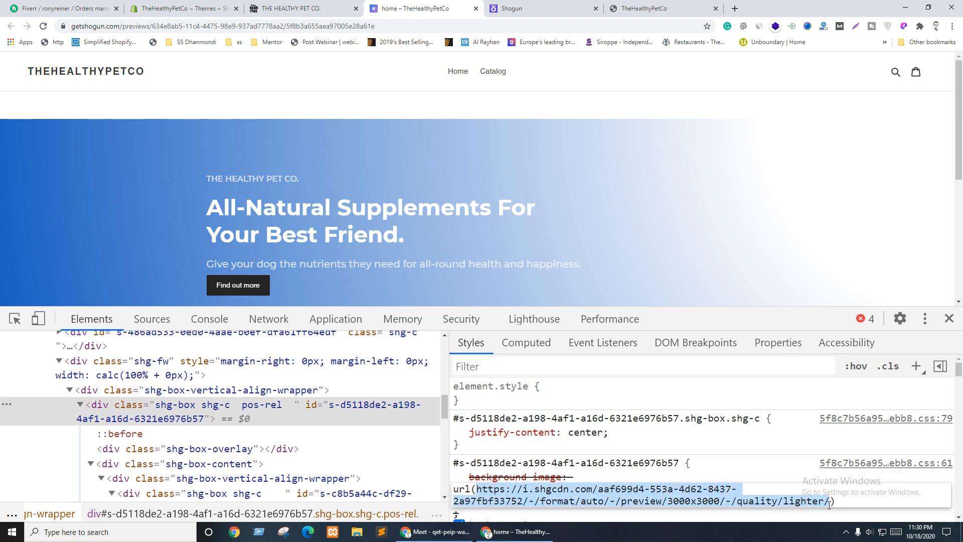
scroll(818, 491, down, 2)
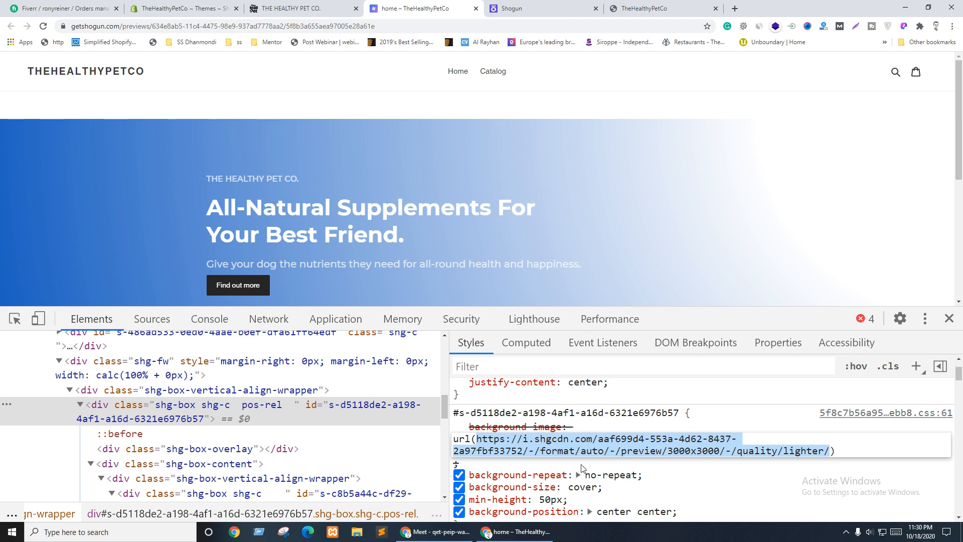
drag(448, 438, 249, 441)
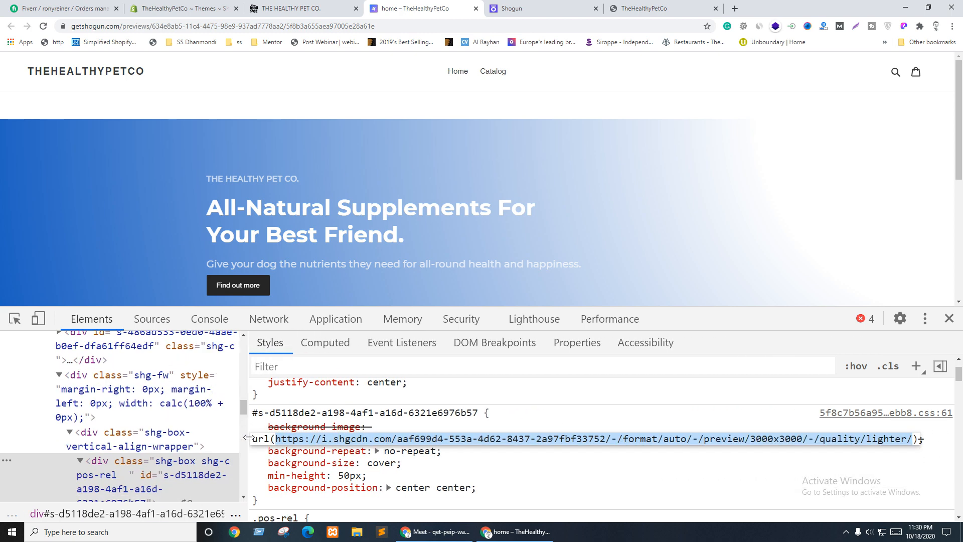
click(913, 439)
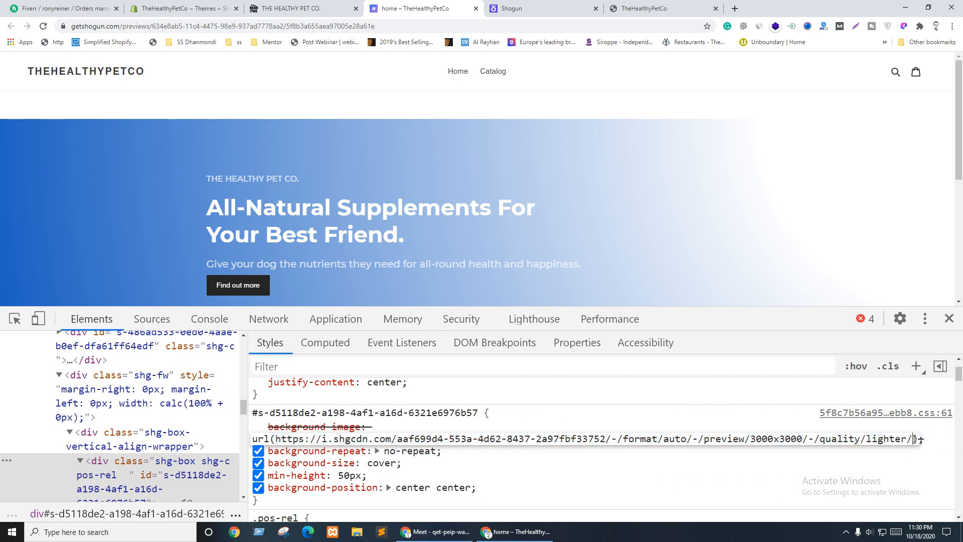
drag(913, 439, 277, 446)
key(ctrl+c)
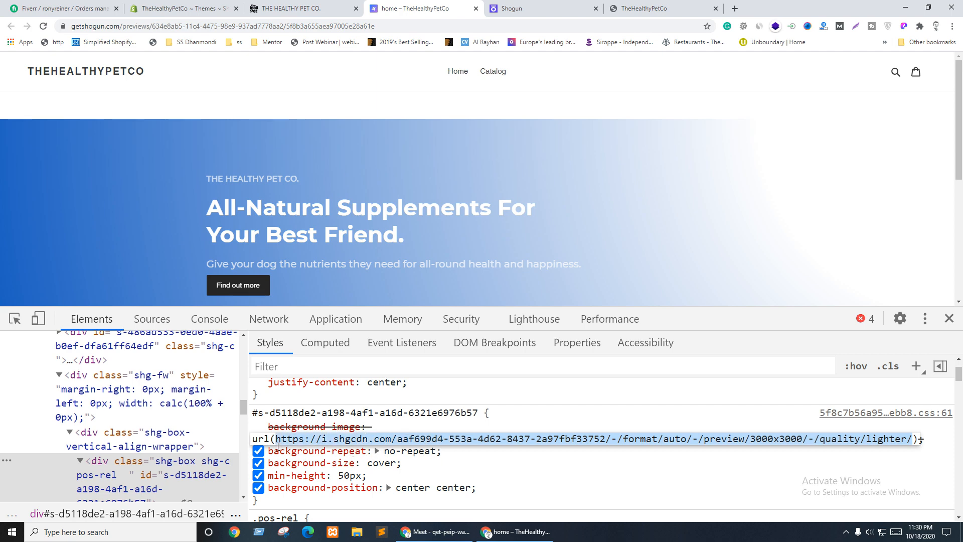
click(536, 483)
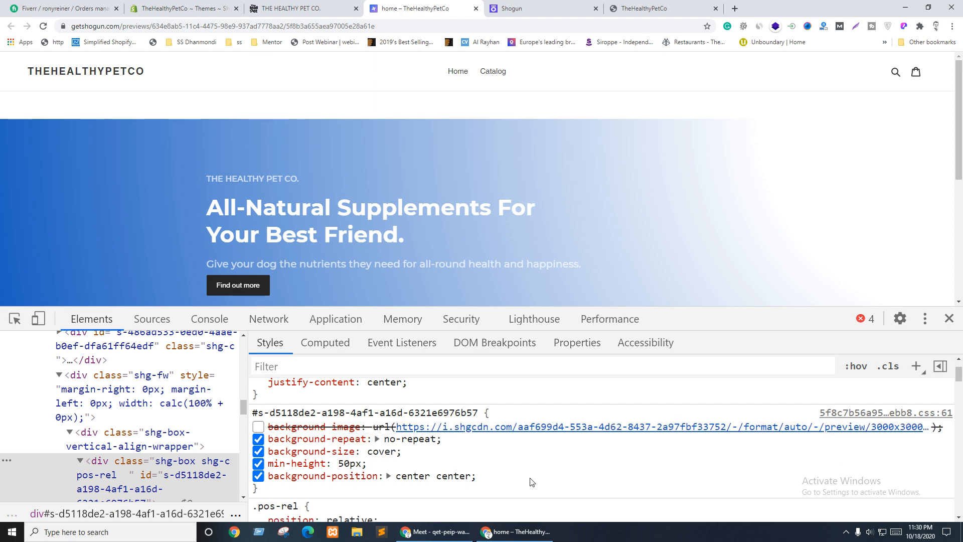
Step: Replace the thehealthypetco.com banner URL in the .pos-rel background-image with the copied i.shgcdn.com image URL
mouse_move(619, 424)
scroll(607, 432, down, 2)
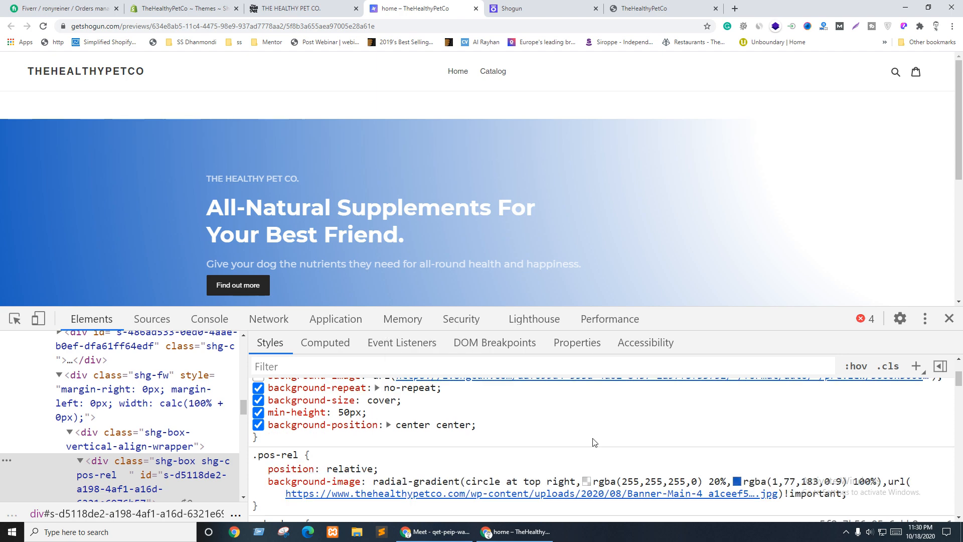
click(639, 450)
click(775, 457)
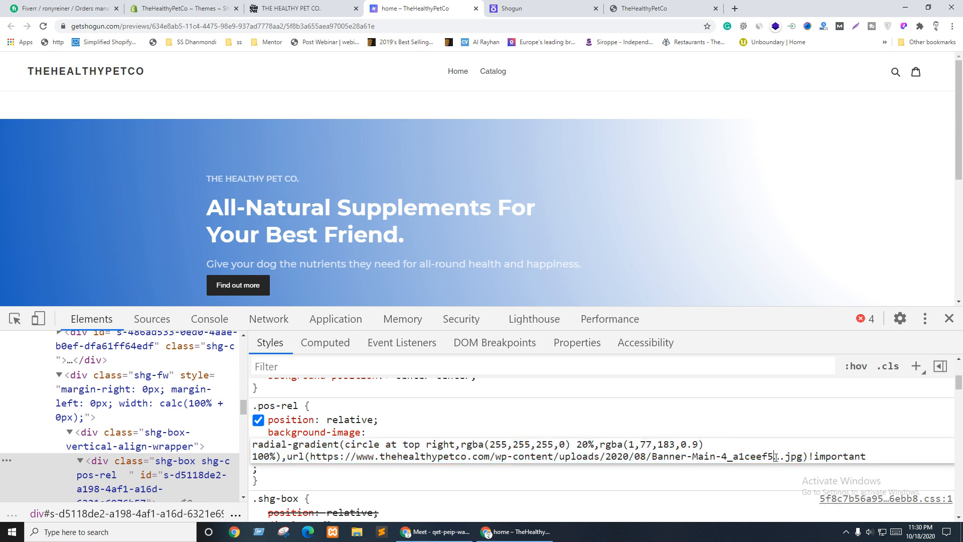
drag(802, 456, 312, 458)
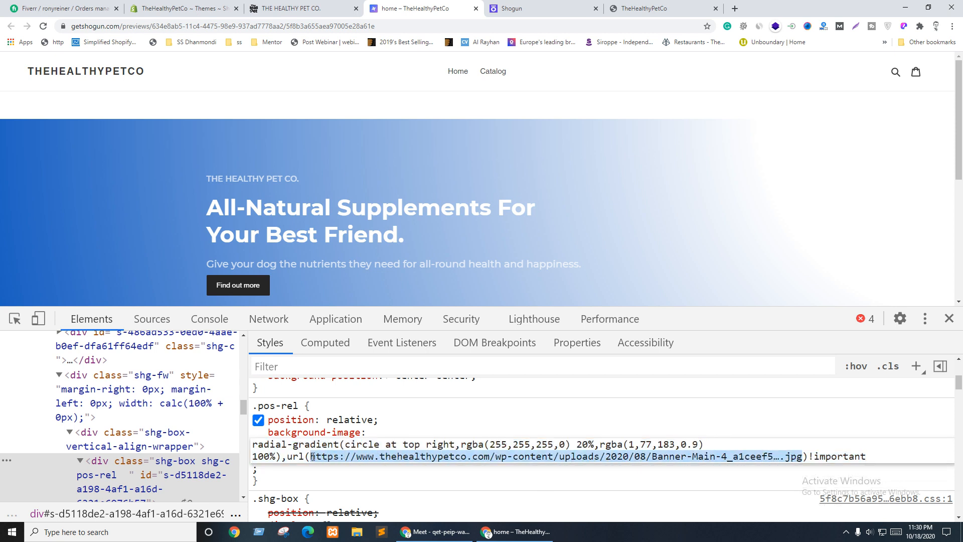
Step: Replace the background image URL in the inspected .pos-rel rule with the copied i.shgcdn.com image URL and check the preview banner
key(ctrl+v)
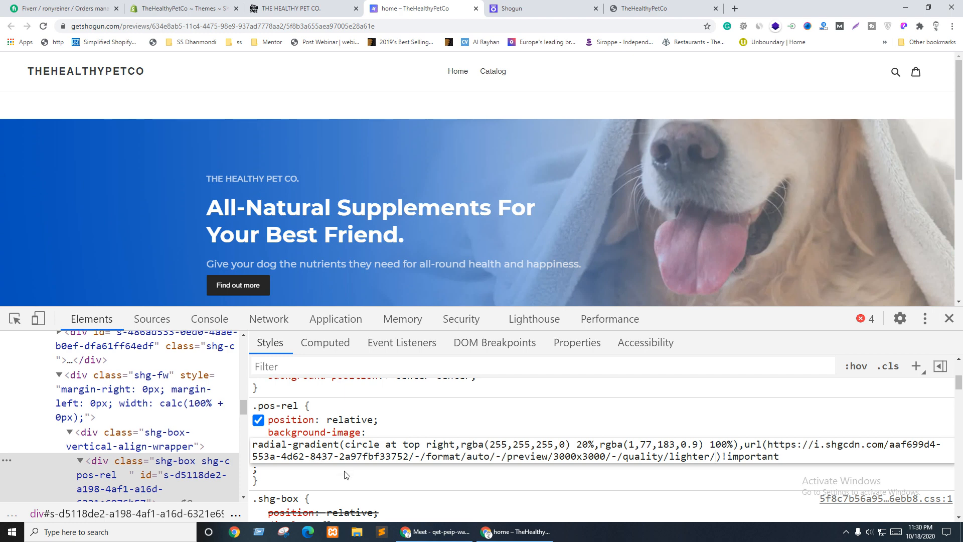
click(362, 469)
scroll(614, 173, down, 4)
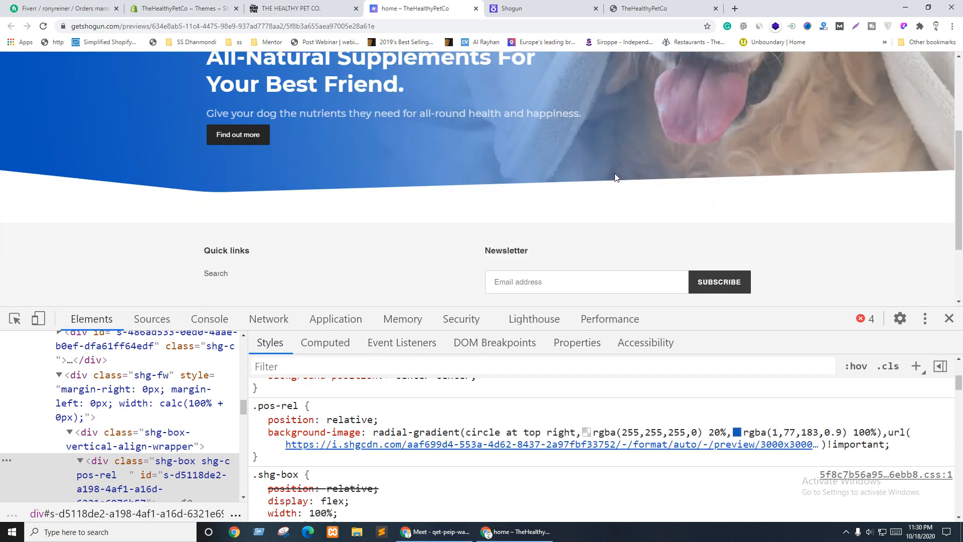
scroll(615, 173, up, 5)
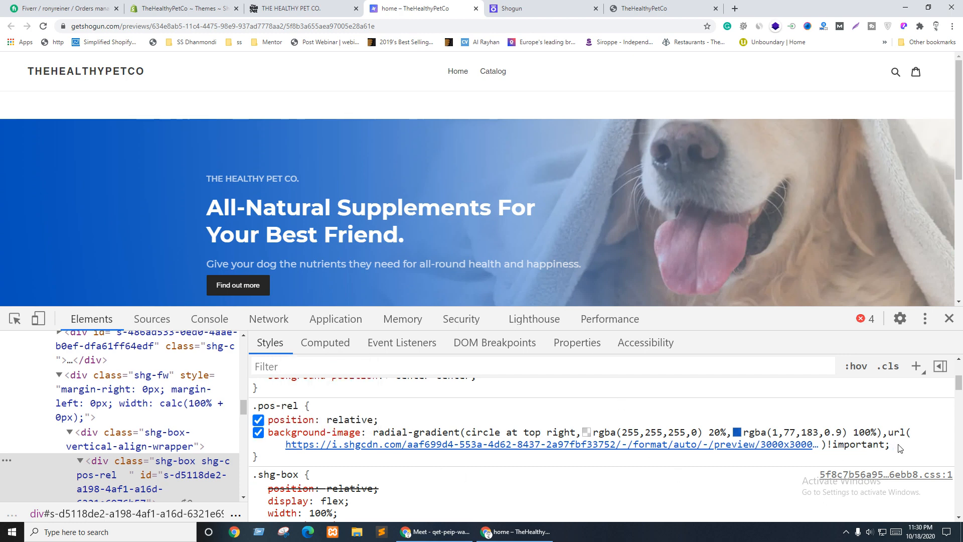
Step: Copy the .pos-rel position and background-image declarations and paste them over the old background-image line in the Shogun page's HTML element code
drag(899, 448, 257, 427)
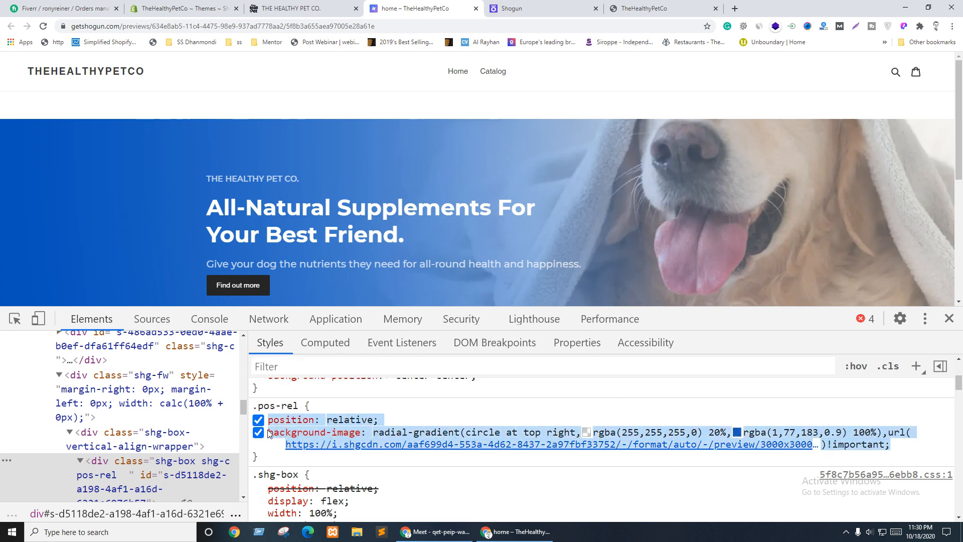
click(511, 8)
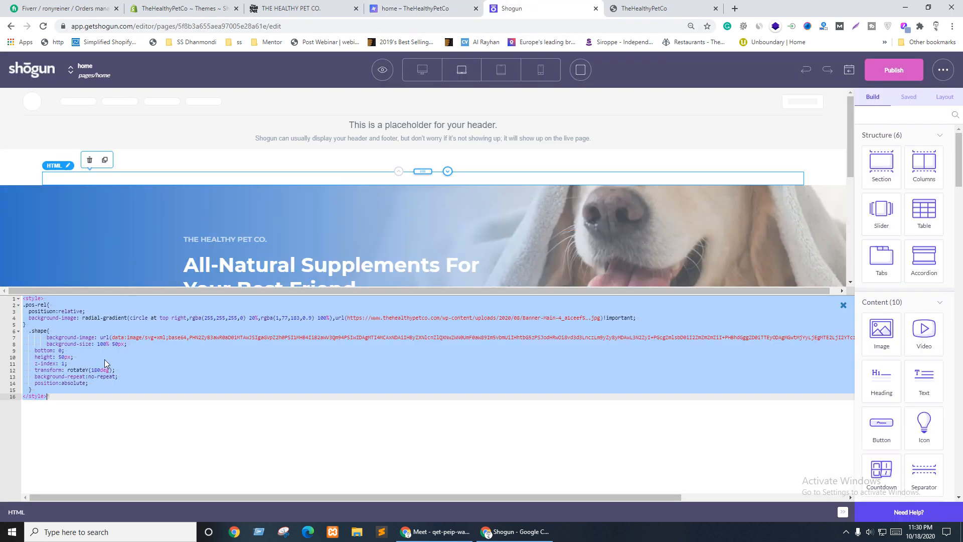
click(104, 359)
drag(28, 319, 643, 319)
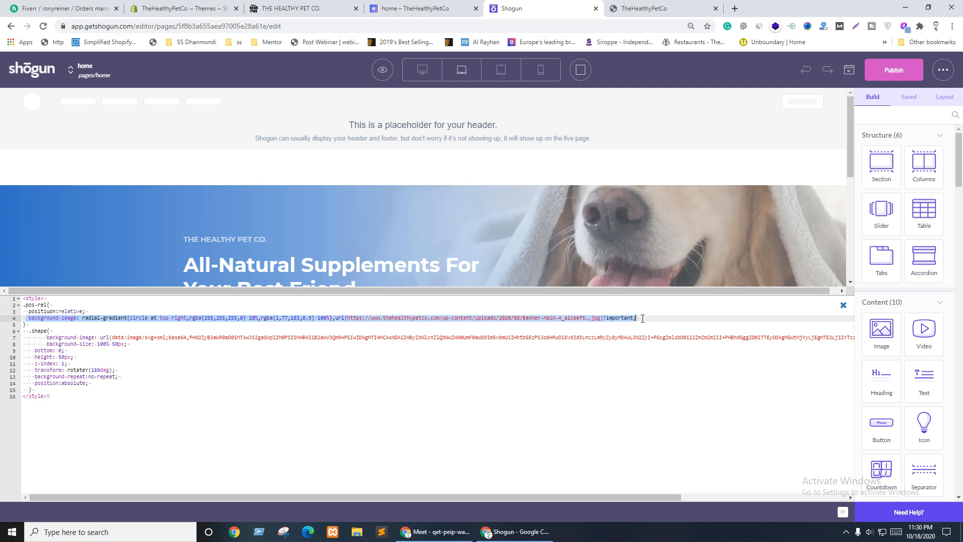
text(position: relative;     background-image: radial-gradient(circle at top right,rgba(255,255,255,0) 20%,rgba(1,77,183,0.9) 100%),url(https://i.shgcdn.com/aaf699d4-553a-4d62-8437-2a97fbf33752/-/format/auto/-/preview/3000x3000/-/quality/lighter/)!important;)
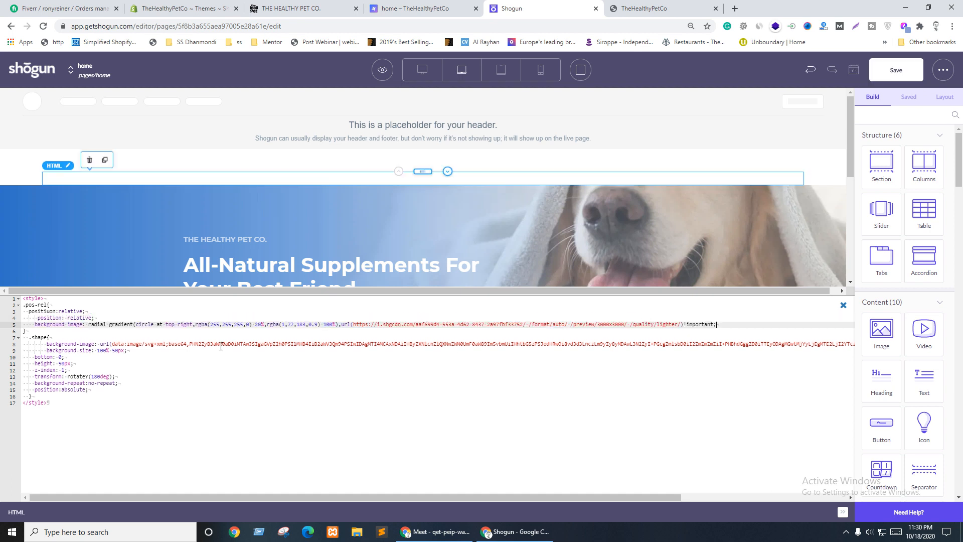
Step: Rename the .pos-rel selector to .banner in the HTML element's CSS, copy the class name, and close the code editor
click(30, 304)
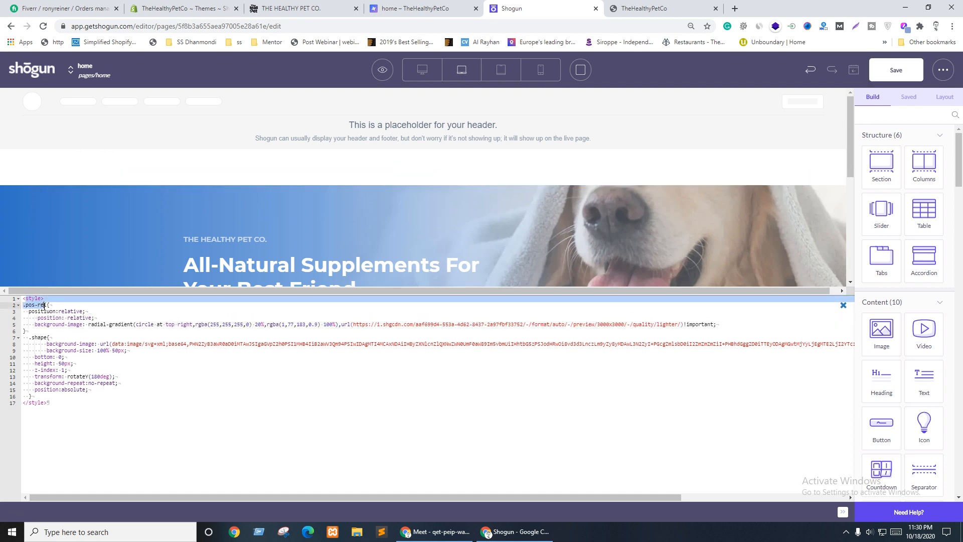
click(42, 318)
double_click(27, 305)
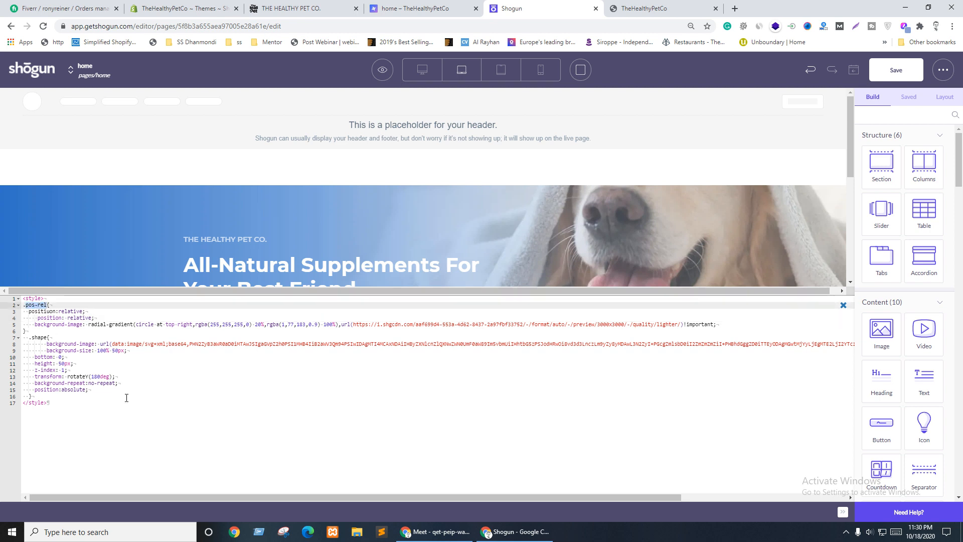
text(banner{)
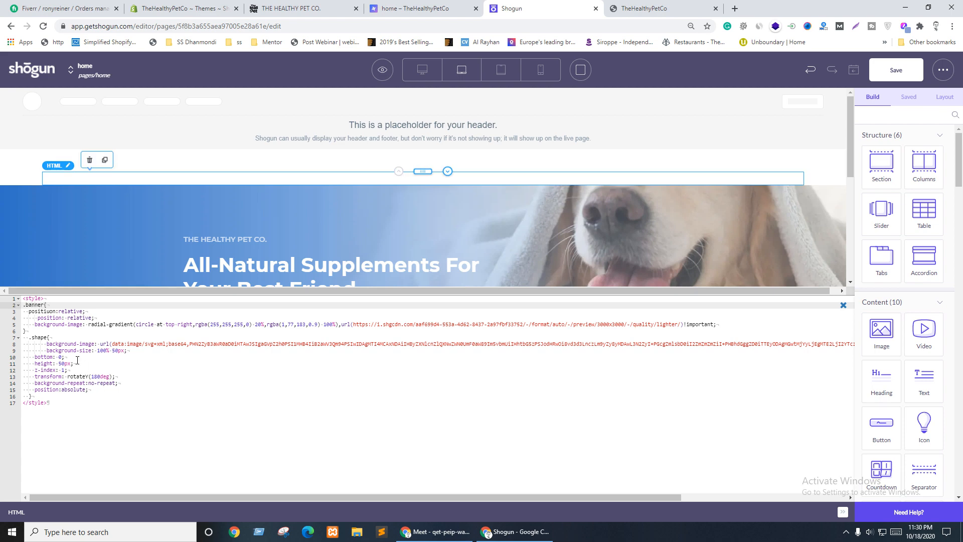
key(ctrl+shift+Left)
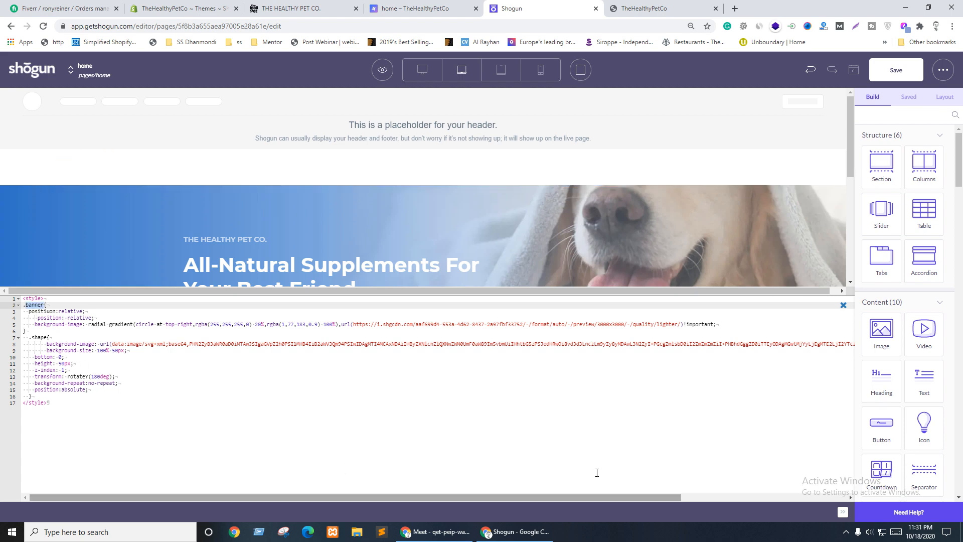
click(844, 305)
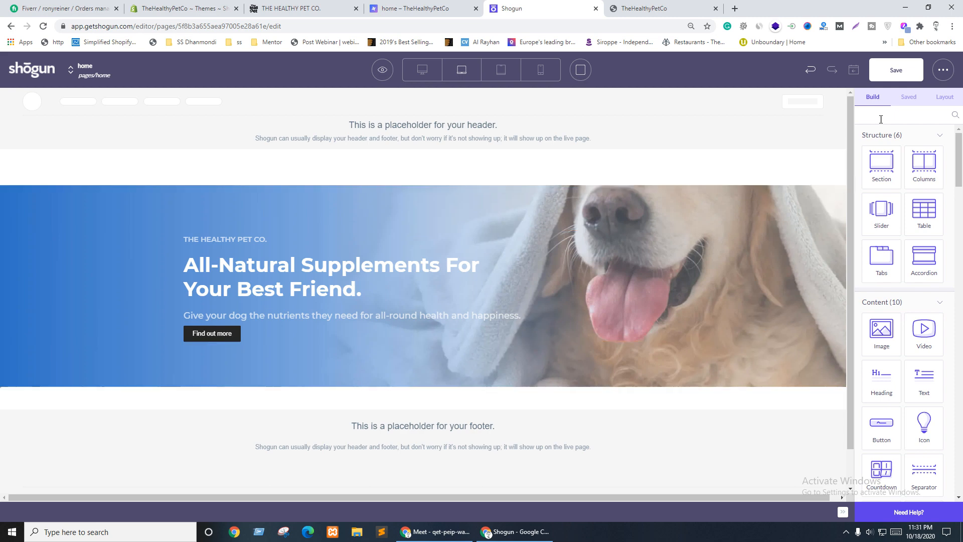
Step: Set the outer banner section's custom CSS class to banner and save the page
click(338, 202)
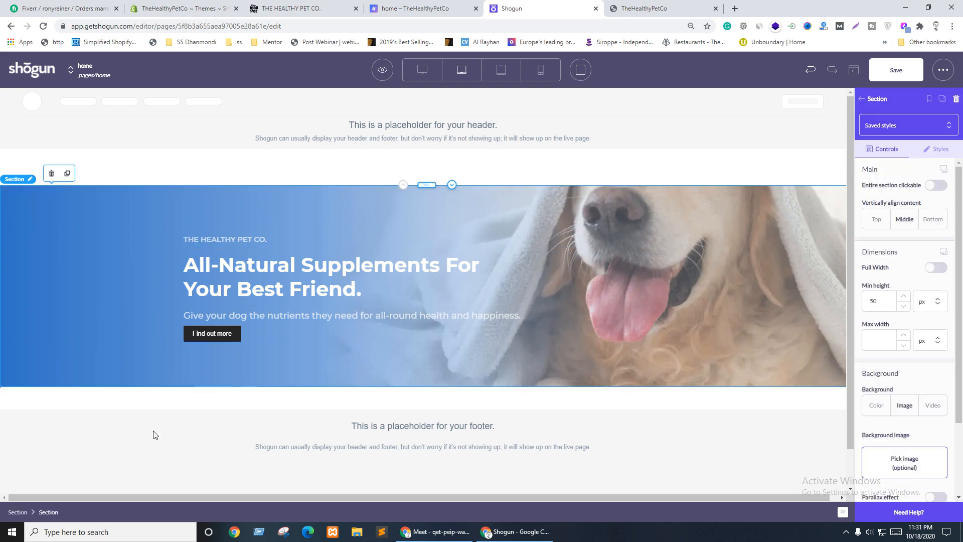
click(18, 512)
scroll(905, 426, down, 3)
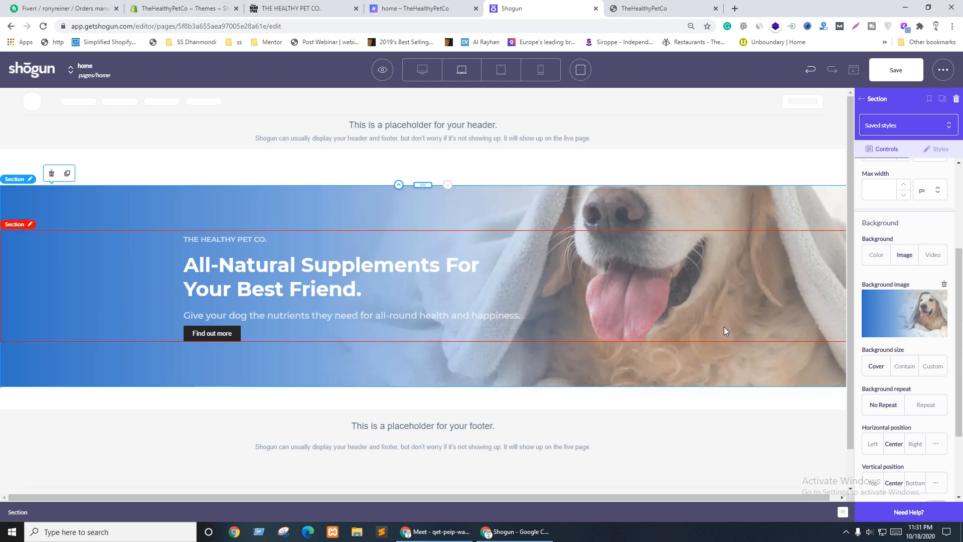
click(937, 149)
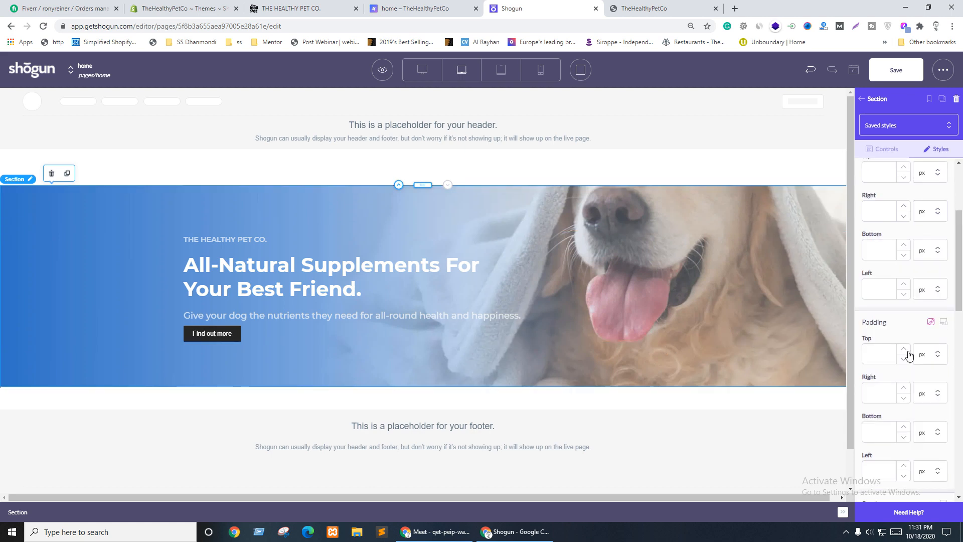
scroll(911, 392, down, 10)
scroll(892, 403, down, 2)
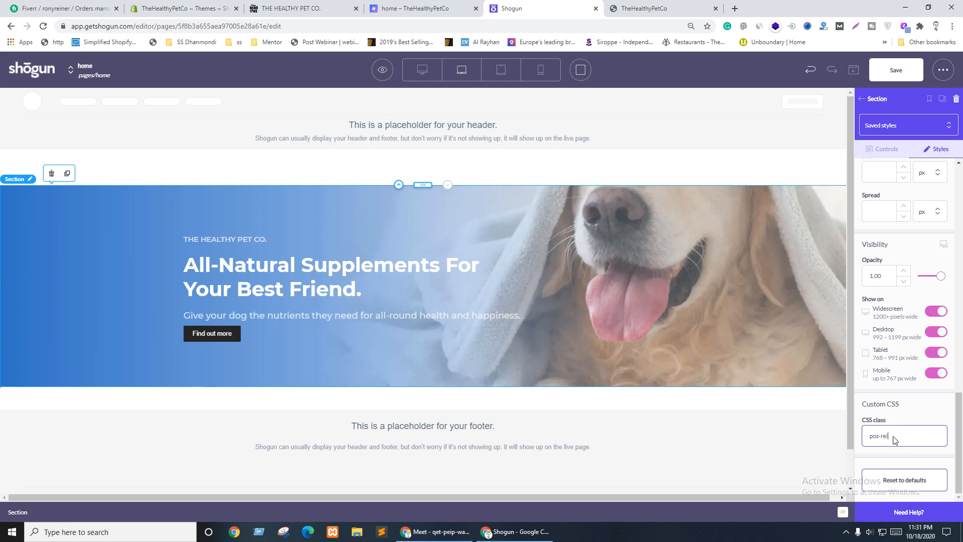
triple_click(904, 440)
text(banner)
click(916, 74)
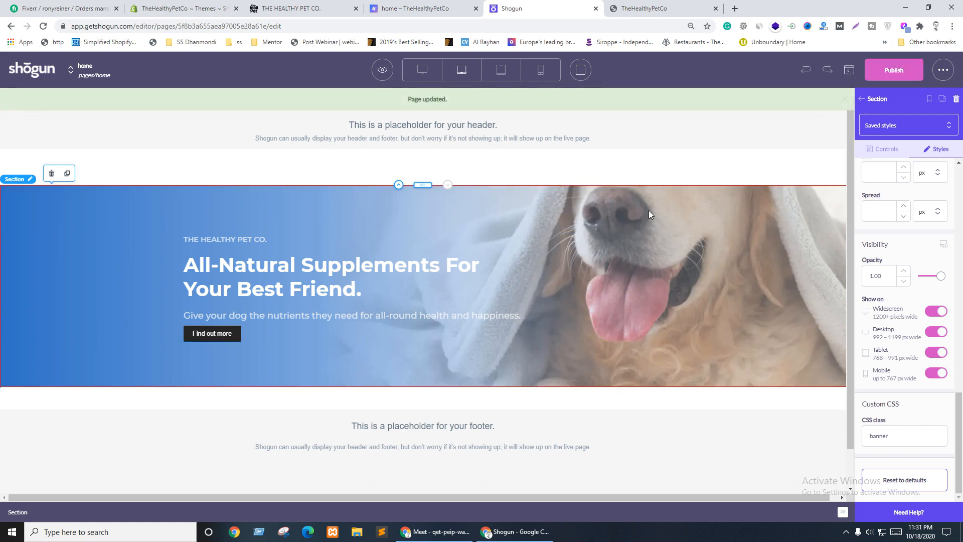
Step: Open a fresh preview of the home page, close the old preview, and place the new one beside the reference site
click(380, 79)
click(381, 123)
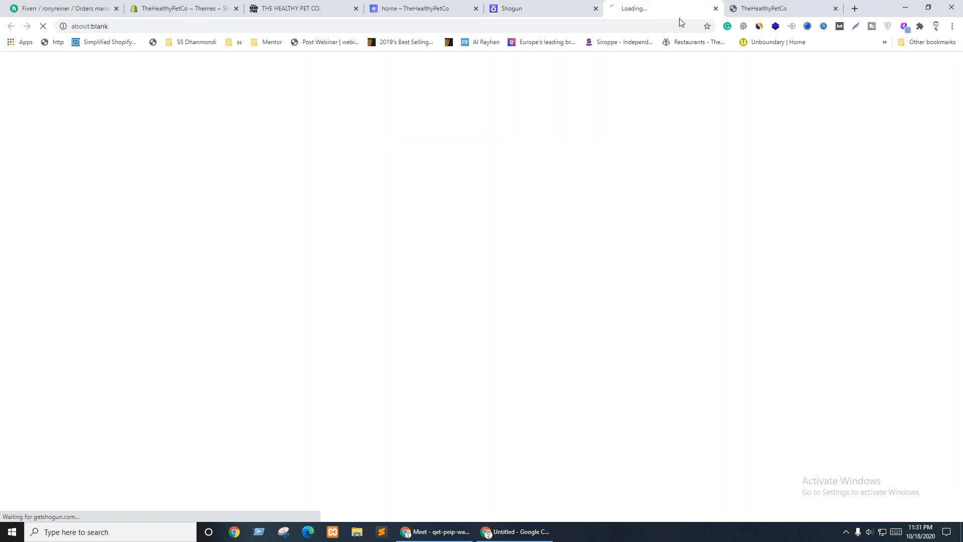
click(476, 9)
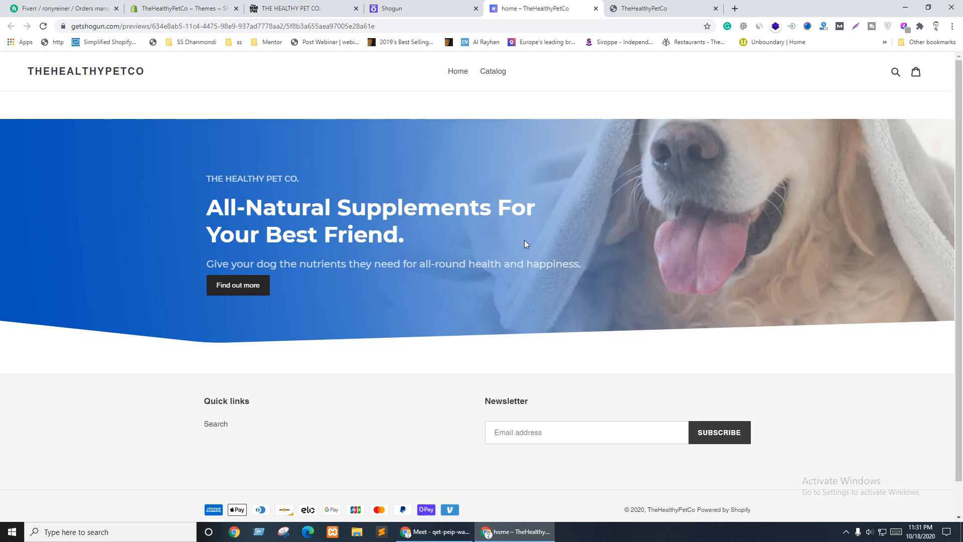
drag(523, 7, 411, 8)
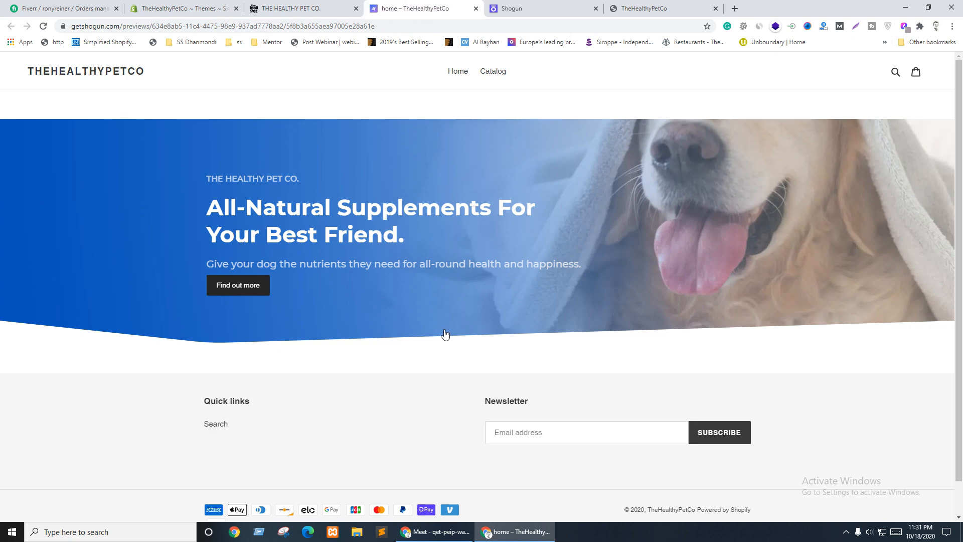
Step: Compare the preview's hero banner with the original thehealthypetco.com homepage for layout and style differences
key(ctrl+Page_Up)
click(949, 318)
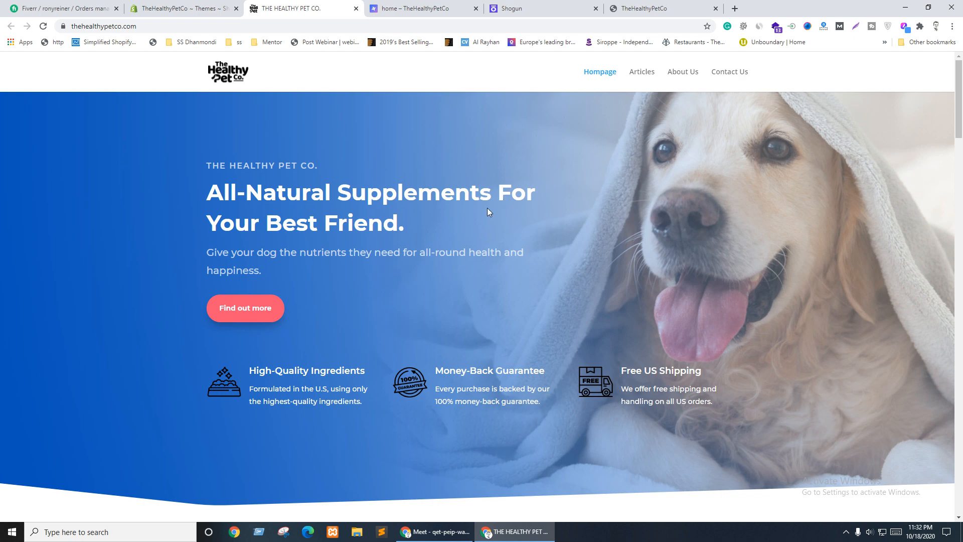
key(ctrl+Page_Down)
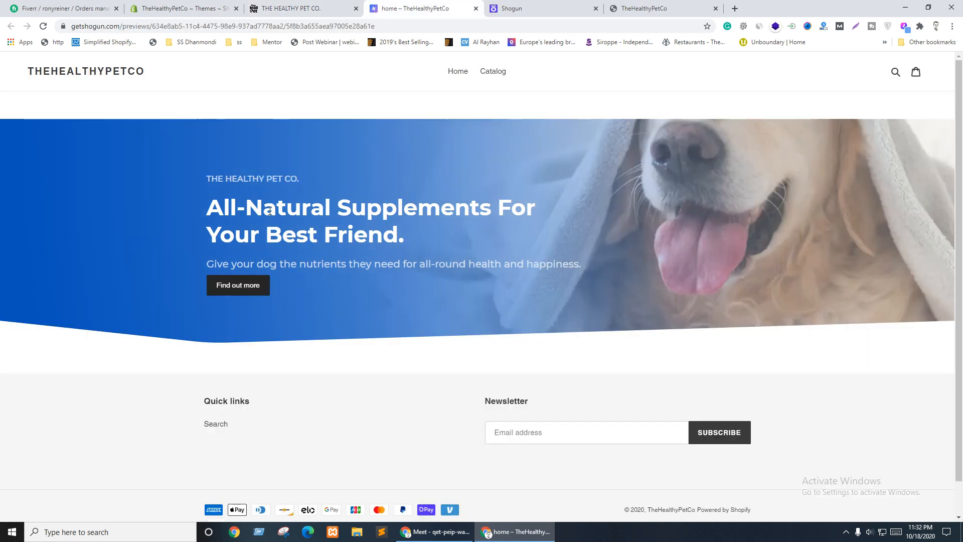
key(ctrl+Page_Up)
key(ctrl+Page_Down)
key(ctrl+Page_Up)
key(ctrl+Page_Down)
key(ctrl+Page_Up)
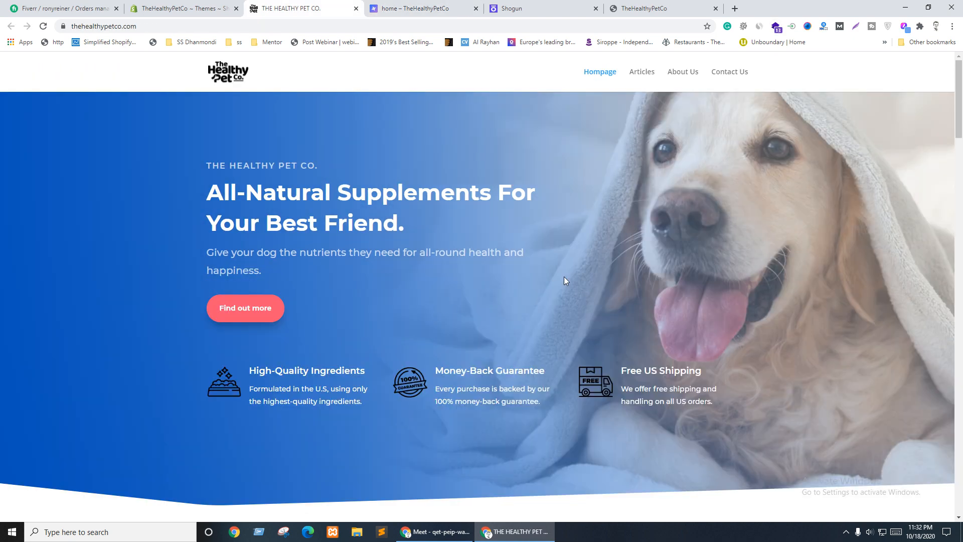
Step: Inspect the reference site's Find out more button and widen the element tree to show its markup and styles
right_click(242, 317)
click(272, 439)
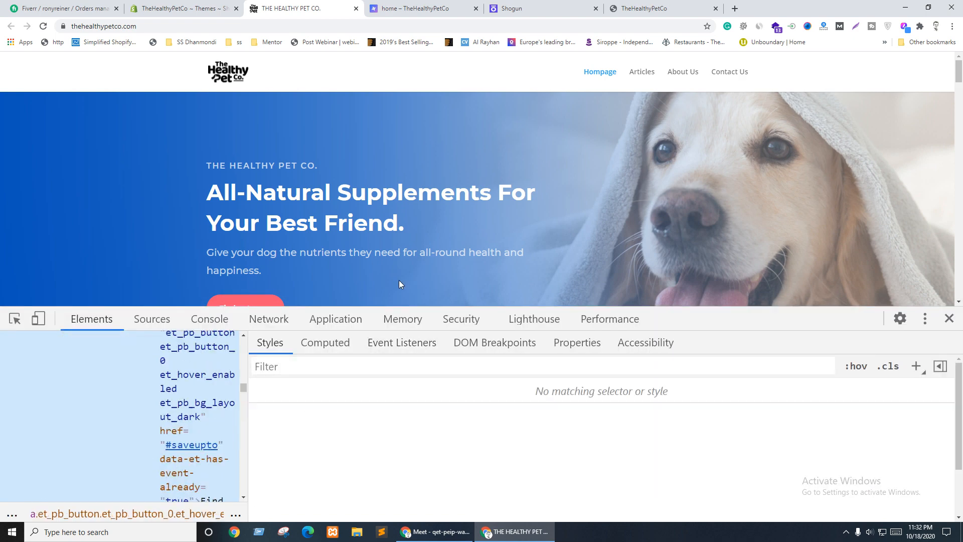
scroll(422, 229, down, 1)
drag(246, 361, 549, 353)
scroll(452, 341, up, 2)
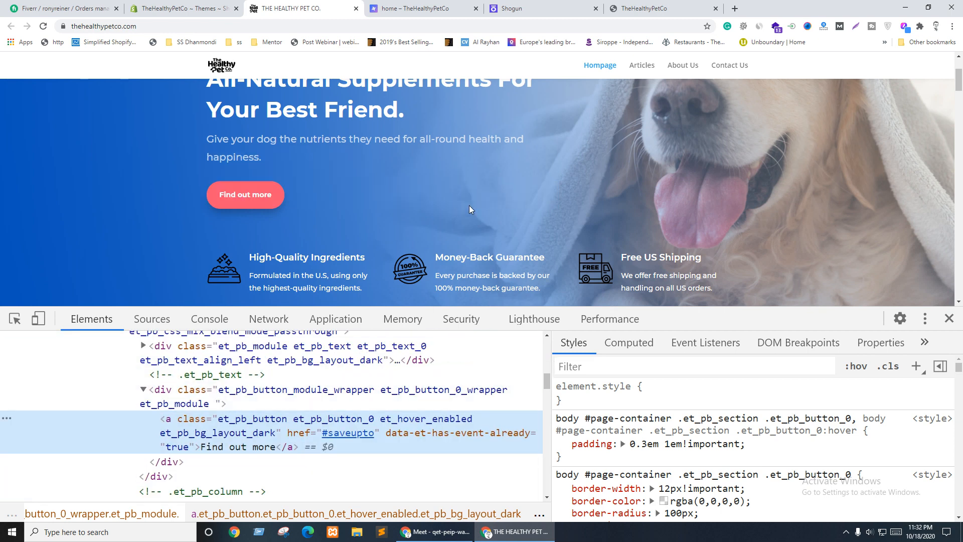
Step: Return to the Shogun editor and set the max width of the "Give your dog the nutrients" heading to 700 px
key(ctrl+Tab)
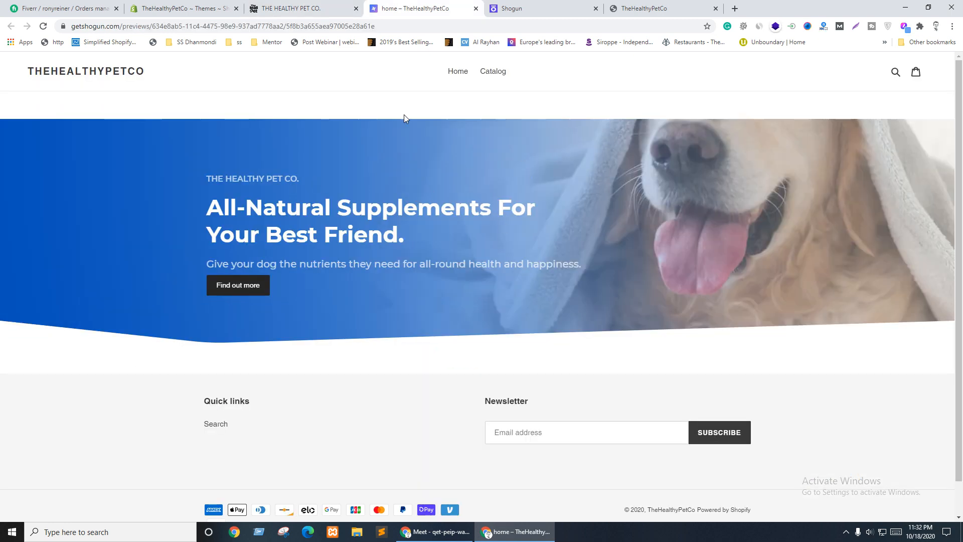
drag(448, 4, 563, 5)
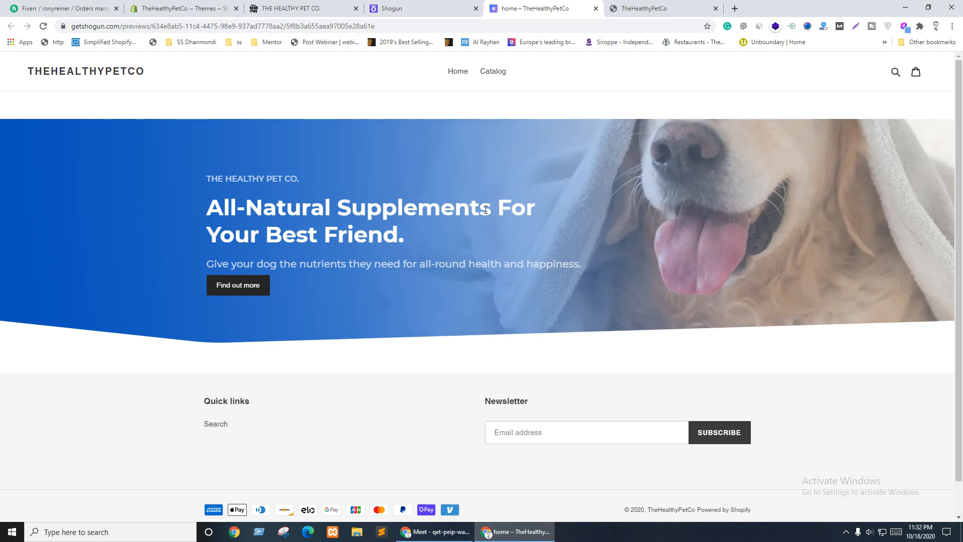
click(415, 6)
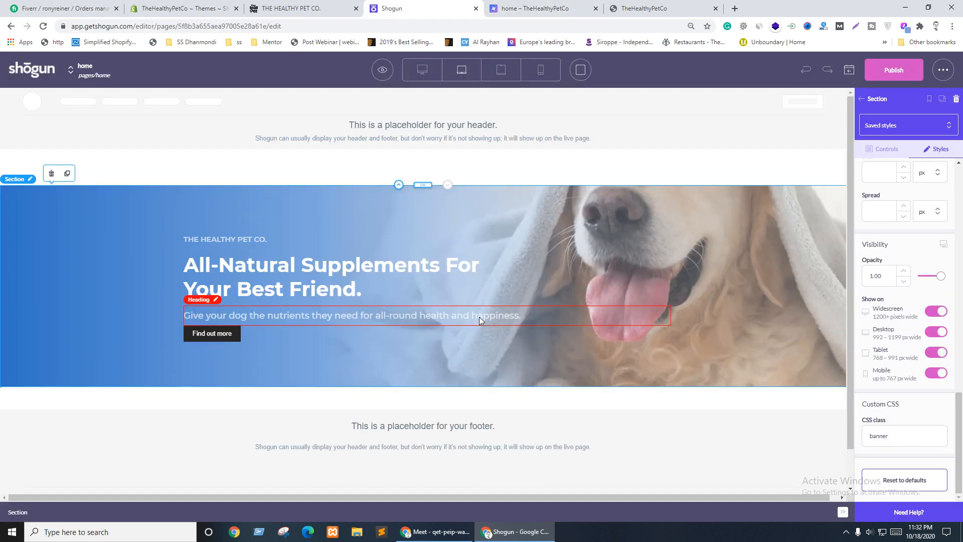
triple_click(480, 317)
click(381, 287)
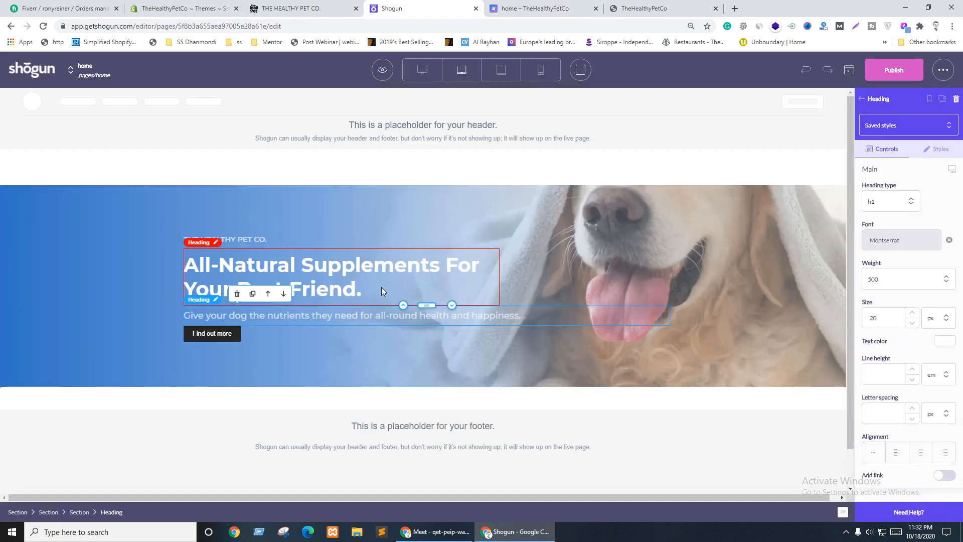
click(458, 316)
click(938, 149)
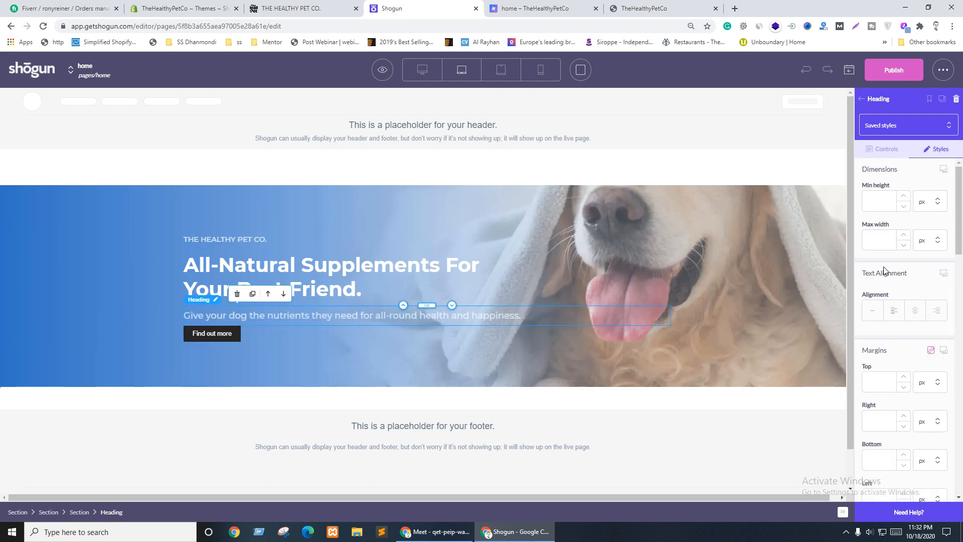
click(874, 240)
text(700)
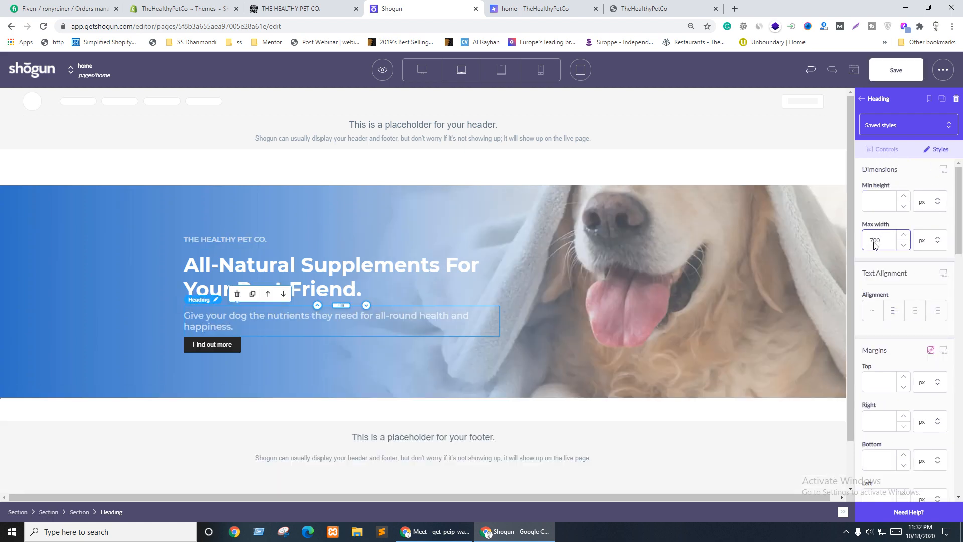
Step: Check the reference page, and set the line height of the "Give your dog the nutrients" heading to 1.7 em in Shogun
key(ctrl+Page_Up)
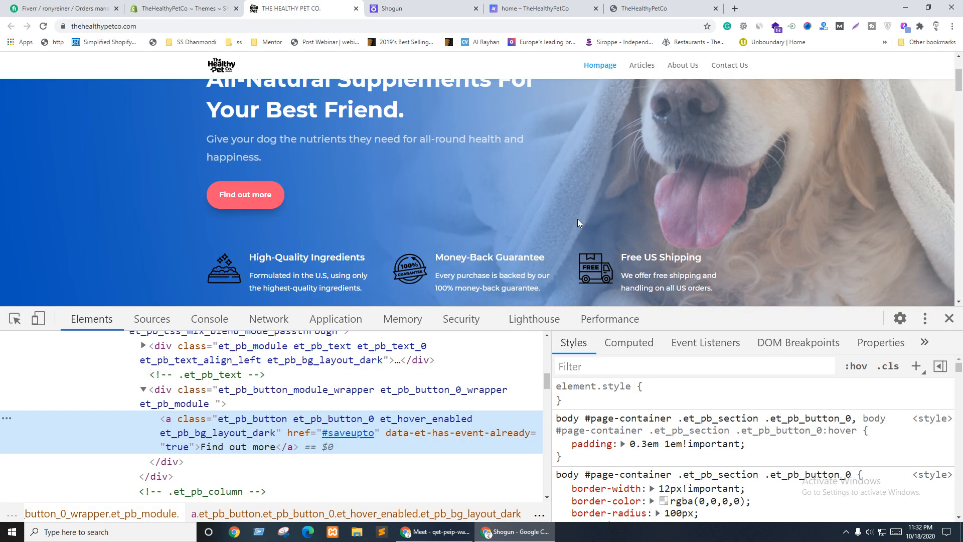
key(ctrl+Page_Down)
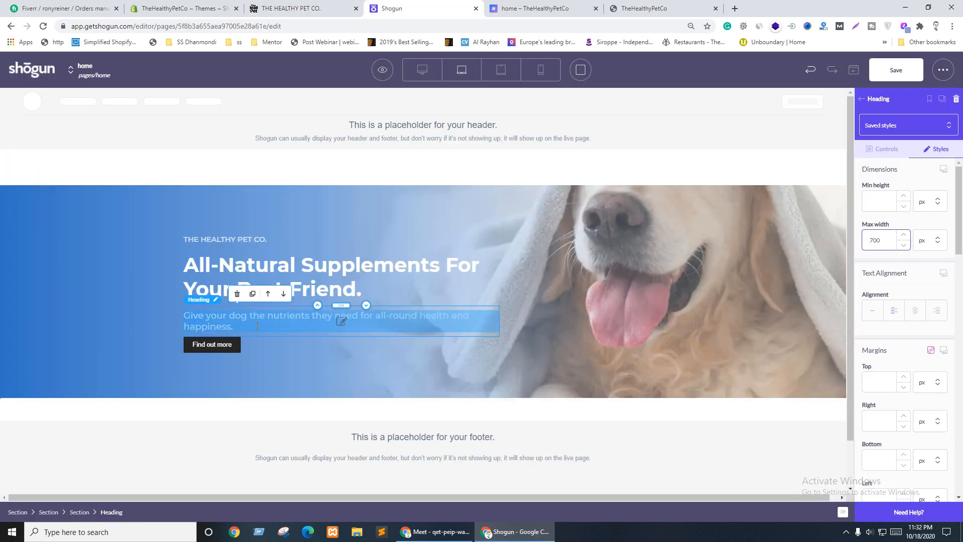
scroll(908, 301, down, 2)
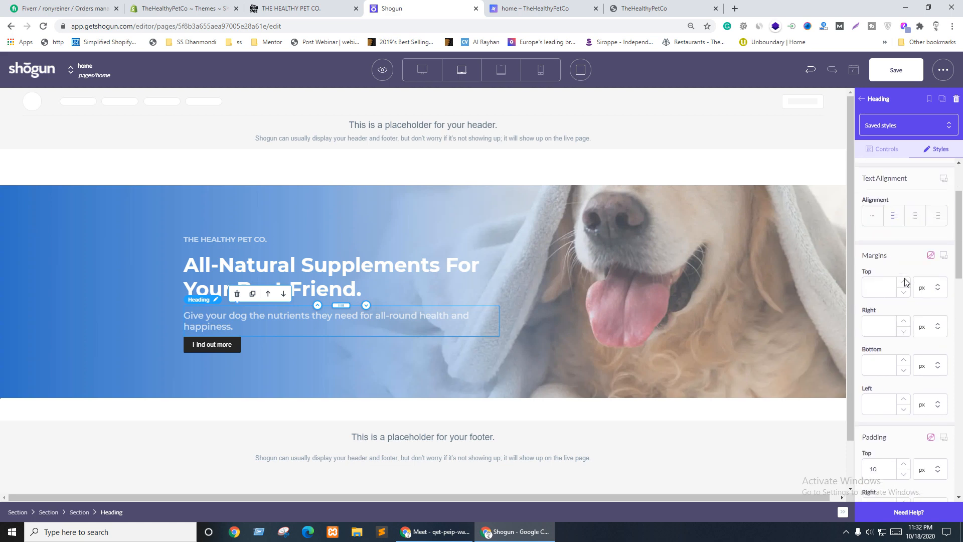
click(885, 147)
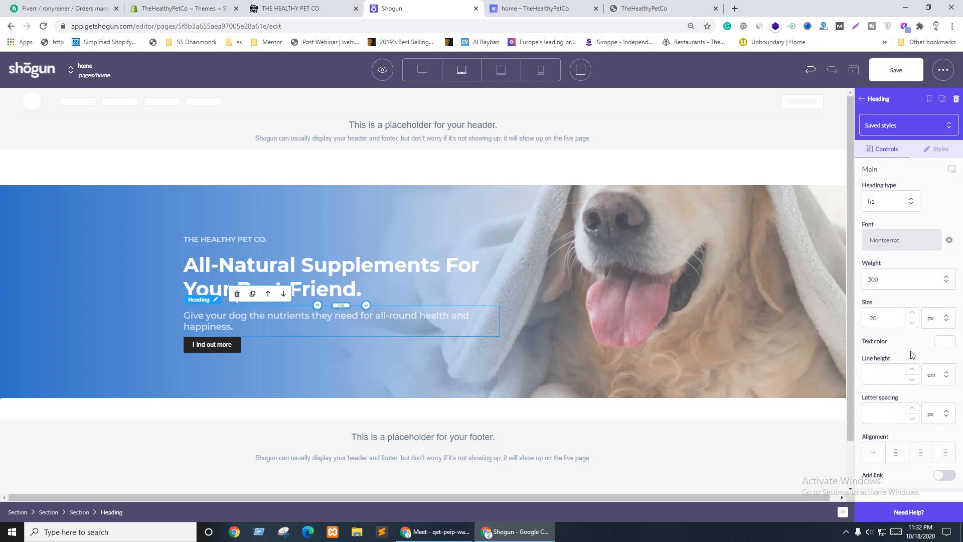
click(878, 381)
text(1)
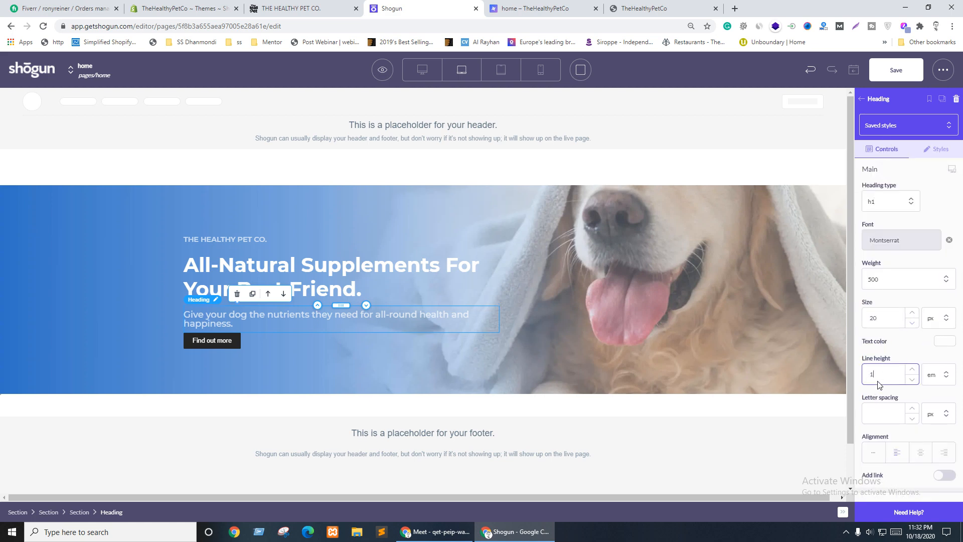
text(.4)
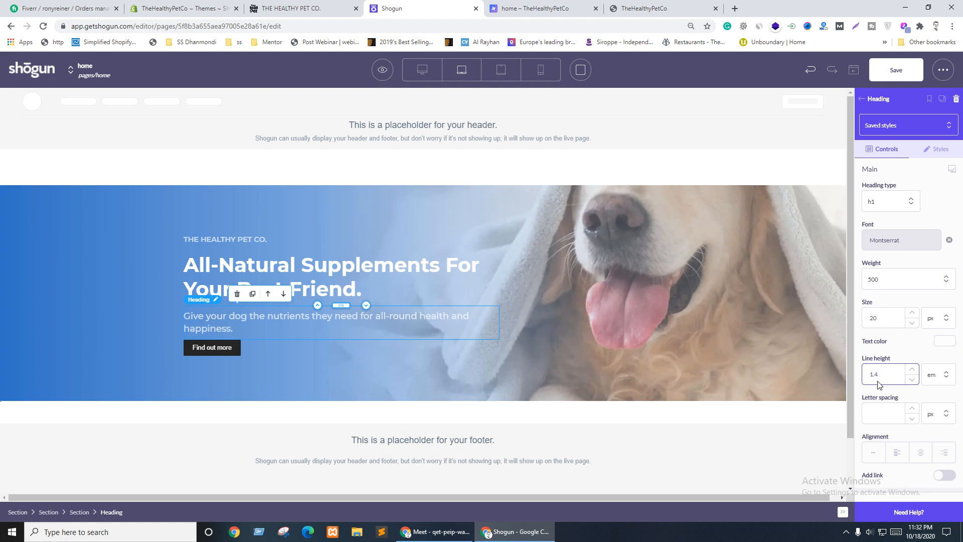
key(BackSpace)
text(7)
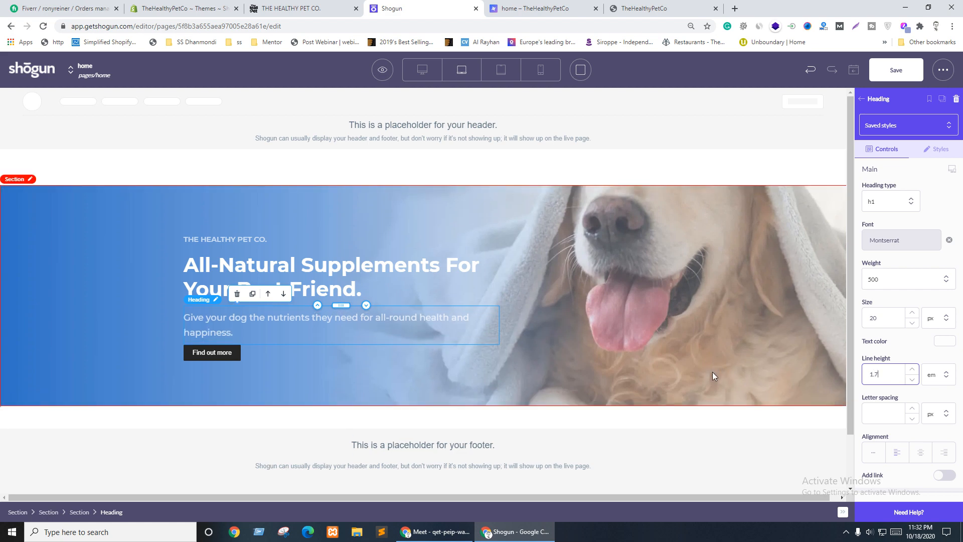
Step: Inspect the Find out more button on the reference site and copy its background color #ff5473
key(ctrl+Page_Up)
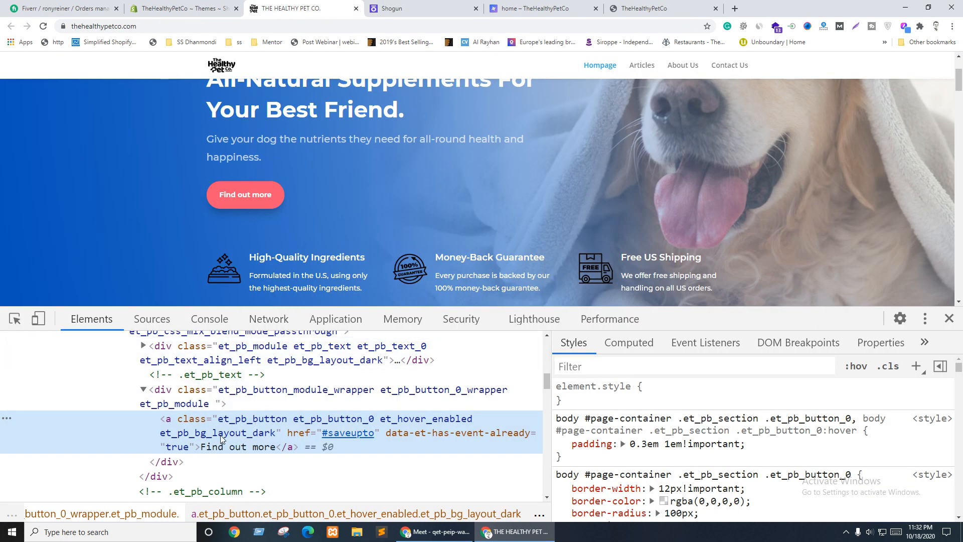
click(14, 318)
click(250, 197)
scroll(751, 461, down, 3)
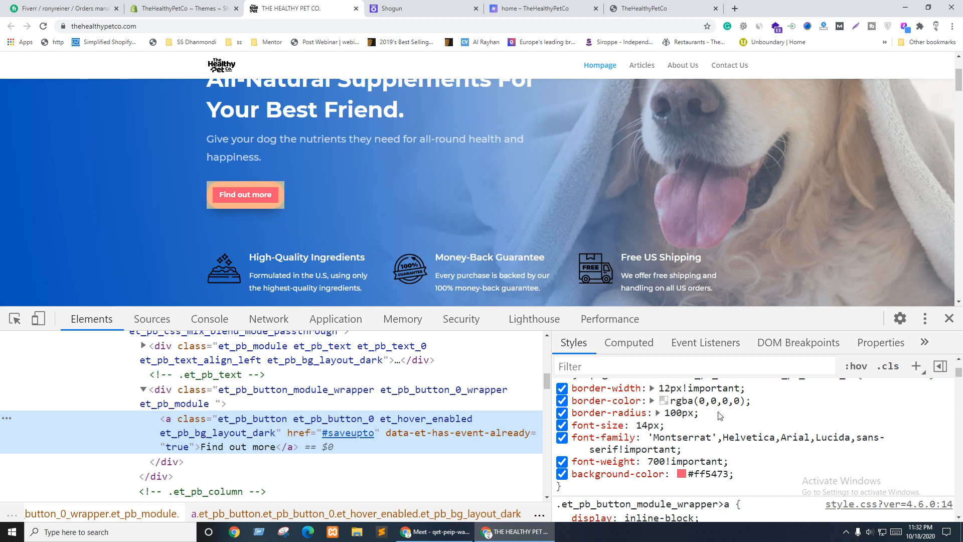
scroll(721, 415, up, 1)
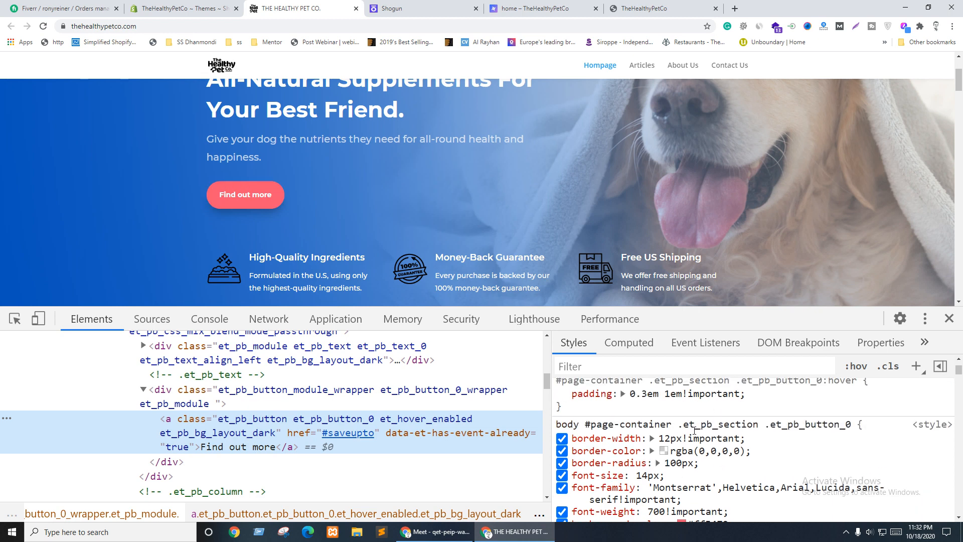
click(563, 439)
click(562, 439)
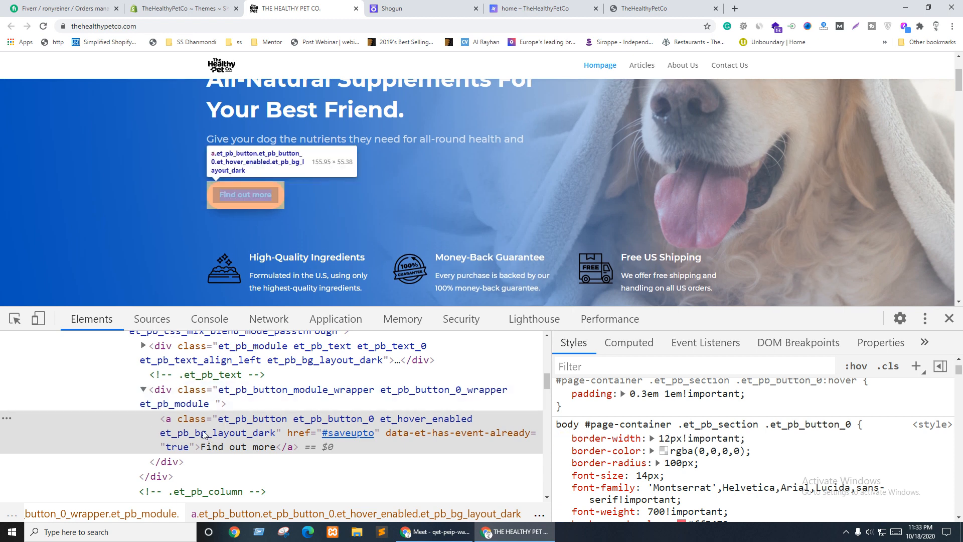
scroll(710, 459, down, 1)
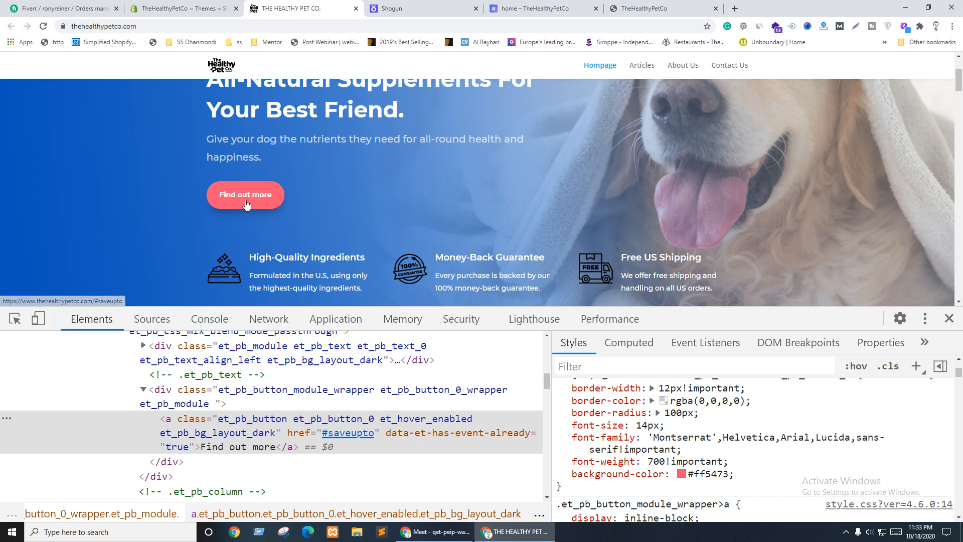
click(708, 475)
key(ctrl+c)
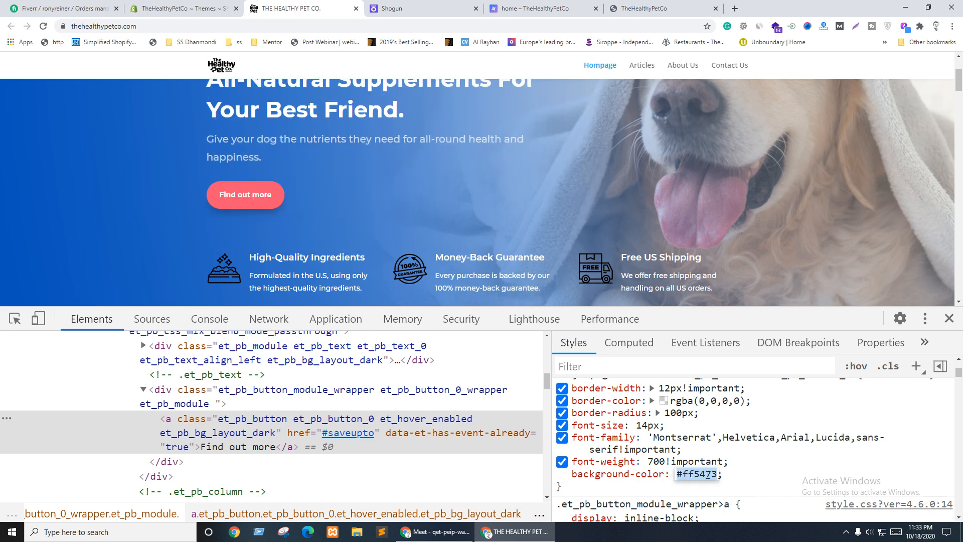
click(820, 465)
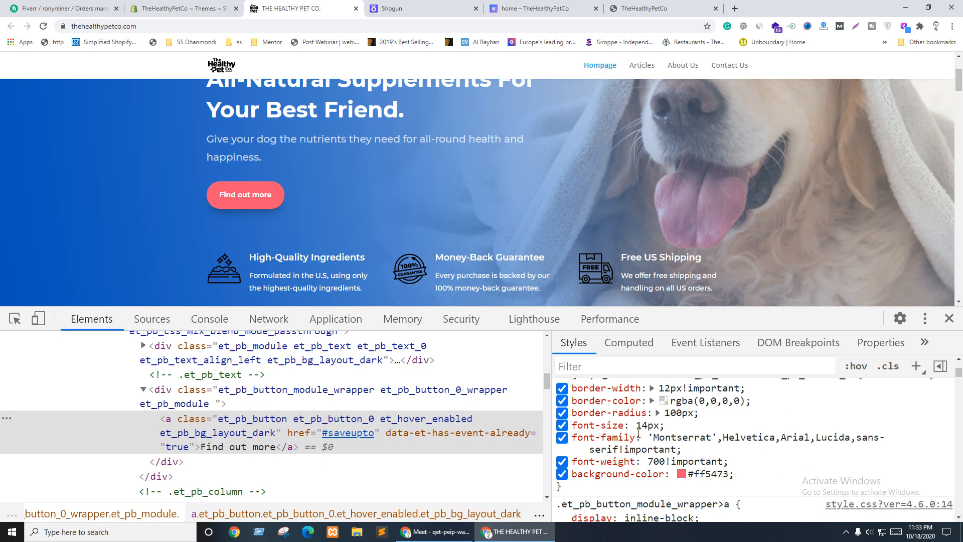
Step: Return to the Shogun editor and set the Find out more button's font to Montserrat with weight 700
key(ctrl+Tab)
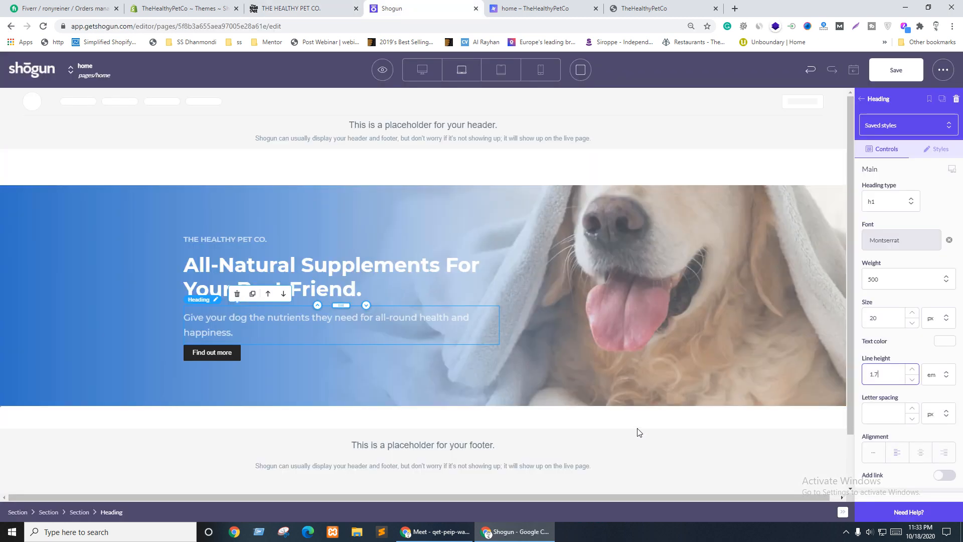
click(218, 359)
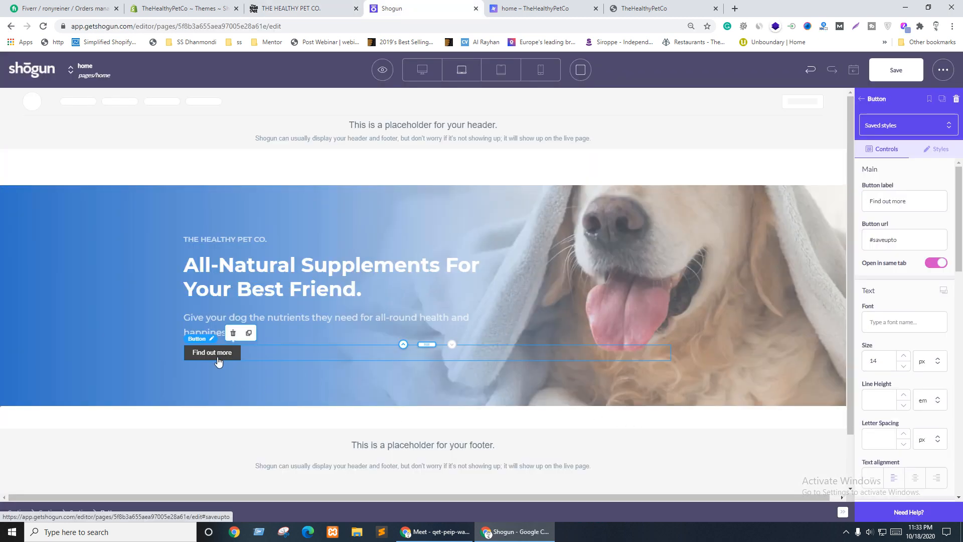
click(894, 327)
text(mont)
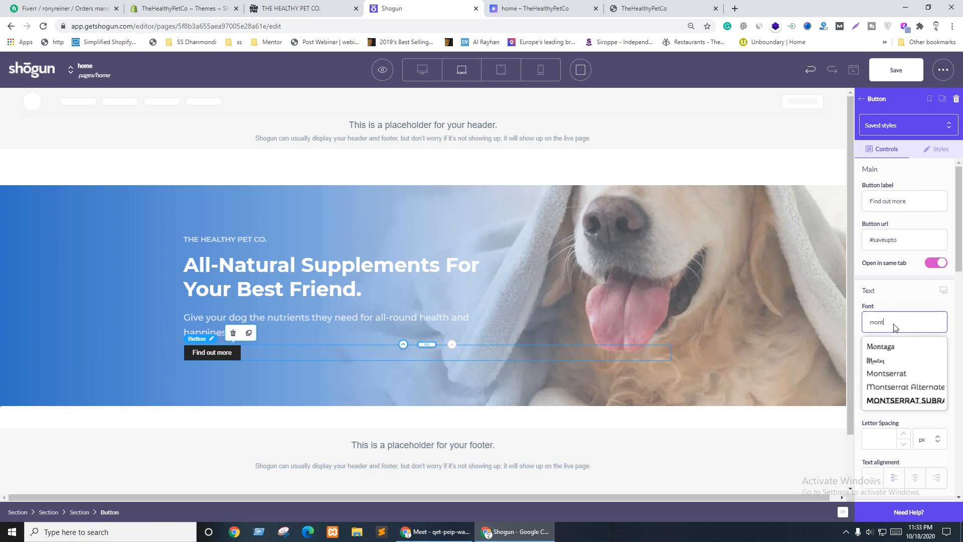
click(887, 374)
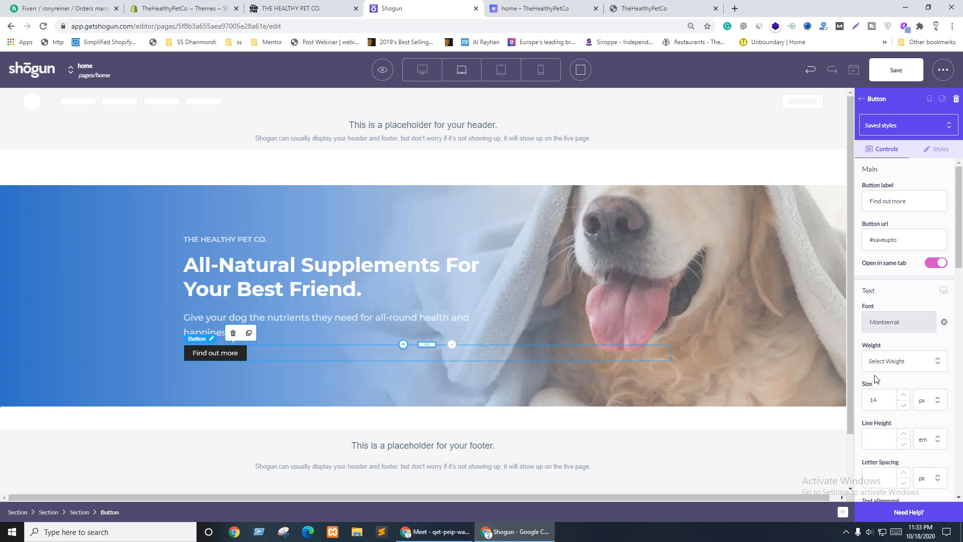
click(908, 365)
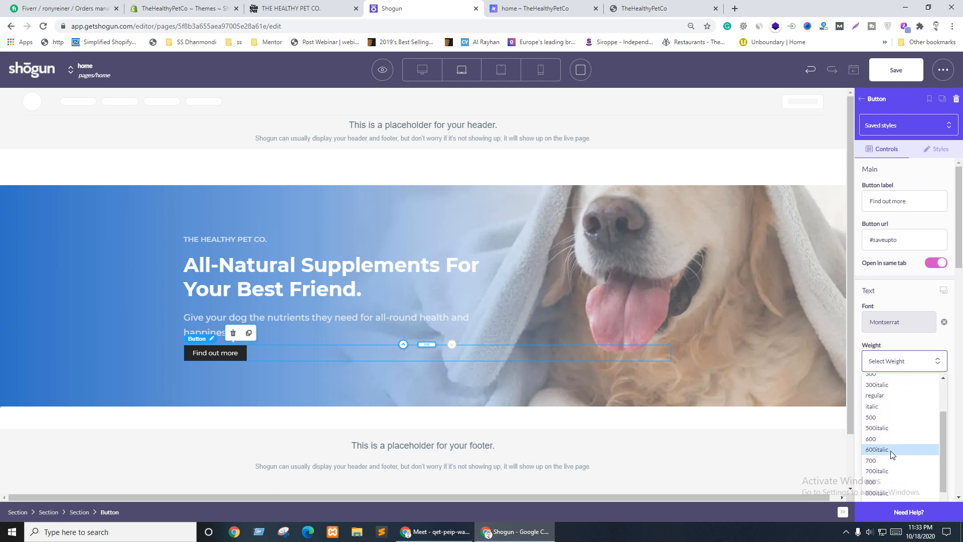
click(891, 460)
Step: Set the Find out more button's default solid background color to the copied #ff5473
scroll(902, 366, down, 2)
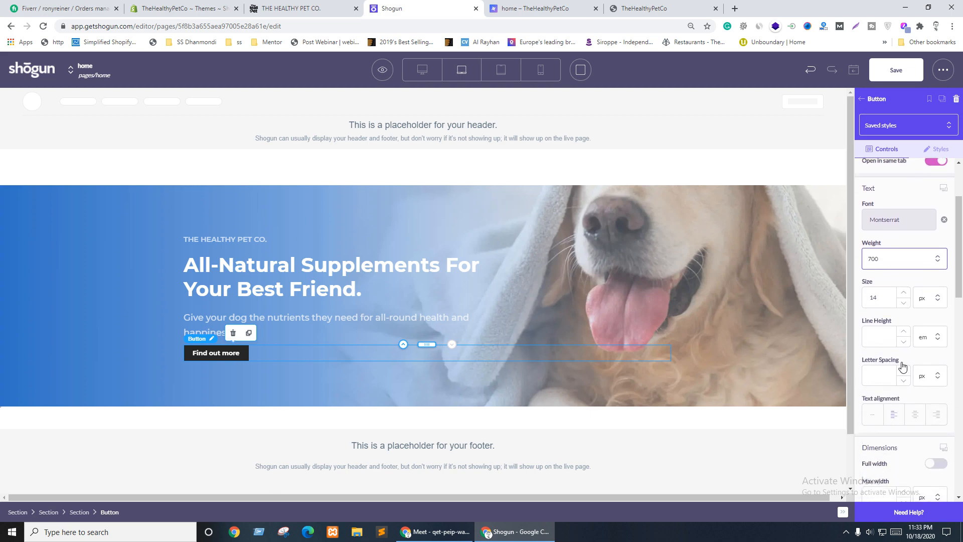
scroll(902, 367, down, 6)
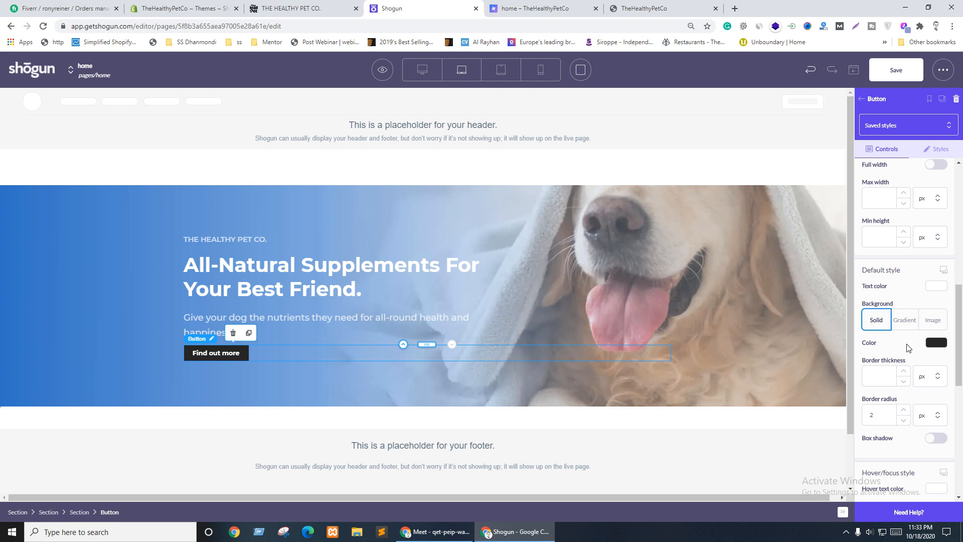
click(935, 342)
double_click(878, 443)
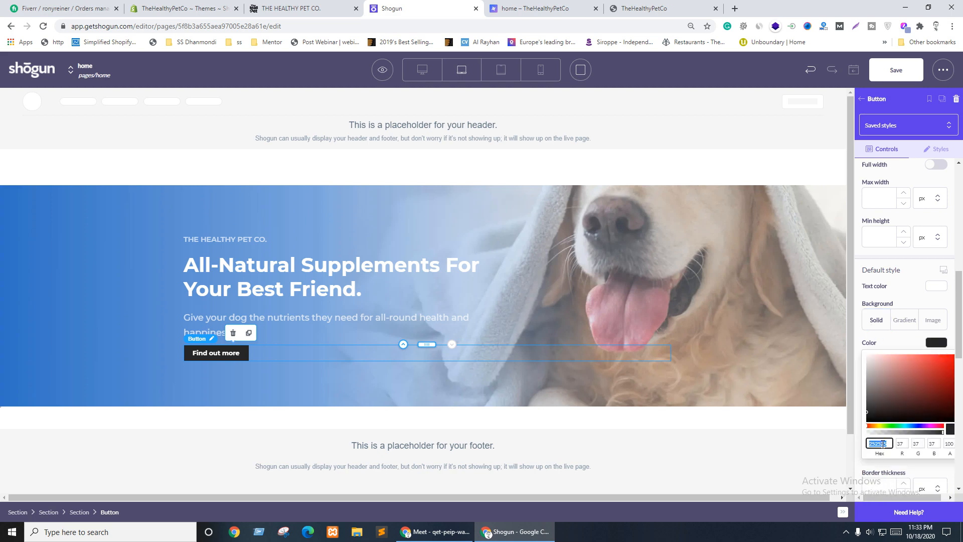
key(ctrl+v)
scroll(918, 369, down, 4)
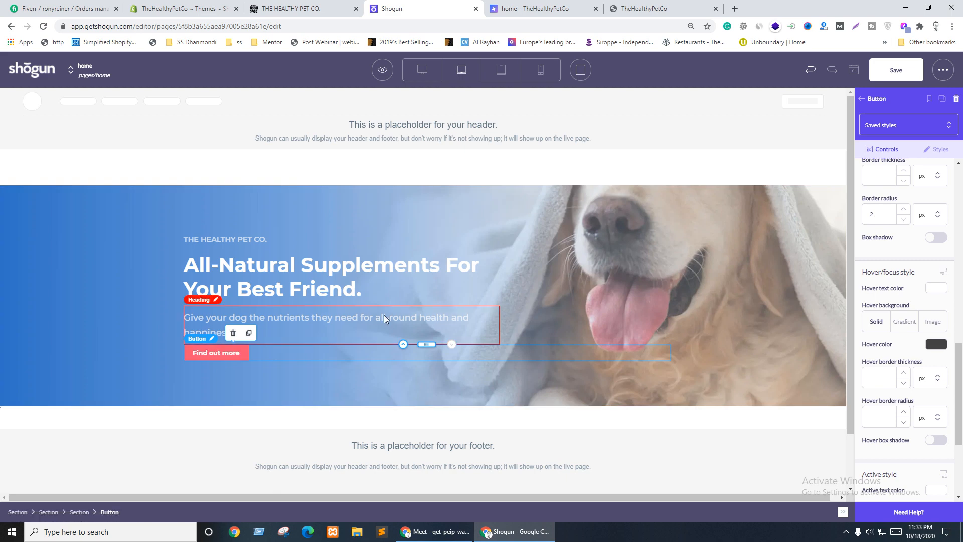
Step: Set the Find out more button's padding to 15 px at top and bottom and 30 px at right and left
key(ctrl+shift+Tab)
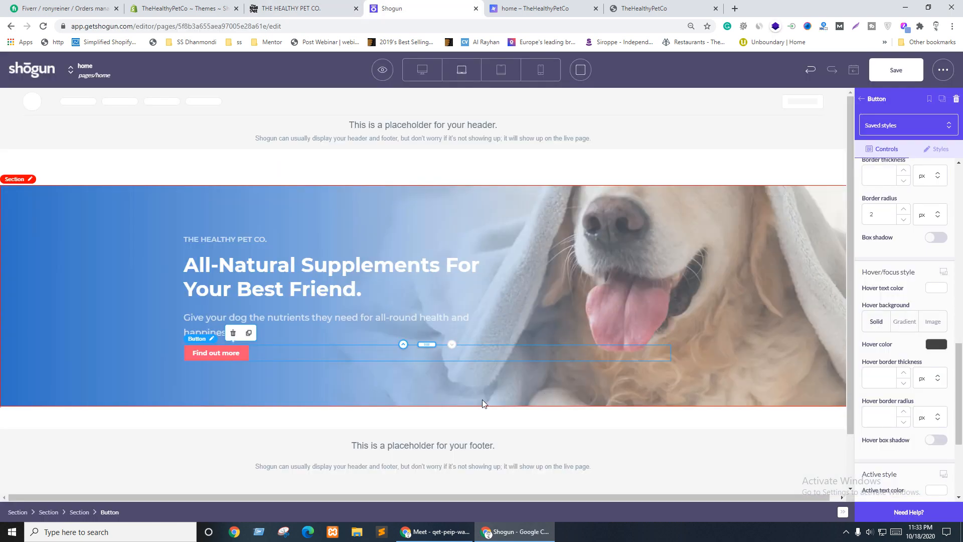
scroll(933, 226, up, 8)
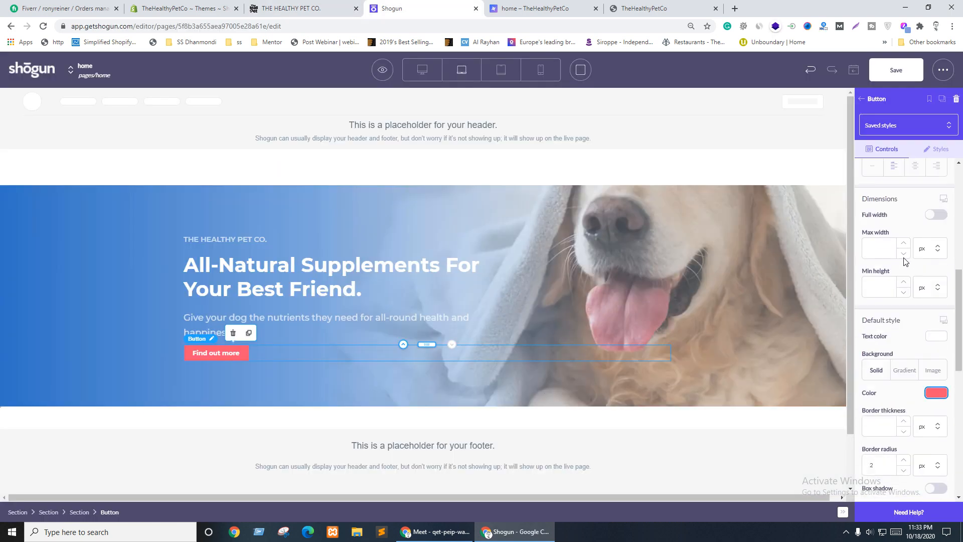
click(941, 157)
scroll(895, 303, down, 3)
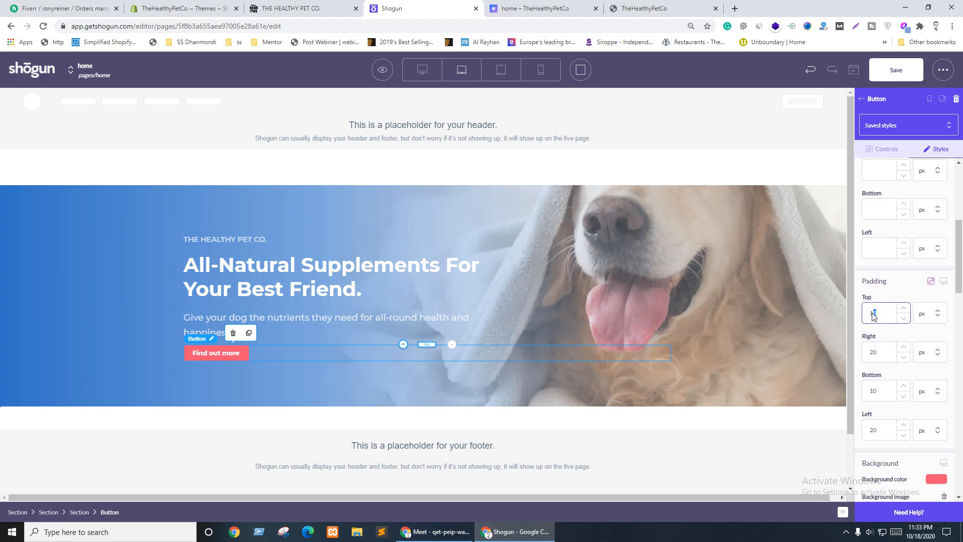
text(5)
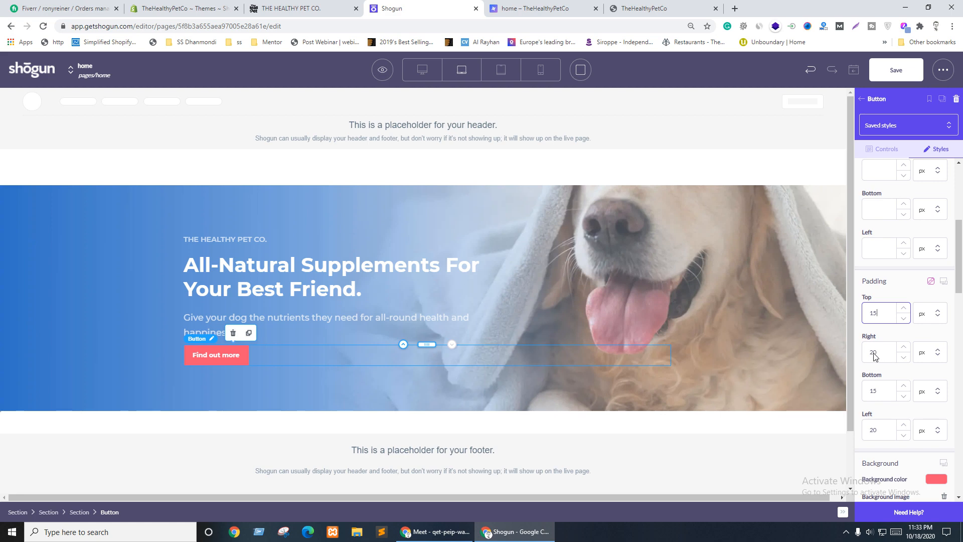
drag(874, 356, 868, 356)
text(3)
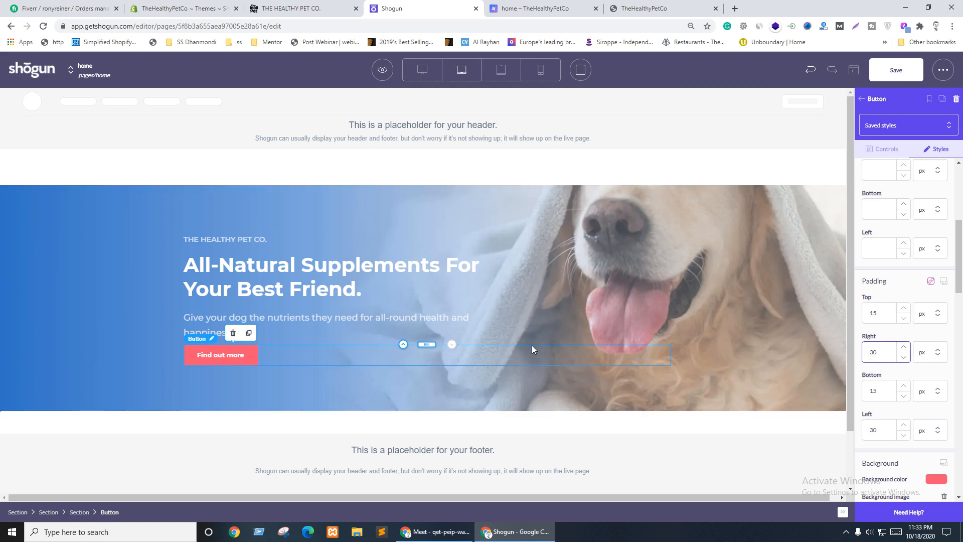
Step: Force the hover state on the reference site's Find out more button and examine its hover padding, border radius and background color
key(ctrl+shift+Tab)
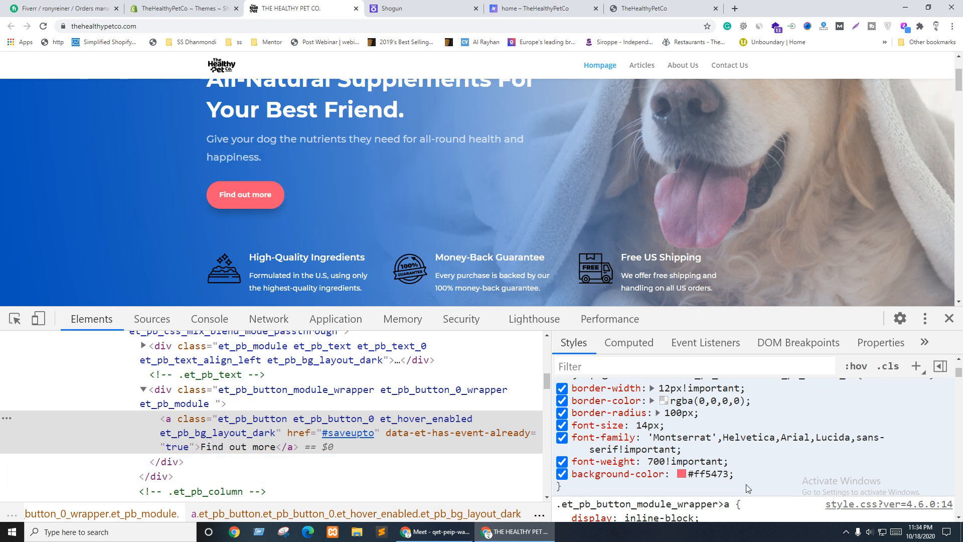
scroll(770, 484, up, 2)
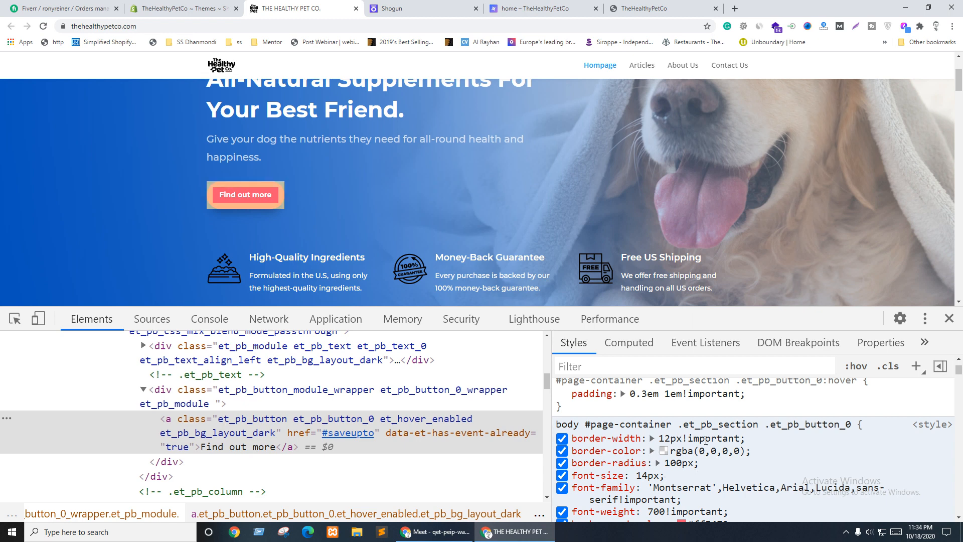
scroll(706, 440, down, 2)
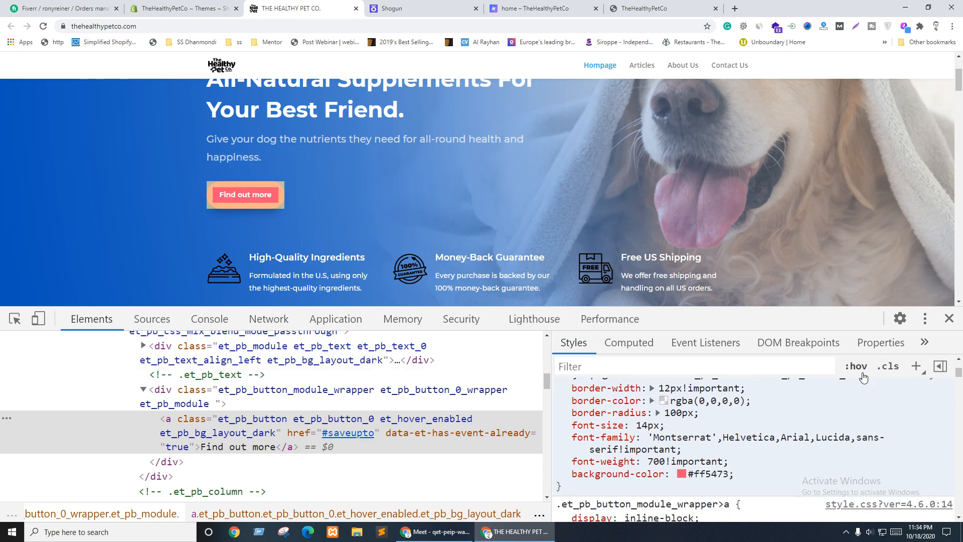
click(860, 371)
click(756, 412)
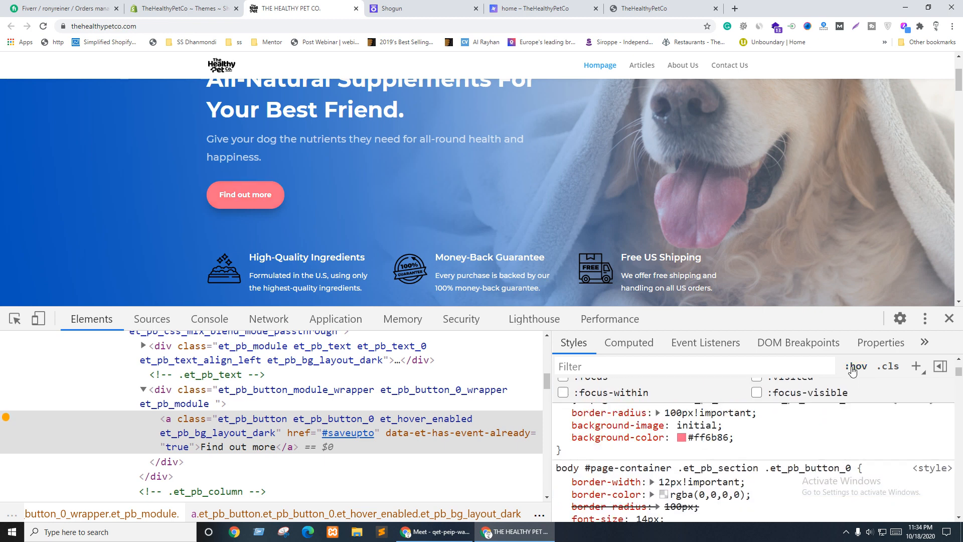
click(852, 370)
scroll(652, 441, up, 3)
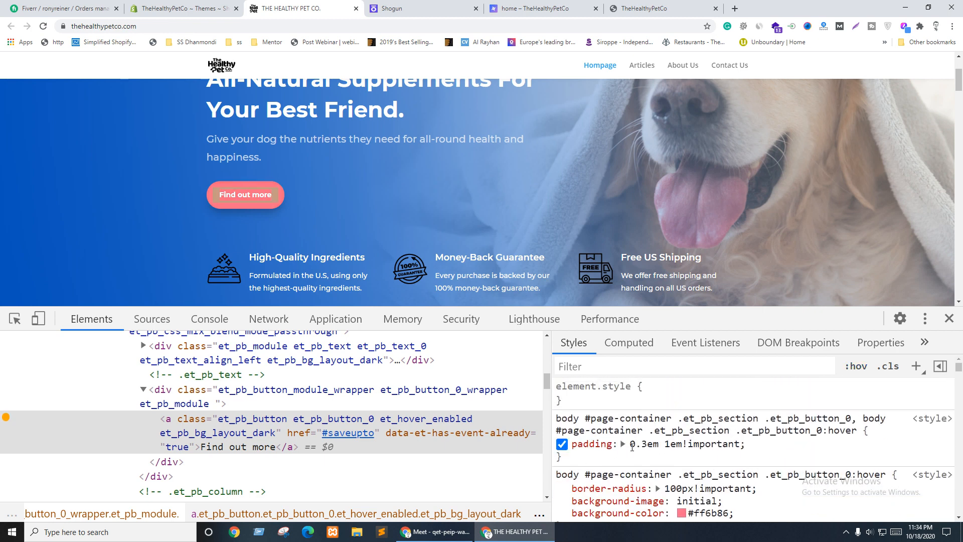
scroll(652, 444, down, 5)
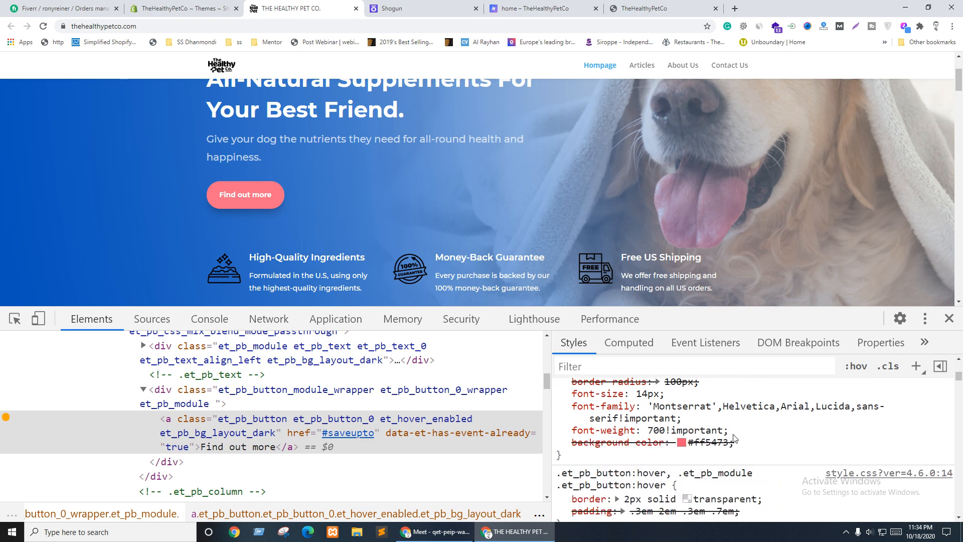
scroll(735, 438, up, 3)
scroll(702, 446, down, 1)
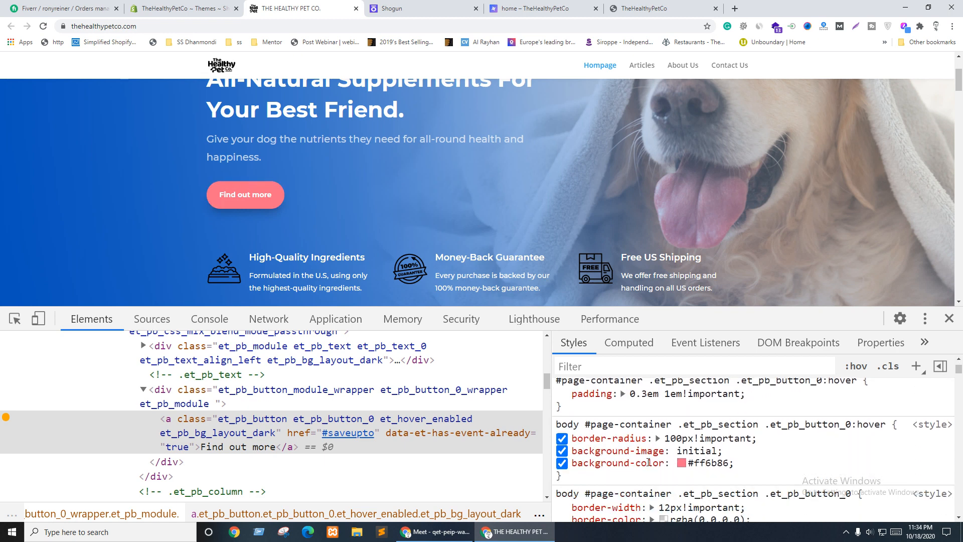
Step: Copy the hover background color #ff6b86 from the reference button's styles and return to the Shogun editor
click(709, 461)
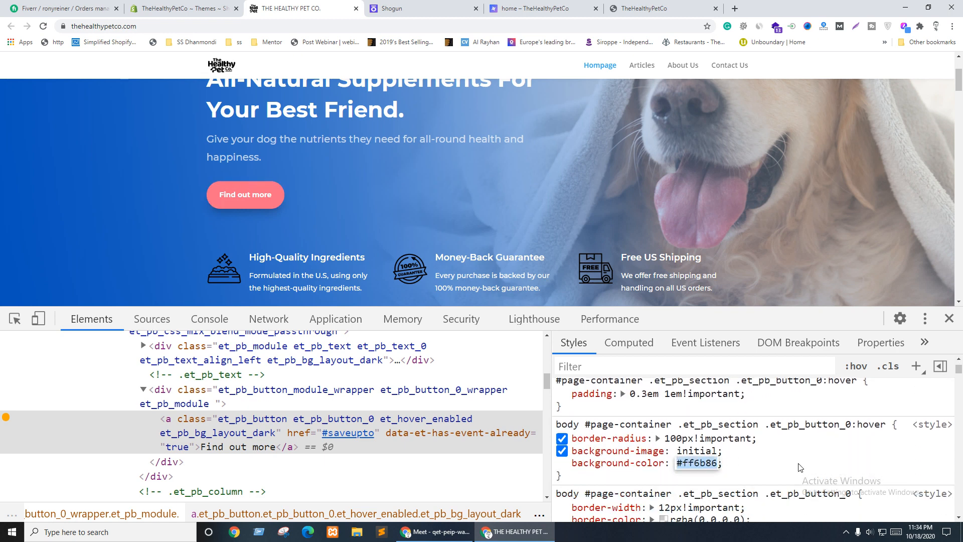
click(401, 8)
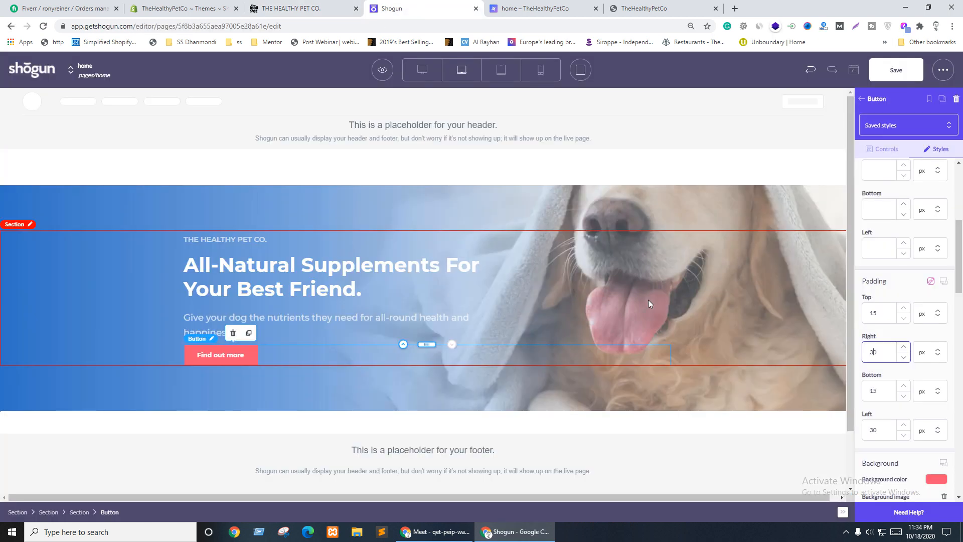
Step: Set the Find out more button's border radius to 30 px and its border thickness to 0 px
scroll(892, 396, down, 3)
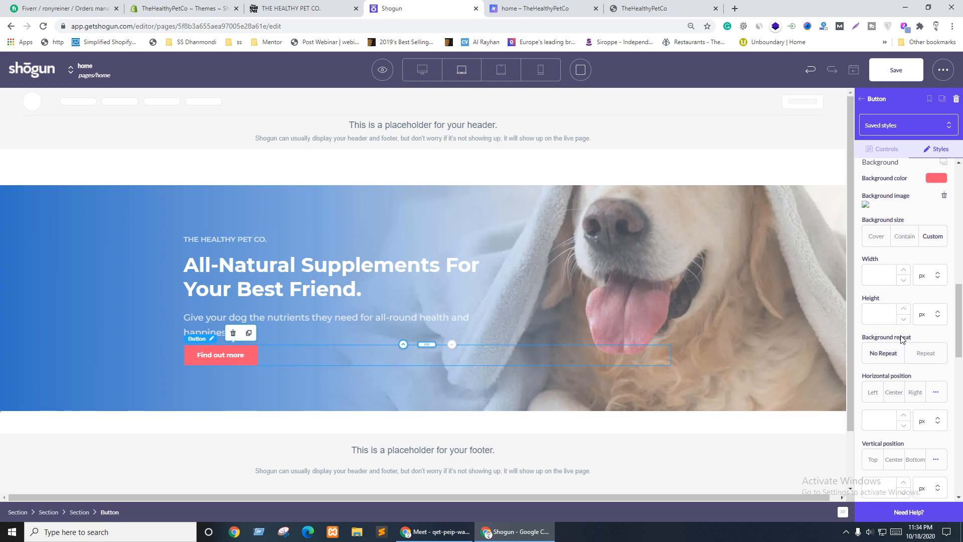
scroll(903, 335, up, 1)
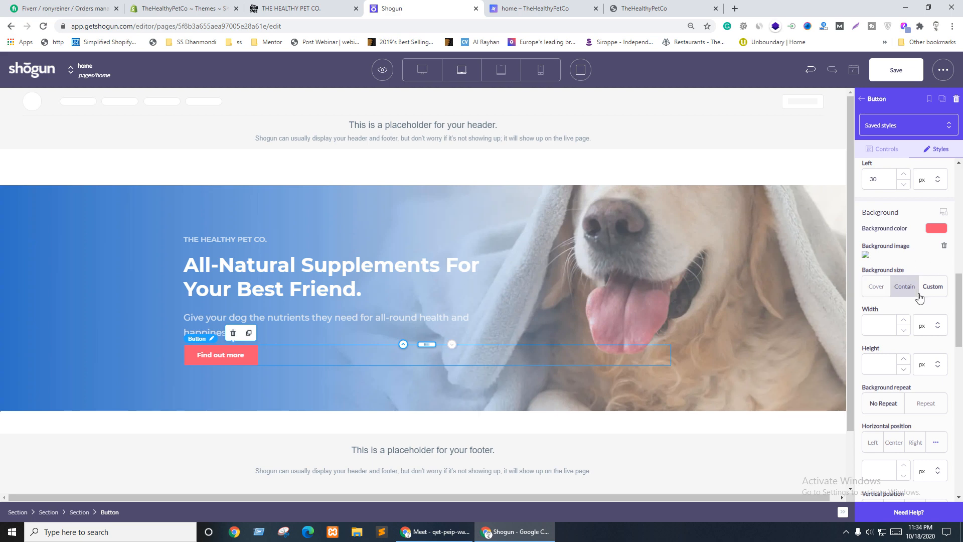
scroll(908, 316, down, 2)
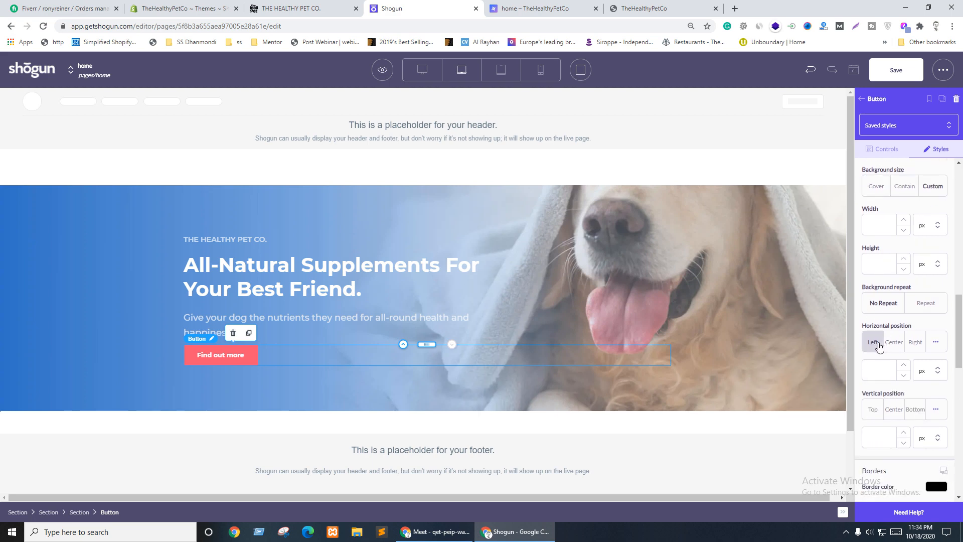
scroll(898, 372, down, 2)
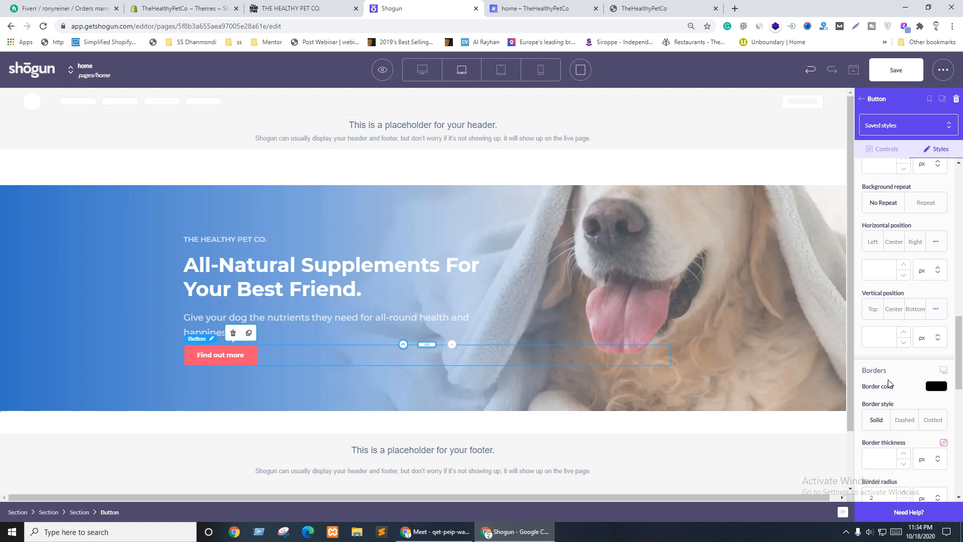
scroll(889, 384, down, 3)
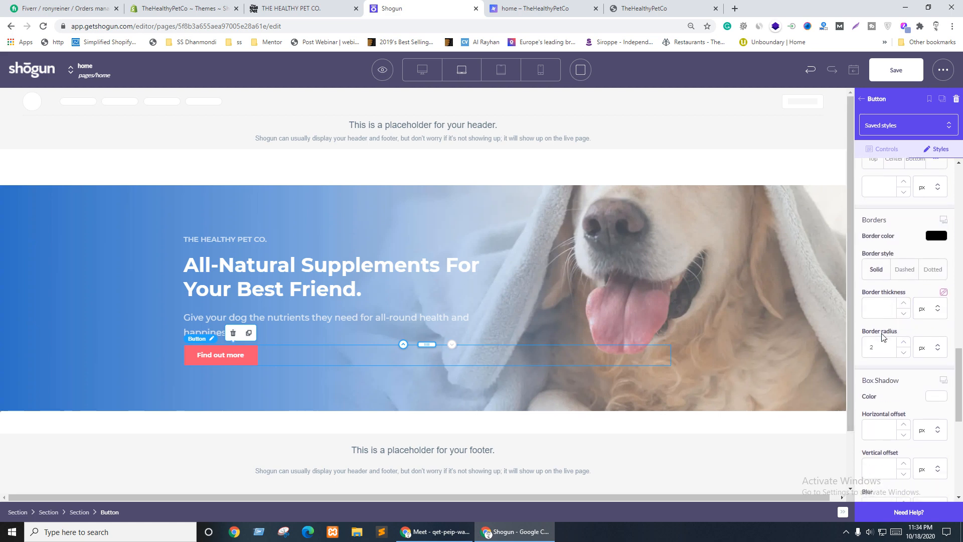
click(903, 352)
click(904, 353)
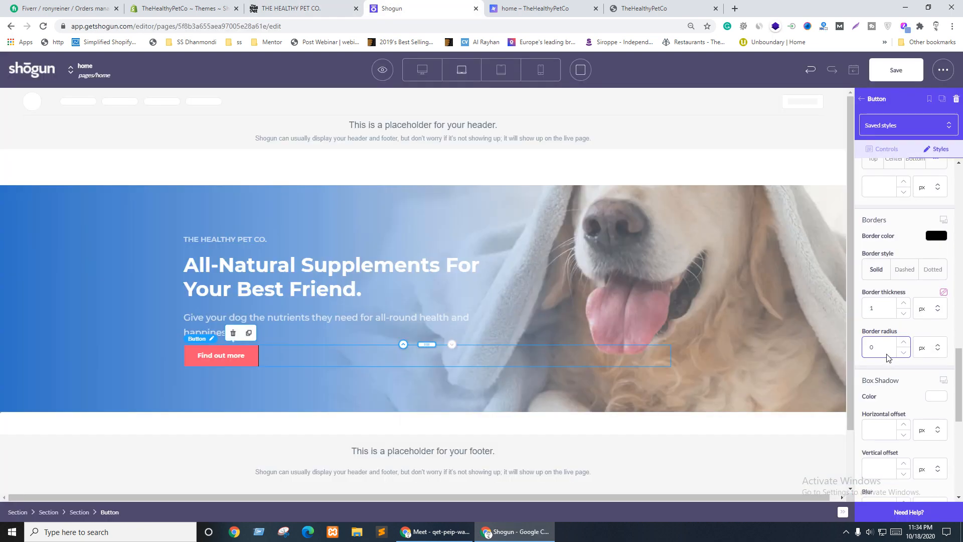
double_click(870, 348)
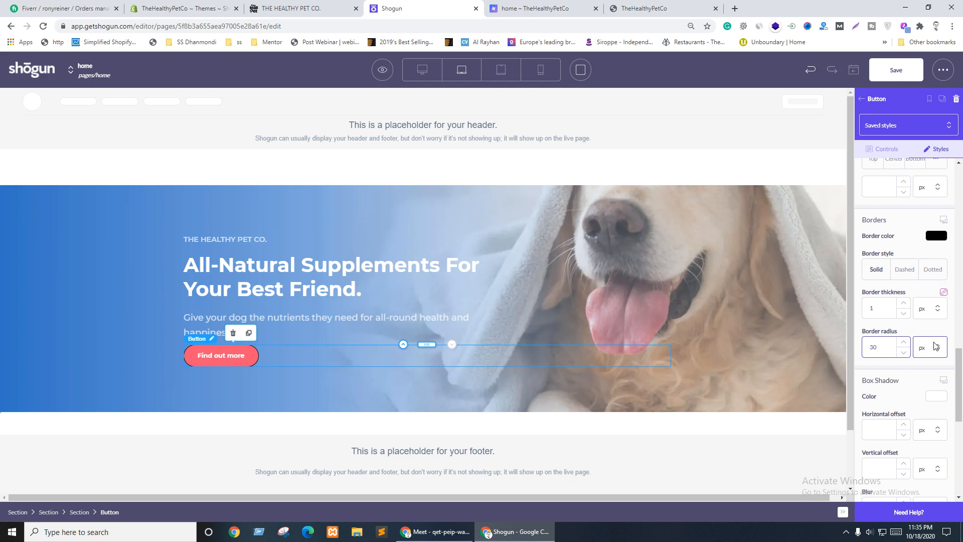
click(903, 313)
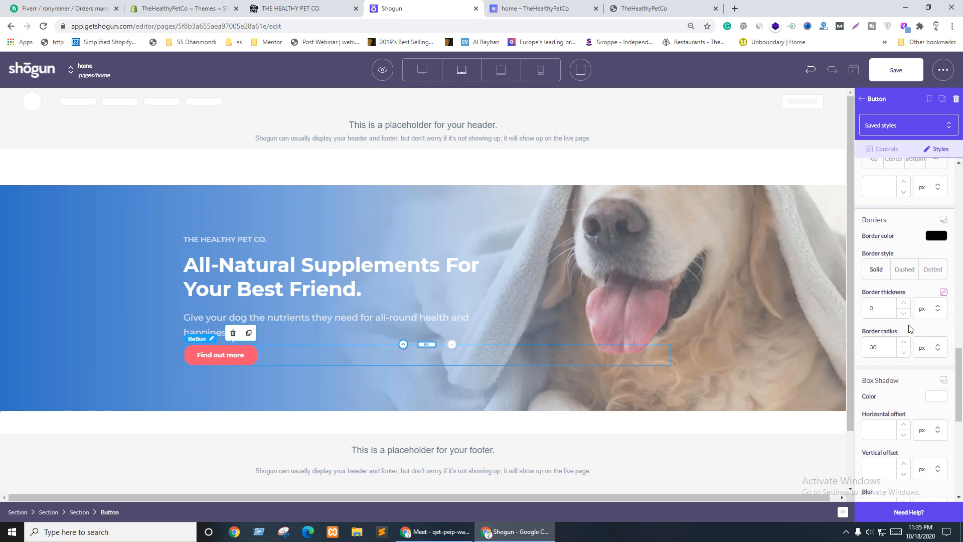
Step: Set the Find out more button's background size to Cover
scroll(911, 328, down, 2)
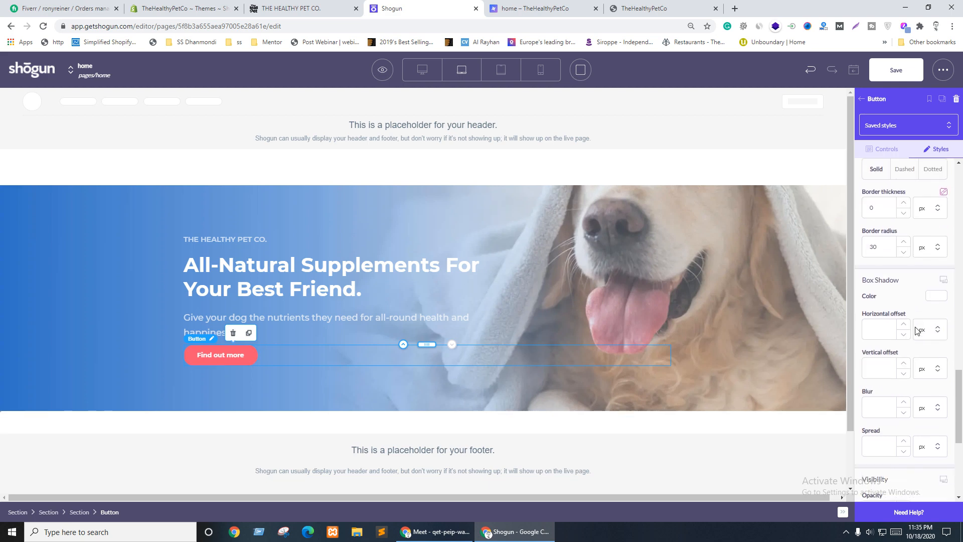
scroll(900, 333, down, 3)
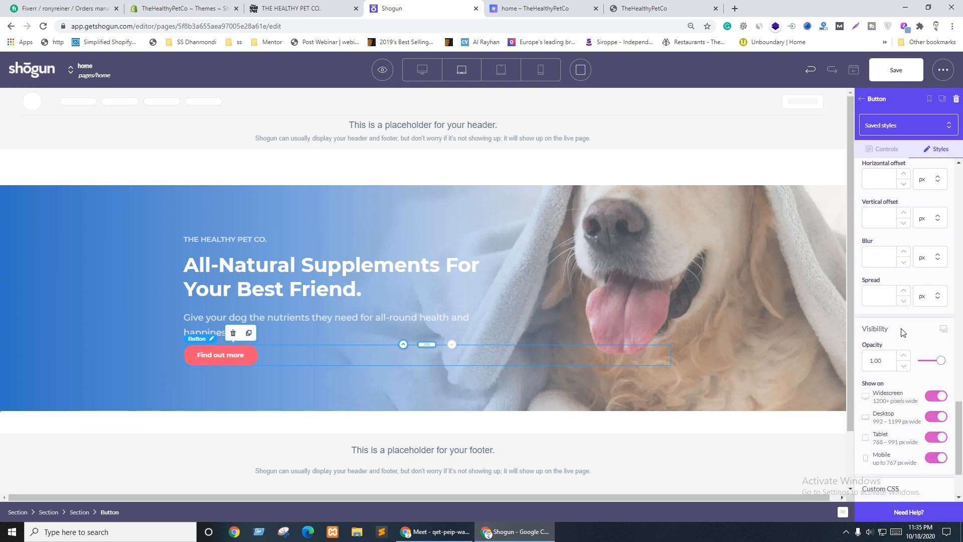
scroll(903, 333, up, 5)
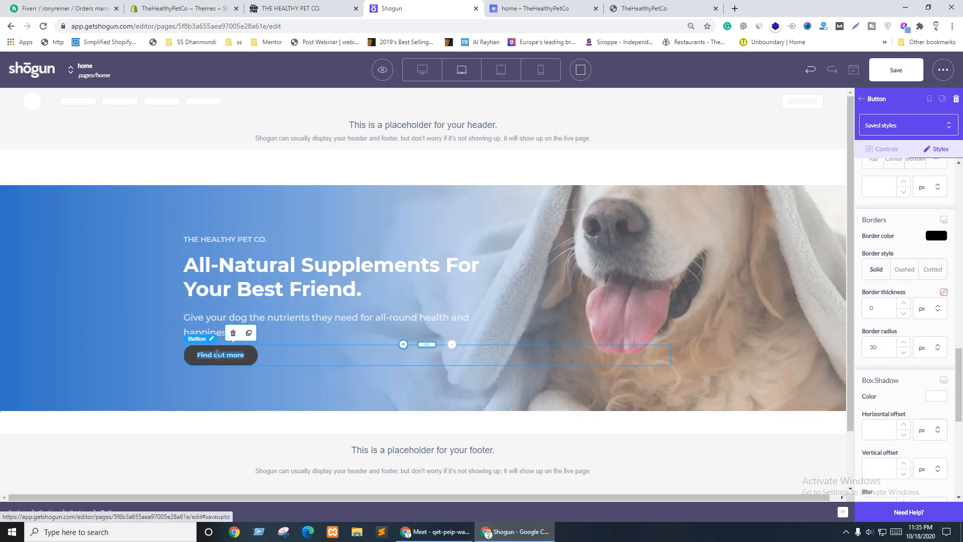
scroll(918, 261, up, 3)
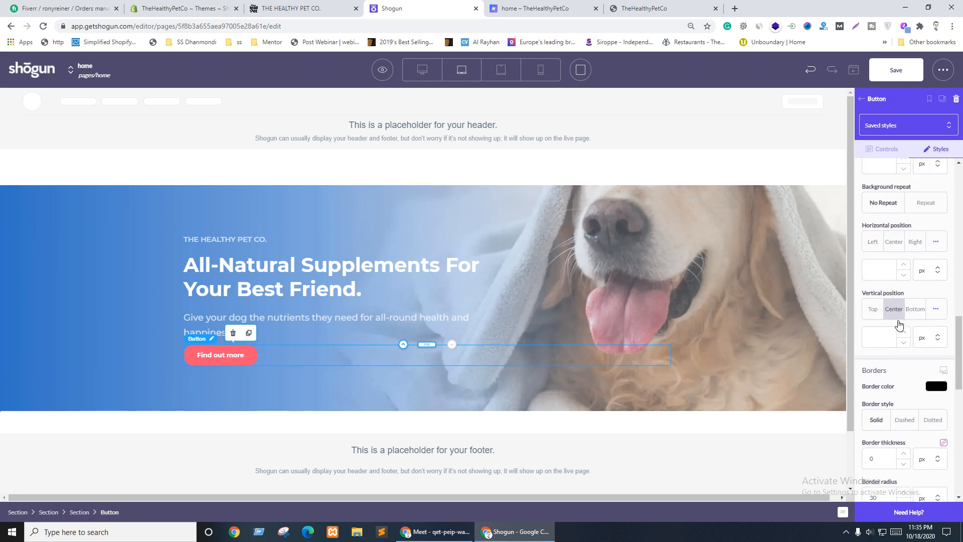
scroll(898, 326, up, 3)
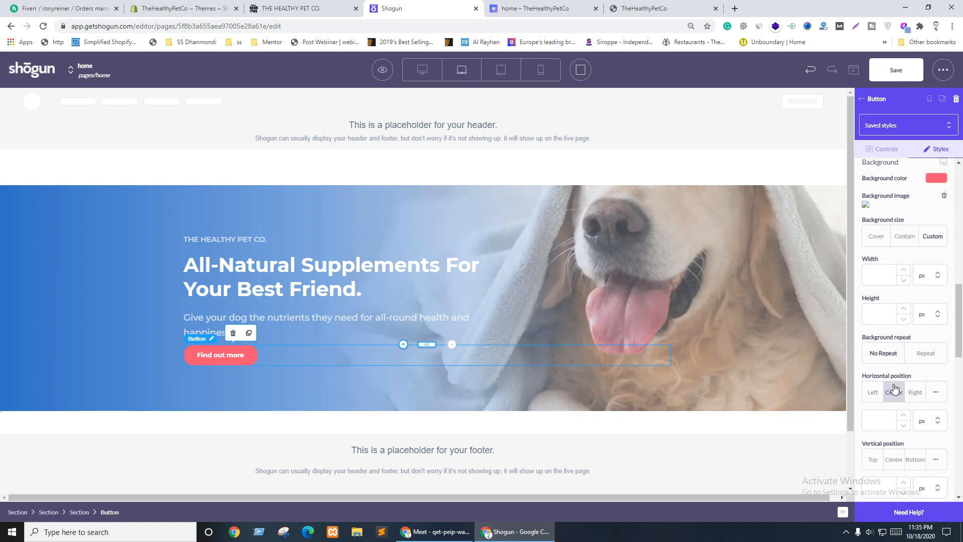
scroll(898, 355, up, 2)
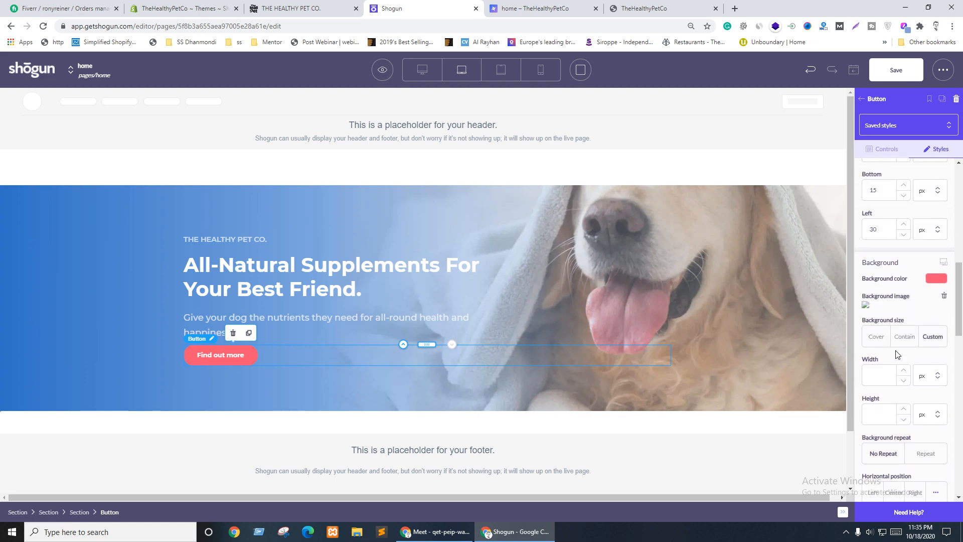
click(874, 337)
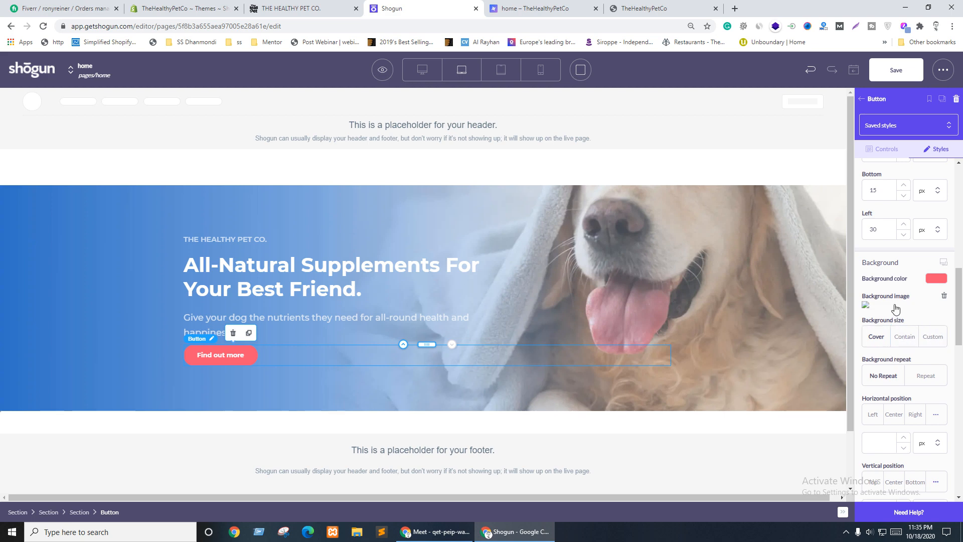
Step: Set the Find out more button's active-state solid background color to the copied #ff6b86
scroll(894, 307, up, 3)
scroll(883, 296, down, 7)
scroll(878, 276, up, 3)
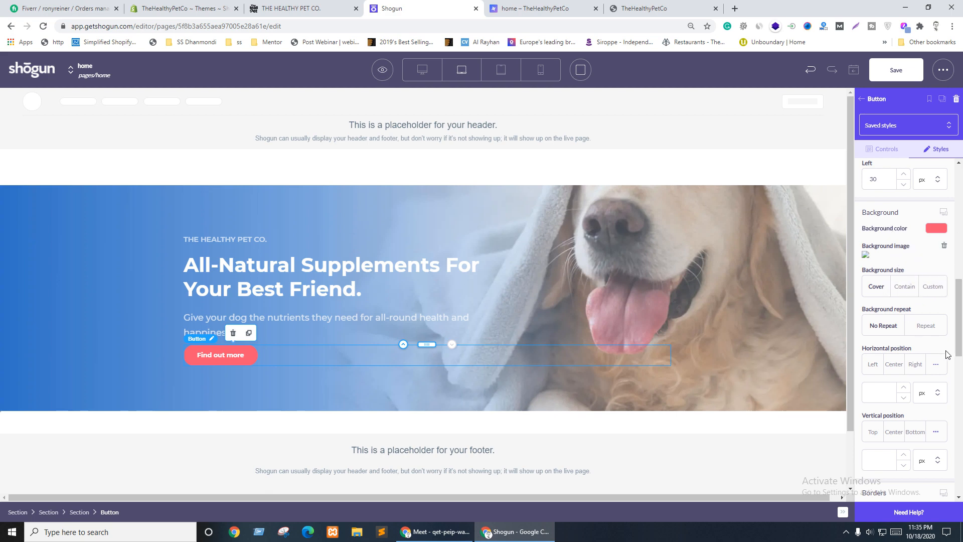
scroll(895, 376, down, 4)
scroll(894, 375, down, 7)
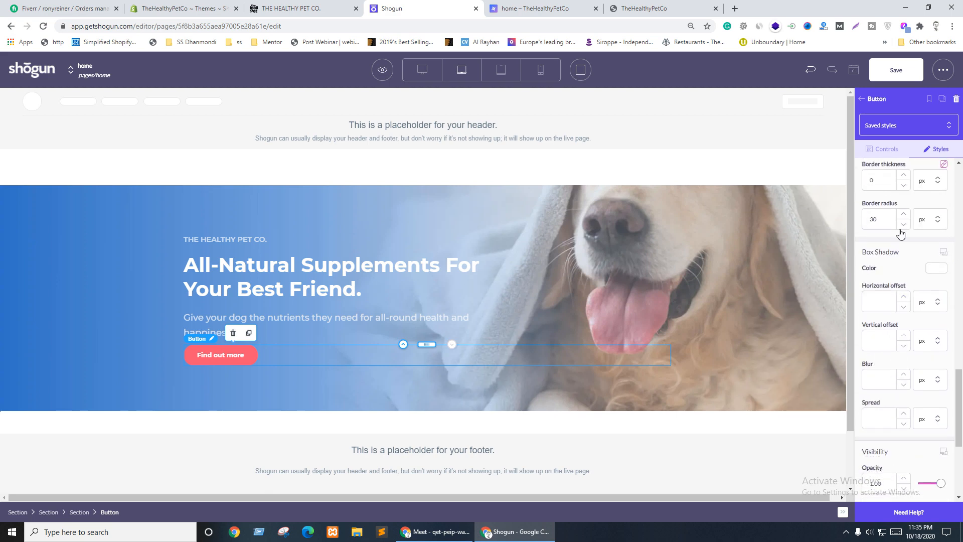
scroll(908, 252, down, 2)
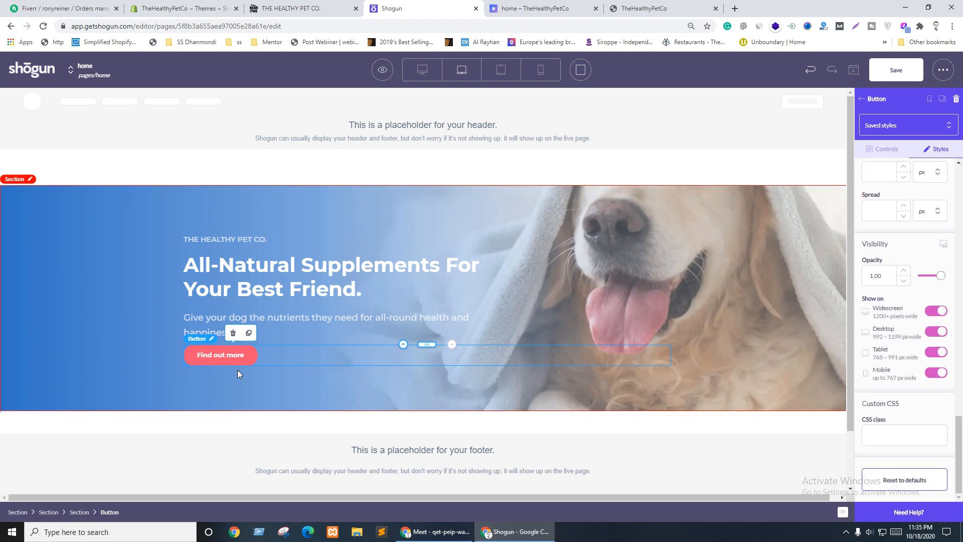
click(884, 149)
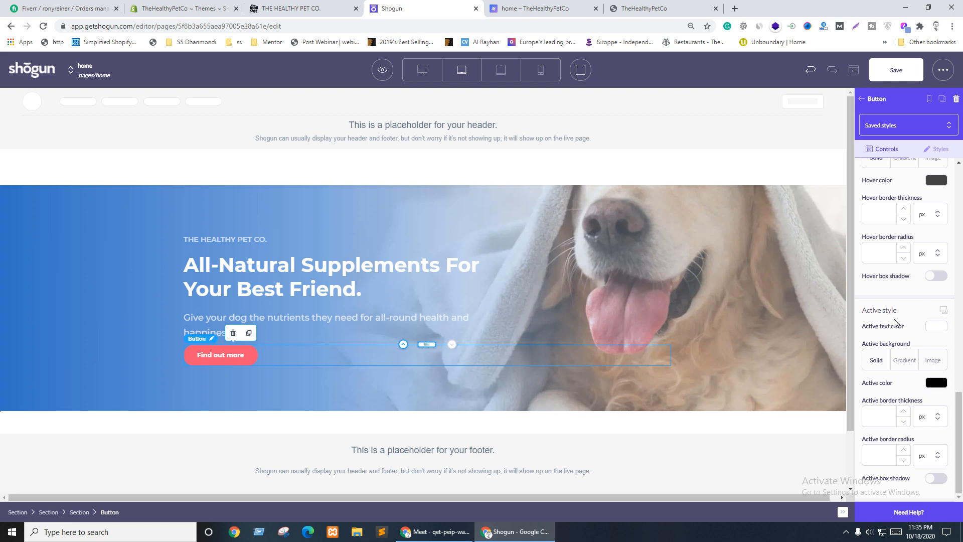
click(874, 364)
click(936, 382)
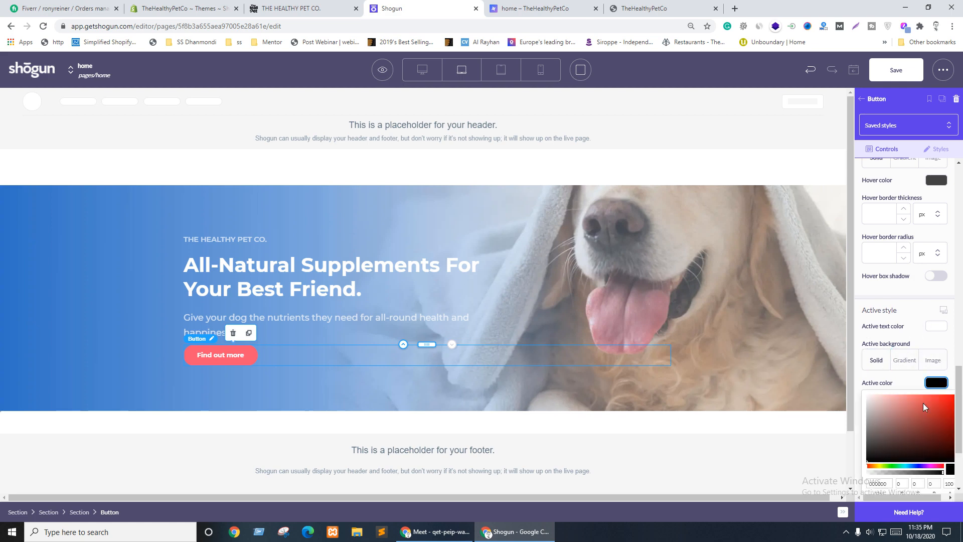
click(876, 482)
text(#ff6b86)
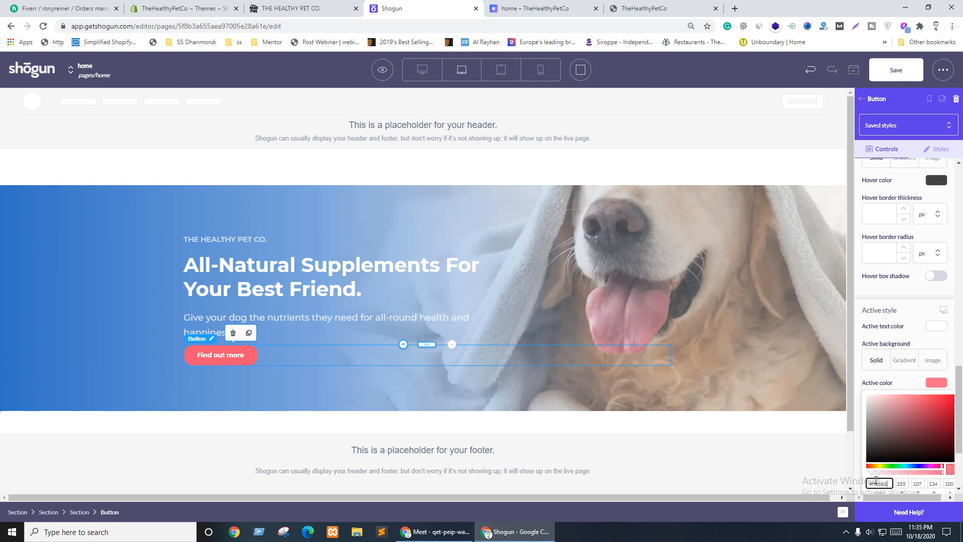
click(936, 383)
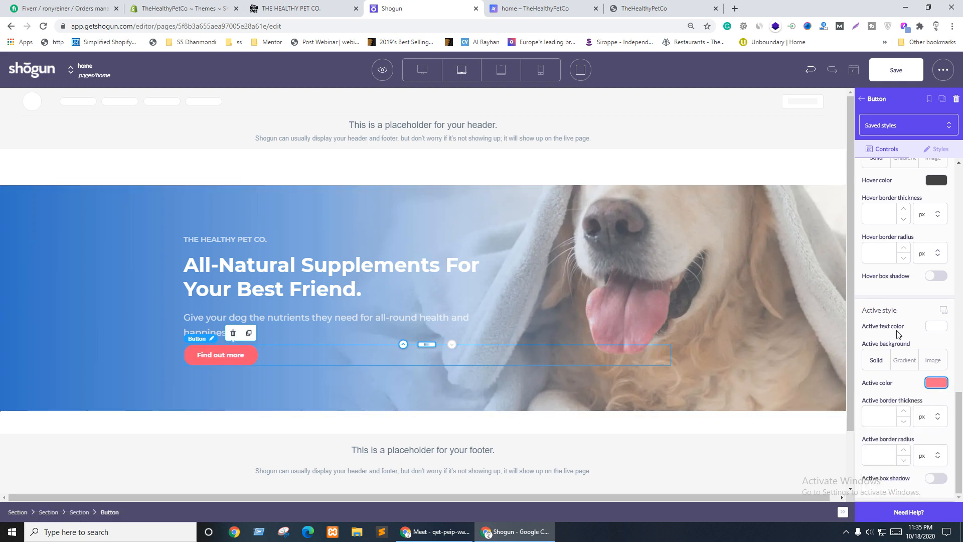
Step: Set the Find out more button's hover background color to #ff6b86 and check the hover effect on the canvas
scroll(898, 334, up, 3)
click(936, 330)
click(876, 432)
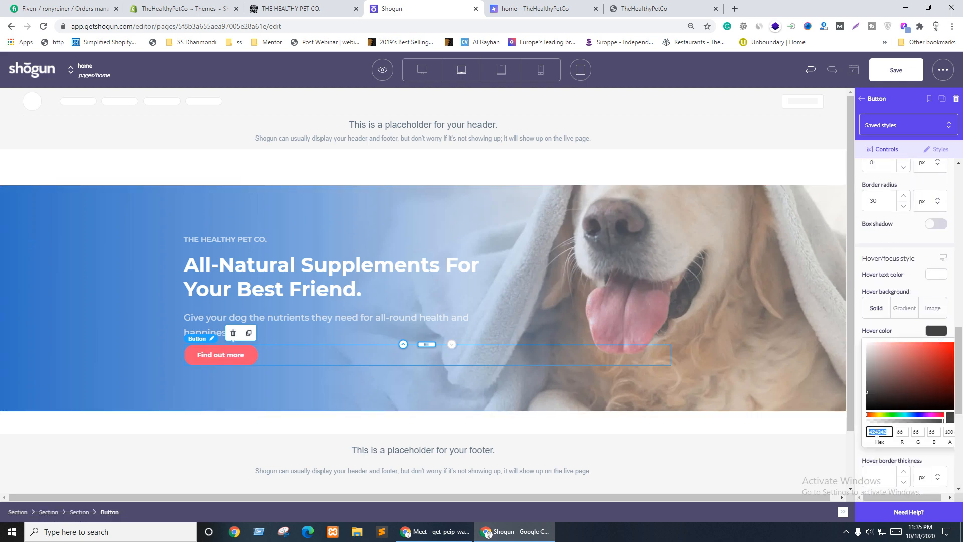
text(#ff6b86)
click(937, 332)
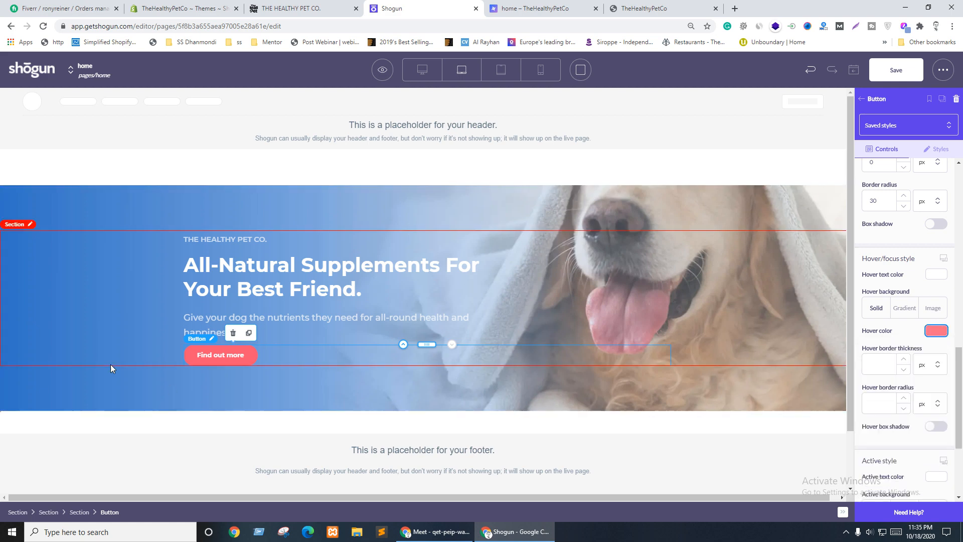
click(194, 362)
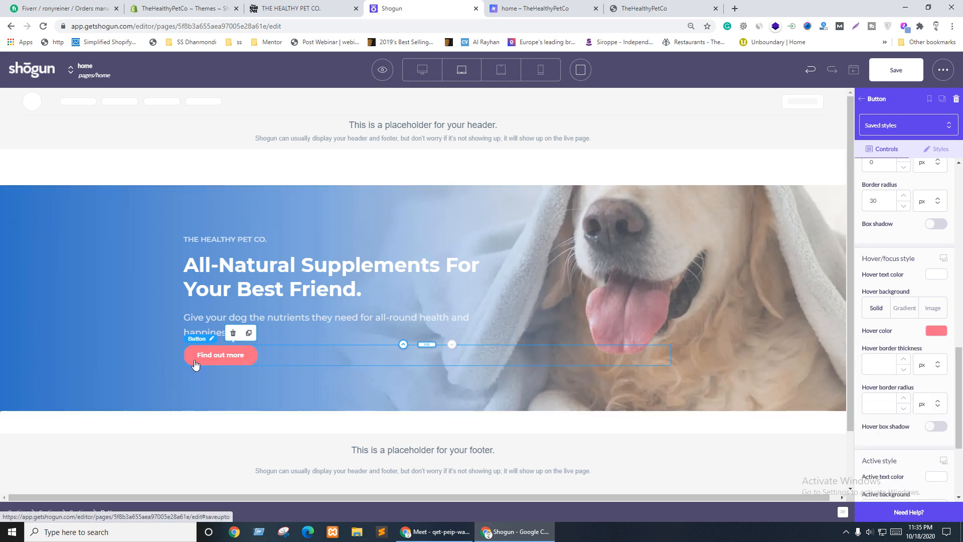
Step: Save the Shogun home page and open its page preview
click(936, 149)
scroll(888, 355, up, 3)
scroll(890, 357, up, 2)
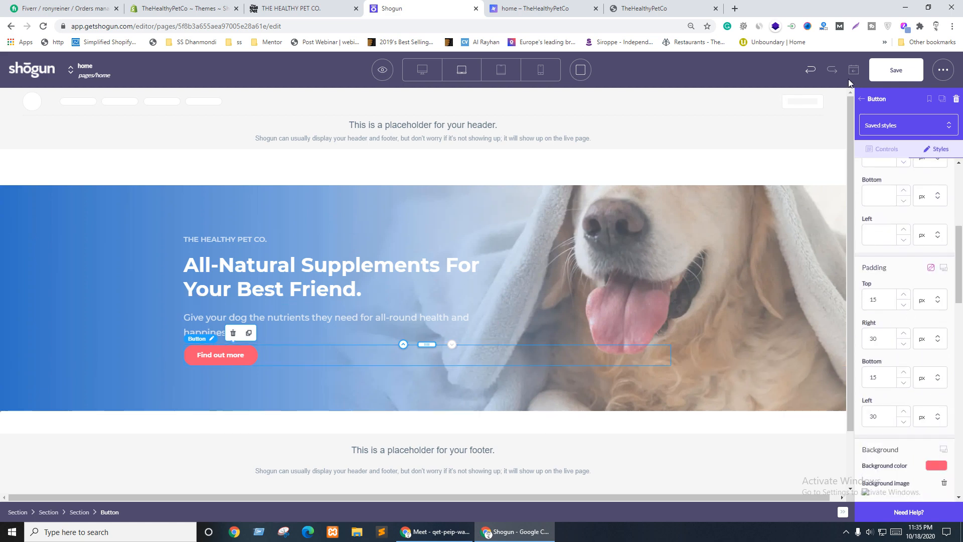
click(896, 70)
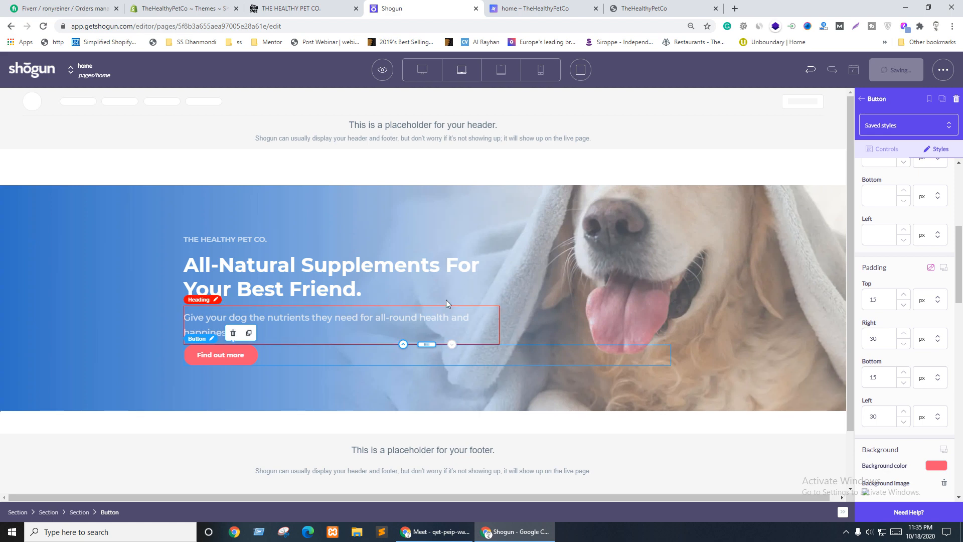
click(382, 70)
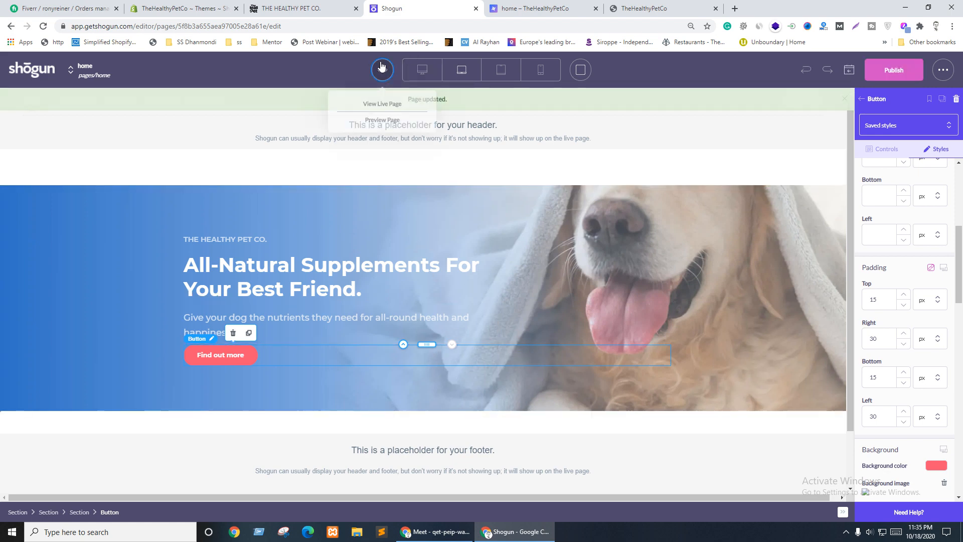
click(383, 120)
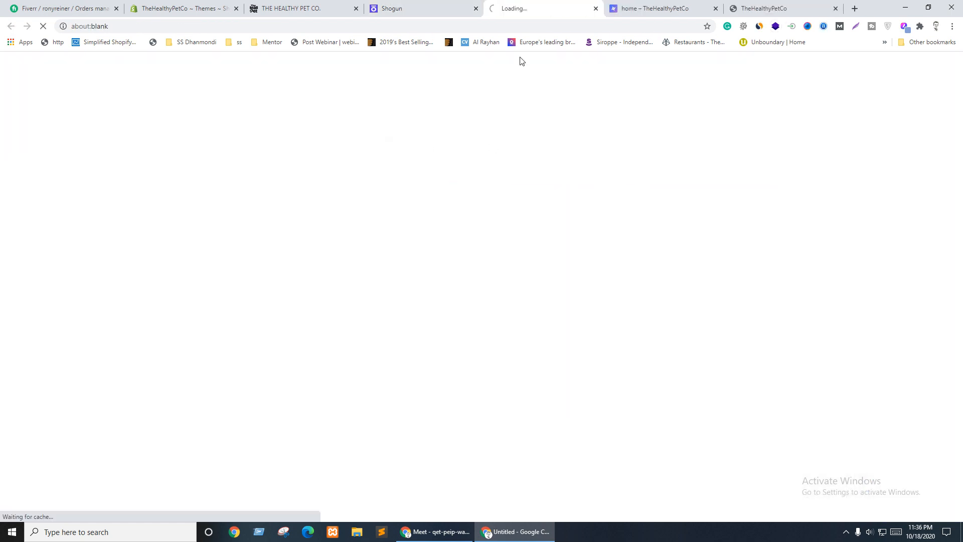
Step: Return to the reference homepage and examine the sections below the hero banner
click(286, 4)
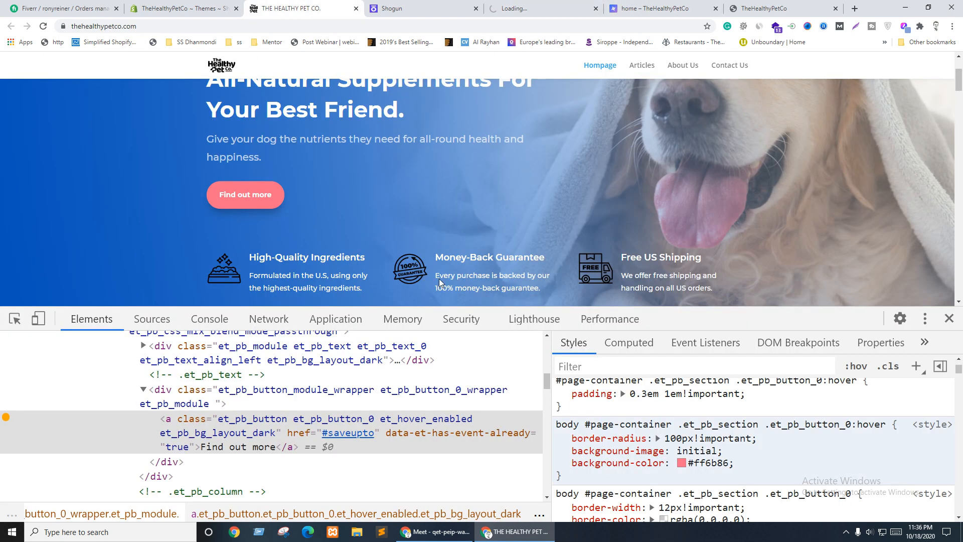
scroll(491, 208, down, 10)
scroll(491, 208, down, 1)
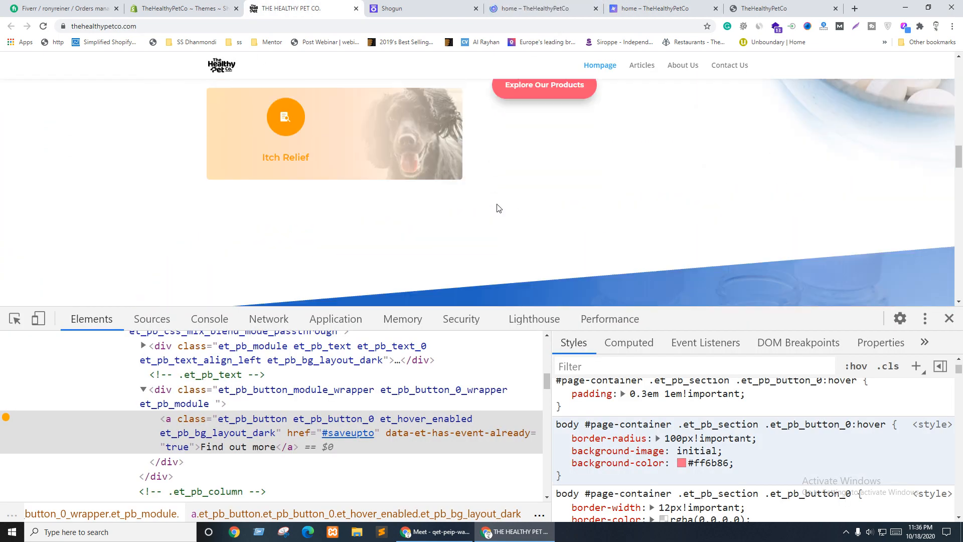
scroll(494, 209, up, 2)
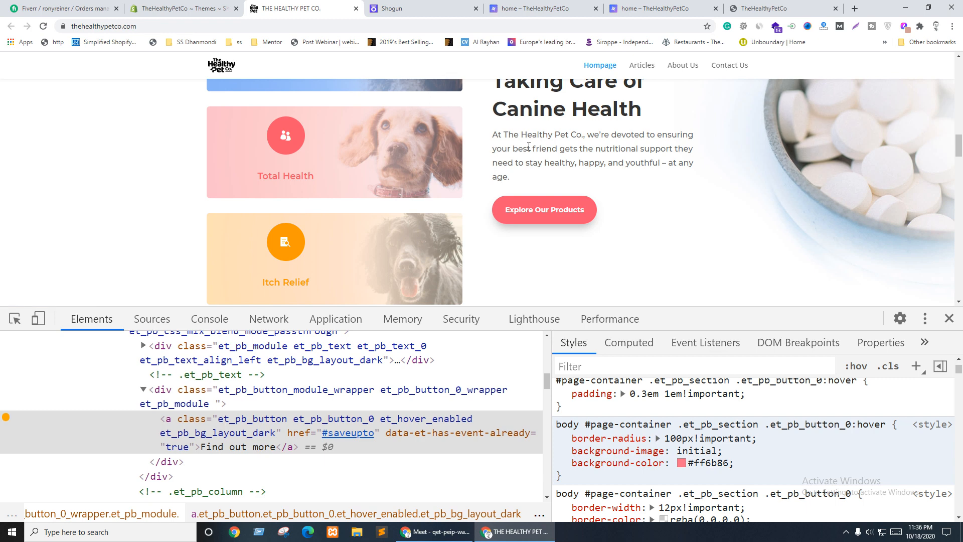
scroll(519, 142, up, 3)
scroll(458, 120, up, 12)
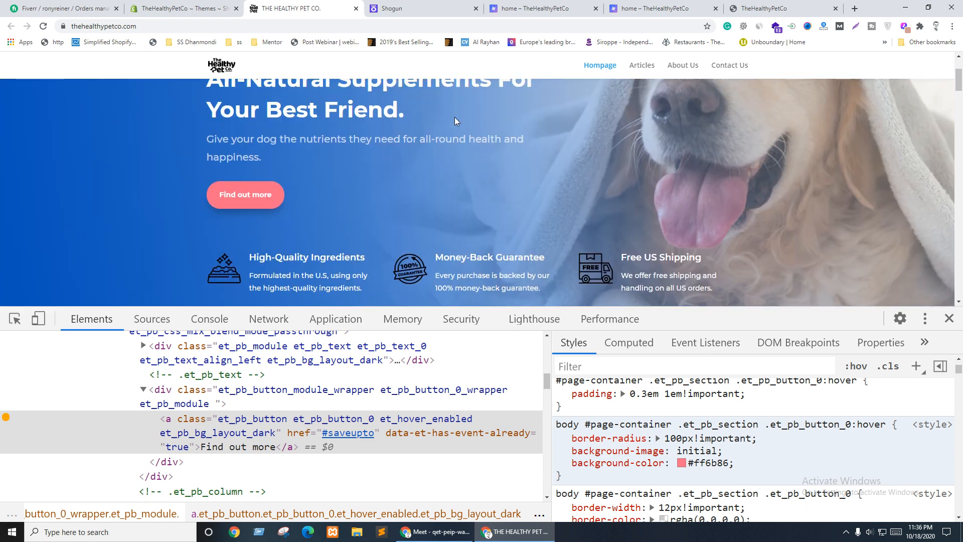
Step: Compare the Find out more button in the Shogun page preview with the one on the reference homepage
drag(527, 5, 412, 6)
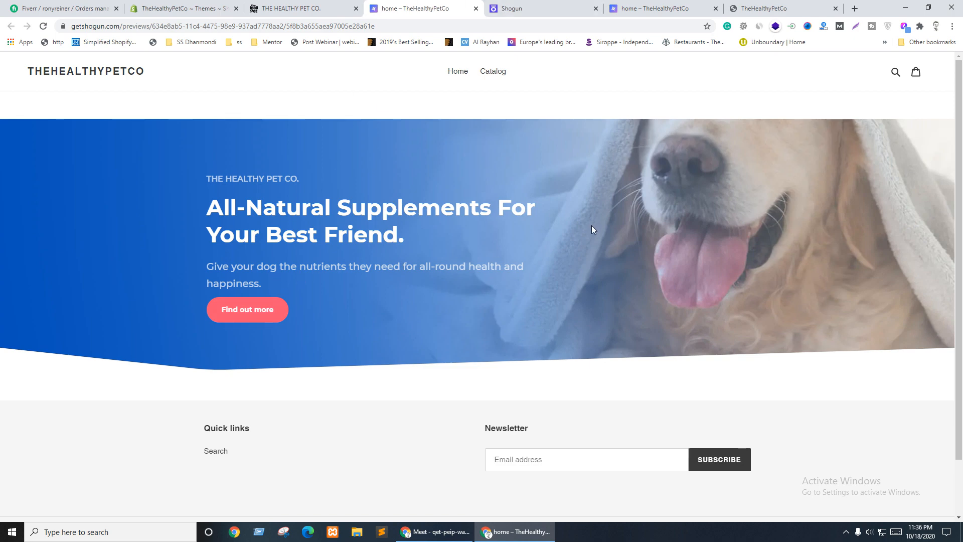
key(ctrl+shift+Tab)
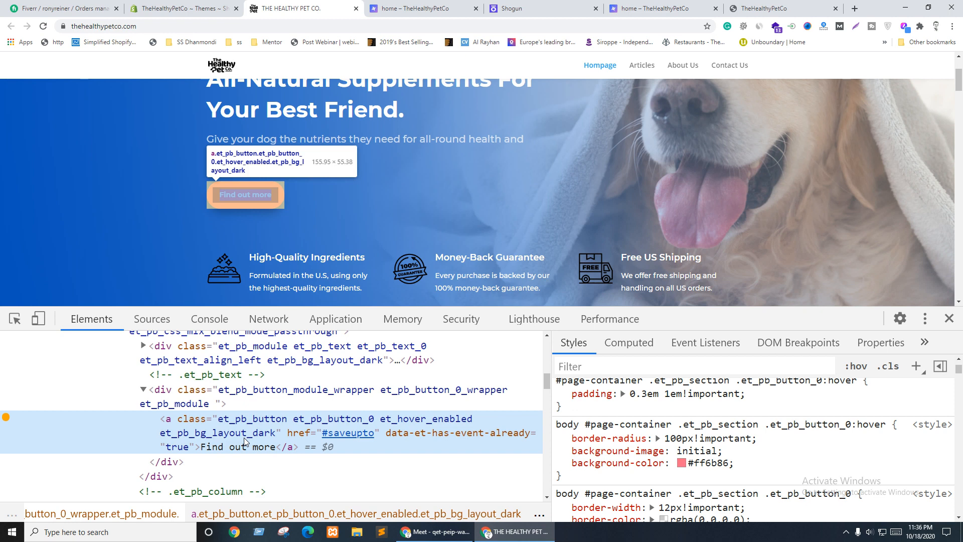
key(ctrl+Tab)
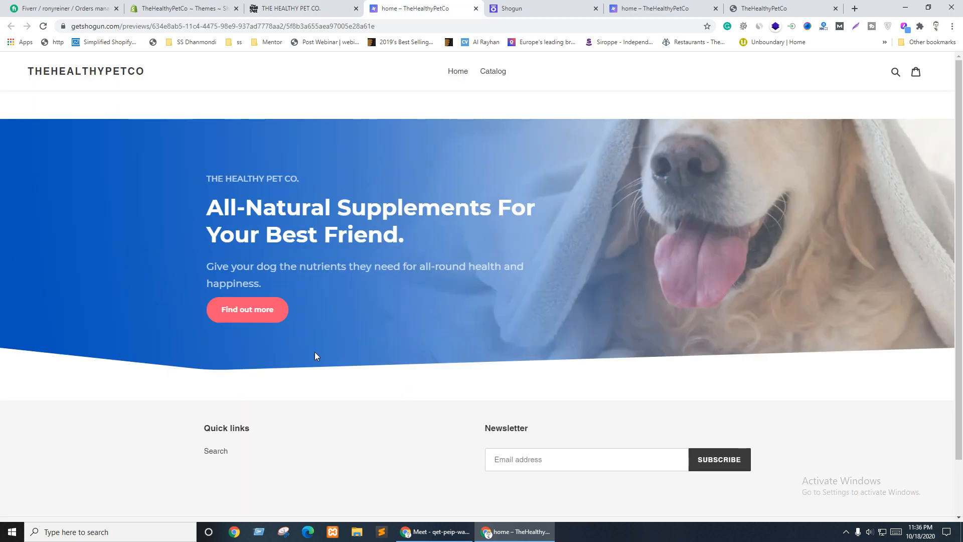
Step: Inspect the preview's Find out more button and try a top padding of 20px in its CSS rule
right_click(242, 305)
click(271, 427)
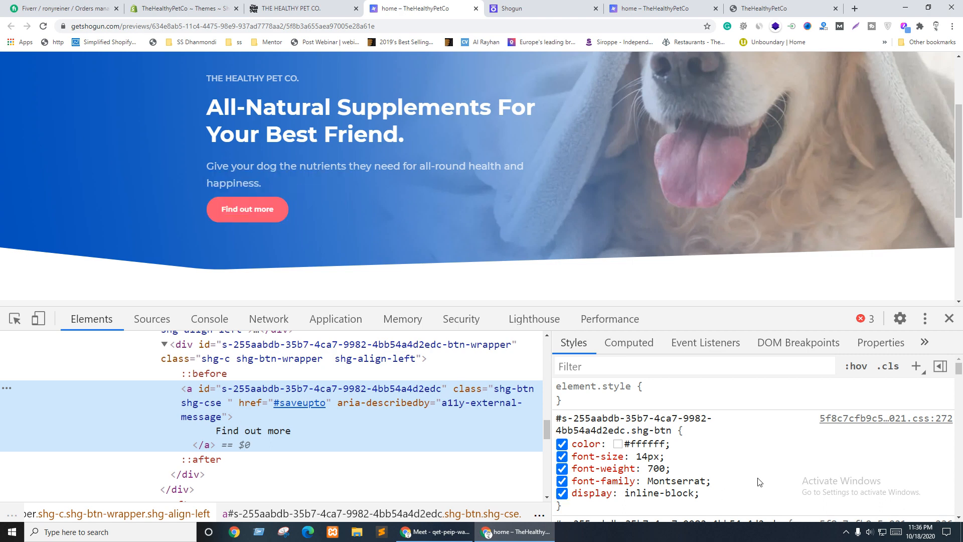
scroll(710, 455, down, 3)
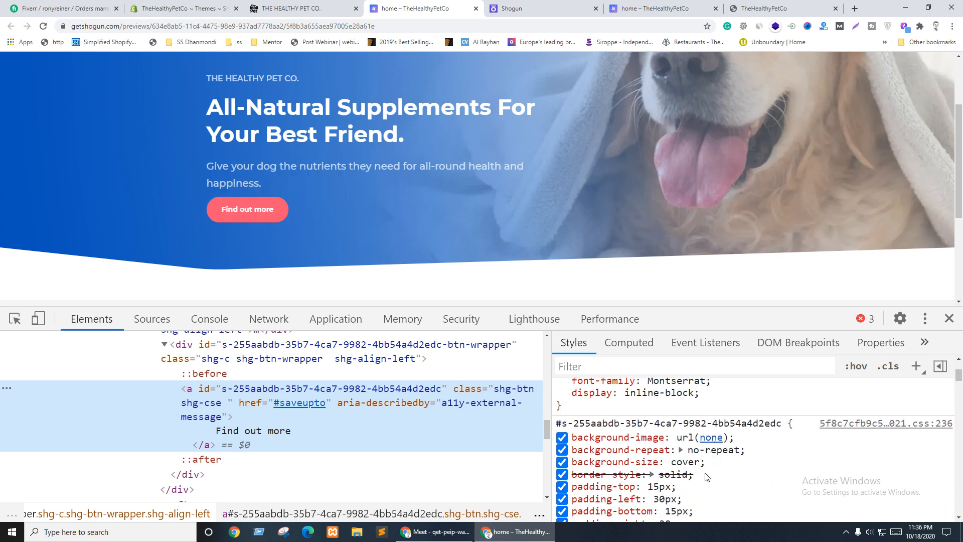
click(656, 436)
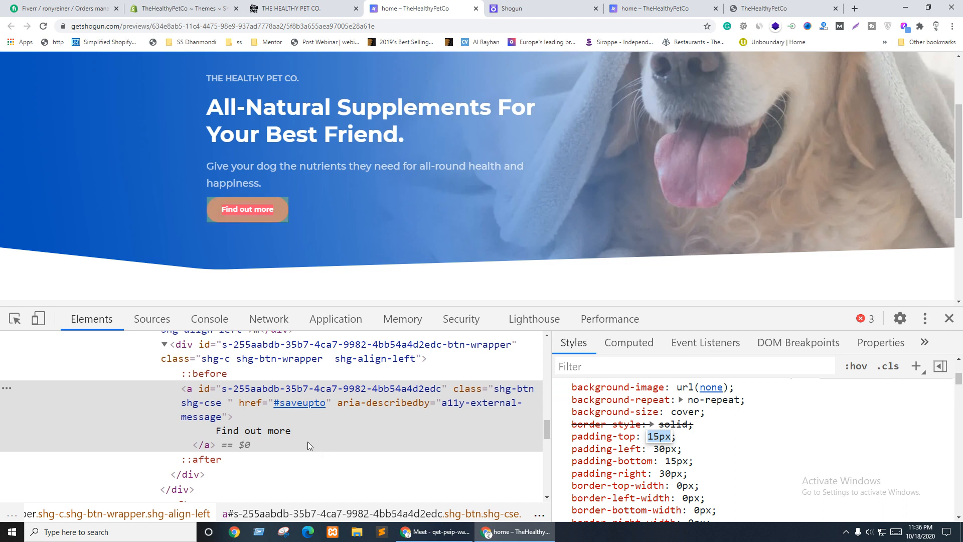
key(Up)
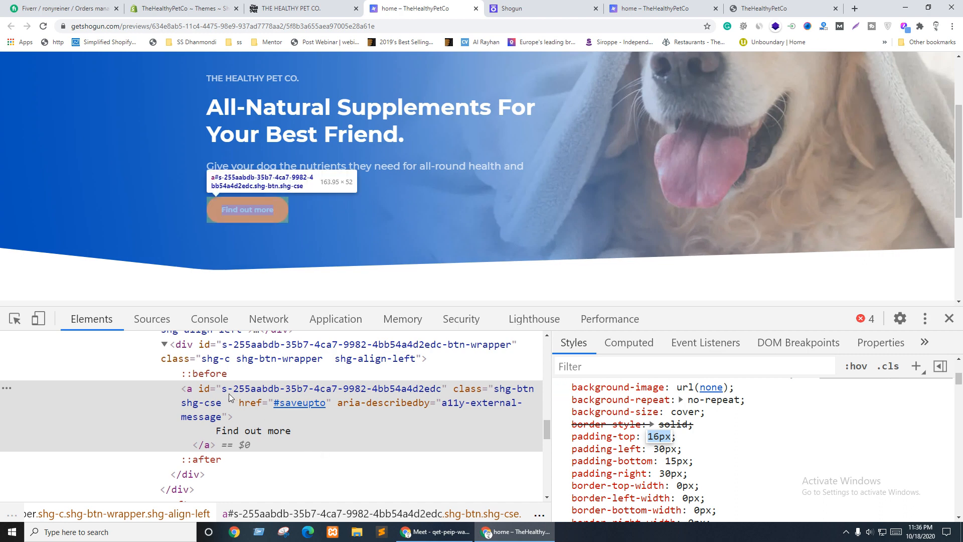
key(Up)
key(Up)
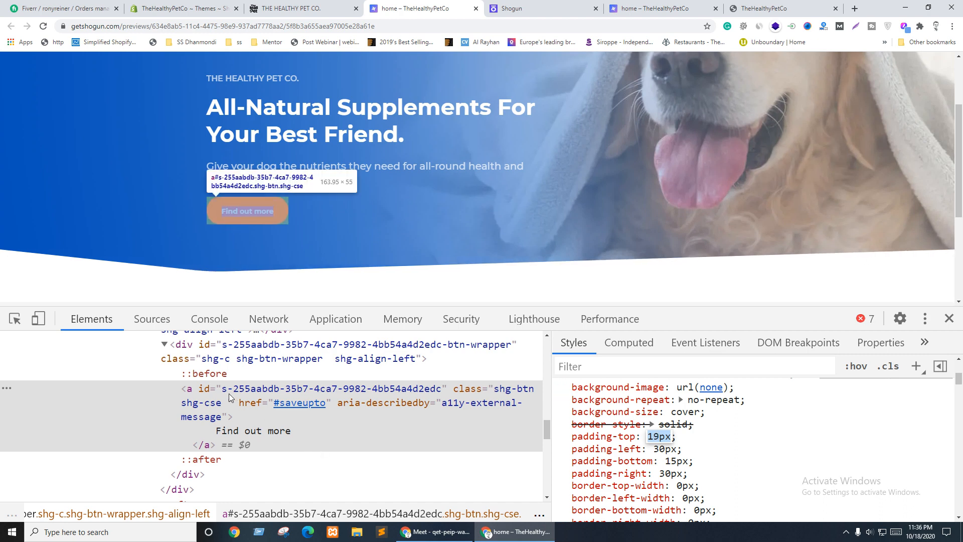
key(Up)
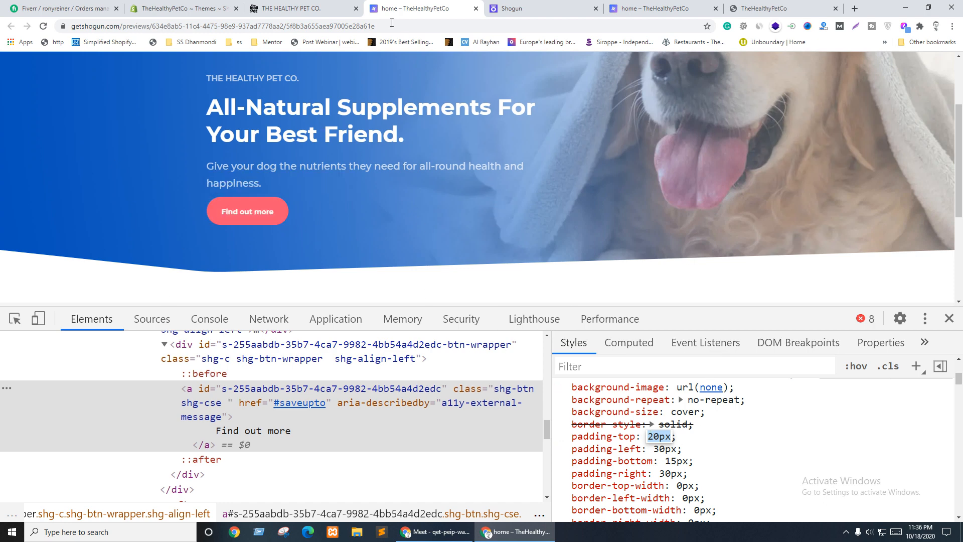
Step: In the Shogun editor, set the Find out more button's top and bottom padding to 17 px and its left and right padding to 32 px
click(514, 5)
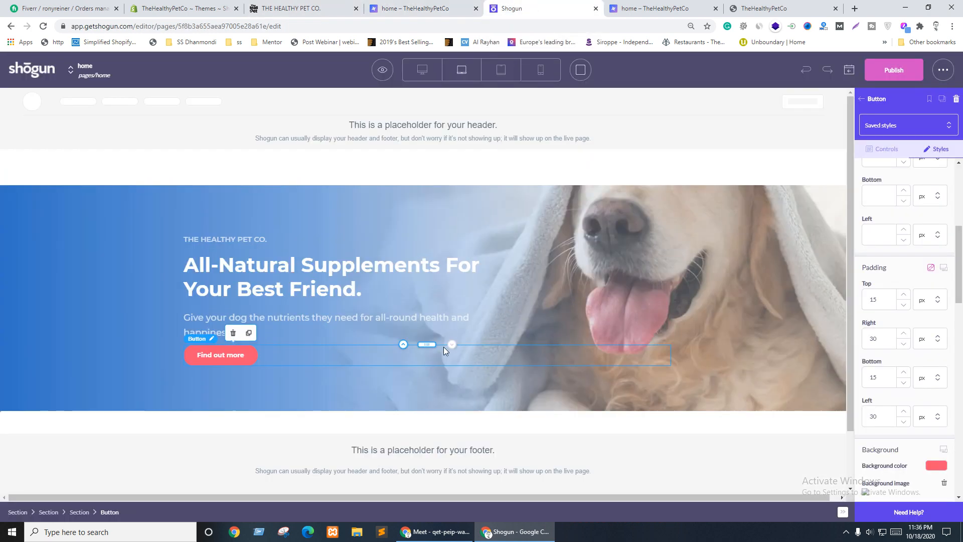
click(875, 300)
text(7)
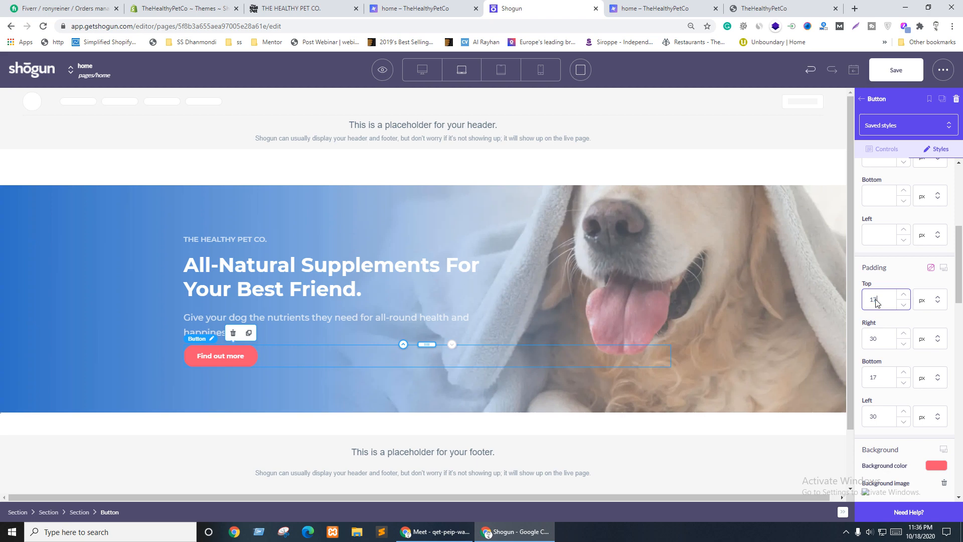
drag(875, 345, 878, 343)
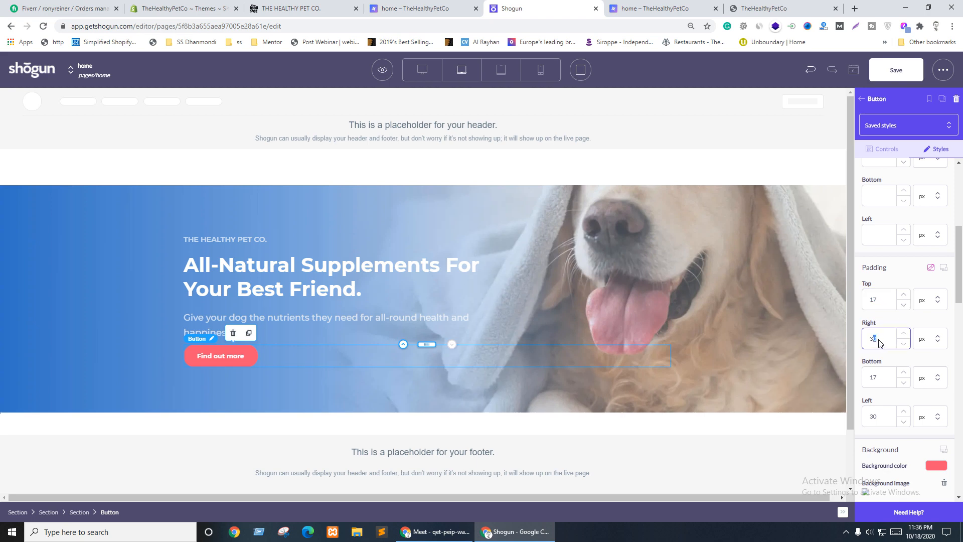
text(2)
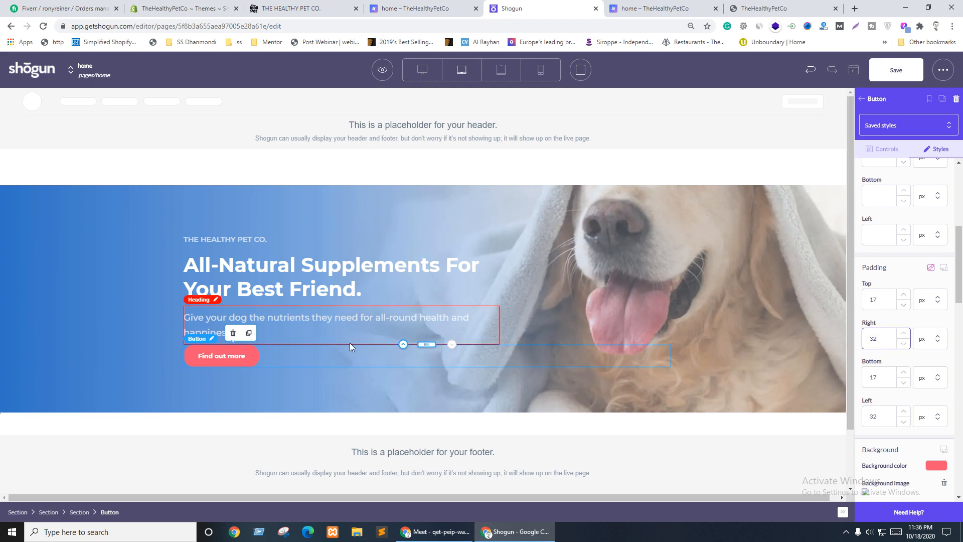
Step: Save and publish the home page, close the old preview, and open a fresh page preview
click(896, 70)
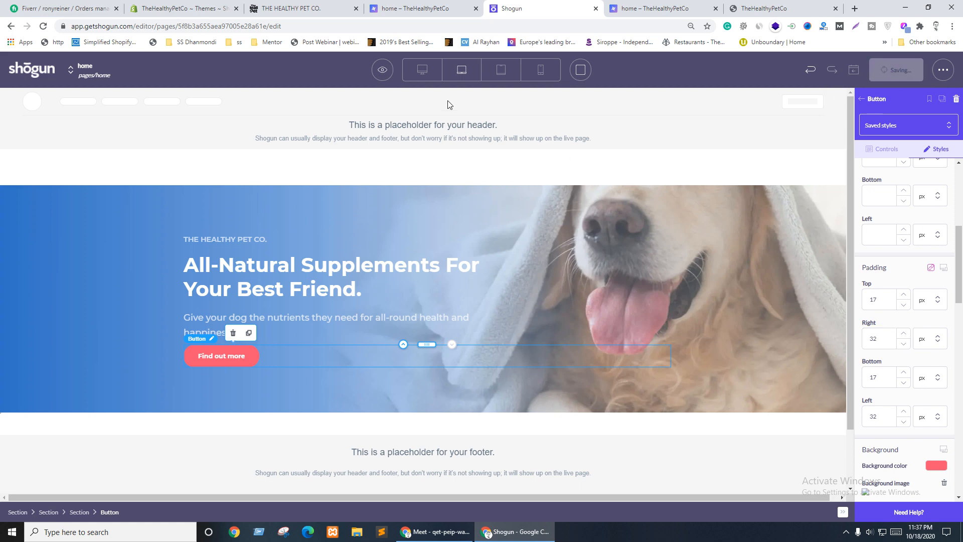
click(476, 8)
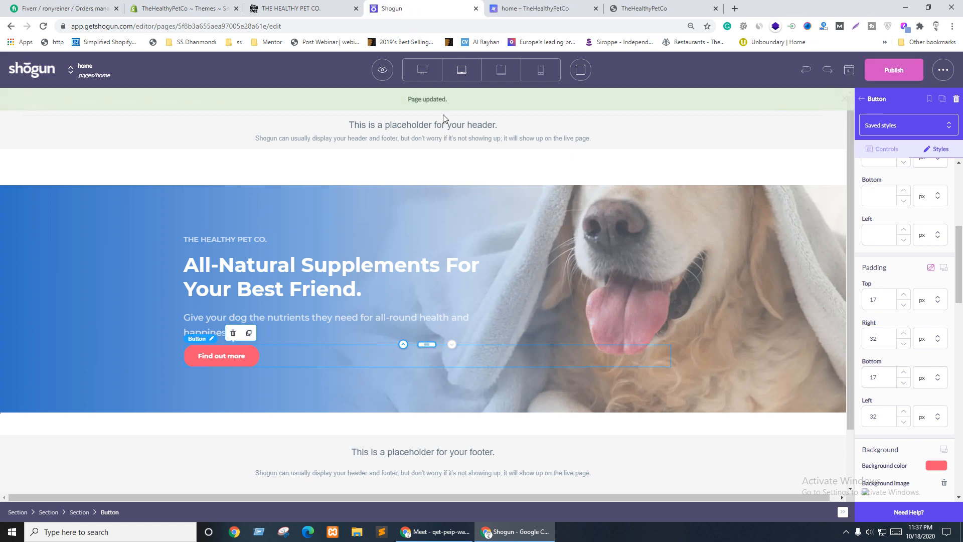
click(382, 70)
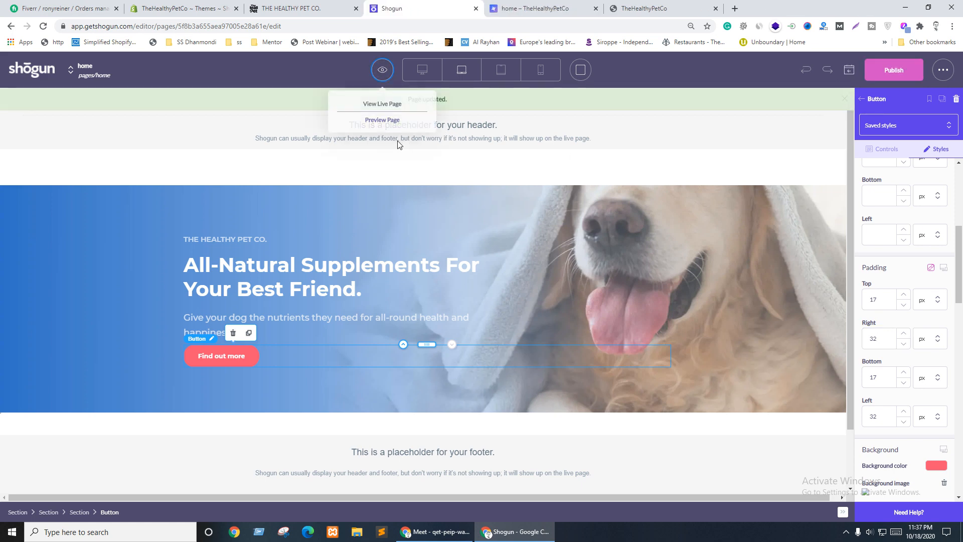
click(887, 70)
click(382, 69)
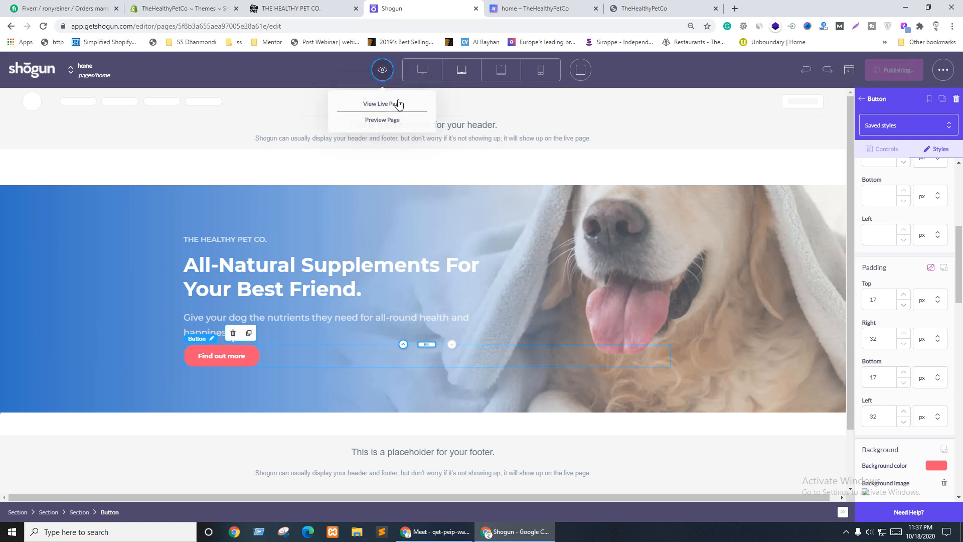
click(375, 119)
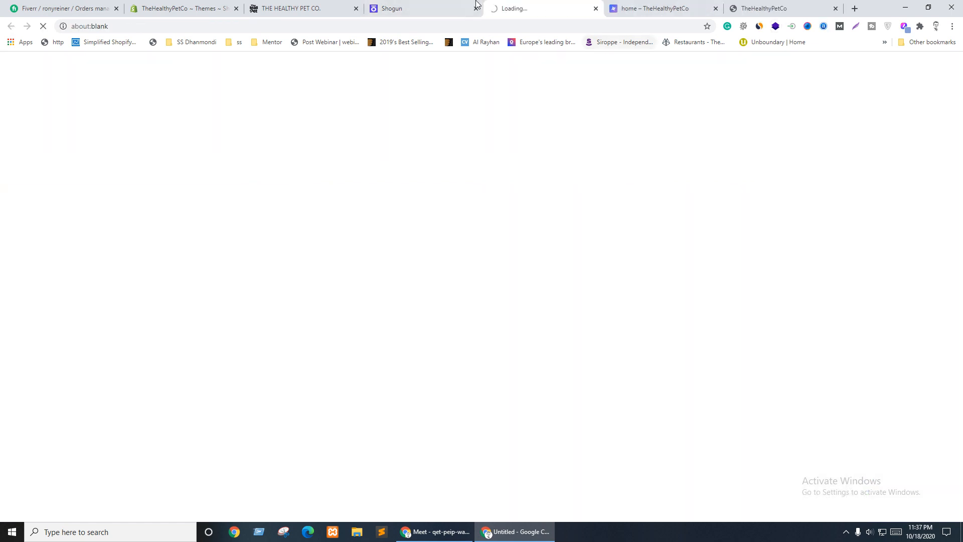
click(459, 8)
click(533, 4)
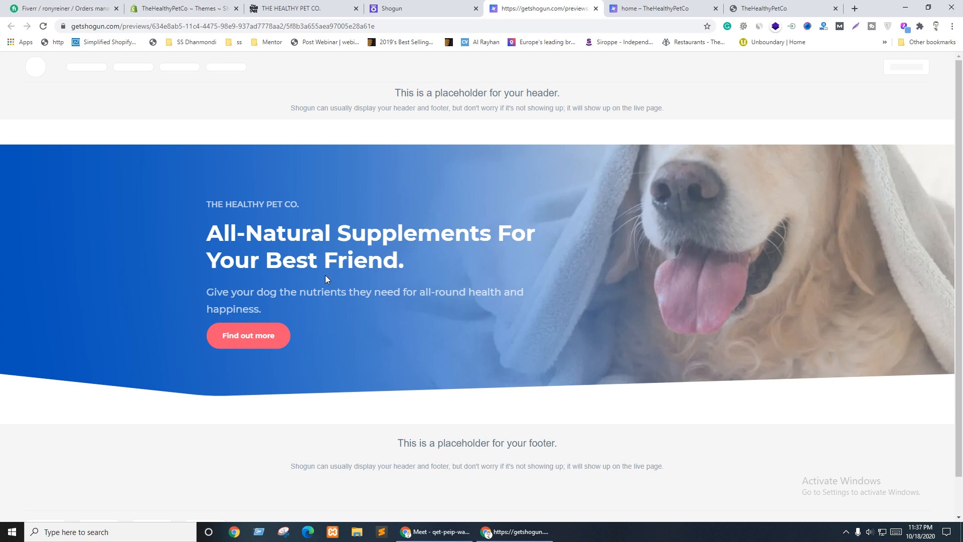
Step: On the reference homepage, examine the CSS rules of the Find out more button and its wrapper for the button's box shadow
click(315, 9)
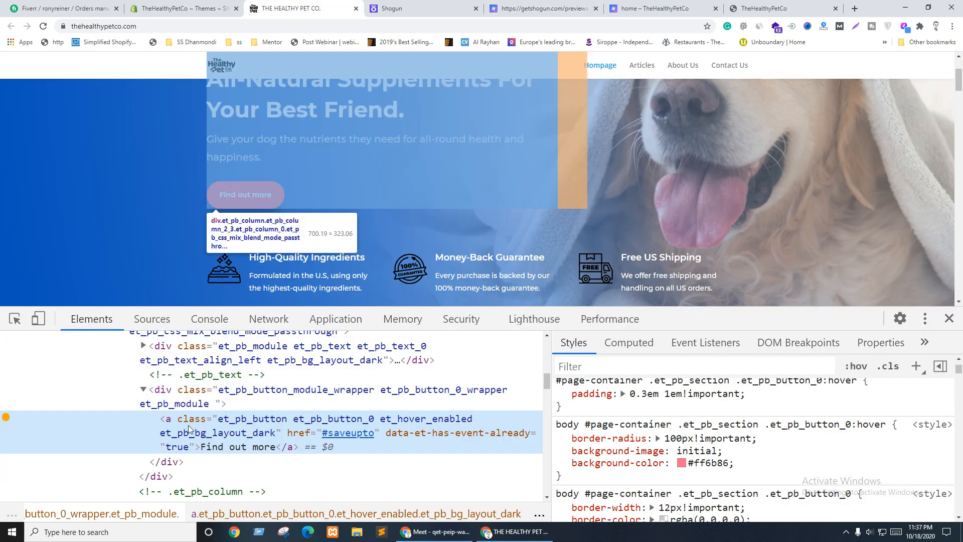
scroll(844, 468, down, 3)
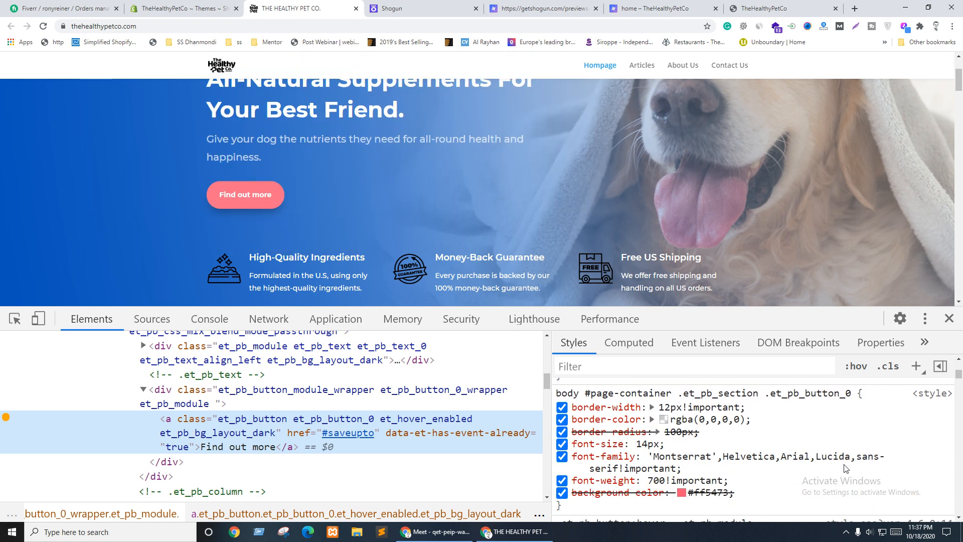
scroll(844, 468, down, 6)
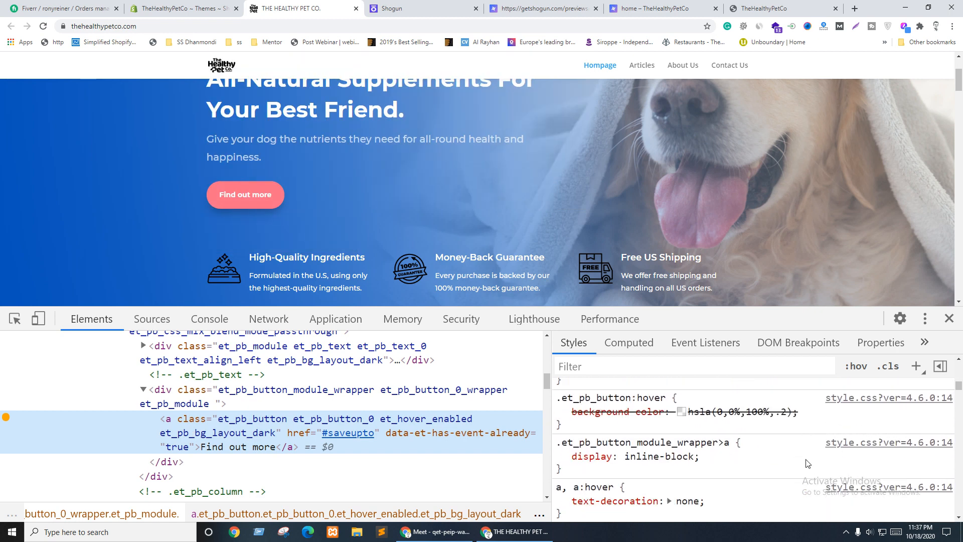
scroll(808, 462, up, 10)
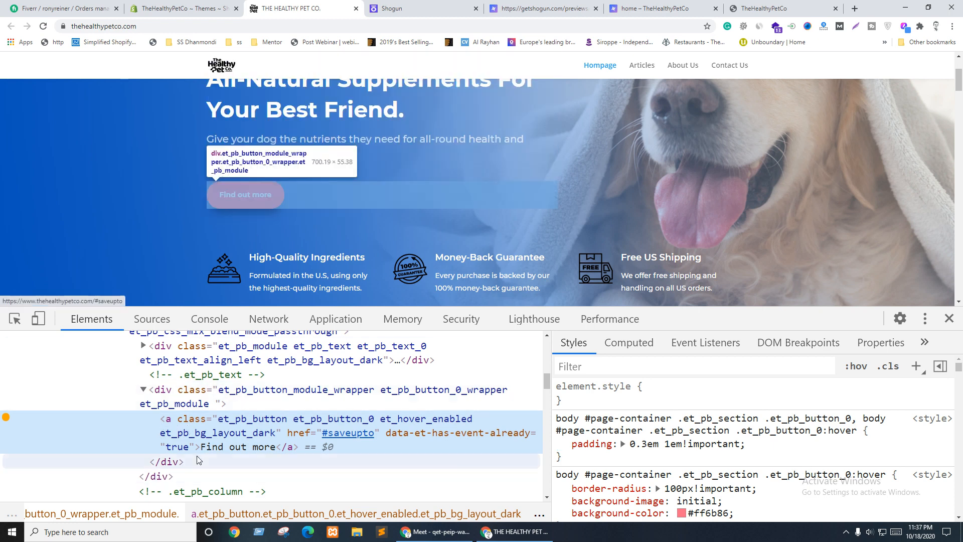
click(174, 391)
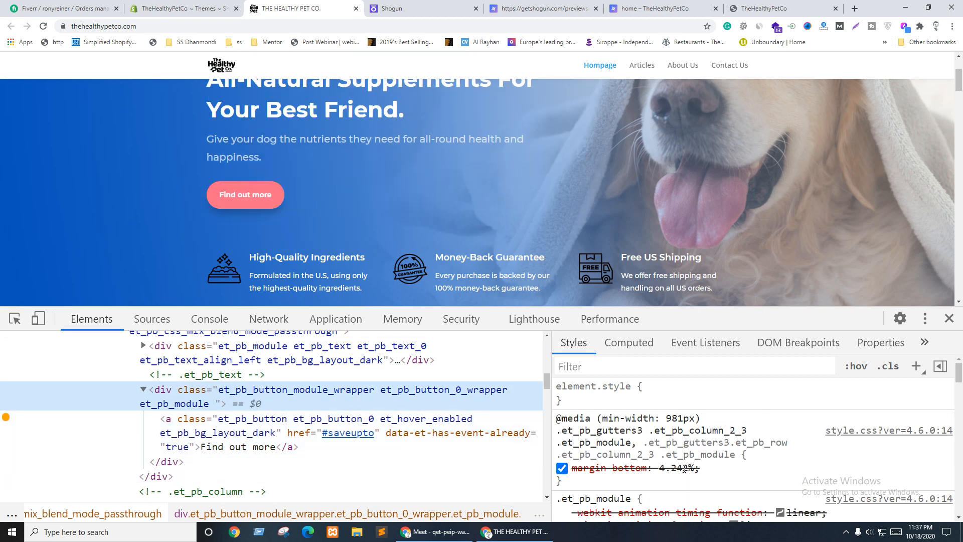
scroll(686, 463, down, 10)
scroll(686, 463, down, 10)
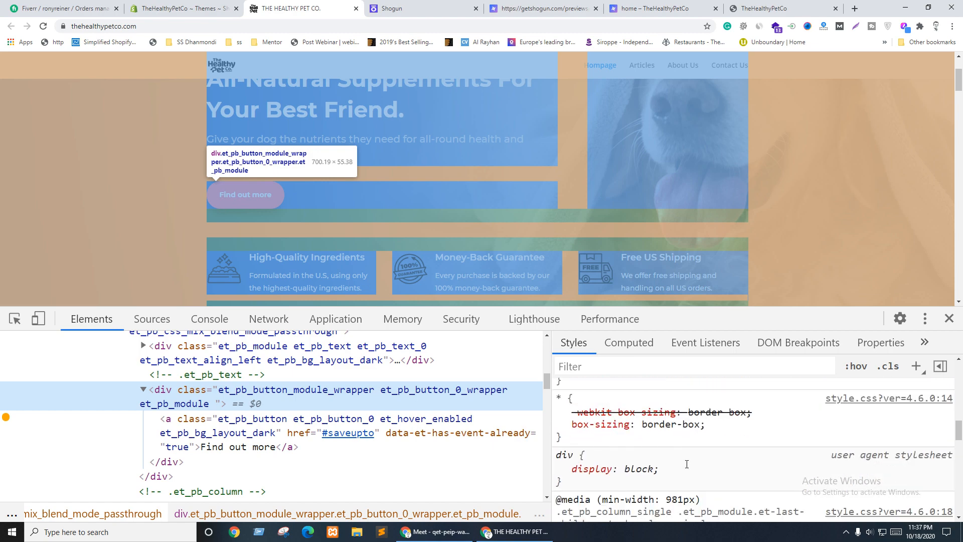
scroll(687, 464, down, 3)
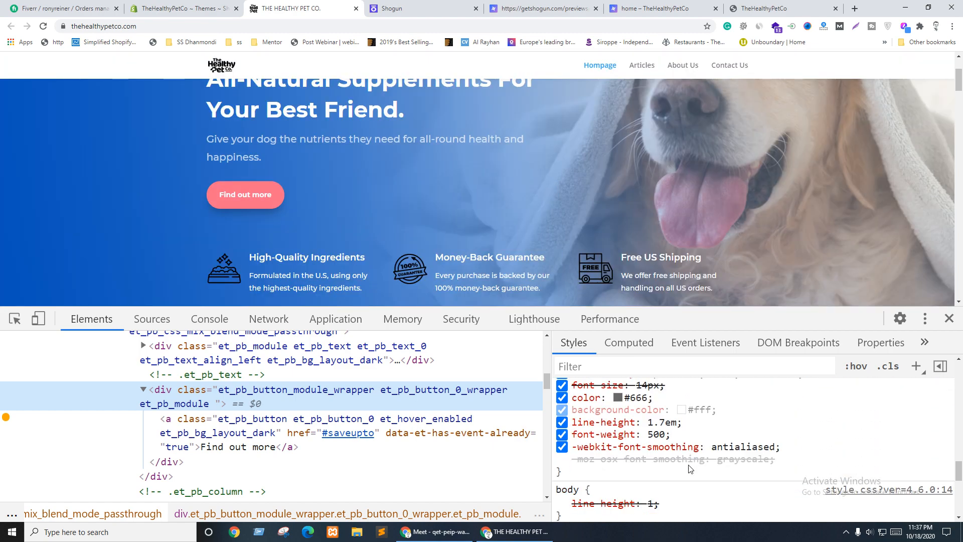
scroll(652, 466, up, 20)
click(241, 416)
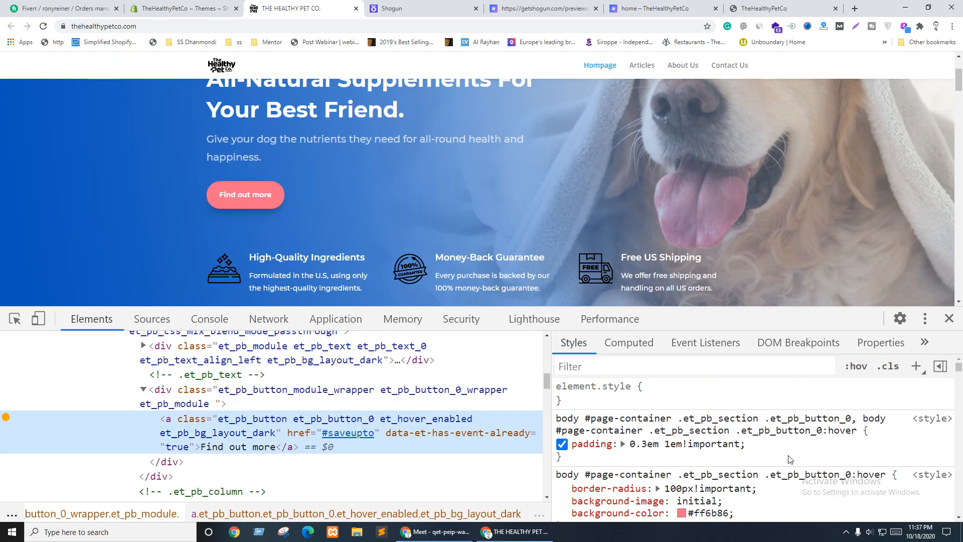
scroll(785, 457, down, 5)
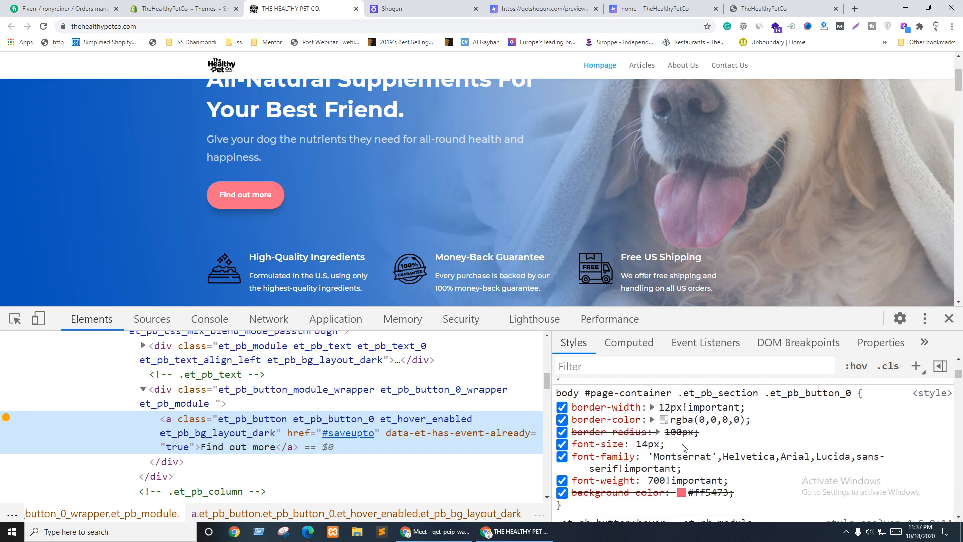
scroll(732, 442, down, 3)
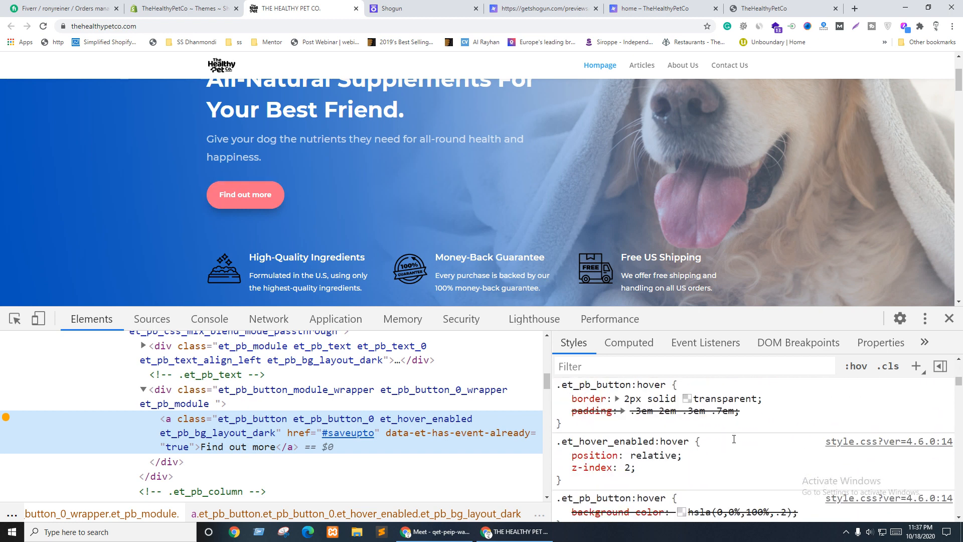
scroll(700, 462, down, 5)
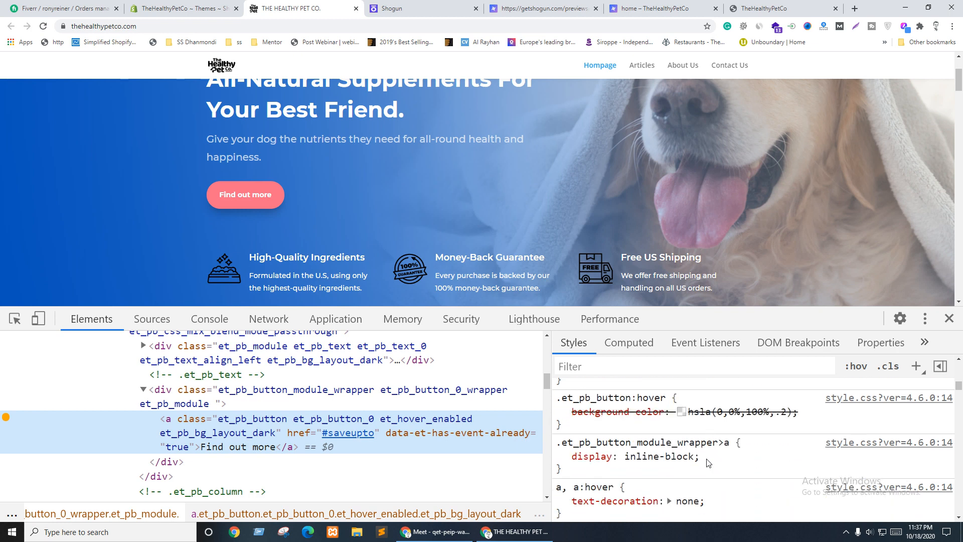
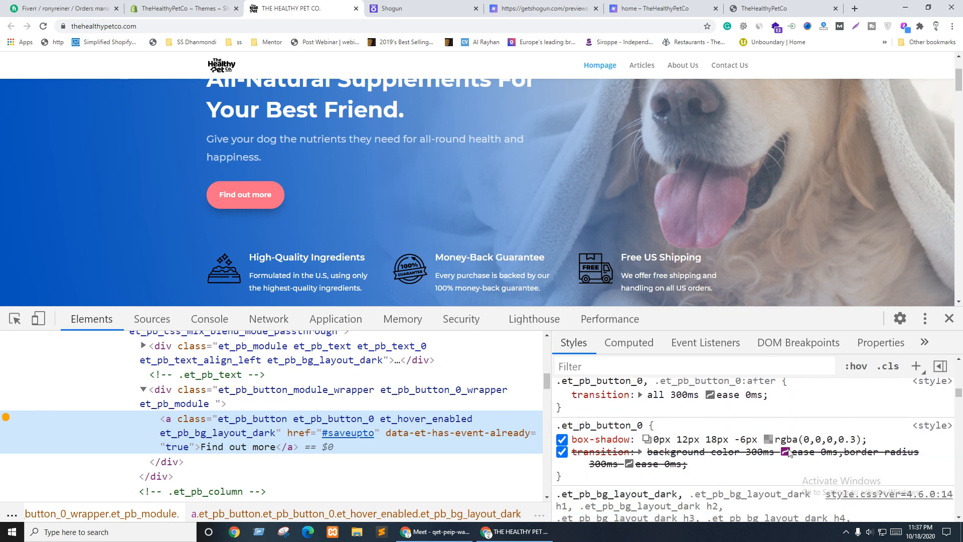
Step: In the Shogun editor, set the Find out more button's box shadow color to black (000000) with reduced opacity
click(403, 5)
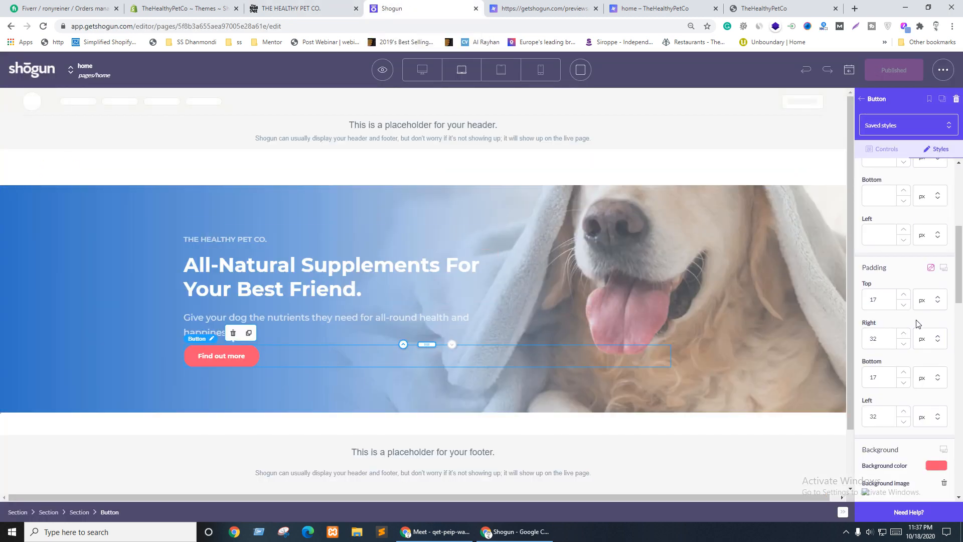
scroll(916, 323, down, 8)
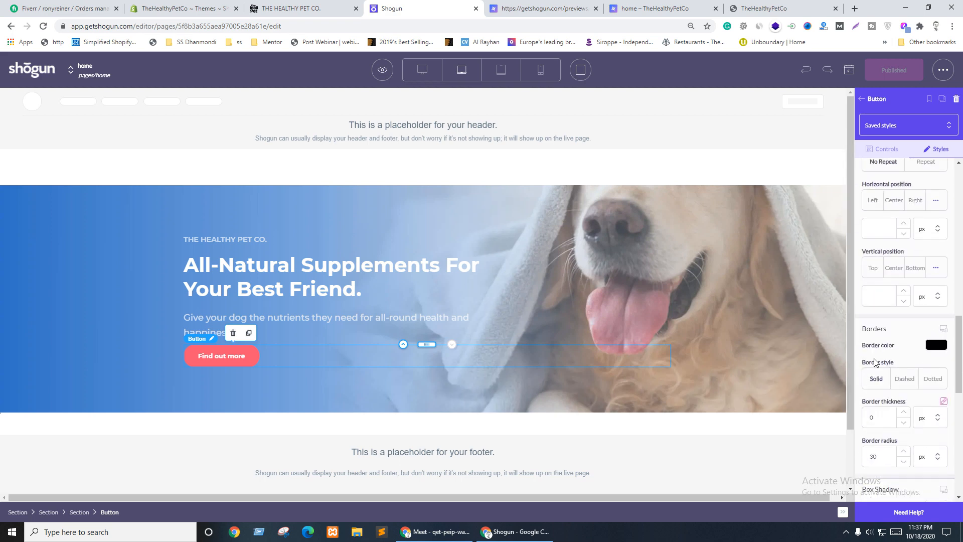
scroll(892, 346, down, 2)
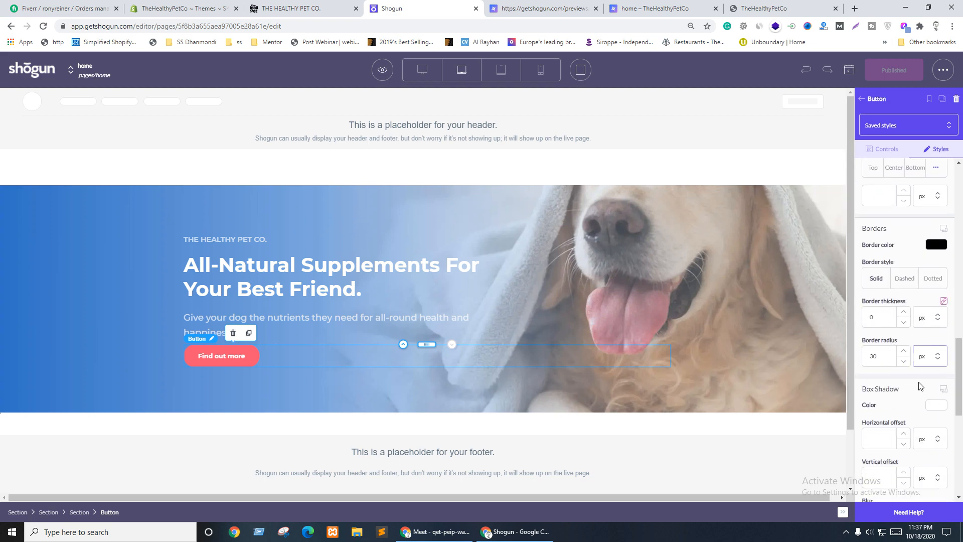
scroll(902, 371, down, 2)
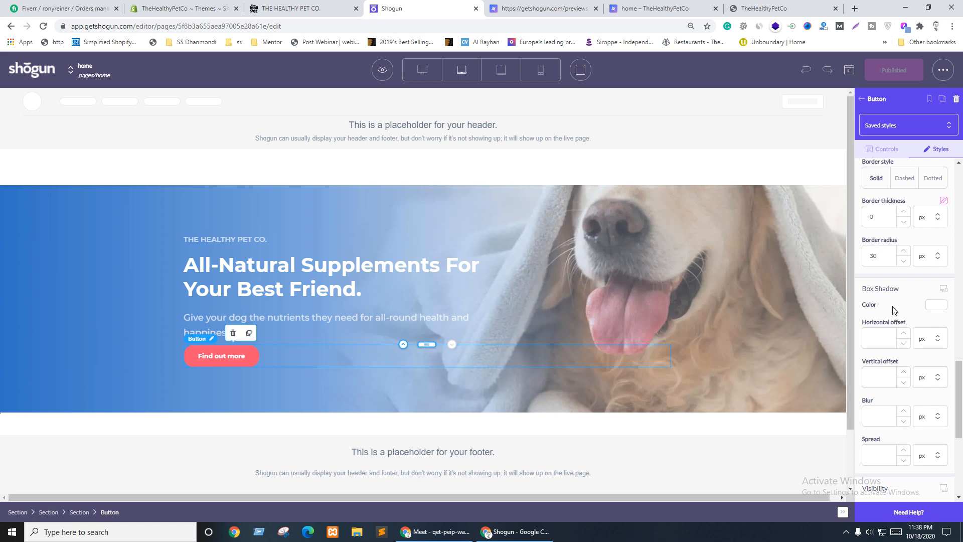
key(ctrl+shift+Tab)
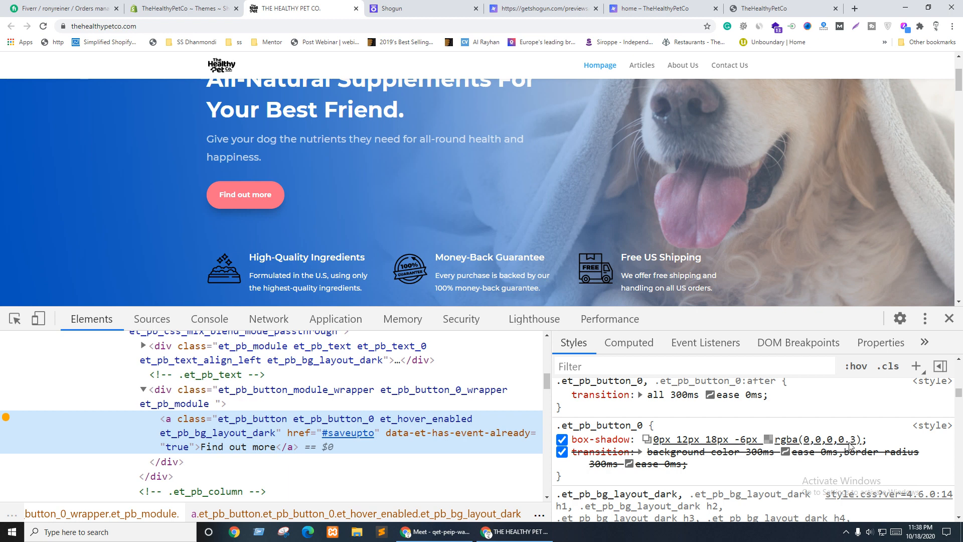
key(ctrl+Tab)
click(935, 305)
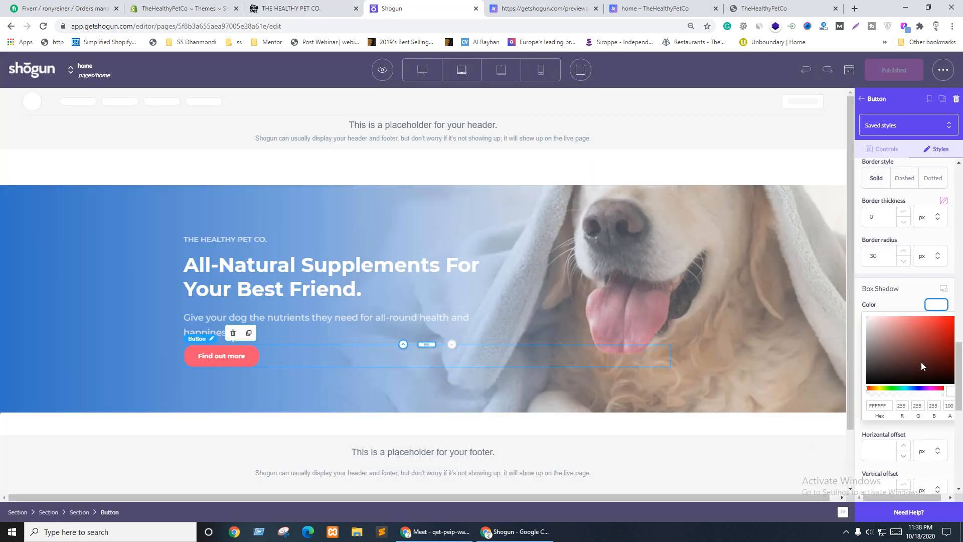
drag(867, 381, 860, 409)
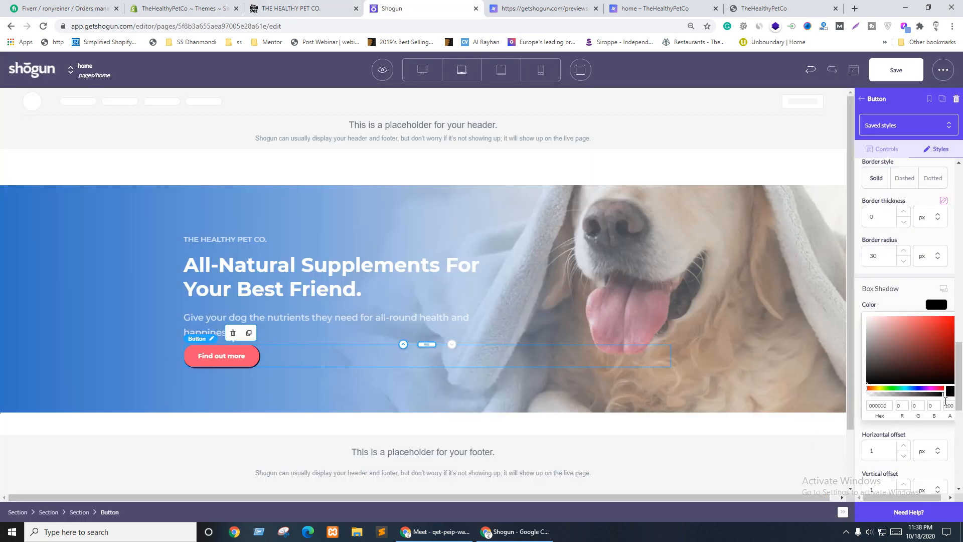
drag(944, 395, 887, 400)
click(932, 310)
Step: Set the button's box shadow to horizontal offset 0 px, vertical offset 12 px, blur 18 px and spread 6 px
key(ctrl+shift+Tab)
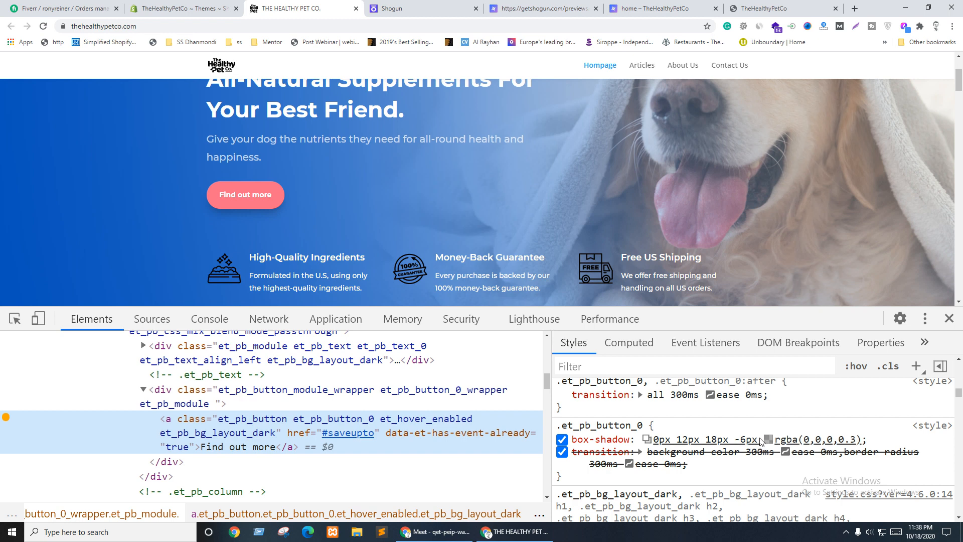
key(ctrl+Tab)
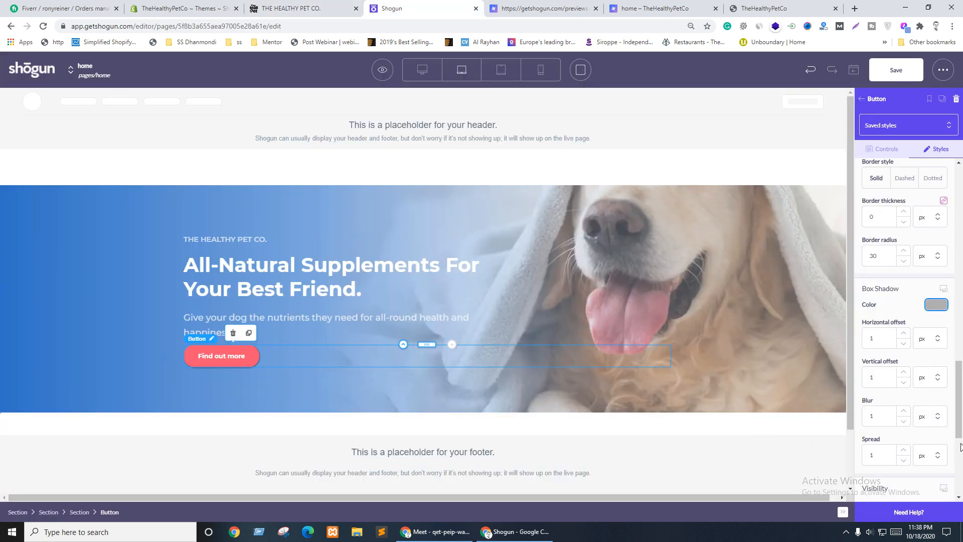
click(903, 344)
click(871, 381)
text(2)
click(879, 424)
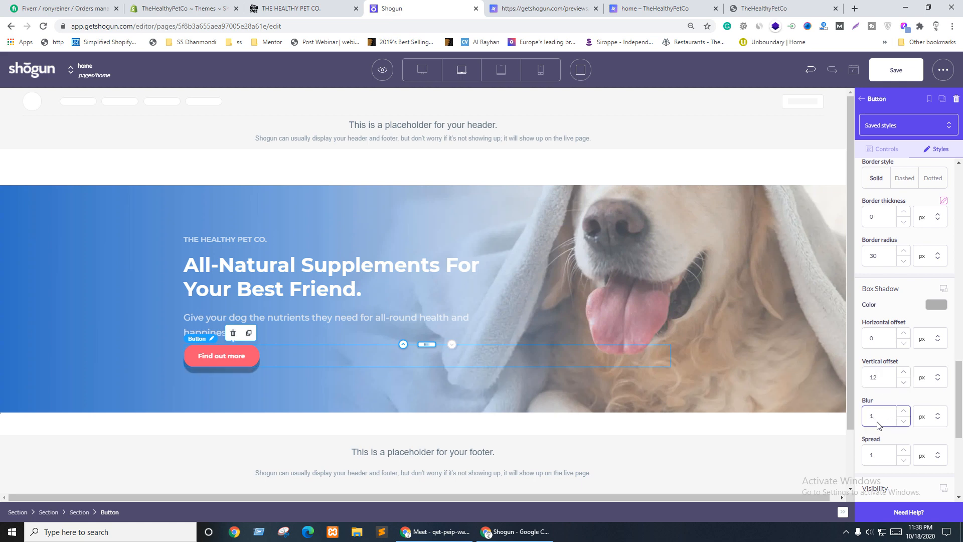
text(8)
key(ctrl+shift+Tab)
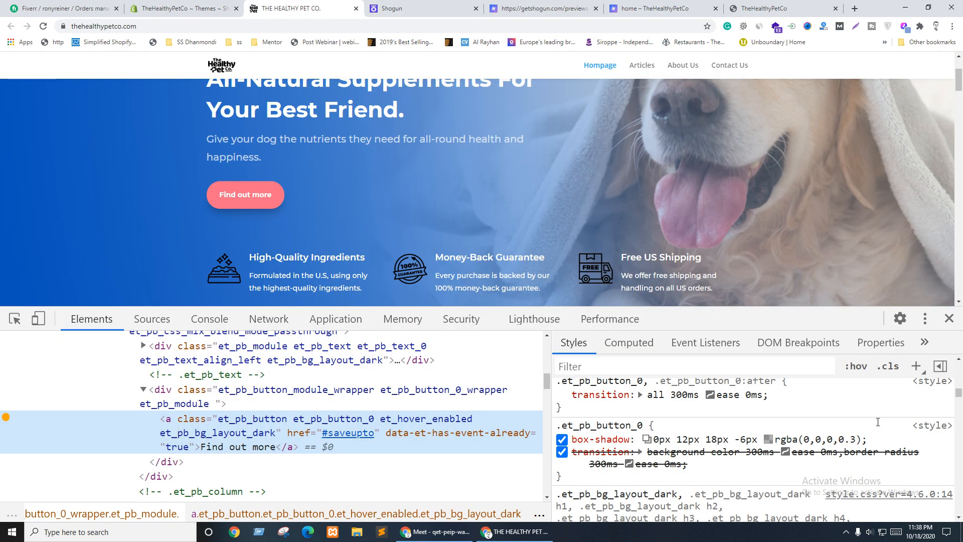
key(ctrl+Tab)
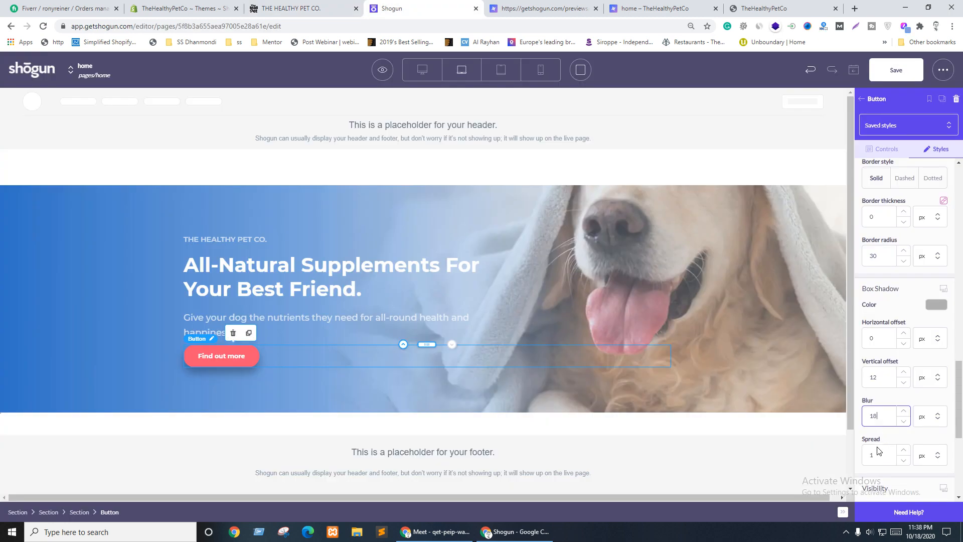
double_click(877, 458)
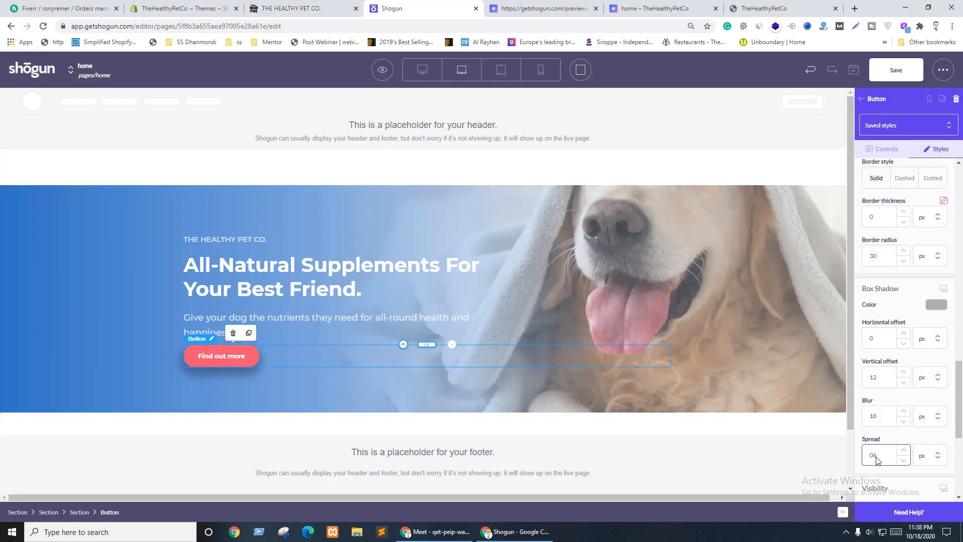
key(ctrl+shift+Tab)
key(ctrl+Tab)
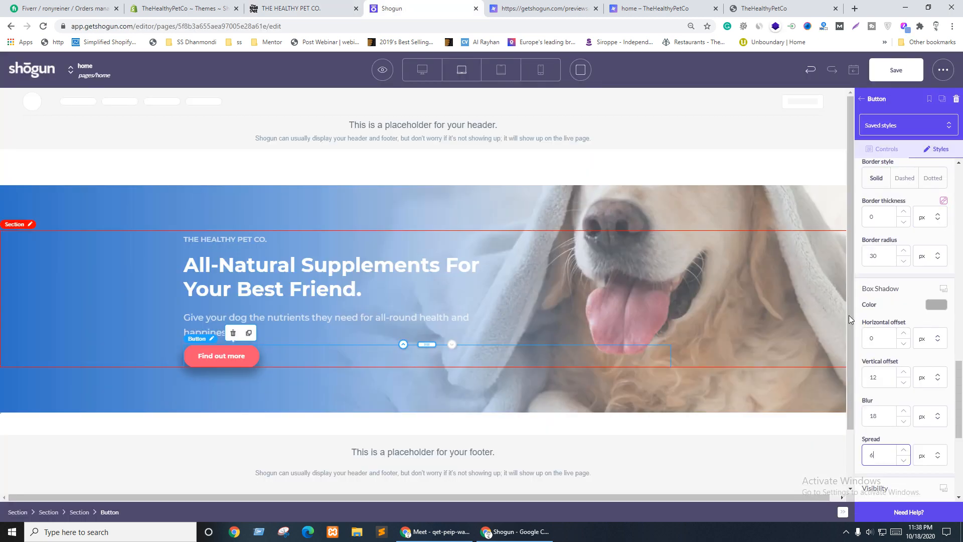
Step: Save the home page, open a fresh page preview and close the two old preview tabs
click(896, 70)
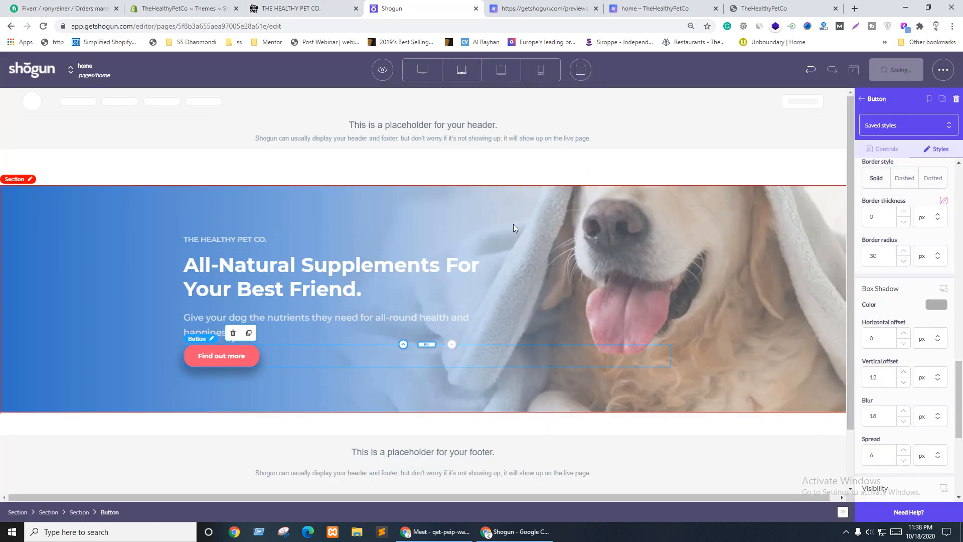
click(380, 69)
click(376, 123)
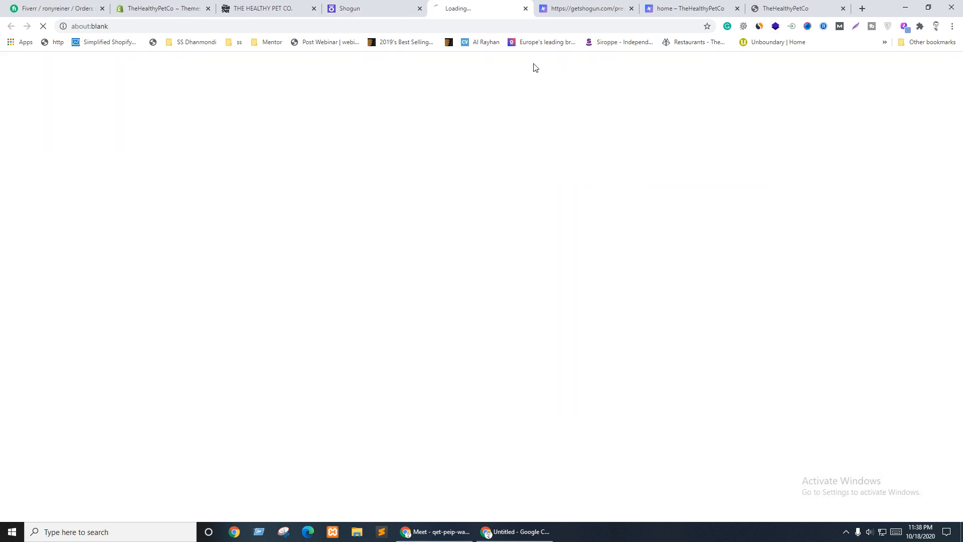
click(631, 9)
click(631, 9)
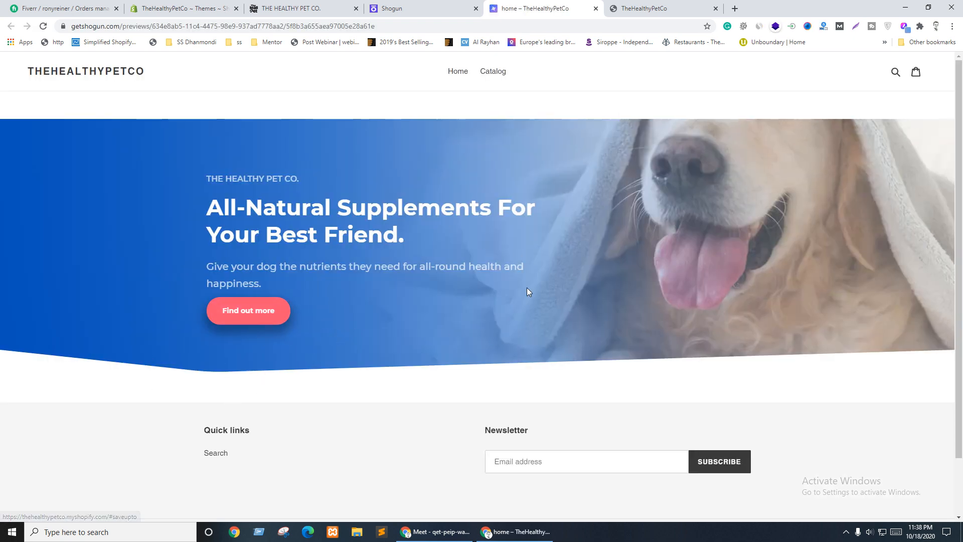
Step: Place the preview beside the reference homepage, close the developer tools there, and compare the two hero banners
key(ctrl+shift+Tab)
key(ctrl+shift+Tab)
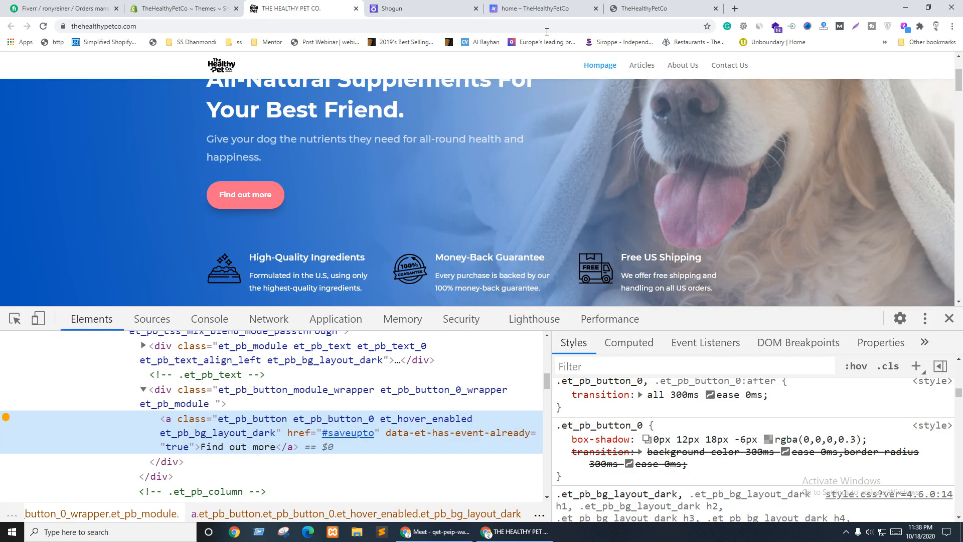
drag(546, 4, 421, 6)
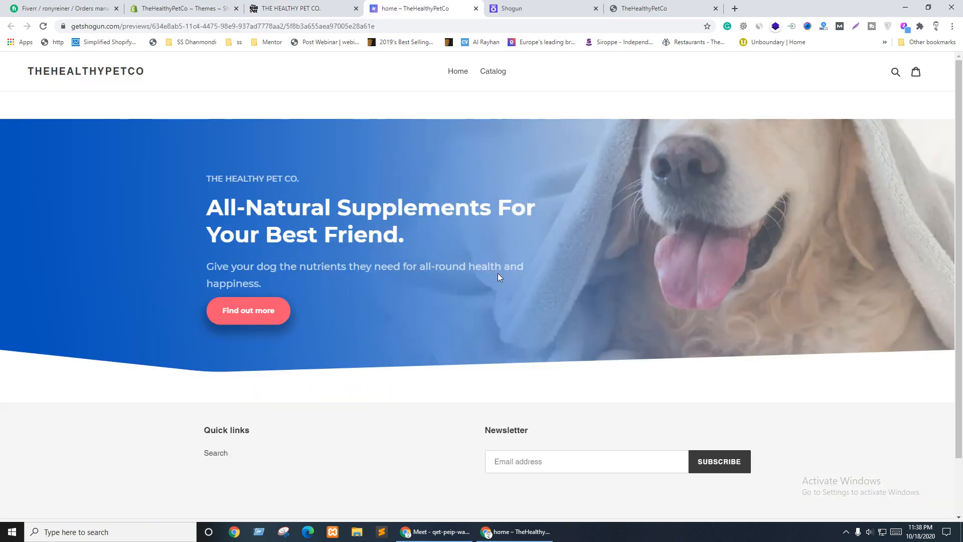
key(ctrl+shift+Tab)
click(949, 319)
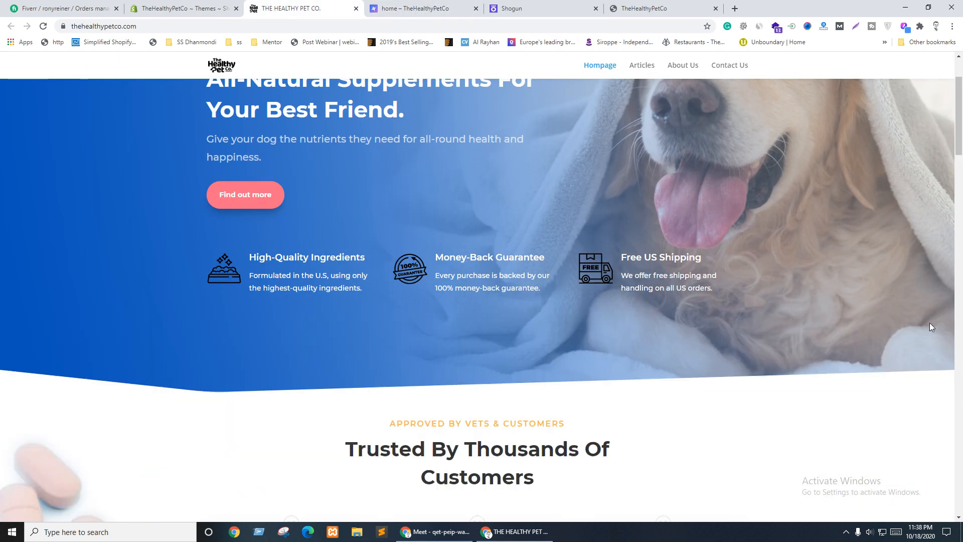
key(ctrl+Tab)
key(ctrl+shift+Tab)
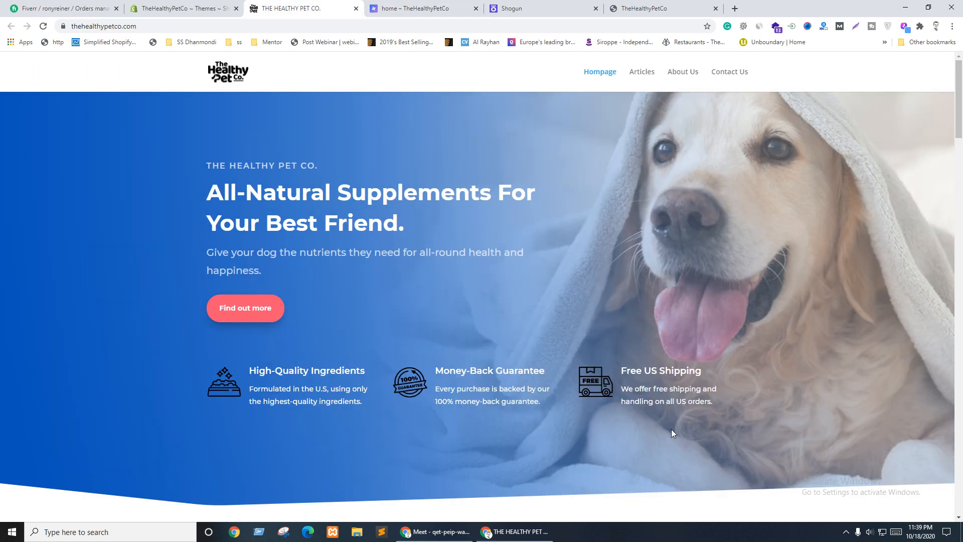
key(ctrl+Tab)
key(ctrl+shift+Tab)
key(ctrl+Tab)
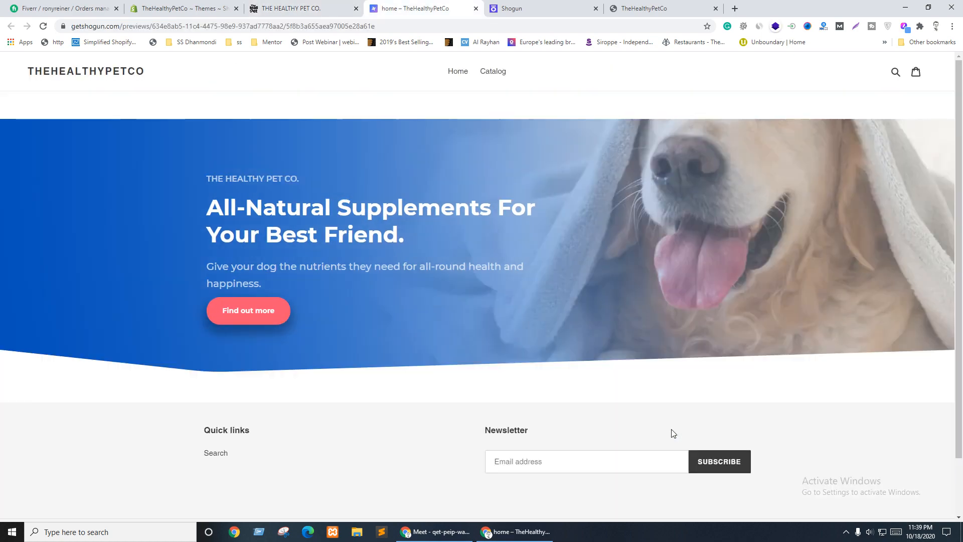
key(ctrl+shift+Tab)
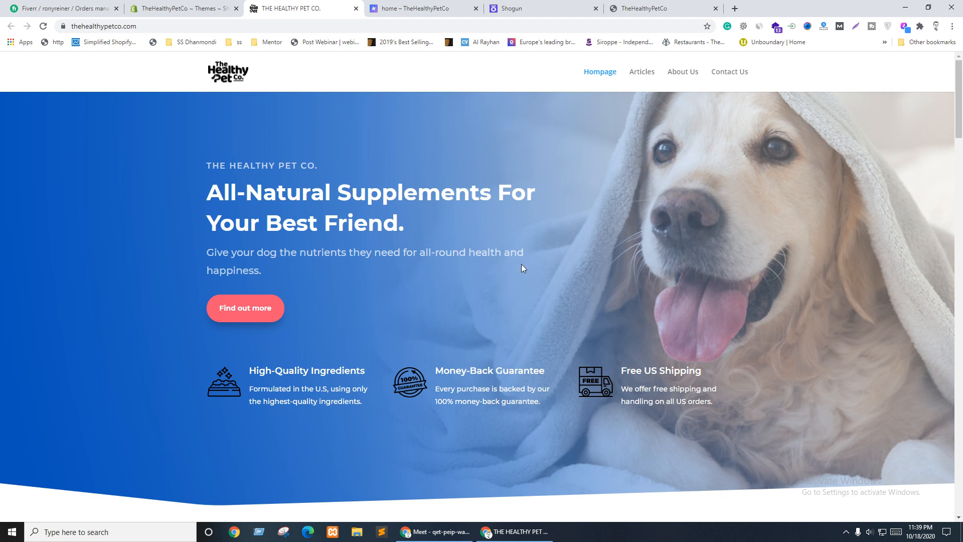
Step: Save the reference homepage's three feature icons to the Desktop as high-quality.png, 100money-back.png and free-delivery.png
scroll(518, 258, down, 2)
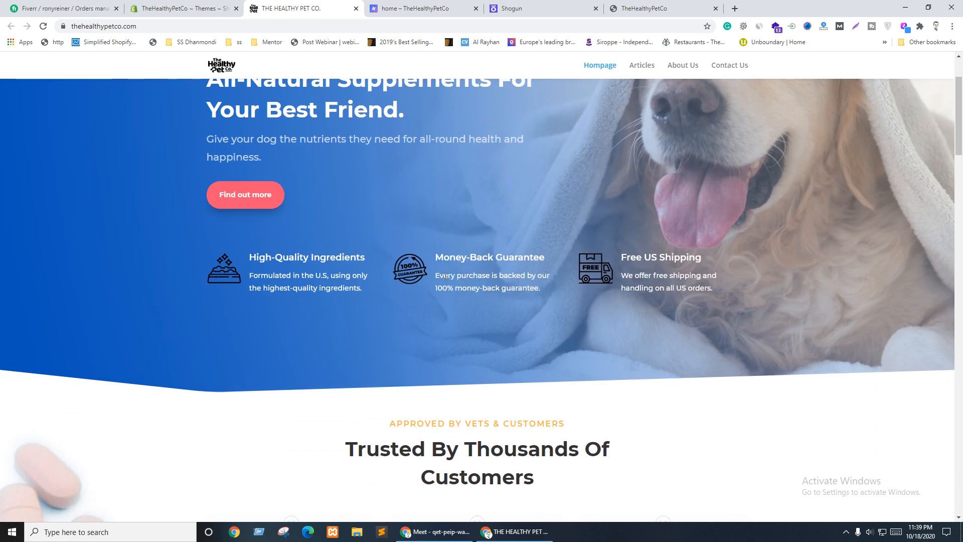
right_click(224, 268)
click(263, 286)
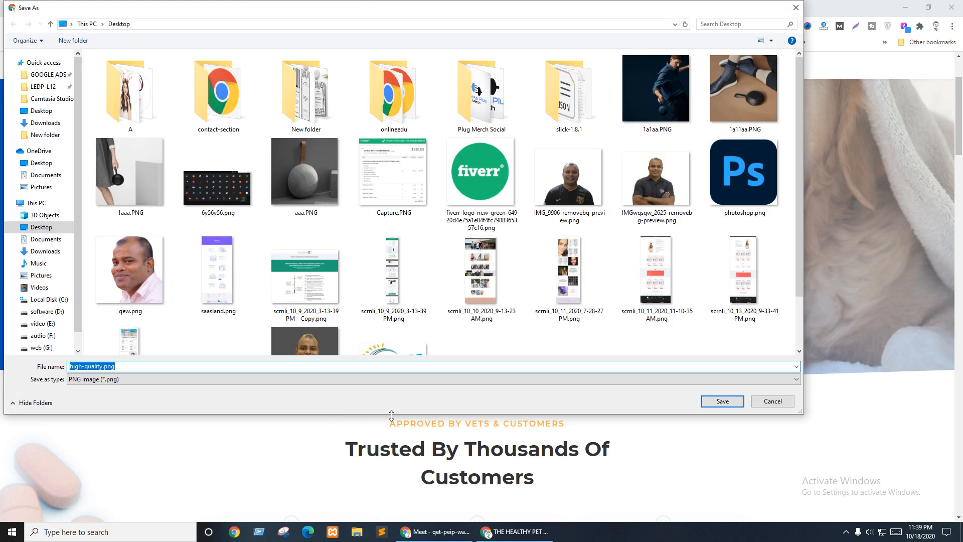
click(723, 400)
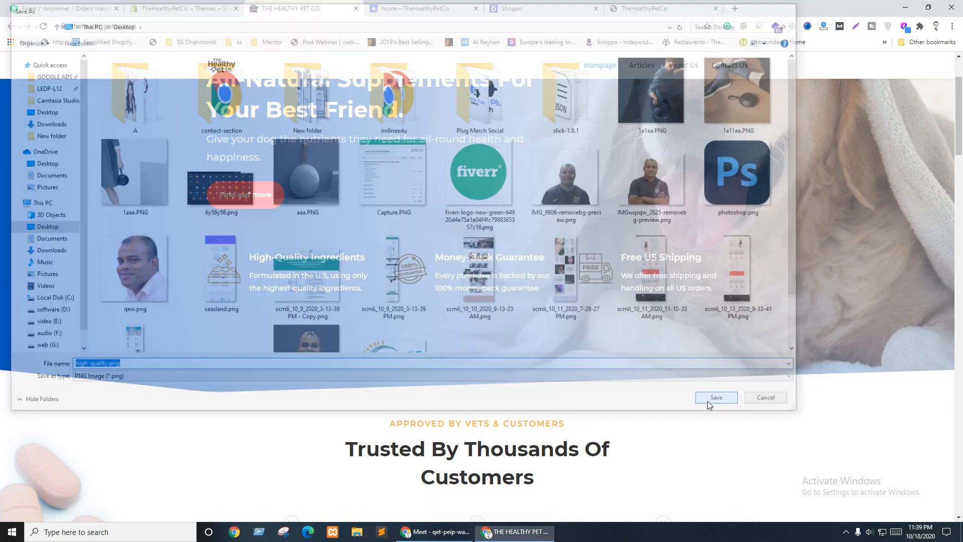
right_click(411, 270)
click(432, 288)
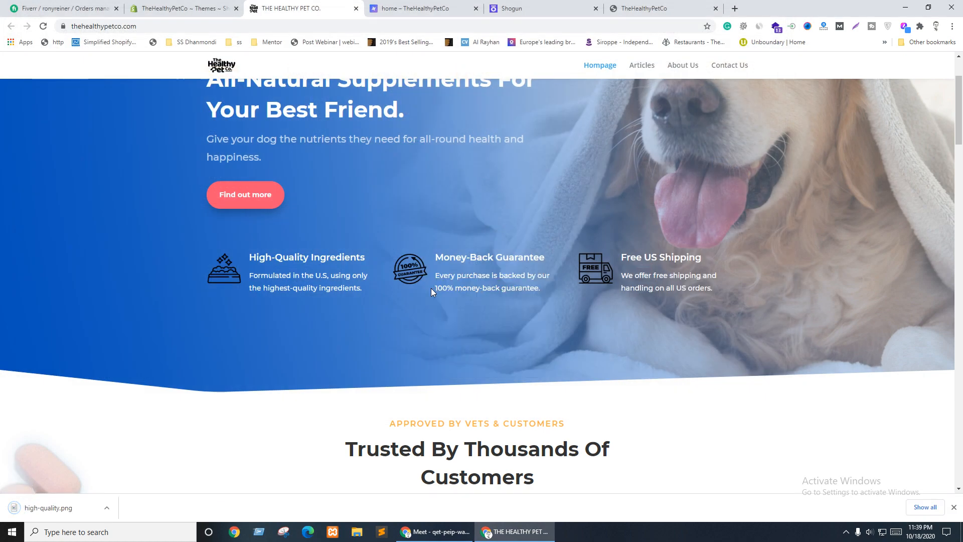
click(711, 400)
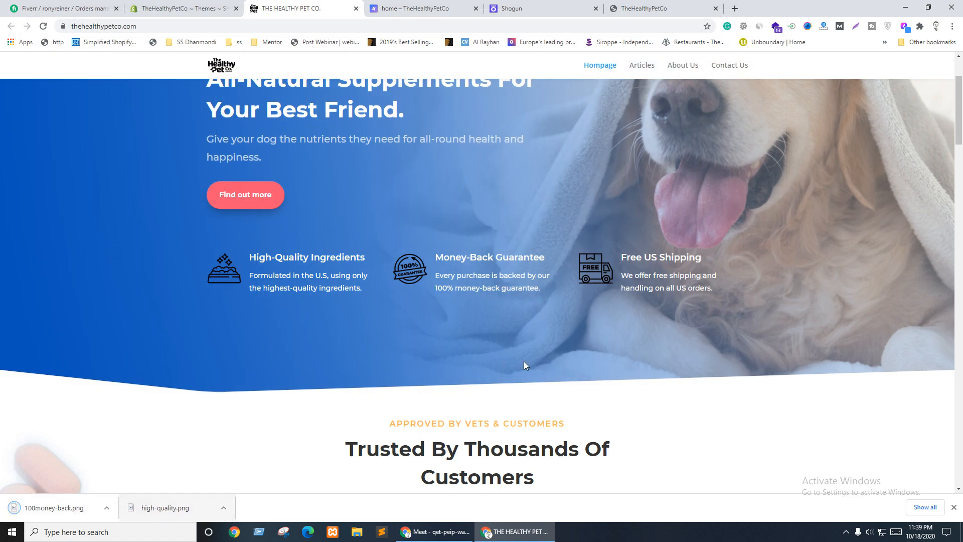
right_click(592, 266)
click(625, 287)
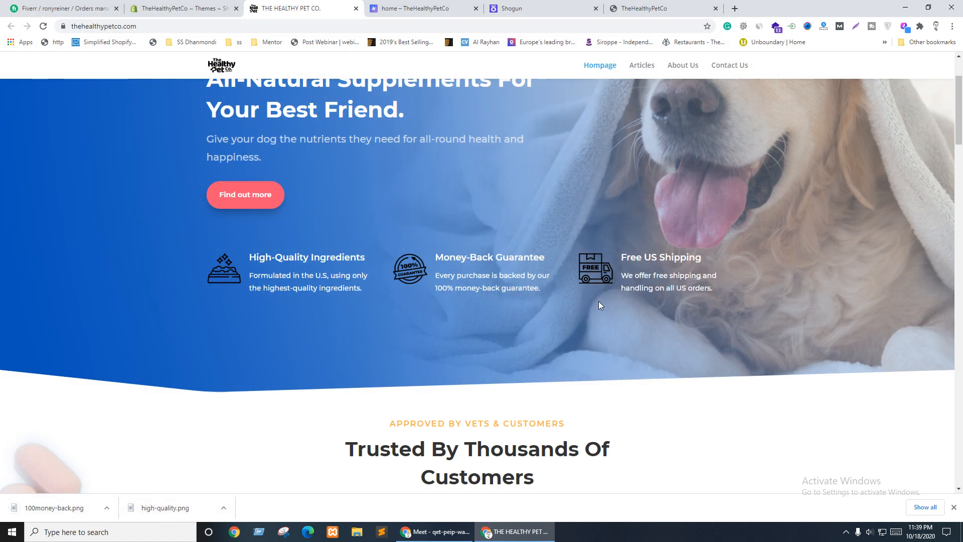
click(724, 403)
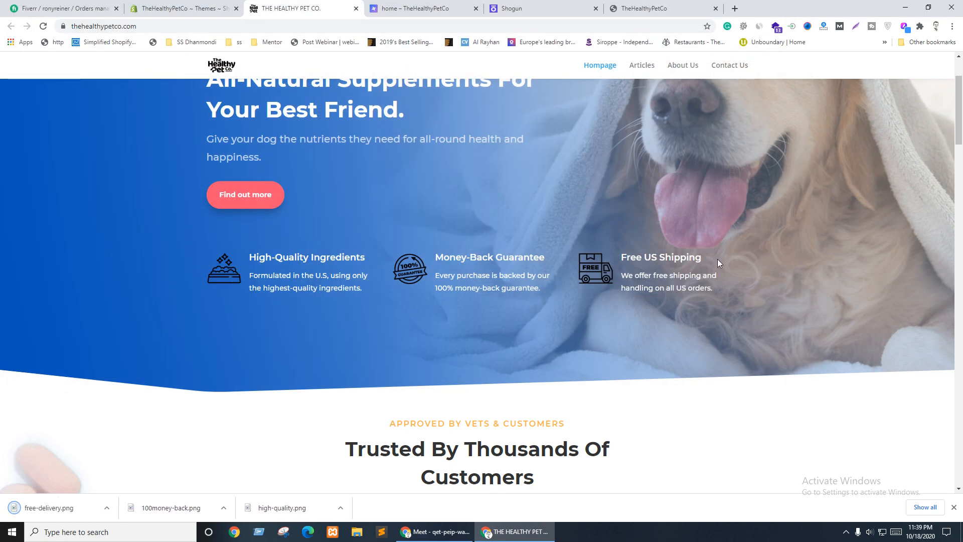
scroll(715, 271, up, 2)
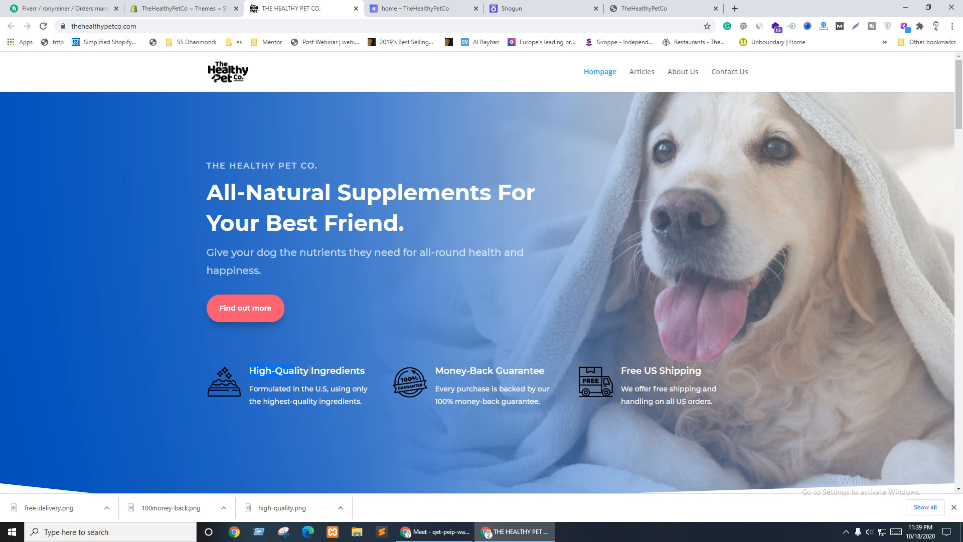
drag(310, 369, 381, 368)
click(403, 340)
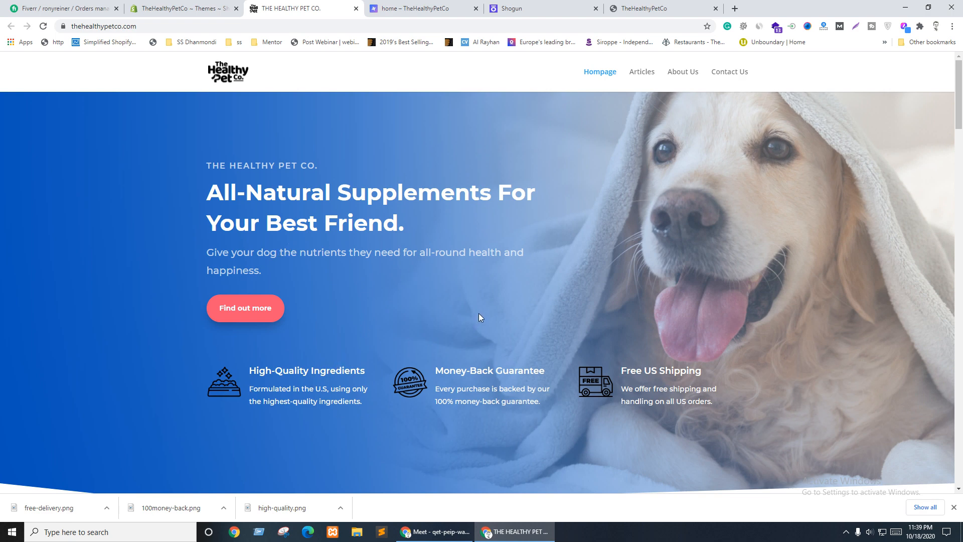
Step: Close the home page preview, return to the Shogun editor and open the styles of the hero's inner content section
click(476, 8)
click(452, 6)
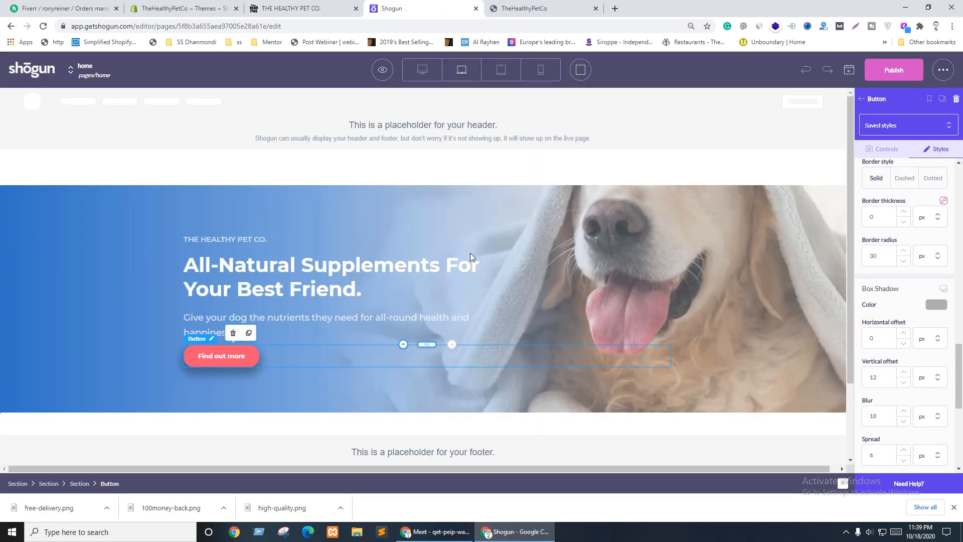
click(211, 271)
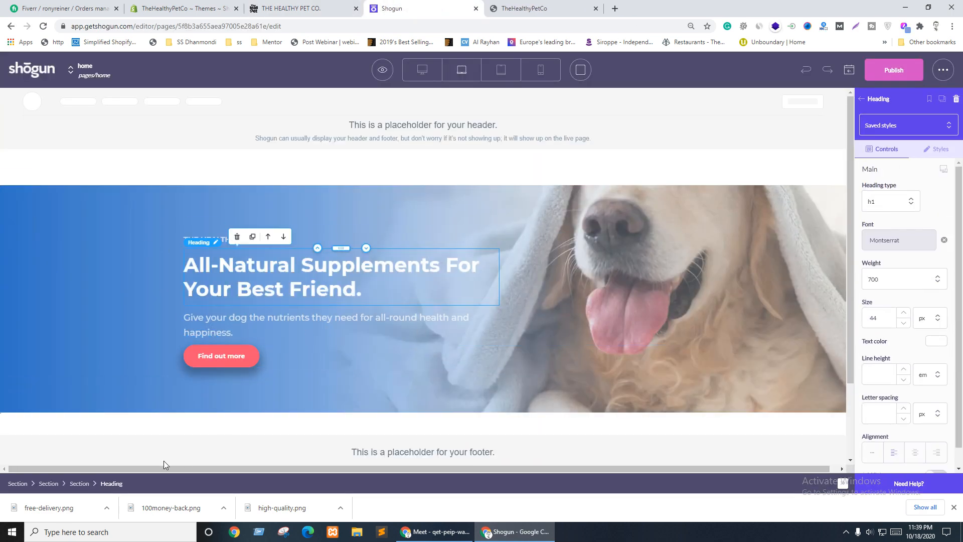
click(81, 483)
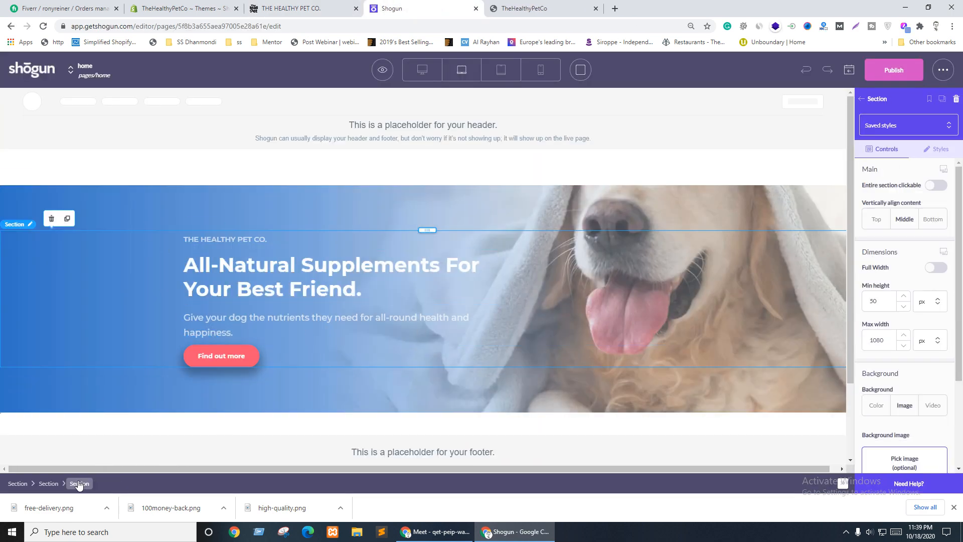
click(934, 150)
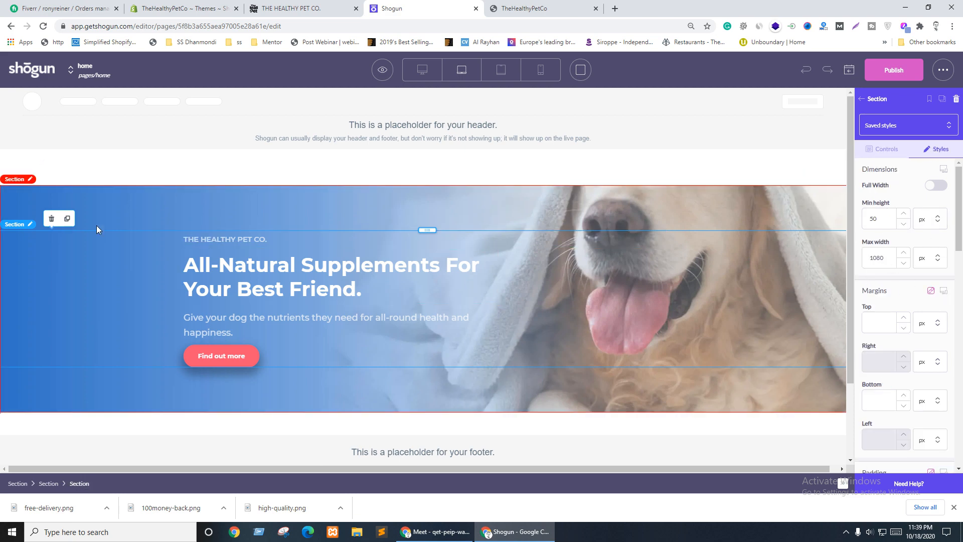
click(861, 99)
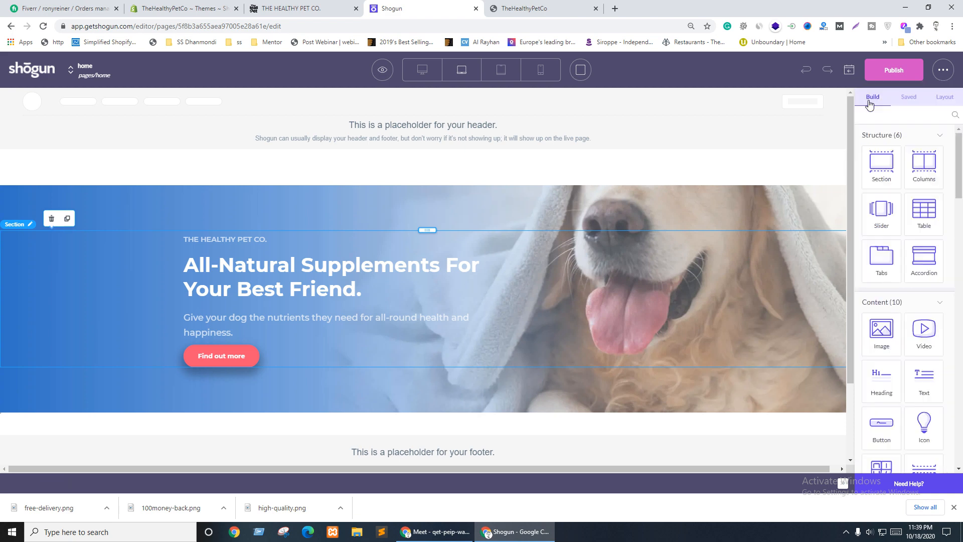
drag(923, 161, 242, 370)
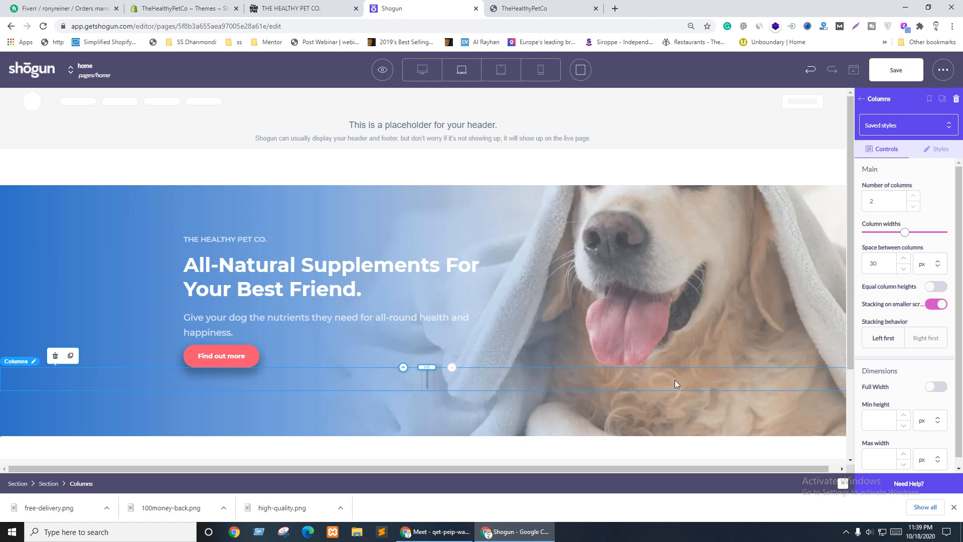
click(43, 484)
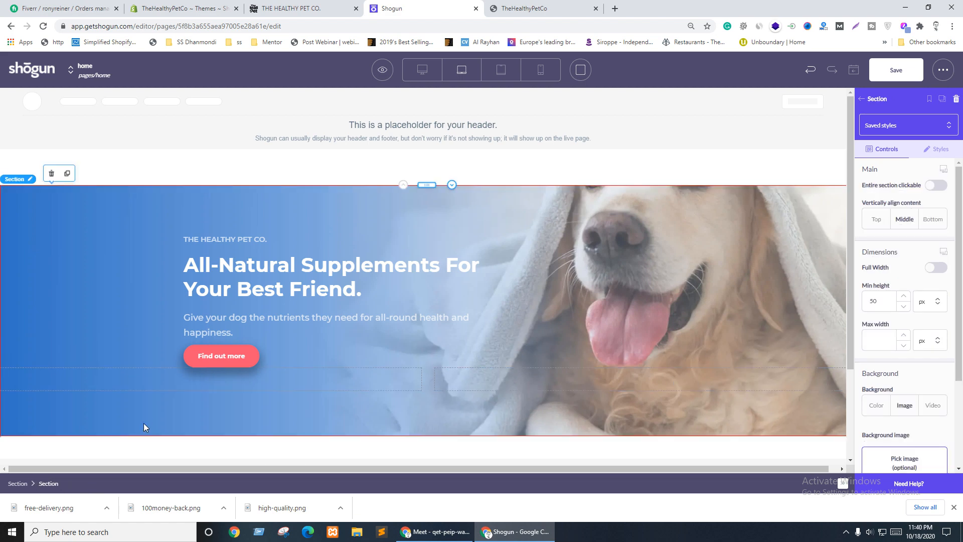
click(146, 377)
click(131, 336)
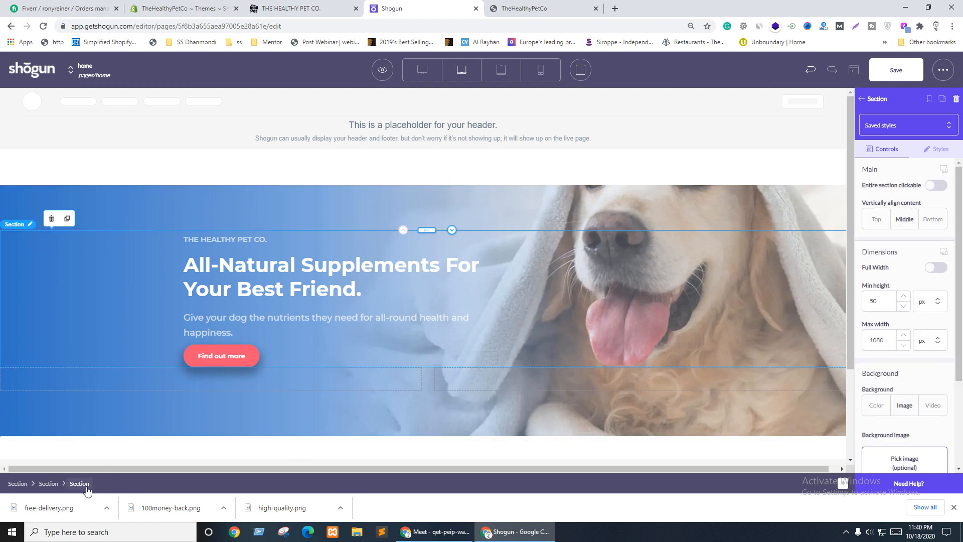
click(351, 376)
drag(427, 367, 423, 356)
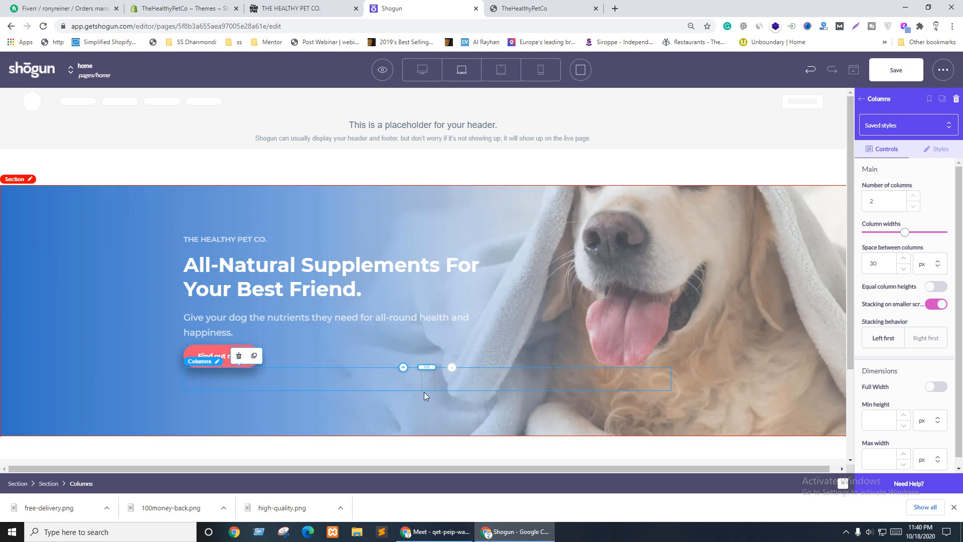
click(239, 355)
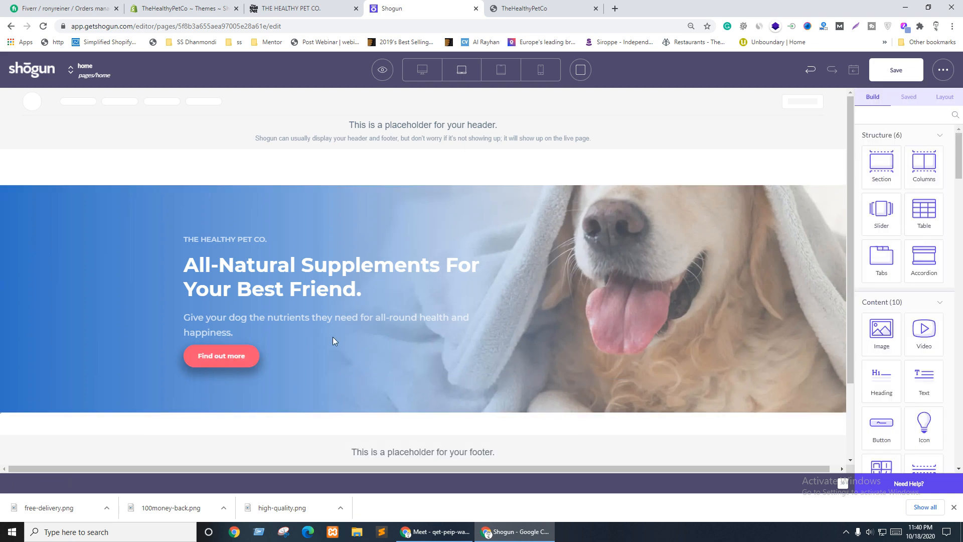
Step: Duplicate the hero's inner content section so the copy sits directly beneath the original
click(143, 281)
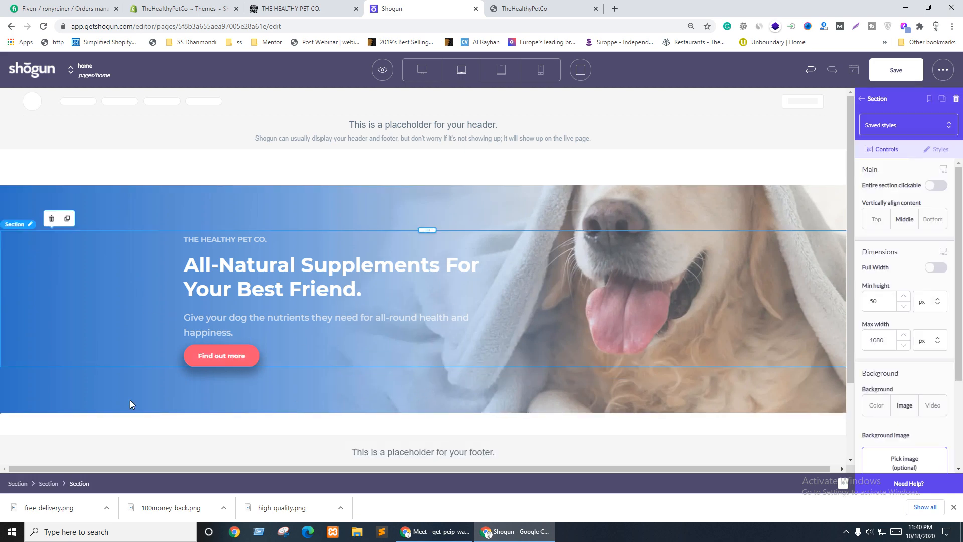
click(67, 219)
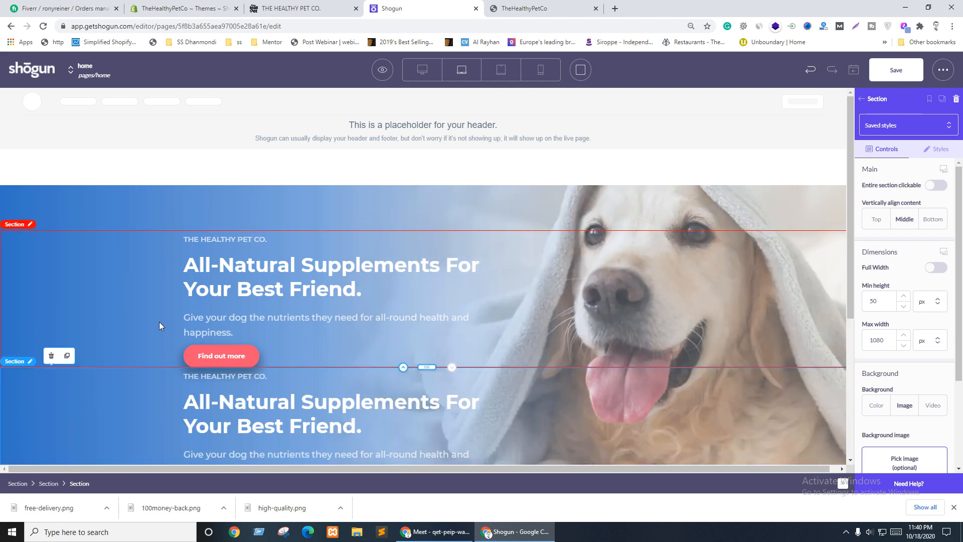
scroll(337, 378, down, 1)
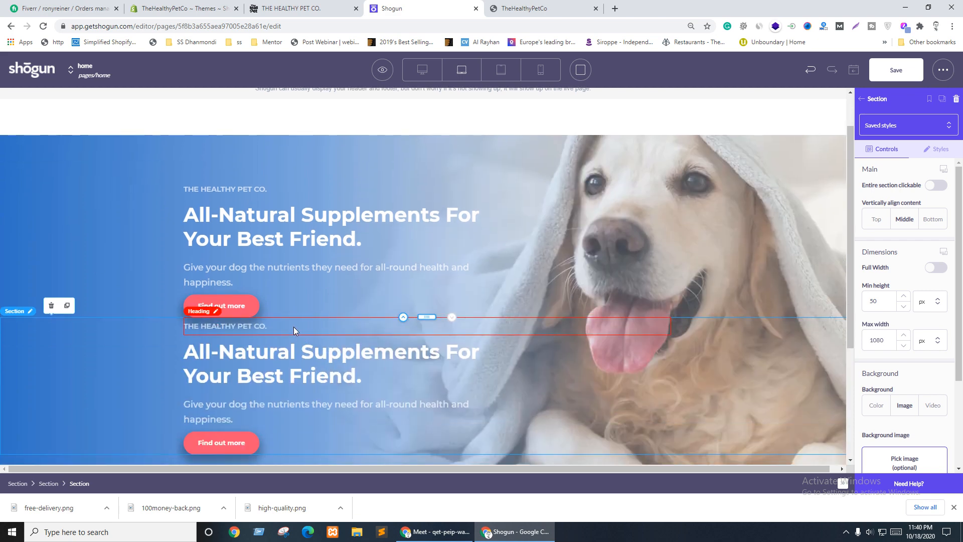
Step: Delete the paragraph, the "Find out more" button and the small "THE HEALTHY PET CO." heading from the duplicated section
click(296, 416)
click(234, 384)
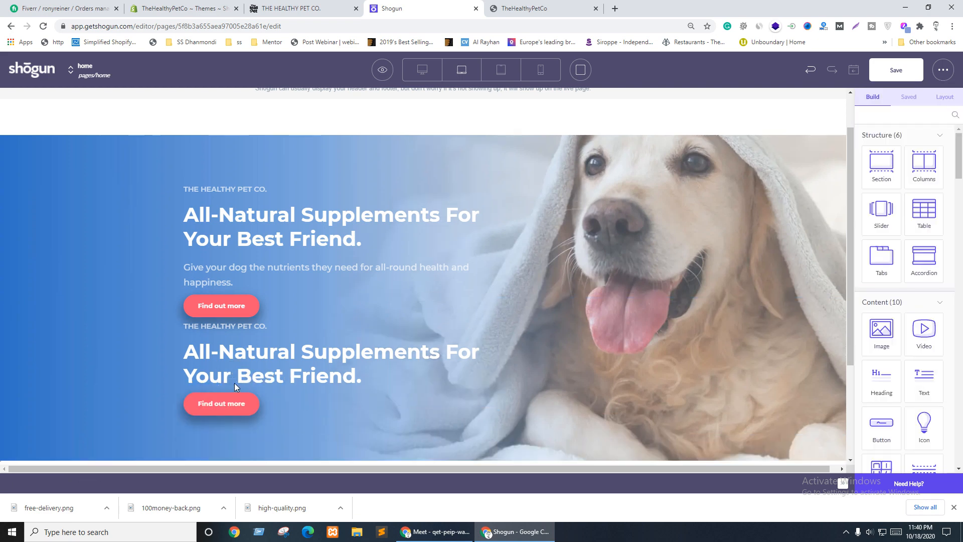
click(248, 407)
click(233, 383)
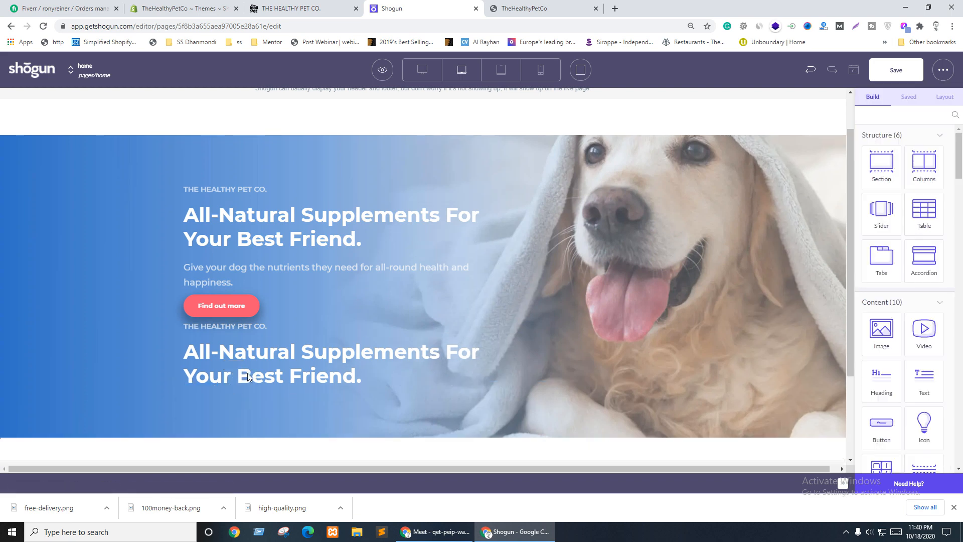
click(243, 327)
click(233, 304)
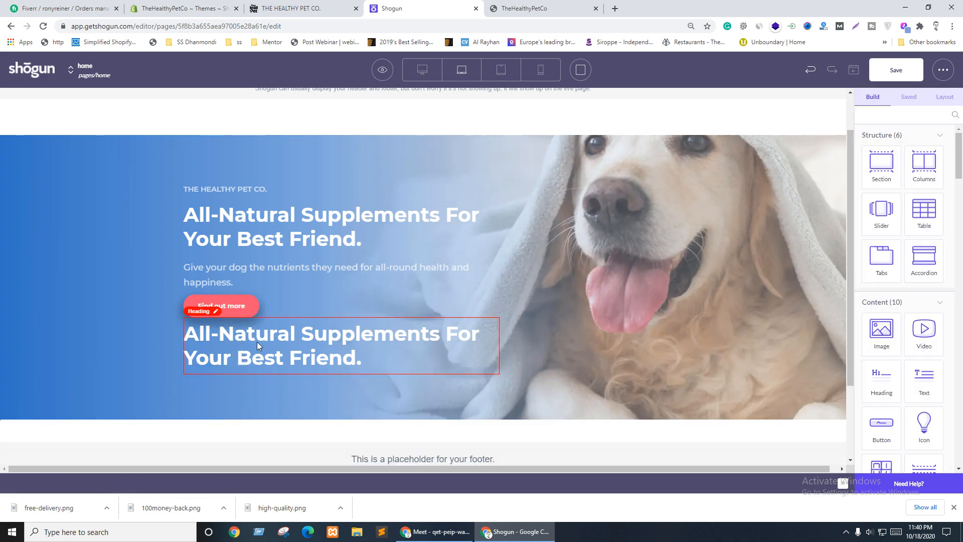
Step: Add a Columns element below the large heading in the duplicated section, and delete that heading
click(257, 341)
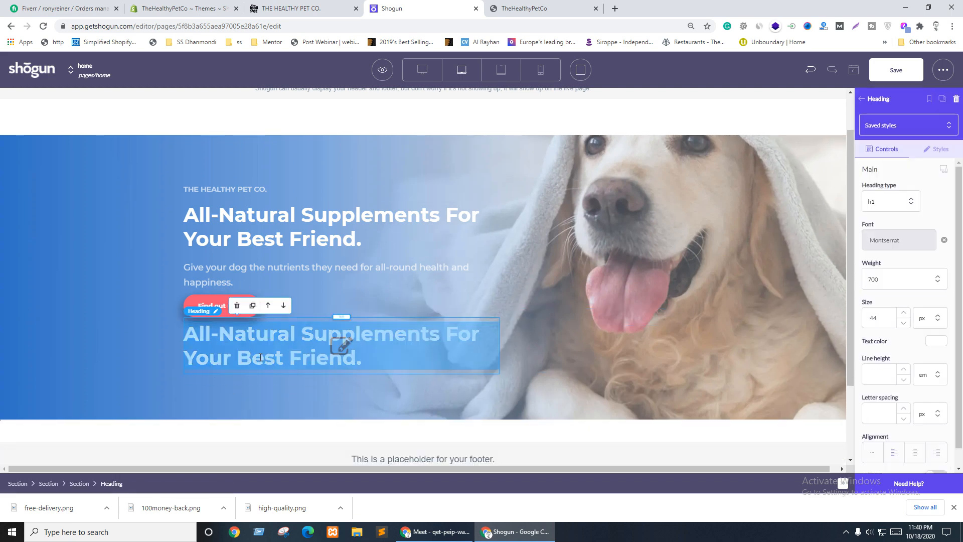
click(875, 113)
drag(924, 160, 407, 361)
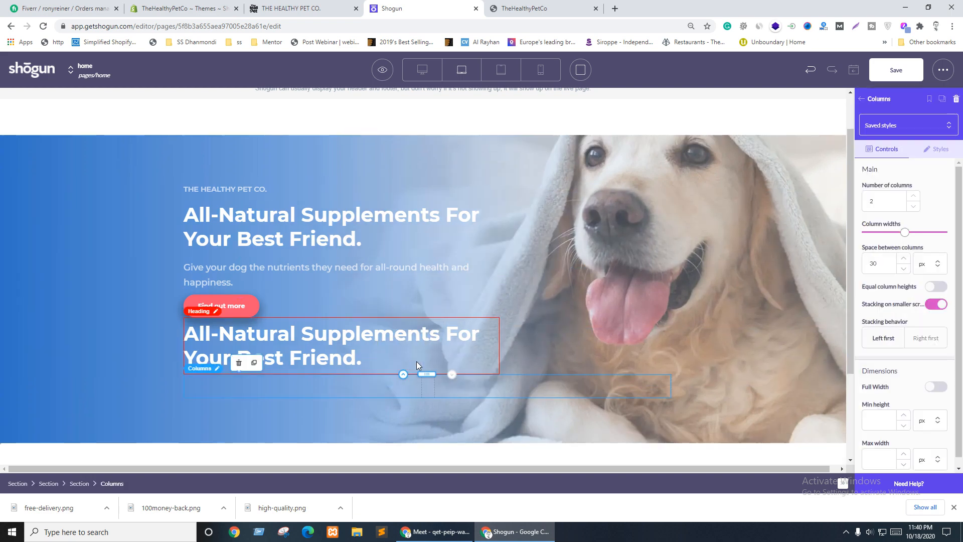
click(342, 342)
click(238, 304)
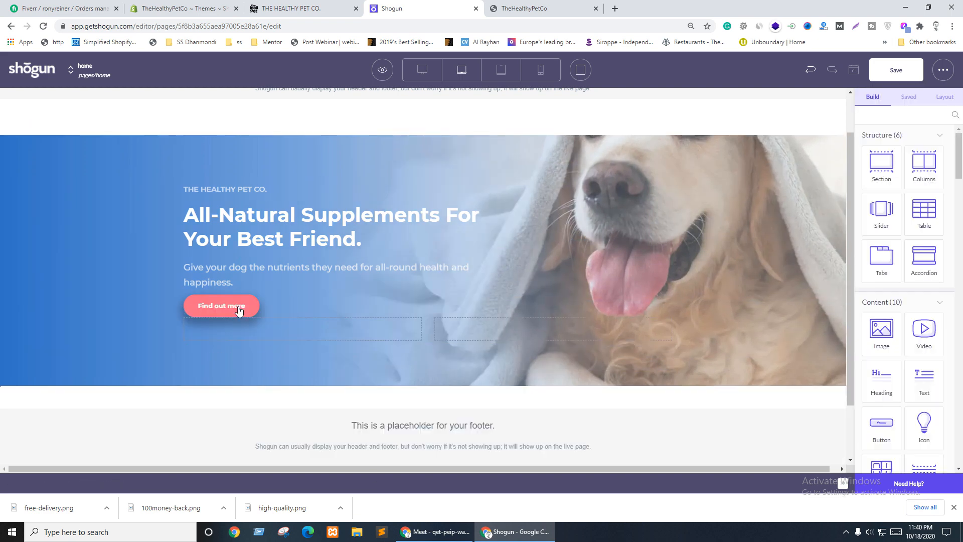
Step: Set the new Columns element to 3 columns and check the feature row's layout on the reference homepage
click(354, 325)
click(79, 483)
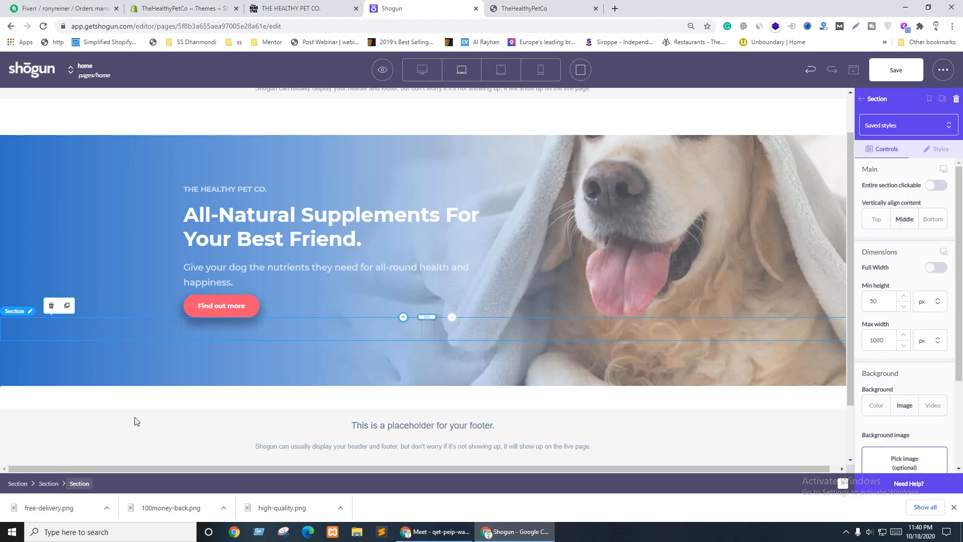
click(396, 327)
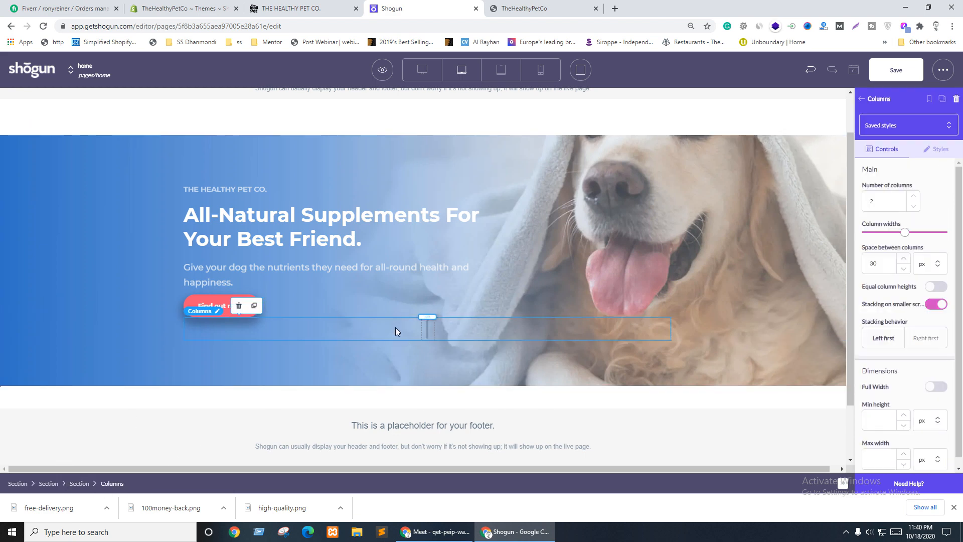
click(914, 198)
key(ctrl+shift+Tab)
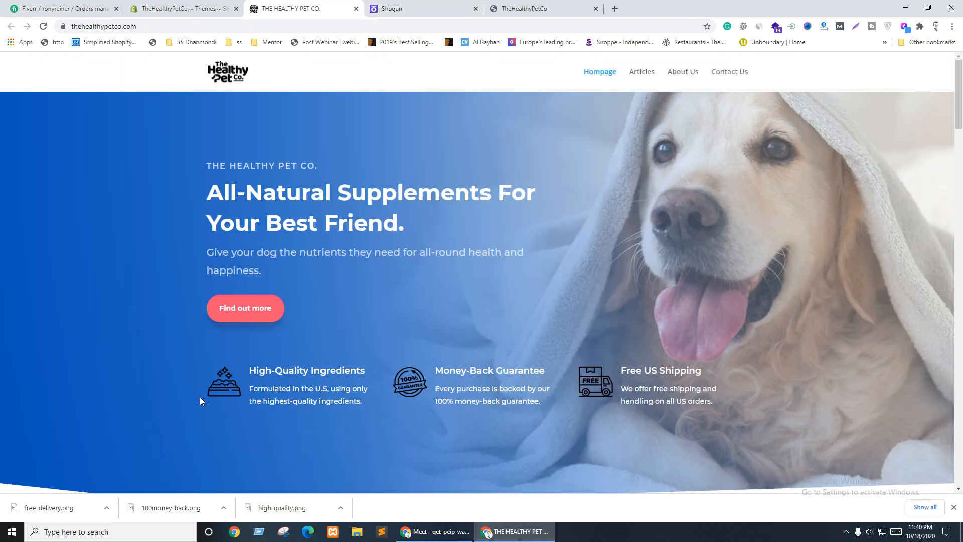
key(ctrl+Tab)
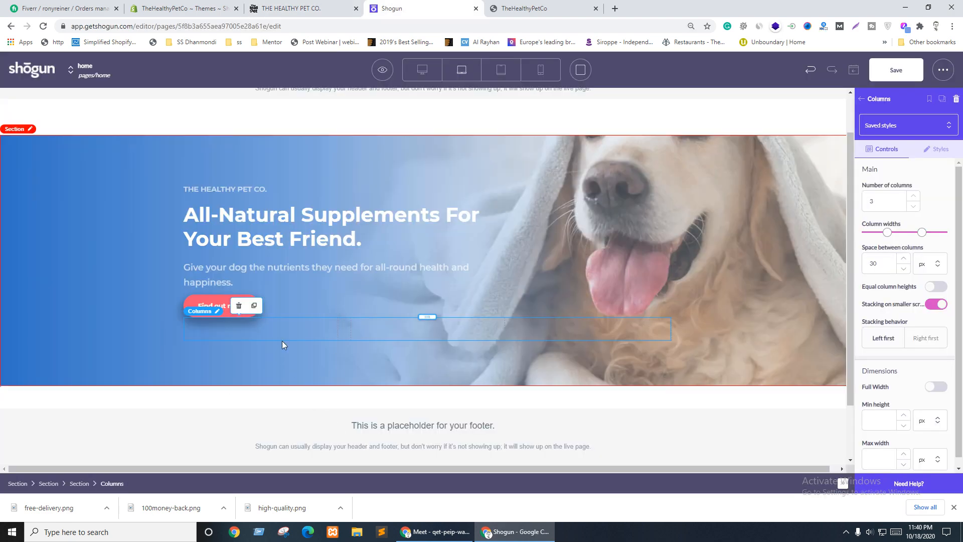
Step: Place a Section in the first of the three columns and add a two-column Columns element inside it, comparing with the reference homepage
click(872, 102)
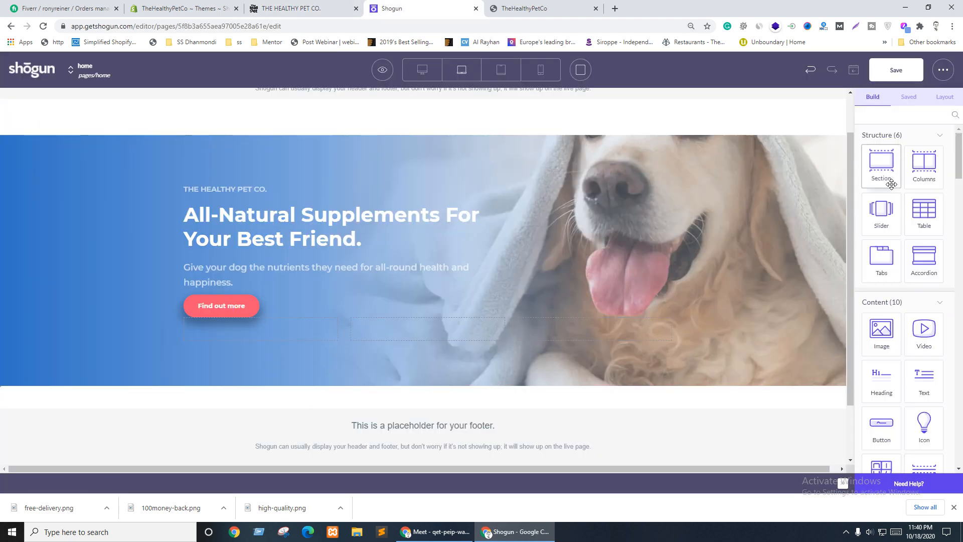
drag(881, 163, 257, 334)
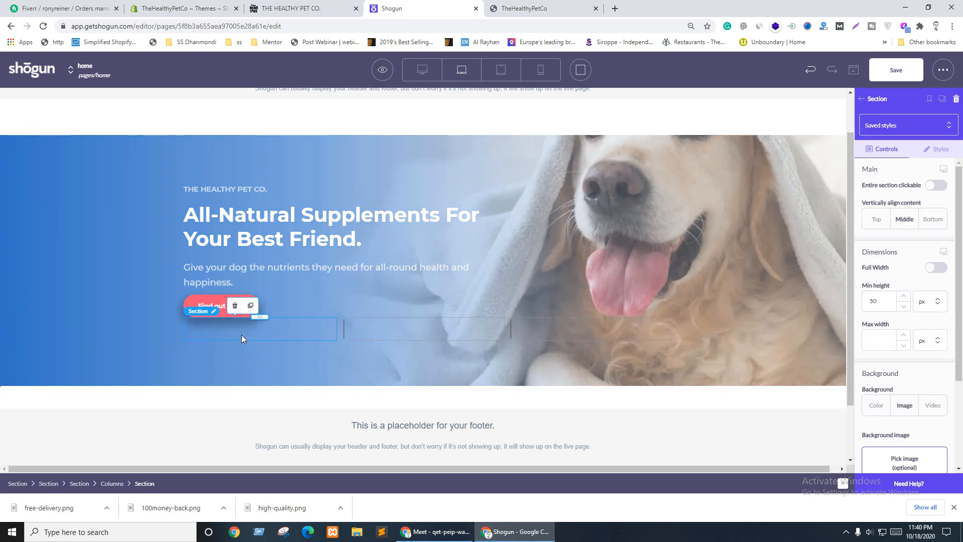
click(876, 105)
drag(929, 159, 243, 332)
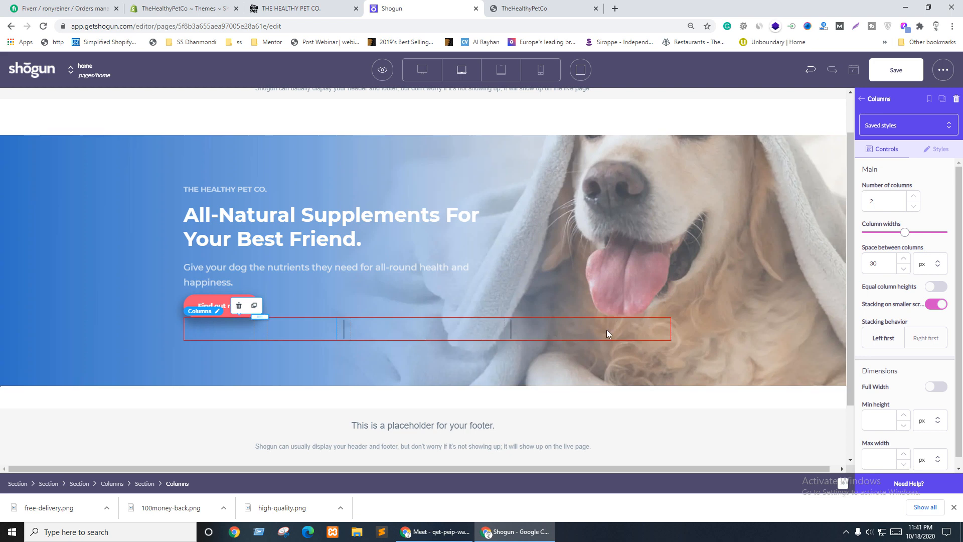
key(ctrl+shift+Tab)
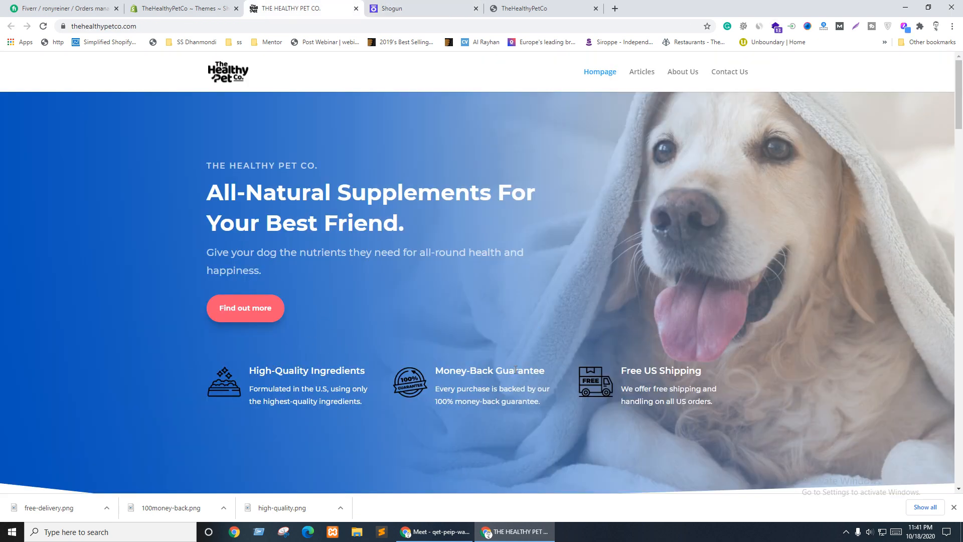
key(ctrl+Tab)
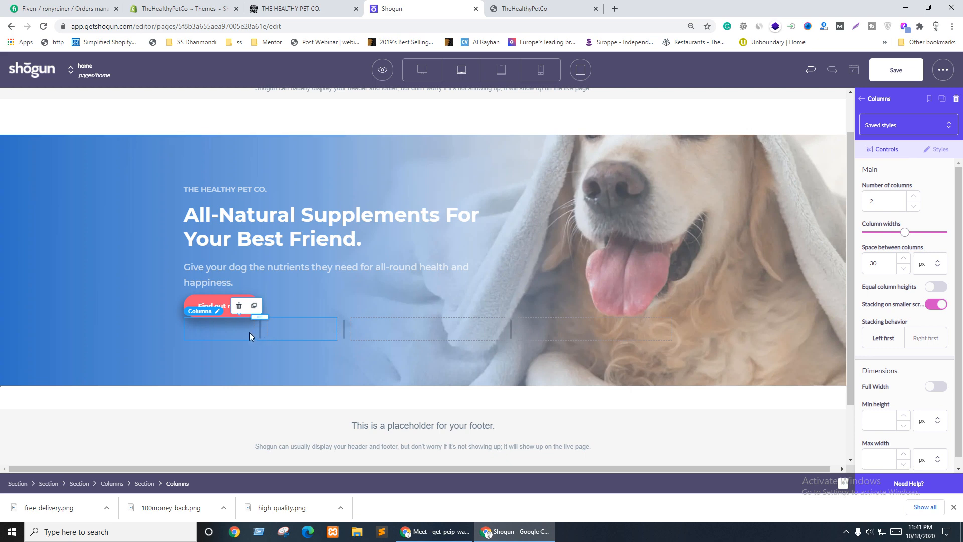
Step: Add an Image element and place it in the first inner column of the feature row's first block
click(862, 99)
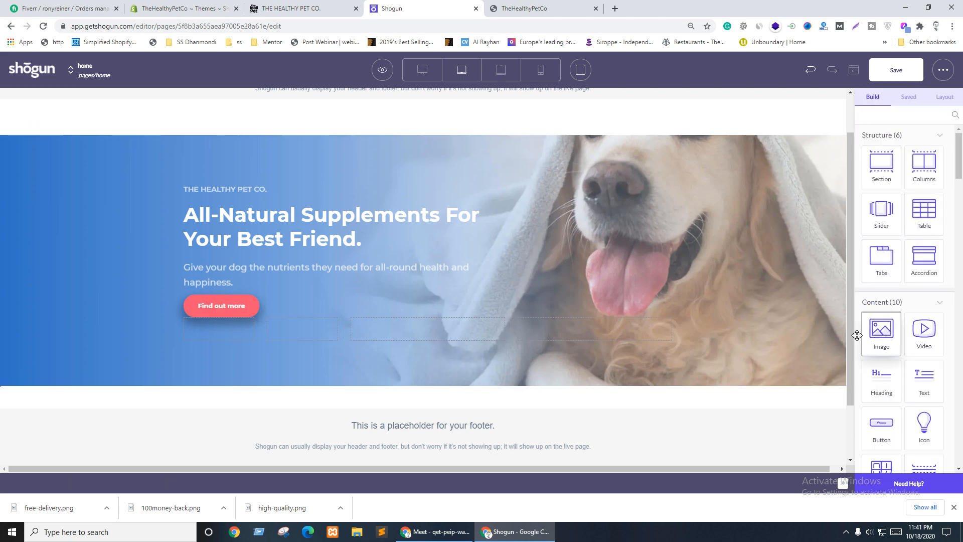
drag(881, 329, 204, 347)
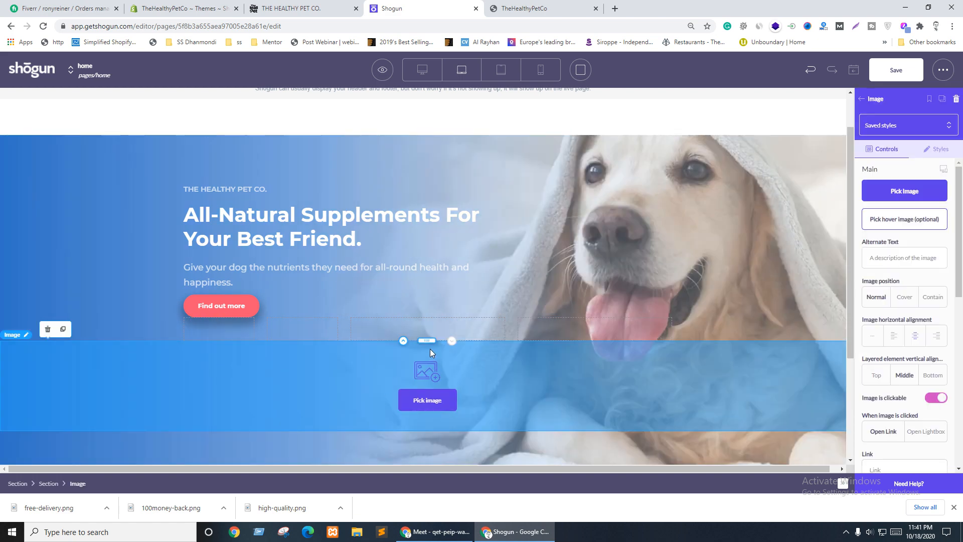
drag(427, 341, 223, 339)
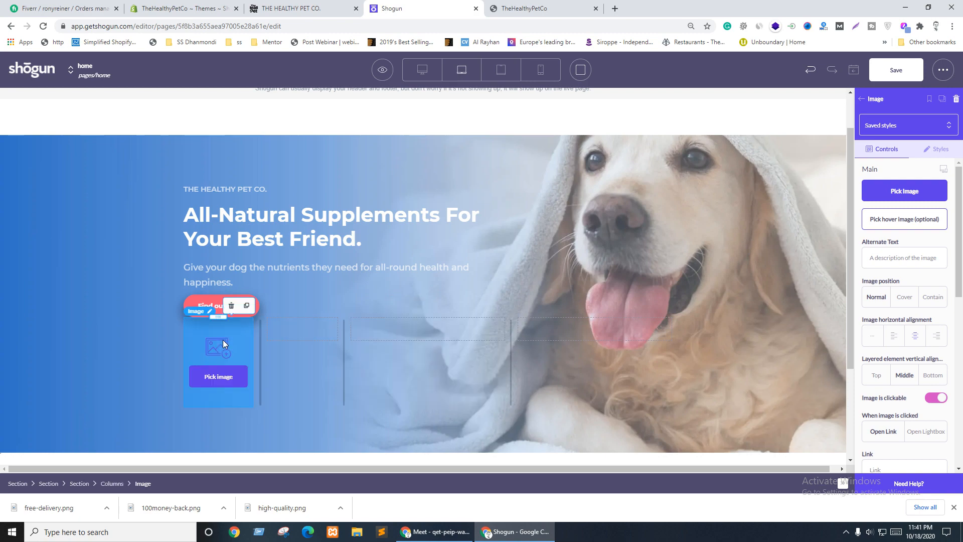
Step: Open the image picker for the first feature block's empty Image and browse the Desktop files for the icon
click(221, 378)
click(620, 398)
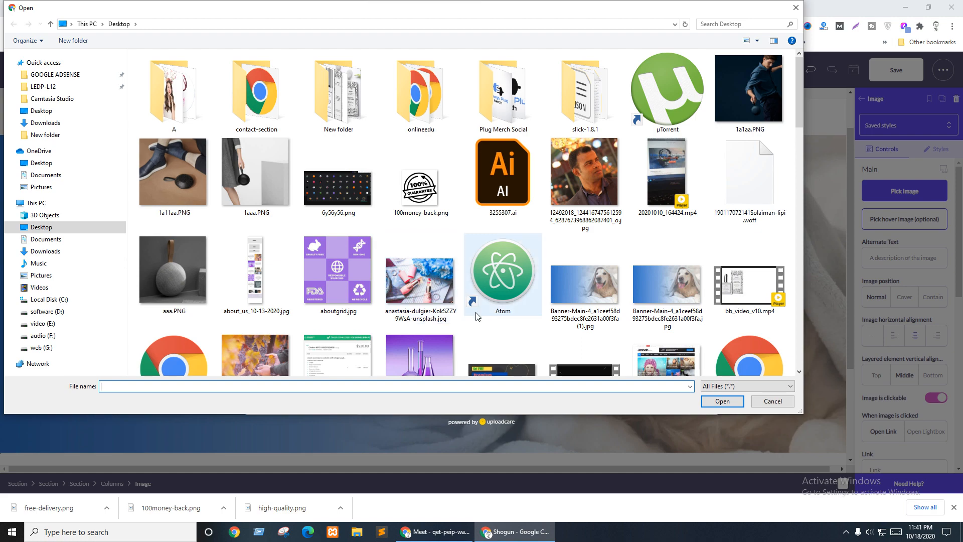
scroll(458, 287, down, 10)
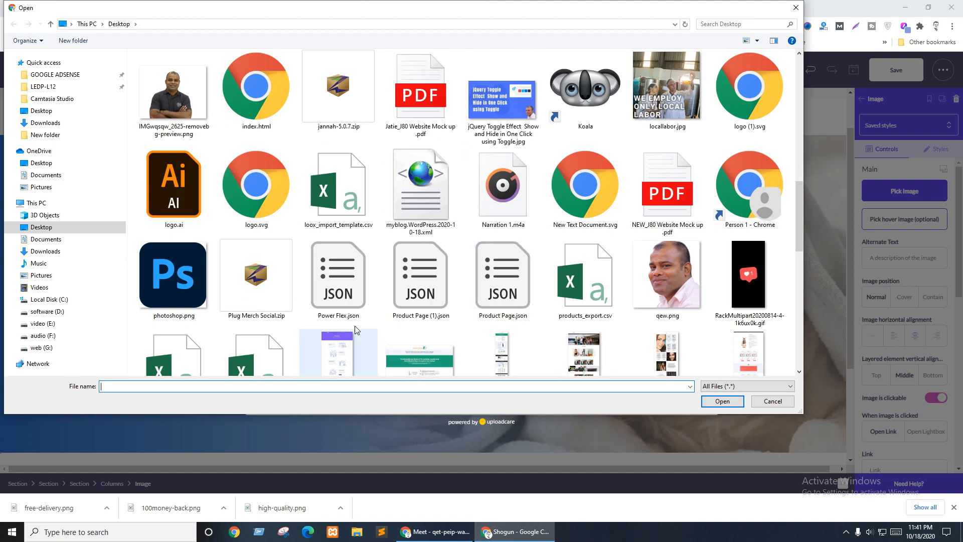
scroll(480, 319, up, 5)
scroll(480, 319, down, 7)
click(435, 531)
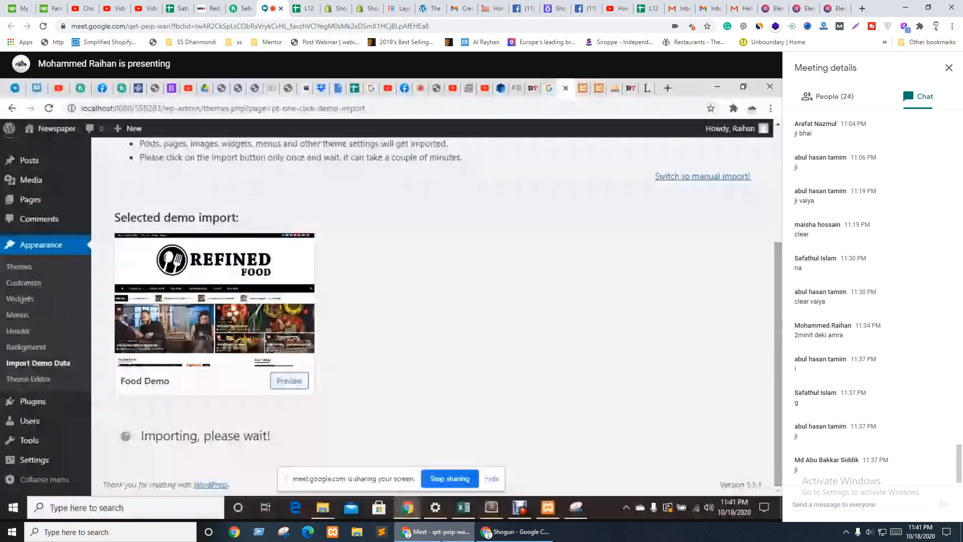
click(491, 531)
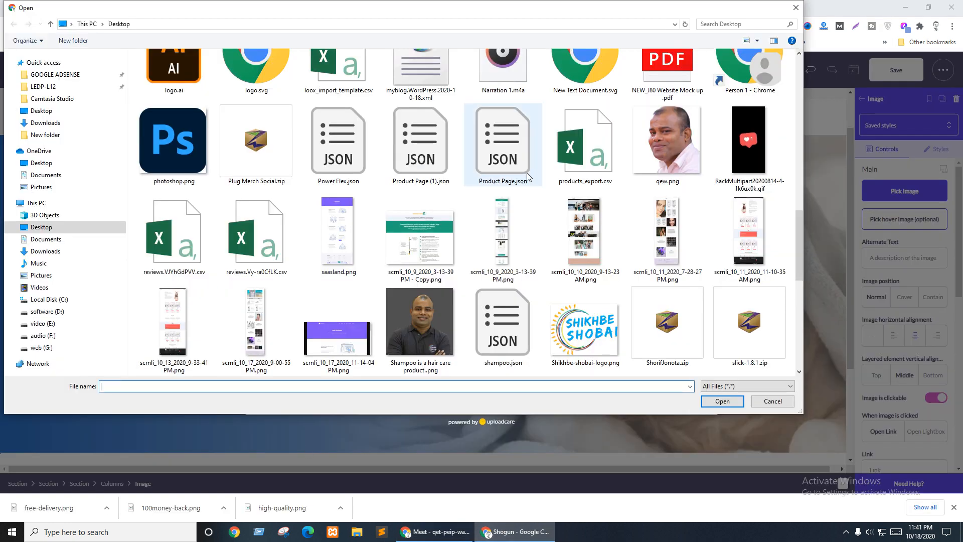
click(796, 8)
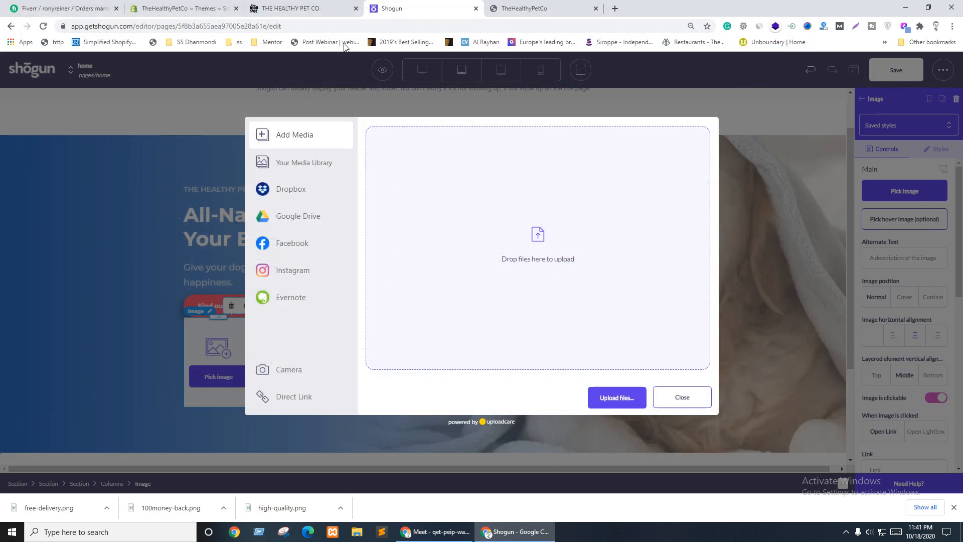
Step: Check the first feature's icon on the reference homepage and upload high-quality.png from the Desktop into the empty Image
click(287, 8)
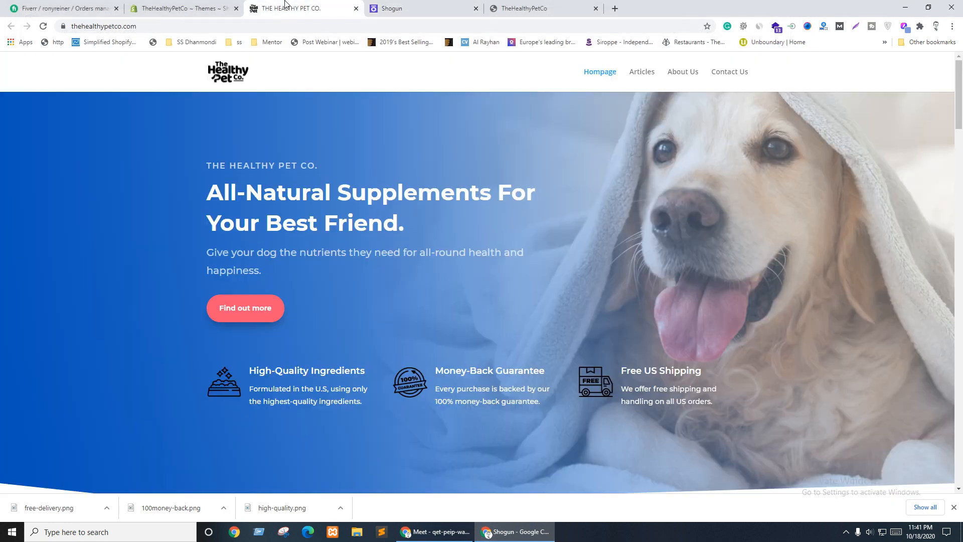
click(399, 6)
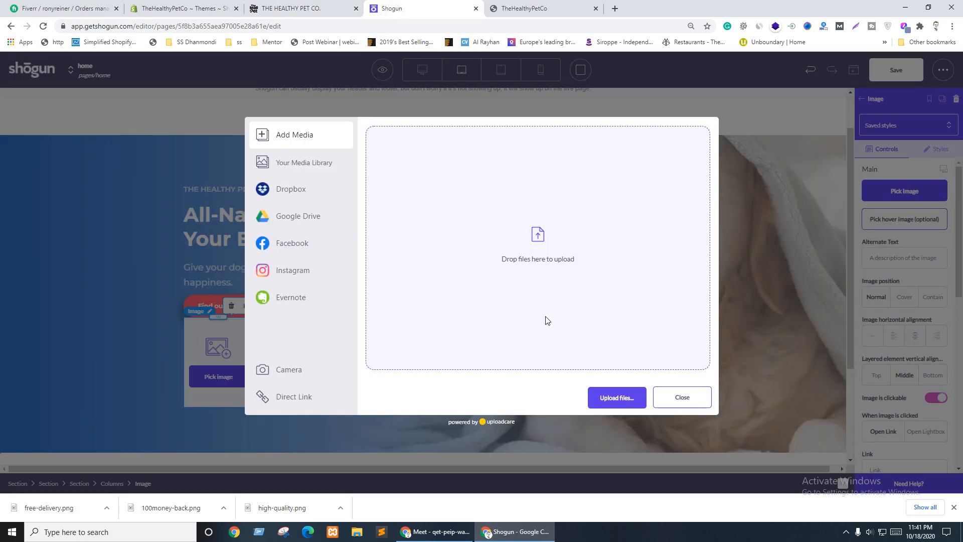
click(615, 402)
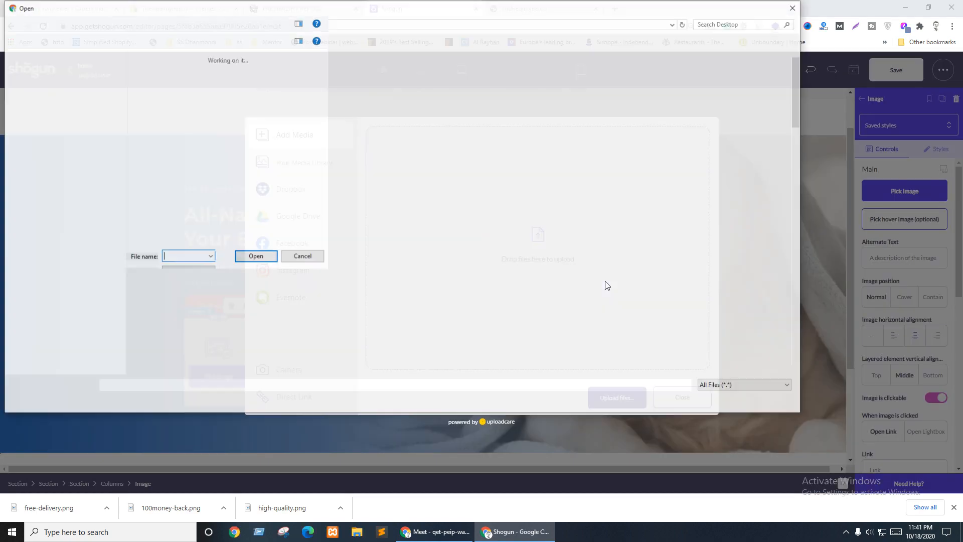
scroll(619, 317, down, 2)
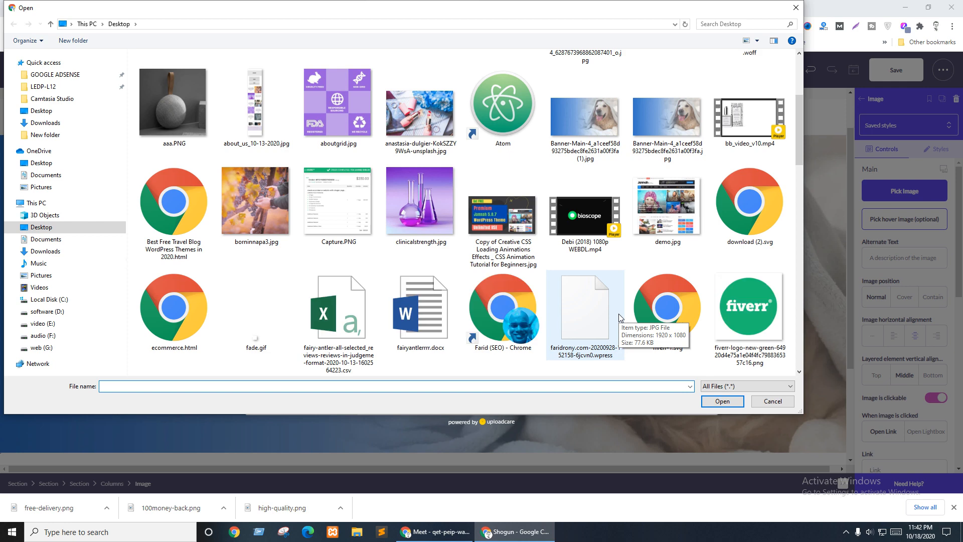
scroll(621, 317, down, 4)
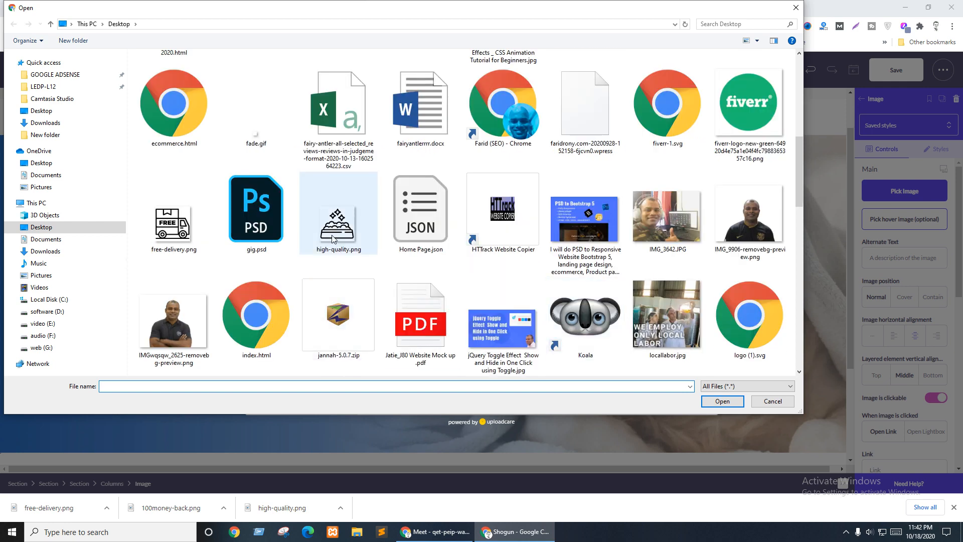
click(339, 221)
click(735, 402)
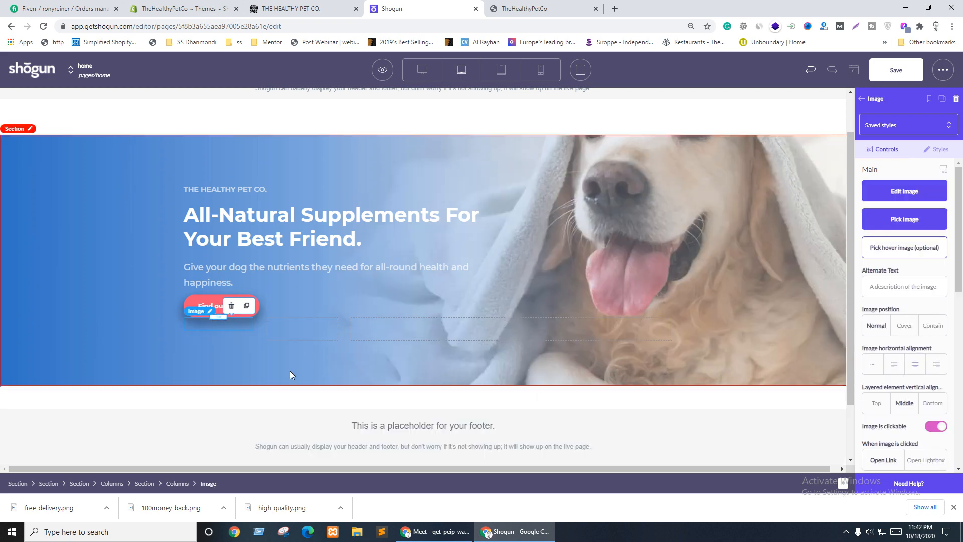
Step: Compare with the reference homepage, set the inner two-column spacing to 10 px and narrow the icon's column
key(ctrl+shift+Tab)
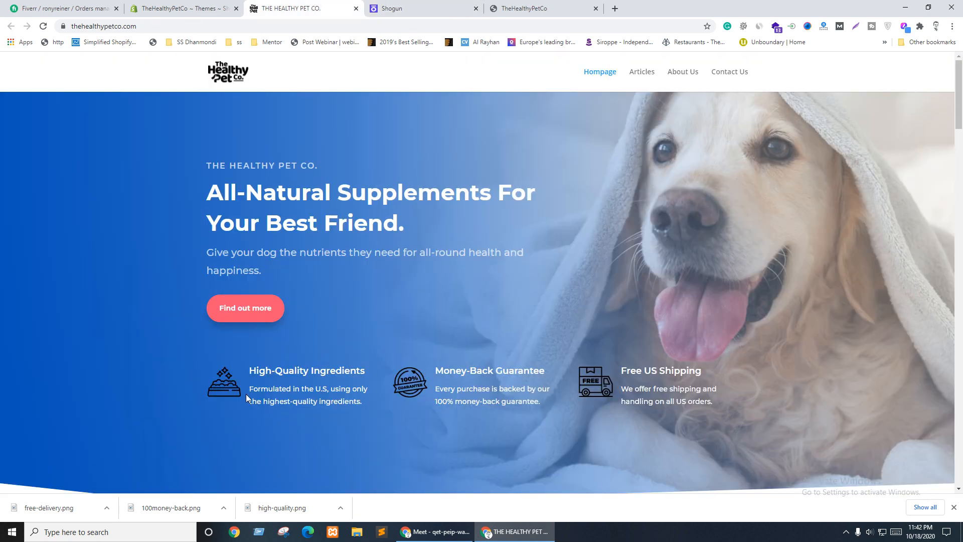
key(ctrl+Tab)
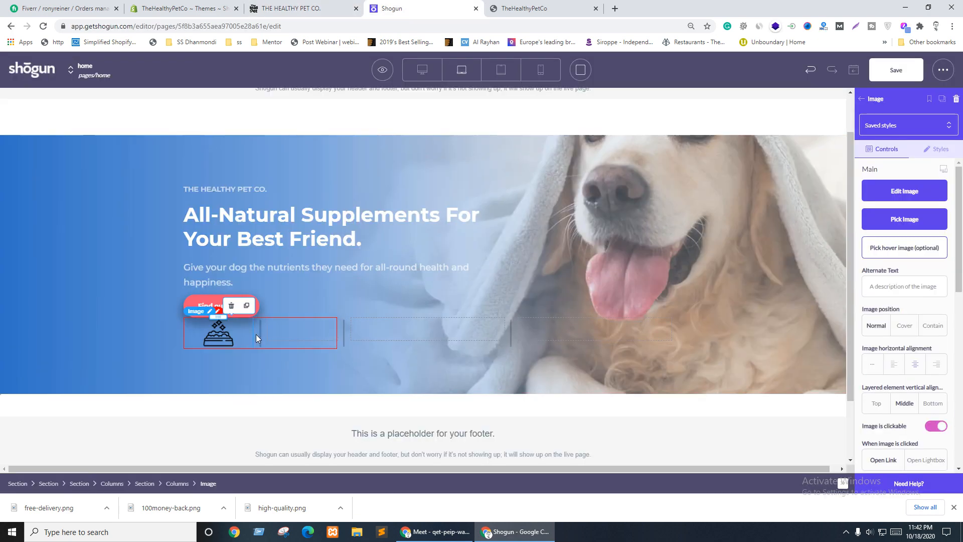
click(260, 340)
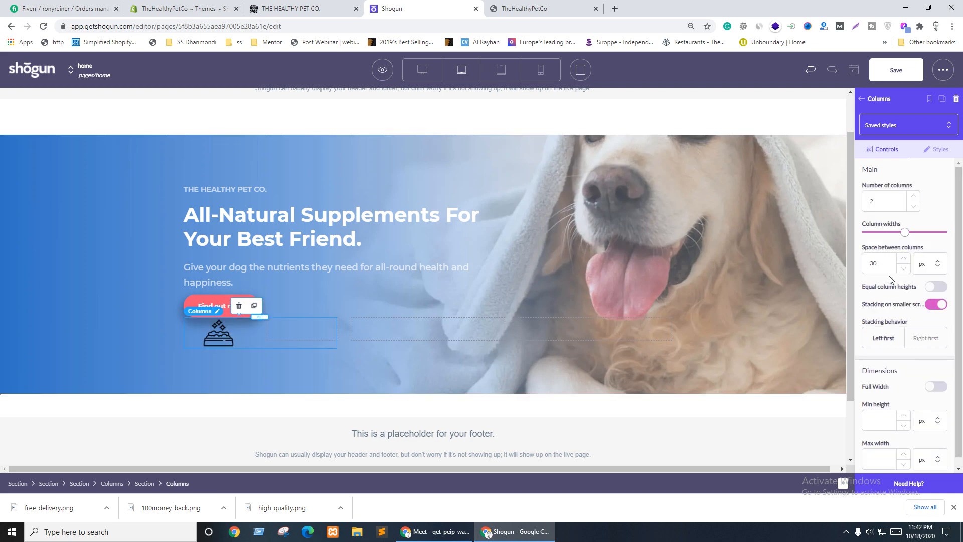
click(874, 264)
text(1)
click(261, 338)
drag(904, 232, 887, 232)
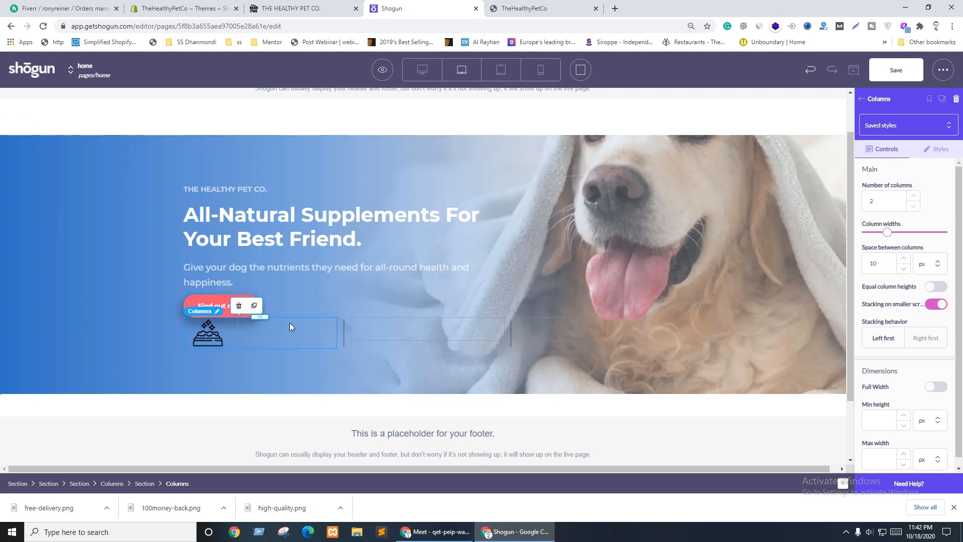
Step: Copy the feature title "High-Quality Ingredients" from the reference homepage and return to the Shogun editor
key(ctrl+shift+Tab)
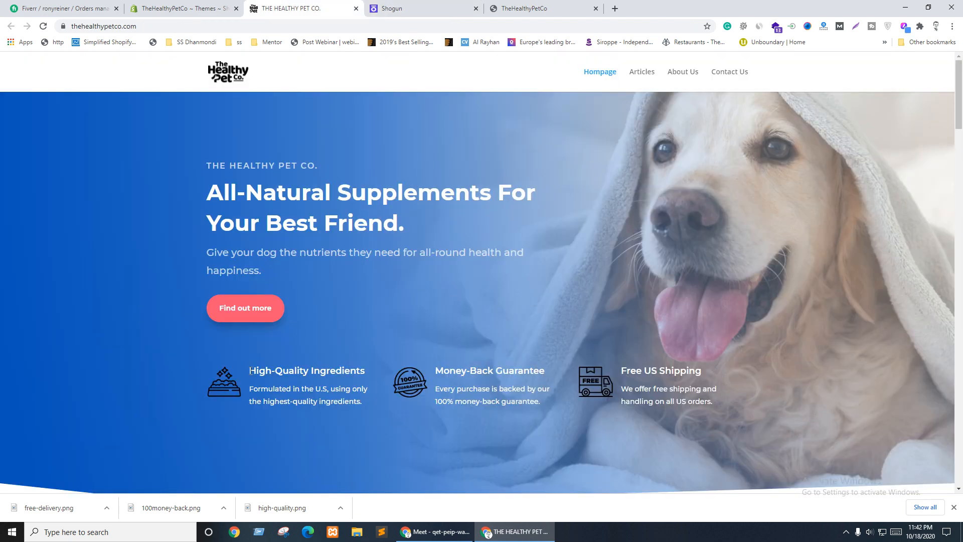
drag(251, 371, 357, 371)
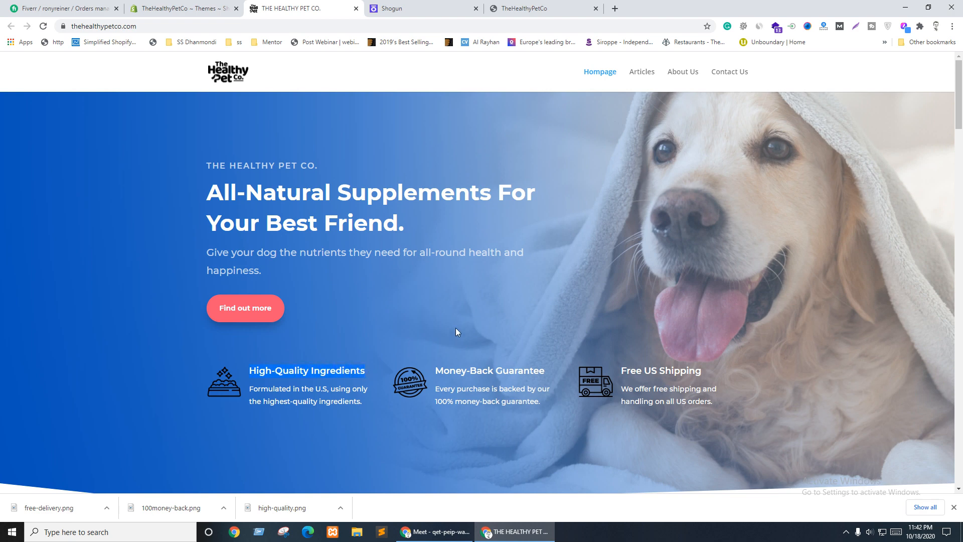
drag(237, 165, 317, 162)
key(ctrl+Tab)
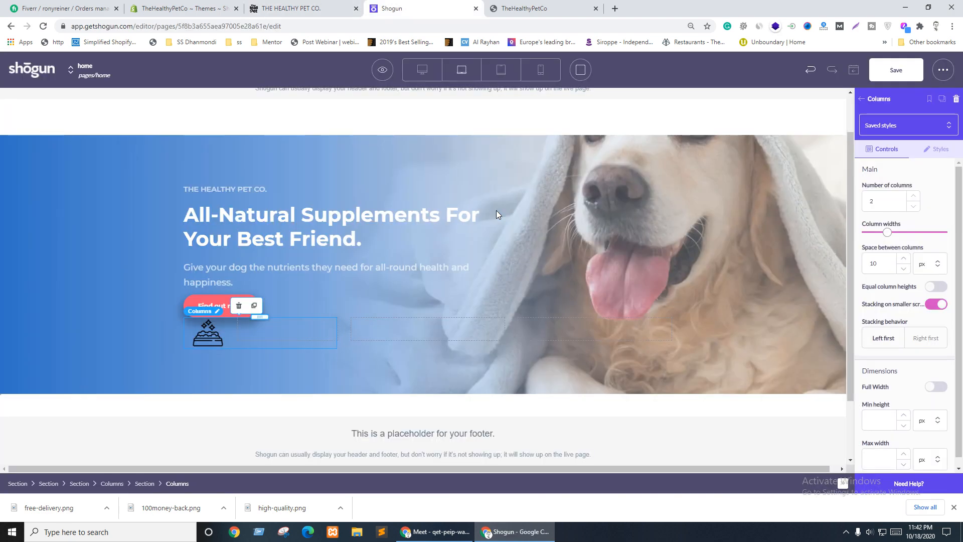
Step: Duplicate the "THE HEALTHY PET CO." heading, place the copy beside the bowl icon and replace its text with "High-Quality Ingredients"
click(235, 191)
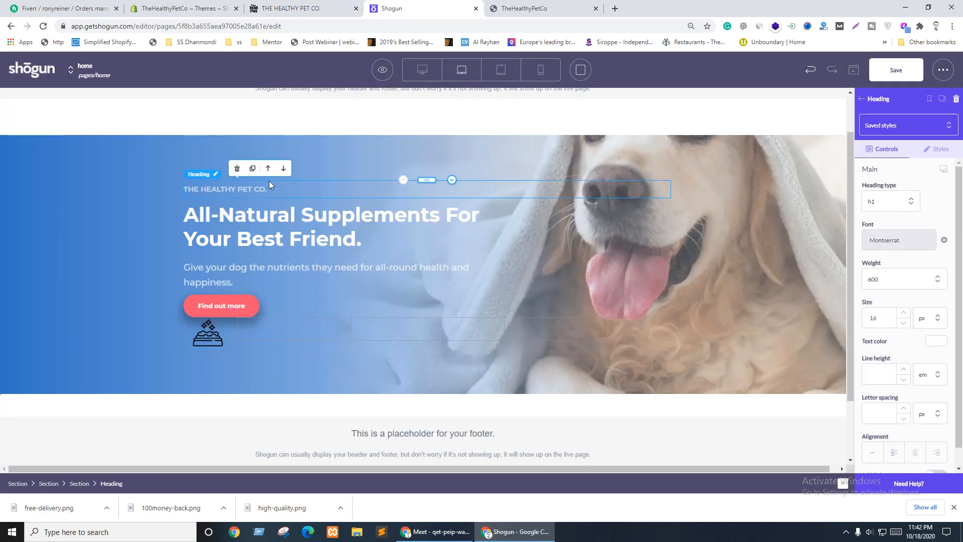
click(253, 168)
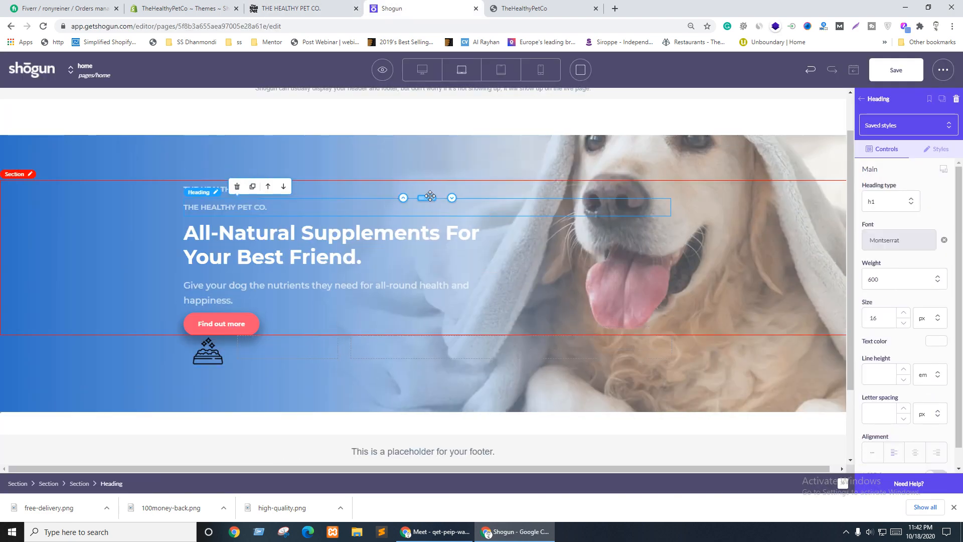
mouse_move(429, 197)
mouse_down()
mouse_move(318, 280)
mouse_move(287, 354)
mouse_up()
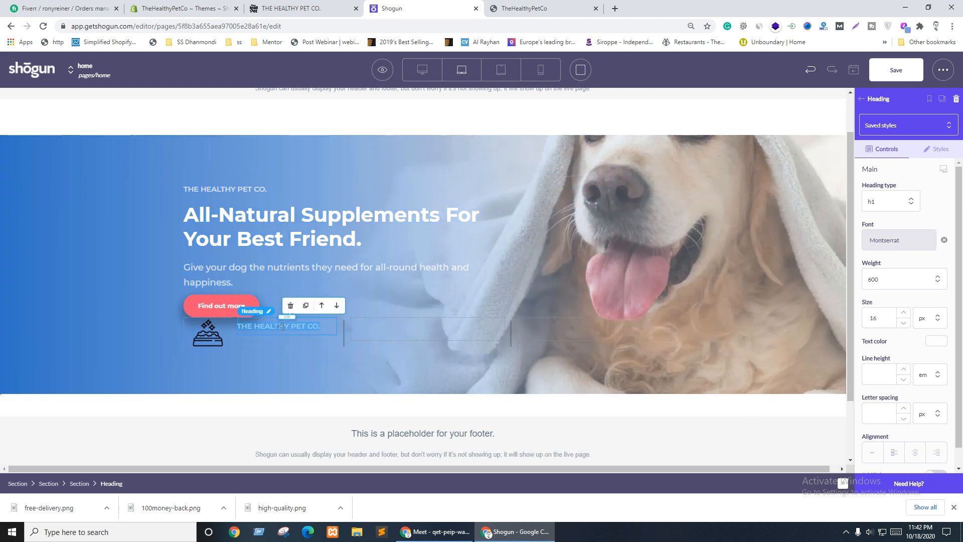
triple_click(283, 327)
text(High-Quality Ingredients)
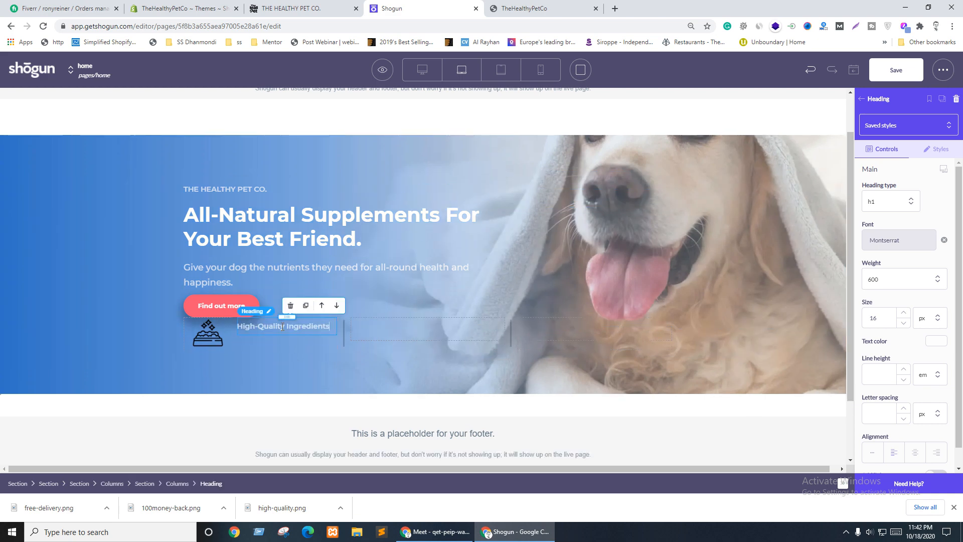
Step: Set the "High-Quality Ingredients" heading's text color to fully opaque white, FFFFFF
click(935, 340)
drag(921, 431, 956, 433)
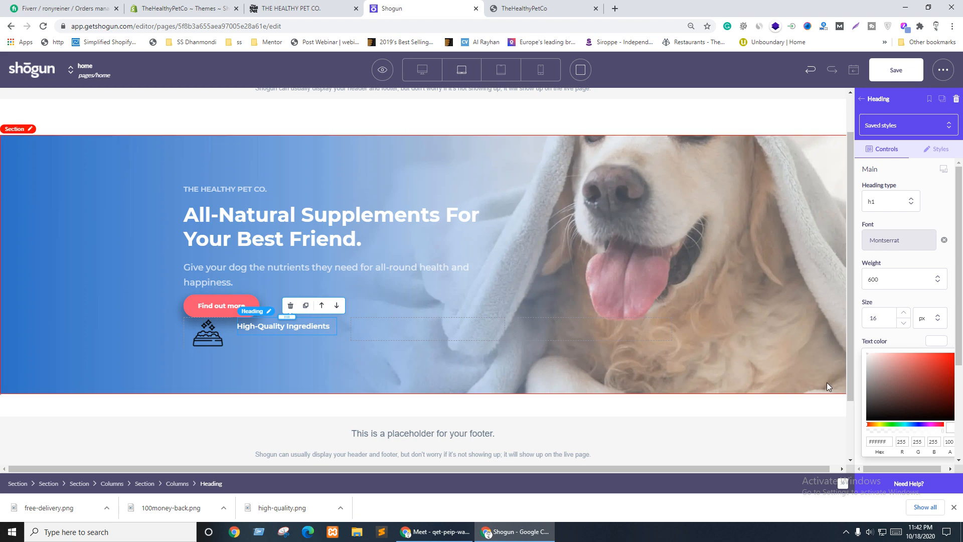
click(348, 367)
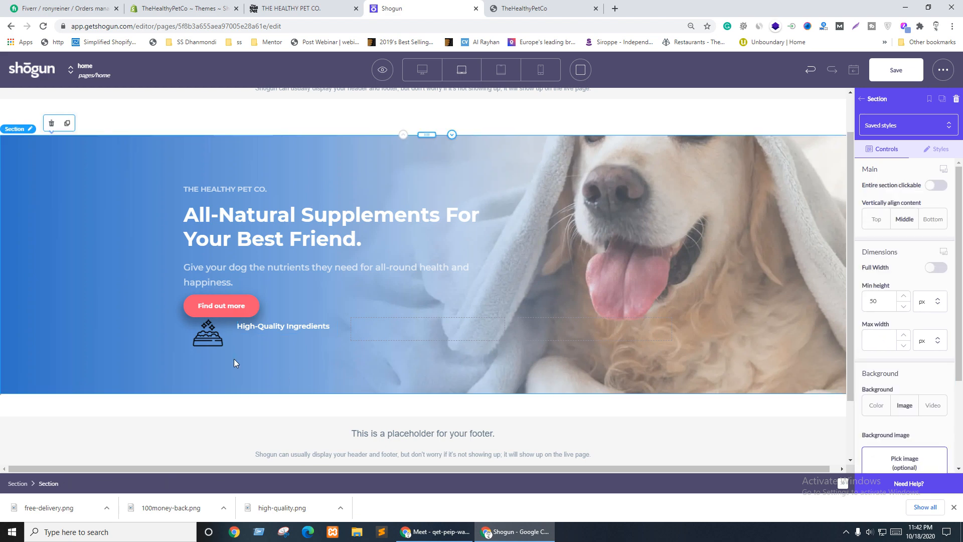
Step: Inspect the "High-Quality Ingredients" heading on the reference homepage for its font family, weight, line height and size
key(ctrl+shift+Tab)
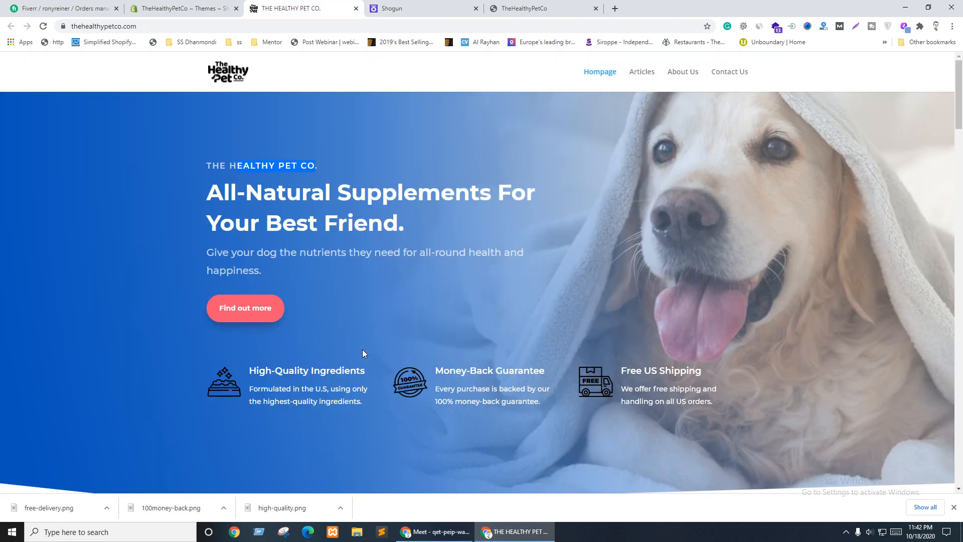
scroll(324, 272, down, 3)
right_click(306, 207)
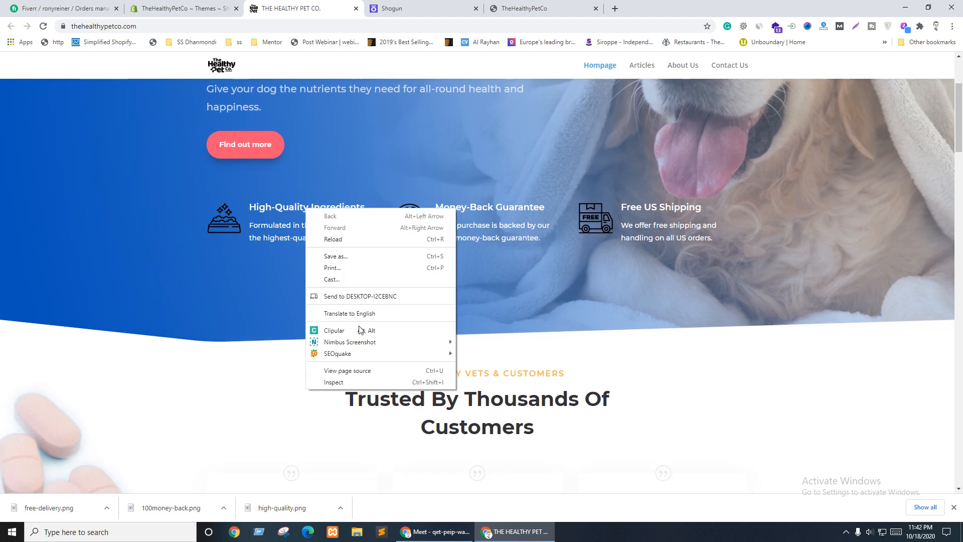
click(342, 377)
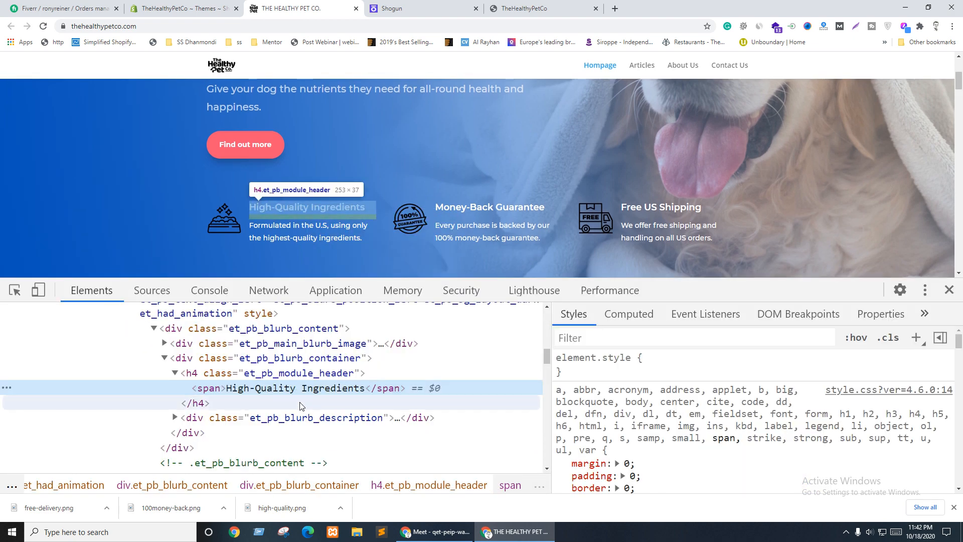
key(Up)
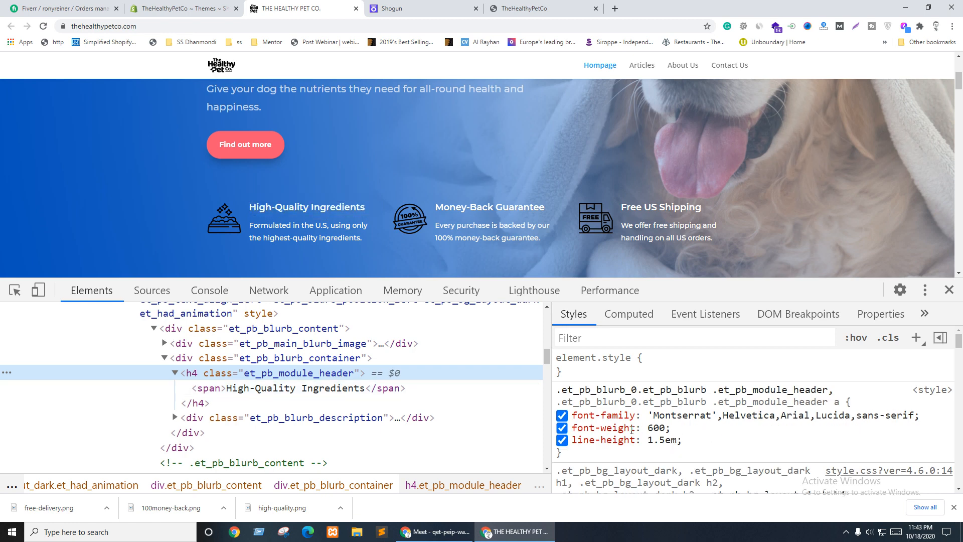
scroll(694, 433, down, 3)
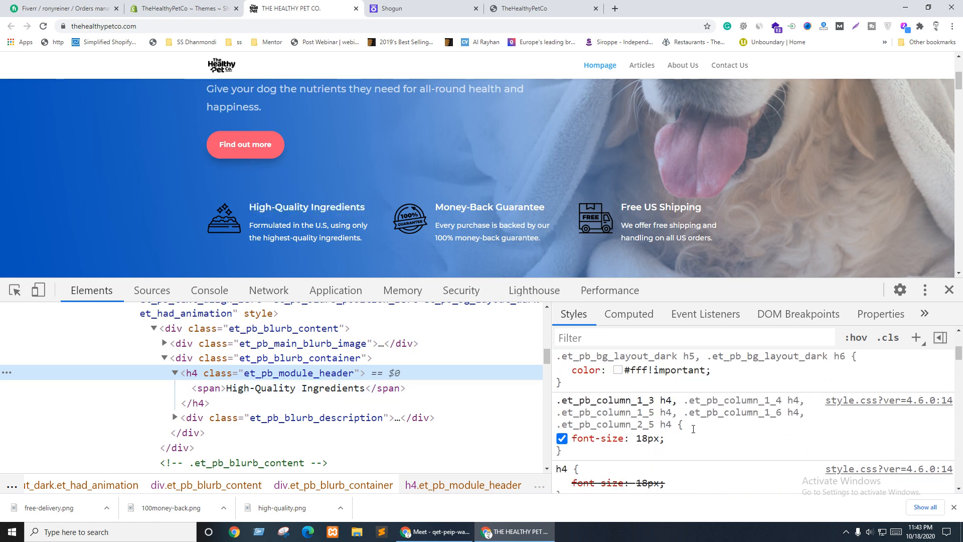
Step: Set the "High-Quality Ingredients" heading's font size to 18 px in the Shogun editor
key(ctrl+Tab)
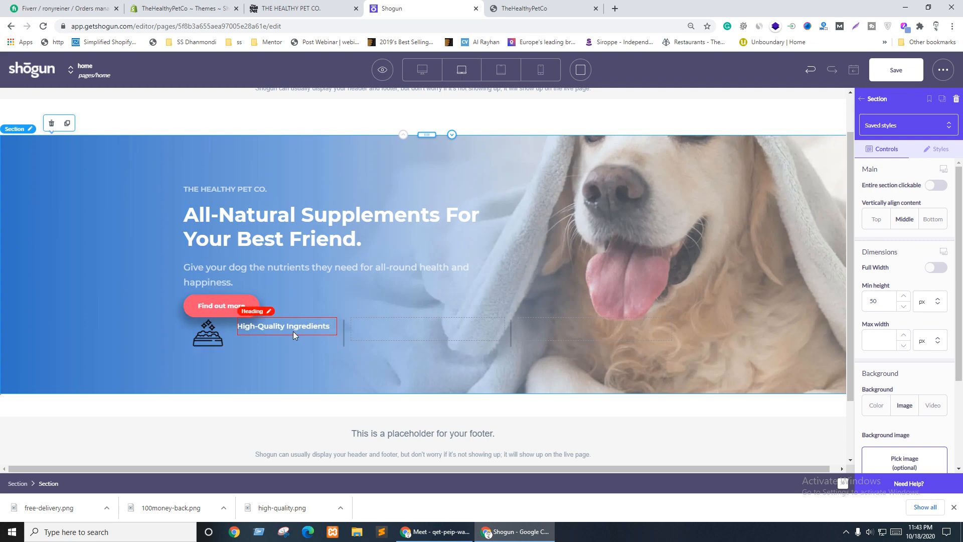
click(293, 329)
click(904, 313)
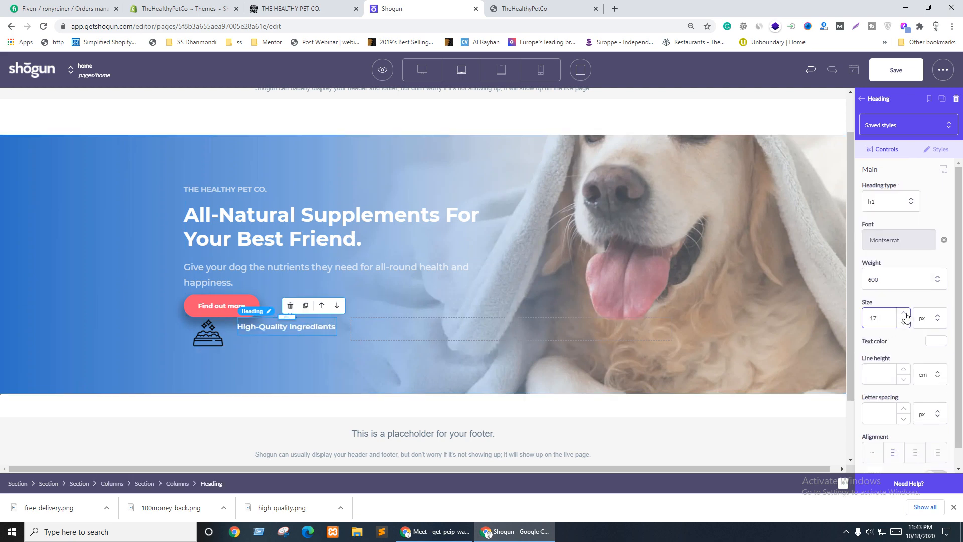
click(903, 313)
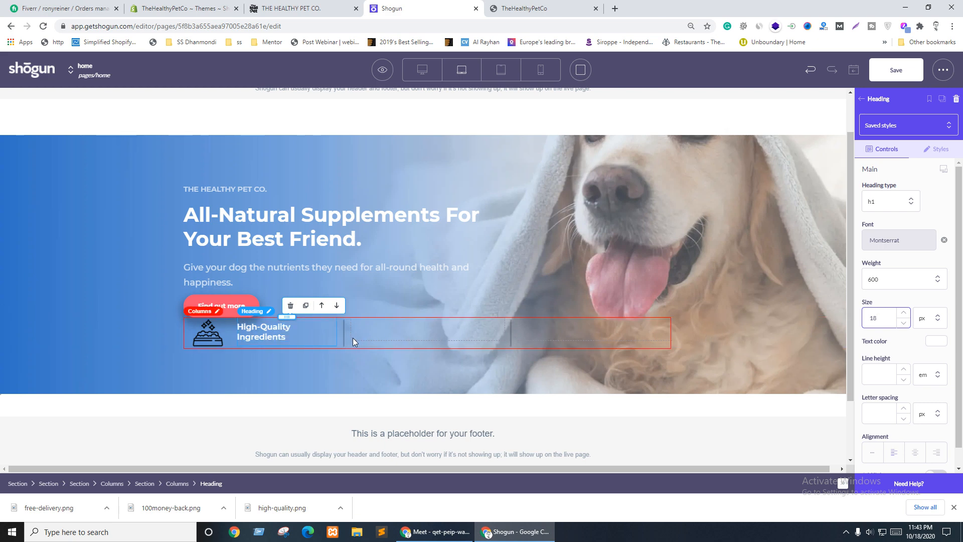
Step: Set the spacing between the feature row's three outer columns to 20 px and compare with the reference homepage
click(345, 332)
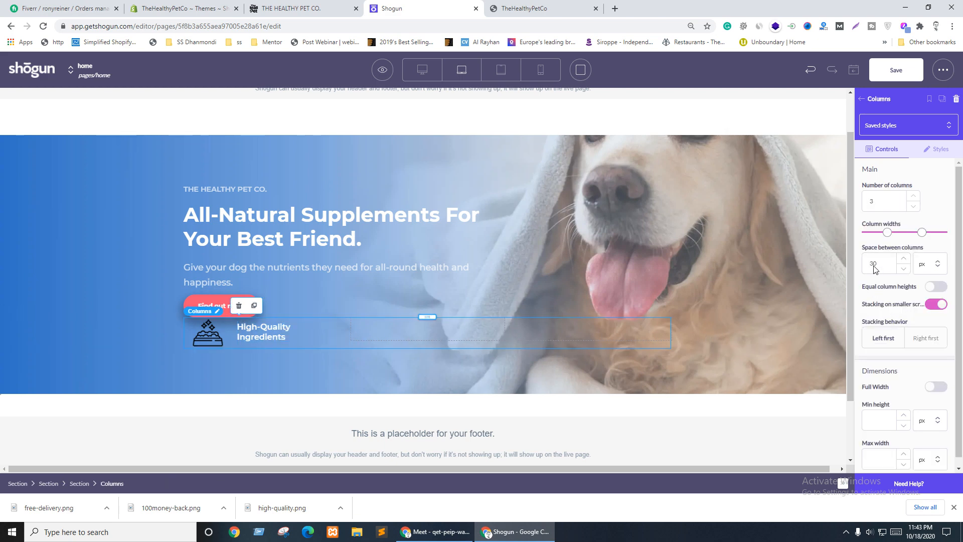
drag(873, 269, 870, 268)
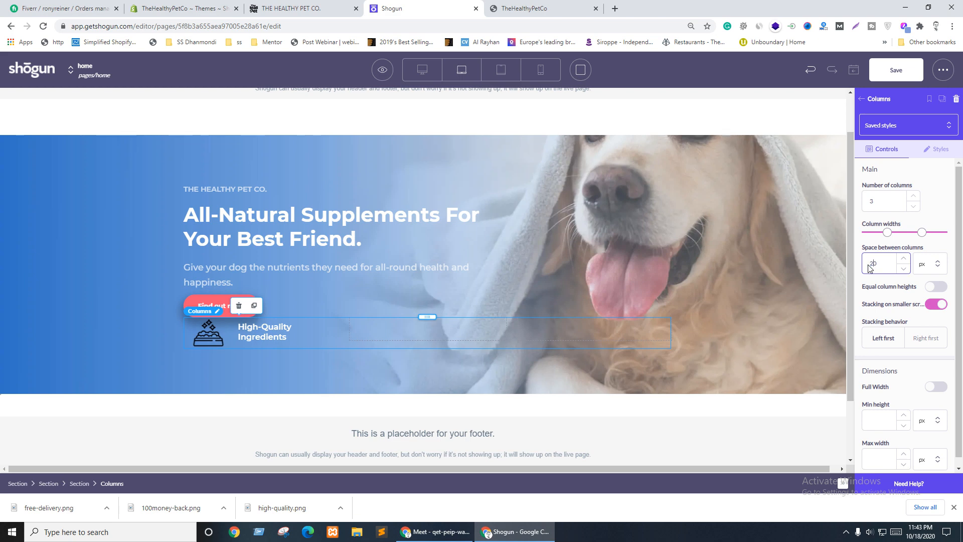
key(ctrl+shift+Tab)
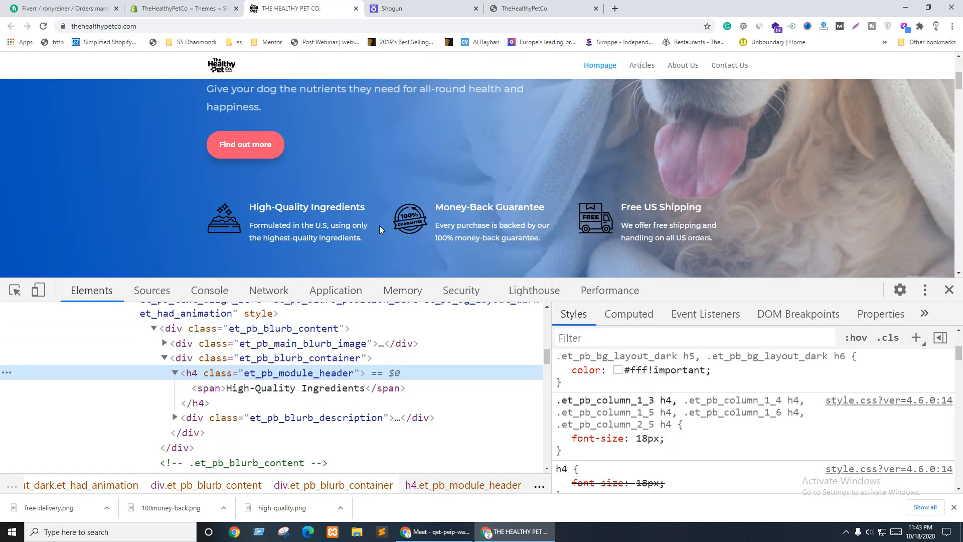
Step: Set the spacing between the feature row's three outer columns to 30 px in the Shogun editor and select the "High-Quality Ingredients" heading
key(ctrl+Tab)
text(2)
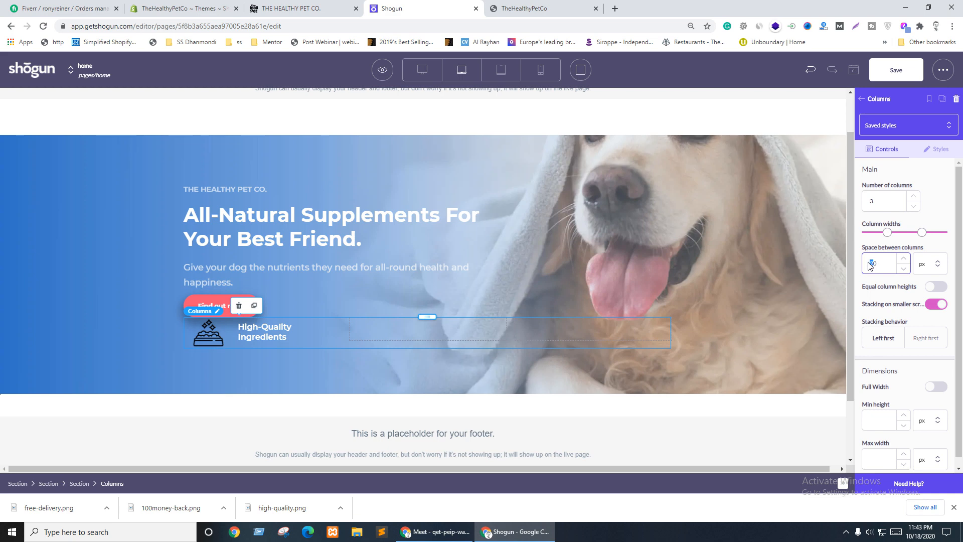
text(3)
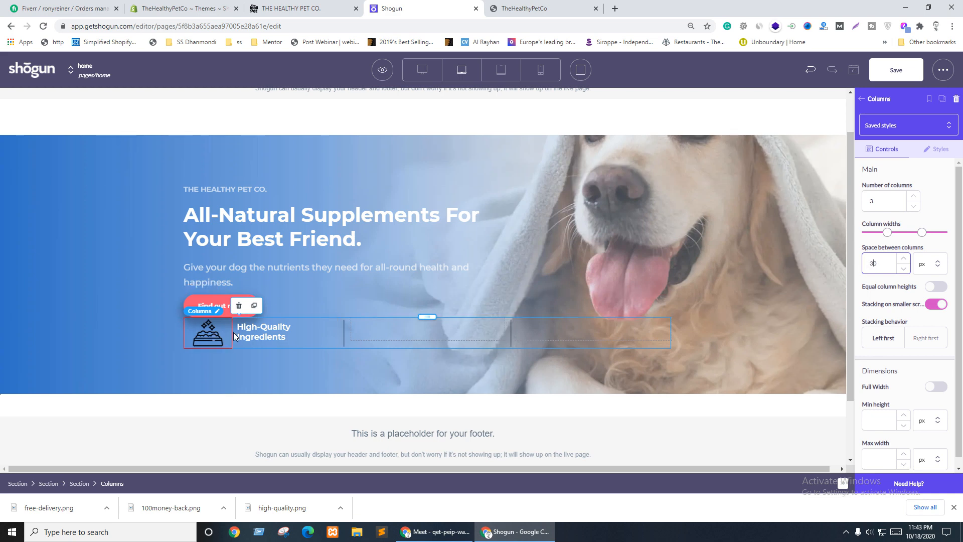
click(234, 336)
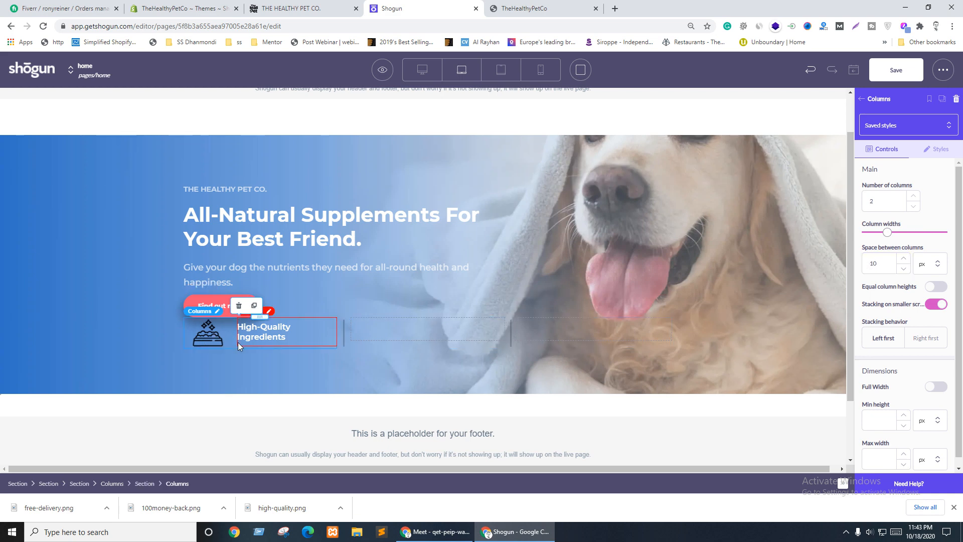
click(845, 483)
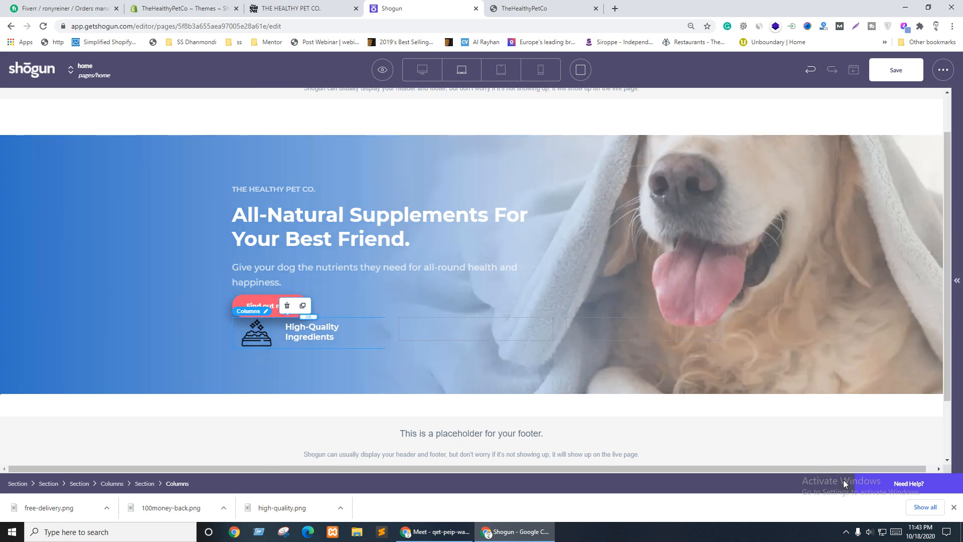
click(331, 332)
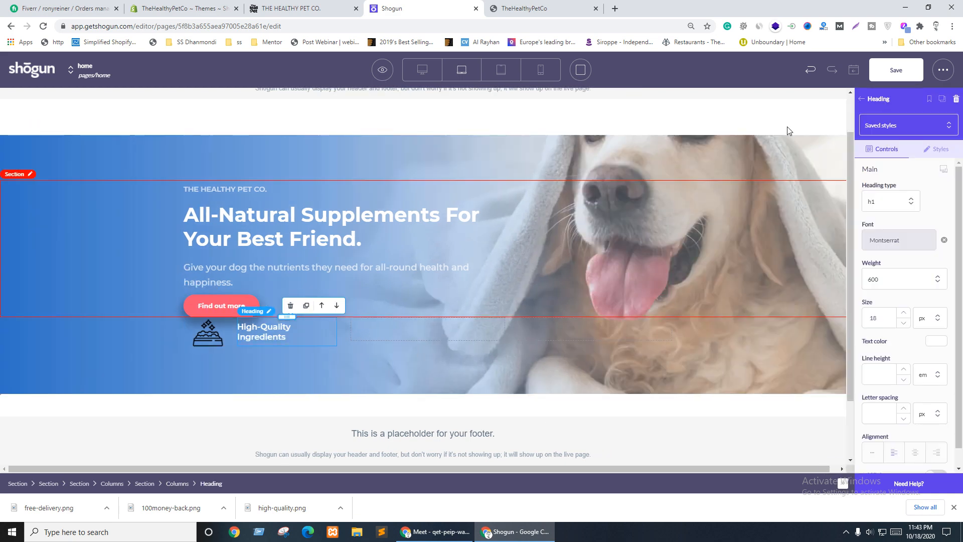
Step: Save and preview the page, and compare its feature row with the reference homepage
click(383, 70)
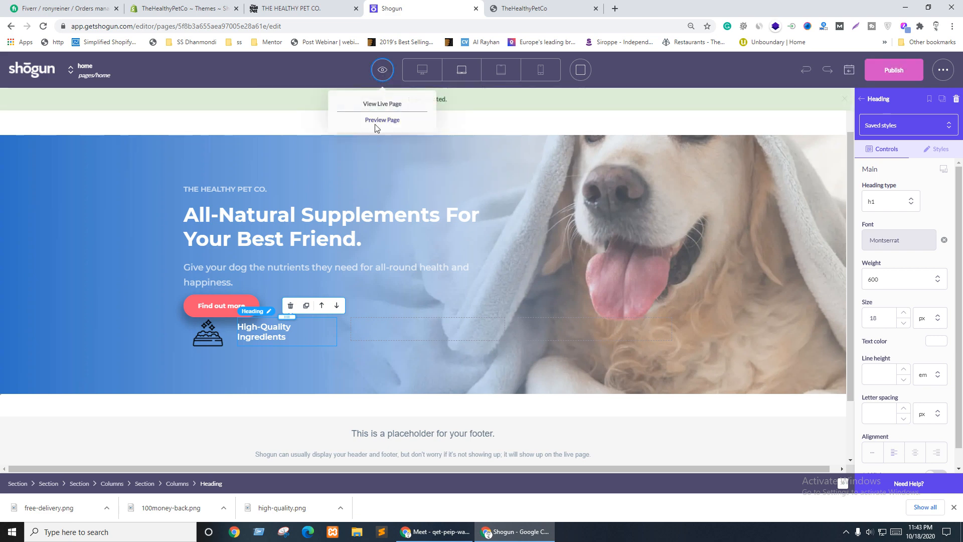
click(381, 121)
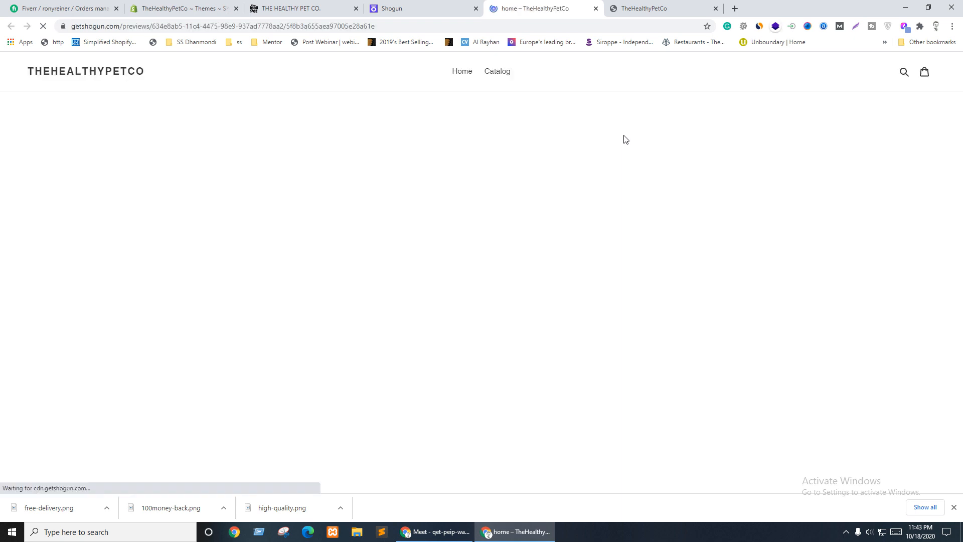
scroll(642, 234, down, 3)
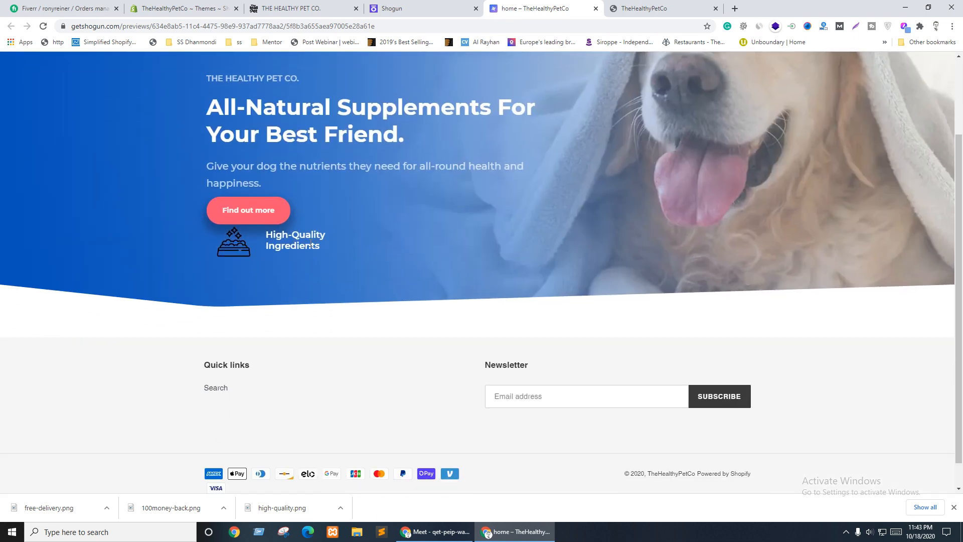
drag(541, 5, 417, 4)
click(311, 8)
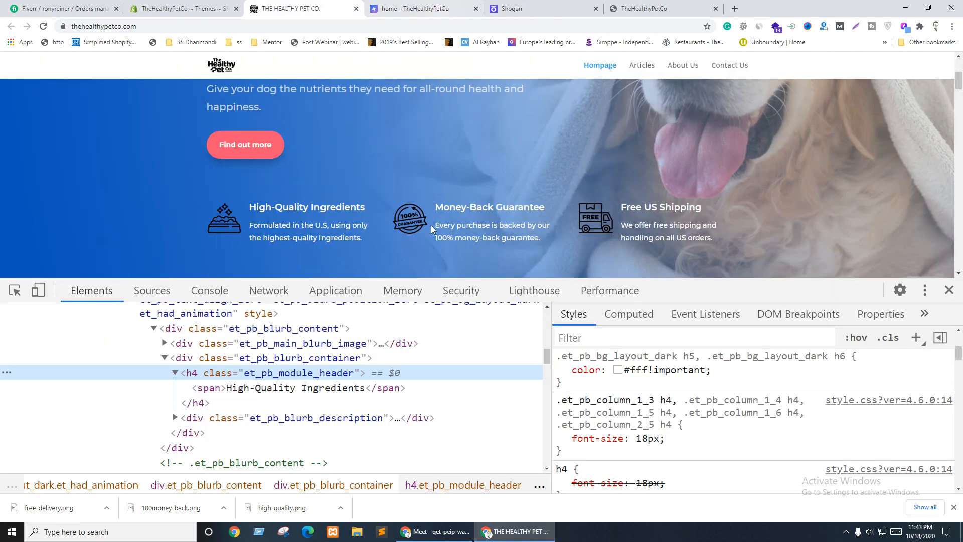
key(ctrl+Tab)
key(ctrl+shift+Tab)
key(ctrl+Tab)
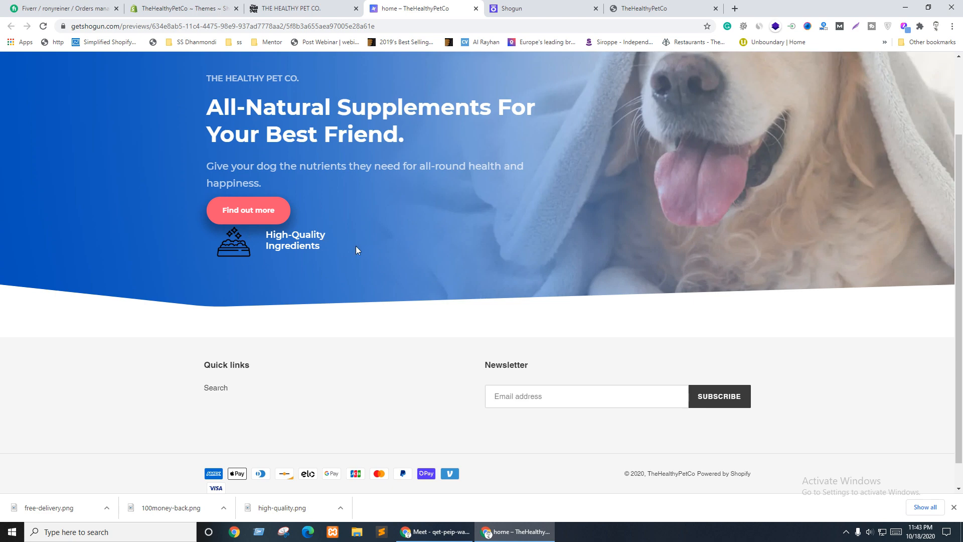
key(ctrl+shift+Tab)
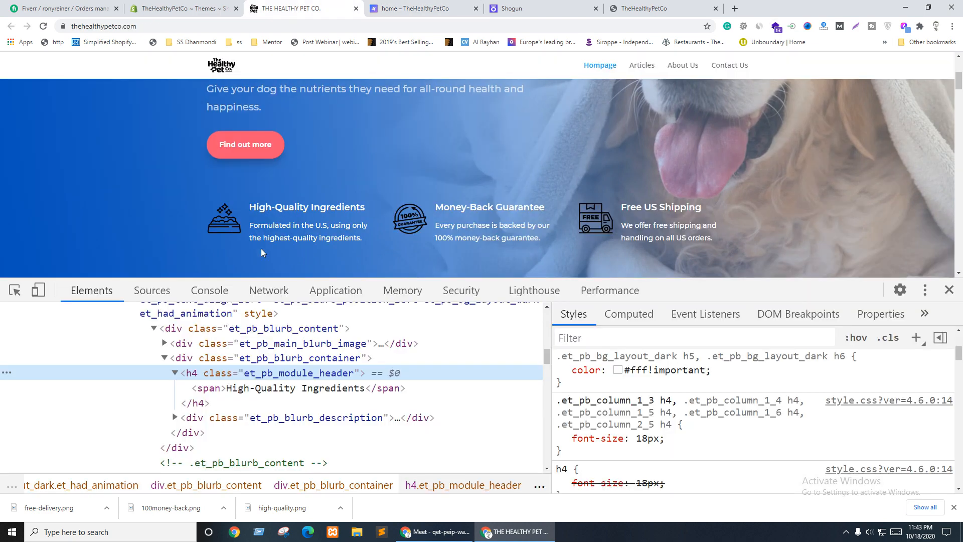
key(ctrl+Tab)
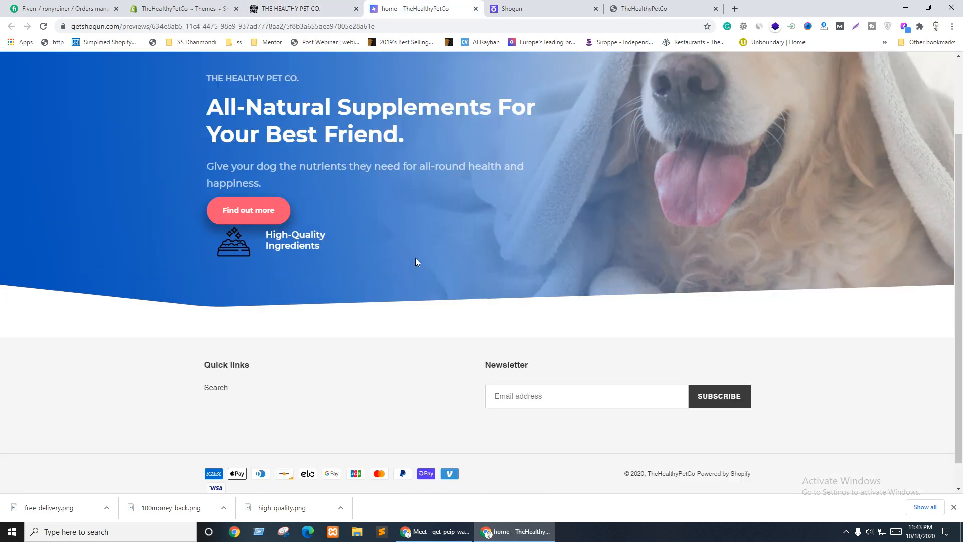
Step: Duplicate the "High-Quality Ingredients" heading and replace the copy's text with the reference's "Formulated in the U.S, using only the highest-quality ingredients."
key(ctrl+shift+Tab)
triple_click(293, 227)
key(ctrl+c)
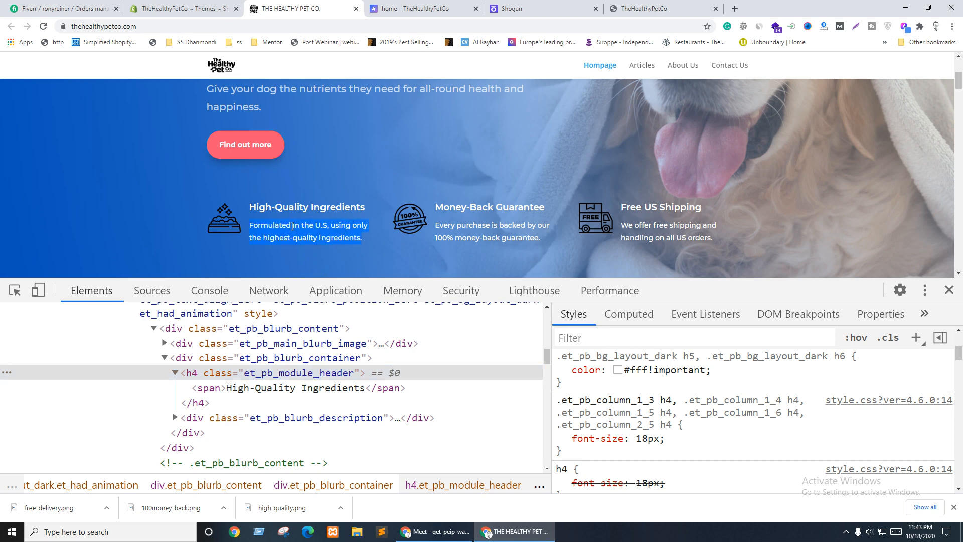
key(ctrl+Tab)
key(ctrl+Tab)
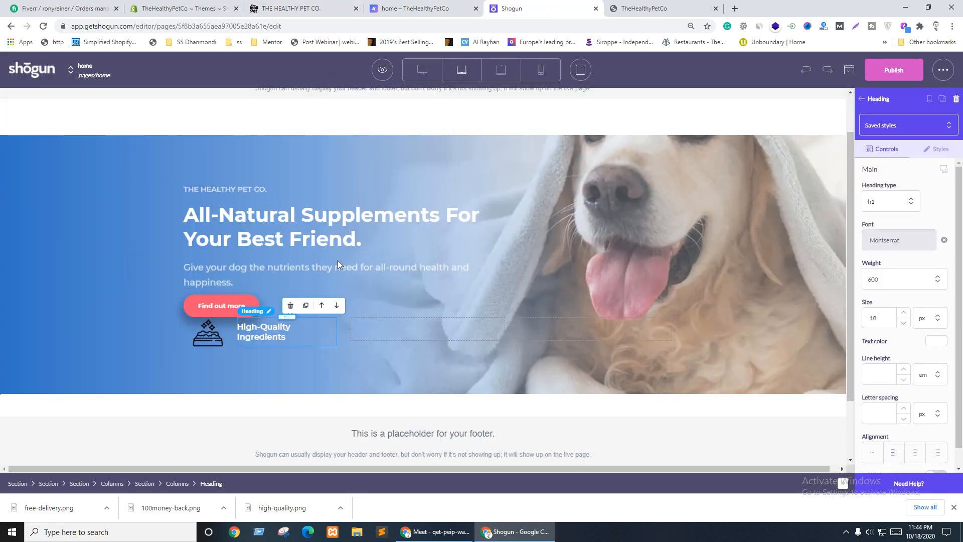
click(304, 308)
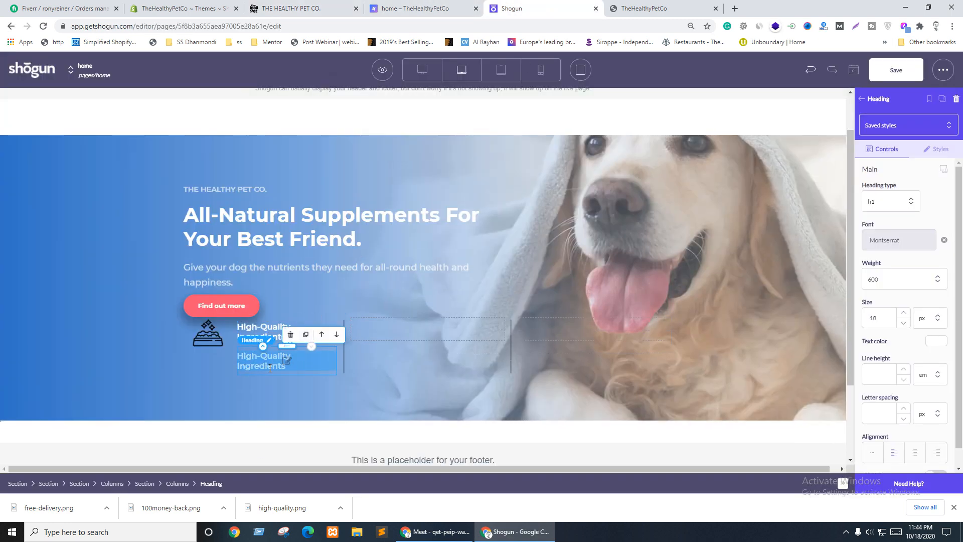
triple_click(270, 367)
key(ctrl+v)
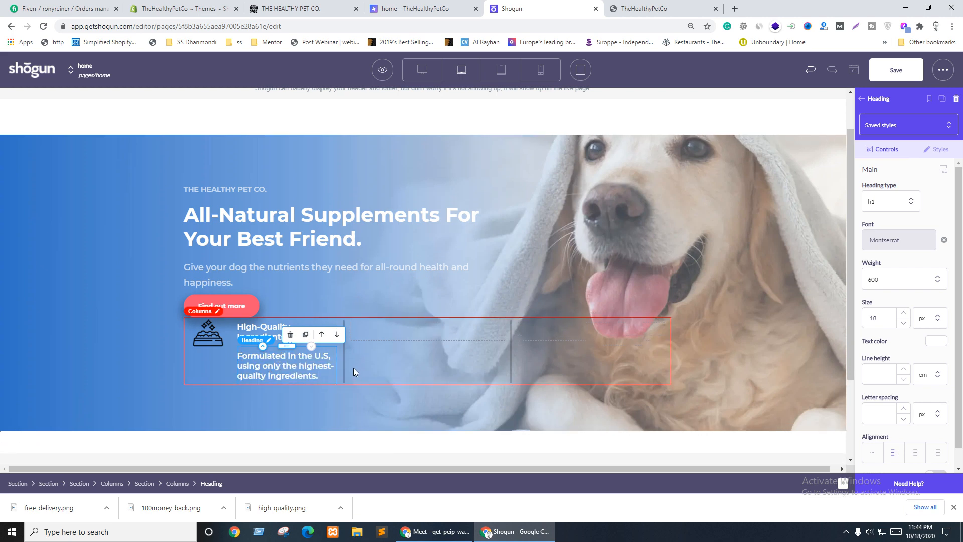
Step: Inspect the "Formulated in the U.S" paragraph on the reference homepage for its font family, size, weight and line height
key(ctrl+shift+Tab)
right_click(310, 245)
key(Escape)
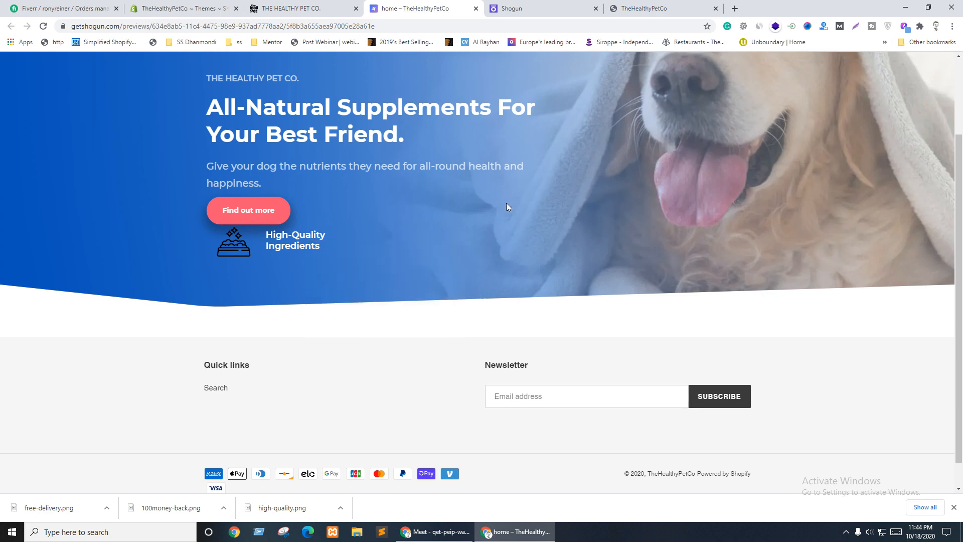
key(ctrl+shift+Tab)
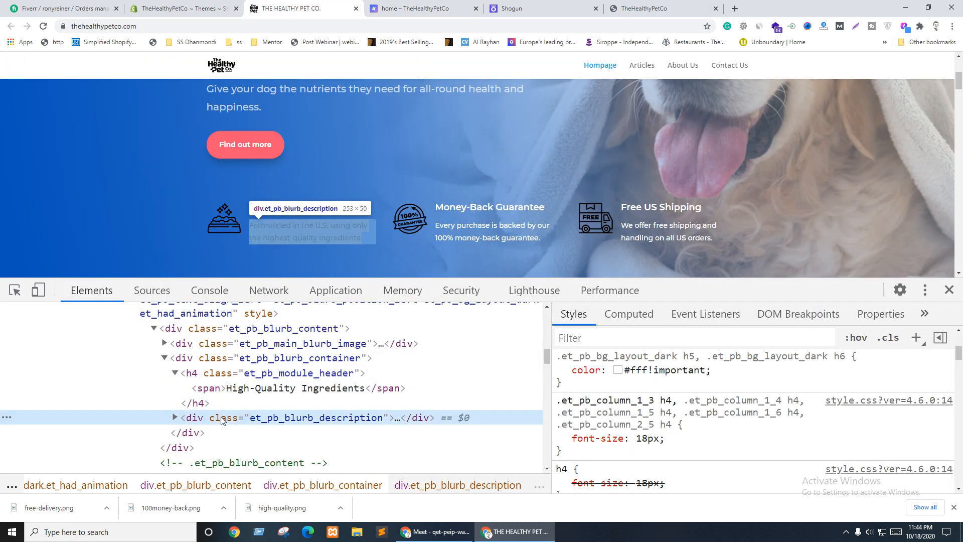
click(220, 418)
click(175, 417)
click(240, 438)
scroll(626, 420, up, 10)
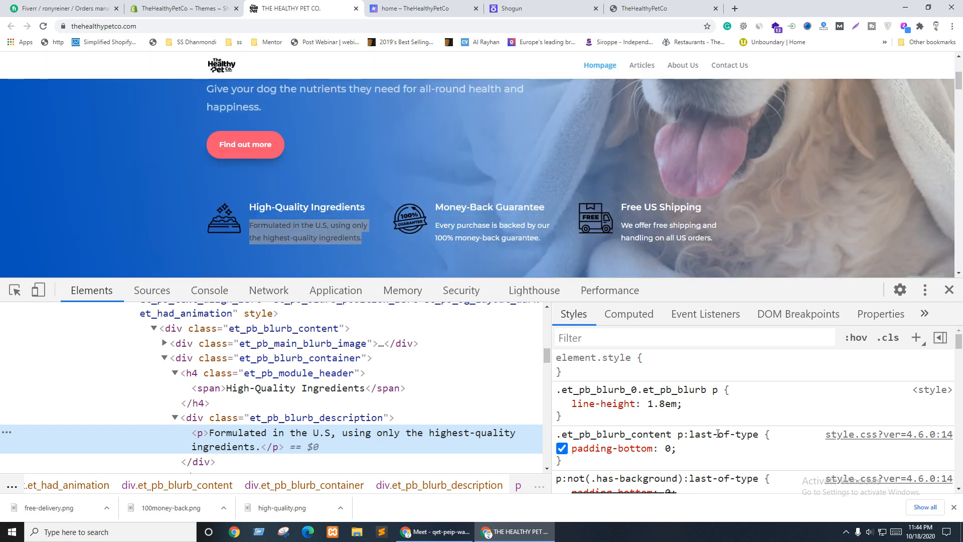
scroll(728, 420, down, 3)
scroll(729, 421, down, 8)
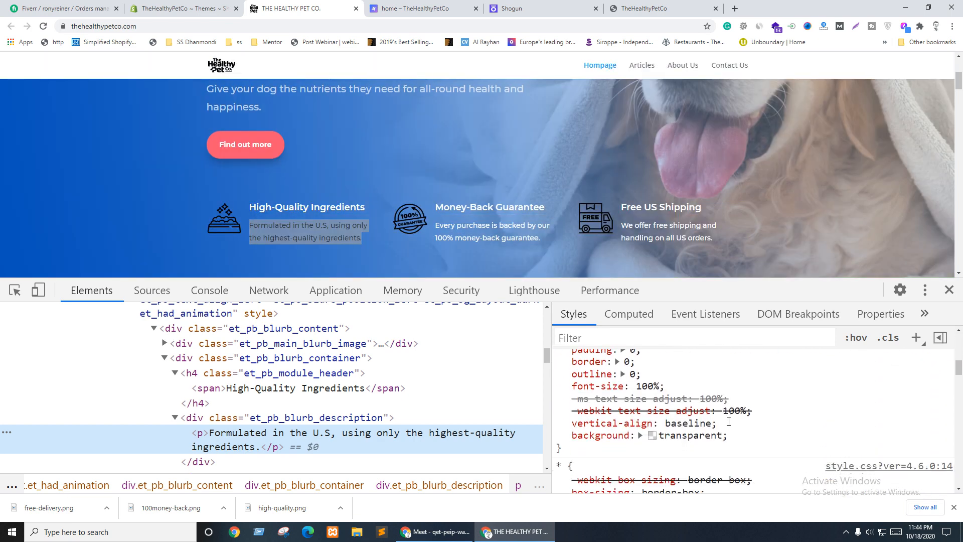
scroll(730, 425, down, 10)
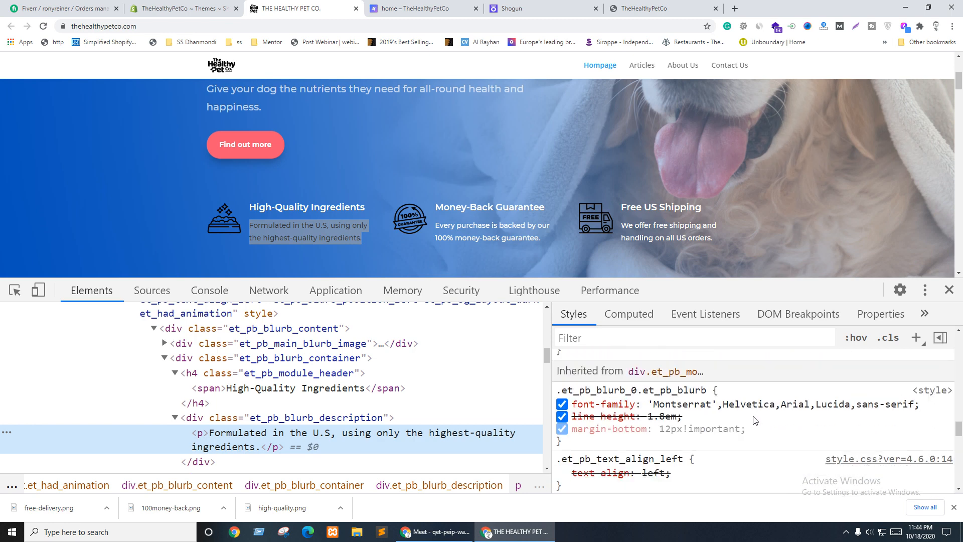
scroll(753, 420, down, 4)
scroll(754, 416, down, 5)
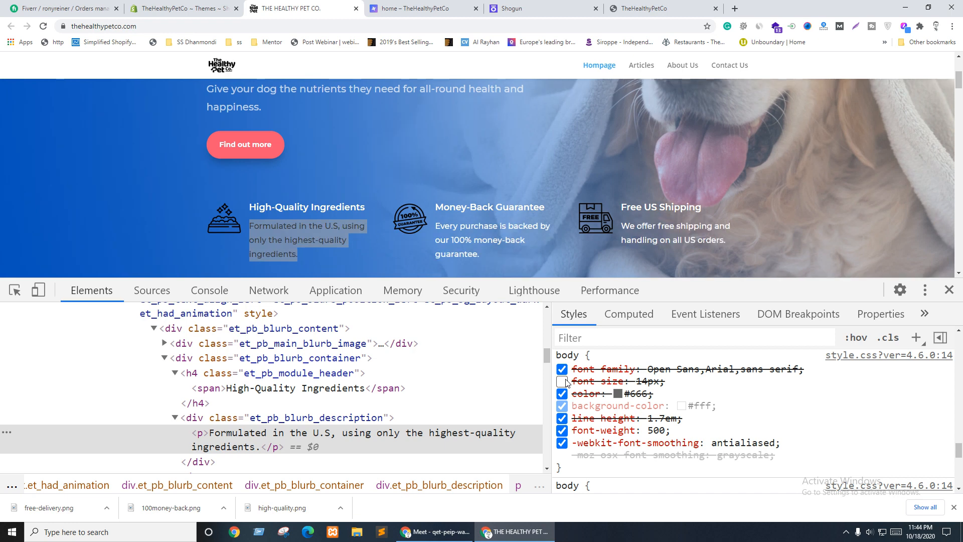
Step: Set the "Formulated in the U.S" text's font size to 14 px and its weight to 300 in the Shogun editor
key(ctrl+Tab)
key(ctrl+Tab)
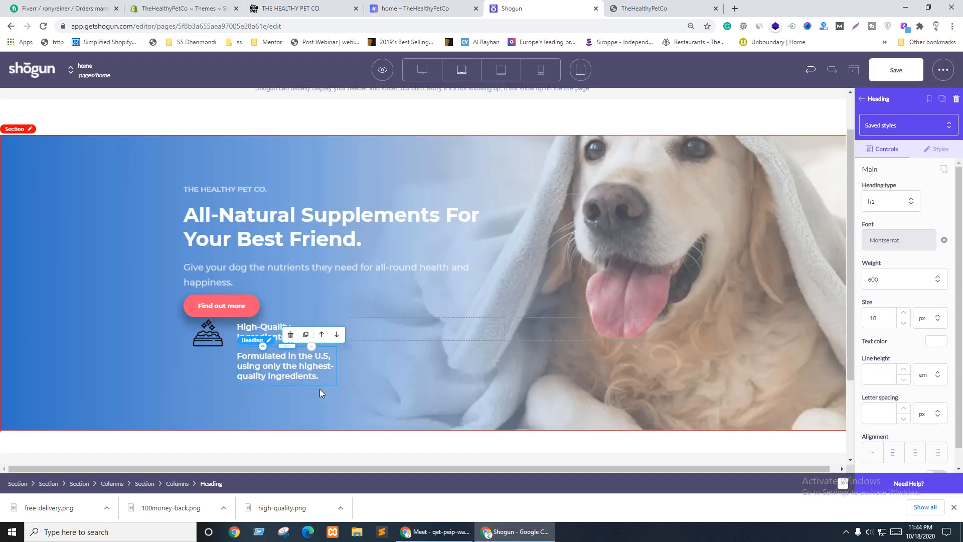
click(906, 322)
click(906, 322)
click(906, 324)
click(907, 324)
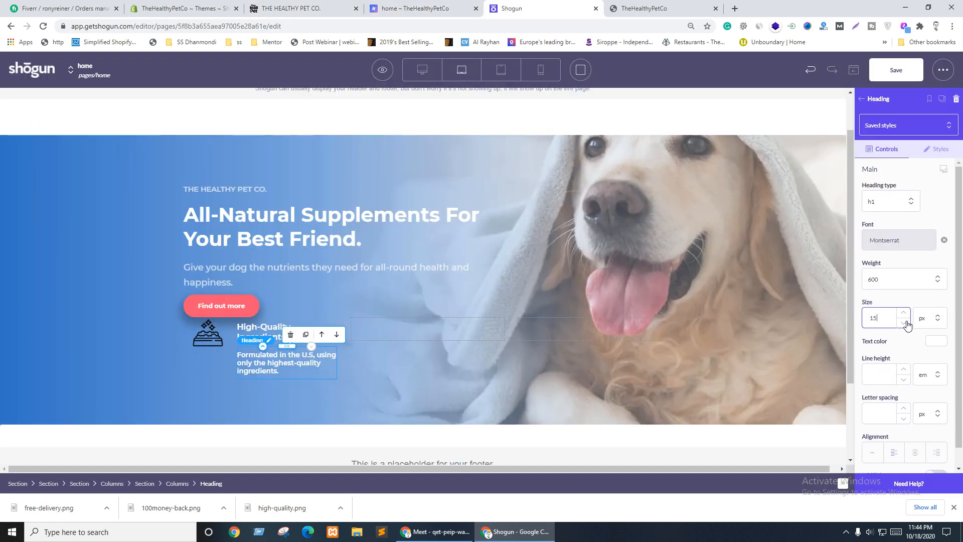
click(907, 324)
click(890, 286)
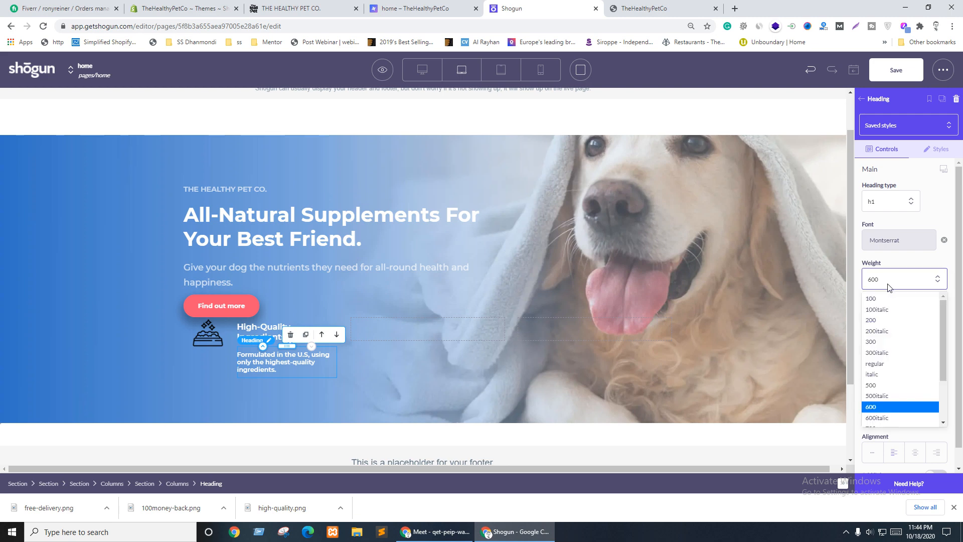
click(882, 342)
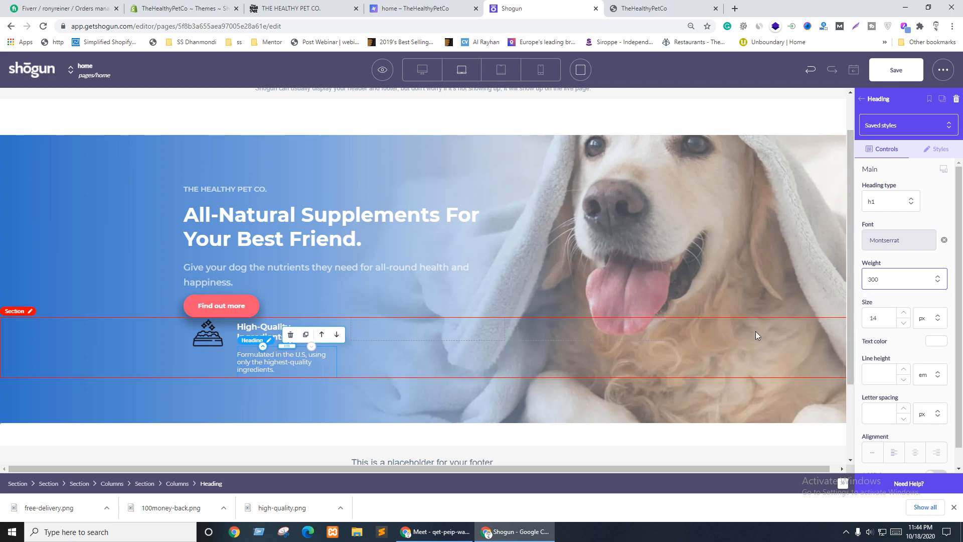
Step: Close the page preview, check the reference description text, and set the "Formulated in the U.S" text's weight to regular in Shogun
key(ctrl+shift+Tab)
key(ctrl+w)
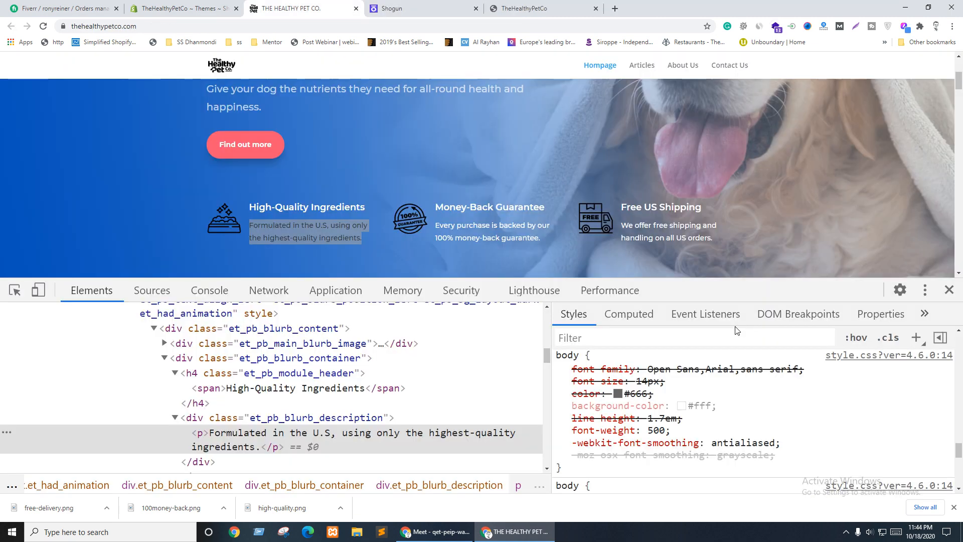
click(324, 250)
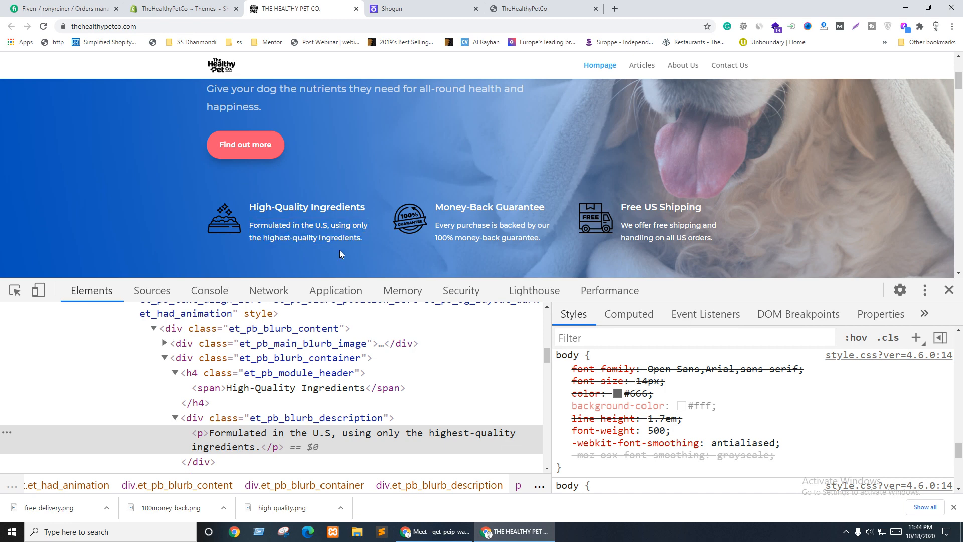
key(ctrl+Tab)
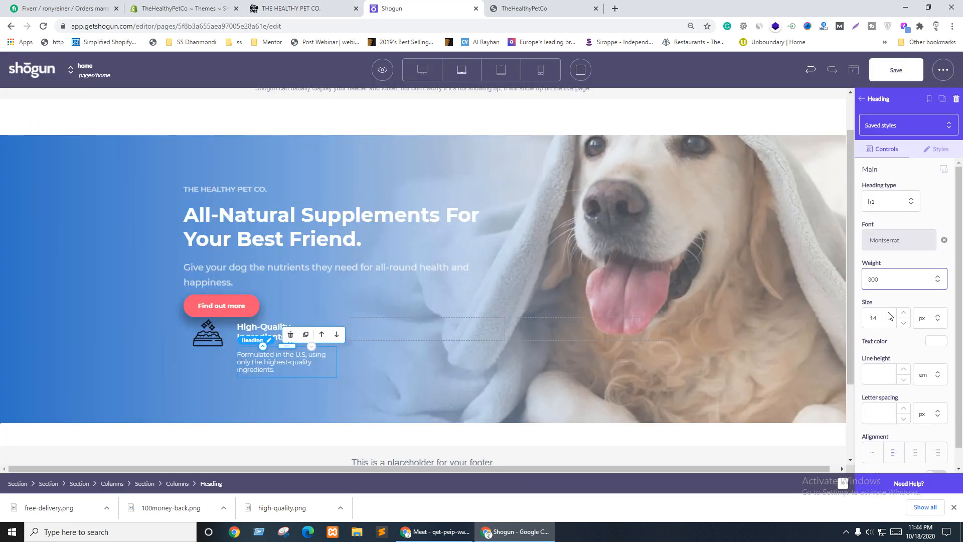
click(883, 280)
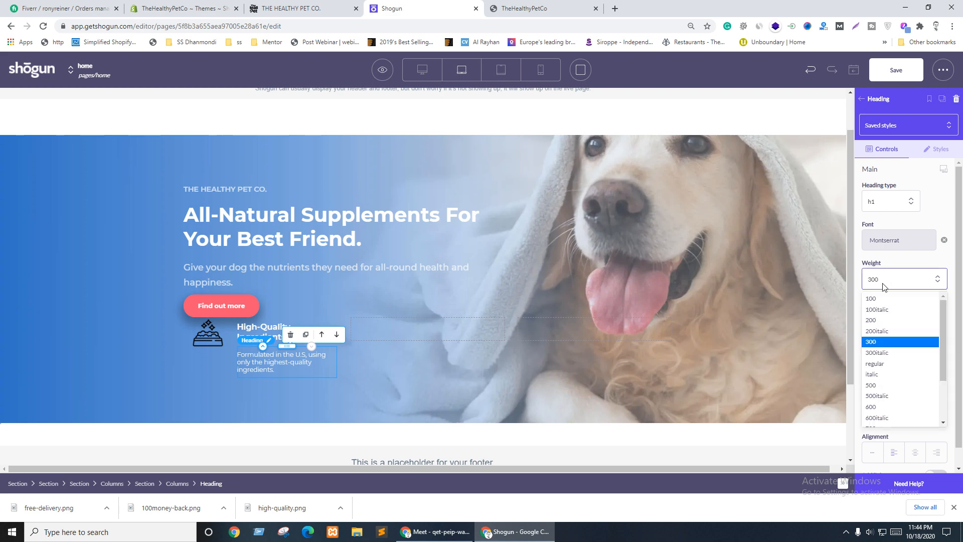
click(875, 363)
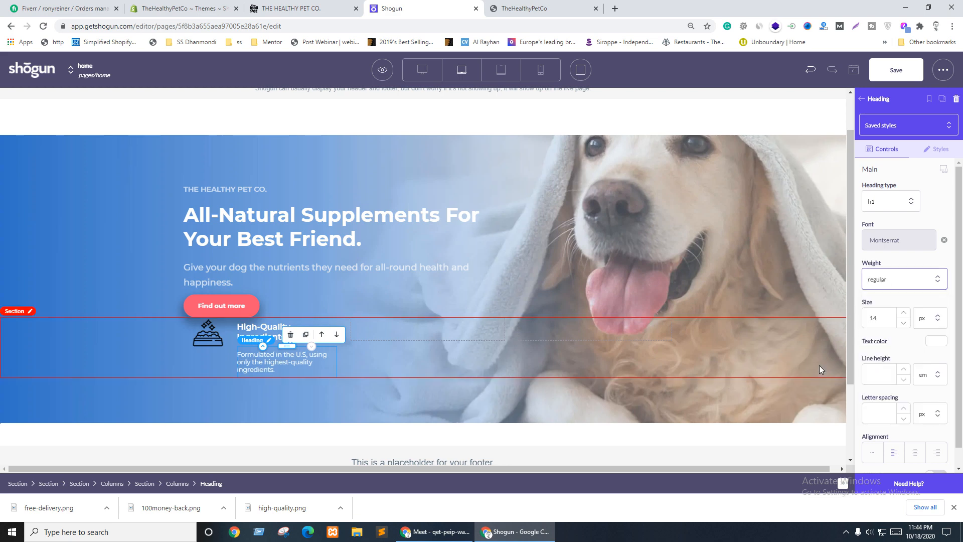
Step: Set the "Formulated in the U.S" text's line height to 1.6 em and compare it with the reference homepage
click(883, 375)
text(1)
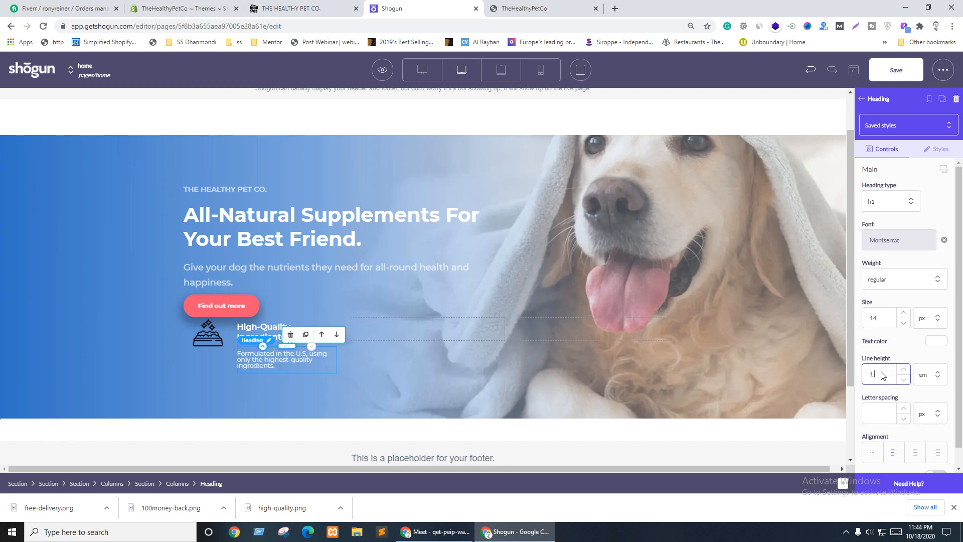
text(.6)
key(ctrl+shift+Tab)
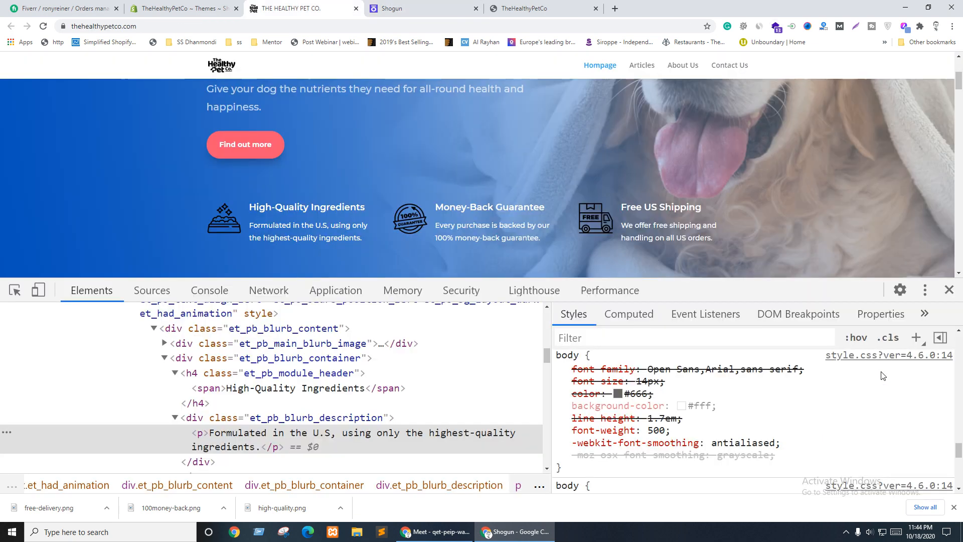
key(ctrl+Tab)
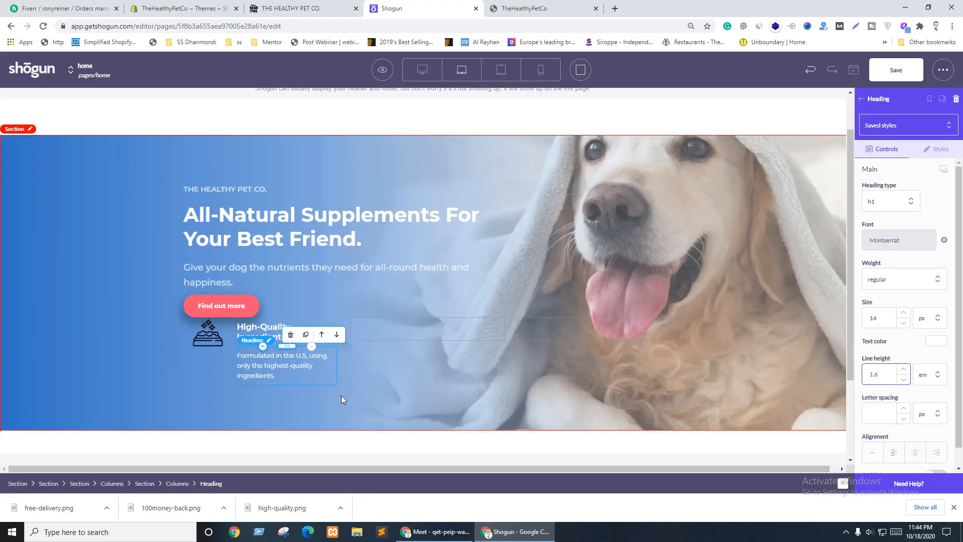
Step: Set the space between the columns of the three-column feature row to 20 px
click(342, 363)
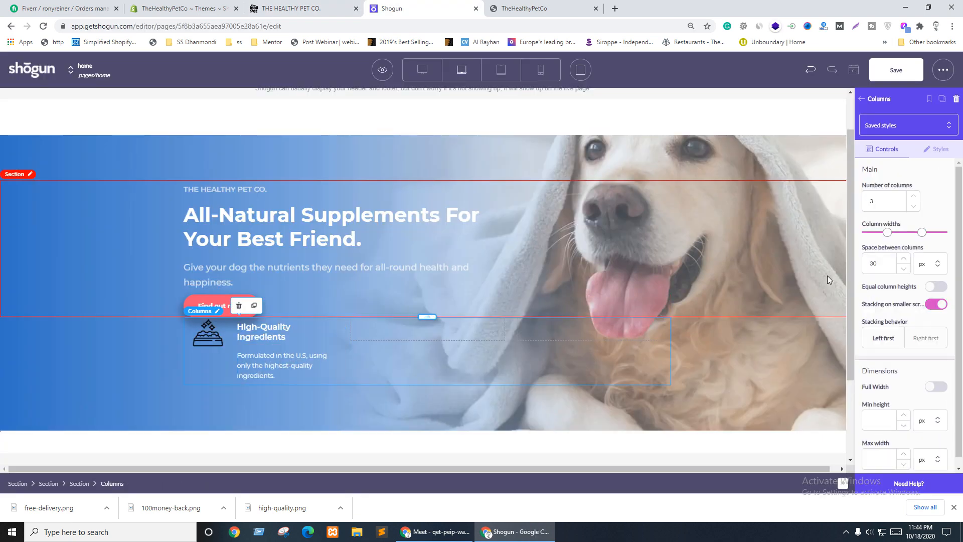
drag(873, 266, 865, 266)
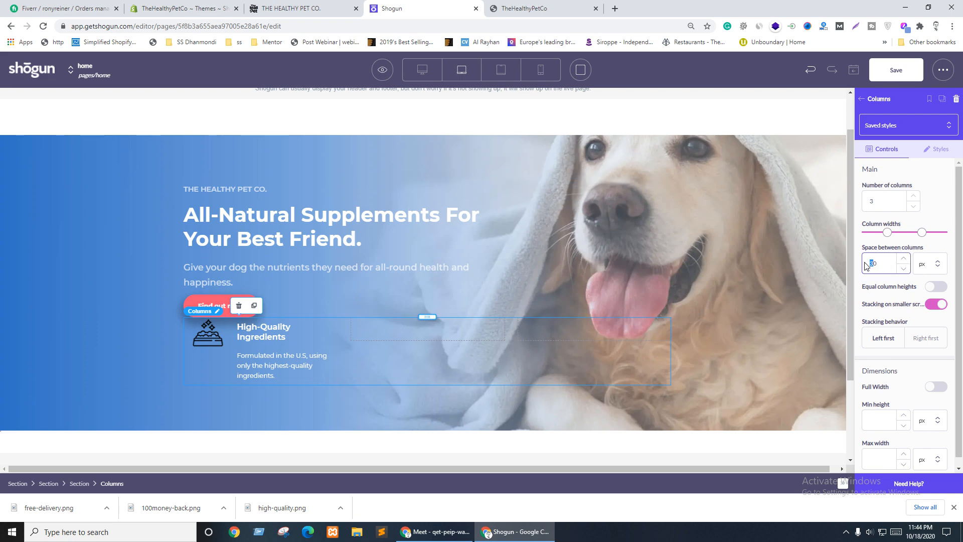
text(2)
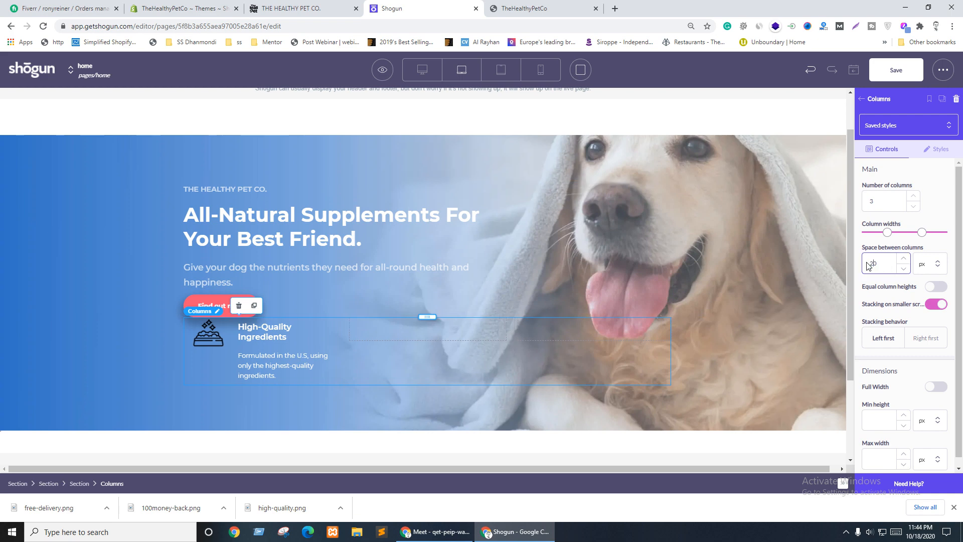
click(690, 336)
Step: Inspect the feature row on the reference homepage for its margin, padding, width and max-width, toggling the width rules off and on
key(ctrl+shift+Tab)
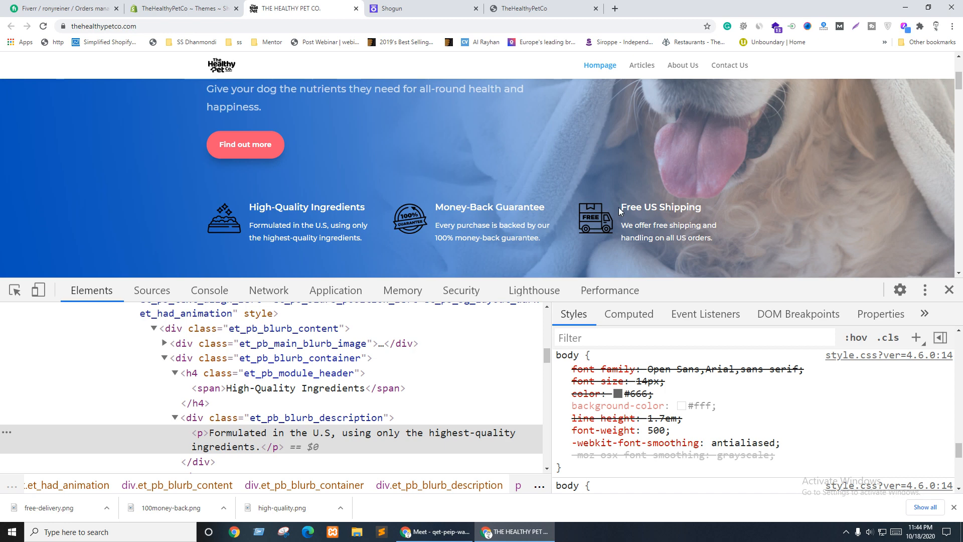
scroll(618, 206, up, 2)
scroll(726, 206, down, 2)
click(15, 290)
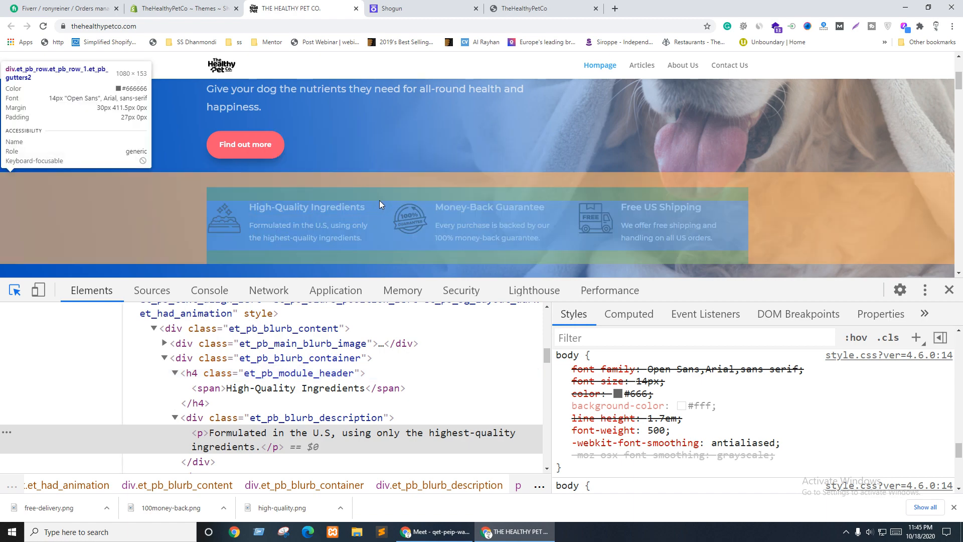
click(379, 200)
scroll(664, 423, down, 3)
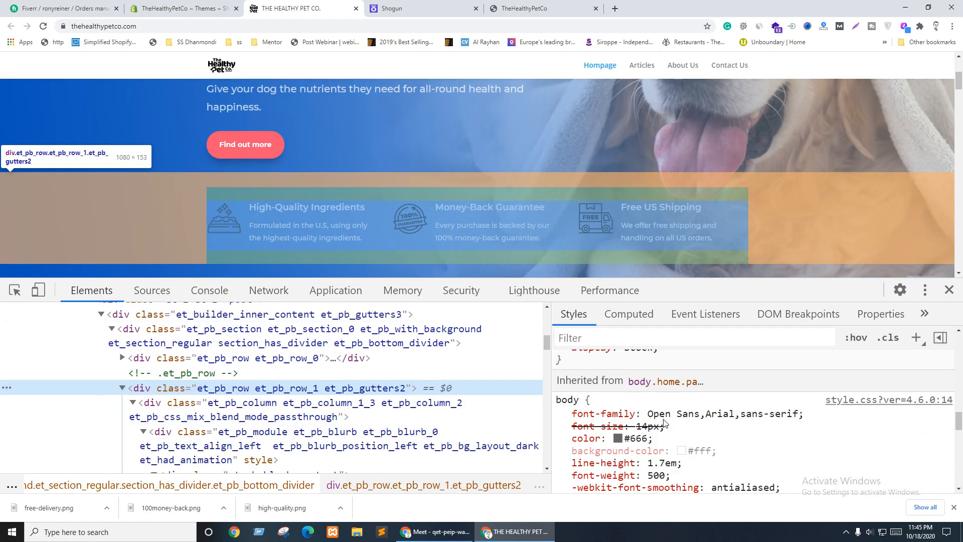
scroll(664, 423, up, 5)
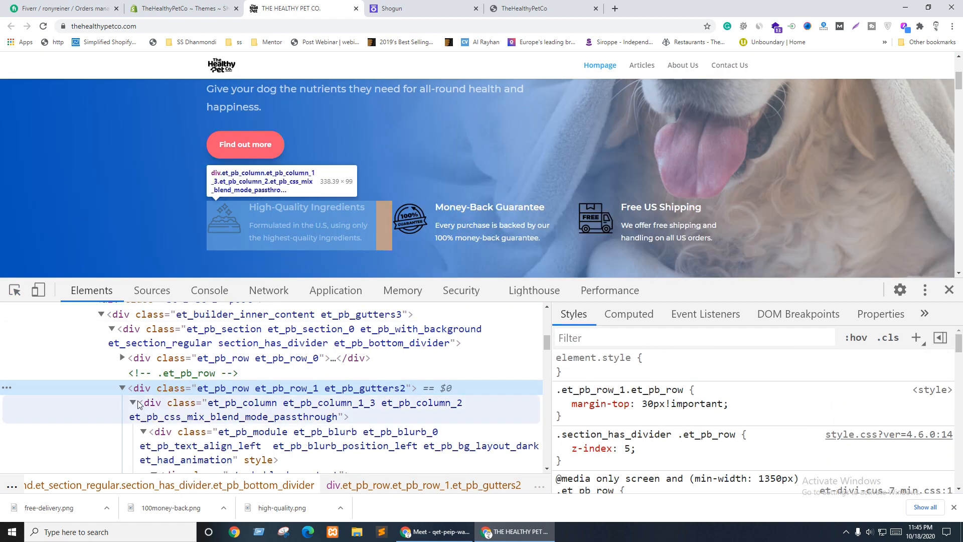
scroll(679, 423, down, 3)
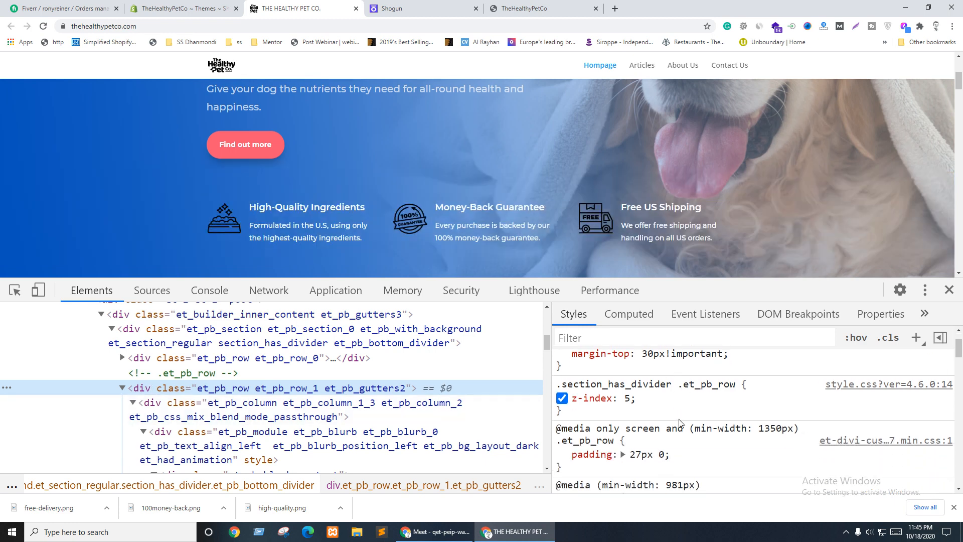
scroll(652, 424, down, 3)
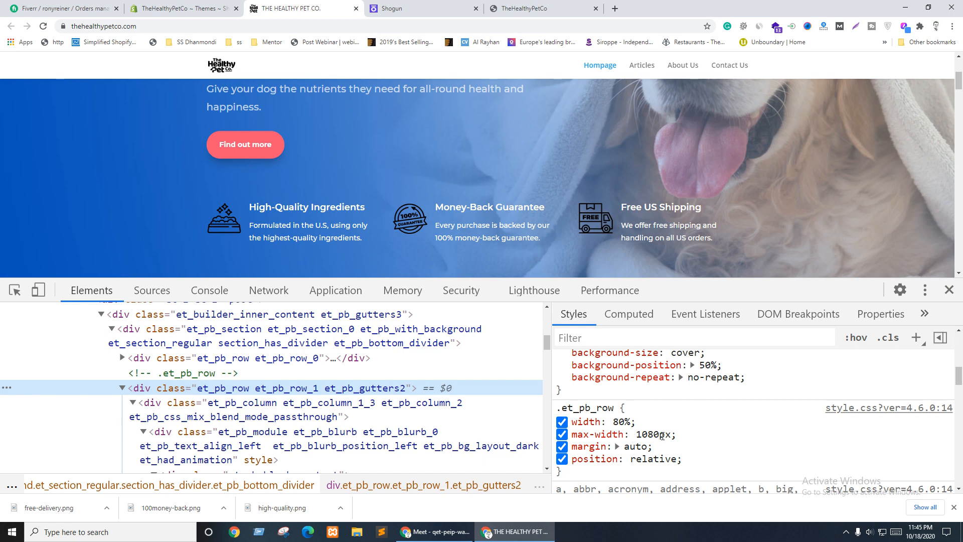
click(562, 422)
click(562, 422)
click(562, 434)
click(562, 434)
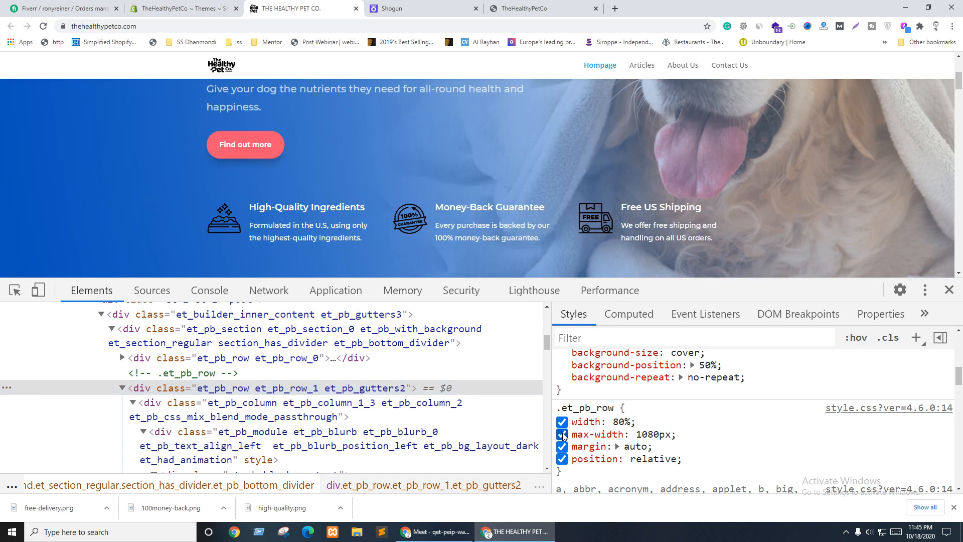
Step: In Shogun, narrow the icon column of the nested two-column block so the "High-Quality Ingredients" text gets more room
click(402, 8)
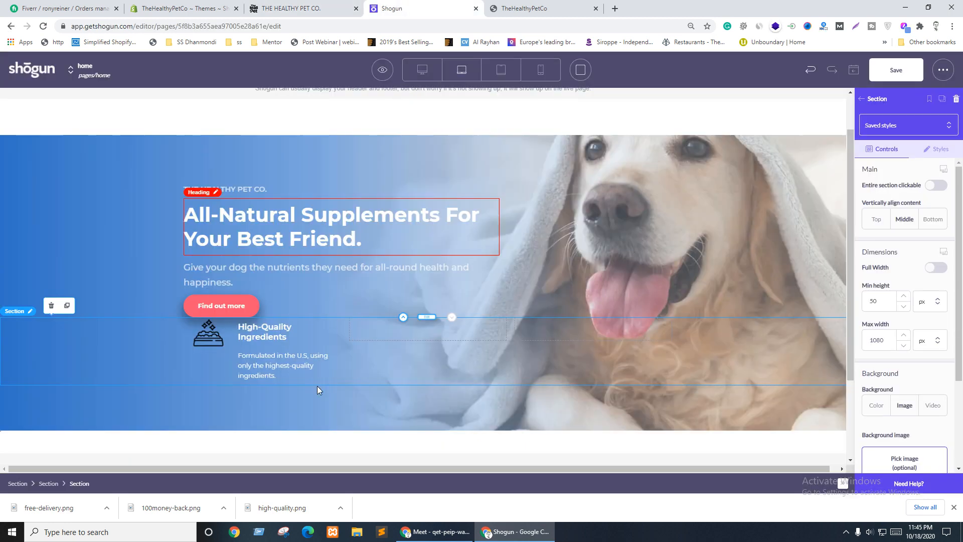
click(231, 342)
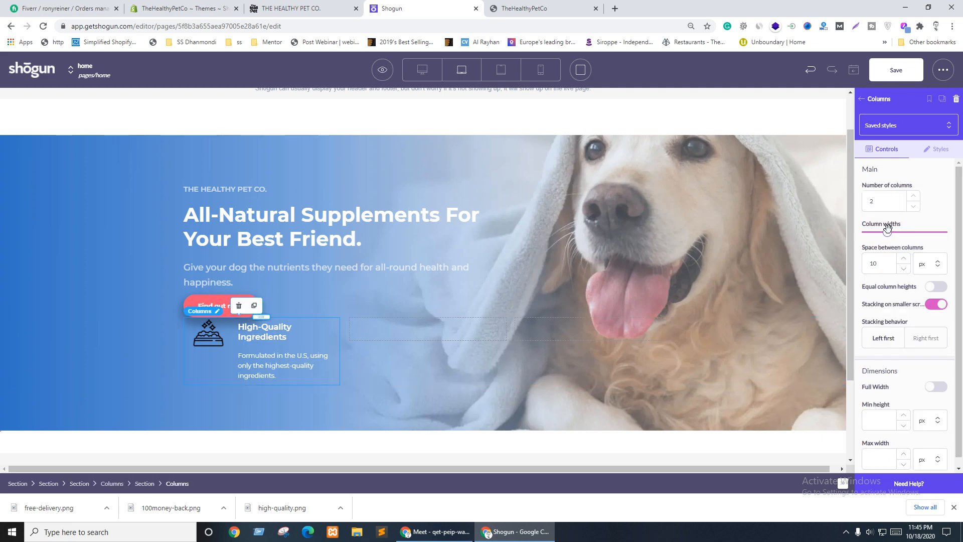
drag(887, 229, 883, 229)
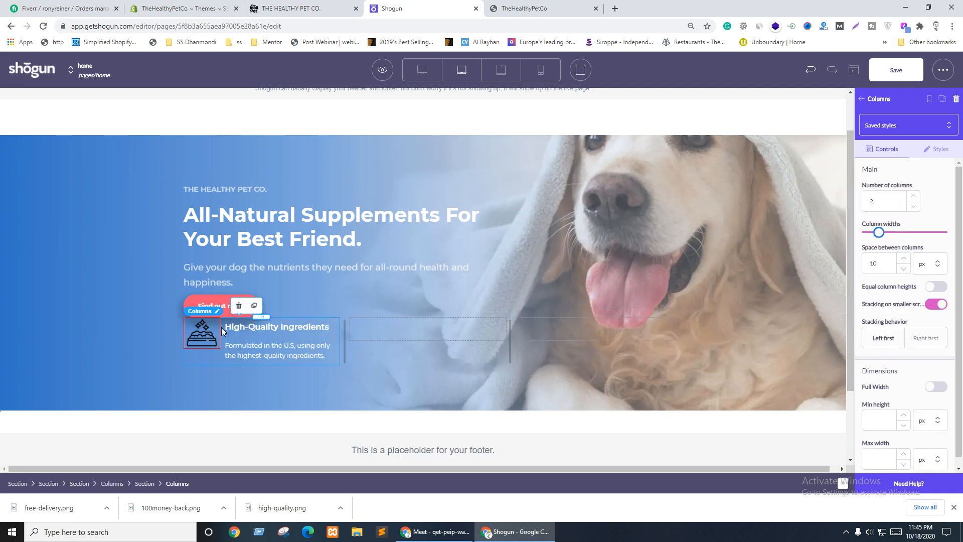
Step: Set the top and bottom padding of the "High-Quality Ingredients" heading to 0 px
click(258, 335)
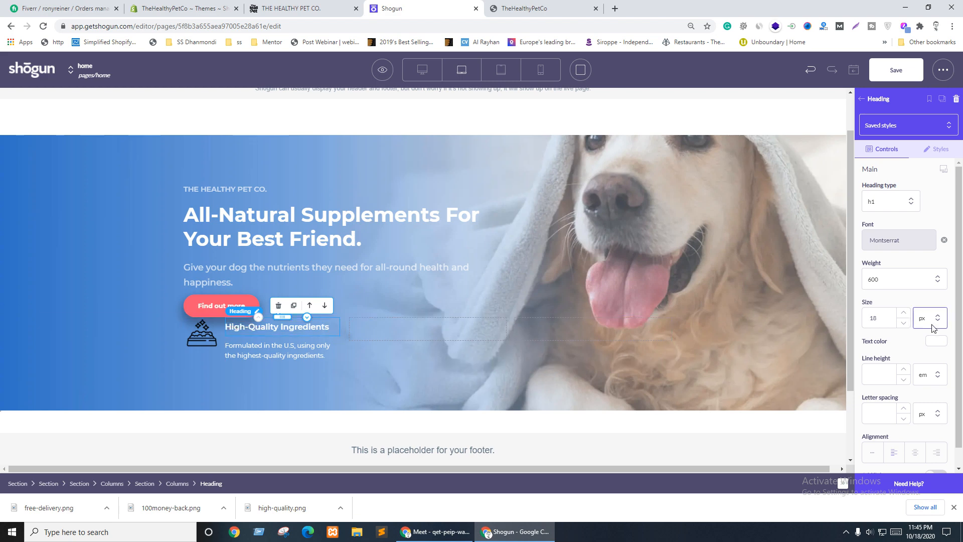
click(937, 149)
scroll(903, 301, down, 5)
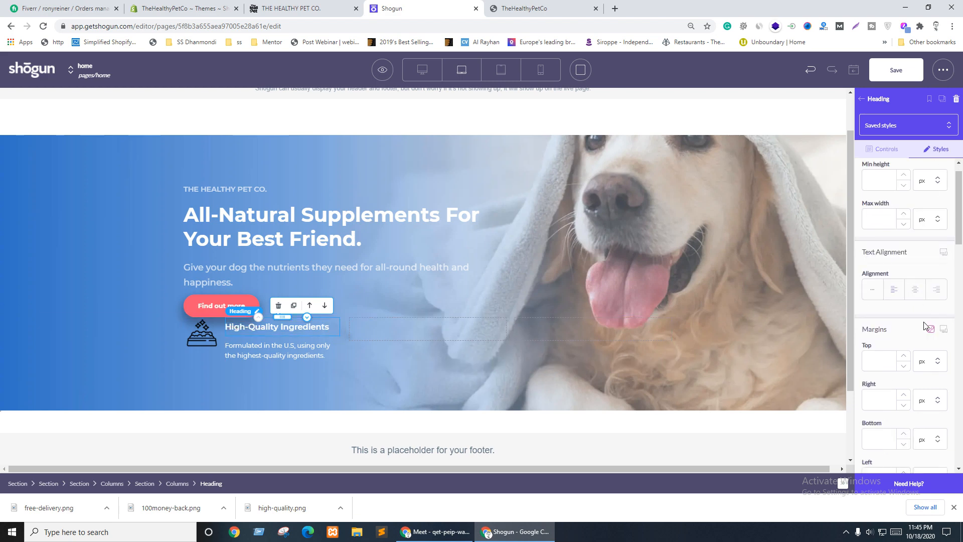
drag(885, 316, 864, 313)
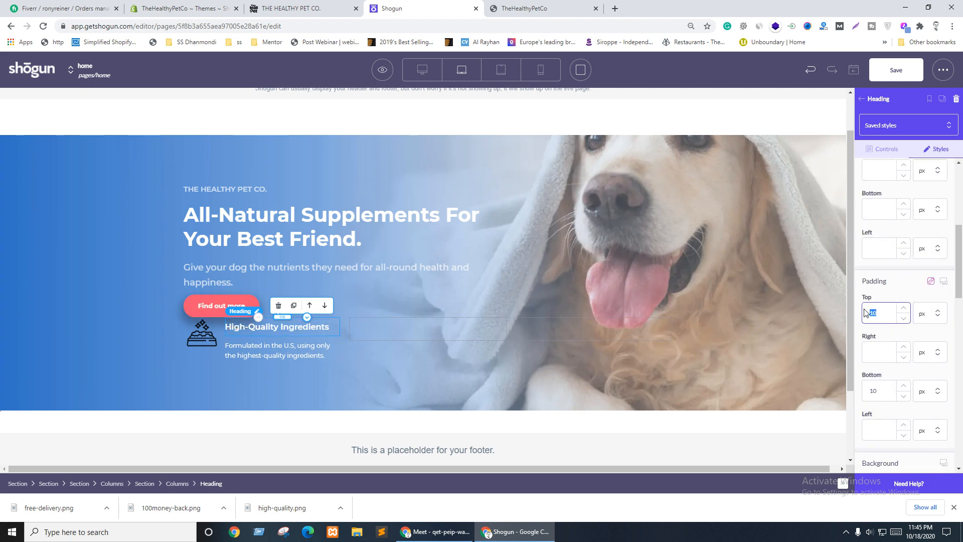
text(0)
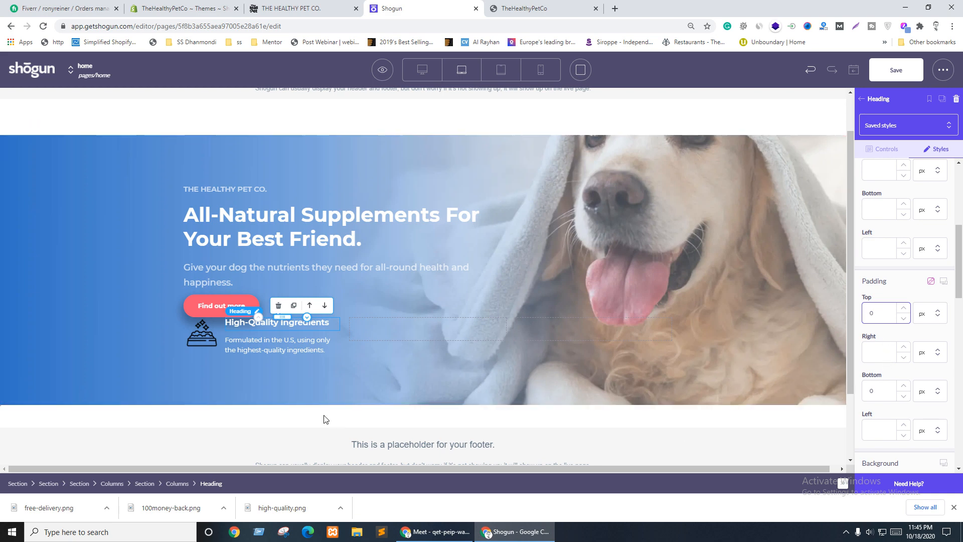
Step: Set the top and bottom padding of the "Formulated in the U.S" text to 0 px
click(266, 350)
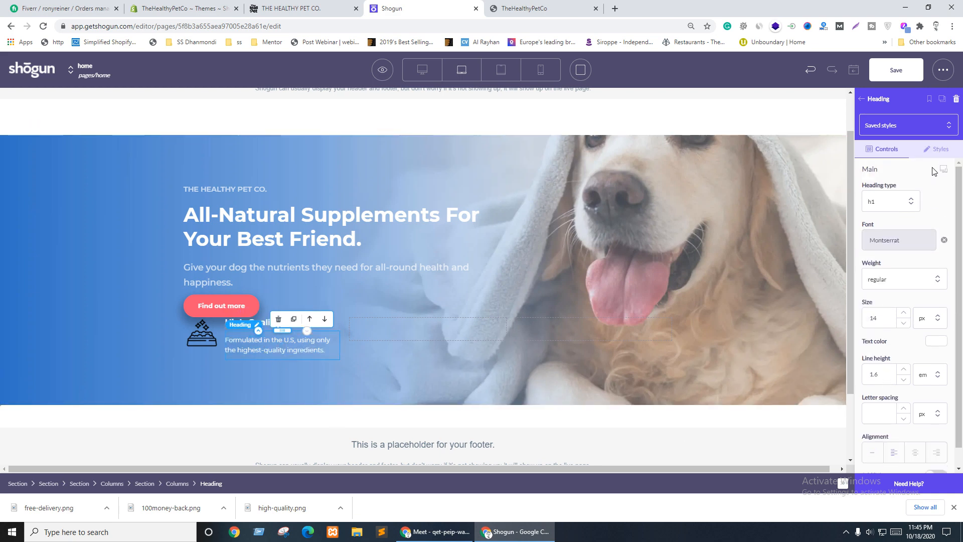
click(937, 149)
scroll(937, 341, down, 4)
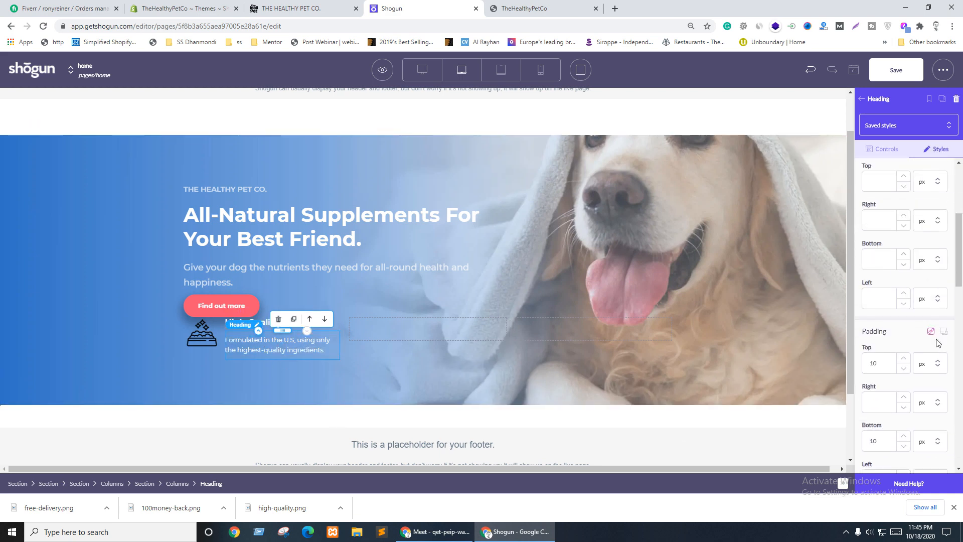
double_click(871, 363)
text(0)
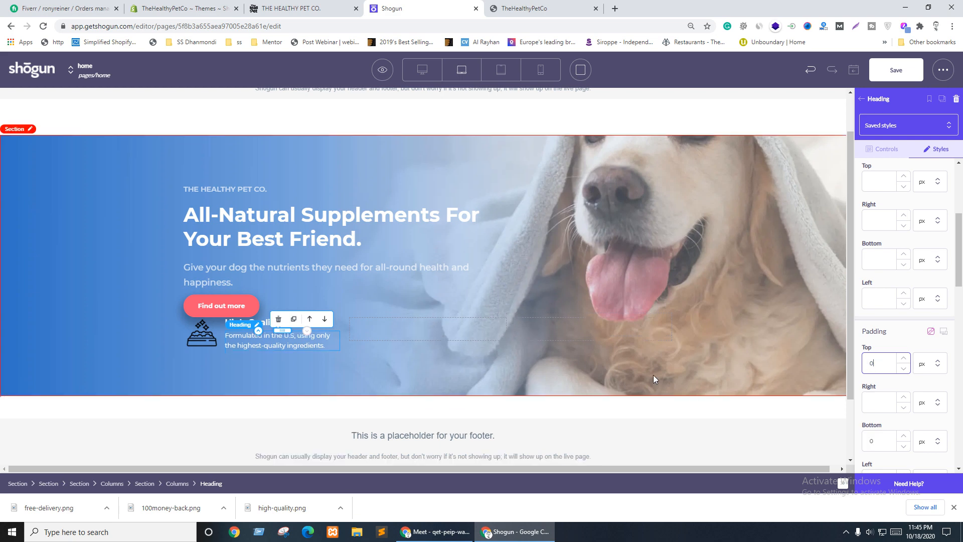
Step: Check the feature row's spacing on the reference homepage and set the Shogun feature section's top and bottom padding to 100 px
click(391, 330)
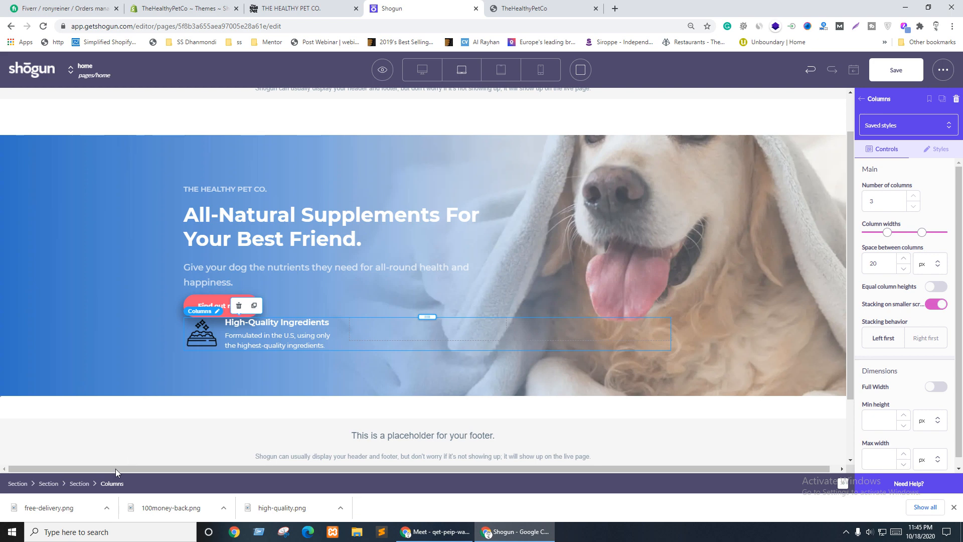
click(80, 483)
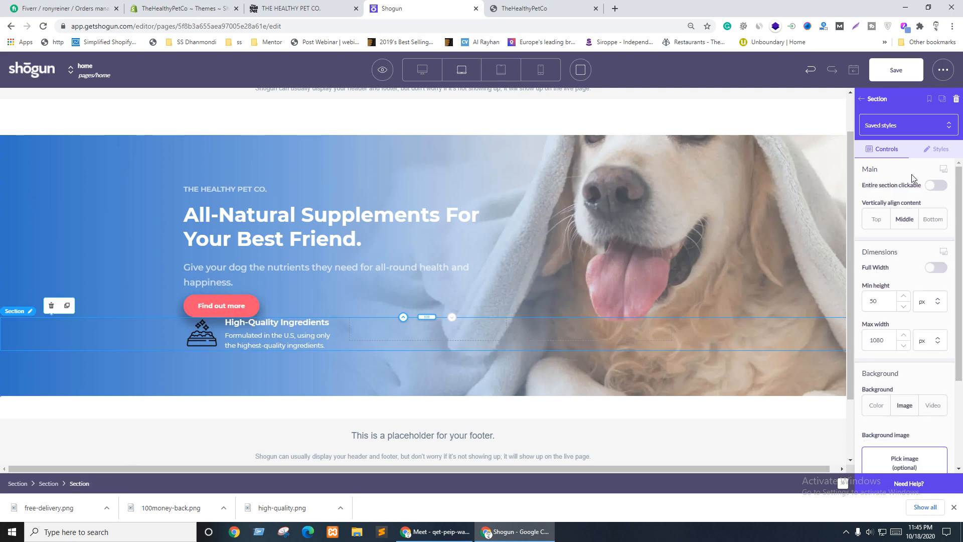
key(ctrl+Page_Up)
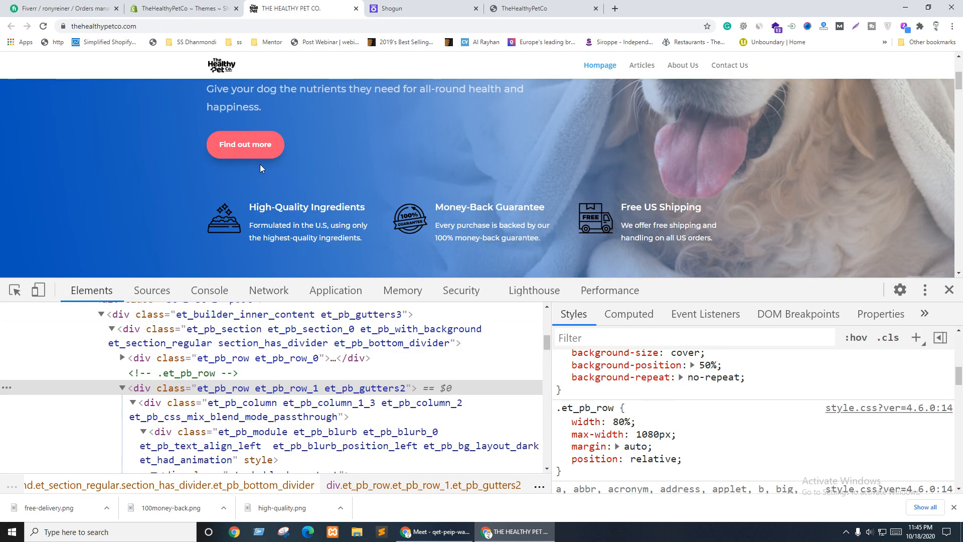
scroll(262, 166, down, 2)
scroll(334, 182, up, 2)
key(ctrl+Page_Down)
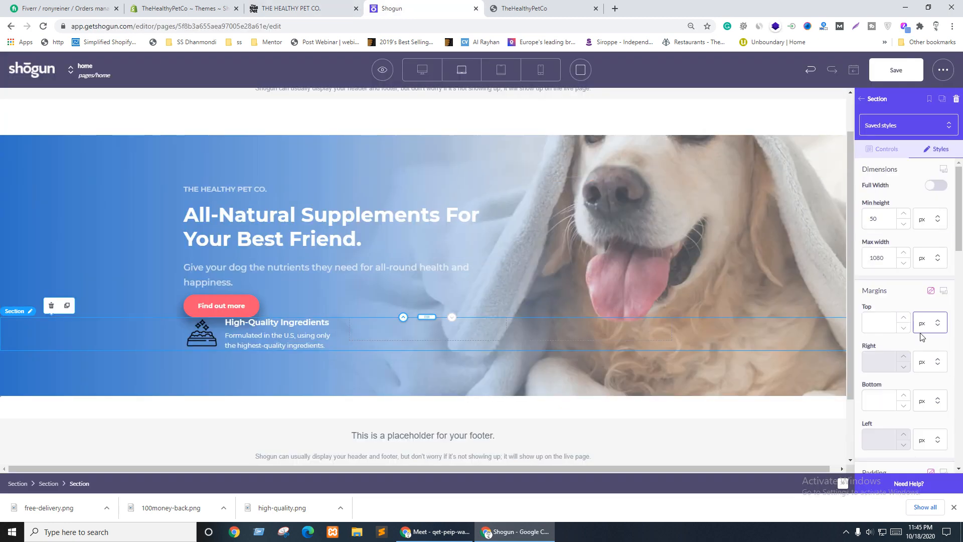
scroll(921, 337, down, 4)
click(877, 310)
text(100)
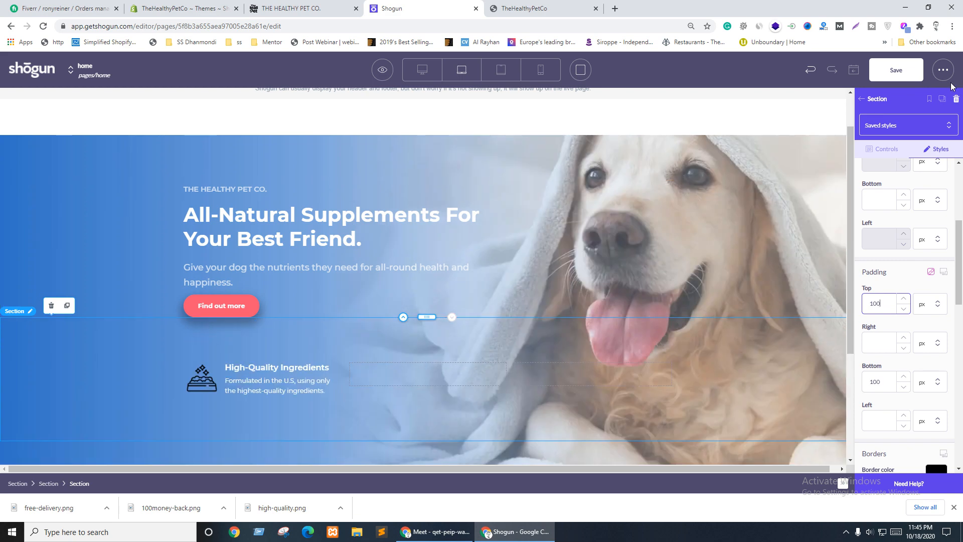
Step: Save the page, open a fresh preview of it, and close the outdated preview and the downloads bar
click(896, 70)
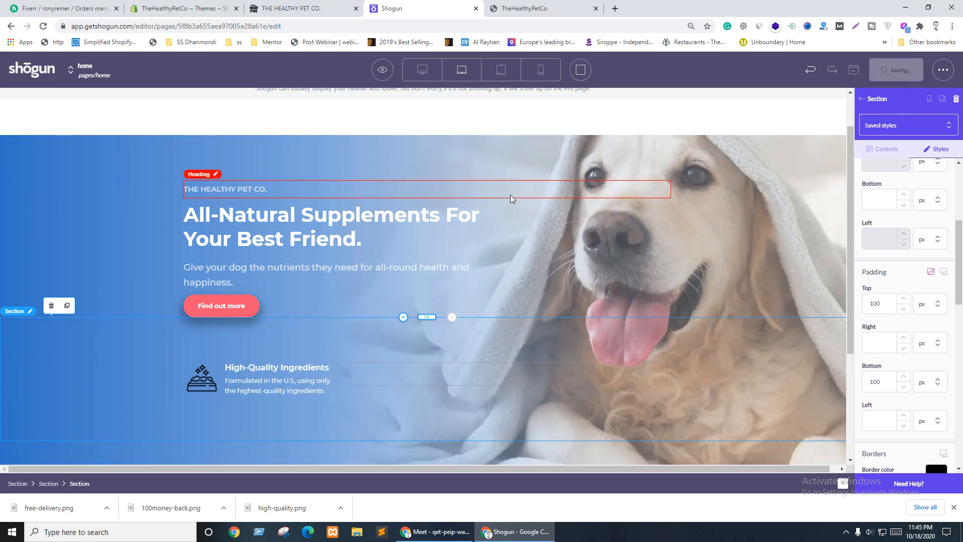
click(382, 70)
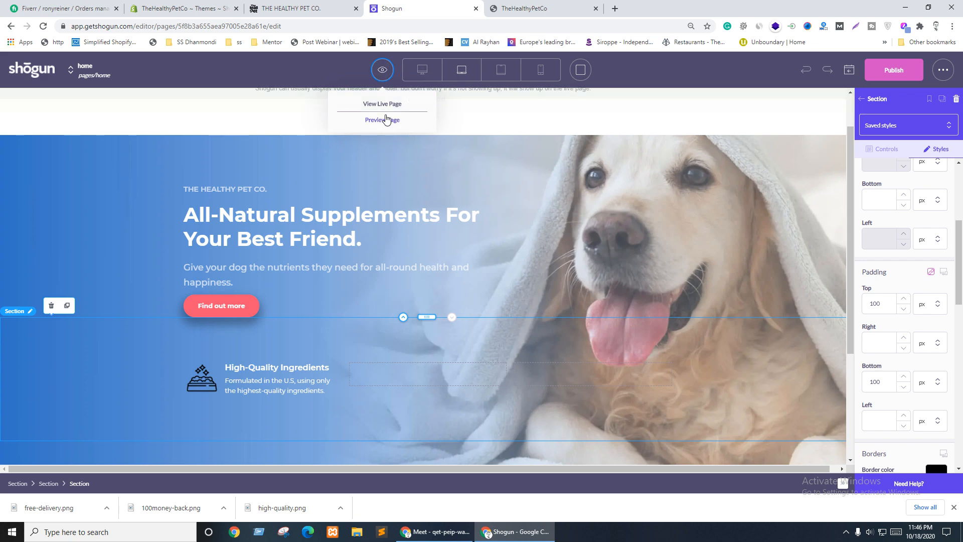
click(385, 119)
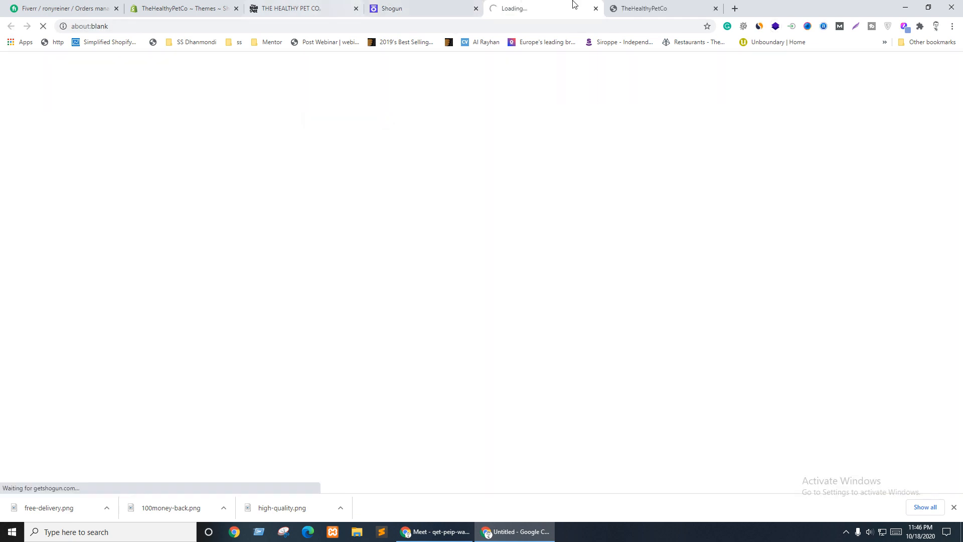
click(668, 4)
click(715, 9)
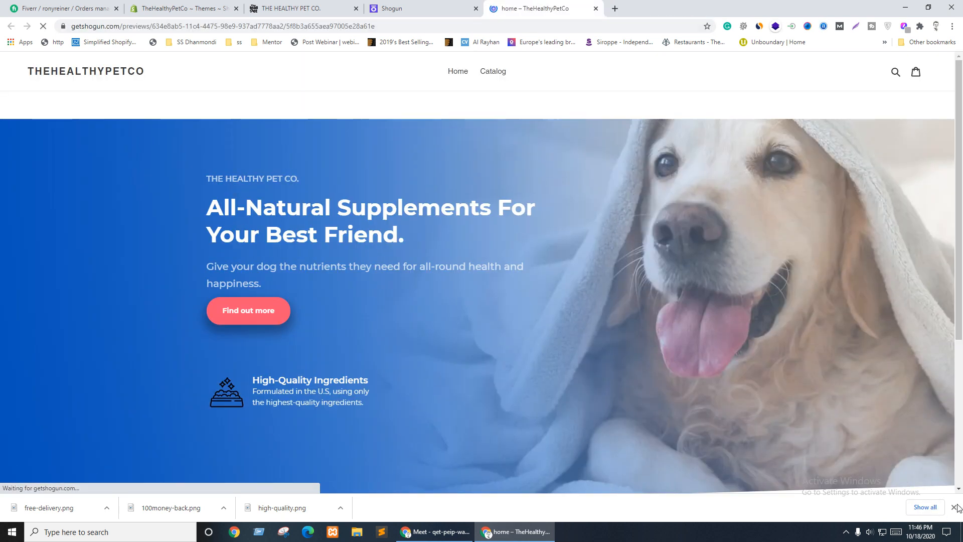
click(954, 507)
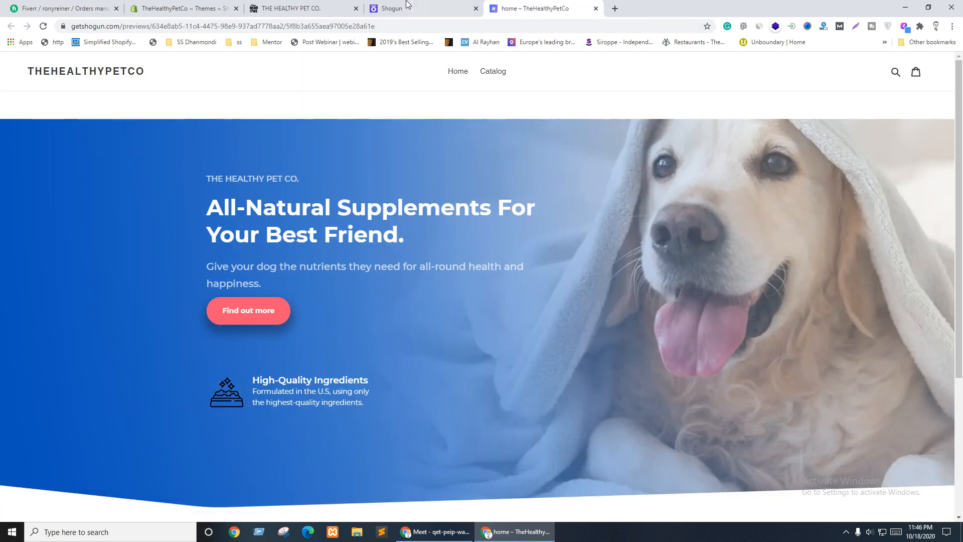
Step: Place the preview beside the reference homepage, compare their feature rows, and return to the Shogun editor
drag(519, 5, 416, 7)
key(ctrl+shift+Tab)
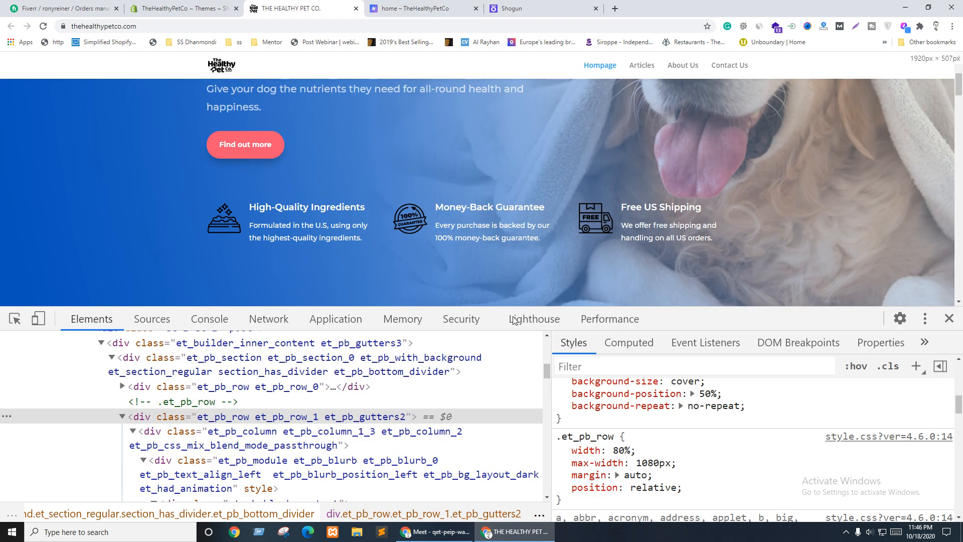
key(ctrl+Tab)
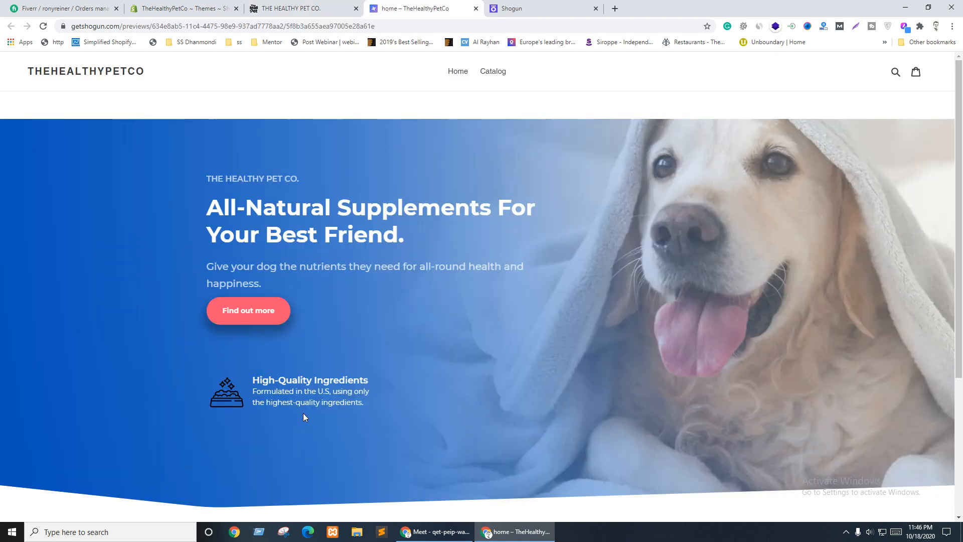
key(ctrl+Tab)
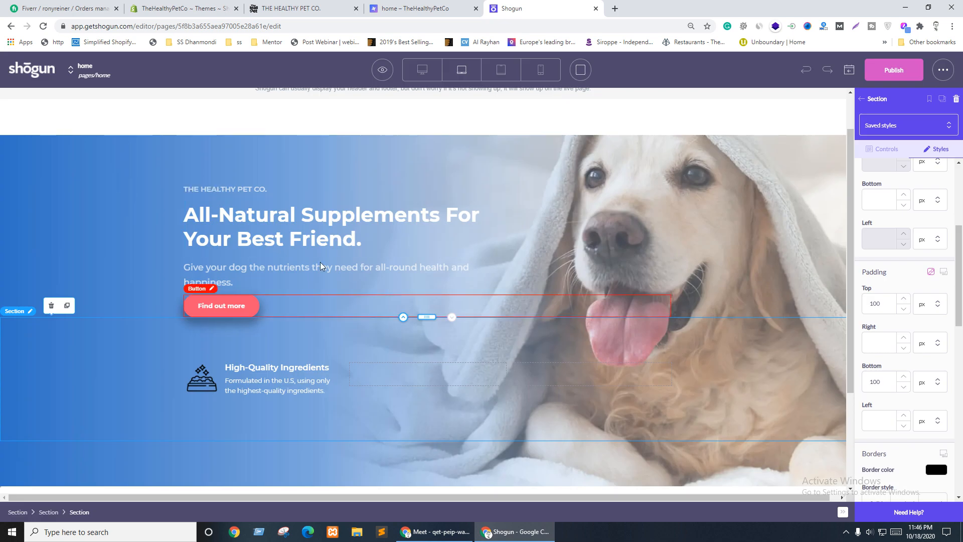
Step: Set the bottom padding of the "High-Quality Ingredients" heading to 15 px
click(271, 367)
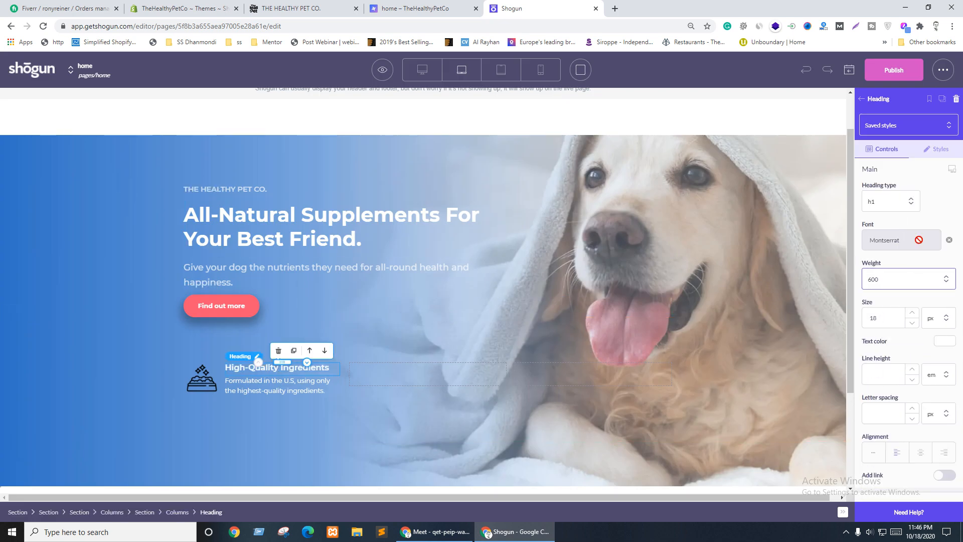
click(935, 149)
scroll(913, 316, down, 5)
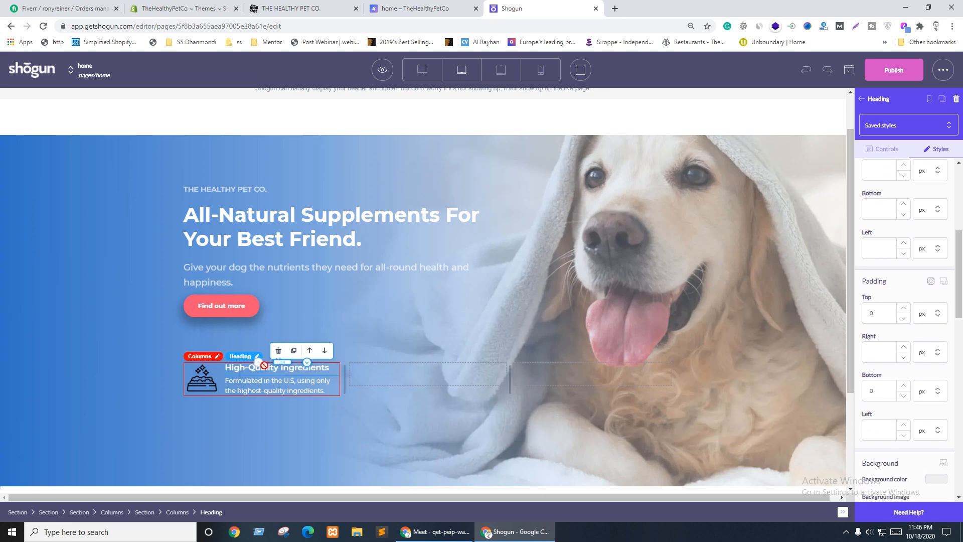
click(869, 394)
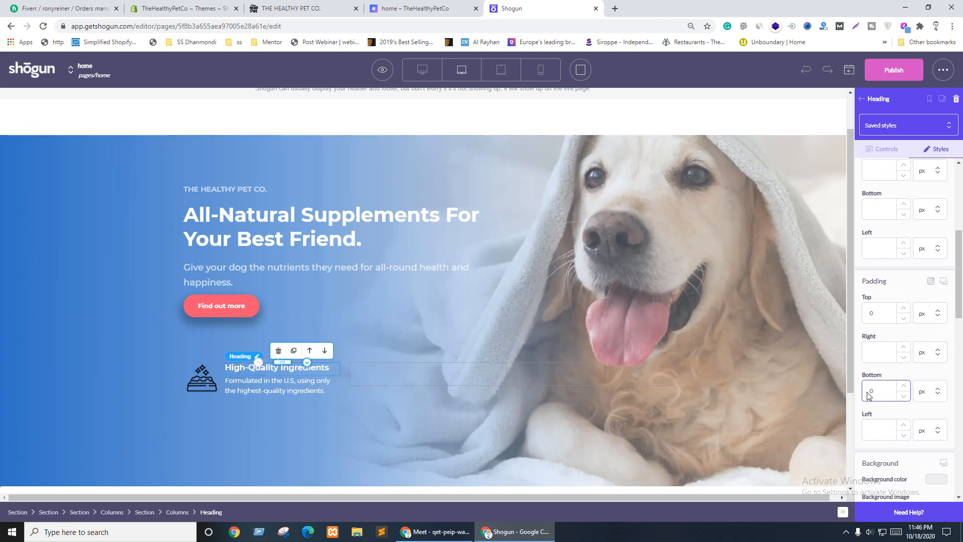
text(20)
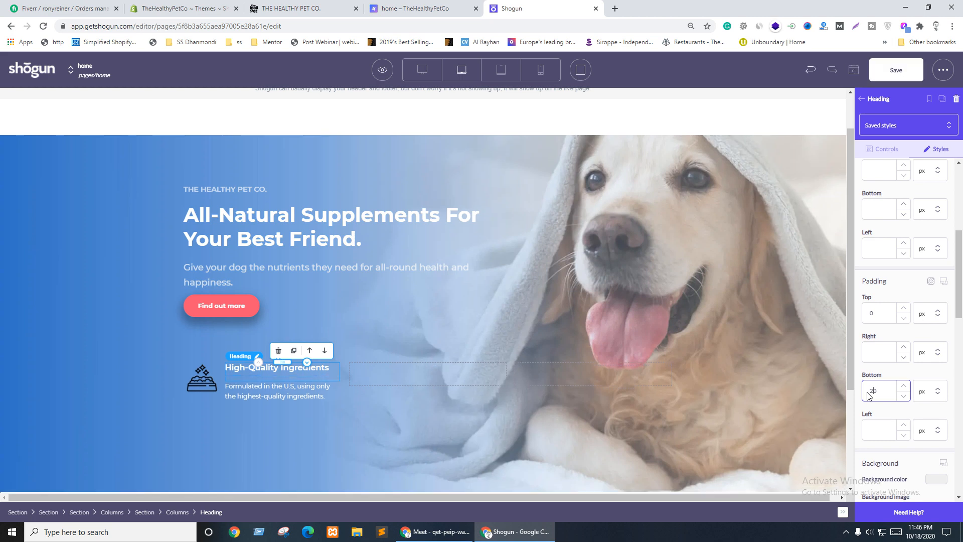
text(15)
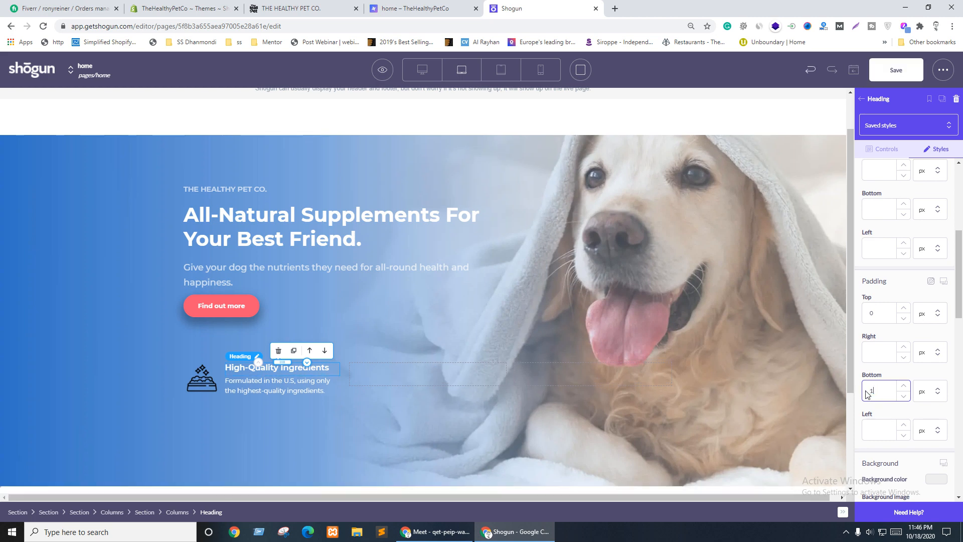
Step: Duplicate the "High-Quality Ingredients" feature section and place the copies in the second and third columns of the feature row
click(235, 387)
click(144, 512)
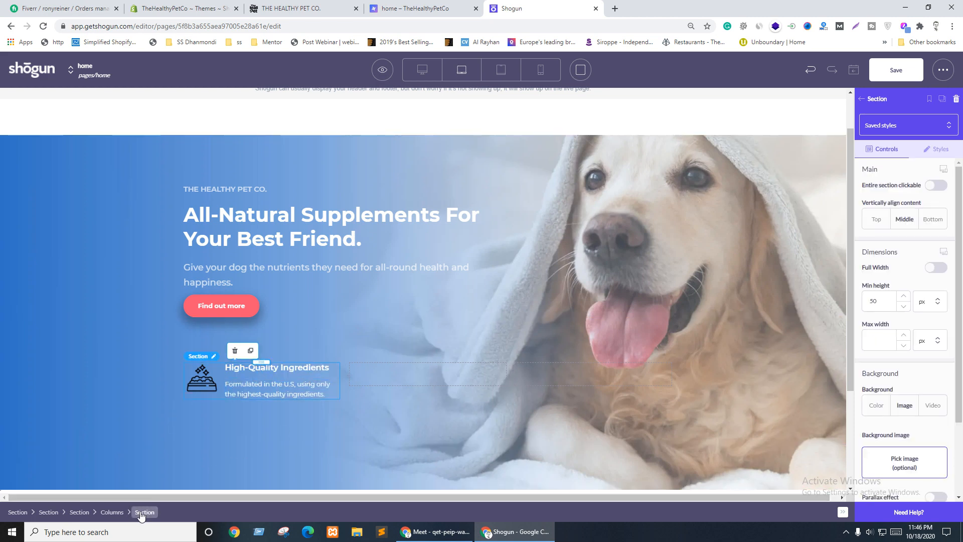
click(250, 351)
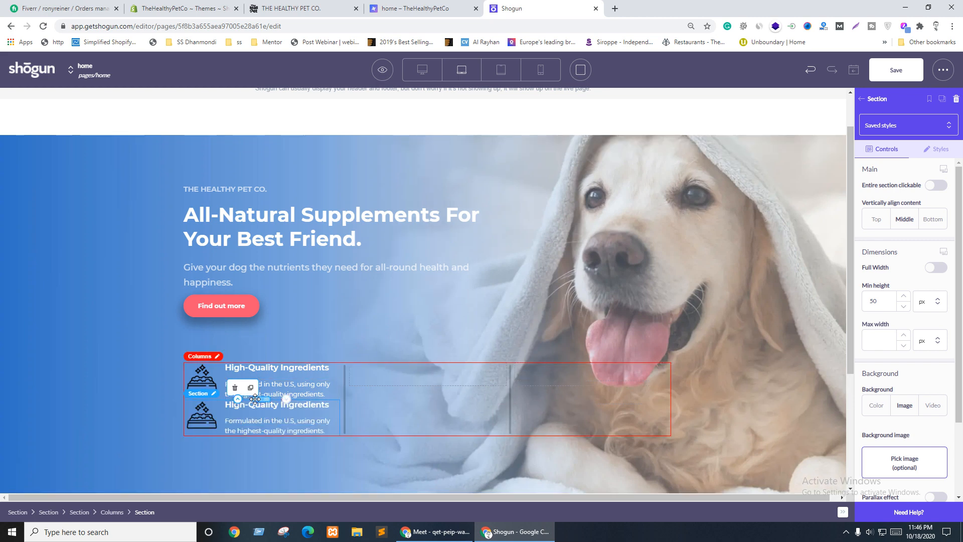
drag(260, 399, 561, 372)
click(415, 351)
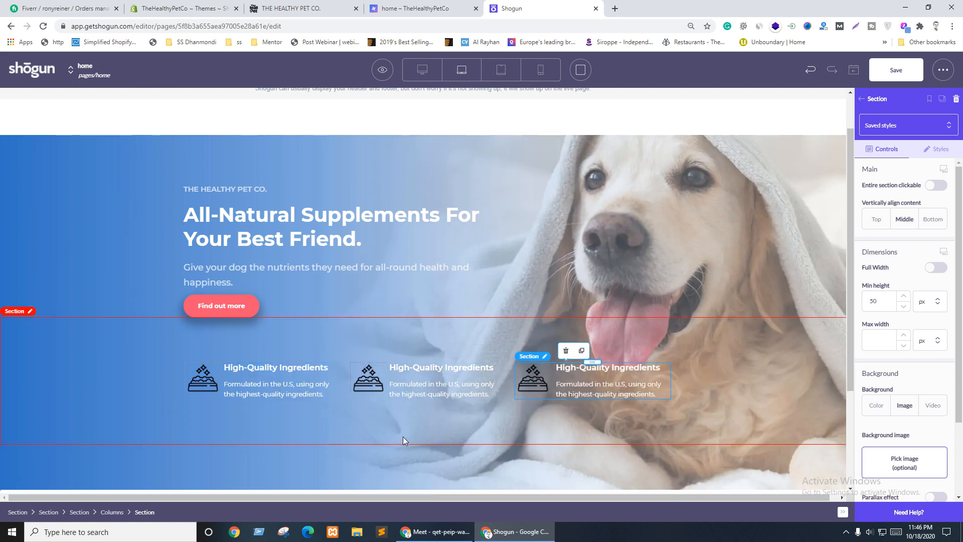
Step: Inspect the feature row's layout on the reference homepage and close the developer tools
click(313, 5)
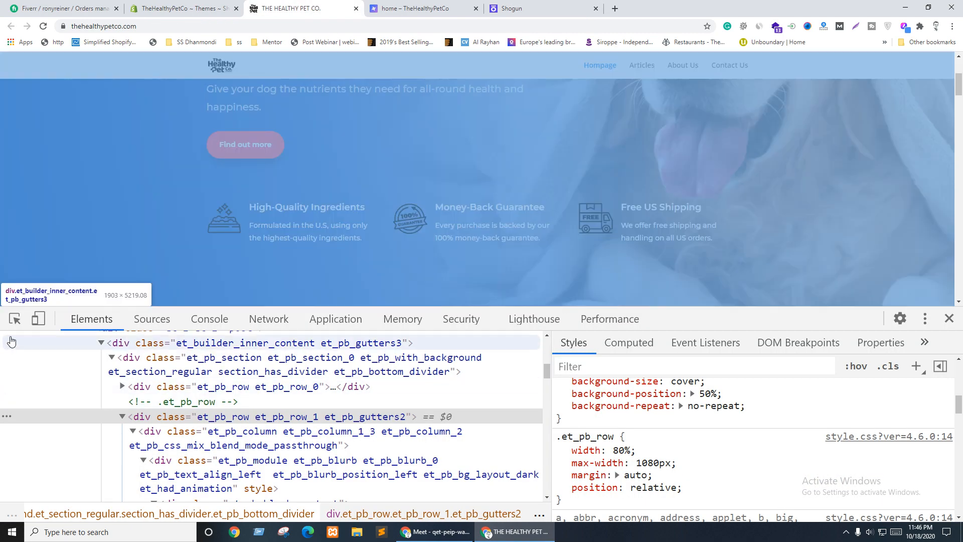
click(14, 318)
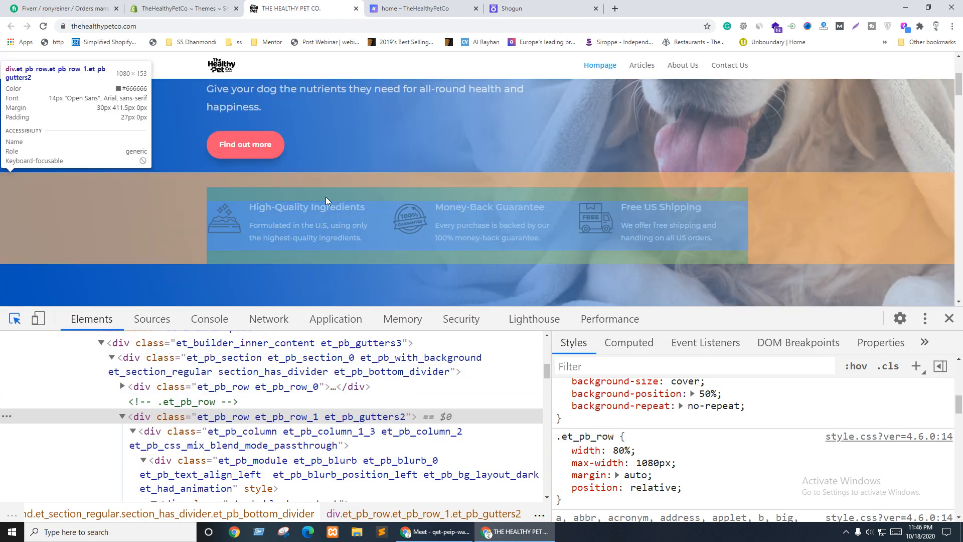
click(949, 319)
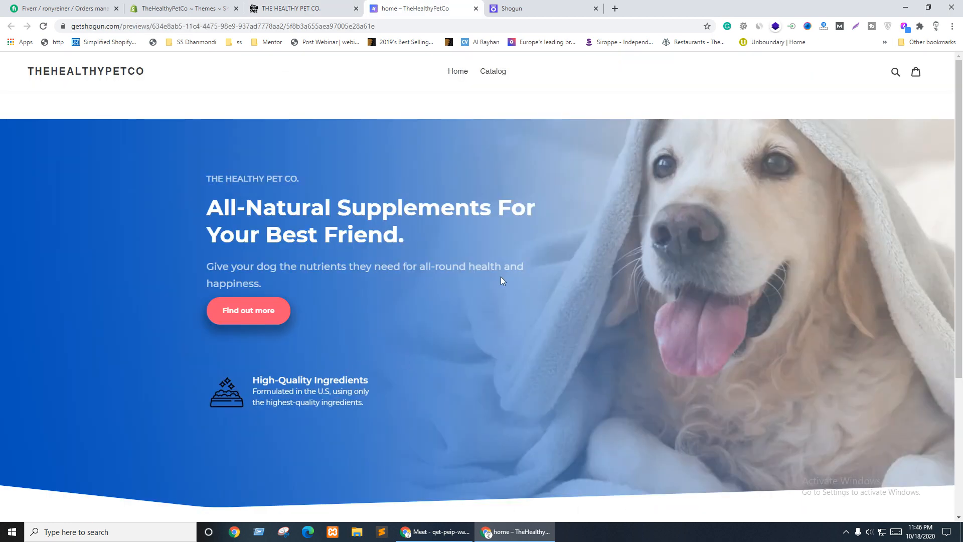
Step: Save the page in the Shogun editor and replace the outdated preview with a fresh one
key(ctrl+Tab)
click(896, 70)
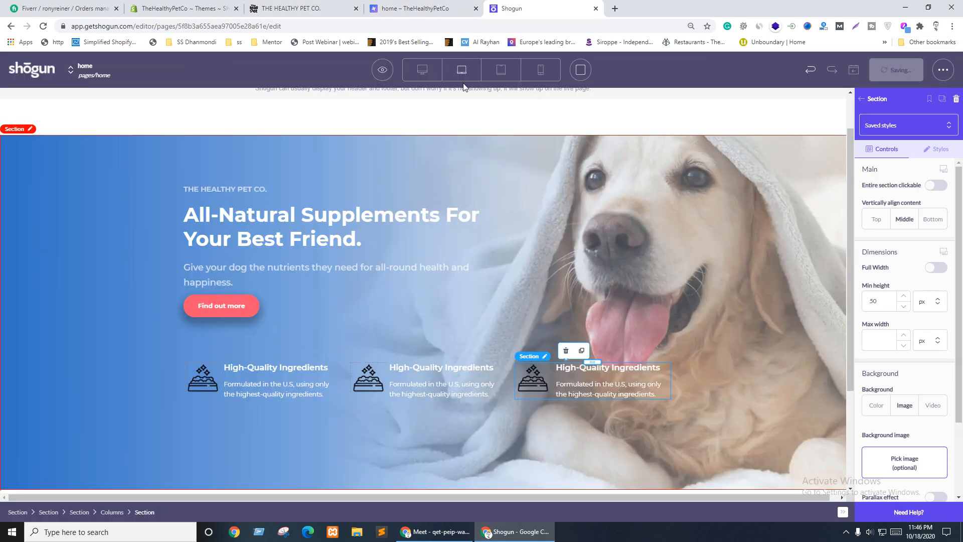
click(474, 8)
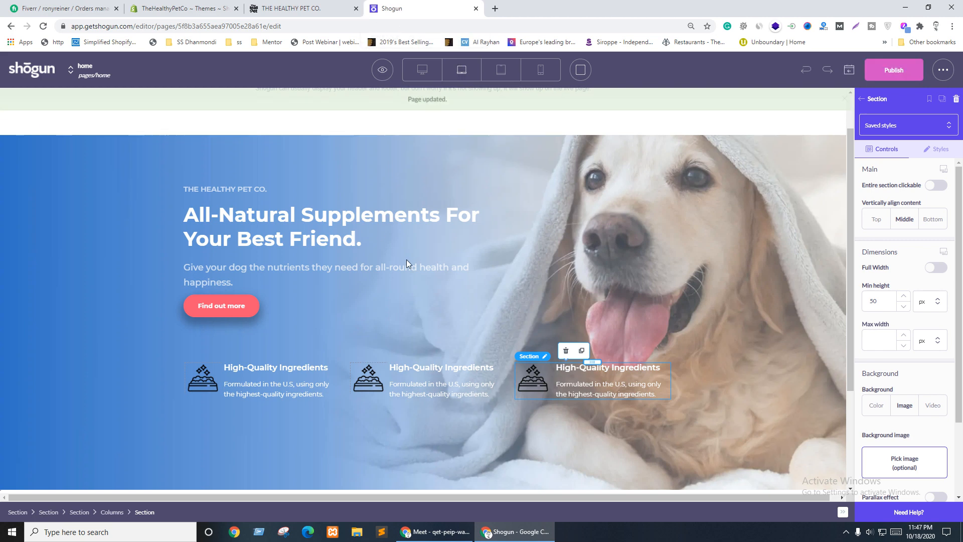
click(382, 70)
click(379, 121)
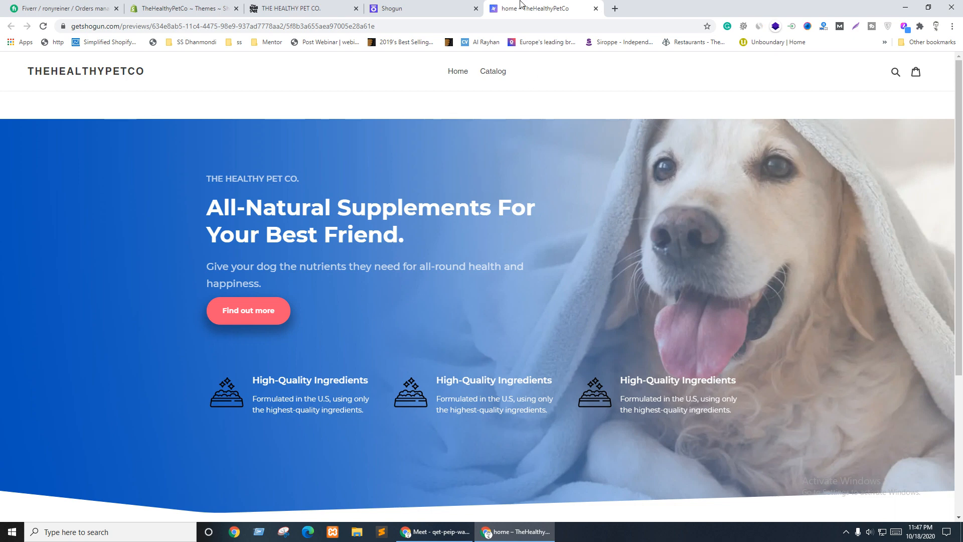
Step: Place the preview beside the reference homepage, compare their hero button and text spacing, and return to the Shogun editor
drag(520, 5, 412, 5)
click(321, 7)
scroll(391, 304, up, 3)
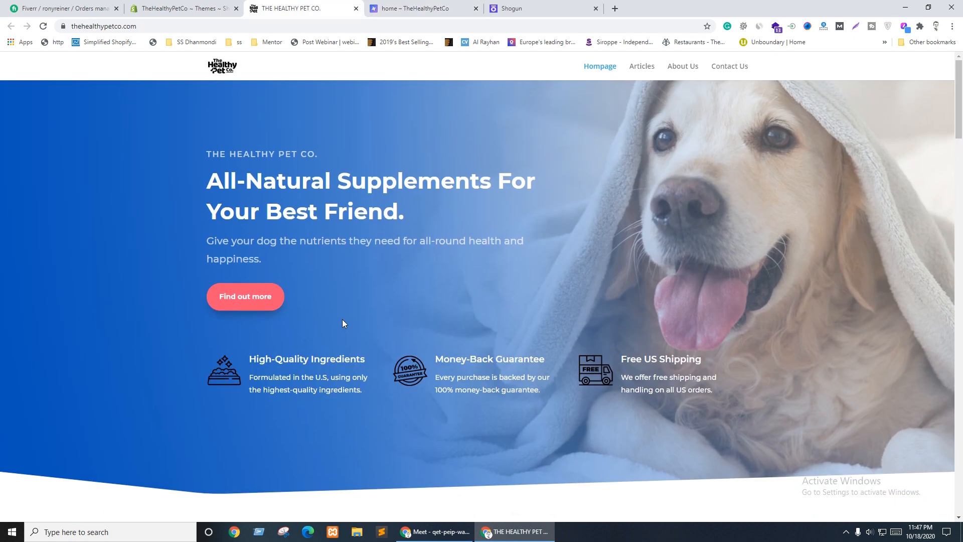
key(ctrl+Tab)
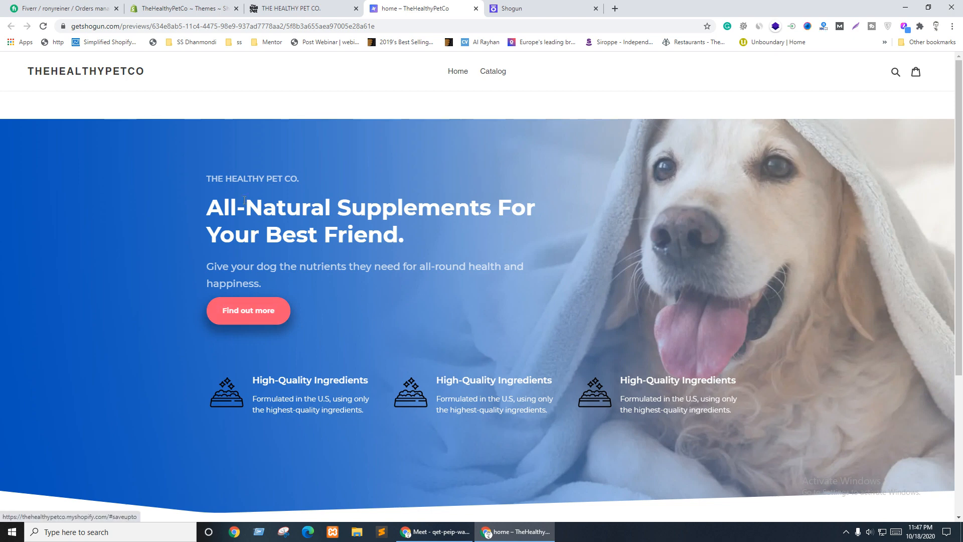
key(ctrl+shift+Tab)
key(ctrl+Tab)
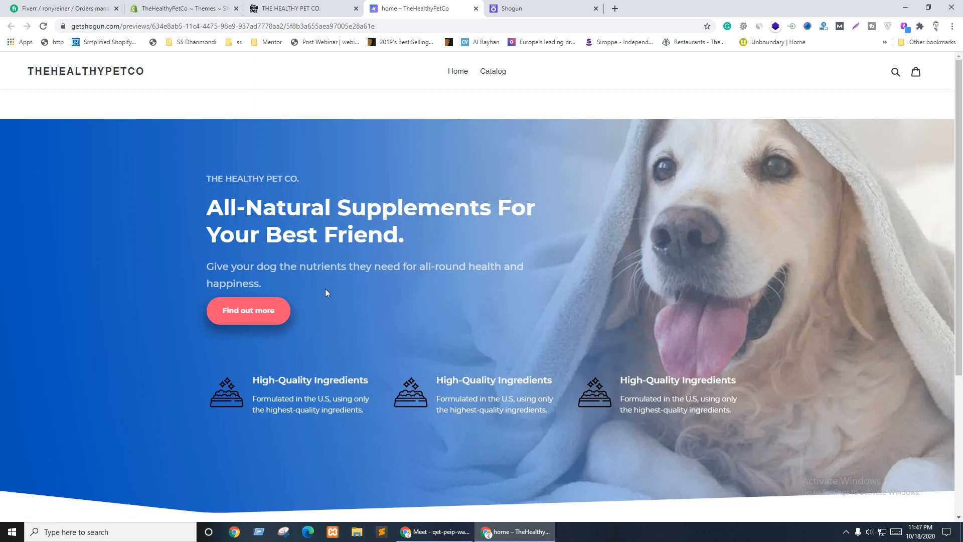
key(ctrl+shift+Tab)
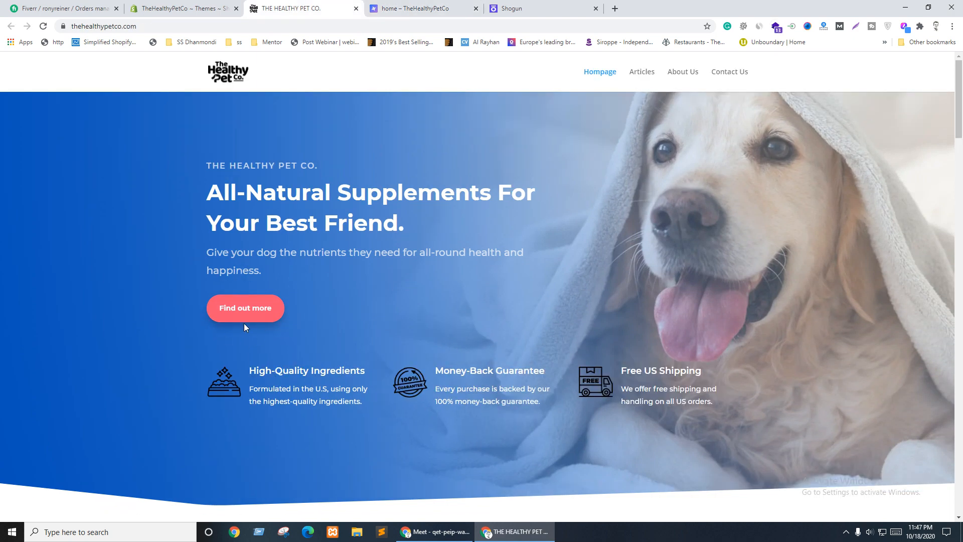
key(ctrl+Tab)
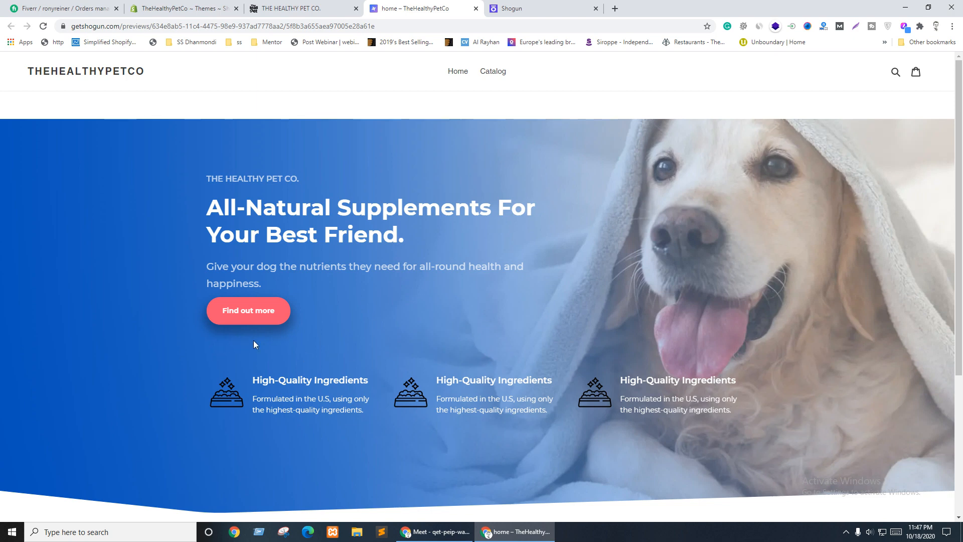
key(ctrl+shift+Tab)
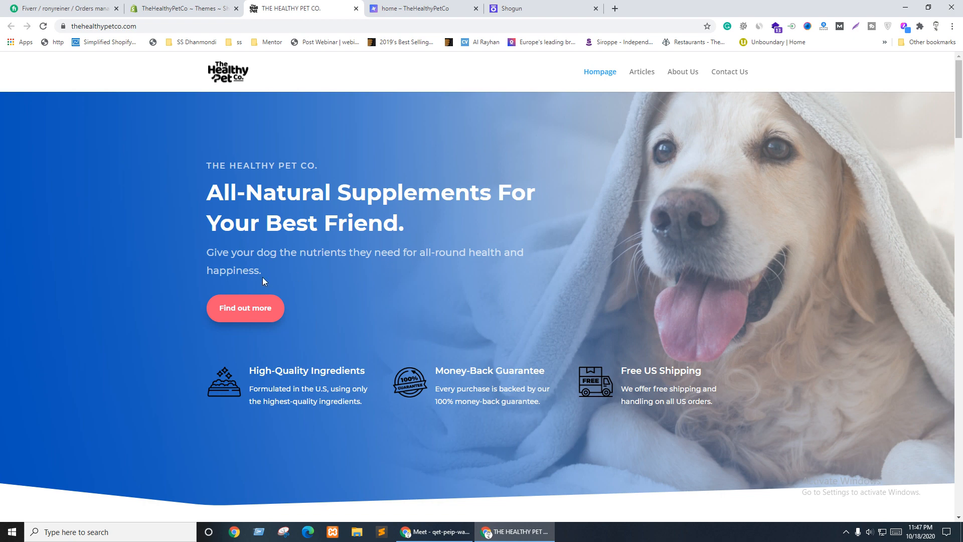
key(ctrl+Tab)
key(ctrl+Tab)
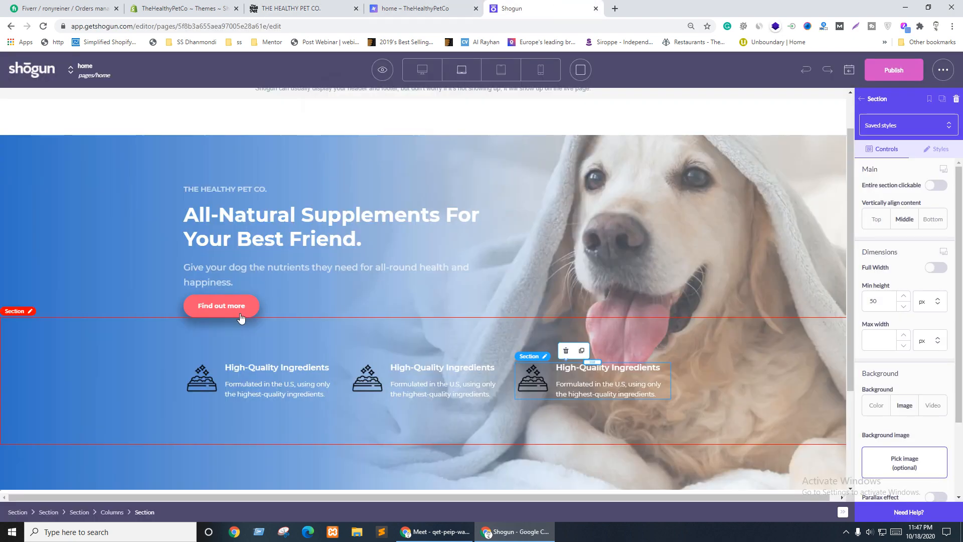
Step: Set the bottom padding of the "Give your dog the nutrients" heading to 30 px
click(236, 307)
click(259, 268)
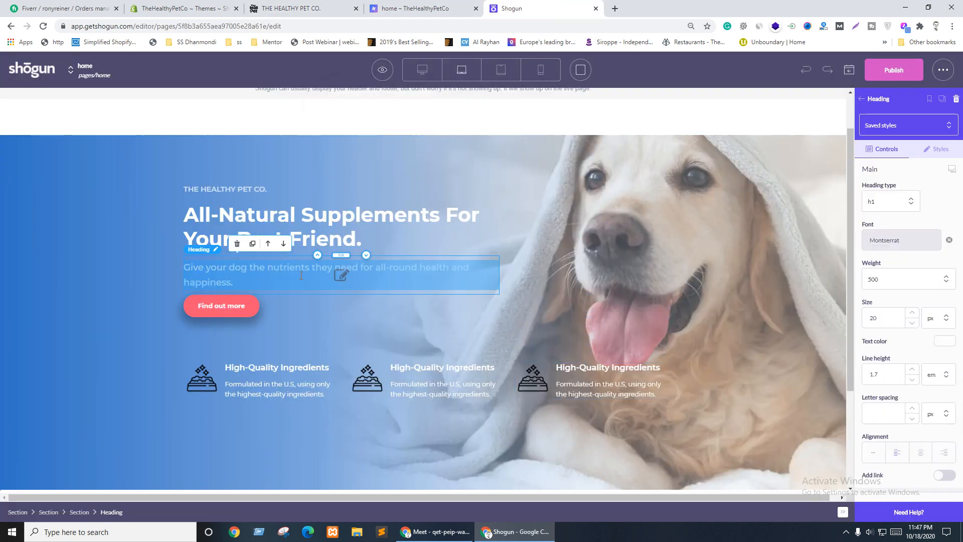
click(937, 149)
scroll(927, 326, down, 5)
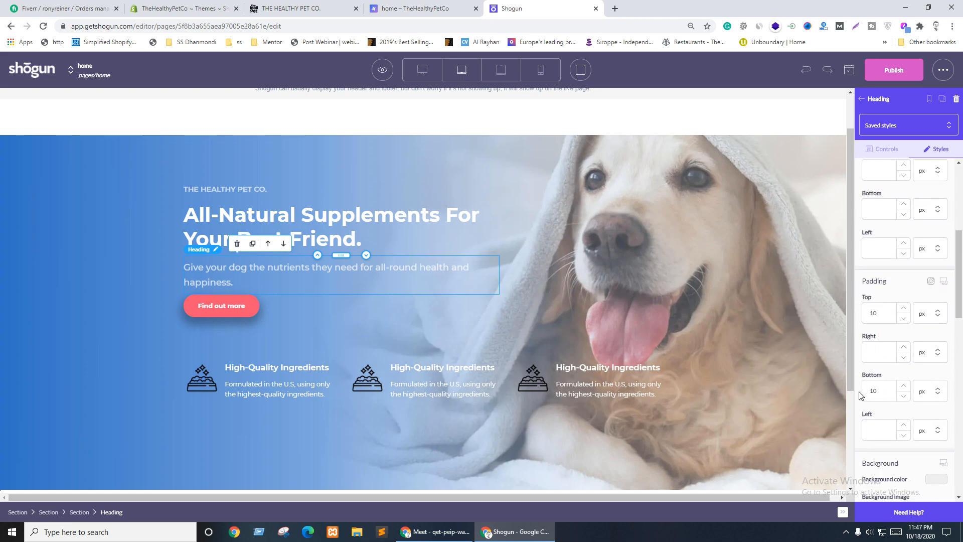
drag(871, 399, 873, 396)
text(3)
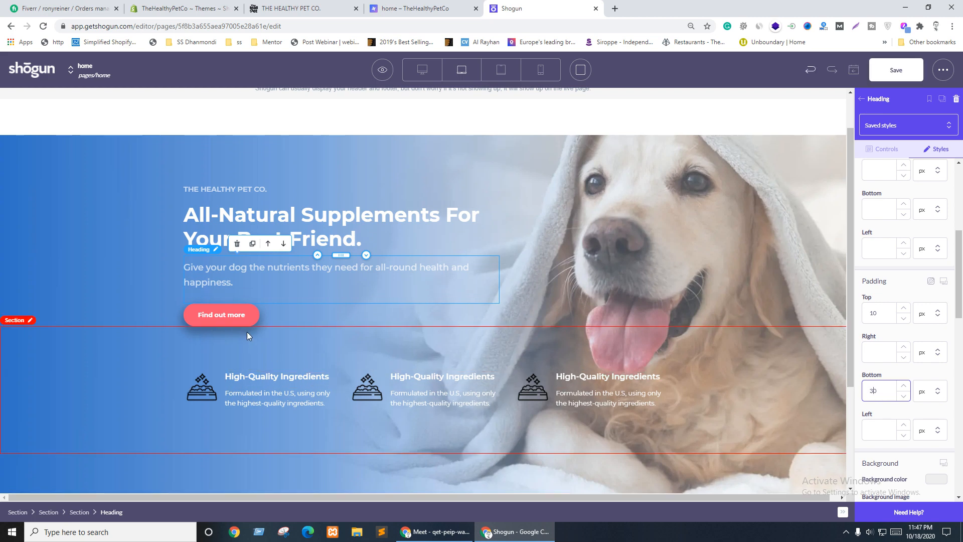
Step: Set the "Find out more" button's padding to 16 px top and bottom and 30 px left and right
click(227, 312)
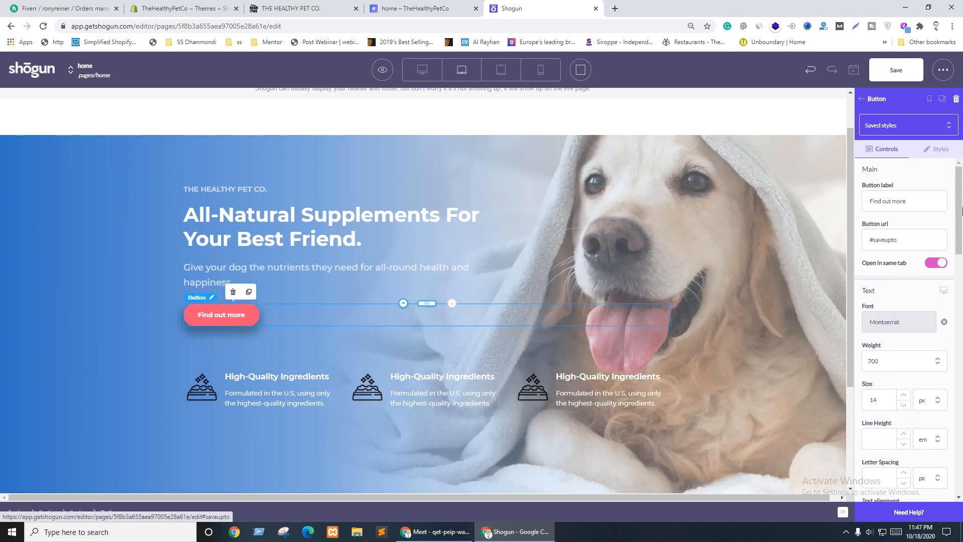
click(934, 149)
scroll(916, 380, down, 5)
click(889, 325)
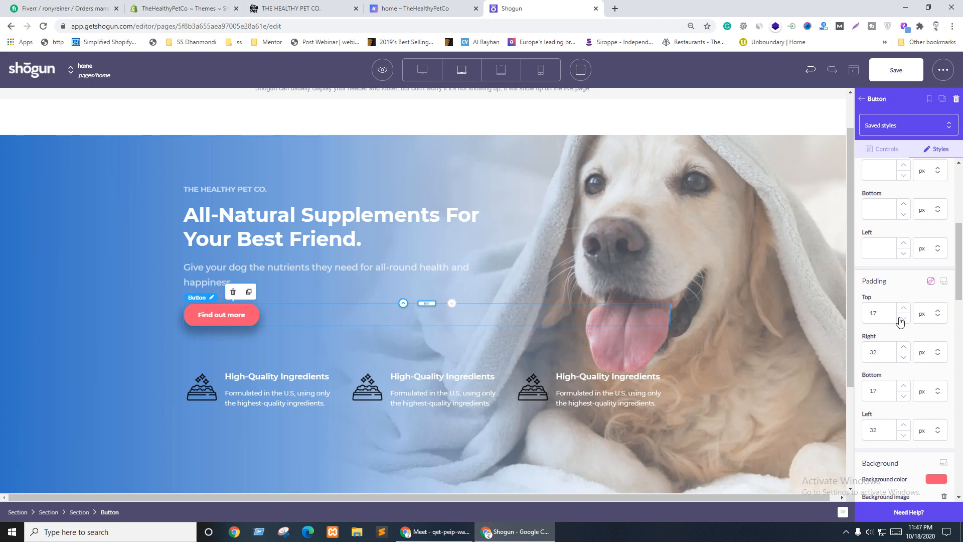
double_click(903, 358)
Step: Set the box shadow spread of the "Find out more" button to 0 px
scroll(907, 369, down, 8)
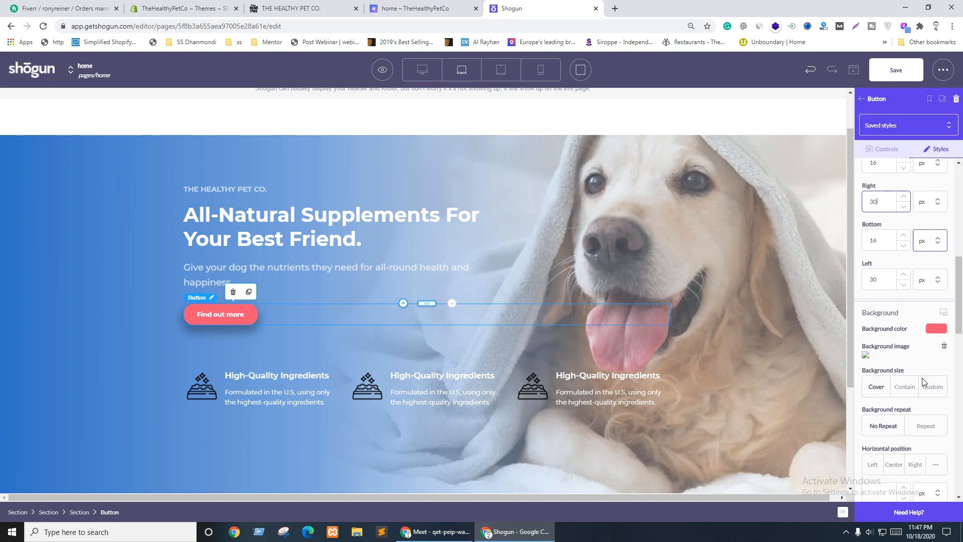
scroll(926, 382, down, 2)
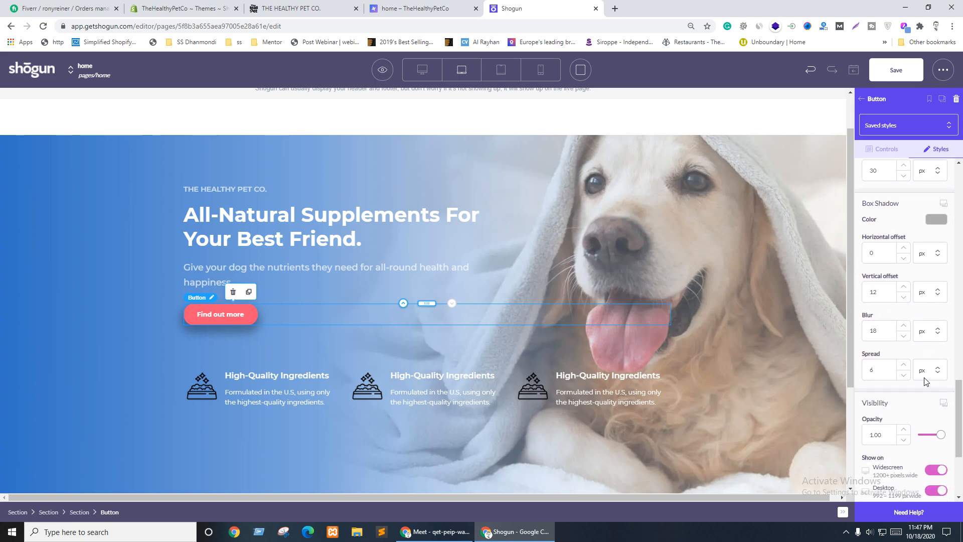
click(868, 373)
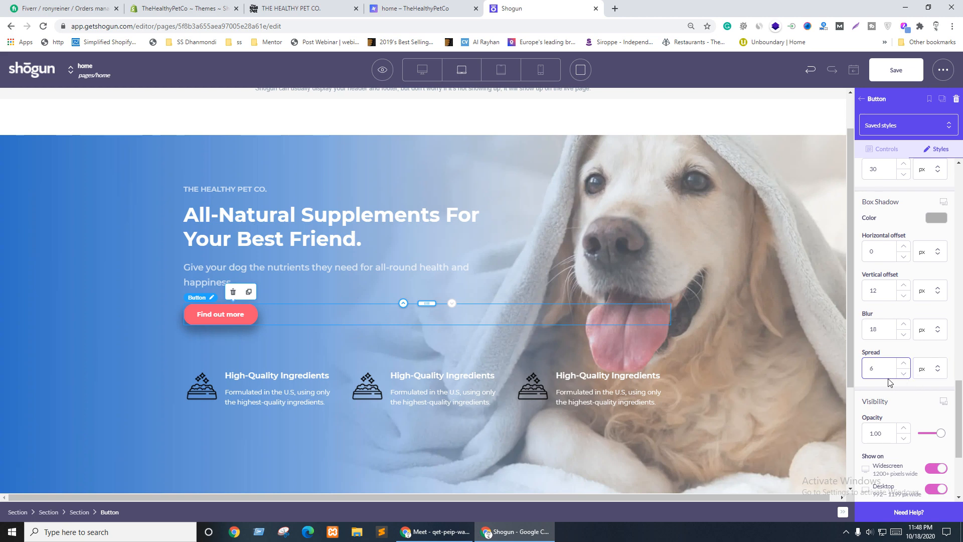
text(-)
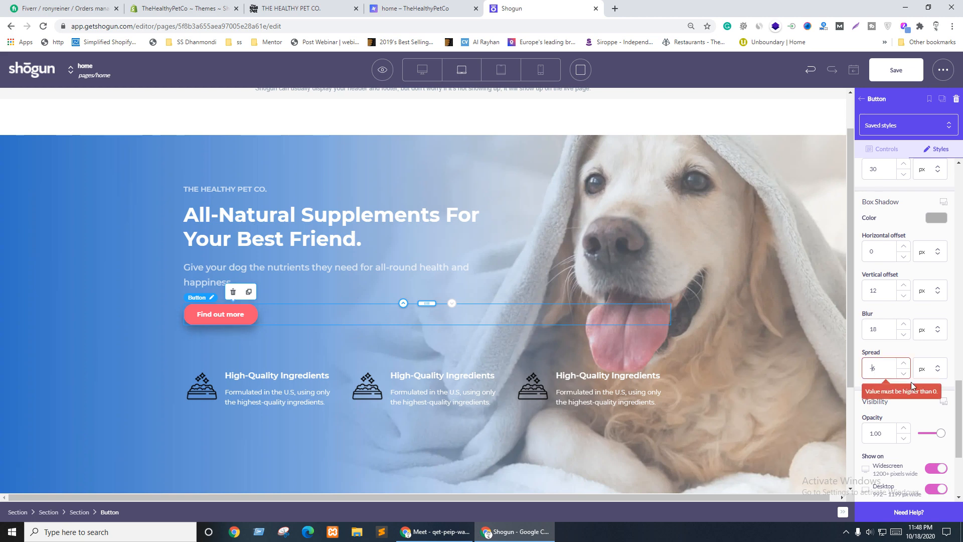
key(BackSpace)
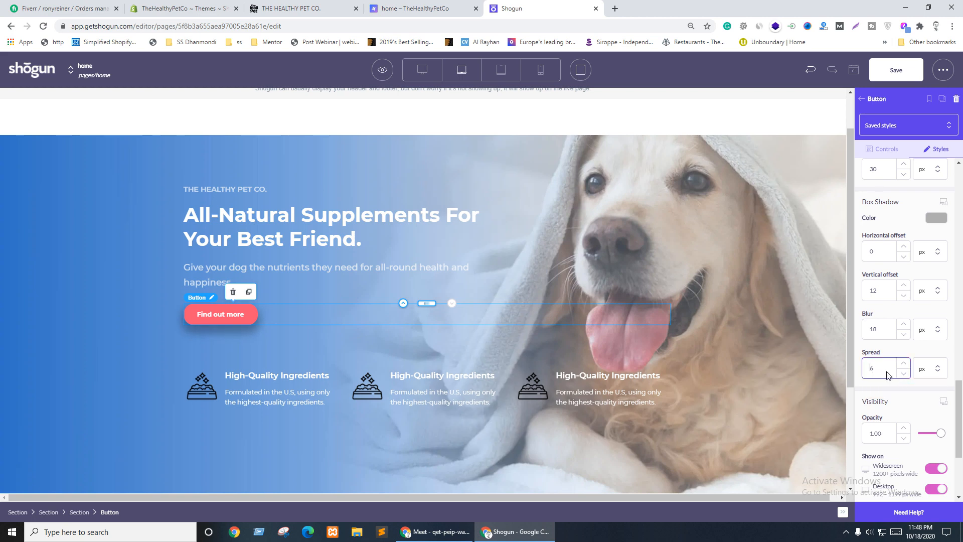
key(BackSpace)
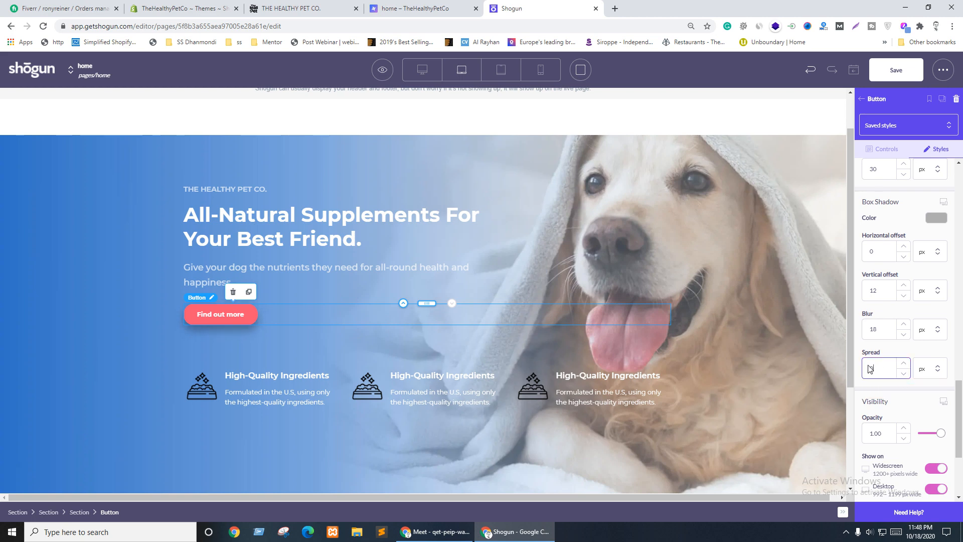
text(0)
click(895, 396)
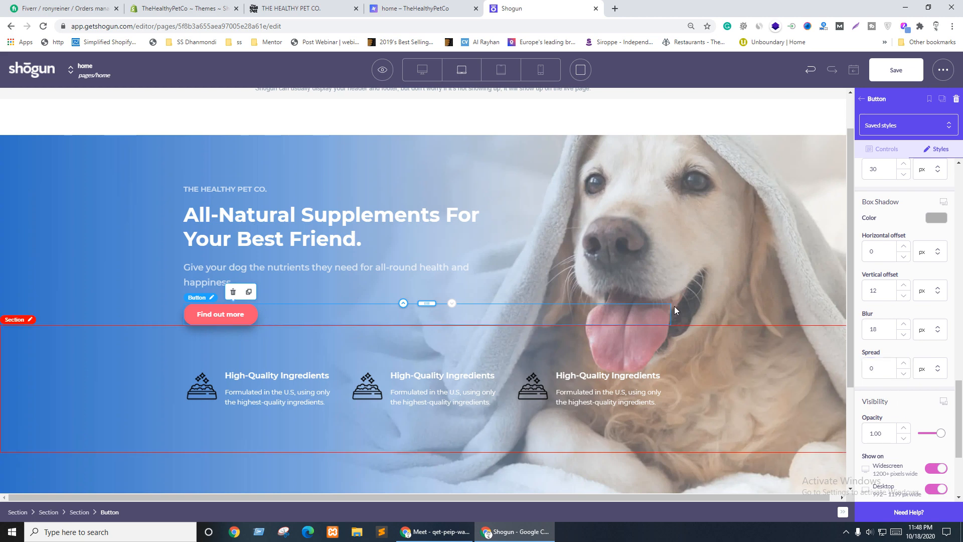
Step: Review the hero banner down to the footer and switch the editor canvas to the widescreen device view
scroll(485, 294, down, 2)
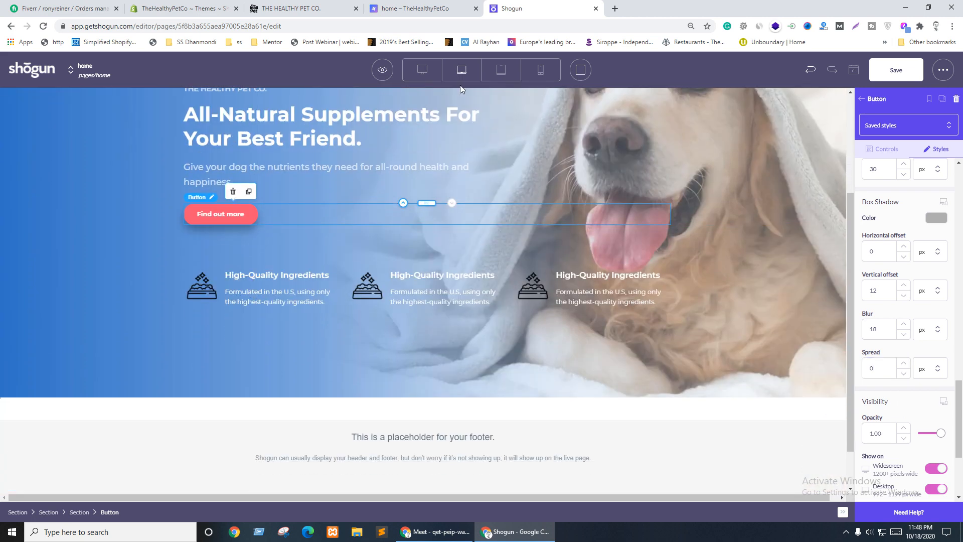
scroll(460, 90, down, 1)
click(422, 69)
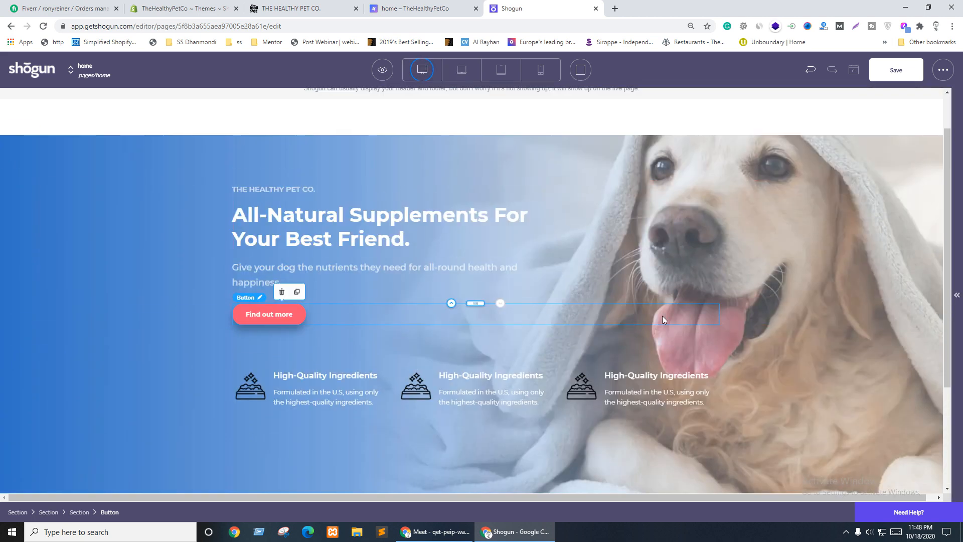
Step: Check the hero banner in the desktop and tablet canvas views and compare it with the original site and the page preview
click(456, 74)
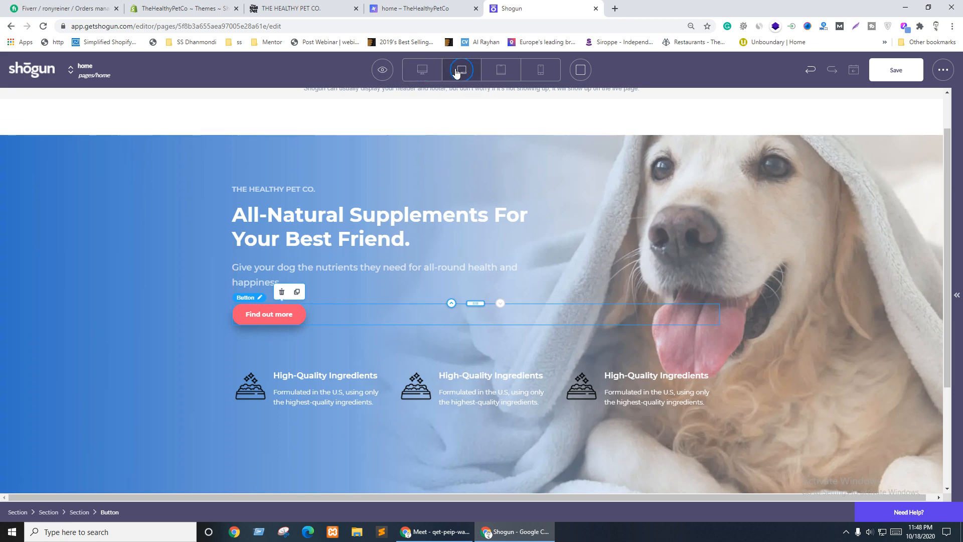
click(500, 75)
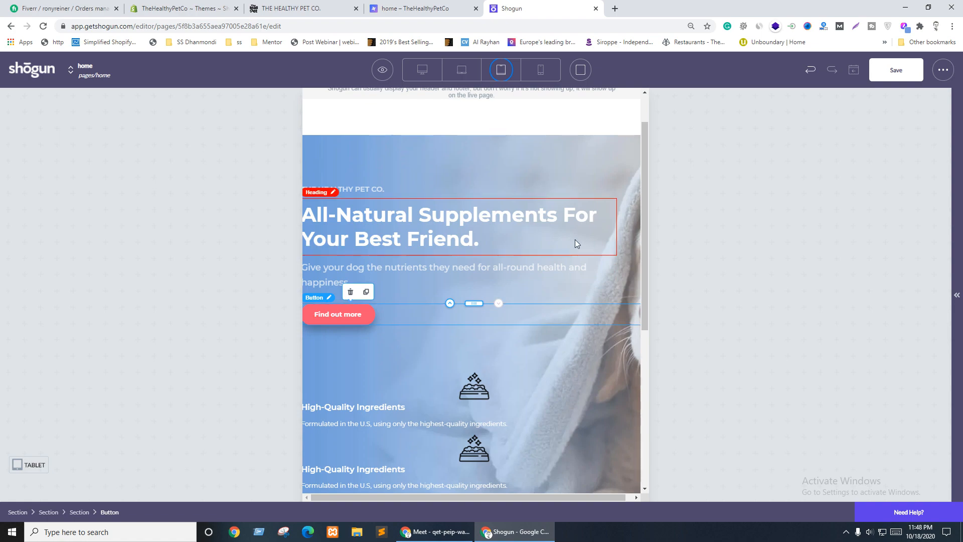
click(291, 8)
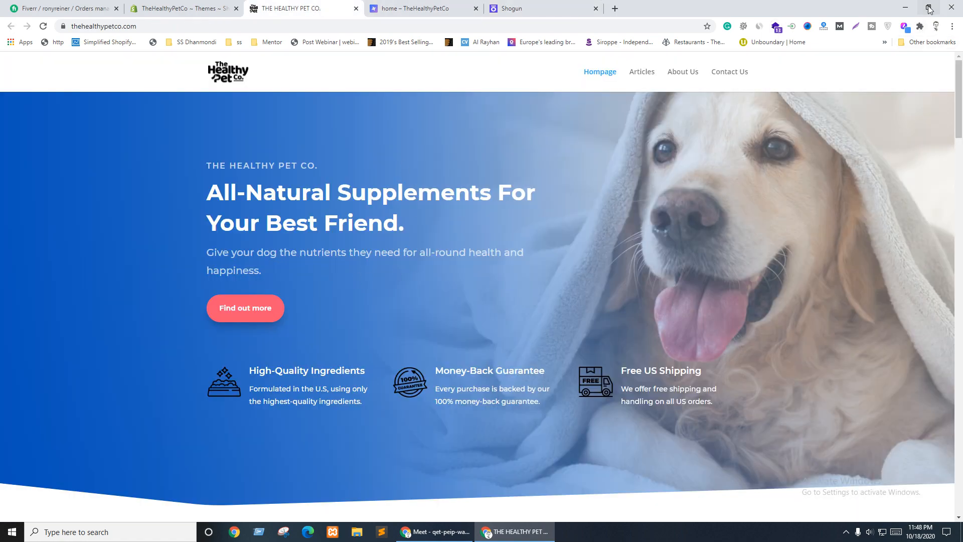
key(alt+Tab)
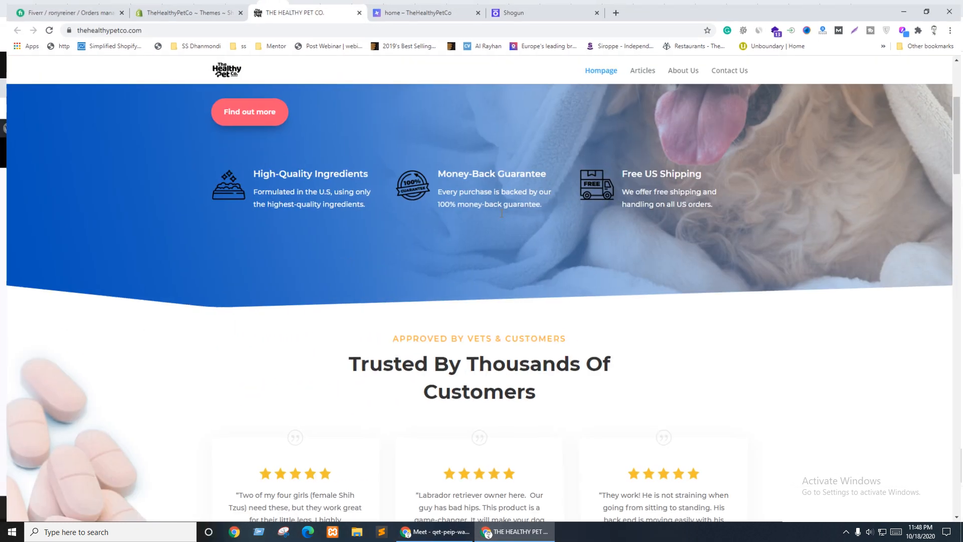
key(alt+Tab)
click(434, 5)
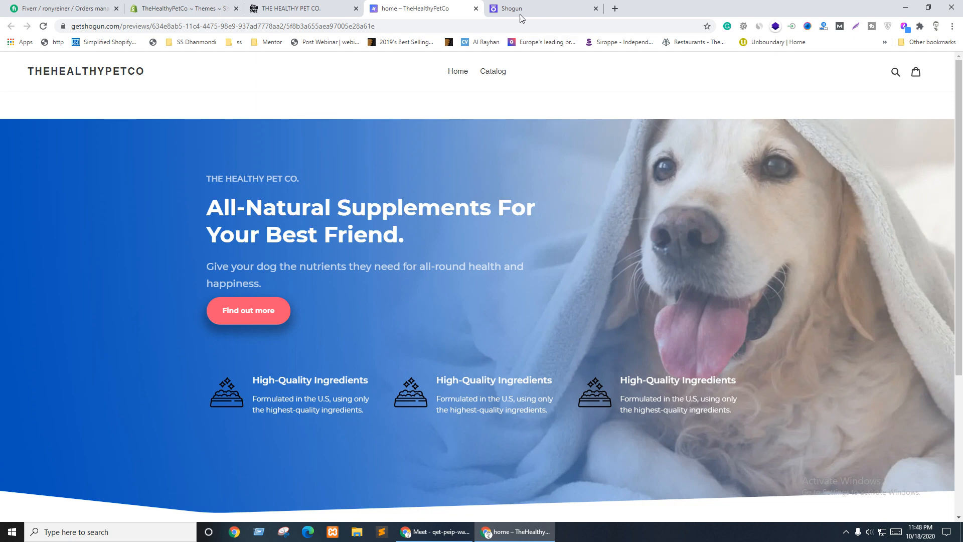
click(499, 8)
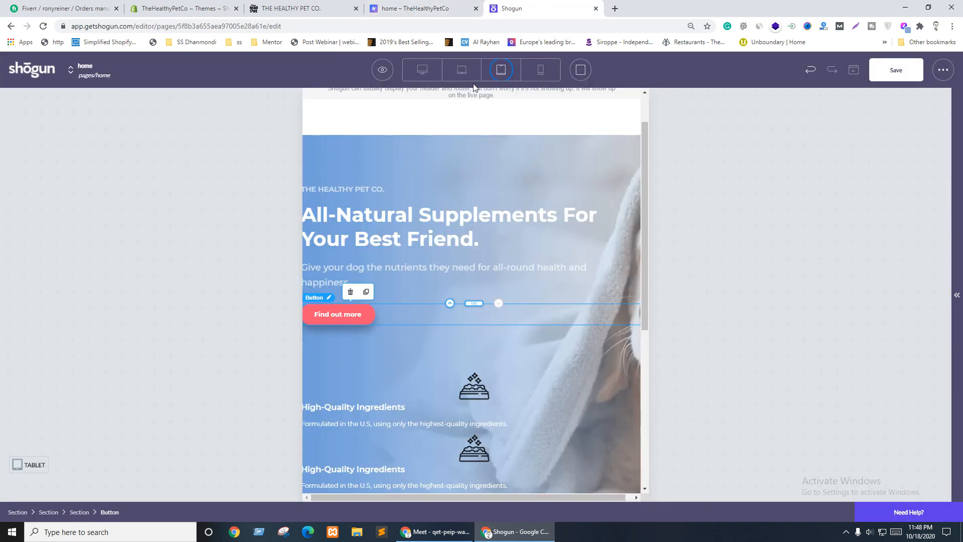
Step: Return the canvas to the widescreen view and show the per-device options for the "Find out more" button's text settings
click(422, 70)
click(959, 239)
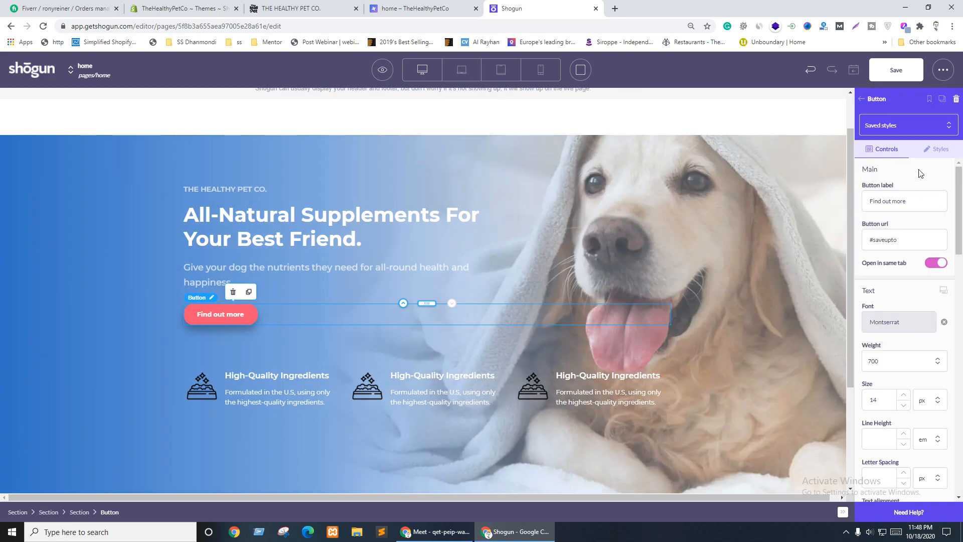
click(944, 291)
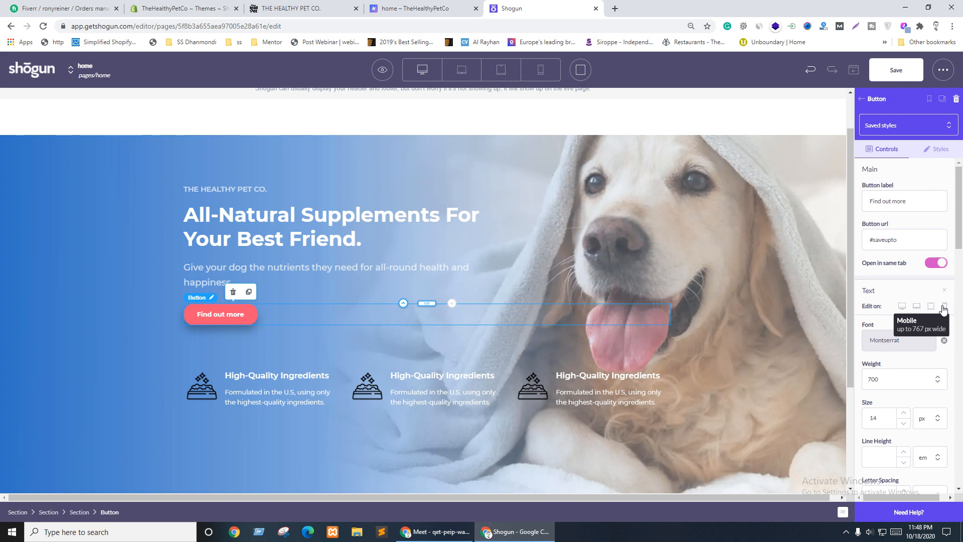
Step: Inspect the original homepage in the browser's responsive device mode with a viewport of 996 by 1045 px
click(403, 8)
click(283, 8)
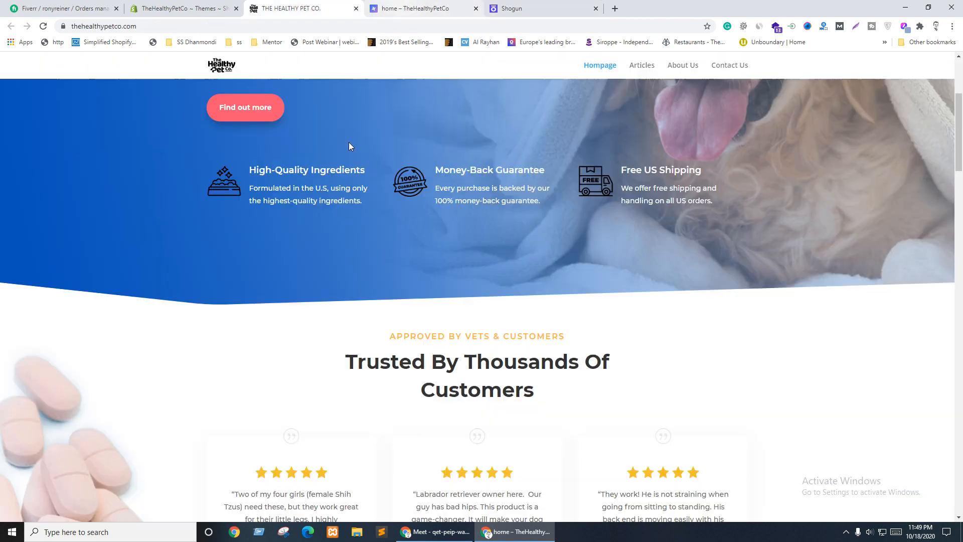
scroll(221, 226, up, 5)
right_click(194, 231)
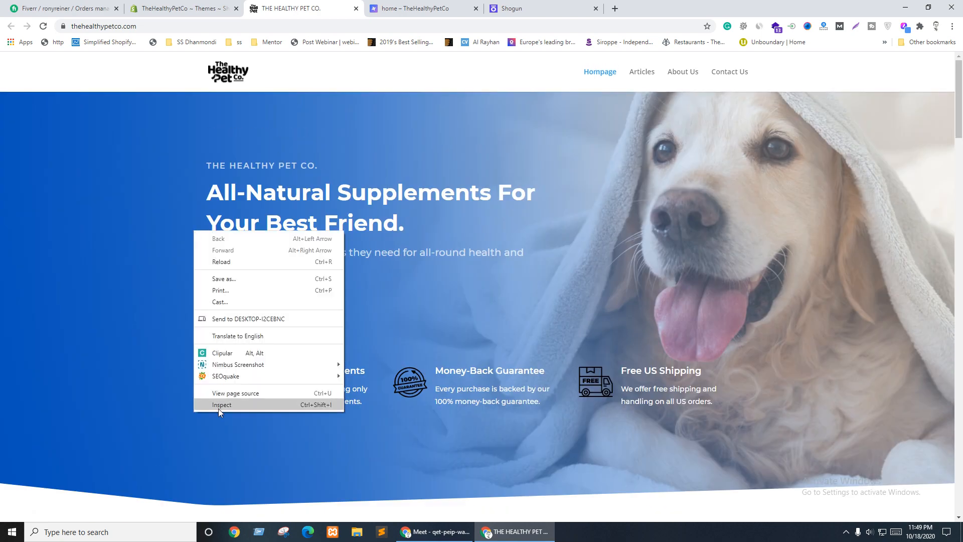
click(218, 405)
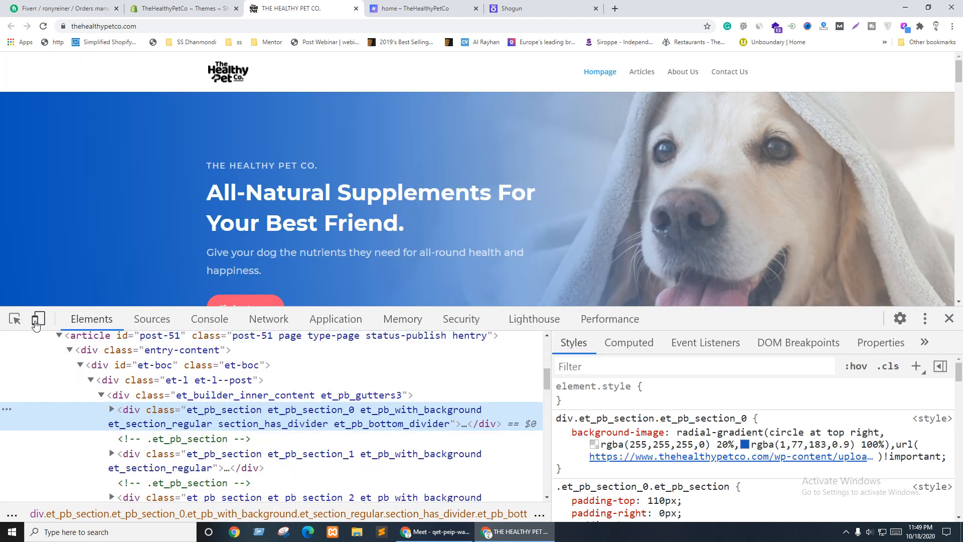
click(38, 319)
mouse_move(666, 226)
mouse_down()
mouse_move(781, 213)
mouse_move(659, 224)
mouse_up()
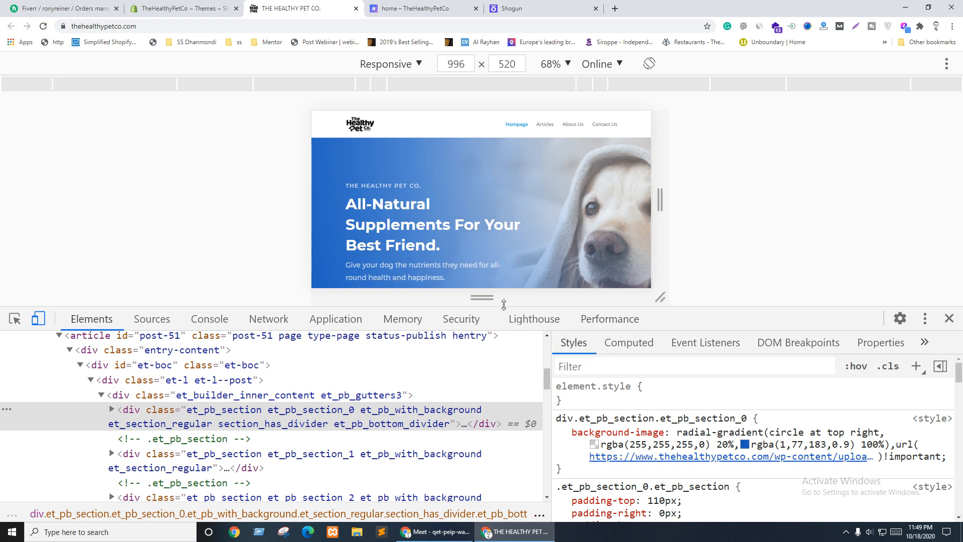
drag(501, 307, 459, 536)
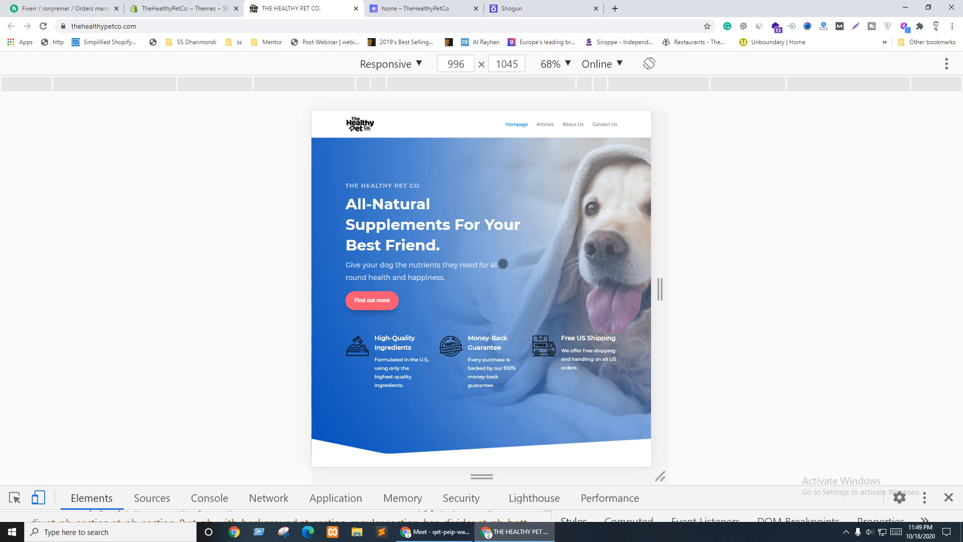
Step: Switch the editor canvas to the desktop view and inspect the page preview in responsive device mode at 996 px wide
key(ctrl+Tab)
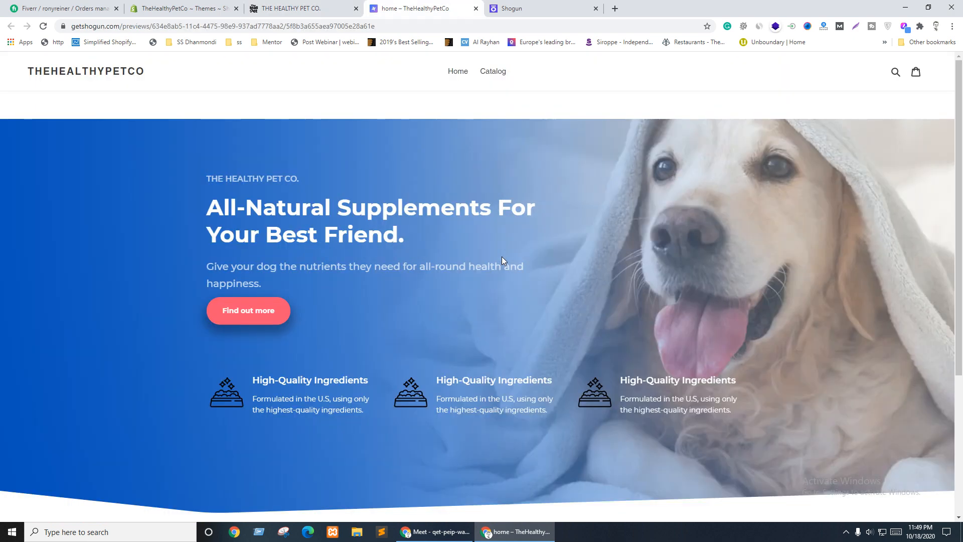
key(ctrl+Tab)
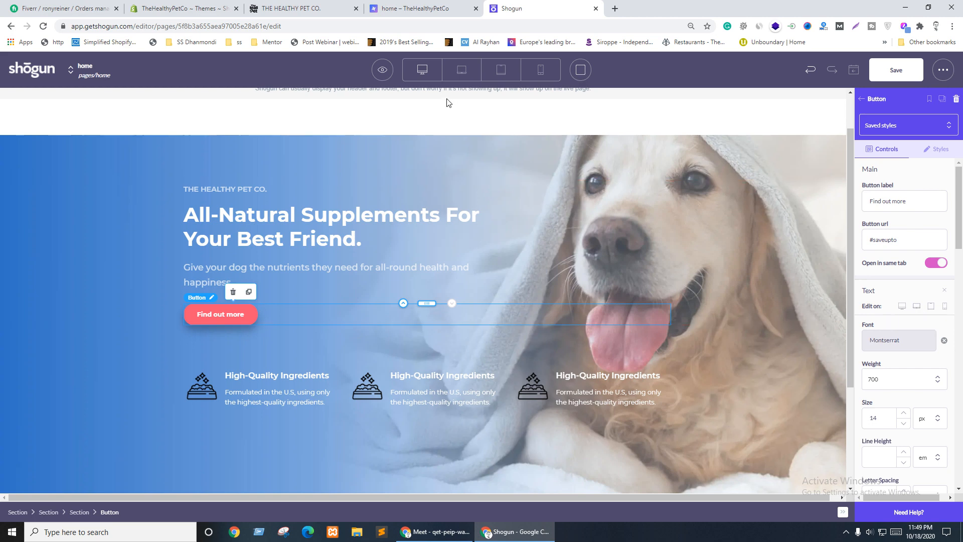
click(462, 70)
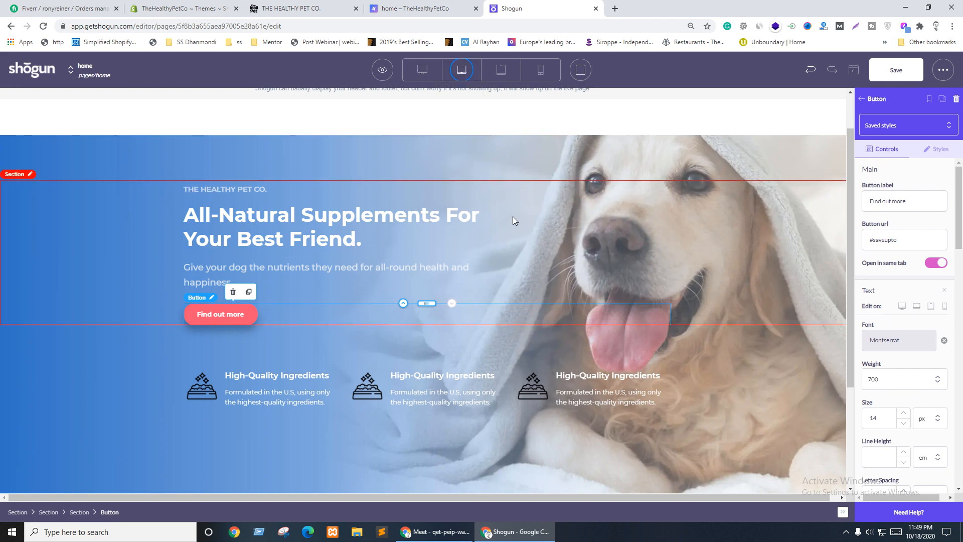
click(410, 5)
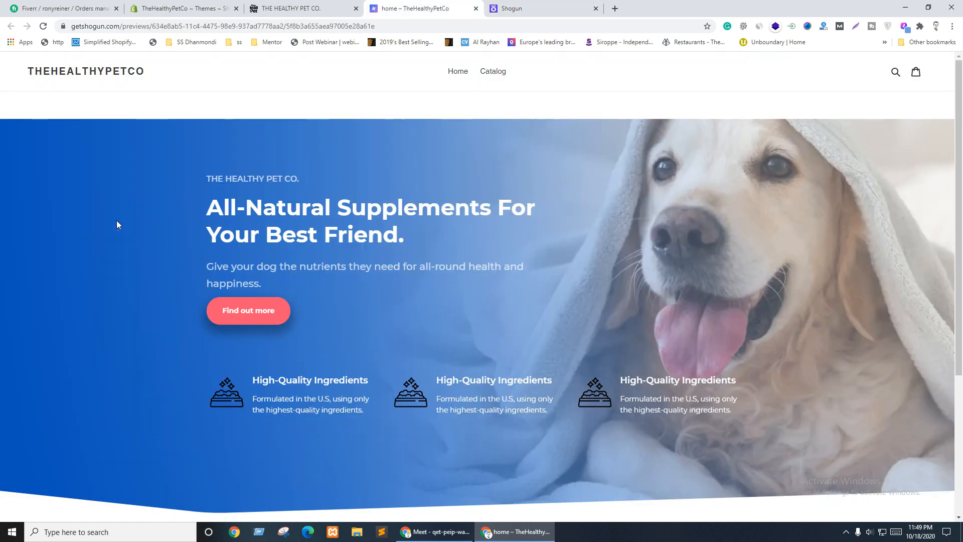
right_click(98, 198)
click(137, 371)
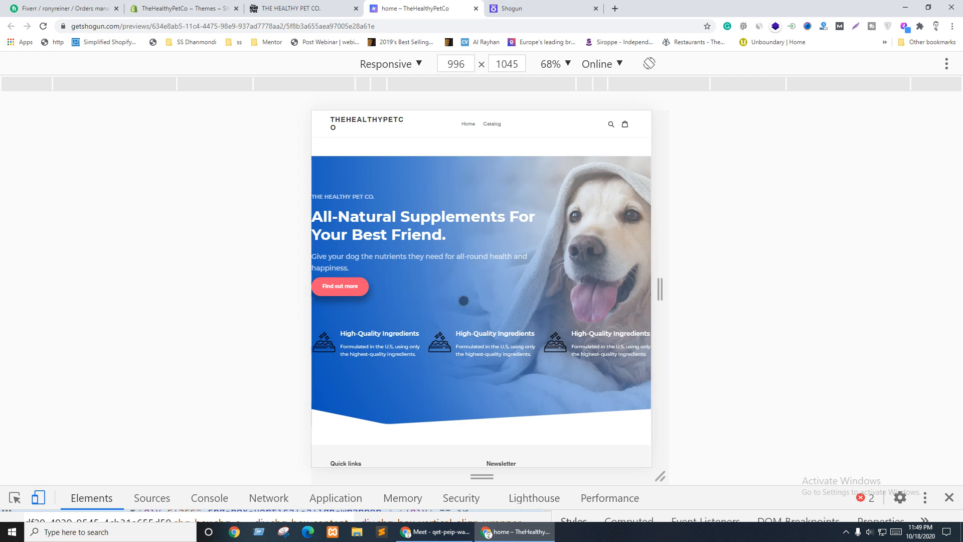
Step: Compare the hero banner's side spacing and text wrapping between the original site and the page preview at 996 px wide
key(ctrl+shift+Tab)
key(ctrl+Tab)
key(ctrl+shift+Tab)
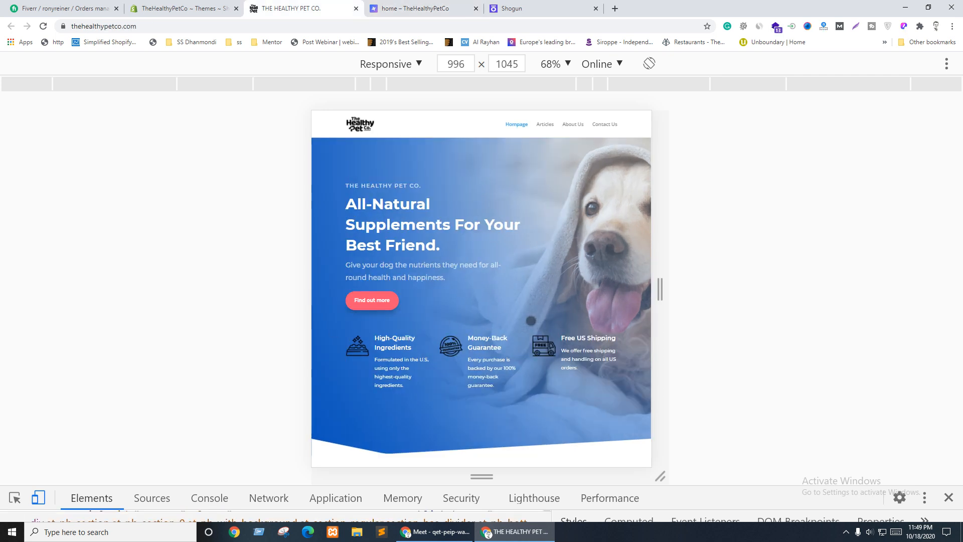
key(ctrl+Tab)
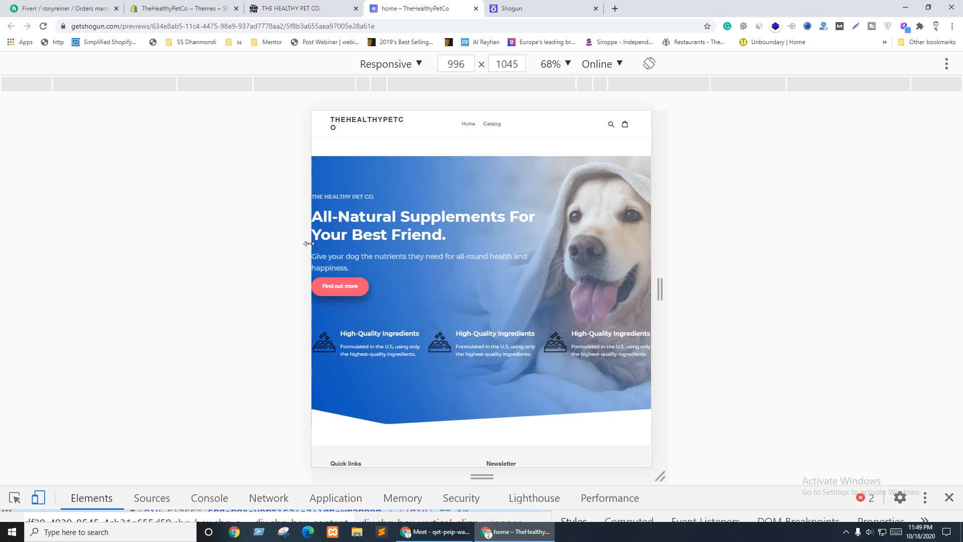
key(ctrl+shift+Tab)
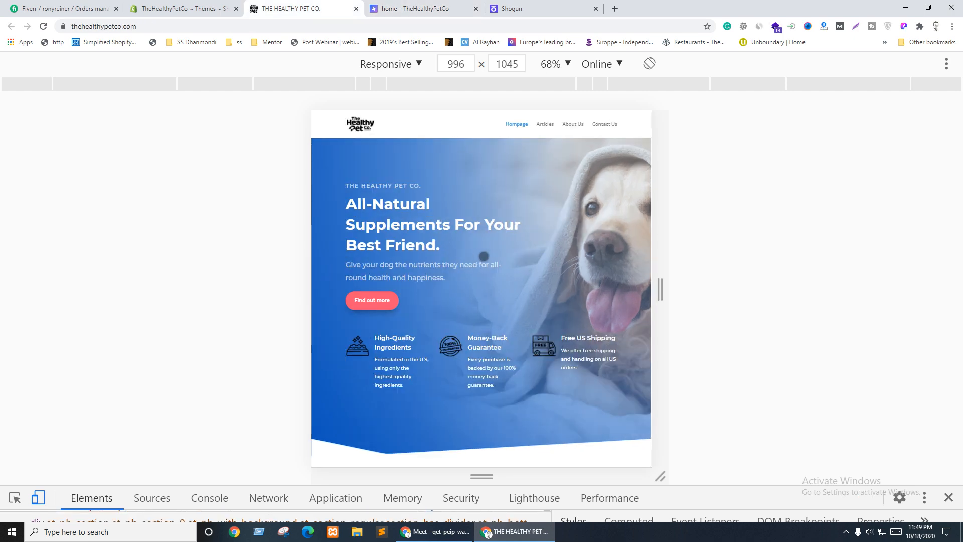
key(ctrl+Tab)
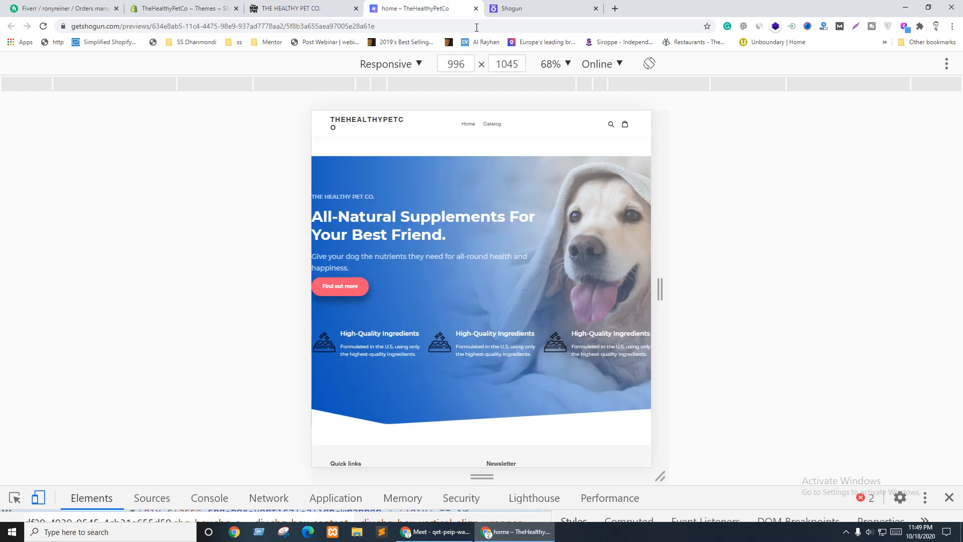
Step: Select the outer section of the hero banner in the editor's desktop view and look over its extent
click(540, 8)
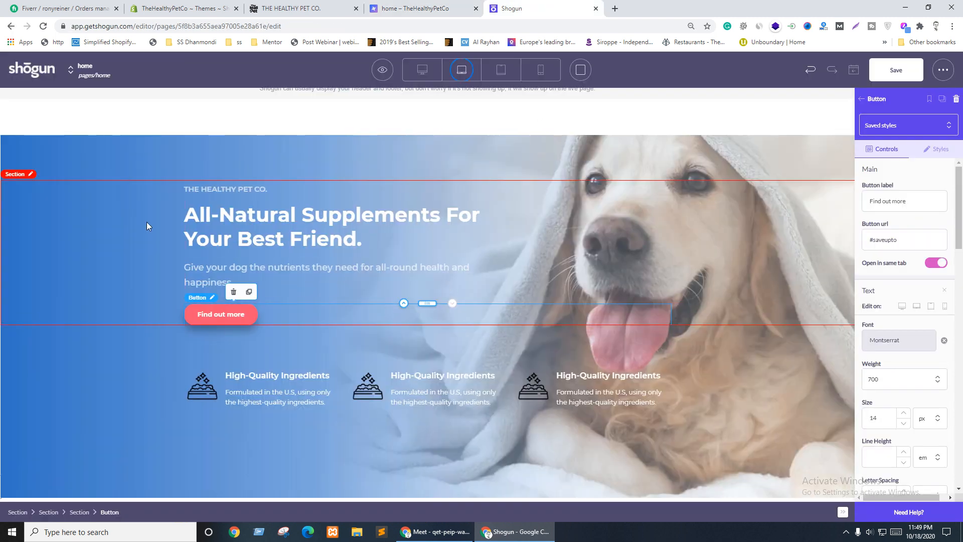
click(459, 72)
click(35, 151)
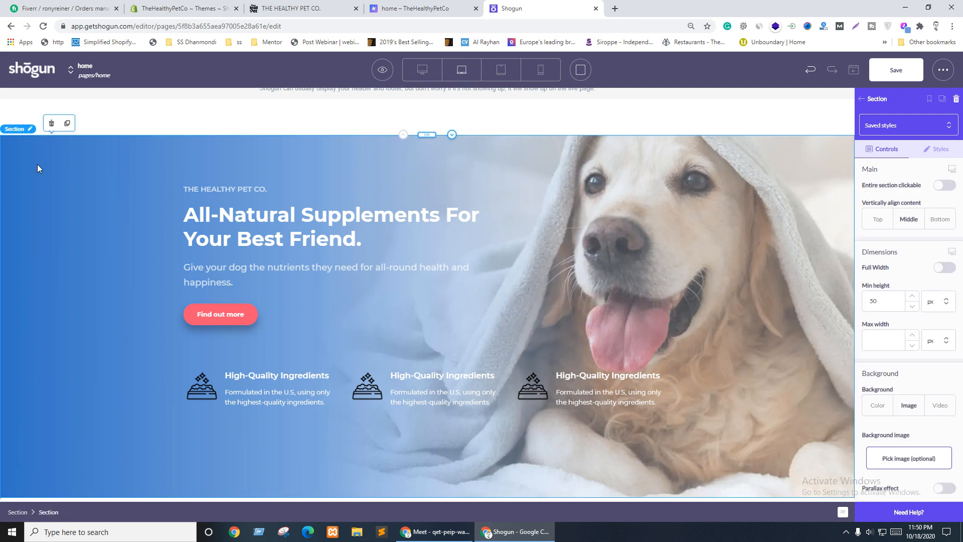
scroll(138, 379, down, 3)
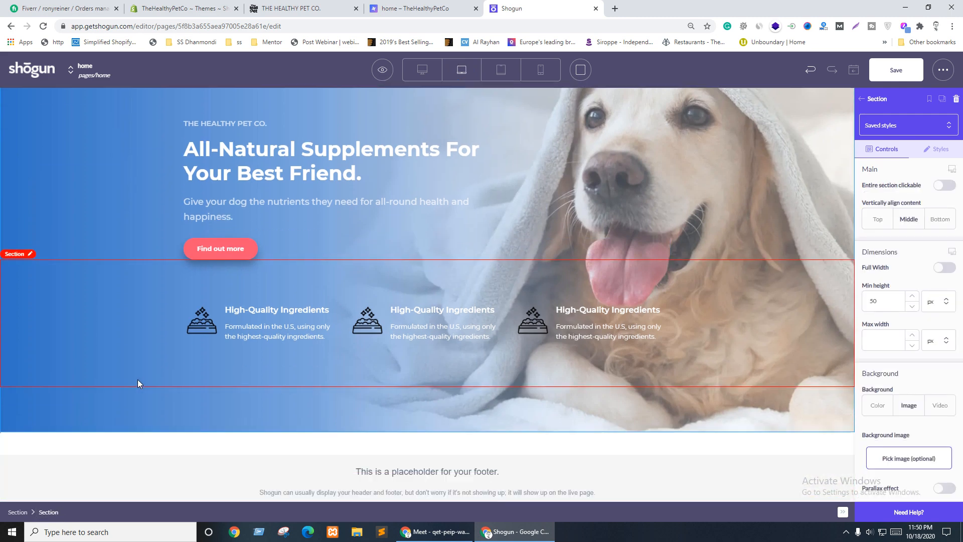
scroll(150, 341, up, 4)
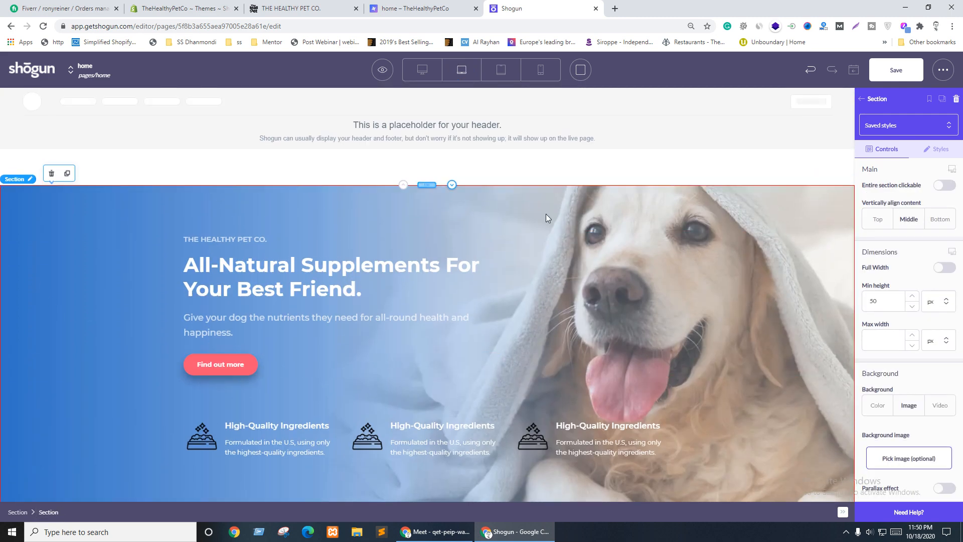
scroll(514, 299, down, 2)
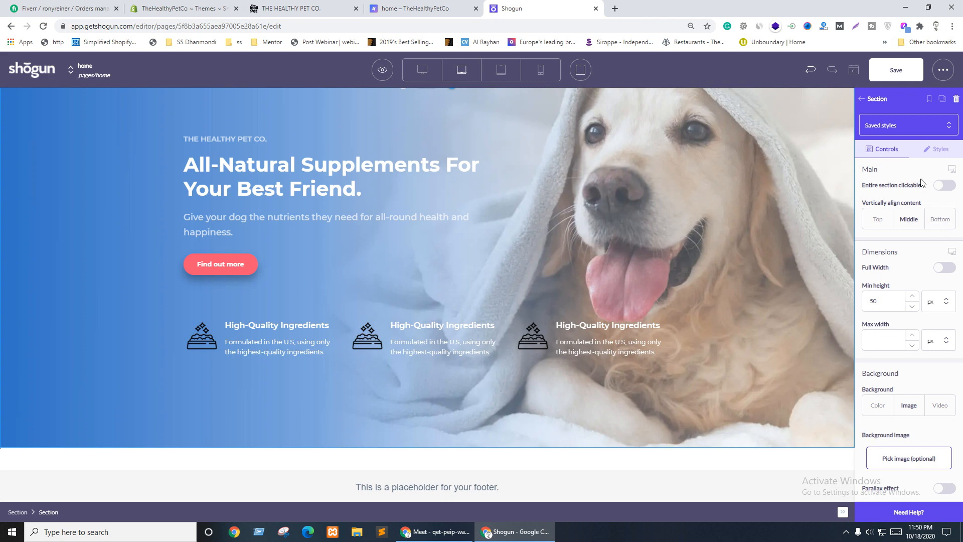
scroll(103, 399, up, 2)
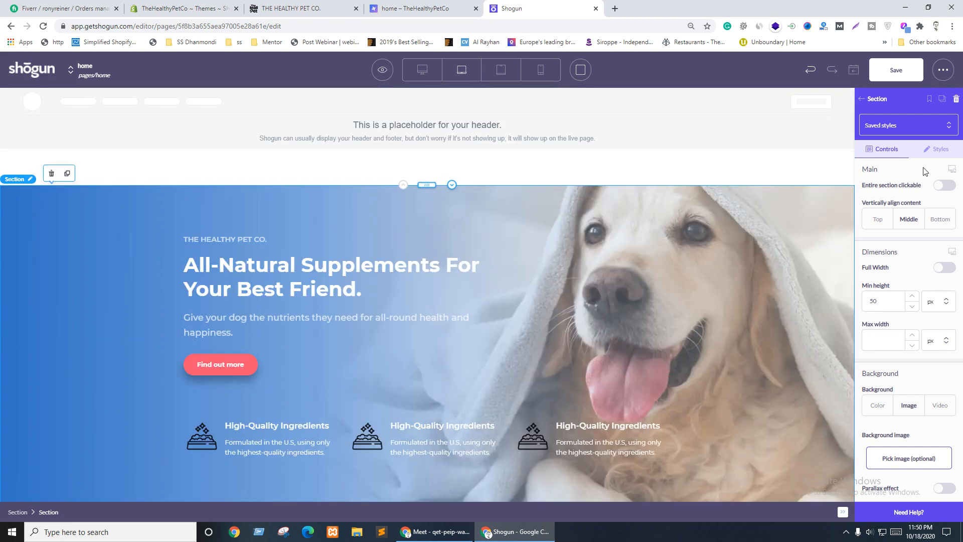
Step: Try a left and right padding of 50 px on the hero section, checking the side spacing against the original site
click(936, 149)
scroll(908, 308, down, 5)
scroll(913, 311, up, 3)
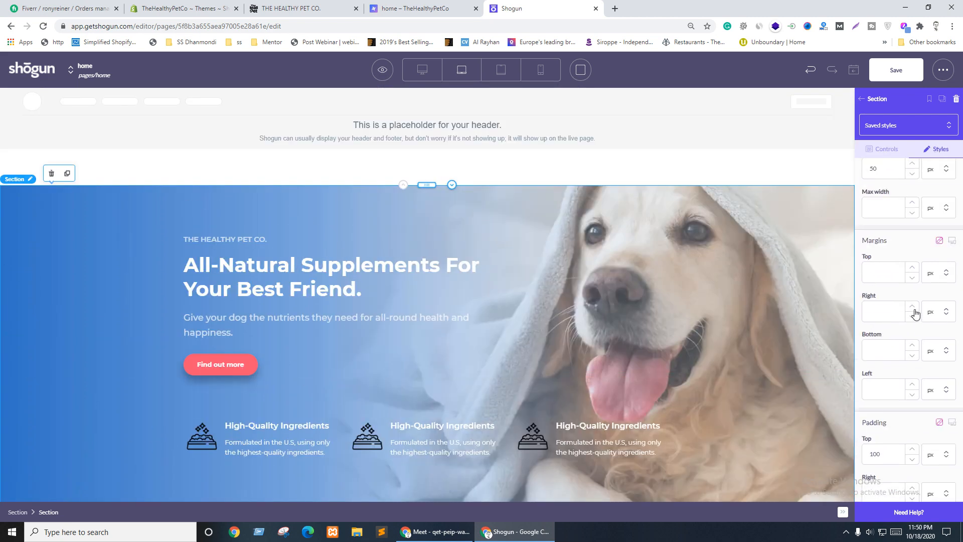
scroll(913, 311, down, 3)
click(882, 351)
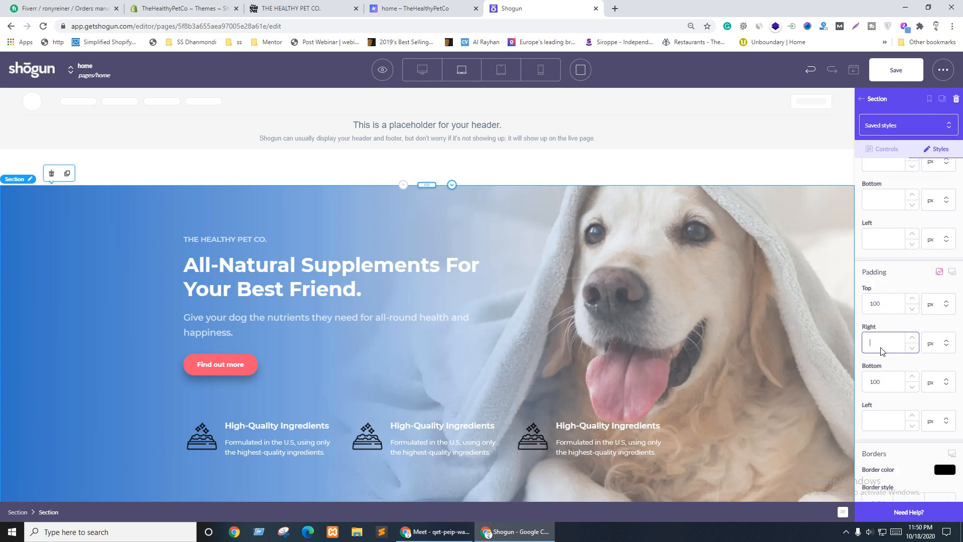
key(ctrl+shift+Tab)
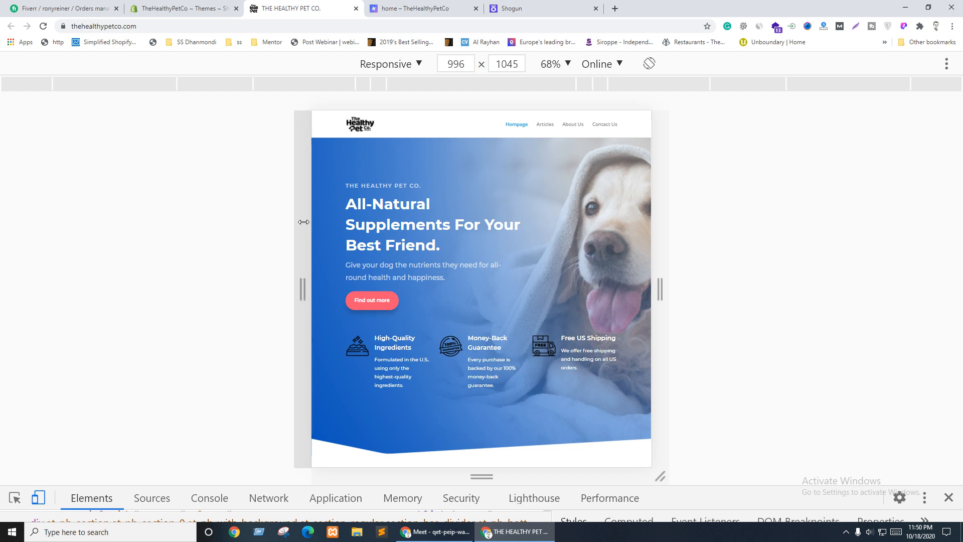
key(ctrl+Tab)
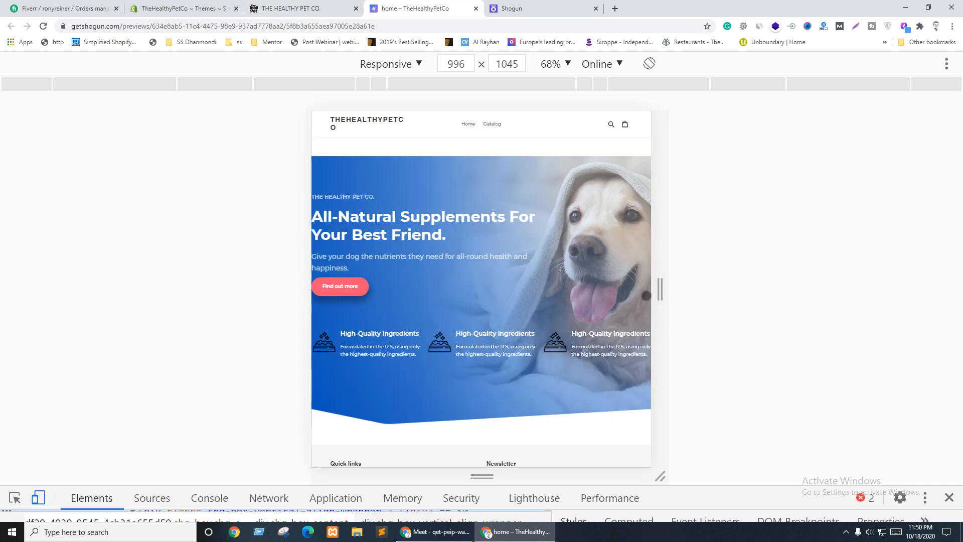
key(ctrl+shift+Tab)
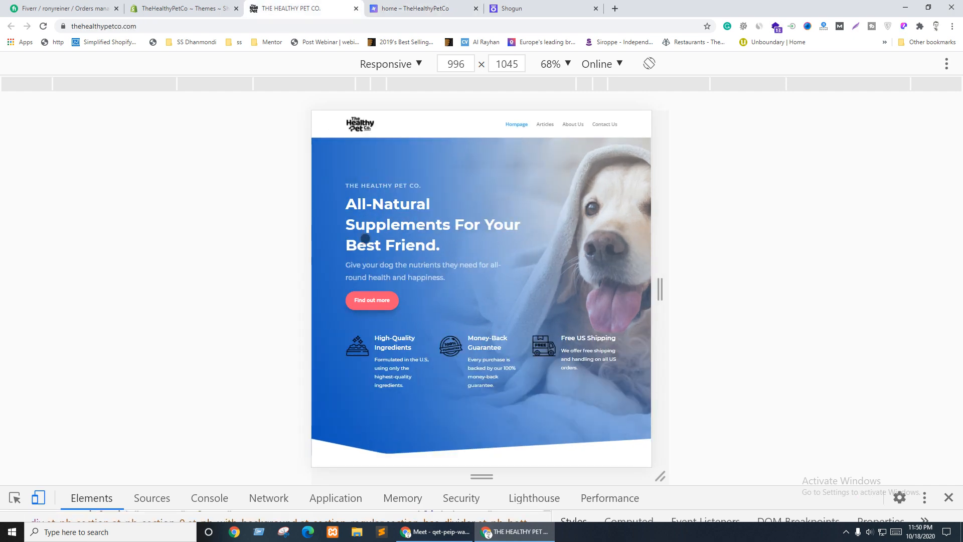
key(ctrl+Tab)
key(ctrl+Tab)
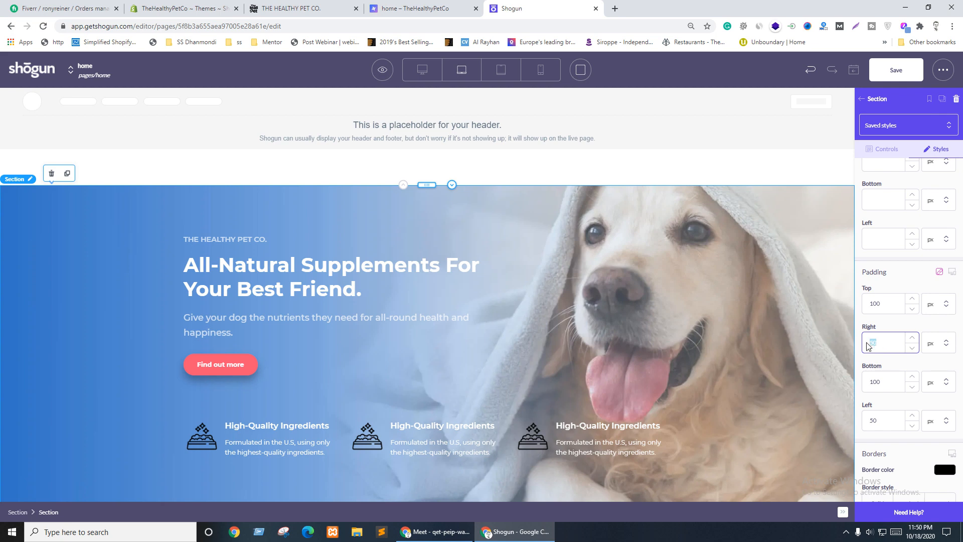
Step: Clear the left and right padding values of the hero section
key(BackSpace)
click(933, 374)
click(919, 361)
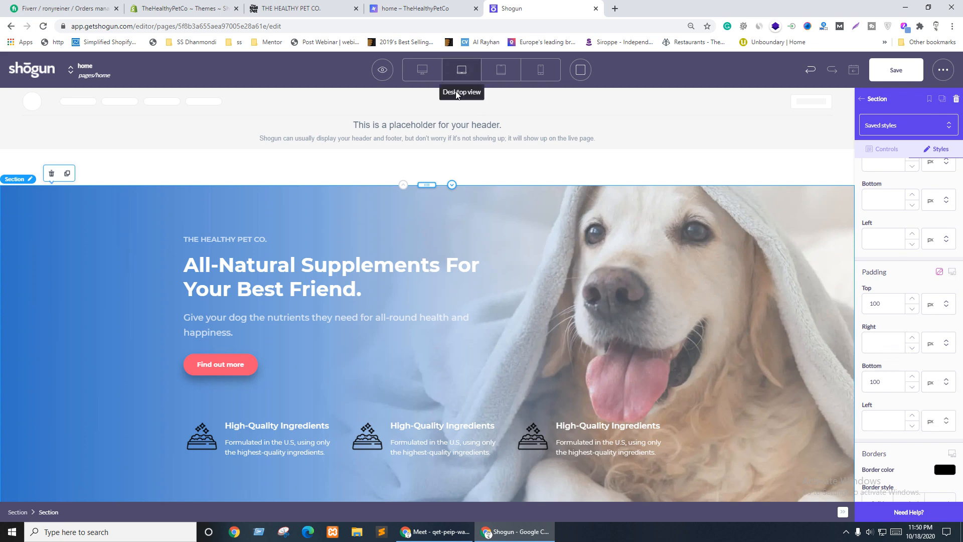
Step: Set the hero section's right and left padding to 50 px for laptop widths only and save the page
click(953, 273)
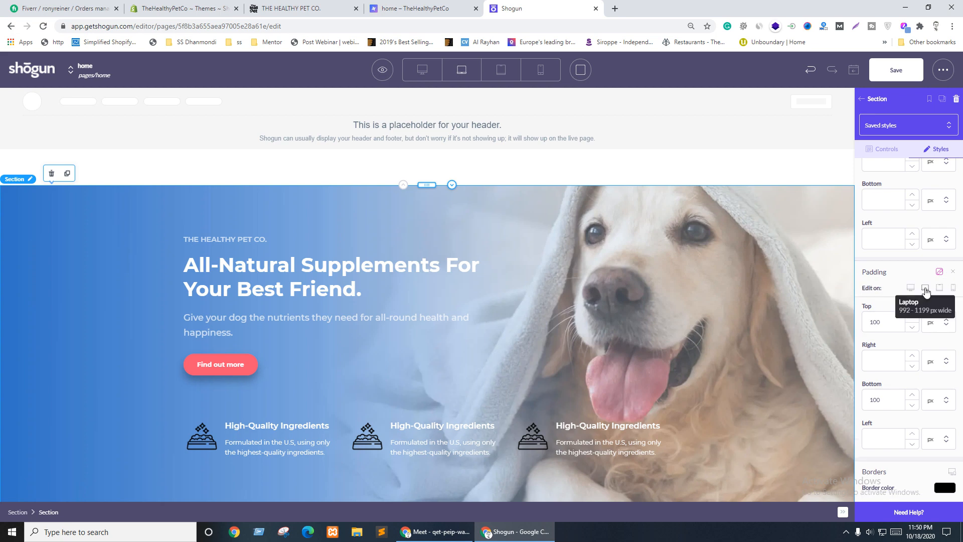
click(878, 369)
text(50)
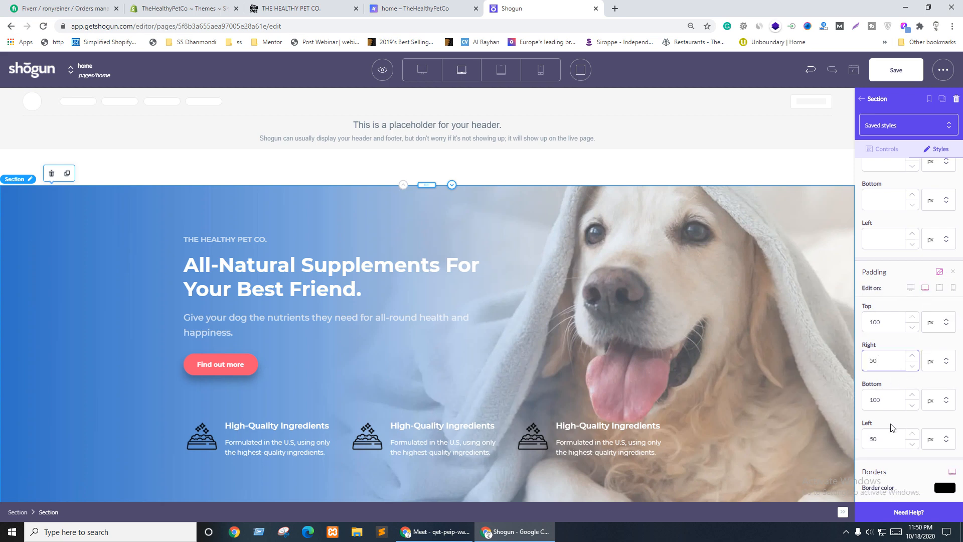
click(898, 426)
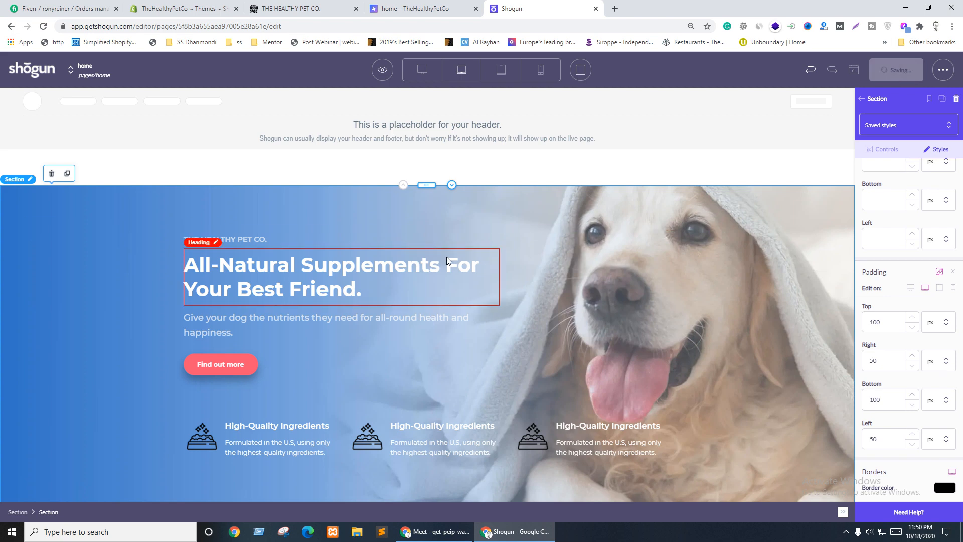
Step: Open a fresh preview of the saved page, place it beside the original site's tab and close the outdated preview
click(400, 5)
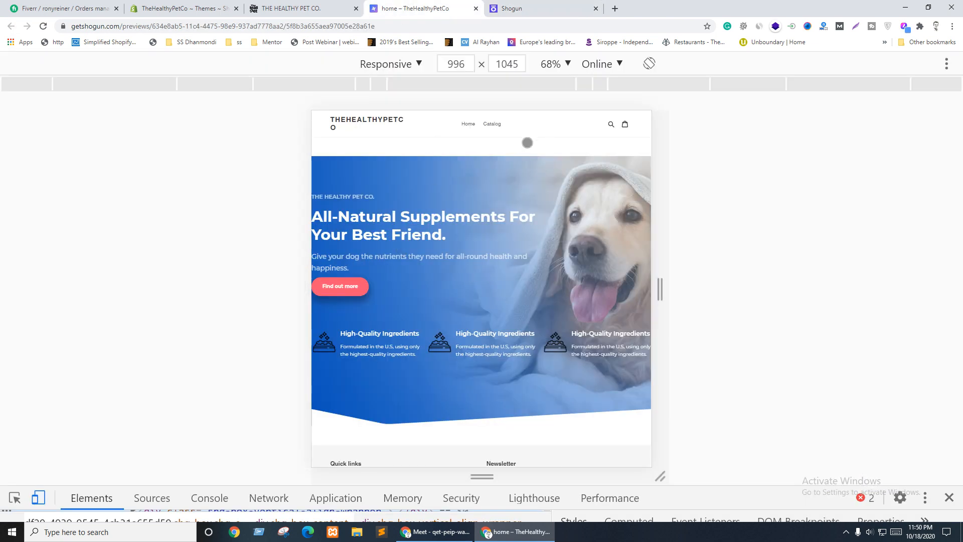
click(512, 8)
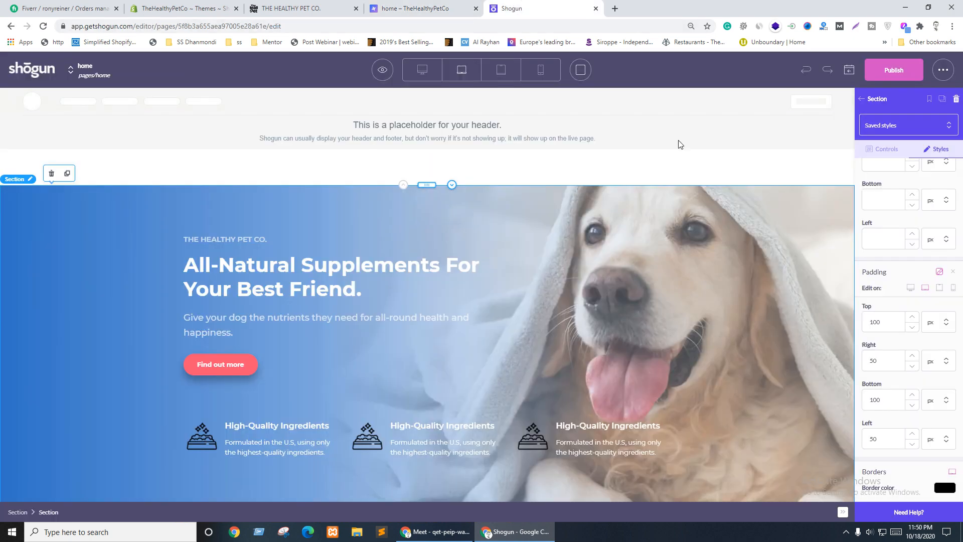
click(382, 70)
click(383, 120)
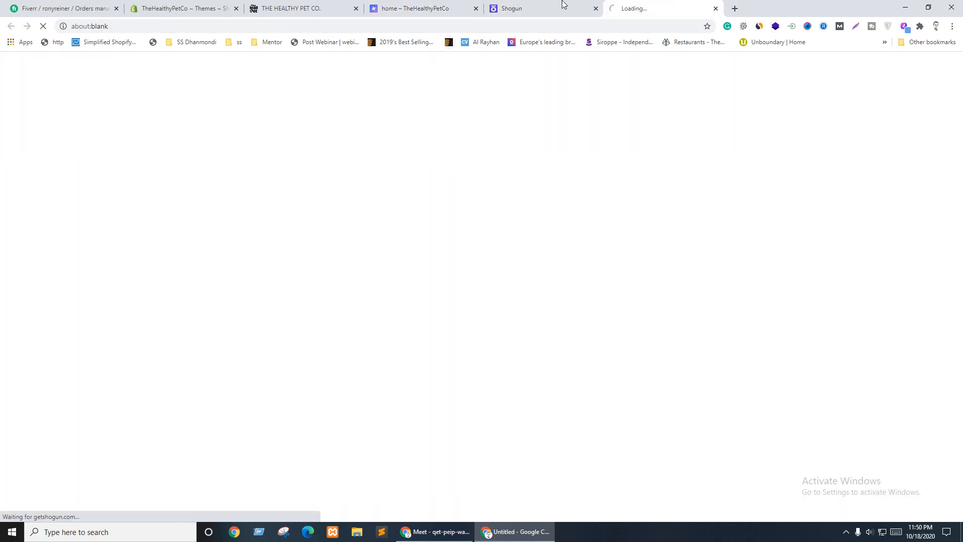
drag(567, 4, 472, 2)
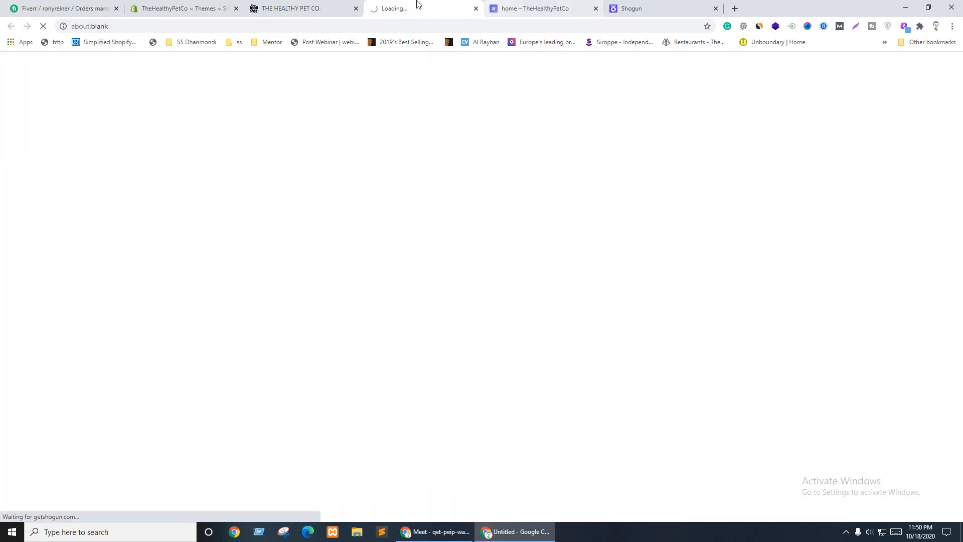
click(596, 8)
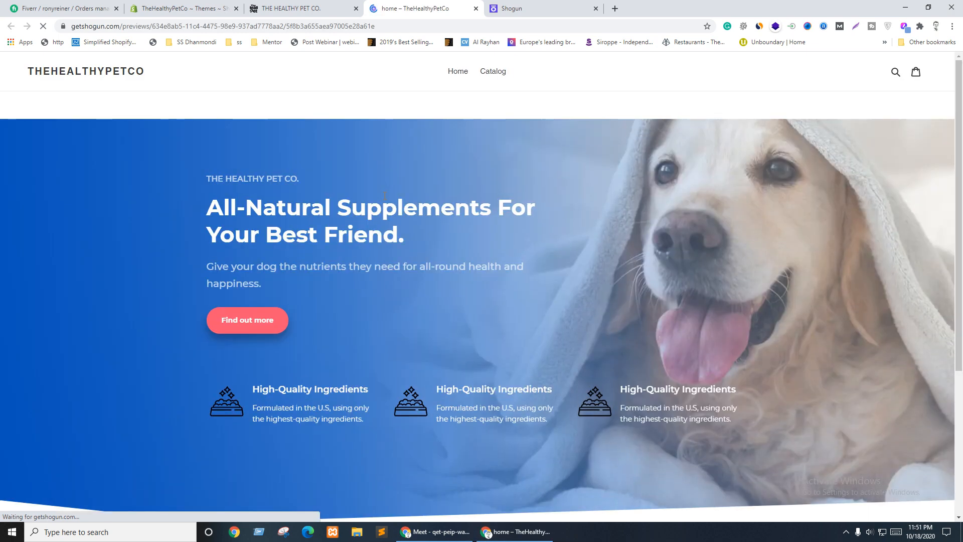
Step: Inspect the new preview in responsive mode at 996 px wide and compare its hero banner spacing with the original site
right_click(383, 195)
click(426, 366)
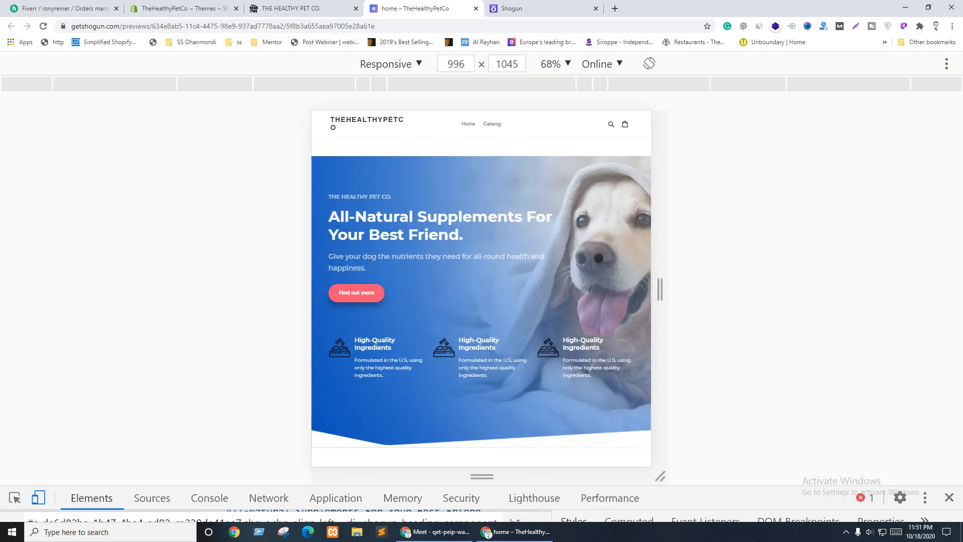
key(ctrl+shift+Tab)
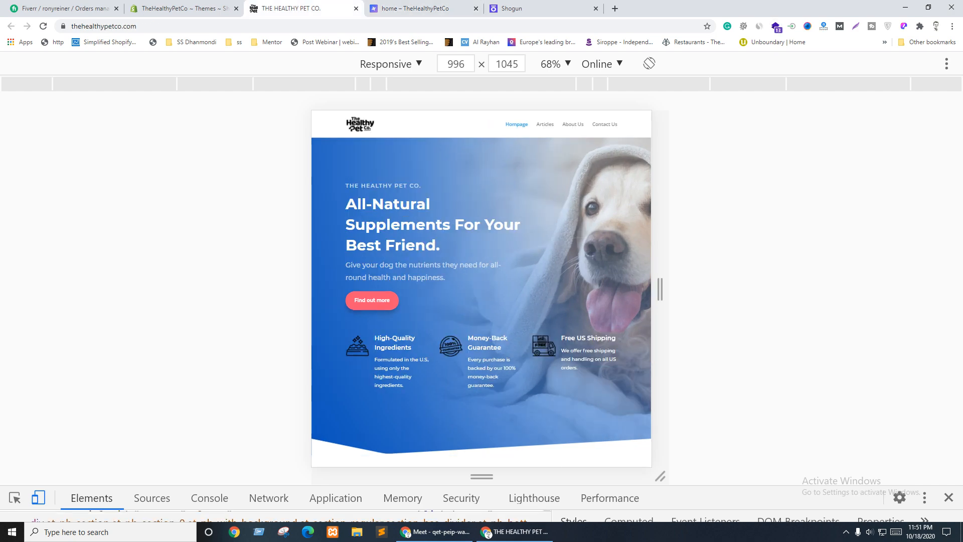
Step: Compare the hero section of the live Healthy Pet Co. site with the Shogun page preview
key(ctrl+Tab)
key(ctrl+shift+Tab)
key(ctrl+Tab)
key(ctrl+shift+Tab)
key(ctrl+Tab)
key(ctrl+shift+Tab)
Step: Inspect the hero headline on the live site, with the developer tools pane enlarged, to read its dimensions
right_click(395, 228)
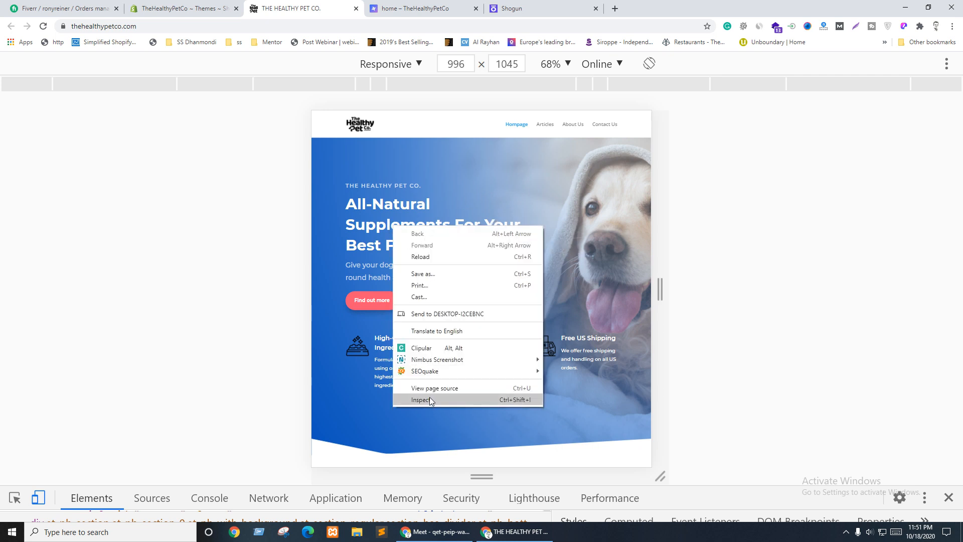
click(429, 398)
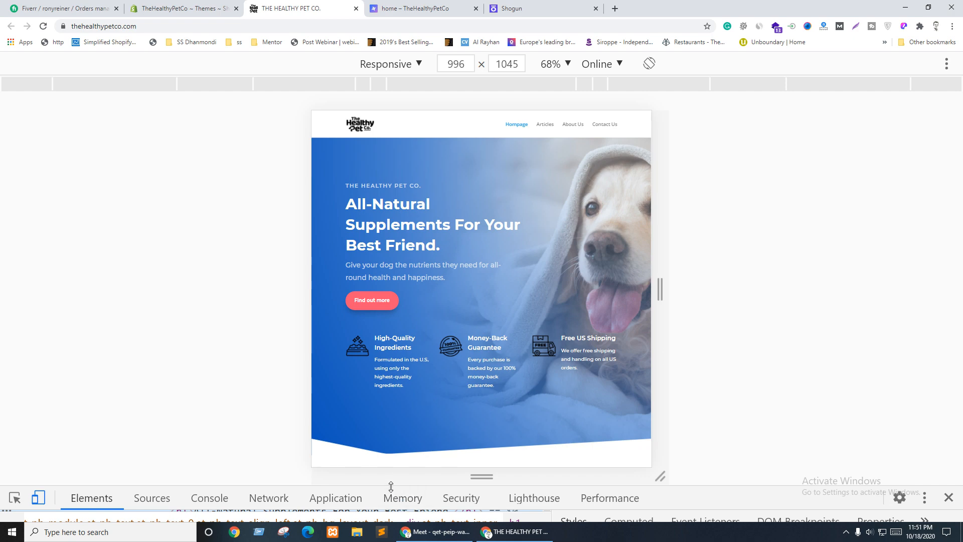
drag(401, 485, 400, 333)
click(15, 362)
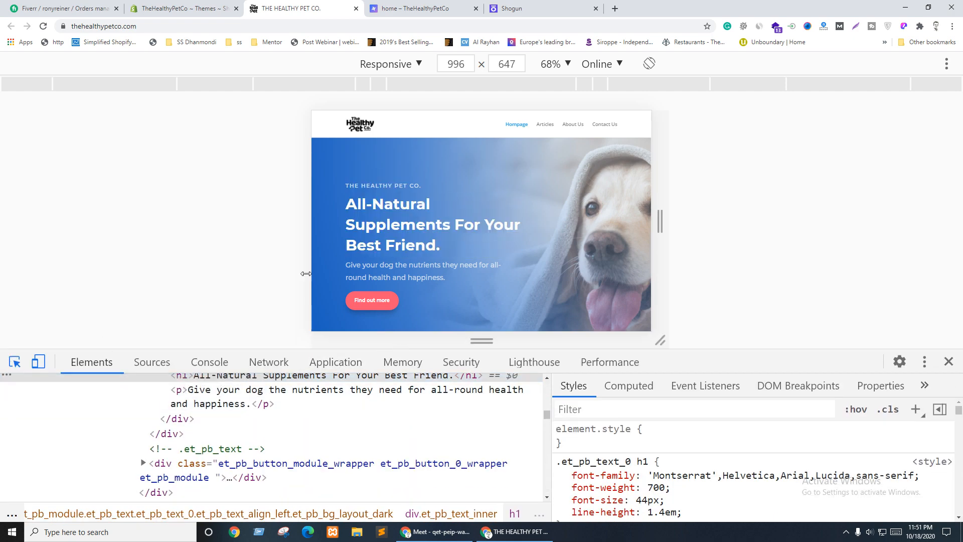
click(406, 226)
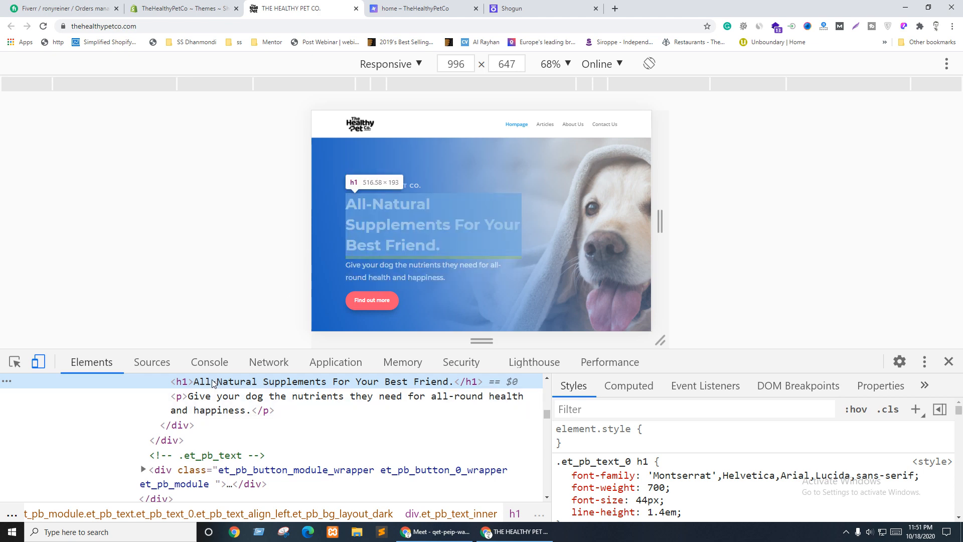
Step: In the Shogun editor, set the hero headline's max width to 520 px for the laptop screen size
click(526, 8)
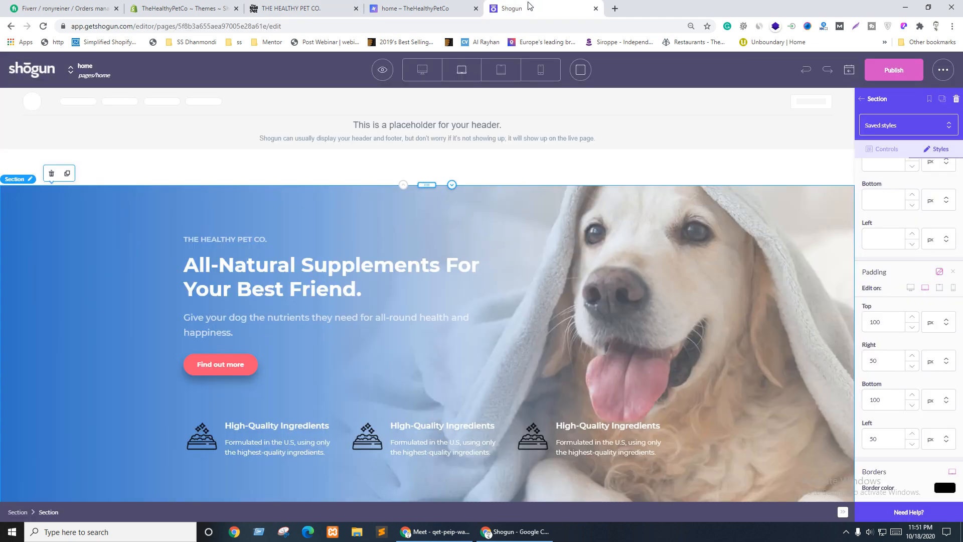
click(321, 273)
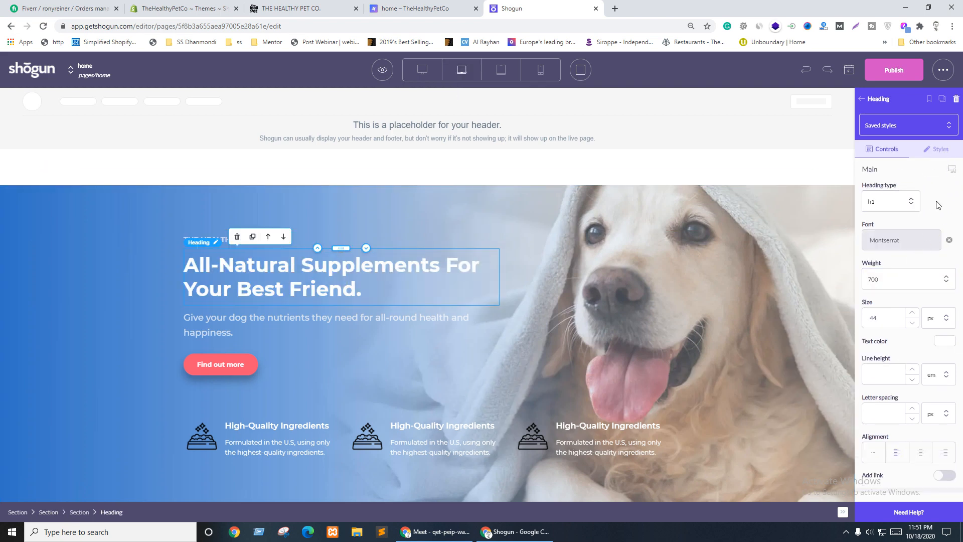
click(940, 150)
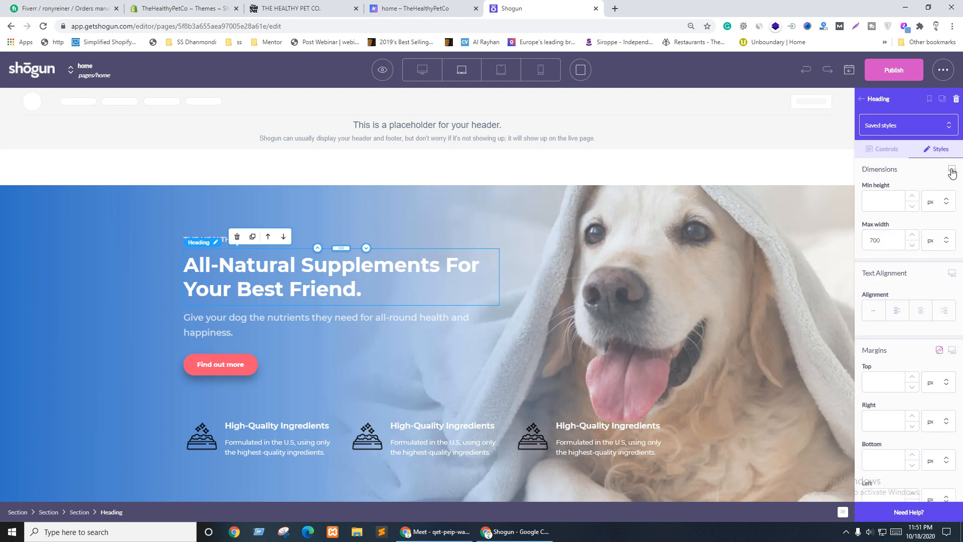
click(951, 171)
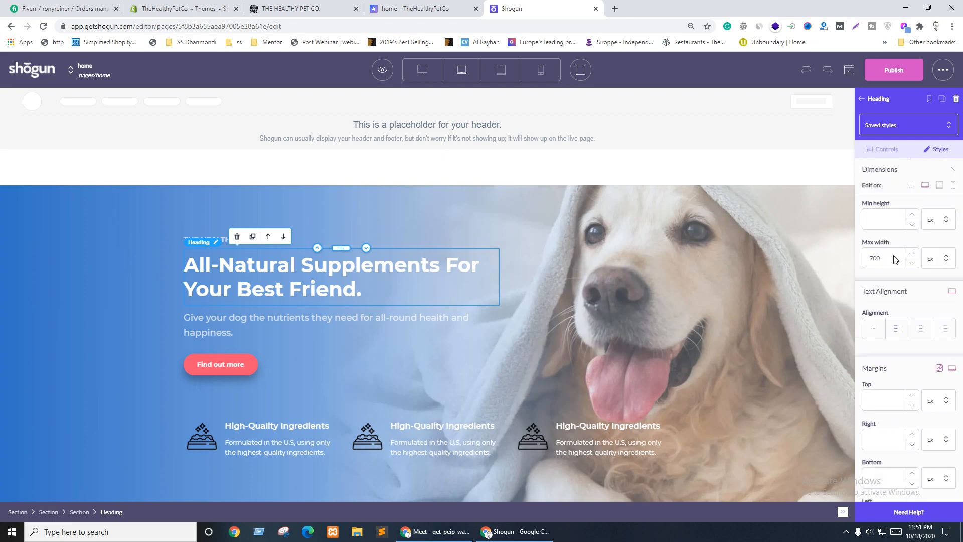
drag(883, 263, 870, 262)
text(520)
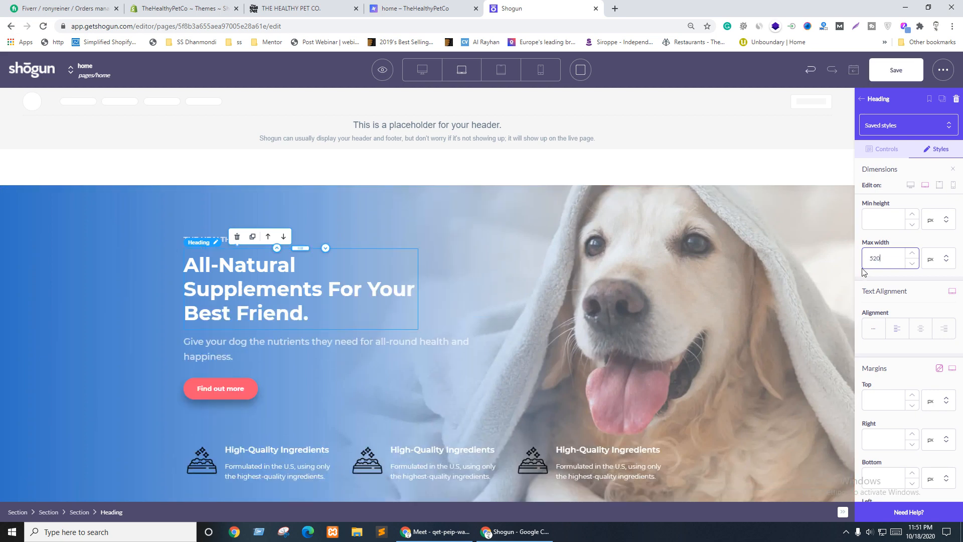
Step: Set the max width of the subheading below the headline to 520 px for the laptop screen size
click(379, 342)
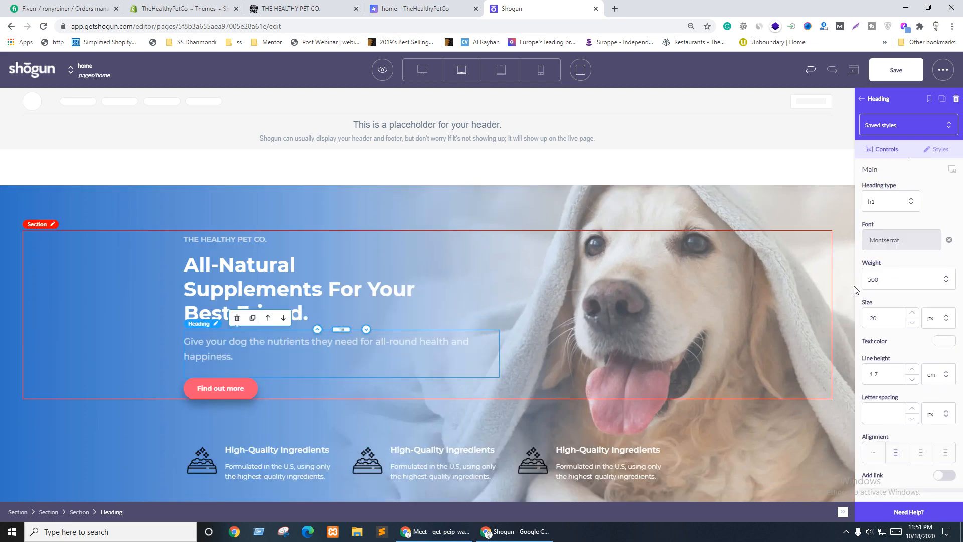
click(938, 152)
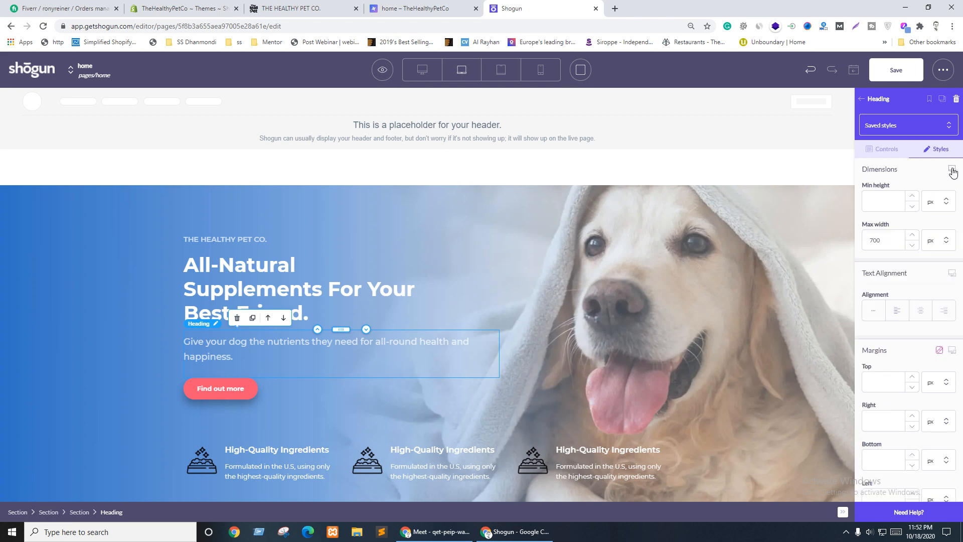
click(953, 172)
double_click(867, 263)
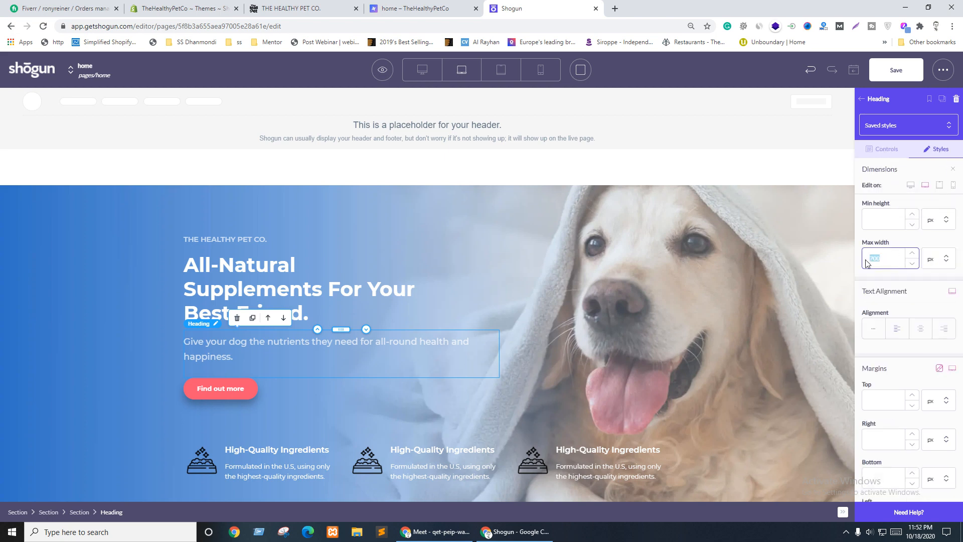
text(20)
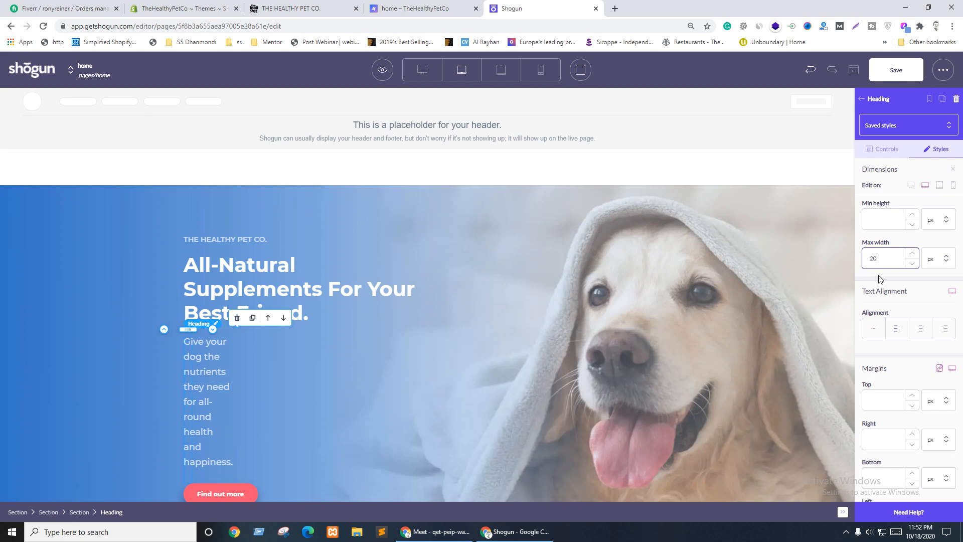
text(5)
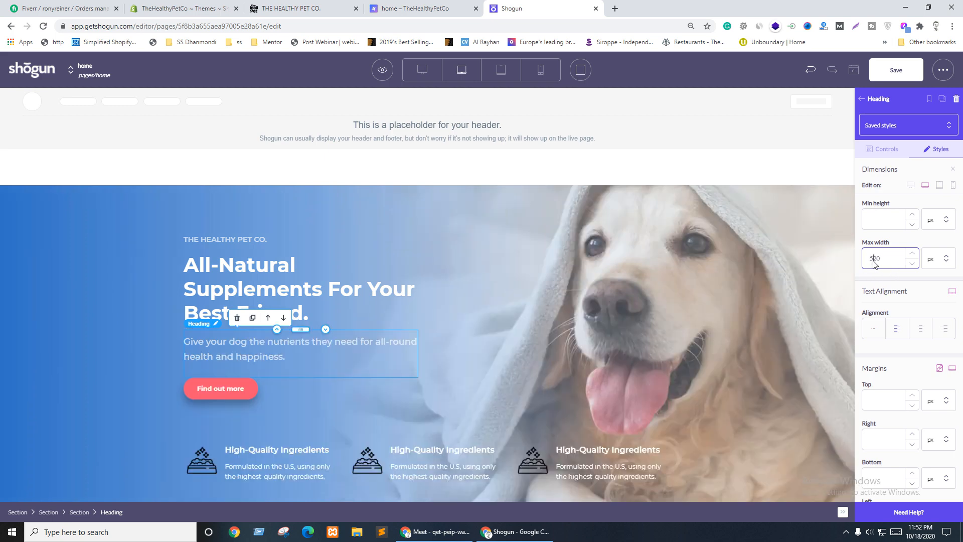
Step: Check the edited hero section in the editor against the page preview and the live site
scroll(508, 342, down, 3)
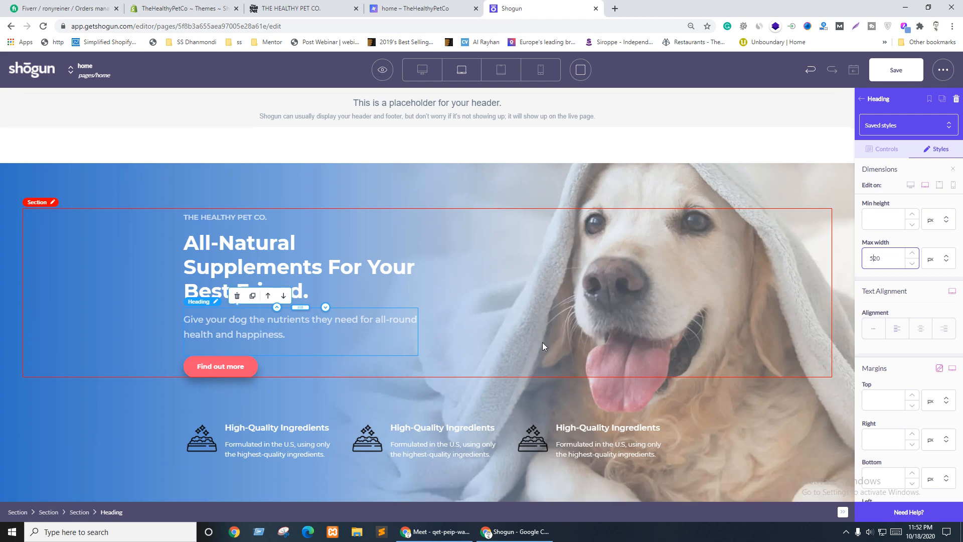
key(ctrl+Page_Up)
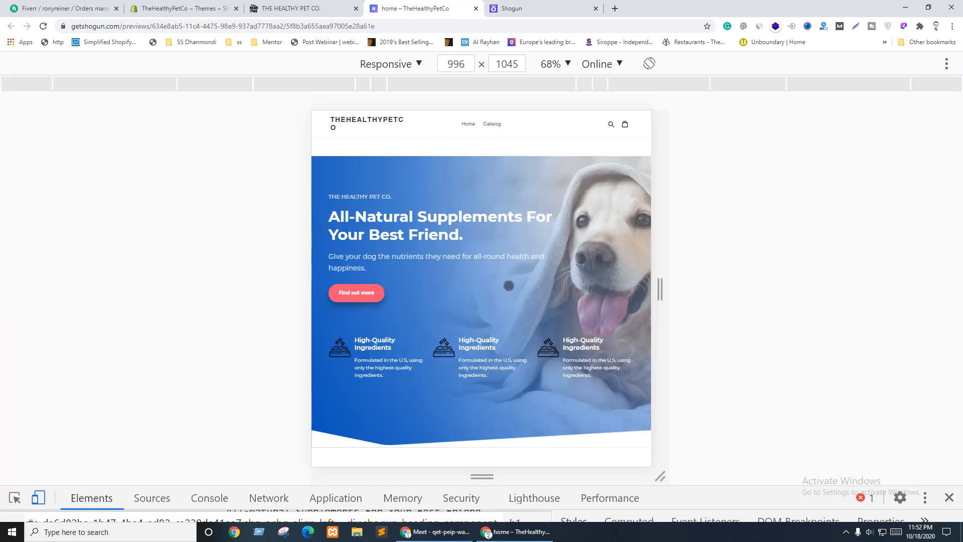
key(ctrl+Page_Up)
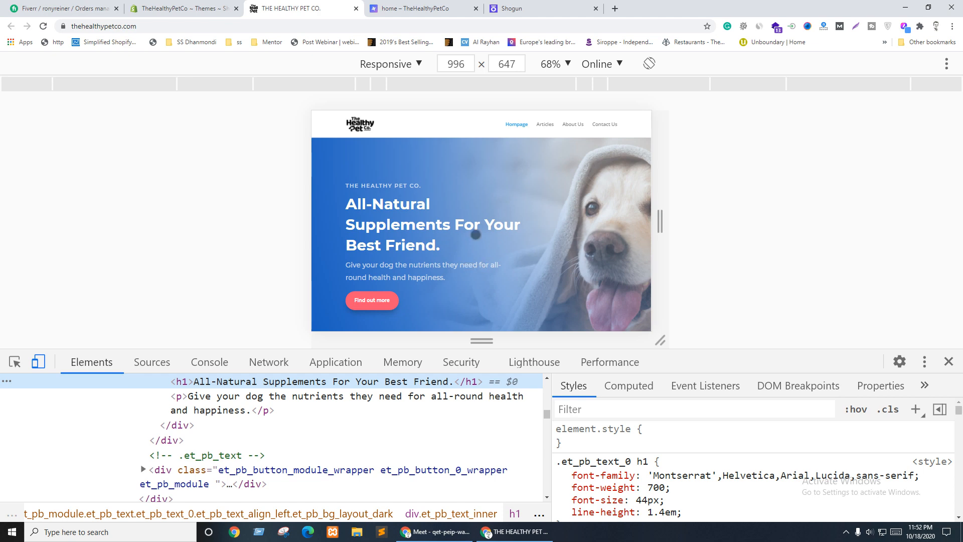
click(467, 8)
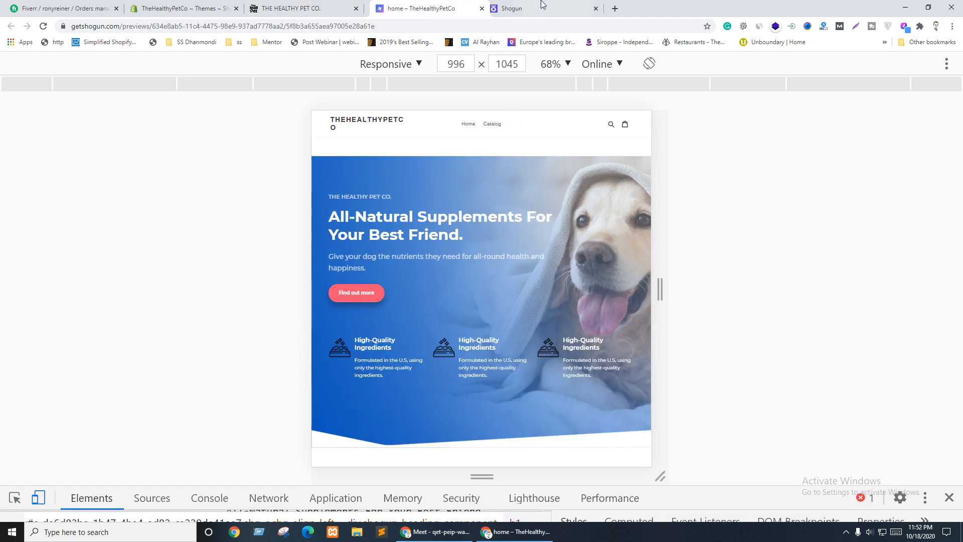
click(542, 4)
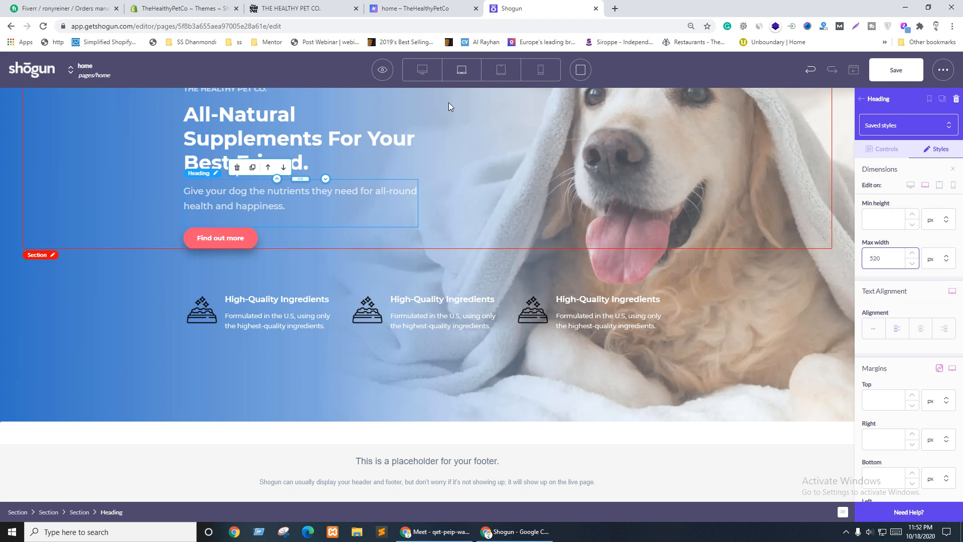
Step: Switch to the live site and set its emulated viewport width to 768 px
click(316, 8)
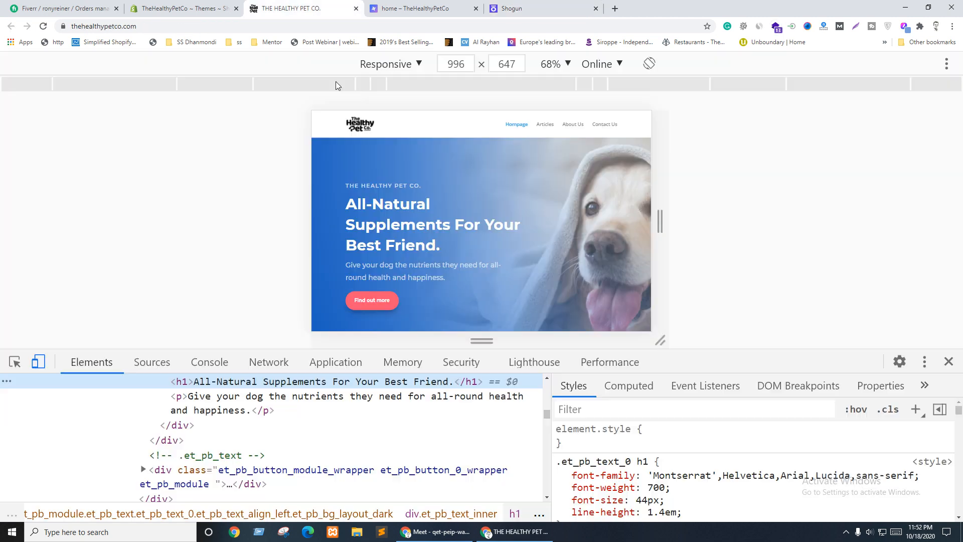
double_click(466, 64)
text(768)
key(Tab)
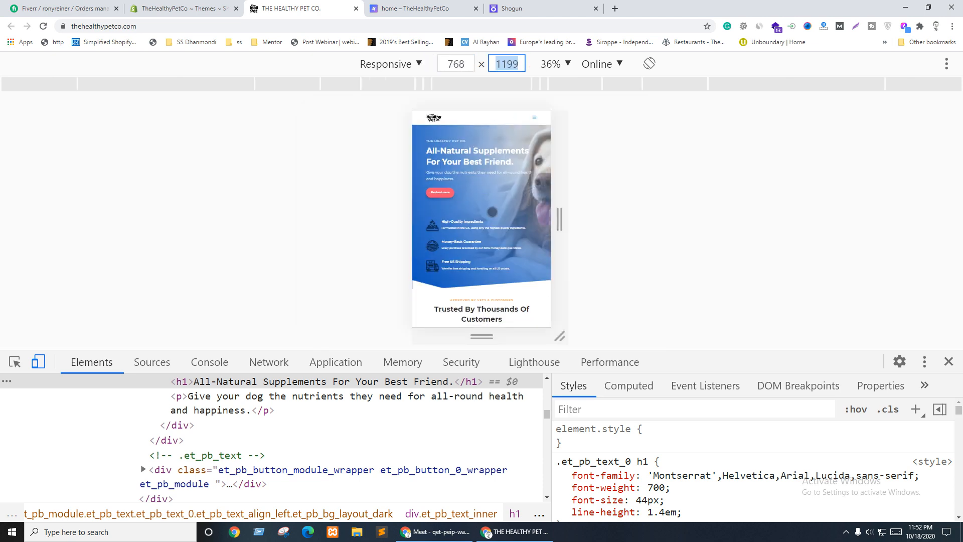
click(661, 176)
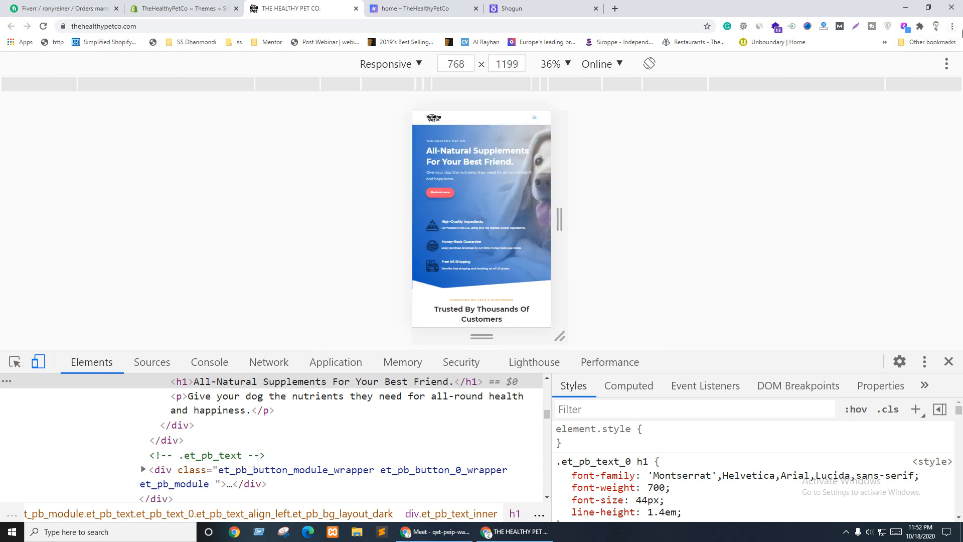
Step: Widen the live site's emulated viewport to about 1128 px and set its zoom to 100%
click(953, 26)
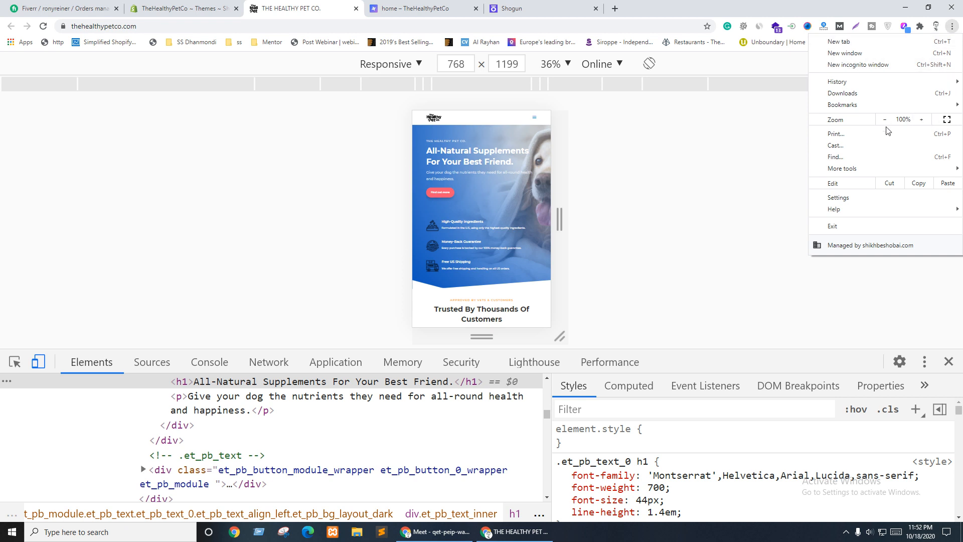
click(602, 231)
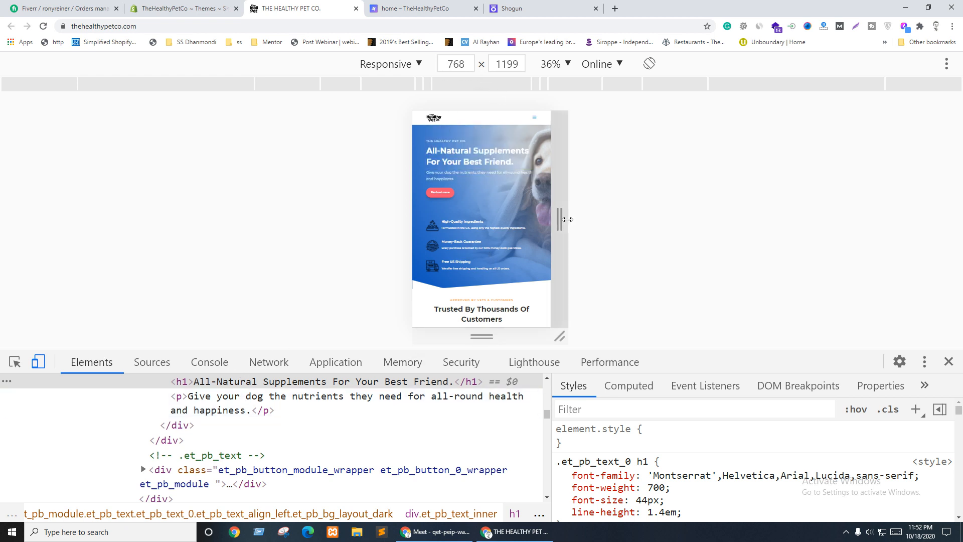
drag(568, 219, 589, 215)
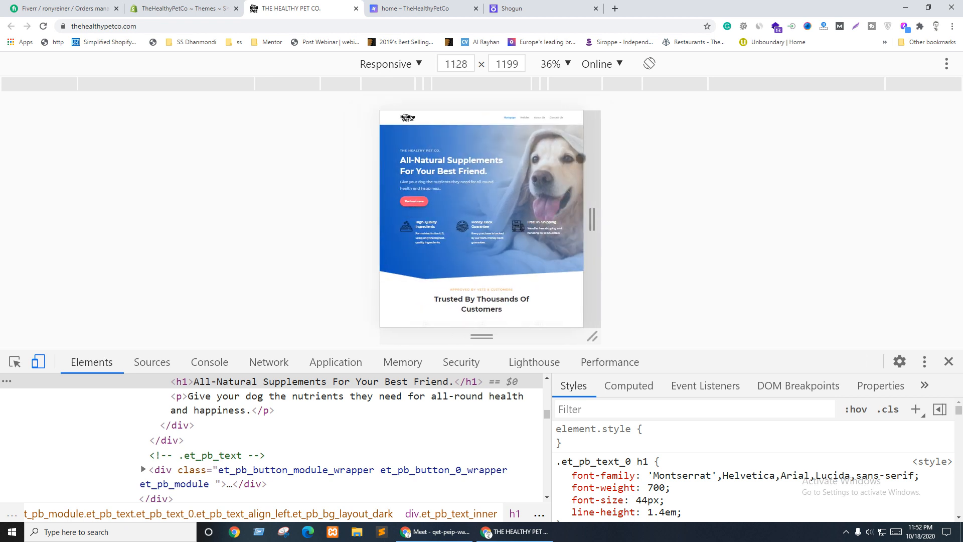
click(564, 64)
click(565, 112)
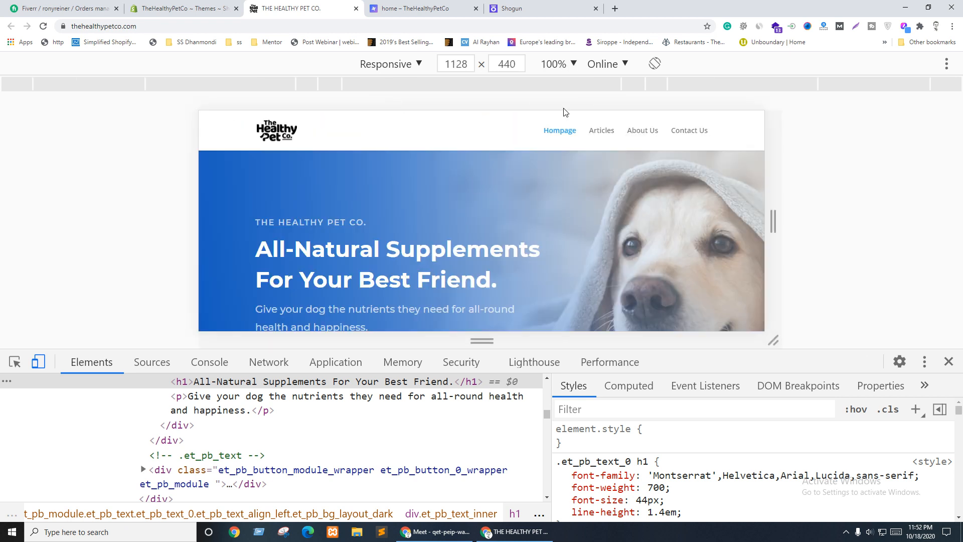
Step: Return the live site's emulated viewport to a width of 768 px
click(455, 64)
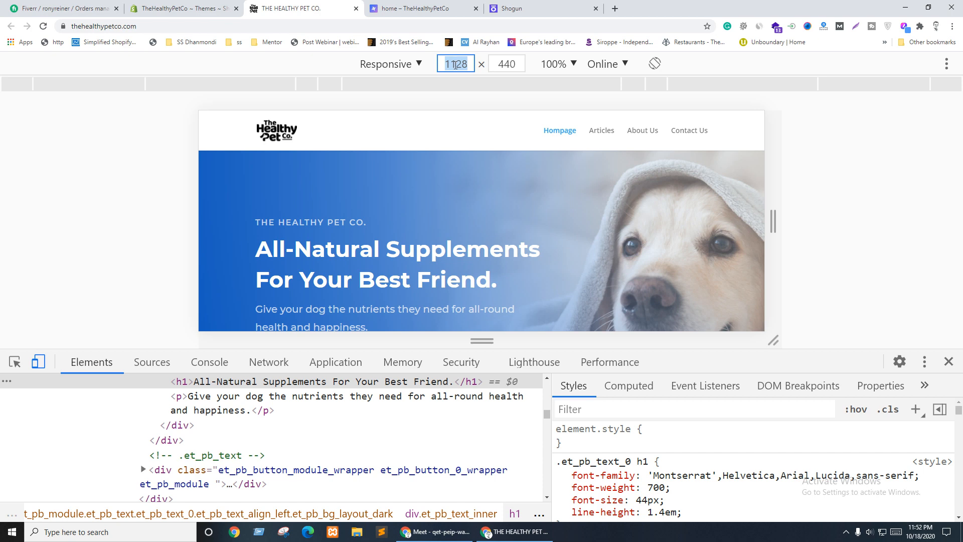
text(768)
key(Tab)
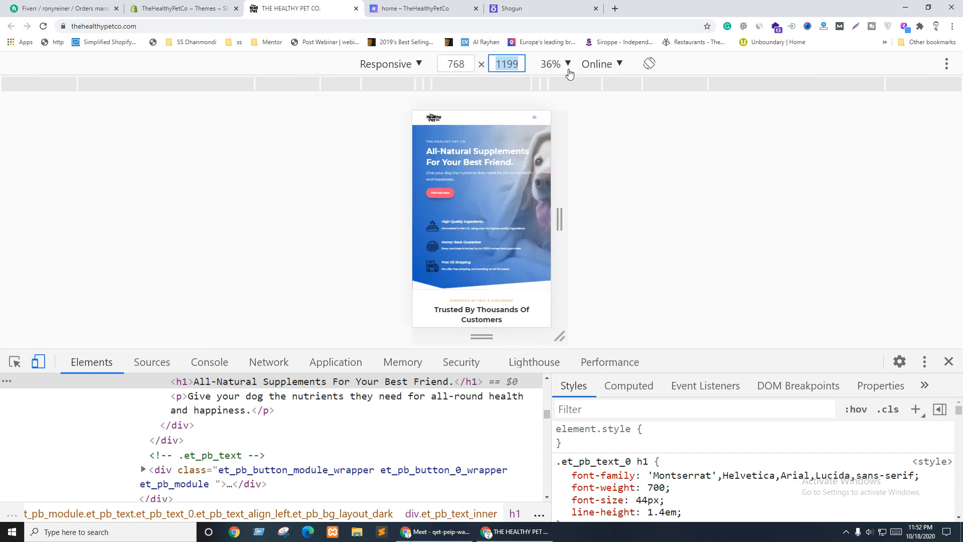
click(673, 194)
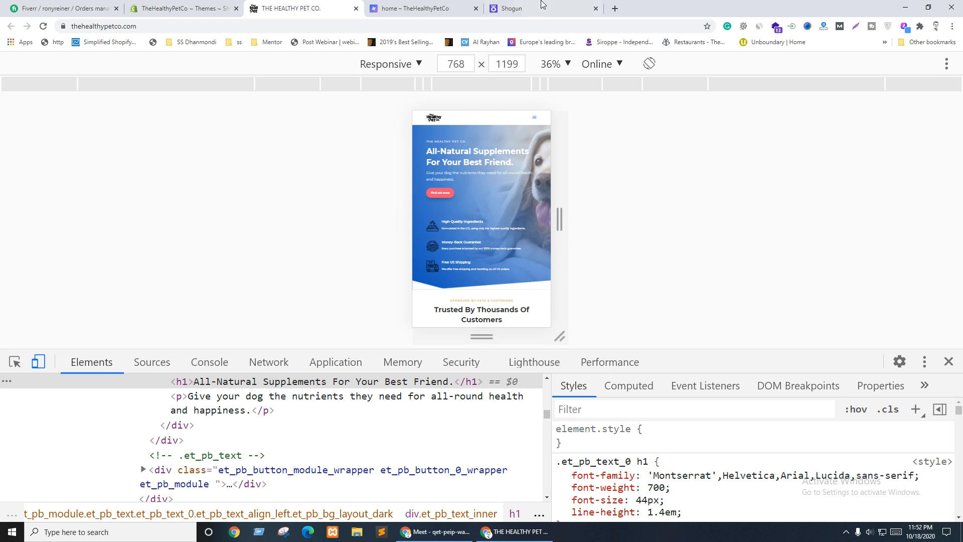
Step: Switch to the Shogun page preview, close its developer tools, and shrink the browser window to about tablet width
click(443, 5)
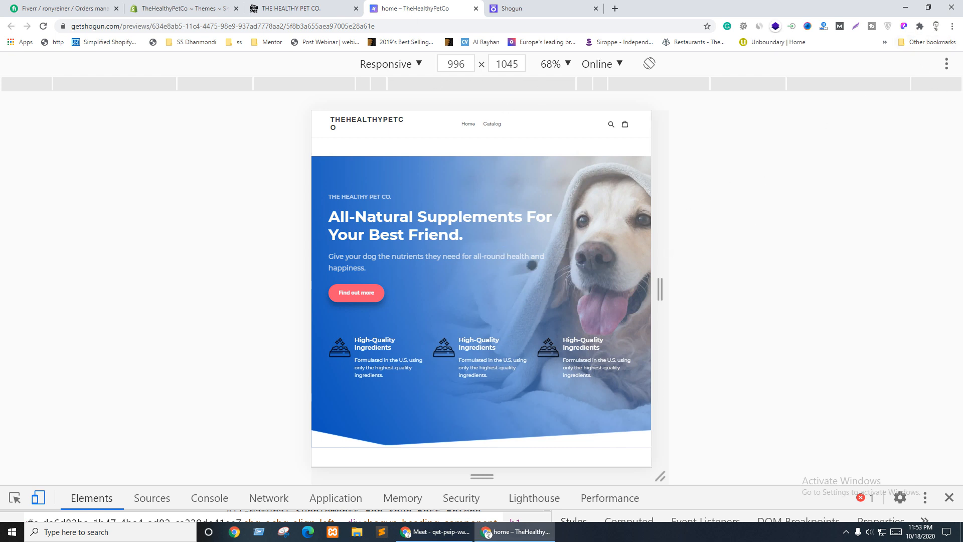
click(514, 531)
click(515, 531)
click(949, 498)
click(928, 7)
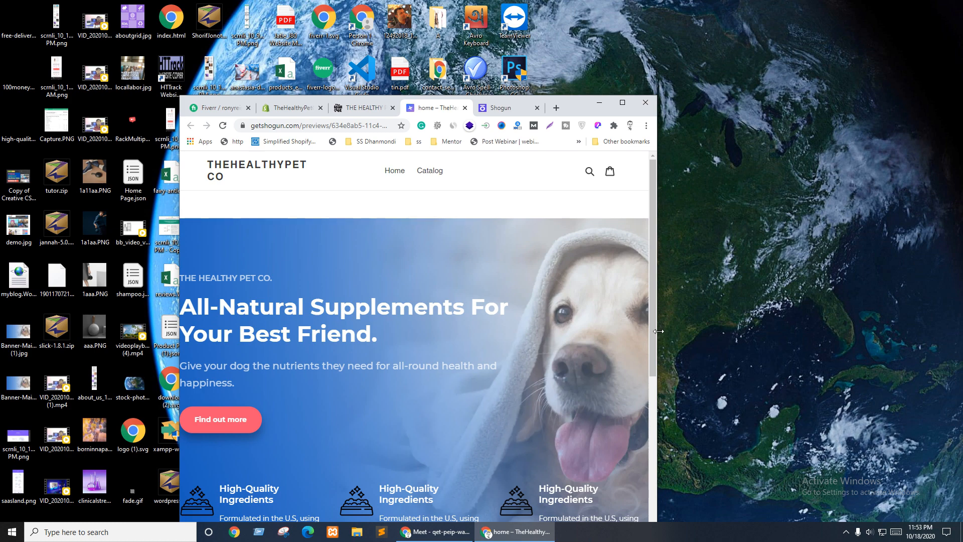
mouse_move(659, 331)
mouse_down()
mouse_move(844, 331)
mouse_move(597, 333)
mouse_move(672, 333)
mouse_up()
Step: Open the developer tools for the preview in a separate window and turn off device emulation
right_click(480, 269)
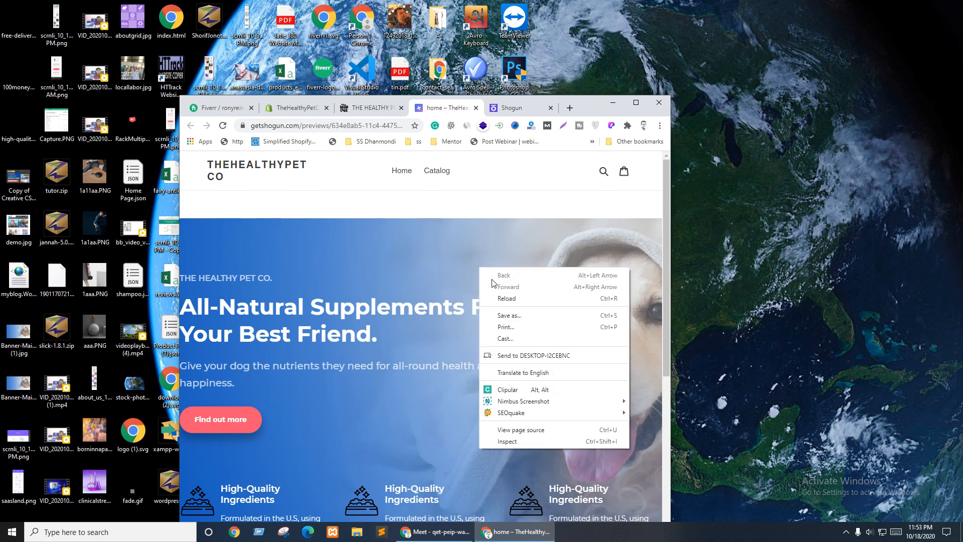
click(508, 442)
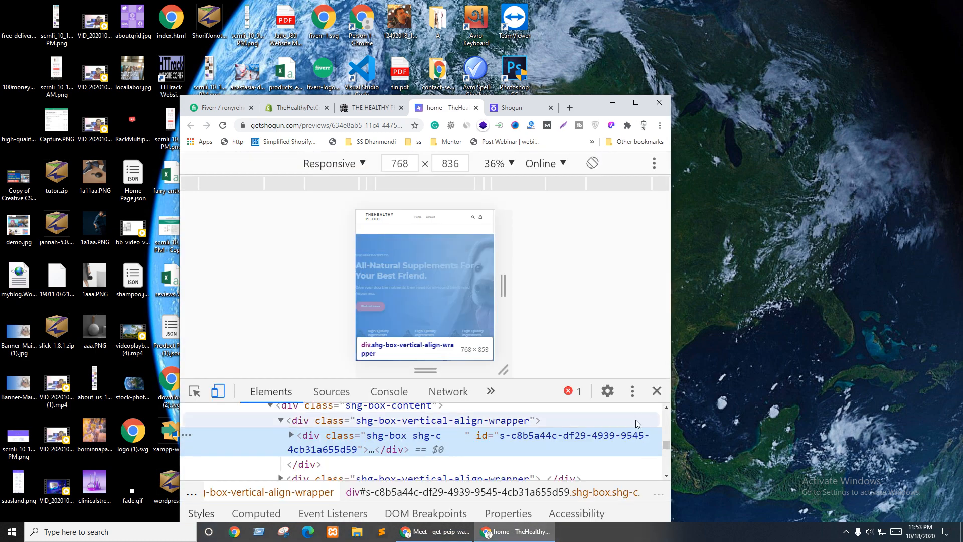
click(633, 390)
click(569, 400)
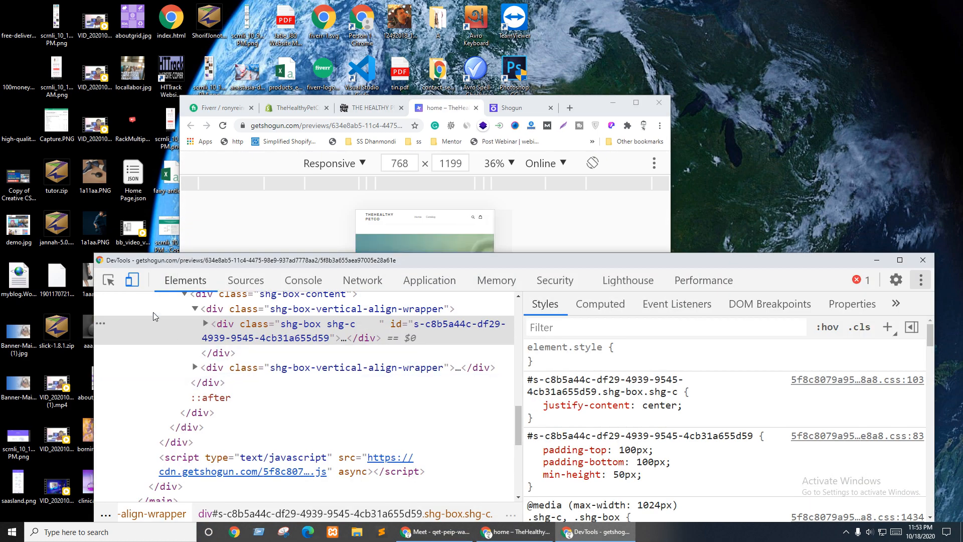
click(132, 279)
click(671, 278)
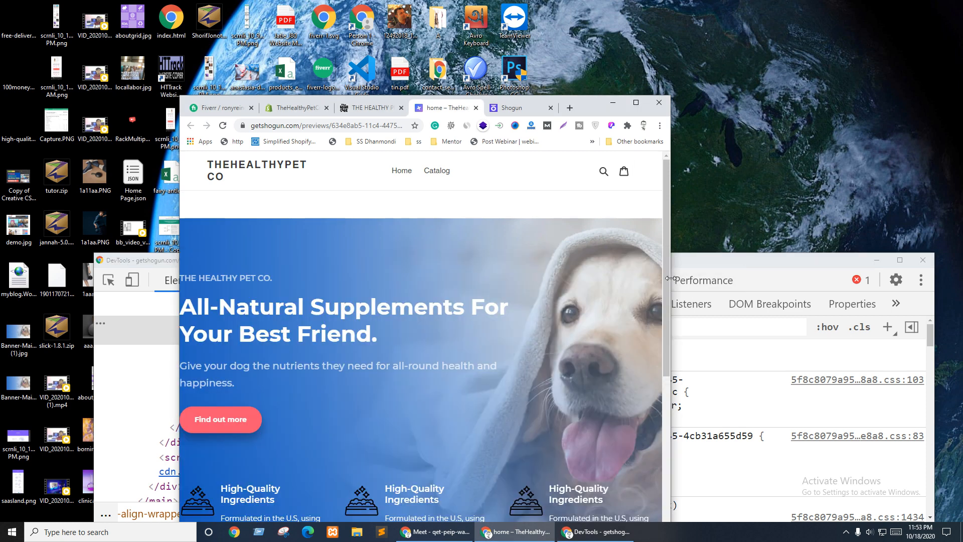
Step: Narrow the preview's browser window further, check how the hero text and feature columns stack, and return to the Shogun editor
drag(672, 276, 566, 190)
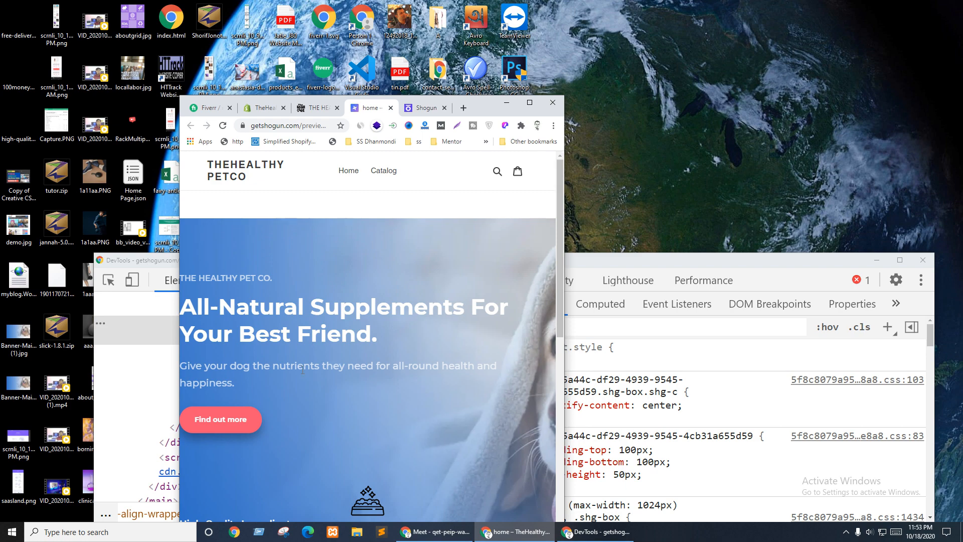
scroll(329, 338, down, 3)
scroll(400, 379, down, 4)
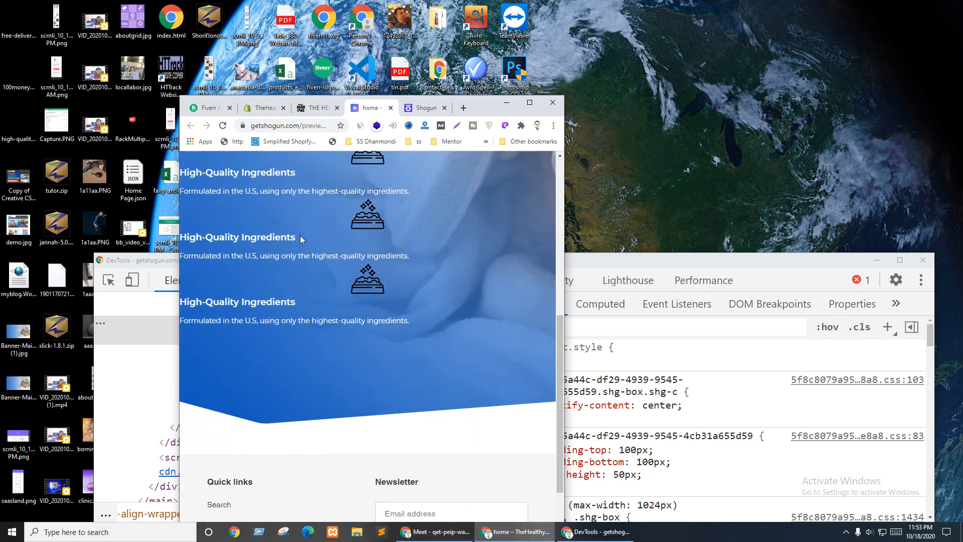
scroll(425, 321, up, 7)
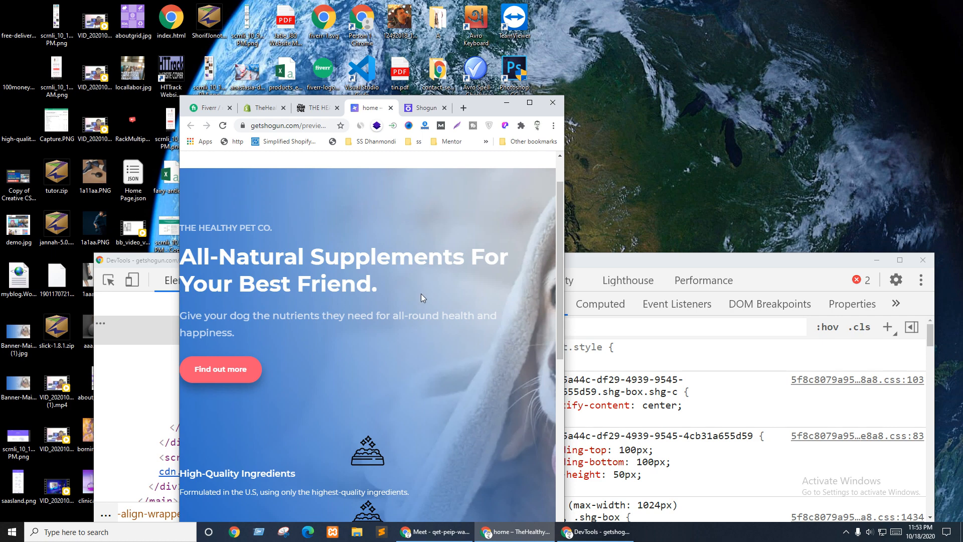
click(529, 103)
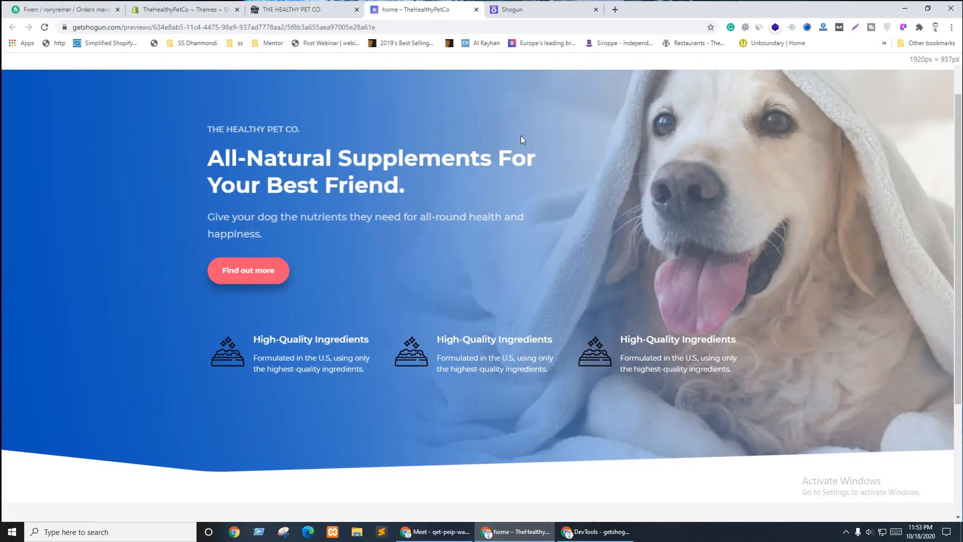
click(522, 8)
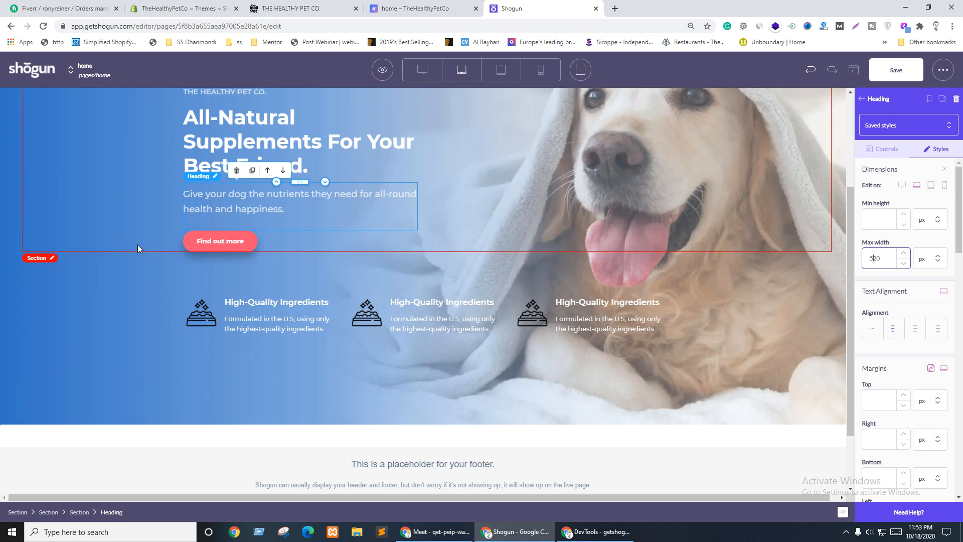
scroll(137, 245, up, 3)
Step: Switch to the live site in the narrow window, move its developer tools to a separate window, and turn off device emulation
click(284, 8)
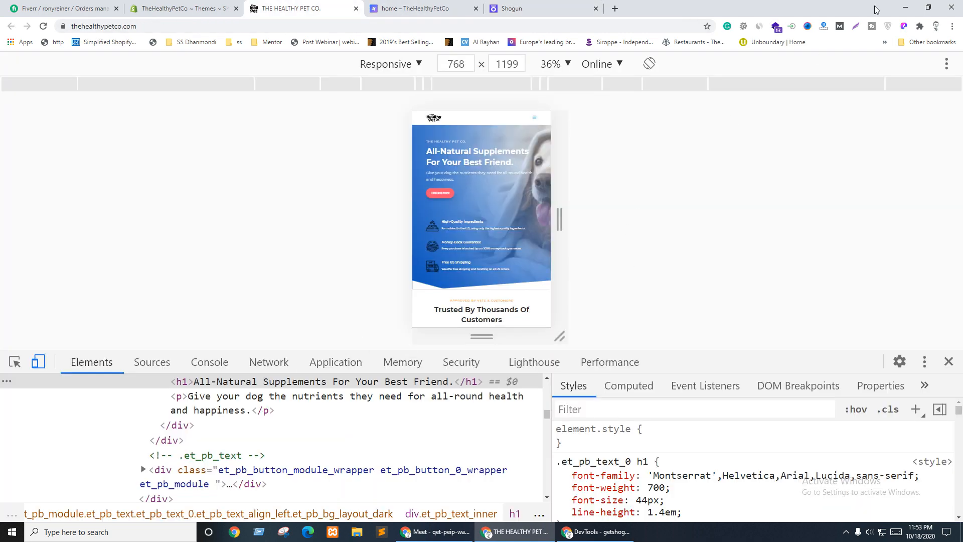
click(929, 7)
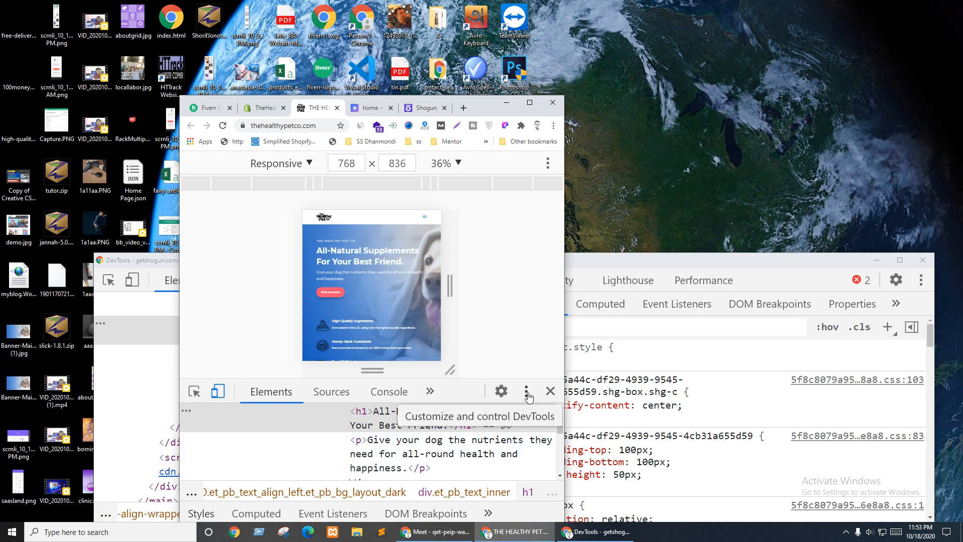
click(552, 391)
click(461, 398)
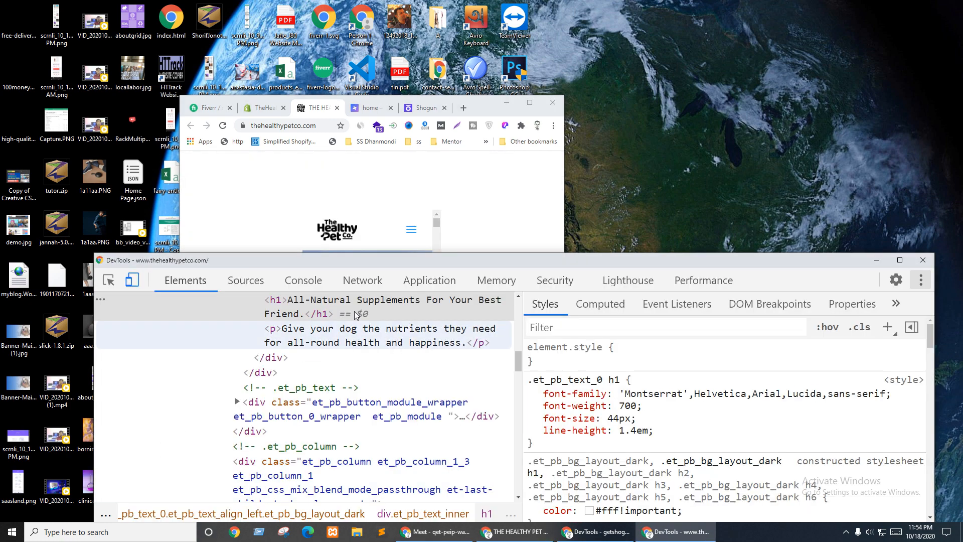
click(131, 280)
click(324, 249)
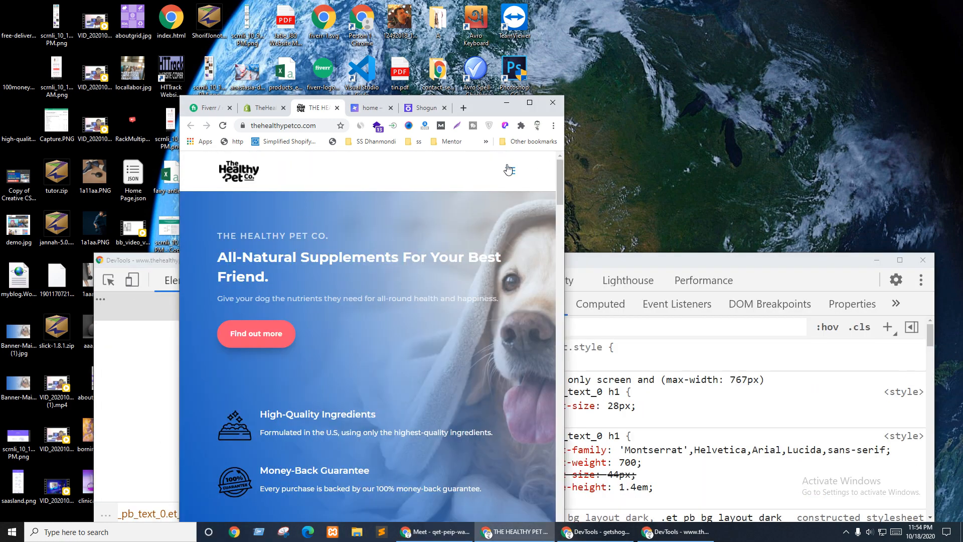
scroll(315, 214, down, 2)
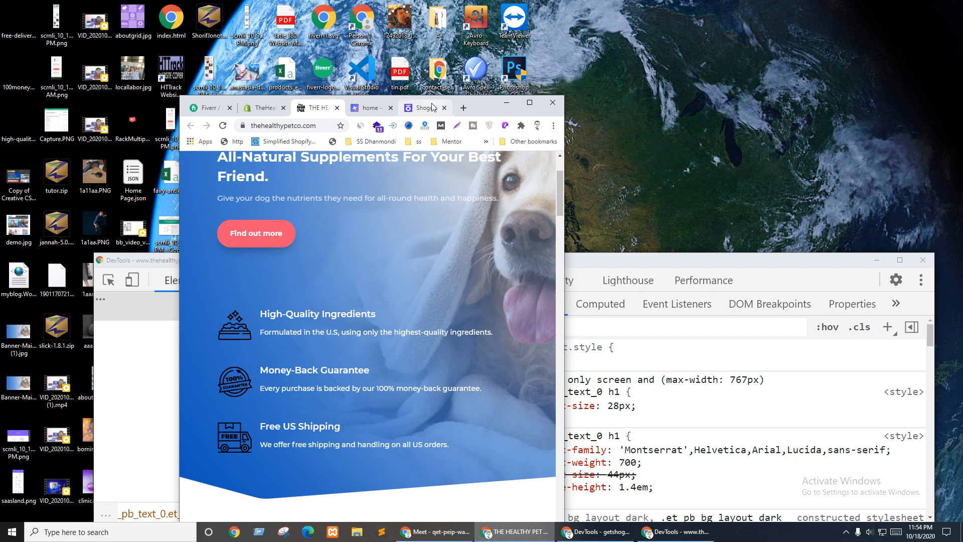
Step: Return to the Shogun editor in a full-size window and show the page in tablet view
click(522, 105)
click(541, 8)
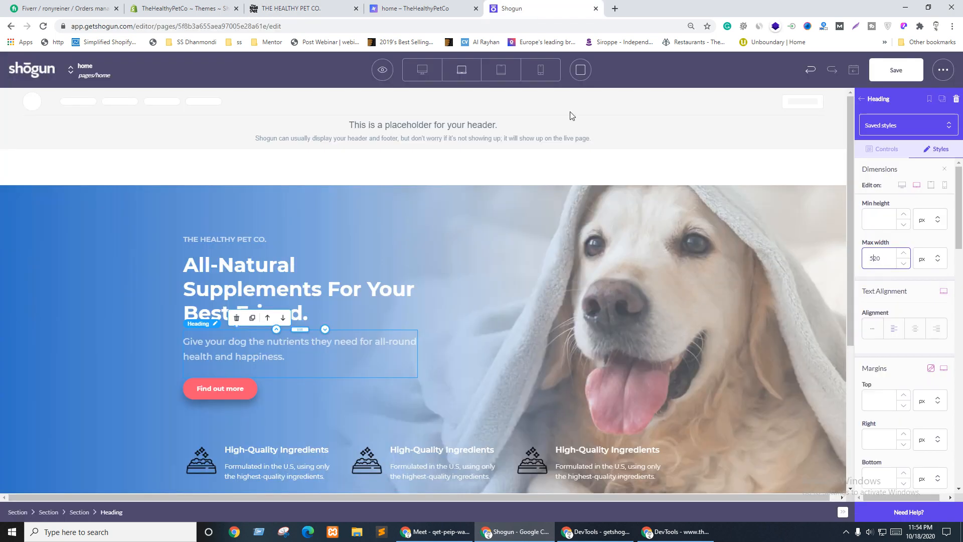
click(501, 69)
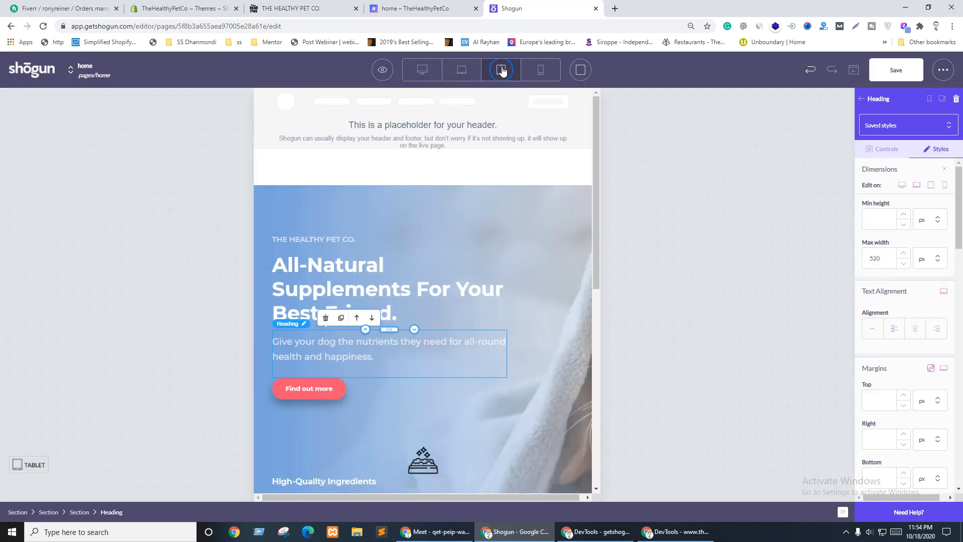
click(931, 185)
Step: Set the hero section's left and right padding to 50 px for tablets
click(404, 204)
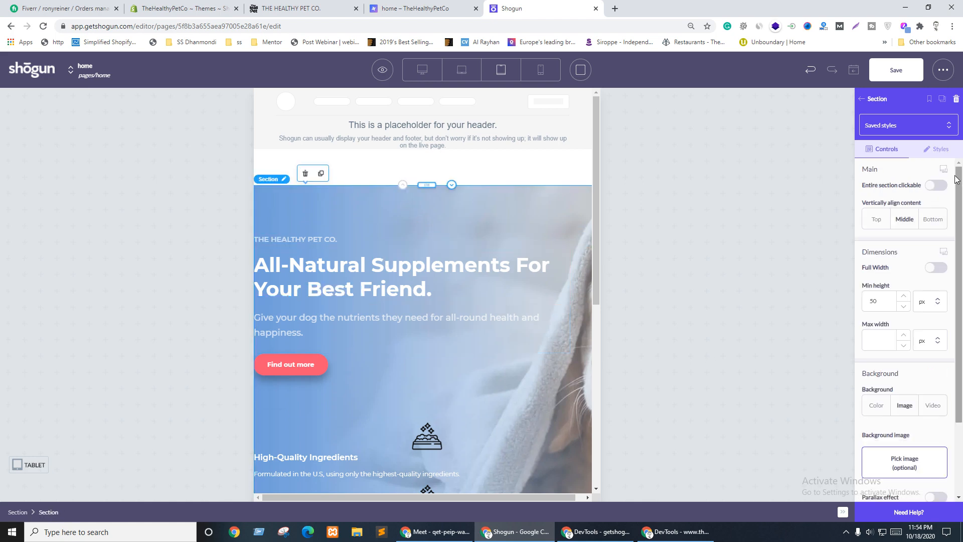
click(942, 153)
scroll(940, 301, down, 4)
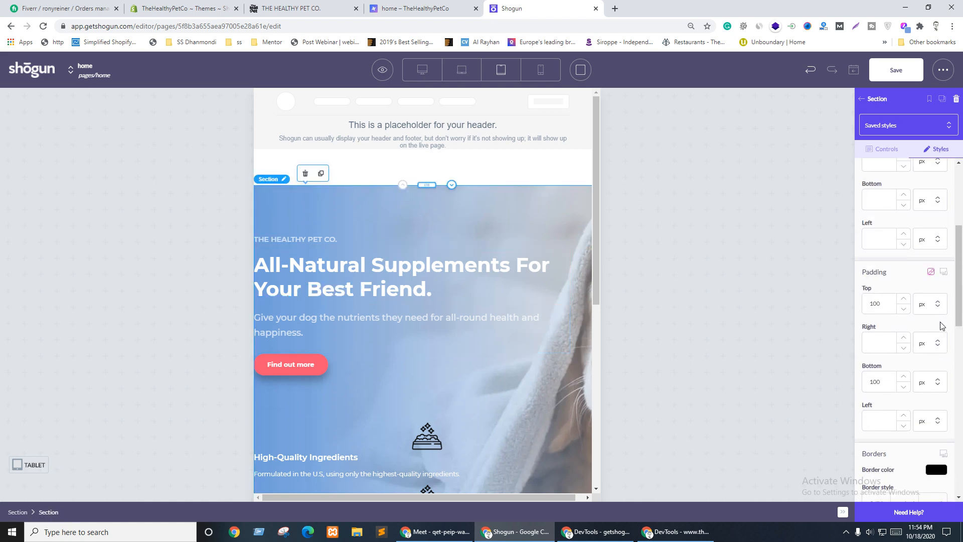
click(942, 274)
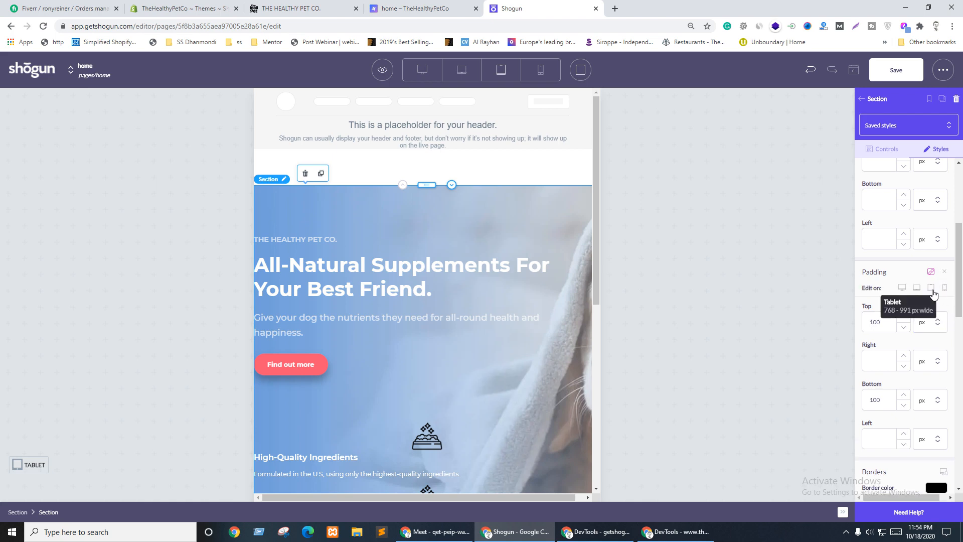
click(879, 363)
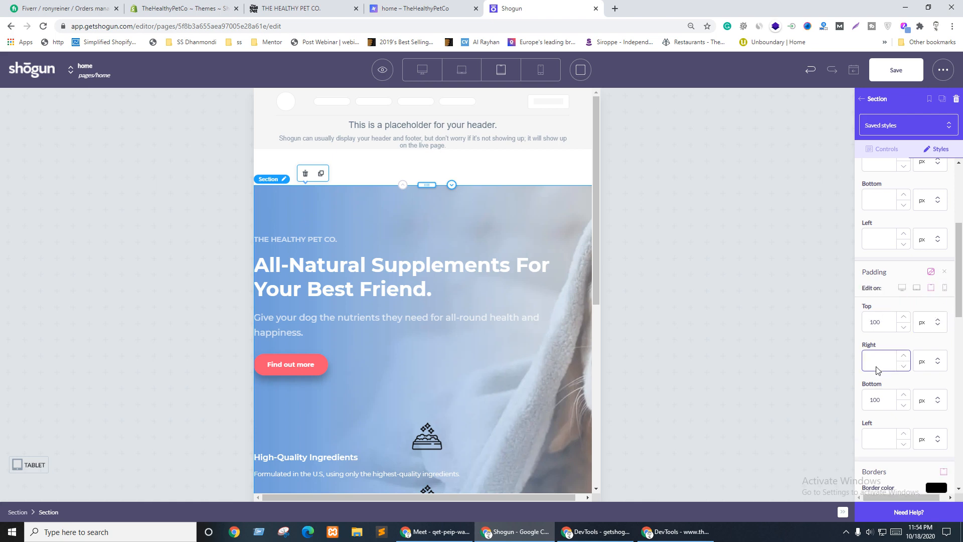
text(50)
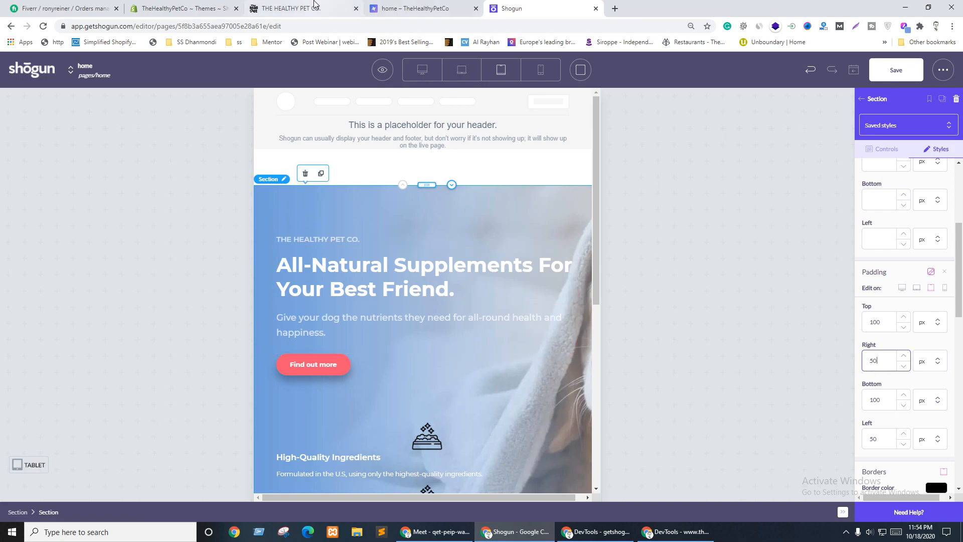
Step: Inspect the styles of the small heading, main heading and paragraph in the live site's hero at the narrow window width
click(301, 9)
scroll(538, 161, up, 2)
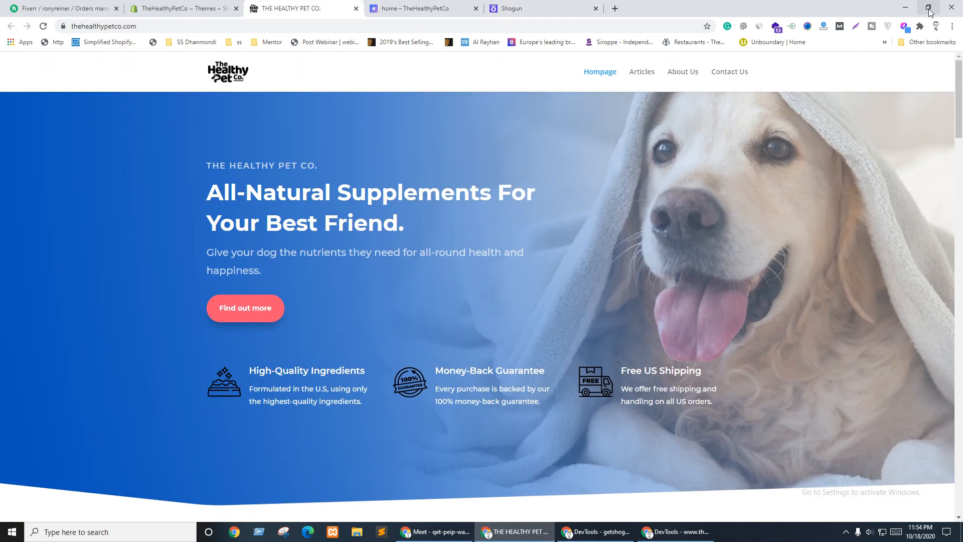
click(928, 7)
right_click(294, 253)
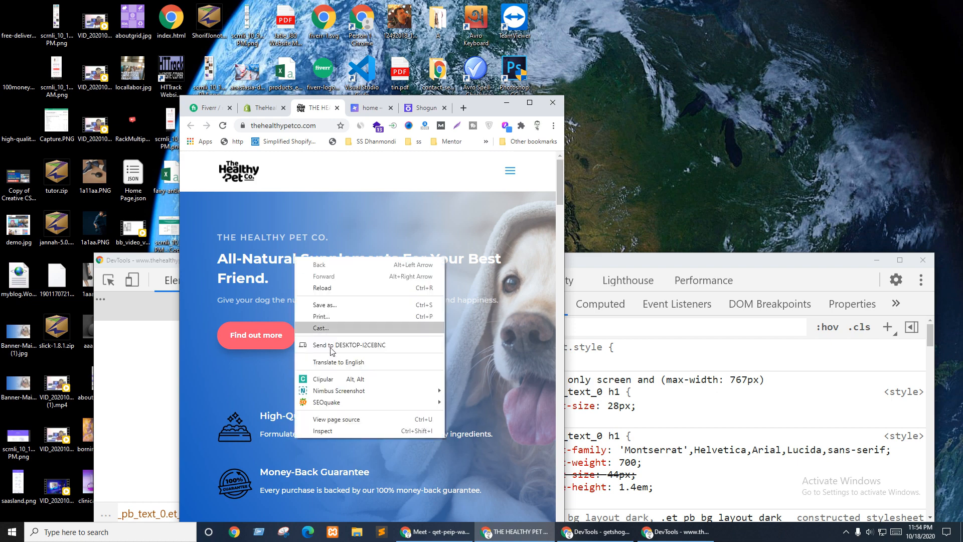
click(311, 431)
scroll(291, 416, up, 2)
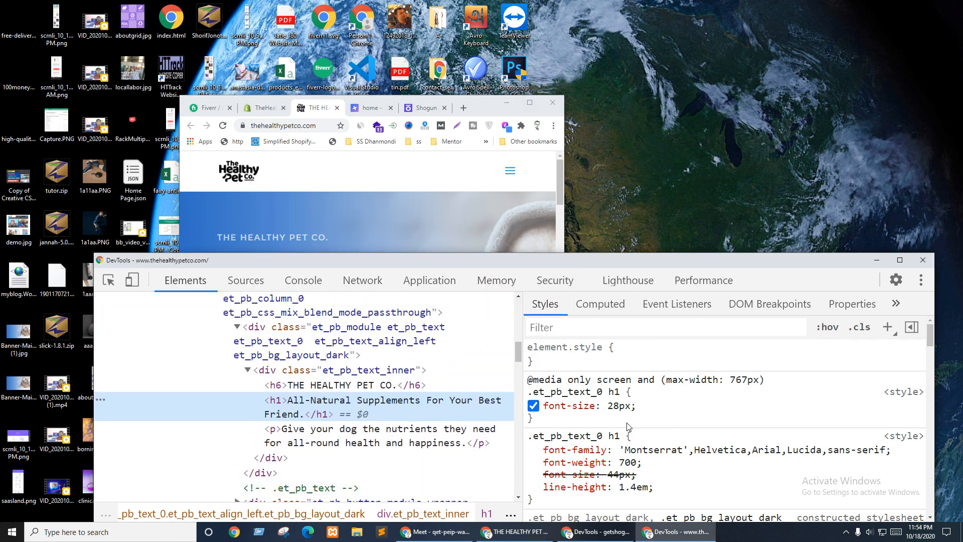
click(279, 386)
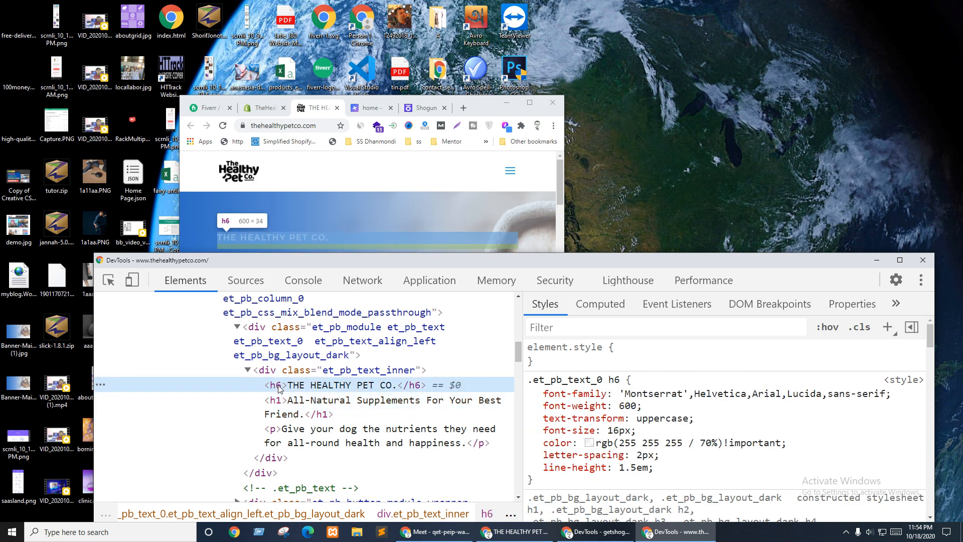
click(426, 444)
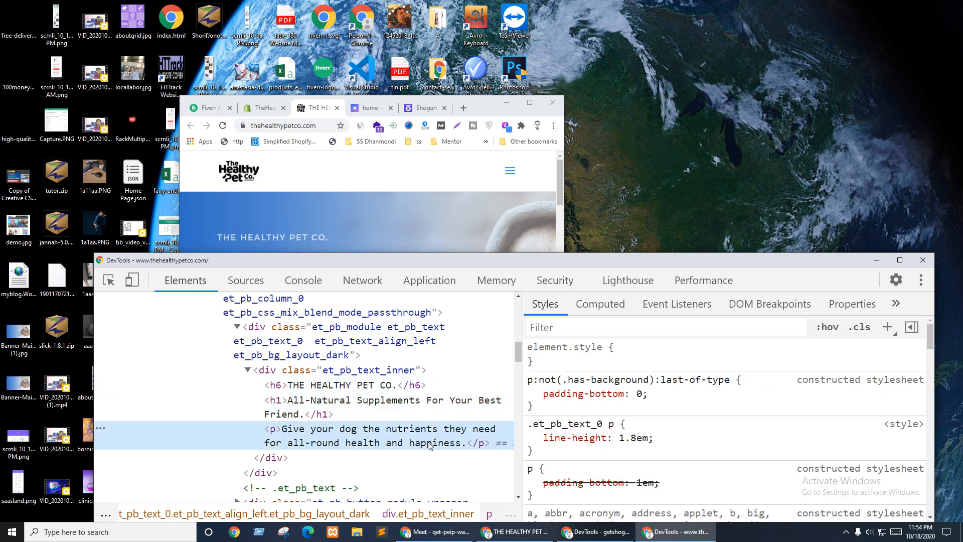
click(378, 409)
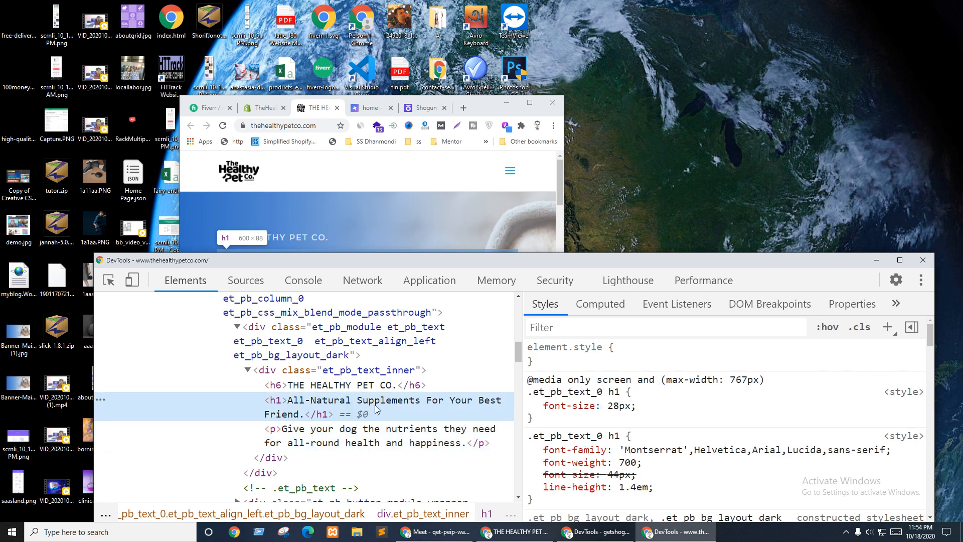
click(334, 386)
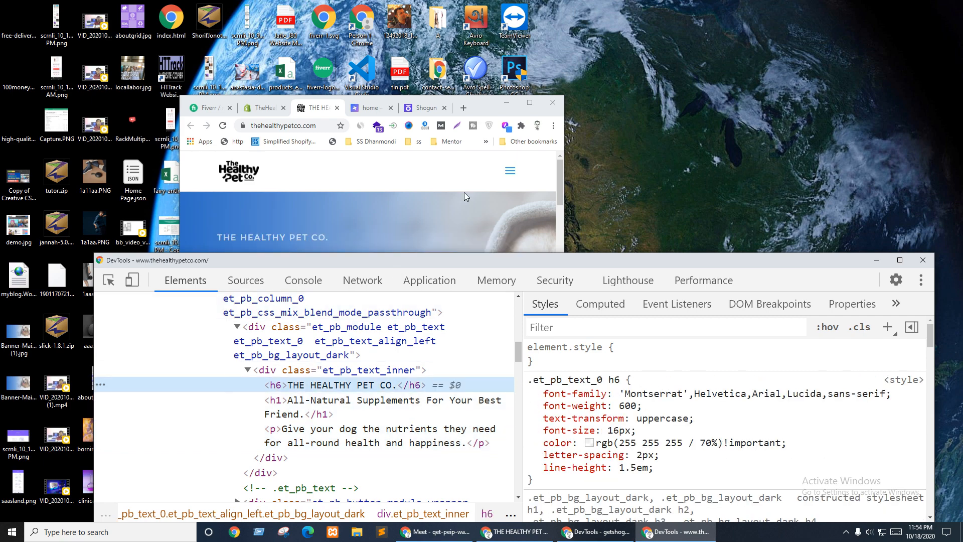
click(529, 104)
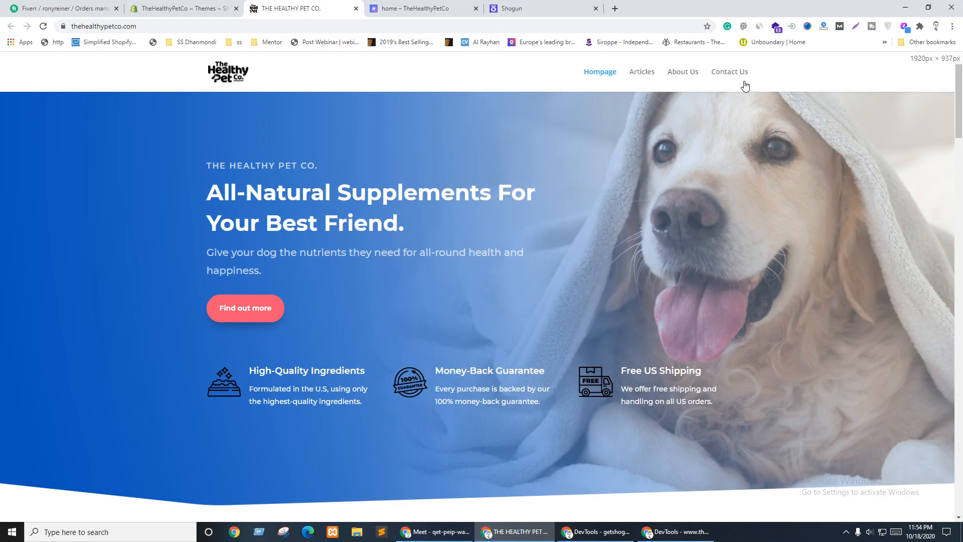
Step: Switch to the Shogun editor and check the small "THE HEALTHY PET CO." heading's tablet font settings
click(536, 4)
click(330, 239)
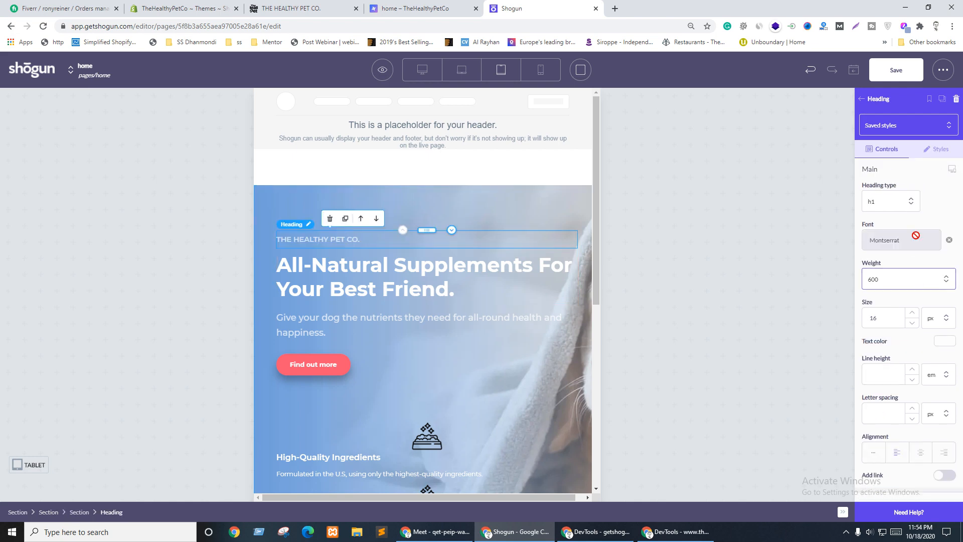
click(951, 168)
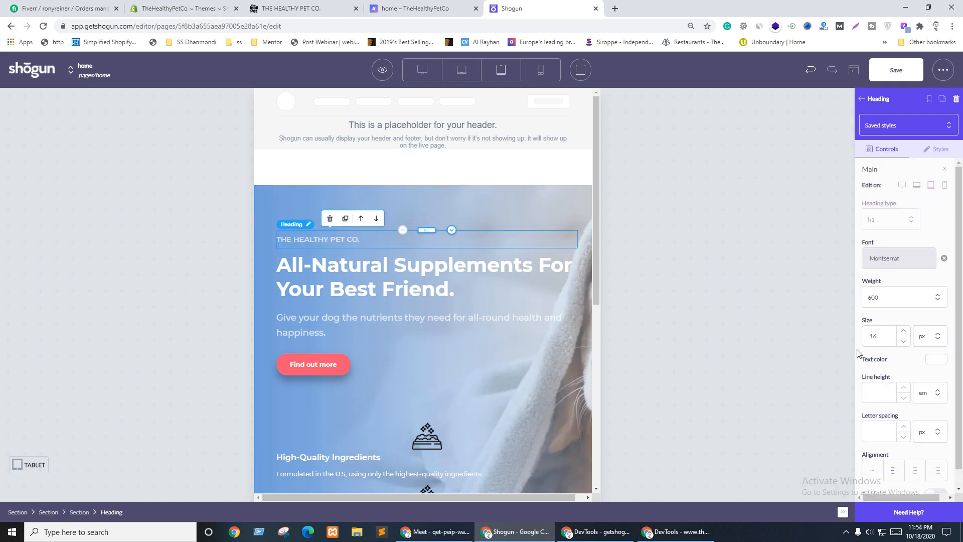
Step: Set the main hero heading's font size to 28 px for tablets
click(337, 267)
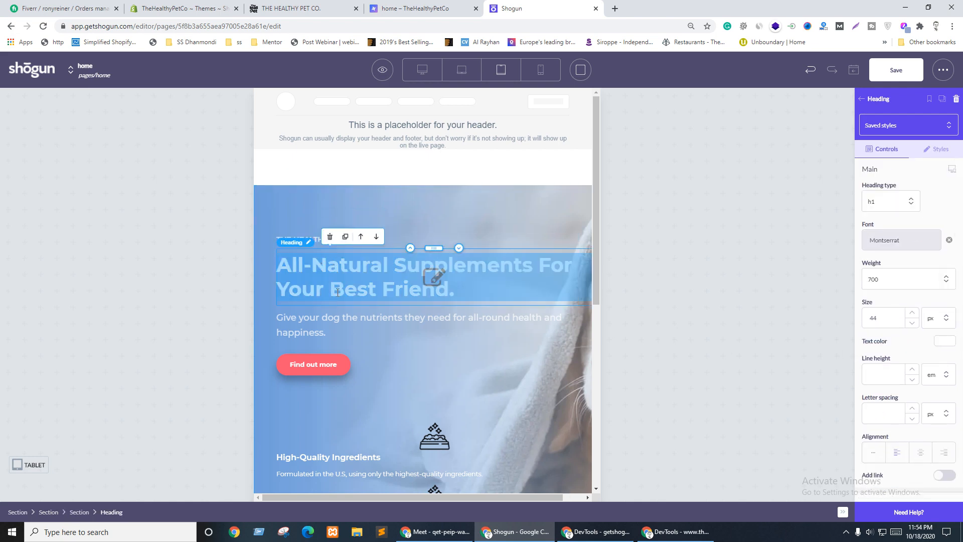
click(952, 169)
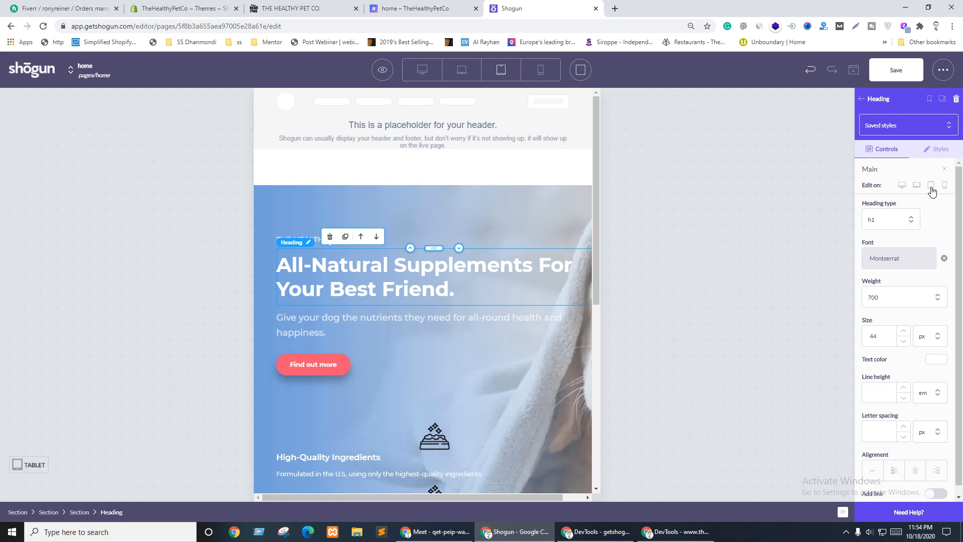
double_click(871, 340)
text(28)
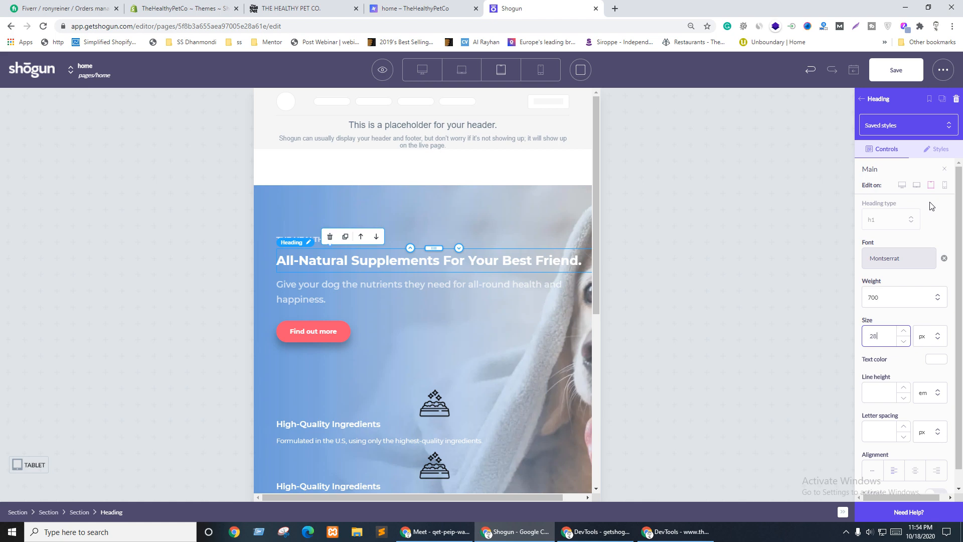
Step: Check how the main heading wraps on the live site in the narrow window
key(ctrl+shift+Tab)
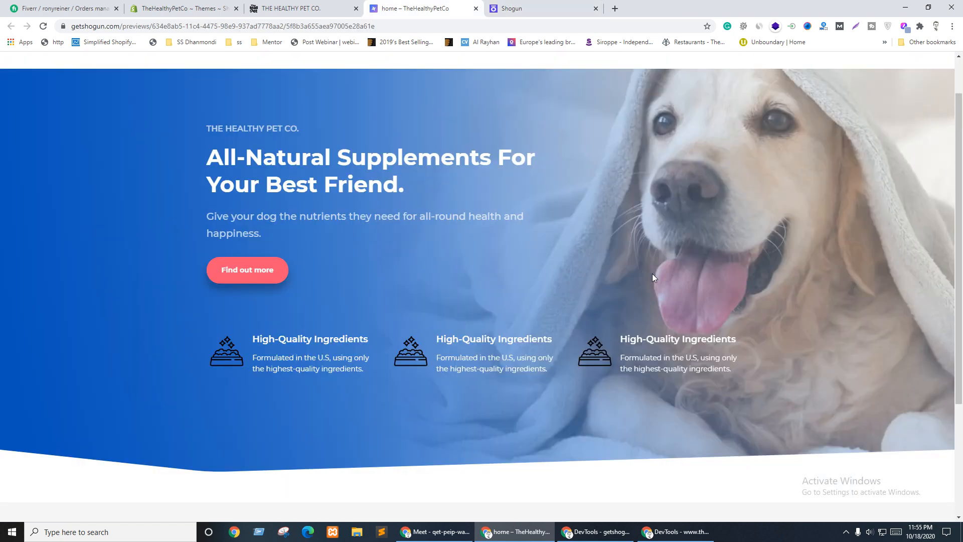
key(ctrl+shift+Tab)
click(928, 7)
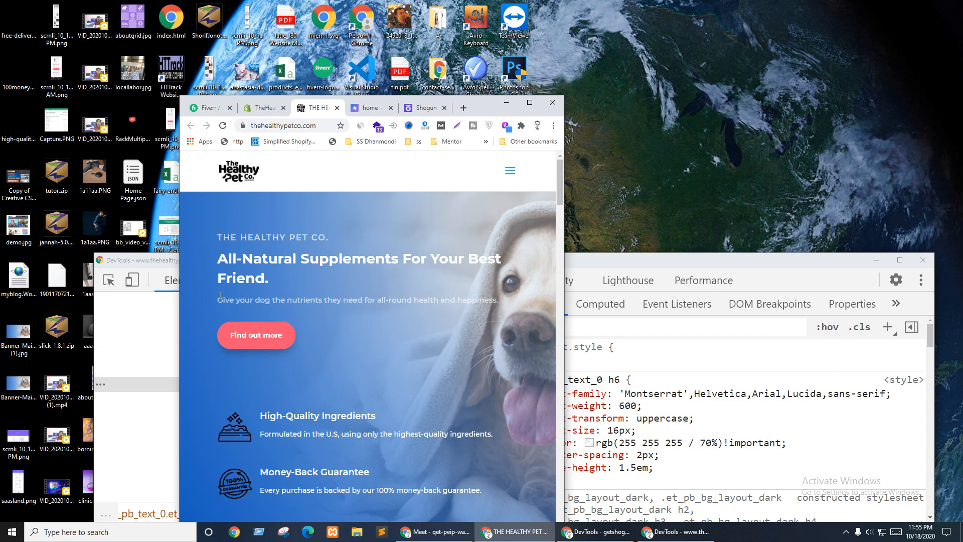
click(533, 104)
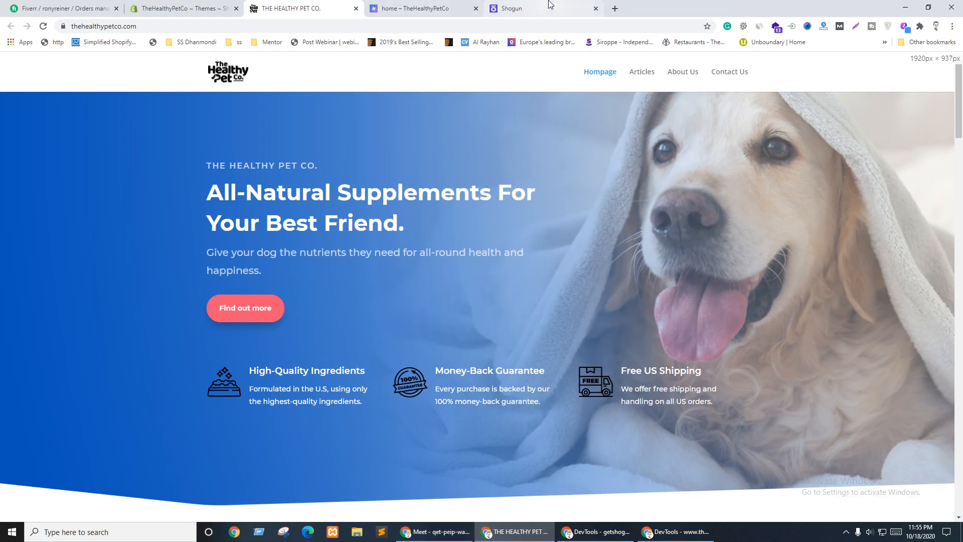
Step: Switch to the Shogun editor and set the main hero heading's maximum width to 450 px for tablets
click(511, 8)
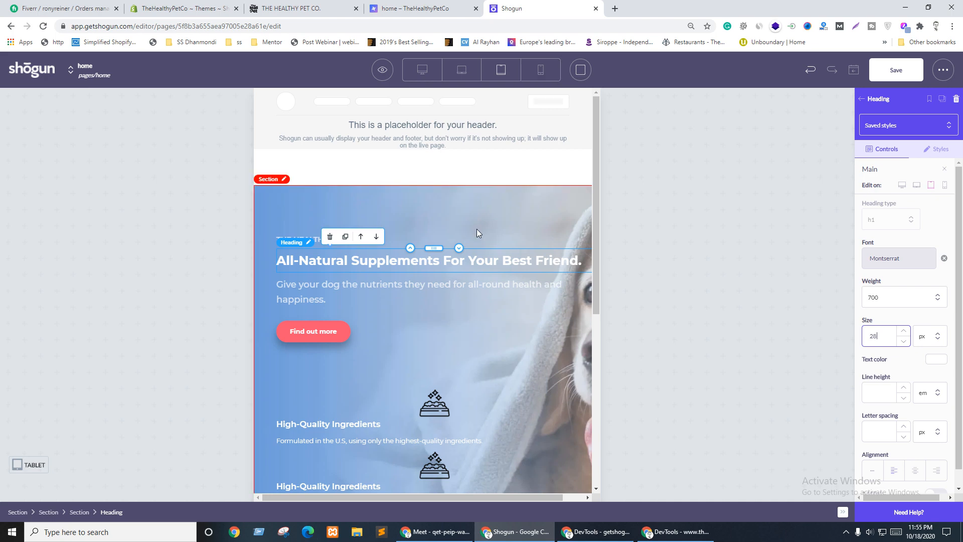
click(940, 150)
click(944, 169)
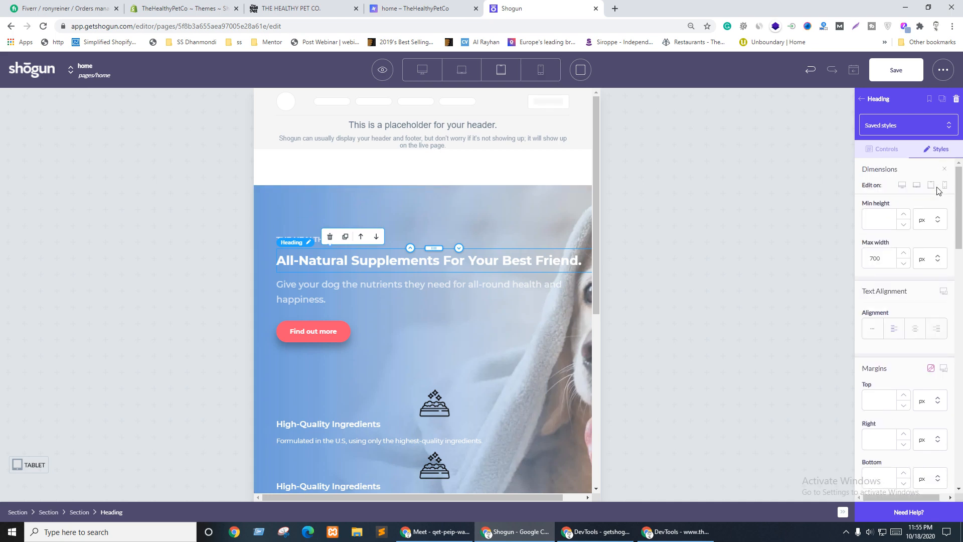
click(920, 186)
double_click(873, 258)
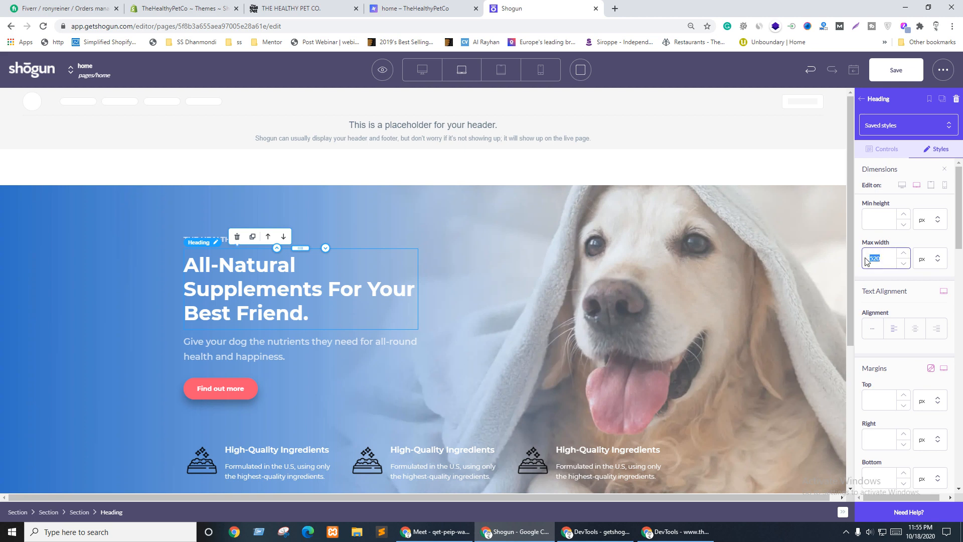
click(930, 185)
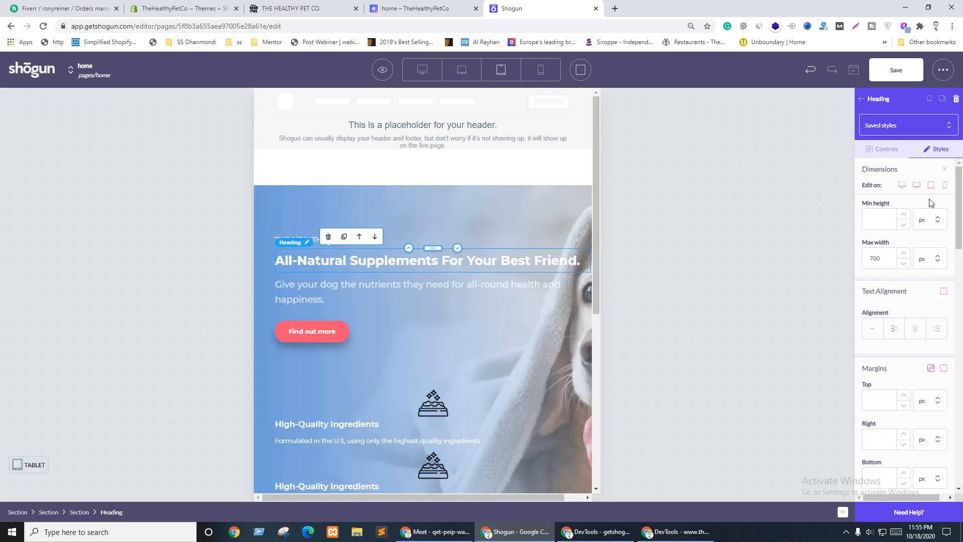
drag(890, 259, 861, 256)
text(520)
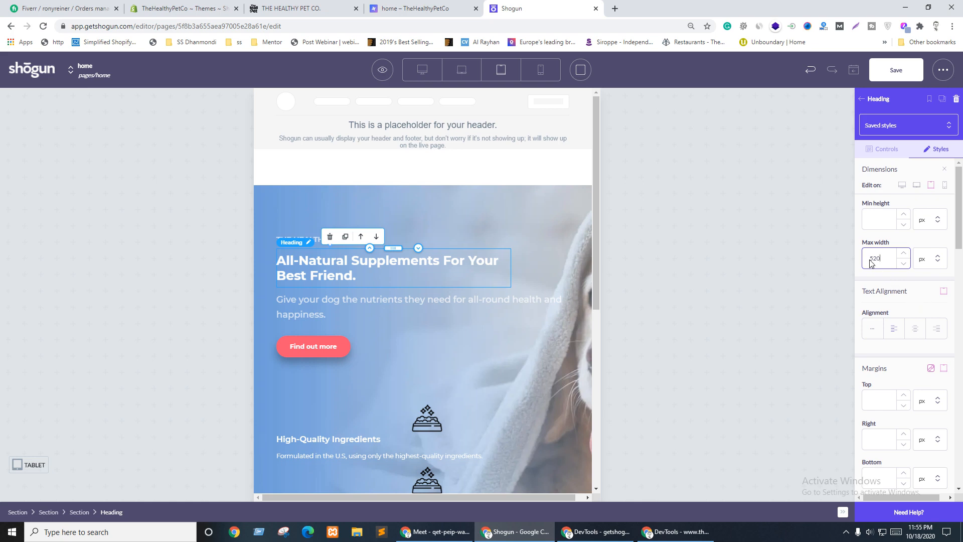
text(0)
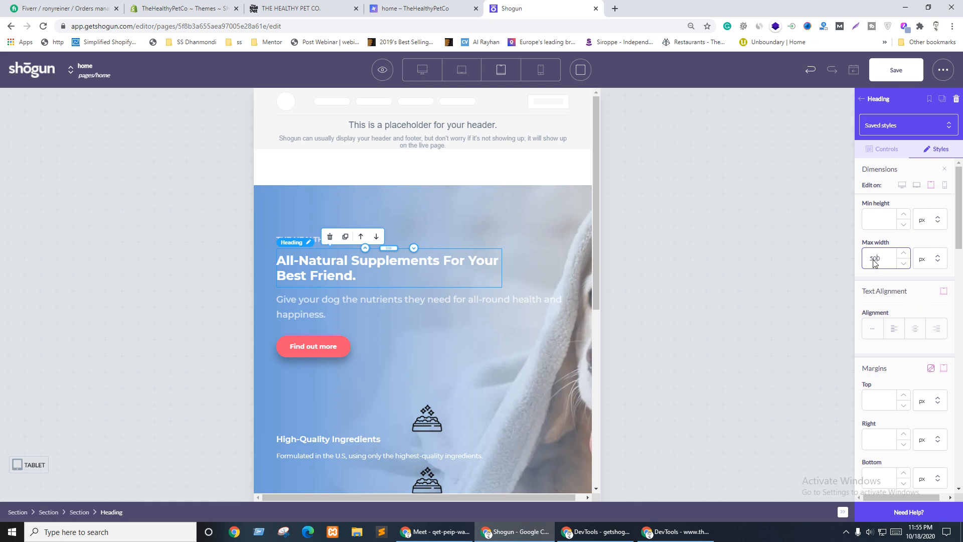
drag(874, 263, 858, 260)
text(45)
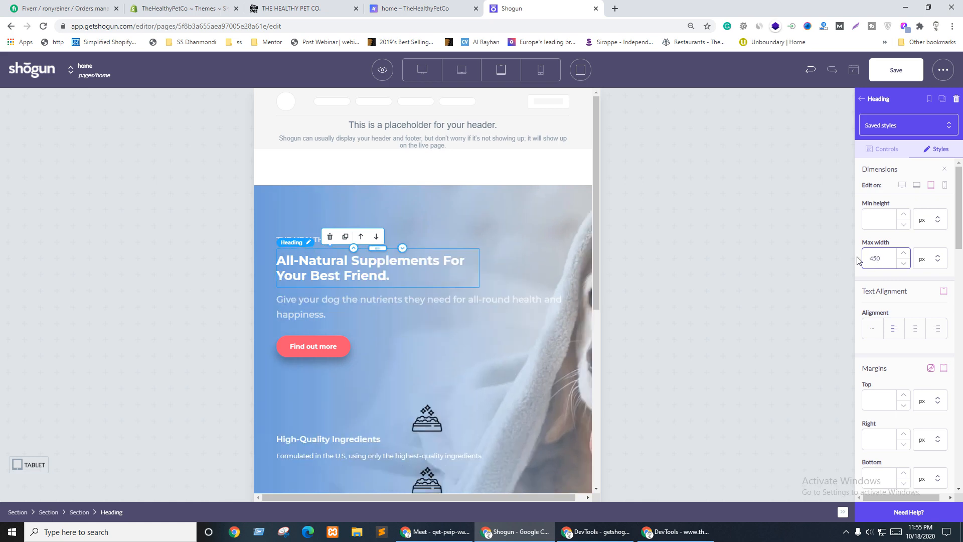
click(895, 297)
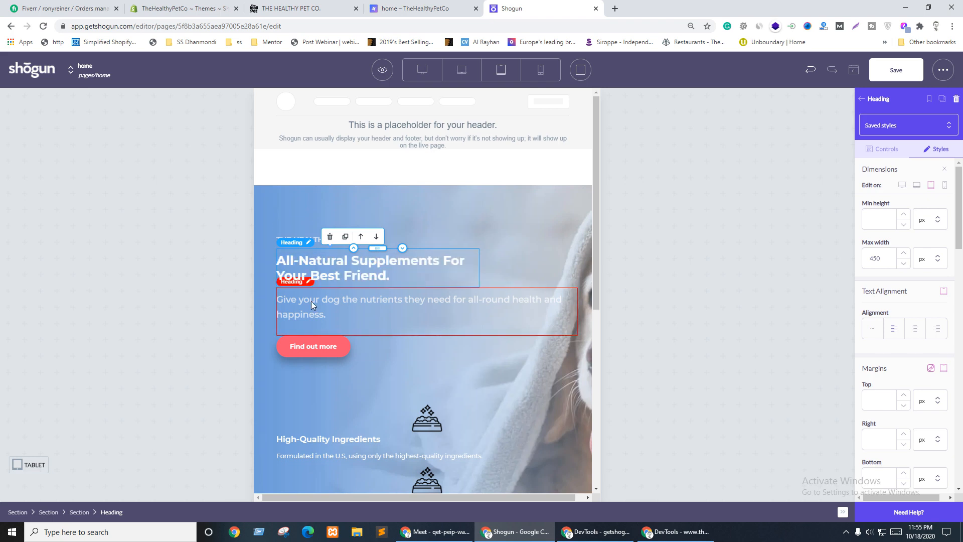
Step: Set the maximum width of the "Give your dog the nutrients" text to 500 px for tablets
click(424, 300)
click(944, 171)
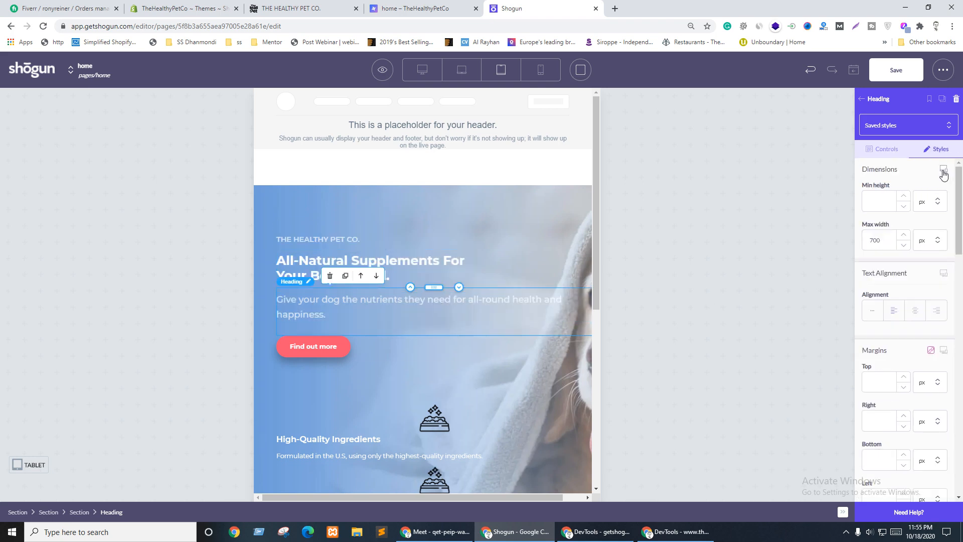
click(944, 171)
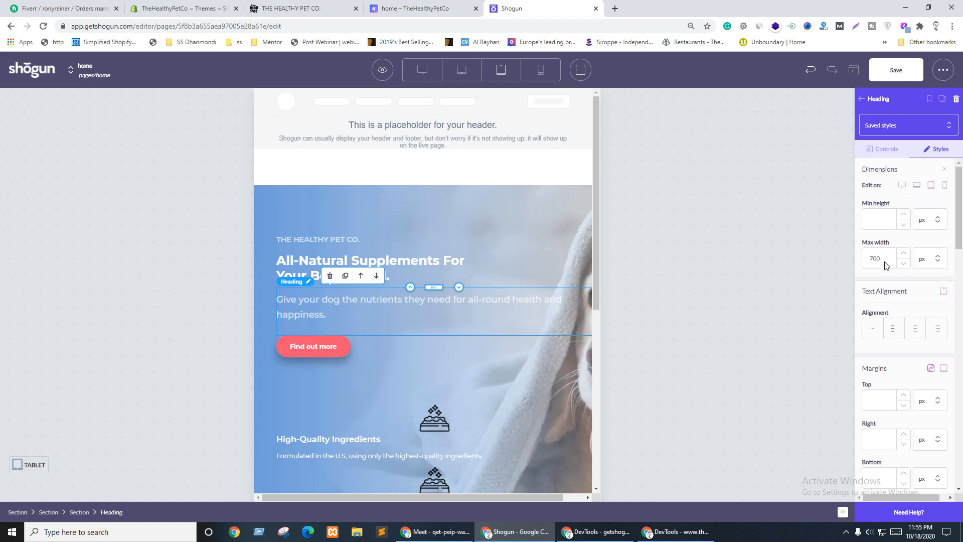
drag(885, 265, 858, 263)
text(520)
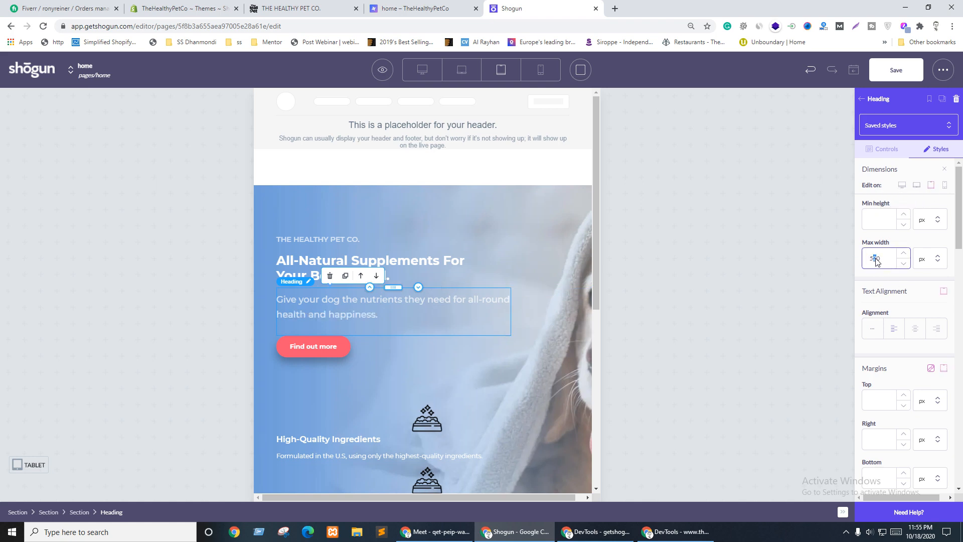
text(0)
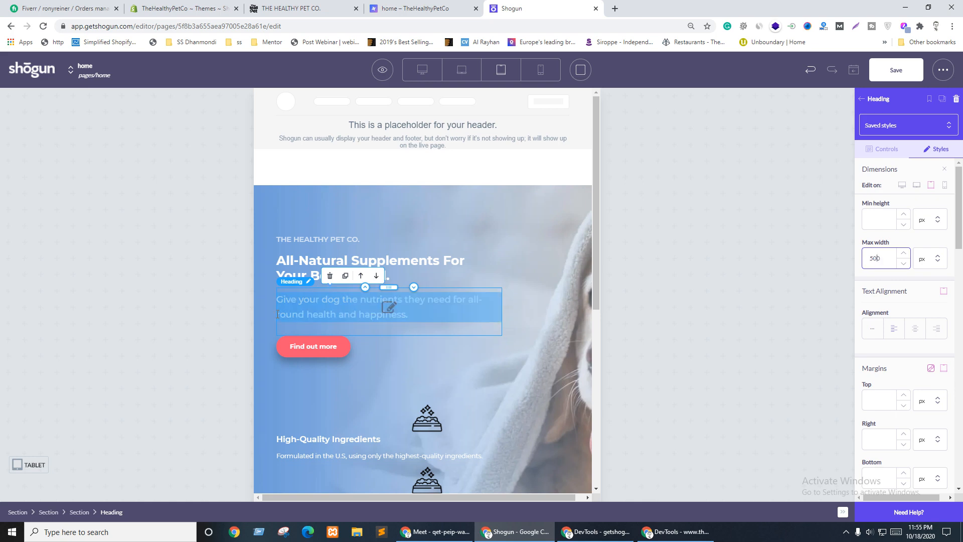
Step: Turn off stacking on smaller screens for the first feature's two-column block holding its icon and text
scroll(464, 361, down, 4)
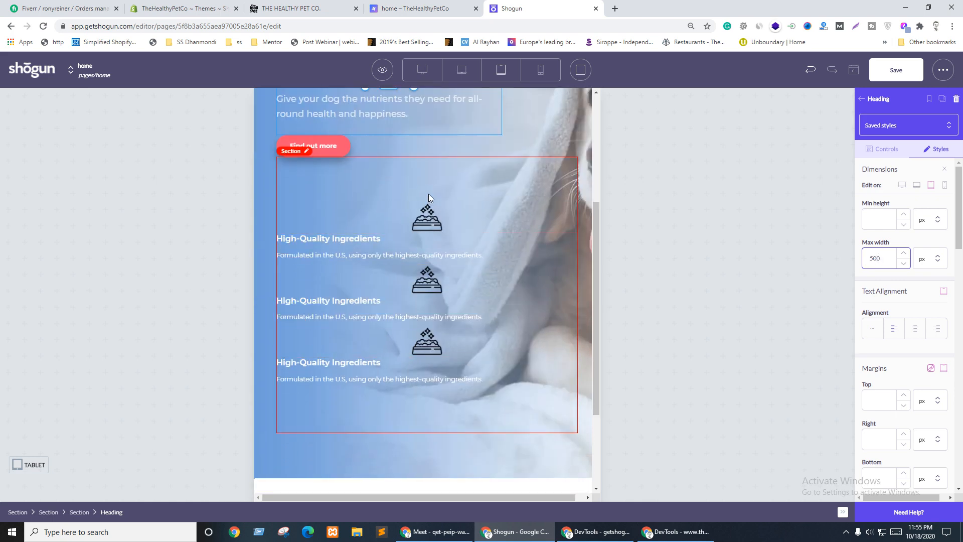
click(459, 231)
click(177, 511)
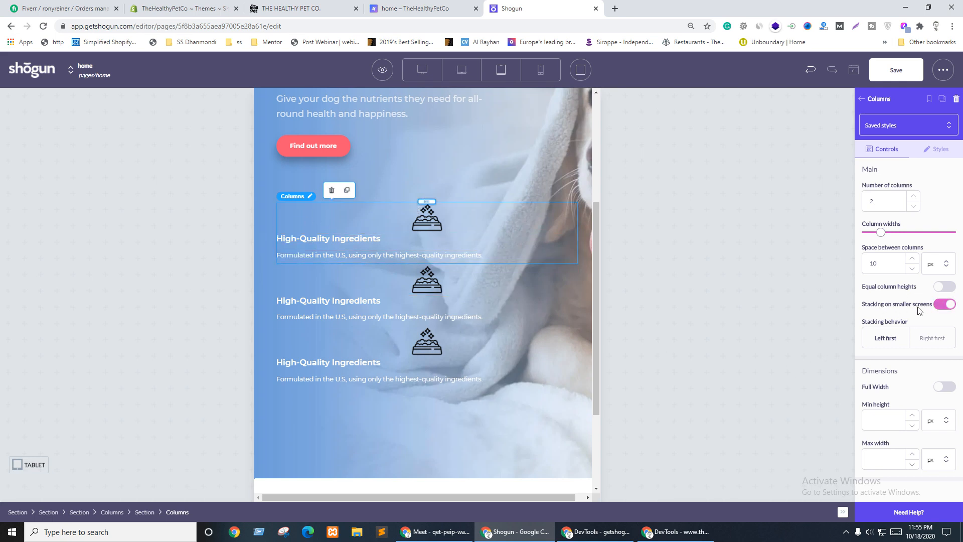
click(113, 512)
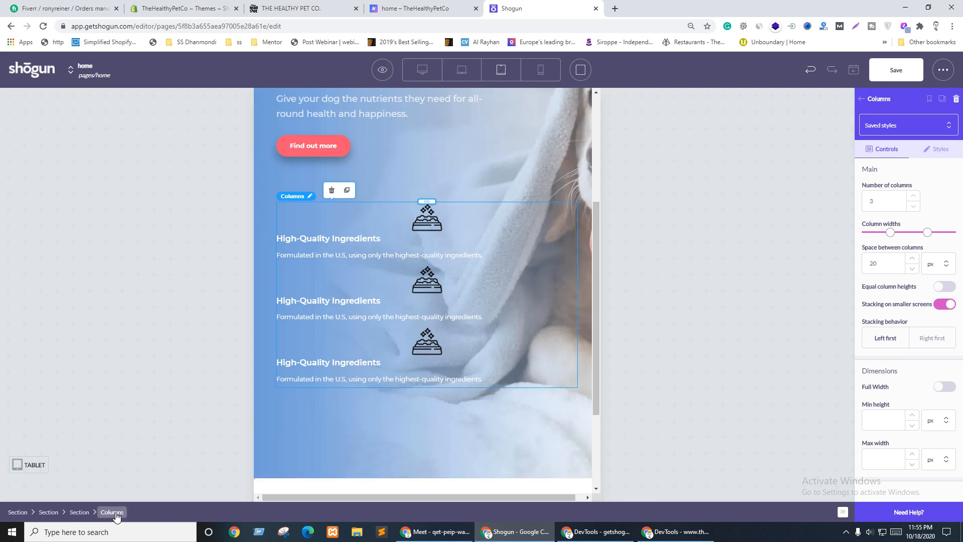
click(424, 219)
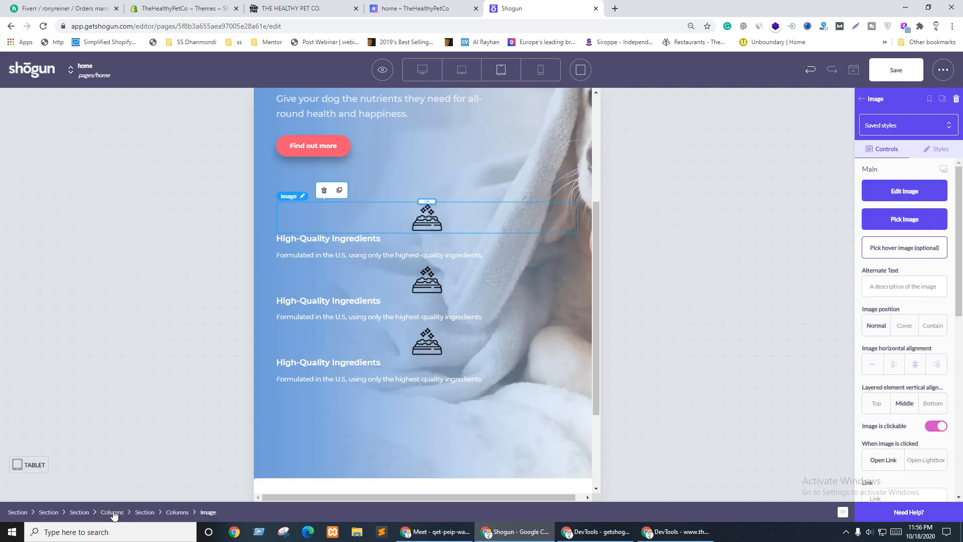
click(177, 512)
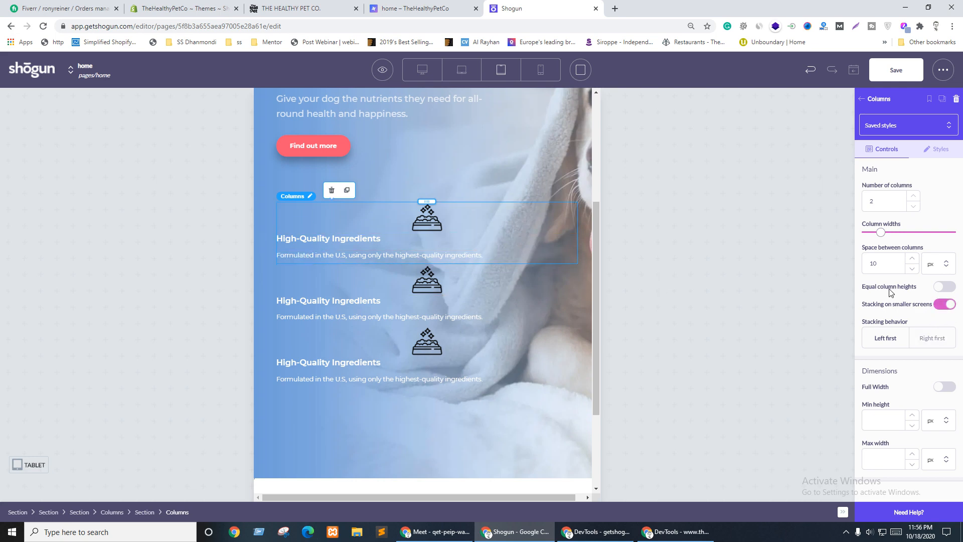
click(942, 304)
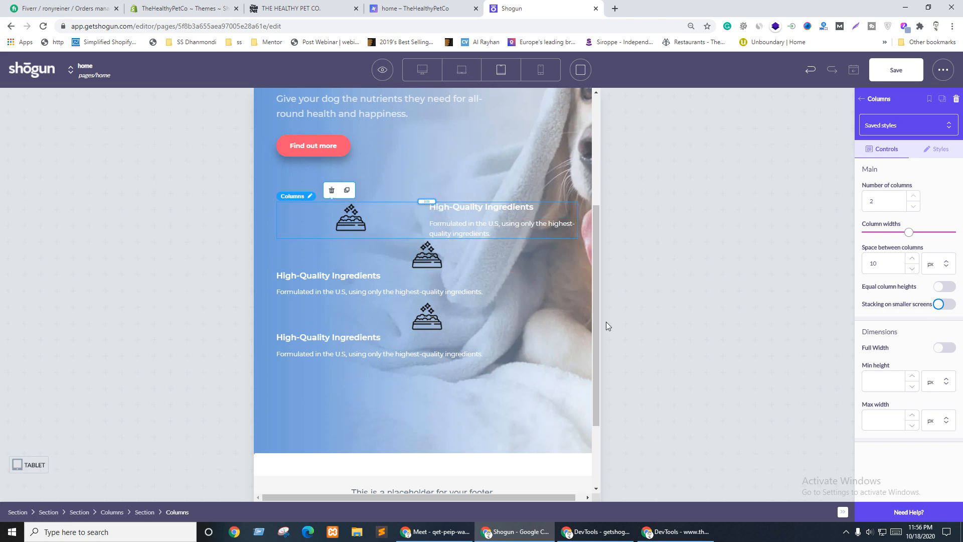
Step: Narrow the first feature's icon column to about one fifth of the two-column block's width
click(417, 231)
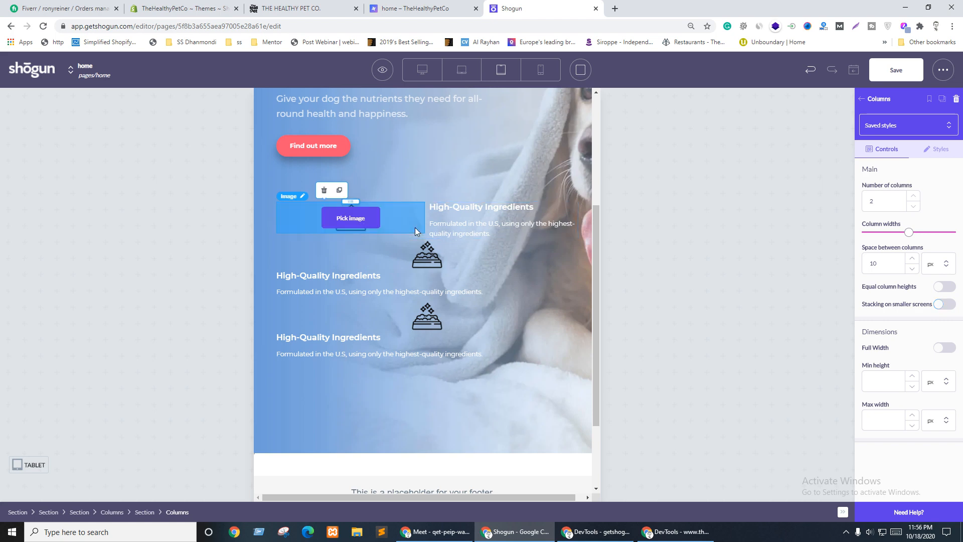
click(429, 234)
click(419, 236)
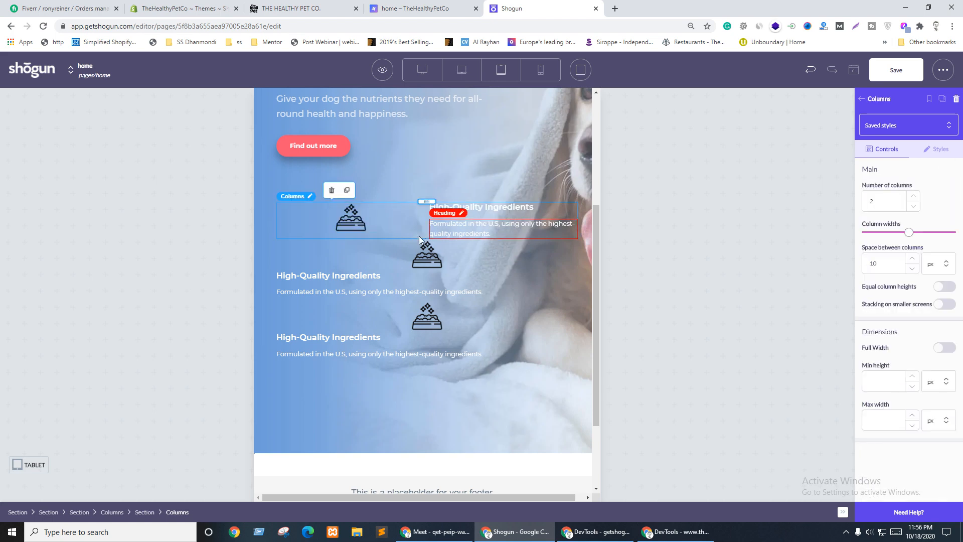
drag(909, 233, 881, 233)
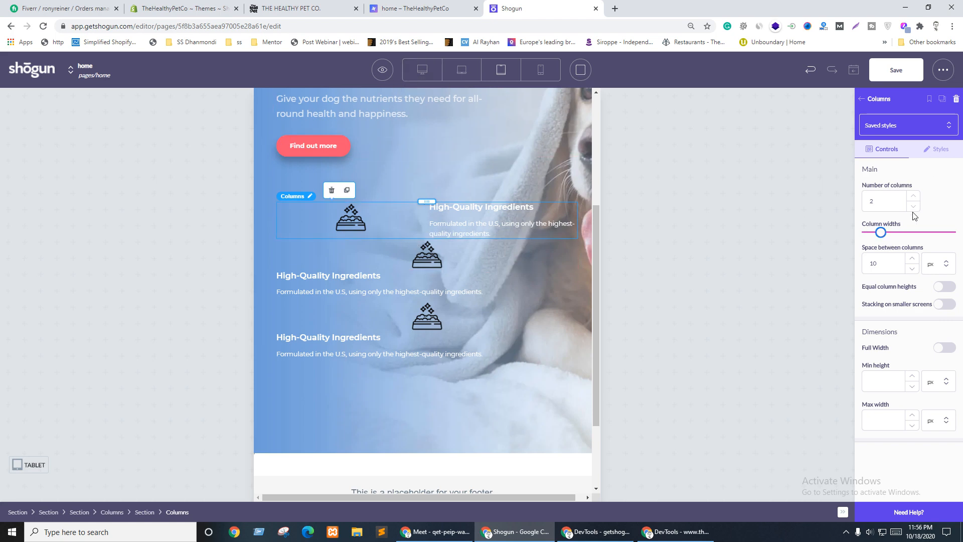
Step: Save the page and open a fresh preview, closing the old preview and placing the new one before the editor
click(890, 71)
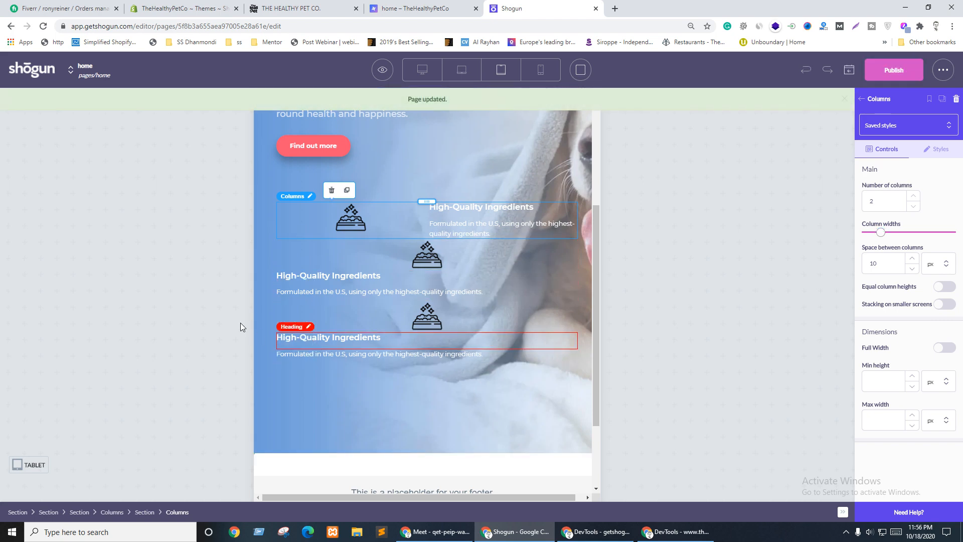
click(382, 70)
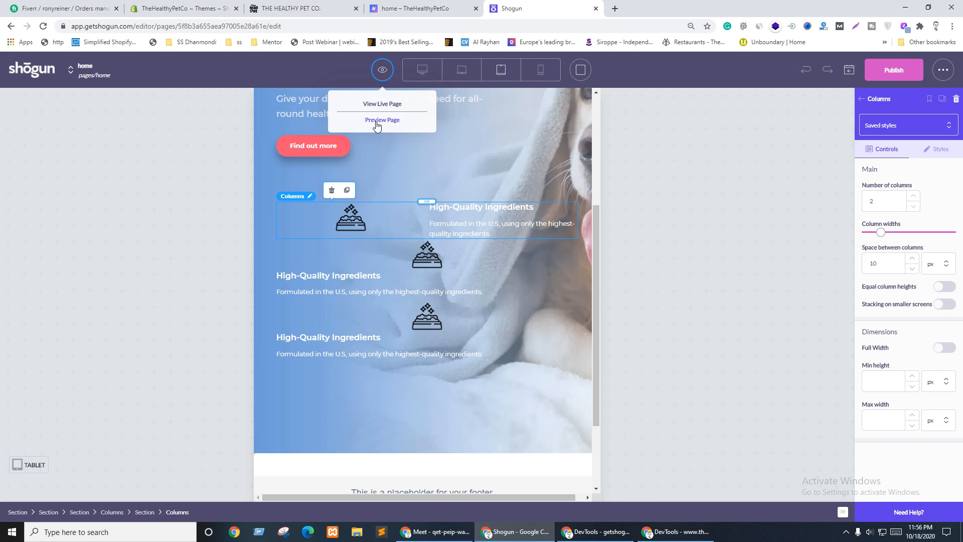
click(378, 121)
click(476, 8)
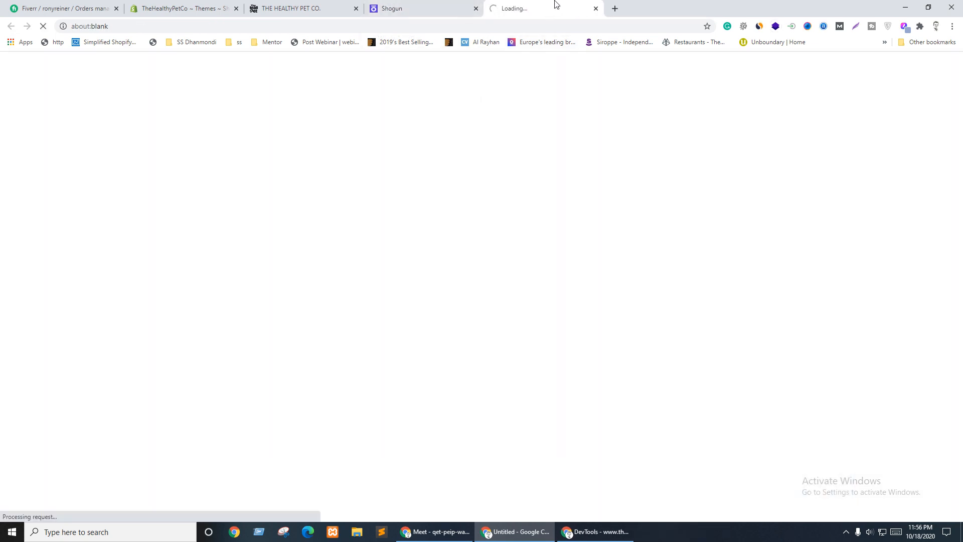
drag(555, 4, 421, 4)
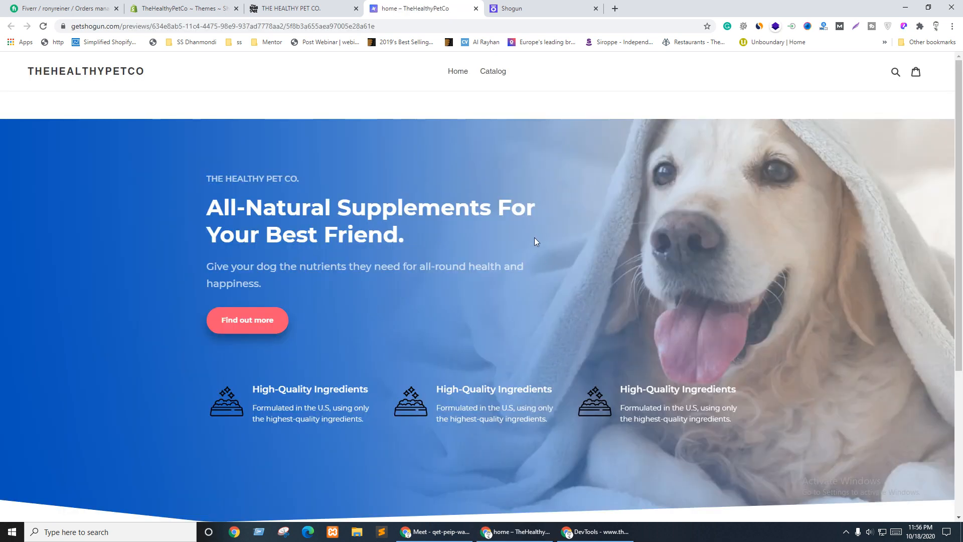
Step: Inspect the preview's main heading styles and check the hero's text and feature layout in a narrow window
right_click(534, 237)
click(560, 412)
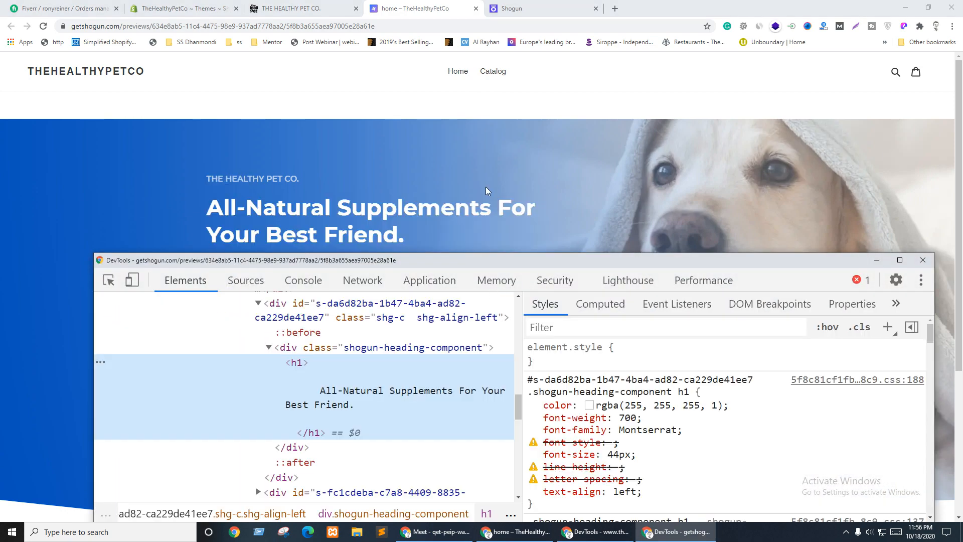
click(486, 184)
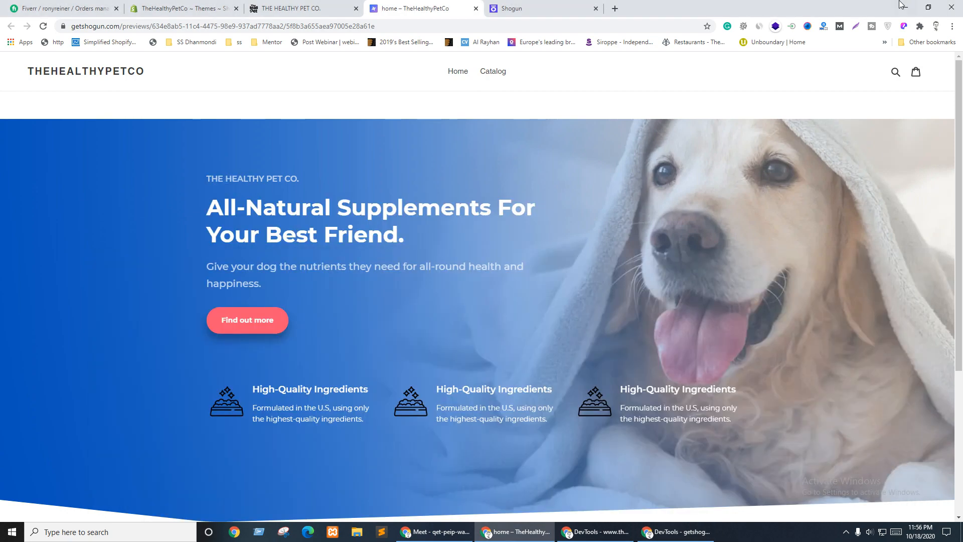
click(928, 7)
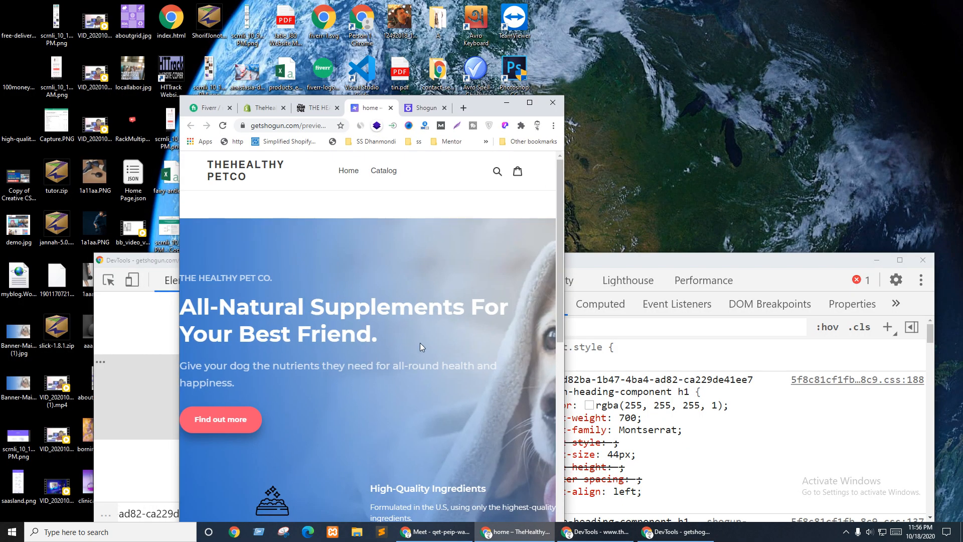
scroll(487, 308, down, 3)
scroll(477, 344, up, 3)
scroll(401, 341, down, 4)
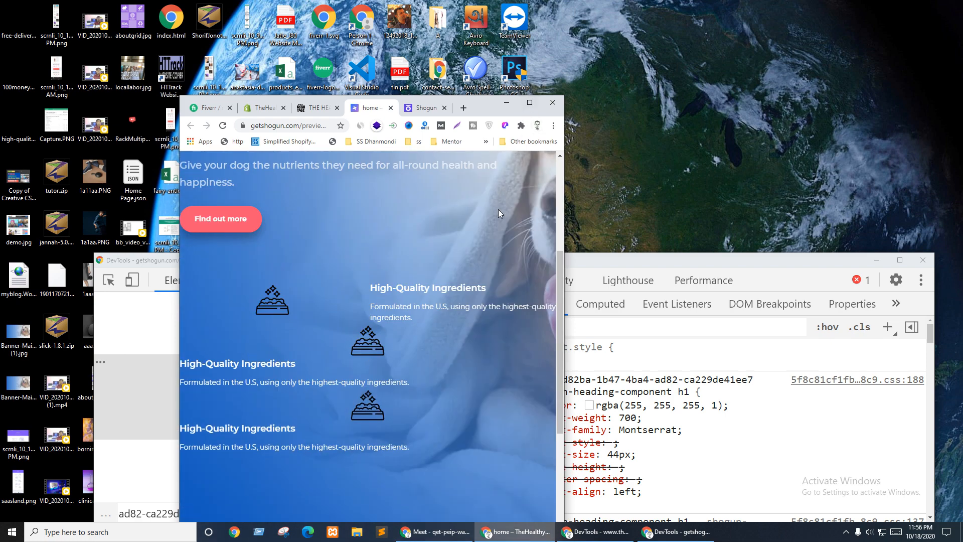
scroll(409, 330, up, 4)
click(529, 102)
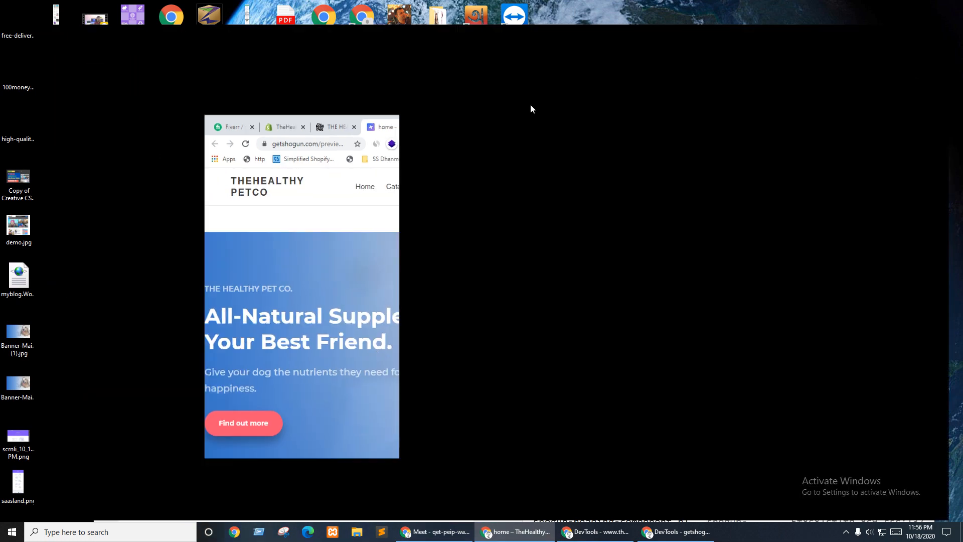
Step: Return to the Shogun editor and check the hero section's padding settings for tablets
click(522, 8)
scroll(326, 332, up, 5)
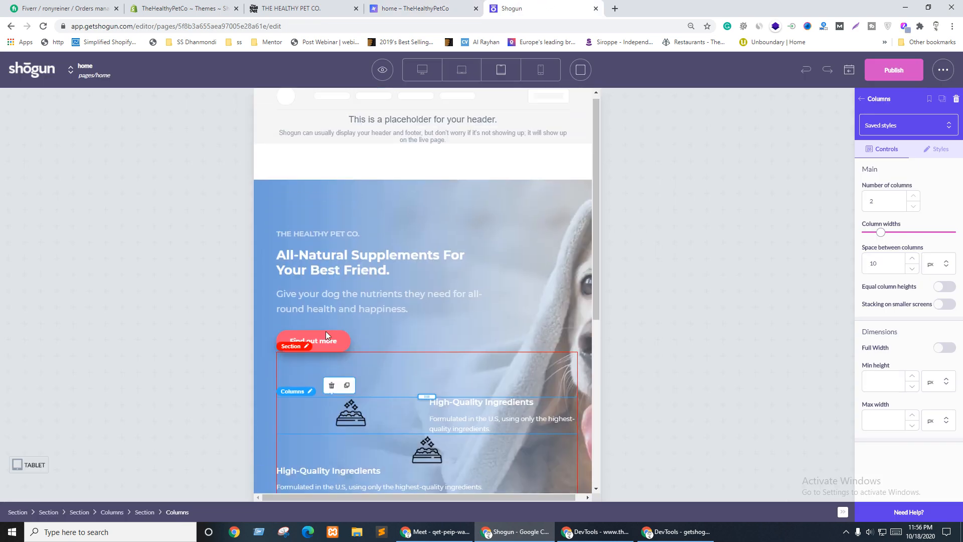
click(285, 194)
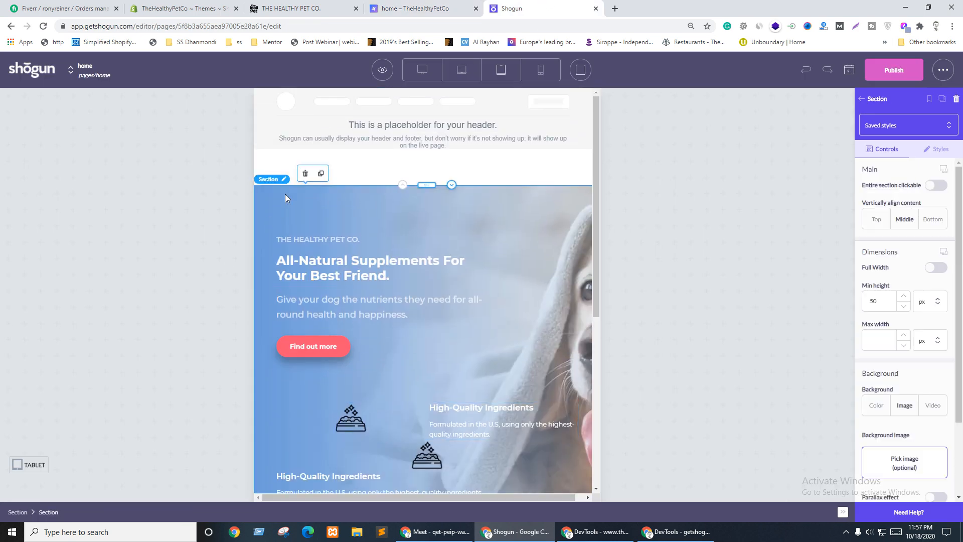
click(940, 150)
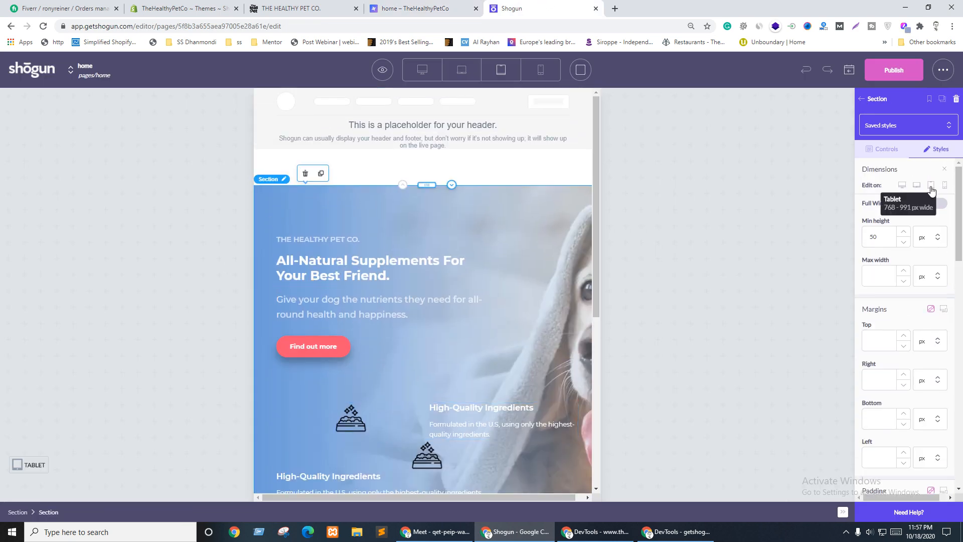
scroll(908, 303, down, 5)
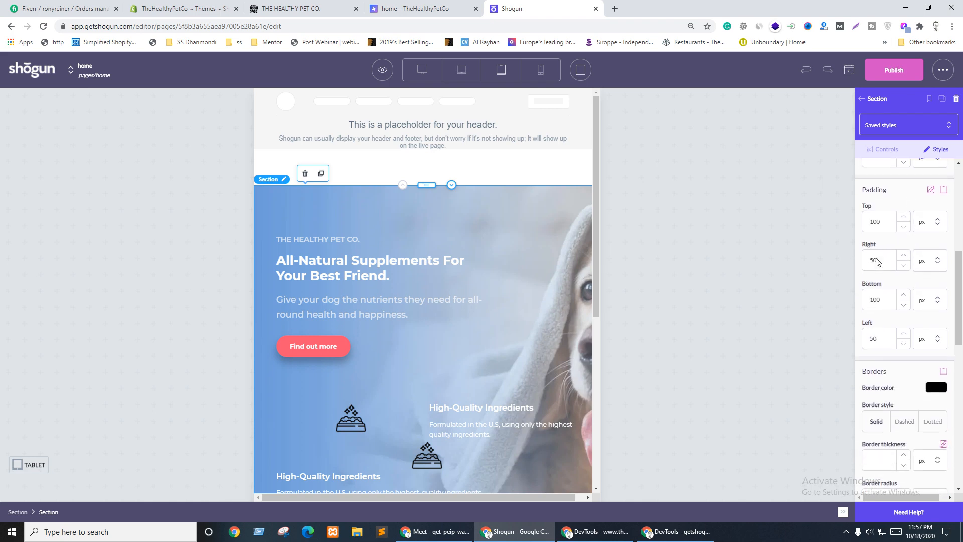
scroll(423, 325, down, 2)
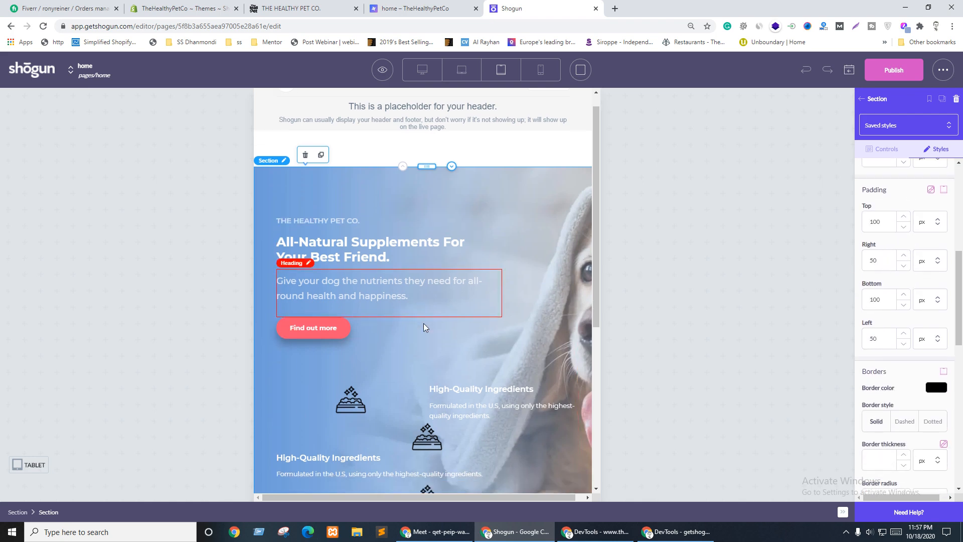
Step: Compare the first feature's column layout and settings in the desktop, laptop and tablet views, trying its column widths on tablet
click(422, 70)
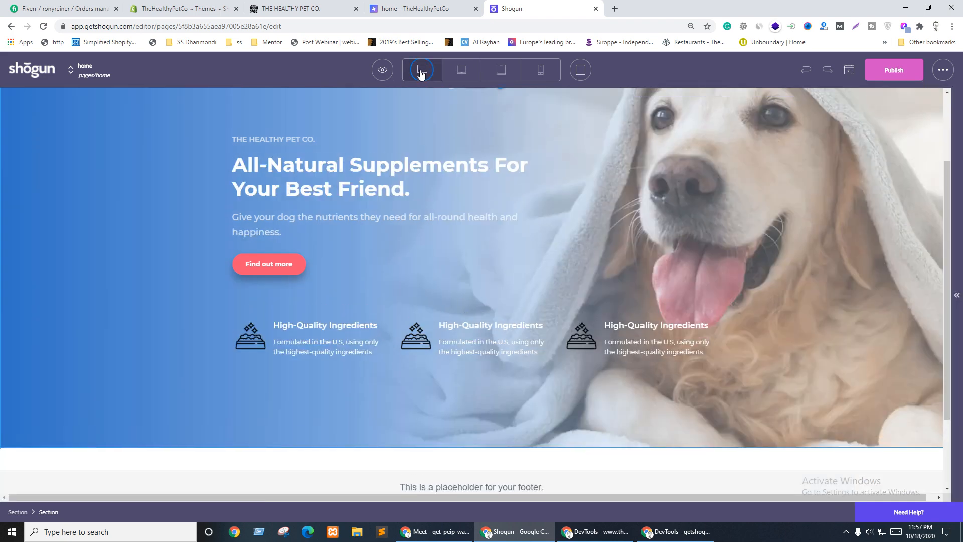
click(270, 341)
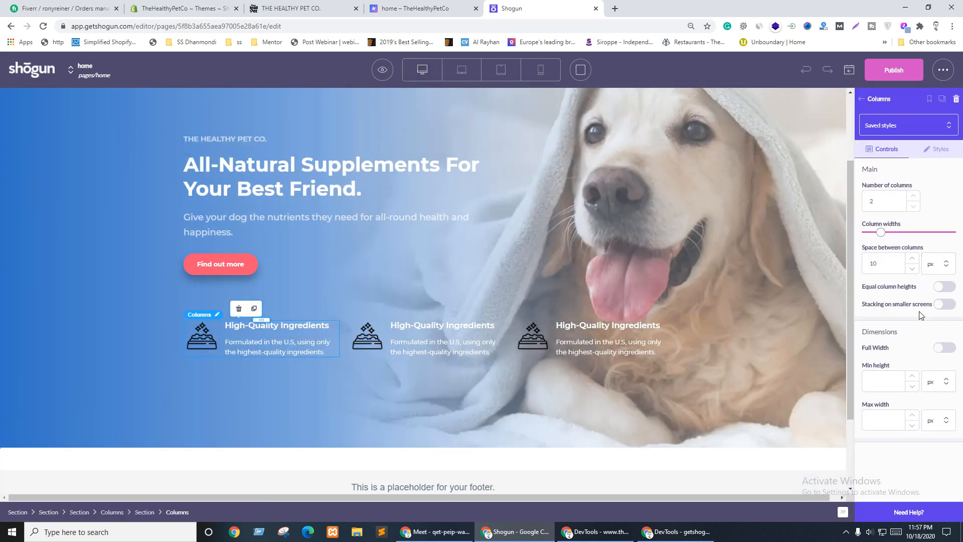
click(461, 71)
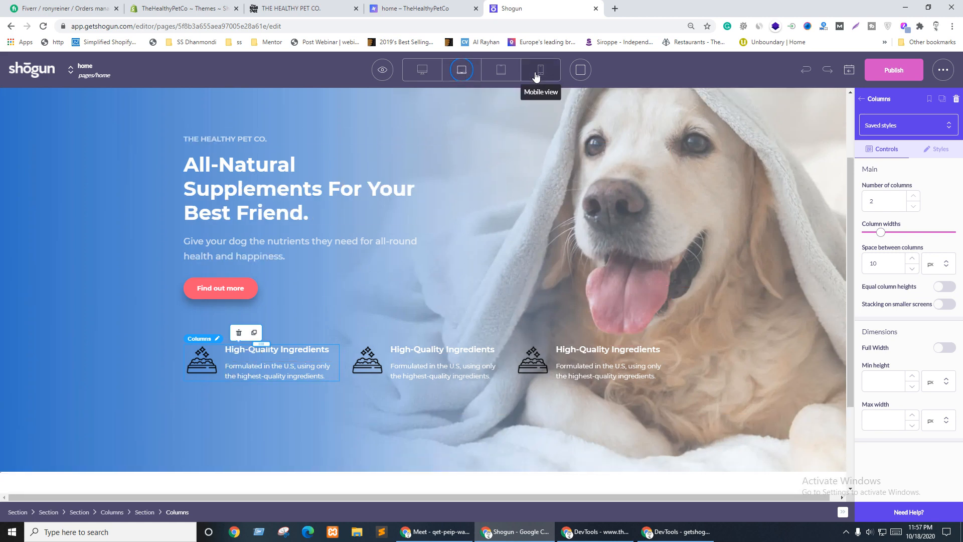
click(511, 73)
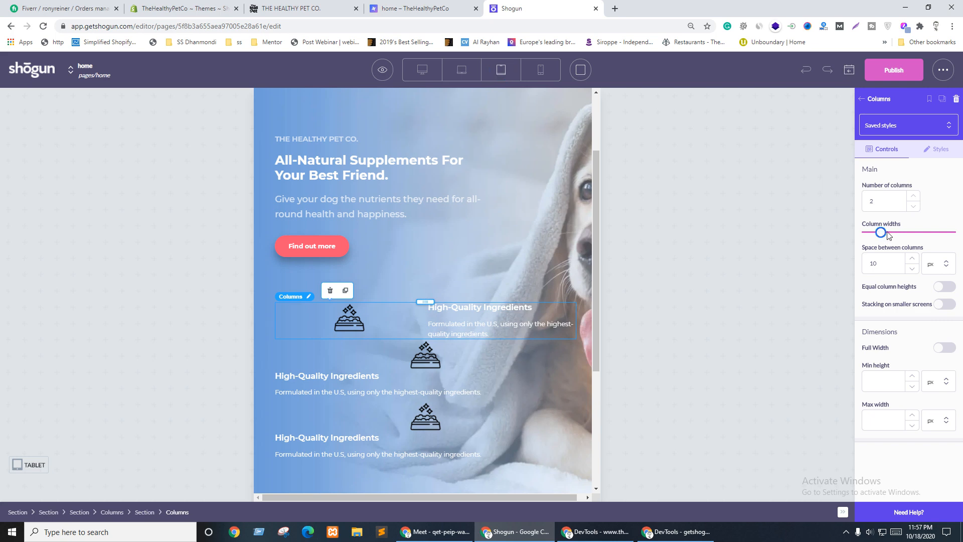
mouse_move(882, 233)
mouse_down()
mouse_move(950, 233)
mouse_move(864, 239)
mouse_move(882, 240)
mouse_up()
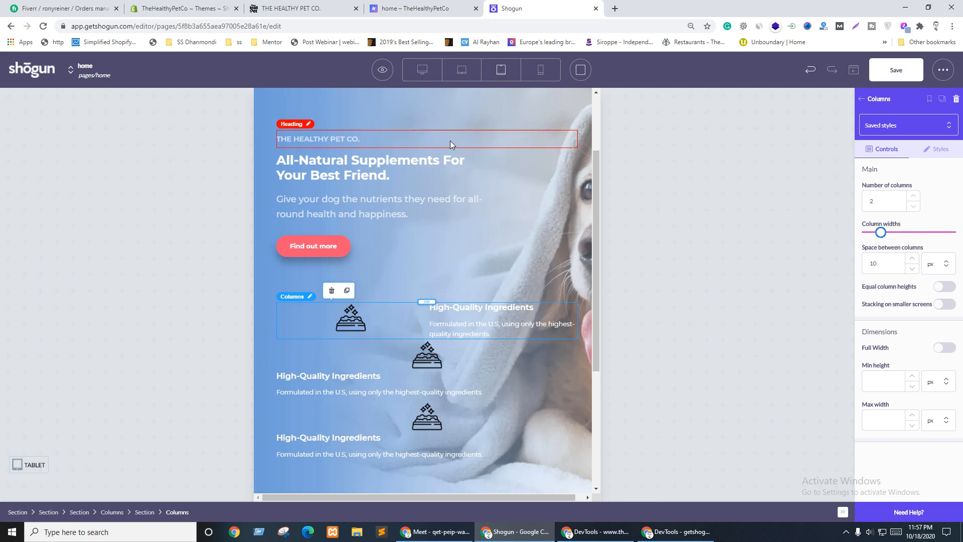
Step: In the desktop view, assign the CSS class nostake to the section wrapping the first feature's columns
click(423, 70)
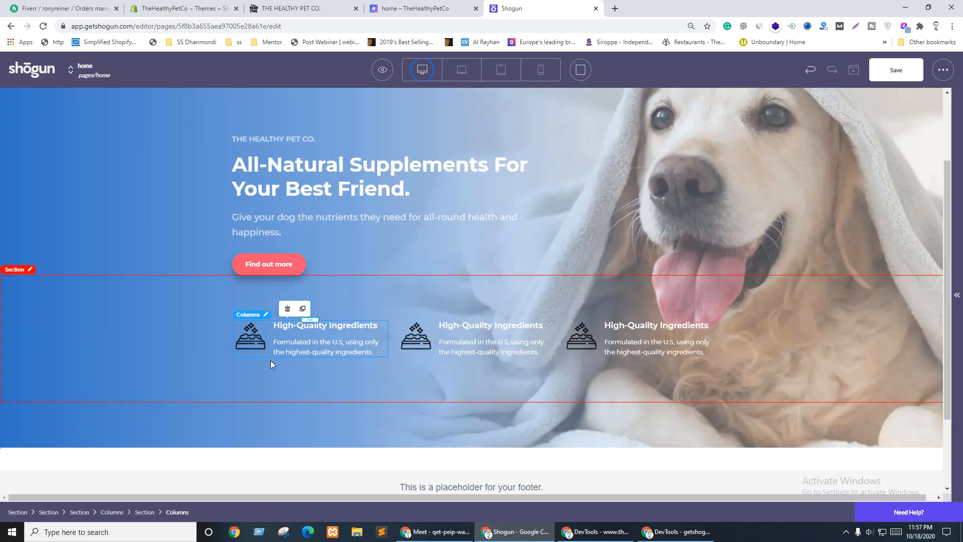
click(424, 71)
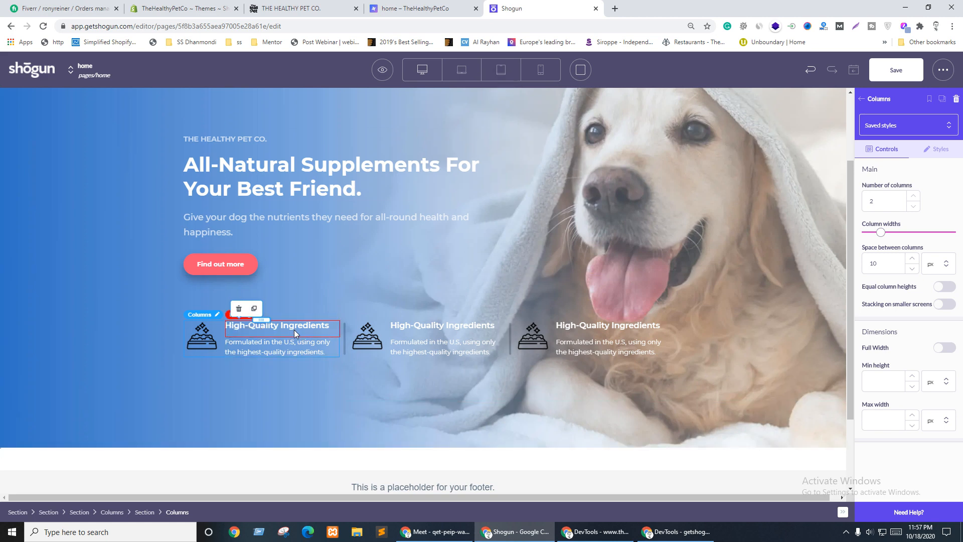
click(145, 512)
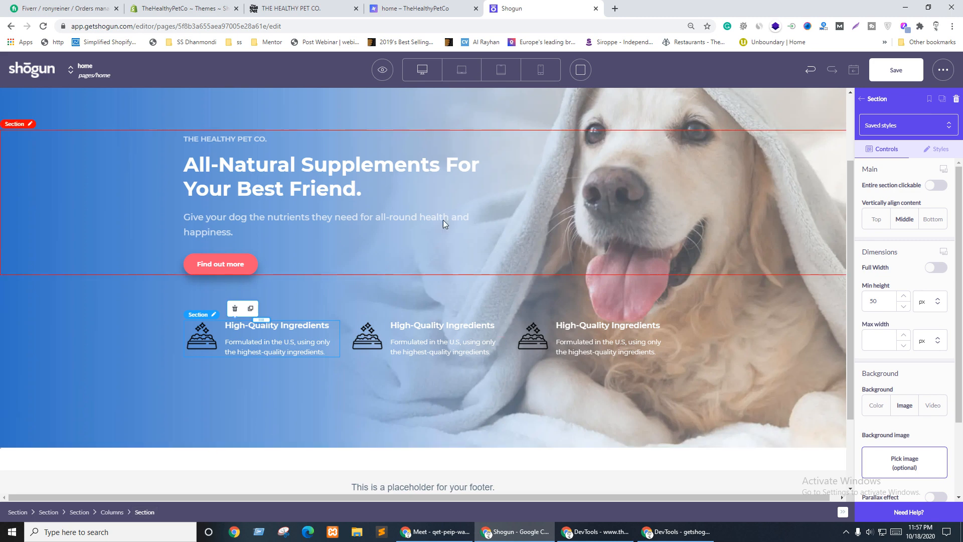
click(937, 150)
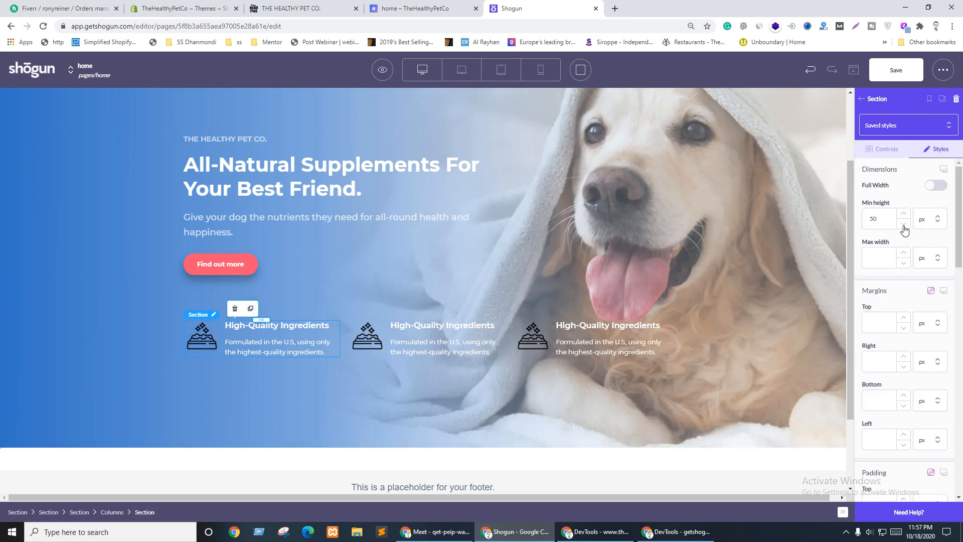
scroll(896, 309, down, 5)
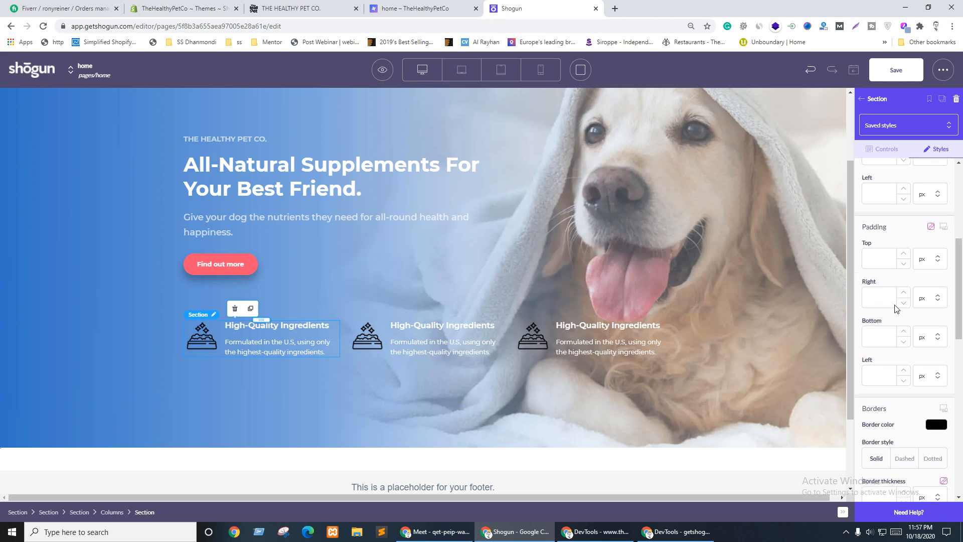
scroll(920, 381, down, 8)
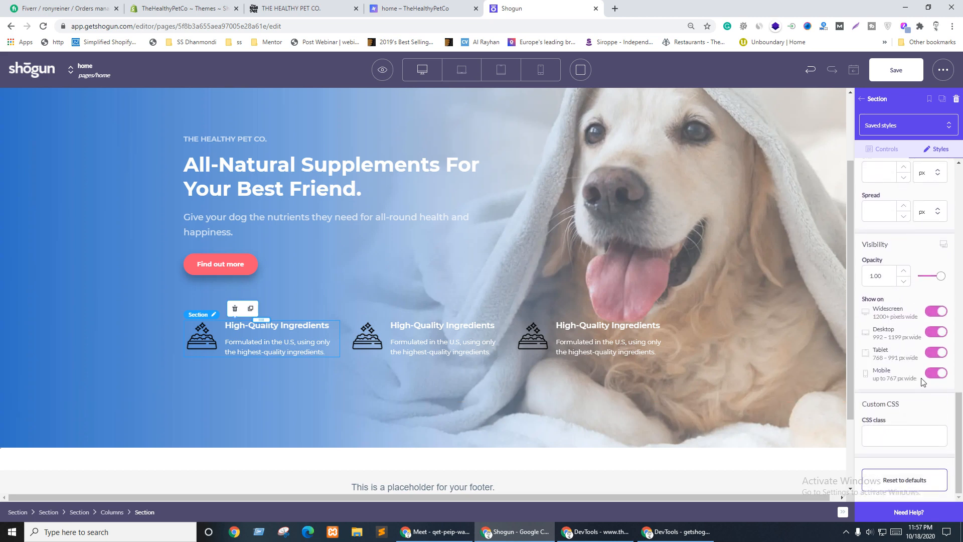
click(883, 437)
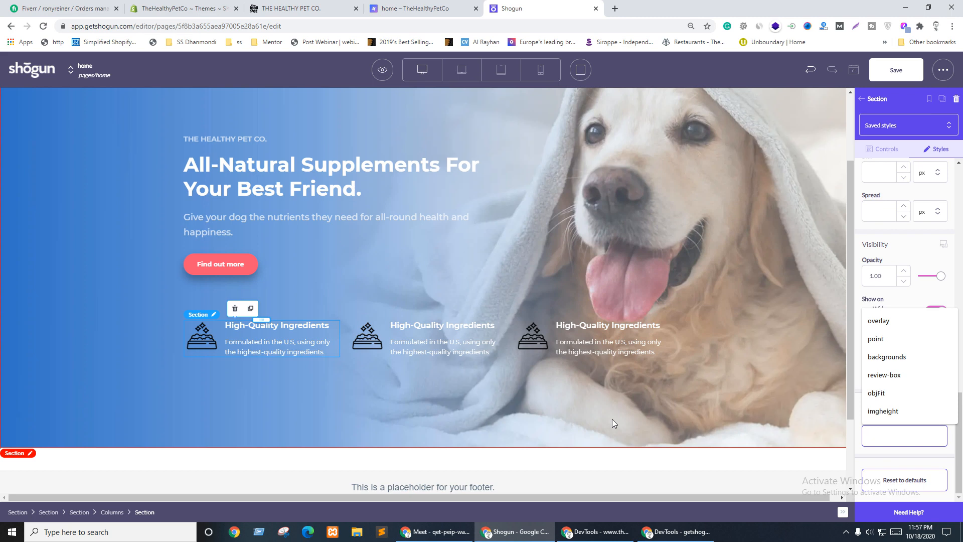
text(nostake)
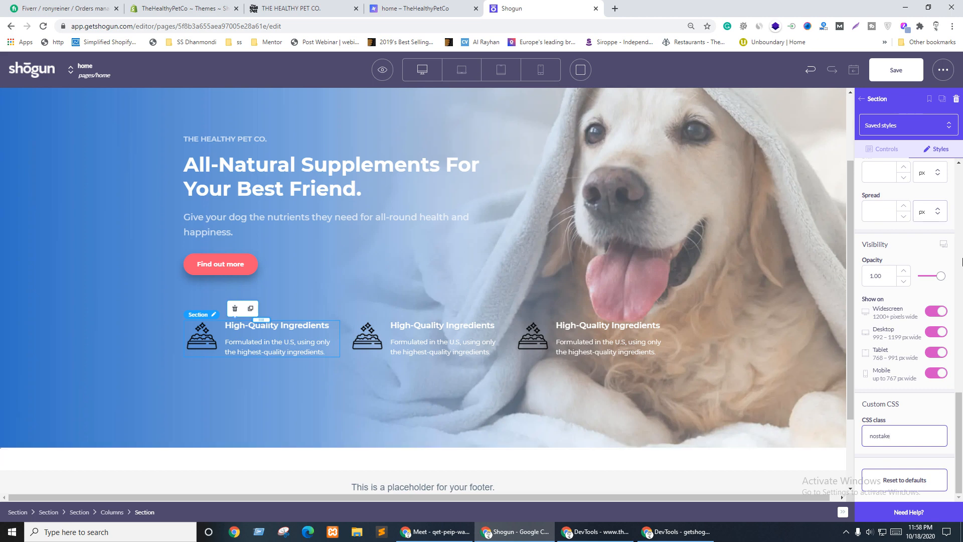
Step: Change the CSS class of the section wrapping the first feature's columns to nostaking
scroll(920, 219, up, 12)
click(884, 148)
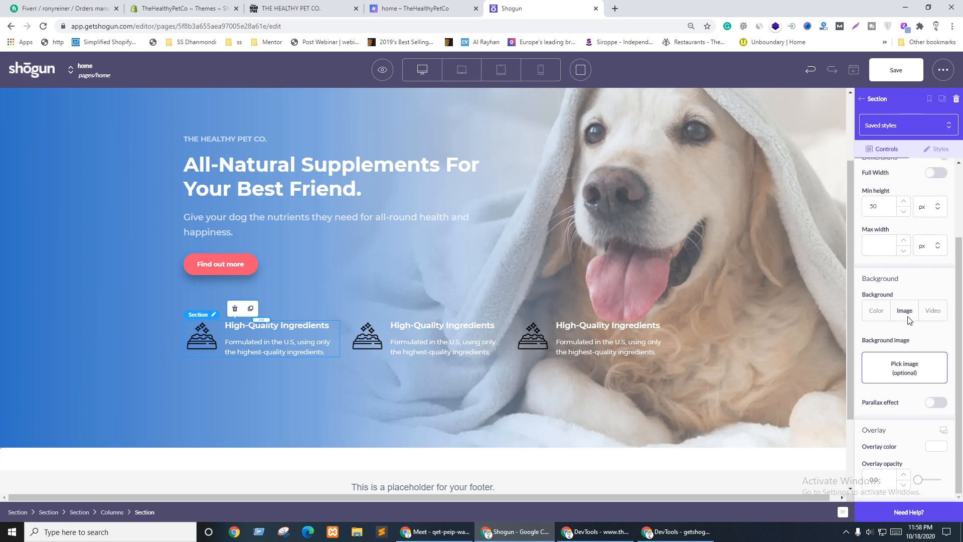
scroll(899, 302, up, 2)
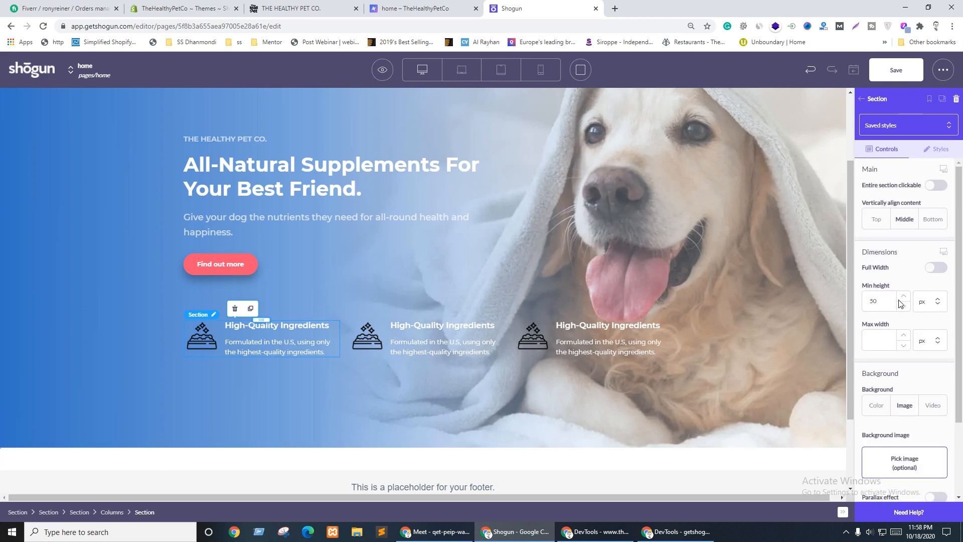
click(224, 350)
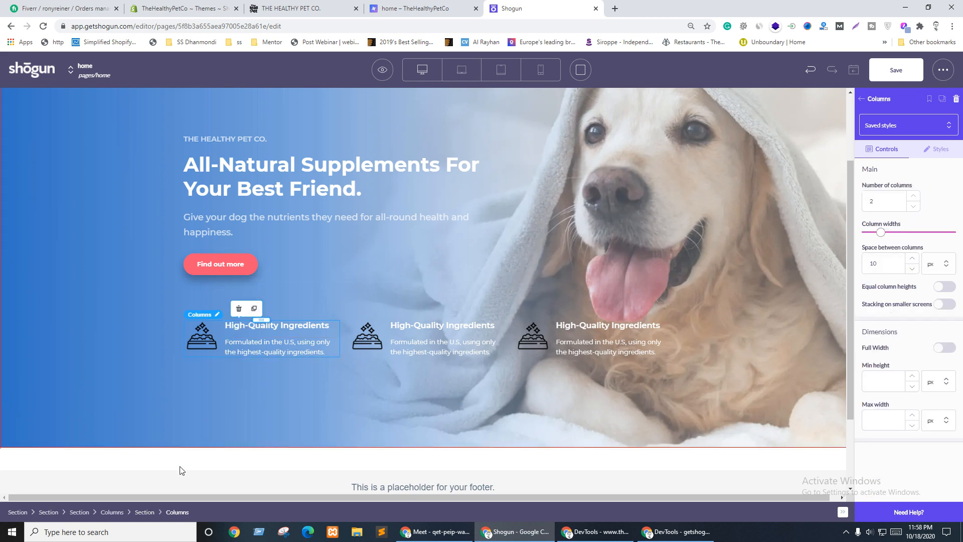
click(145, 511)
click(938, 150)
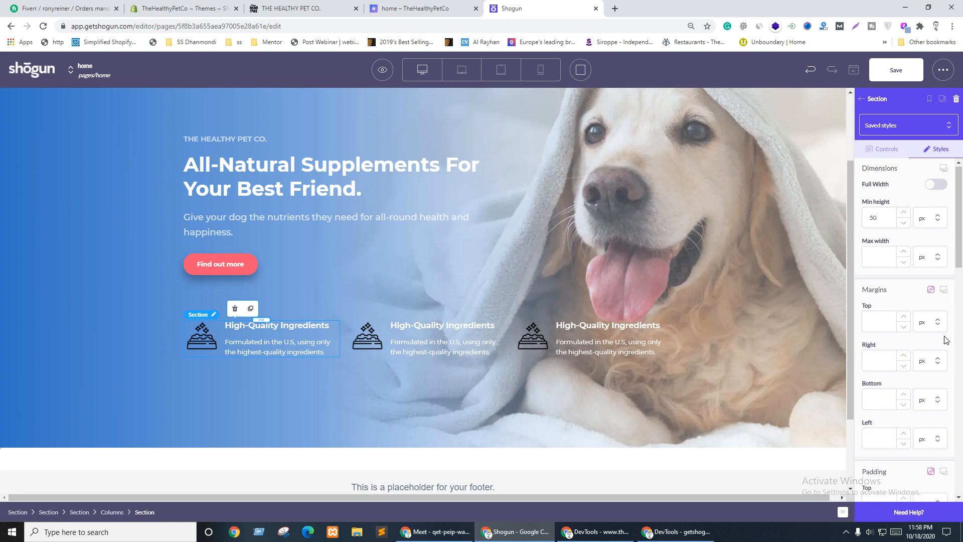
scroll(903, 326, down, 10)
click(899, 433)
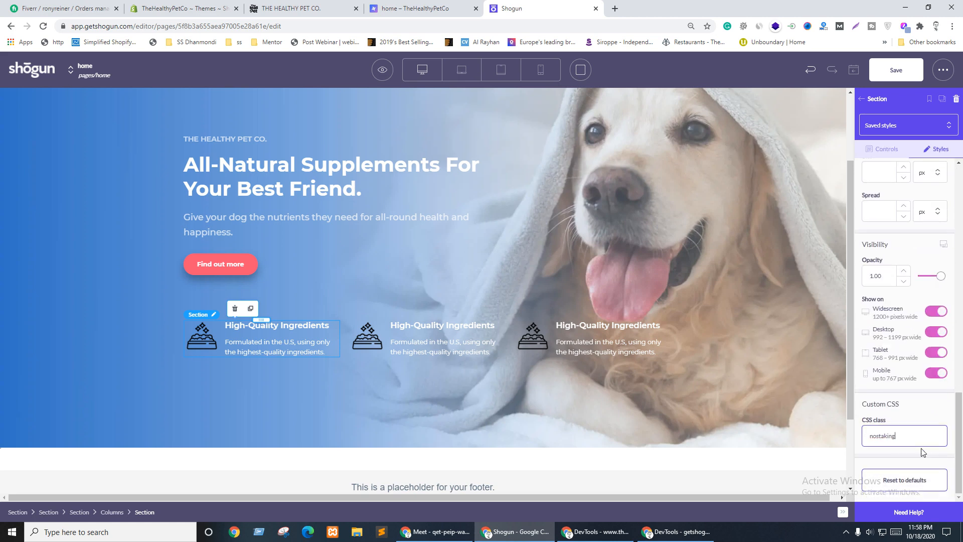
key(ctrl+a)
click(905, 408)
scroll(314, 339, up, 3)
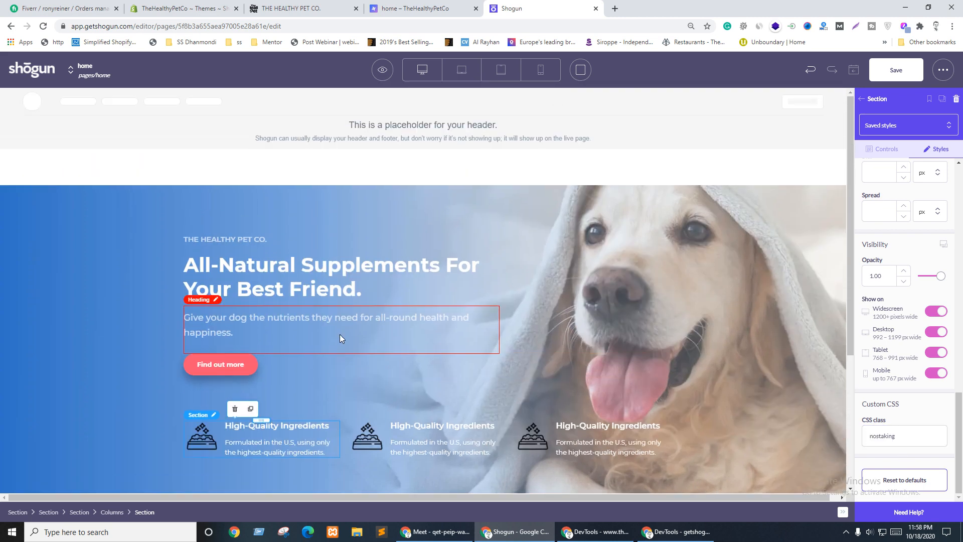
double_click(264, 180)
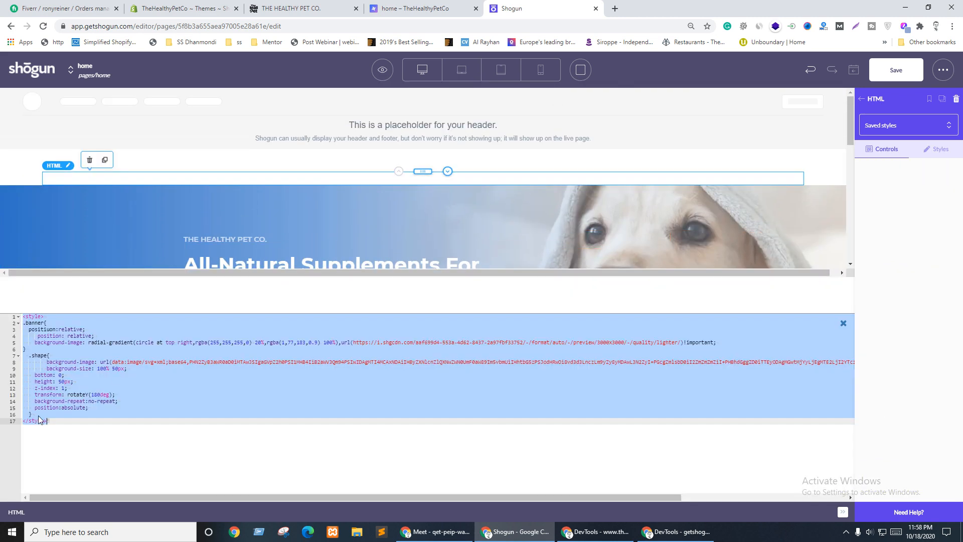
click(44, 407)
click(47, 414)
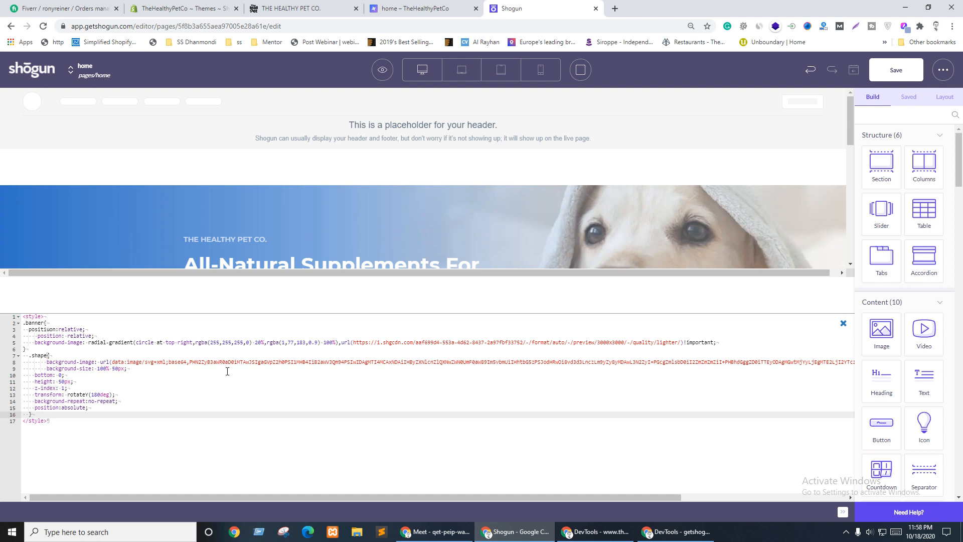
key(Return)
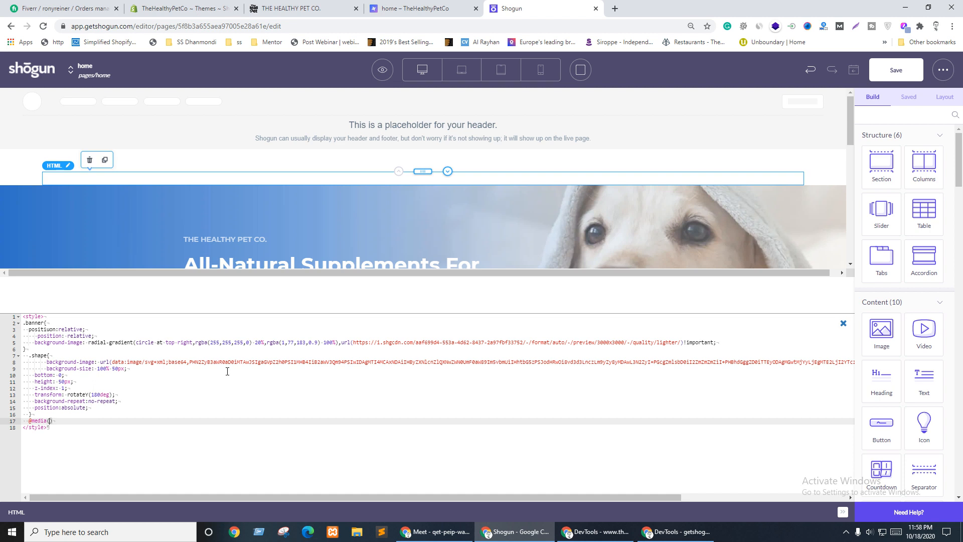
key(Down)
key(Home)
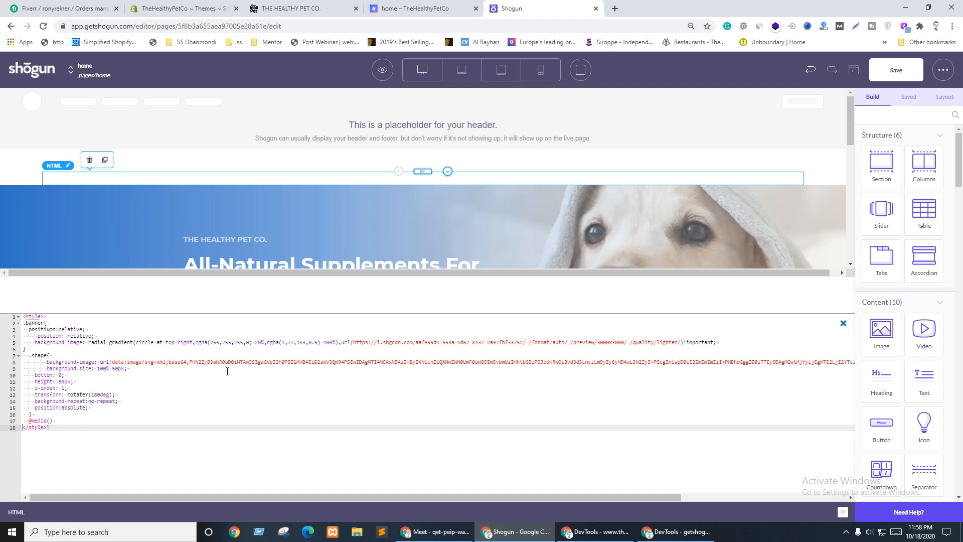
key(Up)
key(End)
text({)
key(Return)
key(Up)
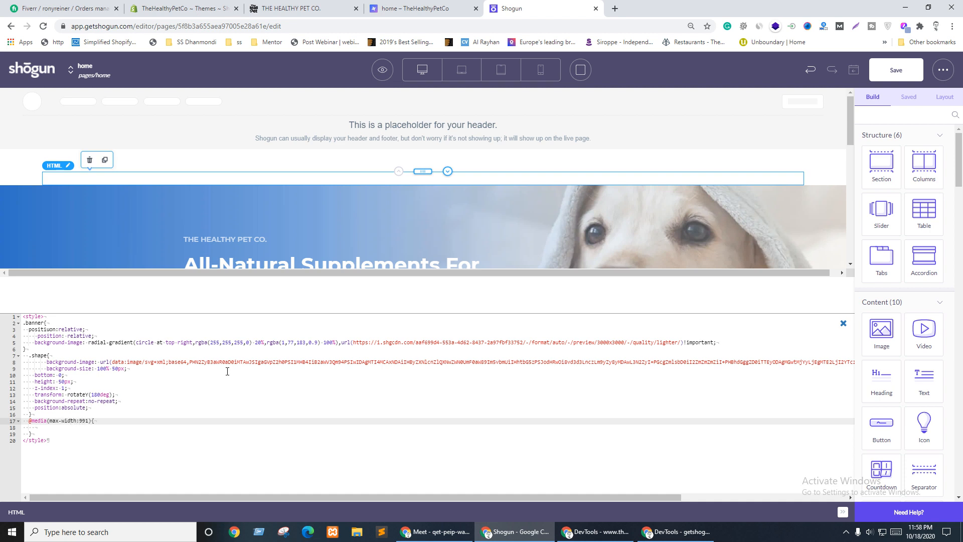
key(Down)
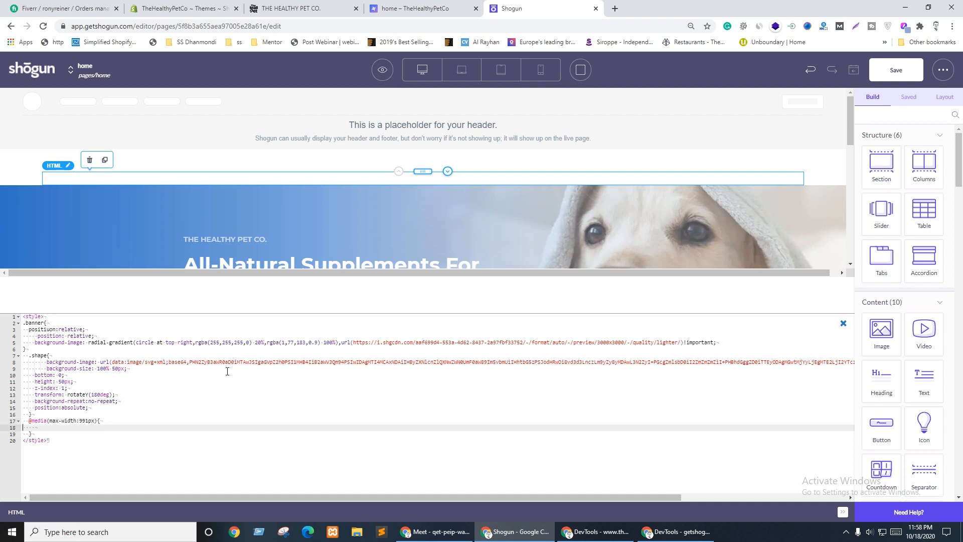
Step: Add an empty .nostaking rule inside the media query, save the page and close the code editor
text(.nostaking{)
click(896, 70)
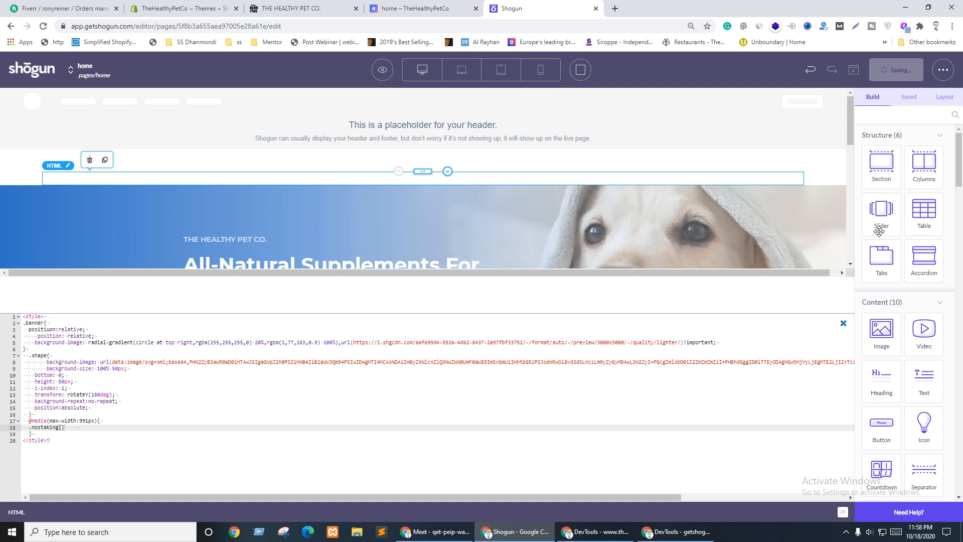
click(843, 324)
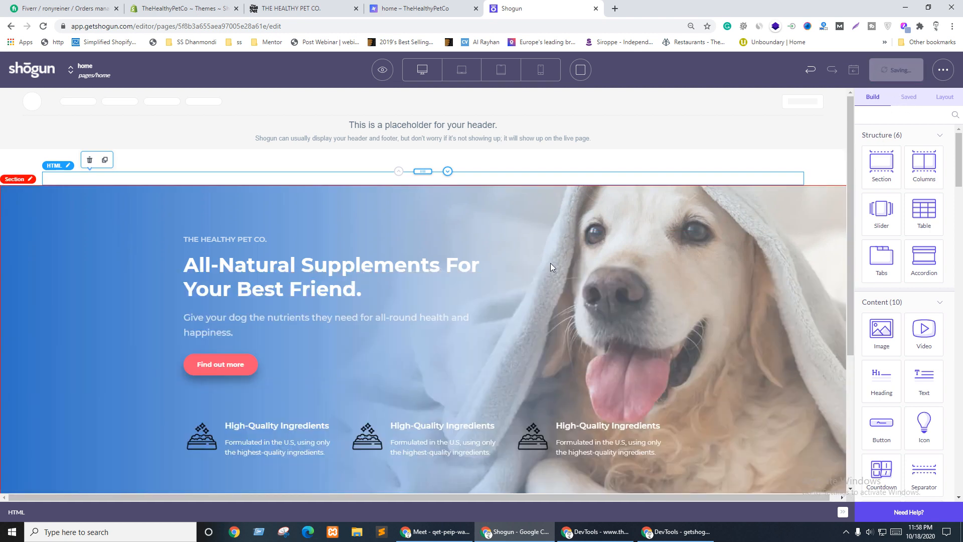
Step: Open a fresh page preview and check how the live site lays out its three features in a narrow window
click(382, 70)
click(382, 122)
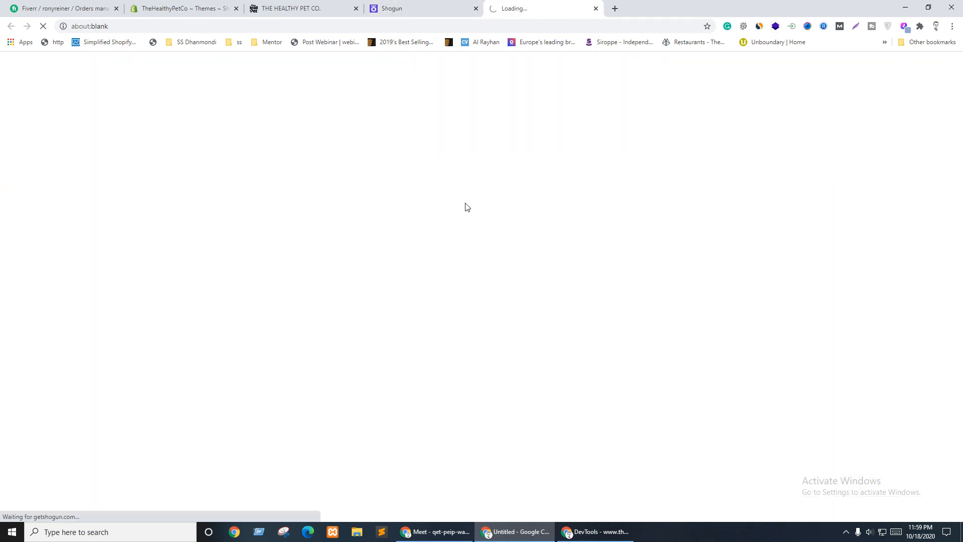
click(299, 8)
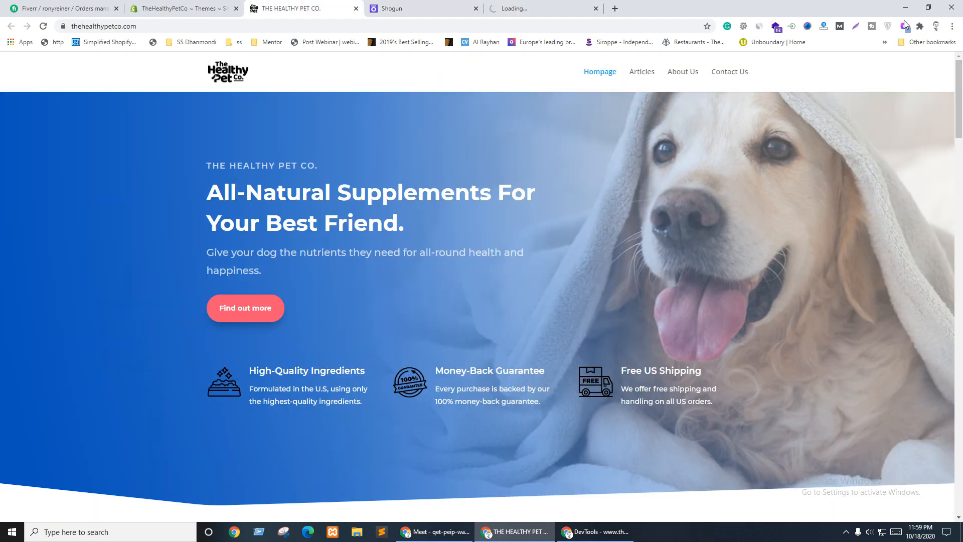
click(930, 9)
scroll(306, 346, down, 2)
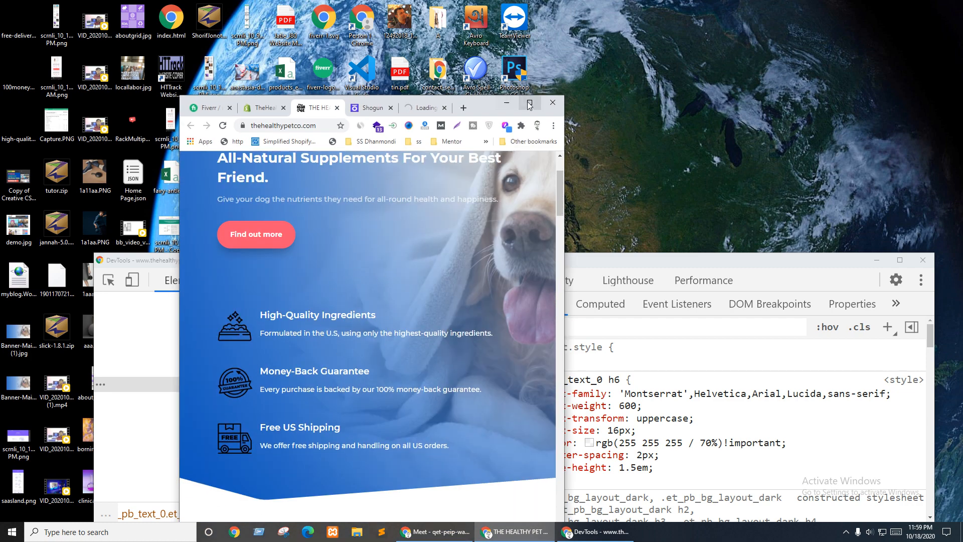
Step: Check the new preview's hero text and feature layout in a slightly wider browser window
key(ctrl+Tab)
key(ctrl+Tab)
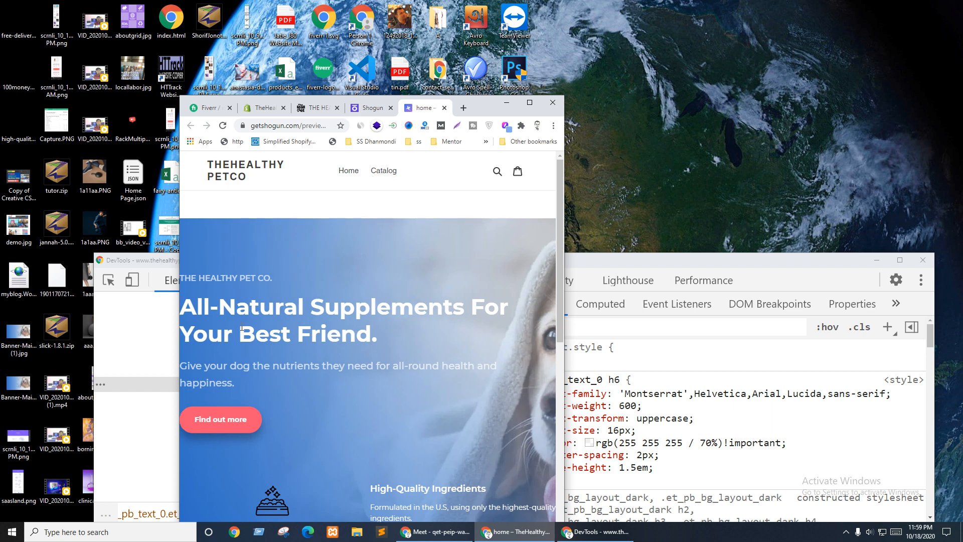
mouse_move(564, 267)
mouse_down()
mouse_move(604, 267)
mouse_move(442, 260)
mouse_move(580, 258)
mouse_move(535, 257)
mouse_move(570, 257)
mouse_up()
scroll(304, 334, down, 4)
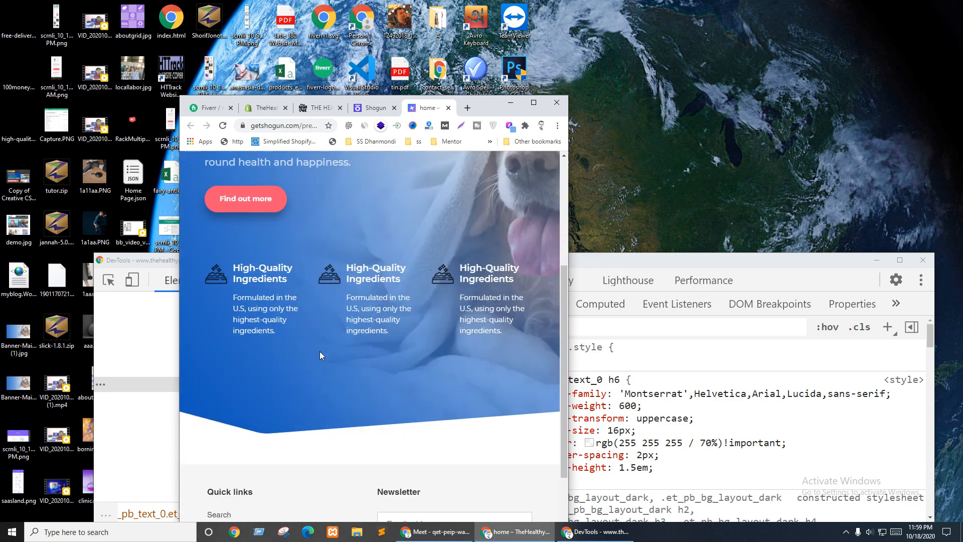
Step: Narrow the preview window to the stacked feature layout and inspect the first feature's icon in the developer tools
right_click(244, 276)
click(449, 335)
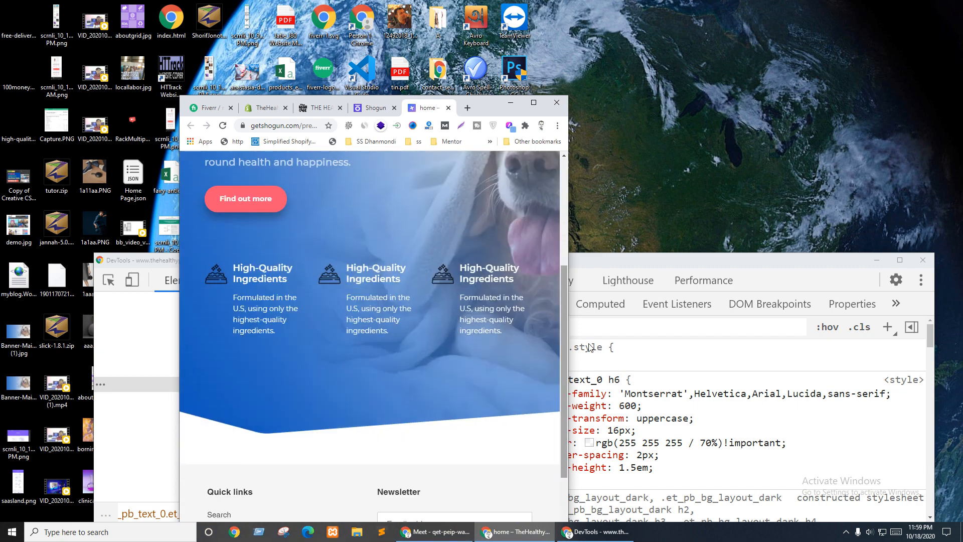
drag(570, 334, 555, 330)
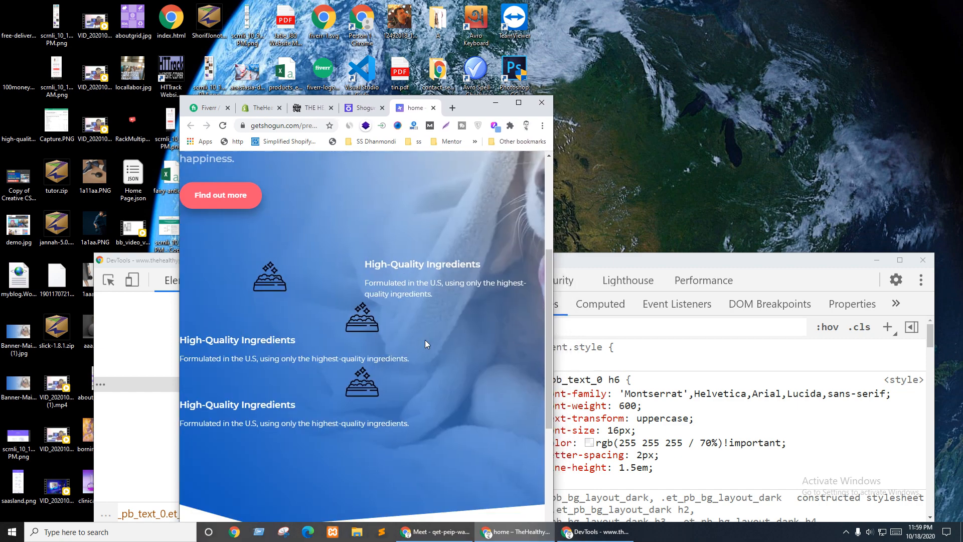
right_click(272, 278)
click(297, 376)
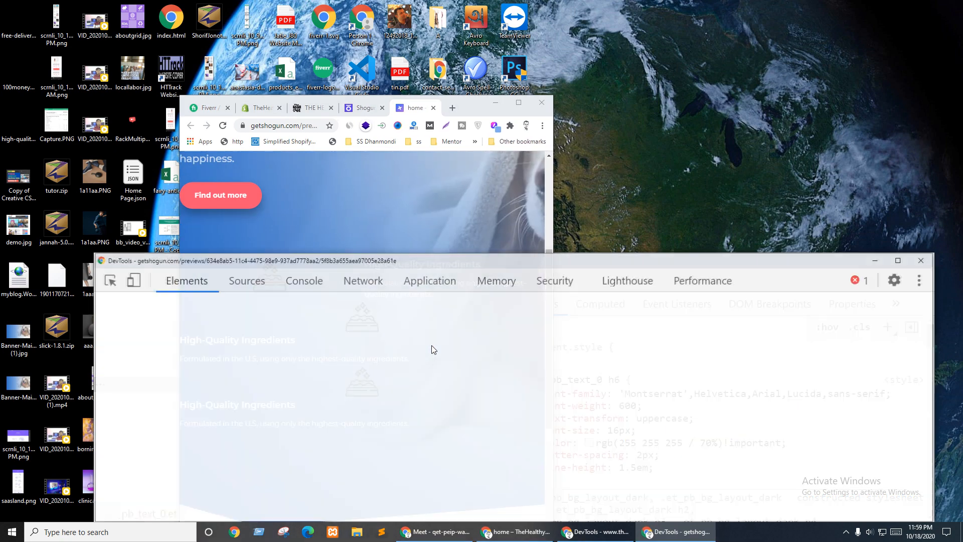
Step: Move the preview window clear of the developer tools and inspect the nostaking box and the nested containers around the first feature
drag(481, 112, 440, 21)
click(576, 256)
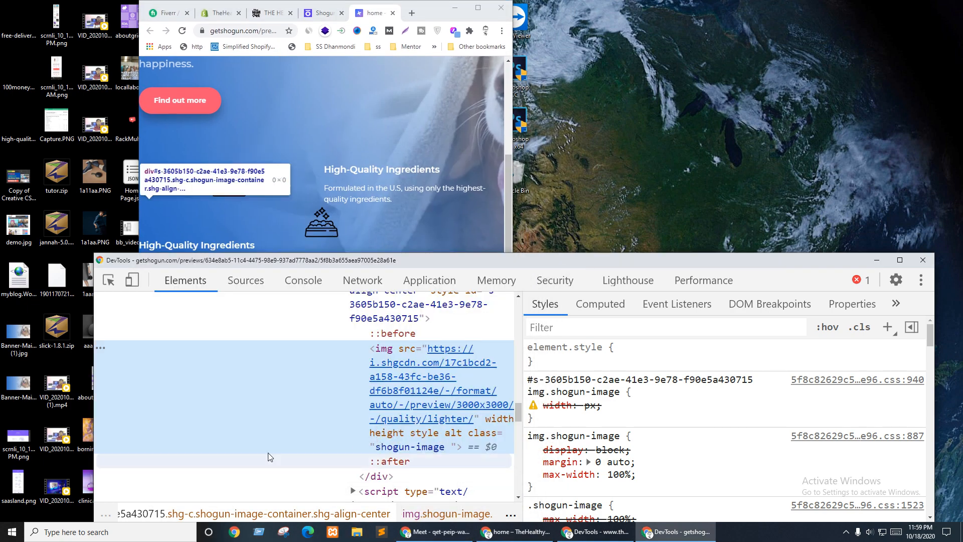
scroll(301, 452, up, 5)
click(388, 411)
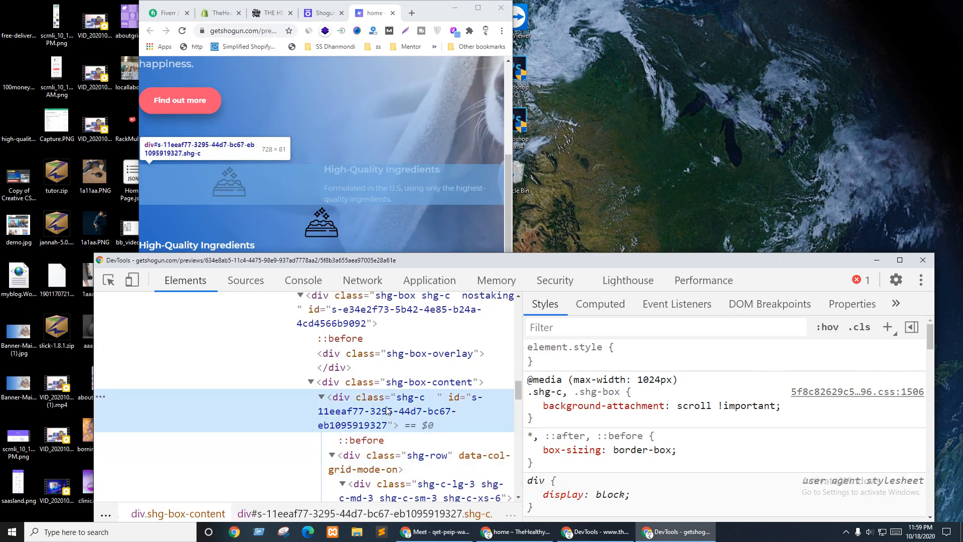
click(368, 382)
click(366, 312)
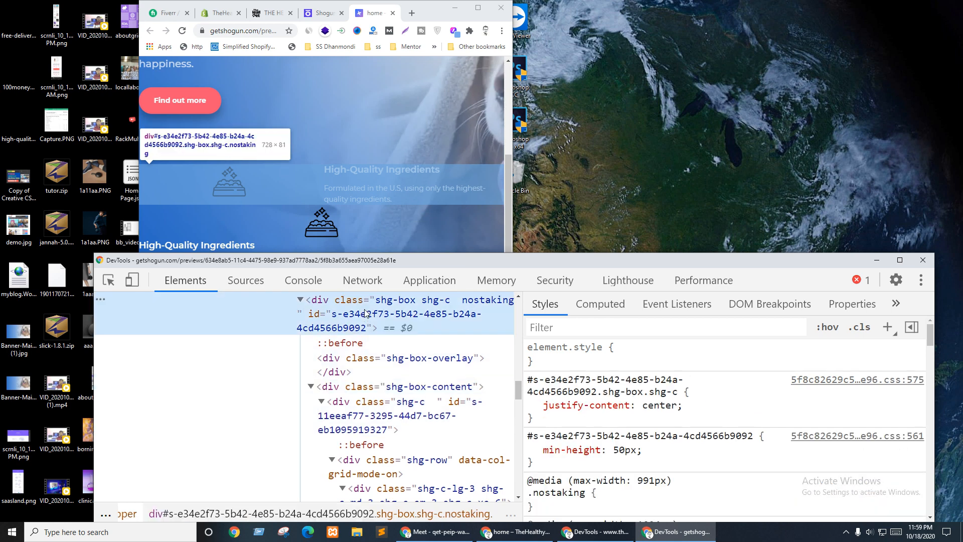
scroll(361, 366, up, 1)
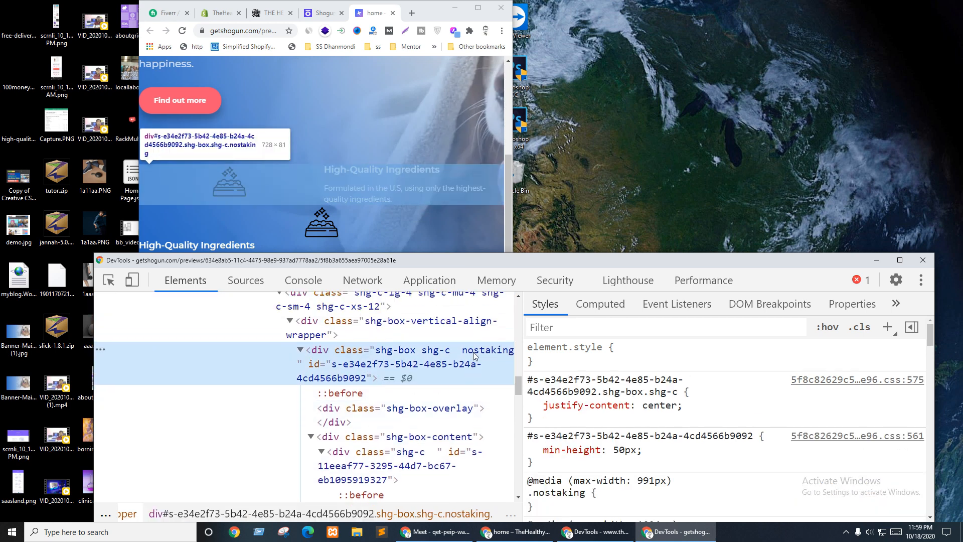
click(359, 412)
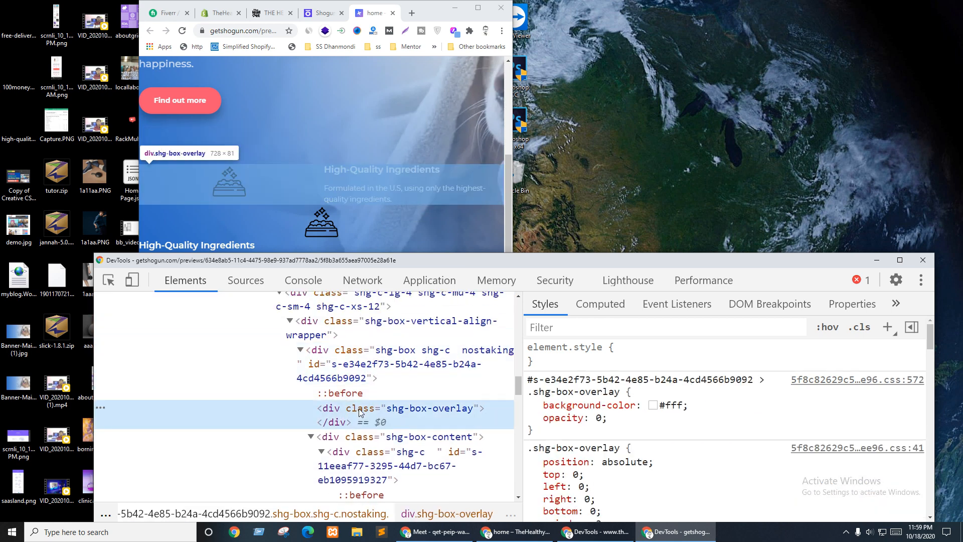
click(361, 441)
click(351, 352)
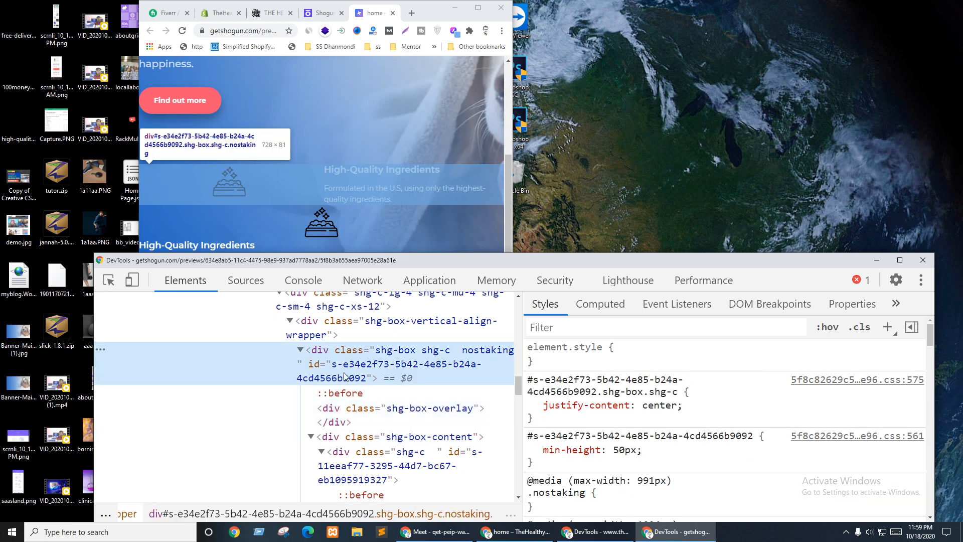
scroll(372, 417, down, 1)
click(373, 417)
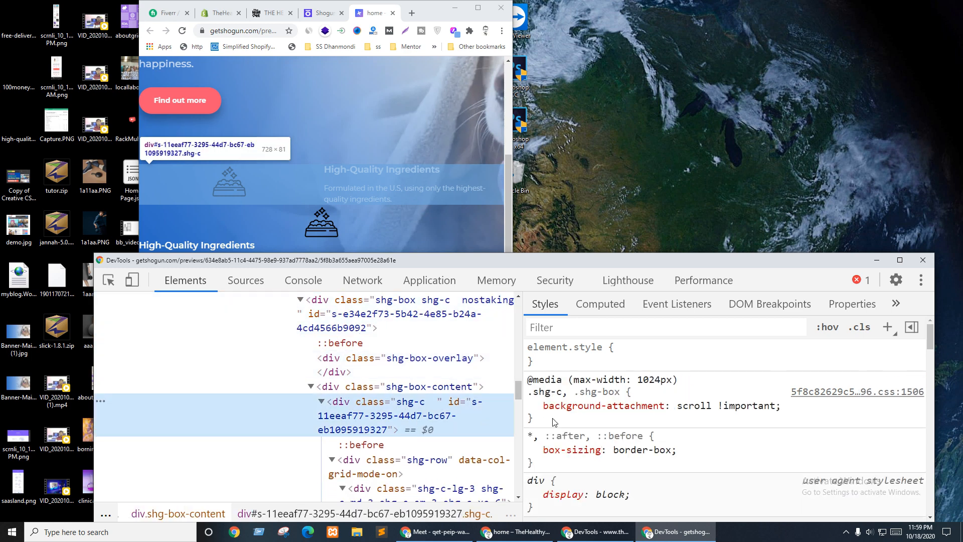
Step: Inspect the first feature's shg-row flex container and the width rules of its icon and text columns
scroll(373, 407, down, 1)
scroll(372, 407, down, 2)
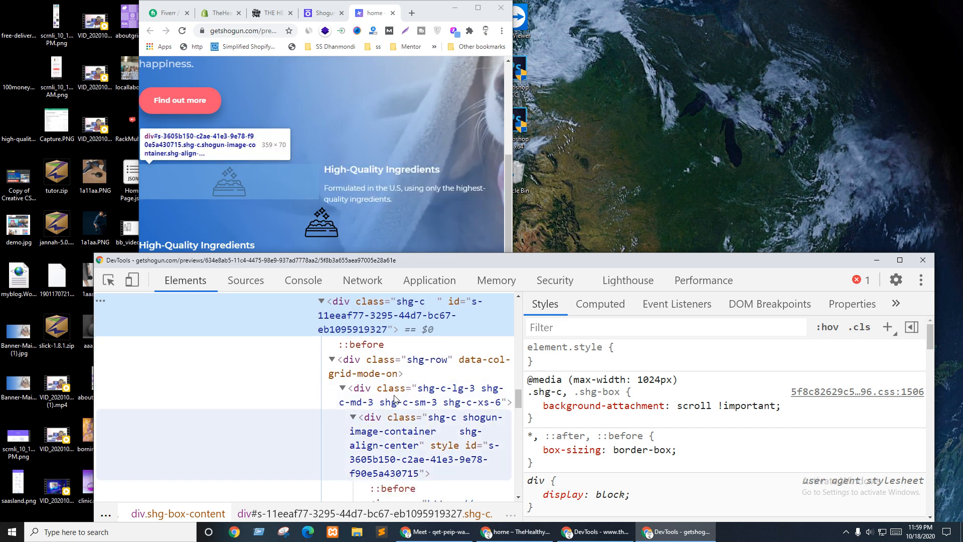
click(384, 371)
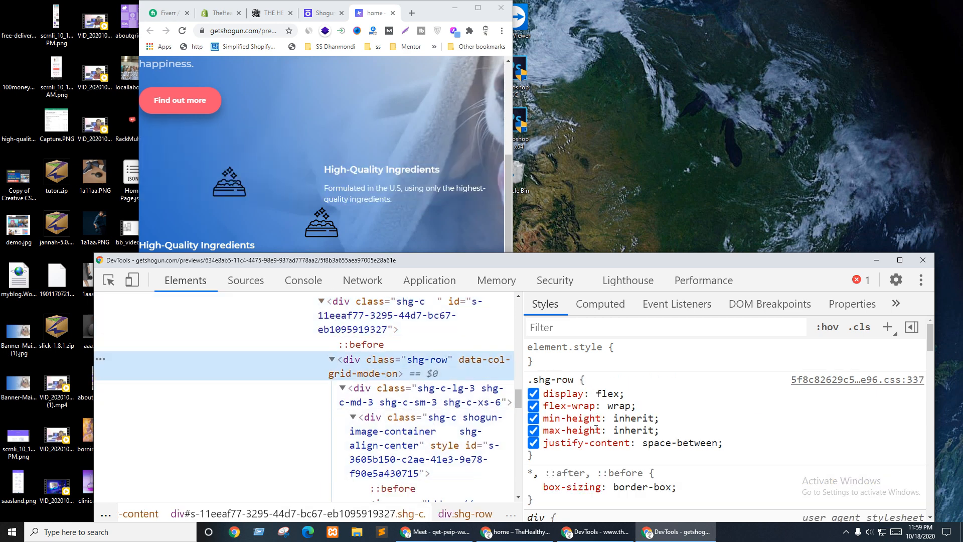
click(332, 365)
click(332, 365)
click(358, 399)
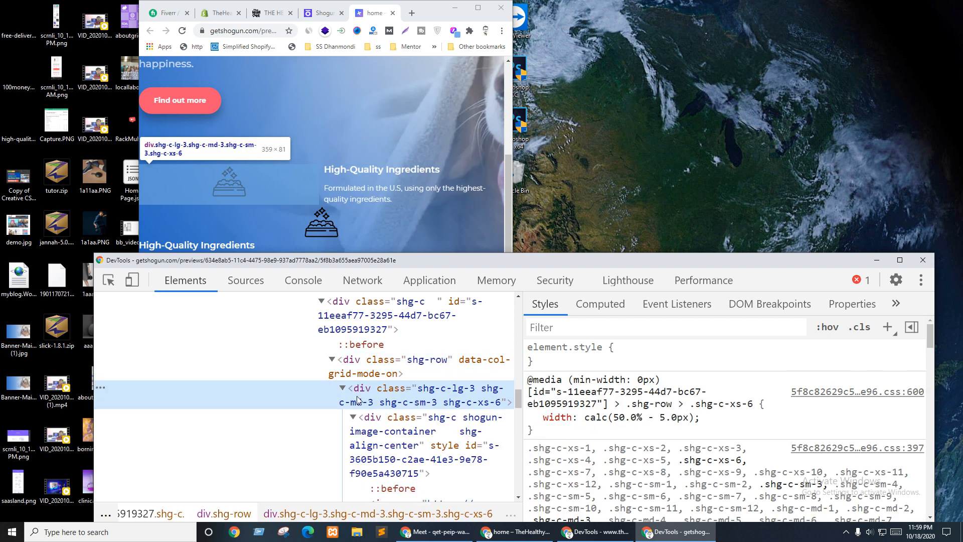
click(343, 388)
click(378, 432)
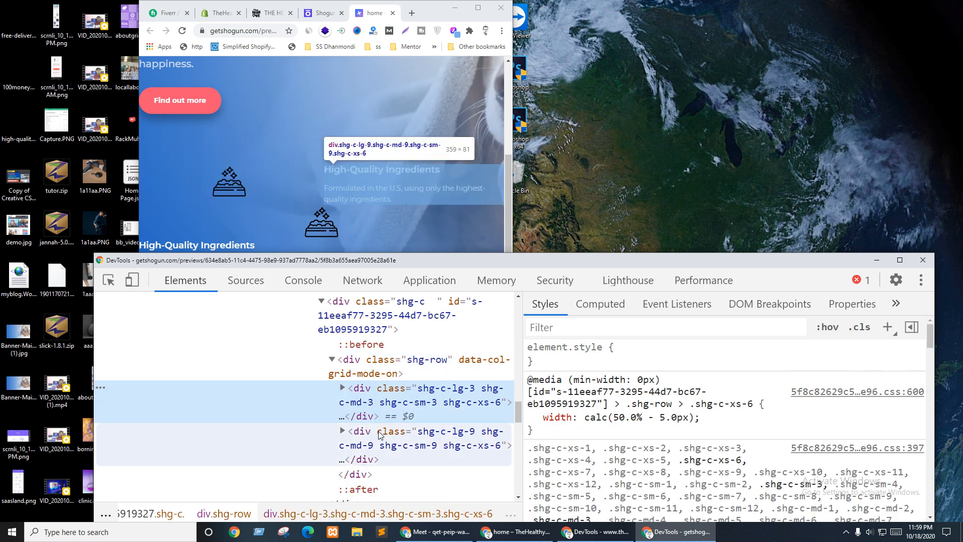
Step: Disable the calc(50.0% - 5.0px) width rule shared by the first feature's icon and text columns
click(394, 403)
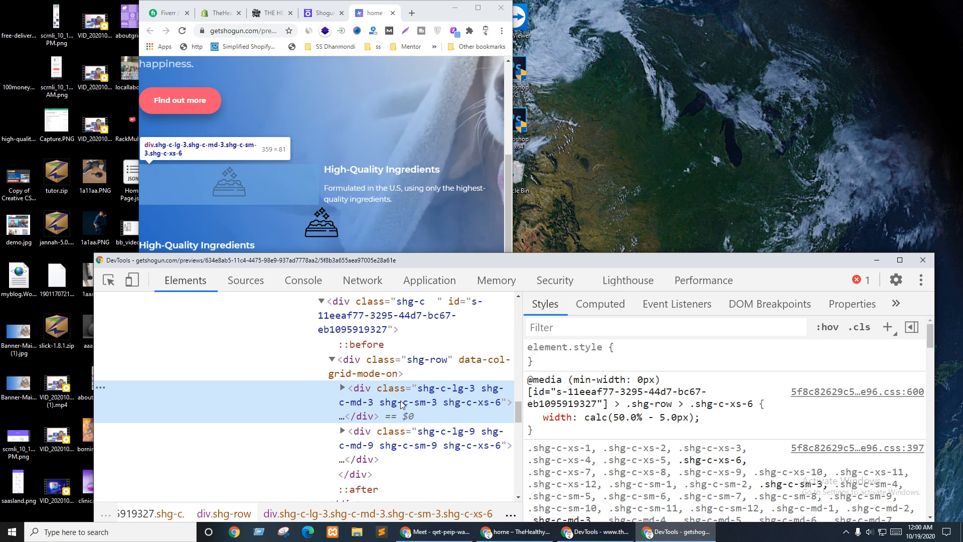
click(533, 418)
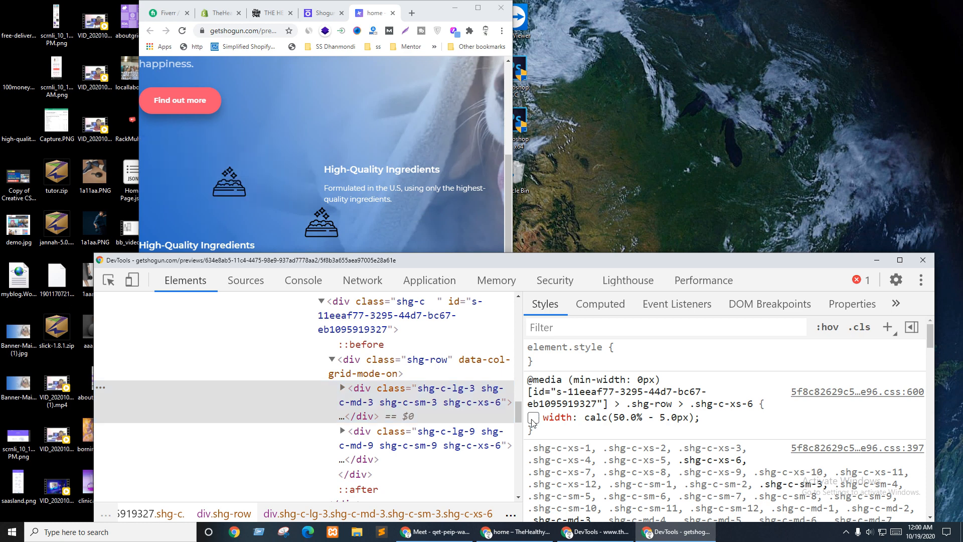
click(441, 445)
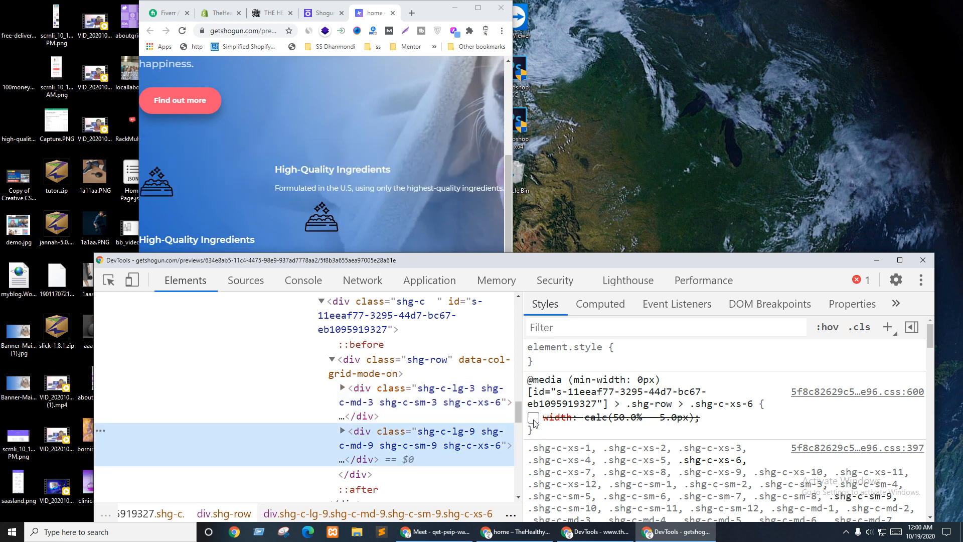
Step: Try an inline max-width on the first feature's shg-row, starting at 500px and raising it to 583px
click(381, 365)
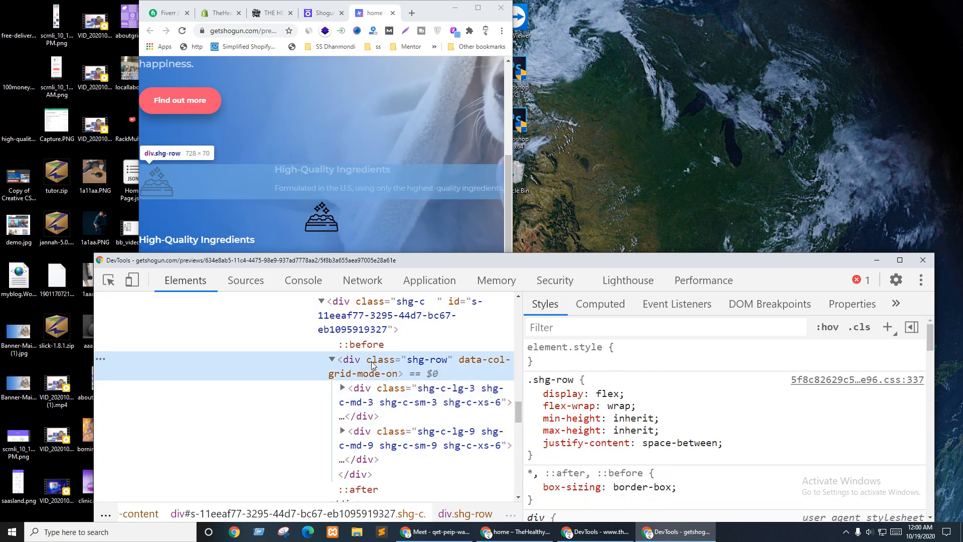
click(630, 357)
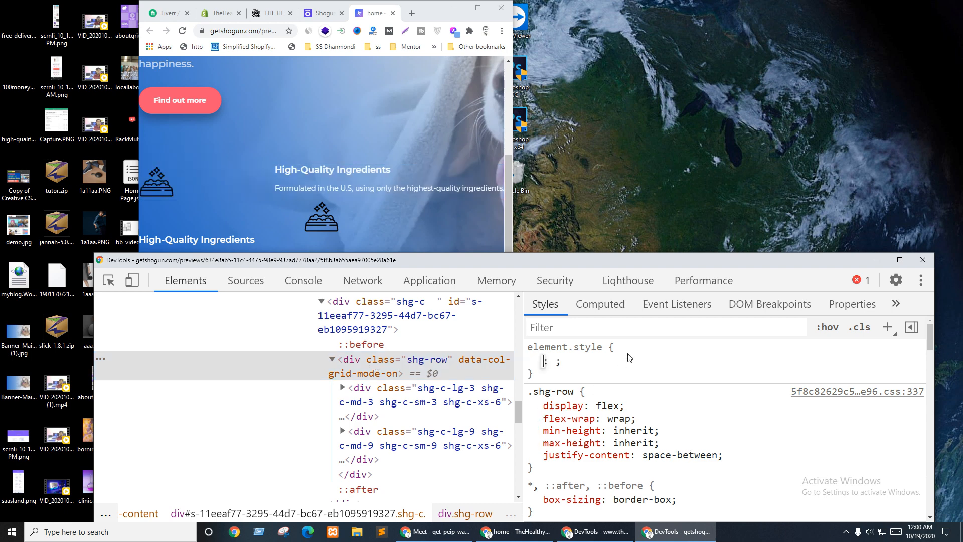
text(max-w)
key(Tab)
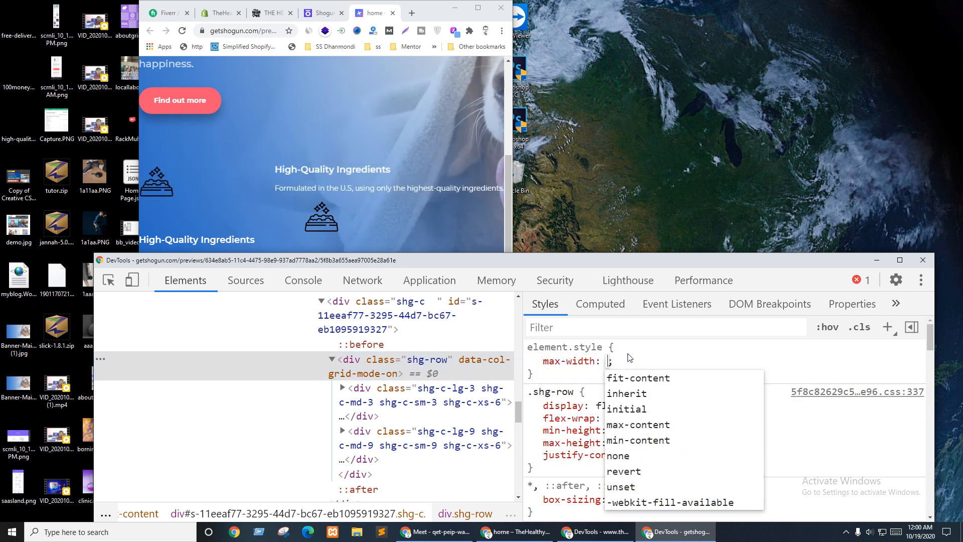
text(1)
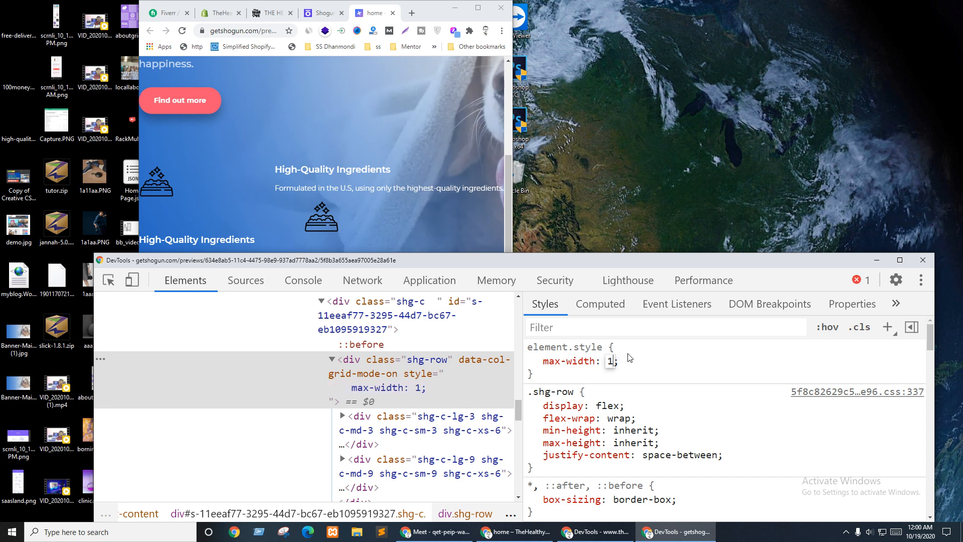
key(BackSpace)
text(50)
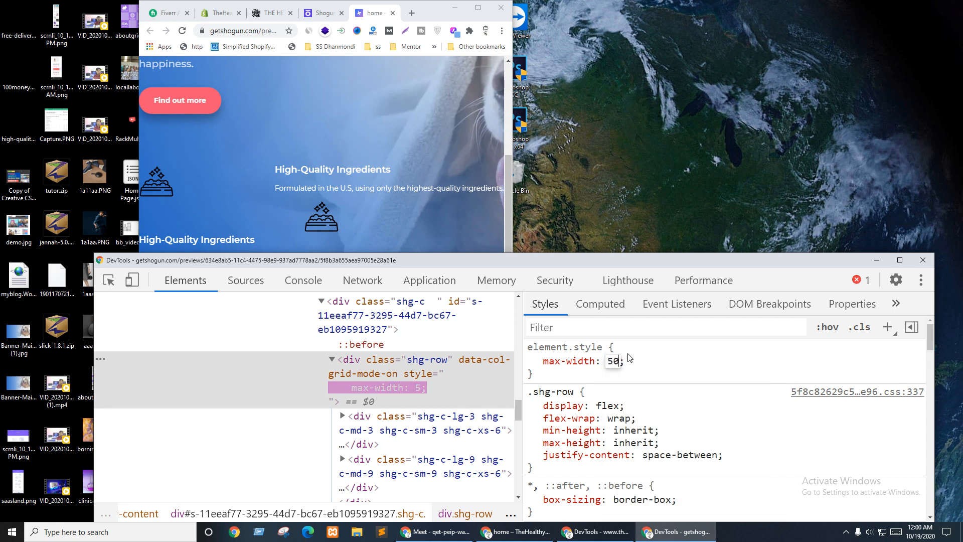
text(0px)
scroll(628, 357, up, 7)
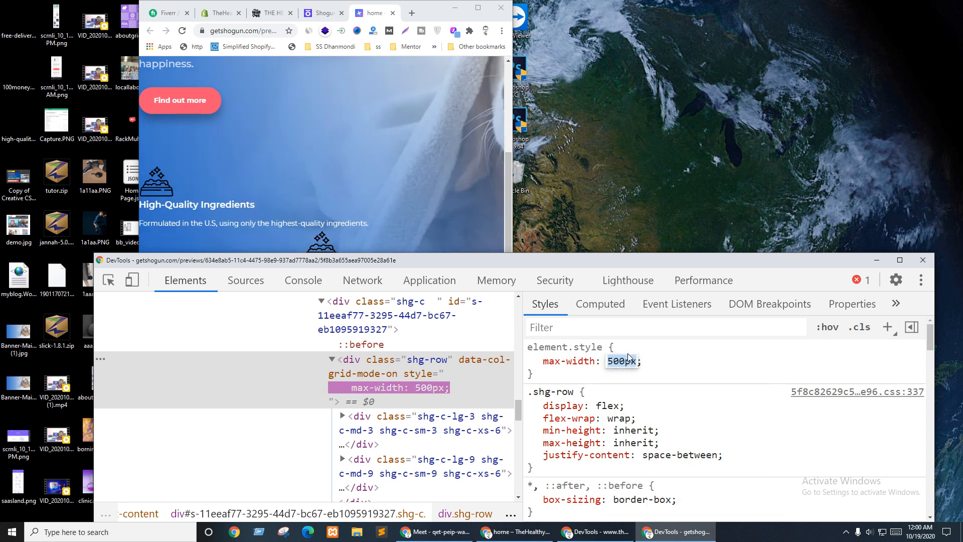
scroll(628, 357, up, 20)
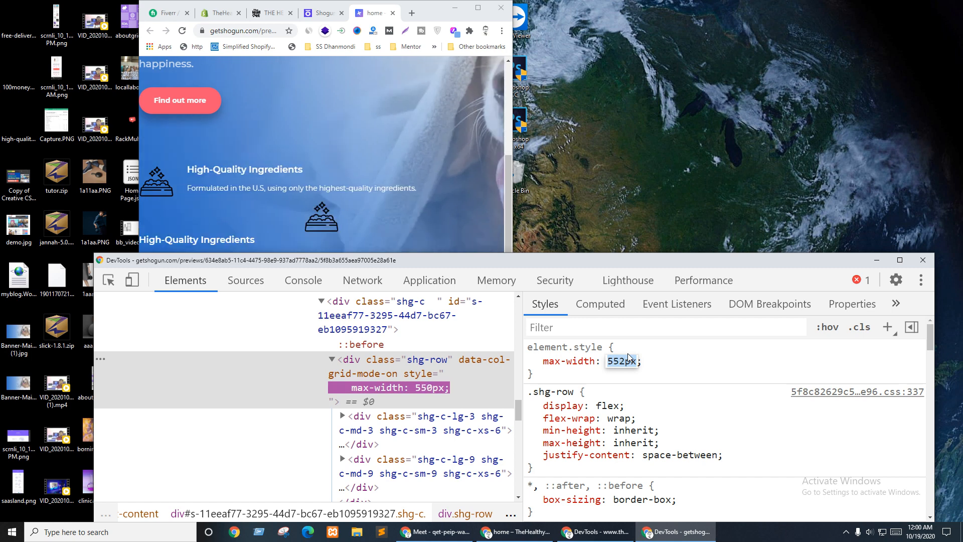
scroll(628, 358, up, 15)
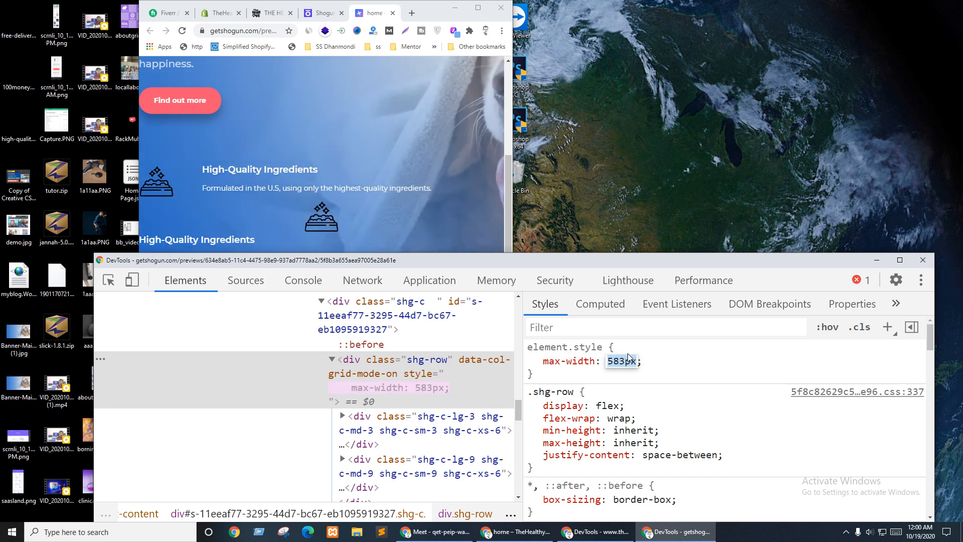
click(535, 361)
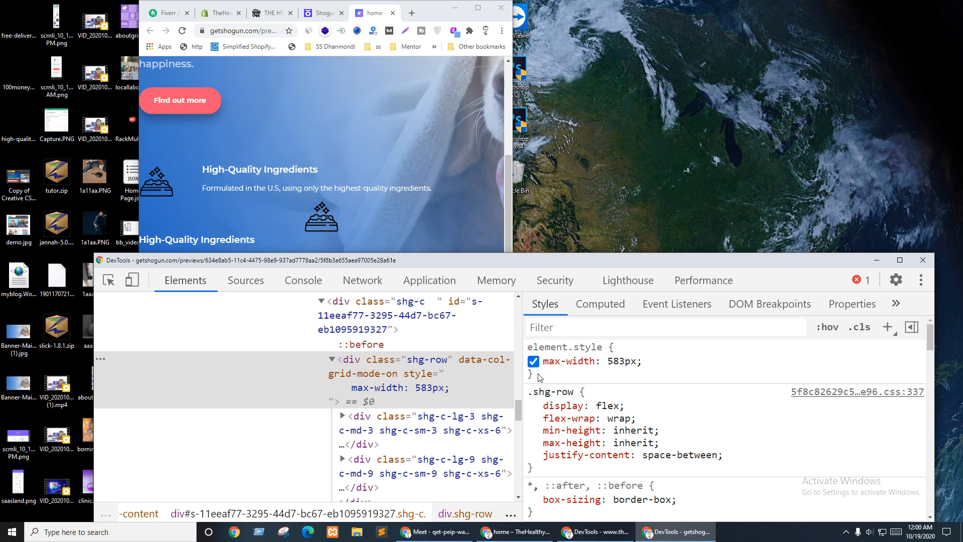
Step: Turn off the row's inline max-width and re-enable the columns' calc(50.0% - 5.0px) width rule
click(534, 361)
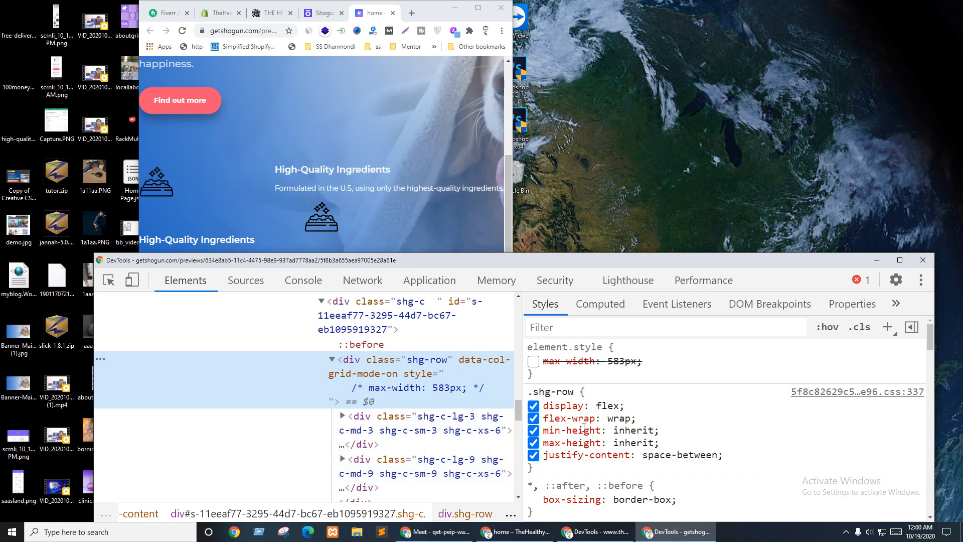
click(427, 430)
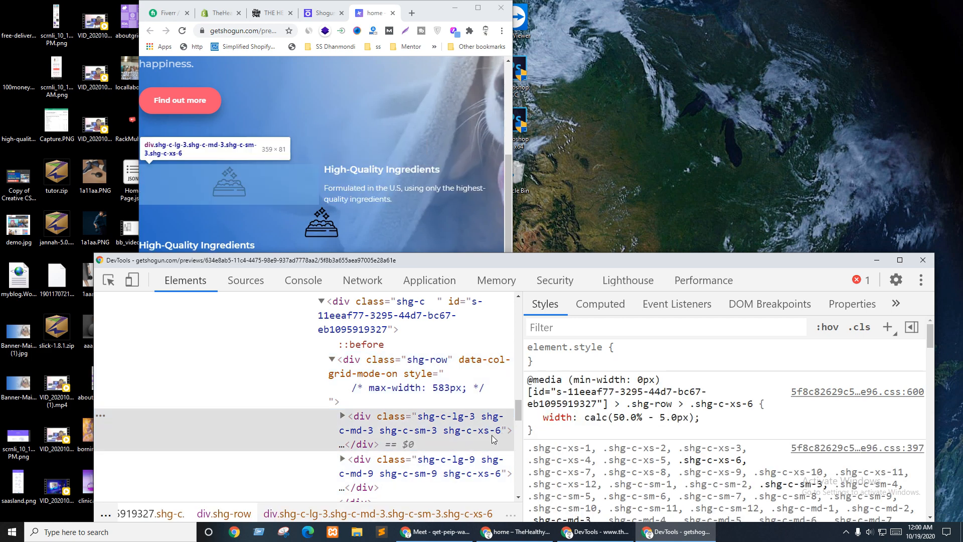
key(Down)
click(534, 417)
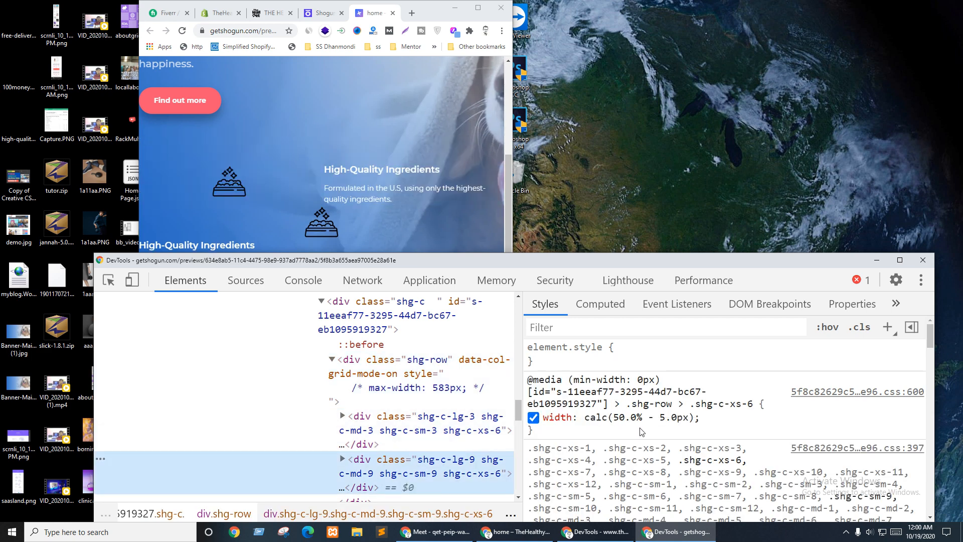
Step: Override the first feature's icon column with an inline width of auto
key(Up)
drag(700, 418, 529, 417)
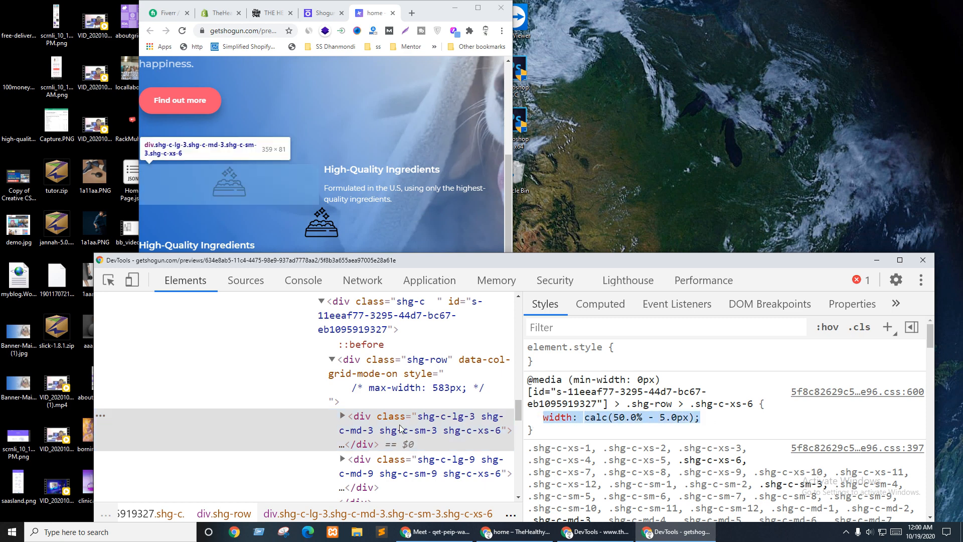
click(597, 357)
text(width: ;)
key(Tab)
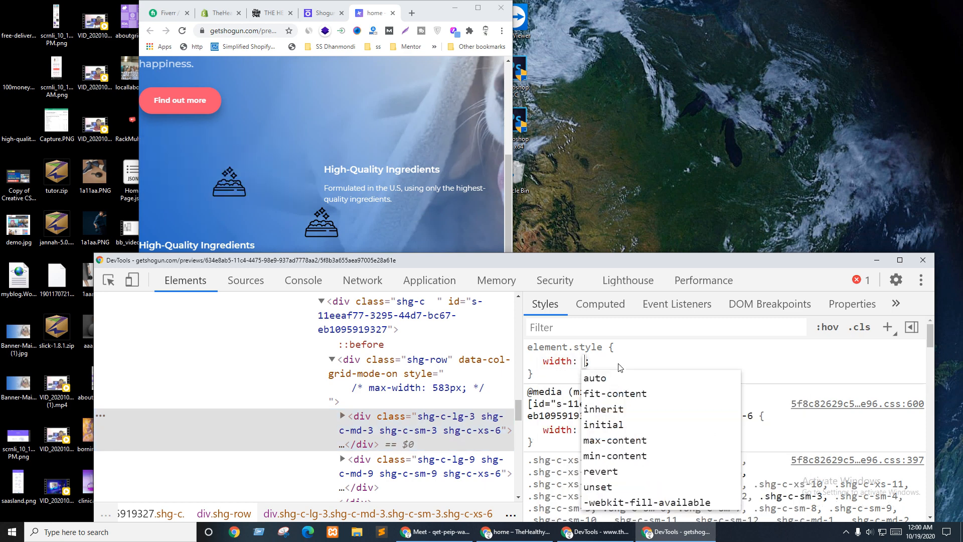
text(auto)
key(Return)
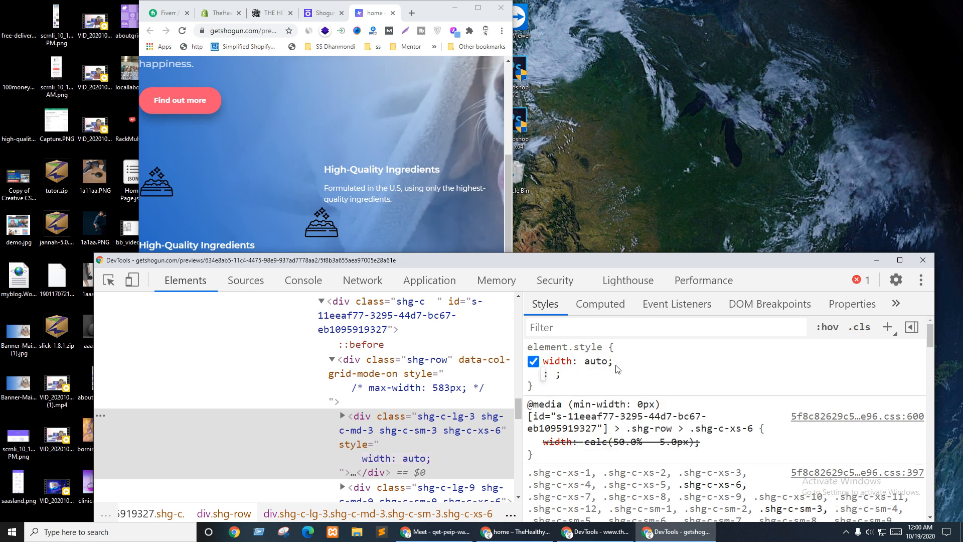
Step: Override the first feature's shg-row with an inline justify-content of flex-start
click(405, 439)
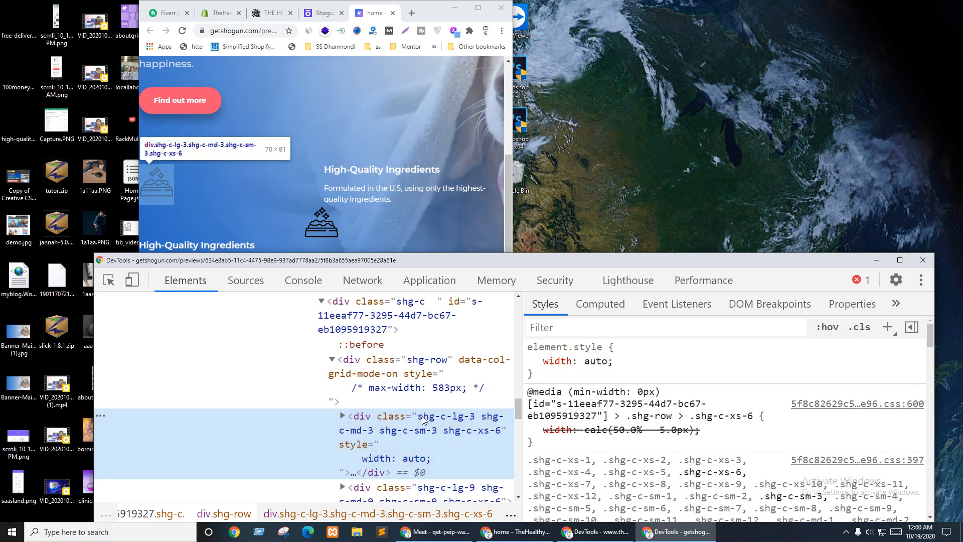
scroll(407, 436, down, 1)
click(386, 453)
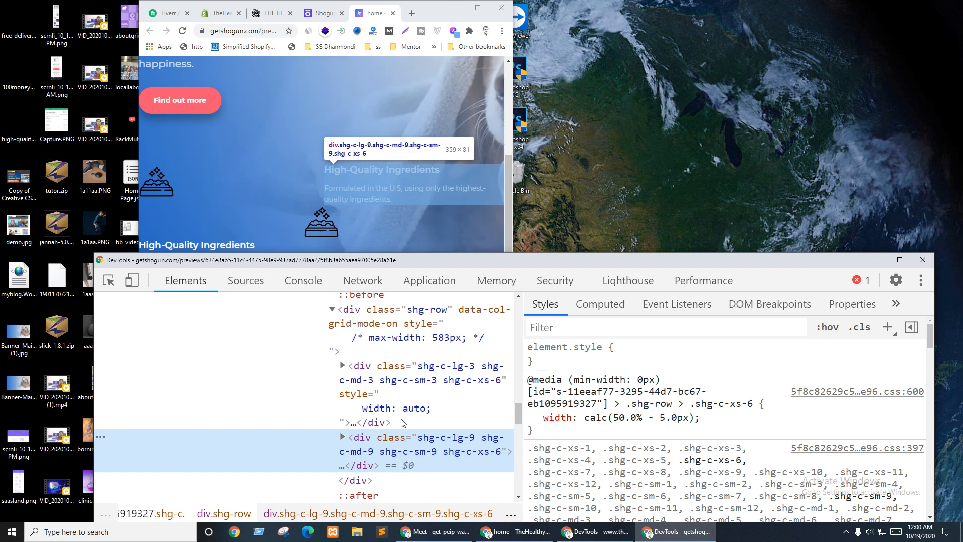
click(401, 422)
key(Up)
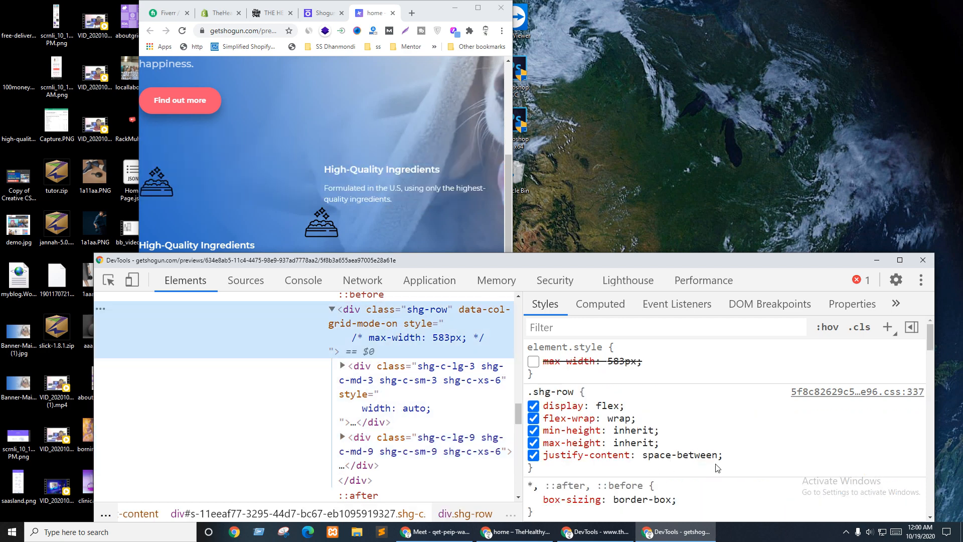
click(586, 375)
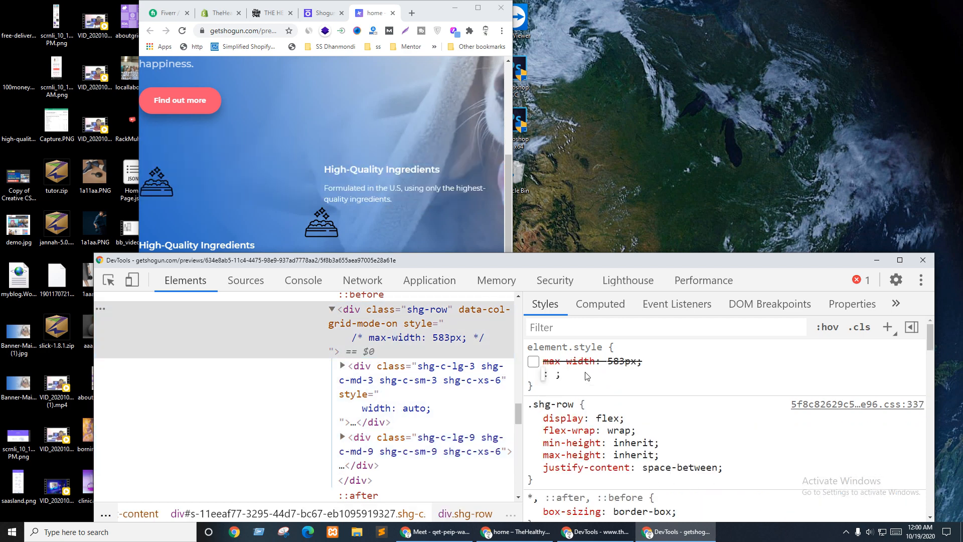
text(justify-content)
key(Tab)
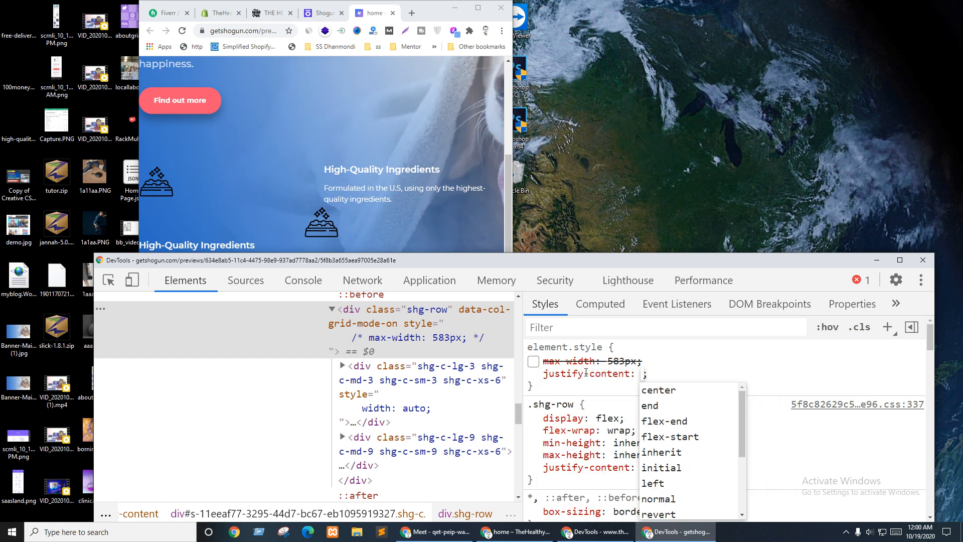
text(fl)
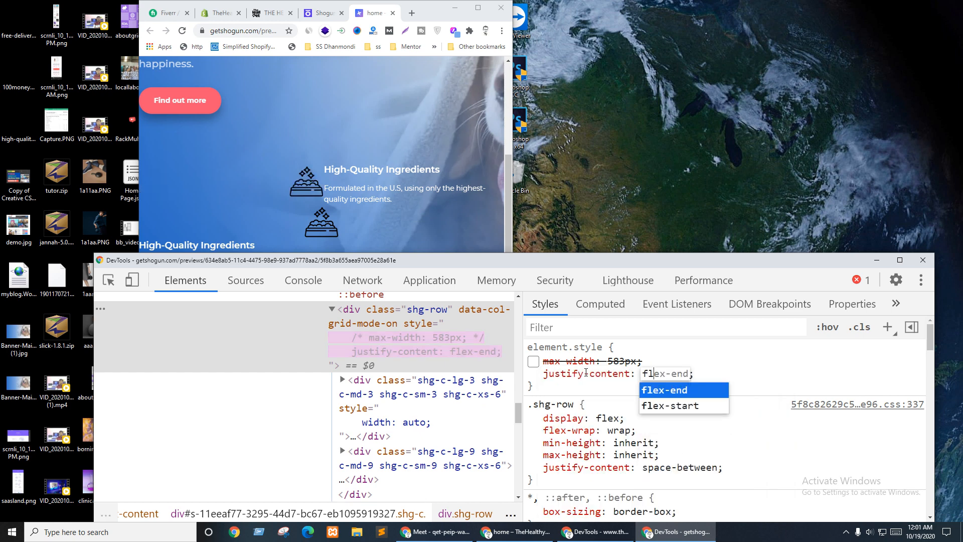
key(Down)
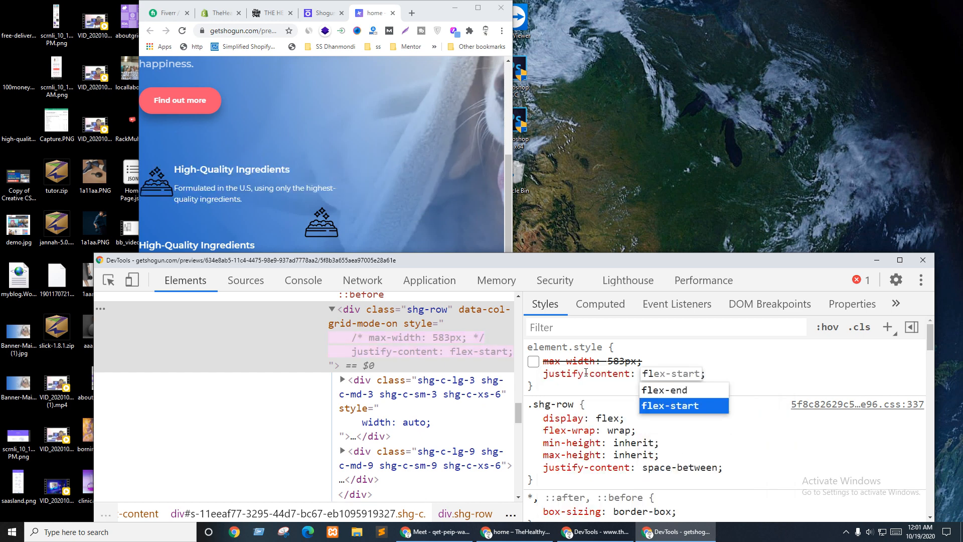
key(Return)
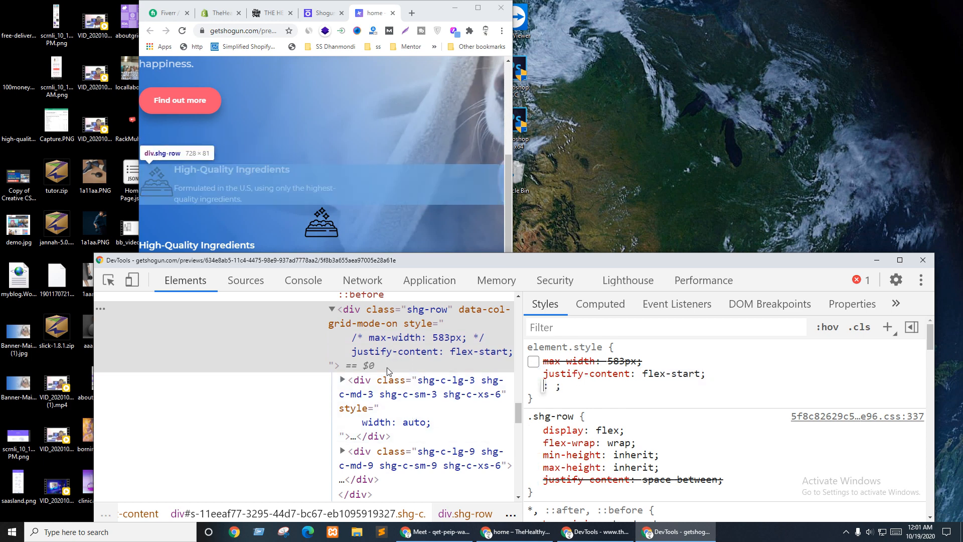
Step: Examine the hero preview to check the first feature's icon and text alignment
click(393, 395)
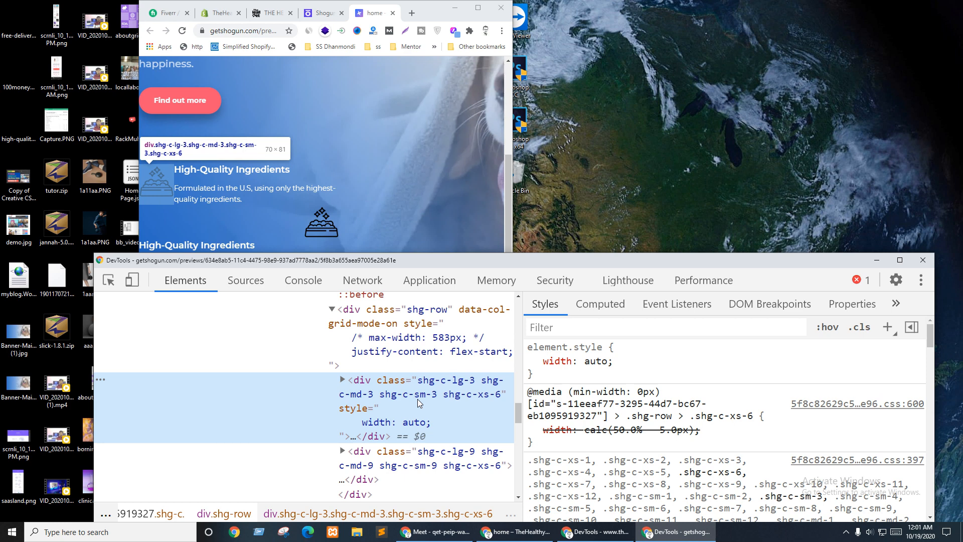
scroll(303, 169, up, 3)
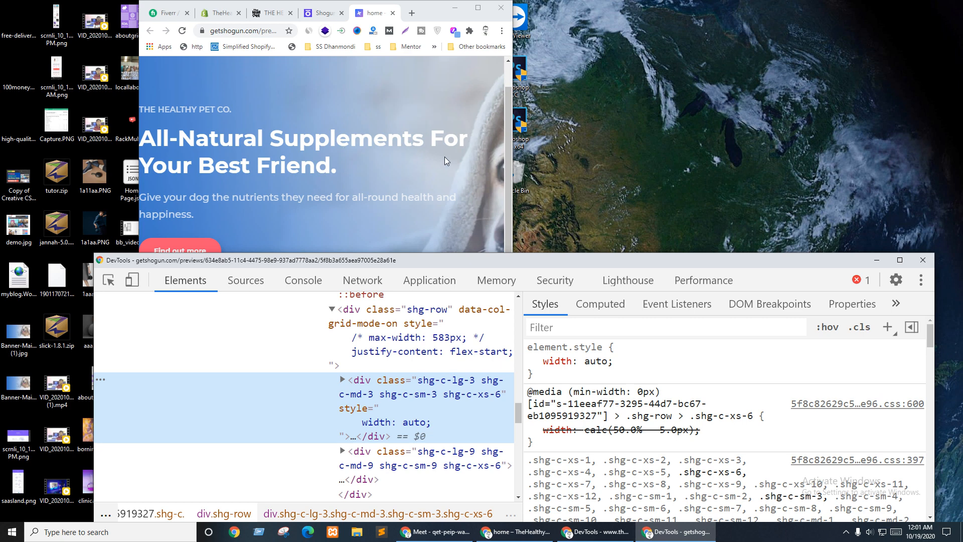
scroll(418, 160, down, 5)
scroll(418, 159, up, 4)
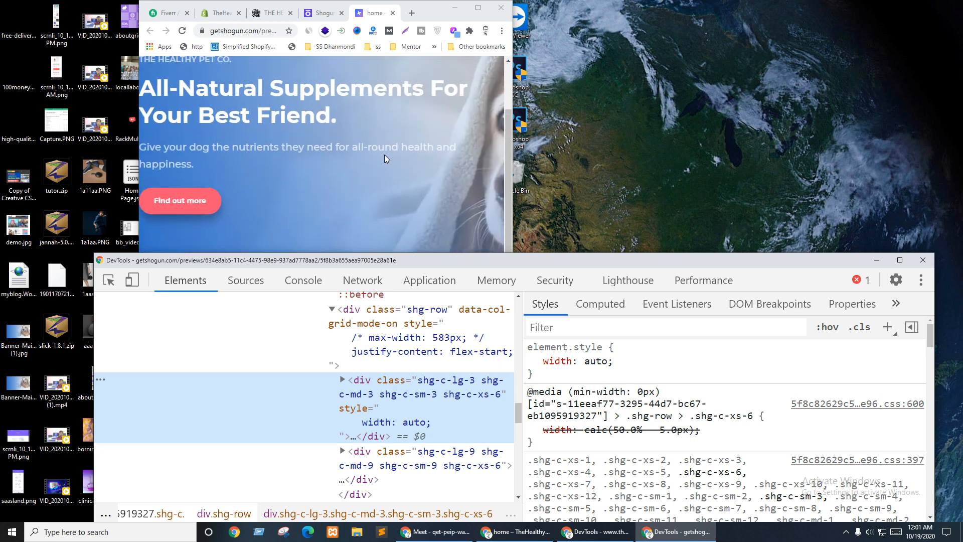
click(385, 154)
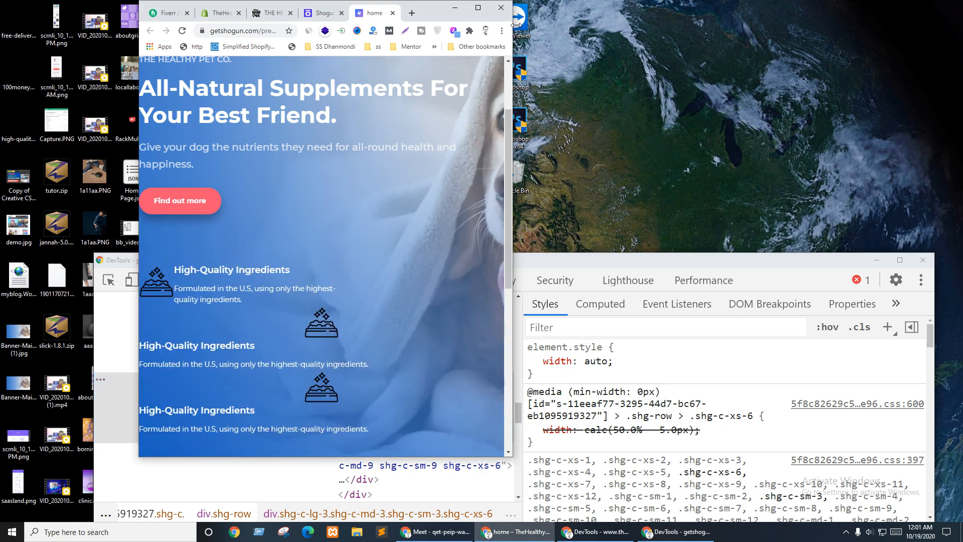
Step: Switch to the Shogun editor in a maximized browser window and review the HTML element's custom CSS code
click(478, 10)
click(421, 8)
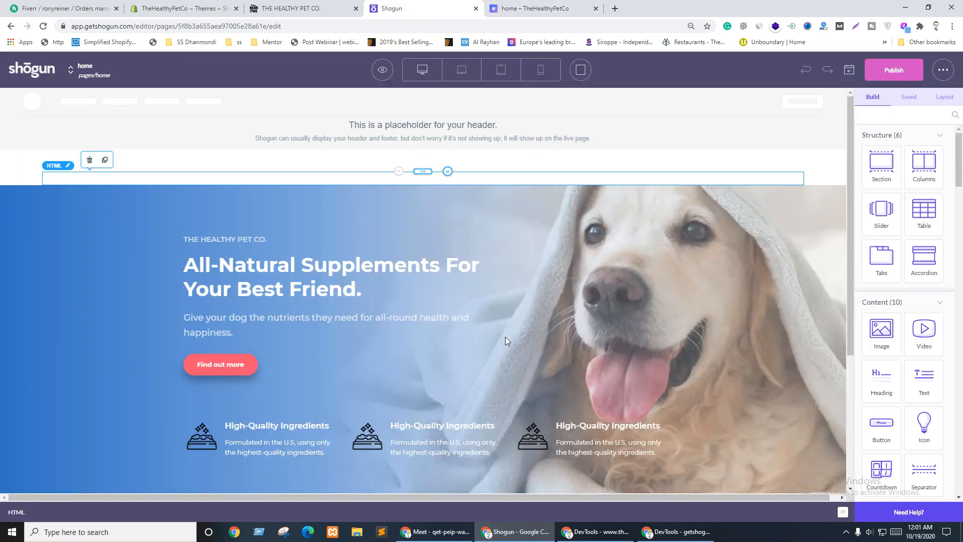
click(222, 180)
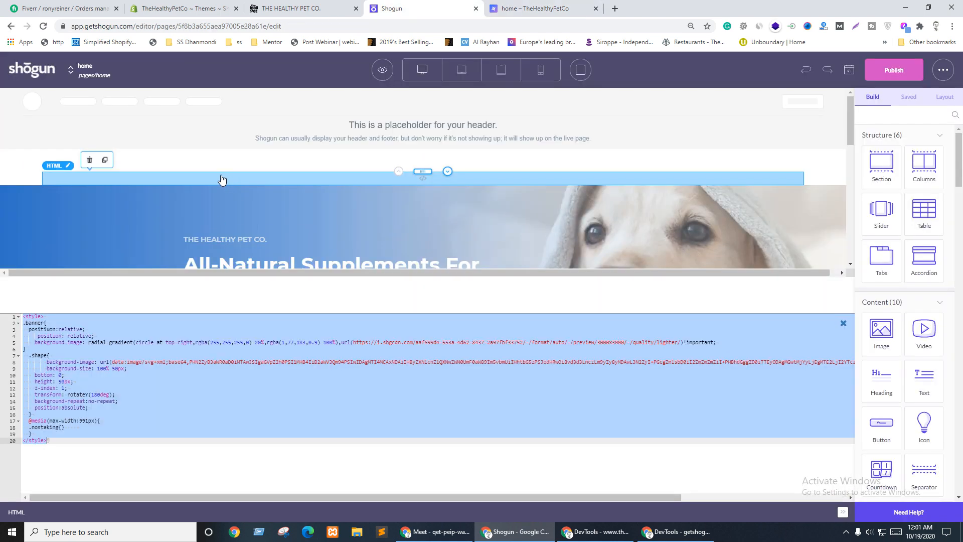
click(844, 324)
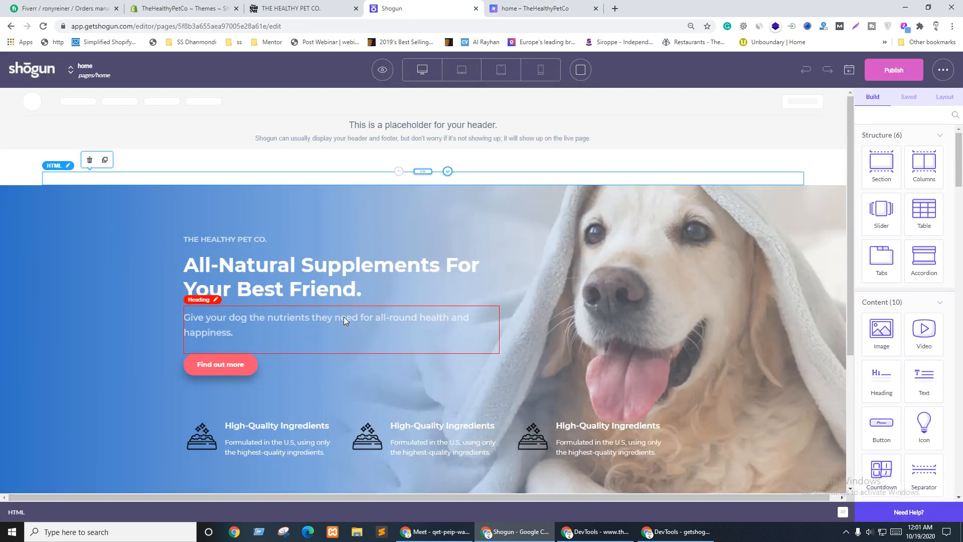
Step: Cut the nostaking CSS class from the first feature's section
click(222, 436)
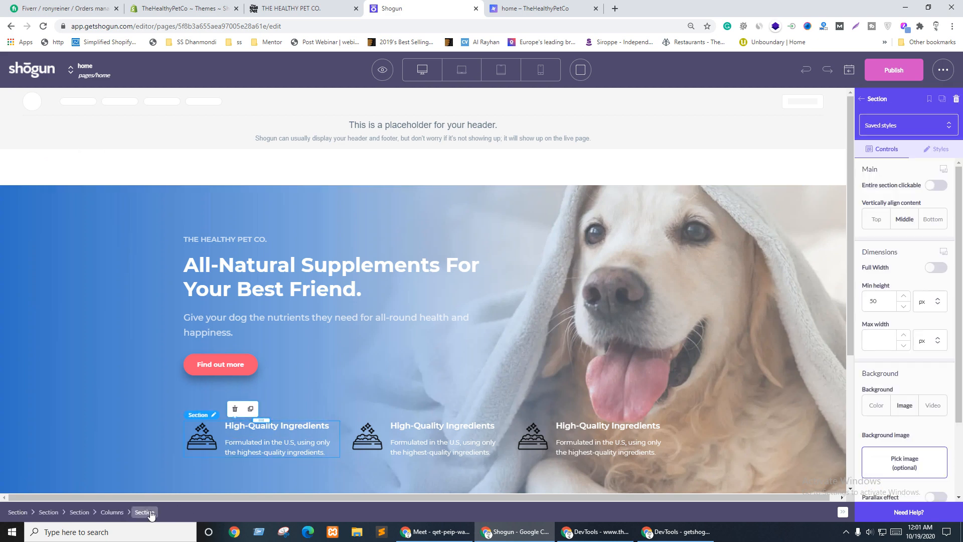
click(939, 149)
scroll(905, 412, down, 10)
click(909, 444)
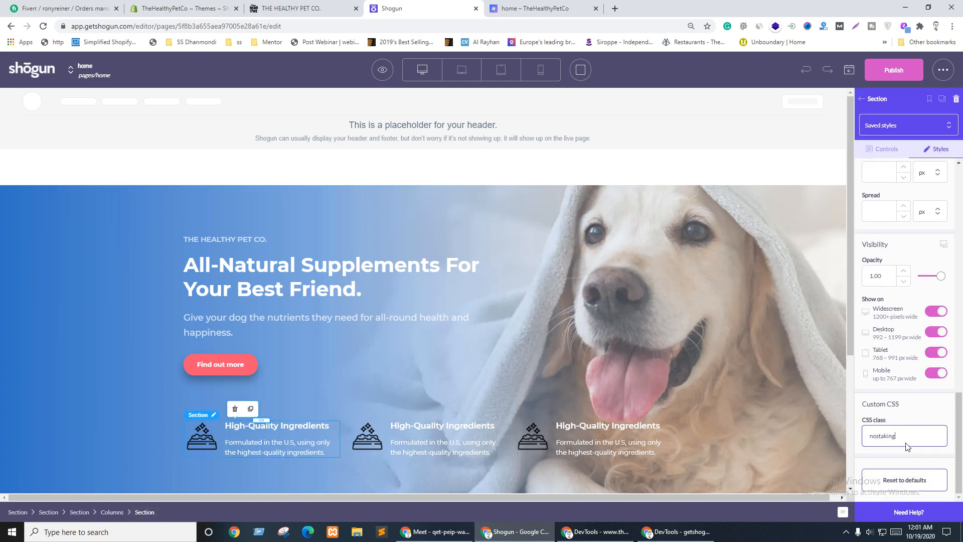
key(ctrl+a)
key(ctrl+c)
key(BackSpace)
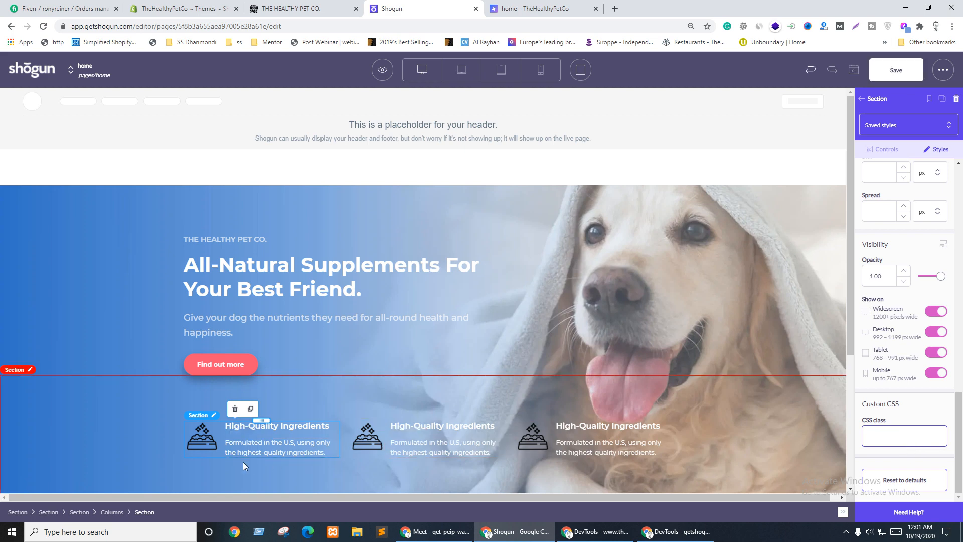
Step: Assign the nostaking CSS class to the first feature's two-column Columns element and save the page
click(225, 454)
click(221, 453)
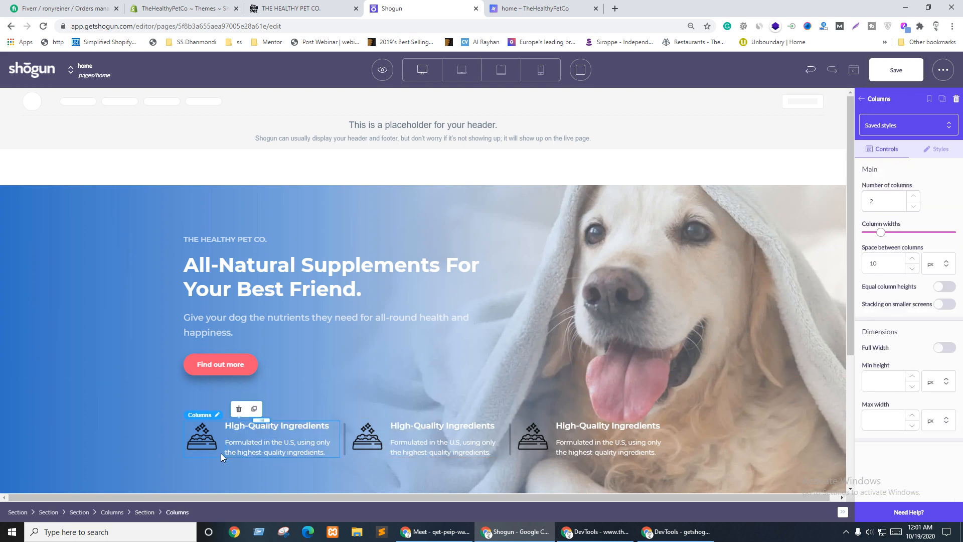
click(936, 149)
scroll(893, 437, down, 10)
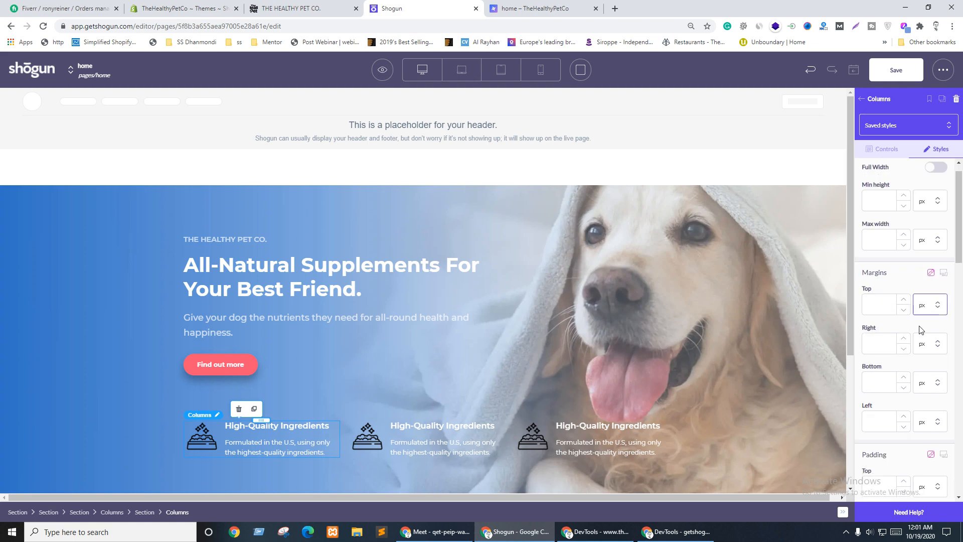
click(893, 437)
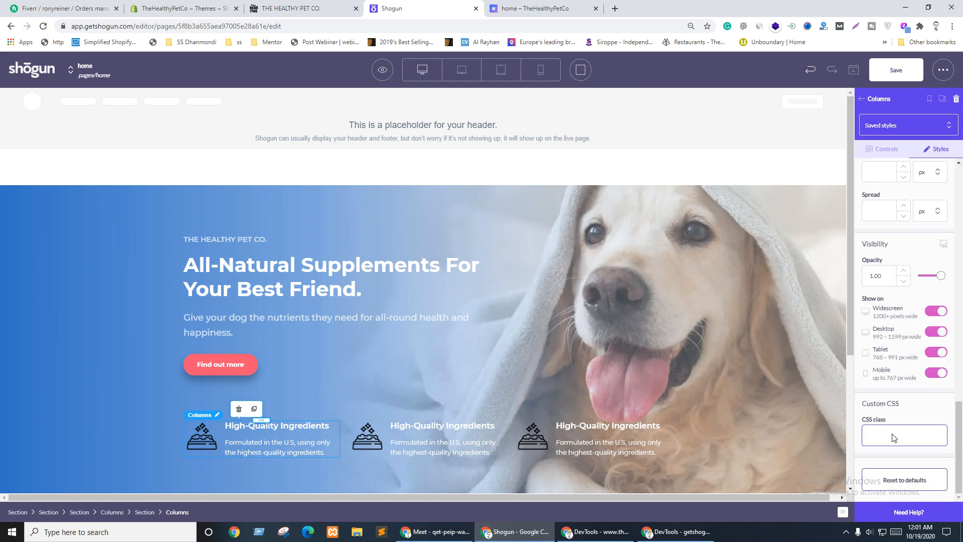
key(ctrl+v)
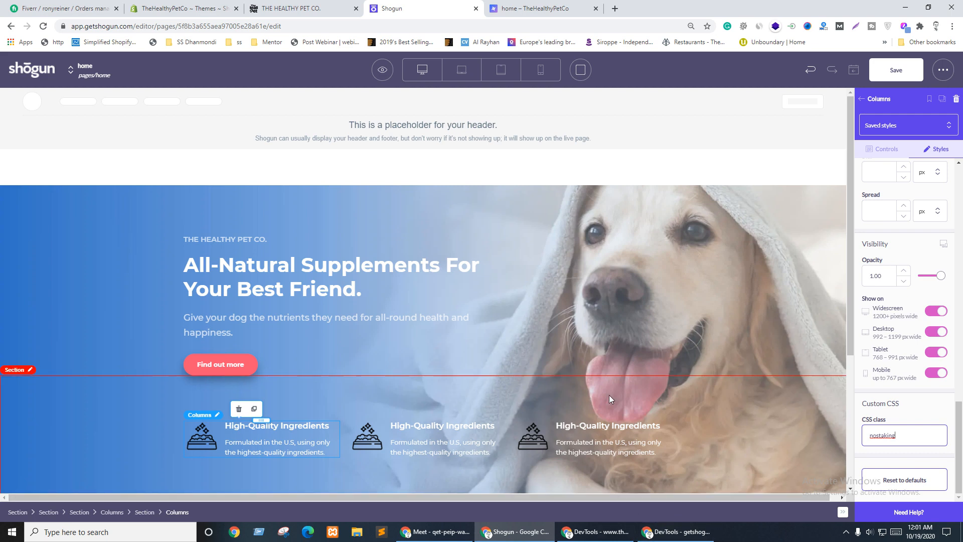
click(896, 69)
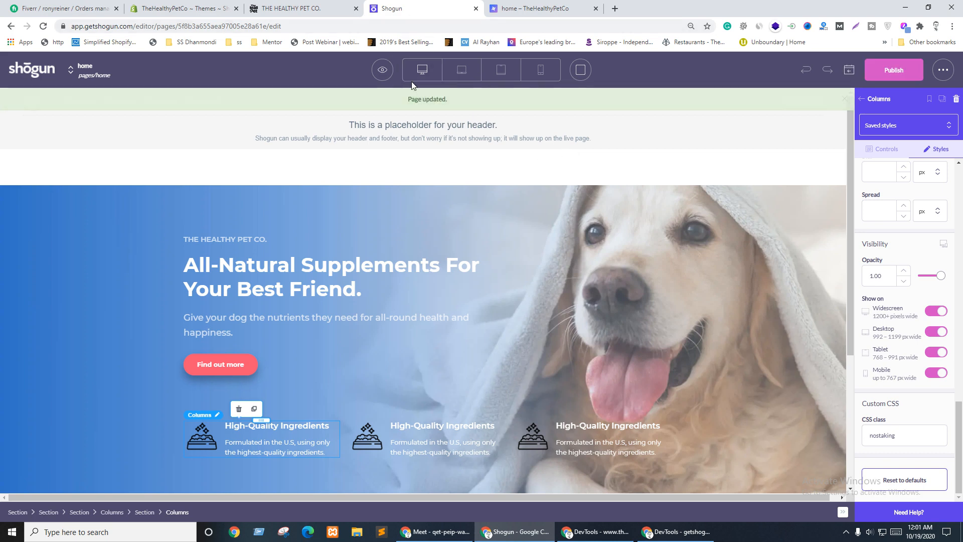
Step: Open the page preview in a new tab and check the hero in the editor's desktop and tablet views
click(382, 70)
click(379, 123)
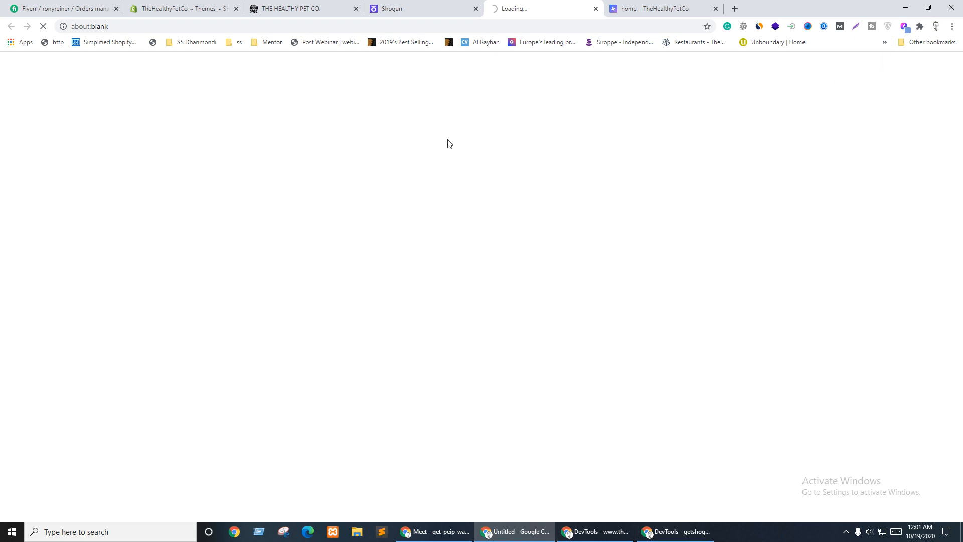
click(432, 6)
click(460, 70)
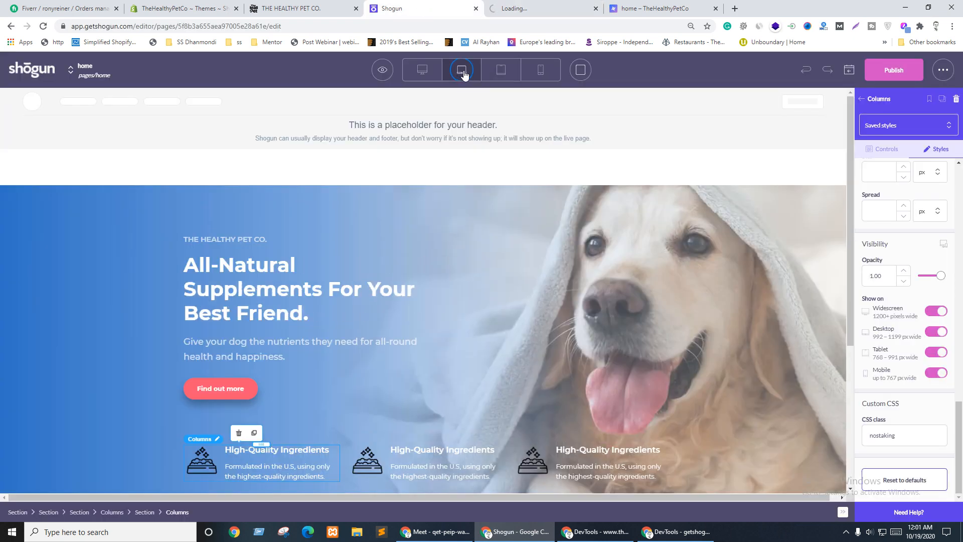
click(500, 71)
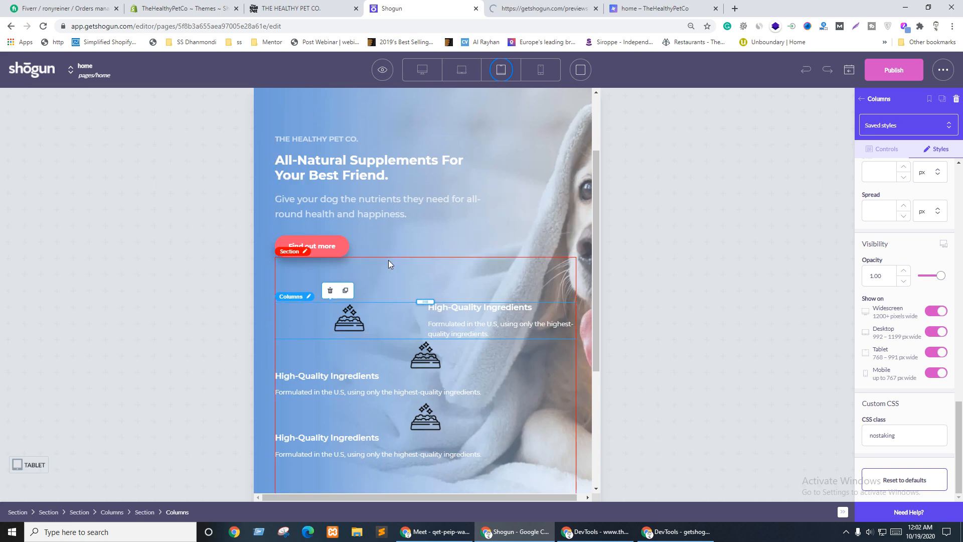
Step: In the mobile view, set the hero section's right and left padding to 30 px
click(436, 201)
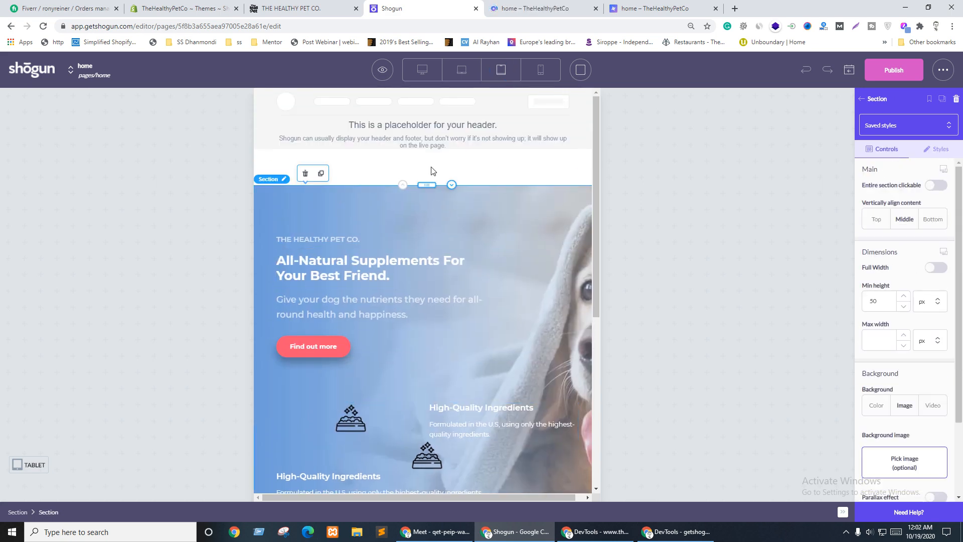
click(541, 70)
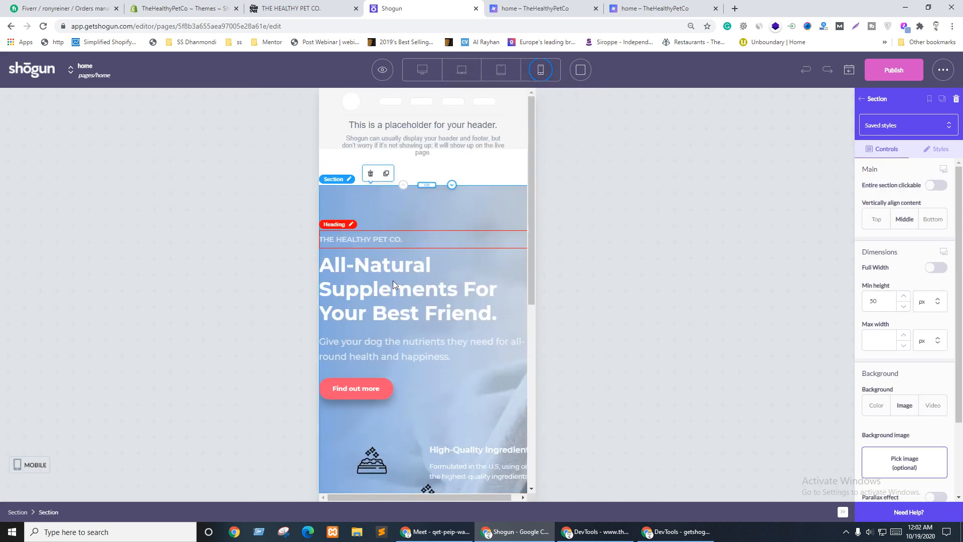
click(936, 150)
scroll(936, 296, down, 6)
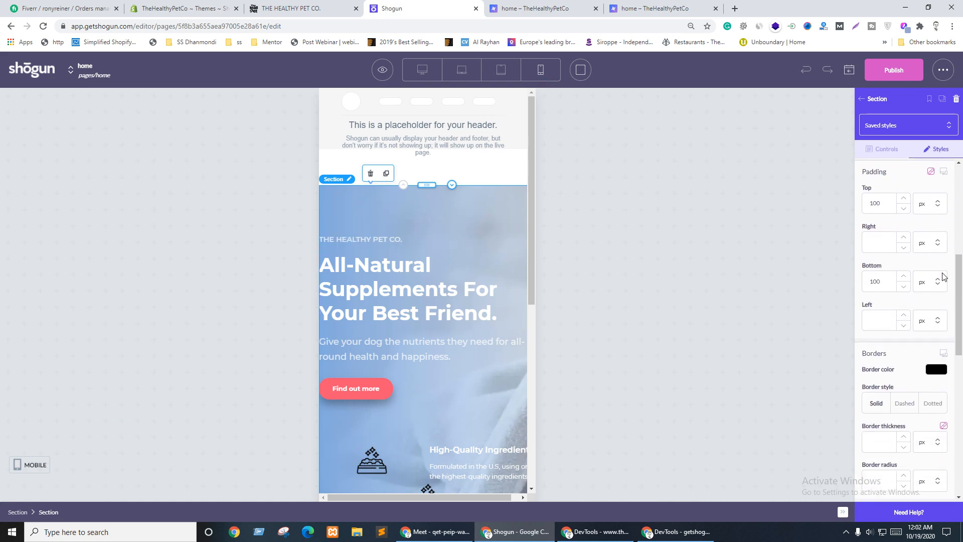
click(874, 245)
text(30)
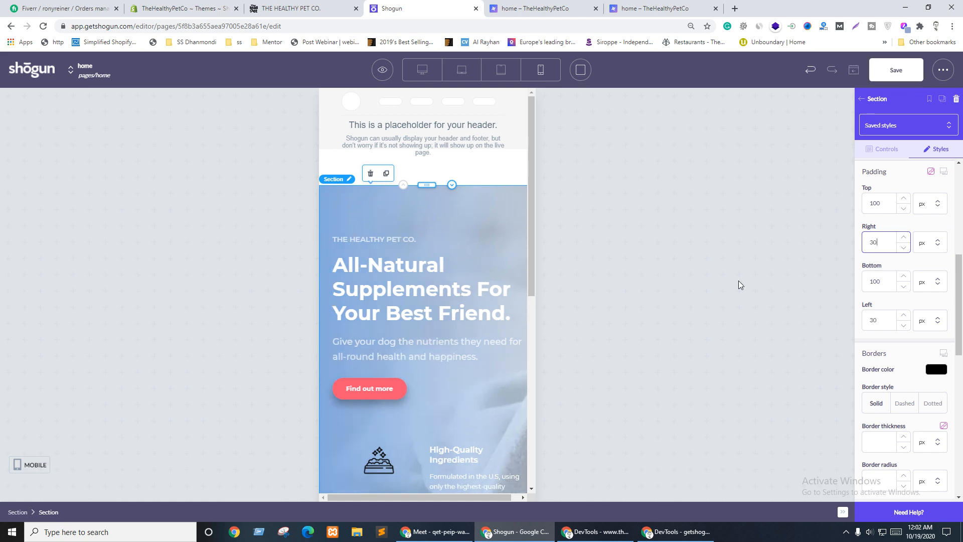
Step: Set the main hero heading's mobile font size to 24 px, trying 22 and 28 px first
click(499, 295)
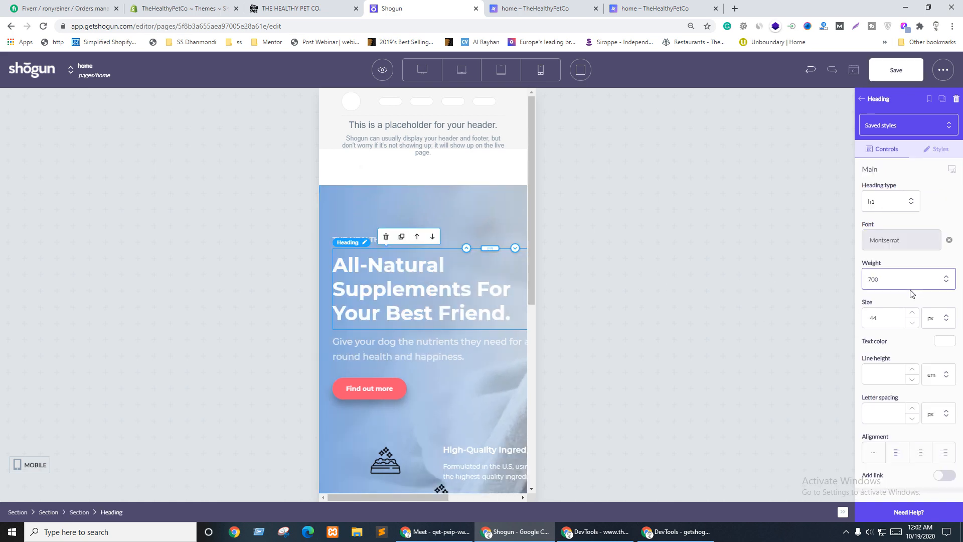
click(951, 170)
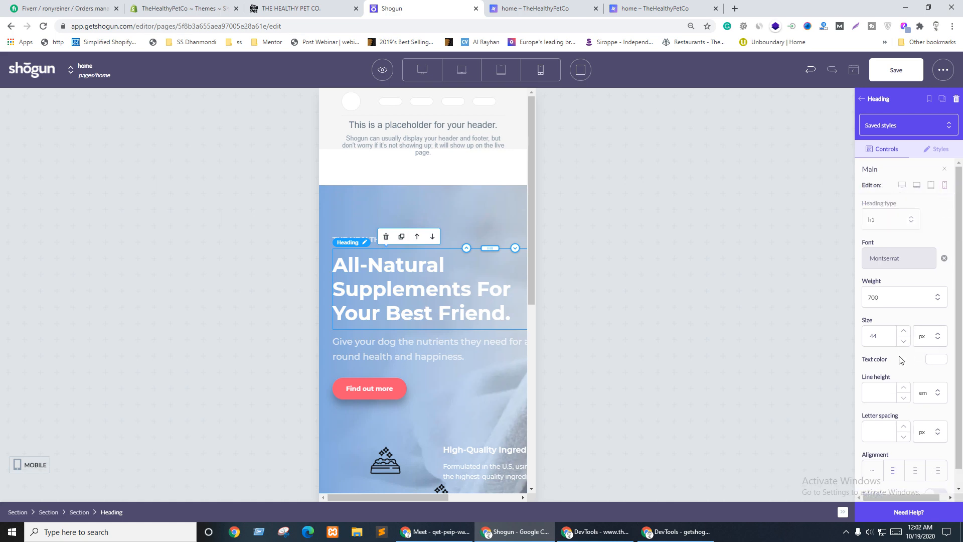
double_click(869, 336)
text(22)
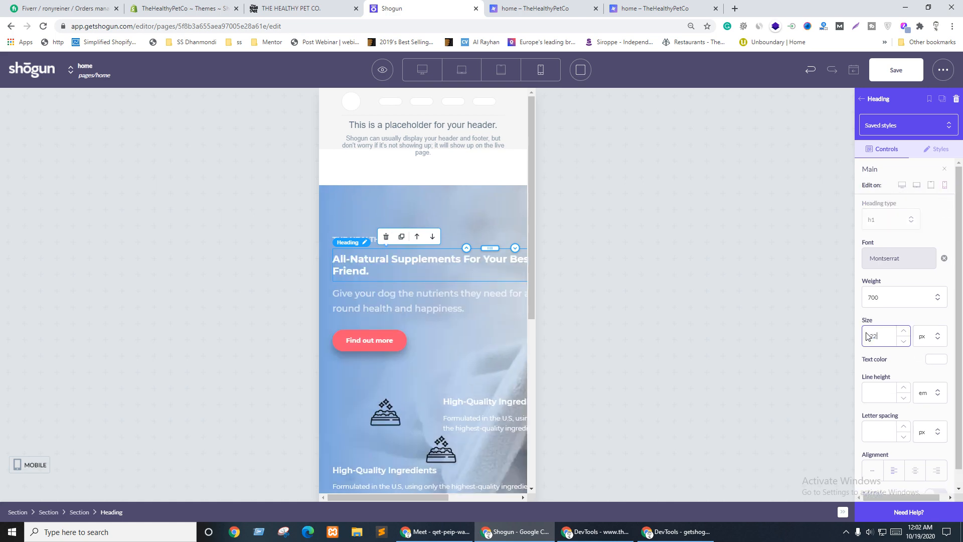
text(28)
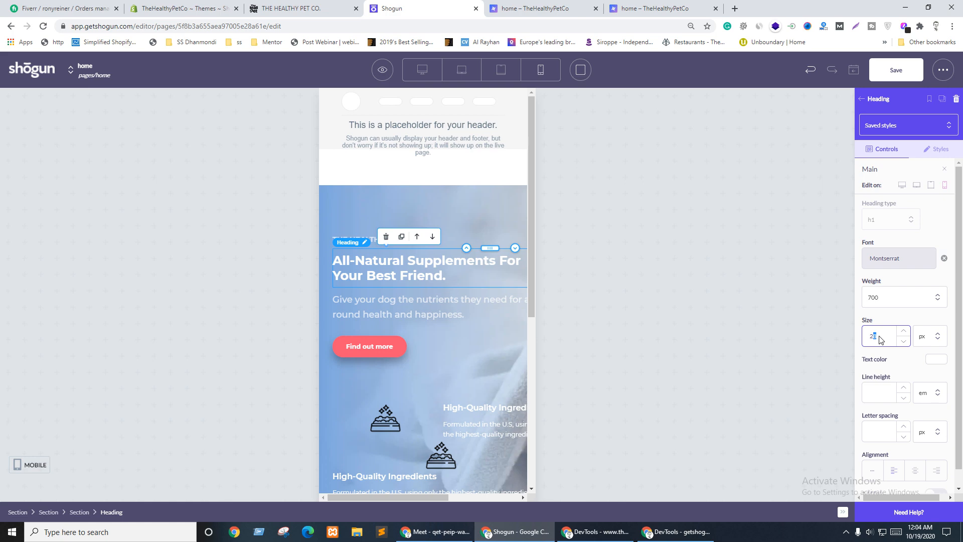
text(4)
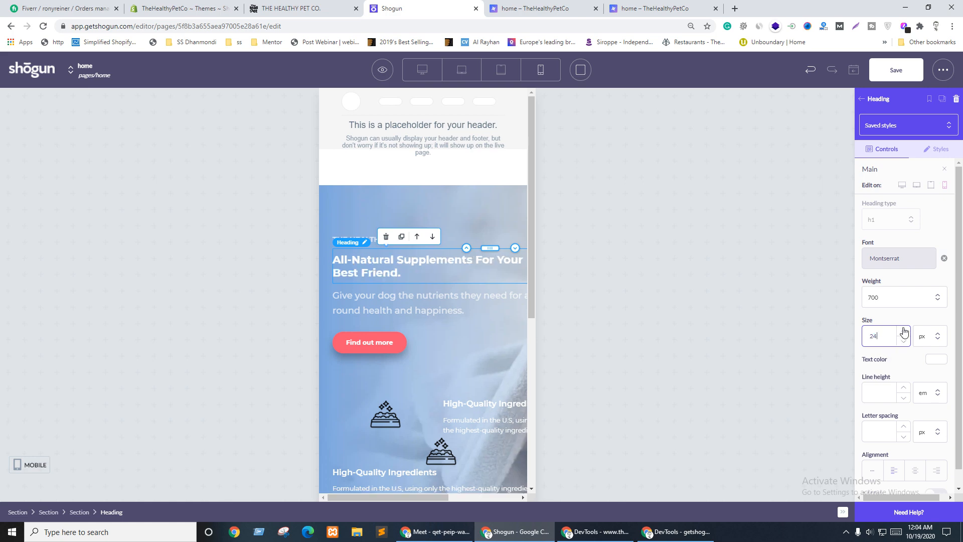
Step: Set the main hero heading's mobile font weight to 600, trying 500 first
click(897, 300)
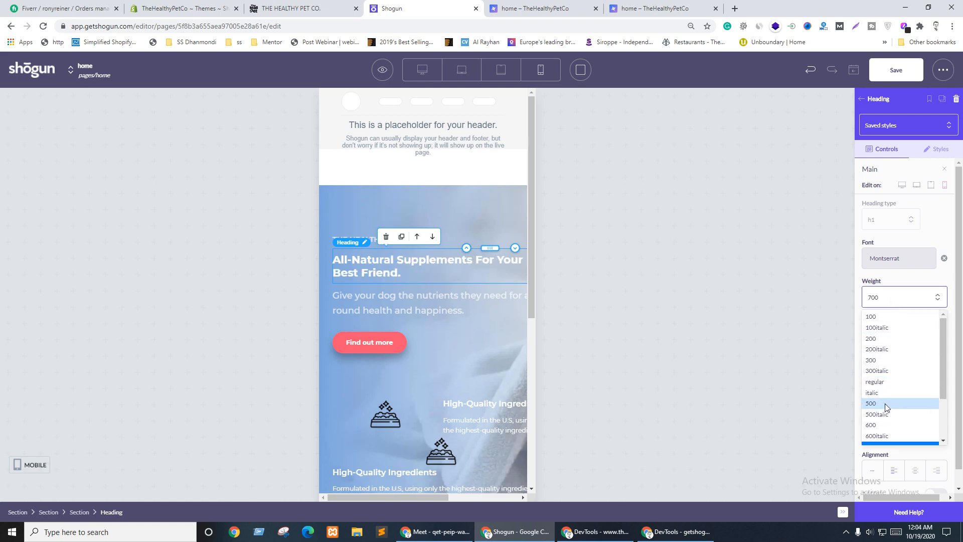
click(885, 403)
click(884, 307)
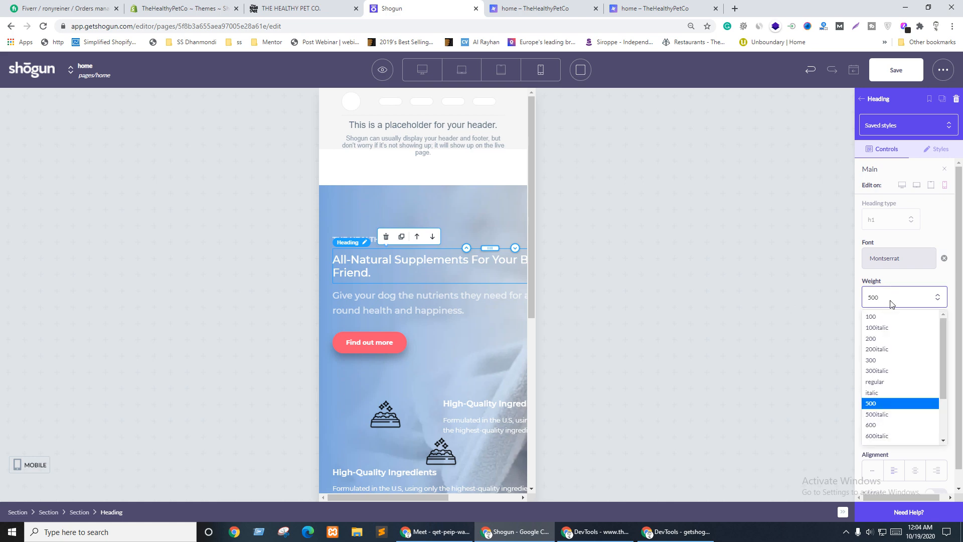
click(872, 425)
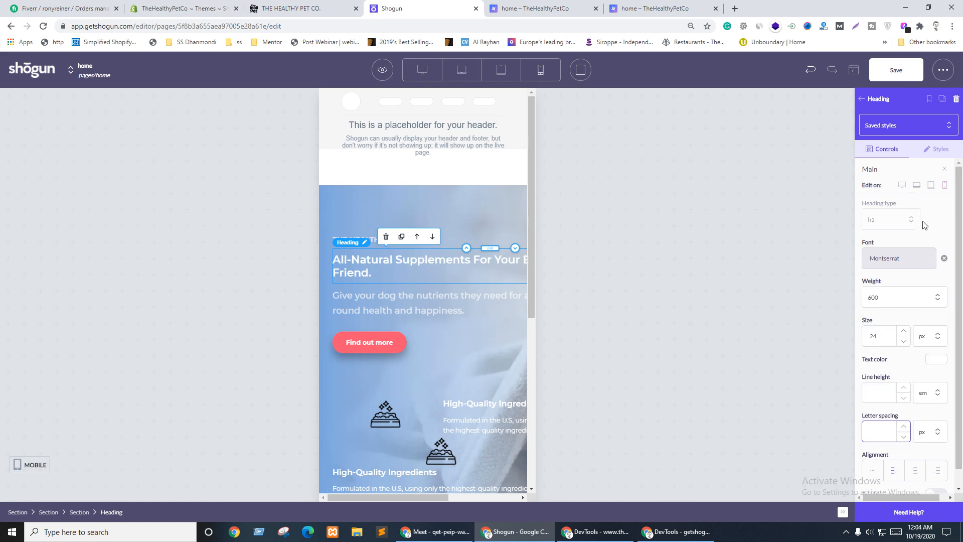
Step: Set the main hero heading's max width at mobile size to 400 px, trying 450 px first
click(939, 149)
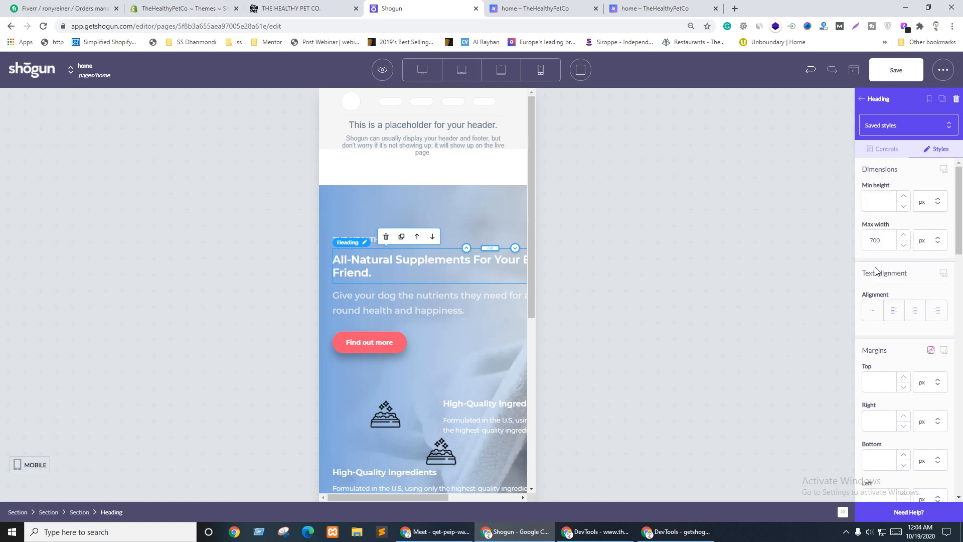
click(944, 169)
click(929, 186)
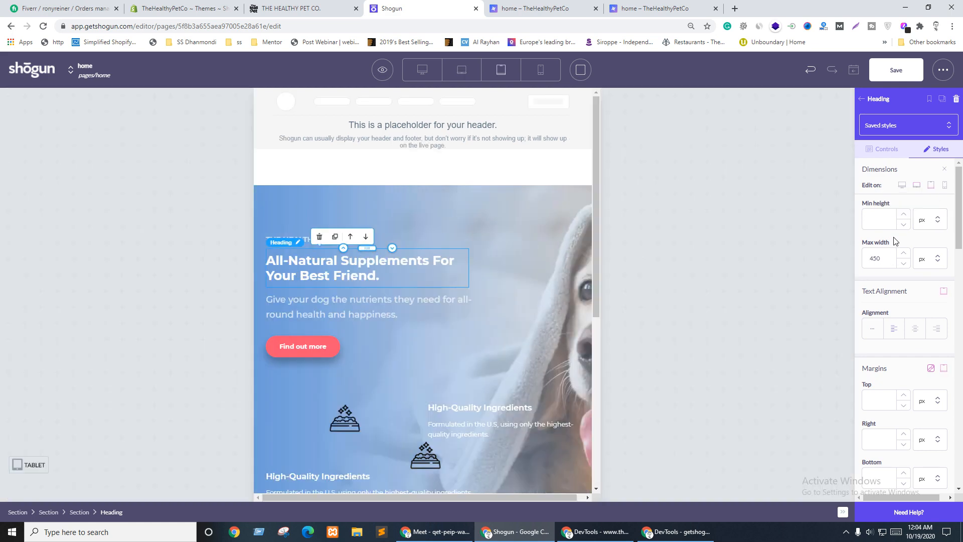
double_click(884, 257)
click(946, 186)
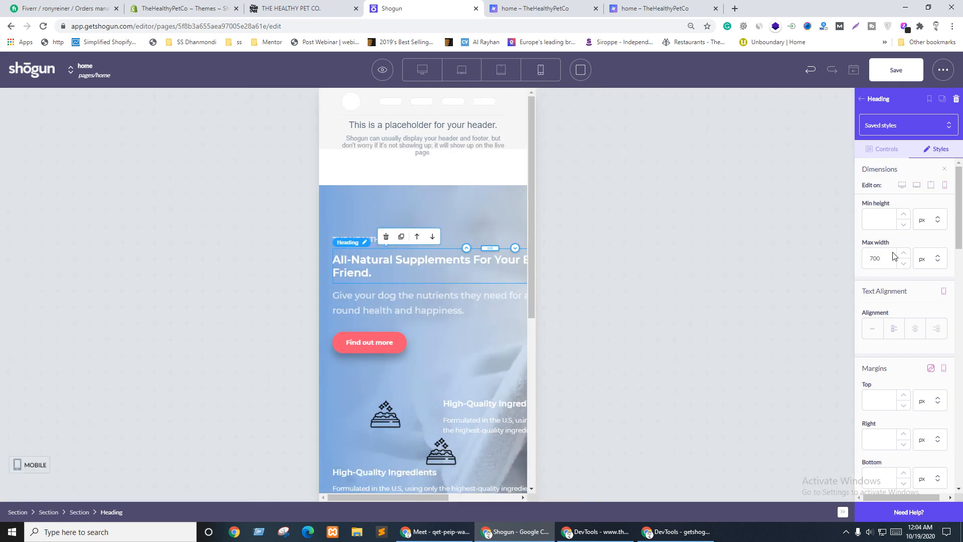
click(883, 265)
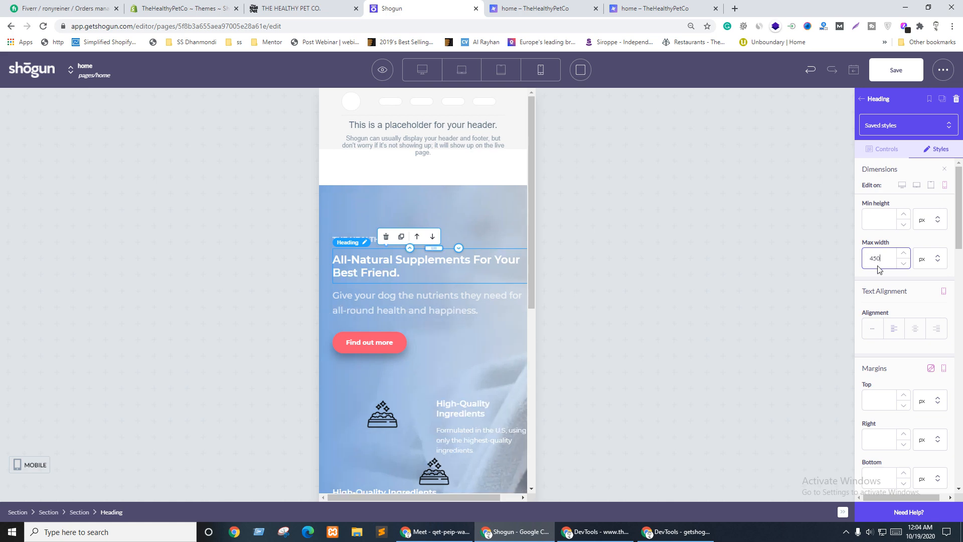
drag(874, 265, 876, 264)
text(0)
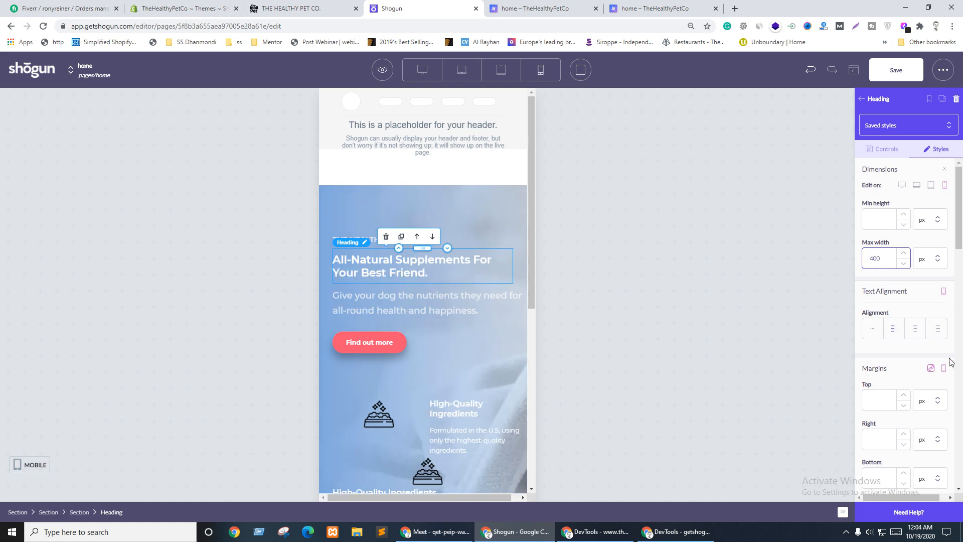
Step: Set the main hero heading's mobile line height to 1.6 em
click(887, 150)
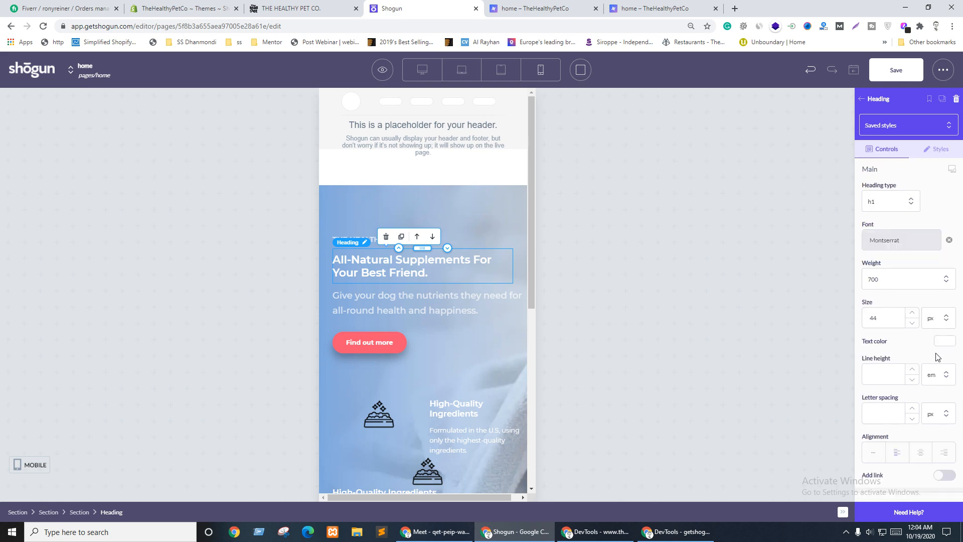
click(952, 169)
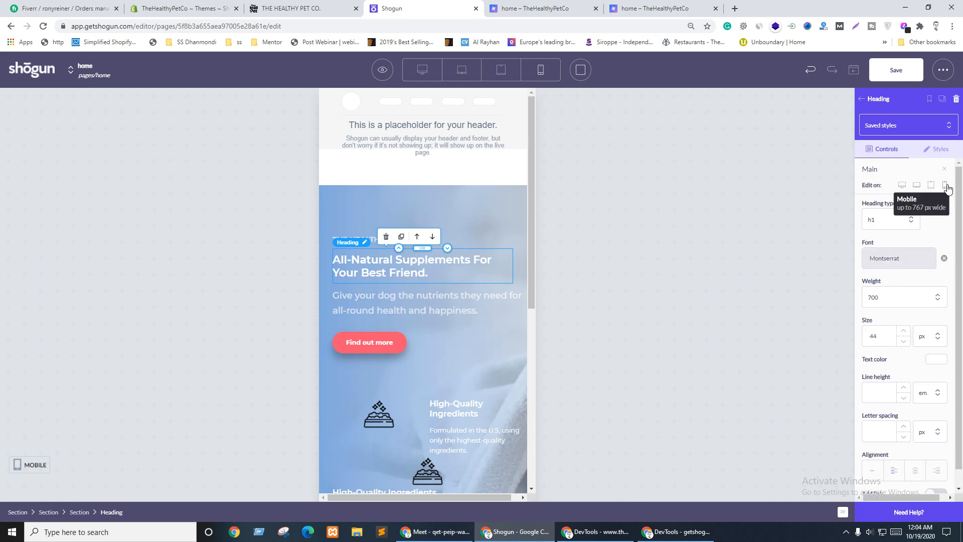
click(879, 379)
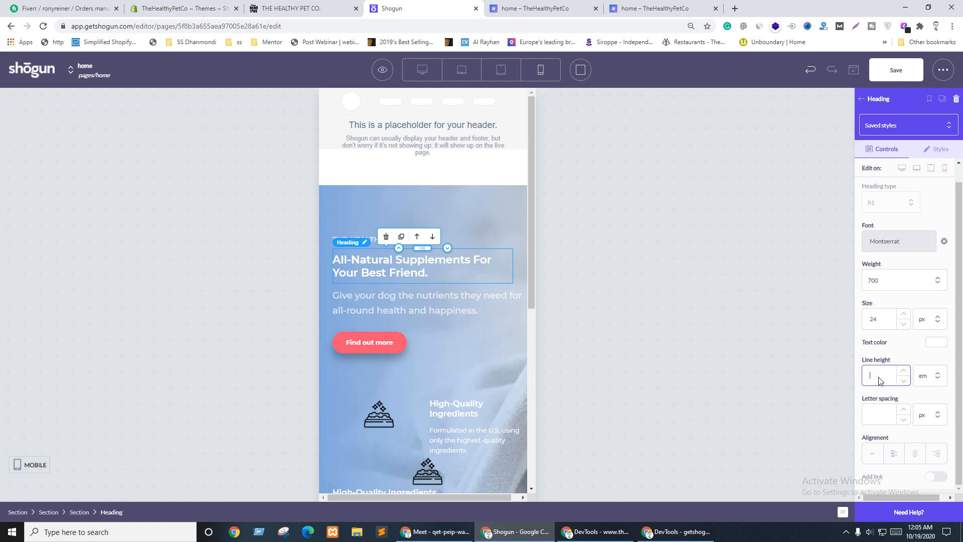
text(1)
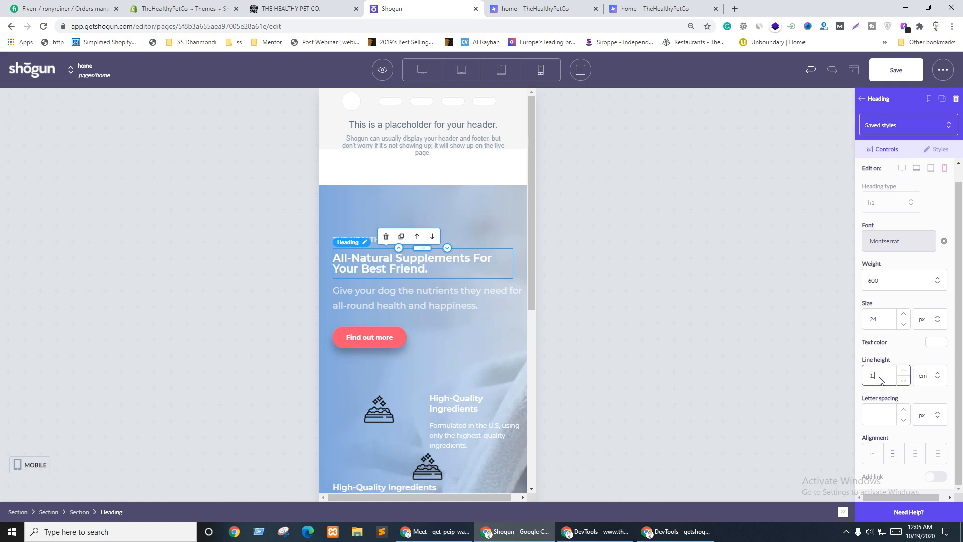
text(.6)
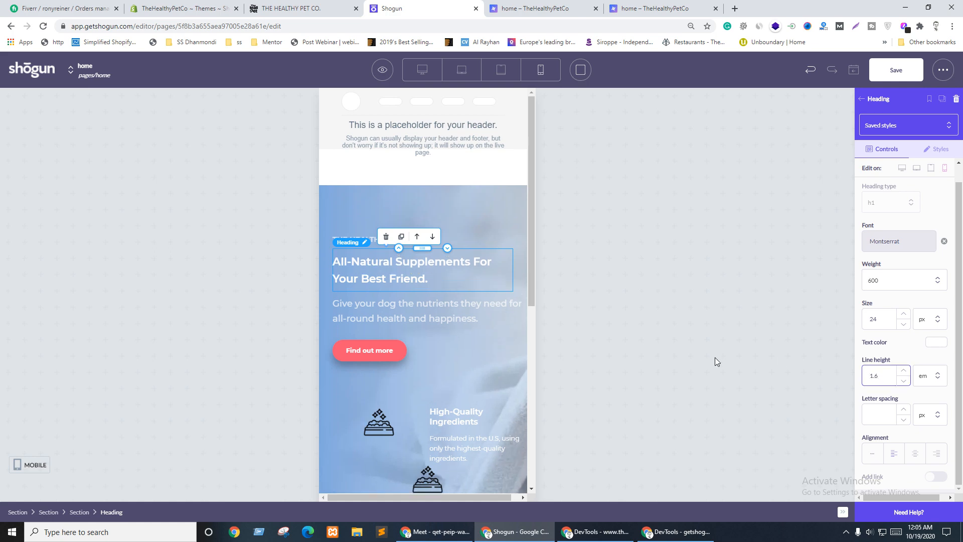
Step: Reduce the mobile font size of the hero's "Give your dog the nutrients" subheading to 18 px
click(405, 305)
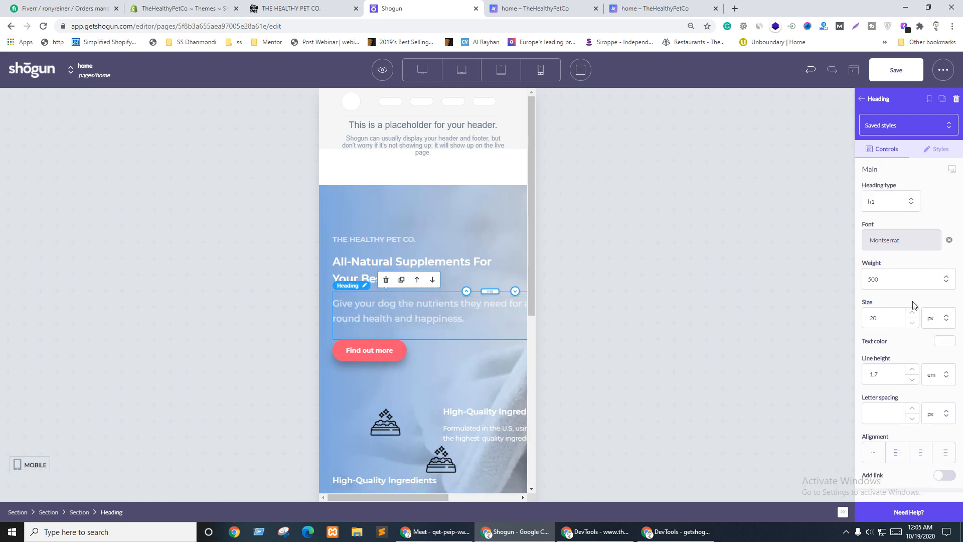
click(950, 170)
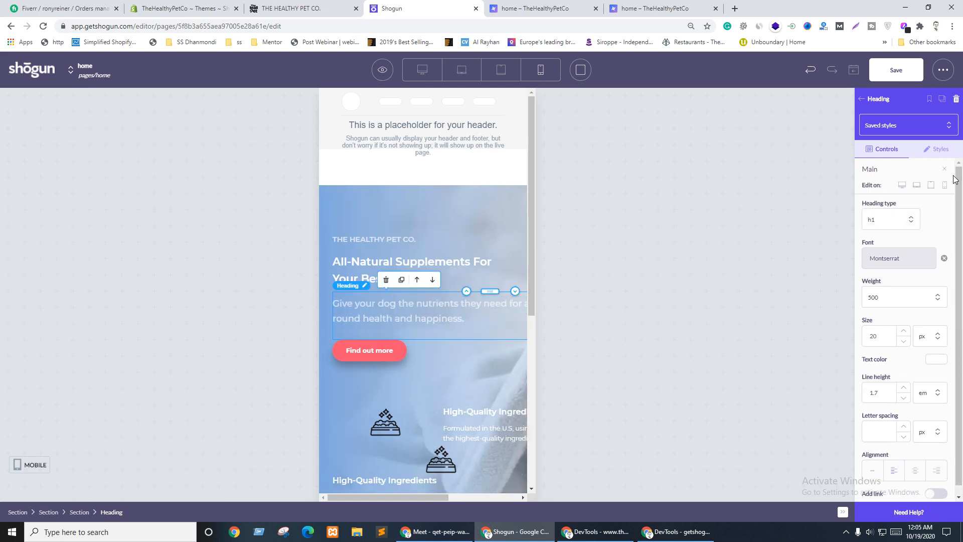
click(905, 342)
click(905, 342)
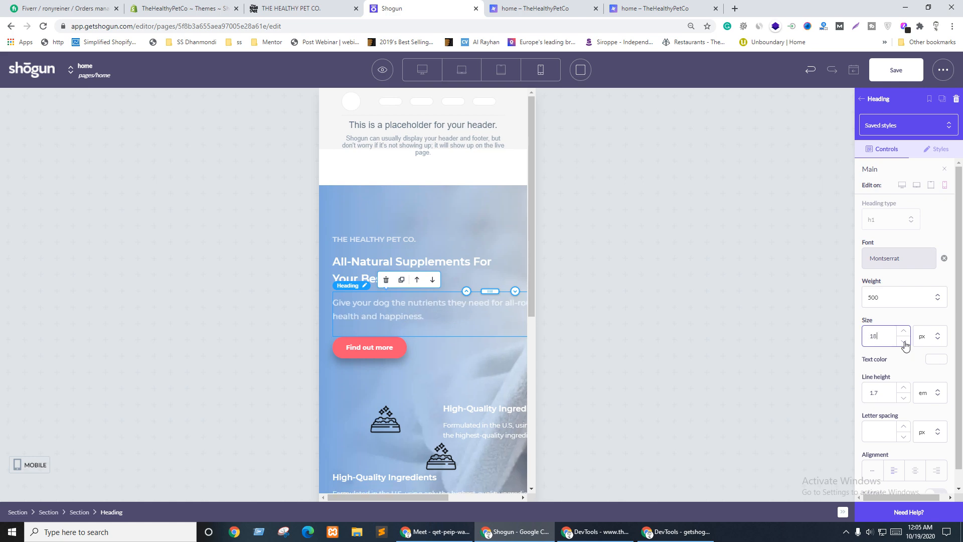
Step: Set the hero subheading's mobile max width to 400 px, trying 450 px first
click(938, 151)
click(944, 171)
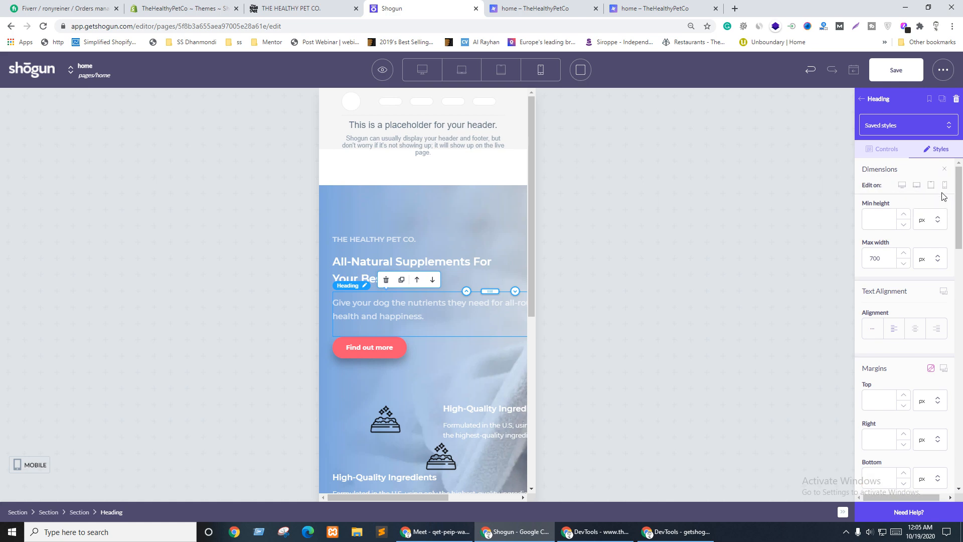
click(877, 263)
text(450)
text(0)
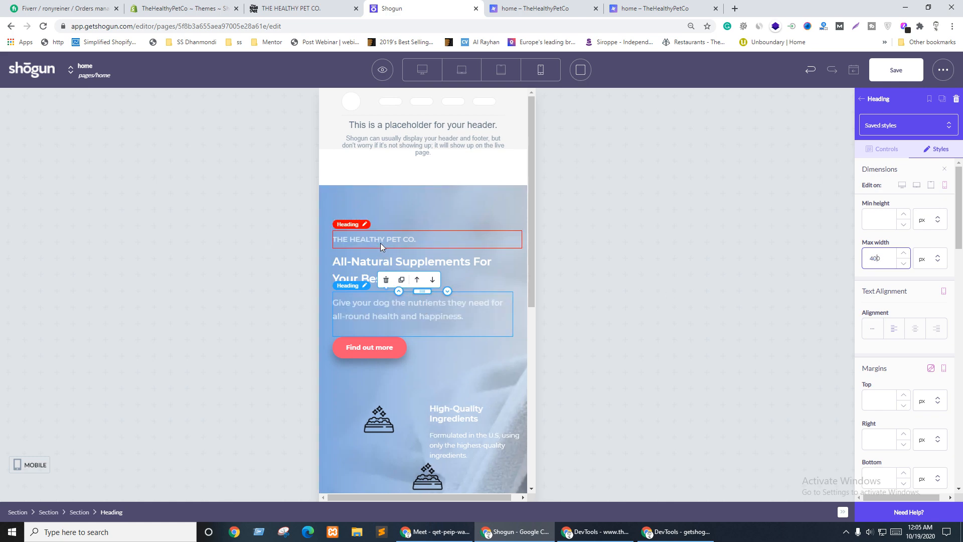
Step: Set the outer hero section's top and bottom padding to 50 px at mobile width
scroll(401, 351, down, 2)
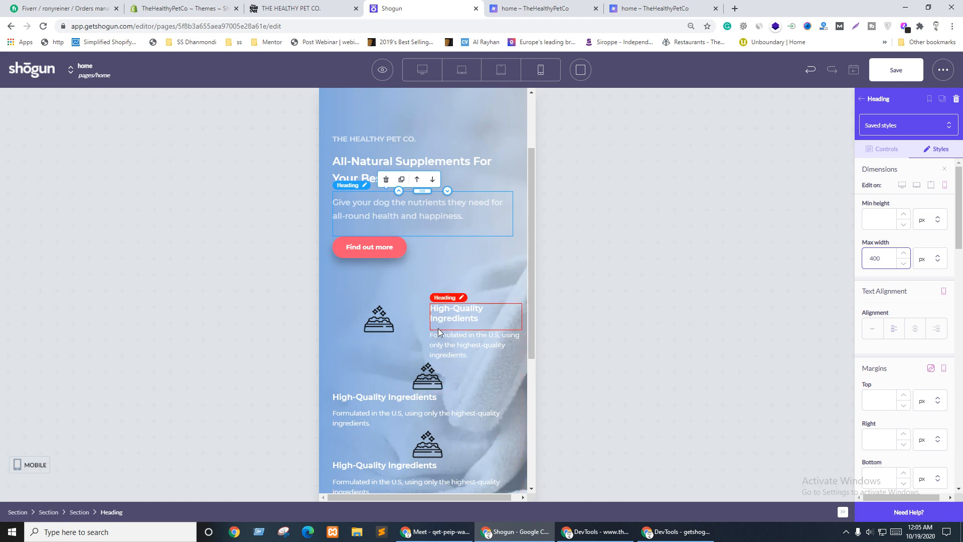
scroll(439, 332, down, 3)
scroll(476, 225, up, 3)
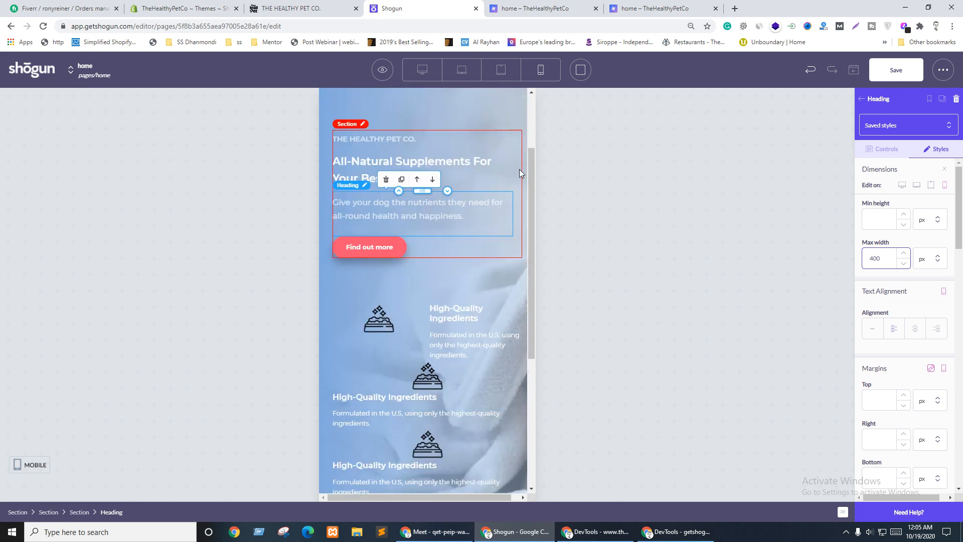
scroll(401, 226, up, 2)
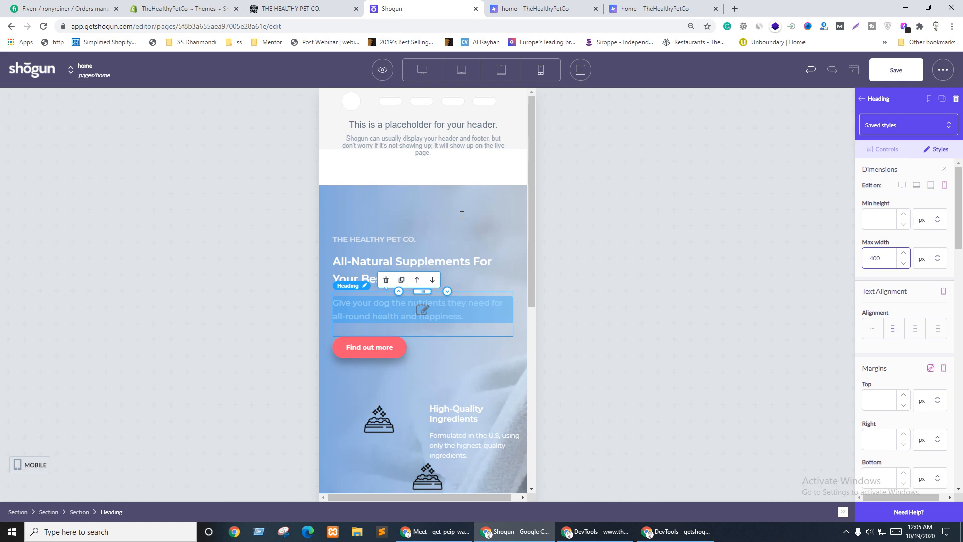
click(386, 195)
click(938, 149)
scroll(908, 321, down, 5)
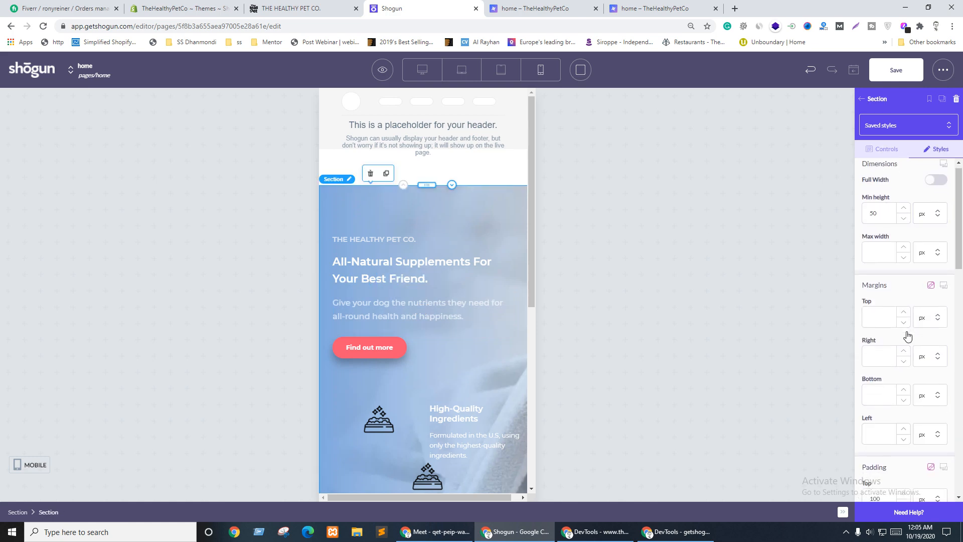
scroll(927, 261, up, 1)
click(945, 221)
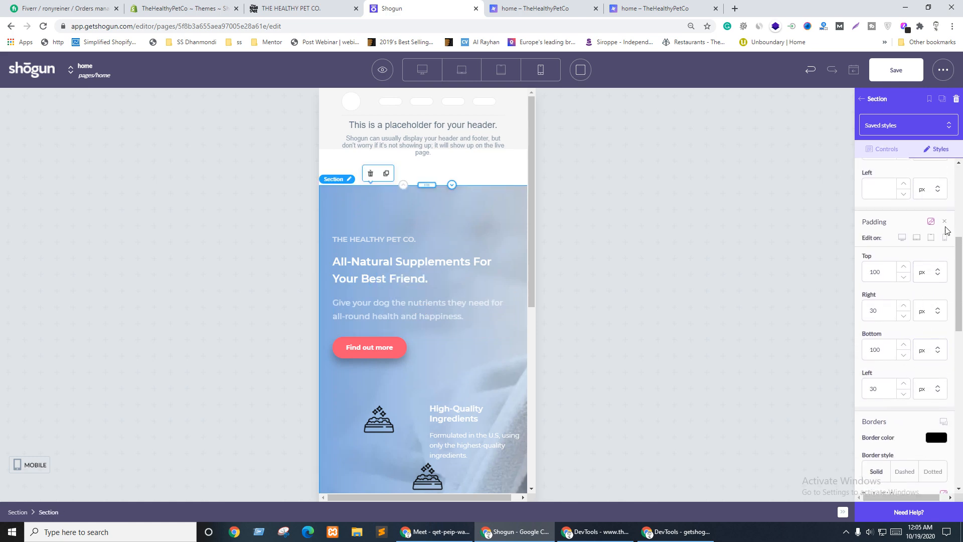
click(943, 239)
drag(877, 272, 871, 272)
text(50)
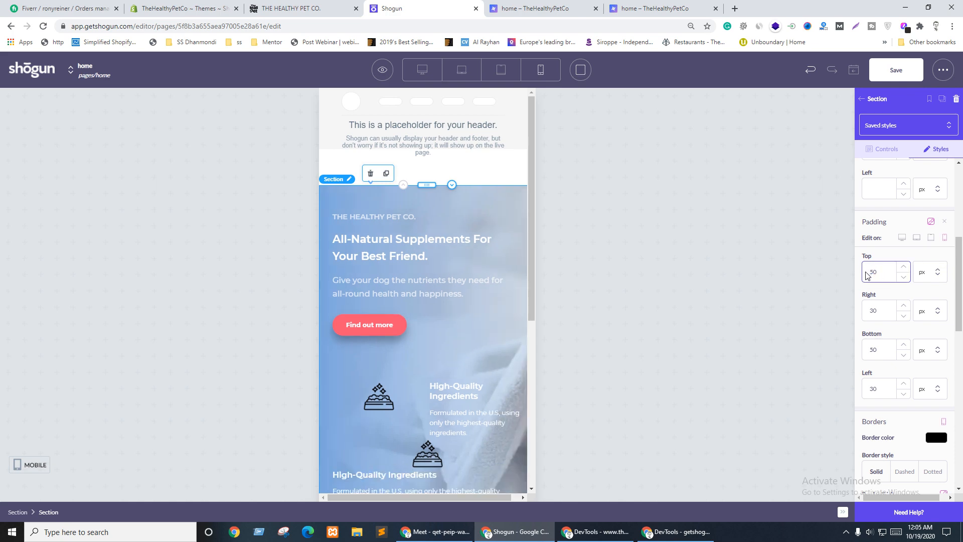
Step: Save the page and publish it
click(896, 70)
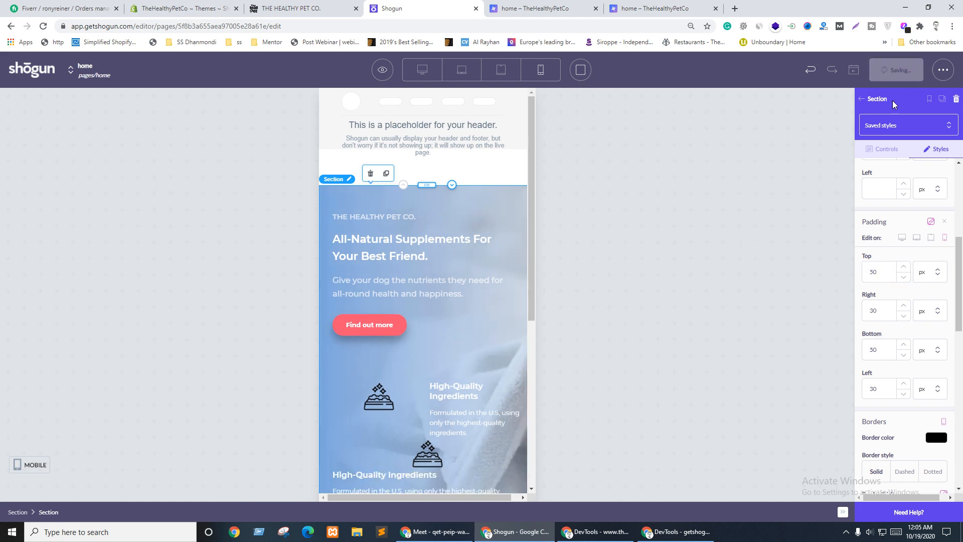
scroll(453, 266, down, 4)
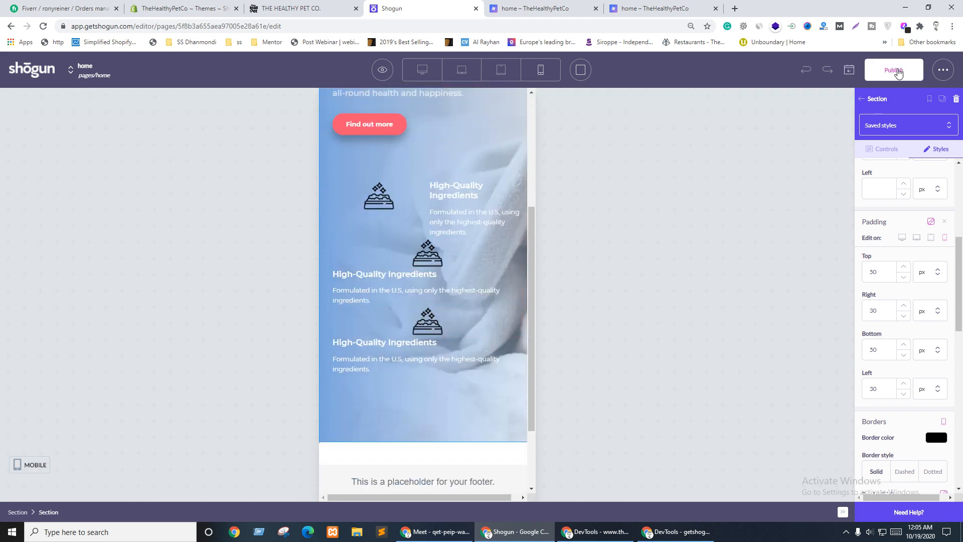
click(892, 73)
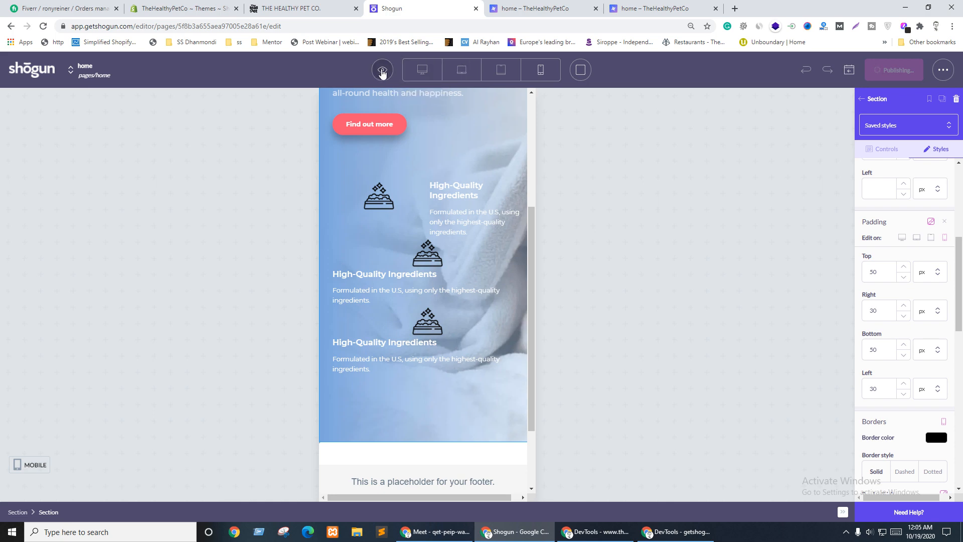
Step: Open a fresh page preview in a new tab and close the two older preview tabs
click(383, 71)
click(384, 121)
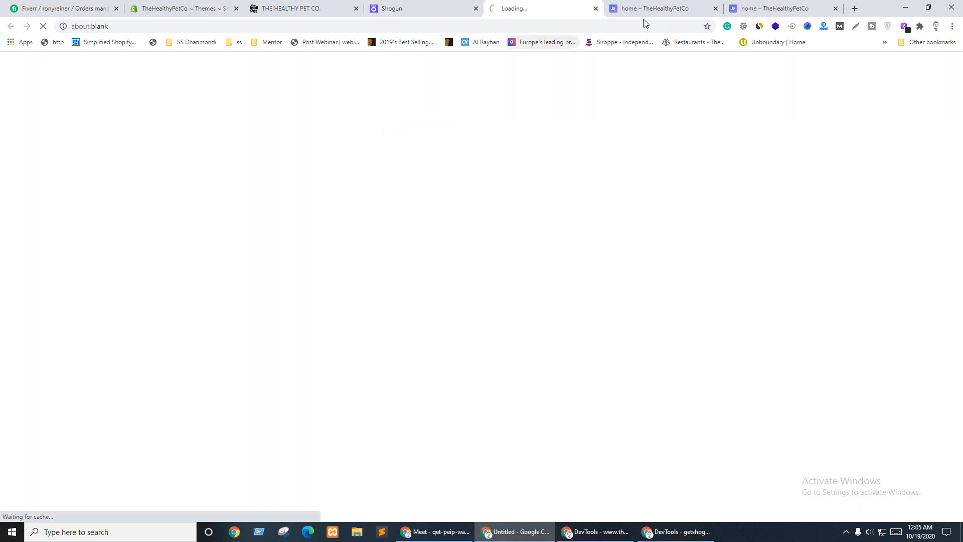
click(716, 8)
click(716, 9)
click(434, 4)
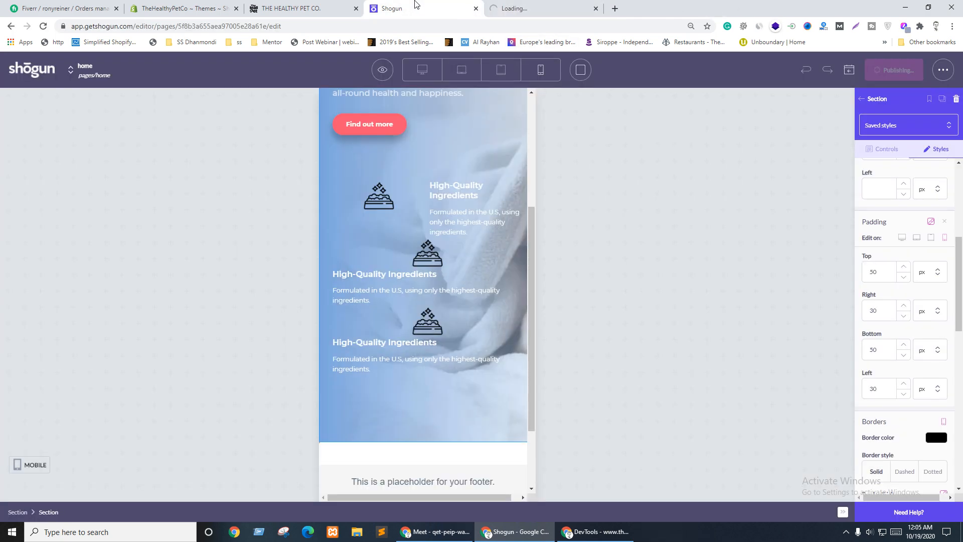
click(512, 7)
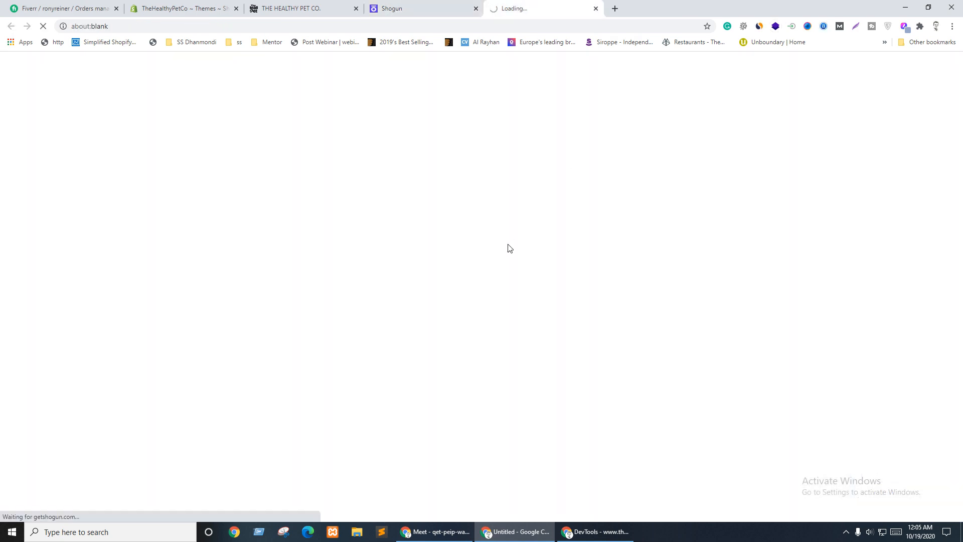
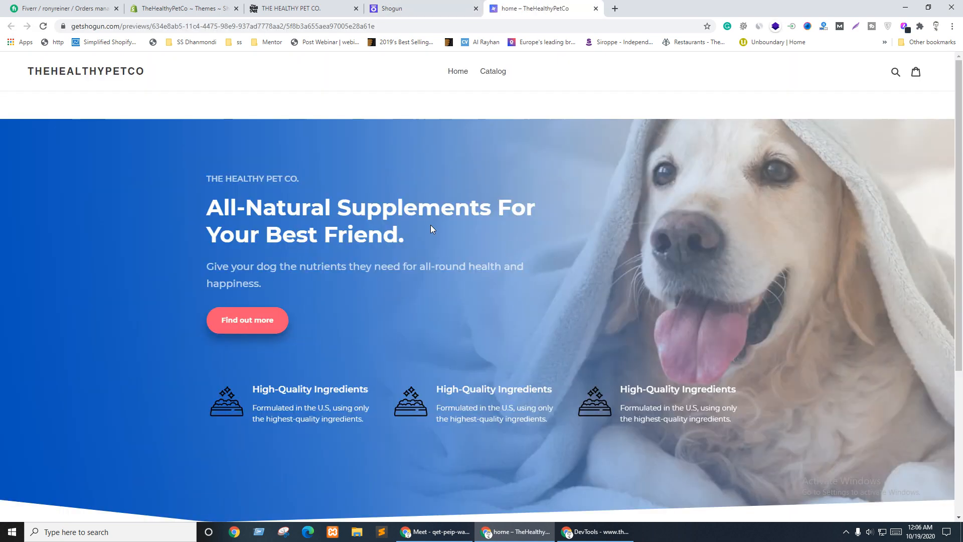
Step: Inspect the first High-Quality Ingredients heading in the preview and trace its parent elements up to the feature's shg-row container
right_click(287, 395)
click(323, 384)
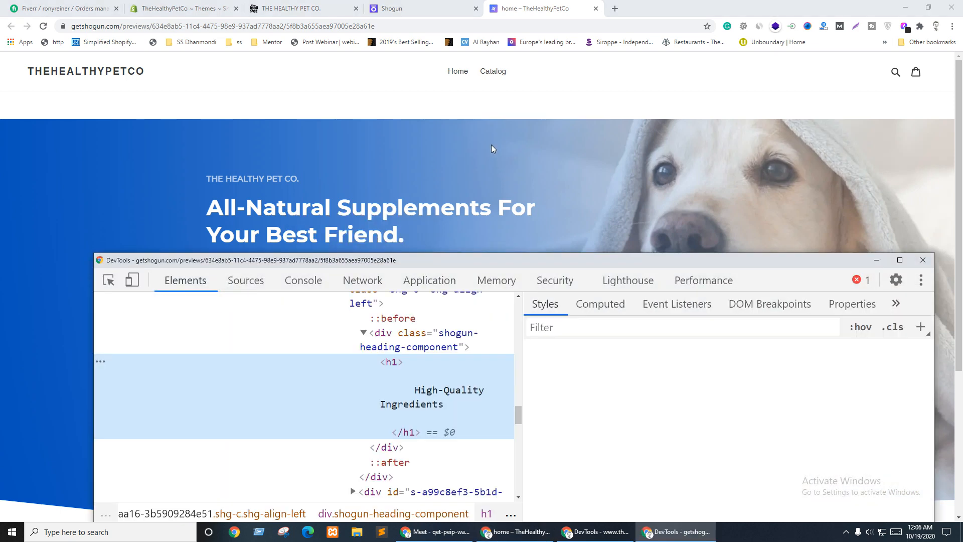
drag(441, 260, 554, 42)
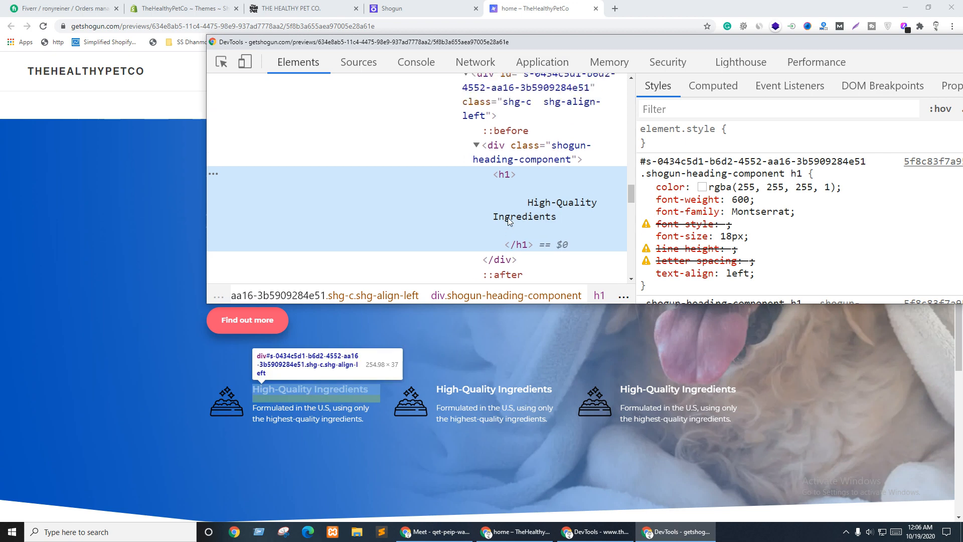
scroll(510, 220, up, 3)
click(569, 151)
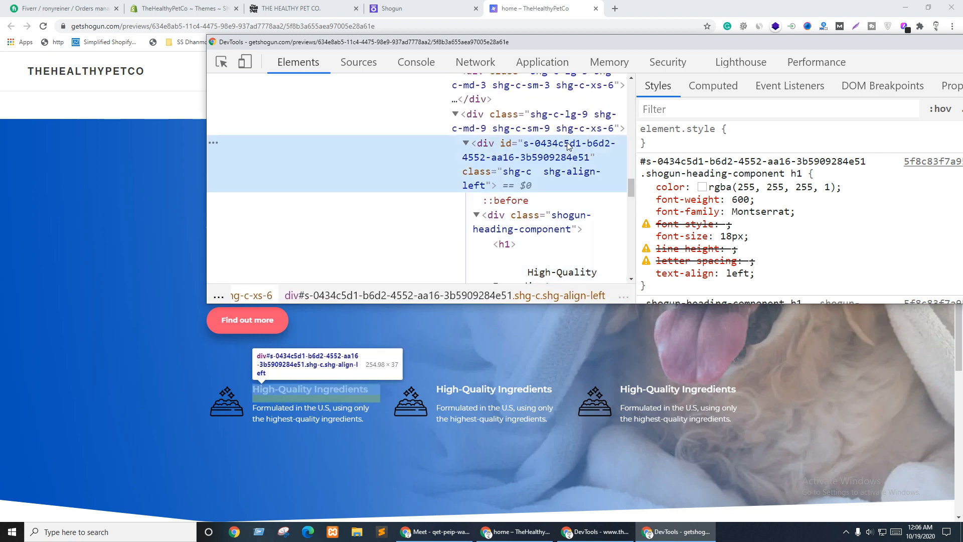
click(536, 129)
scroll(520, 193, up, 1)
click(516, 135)
scroll(509, 201, up, 1)
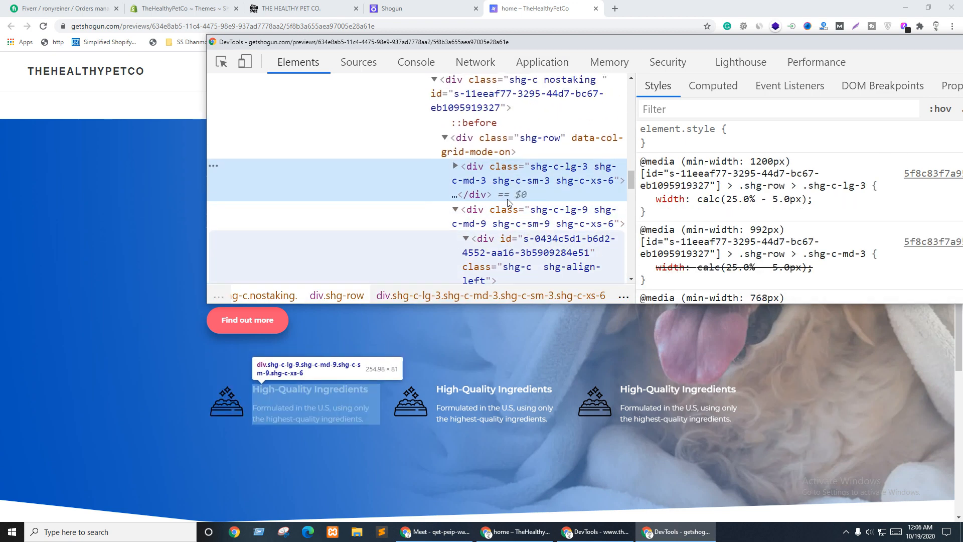
scroll(508, 202, up, 1)
click(508, 200)
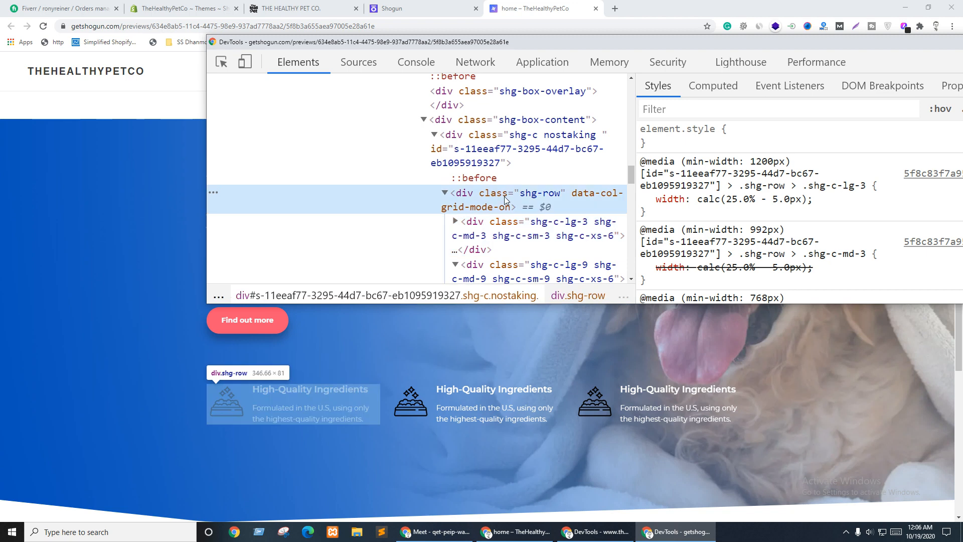
Step: Check the nostaking container's nesting and copy the shg-row class name from the row inside it
click(484, 160)
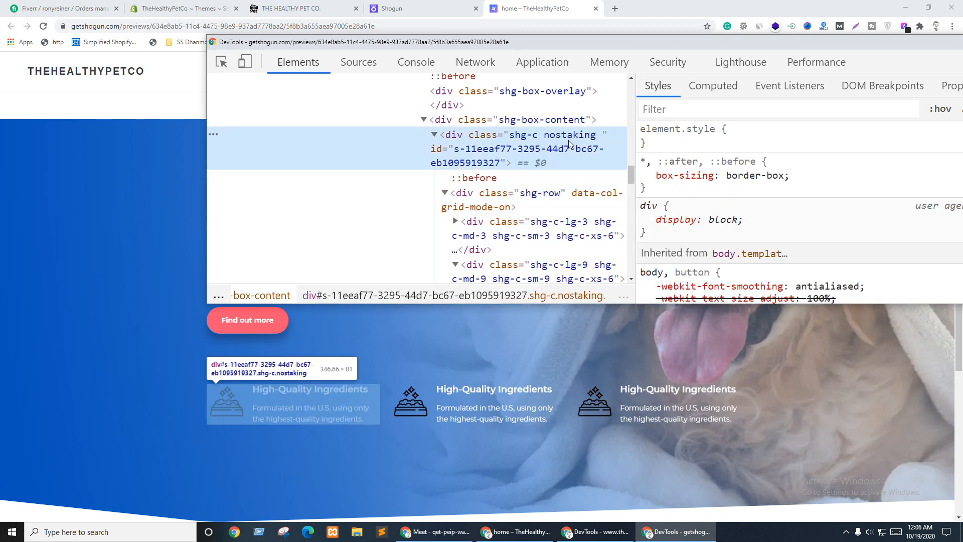
click(545, 200)
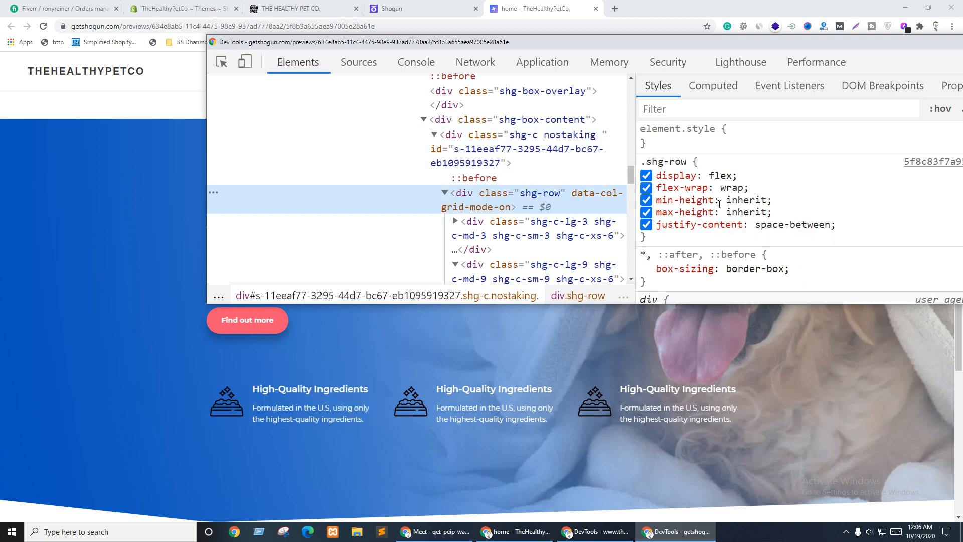
click(527, 148)
double_click(546, 198)
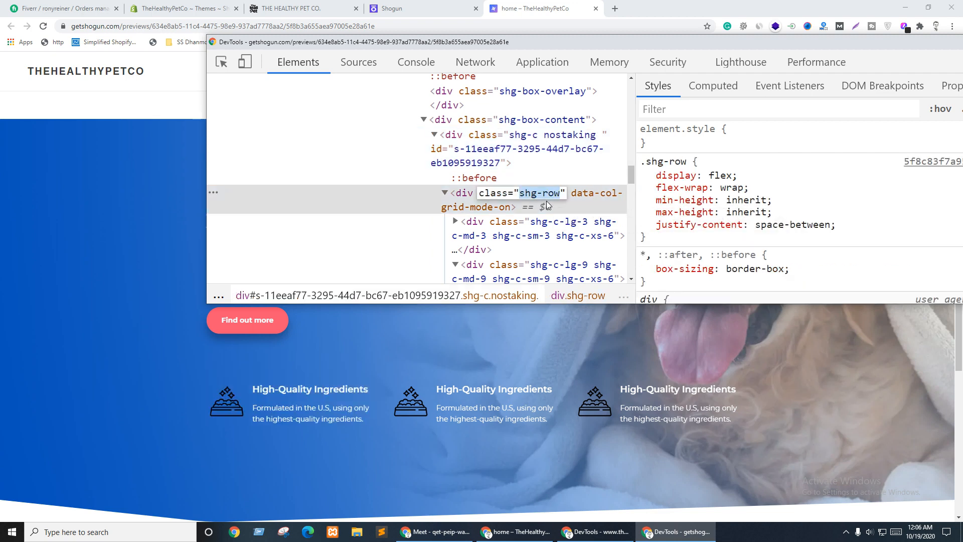
click(509, 360)
Step: In the Shogun page's HTML element, extend the media query's .nostaking selector to .nostaking .shg-row
click(418, 7)
scroll(441, 284, up, 5)
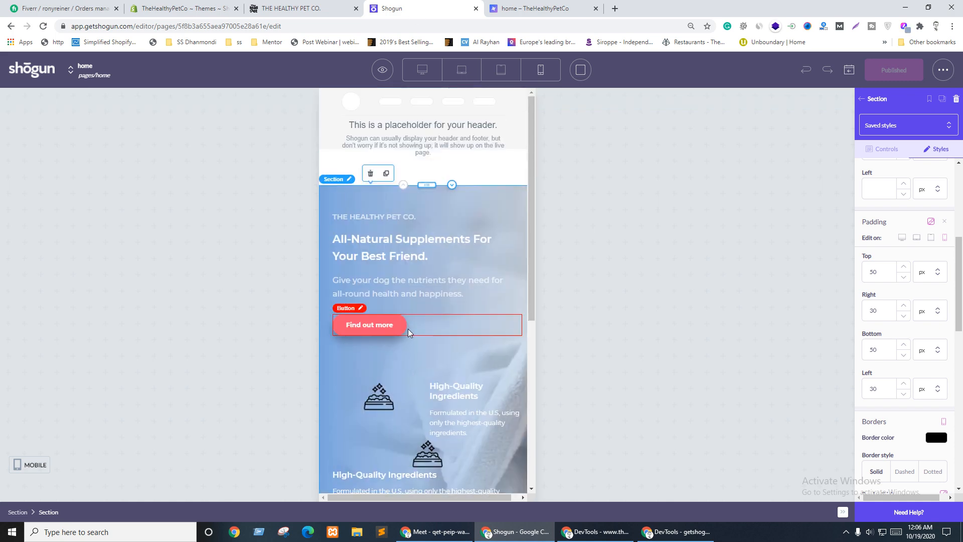
double_click(416, 178)
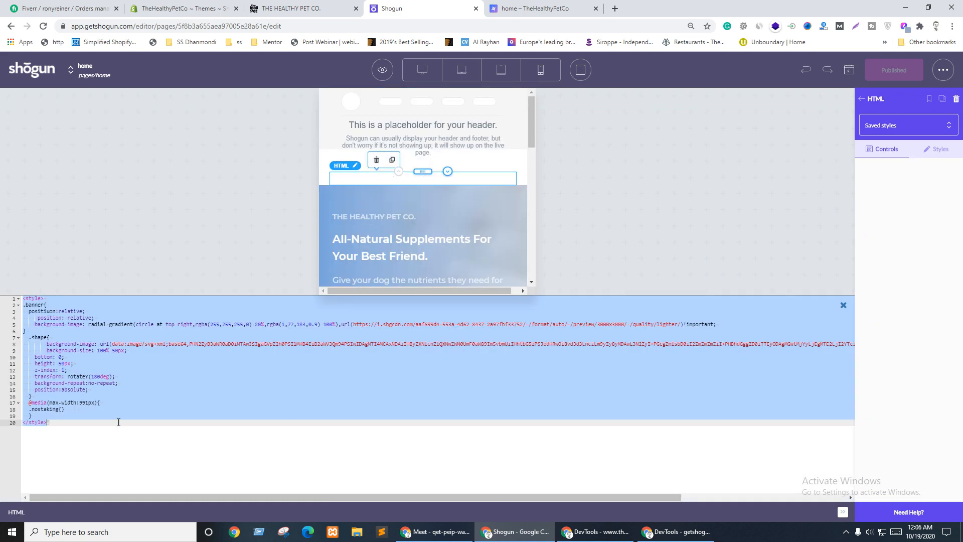
click(60, 419)
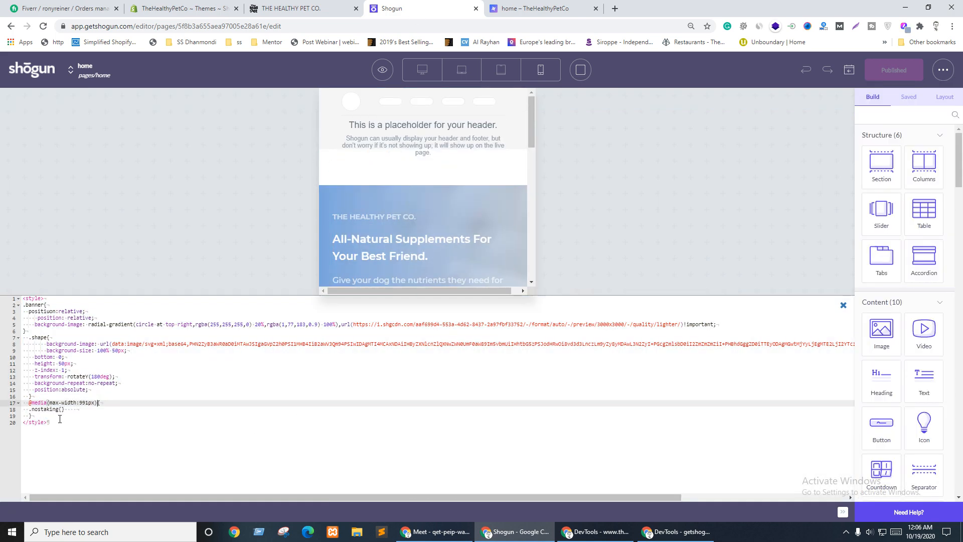
click(59, 409)
text(.)
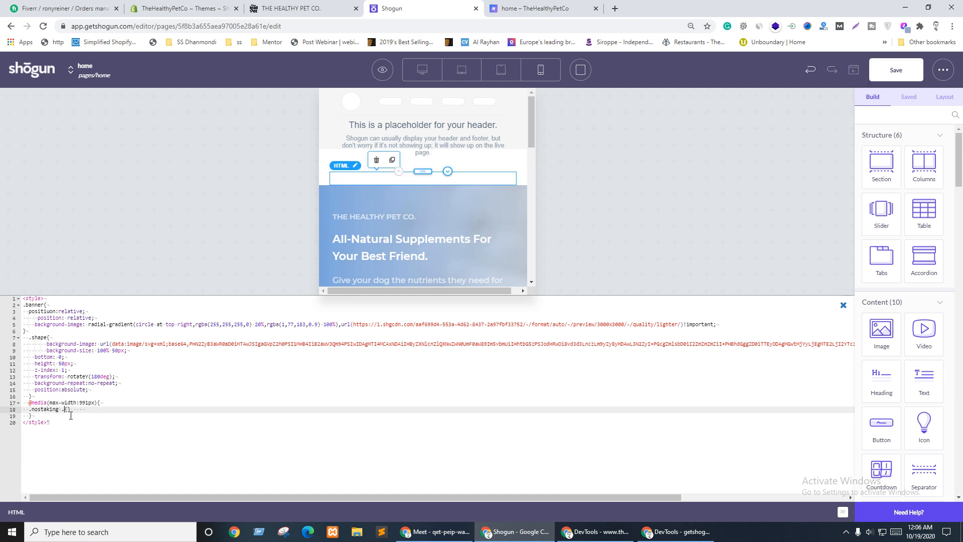
text(shg-row)
Step: Duplicate the empty .nostaking .shg-row rule on a new line inside the 991px media query
key(shift+Up)
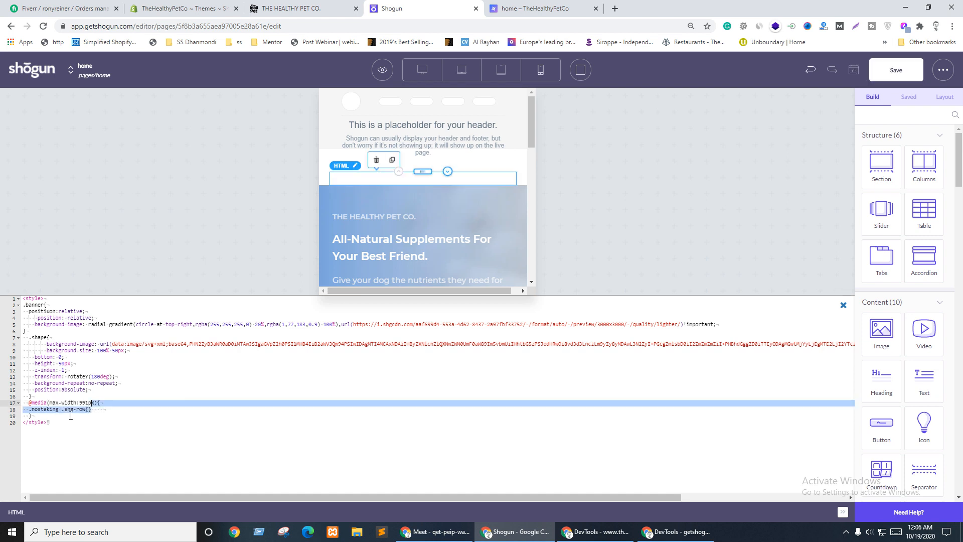
key(ctrl+c)
key(Right)
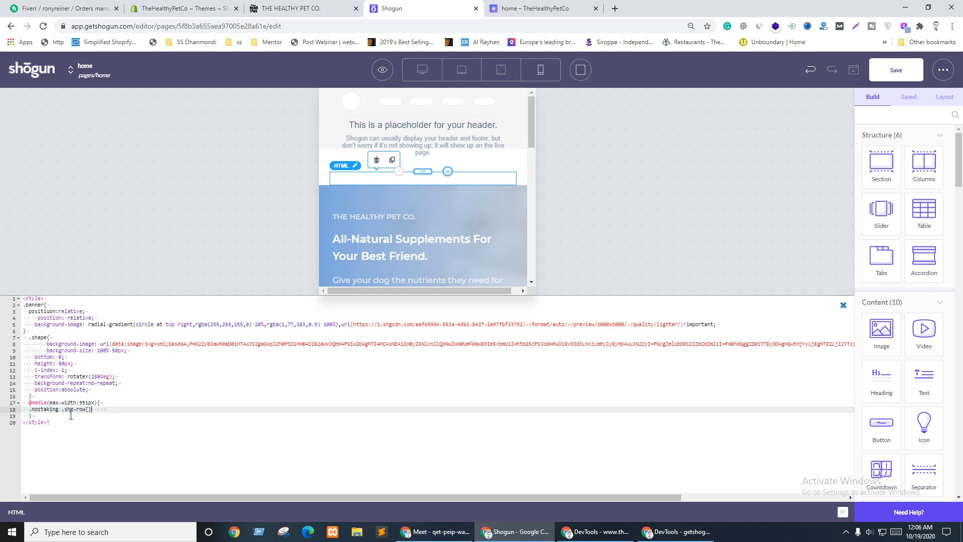
key(ctrl+v)
Step: Shrink the preview window, inspect the first feature's icon column and copy the .shg-row > .shg-c-xs-6 selector from its width rule
key(ctrl+Tab)
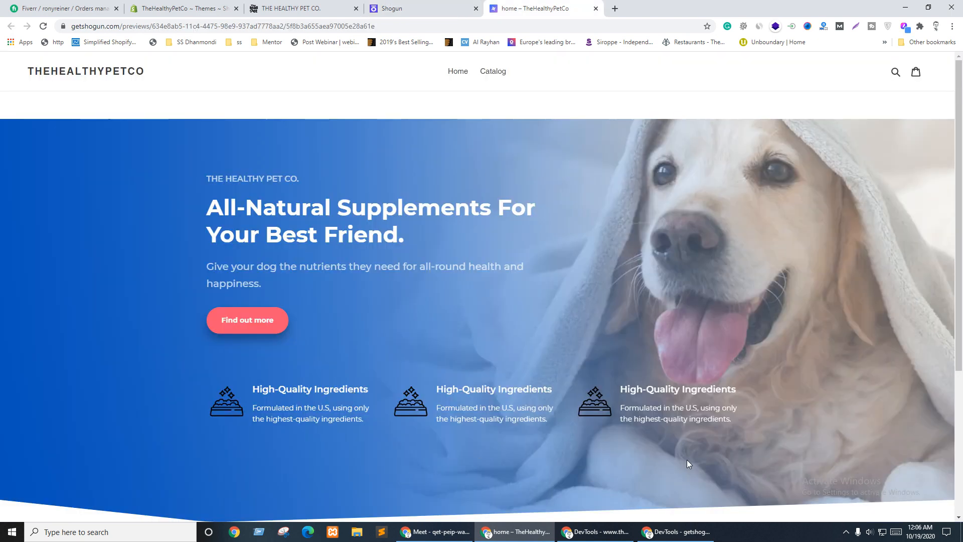
click(928, 7)
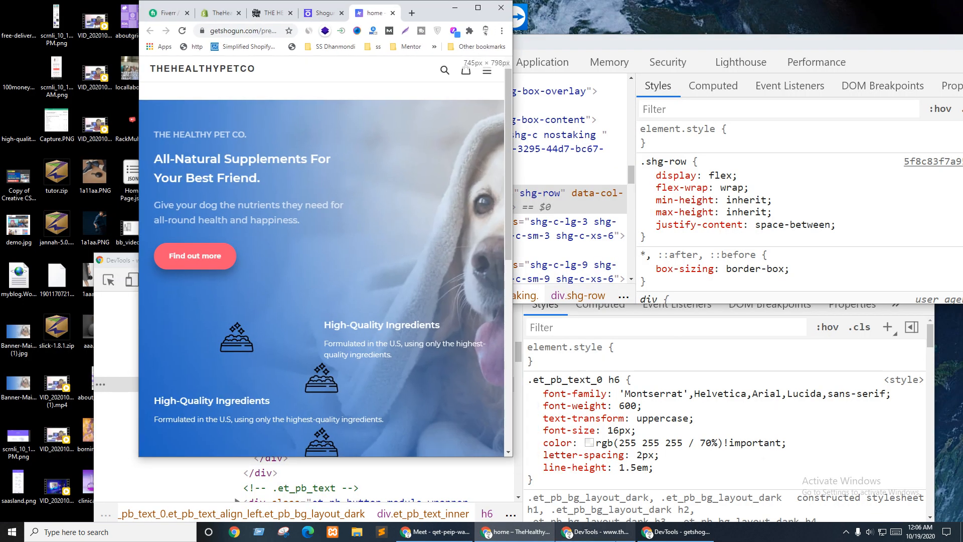
click(564, 200)
click(505, 230)
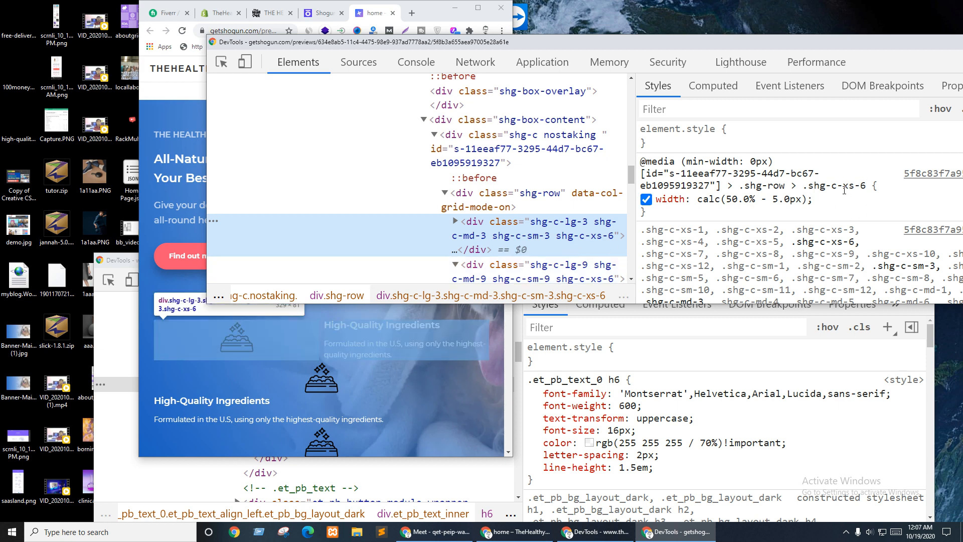
drag(870, 185, 741, 184)
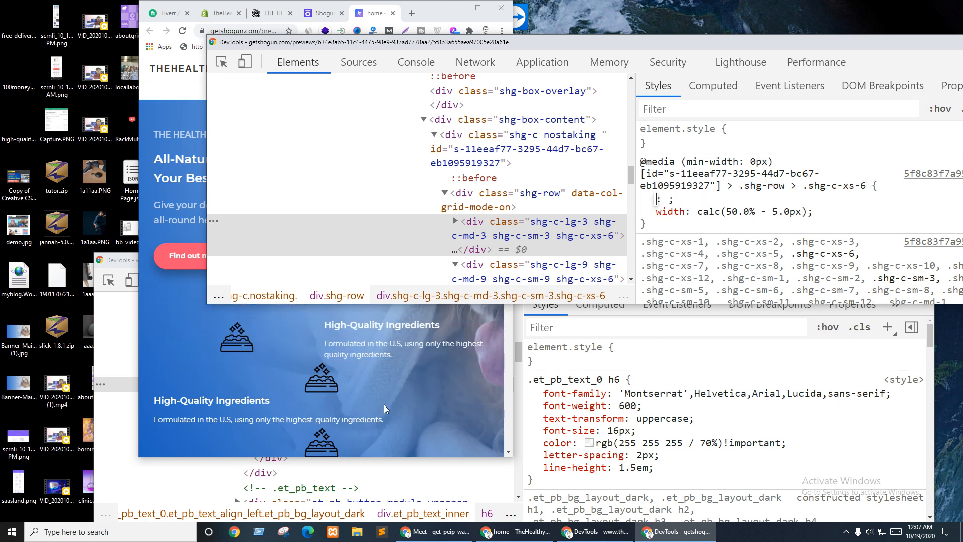
click(328, 389)
Step: Check the feature's text column in the inspector, restore the browser to full size and return to the Shogun editor
click(635, 248)
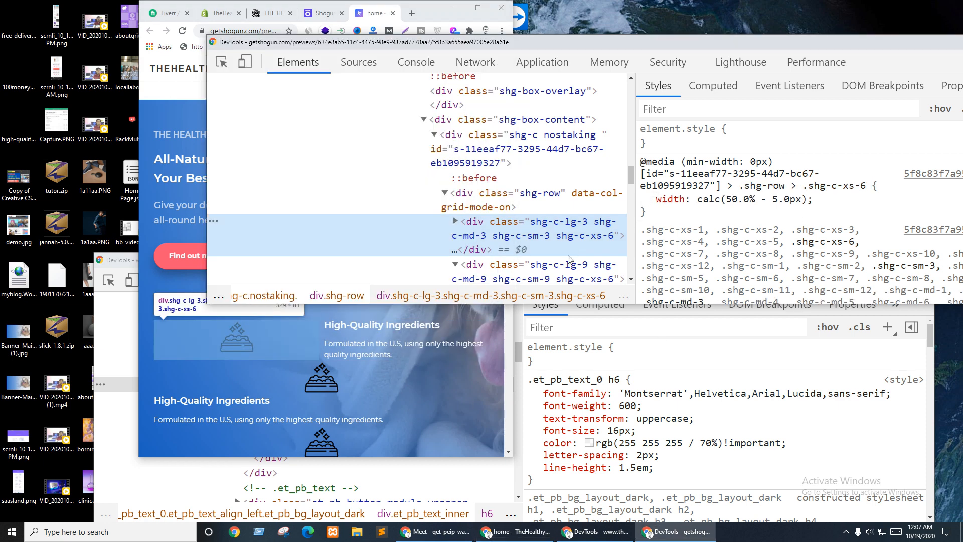
click(545, 269)
click(381, 290)
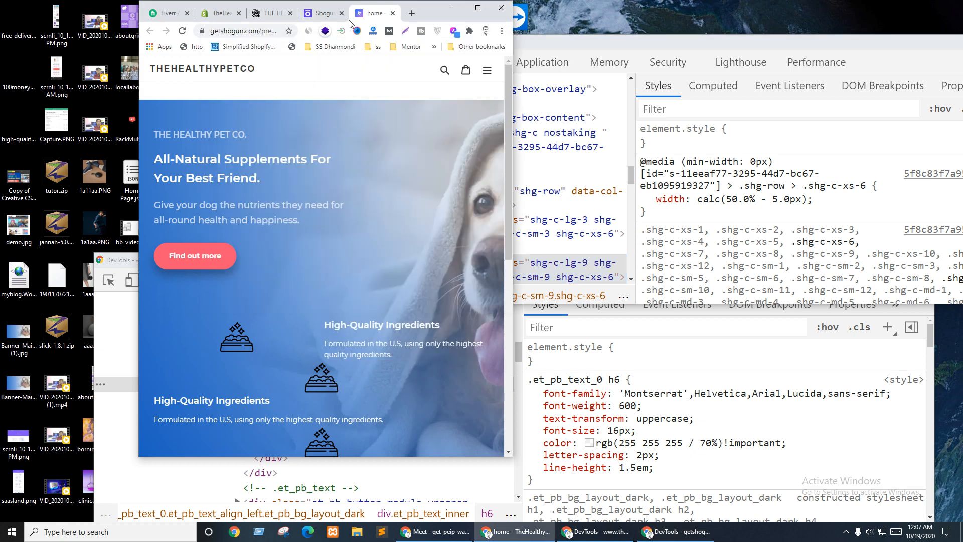
double_click(441, 6)
click(439, 6)
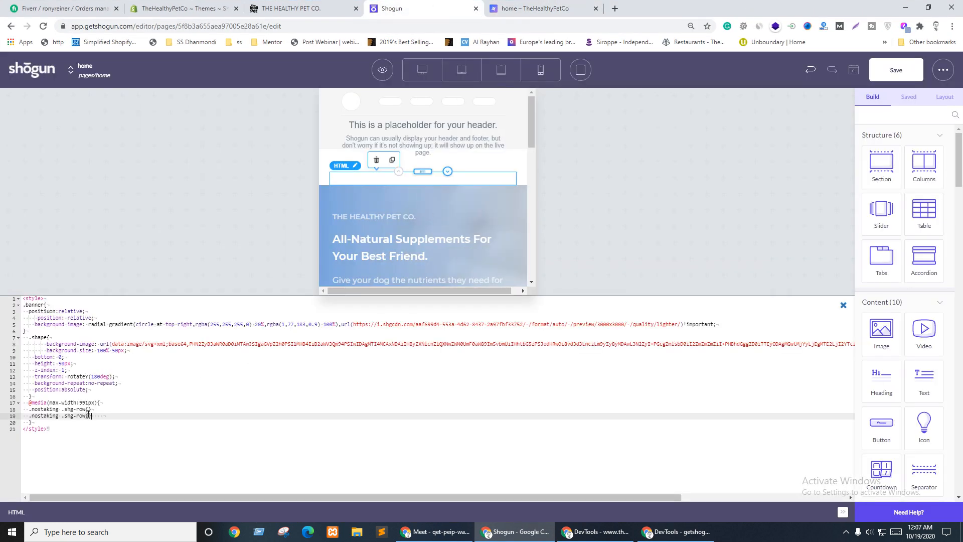
Step: Change the second rule's selector to .nostaking .shg-row > .shg-c-xs-6 and give it an empty multi-line block
drag(86, 415, 97, 415)
key(ctrl+v)
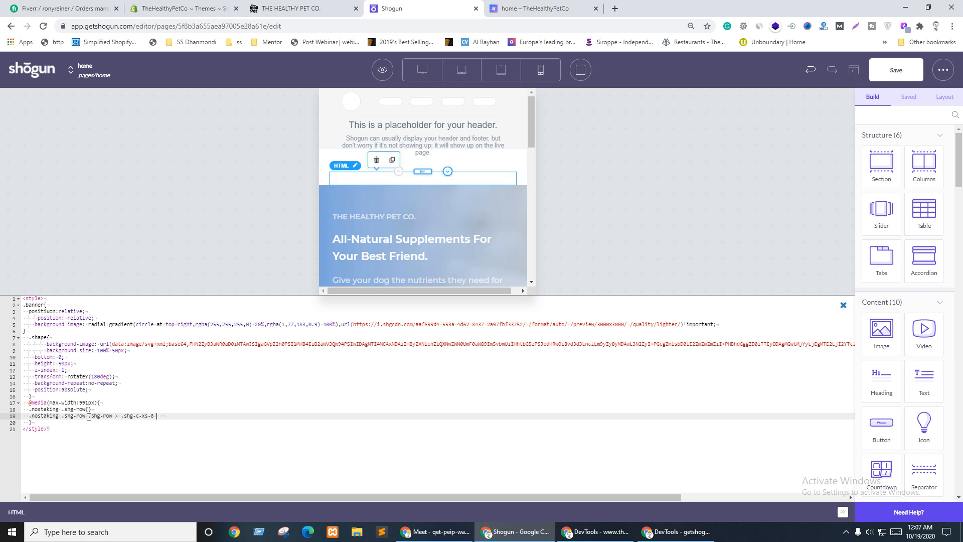
drag(89, 416, 112, 416)
key(BackSpace)
click(187, 415)
text({)
key(Return)
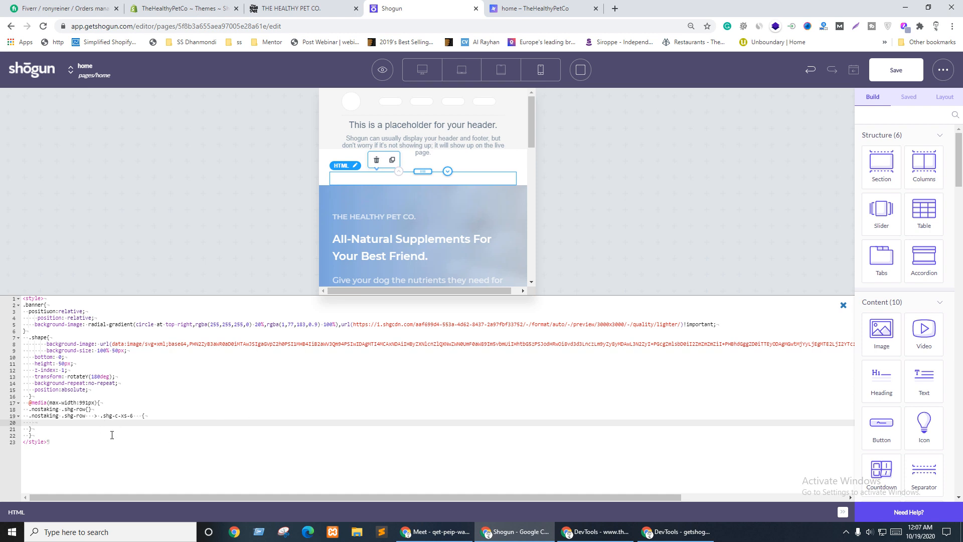
Step: Duplicate the .nostaking .shg-row > .shg-c-xs-6 rule directly below itself inside the media query
click(30, 429)
drag(36, 430, 108, 411)
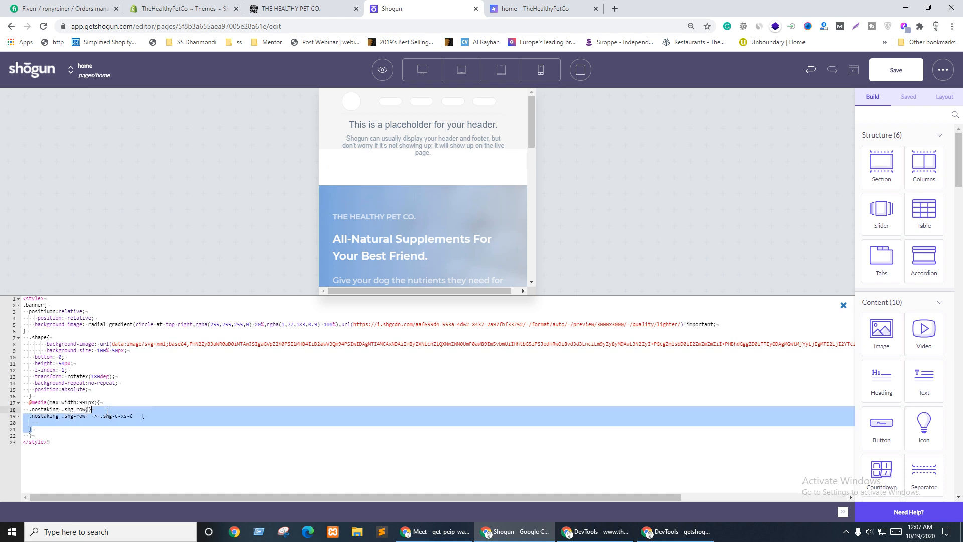
key(ctrl+c)
key(Right)
key(ctrl+v)
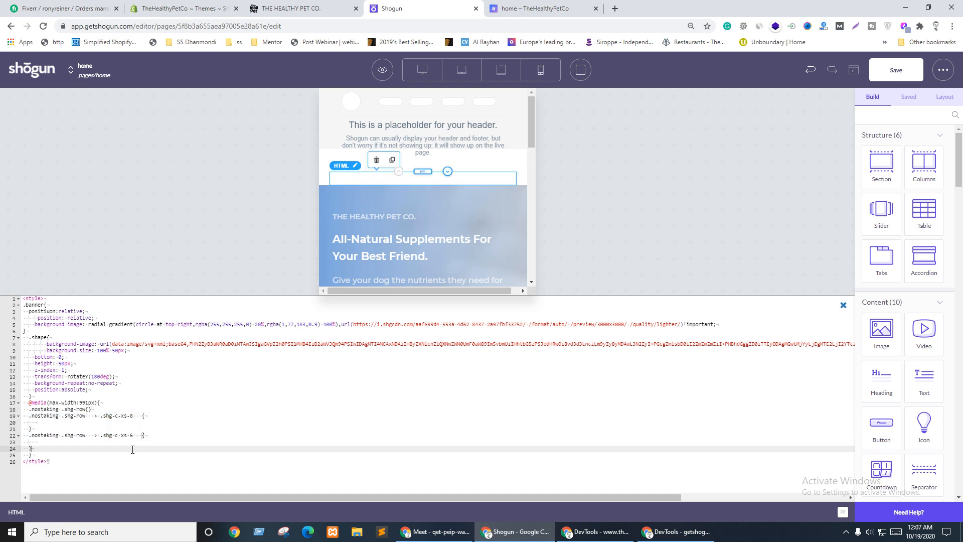
Step: Add :first-child to the selector of the lower .nostaking .shg-row > .shg-c-xs-6 rule
click(134, 415)
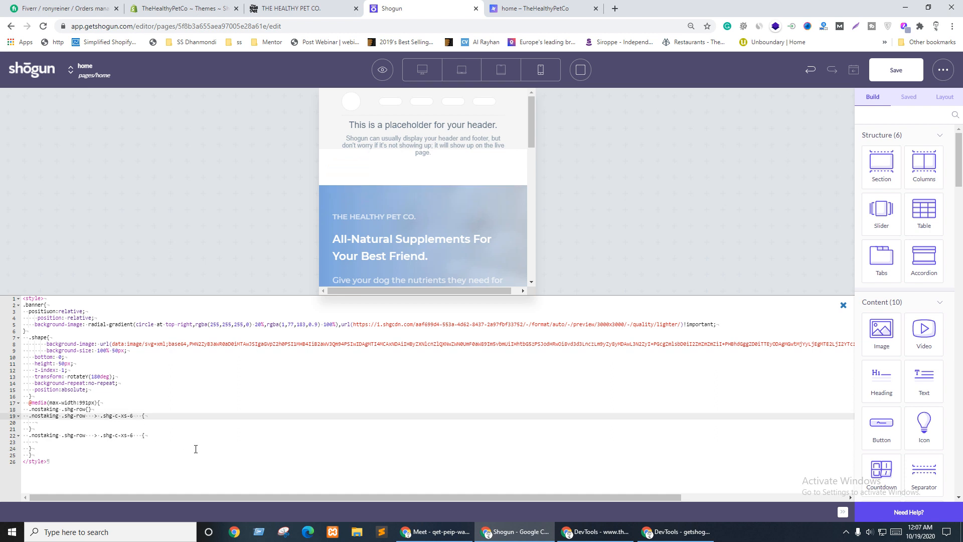
key(Down)
key(Down)
key(Down)
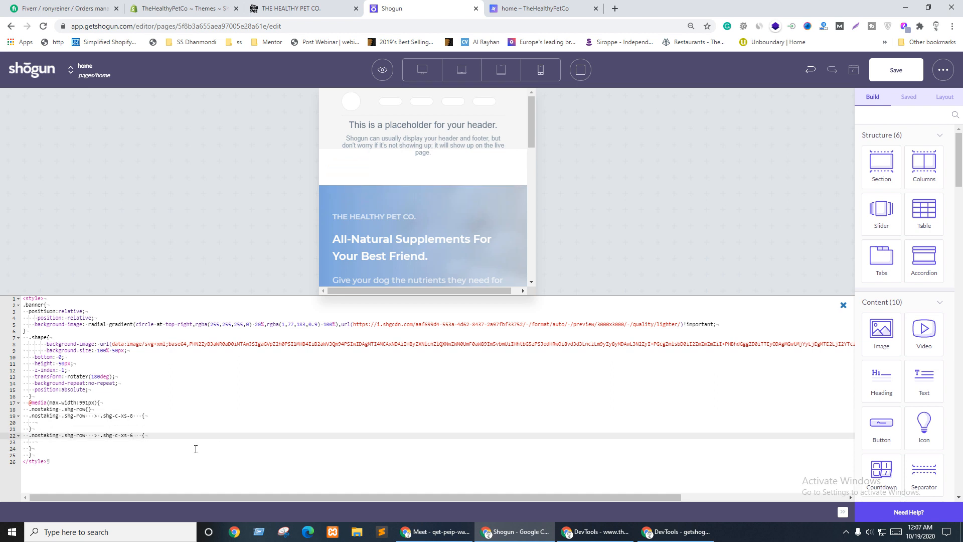
text(:first-child)
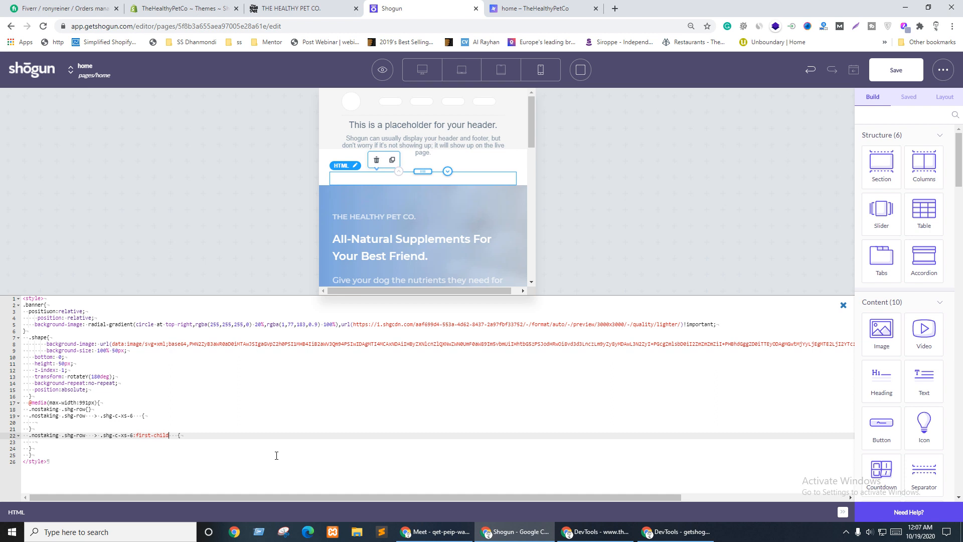
click(277, 456)
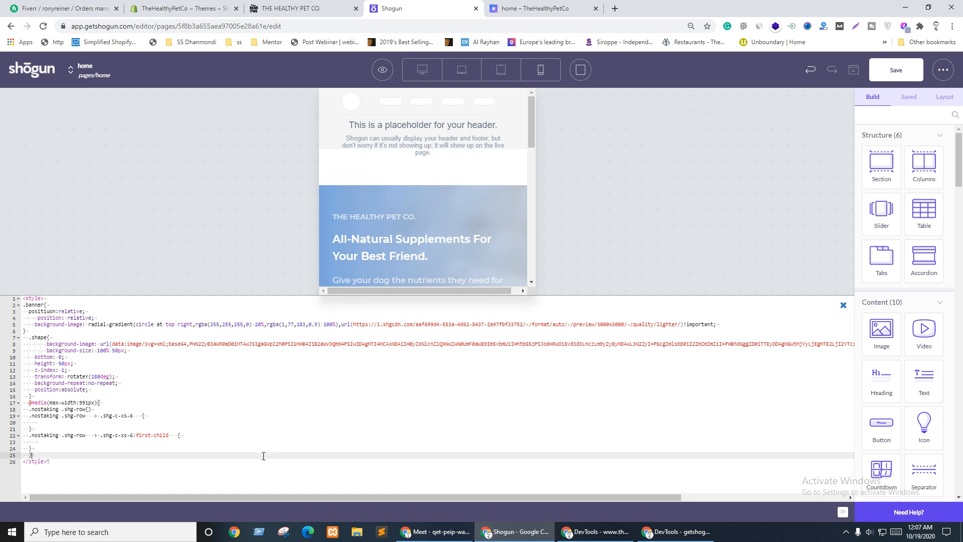
Step: Close the HTML code editor, save the page and open a fresh page preview
click(843, 305)
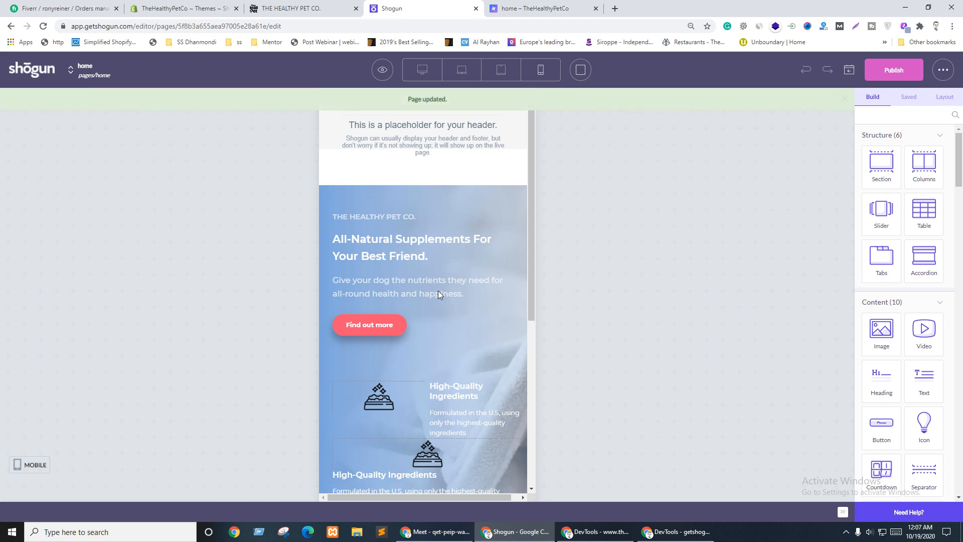
click(382, 70)
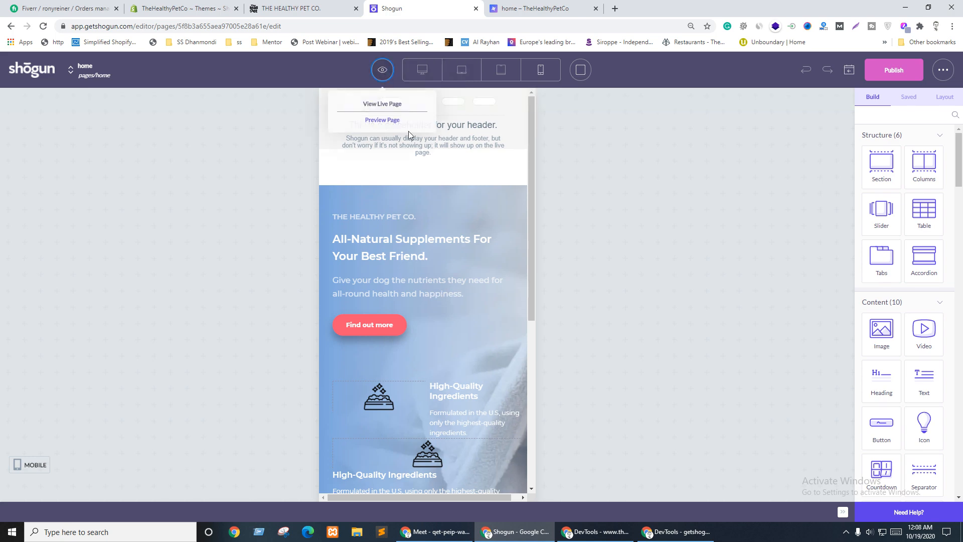
click(382, 120)
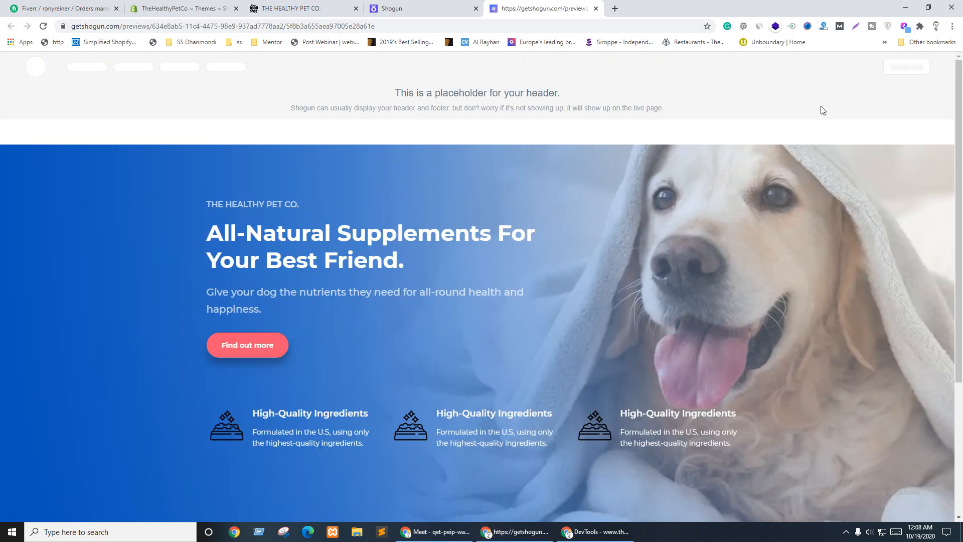
Step: View the preview in a narrow window and inspect the shg-row container around the first feature icon
click(928, 7)
scroll(302, 353, down, 2)
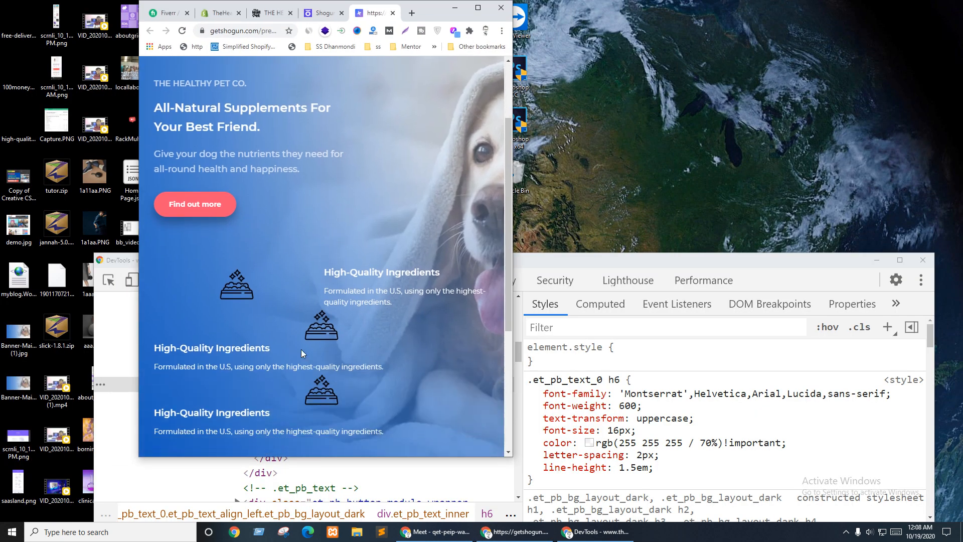
right_click(226, 287)
click(251, 384)
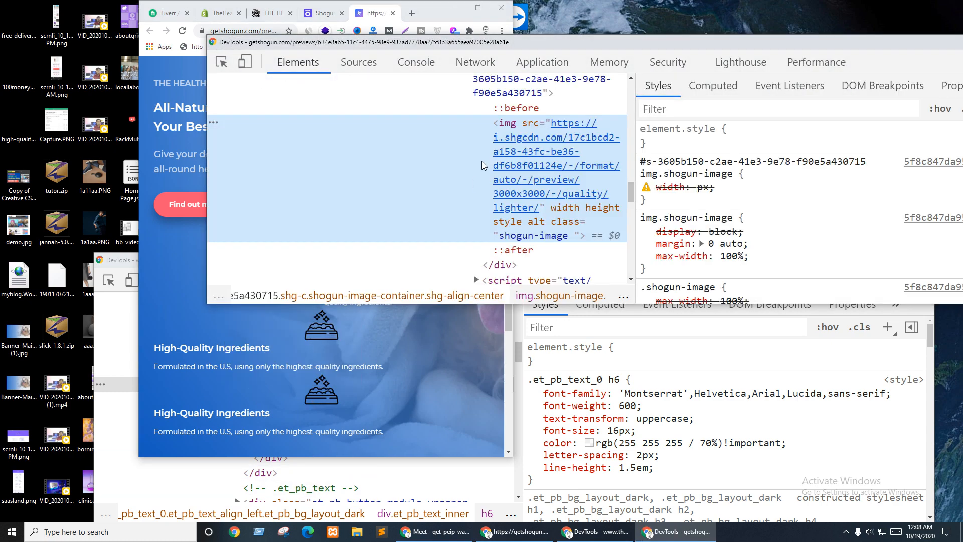
click(511, 93)
scroll(523, 211, up, 3)
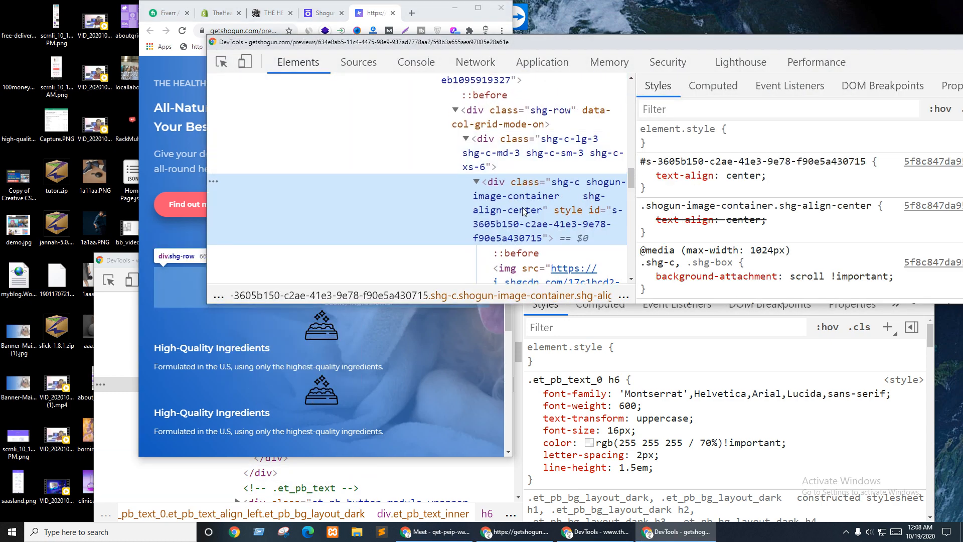
click(512, 152)
click(503, 118)
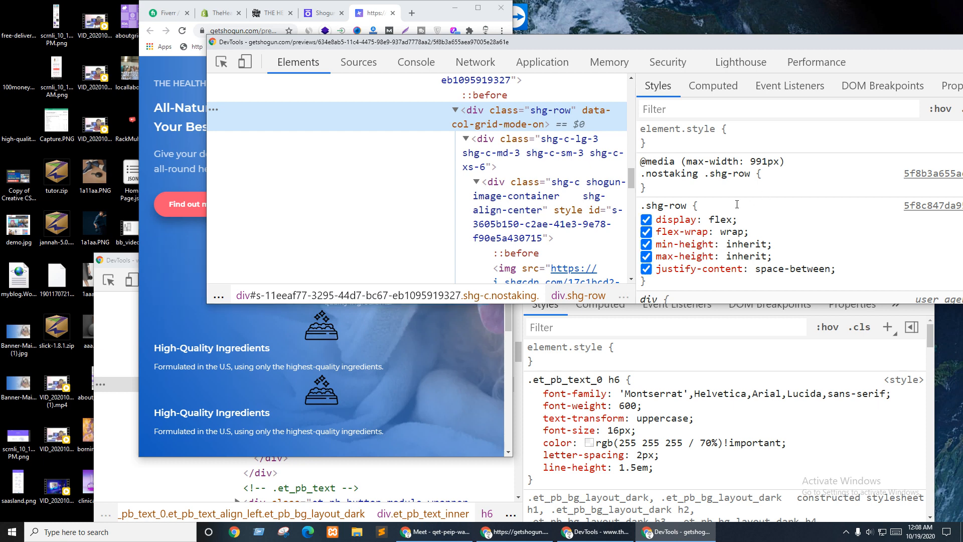
Step: Add justify-content: flex-start to the .nostaking .shg-row rule in the inspector
click(691, 190)
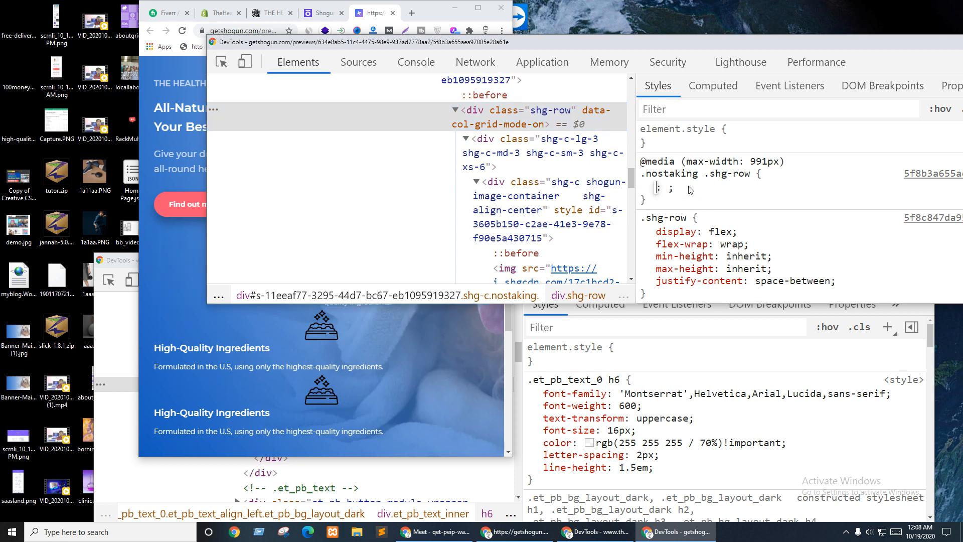
text(justify)
key(Tab)
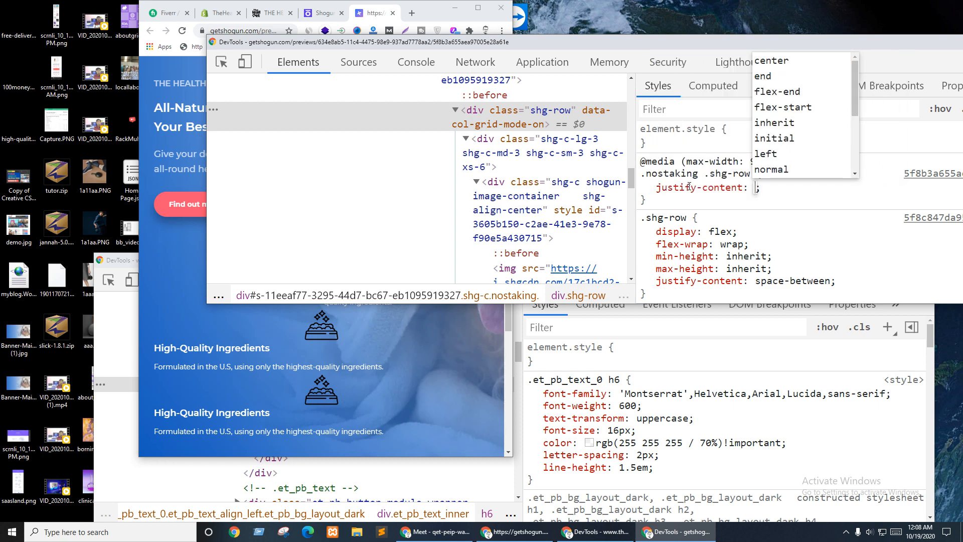
text(fle)
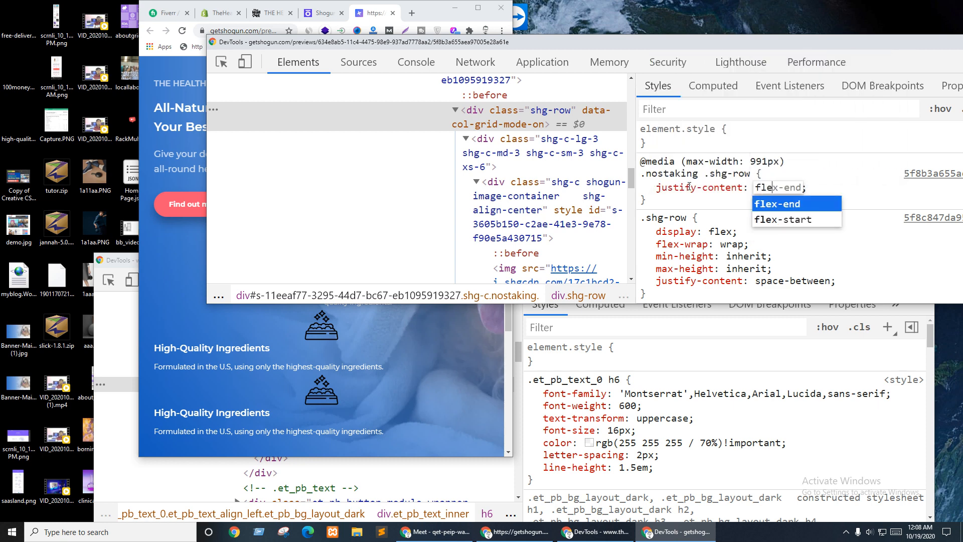
key(Down)
key(Return)
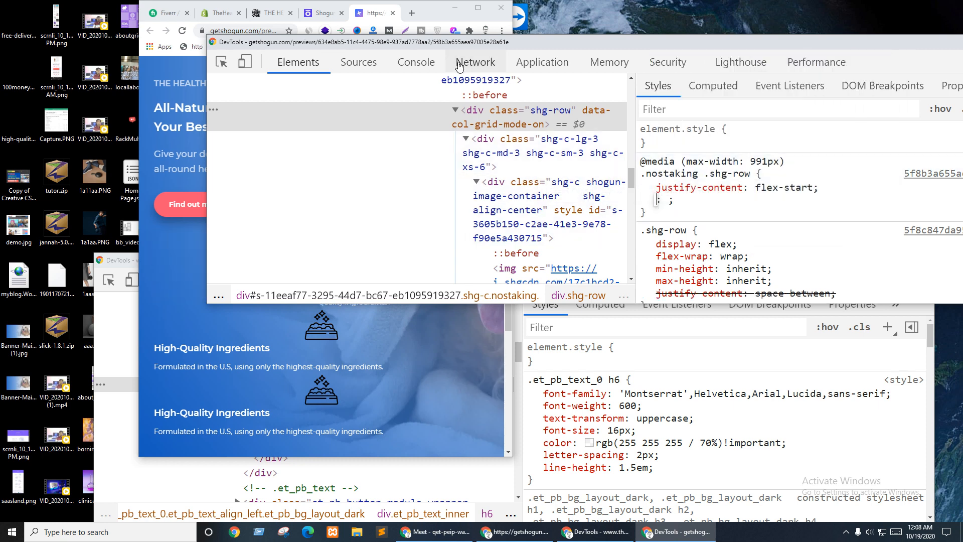
Step: Select the first icon's column and add width: auto to its .shg-c-xs-6:first-child rule in the inspector
drag(462, 40, 432, 16)
click(333, 129)
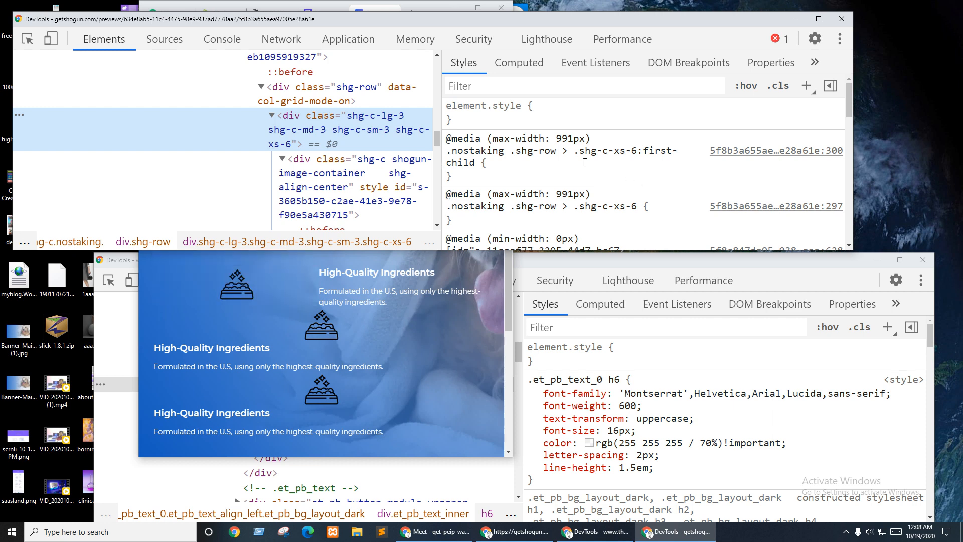
click(537, 173)
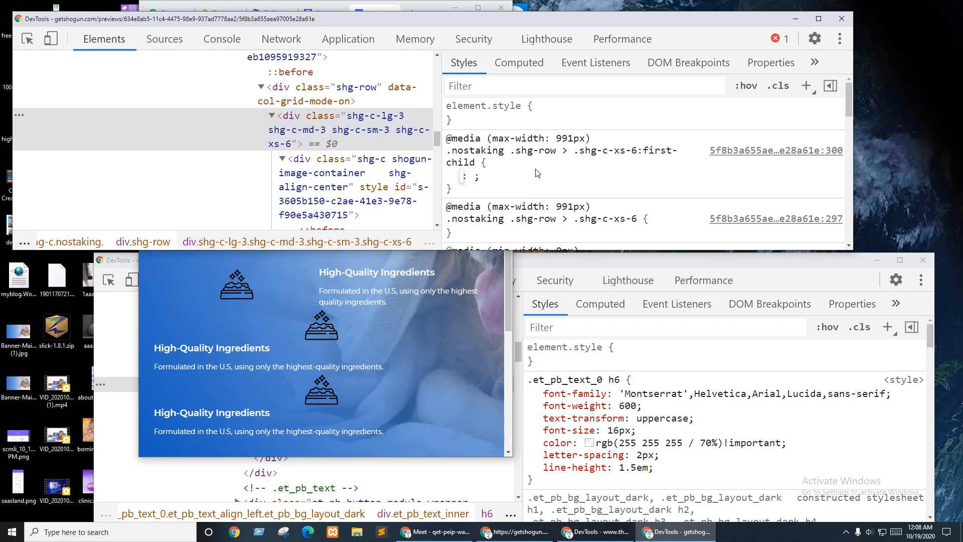
text(width)
key(Tab)
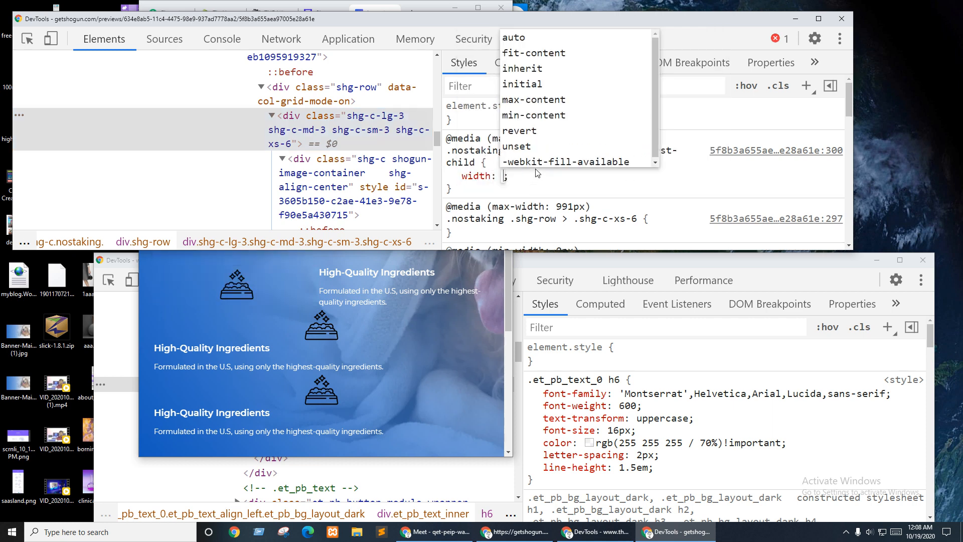
key(Down)
key(Return)
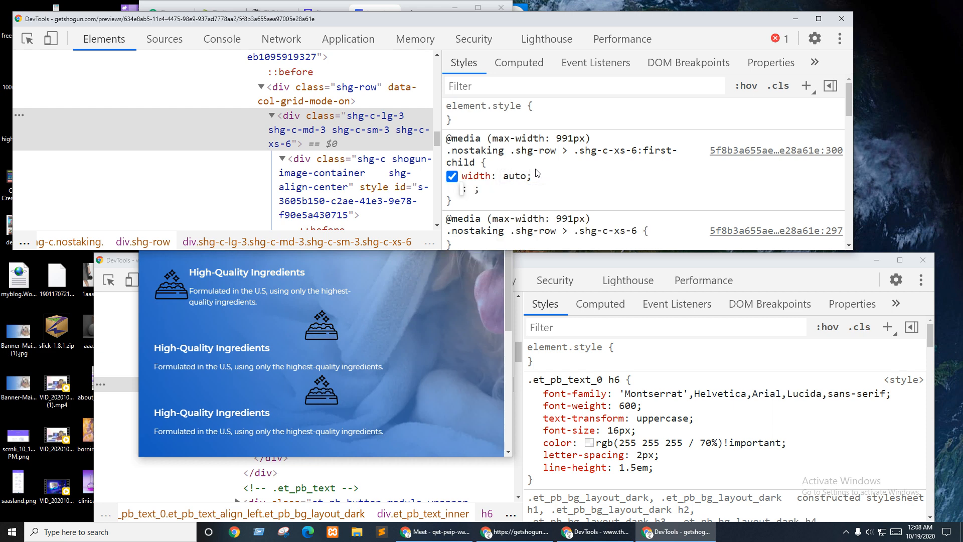
Step: Add margin-right: 20px to the inspected .shg-c-xs-6:first-child rule
text(ma)
key(Down)
key(Down)
key(Down)
key(Down)
key(Down)
key(Down)
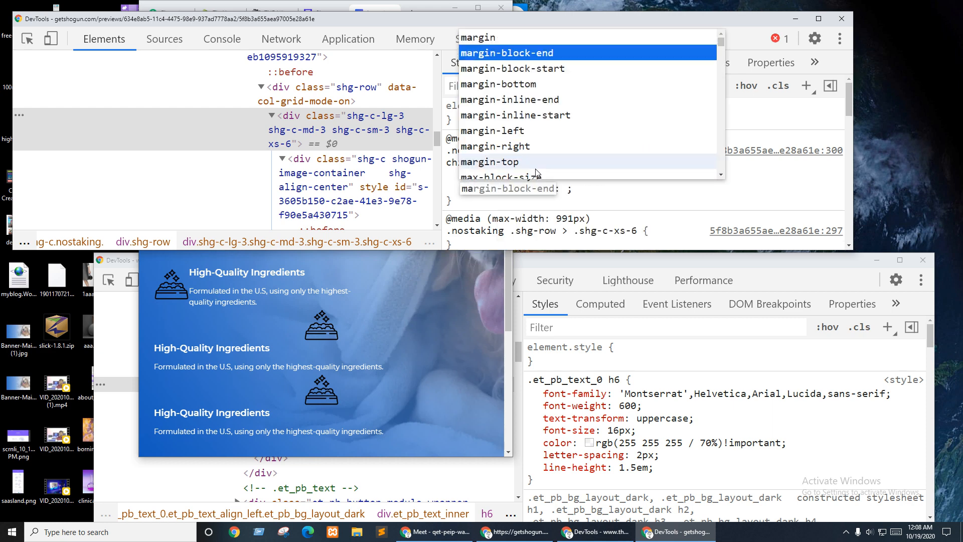
key(Down)
key(Return)
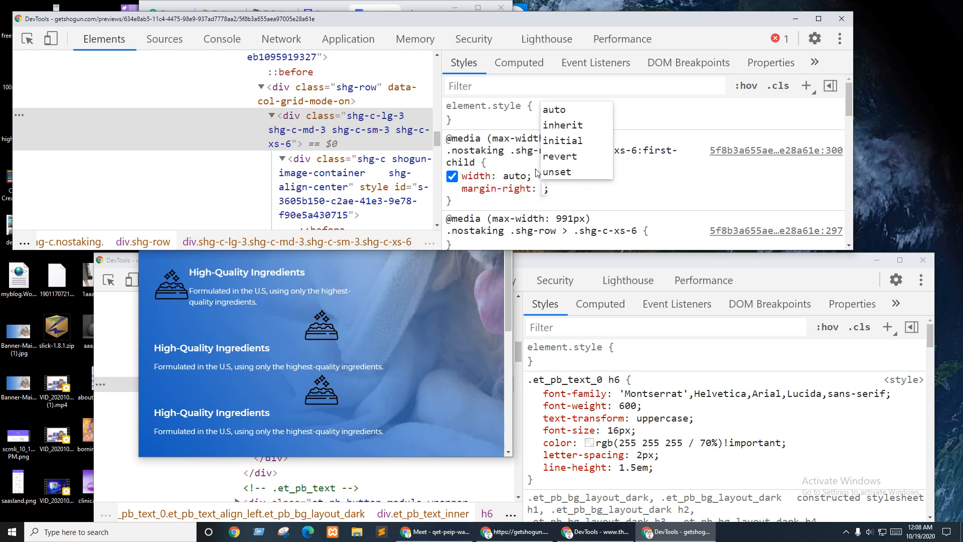
text(20px)
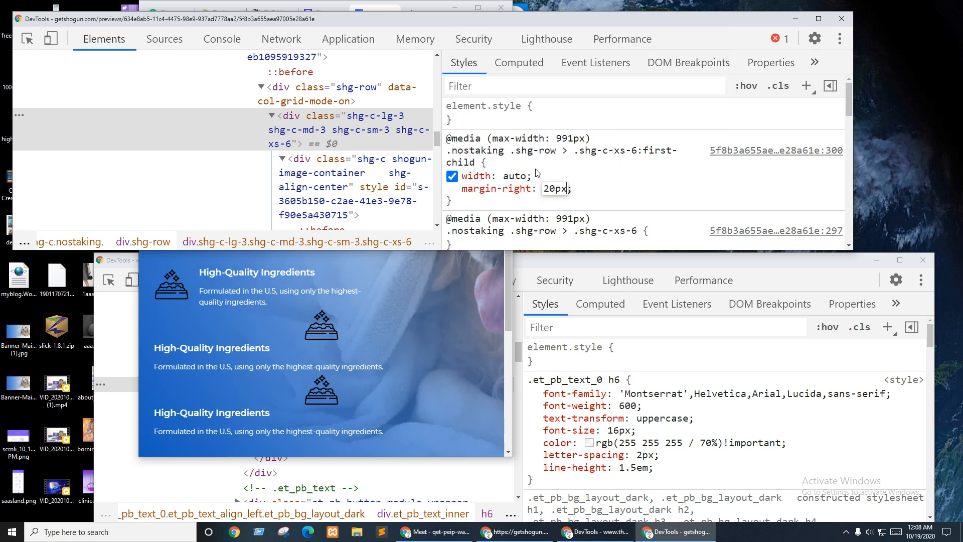
key(Return)
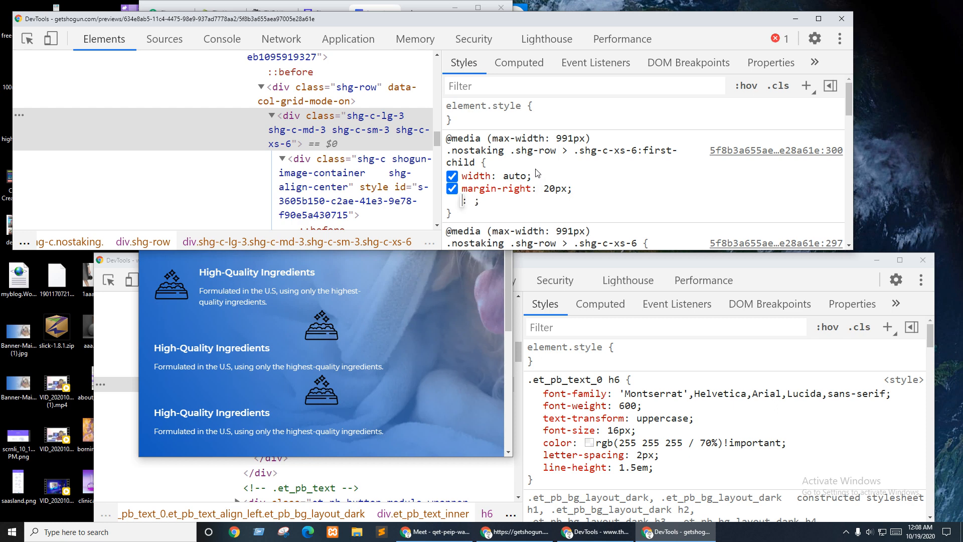
click(596, 199)
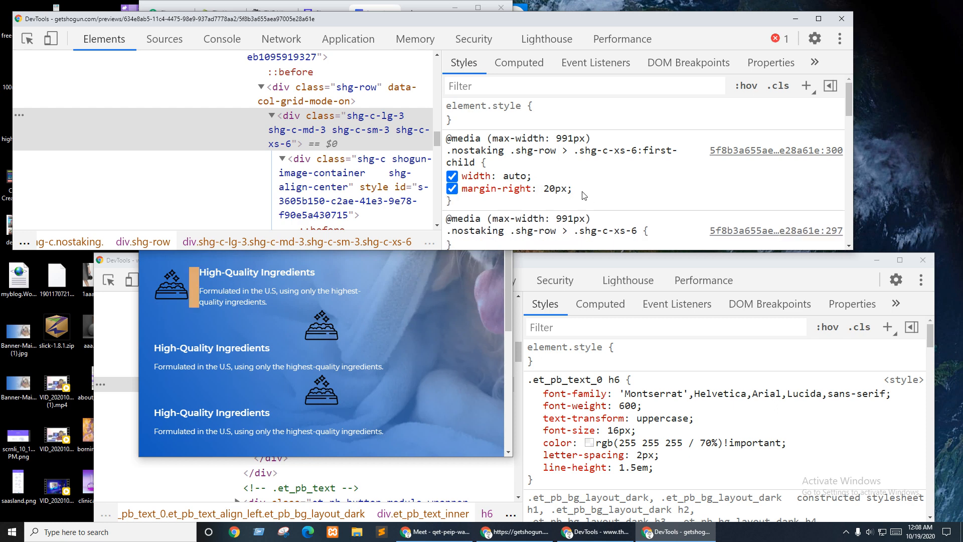
Step: Copy the width: auto and margin-right: 20px declarations into the :first-child rule of the Shogun page's HTML element
drag(585, 196, 462, 181)
key(ctrl+c)
click(480, 282)
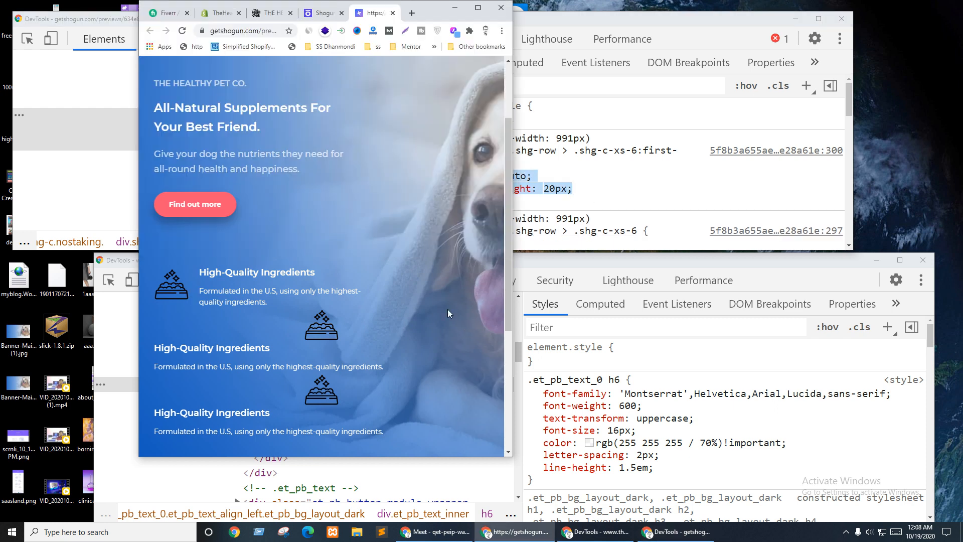
click(477, 8)
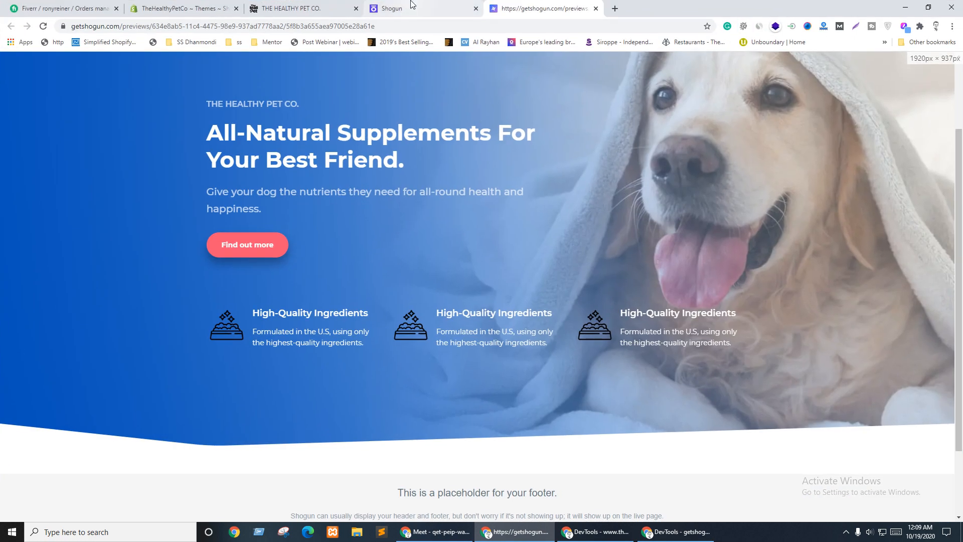
click(432, 8)
double_click(392, 179)
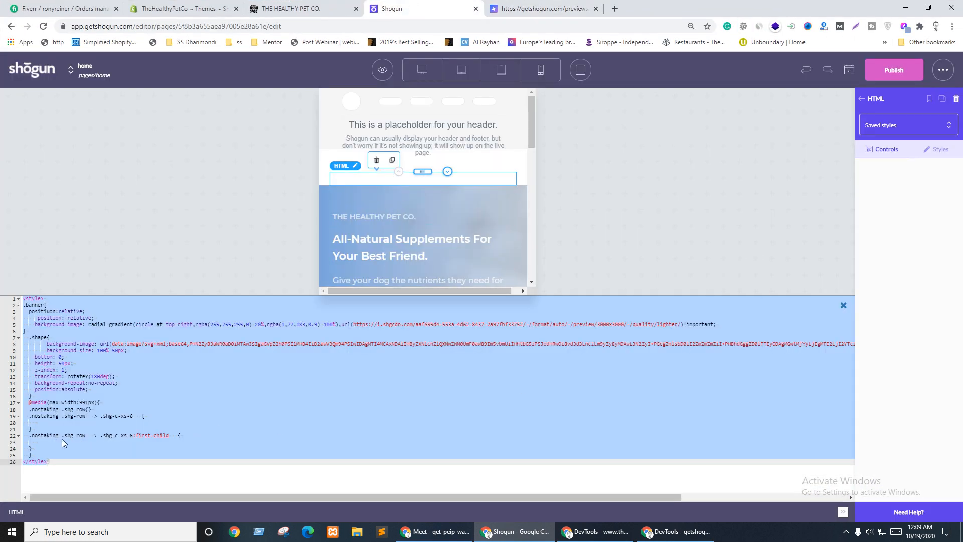
click(61, 441)
key(ctrl+v)
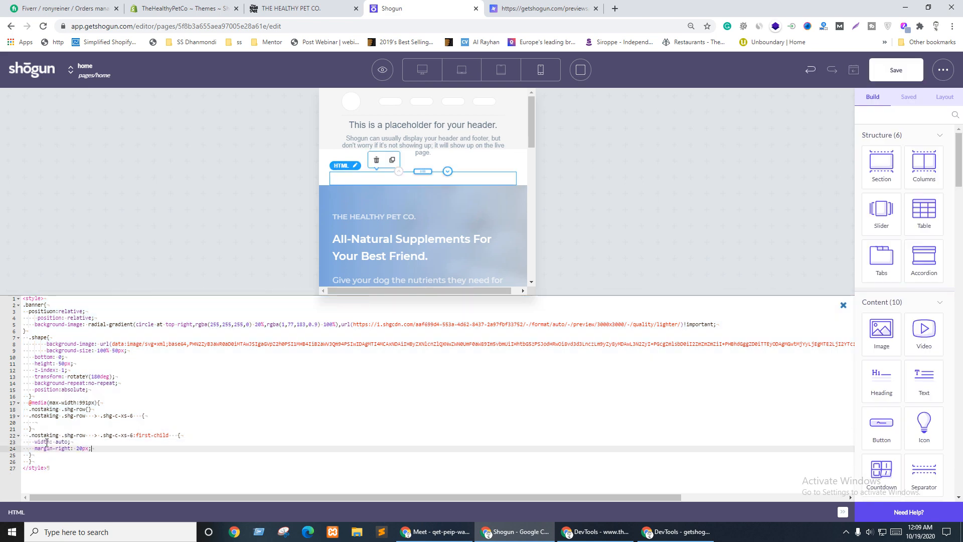
Step: Copy justify-content: space-between from the inspected .shg-row rule into the .nostaking .shg-row rule in the HTML code
click(677, 531)
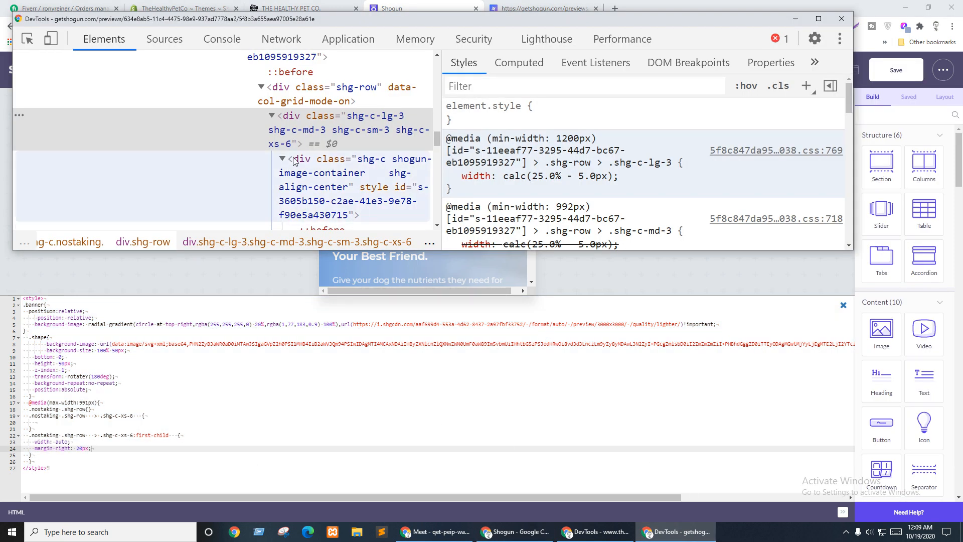
click(328, 96)
drag(652, 203, 461, 200)
key(ctrl+c)
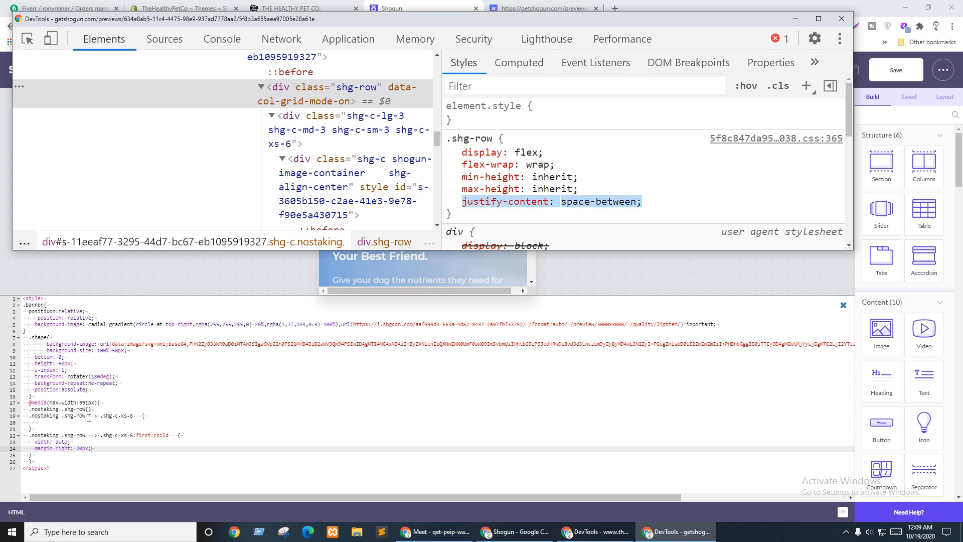
click(55, 423)
click(88, 409)
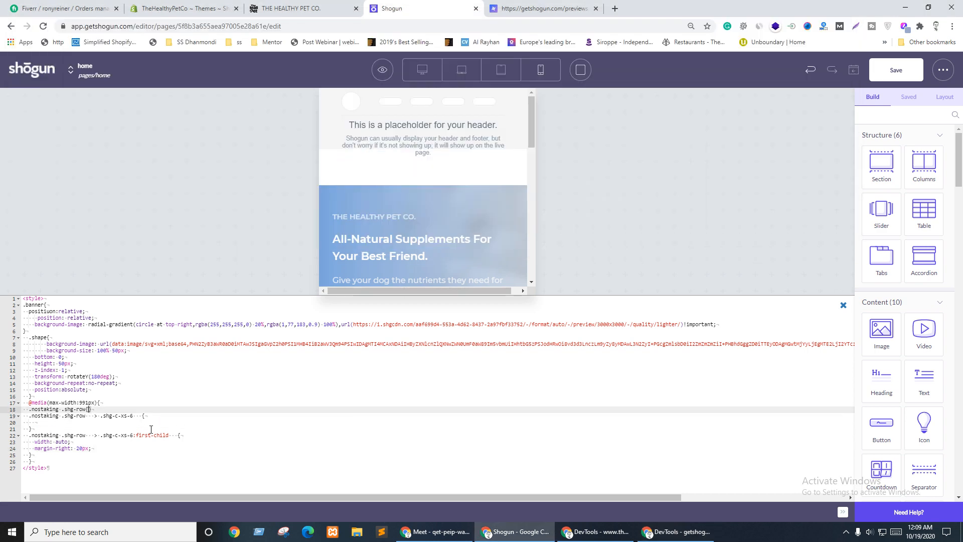
key(Return)
key(ctrl+v)
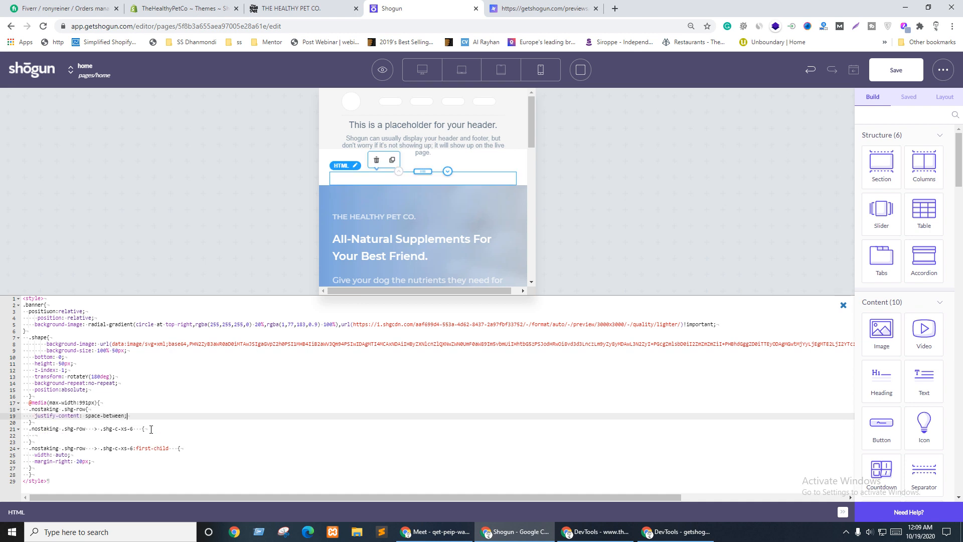
Step: Save the page, close the HTML code editor and open a fresh preview in place of the old one
drag(29, 430, 35, 440)
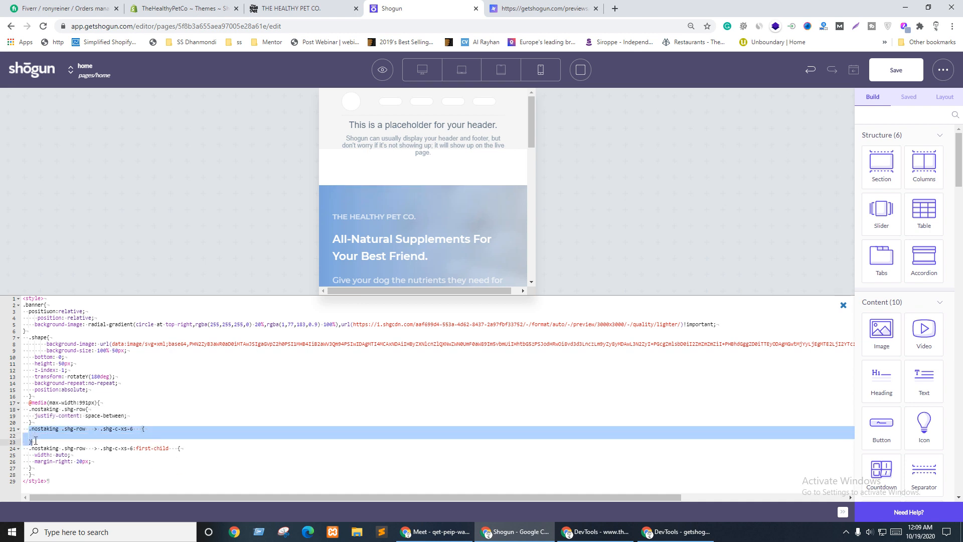
click(895, 73)
click(843, 306)
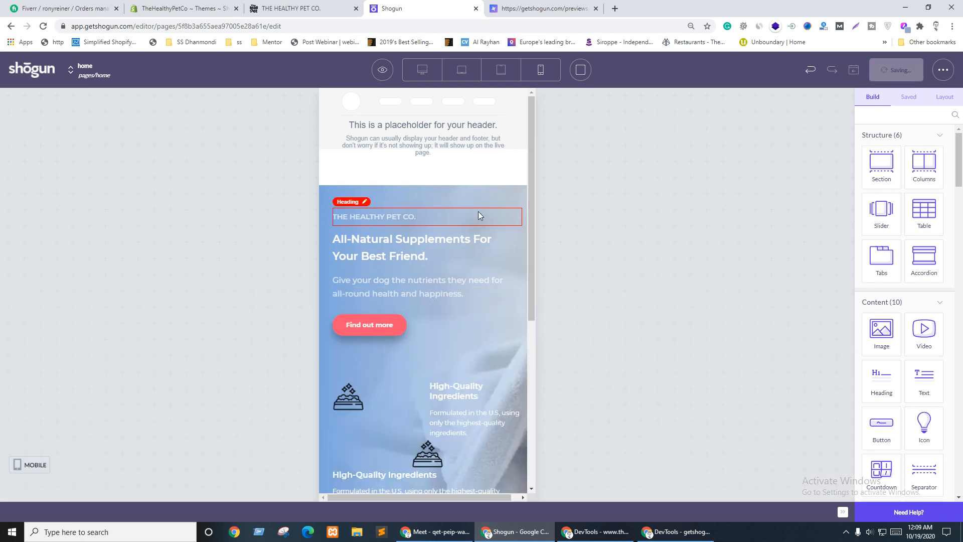
click(392, 70)
click(376, 121)
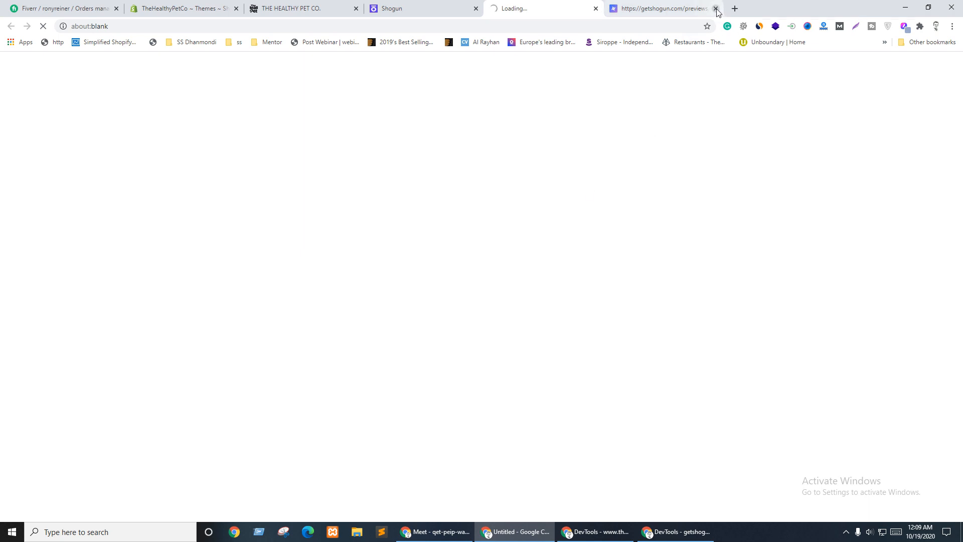
click(715, 9)
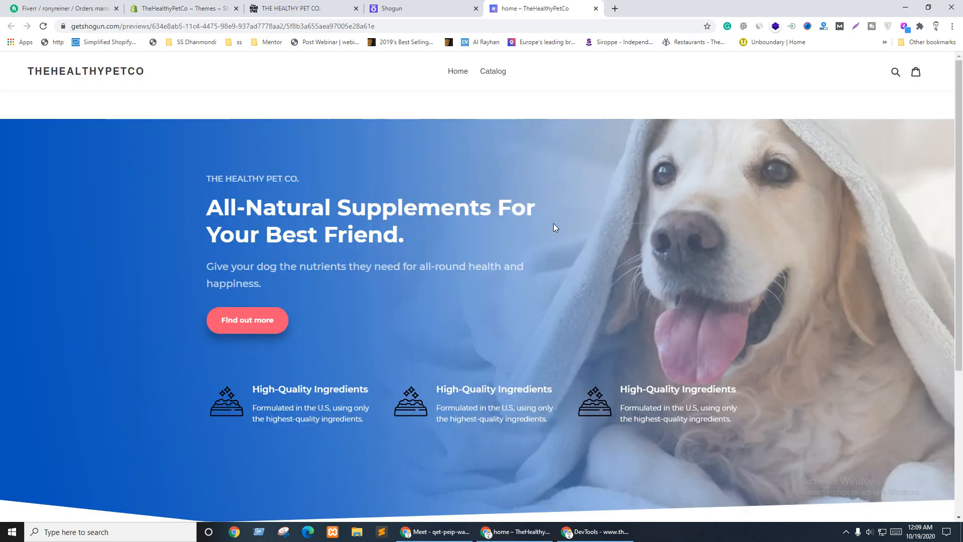
Step: Reload the preview in a narrow window and check the feature icons' layout at wider and narrower widths
click(928, 7)
scroll(351, 242, down, 2)
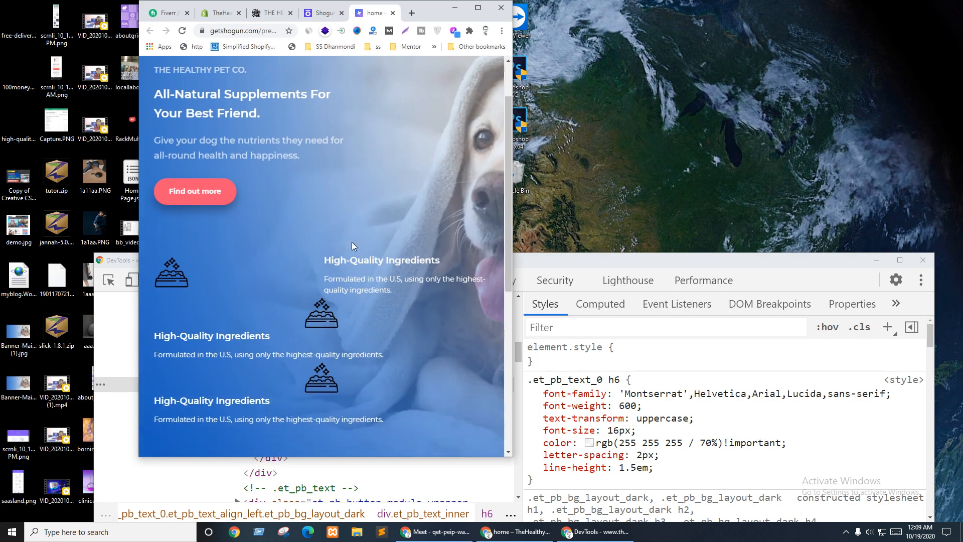
click(234, 27)
key(Return)
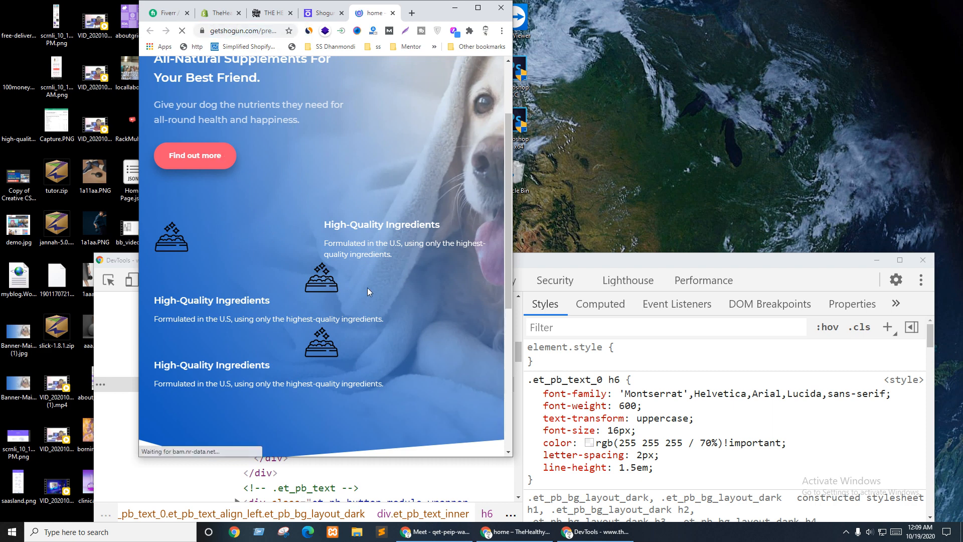
drag(512, 296, 577, 311)
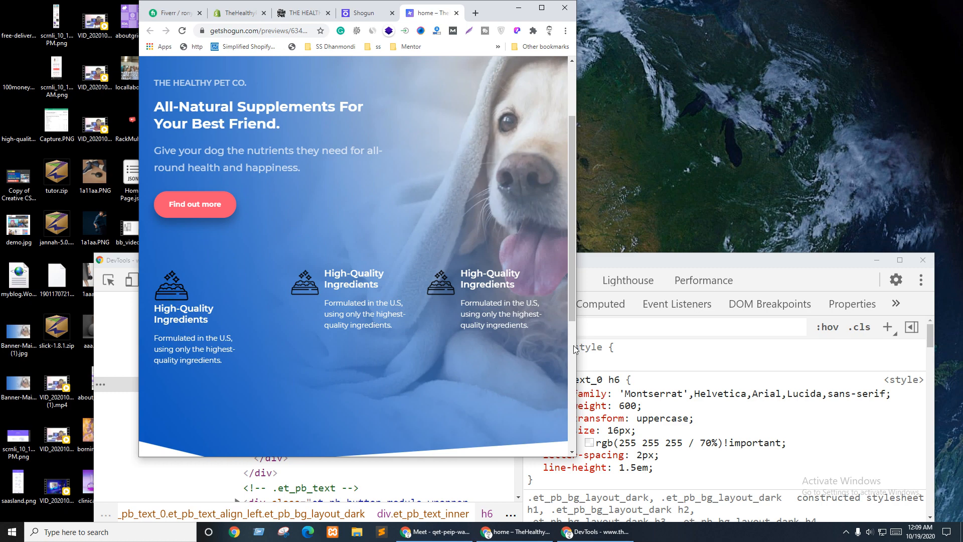
drag(576, 348, 450, 355)
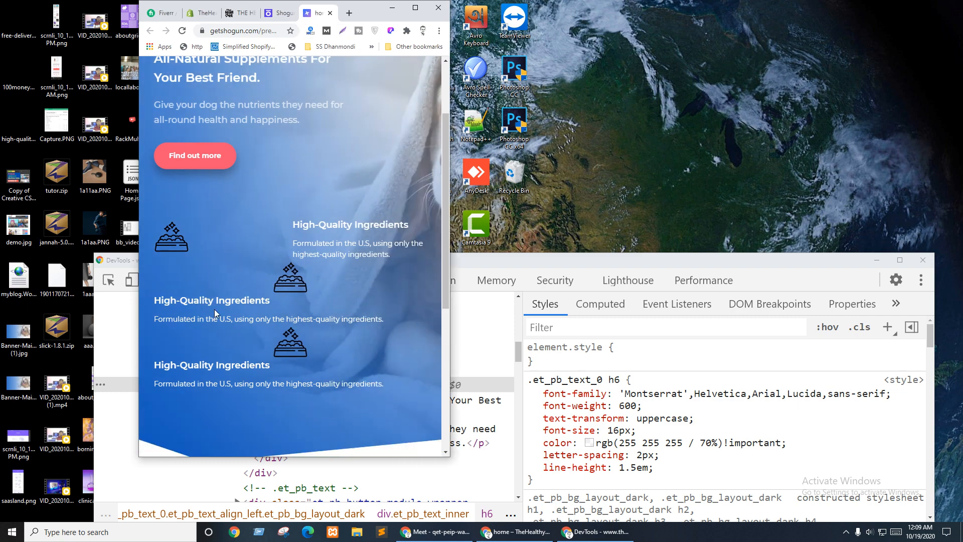
Step: Inspect the first feature icon in the preview and examine the CSS rules applied to its shg-c-xs-6 column
right_click(176, 233)
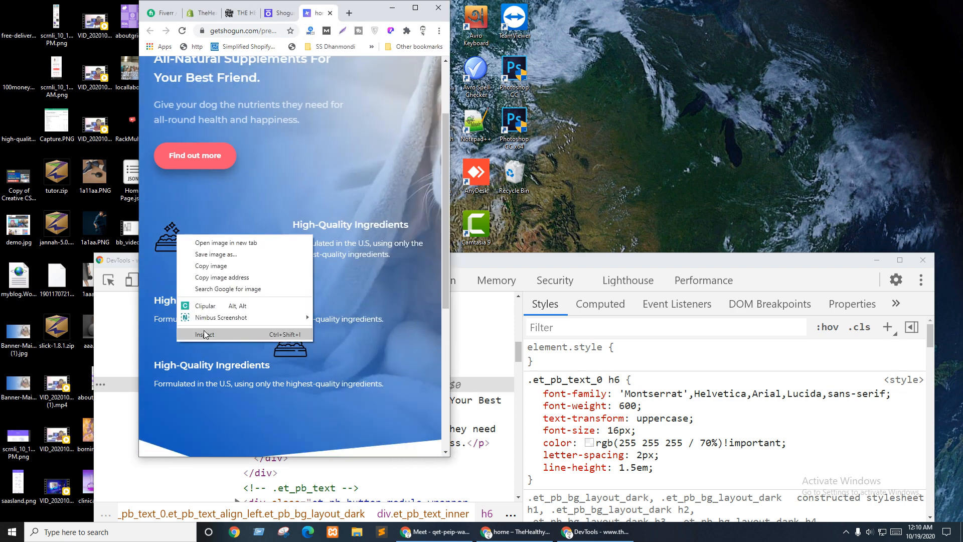
click(200, 336)
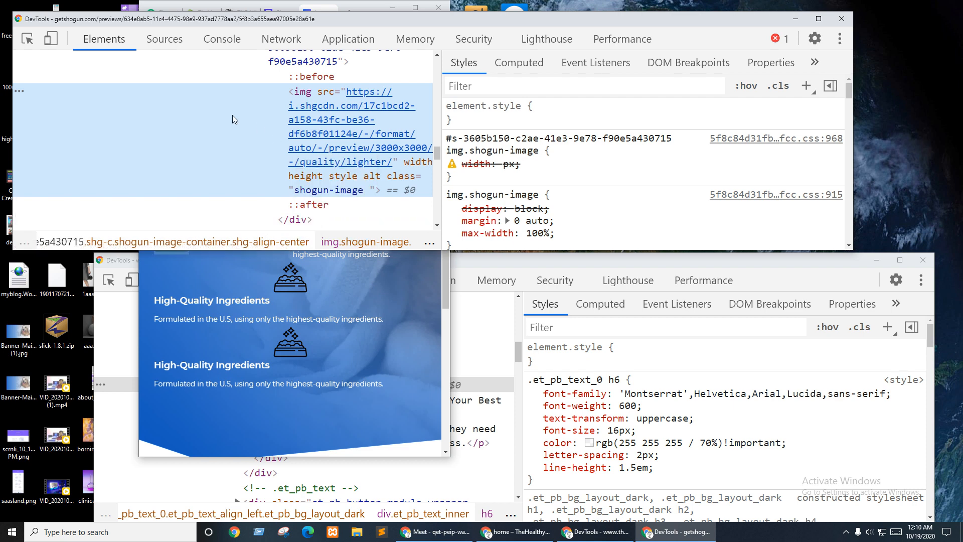
scroll(329, 129, up, 3)
click(329, 129)
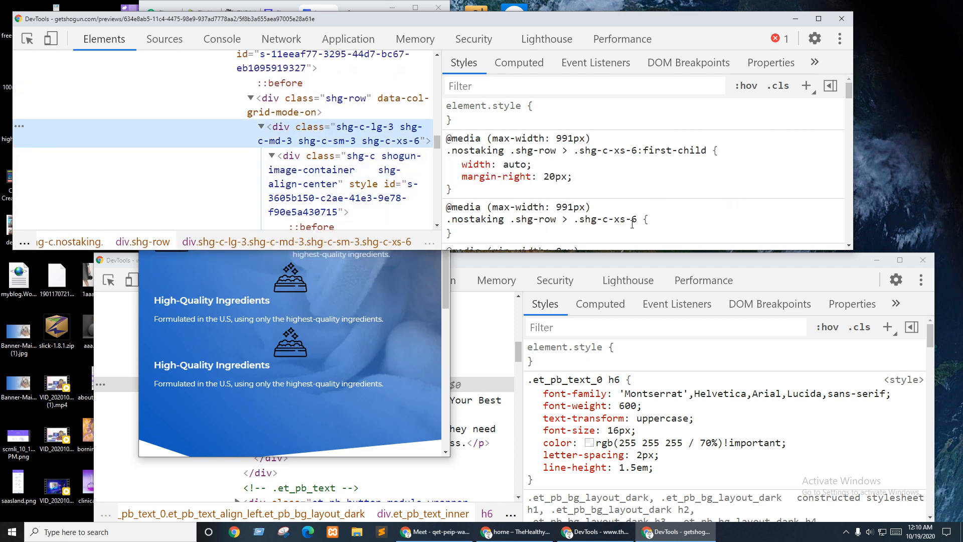
scroll(621, 182, down, 2)
scroll(554, 188, up, 1)
scroll(590, 189, down, 2)
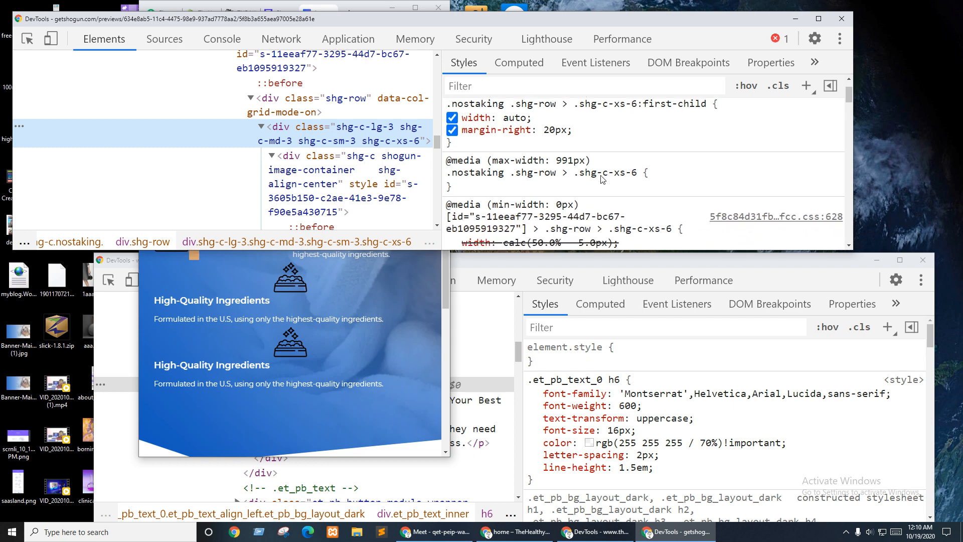
scroll(564, 193, up, 1)
scroll(565, 194, up, 1)
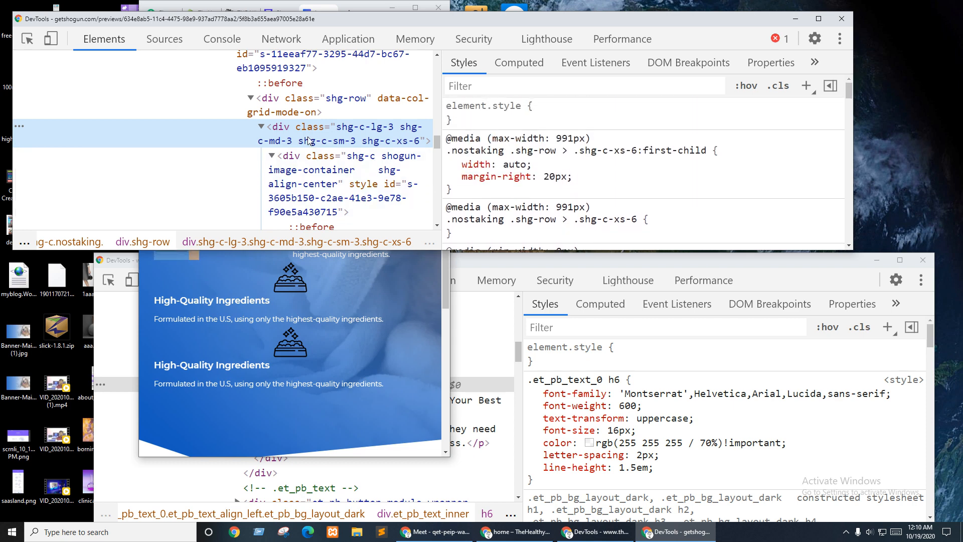
scroll(295, 389, up, 1)
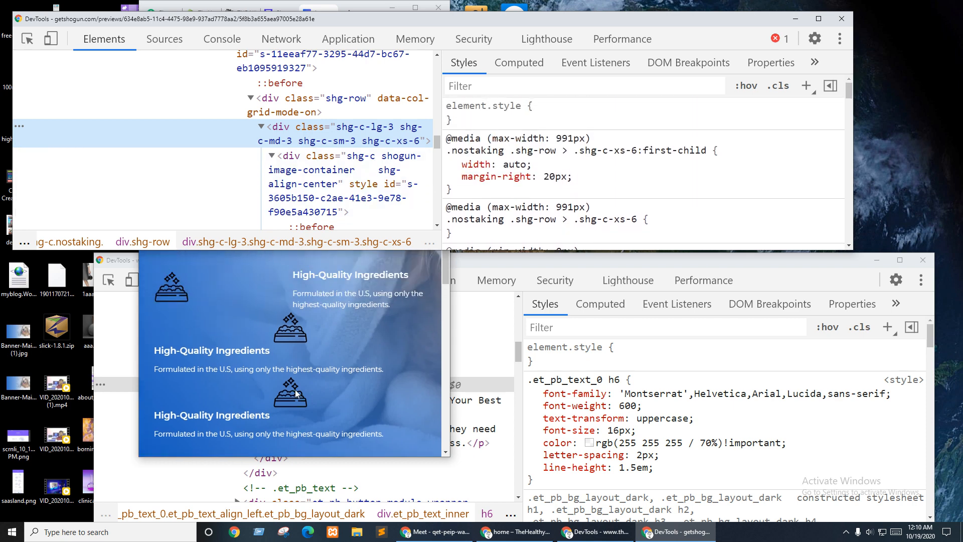
Step: Set justify-content to flex-start in the inspected .nostaking .shg-row rule of the preview
click(321, 101)
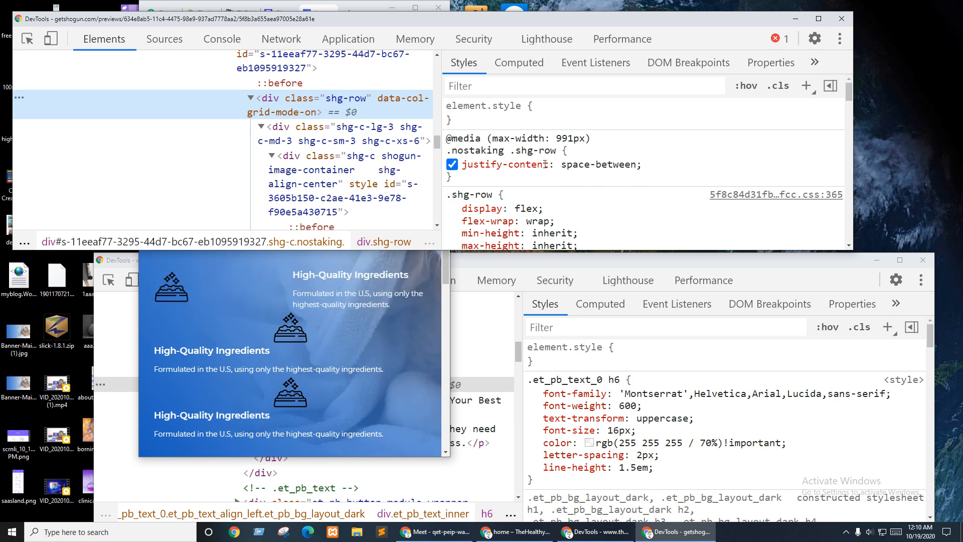
click(596, 166)
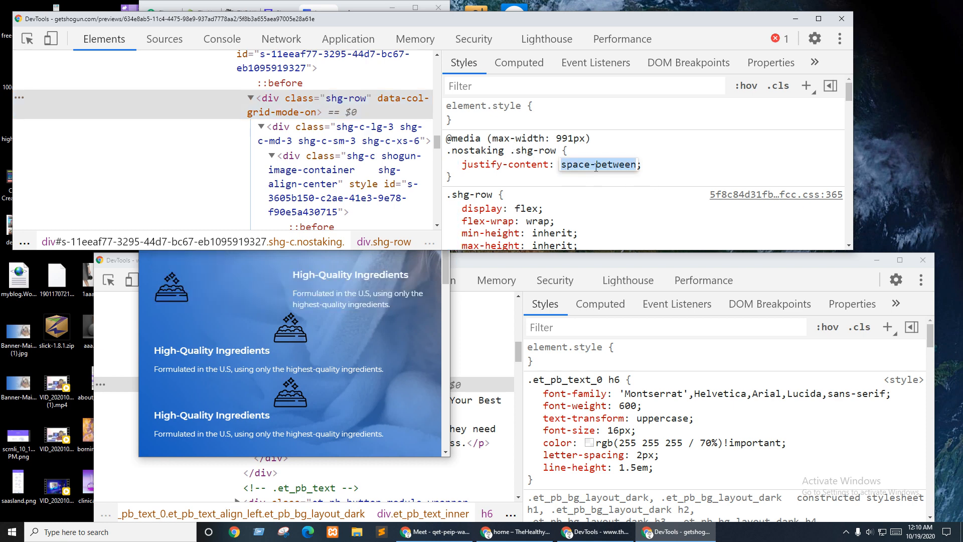
text(fle)
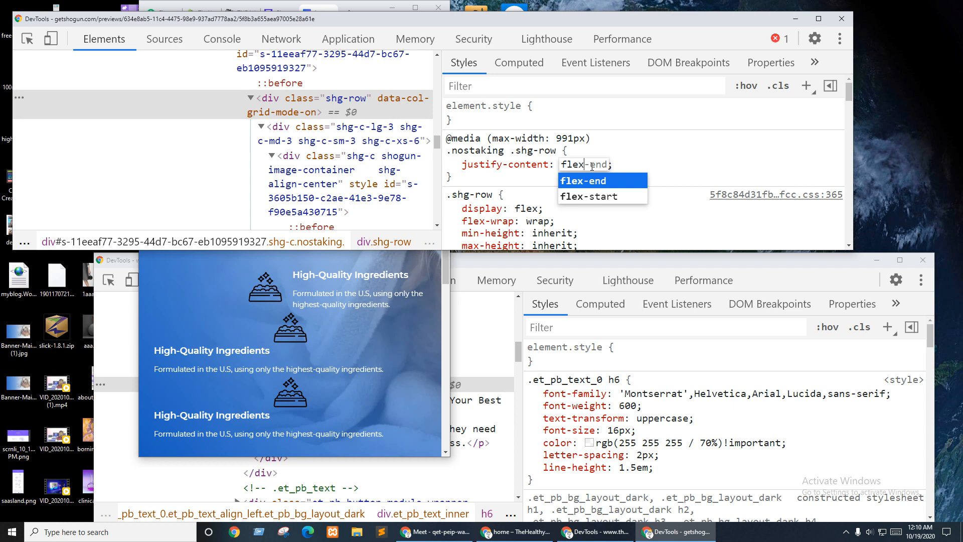
text(x)
key(Down)
key(Return)
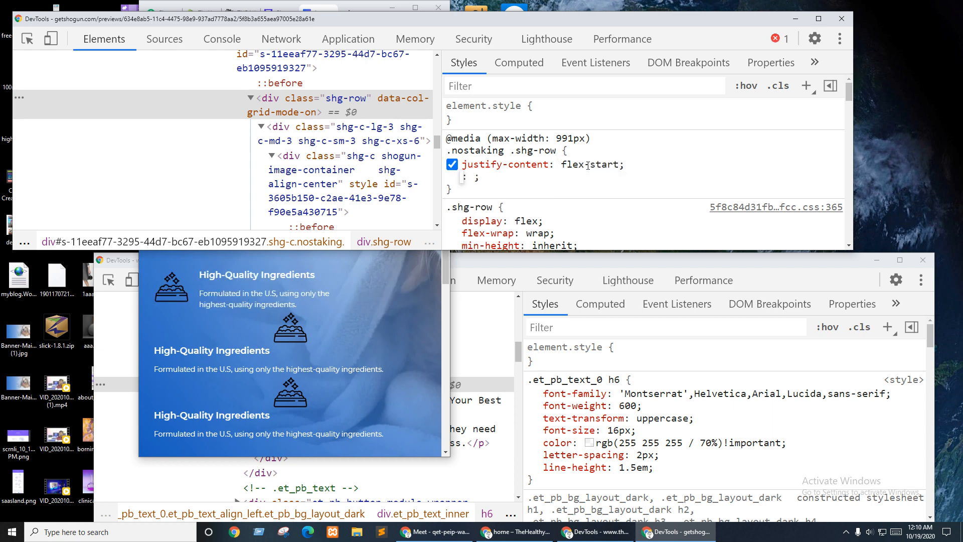
click(752, 166)
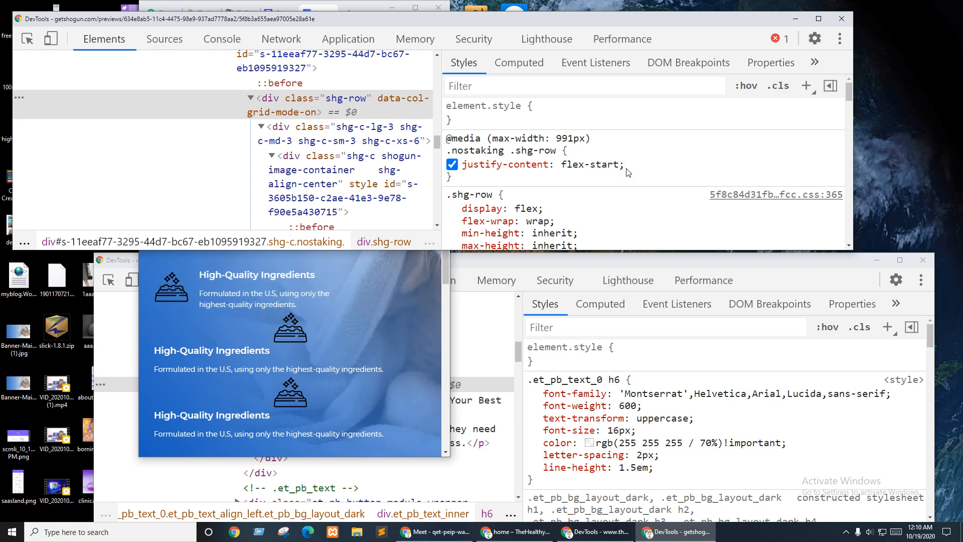
Step: Set justify-content to flex-start in the .nostaking .shg-row rule of the Shogun page's HTML element code
drag(627, 167, 466, 167)
click(355, 314)
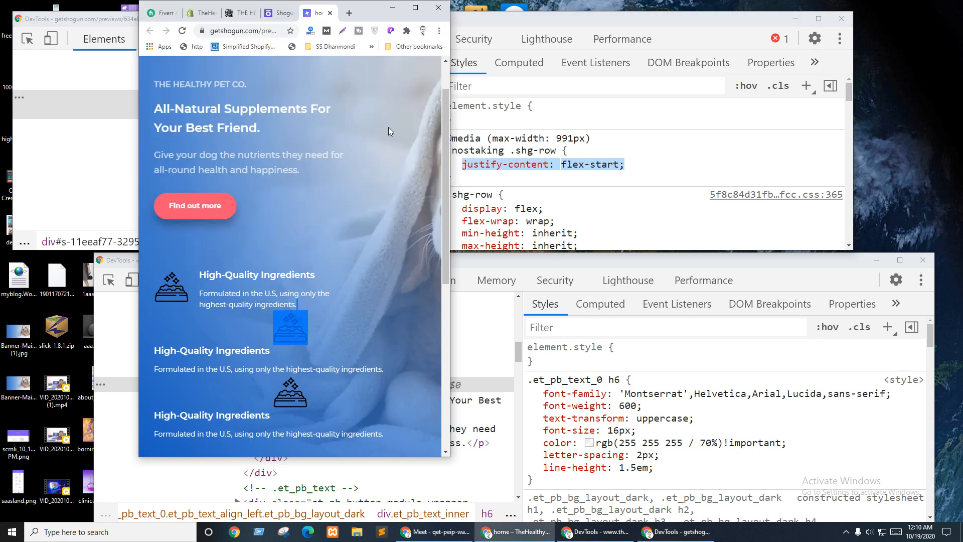
click(415, 7)
click(446, 8)
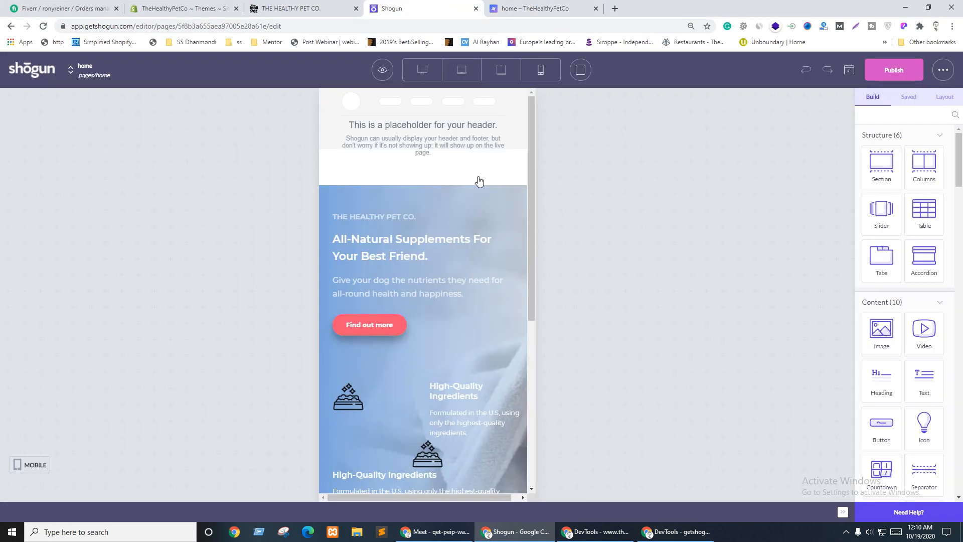
click(385, 186)
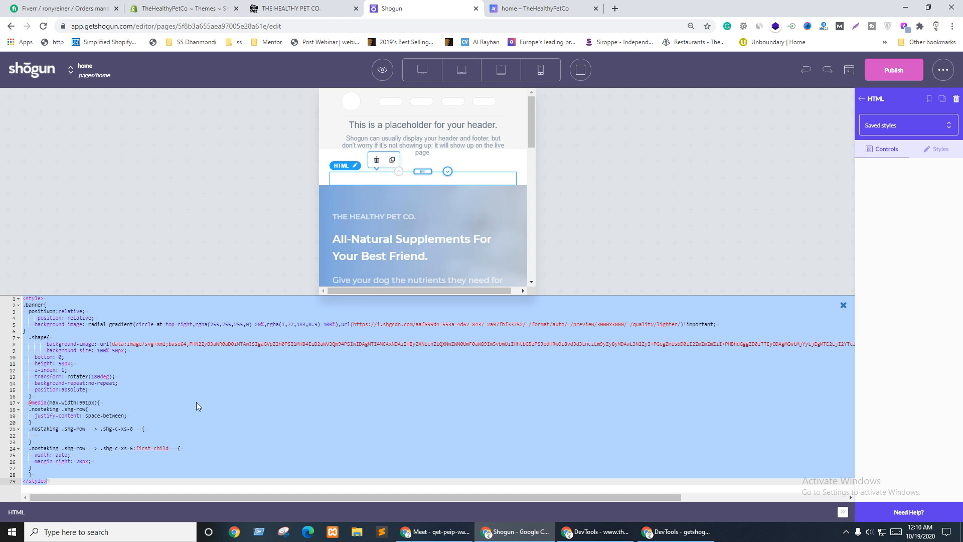
click(112, 436)
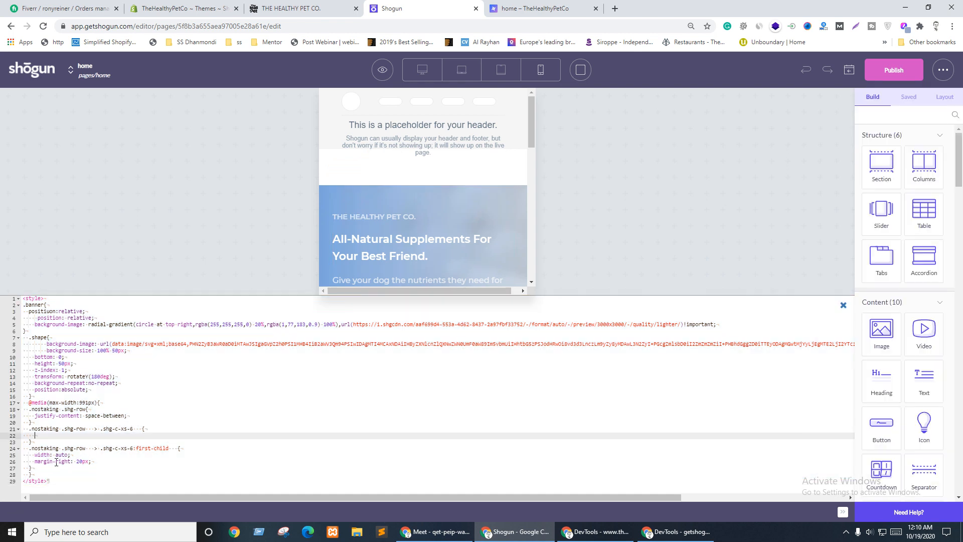
drag(86, 415, 147, 413)
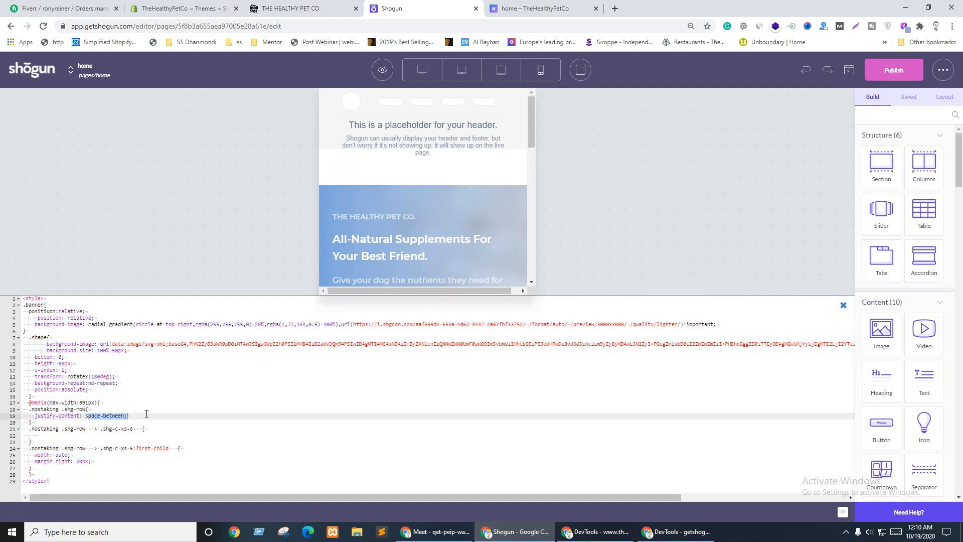
text(flex-start;)
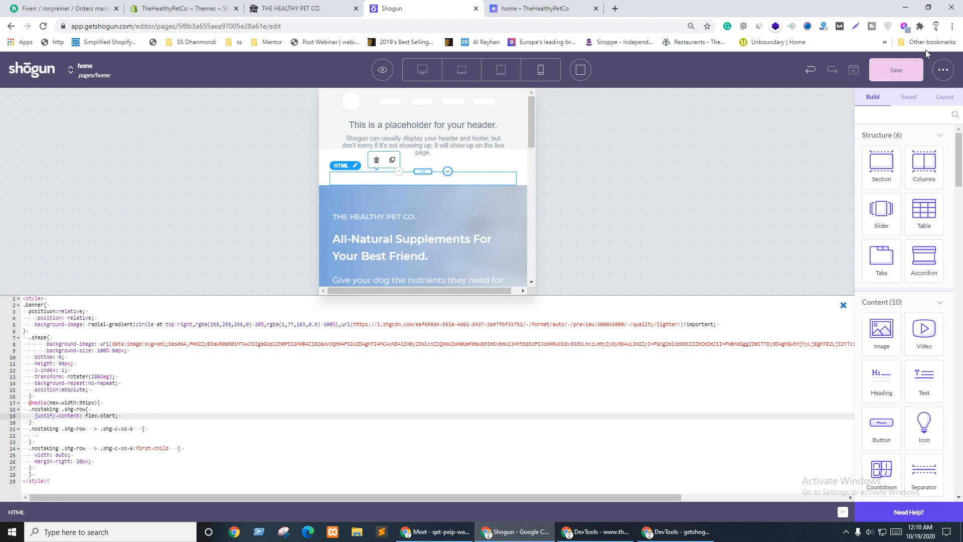
Step: Save the page, close the HTML code editor, and replace the old preview with a newly opened one
click(896, 70)
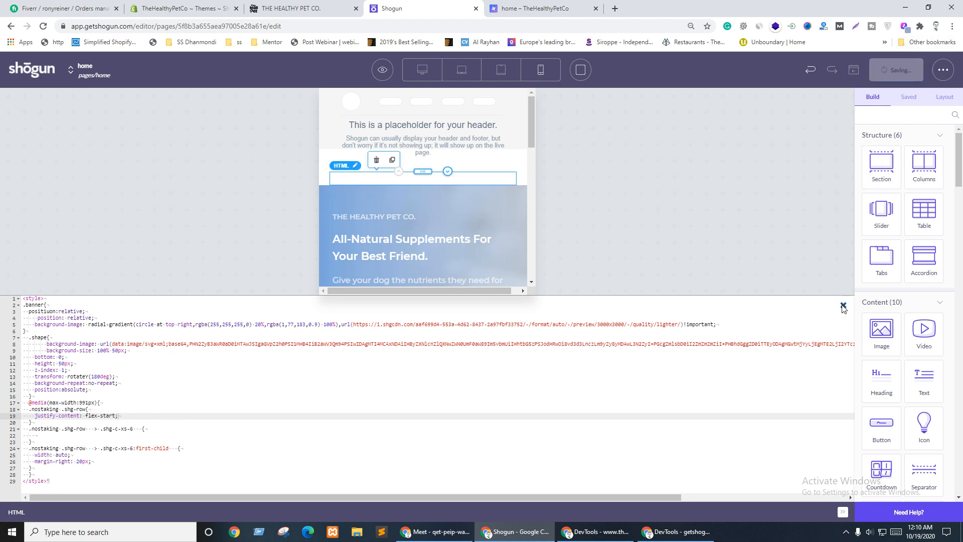
click(843, 306)
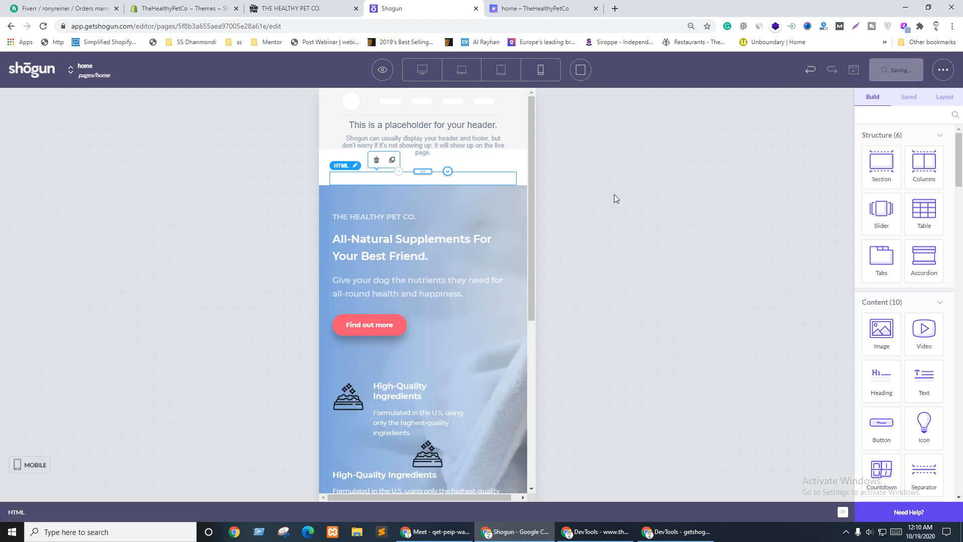
click(383, 69)
click(389, 122)
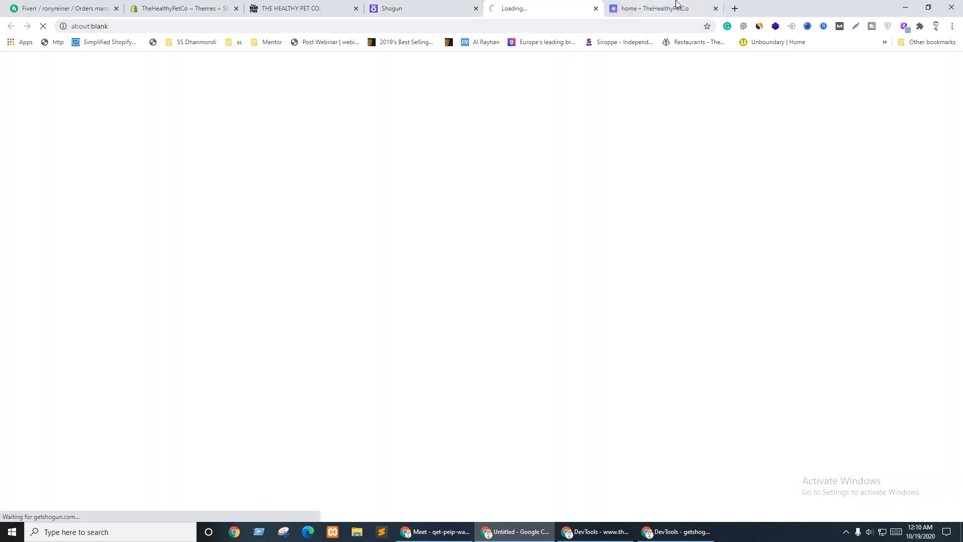
click(716, 9)
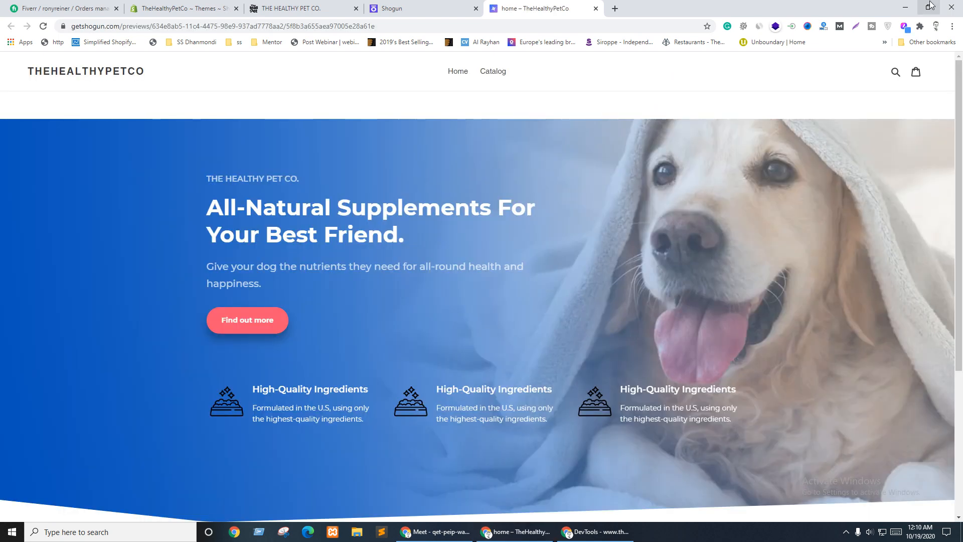
Step: Check the feature icons' alignment in the fresh preview with the browser window narrow and then narrower
click(928, 7)
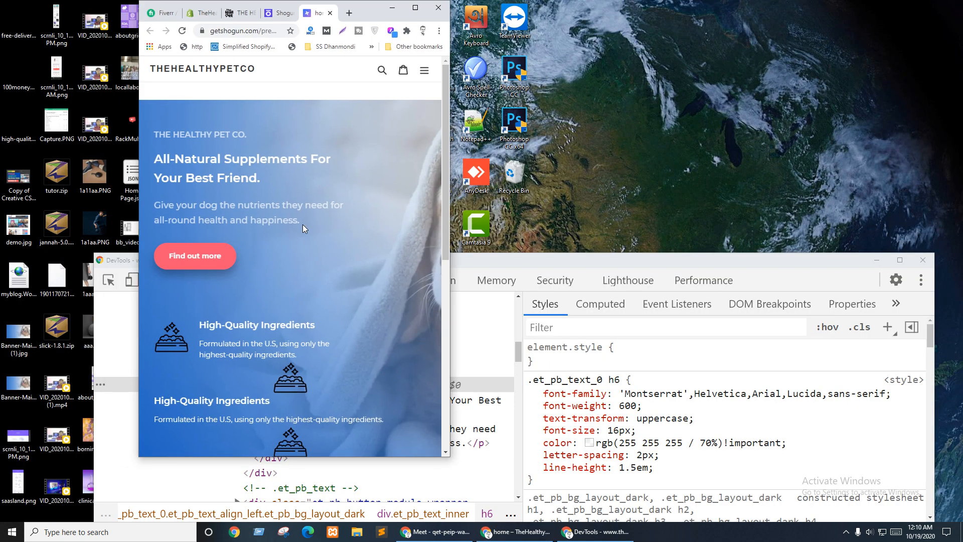
scroll(278, 254, down, 2)
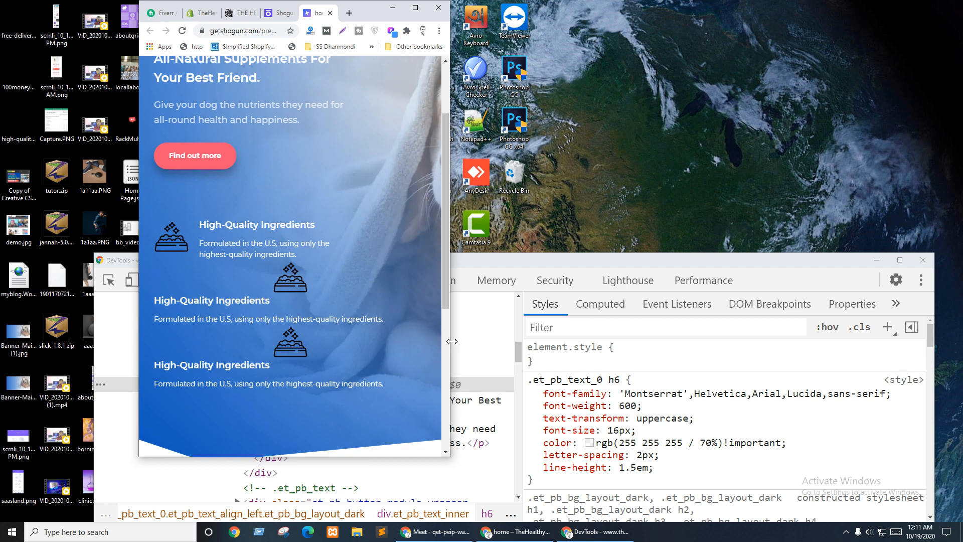
drag(453, 341, 292, 348)
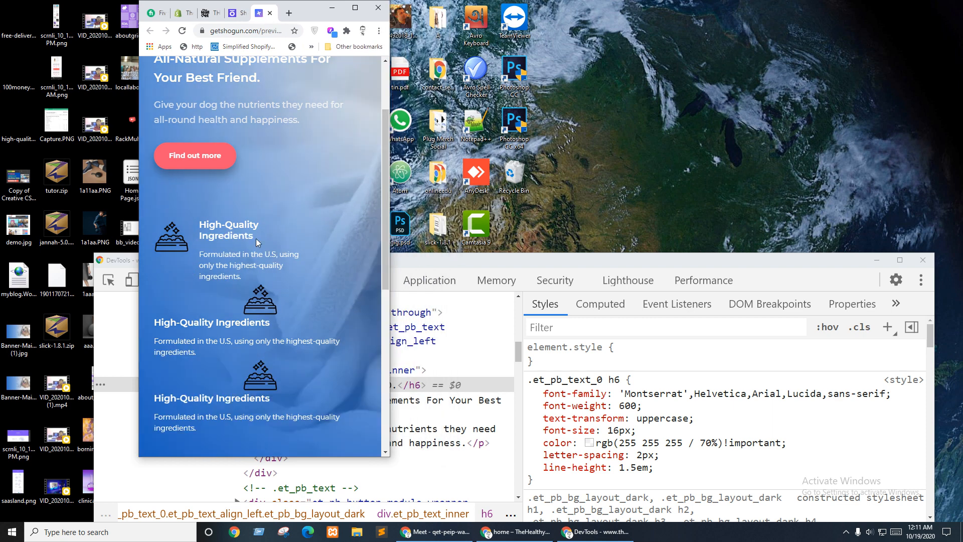
Step: Examine the preview's feature layout in the responsive device view at tablet width and while widening the viewport
click(354, 7)
right_click(345, 214)
click(368, 387)
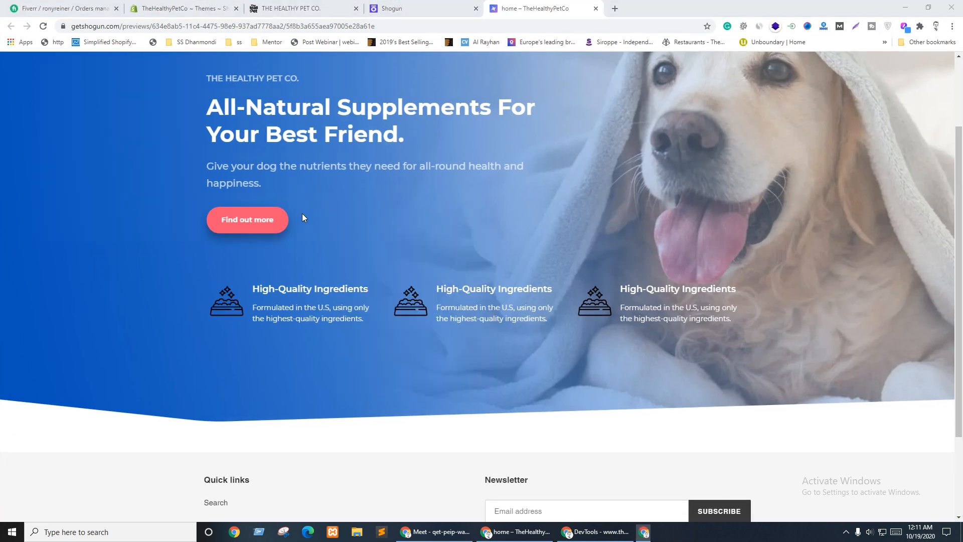
click(50, 39)
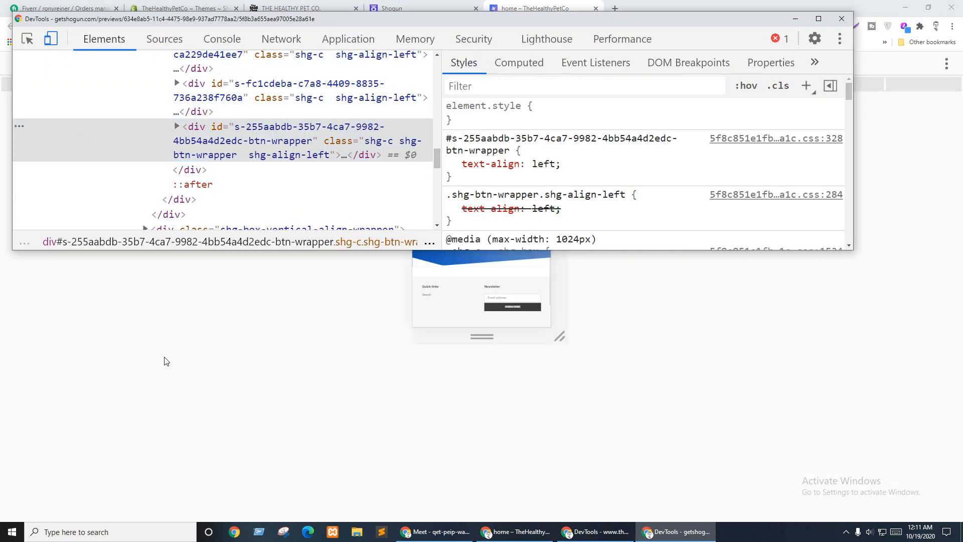
click(467, 264)
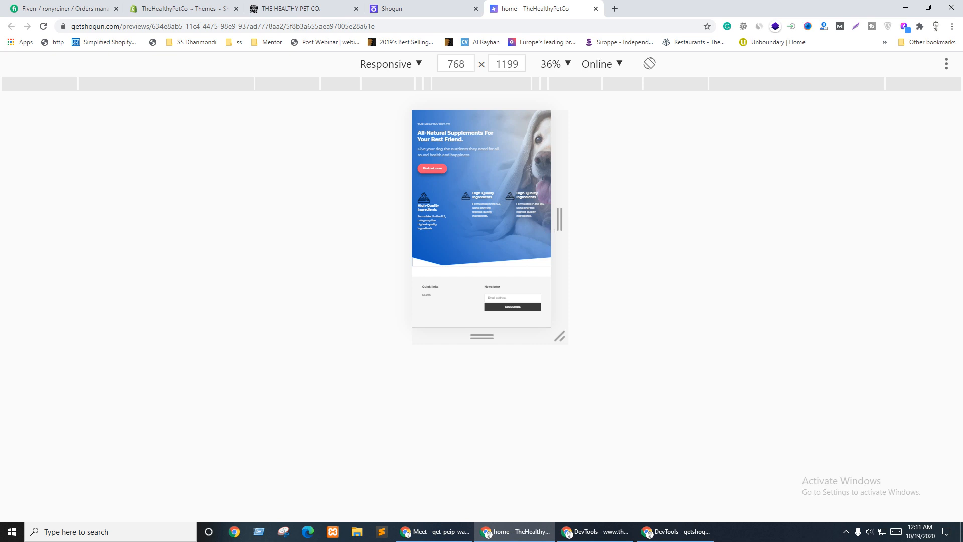
click(560, 63)
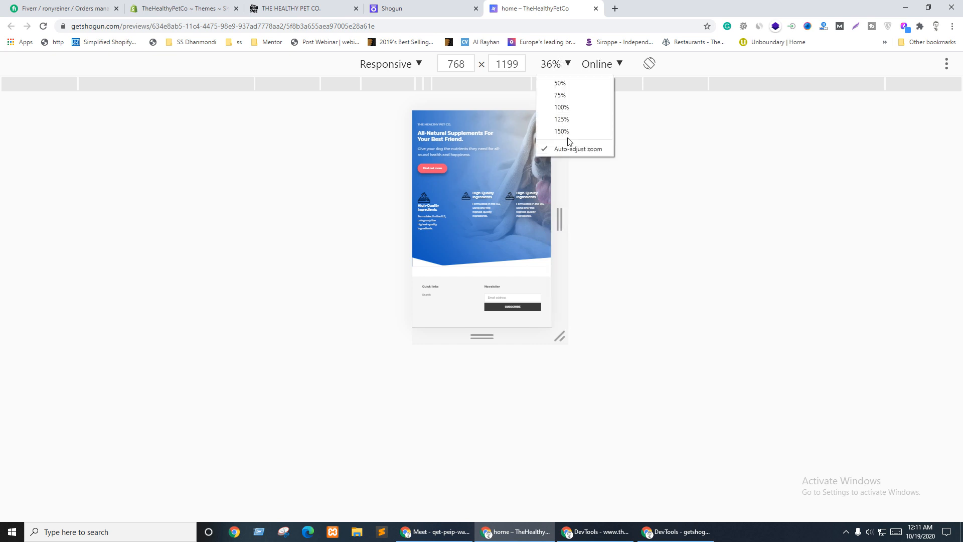
click(571, 148)
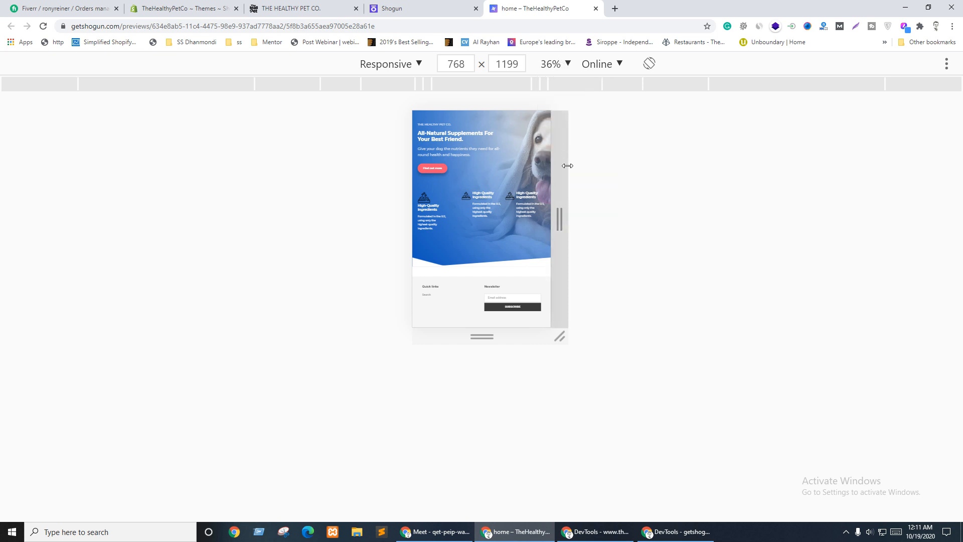
drag(566, 198, 953, 233)
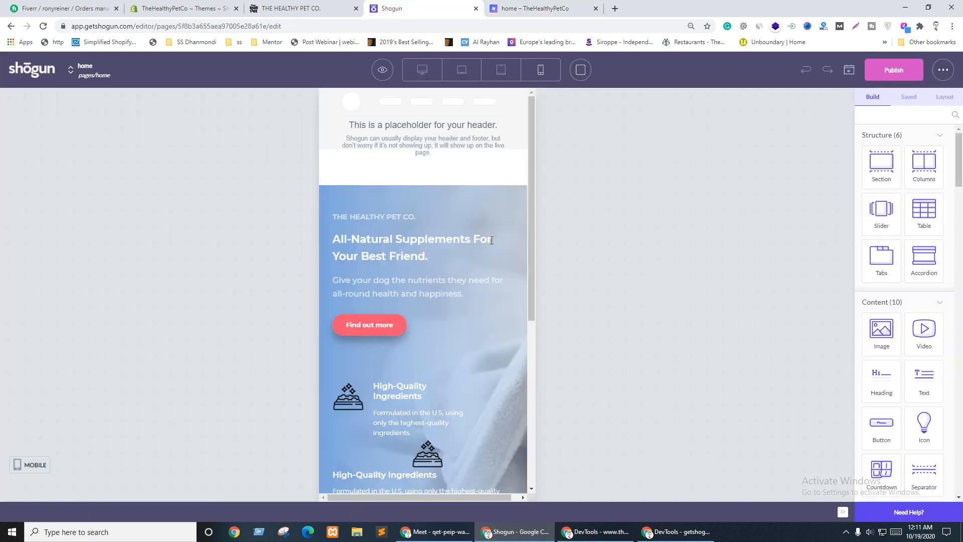
Step: Return to the Shogun editor's desktop view and delete the middle High-Quality Ingredients feature section
click(396, 9)
click(422, 71)
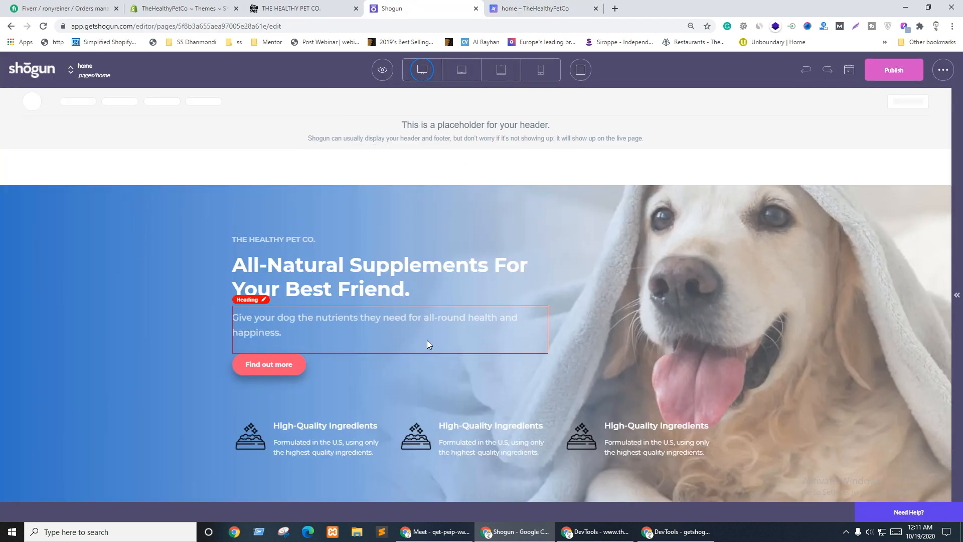
scroll(364, 351, down, 3)
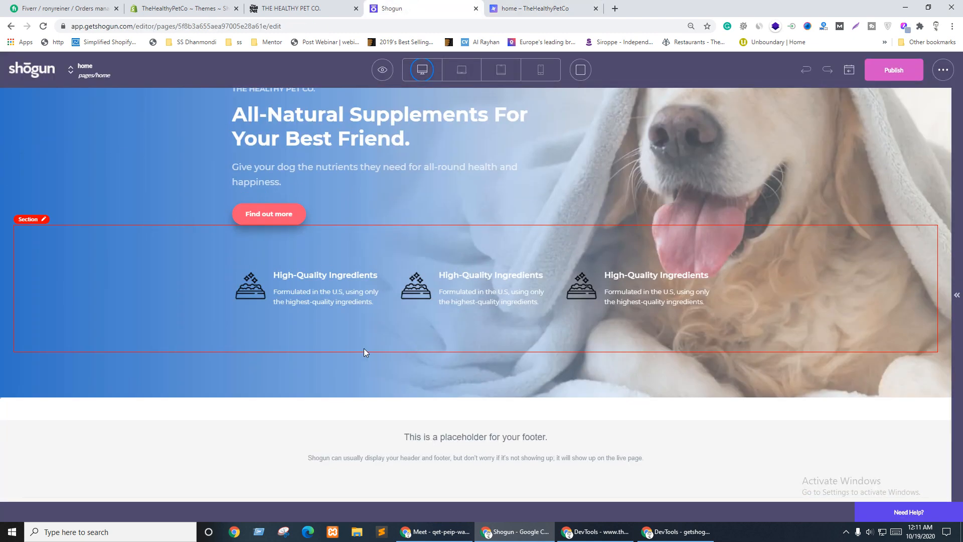
click(268, 307)
click(145, 512)
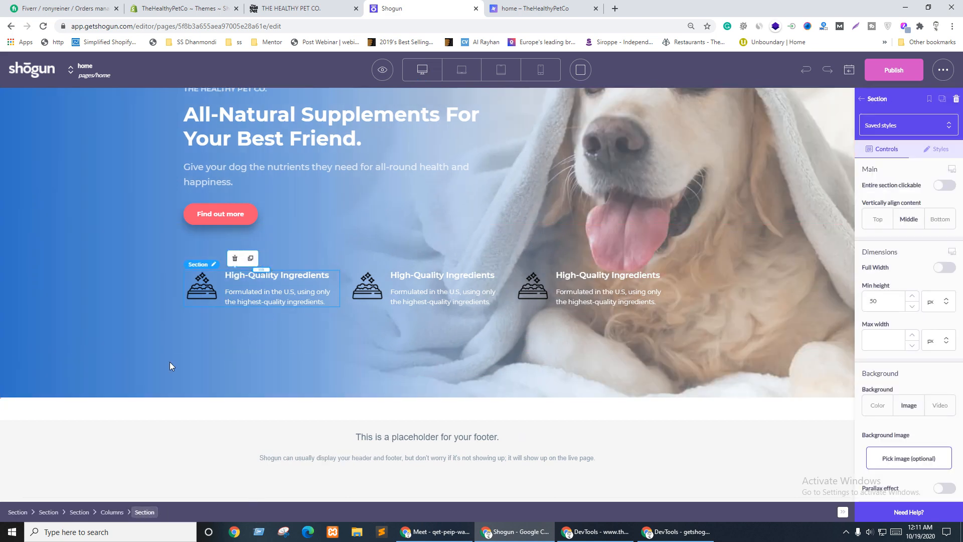
click(423, 282)
click(150, 512)
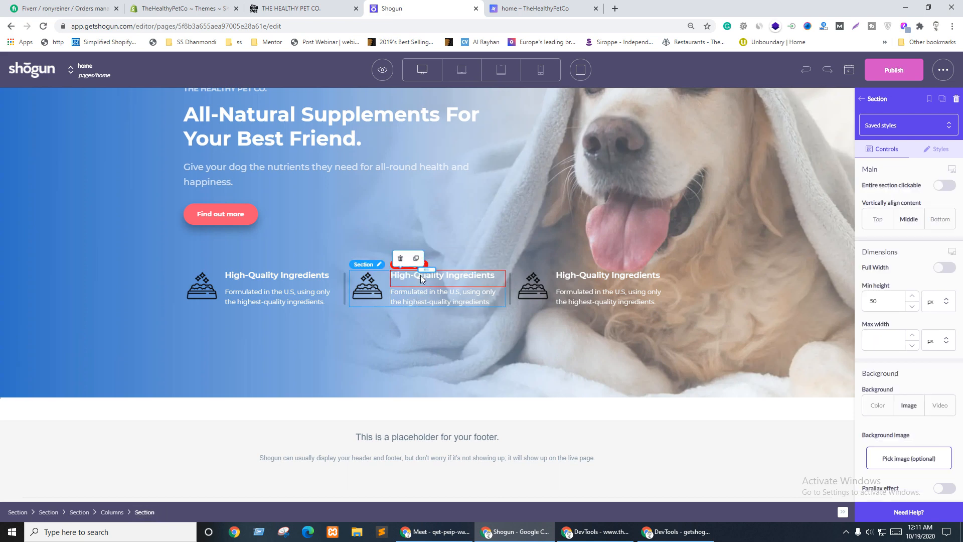
drag(410, 265, 542, 301)
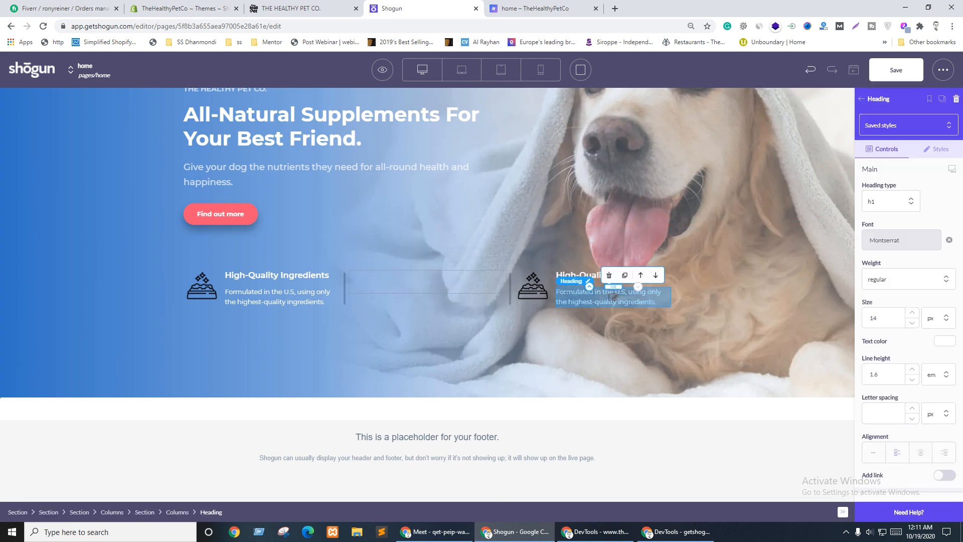
Step: Delete the third column's feature section and fill the middle and third columns with duplicates of the first High-Quality Ingredients section
click(144, 511)
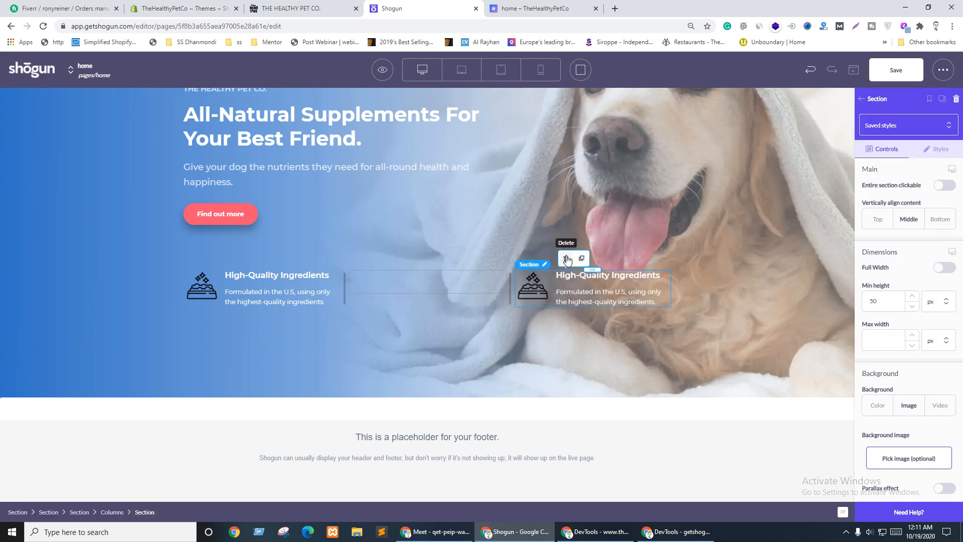
click(575, 260)
click(251, 275)
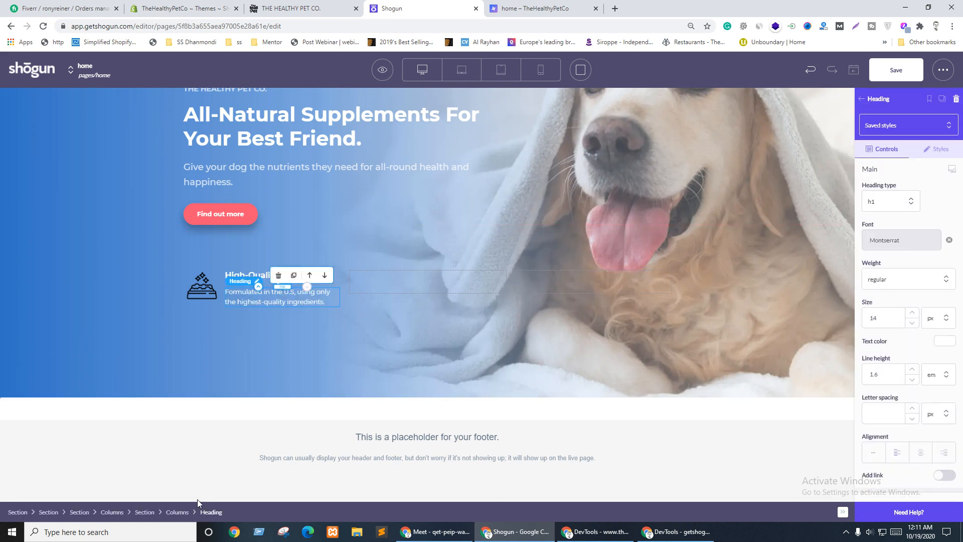
click(144, 512)
click(251, 258)
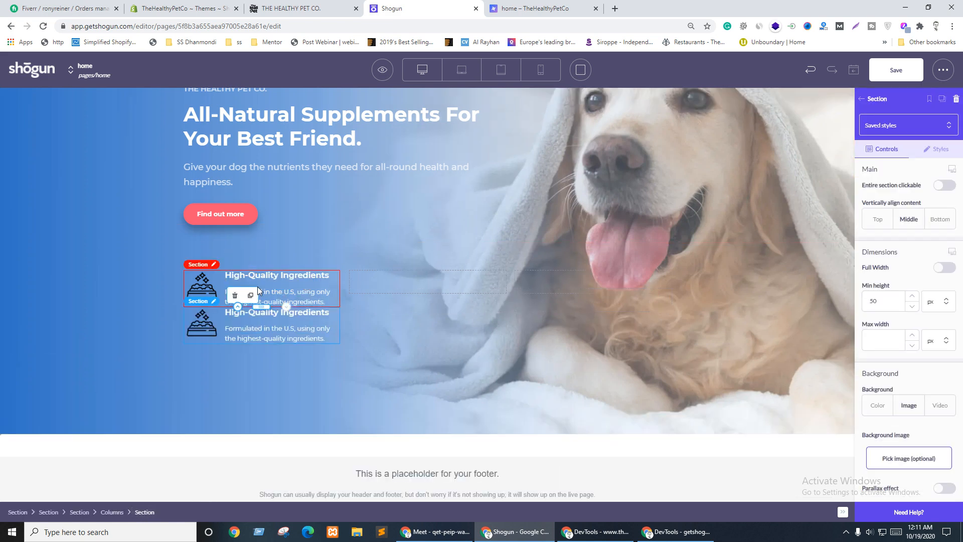
drag(266, 308, 569, 286)
click(416, 258)
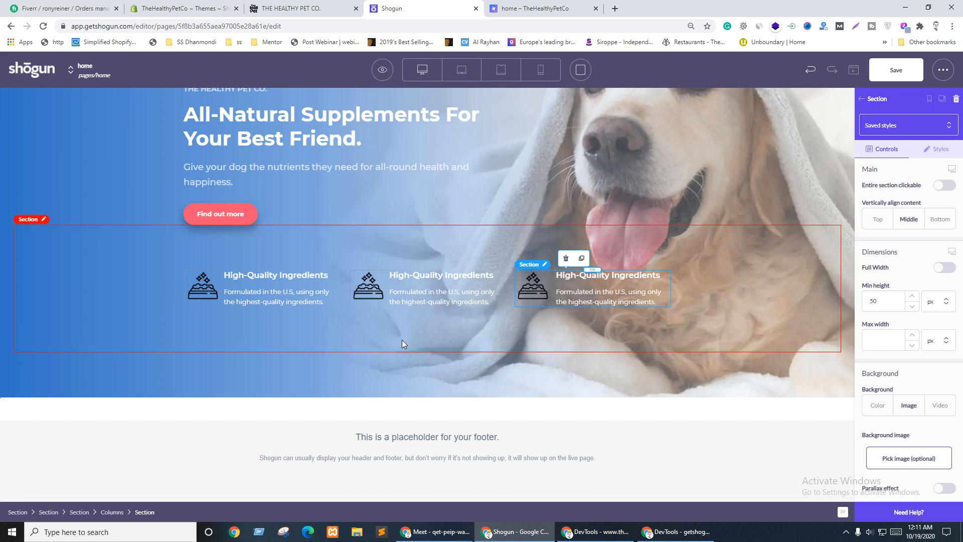
Step: Replace the middle feature's heading with "Money-Back Guarantee" copied from the original Healthy Pet Co. site
key(ctrl+shift+Tab)
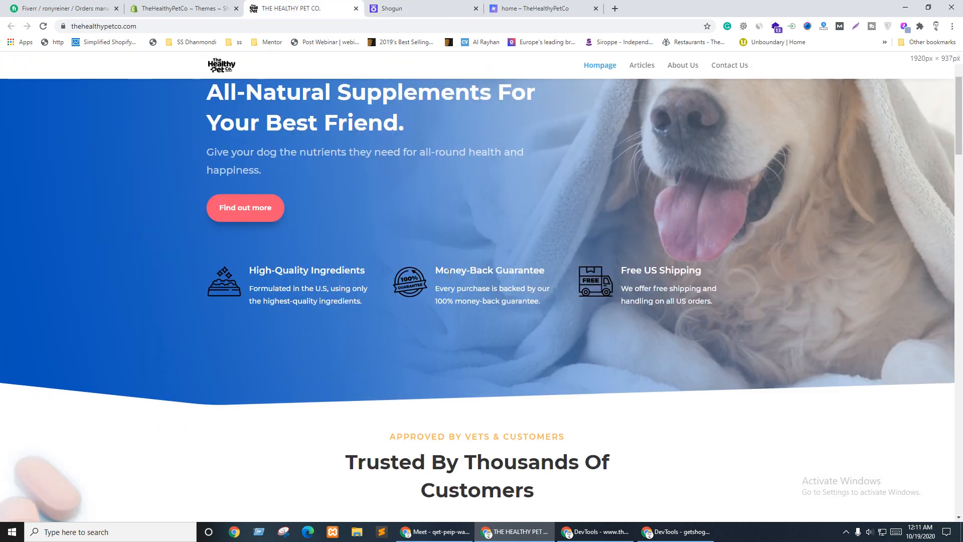
triple_click(444, 271)
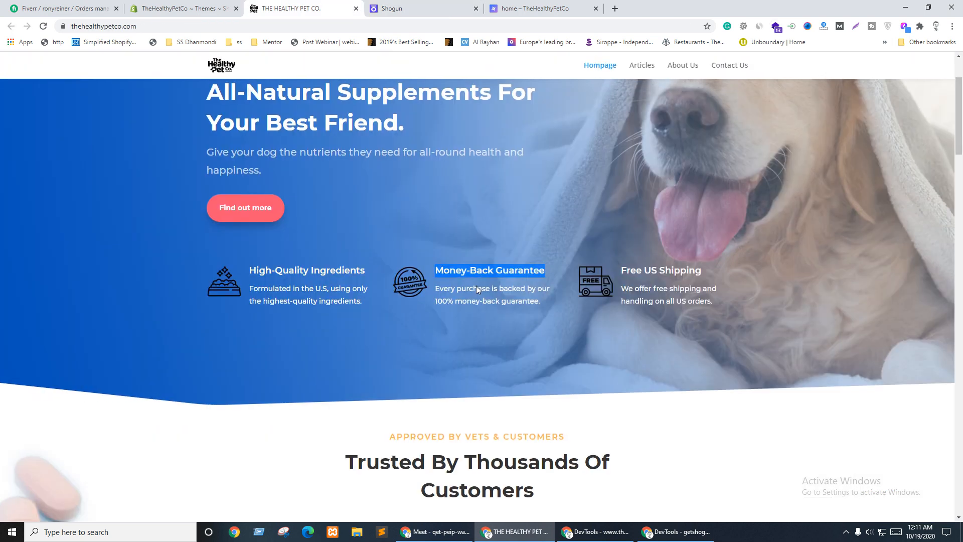
key(ctrl+Tab)
click(417, 275)
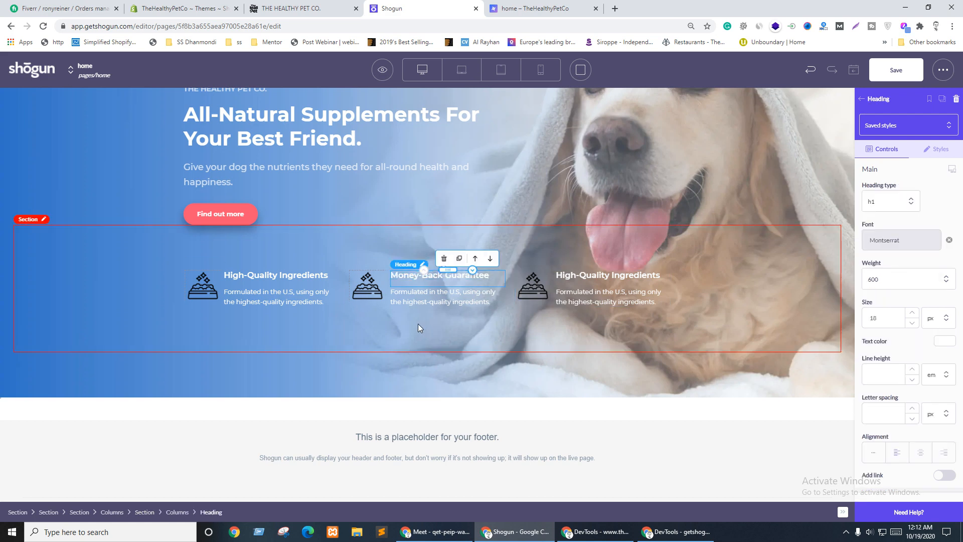
Step: Replace the third feature's heading with "Free US Shipping" copied from the original site
key(ctrl+shift+Tab)
triple_click(638, 269)
key(ctrl+c)
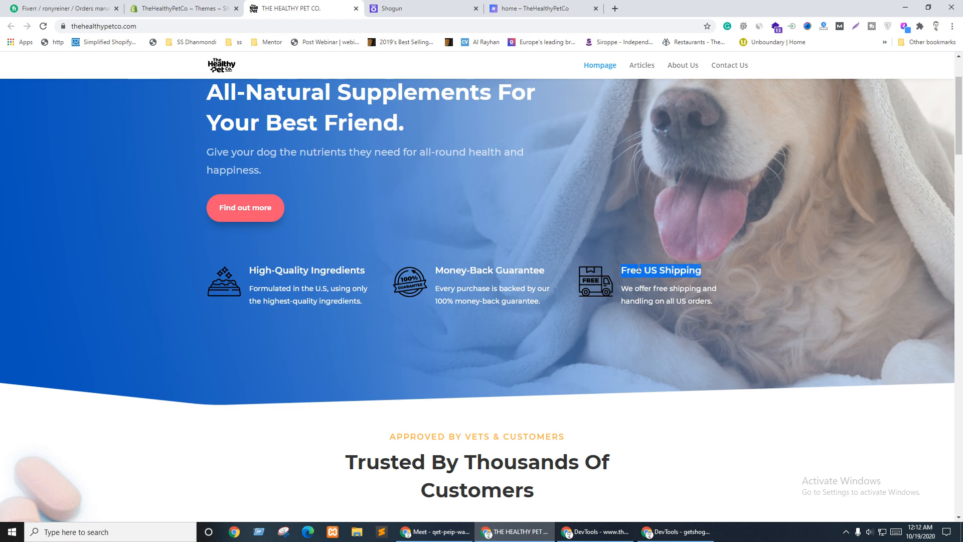
key(ctrl+Tab)
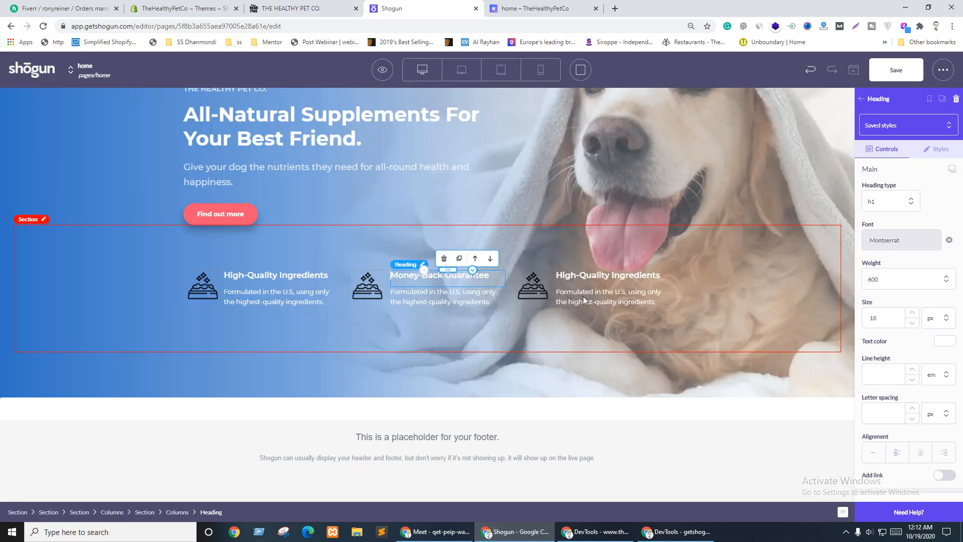
click(584, 274)
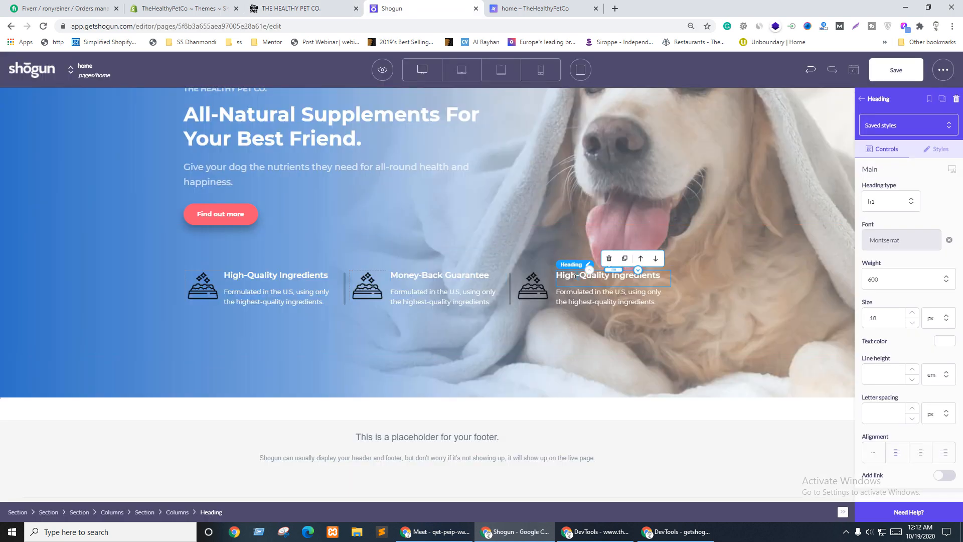
key(ctrl+v)
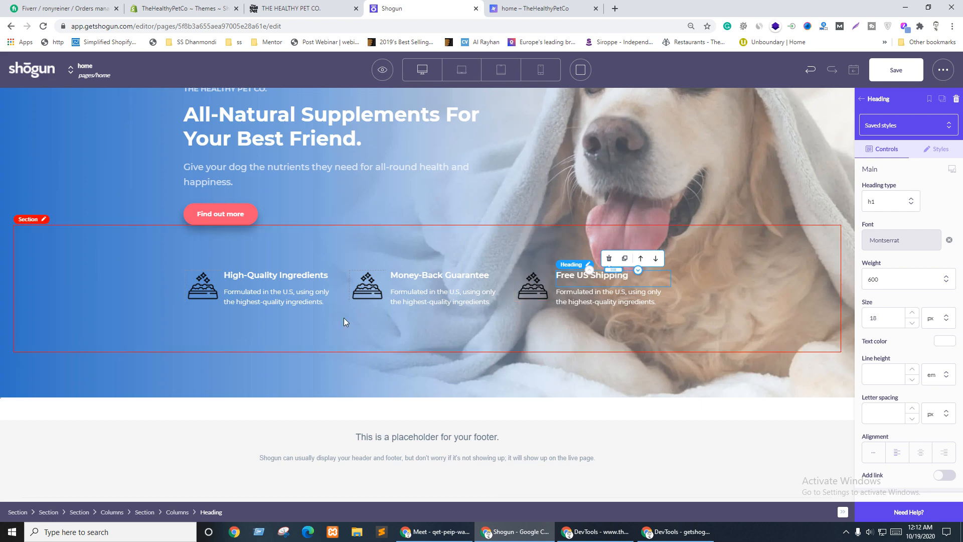
Step: Replace the middle feature's description with the original site's "Every purchase is backed by our 100% money-back guarantee."
key(ctrl+shift+Tab)
triple_click(480, 290)
key(ctrl+c)
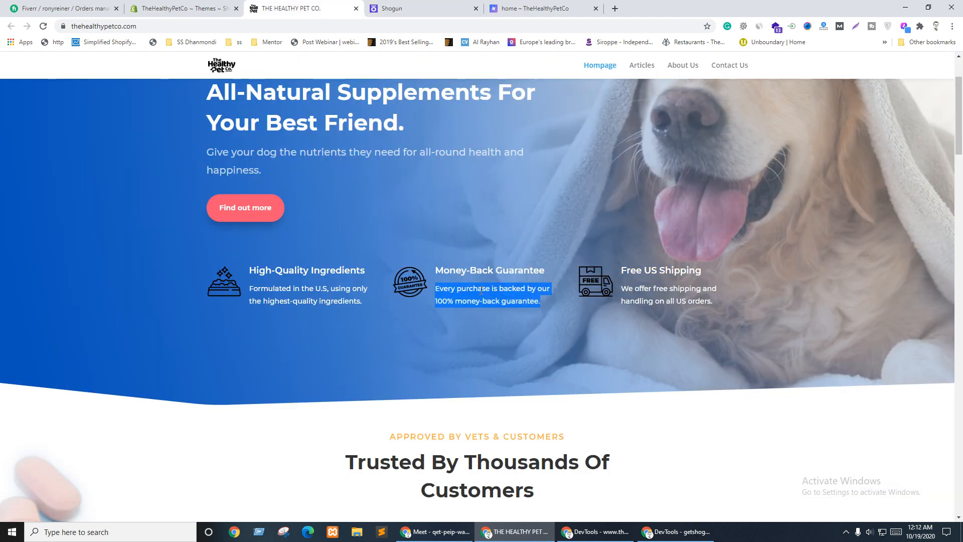
key(ctrl+Tab)
click(448, 294)
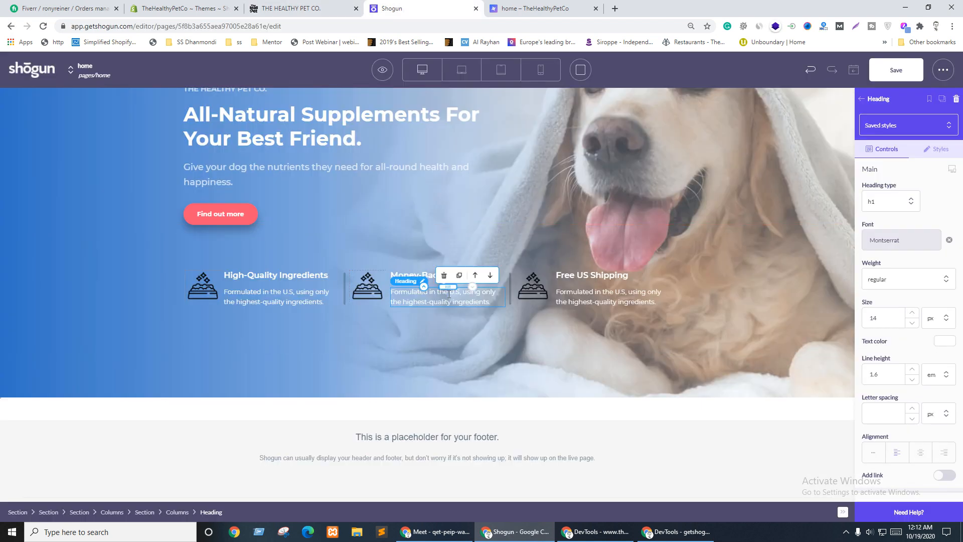
triple_click(441, 295)
key(ctrl+v)
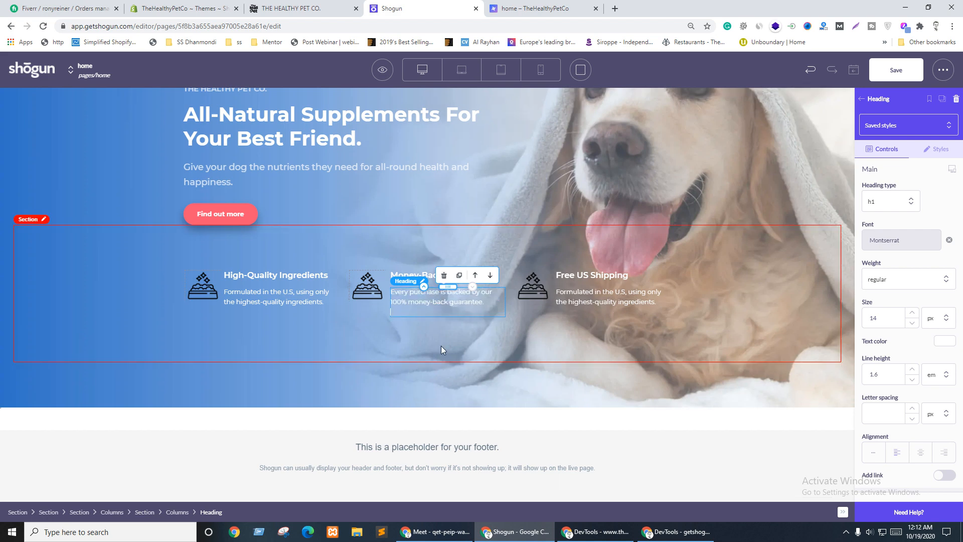
Step: Replace the third feature's description with the original site's "We offer free shipping and handling on all US orders."
key(ctrl+shift+Tab)
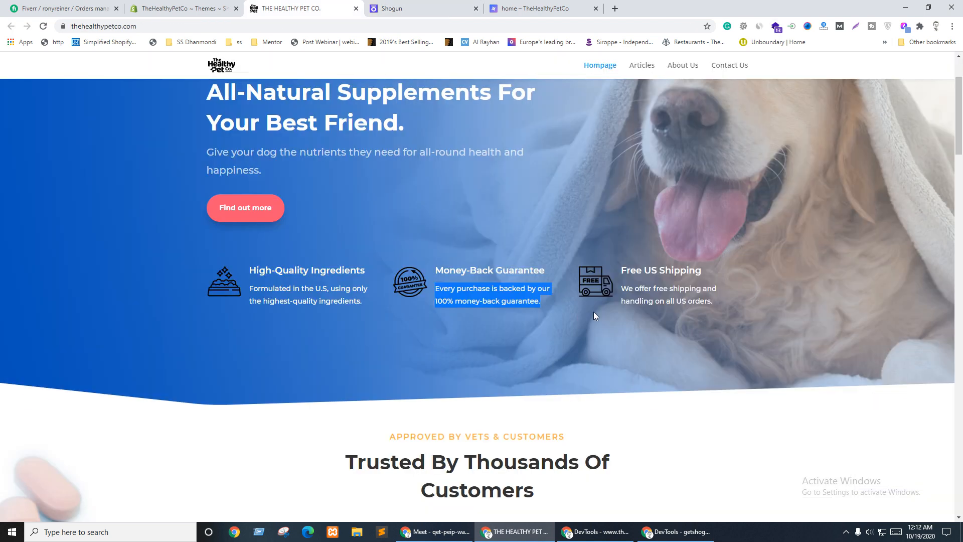
drag(622, 289, 736, 303)
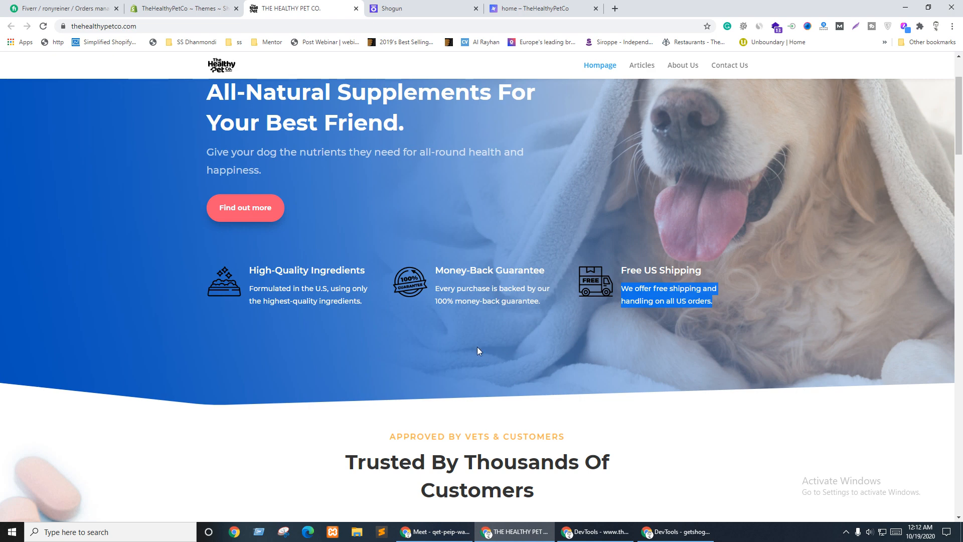
key(ctrl+Tab)
click(580, 296)
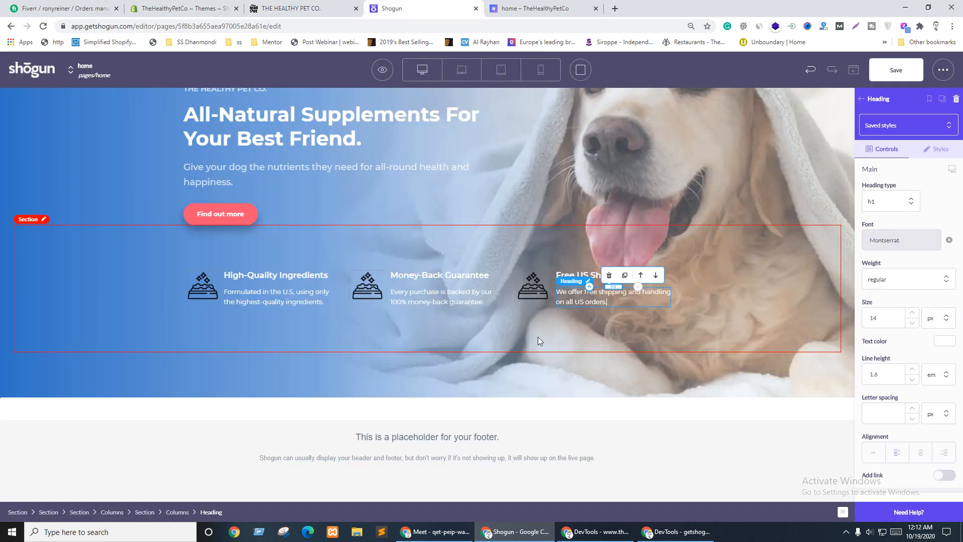
click(492, 318)
Step: Replace the Money-Back Guarantee feature's icon by uploading 100money-back.png from the Desktop
click(369, 289)
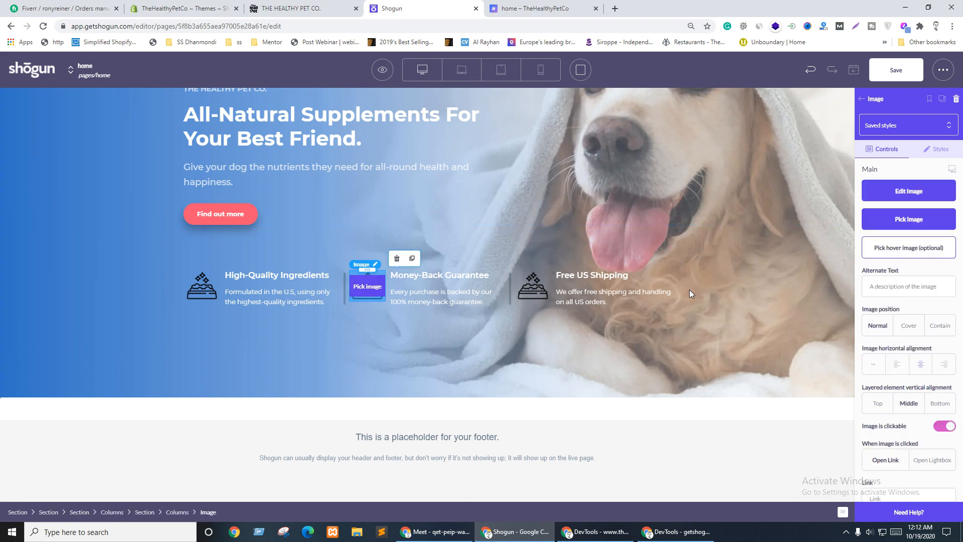
click(905, 219)
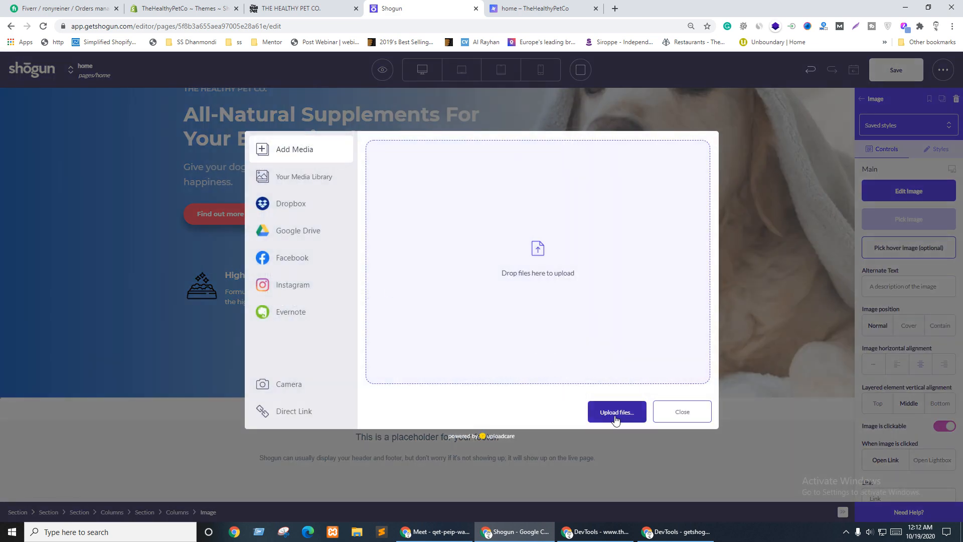
key(ctrl+shift+Tab)
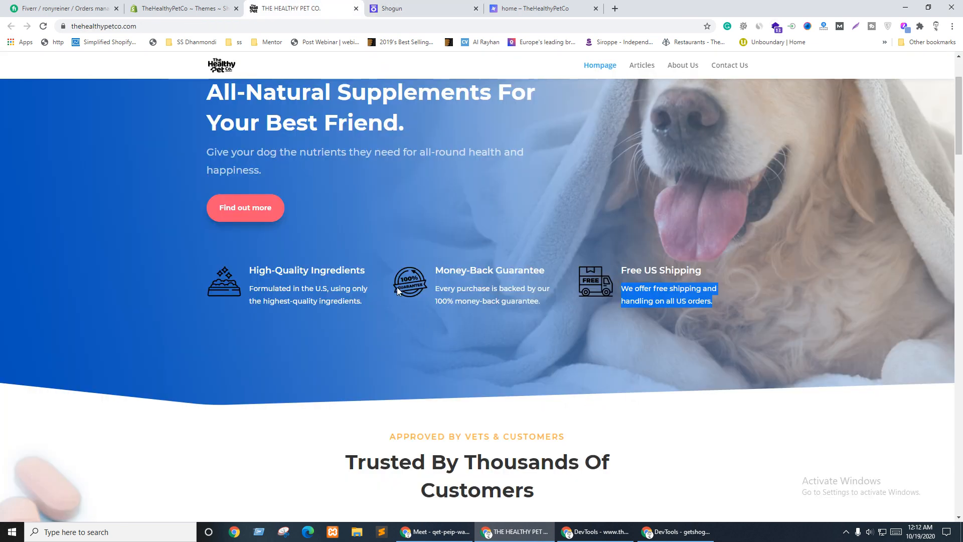
key(ctrl+Tab)
click(618, 412)
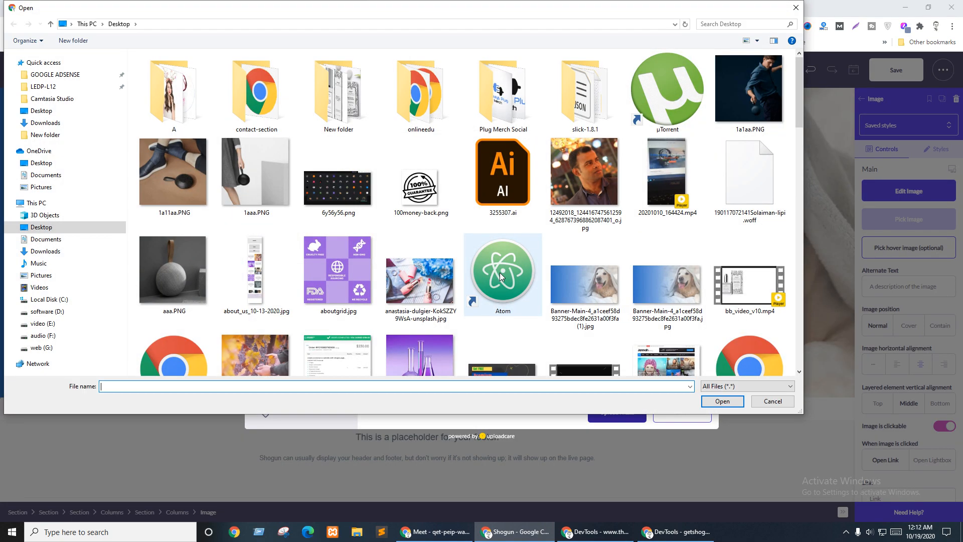
click(421, 184)
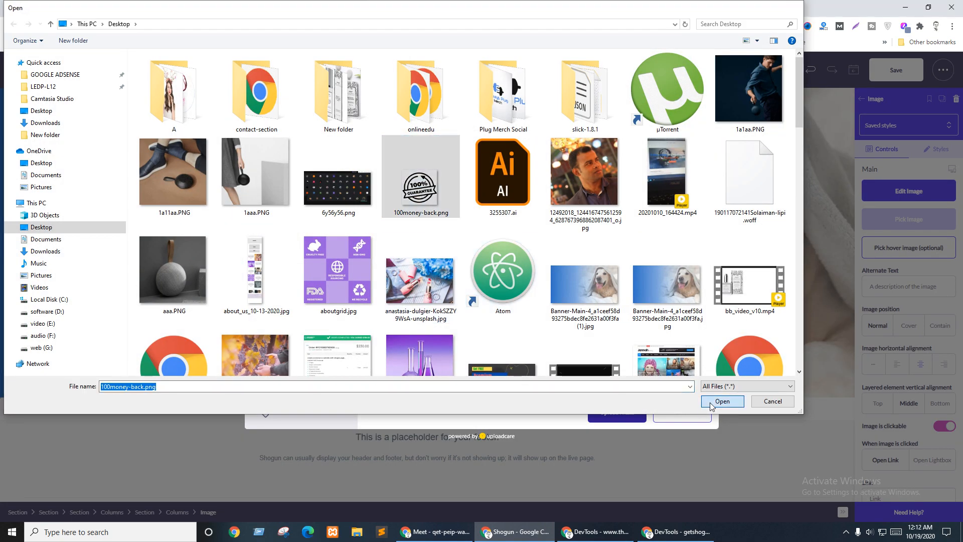
click(723, 402)
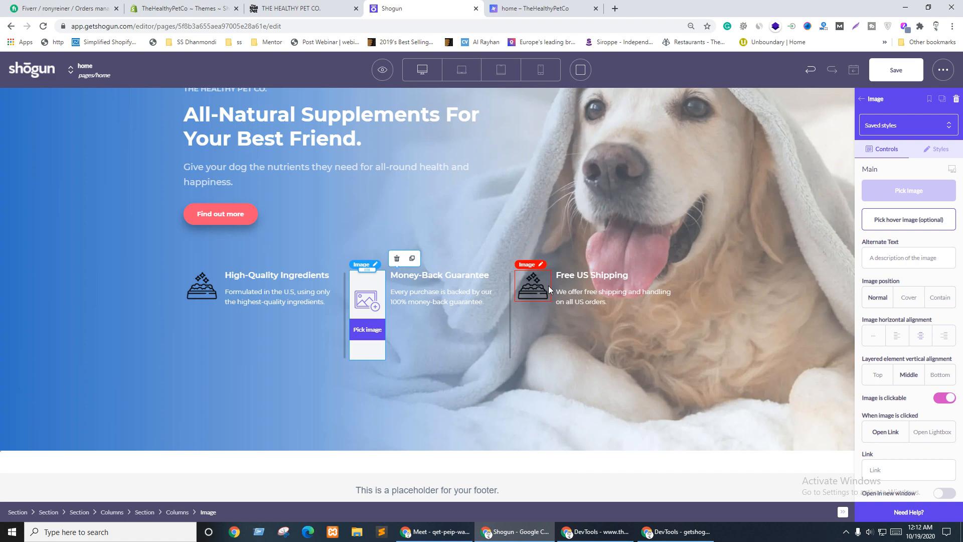
Step: Replace the Free US Shipping feature's icon by uploading free-delivery.png from the Desktop
key(ctrl+shift+Tab)
key(ctrl+Tab)
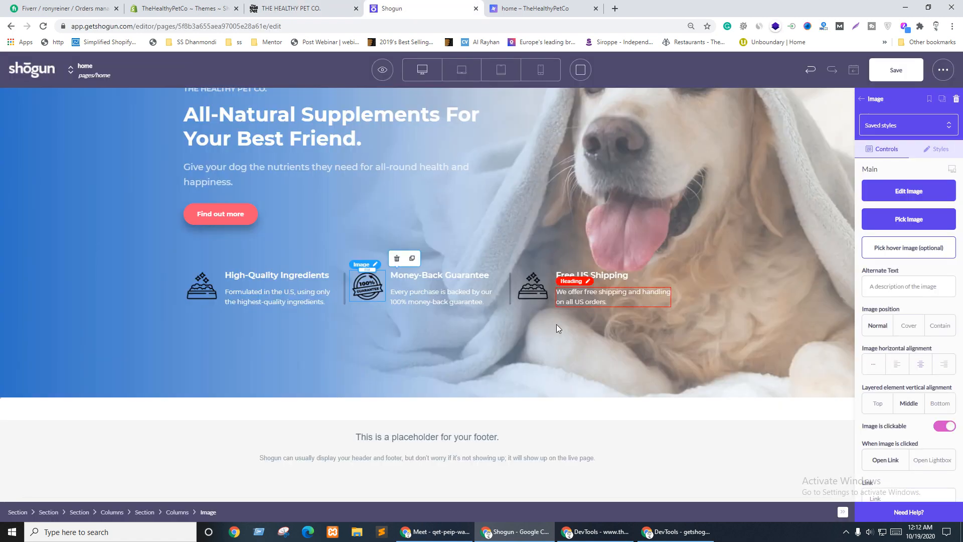
click(537, 289)
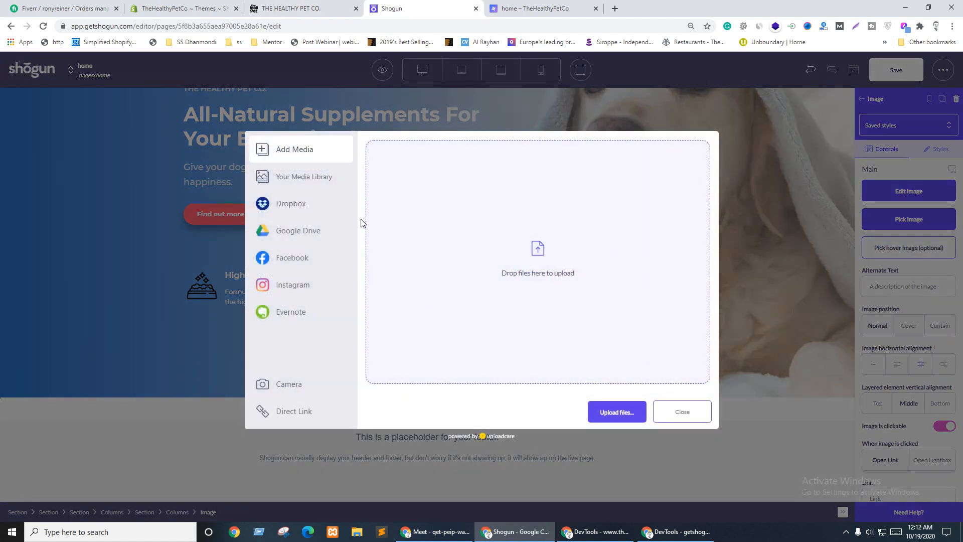
click(617, 415)
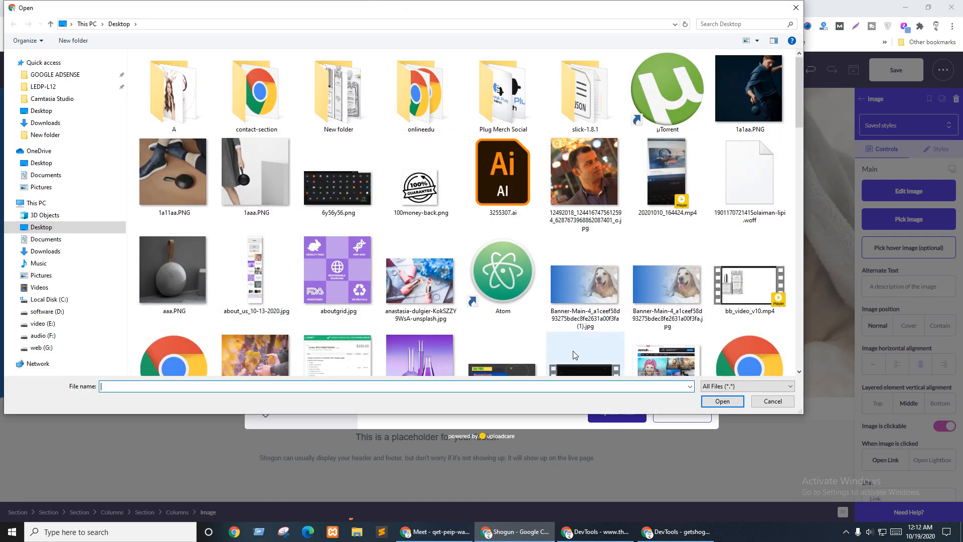
click(667, 286)
scroll(609, 318, down, 3)
scroll(608, 318, down, 3)
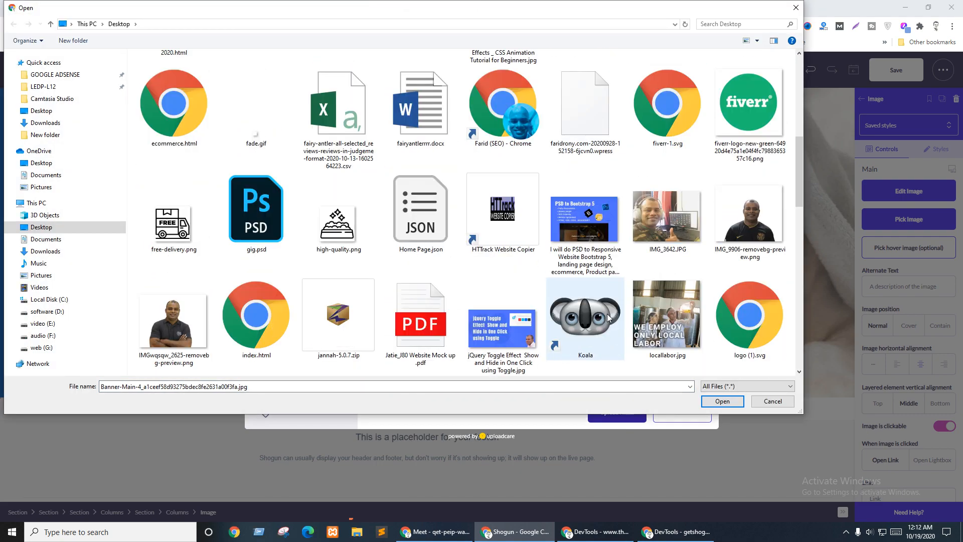
double_click(172, 221)
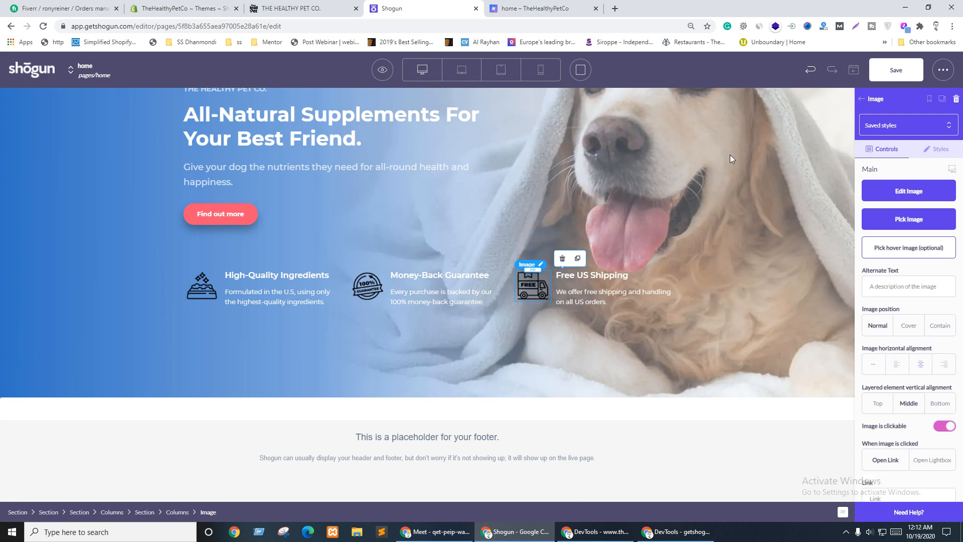
Step: Save and publish the home page and open a fresh preview of it
click(892, 70)
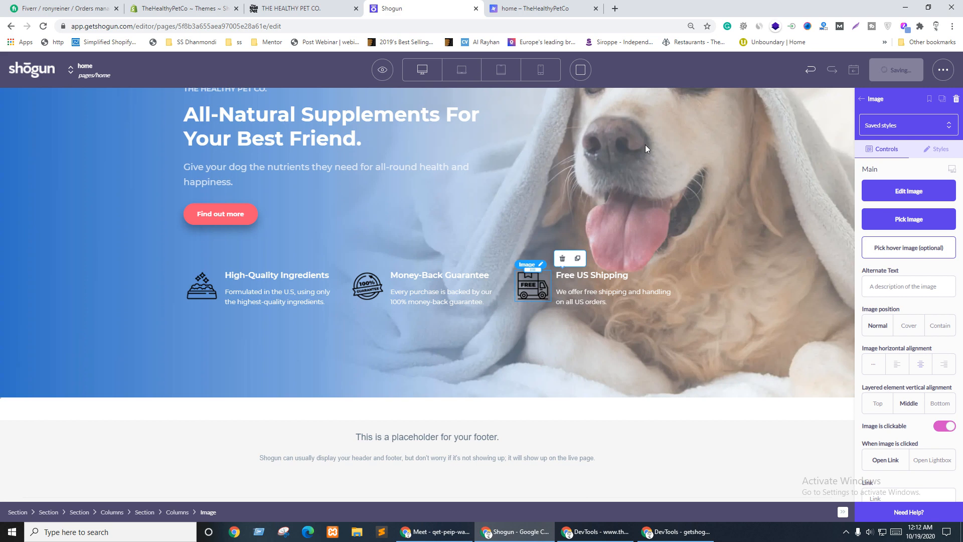
click(382, 70)
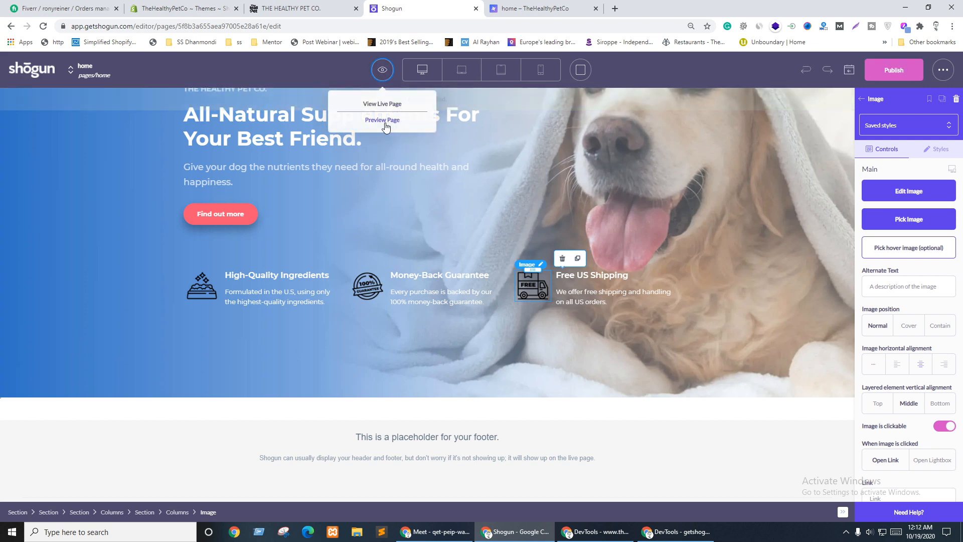
click(386, 121)
click(448, 4)
click(895, 78)
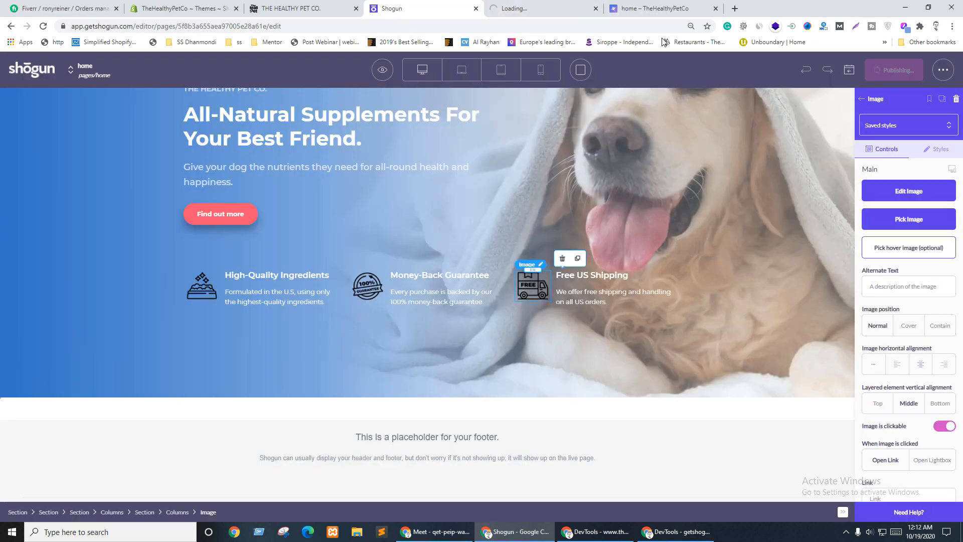
click(570, 8)
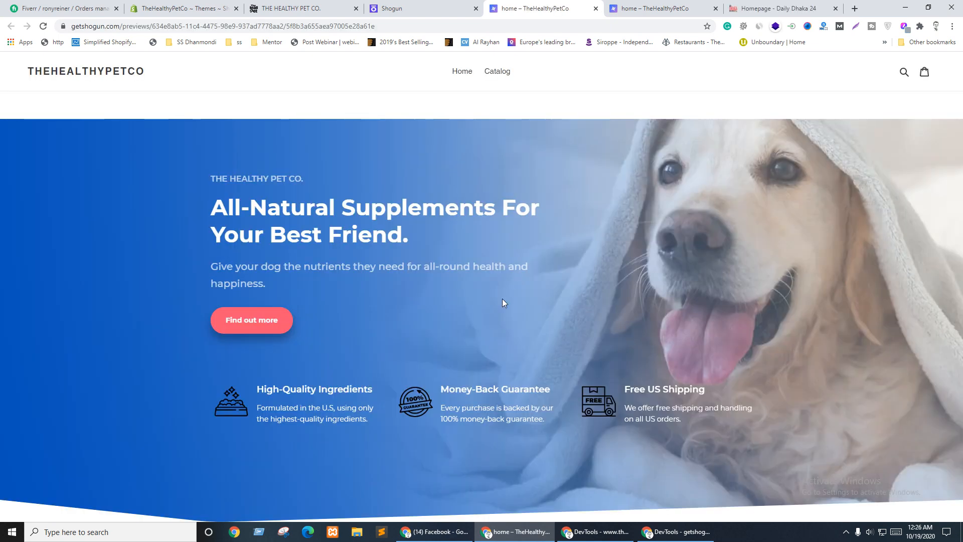
Step: Check the hero and its three features in the preview at full width and in a narrow browser window
scroll(502, 299, down, 3)
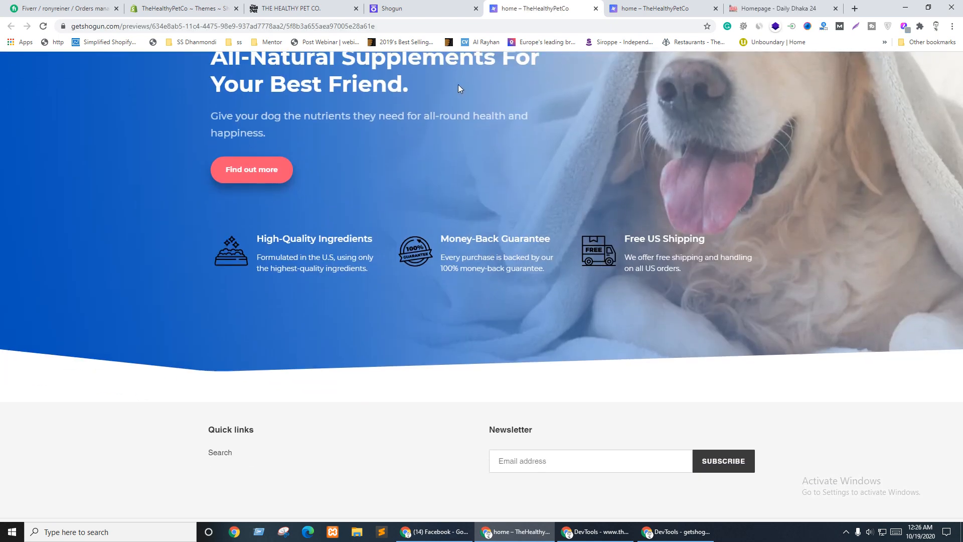
click(929, 7)
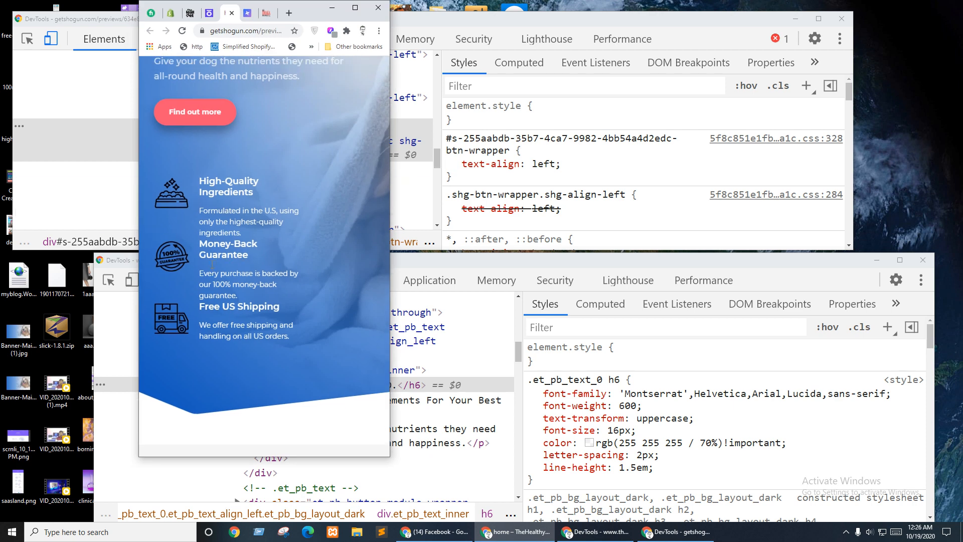
scroll(259, 182, up, 3)
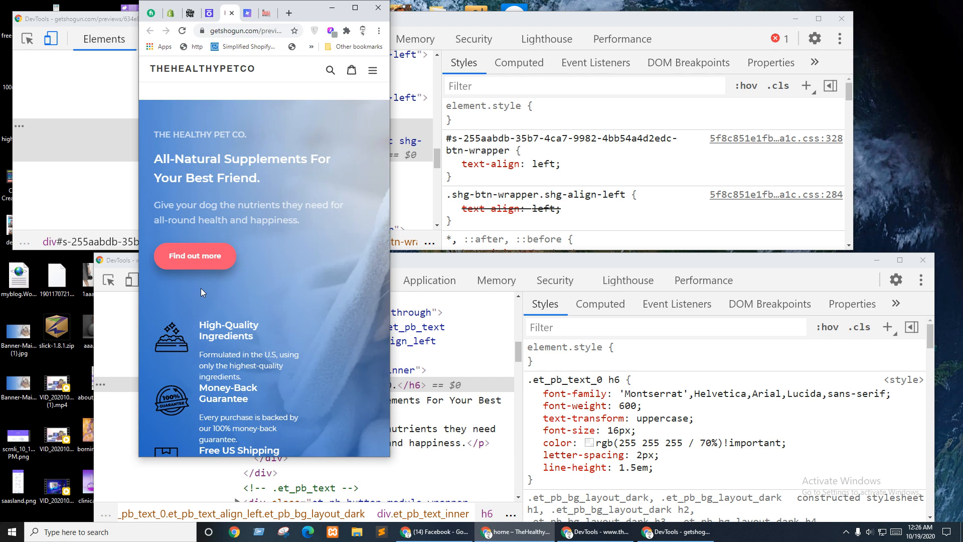
Step: Check the spacing of the three stacked features in the narrow preview, then maximize the browser window
scroll(277, 264, down, 3)
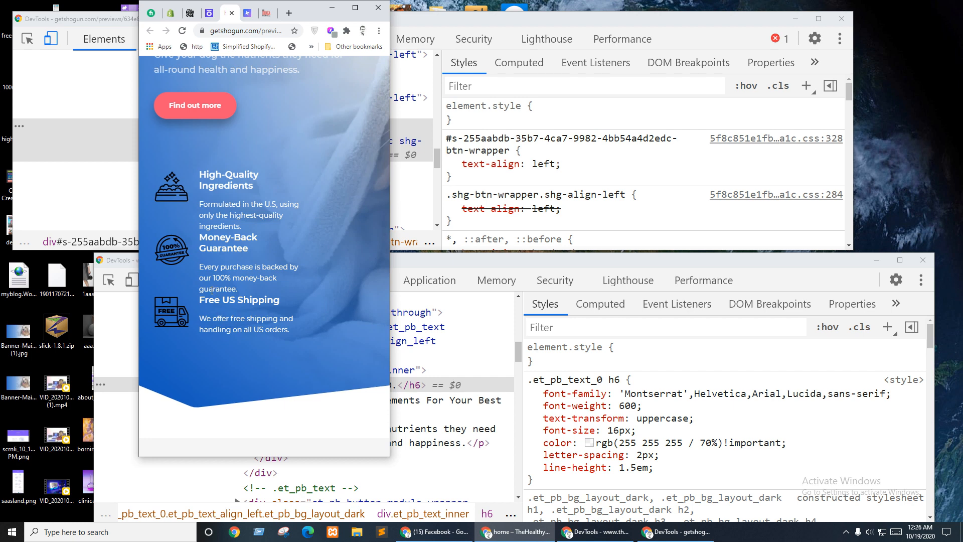
scroll(211, 290, up, 1)
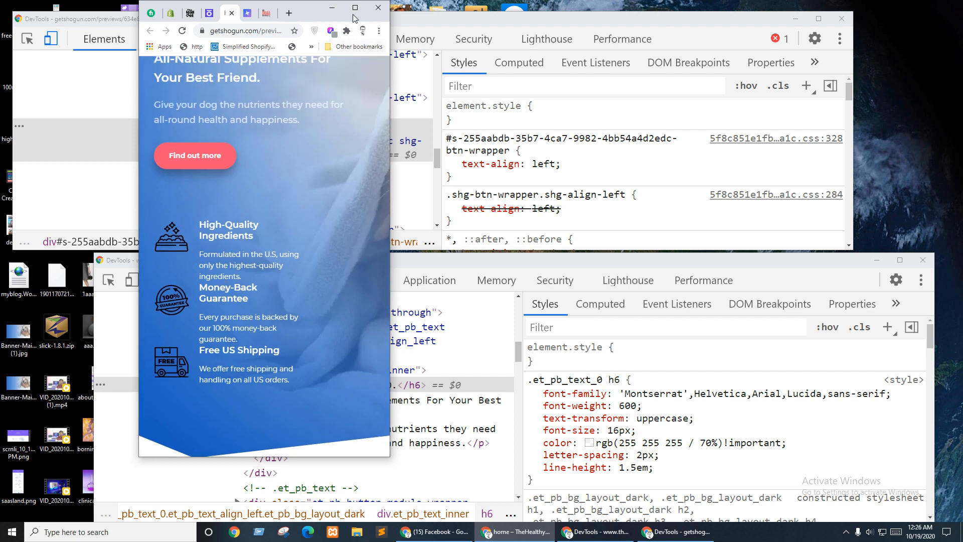
click(355, 8)
Step: Return to the page editor in mobile view and open the style settings of the section holding the High-Quality Ingredients feature
click(406, 5)
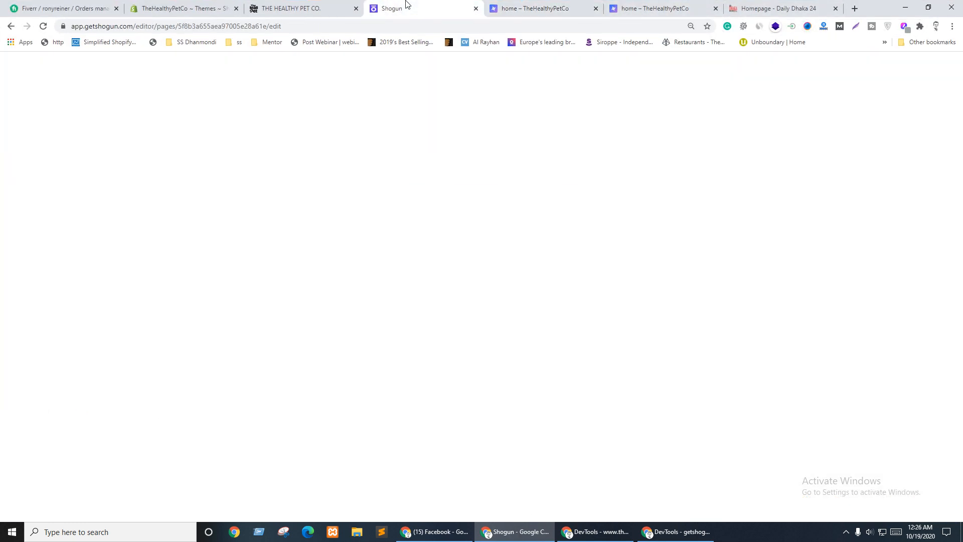
click(540, 70)
scroll(426, 287, down, 4)
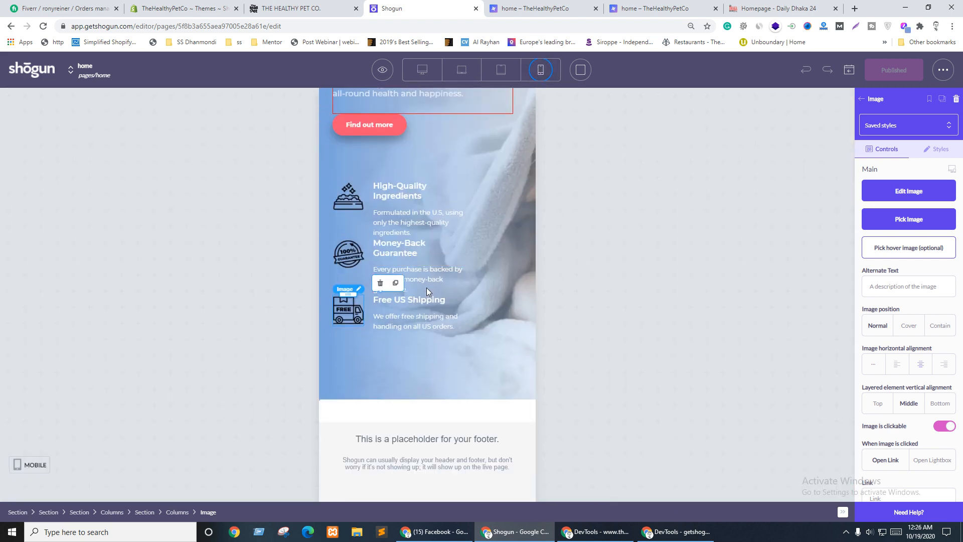
click(365, 213)
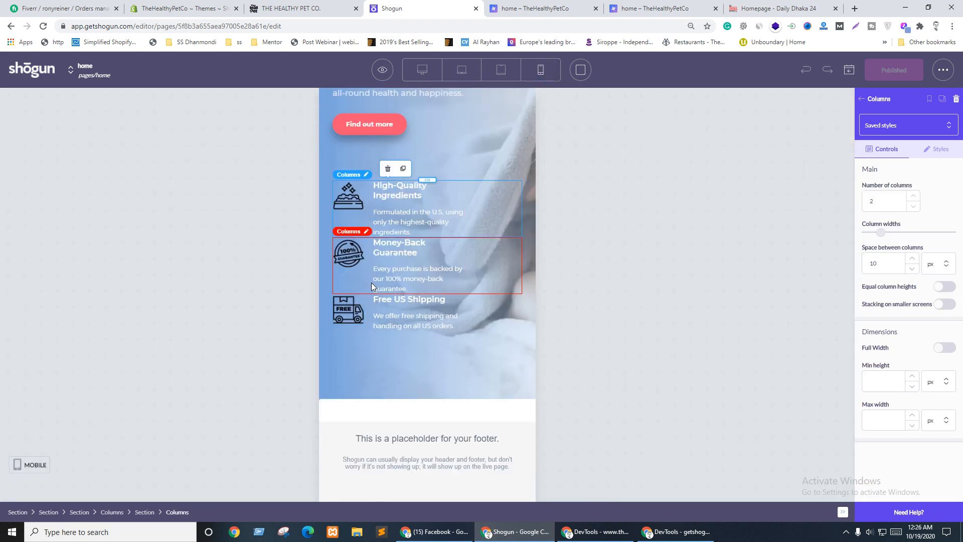
click(145, 512)
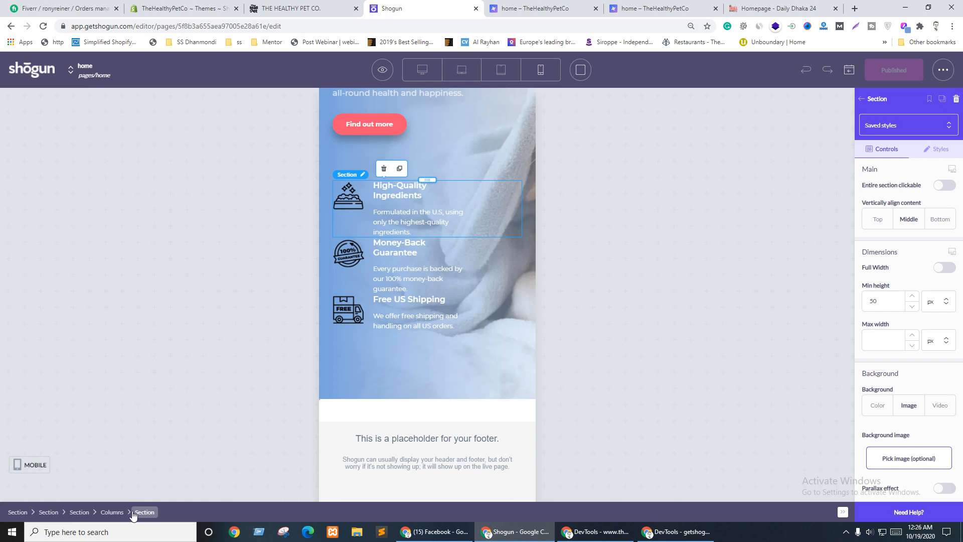
click(936, 149)
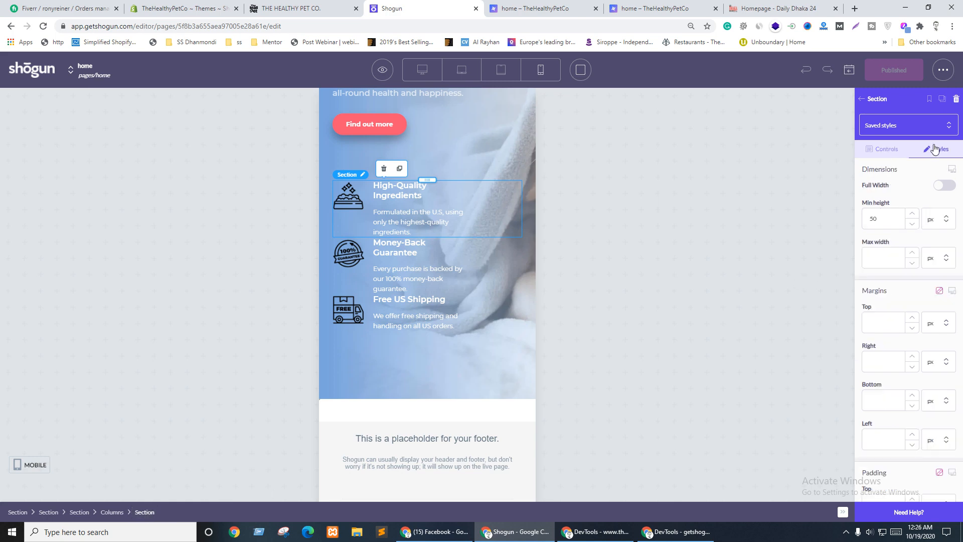
Step: Select the section holding the Money-Back Guarantee feature and open its margin settings
click(362, 283)
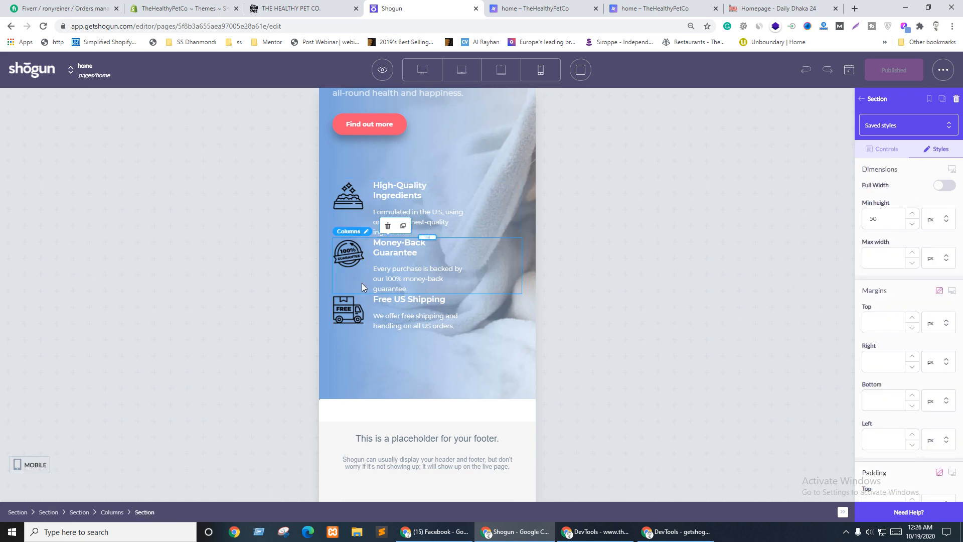
click(145, 512)
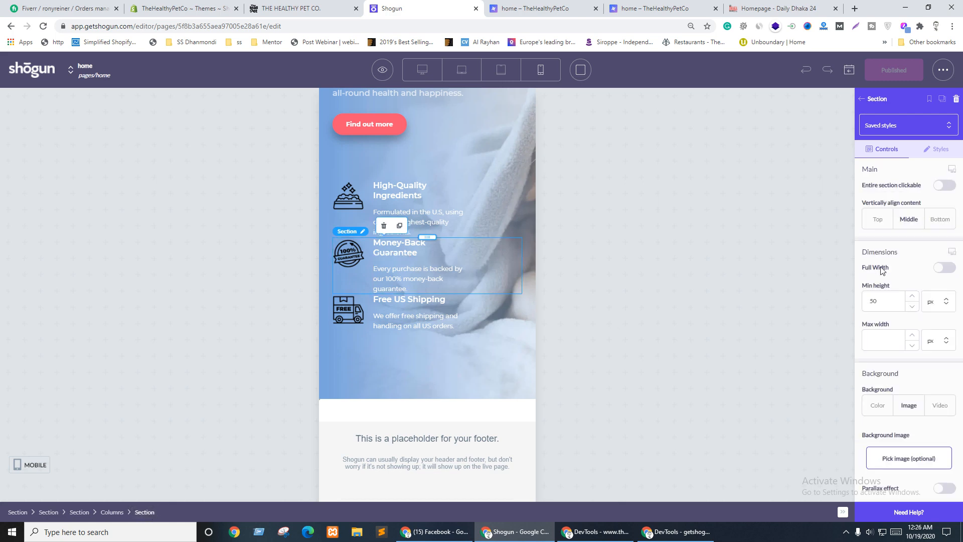
click(938, 150)
scroll(909, 341, down, 4)
scroll(913, 311, up, 3)
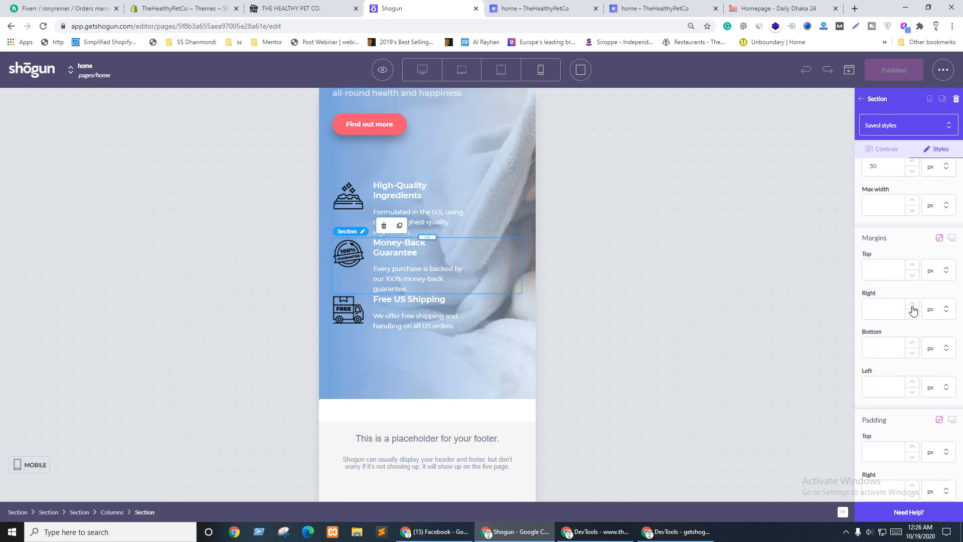
Step: Set the Money-Back Guarantee section's top and bottom margins to 30 px
click(888, 278)
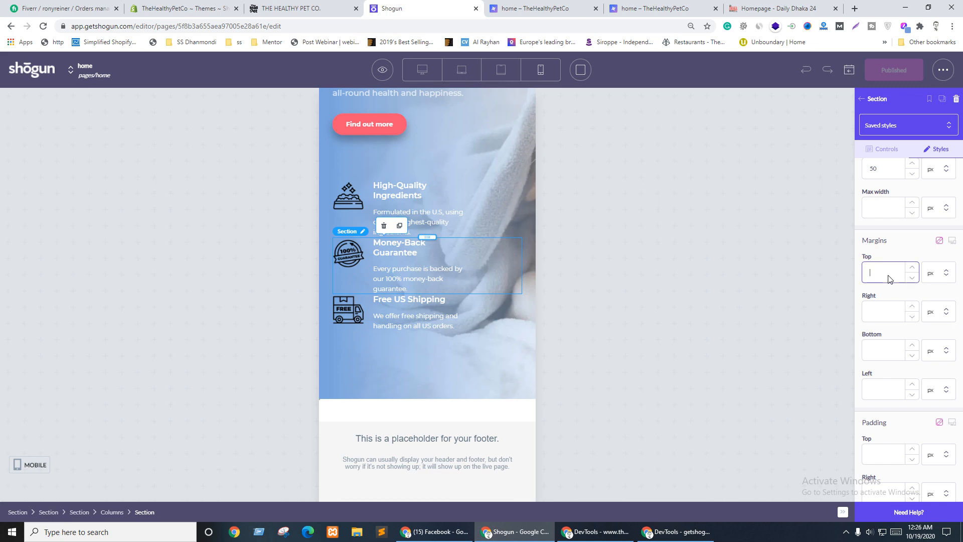
text(30)
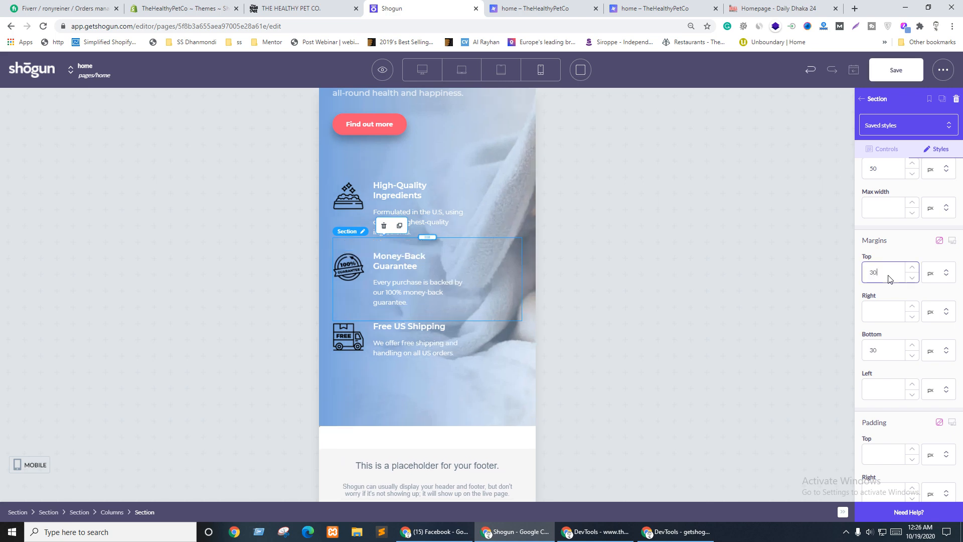
Step: Set the mobile top and bottom padding of the section holding the three feature blocks to 50 px
click(369, 165)
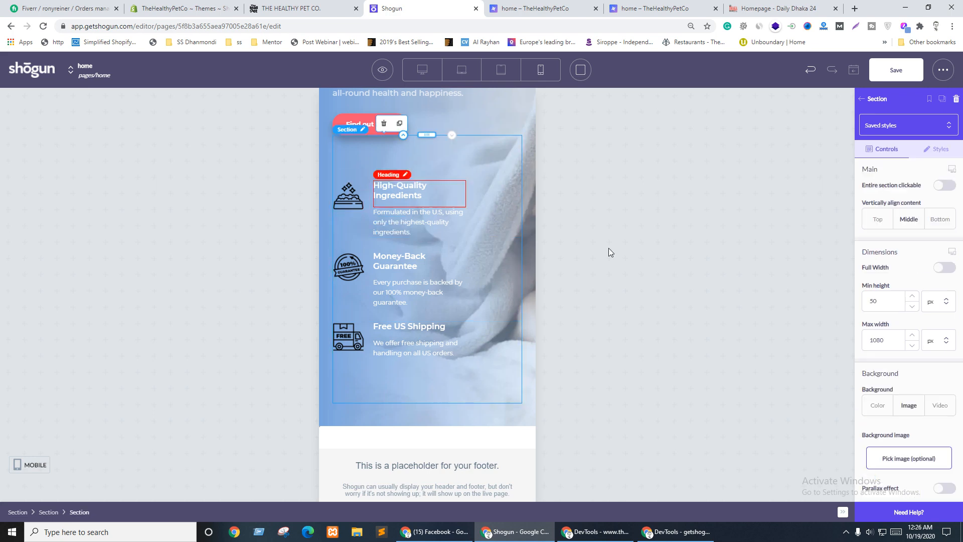
click(940, 150)
scroll(937, 214, down, 5)
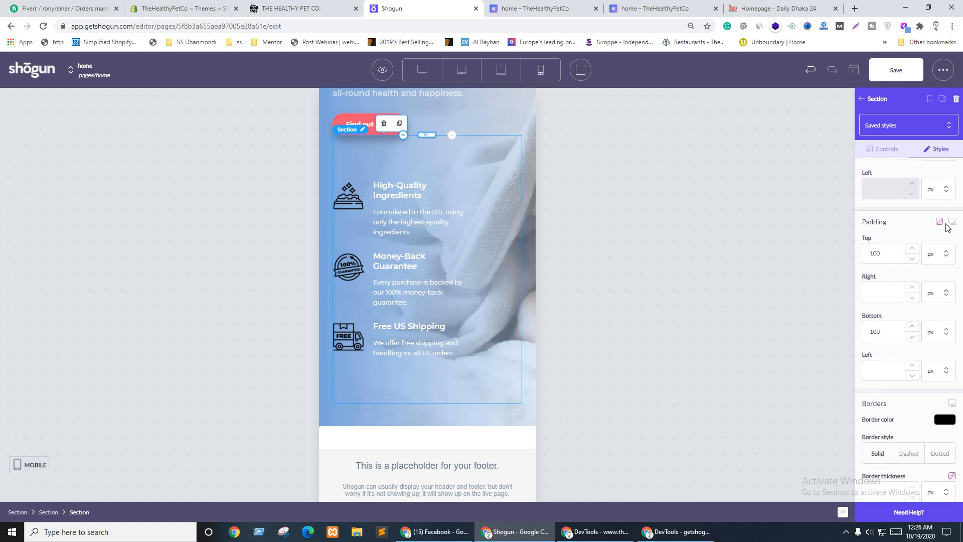
click(951, 223)
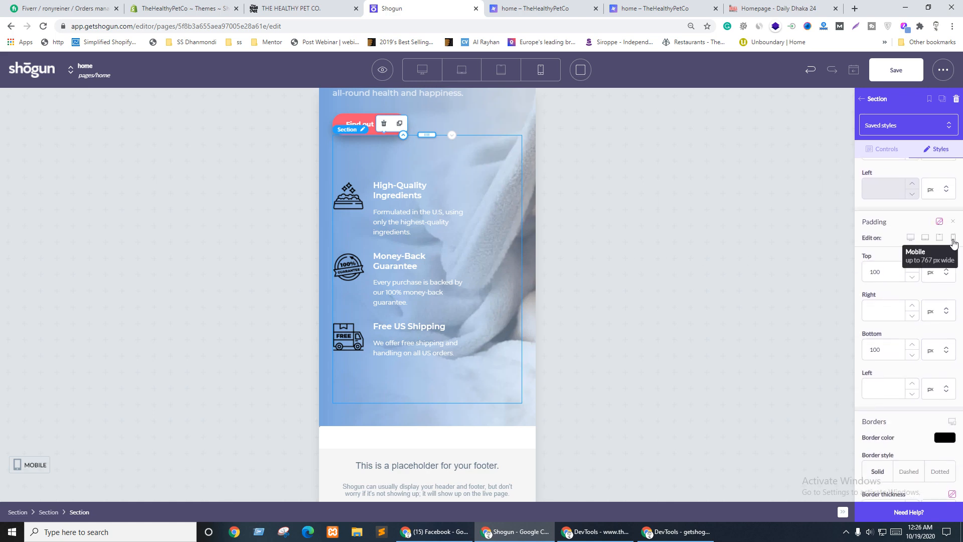
click(881, 277)
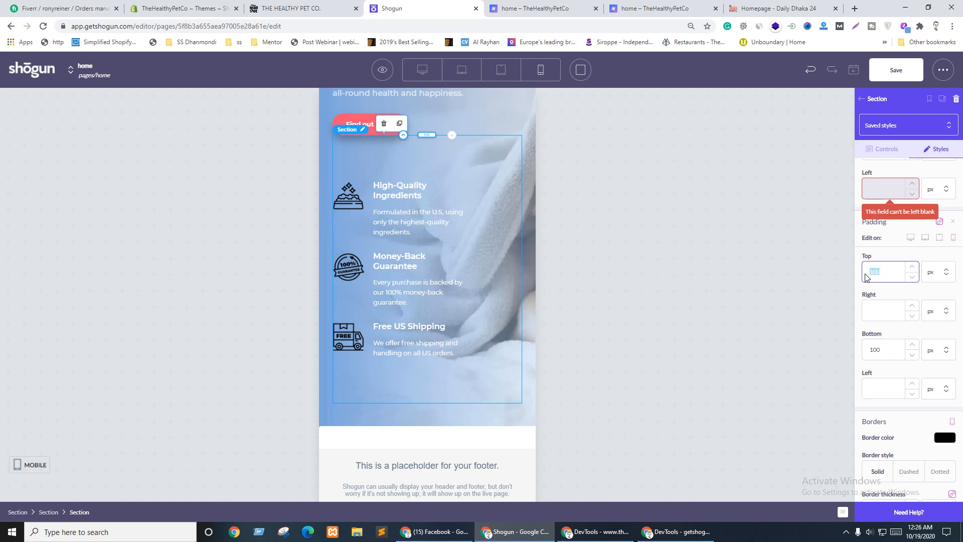
text(50)
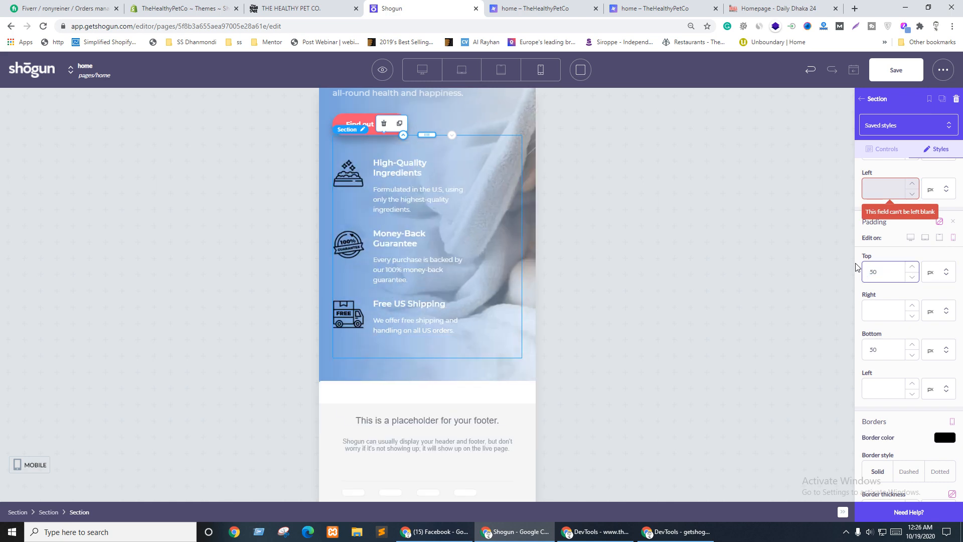
Step: Clear the Money-Back Guarantee section's general top and bottom margins and set both to 30 px for mobile only
click(369, 266)
click(144, 512)
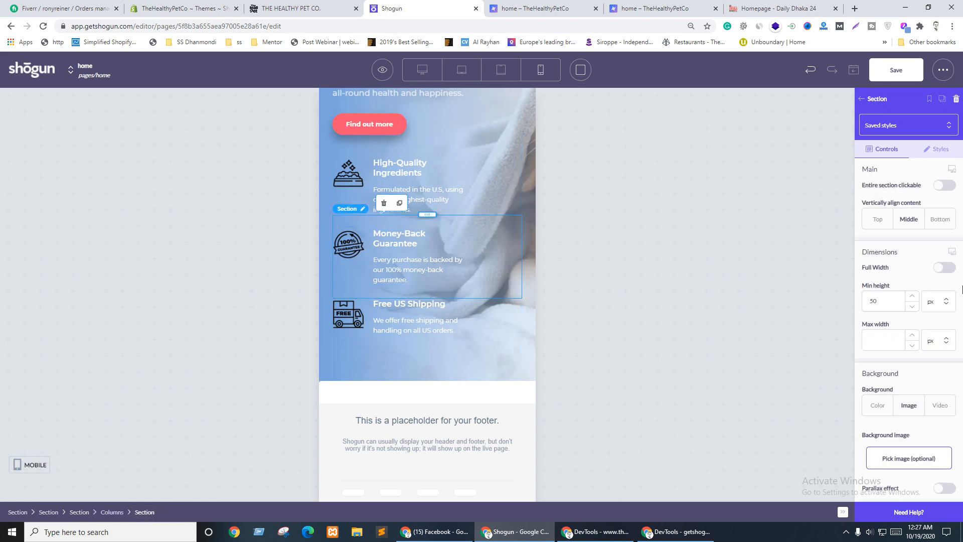
click(938, 148)
scroll(926, 329, down, 5)
scroll(927, 329, up, 2)
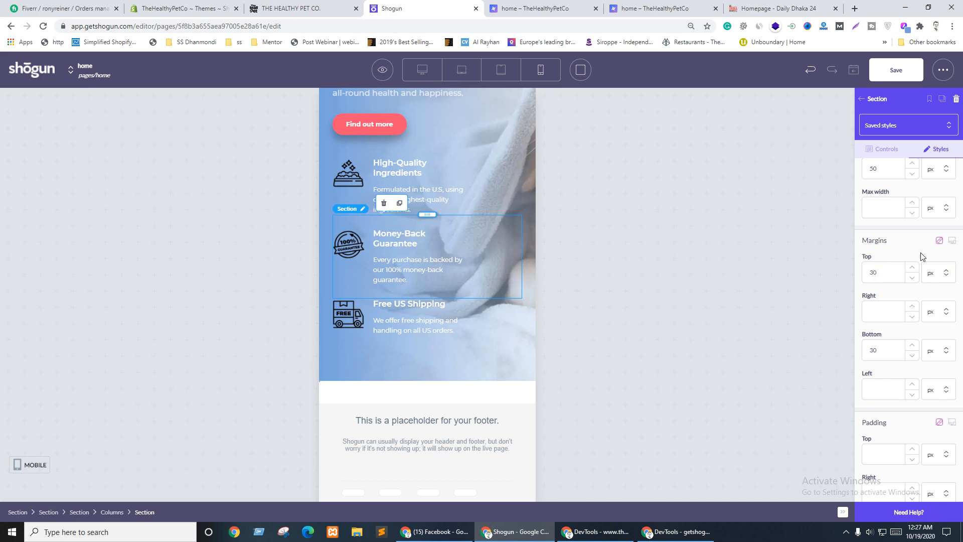
drag(886, 277, 868, 277)
key(BackSpace)
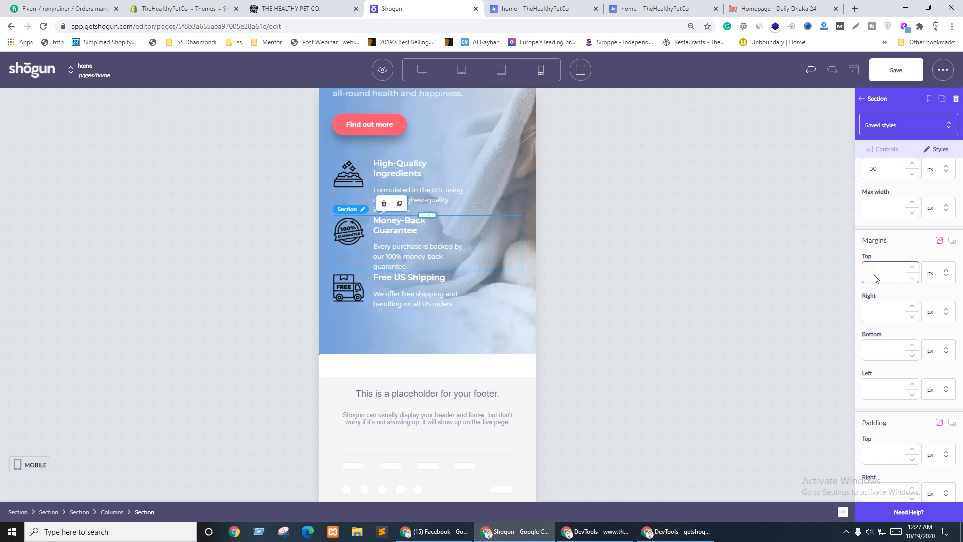
click(952, 241)
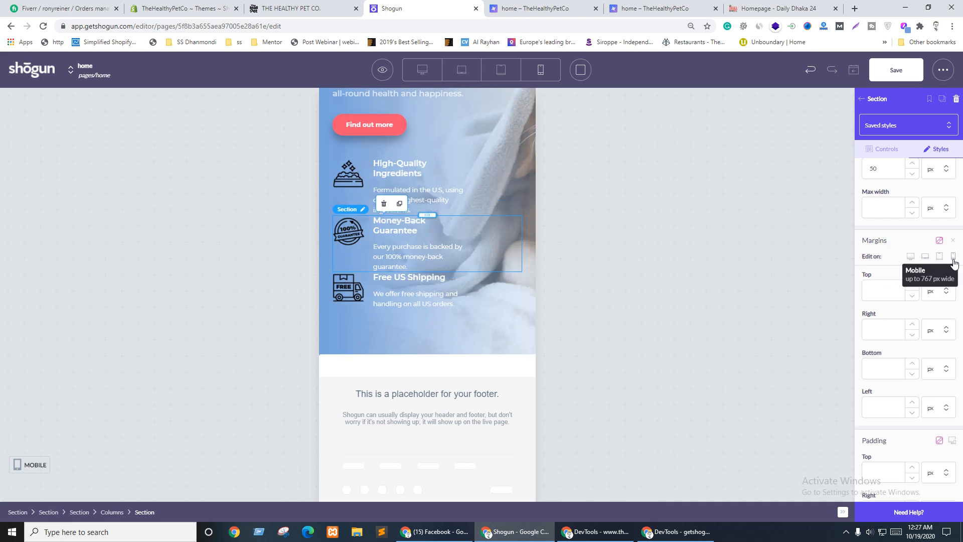
text(30)
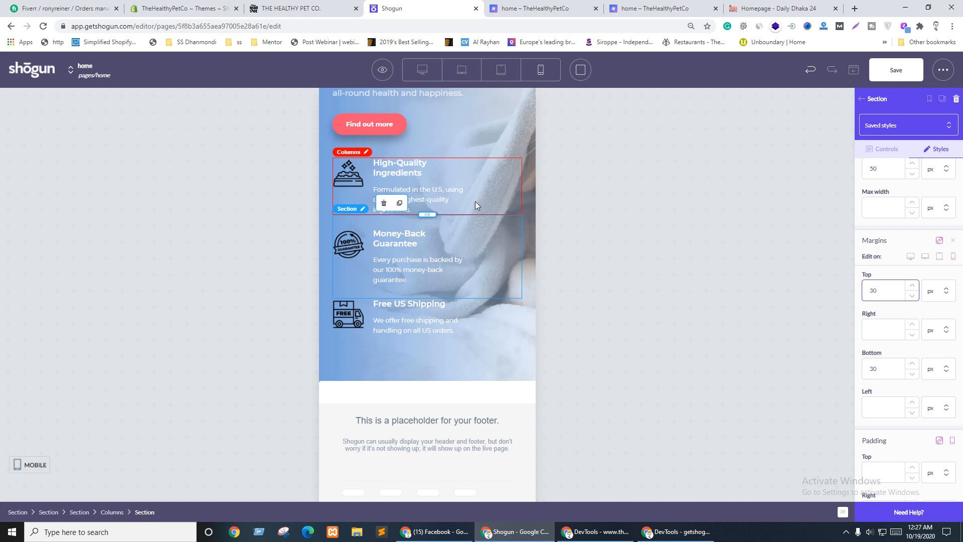
Step: Set the mobile font size of the High-Quality Ingredients, Money-Back Guarantee and Free US Shipping headings to 16 px
click(407, 168)
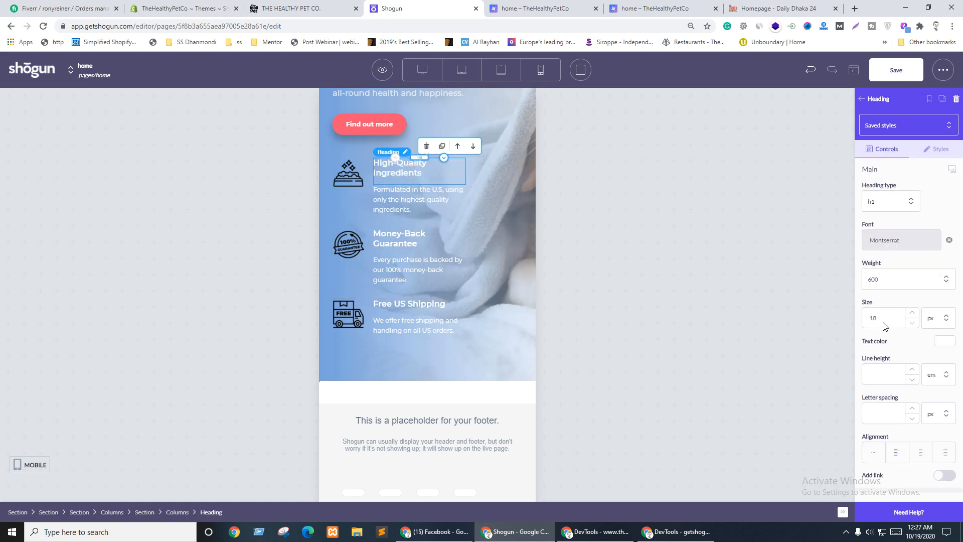
click(953, 171)
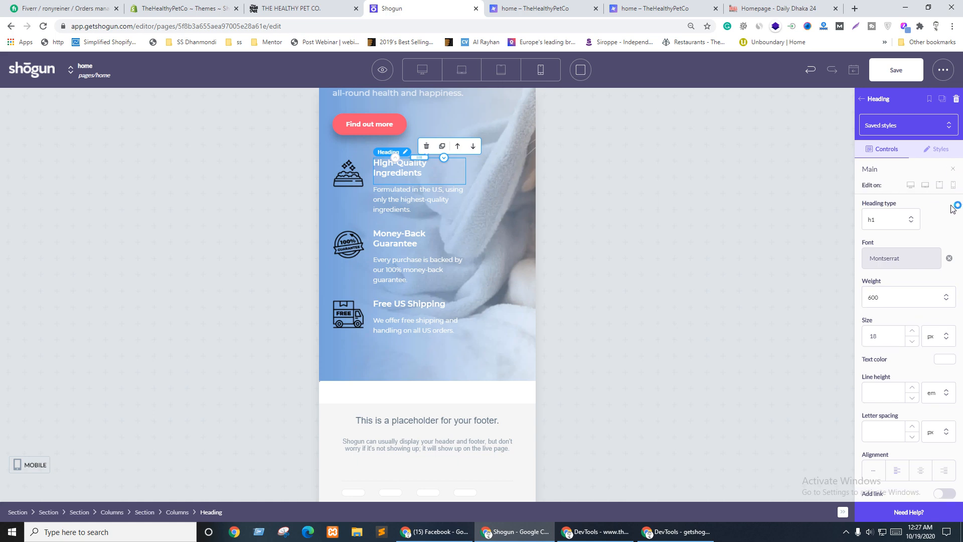
double_click(912, 341)
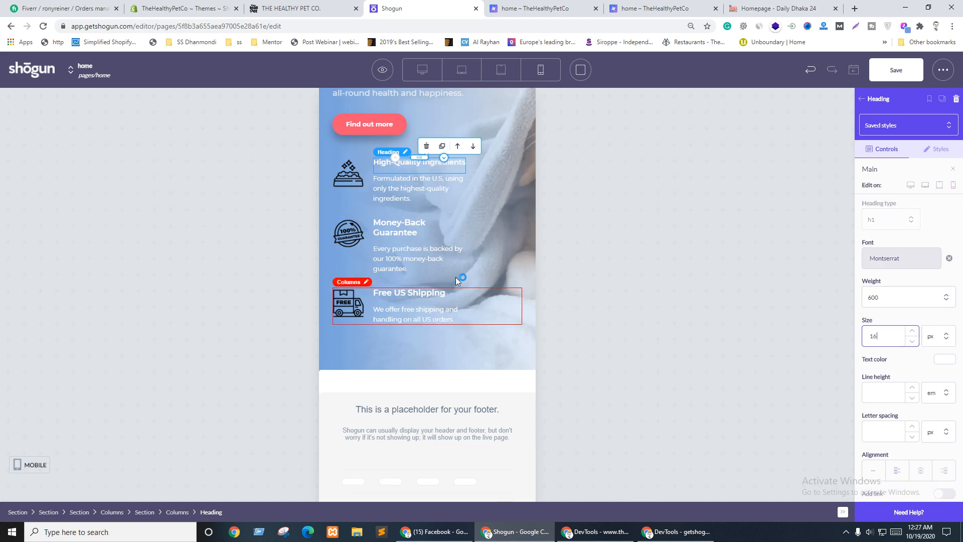
click(385, 224)
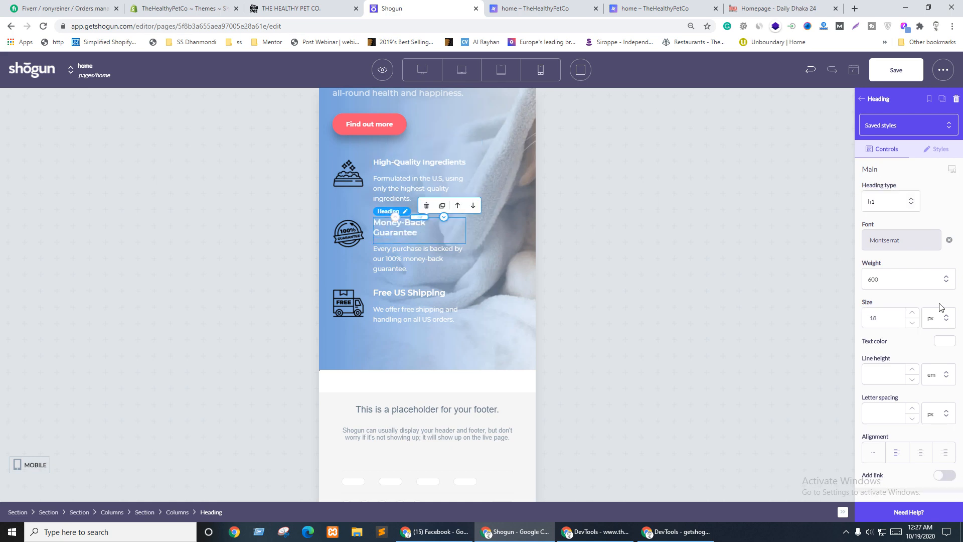
click(953, 172)
double_click(912, 341)
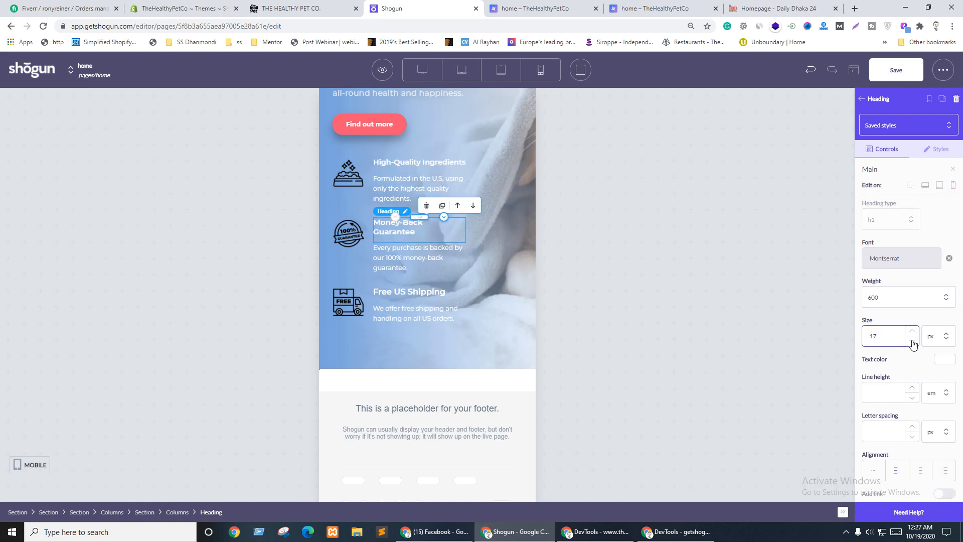
click(396, 287)
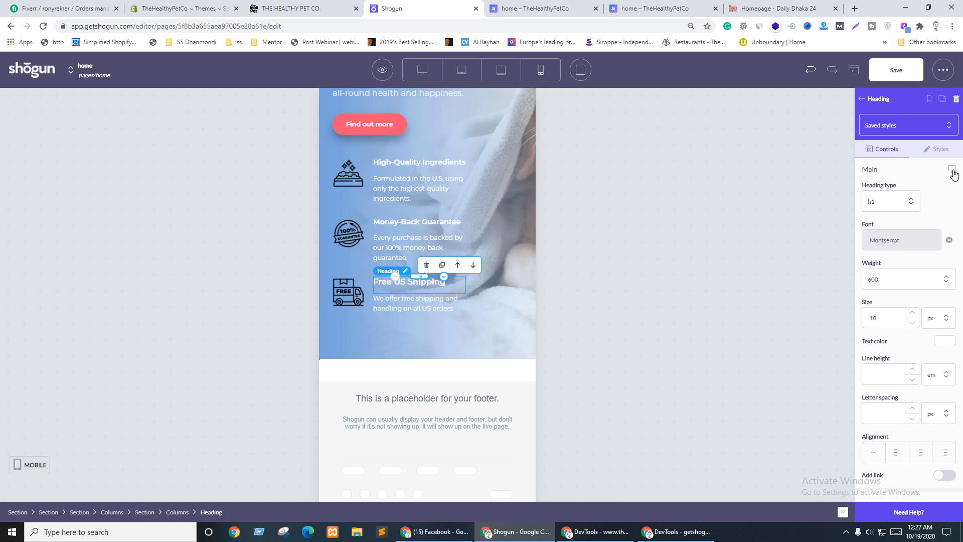
click(953, 173)
double_click(911, 341)
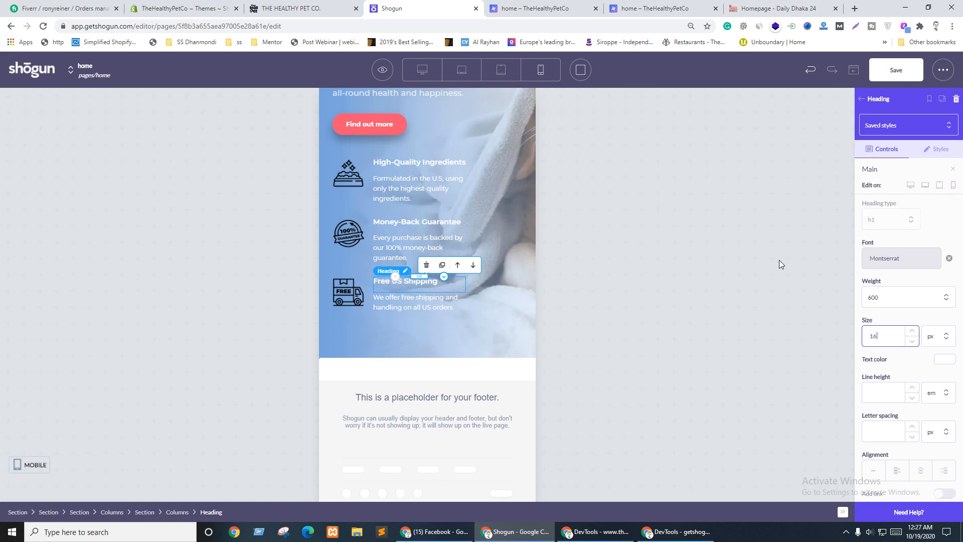
Step: Save the home page and publish it
click(904, 78)
scroll(397, 266, up, 4)
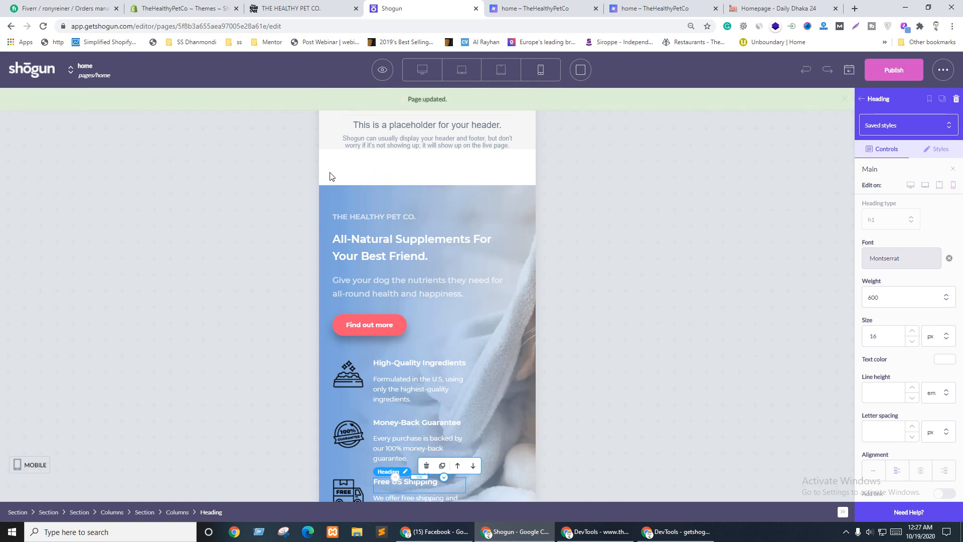
click(894, 70)
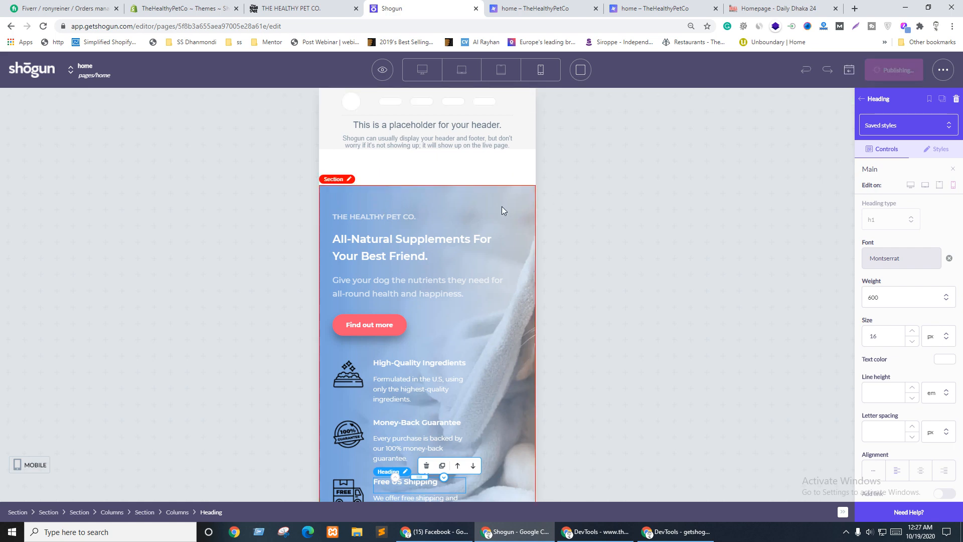
Step: Open the live version of the page and check the hero section down to the footer
click(382, 69)
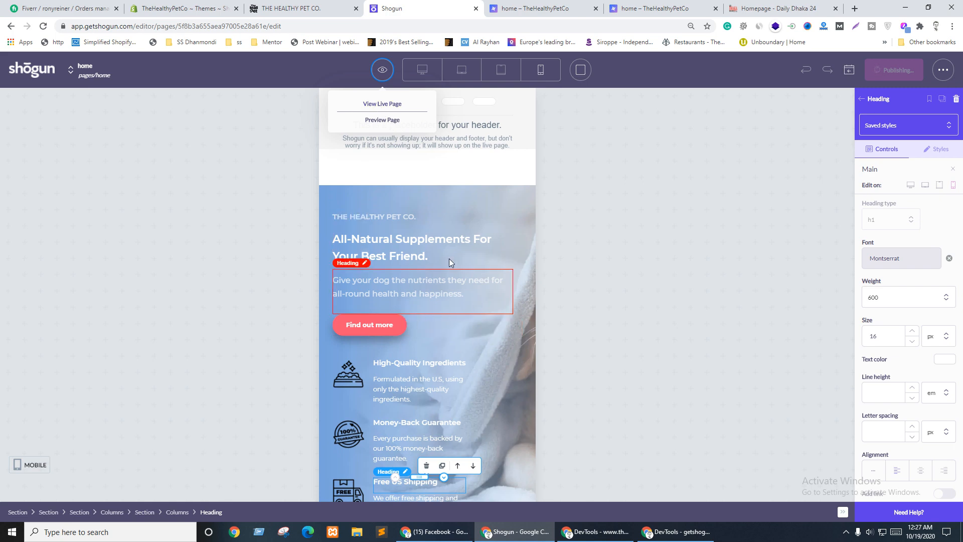
click(384, 104)
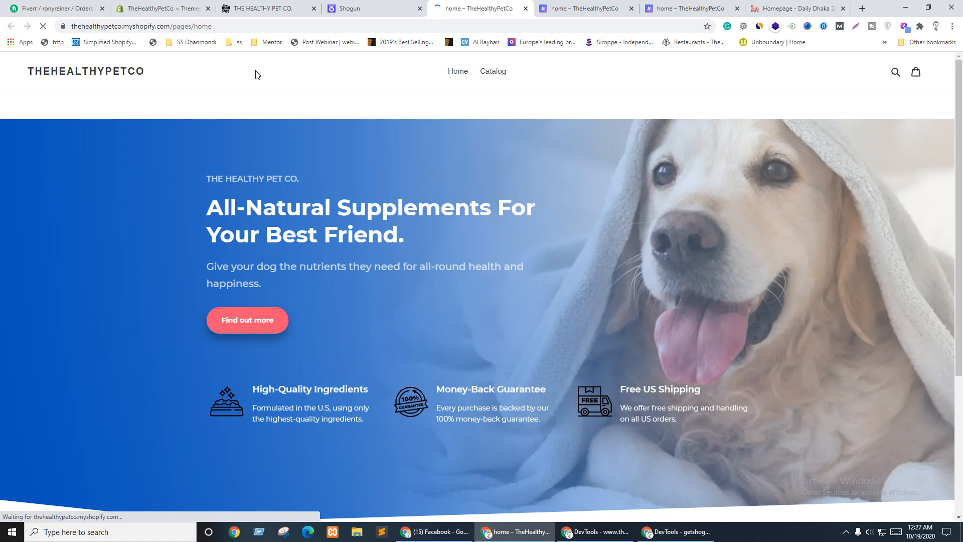
scroll(377, 264, down, 5)
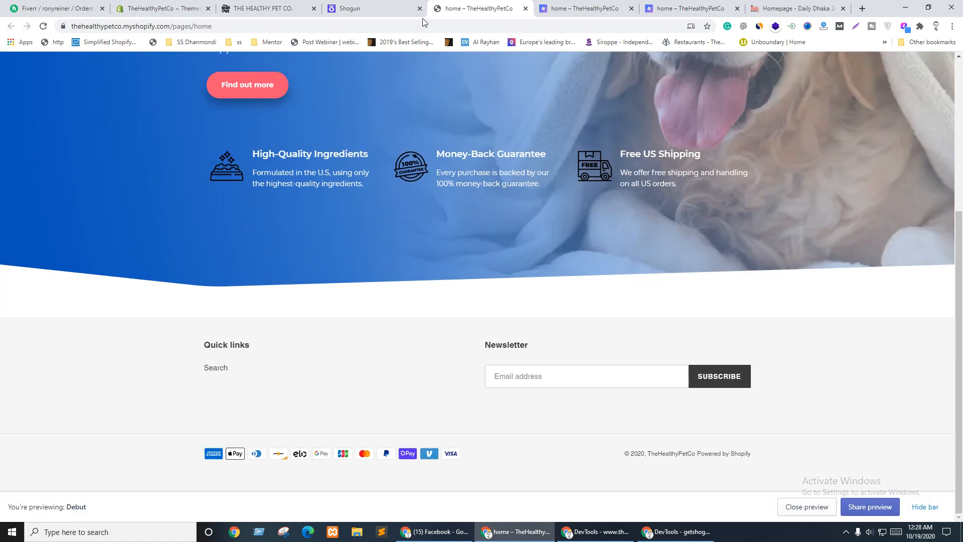
Step: Return to the Shogun editor and show the page in its desktop layout
click(411, 9)
scroll(459, 298, down, 2)
click(421, 69)
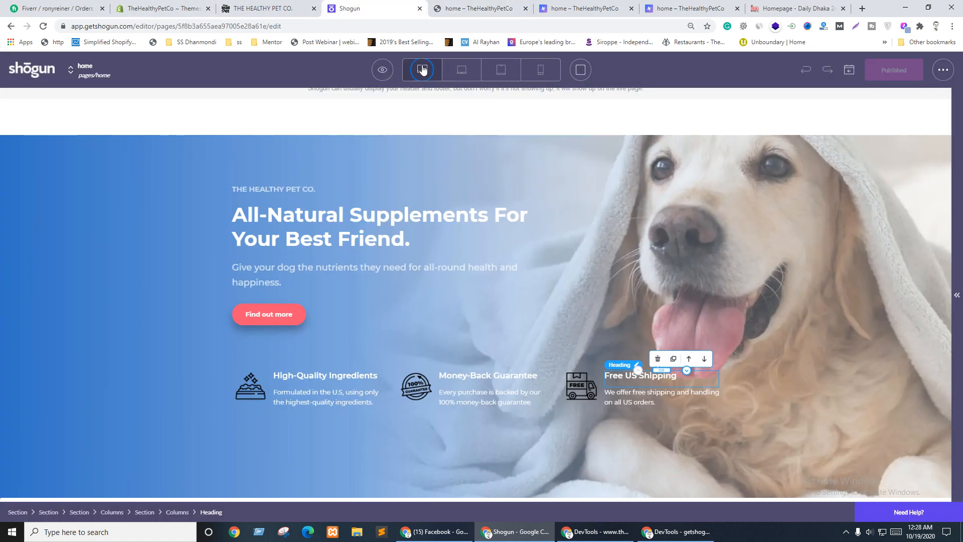
scroll(477, 206, down, 3)
Step: Review the "Trusted By Thousands Of Customers" testimonial section on the original thehealthypetco.com homepage
click(287, 6)
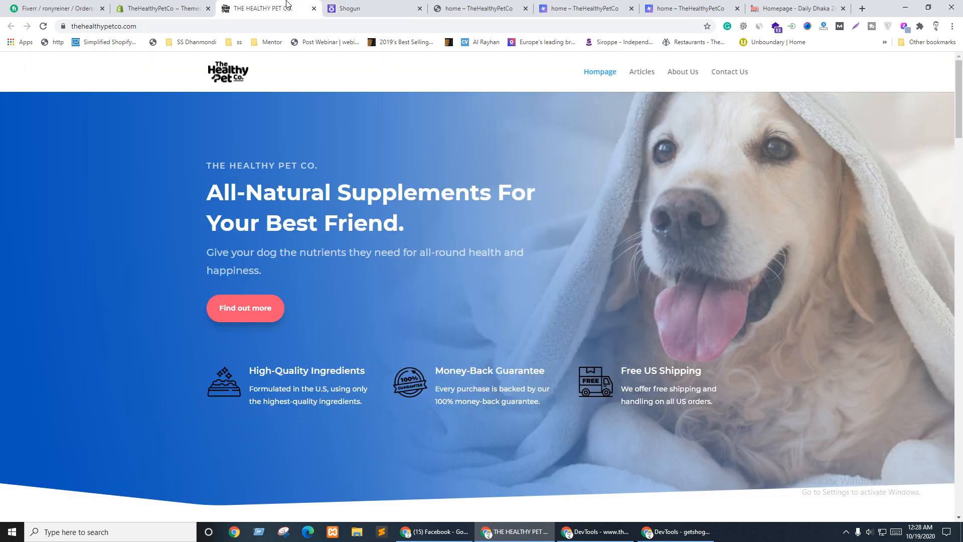
scroll(524, 283, down, 10)
scroll(519, 281, up, 3)
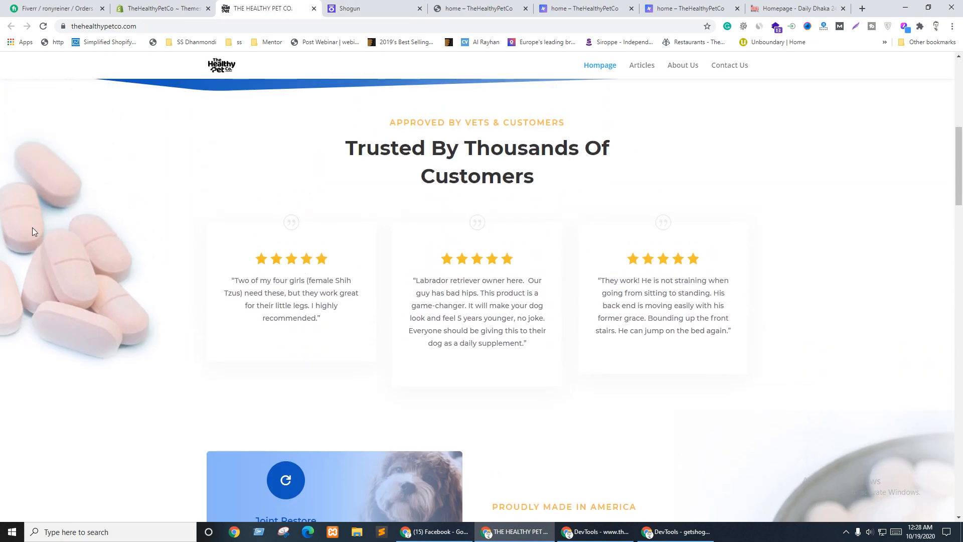
drag(533, 281, 311, 291)
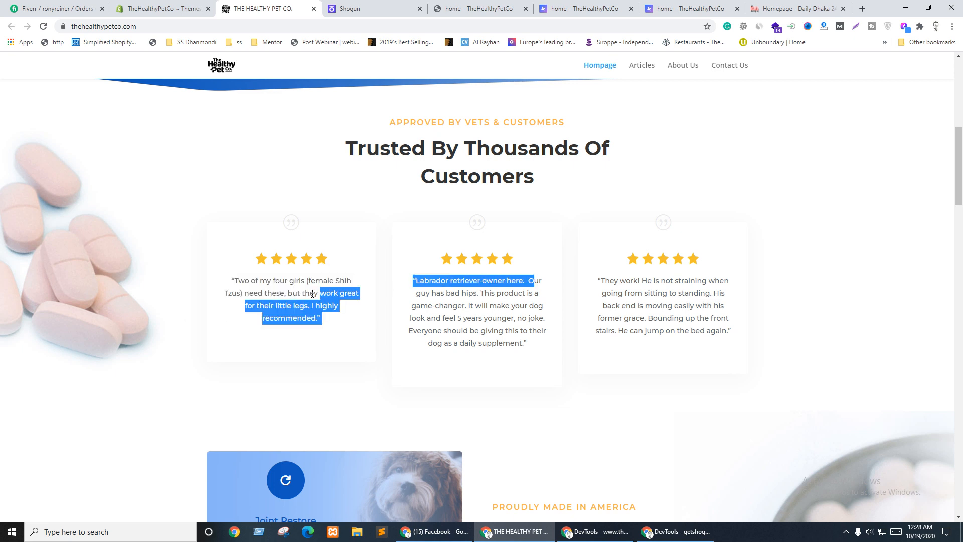
click(818, 291)
drag(698, 293, 646, 236)
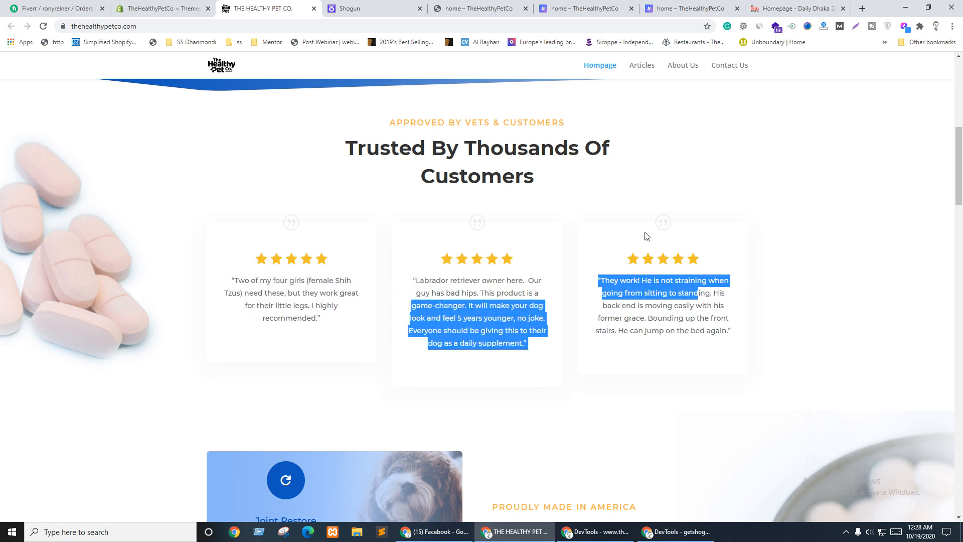
click(558, 240)
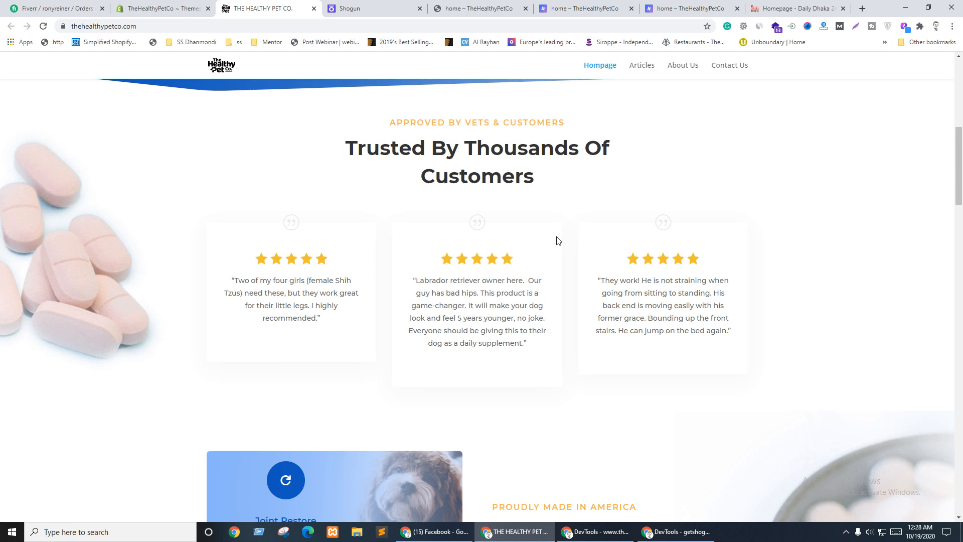
Step: Inspect the markup and width and margin styles of the testimonial row's three columns in DevTools
right_click(316, 266)
click(343, 440)
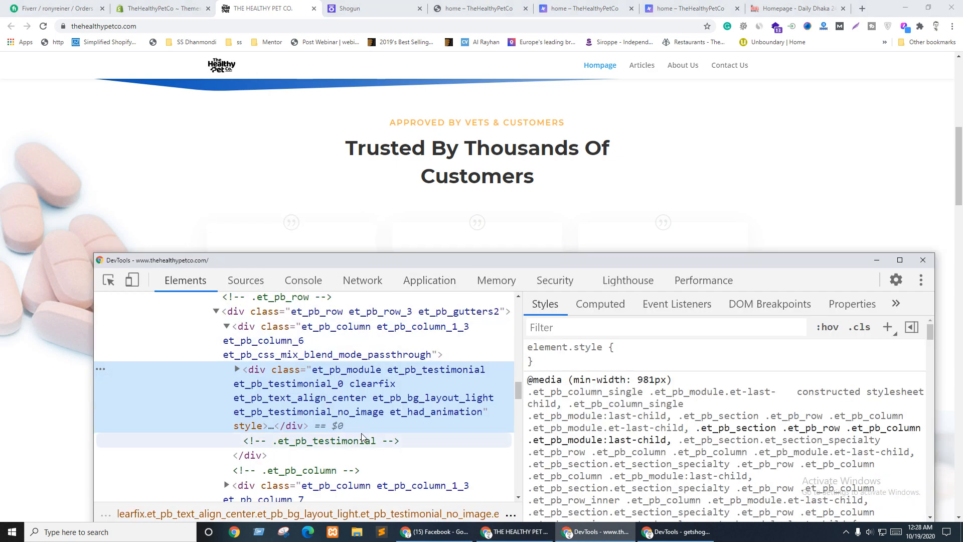
click(224, 363)
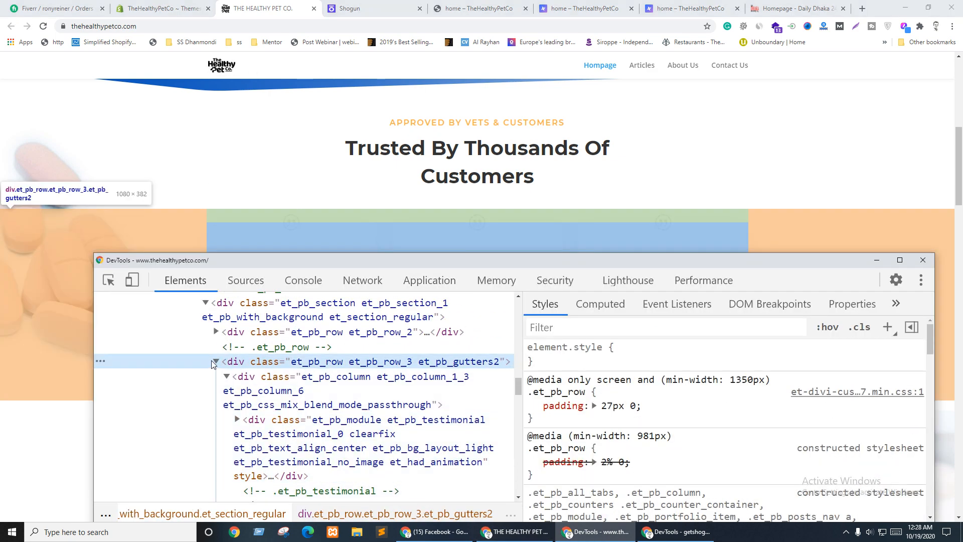
click(269, 384)
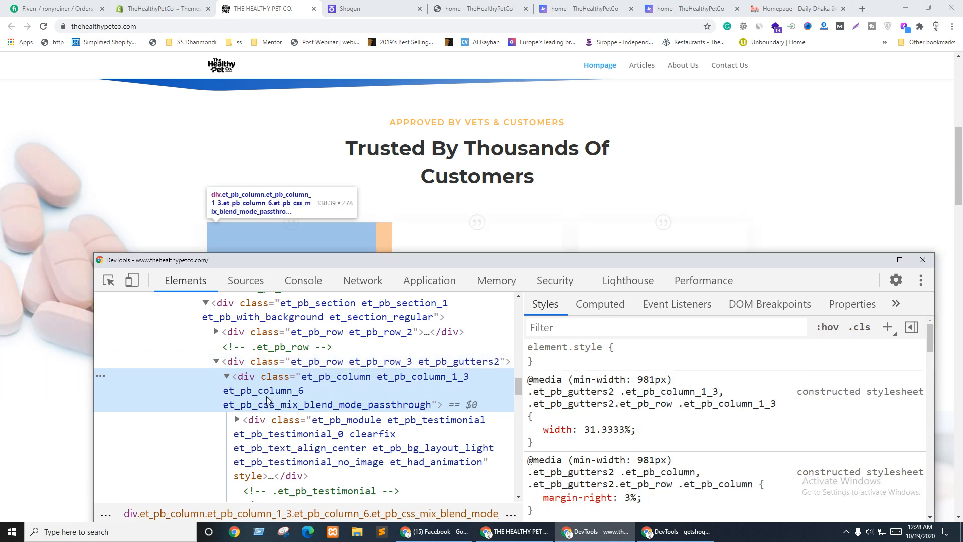
click(227, 376)
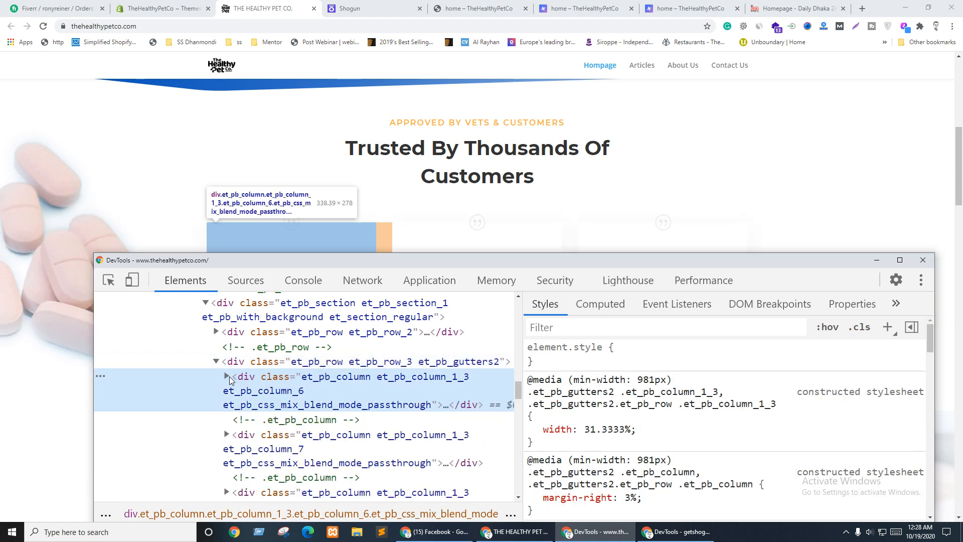
click(258, 439)
scroll(284, 398, down, 2)
click(284, 398)
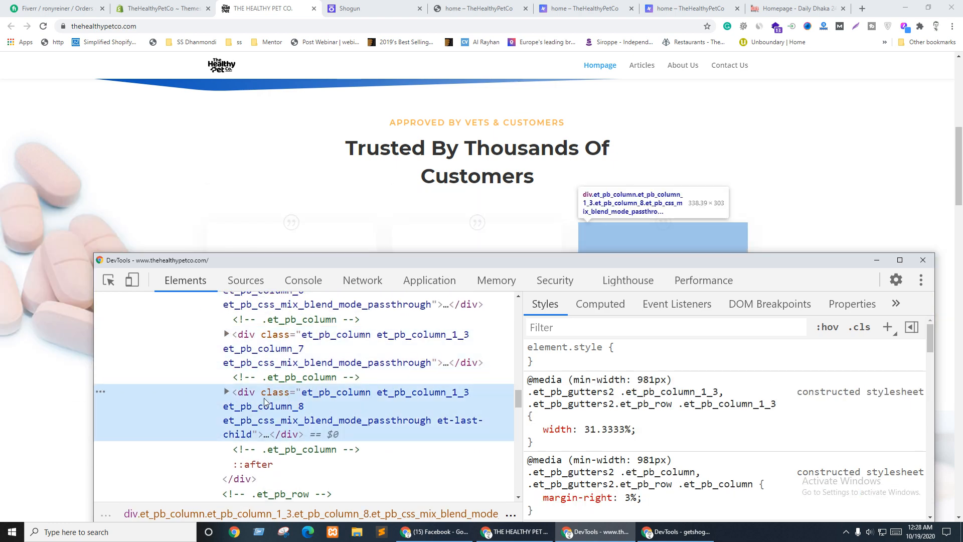
Step: Inspect the testimonial section's background styles in DevTools, switching its background-image rule off and on to check its effect
click(528, 199)
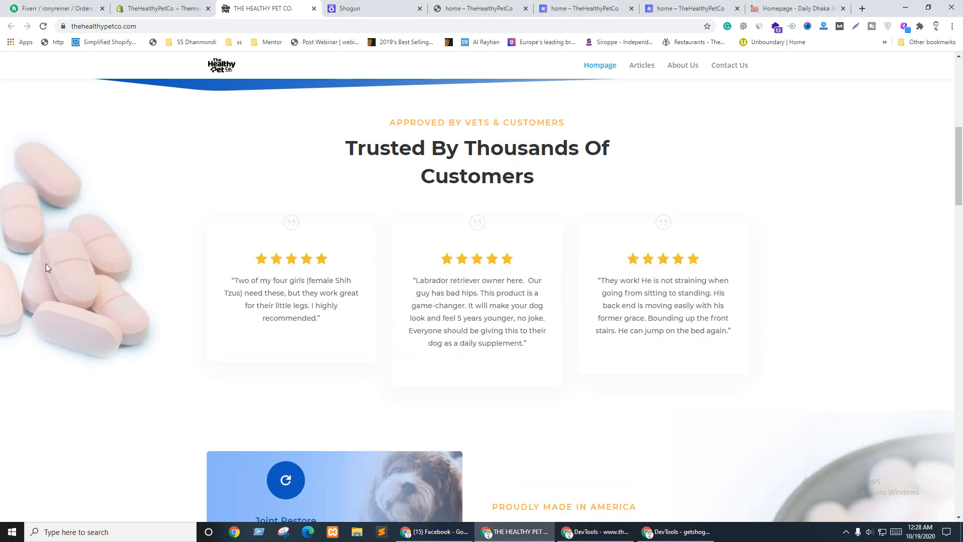
right_click(51, 230)
click(100, 402)
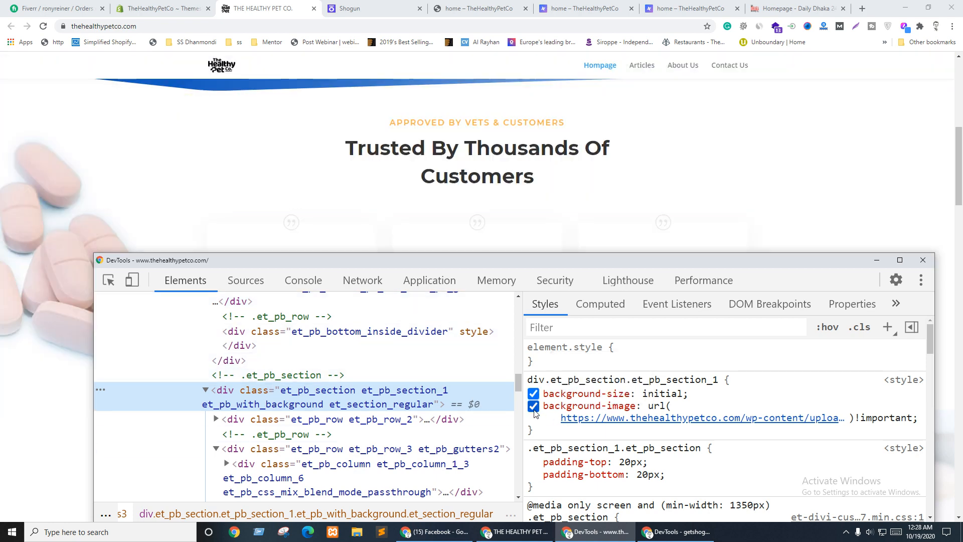
click(534, 406)
click(534, 406)
click(534, 407)
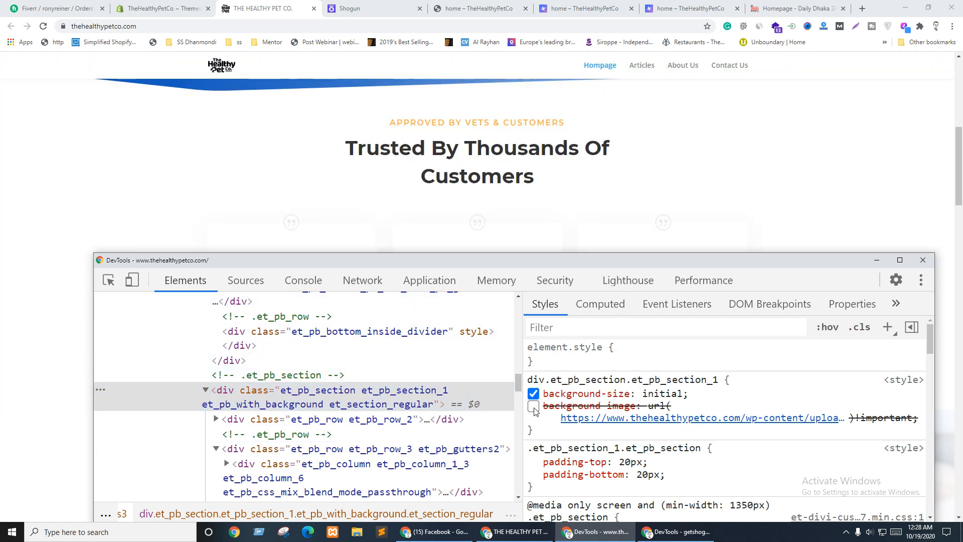
click(533, 406)
Step: Open the testimonial section's background image from its style link, saving it to the Desktop as pharmacy-15.jpg
right_click(714, 424)
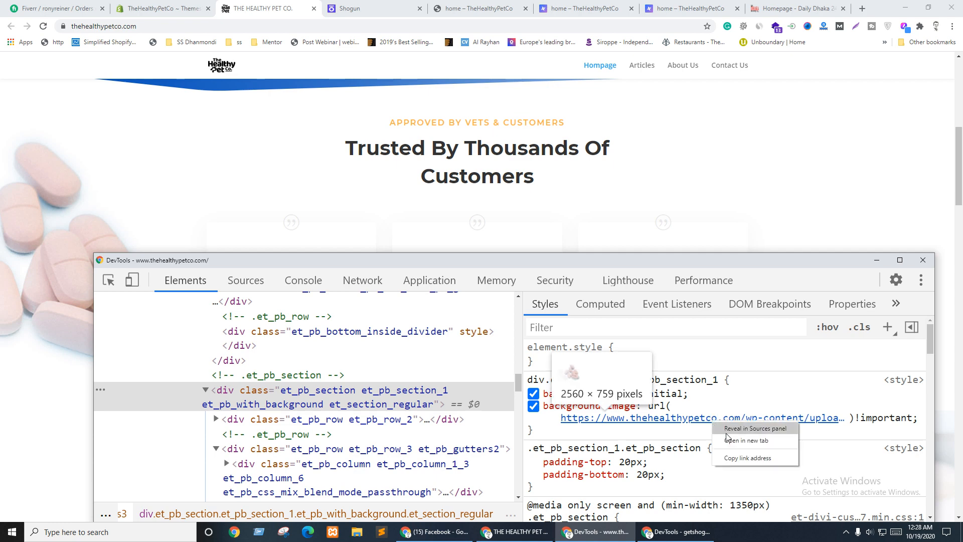
click(736, 426)
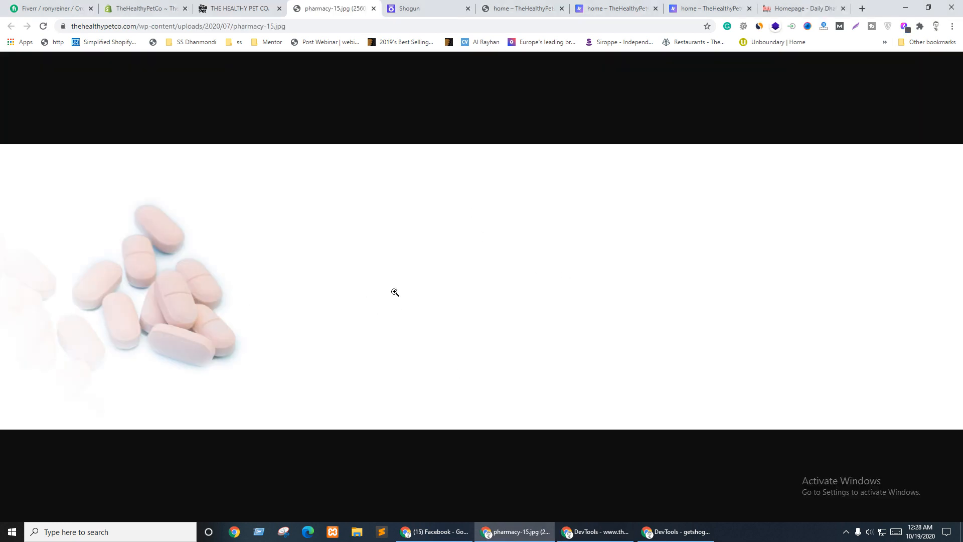
key(ctrl+s)
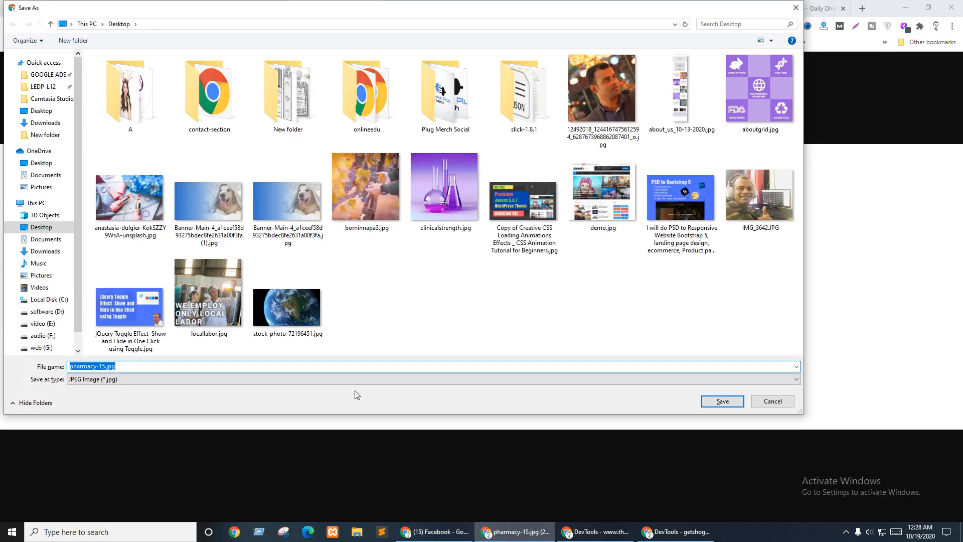
click(708, 399)
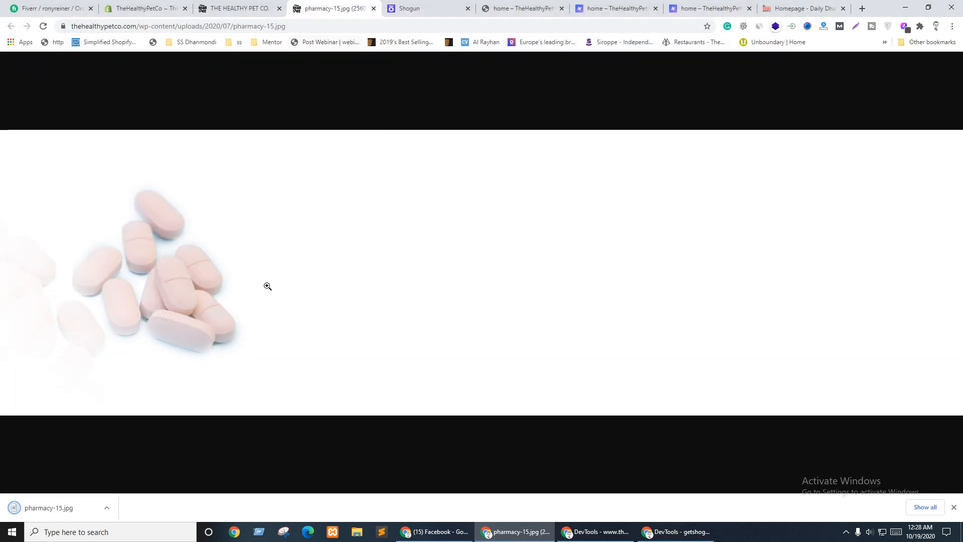
click(110, 508)
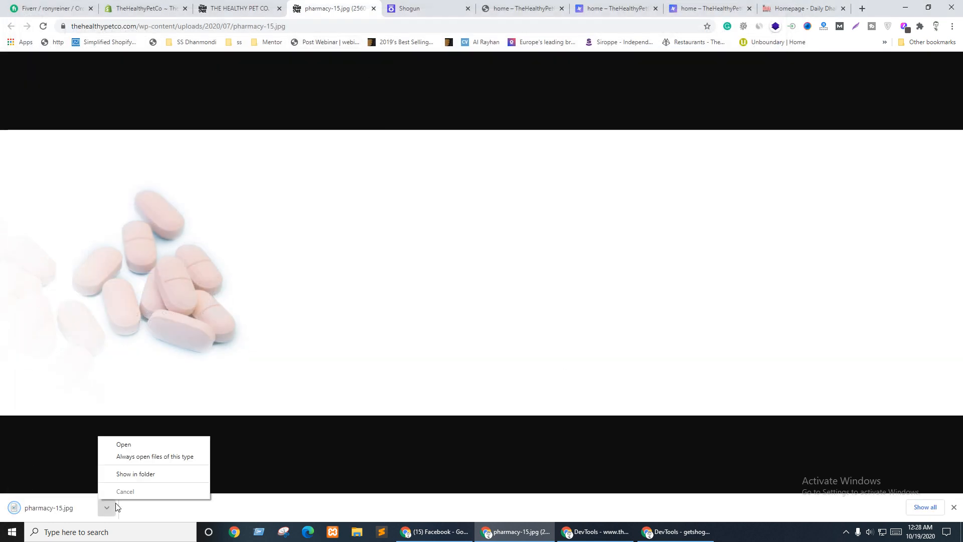
click(125, 473)
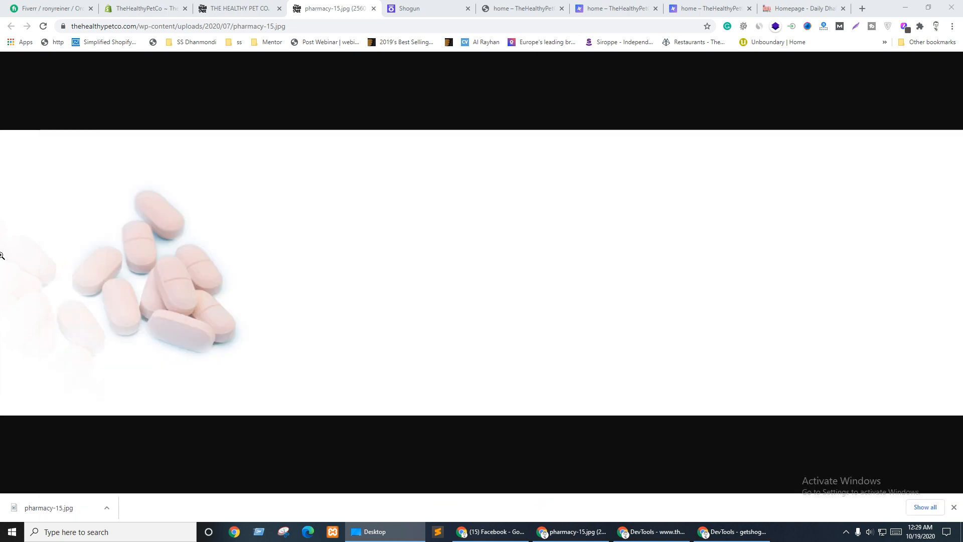
click(1, 274)
click(374, 8)
Step: Switch to the Shogun editor and duplicate the entire full-width hero section
click(351, 8)
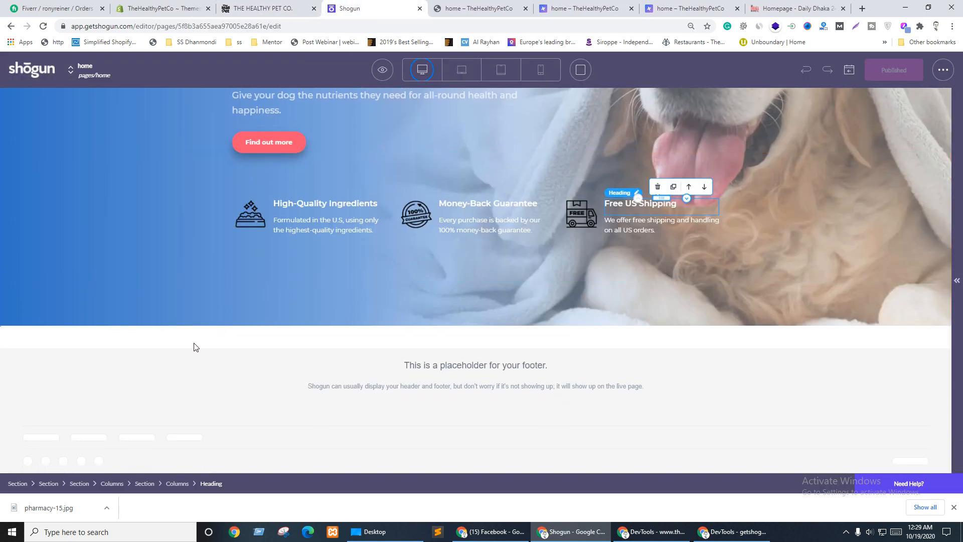
click(15, 203)
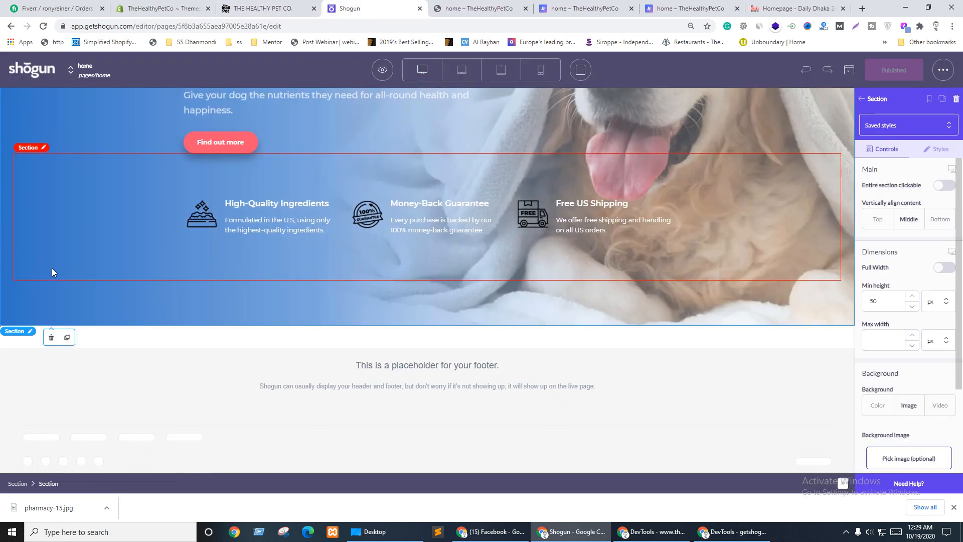
click(15, 484)
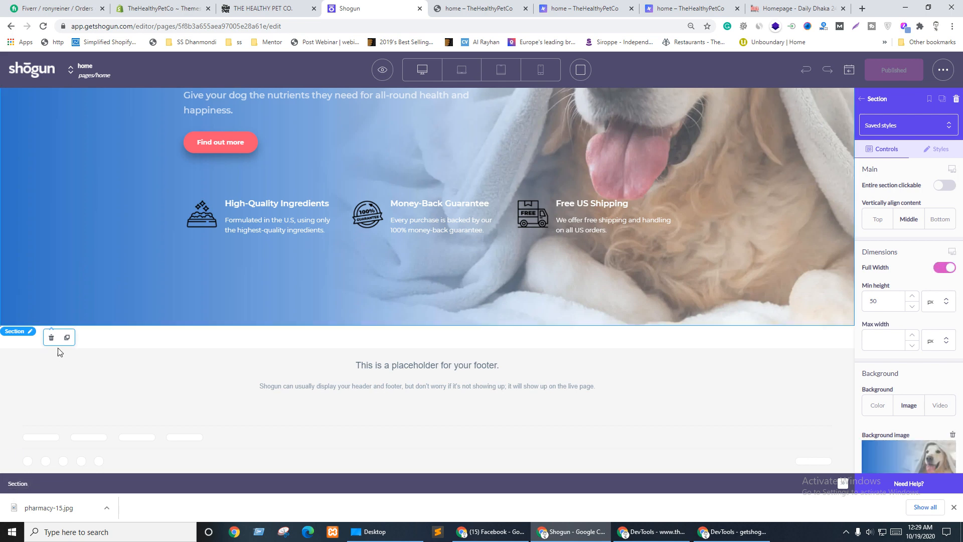
click(67, 337)
scroll(305, 282, down, 5)
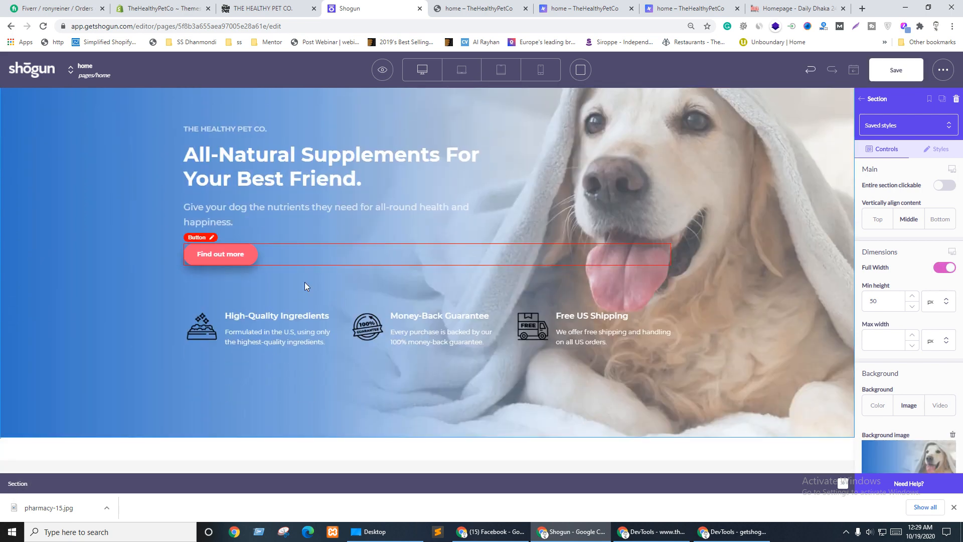
scroll(27, 245, up, 2)
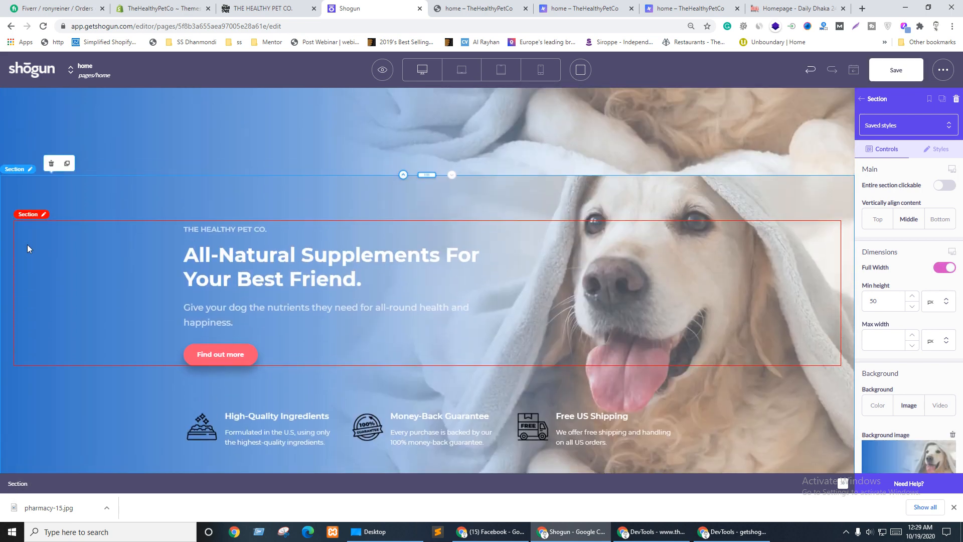
Step: Remove the "banner" CSS class from the duplicated outer section
click(14, 215)
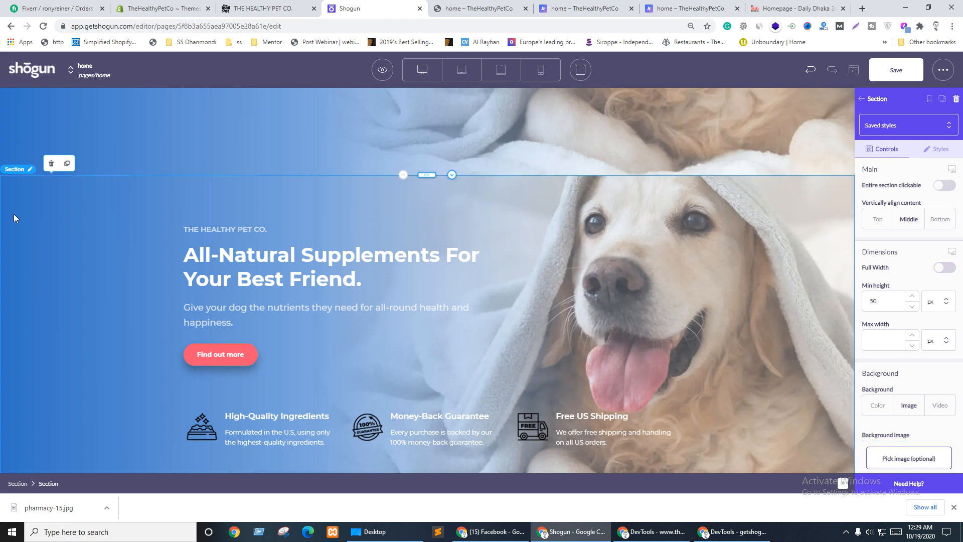
click(938, 149)
scroll(908, 338, down, 10)
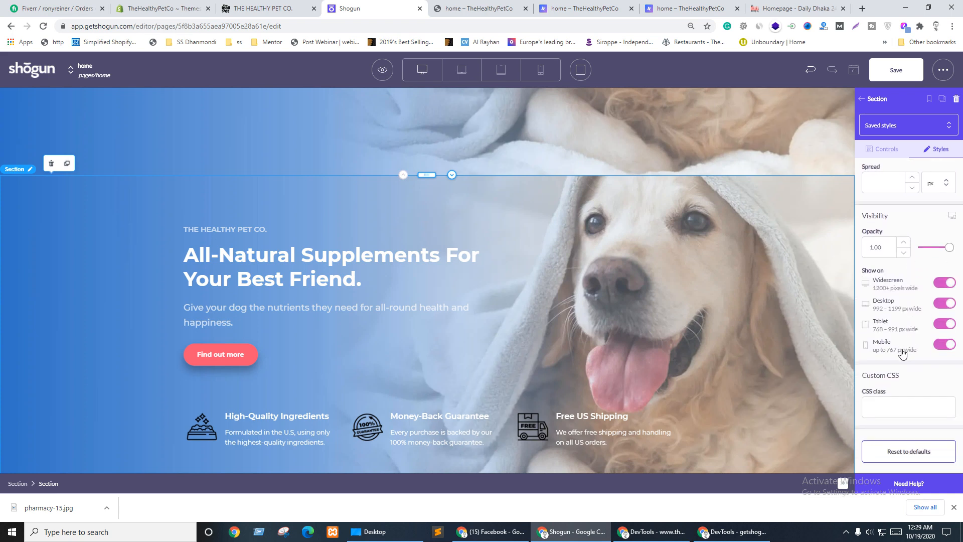
click(16, 483)
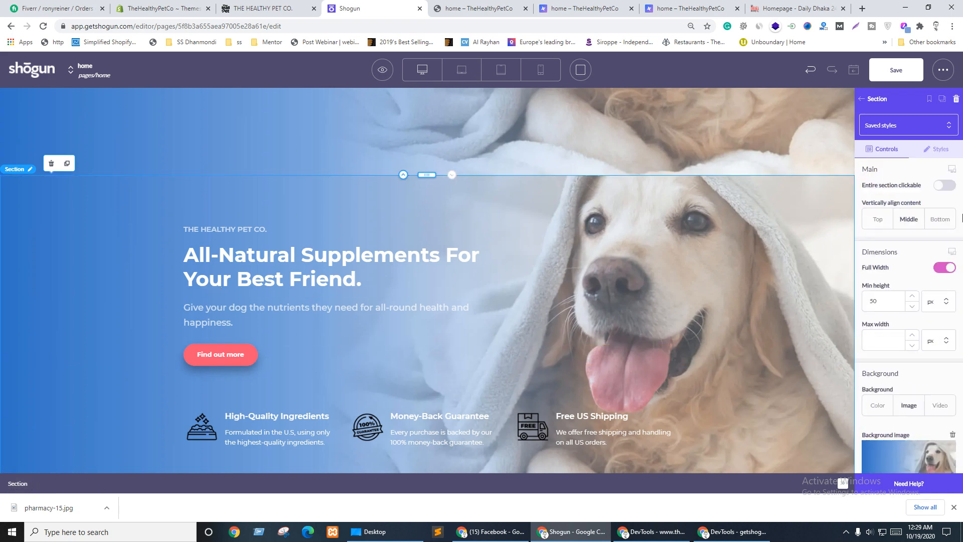
click(939, 150)
scroll(910, 281, down, 10)
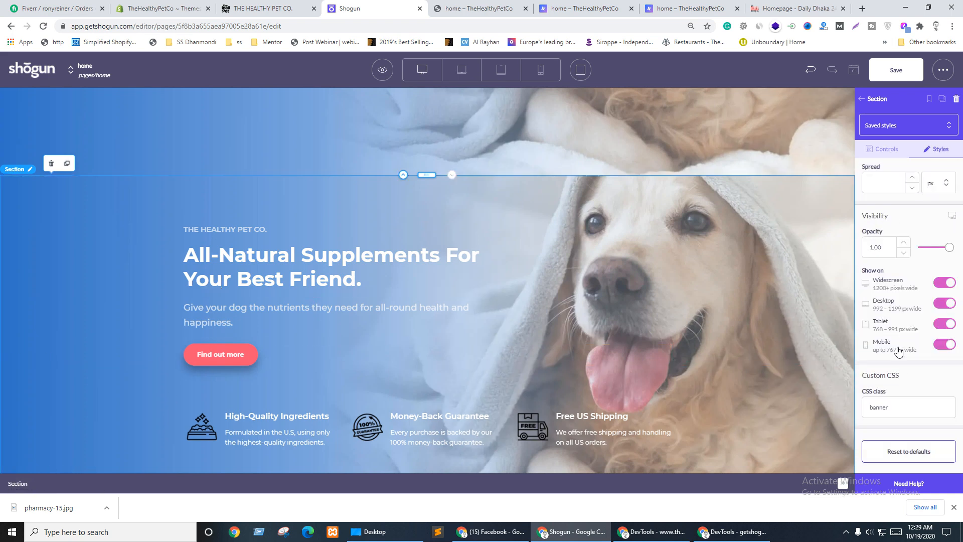
click(892, 410)
drag(891, 412, 864, 409)
click(893, 429)
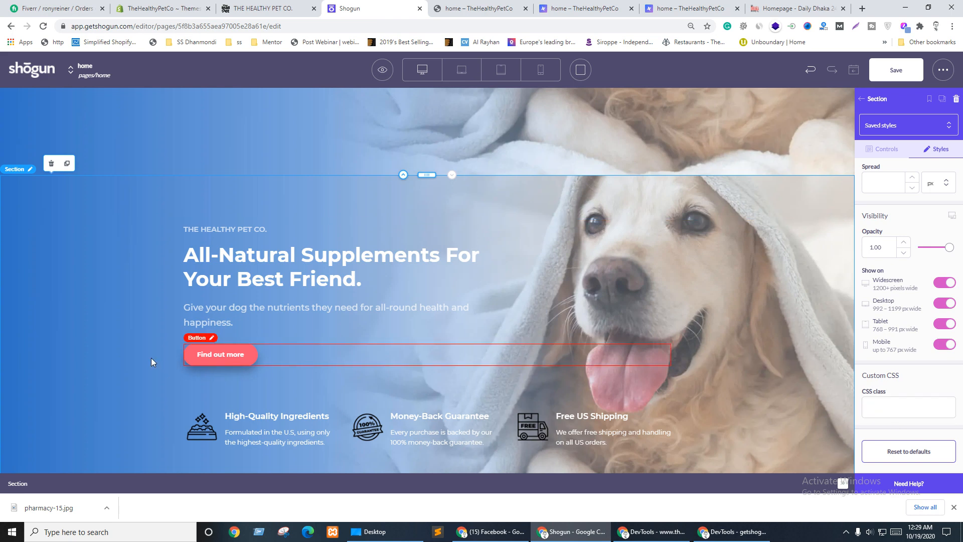
Step: Remove the dog background image from the duplicated section
scroll(928, 226, up, 3)
click(885, 149)
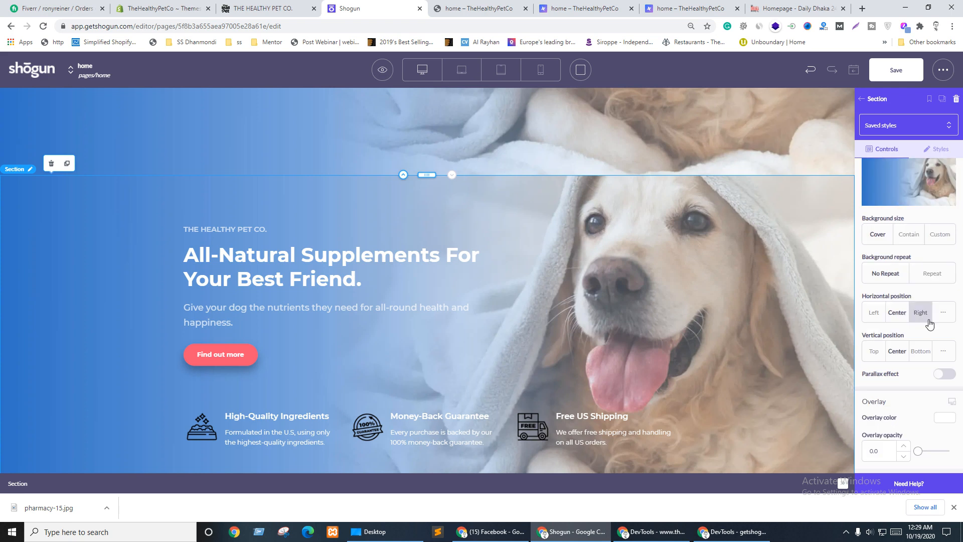
scroll(922, 240, up, 2)
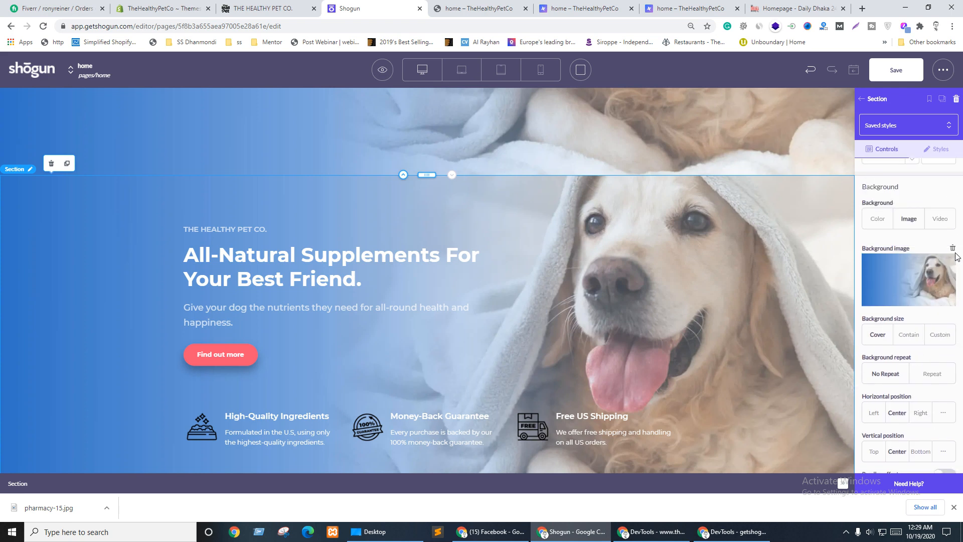
click(953, 247)
Step: Upload pharmacy-15.jpg from the Desktop as the duplicated section's background image
click(902, 345)
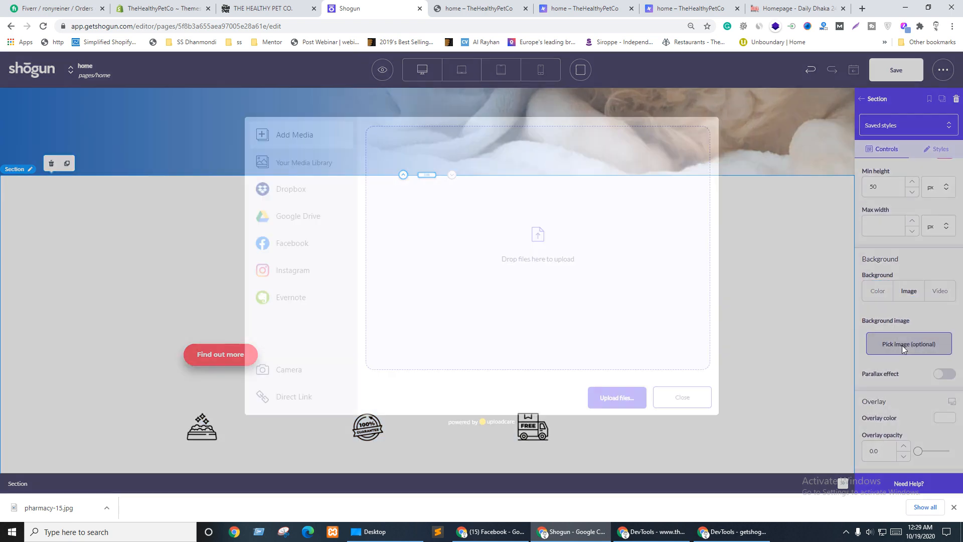
click(628, 406)
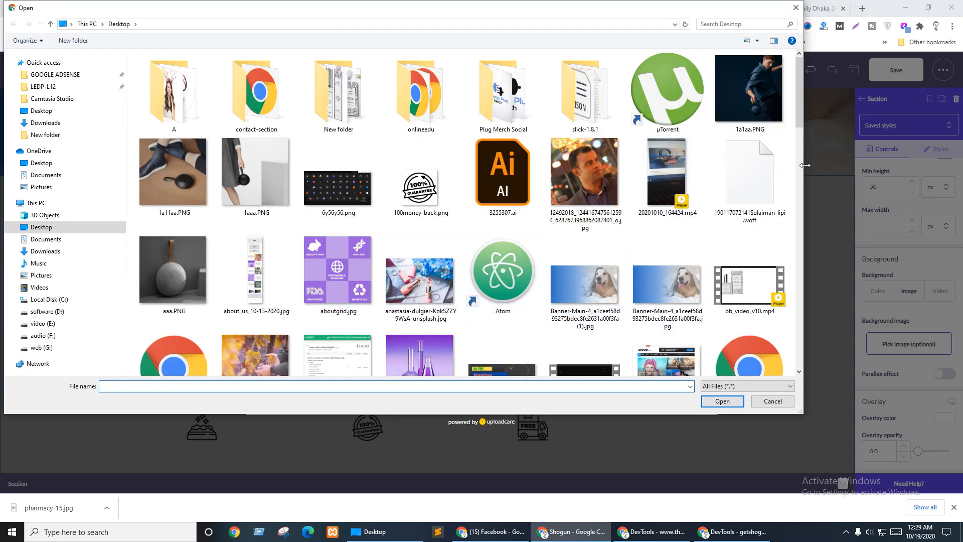
scroll(743, 200, down, 3)
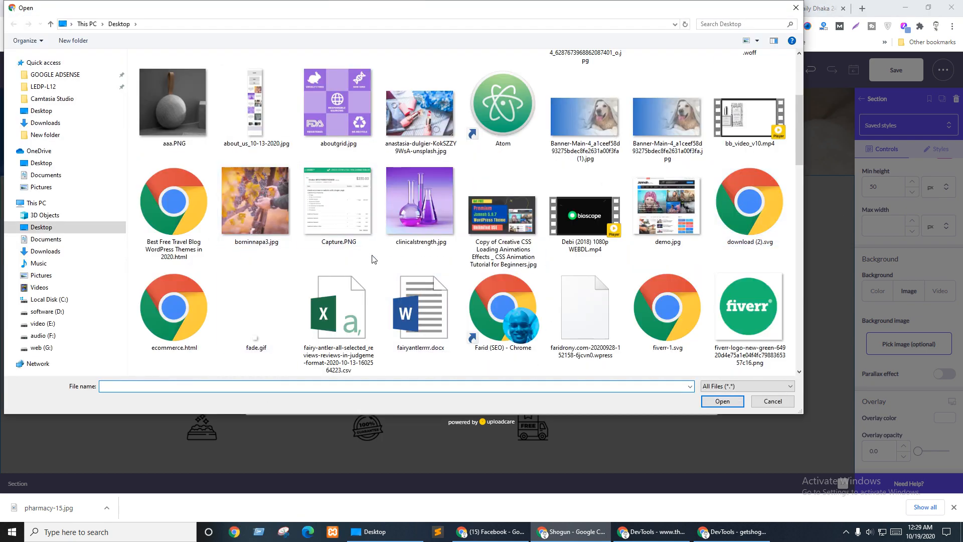
scroll(378, 264, down, 5)
scroll(365, 296, down, 10)
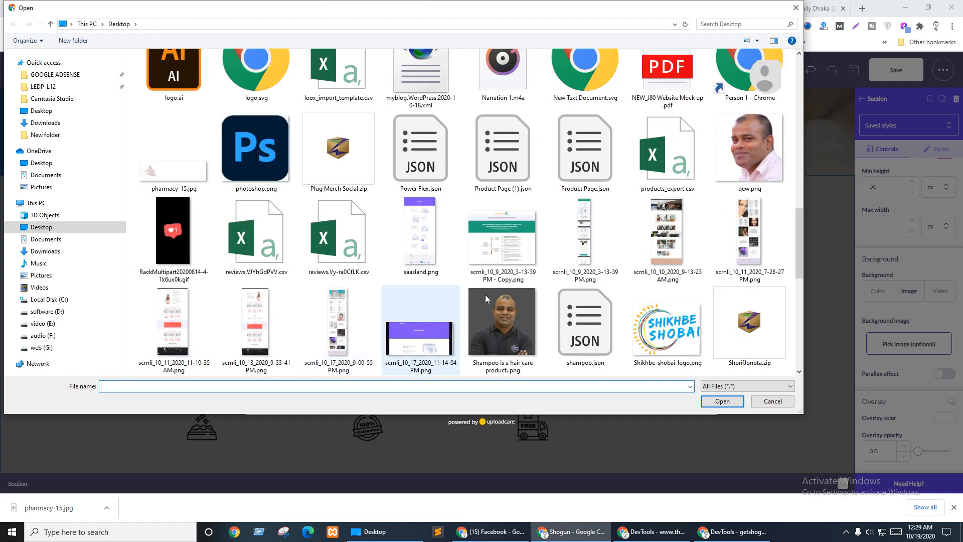
scroll(486, 294, down, 5)
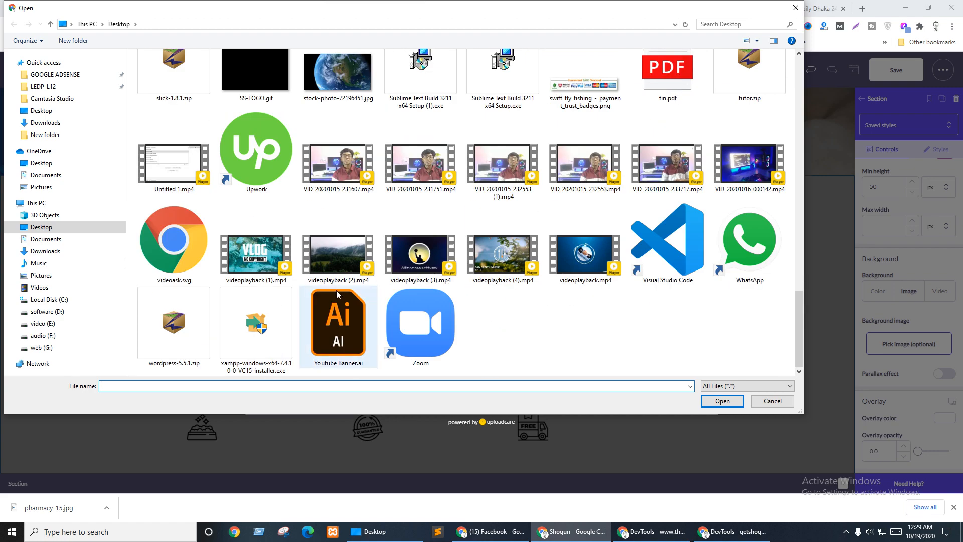
scroll(336, 294, up, 3)
scroll(339, 294, up, 4)
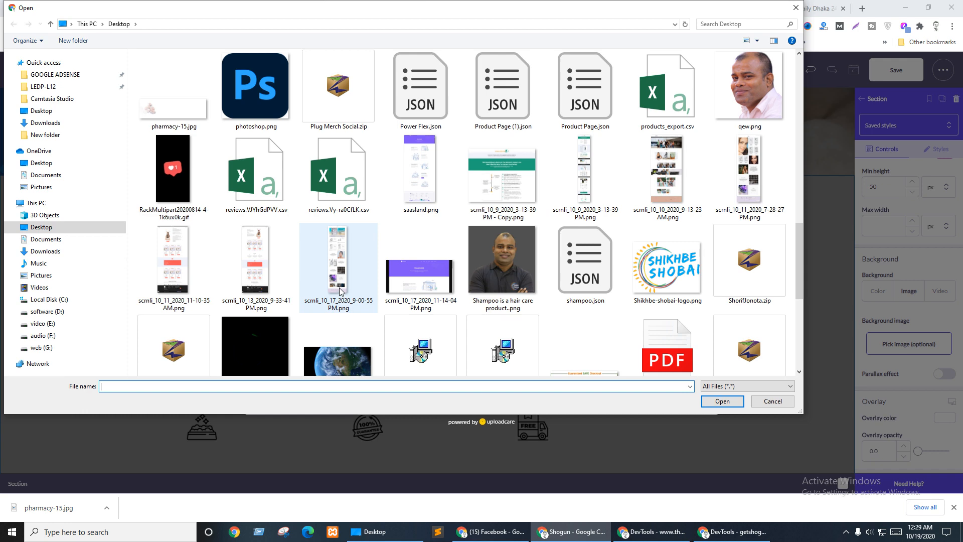
double_click(182, 115)
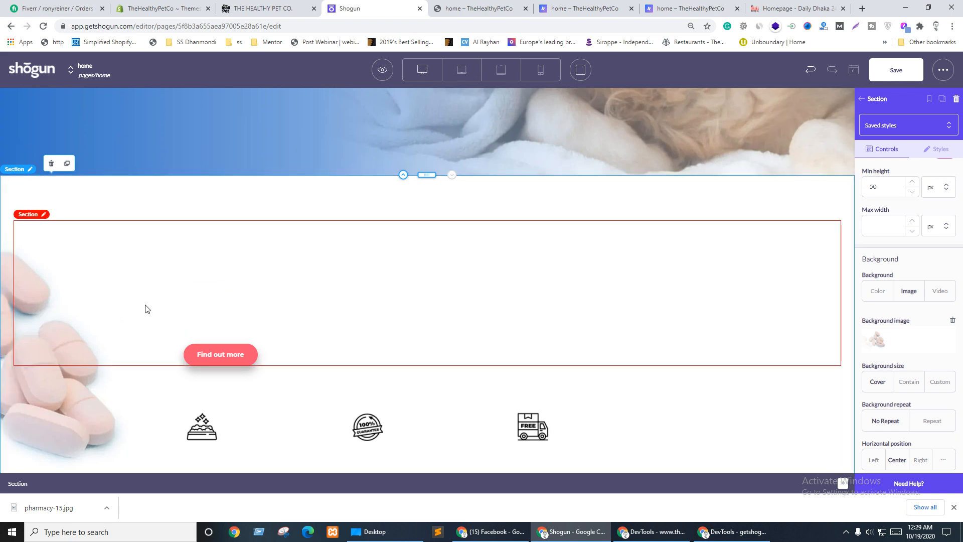
Step: Copy the heading text "Trusted By Thousands Of Customers" from the original thehealthypetco.com homepage
key(ctrl+shift+Tab)
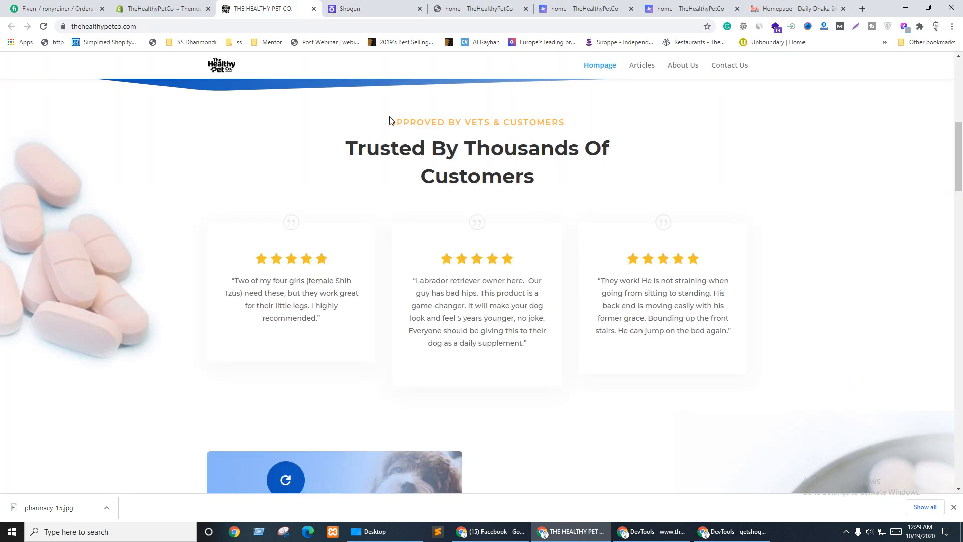
drag(389, 120, 583, 181)
scroll(557, 273, up, 7)
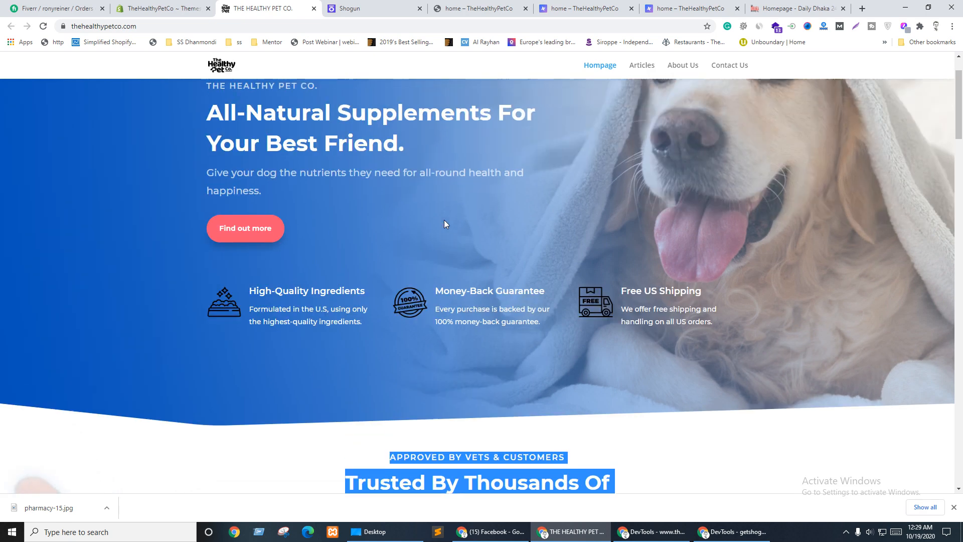
click(264, 159)
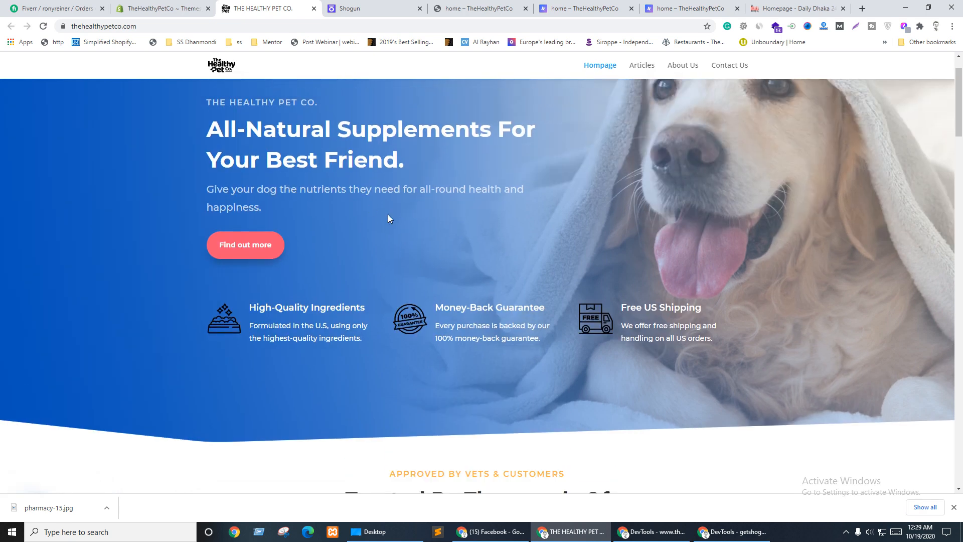
scroll(452, 301, down, 2)
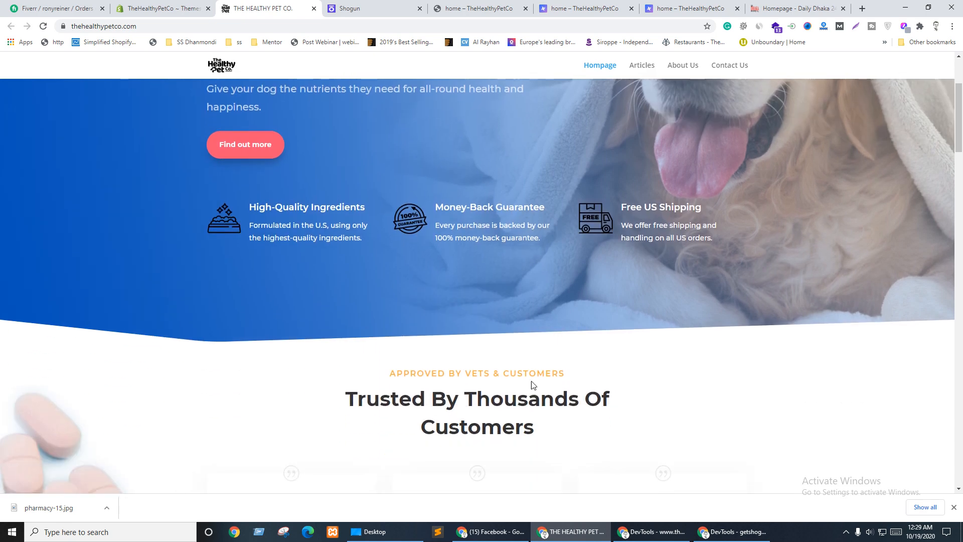
drag(349, 394, 531, 421)
key(ctrl+c)
Step: Inspect the font family, weight, size and line-height of the "Trusted By Thousands Of Customers" heading in DevTools
right_click(475, 413)
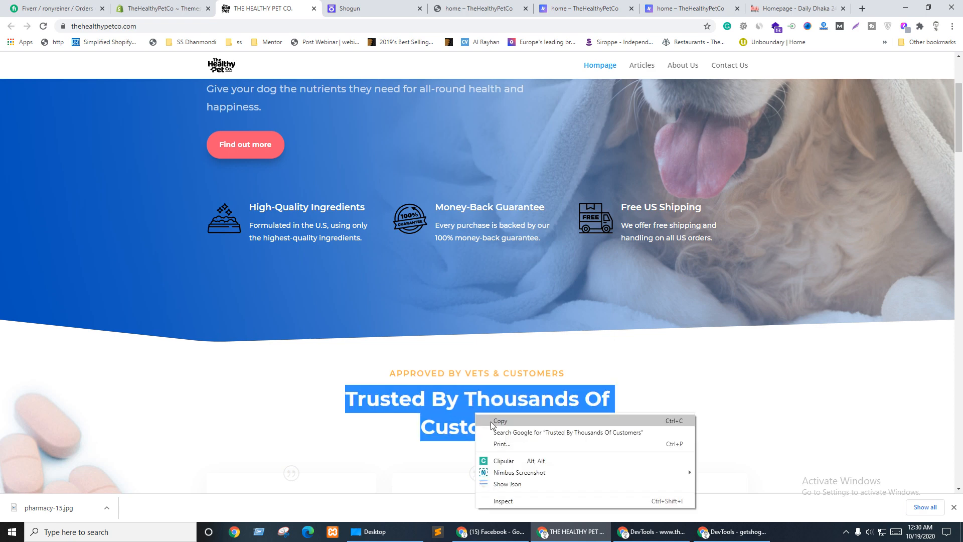
click(504, 501)
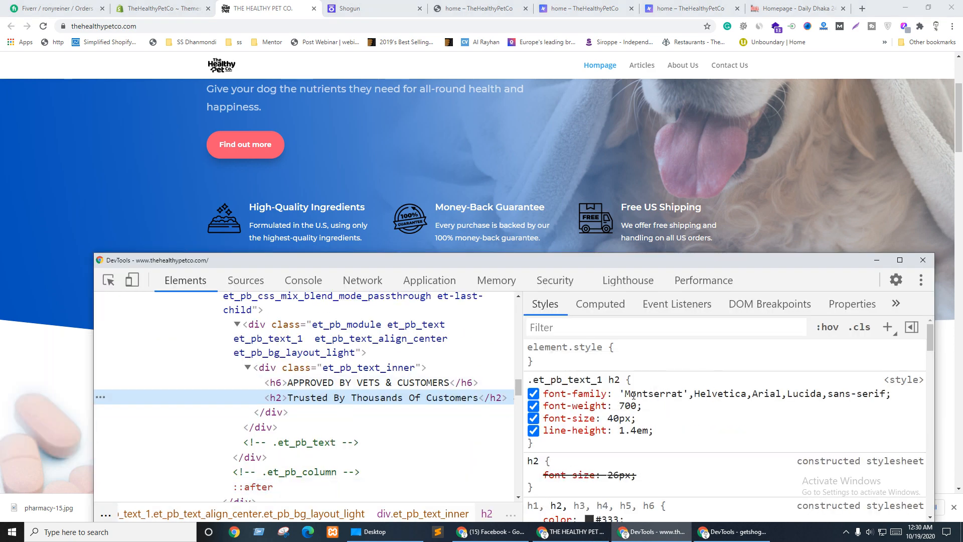
click(597, 168)
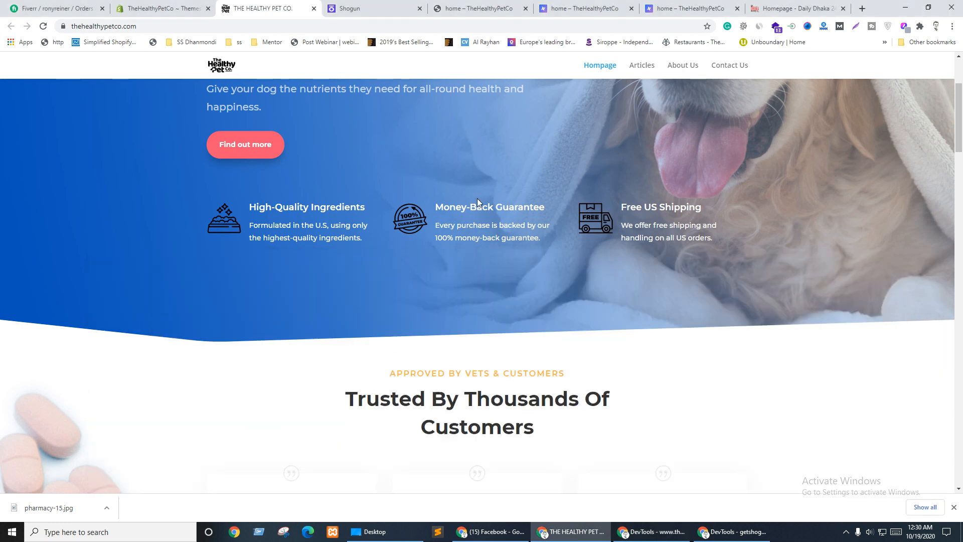
Step: In the Shogun editor, replace the duplicated section's main heading with "Trusted By Thousands Of Customers" and color the text 131313
key(ctrl+Tab)
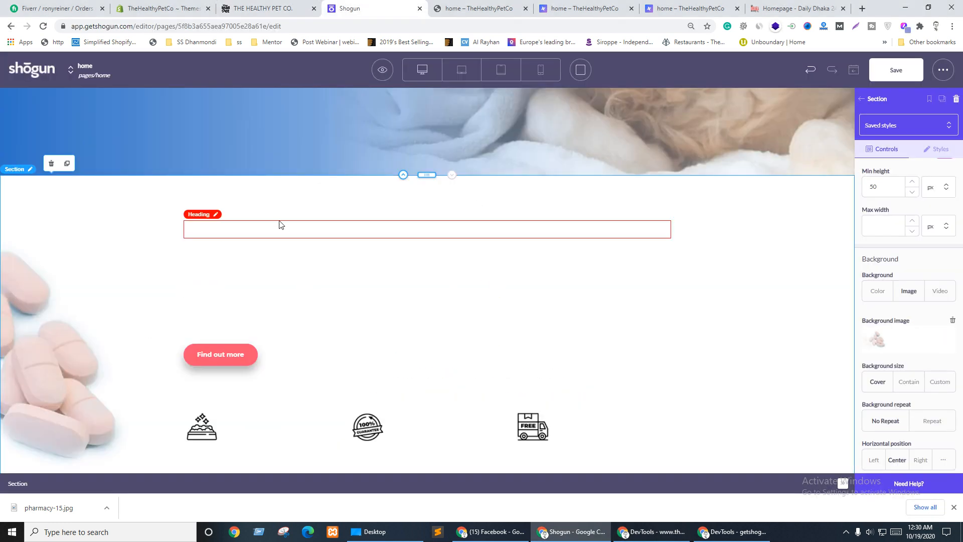
click(269, 259)
click(314, 268)
triple_click(314, 270)
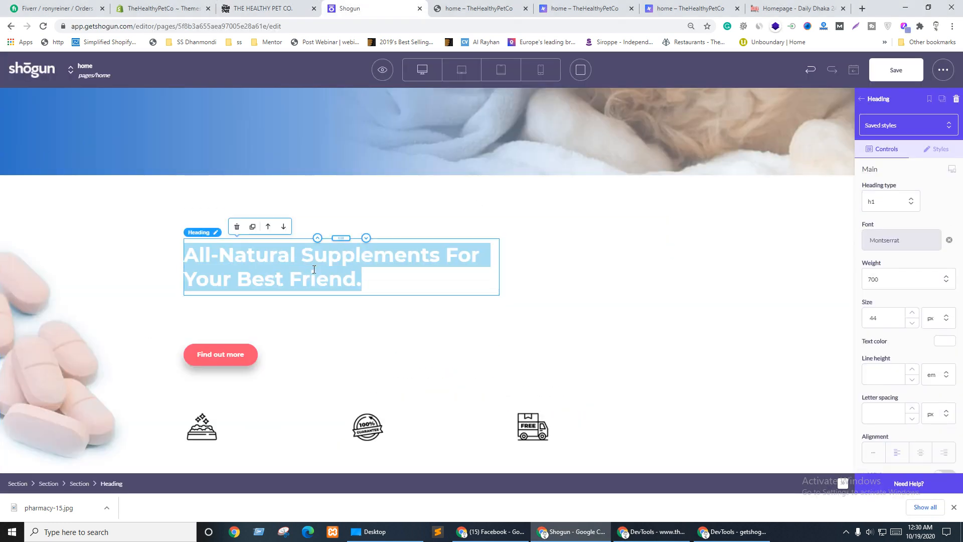
key(BackSpace)
key(ctrl+v)
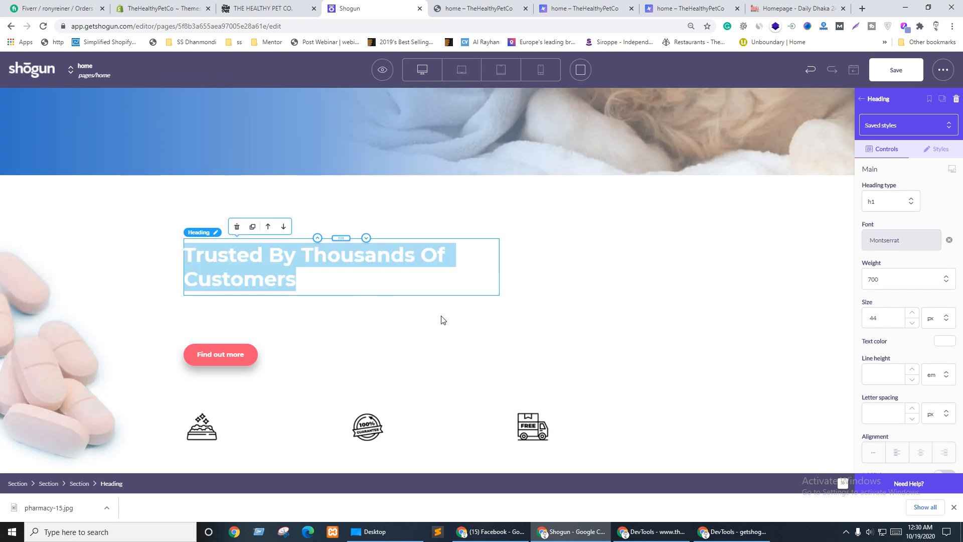
click(945, 342)
click(421, 256)
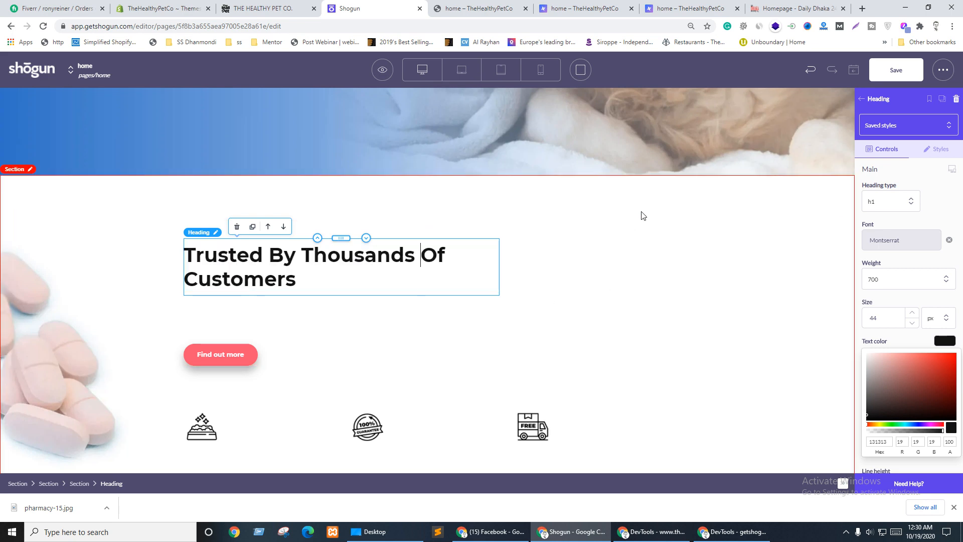
Step: On the original homepage, inspect the text color of the "Trusted By Thousands Of Customers" heading in DevTools
key(ctrl+shift+Tab)
right_click(483, 395)
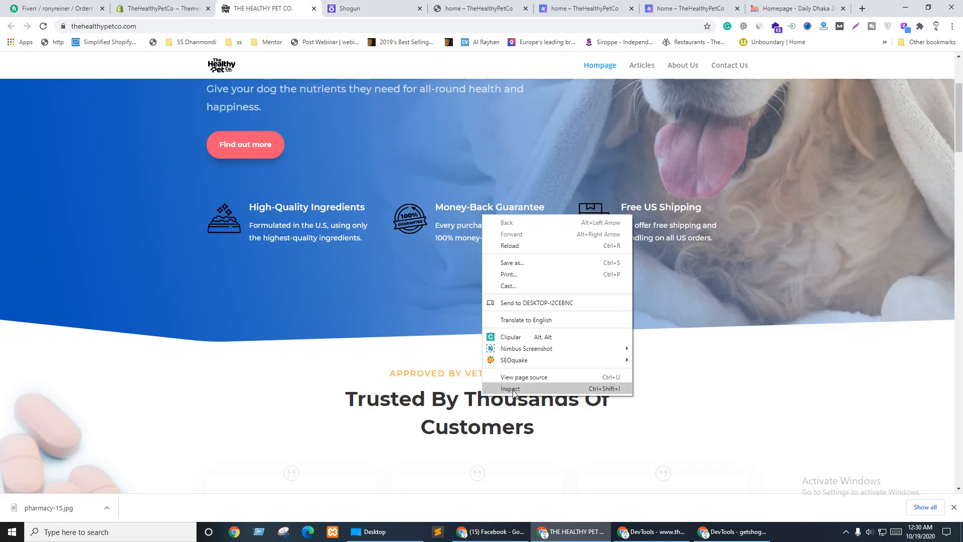
click(516, 394)
scroll(661, 439, down, 3)
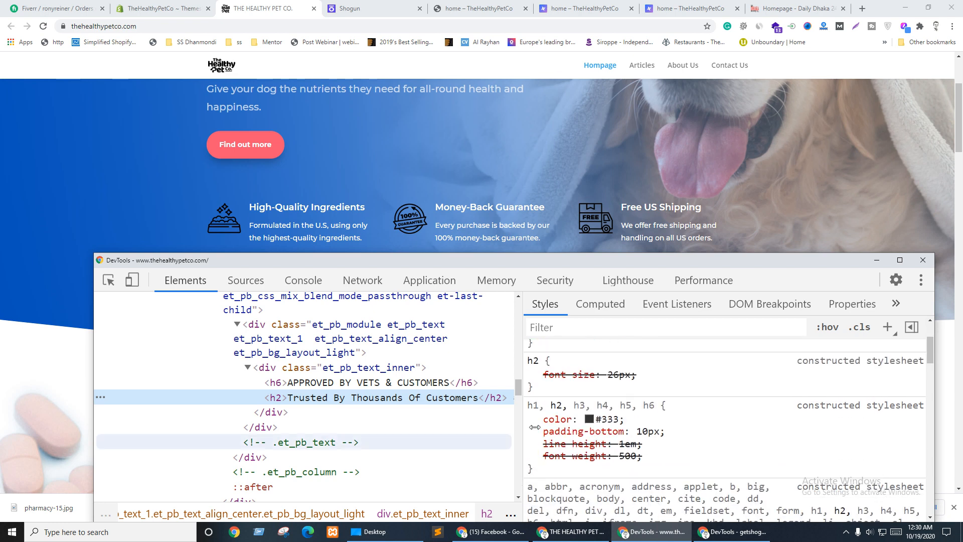
click(513, 125)
Step: Back in Shogun, set the "Trusted By Thousands Of Customers" heading's text color to hex 333
key(ctrl+Tab)
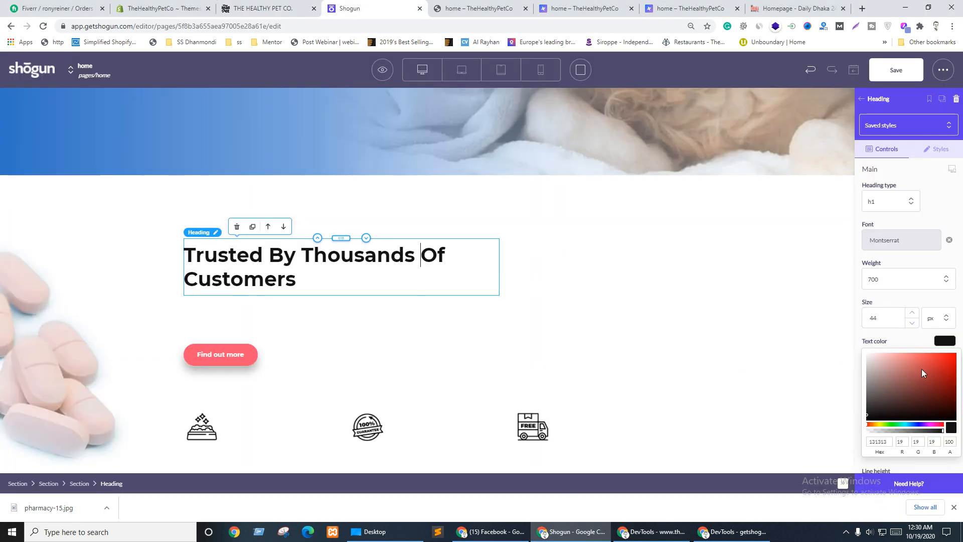
text(333)
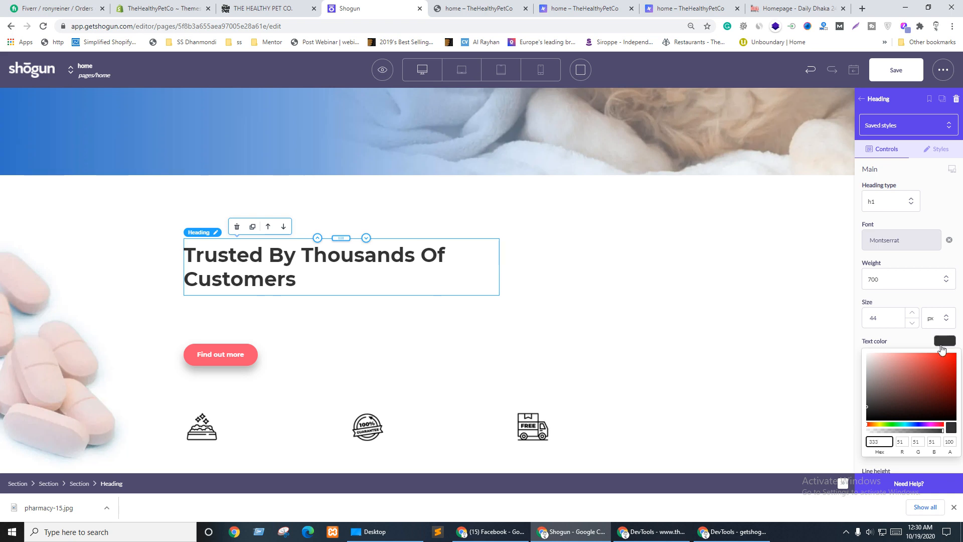
click(882, 340)
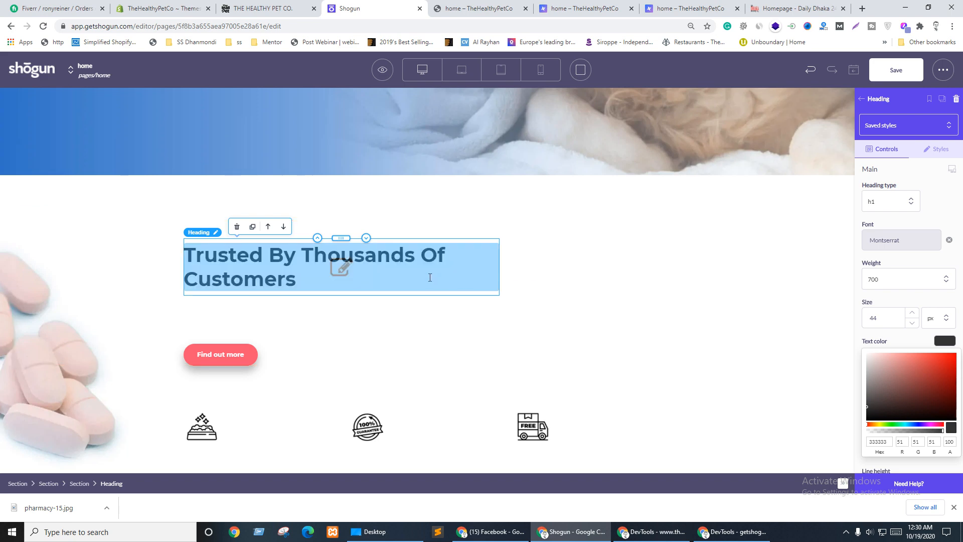
click(578, 279)
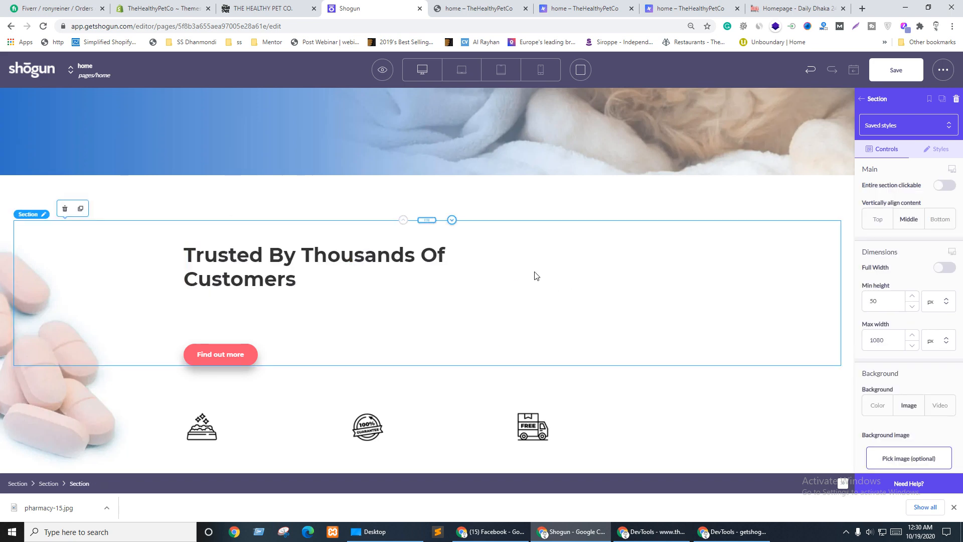
Step: Compare the "APPROVED BY VETS & CUSTOMERS" line on the original homepage with the small heading in its hero section
key(ctrl+shift+Tab)
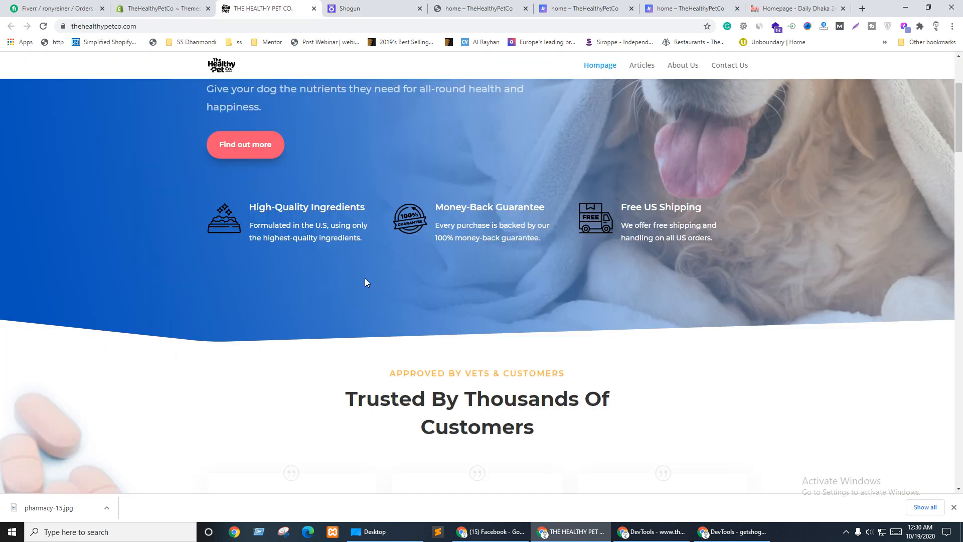
scroll(343, 284, down, 3)
drag(392, 222, 602, 227)
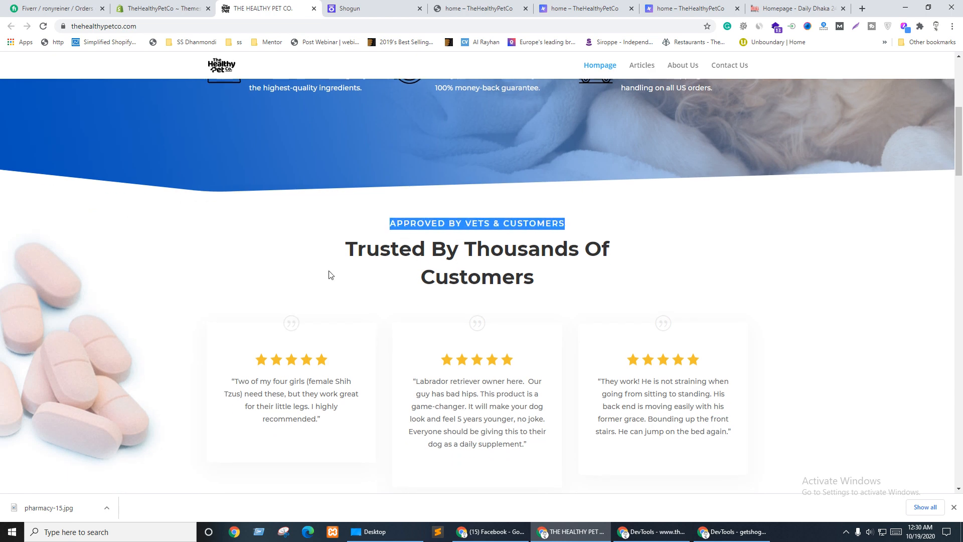
scroll(328, 270, up, 4)
scroll(281, 148, up, 2)
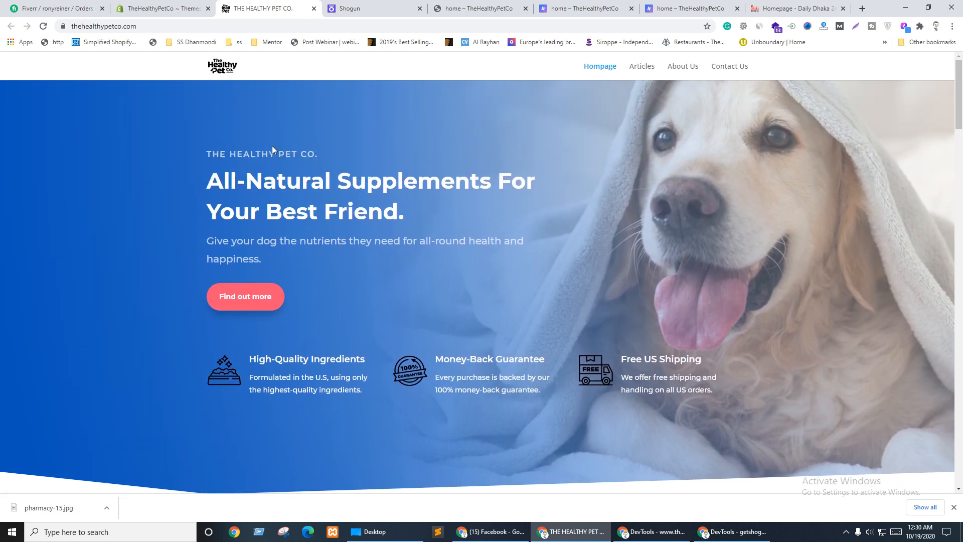
scroll(405, 209, down, 4)
click(478, 316)
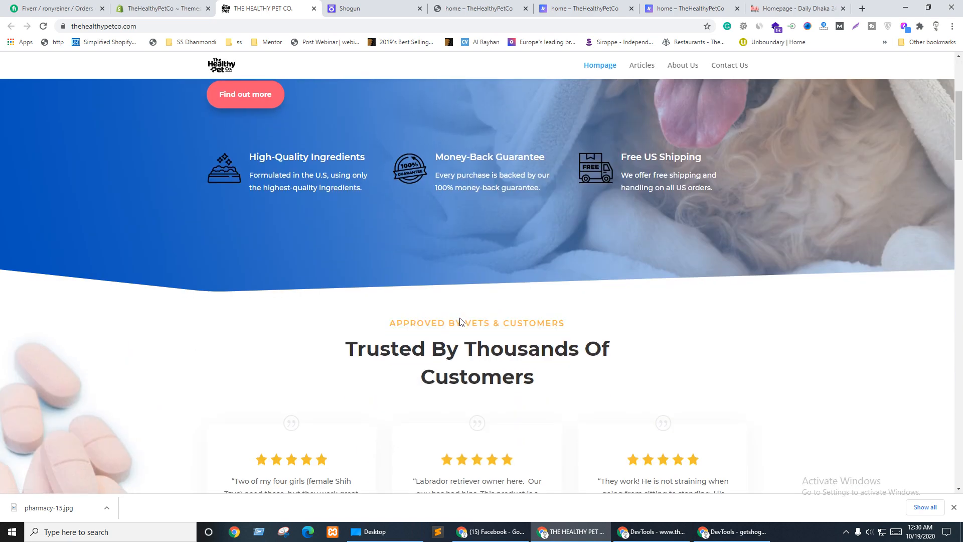
click(381, 6)
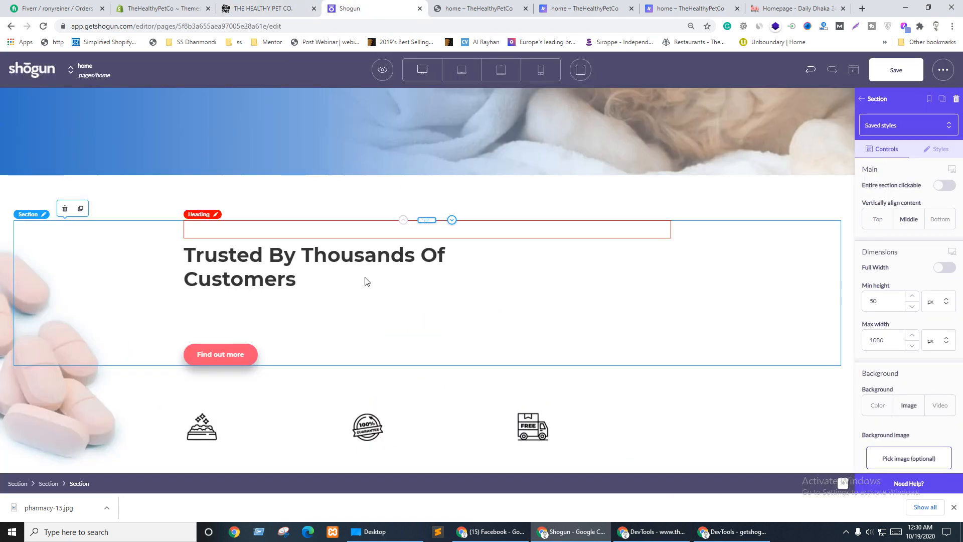
Step: Inspect the original "APPROVED BY VETS & CUSTOMERS" line in DevTools and copy its color code ffb342
click(279, 236)
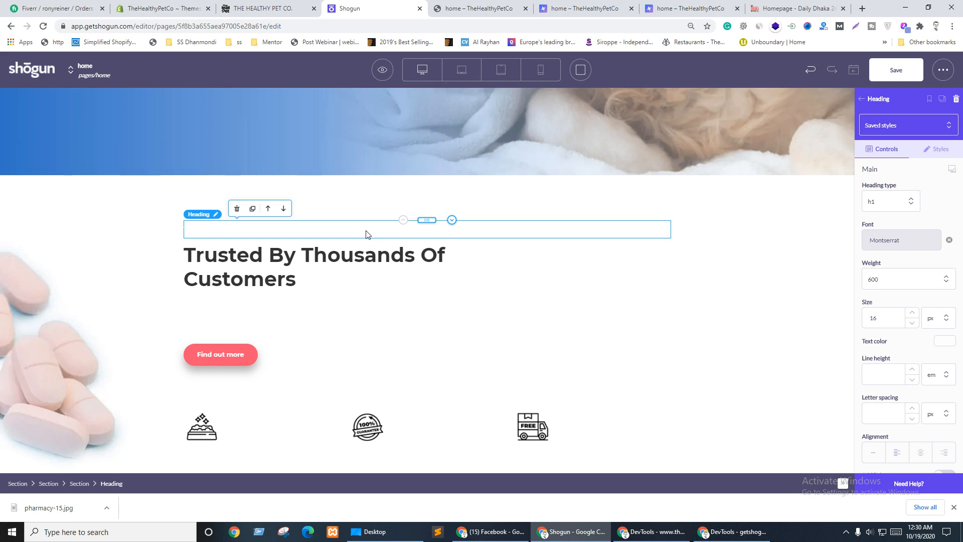
key(ctrl+shift+Tab)
right_click(437, 326)
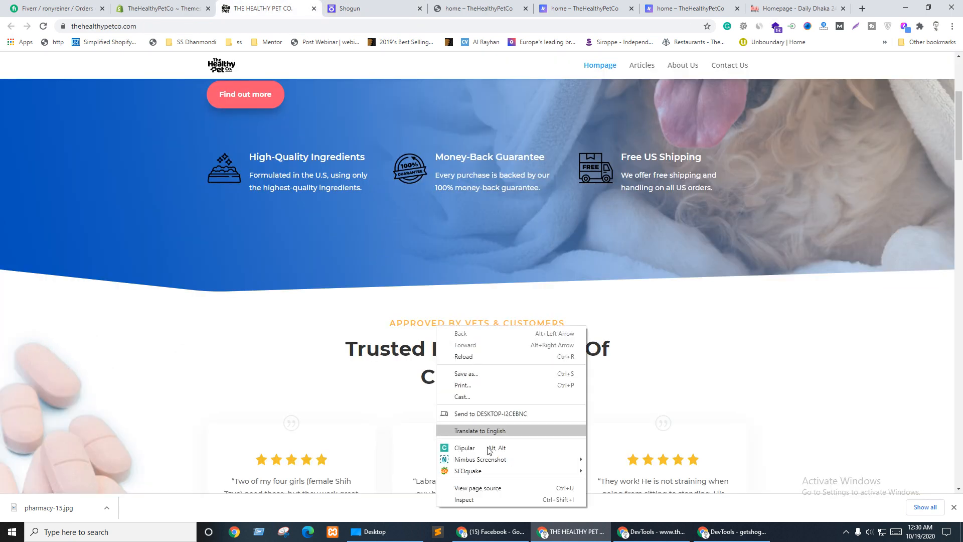
click(464, 498)
scroll(663, 433, up, 2)
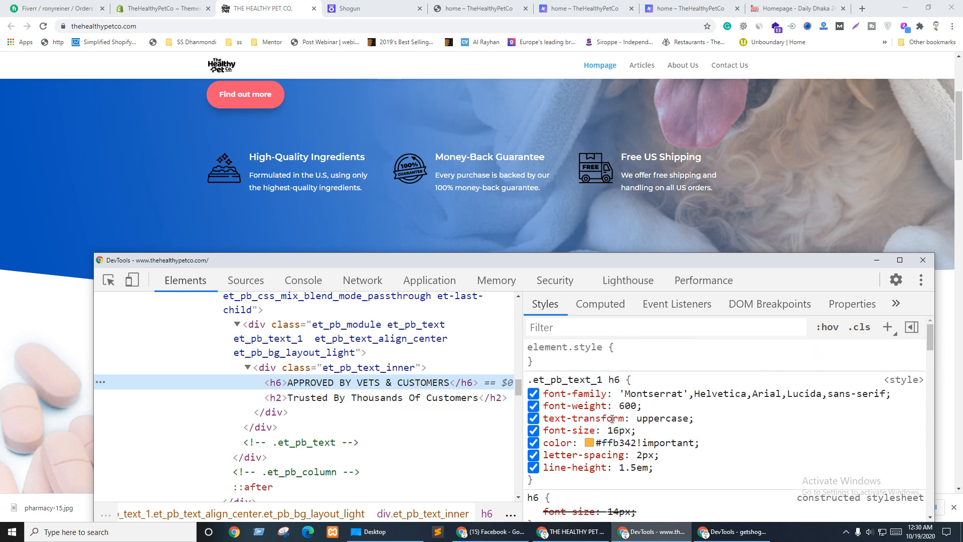
click(600, 443)
double_click(595, 443)
key(ctrl+c)
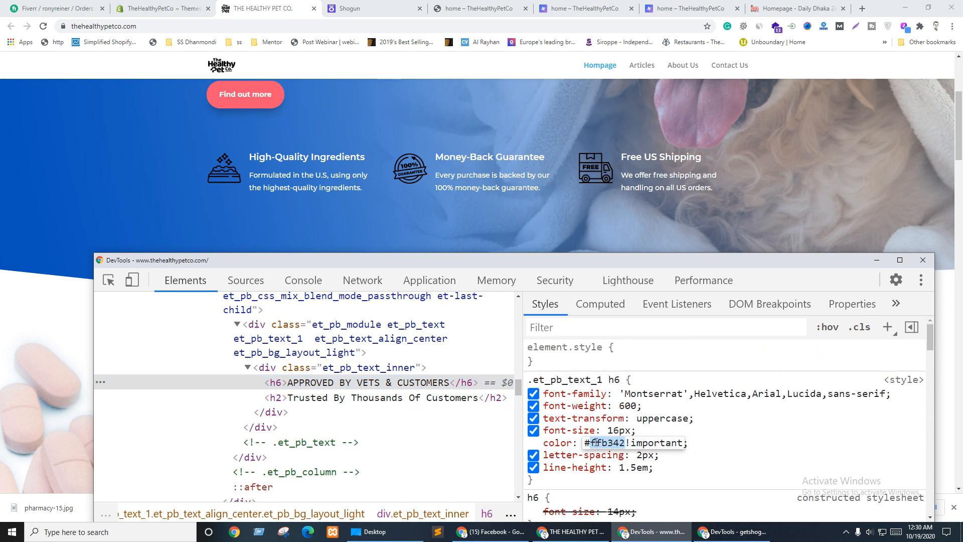
Step: Dock DevTools to the bottom of the original homepage's browser window
click(921, 279)
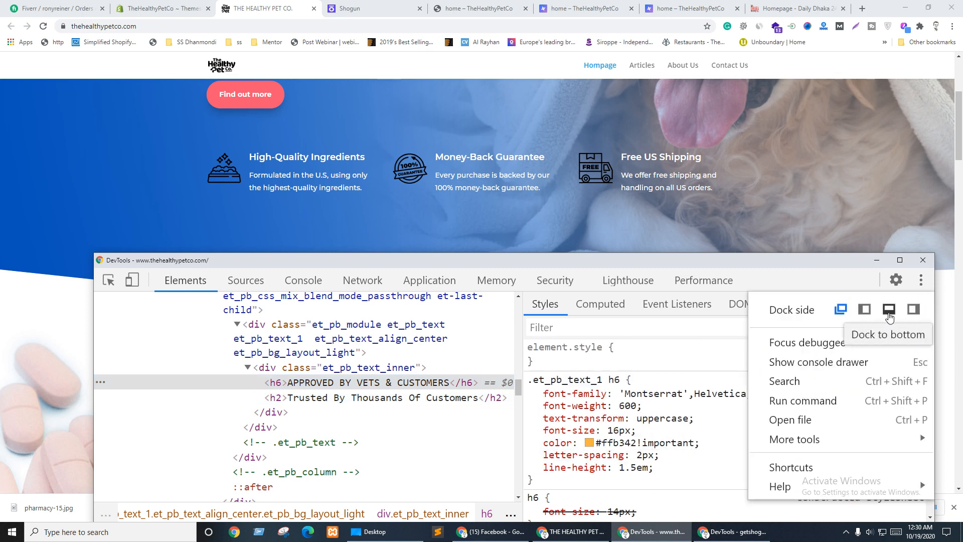
click(888, 367)
scroll(575, 225, down, 5)
Step: In Shogun, set the text color of the small heading above "Trusted By Thousands Of Customers" to ffb342
key(ctrl+Tab)
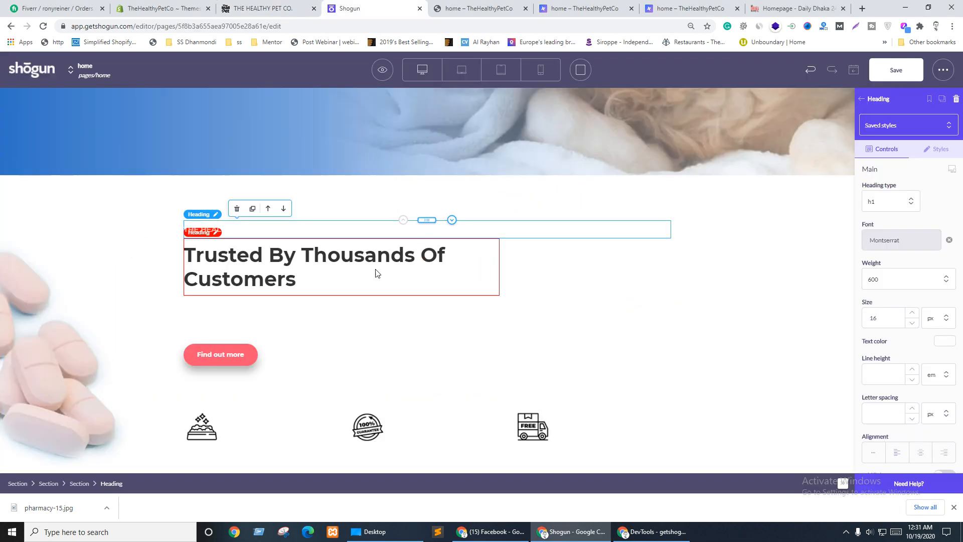
click(945, 341)
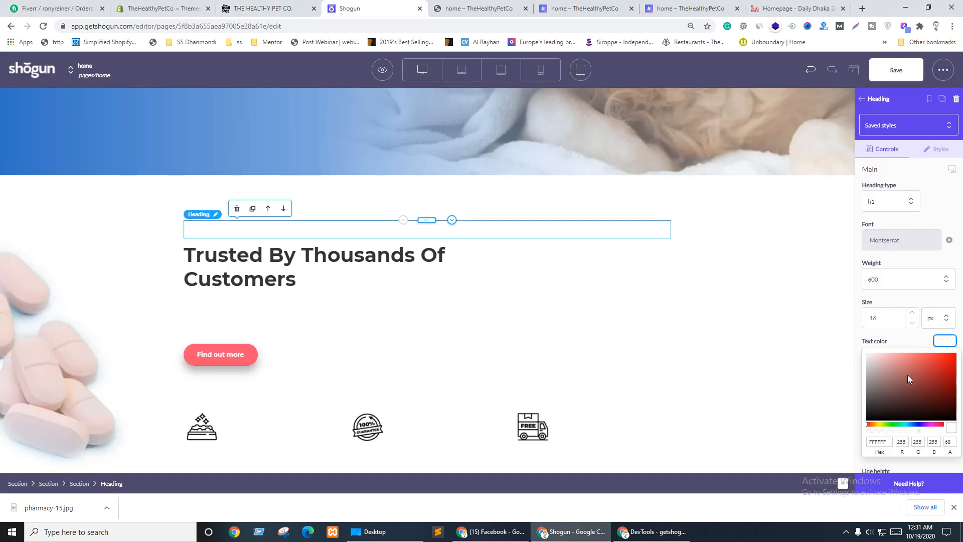
click(869, 440)
key(ctrl+v)
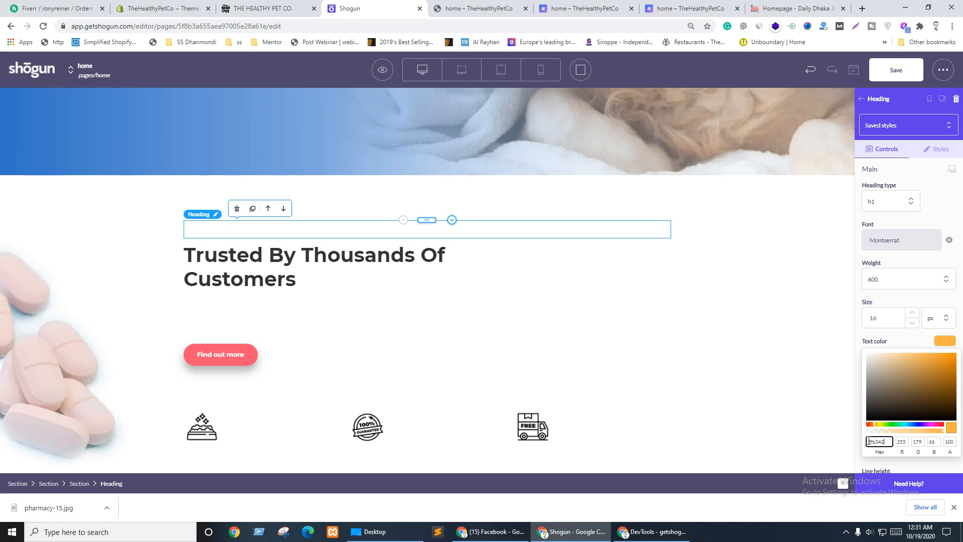
click(945, 341)
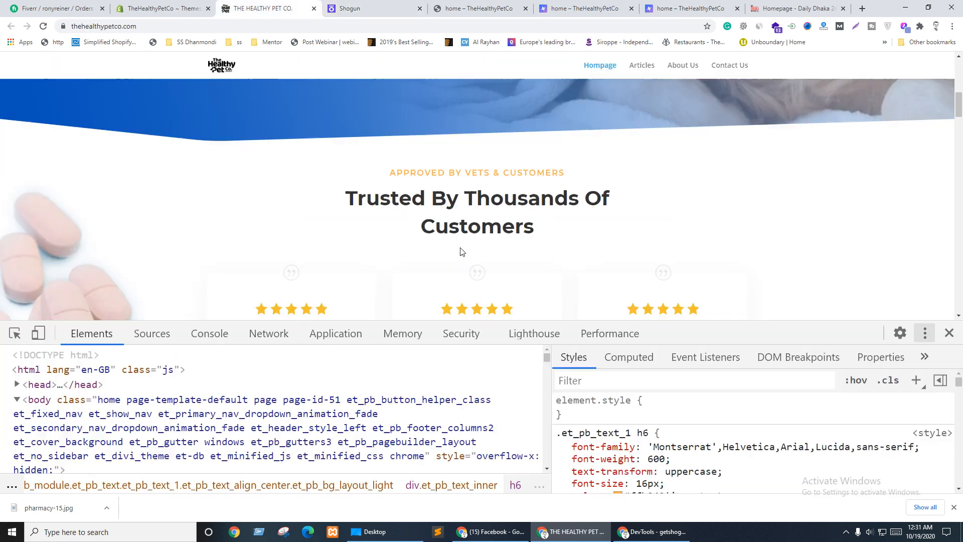
Step: Replace the small heading's text with "APPROVED BY VETS & CUSTOMERS" copied from the original homepage
key(ctrl+shift+Tab)
drag(393, 173, 575, 175)
key(ctrl+c)
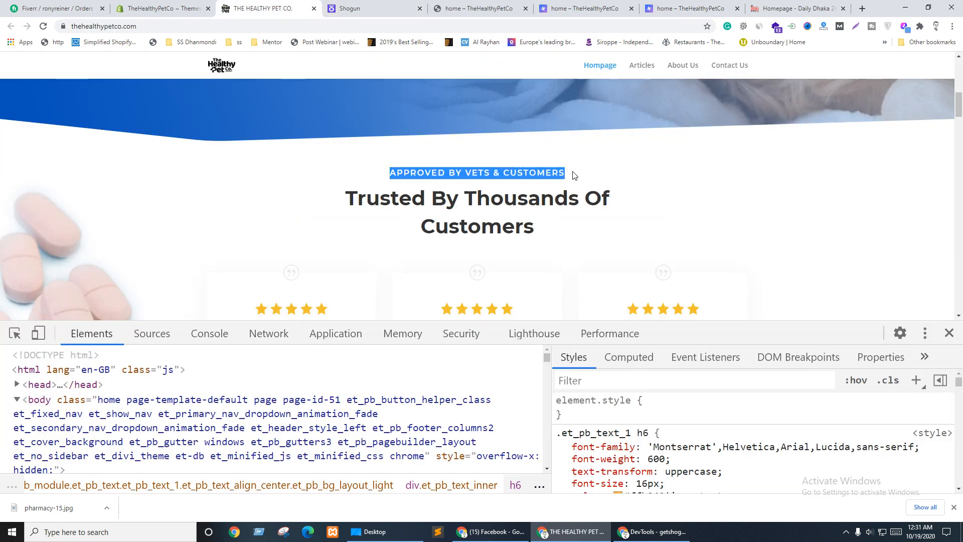
key(ctrl+Tab)
click(252, 229)
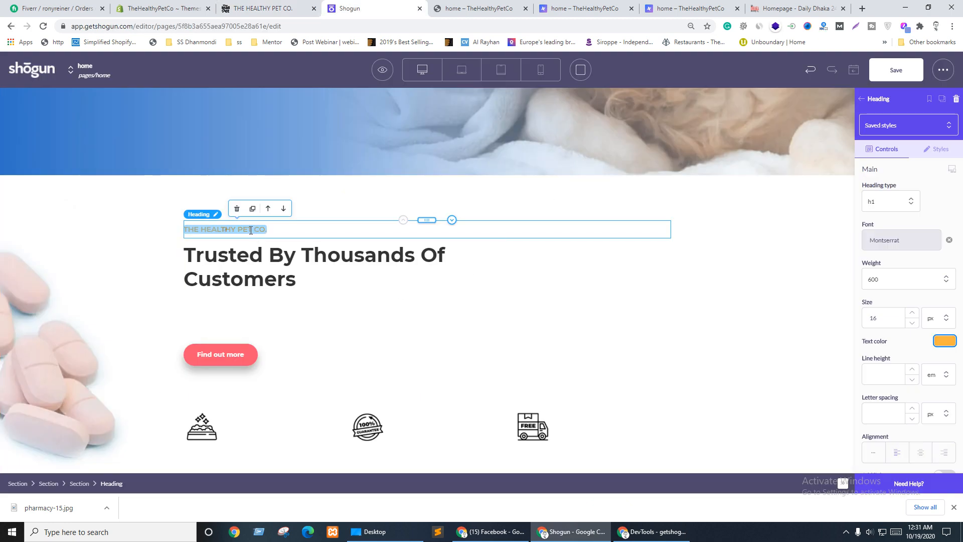
key(ctrl+a)
key(ctrl+v)
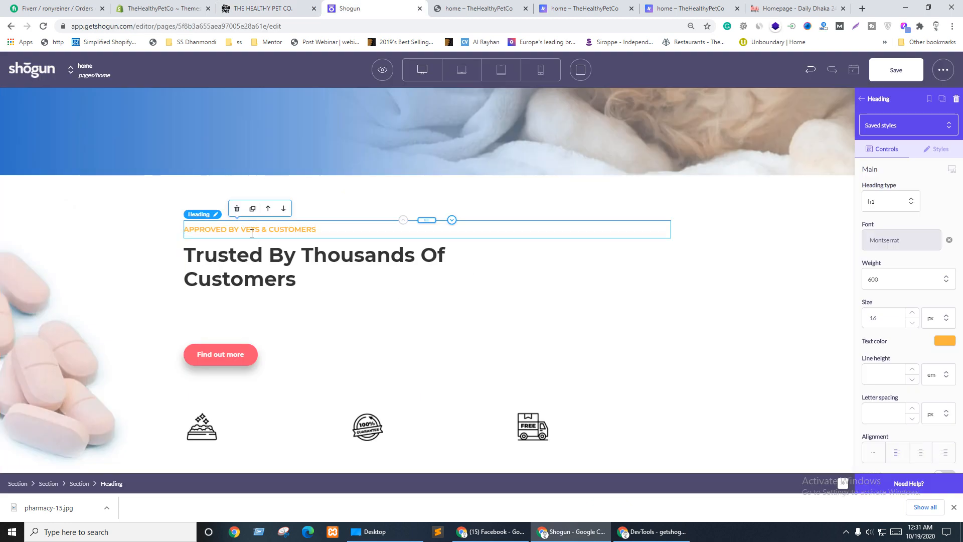
Step: Inspect the font, letter-spacing and line-height of the original "APPROVED BY VETS & CUSTOMERS" line in DevTools
key(ctrl+shift+Tab)
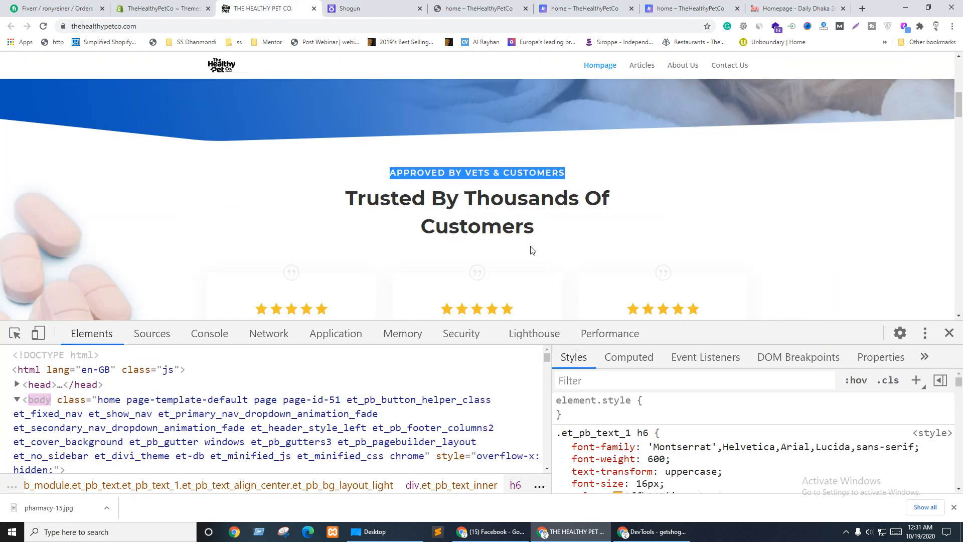
click(14, 333)
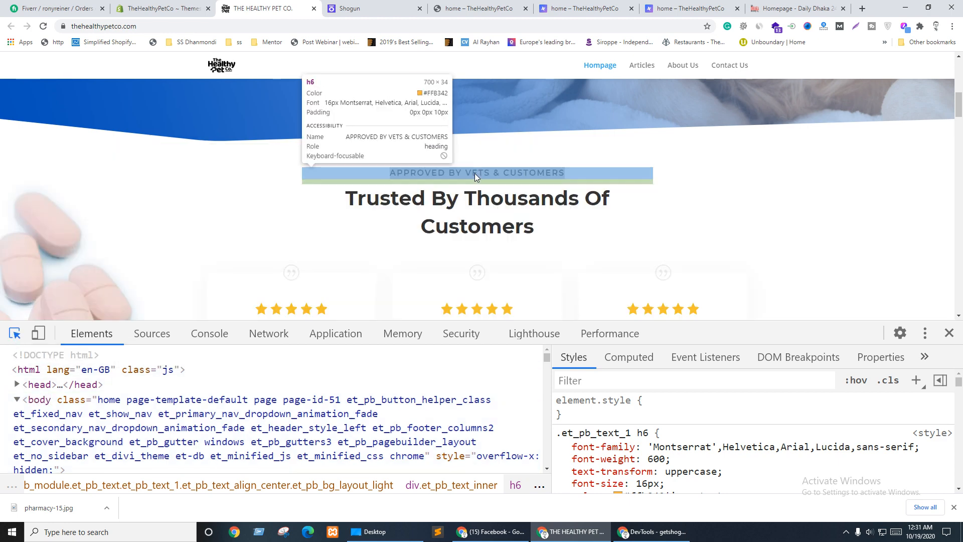
click(475, 173)
scroll(628, 442, down, 1)
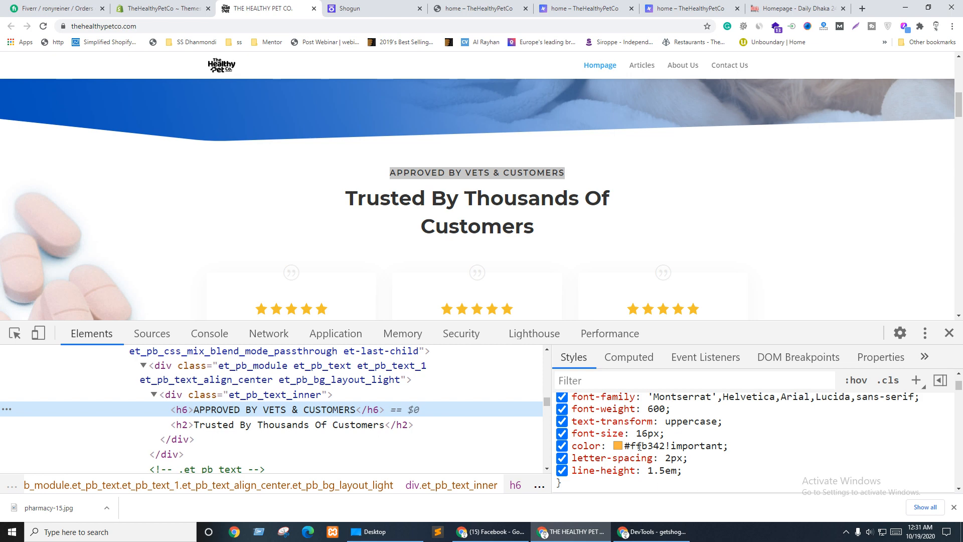
Step: Inspect the styles of the original hero's small heading "THE HEALTHY PET CO." in DevTools for comparison
scroll(550, 193, up, 5)
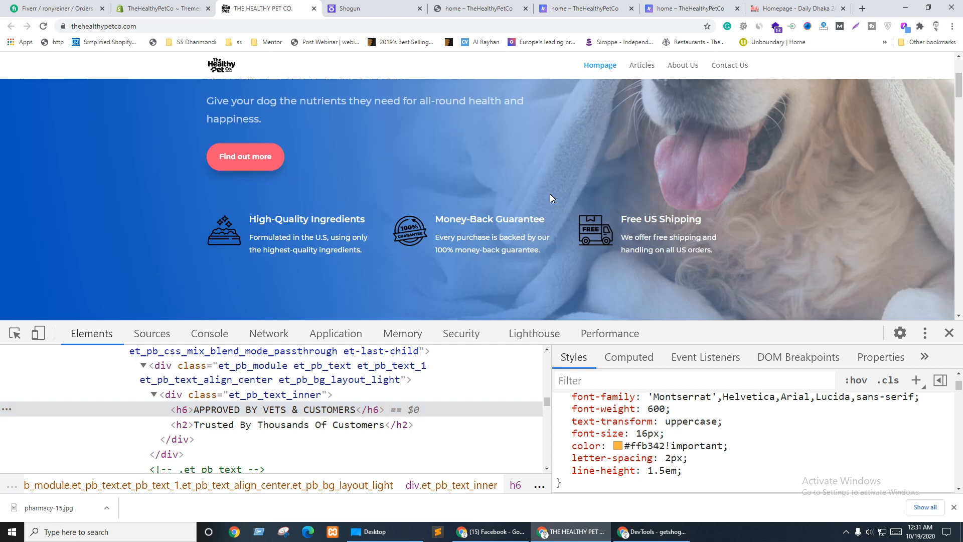
key(ctrl+Tab)
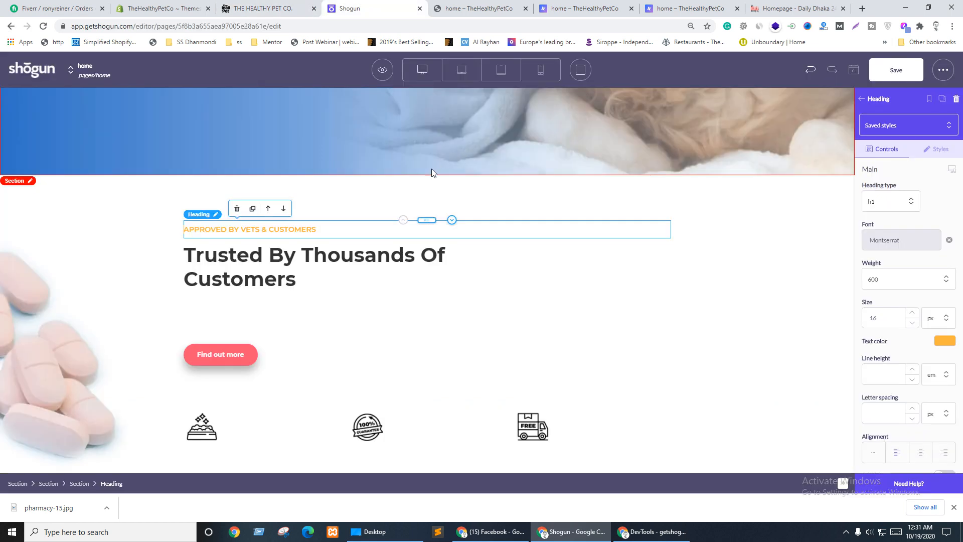
key(ctrl+shift+Tab)
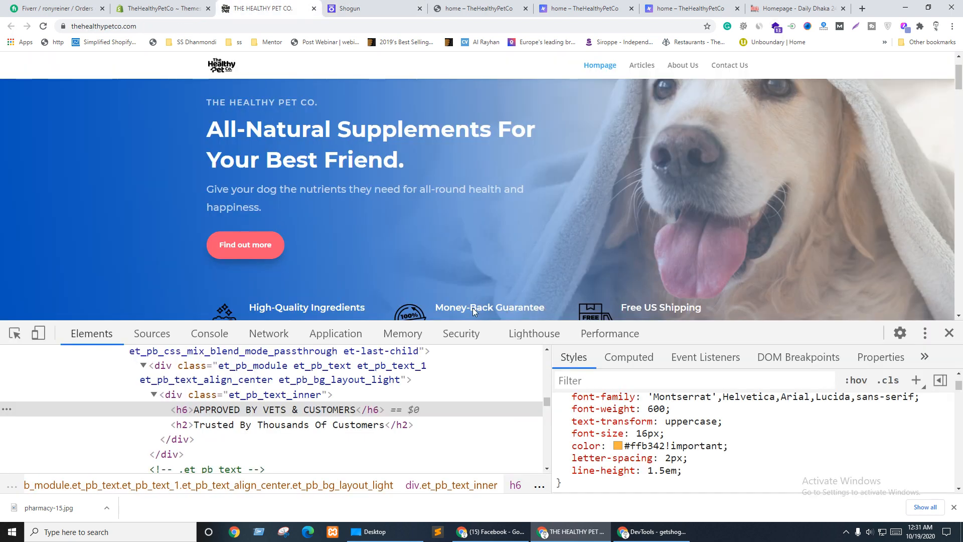
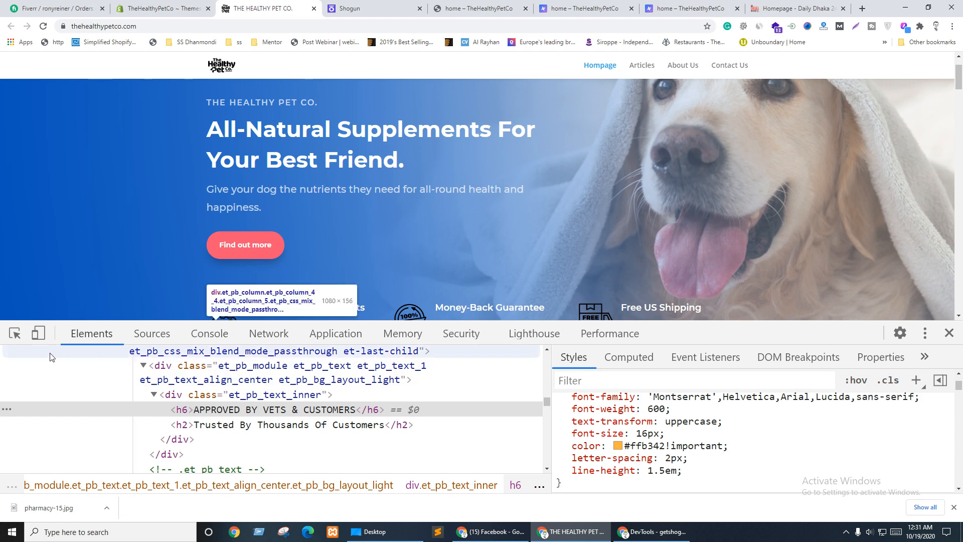
click(14, 333)
click(240, 104)
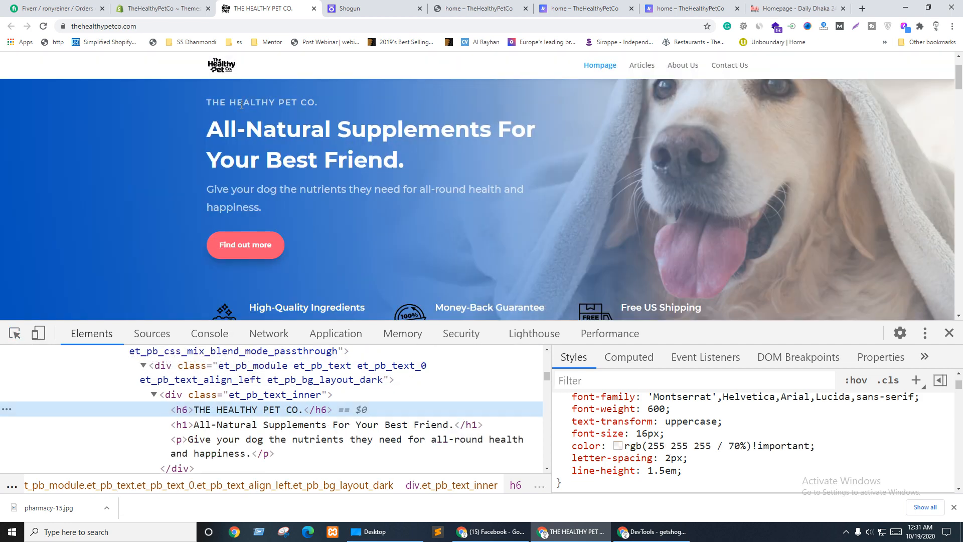
Step: In the Shogun editor, set the letter spacing of the hero's small heading "THE HEALTHY PET CO." to 2 px
click(352, 6)
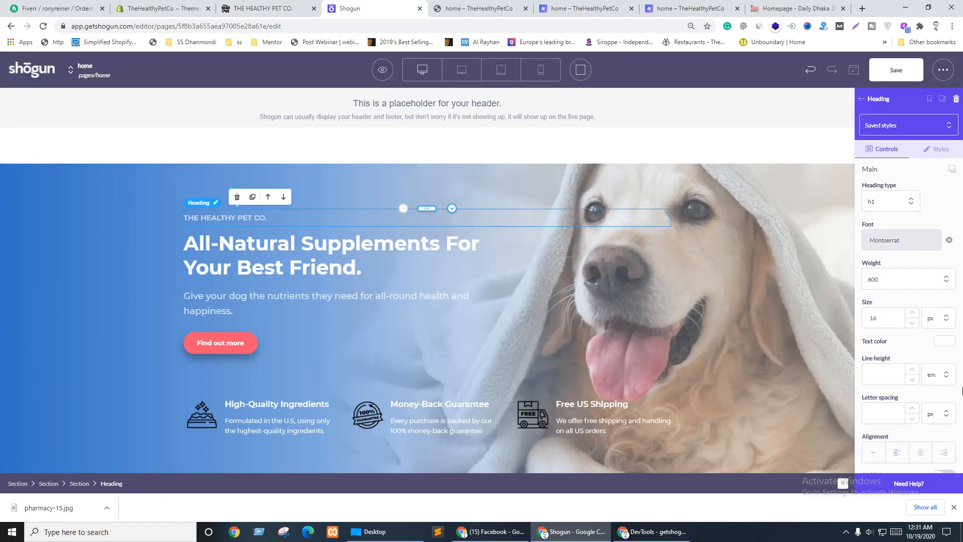
scroll(895, 362, down, 1)
click(884, 394)
text(2)
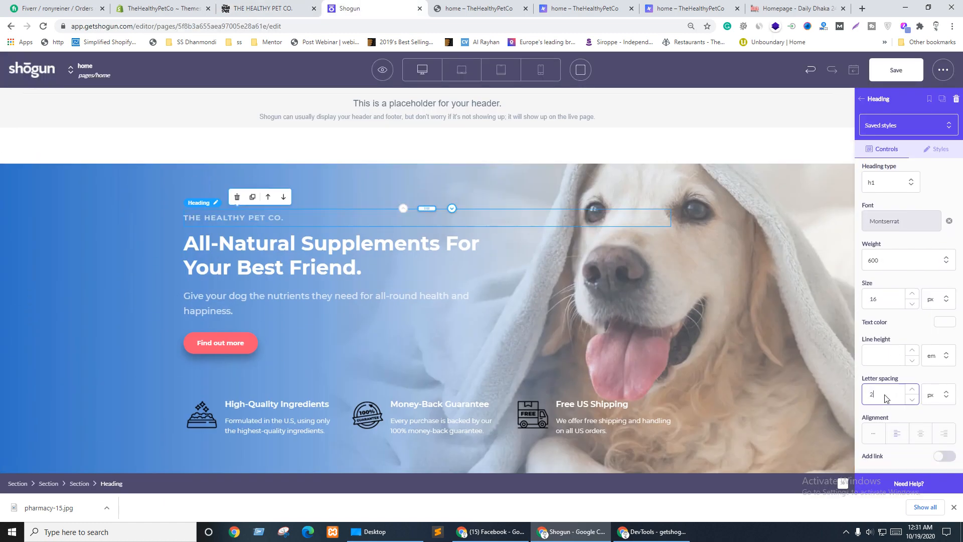
Step: Set the letter spacing of the "APPROVED BY VETS & CUSTOMERS" heading to 2 px
scroll(398, 317, down, 6)
click(296, 281)
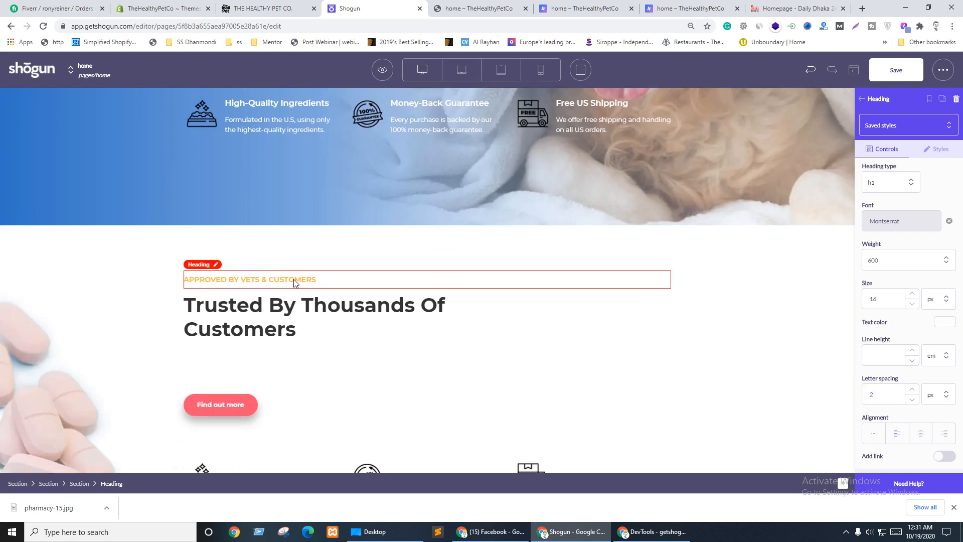
click(878, 414)
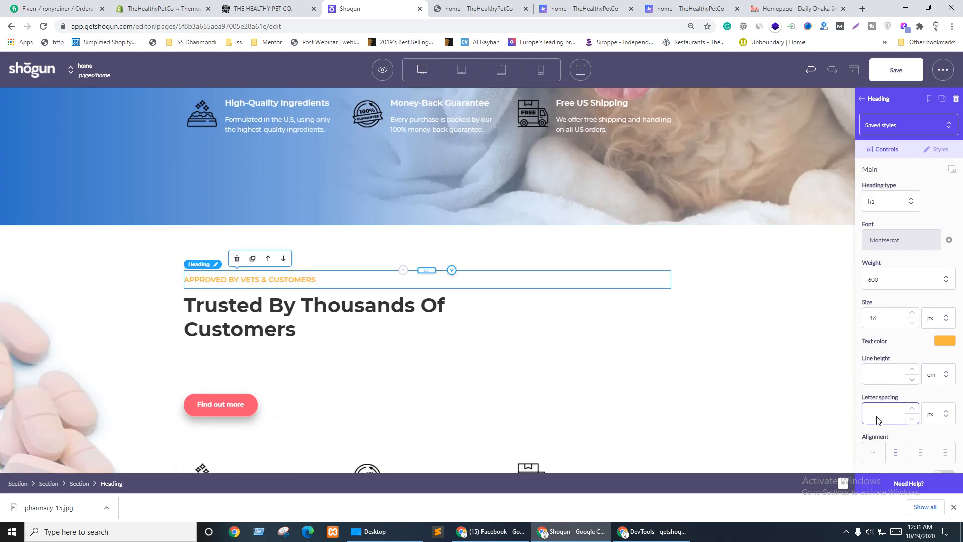
text(2)
scroll(602, 286, down, 3)
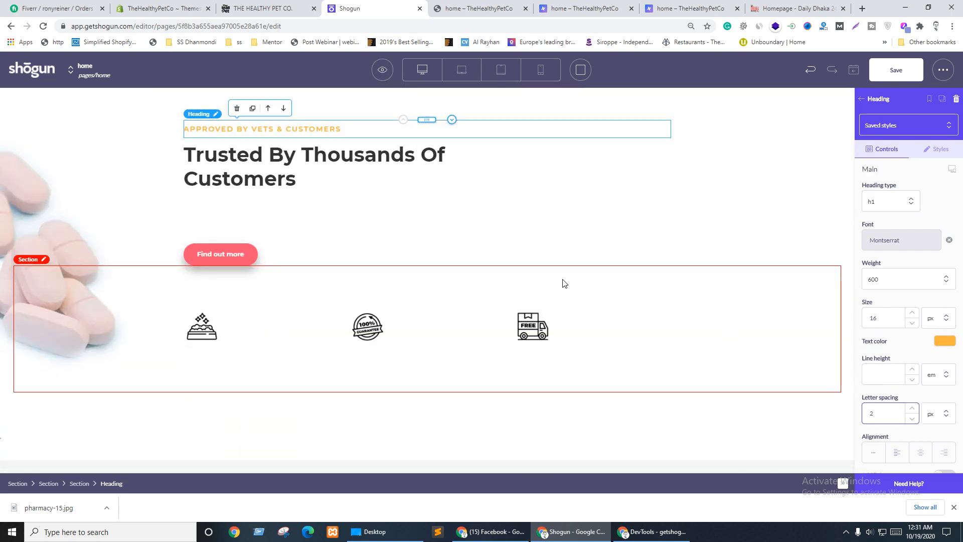
scroll(331, 251, up, 1)
Step: After checking the original homepage's testimonial area, delete the empty heading and the "Find out more" button below "Trusted By Thousands Of Customers"
key(ctrl+shift+Tab)
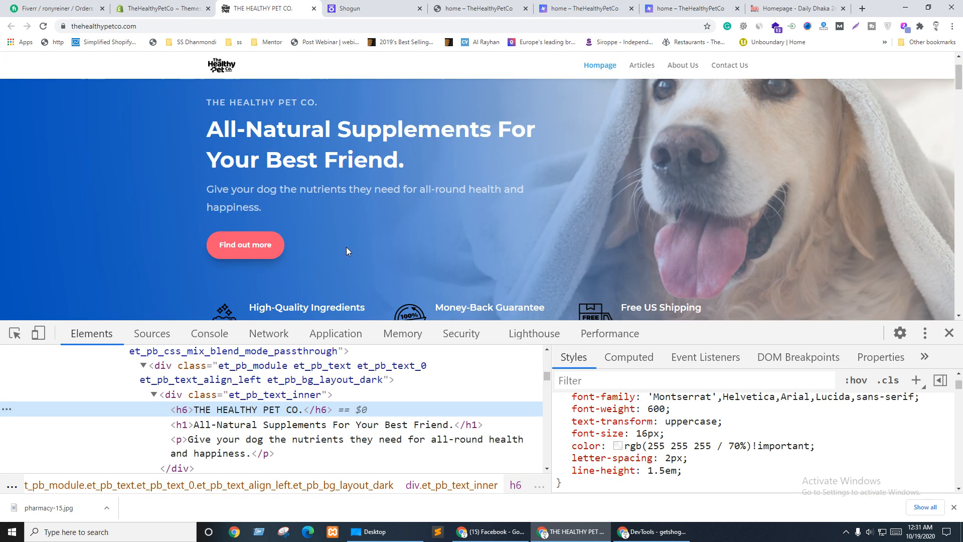
scroll(401, 225, down, 6)
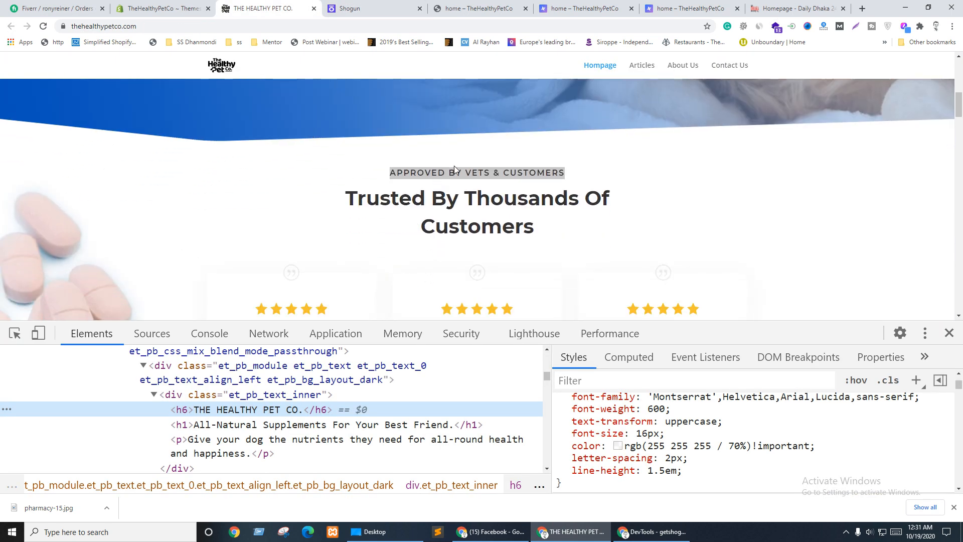
scroll(286, 124, down, 2)
scroll(401, 250, up, 2)
key(ctrl+Tab)
click(247, 270)
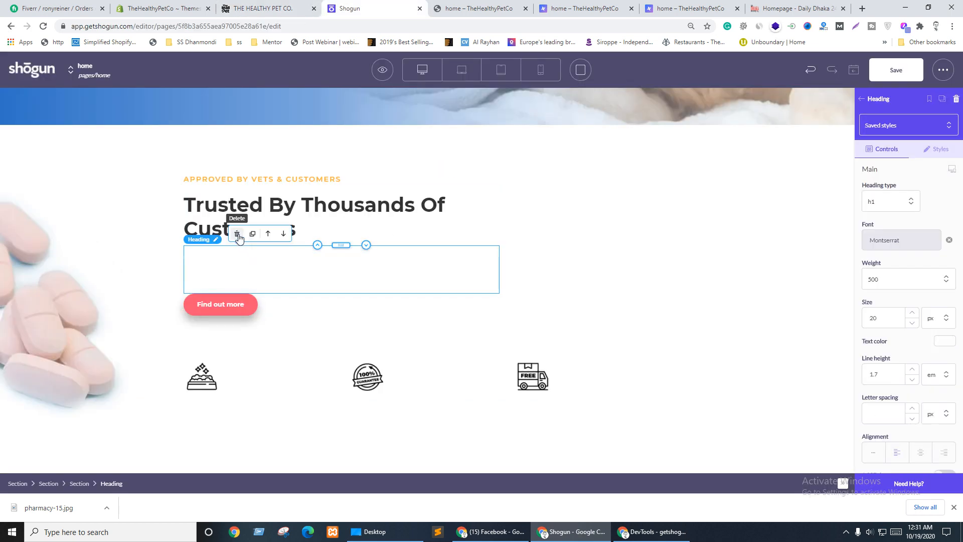
click(237, 234)
click(263, 258)
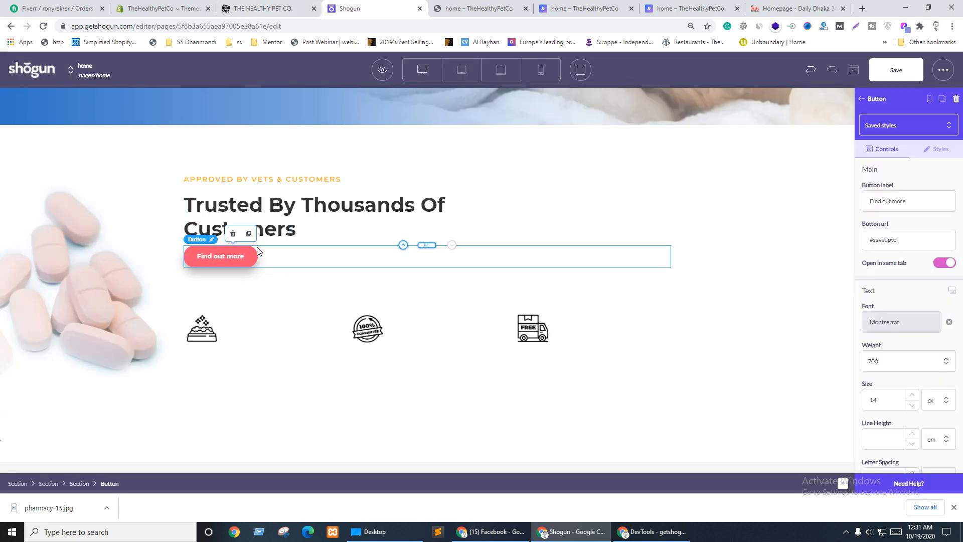
click(232, 234)
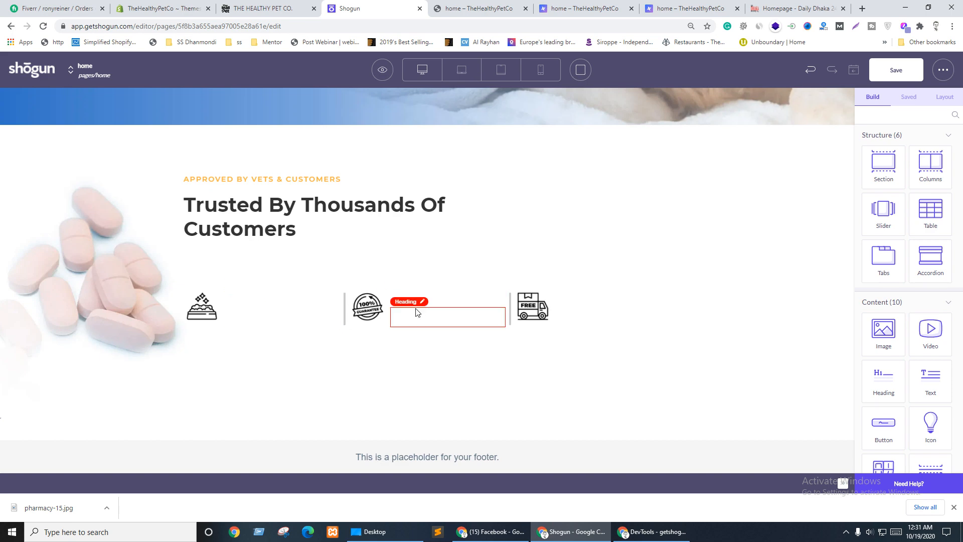
Step: Compare with the original testimonial cards and delete the copied section holding the three feature icons
key(ctrl+shift+Tab)
scroll(327, 215, down, 4)
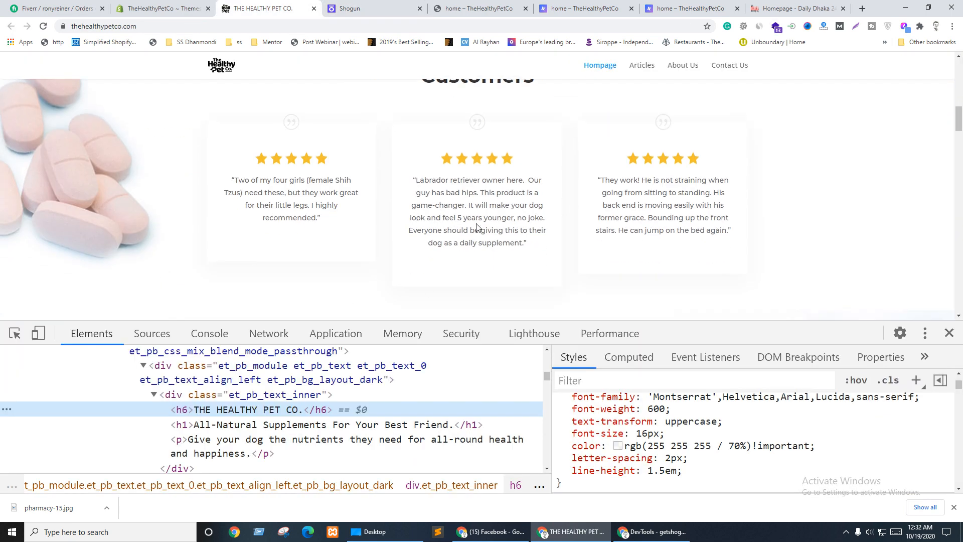
key(ctrl+Tab)
click(281, 334)
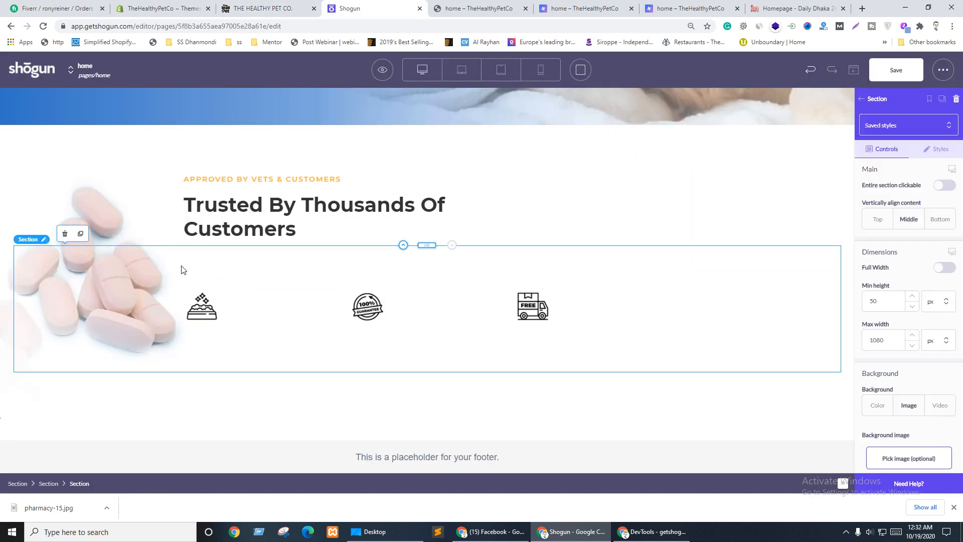
click(64, 232)
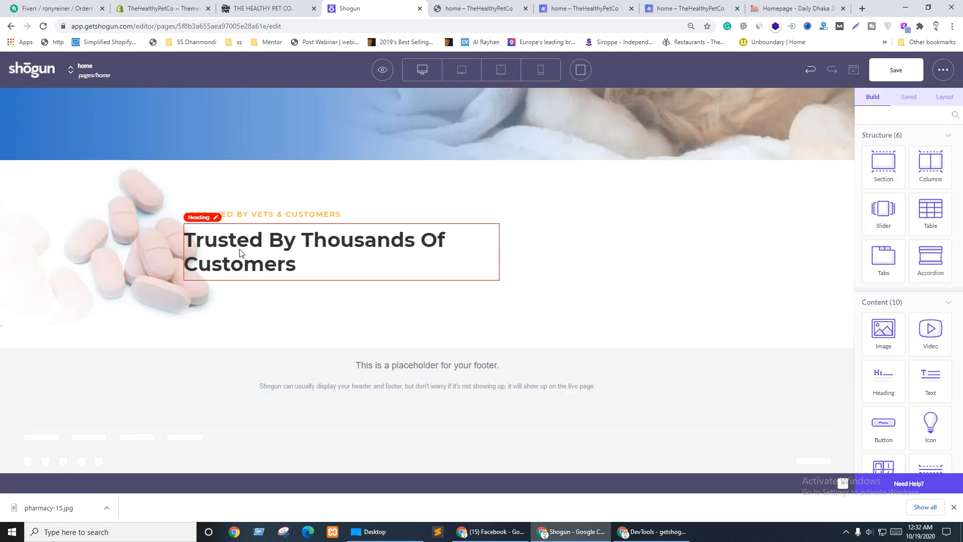
Step: Set the right and left margins of the "Trusted By Thousands Of Customers" heading to auto
click(249, 219)
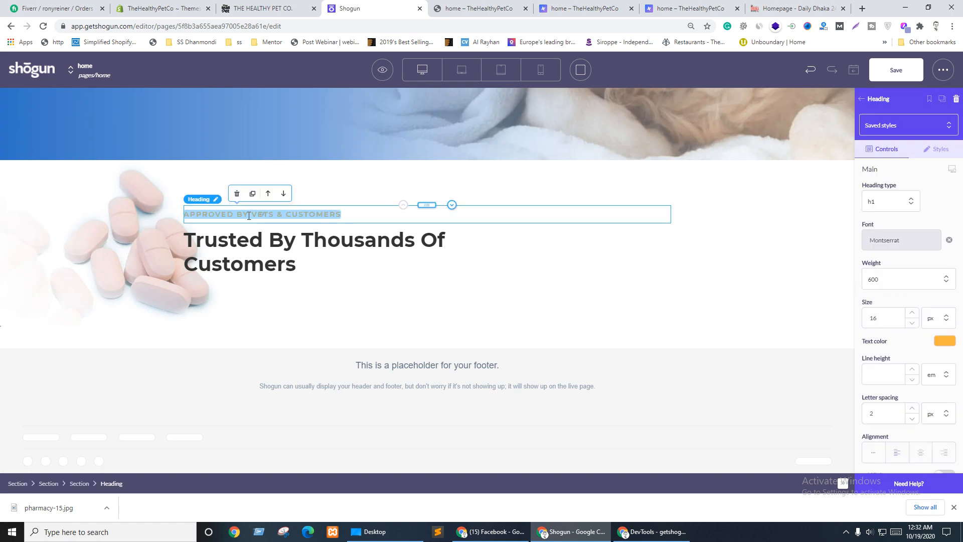
click(331, 269)
click(903, 279)
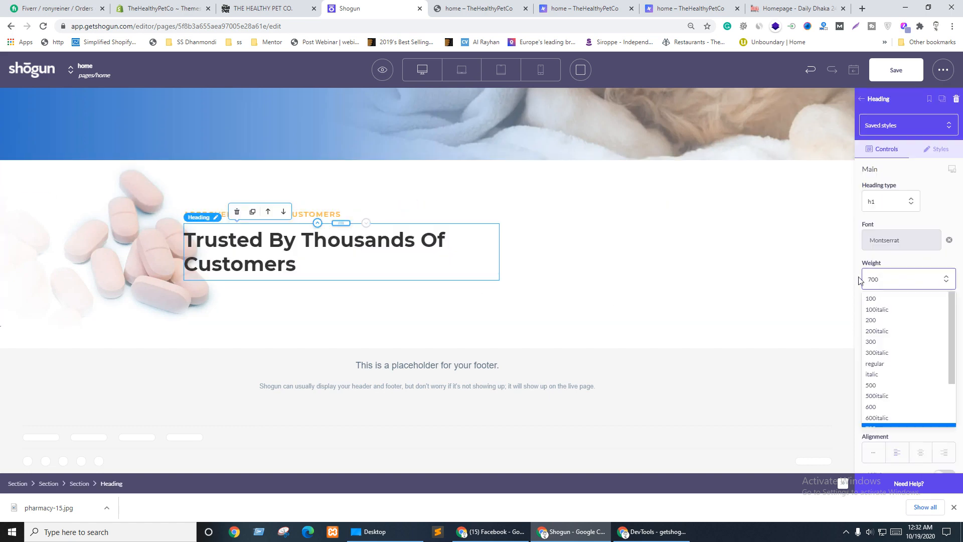
click(919, 263)
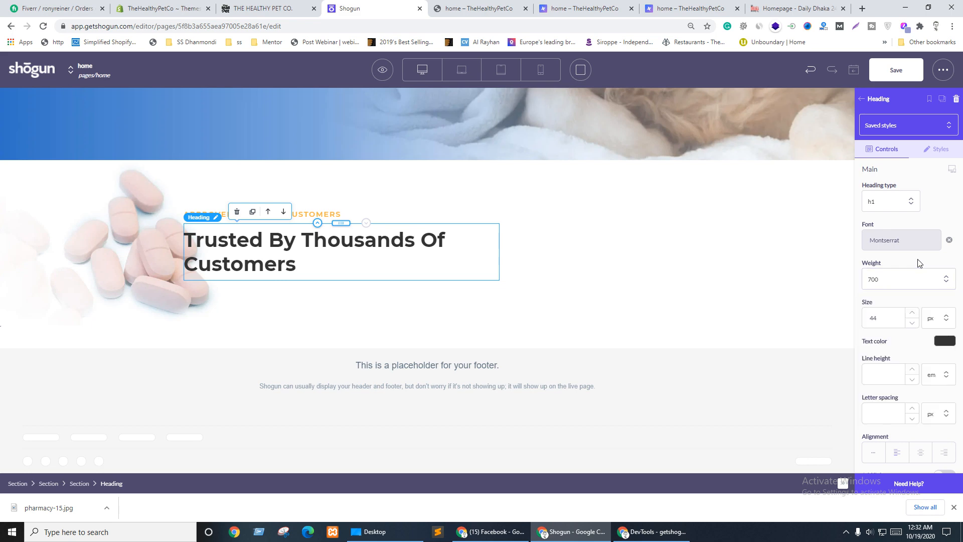
click(936, 150)
drag(892, 244, 870, 239)
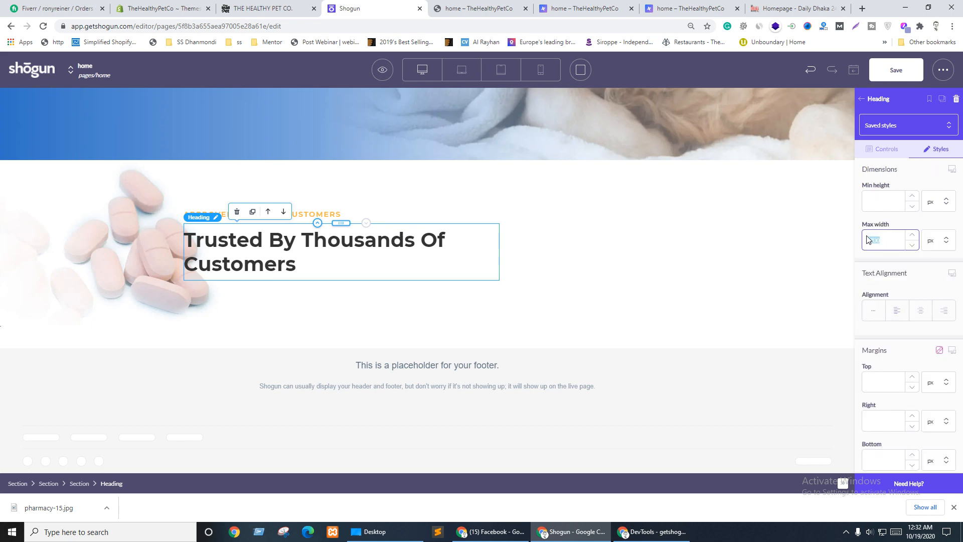
scroll(928, 311, down, 2)
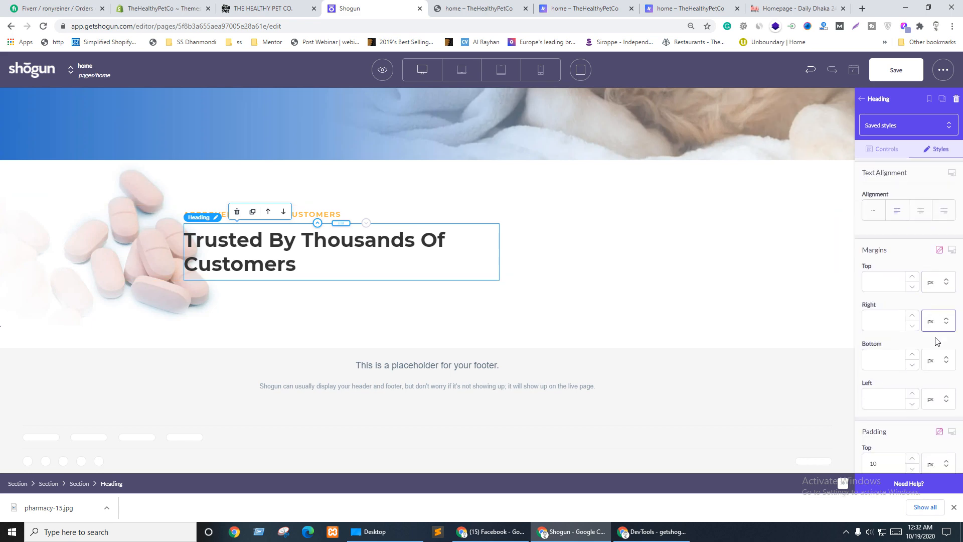
click(943, 321)
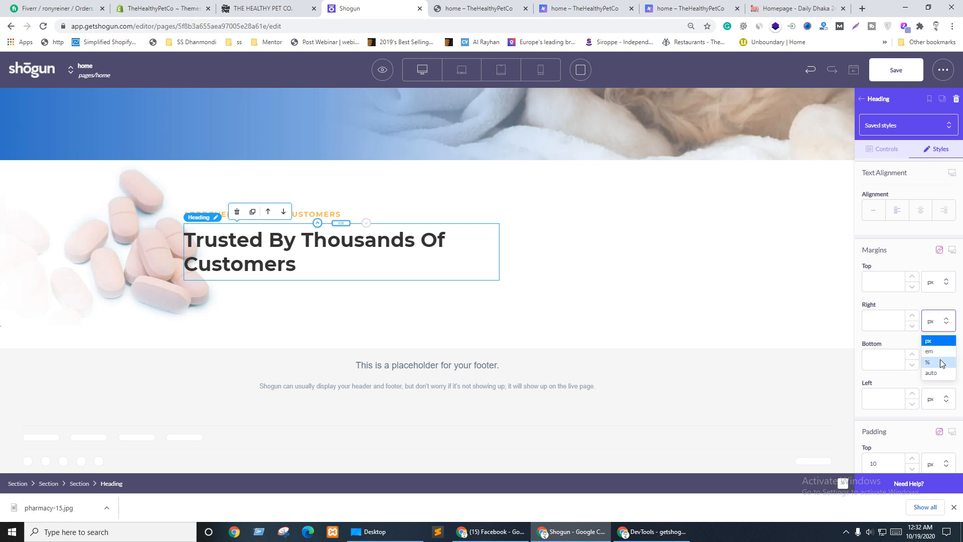
click(934, 374)
click(945, 394)
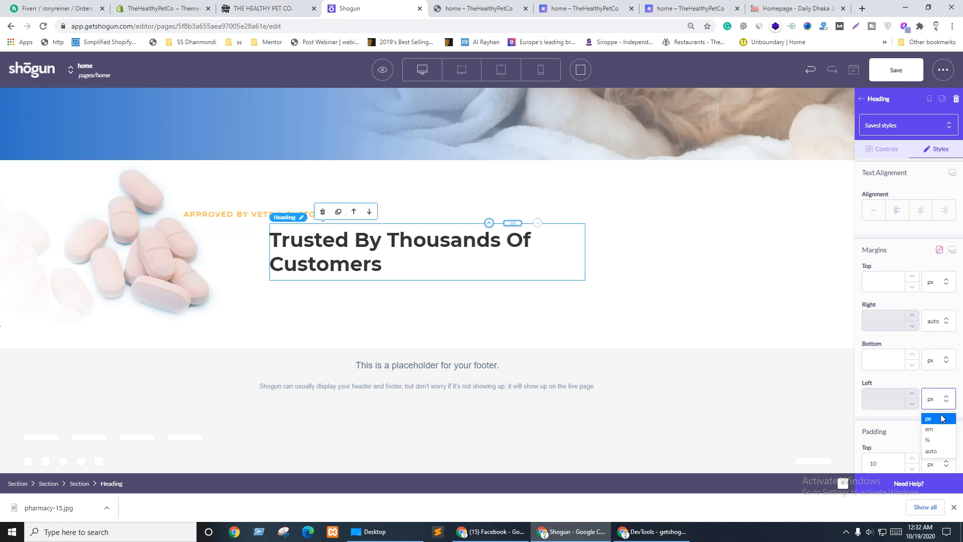
click(934, 452)
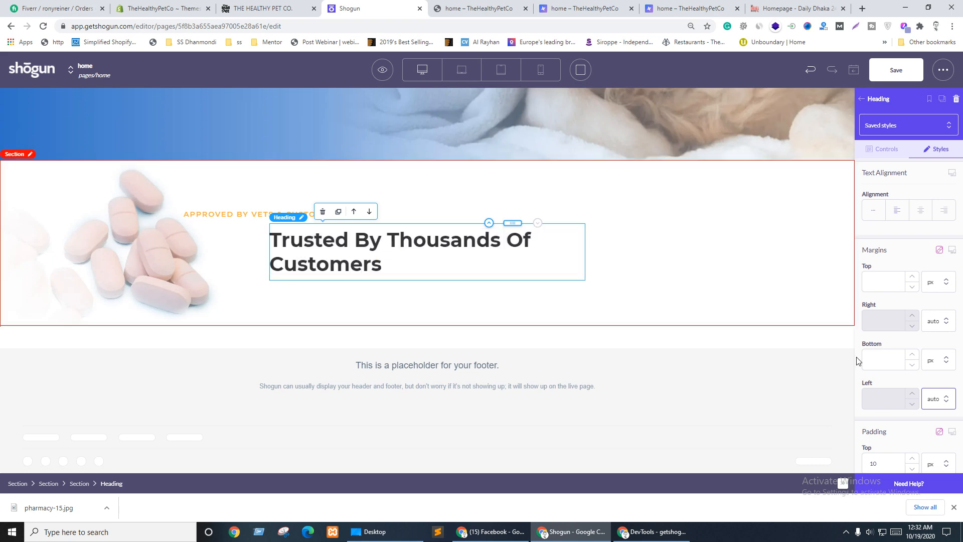
Step: Center-align the text of both "Trusted By Thousands Of Customers" and "APPROVED BY VETS & CUSTOMERS"
click(887, 150)
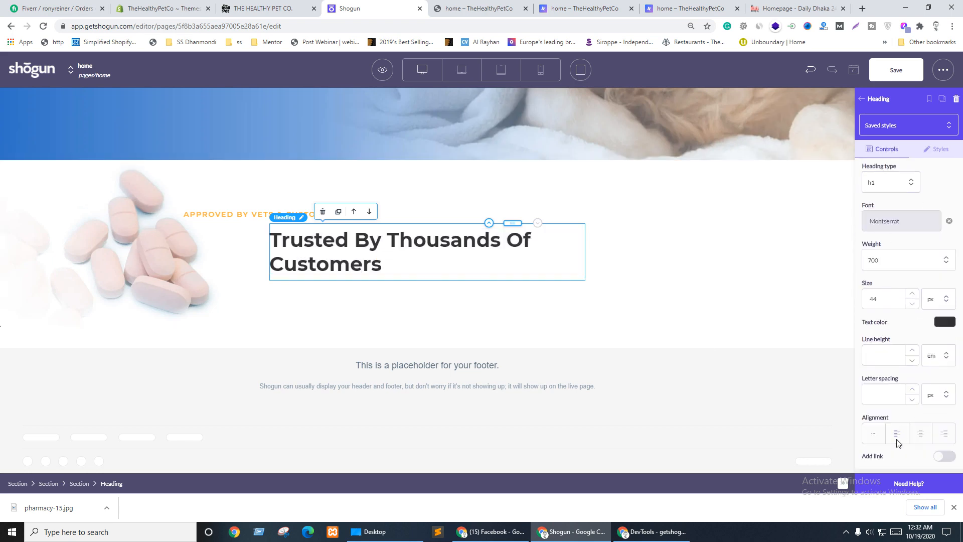
click(920, 433)
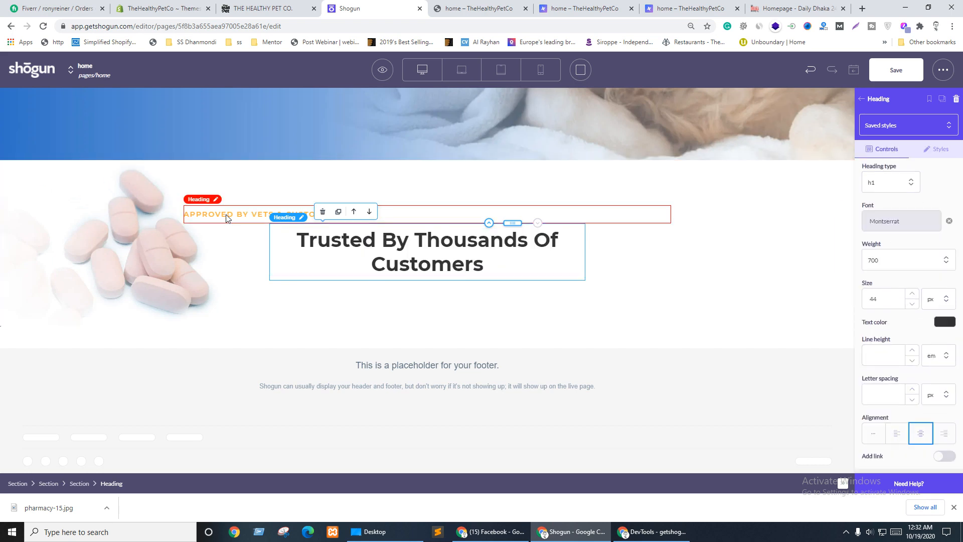
click(226, 216)
click(920, 452)
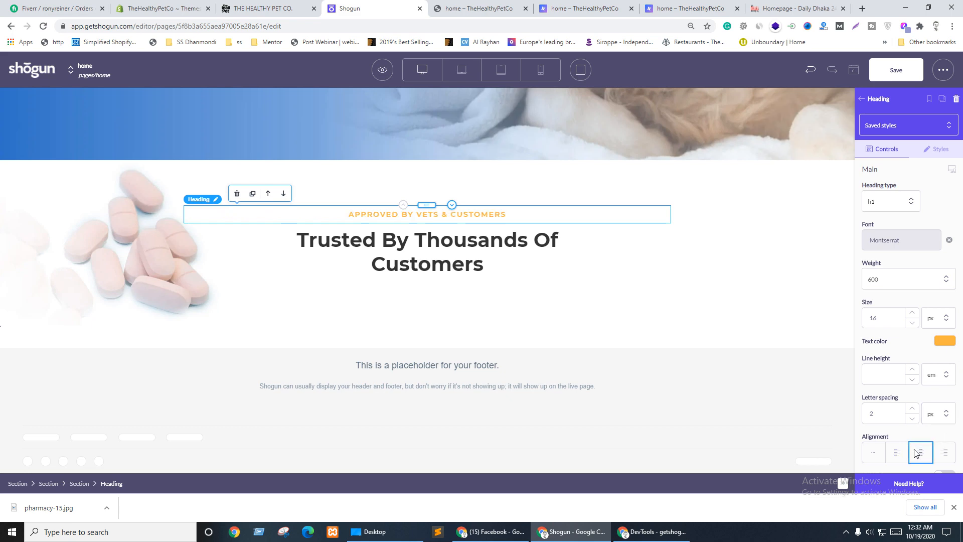
Step: Check the original testimonial layout, then duplicate the Shogun section that holds the two centered headings
key(ctrl+shift+Tab)
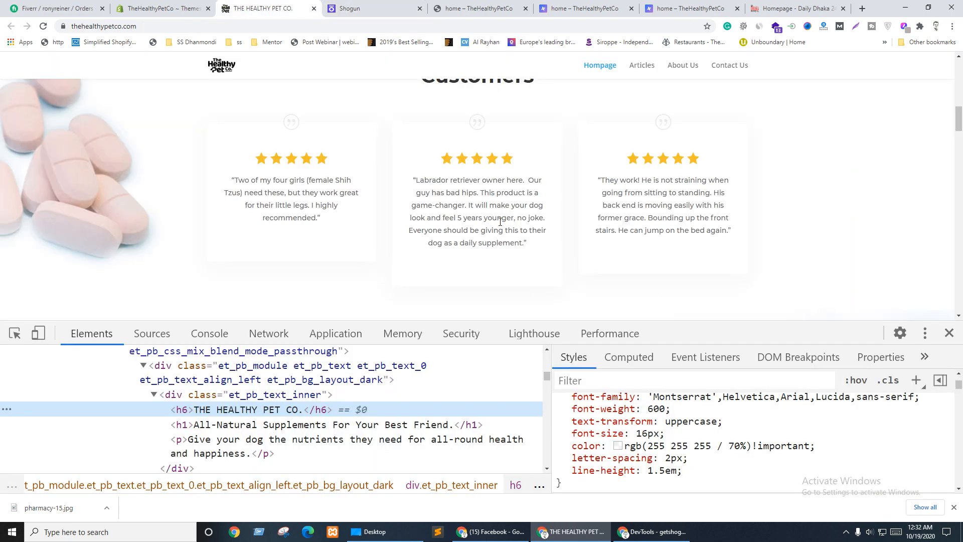
scroll(500, 221, up, 3)
key(ctrl+Tab)
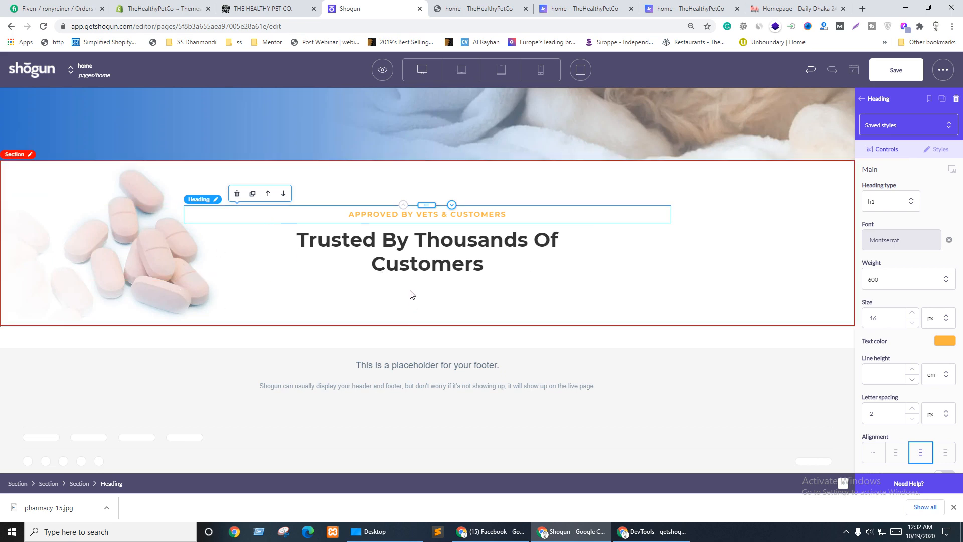
key(ctrl+shift+Tab)
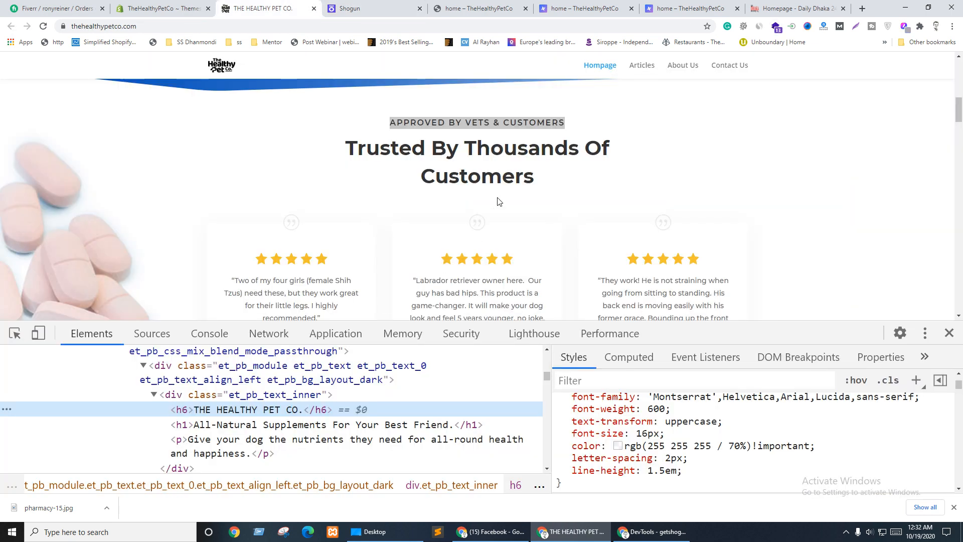
scroll(499, 202, down, 2)
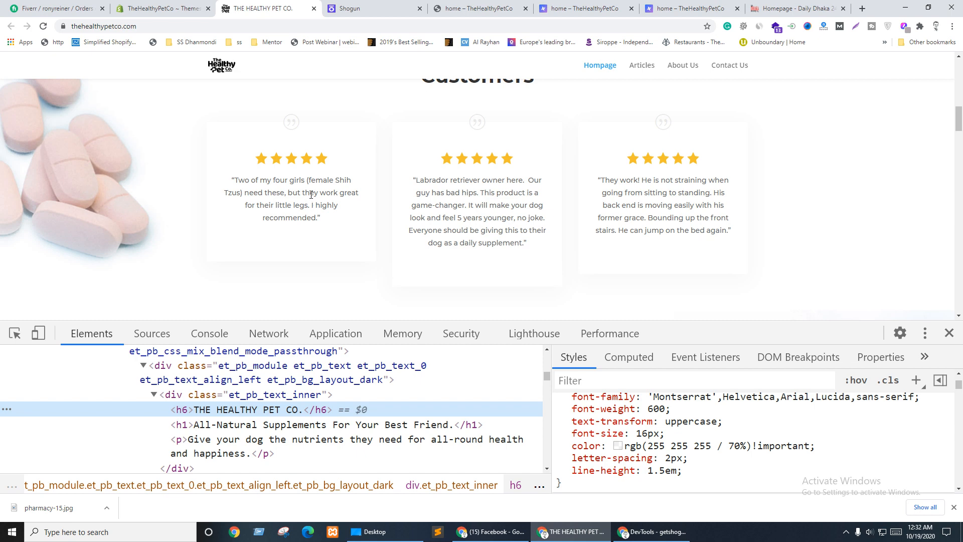
key(ctrl+Tab)
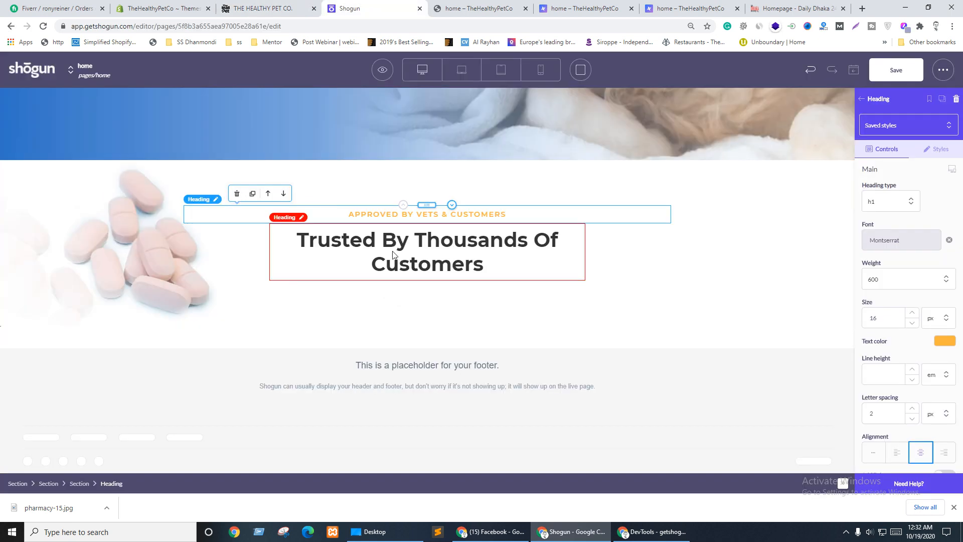
click(194, 247)
click(81, 193)
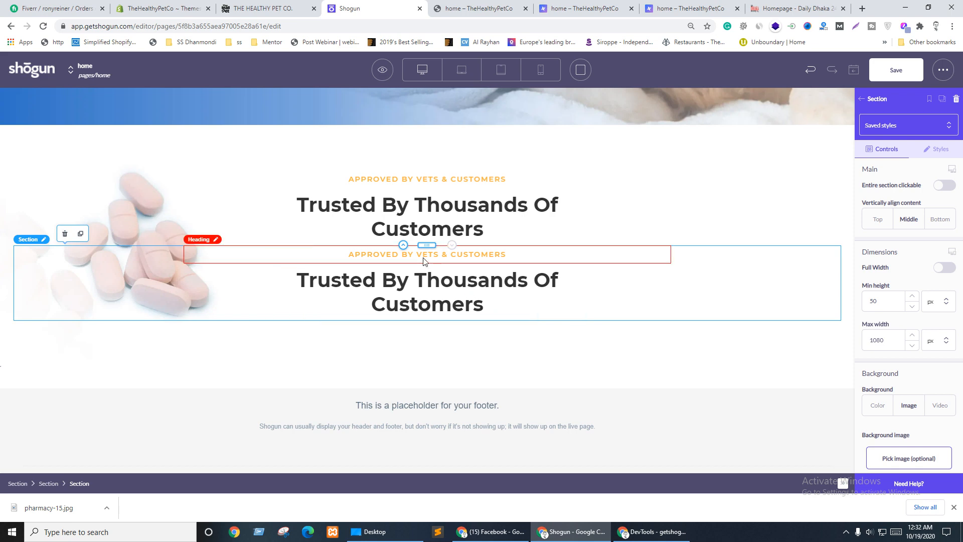
Step: Delete both headings from the duplicated section to leave it empty
click(319, 257)
click(237, 233)
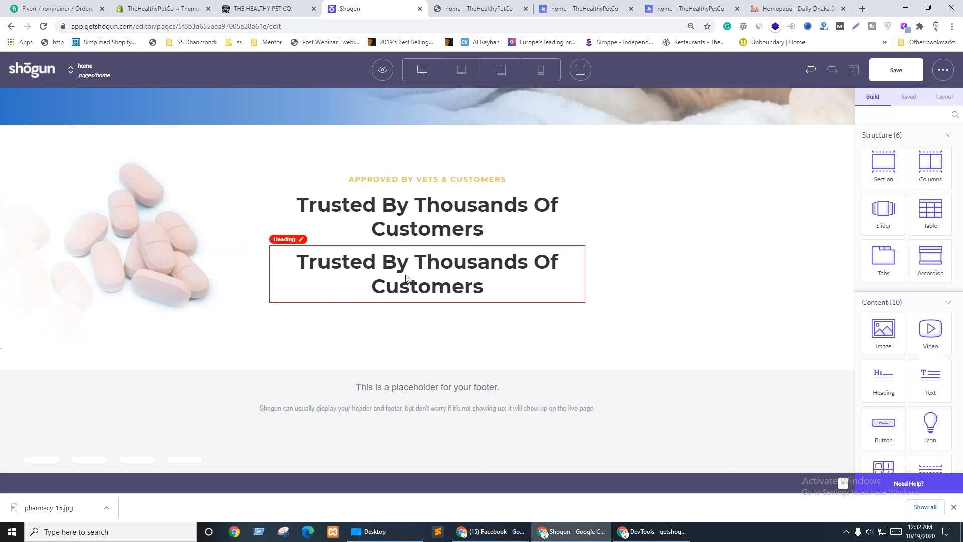
click(282, 250)
click(322, 233)
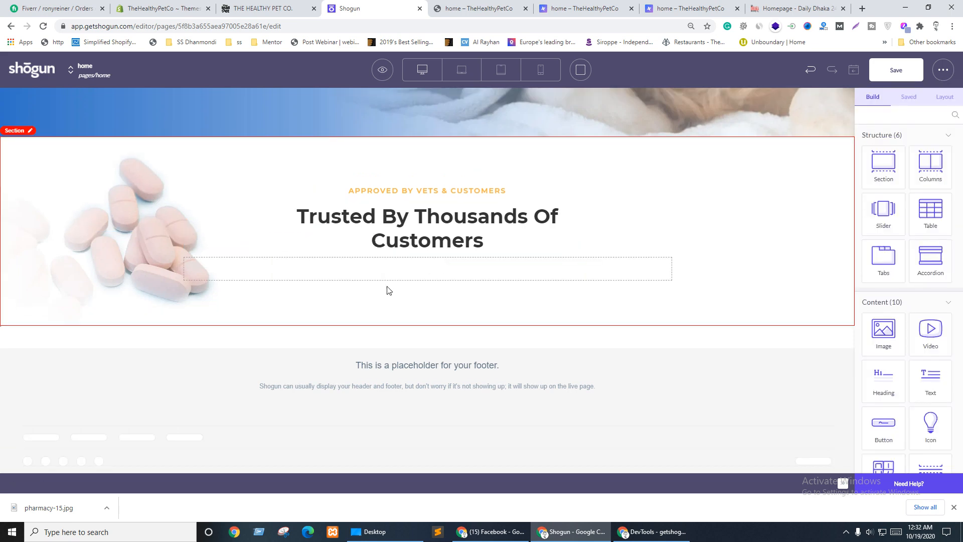
Step: Add a Columns element inside the empty section below the "Trusted By Thousands Of Customers" heading
click(355, 271)
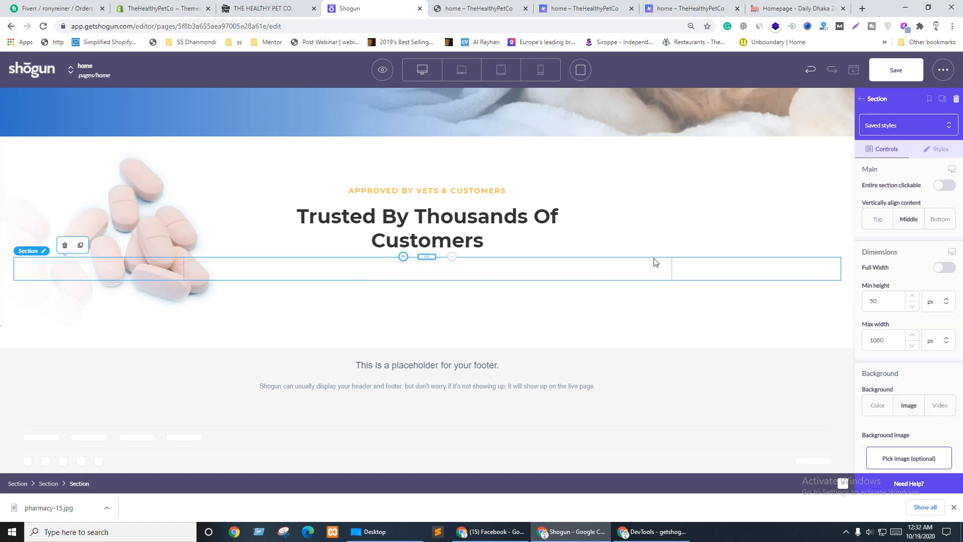
click(863, 102)
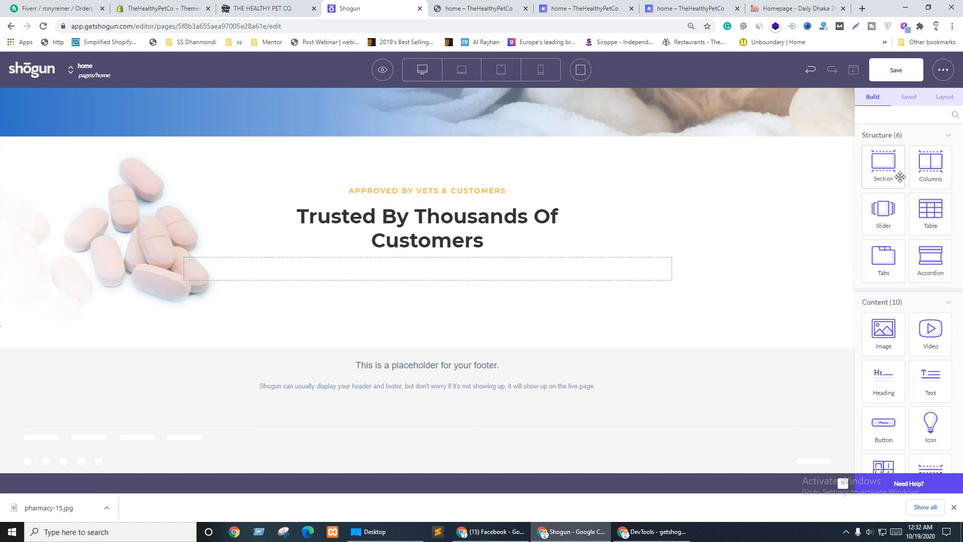
drag(931, 163, 415, 272)
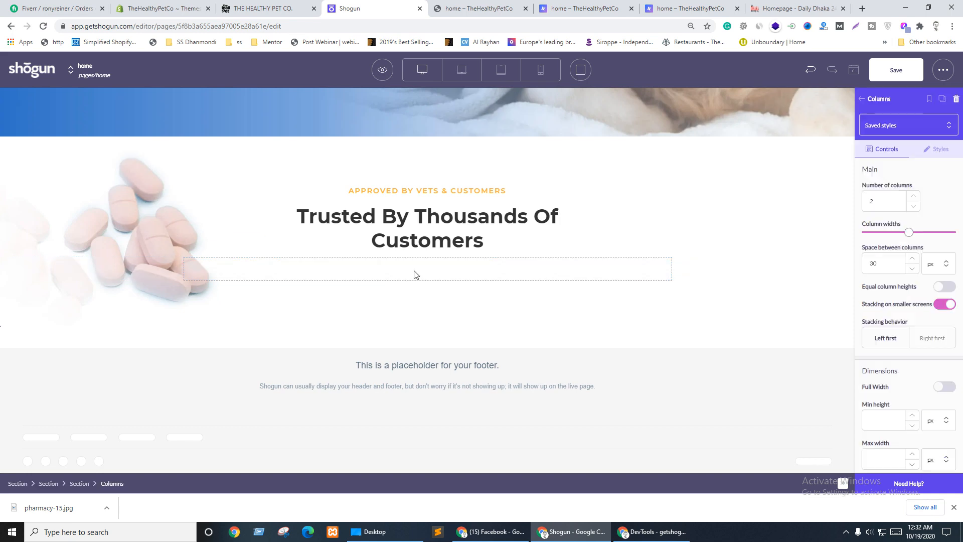
Step: Set the Columns element to 3 columns, then inspect the first testimonial card's styling on the original site
click(913, 198)
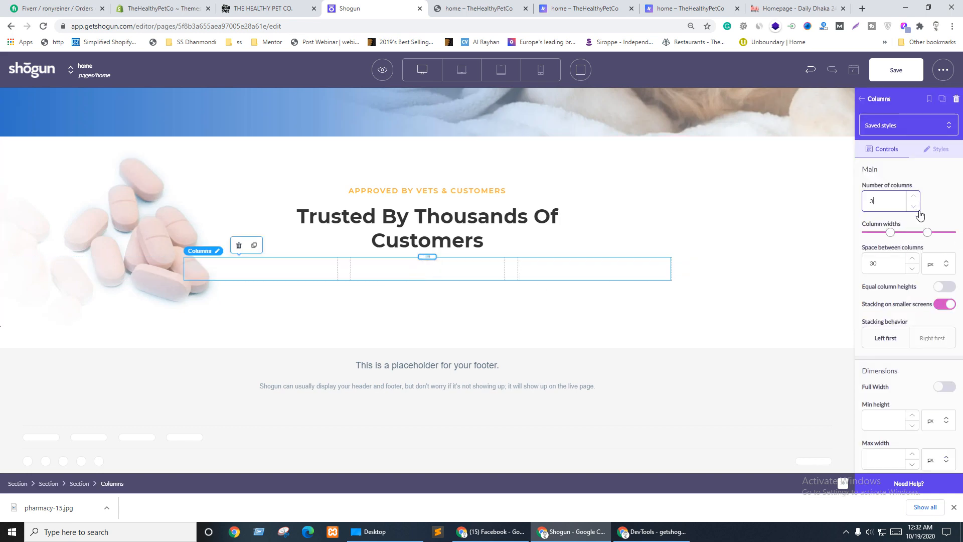
key(ctrl+shift+Tab)
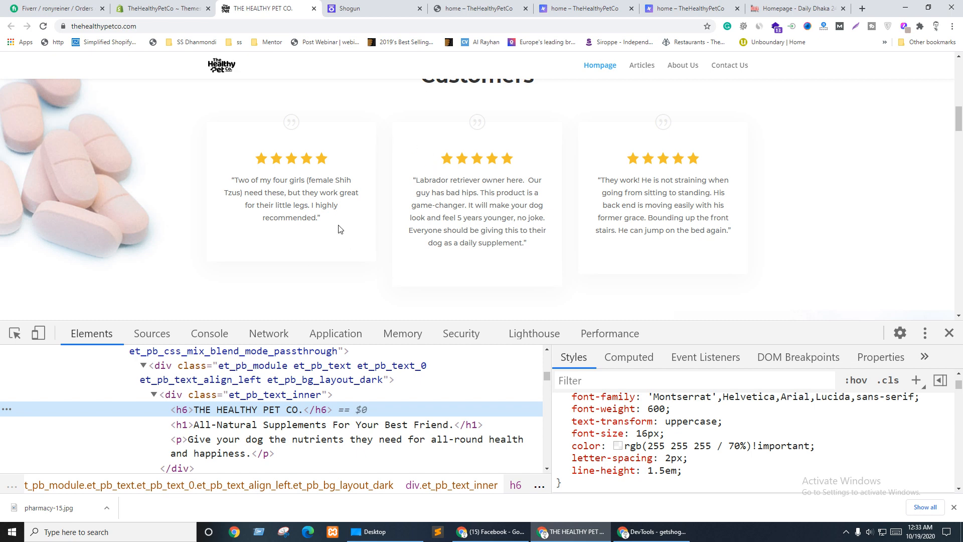
click(15, 333)
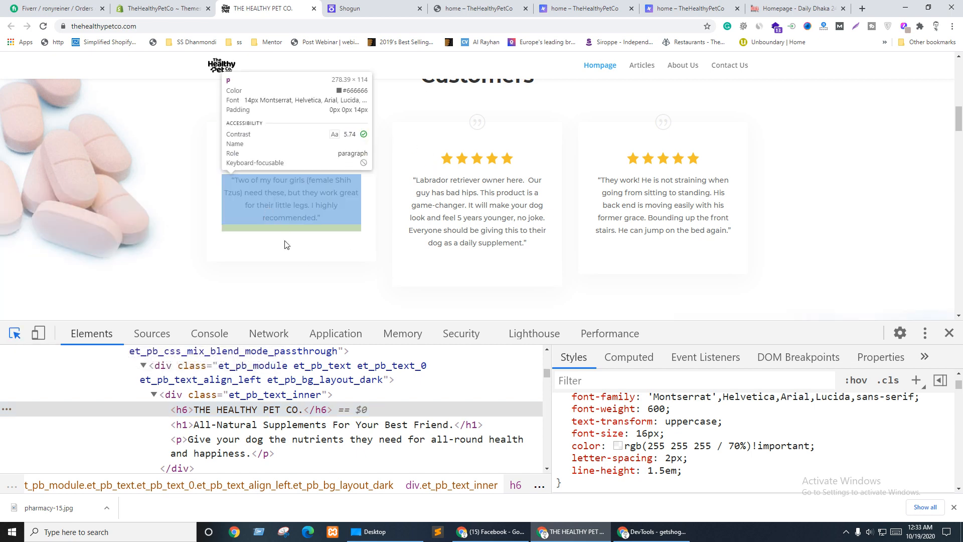
click(281, 253)
scroll(708, 404, down, 3)
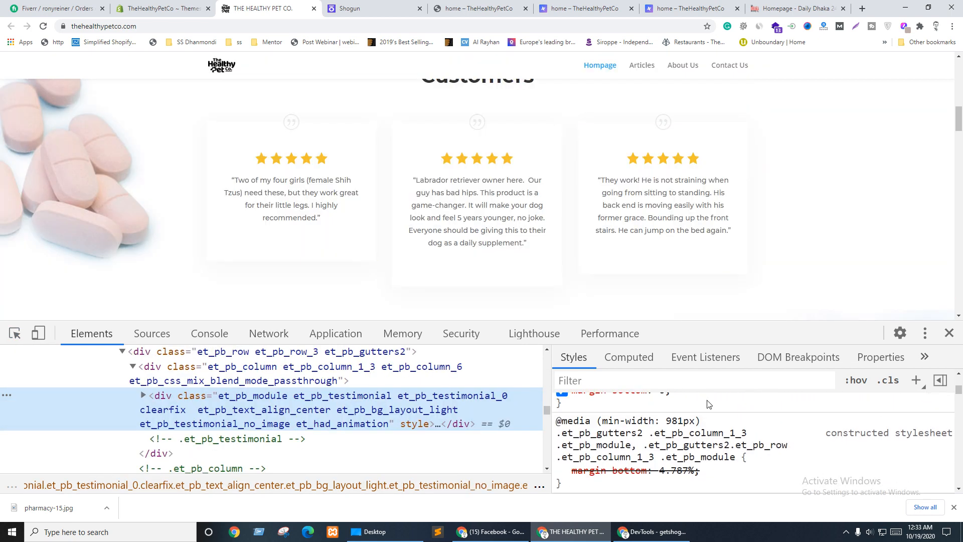
scroll(708, 404, up, 3)
click(188, 381)
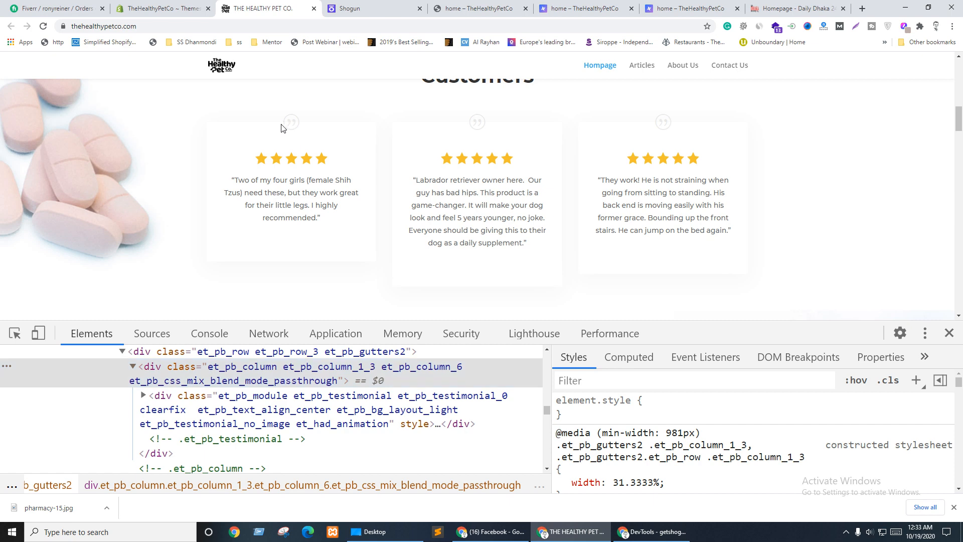
Step: Examine the quote icon's ::before styles inside the first testimonial card on the original site
right_click(296, 125)
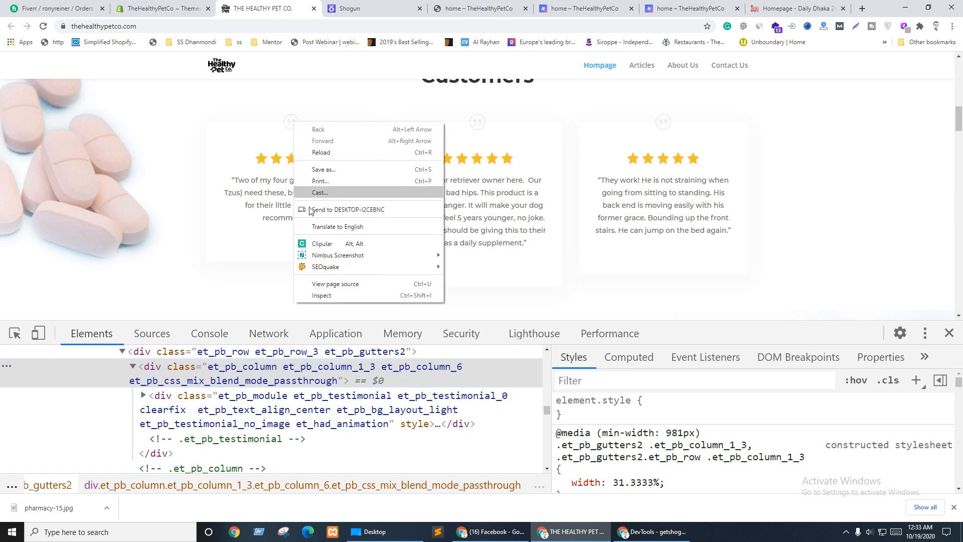
click(329, 294)
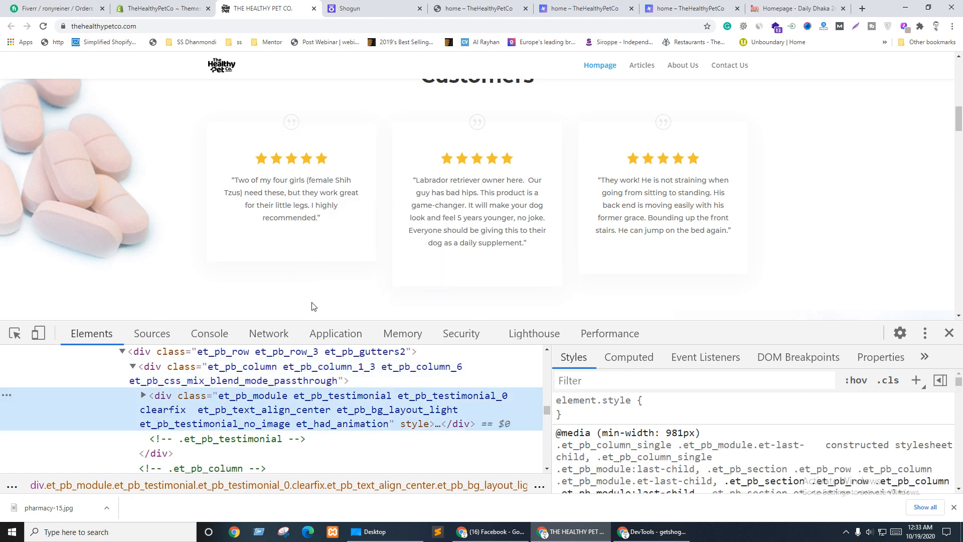
click(143, 396)
scroll(165, 397, down, 2)
click(188, 390)
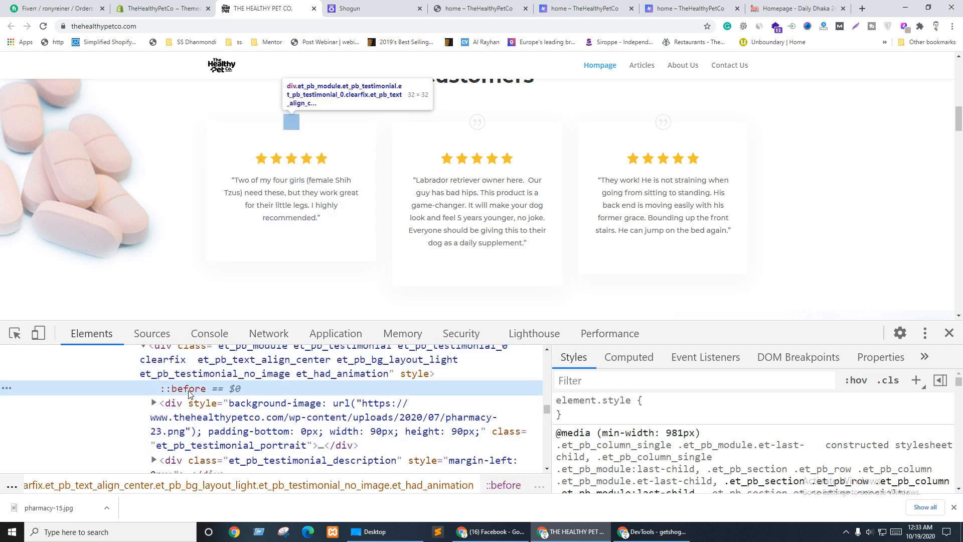
scroll(773, 457, down, 1)
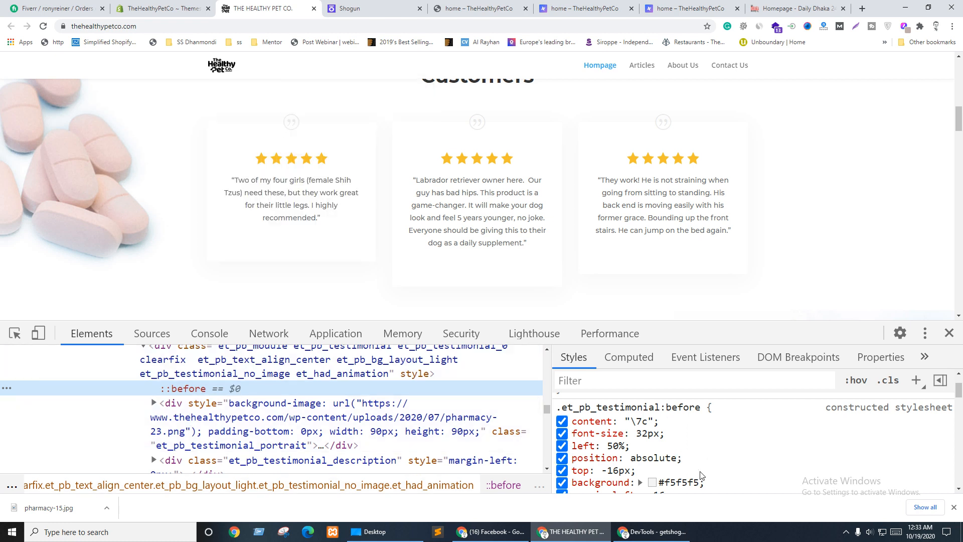
scroll(702, 475, up, 1)
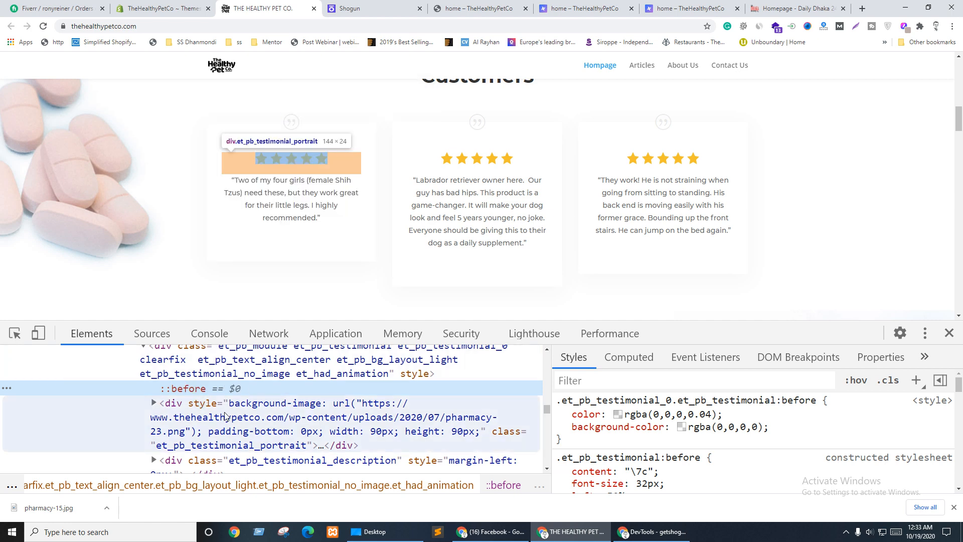
scroll(301, 421, up, 1)
click(350, 424)
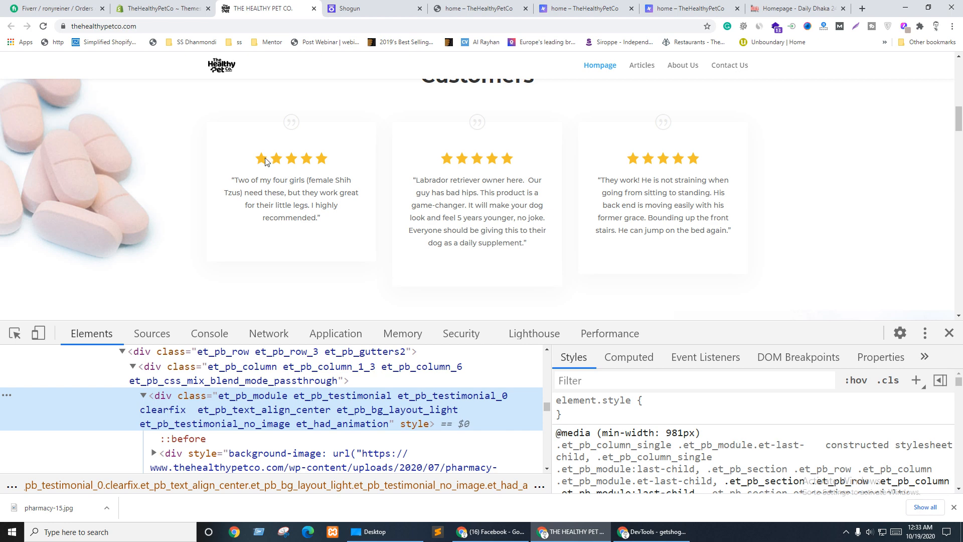
Step: Copy the first review's quote, starting "Two of my four girls", from the original site
drag(265, 159, 254, 180)
click(340, 157)
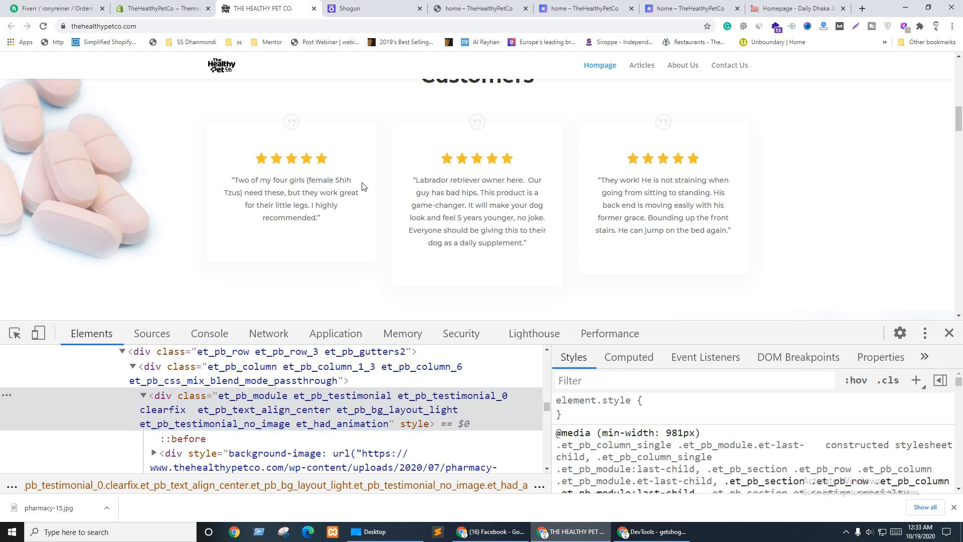
drag(232, 177, 327, 221)
key(ctrl+c)
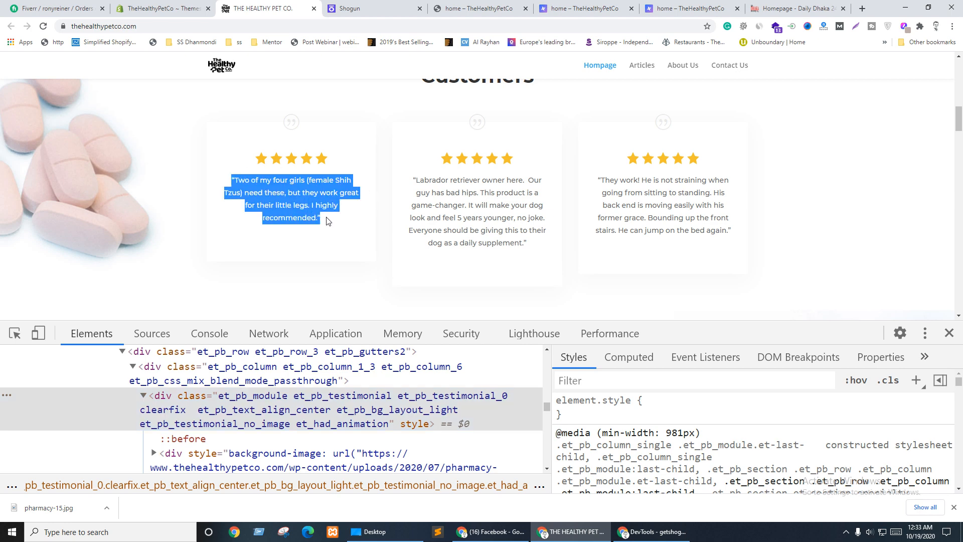
Step: Add a Section inside the first of the three columns in Shogun and compare it with the original cards
key(ctrl+Tab)
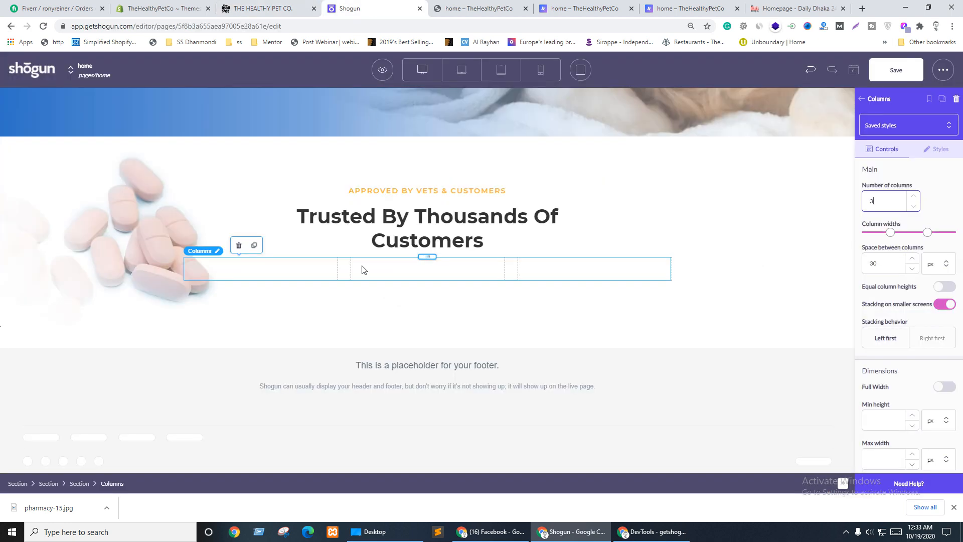
click(861, 98)
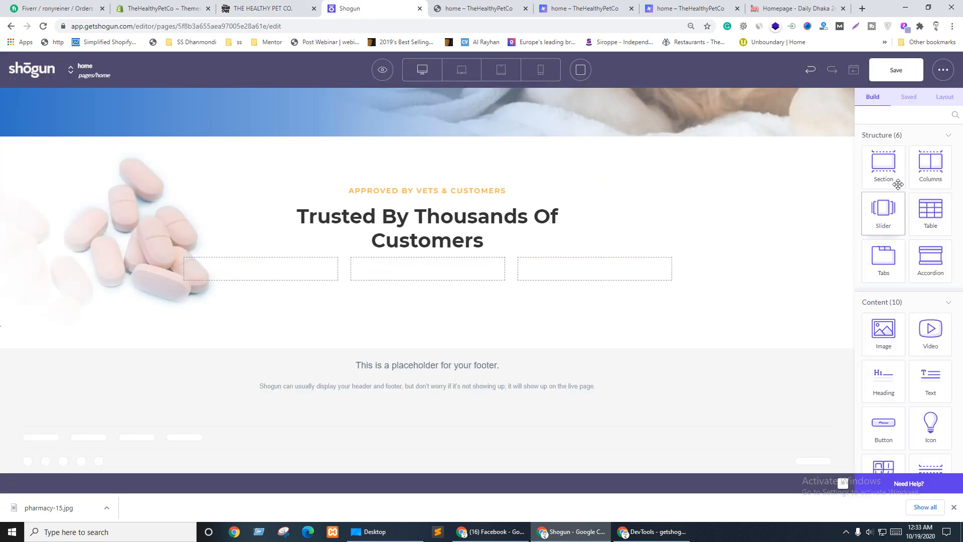
drag(883, 163, 247, 273)
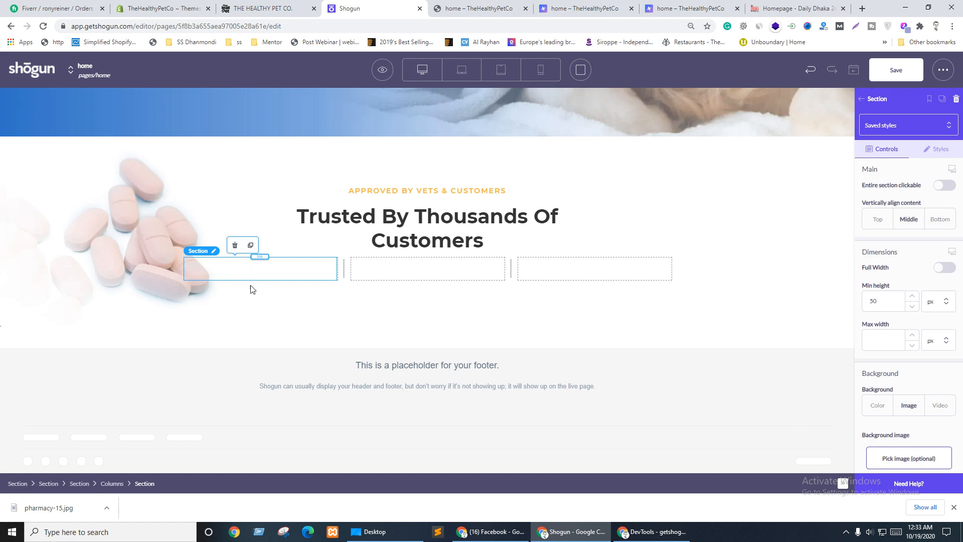
click(271, 5)
click(283, 240)
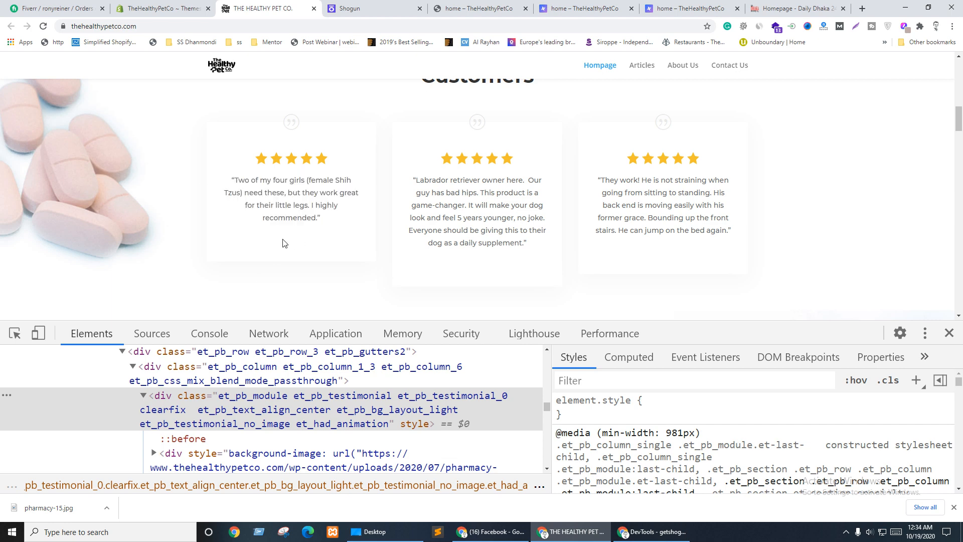
click(390, 5)
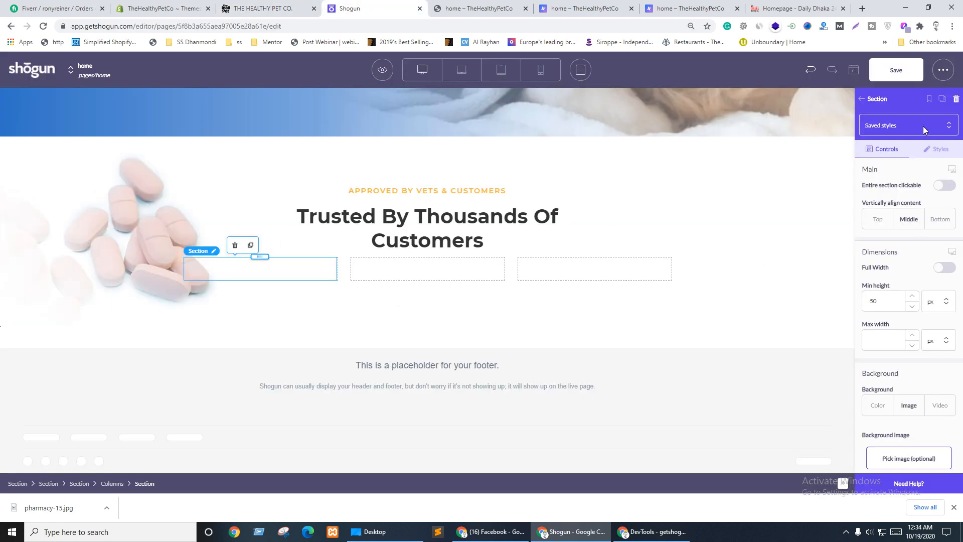
click(870, 99)
key(ctrl+shift+Tab)
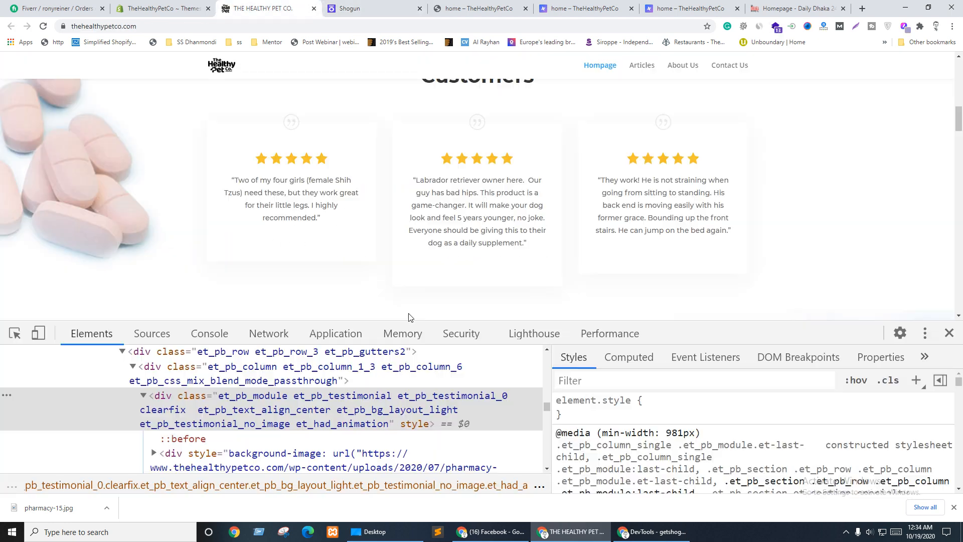
key(ctrl+Tab)
scroll(326, 245, up, 4)
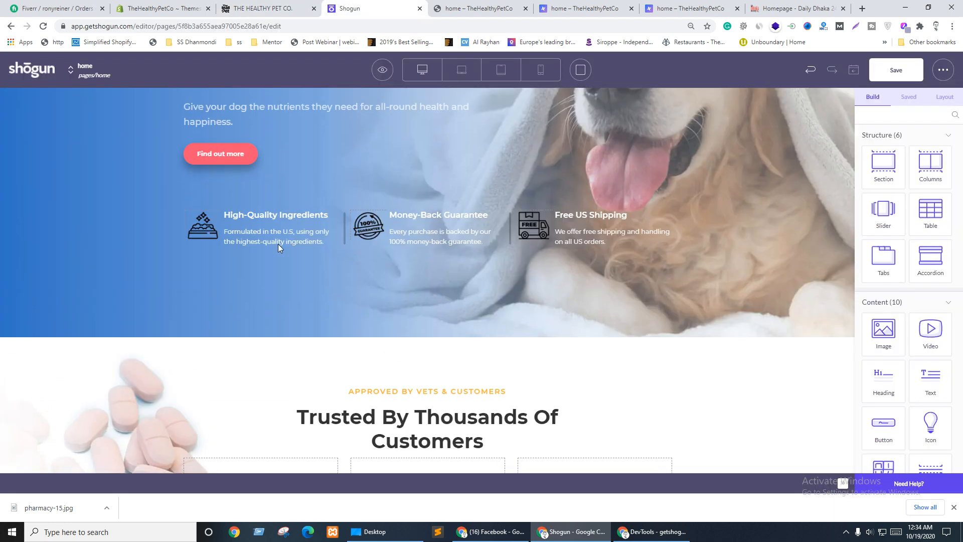
click(267, 239)
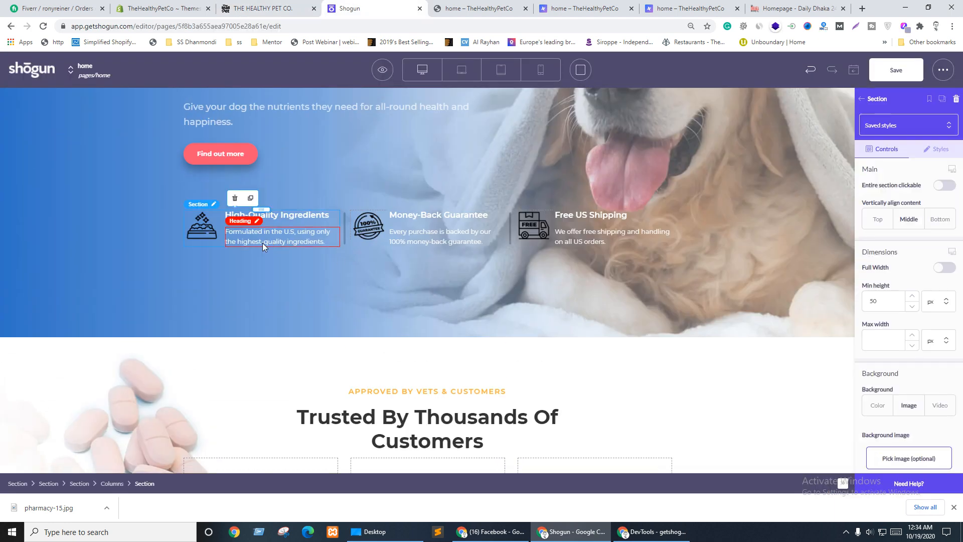
click(251, 198)
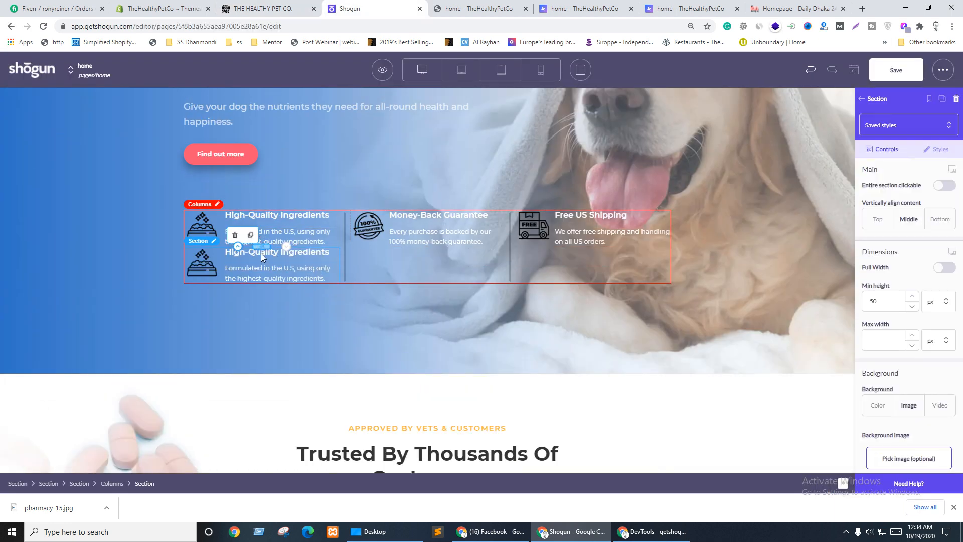
key(Delete)
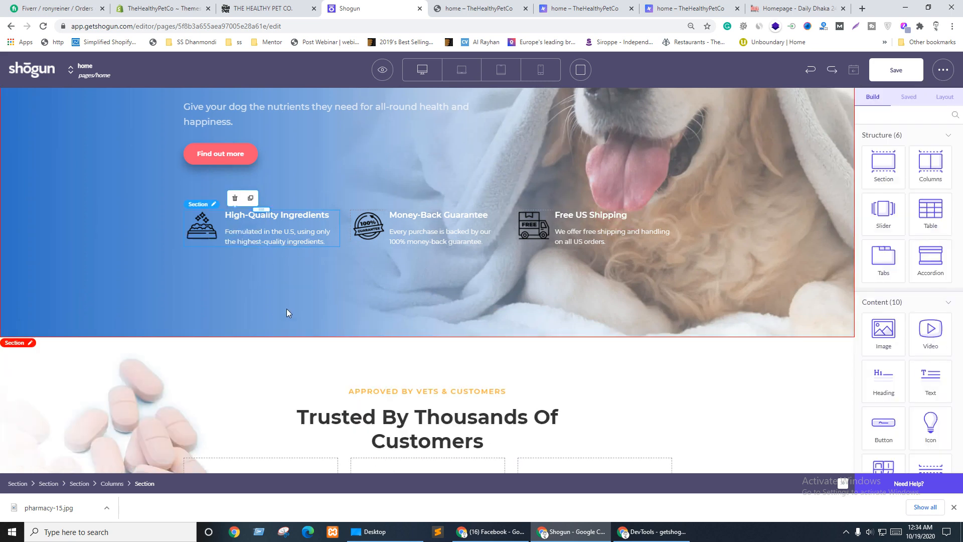
Step: Duplicate the "Formulated in the U.S." heading into the first testimonial column's section and replace its text with the copied review
click(264, 239)
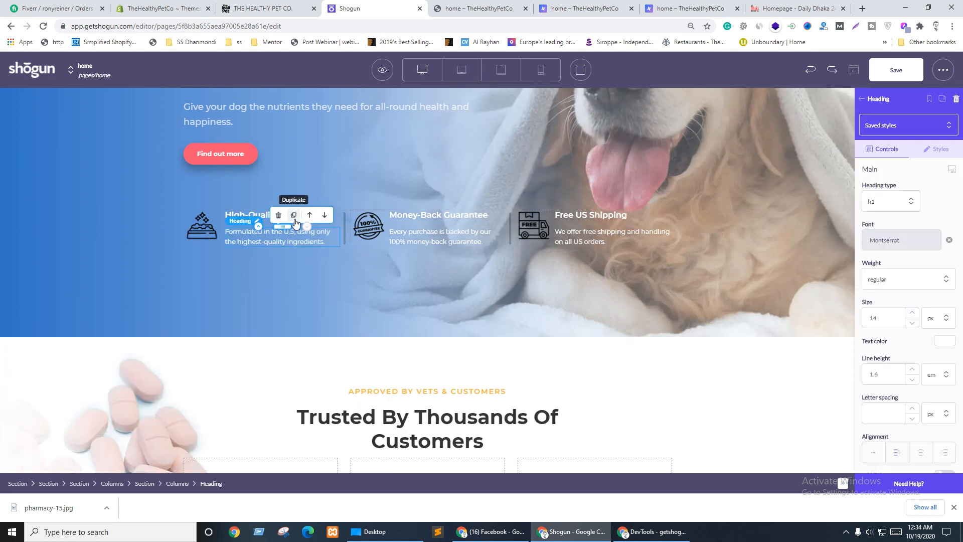
drag(282, 227, 254, 268)
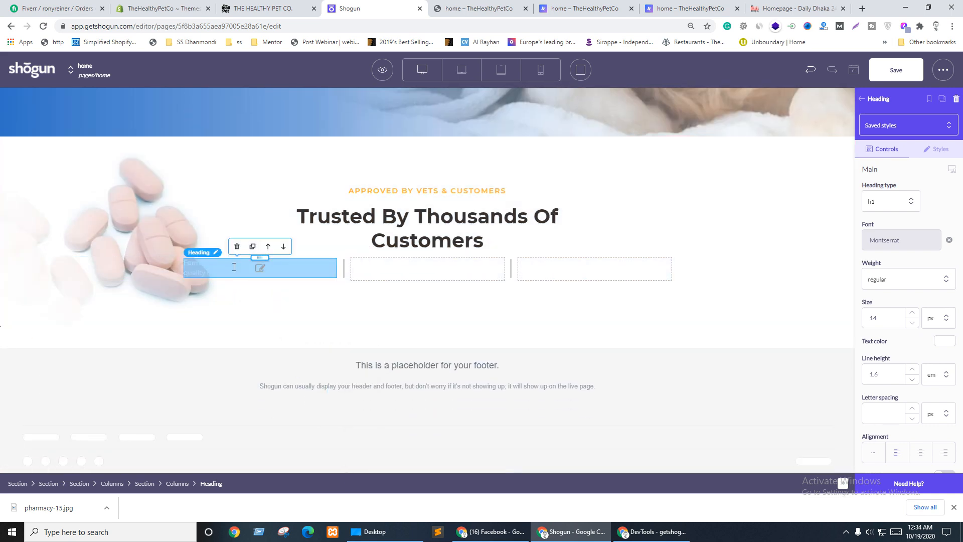
triple_click(234, 265)
key(ctrl+v)
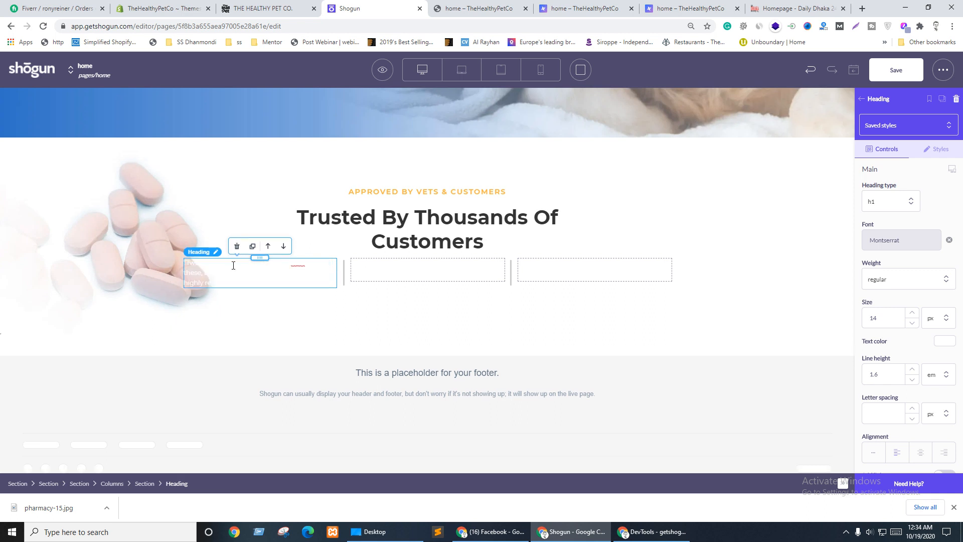
Step: Set the first review heading's text color to hex 333
click(945, 341)
text(333)
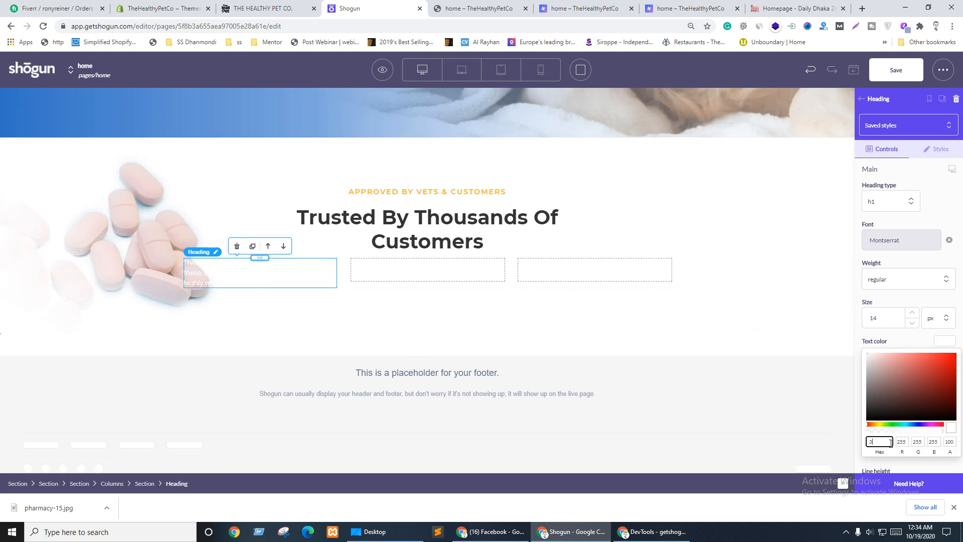
click(294, 311)
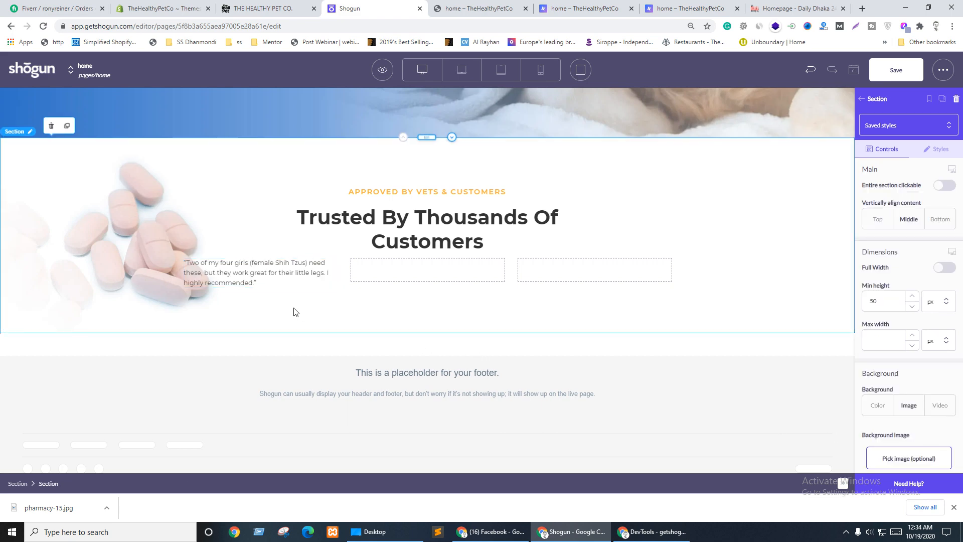
Step: Examine the first review paragraph's line height, font weight and color in the original site's styles
key(ctrl+shift+Tab)
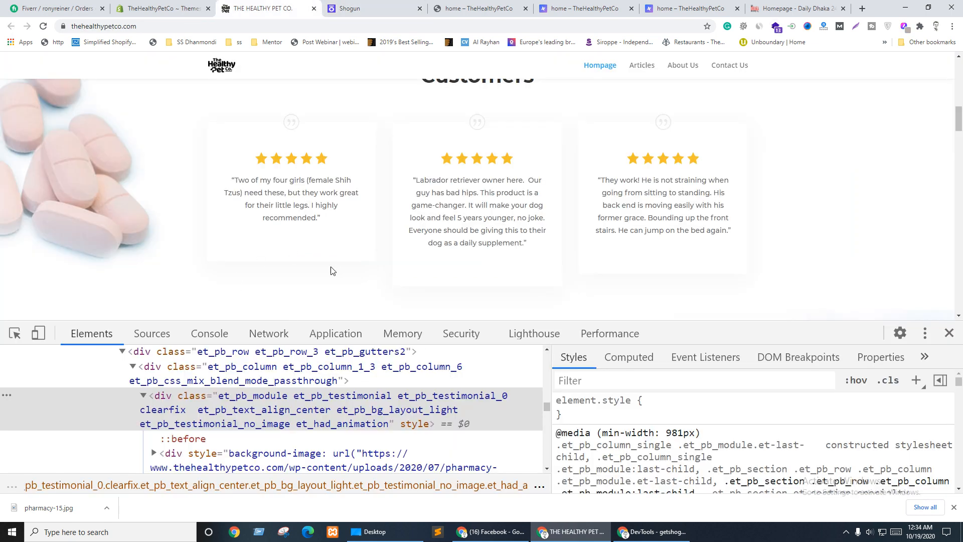
click(15, 333)
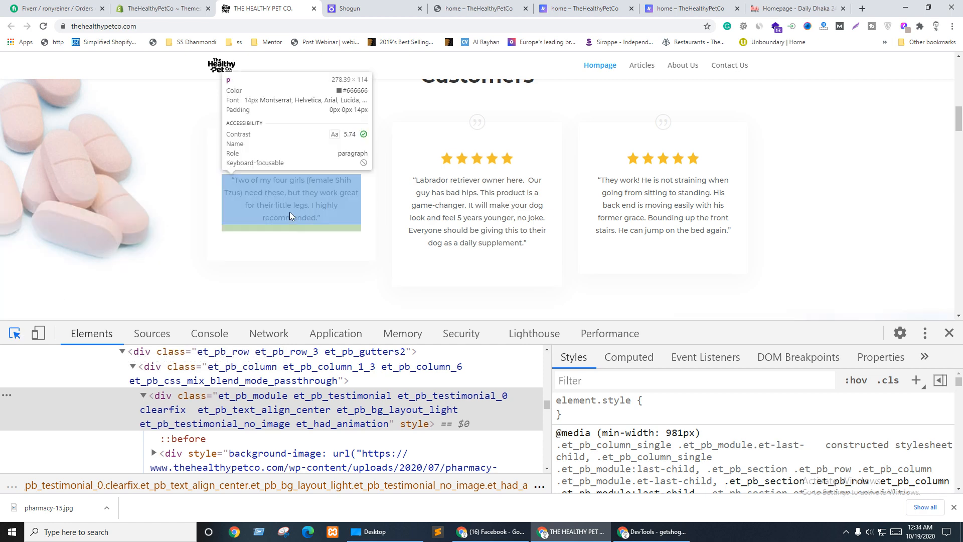
click(289, 212)
scroll(720, 439, down, 3)
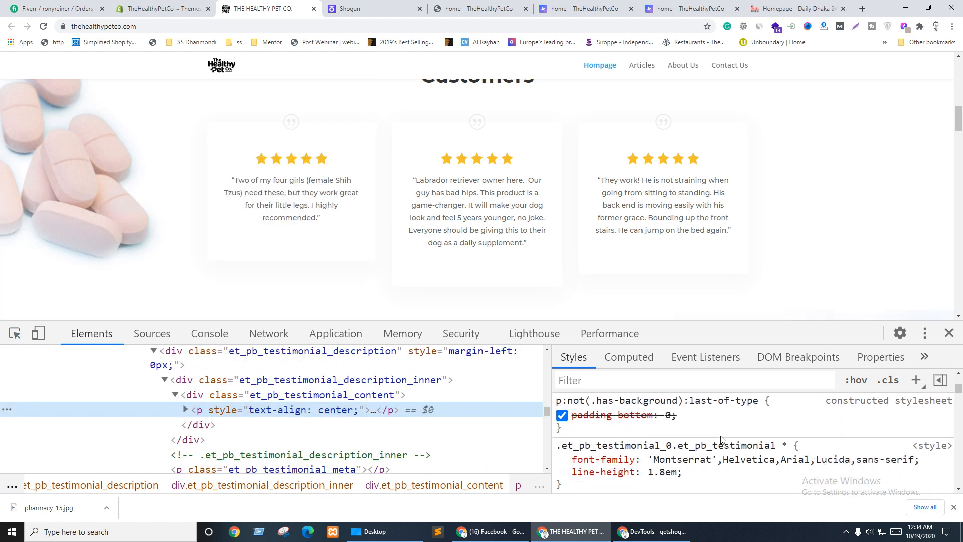
scroll(721, 439, down, 1)
scroll(667, 447, down, 6)
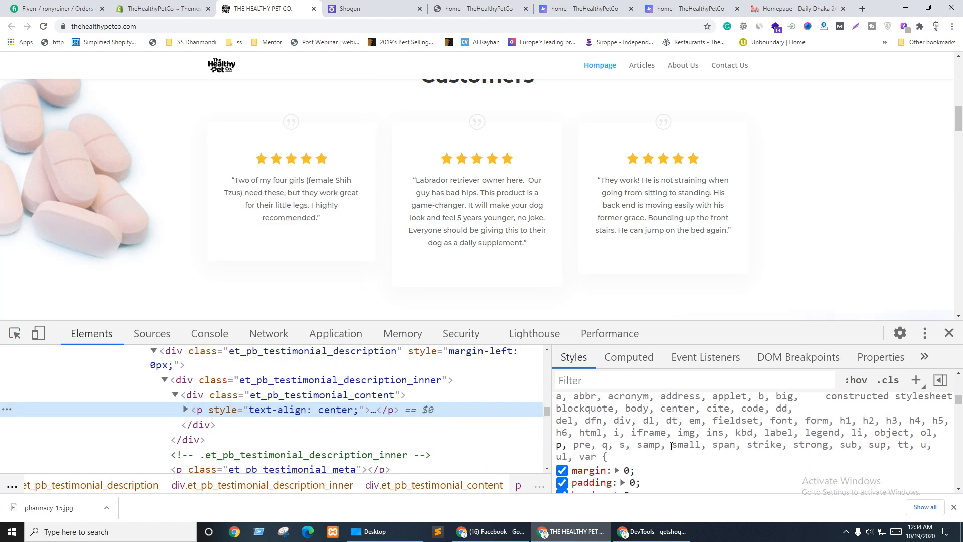
scroll(683, 455, down, 8)
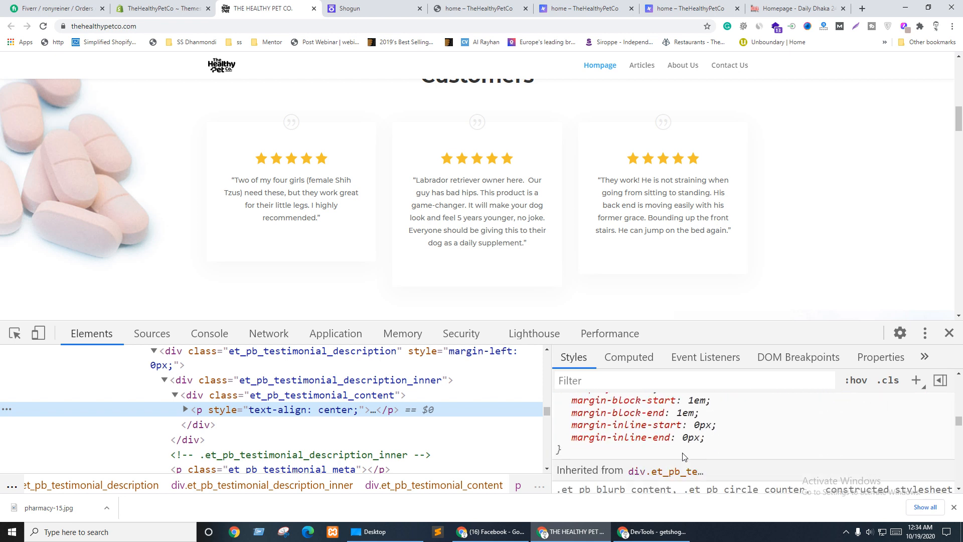
scroll(686, 454, down, 6)
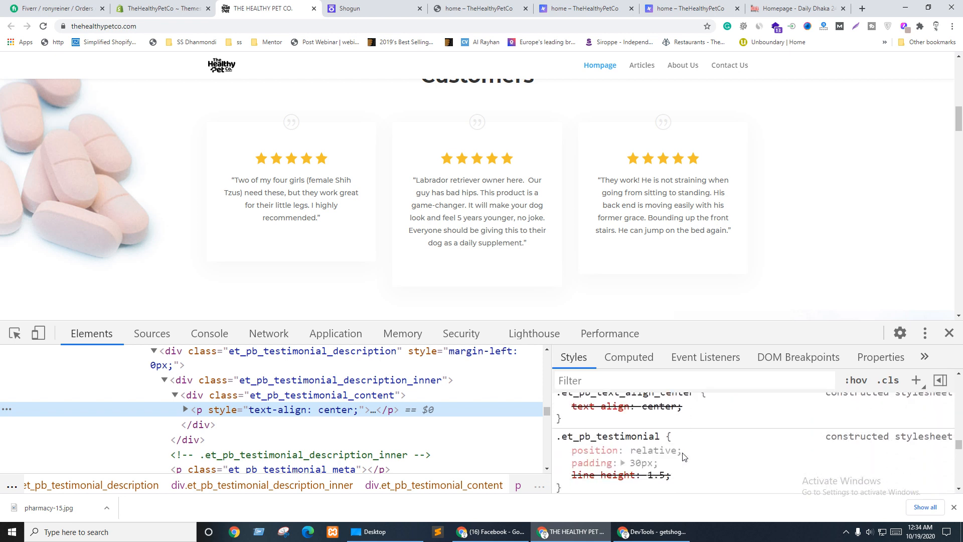
scroll(690, 453, up, 4)
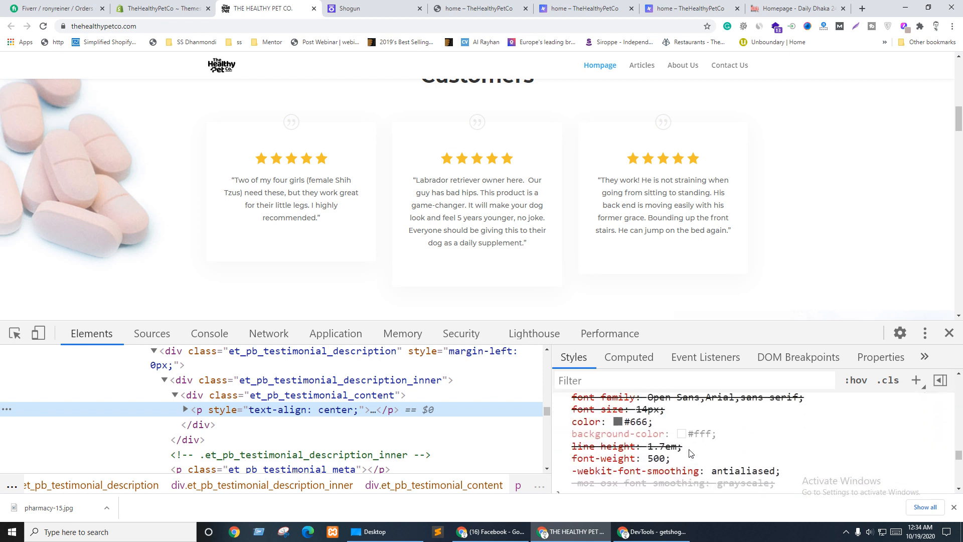
Step: Check the first testimonial paragraph's own style rules, padding and box model on the original site
scroll(702, 469, up, 6)
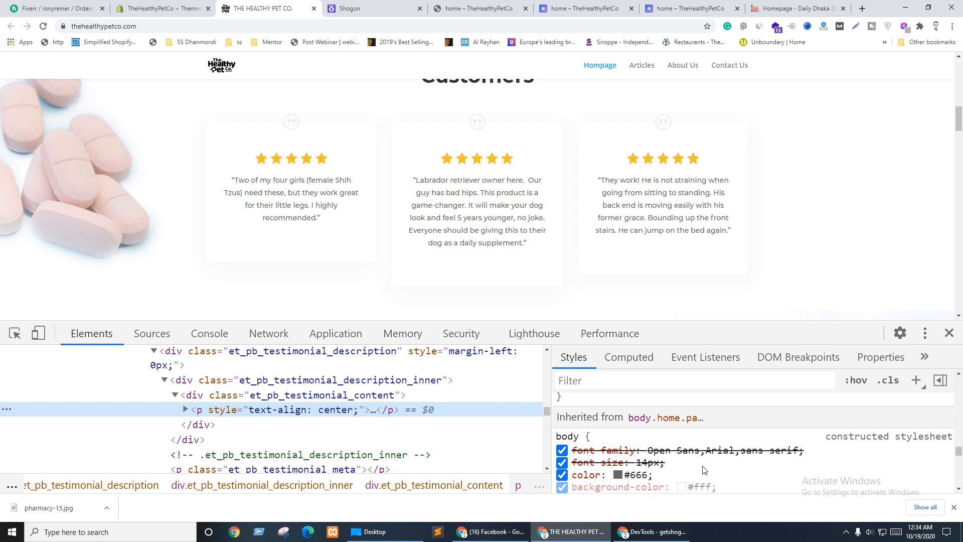
scroll(703, 469, up, 8)
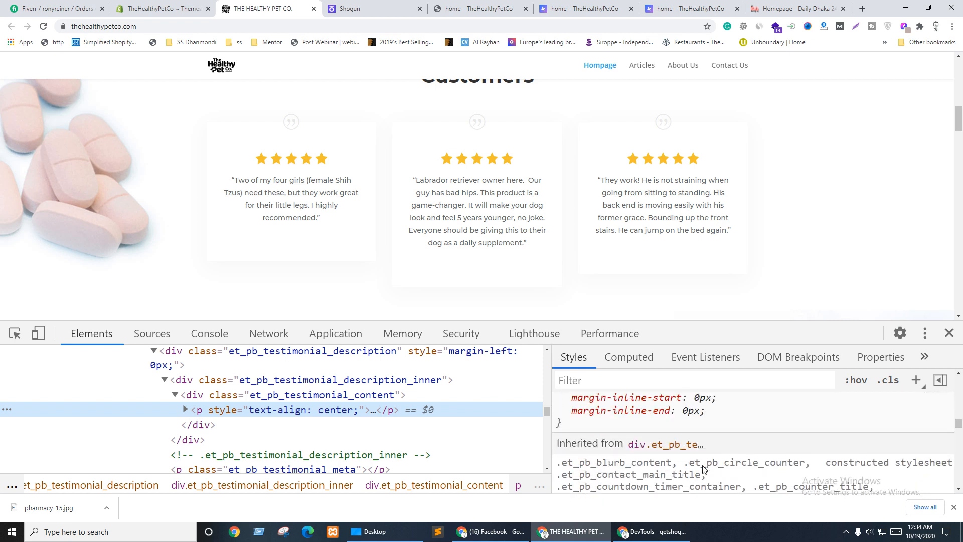
scroll(703, 466, up, 6)
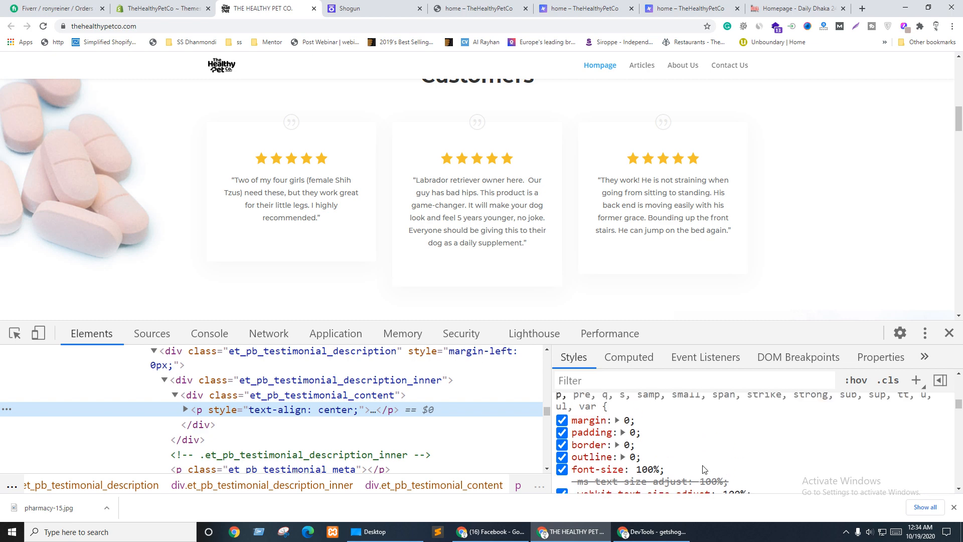
scroll(703, 469, up, 2)
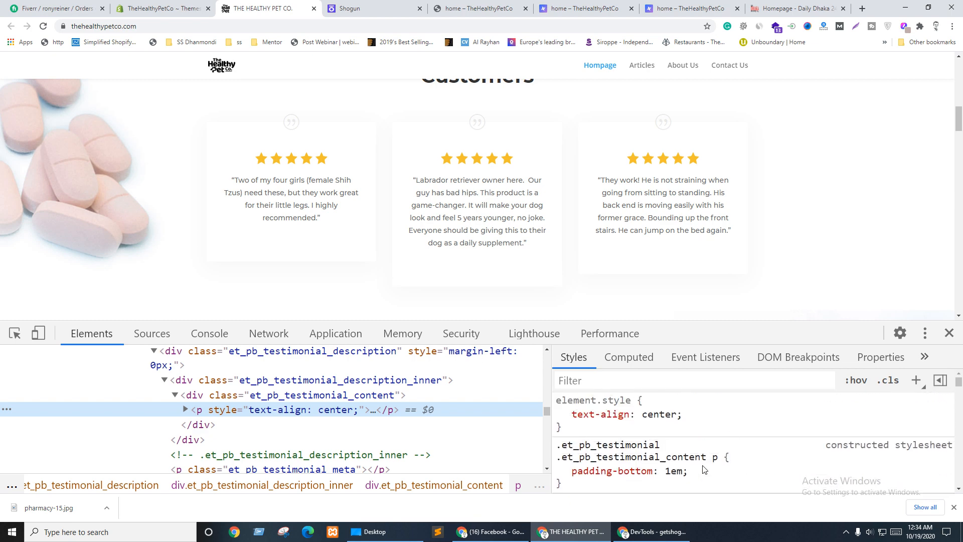
scroll(705, 467, down, 8)
scroll(715, 457, down, 15)
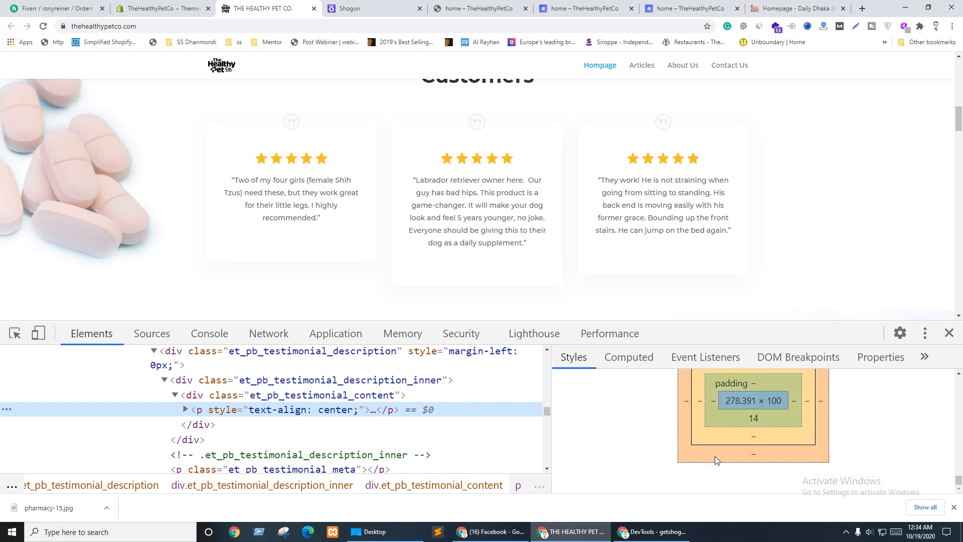
scroll(715, 457, up, 10)
Step: Switch back to the Shogun editor and set the first review heading's text color to hex 666
key(ctrl+Tab)
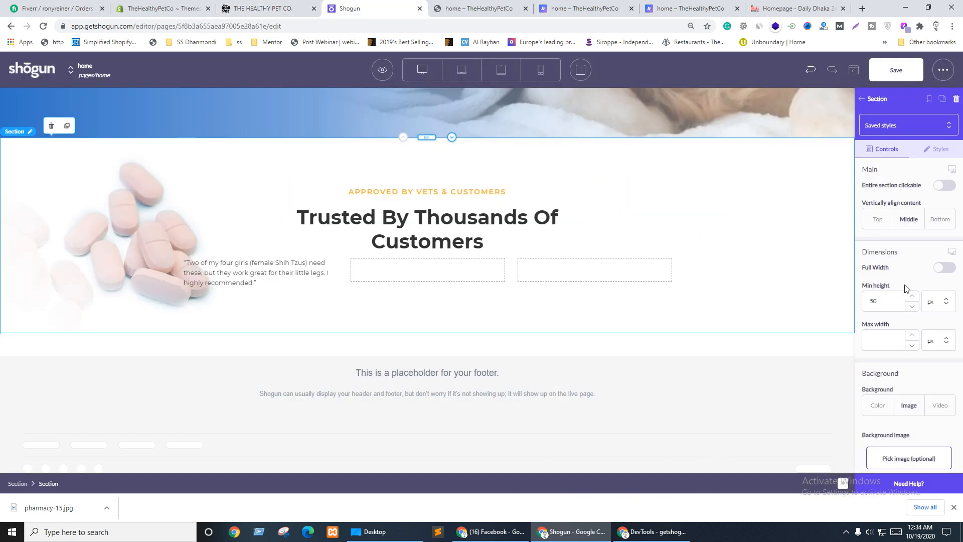
scroll(925, 329, down, 3)
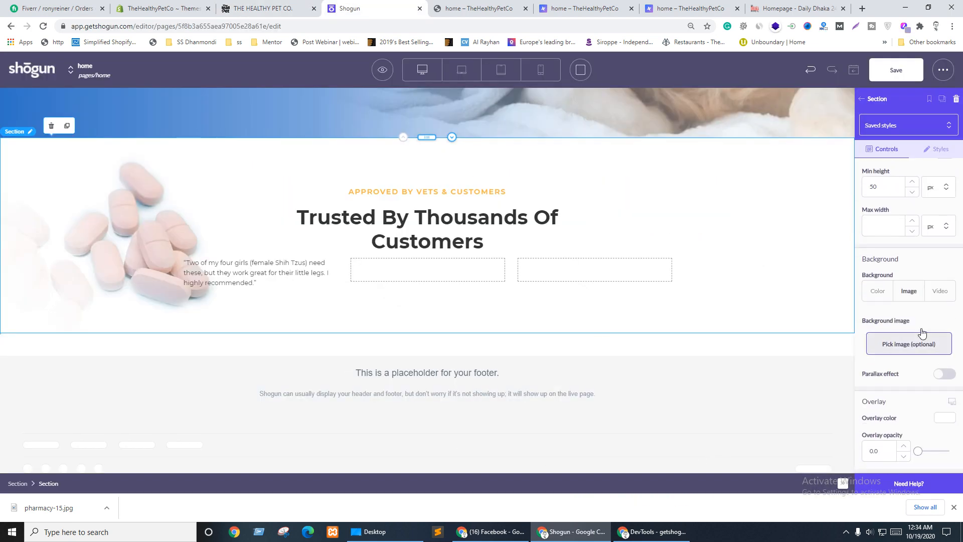
scroll(920, 325, up, 3)
click(940, 149)
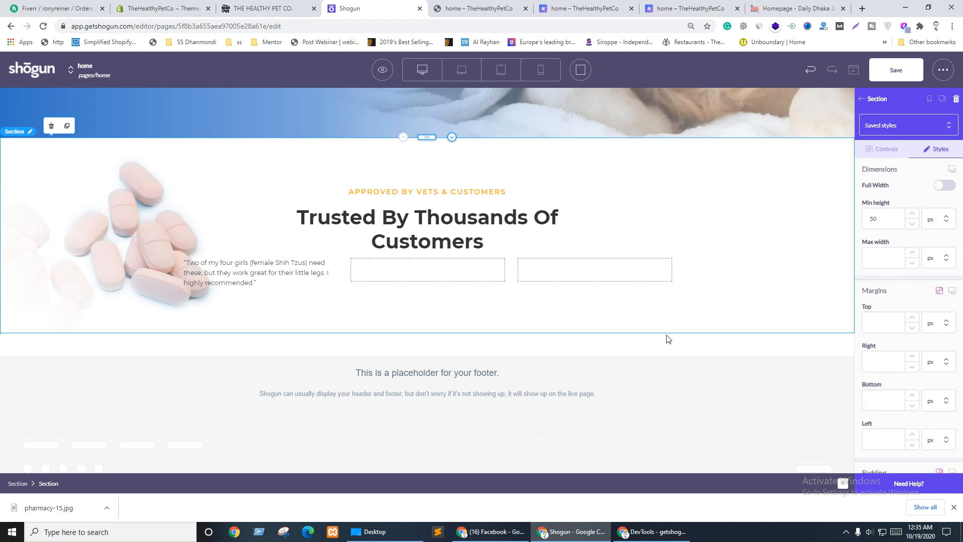
click(236, 269)
click(945, 341)
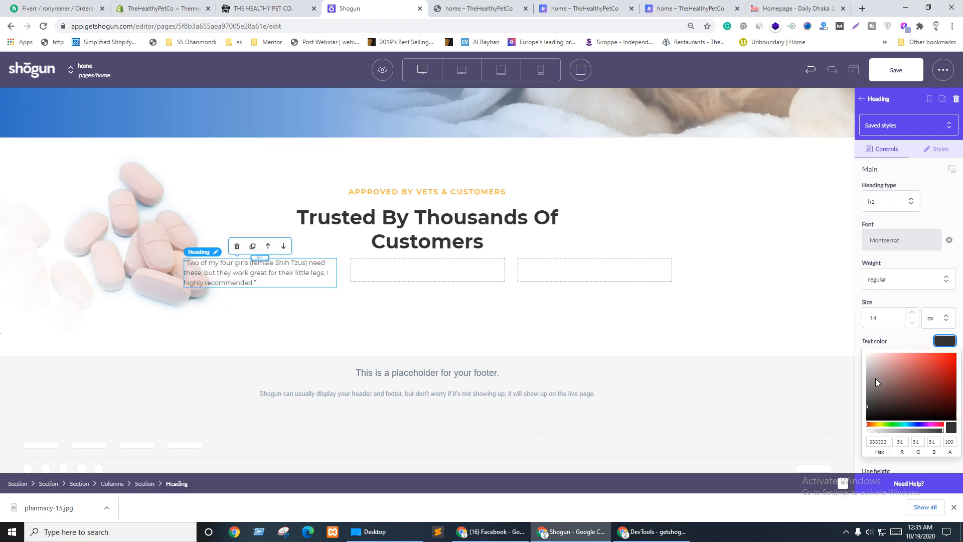
double_click(877, 441)
text(666)
click(945, 342)
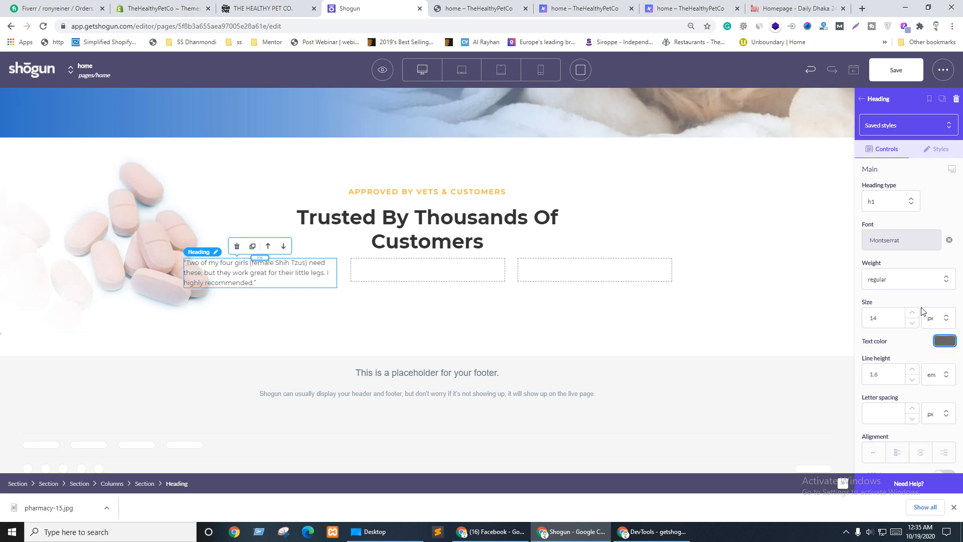
Step: Set the first review heading's font size to 16 px and its weight to 500, trying weight 600 along the way
click(945, 279)
click(882, 385)
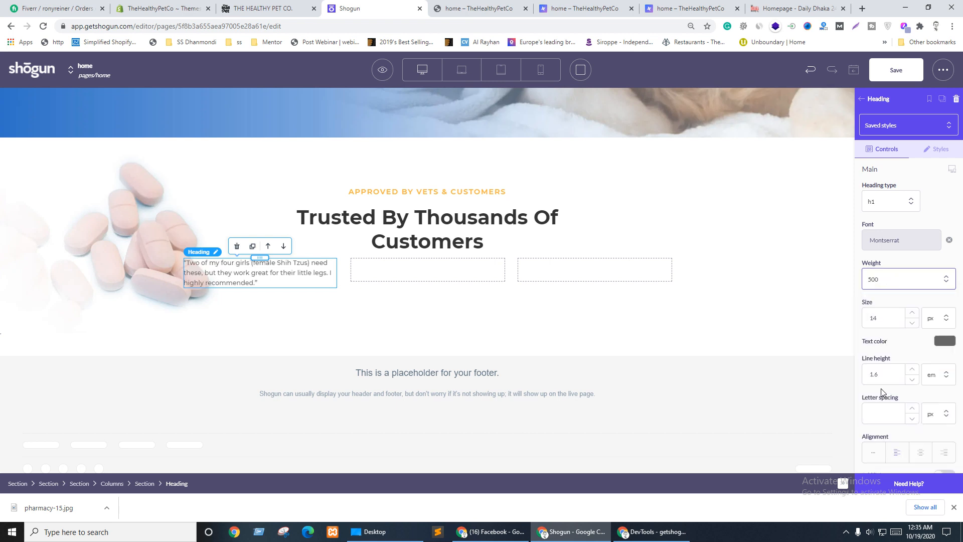
click(905, 279)
click(881, 410)
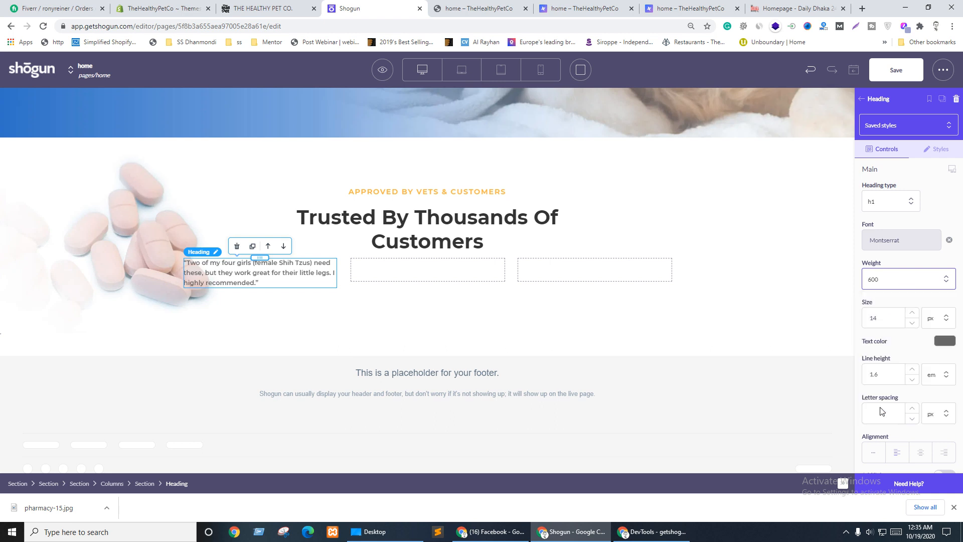
click(912, 313)
click(912, 313)
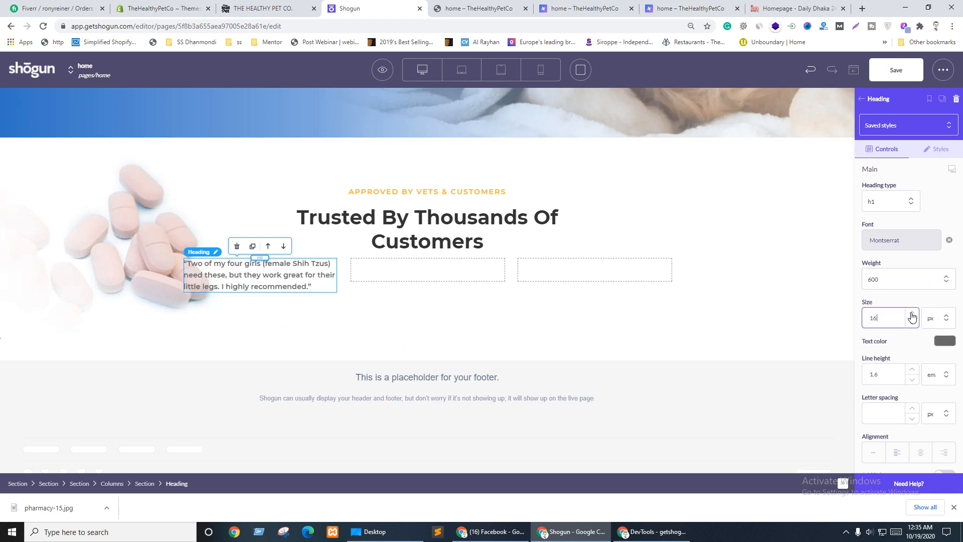
click(895, 279)
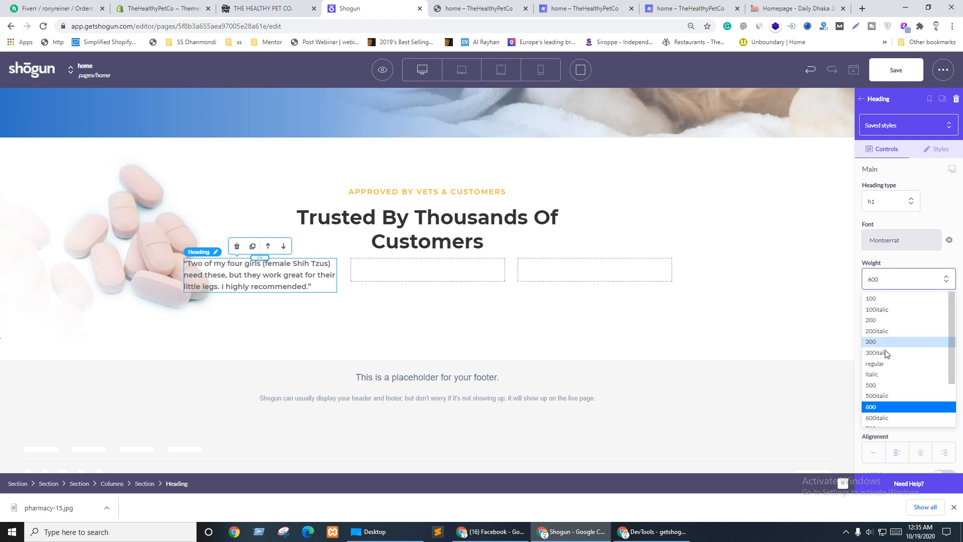
click(878, 392)
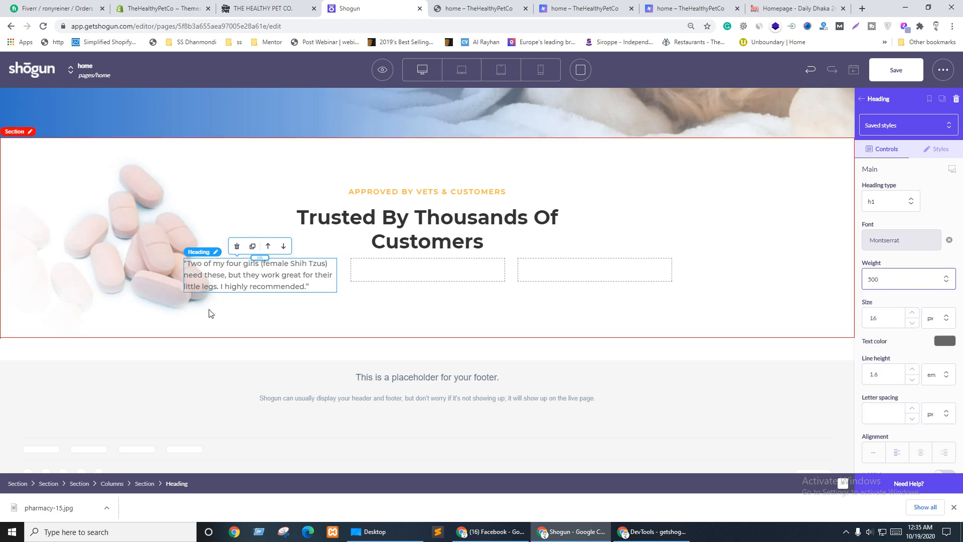
Step: Give the section around the first review a solid white FFFFFF background
click(142, 483)
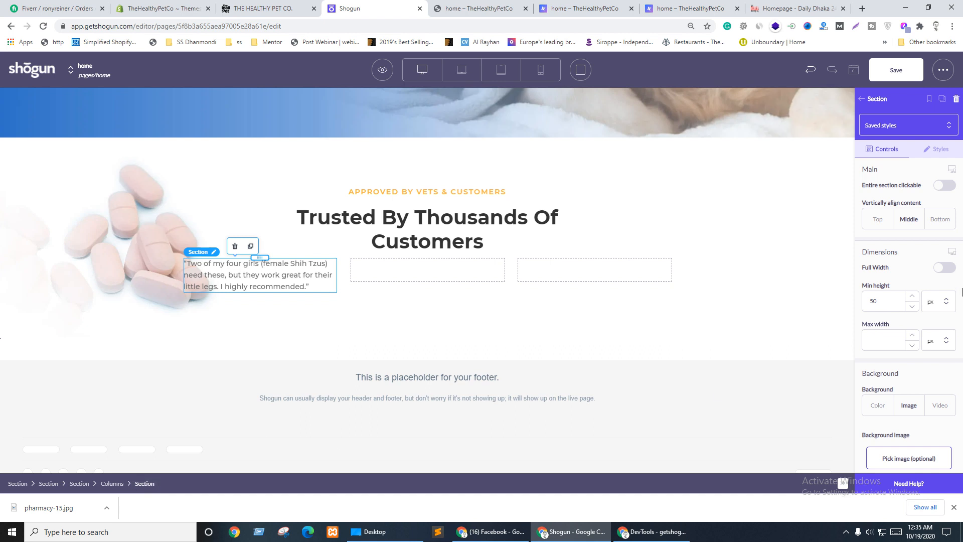
scroll(956, 273, down, 2)
click(869, 299)
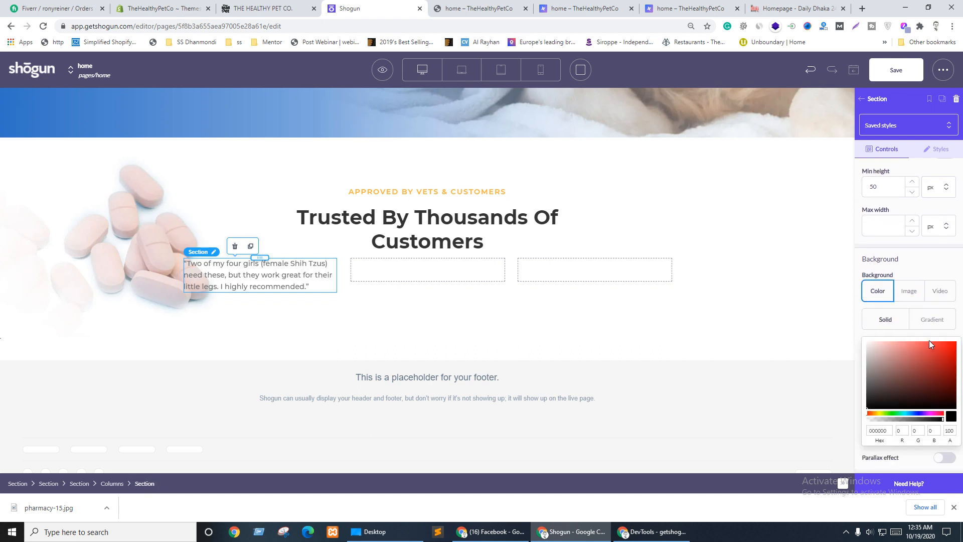
drag(911, 394, 862, 343)
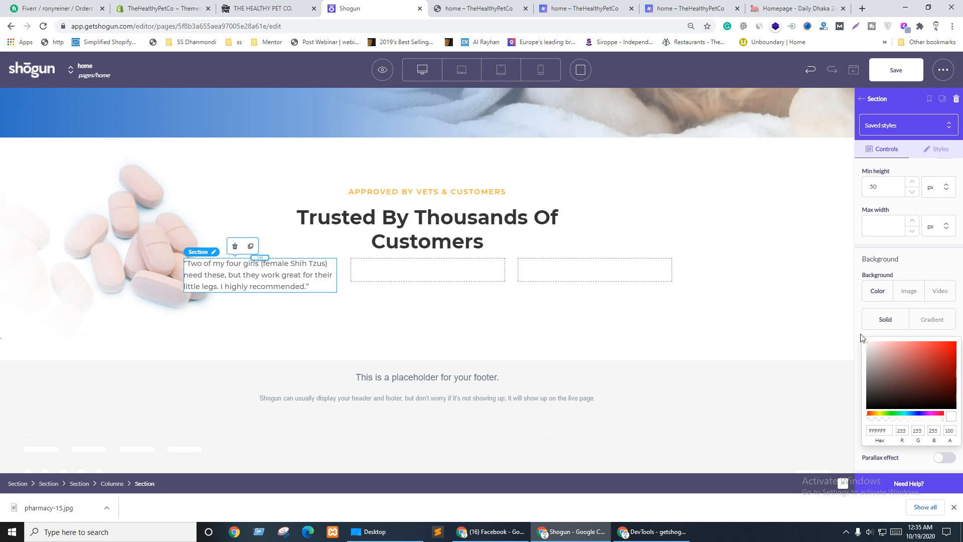
Step: Inspect the first testimonial card's outer container on the original site for its padding and background color
key(ctrl+shift+Tab)
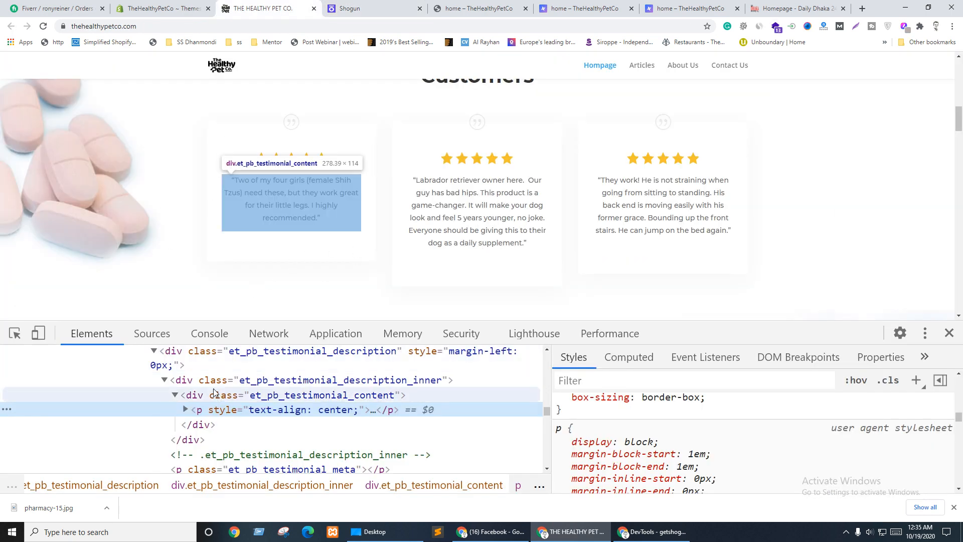
click(184, 359)
scroll(191, 381, up, 2)
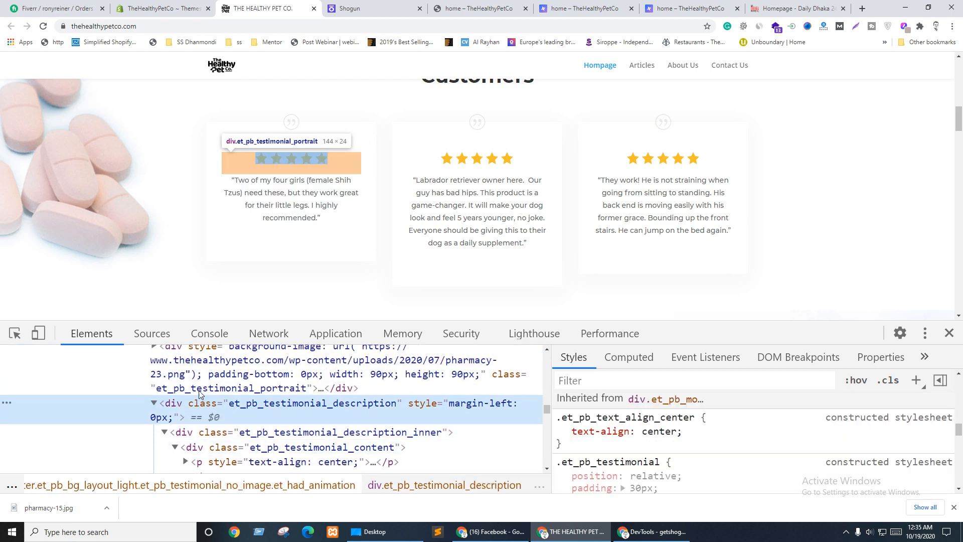
click(191, 393)
scroll(192, 411, up, 2)
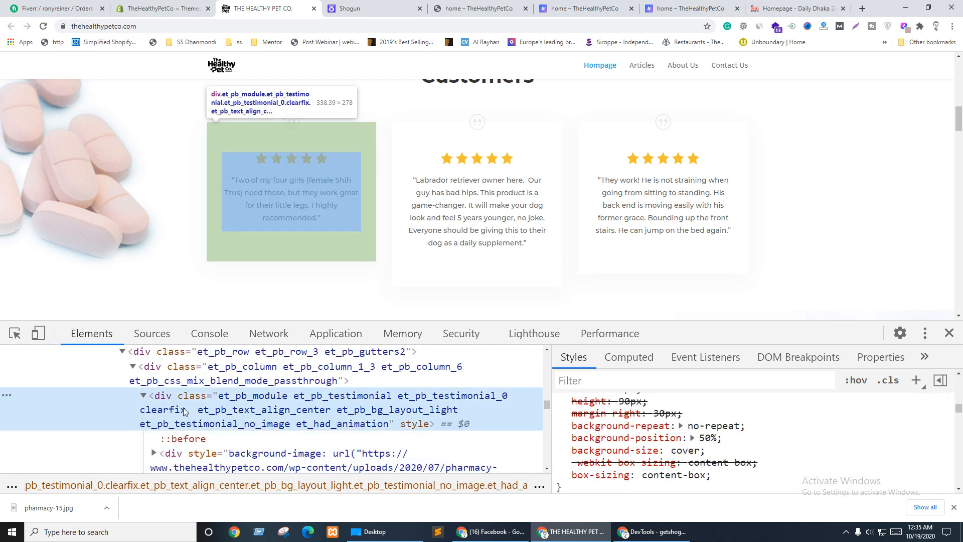
click(184, 411)
scroll(589, 436, up, 3)
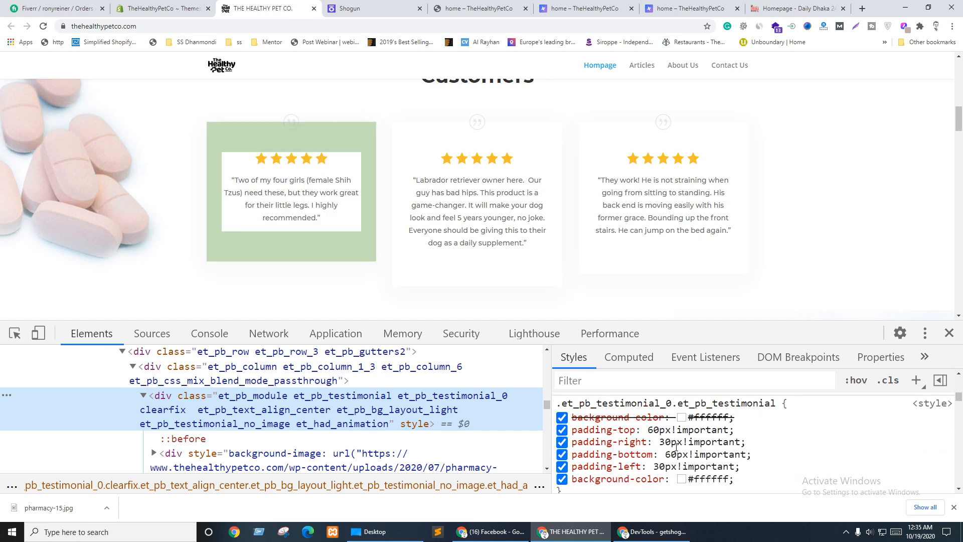
Step: In Shogun, set the first review section's padding to 60 px top and bottom and 30 px right and left
key(ctrl+Tab)
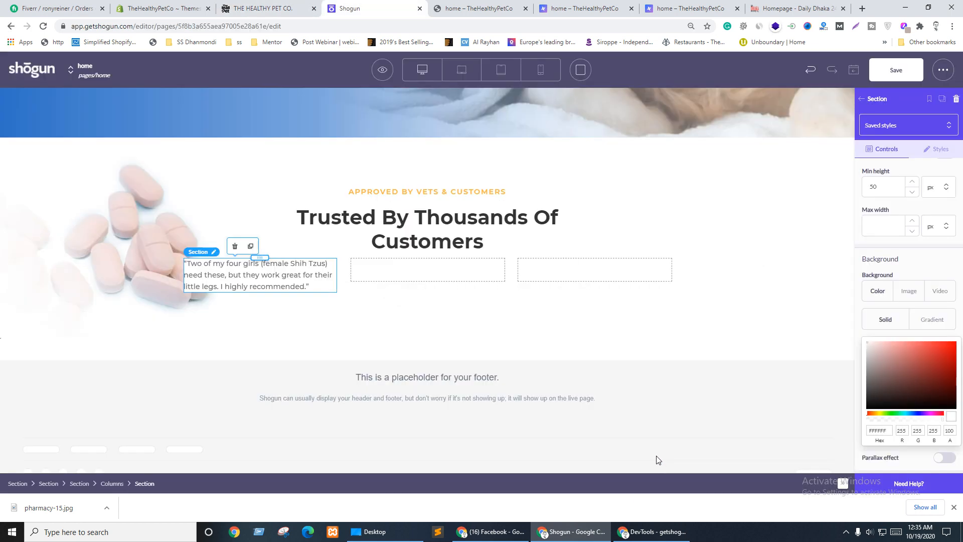
click(934, 150)
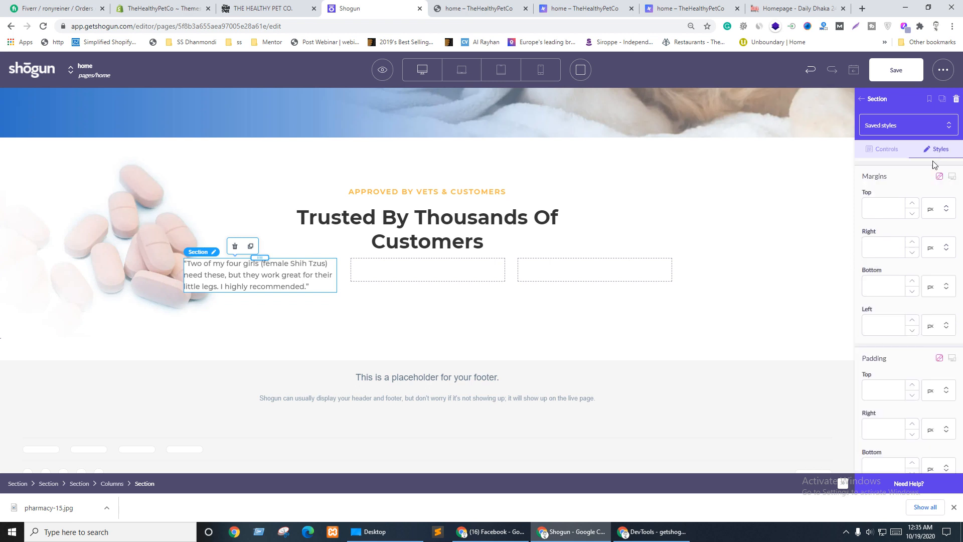
scroll(900, 334, up, 2)
scroll(900, 334, down, 4)
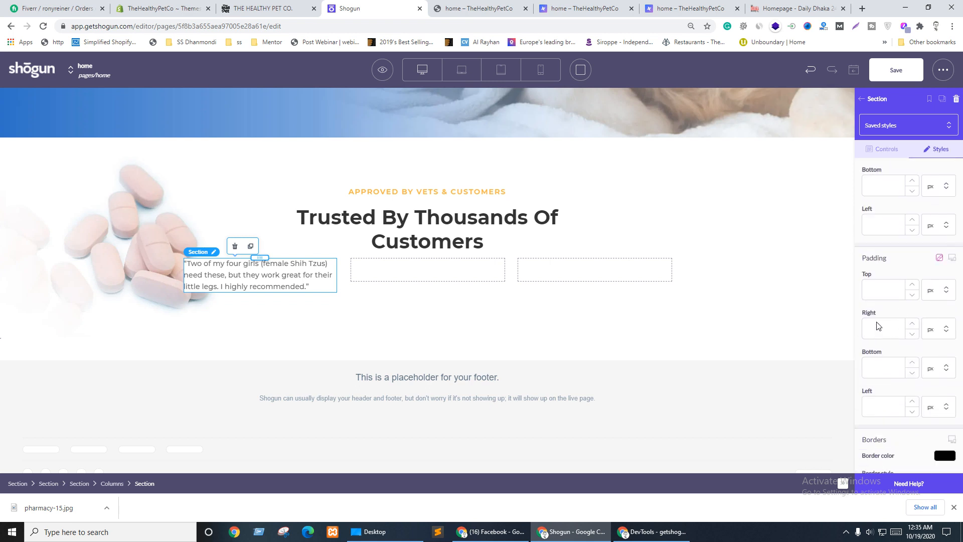
click(876, 294)
text(6)
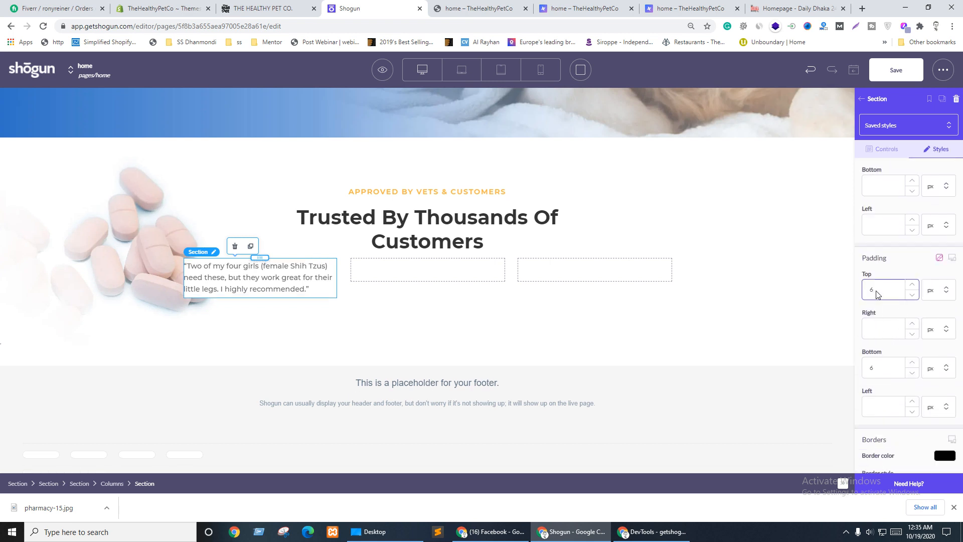
text(0)
click(888, 331)
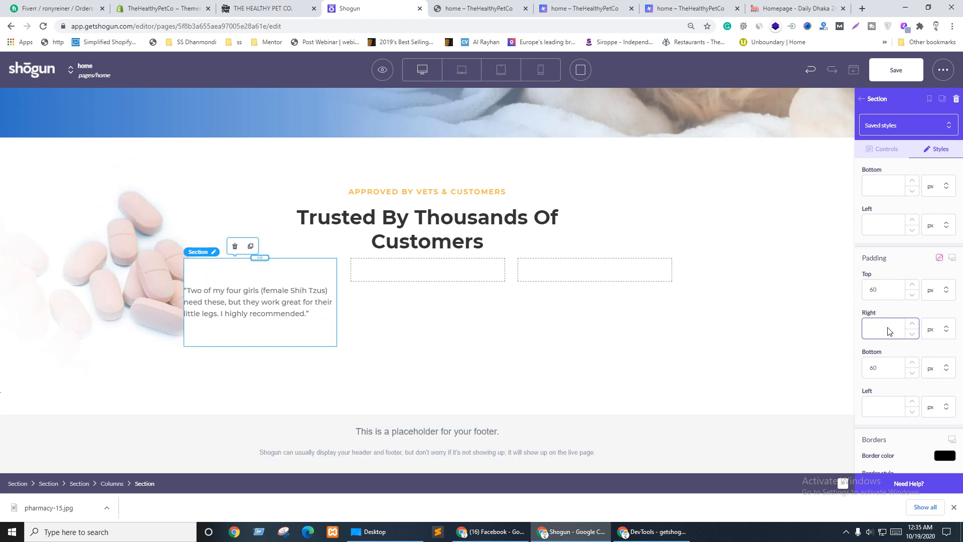
text(30)
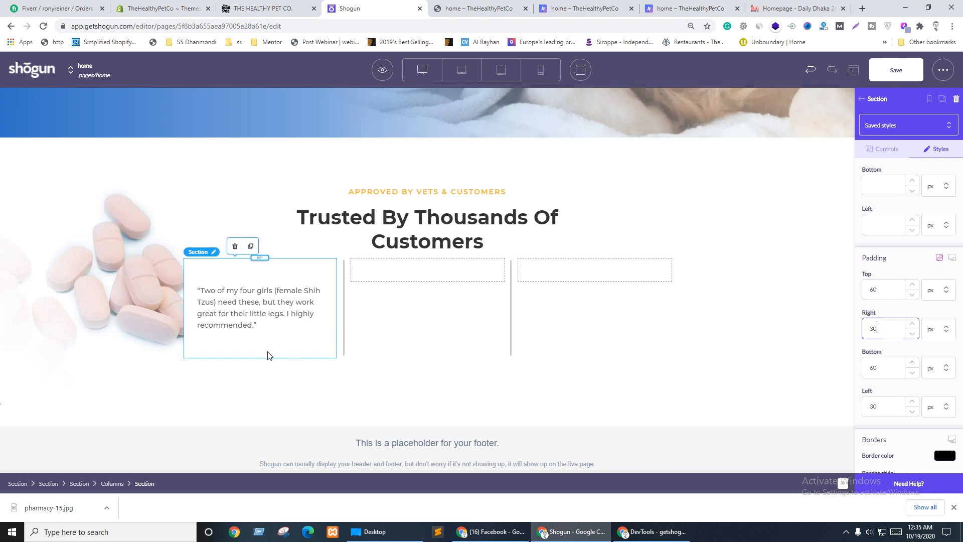
Step: Center-align the first review heading's text and return to the list of page elements
click(266, 323)
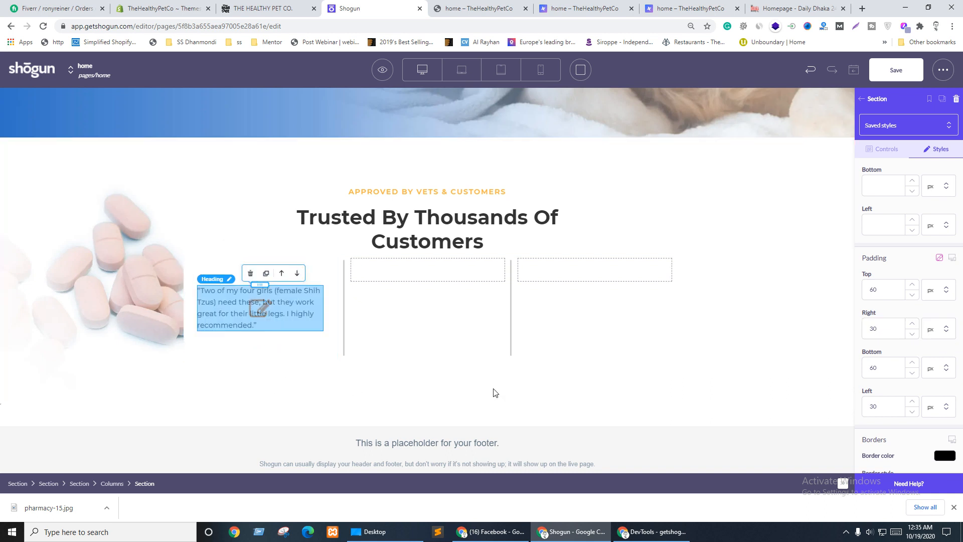
click(921, 452)
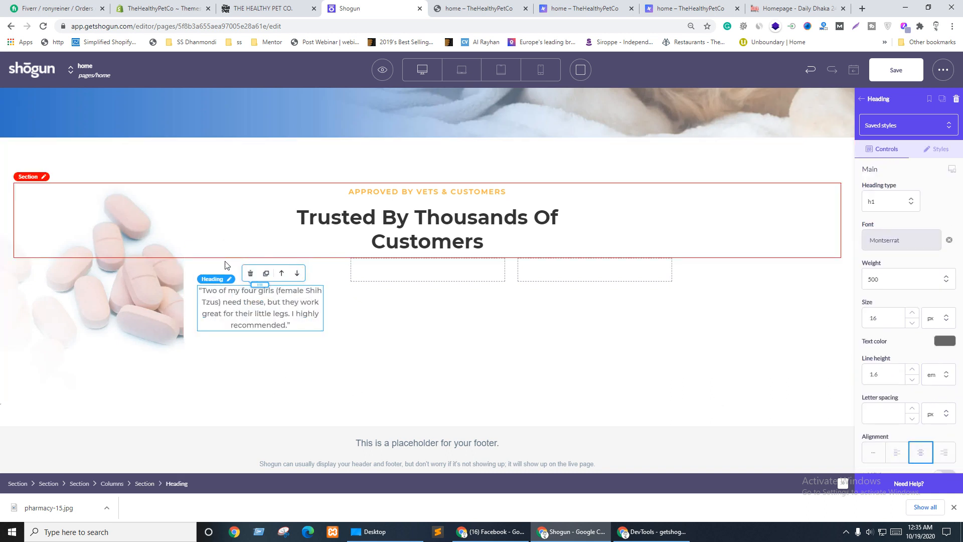
click(869, 100)
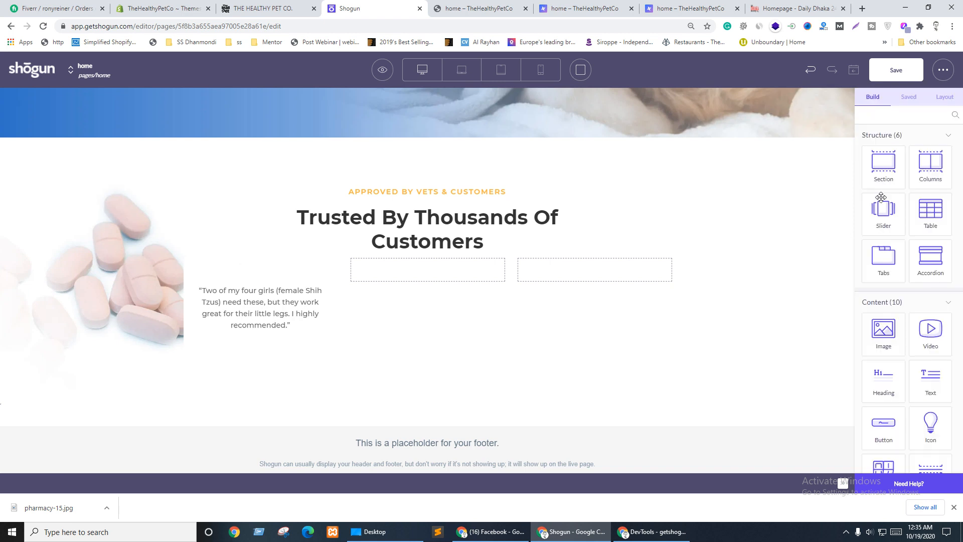
Step: Add an Icon element above the text of the first review card
scroll(920, 306, down, 1)
scroll(920, 307, down, 8)
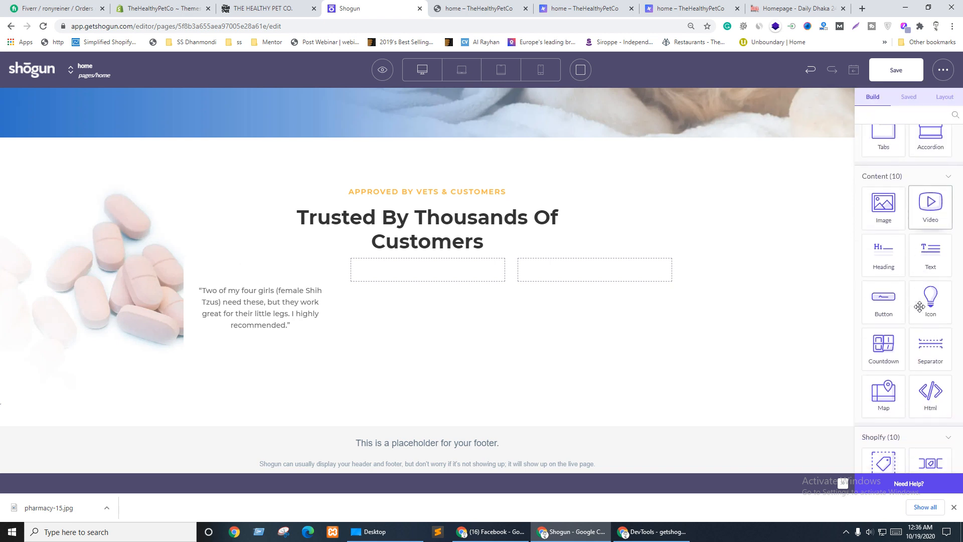
scroll(922, 307, down, 5)
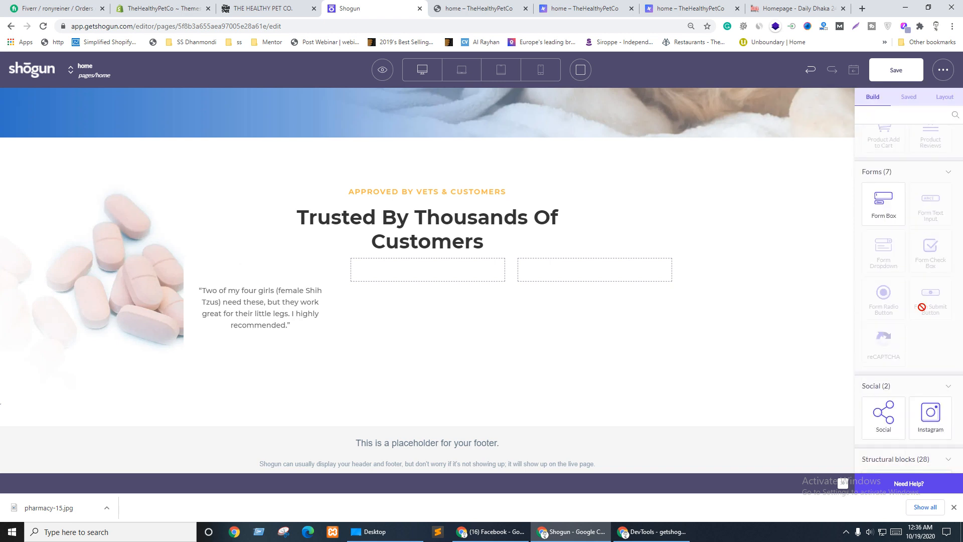
scroll(918, 311, down, 2)
scroll(915, 311, up, 10)
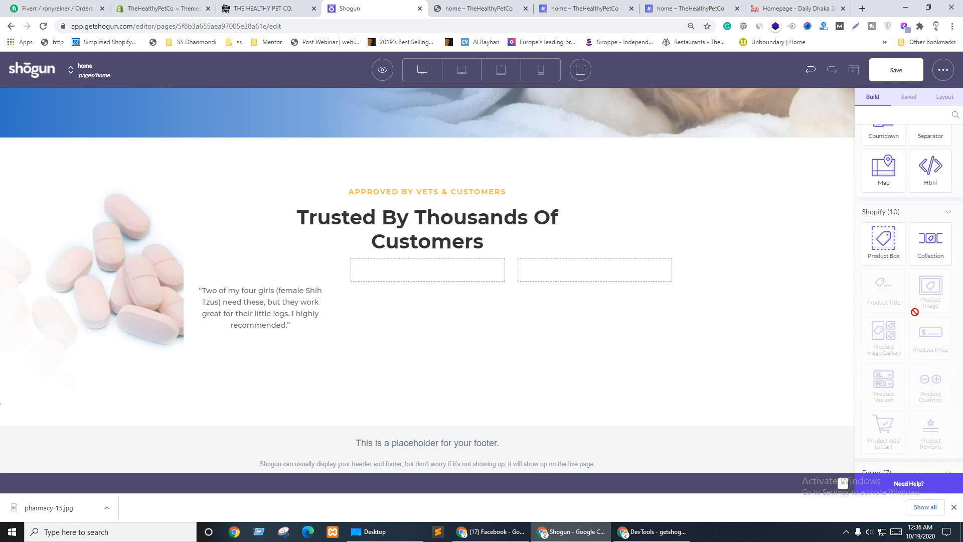
scroll(915, 311, up, 2)
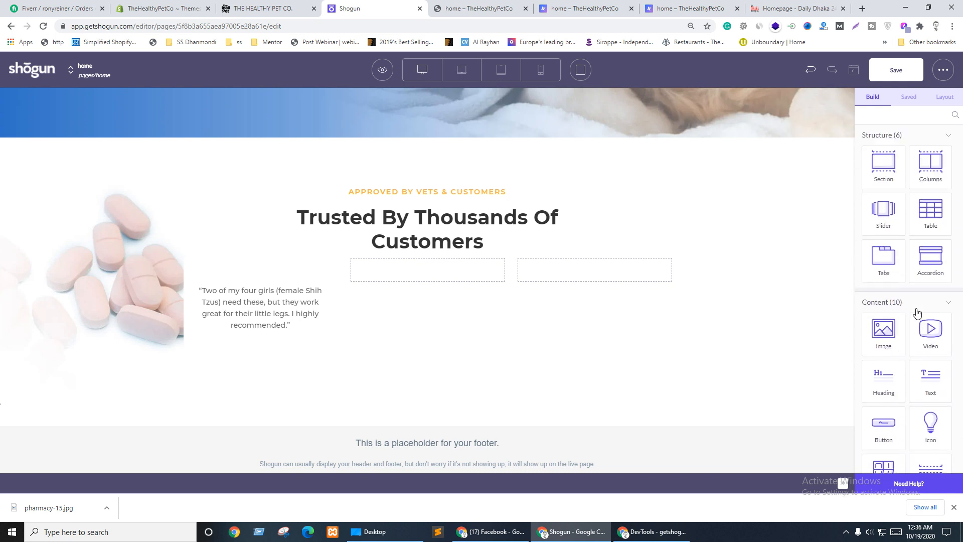
scroll(881, 253, down, 2)
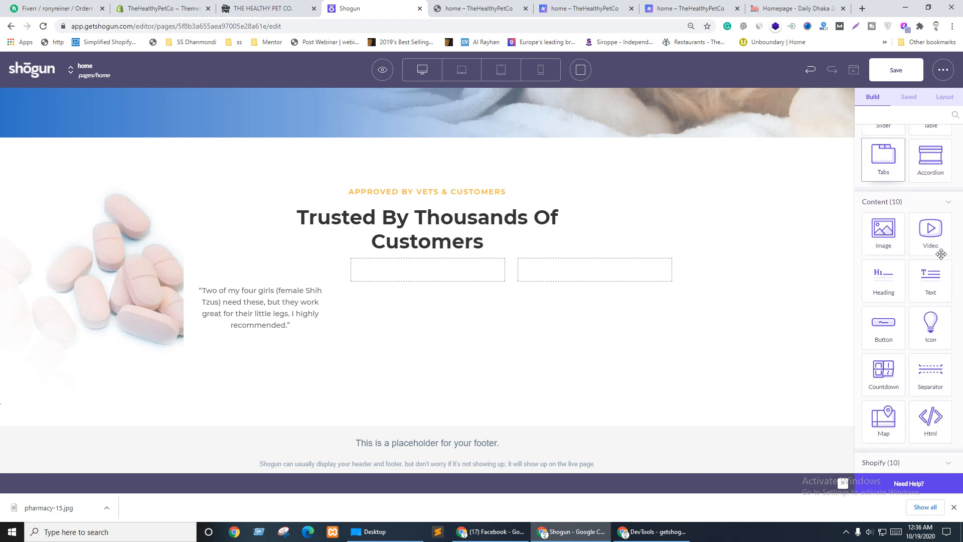
drag(930, 323, 283, 294)
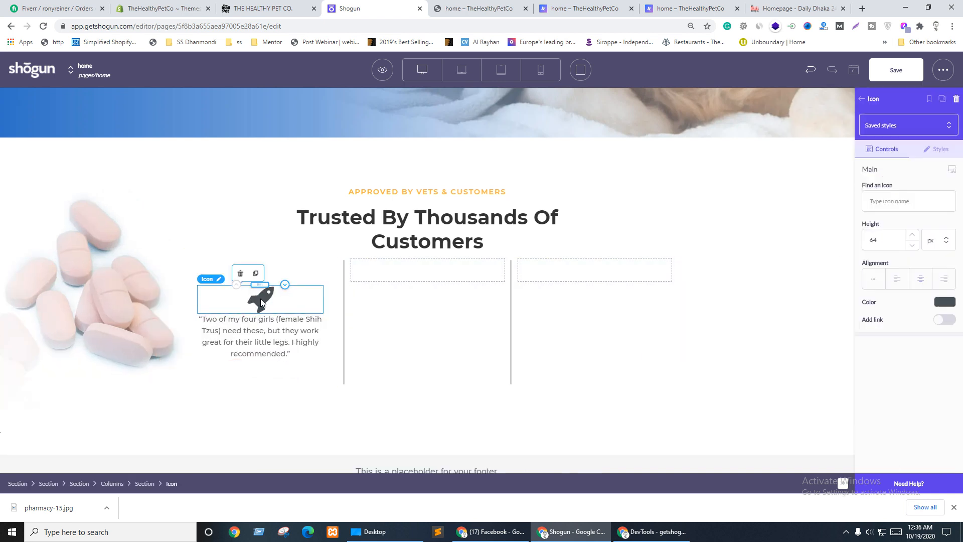
Step: Compare with the original site's testimonial card and change the new icon to the fa-quote-right symbol
key(ctrl+shift+Tab)
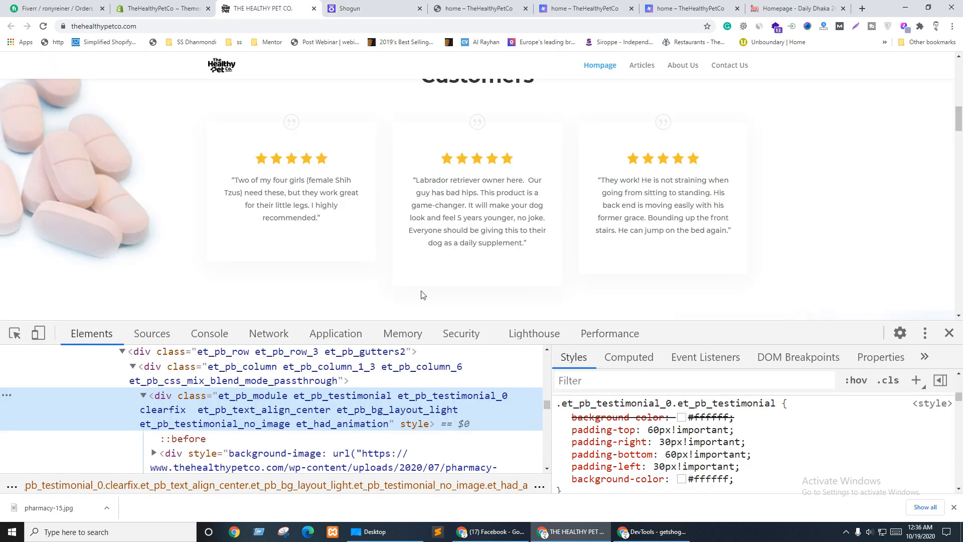
key(ctrl+Tab)
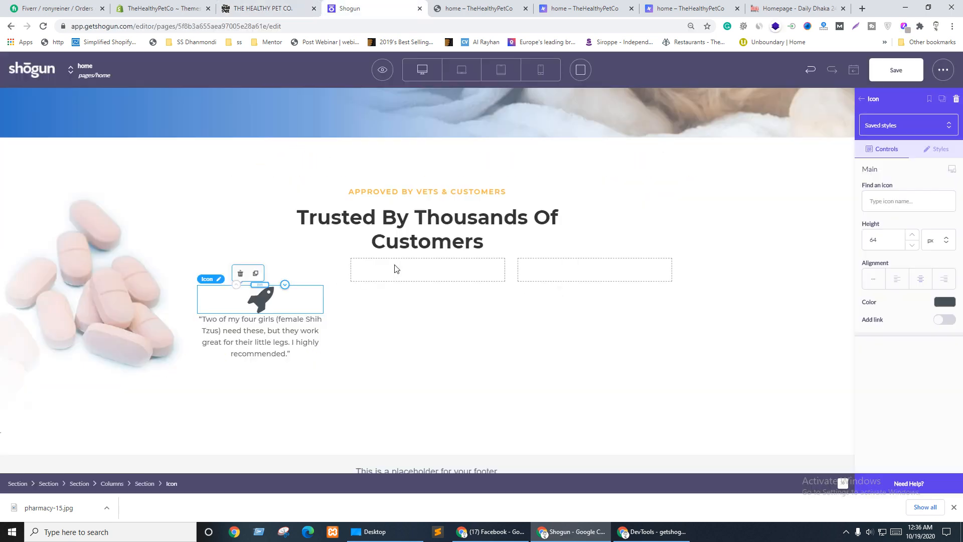
click(892, 204)
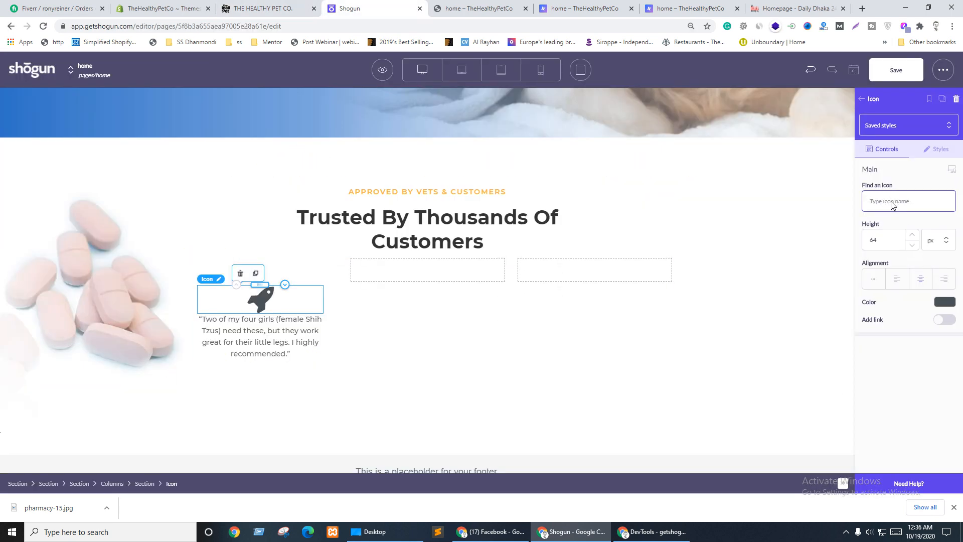
text(qo)
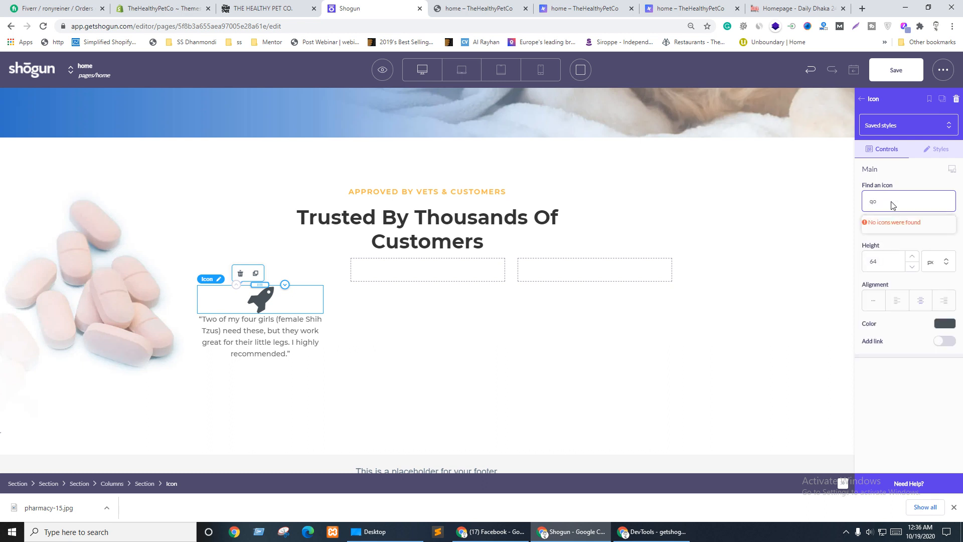
key(BackSpace)
text(u)
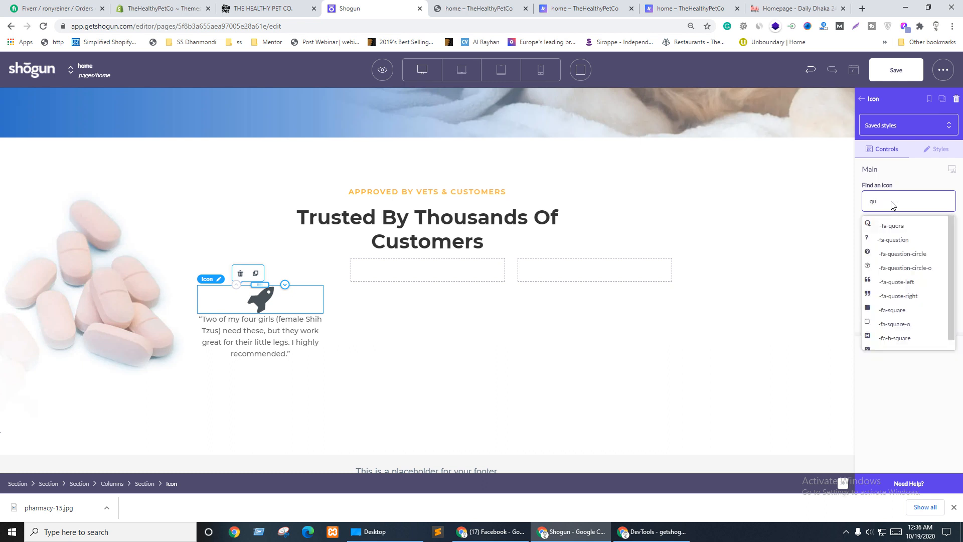
click(900, 297)
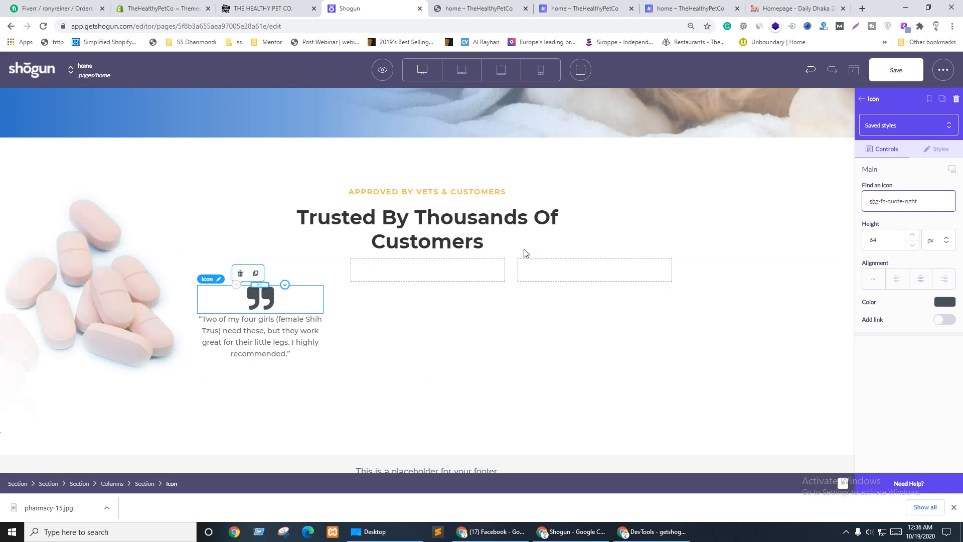
Step: Inspect the first card's quote mark size on the original site and set the Shogun icon's height to 32 px
key(ctrl+shift+Tab)
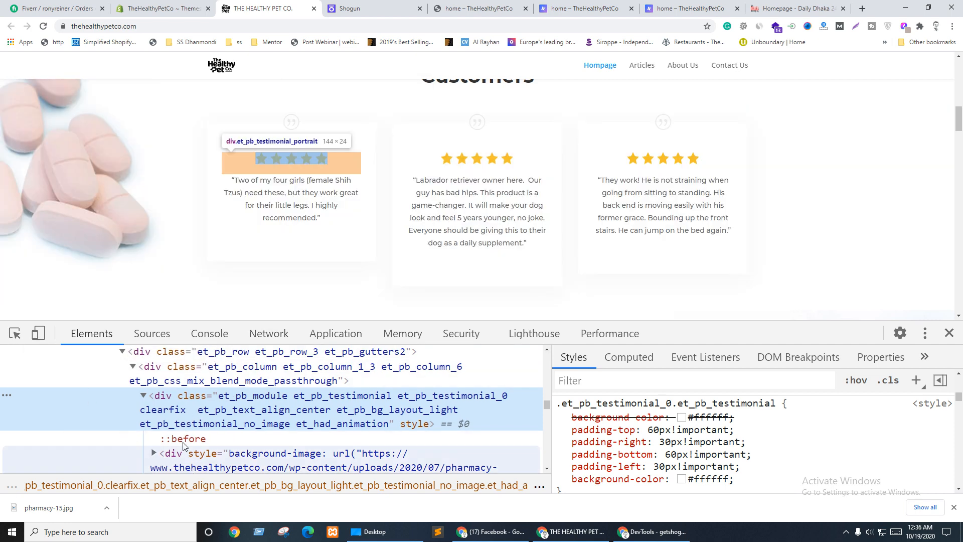
click(182, 439)
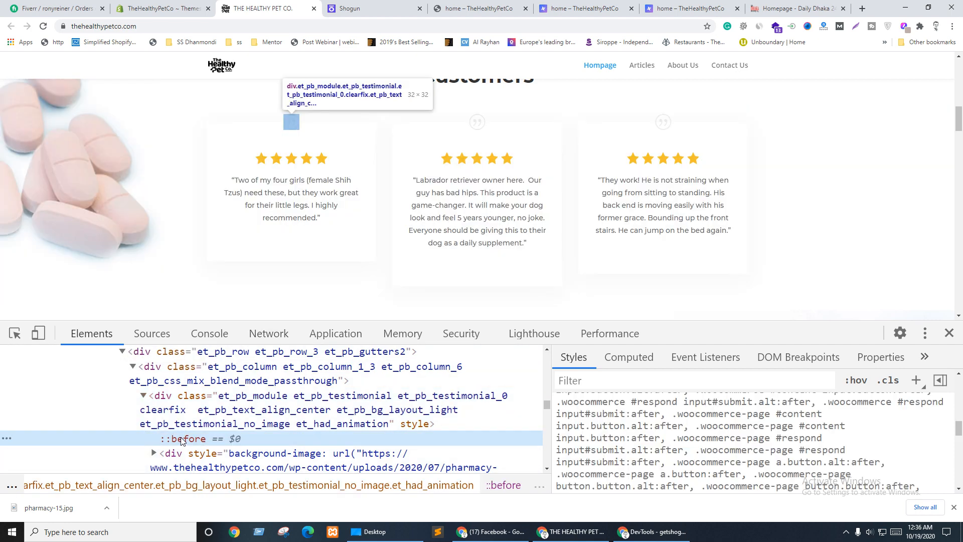
key(ctrl+Tab)
click(887, 243)
key(Down)
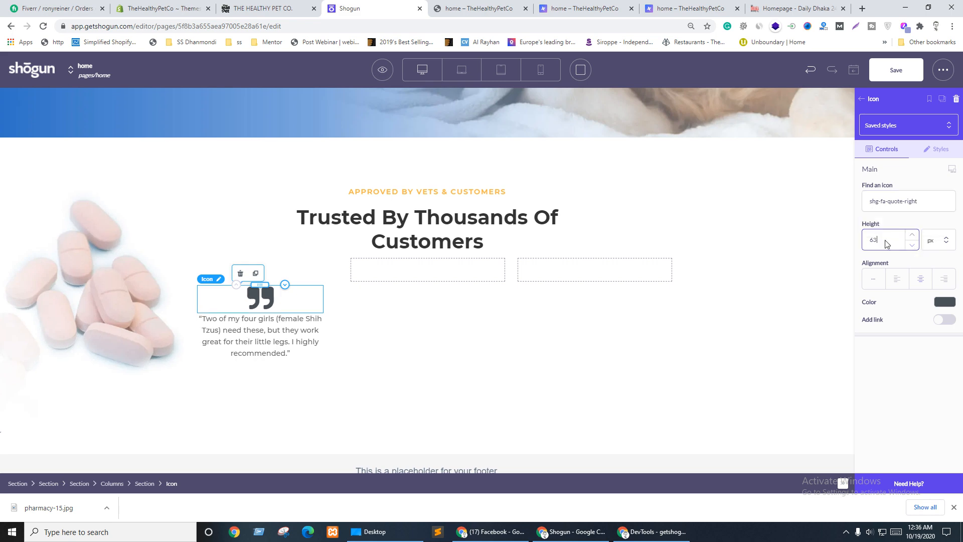
drag(886, 244, 859, 242)
text(32)
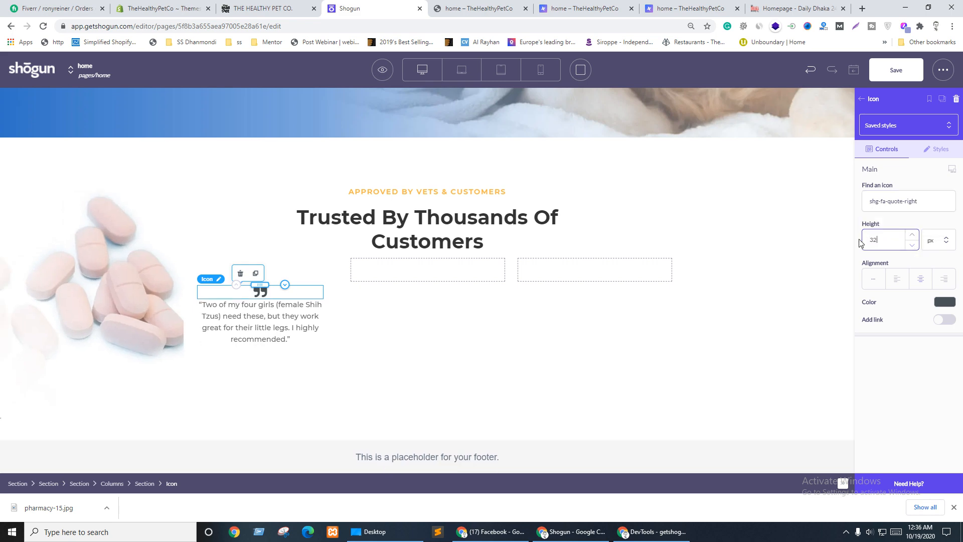
click(899, 257)
Step: Inspect the color and opacity of the first testimonial's quote mark on the original site
key(ctrl+shift+Tab)
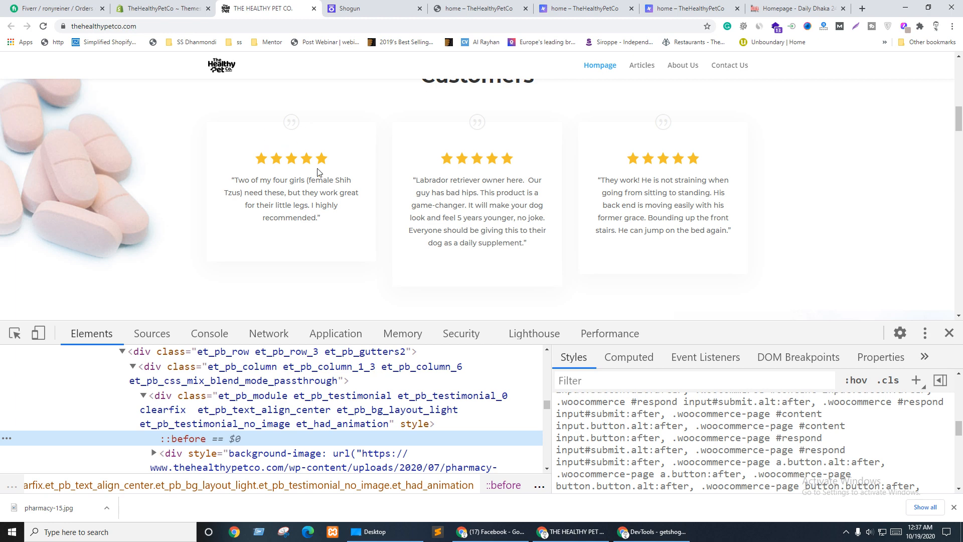
key(ctrl+Tab)
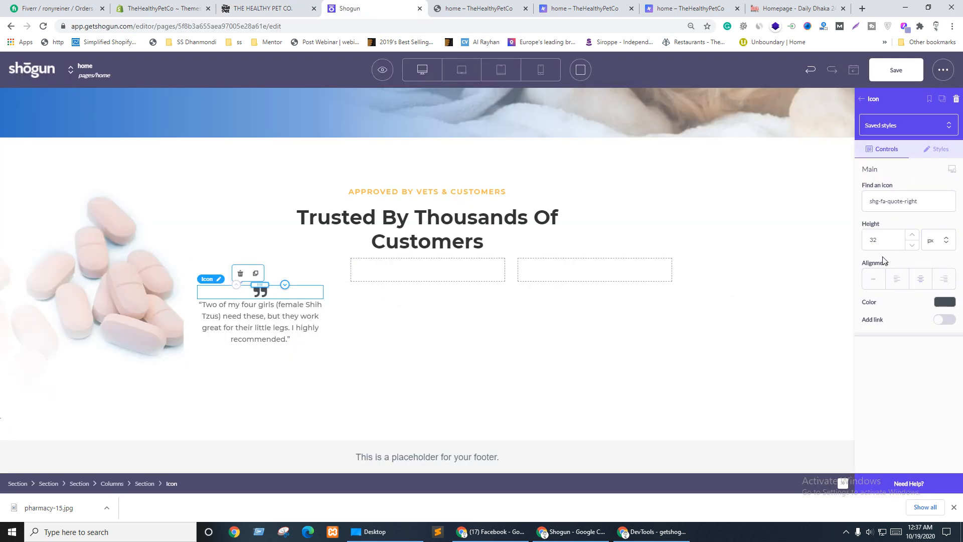
key(ctrl+shift+Tab)
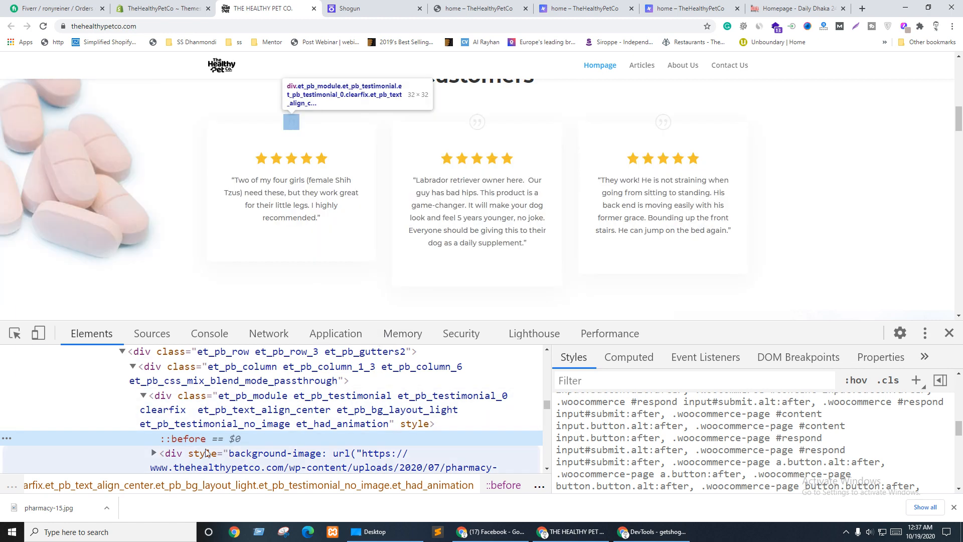
scroll(675, 442, up, 10)
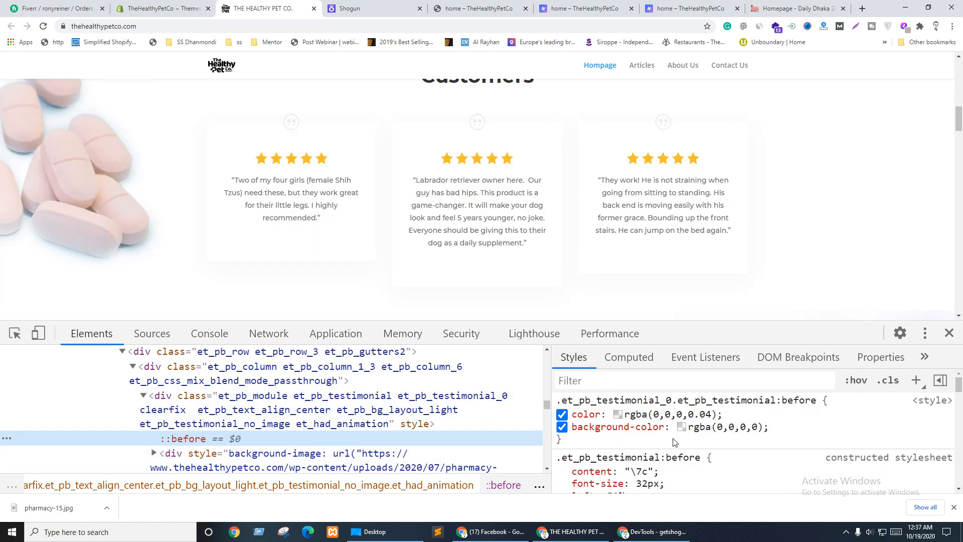
click(617, 414)
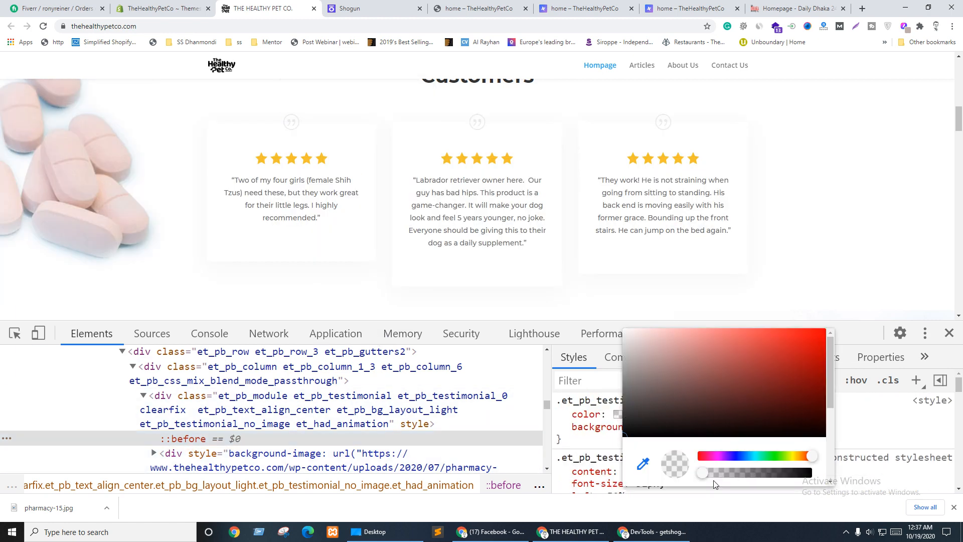
click(589, 427)
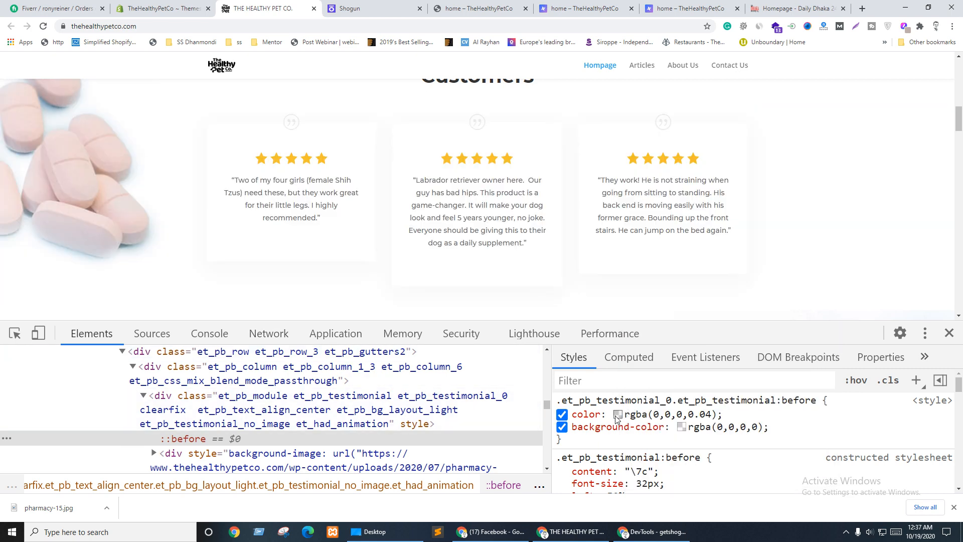
click(618, 414)
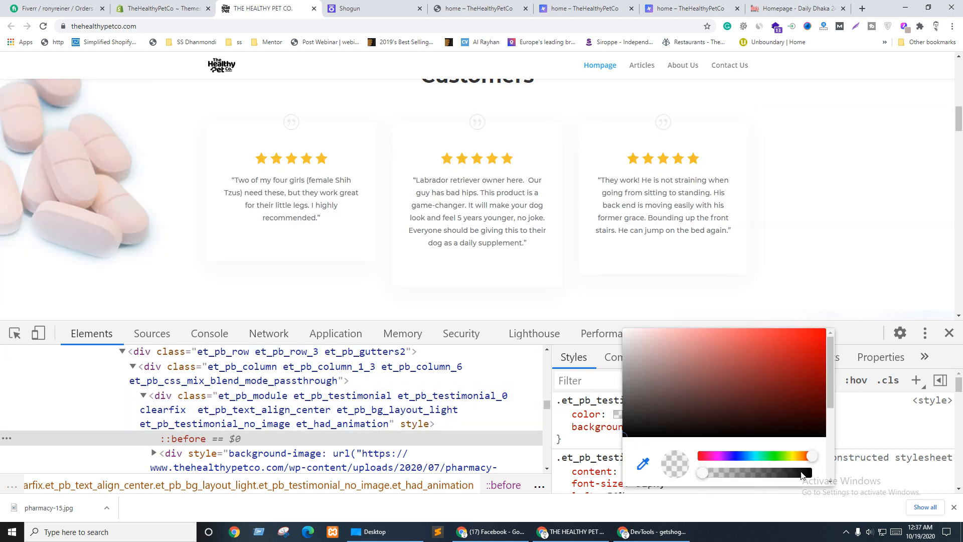
scroll(650, 435, down, 2)
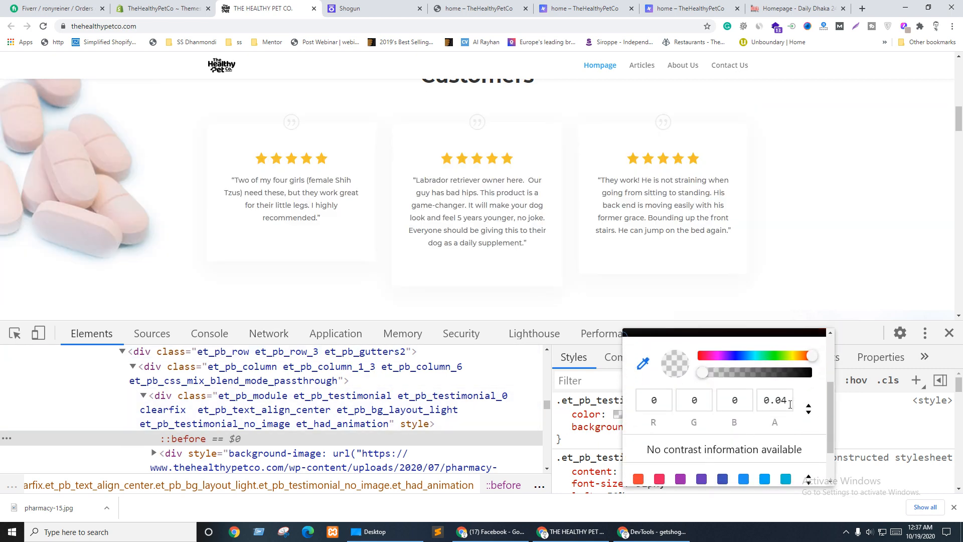
click(587, 446)
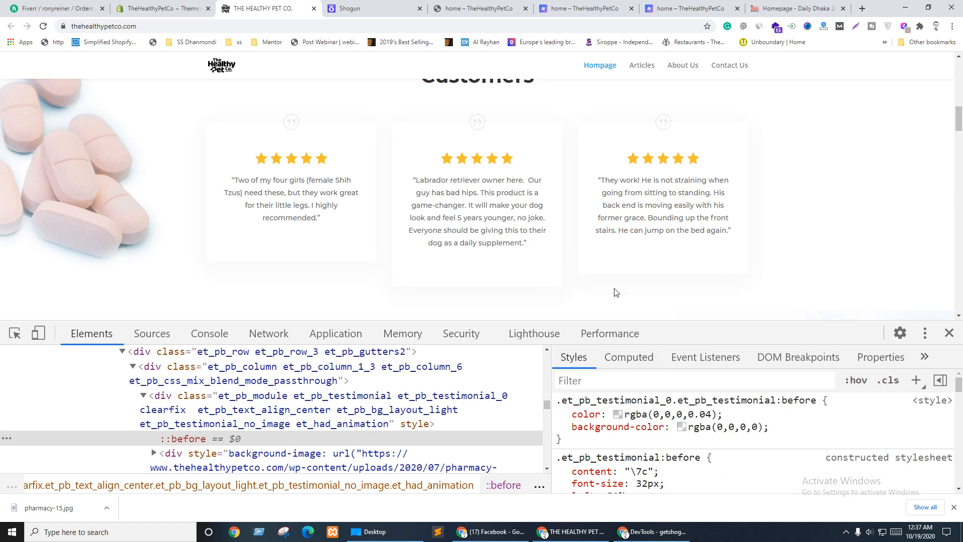
Step: In Shogun, set the quote icon's color to black 000000 with an opacity of 4
key(ctrl+Tab)
click(945, 302)
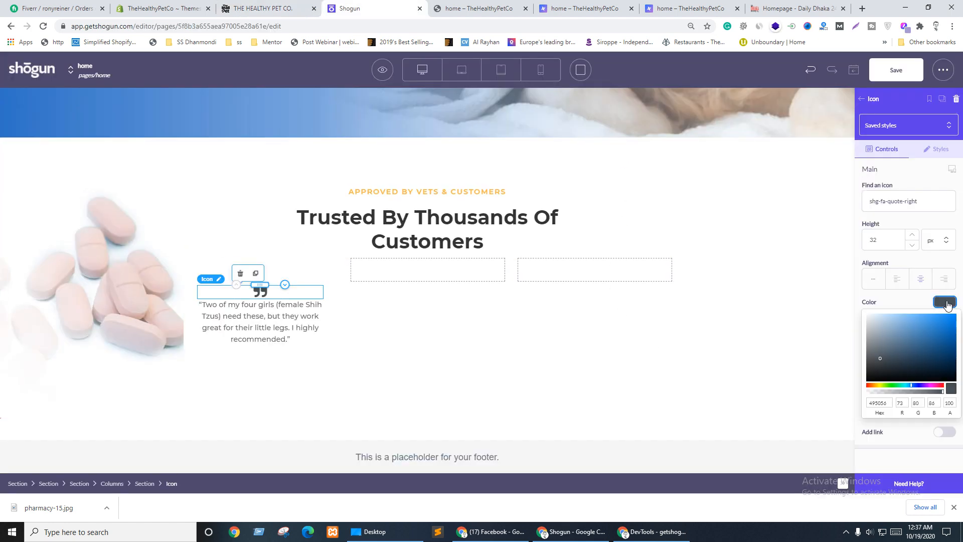
drag(901, 342, 866, 380)
click(948, 402)
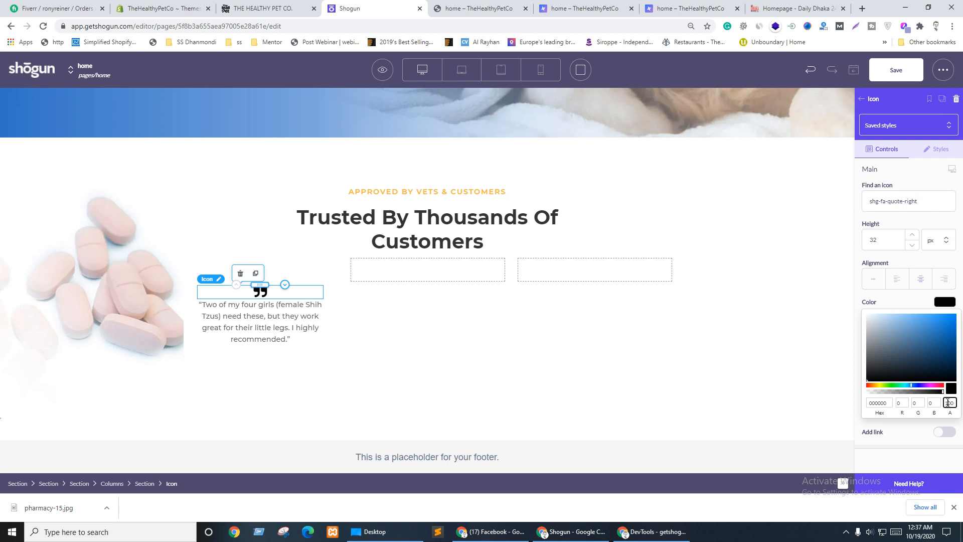
key(BackSpace)
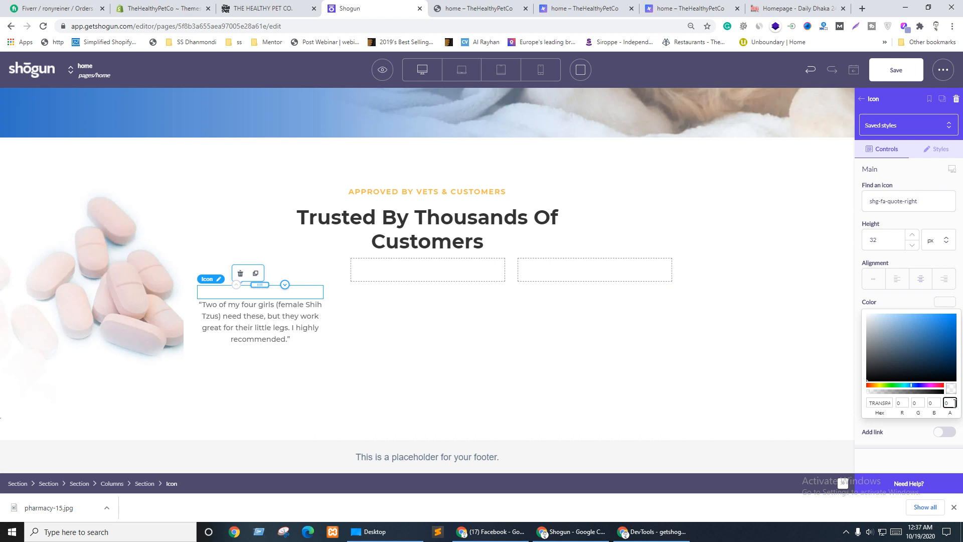
text(4)
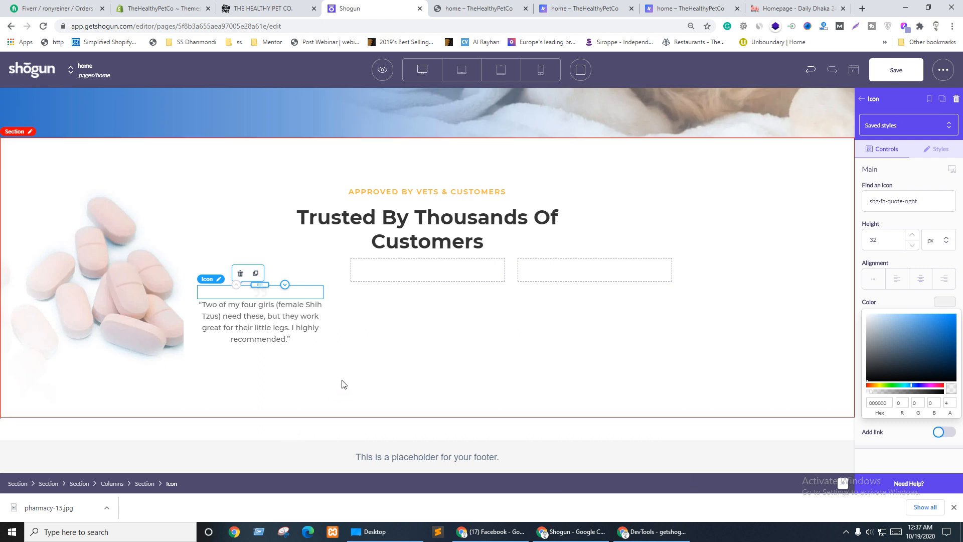
click(944, 302)
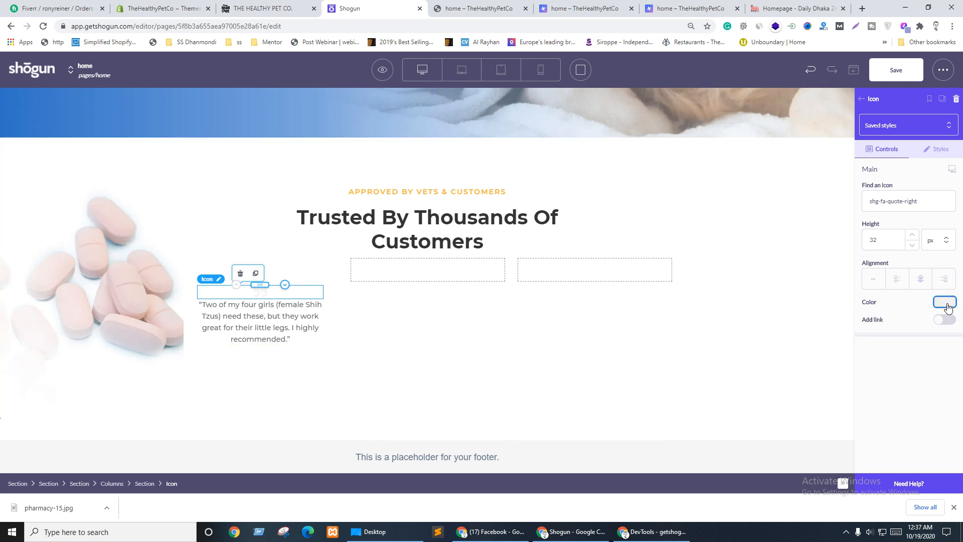
Step: Give the quote icon a solid border with a thickness of 1 px
click(936, 149)
scroll(948, 328, down, 4)
scroll(947, 328, down, 6)
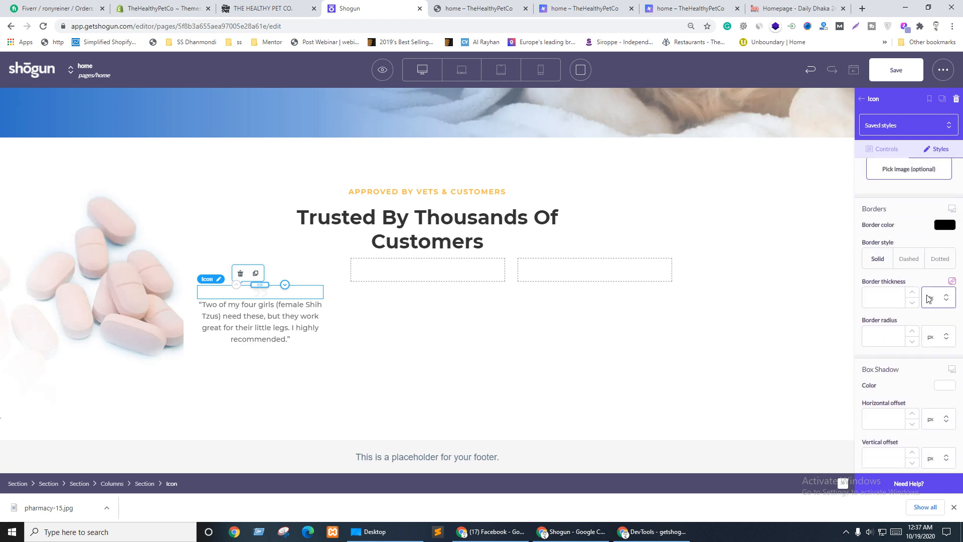
click(874, 301)
text(1)
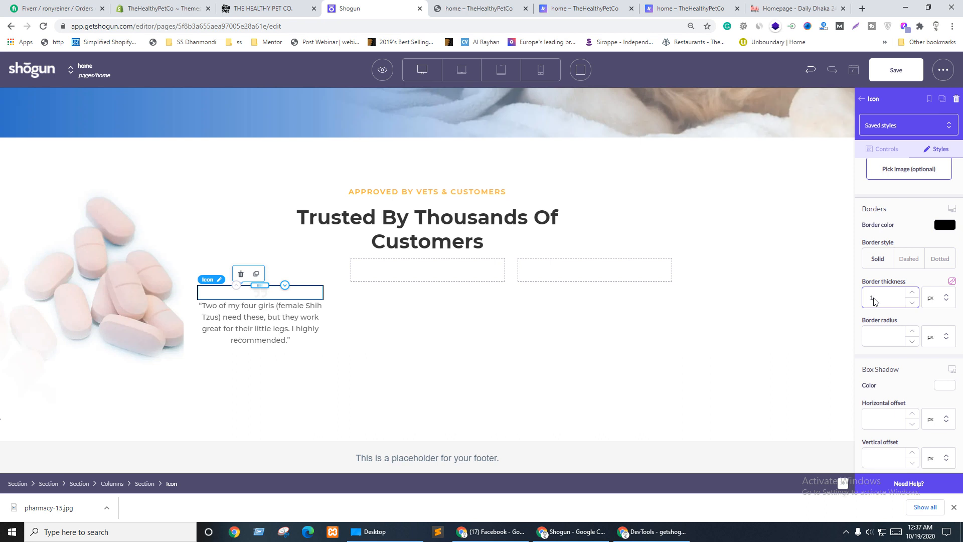
Step: Try a border radius of 50 on the quote icon, switching its unit from px to em
click(883, 343)
click(935, 335)
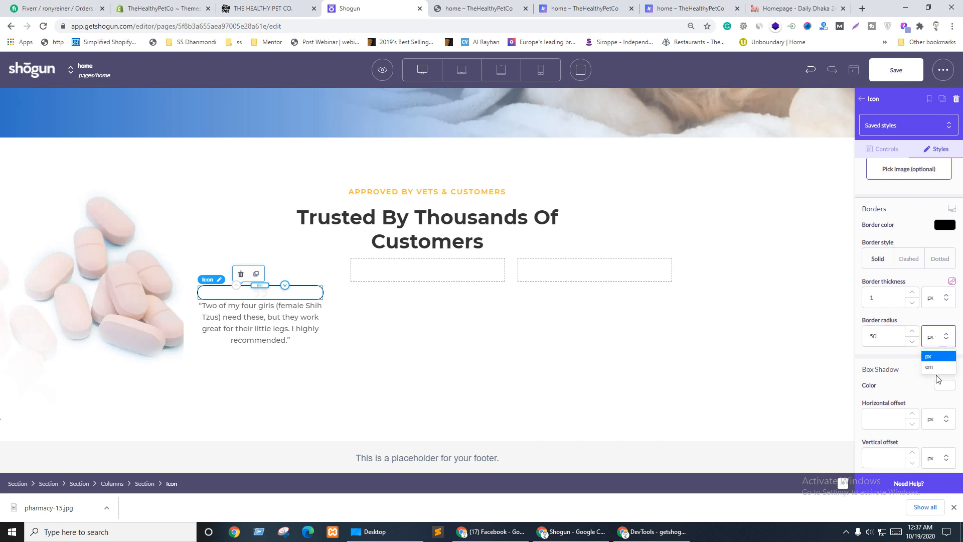
click(934, 372)
drag(898, 338, 868, 336)
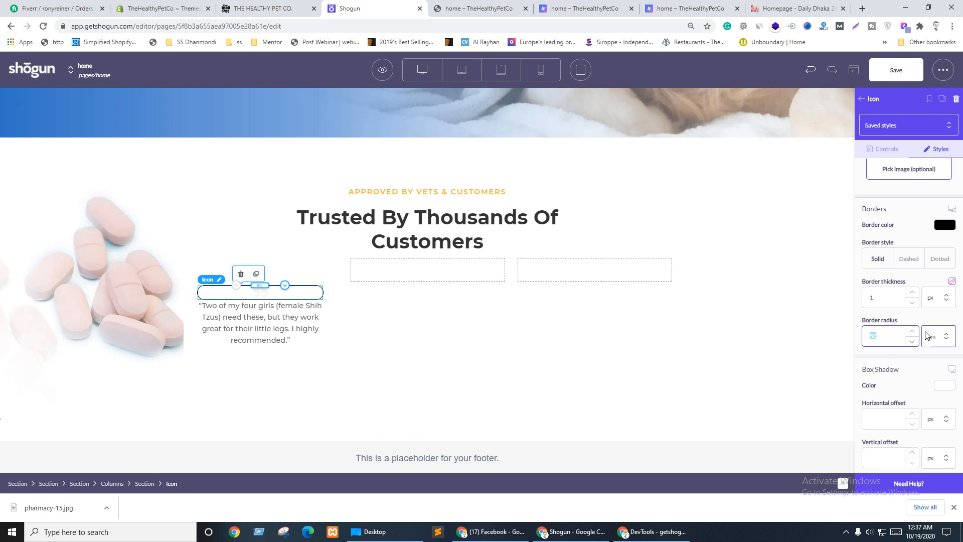
click(942, 337)
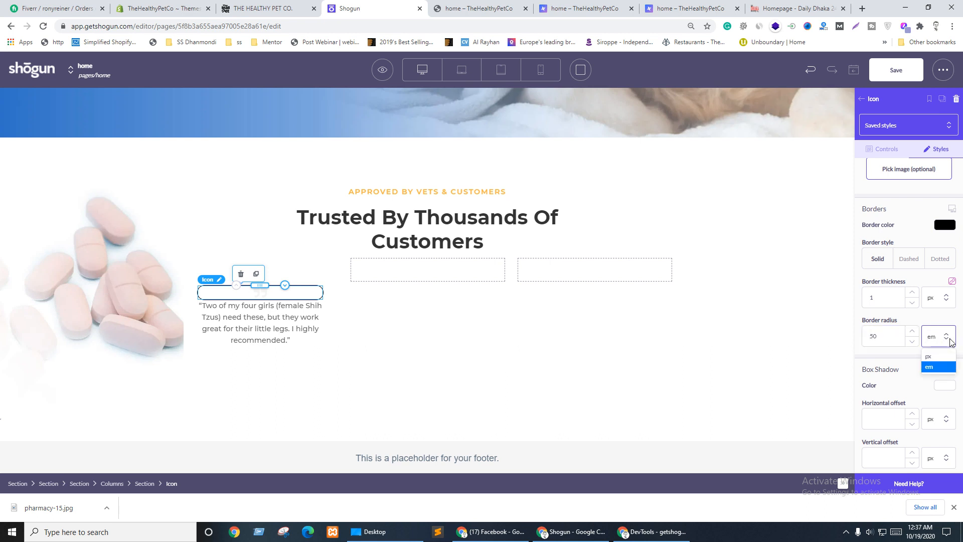
click(938, 371)
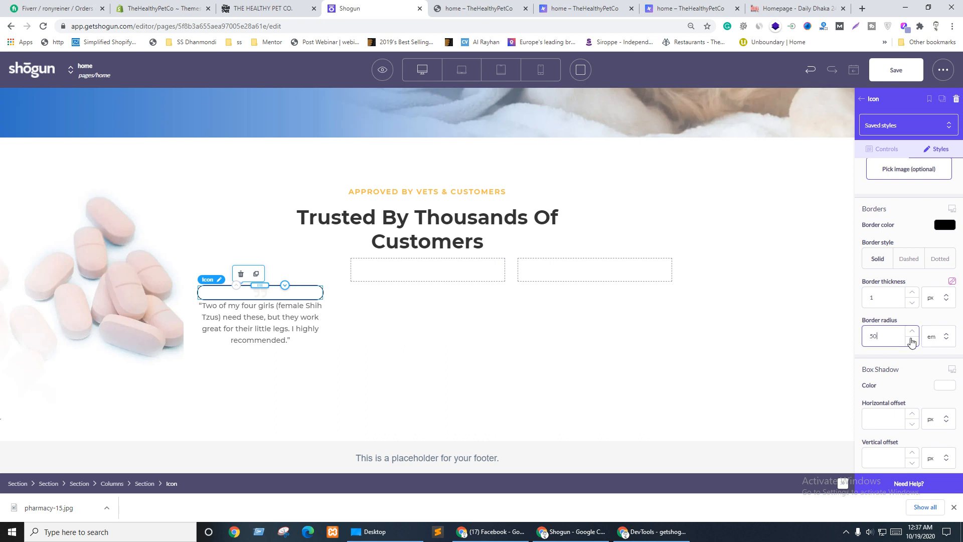
Step: Set the quote icon's border radius to 30 px
click(938, 336)
click(928, 358)
drag(891, 339, 864, 337)
click(898, 322)
Step: Set the quote icon's max width and min height to 30 px each
scroll(900, 323, up, 10)
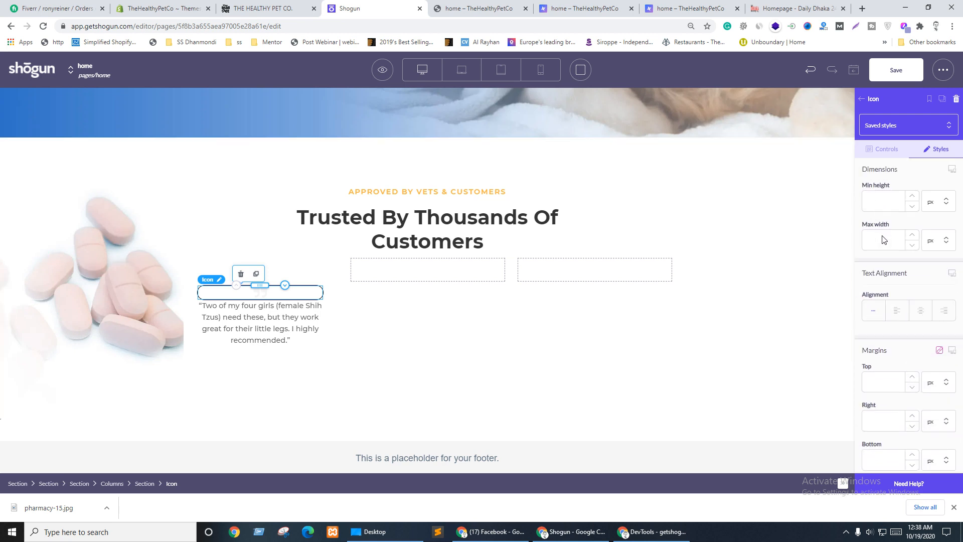
click(880, 244)
text(30)
click(882, 205)
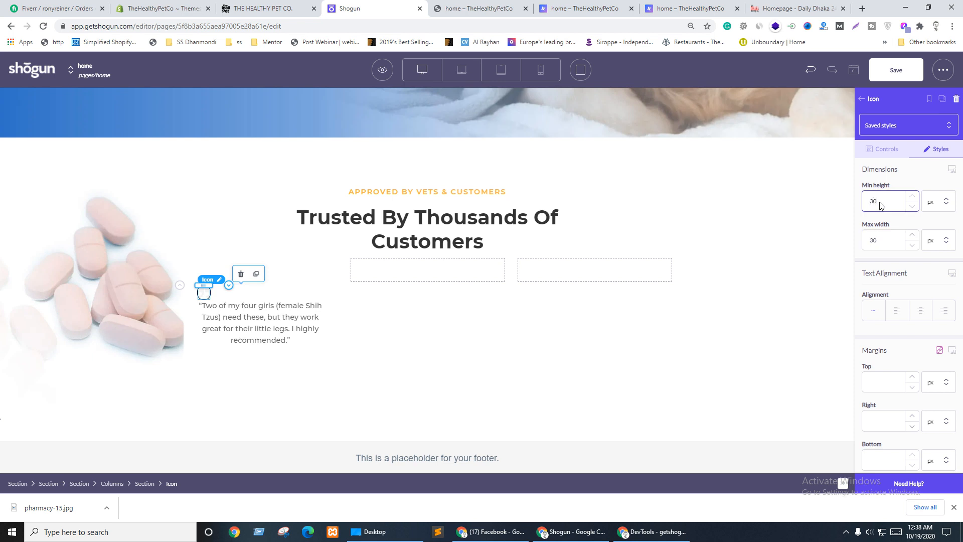
click(895, 223)
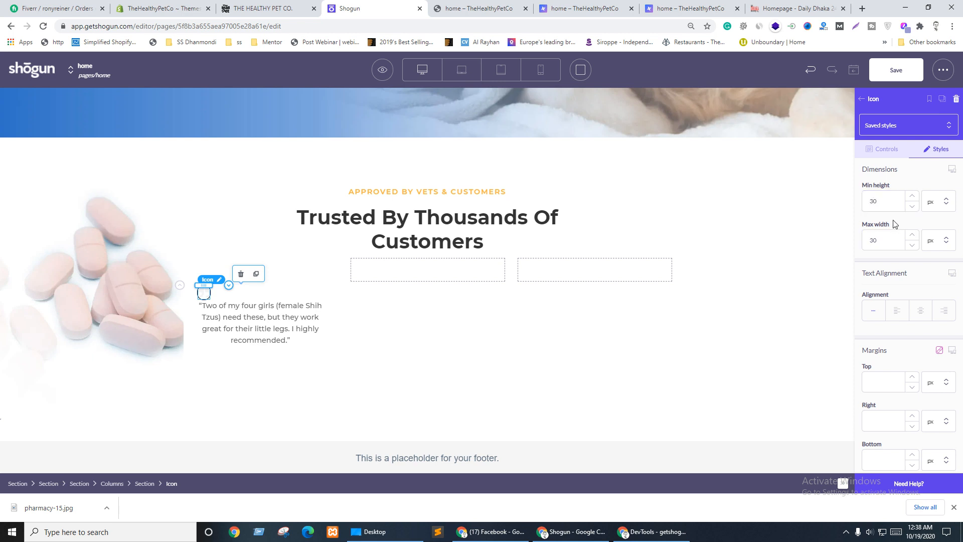
Step: Reduce the quote icon's own height to 20 px
click(878, 152)
click(912, 246)
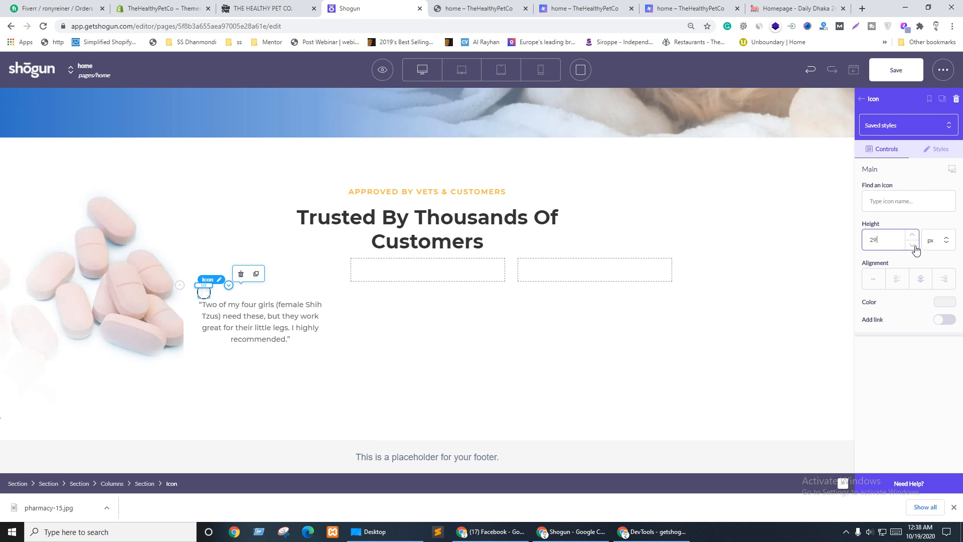
click(916, 249)
click(916, 250)
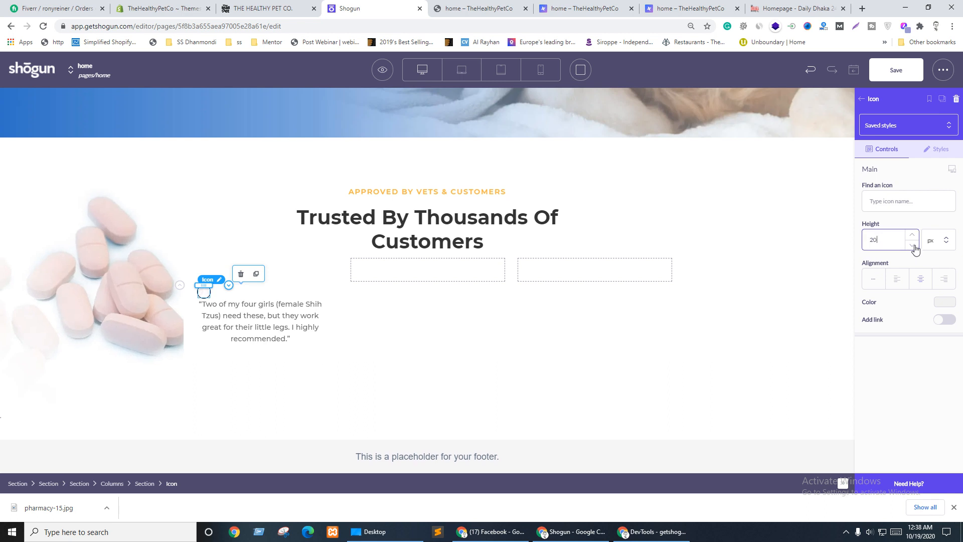
click(907, 224)
Step: Increase the quote icon's min height and max width to 35 px each
click(934, 151)
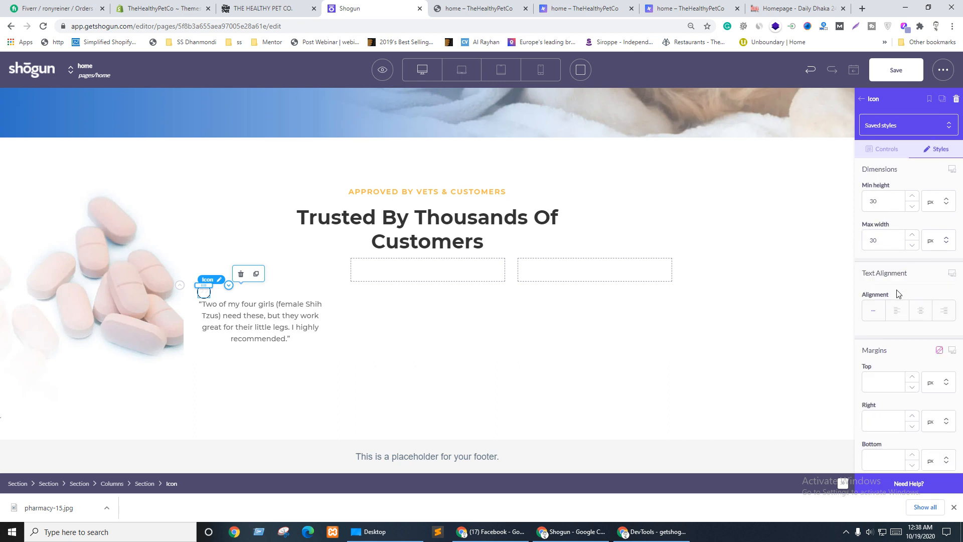
click(912, 197)
click(912, 196)
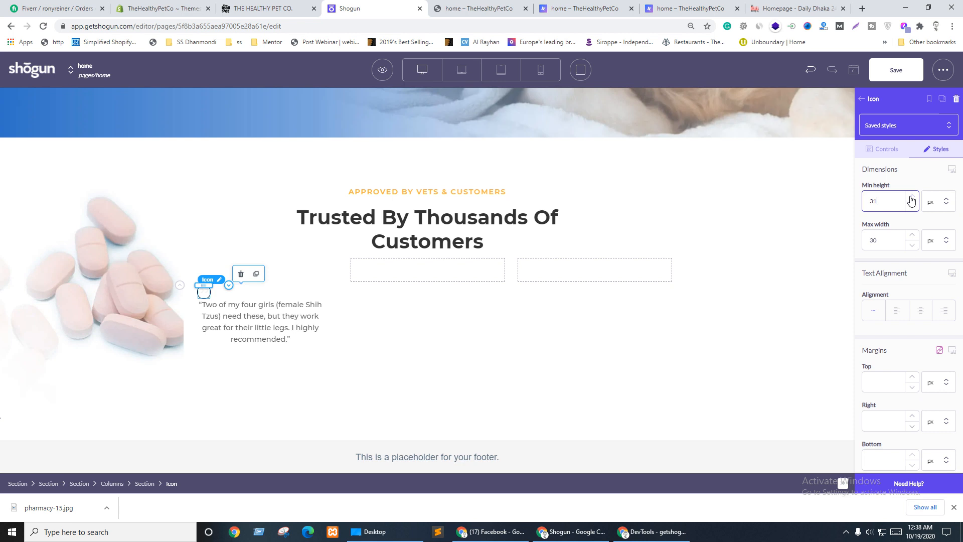
click(912, 235)
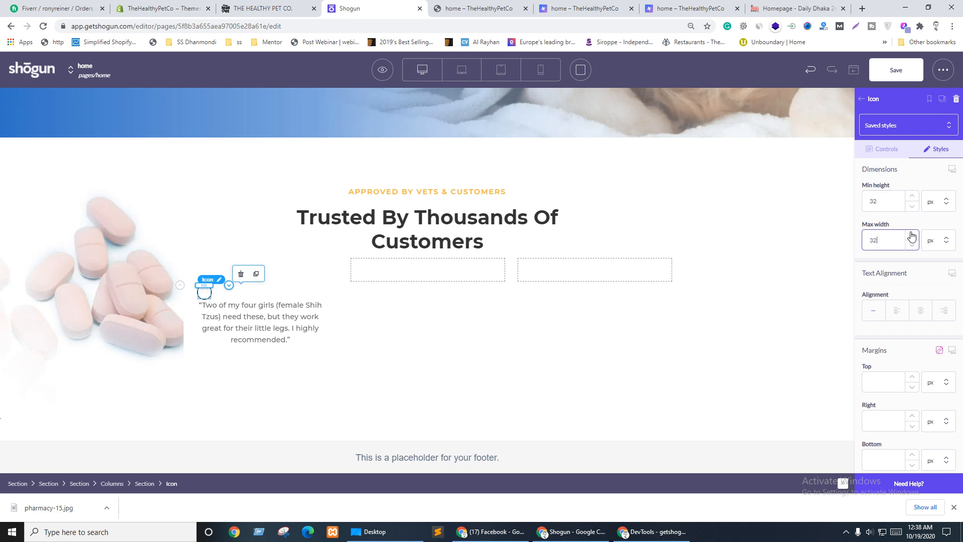
click(912, 235)
click(912, 235)
click(912, 235)
click(910, 197)
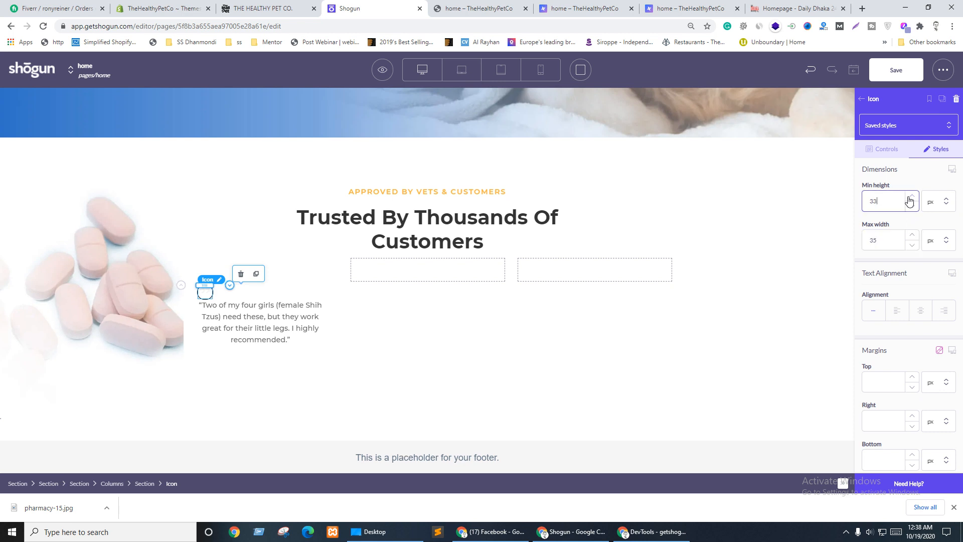
click(910, 197)
click(910, 197)
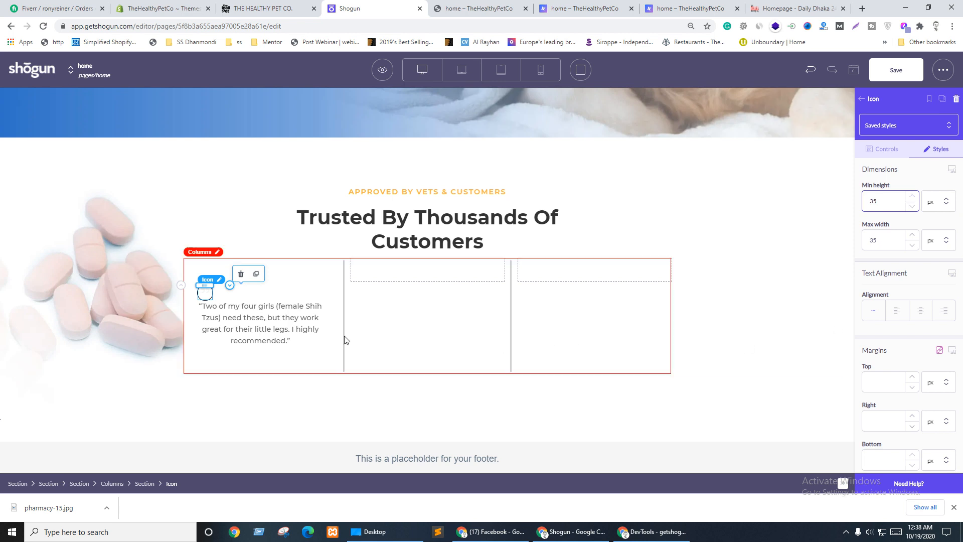
Step: Lower the opacity of the quote icon's black border color to 4
scroll(929, 315, down, 10)
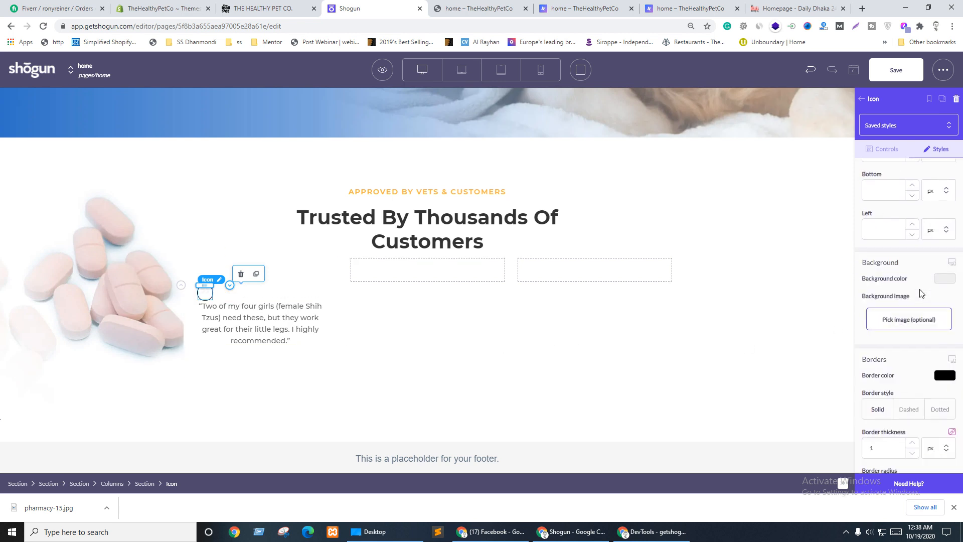
click(936, 227)
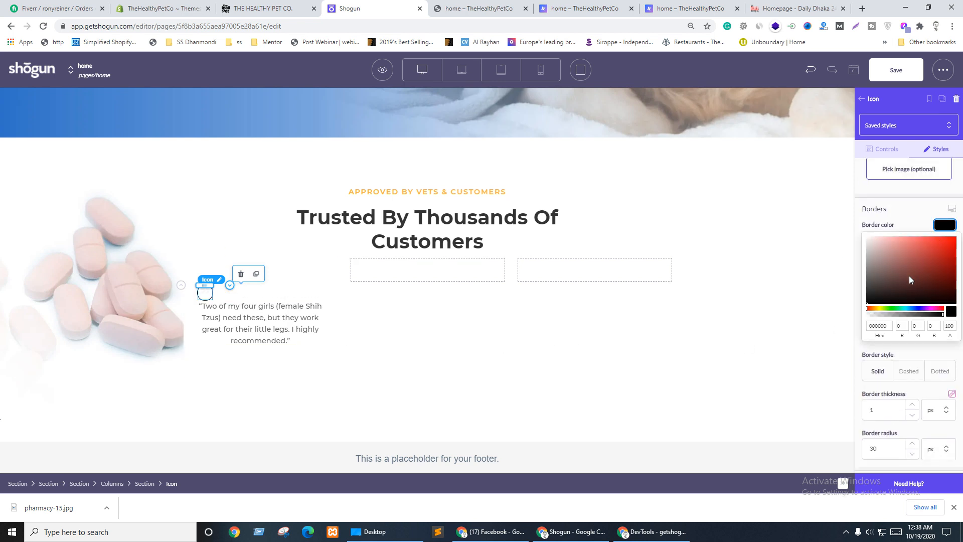
click(949, 327)
text(04)
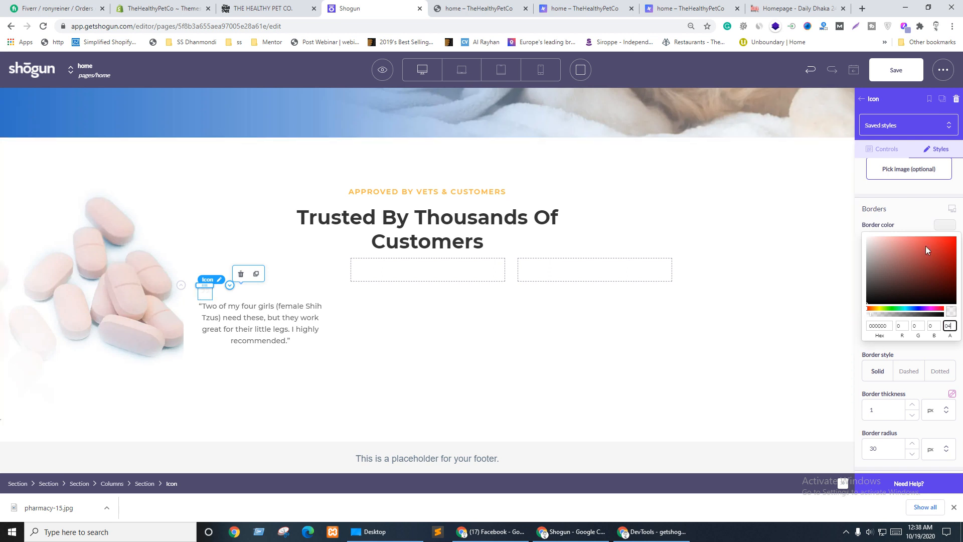
click(919, 218)
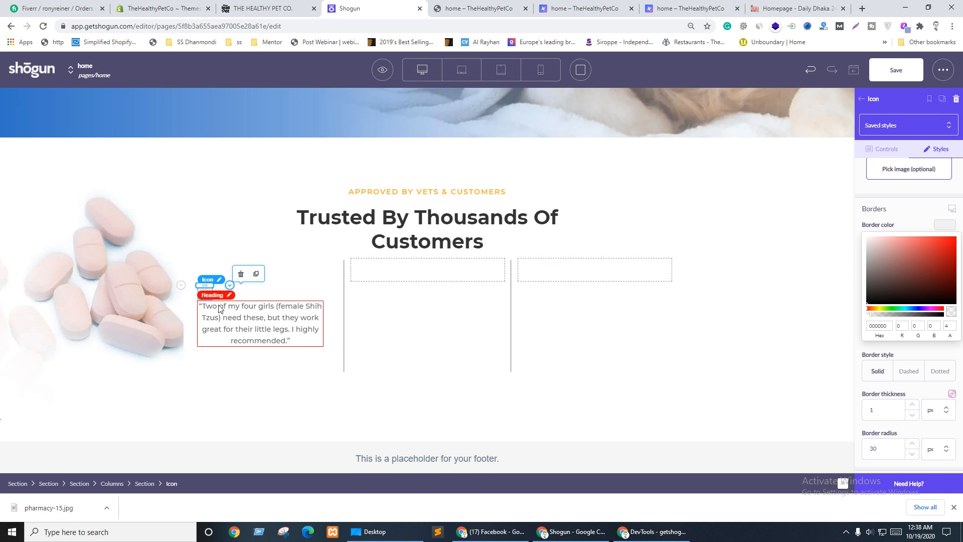
click(940, 228)
click(940, 228)
Step: Center the quote icon in the first card by setting its right and left margins to auto
scroll(938, 260, up, 6)
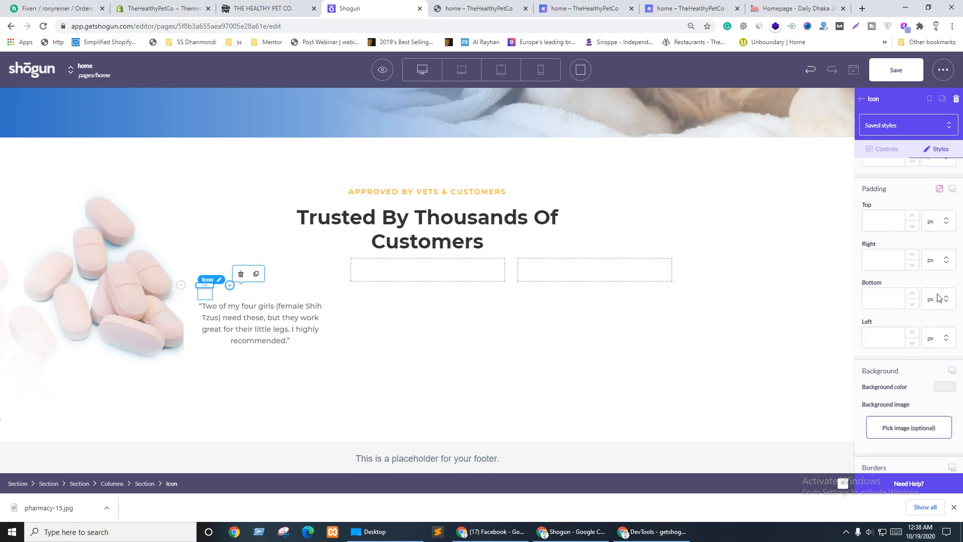
click(951, 327)
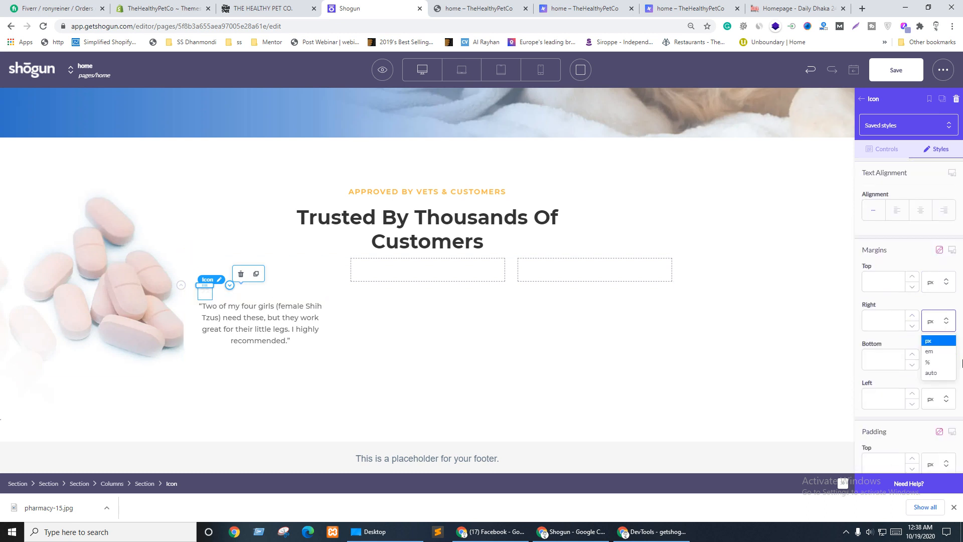
click(931, 372)
click(942, 401)
click(929, 450)
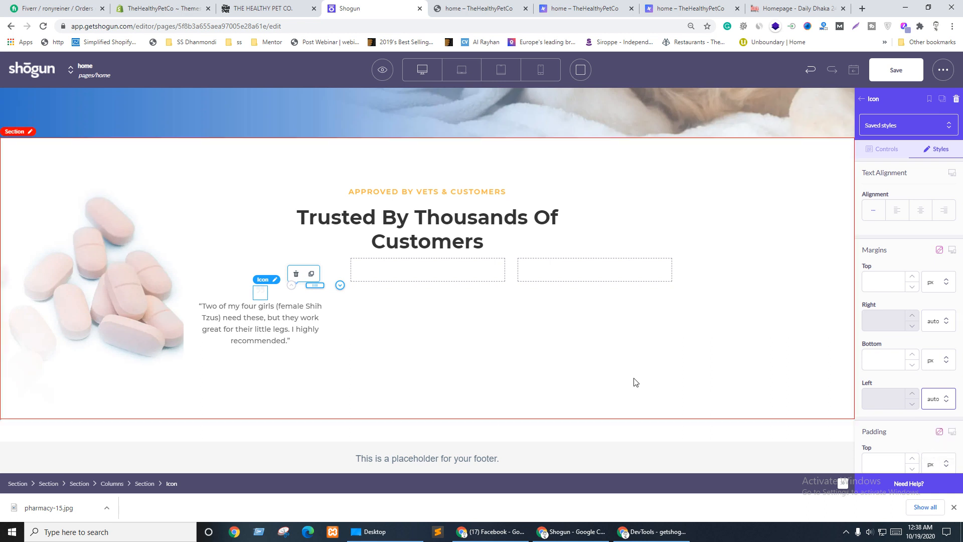
click(401, 312)
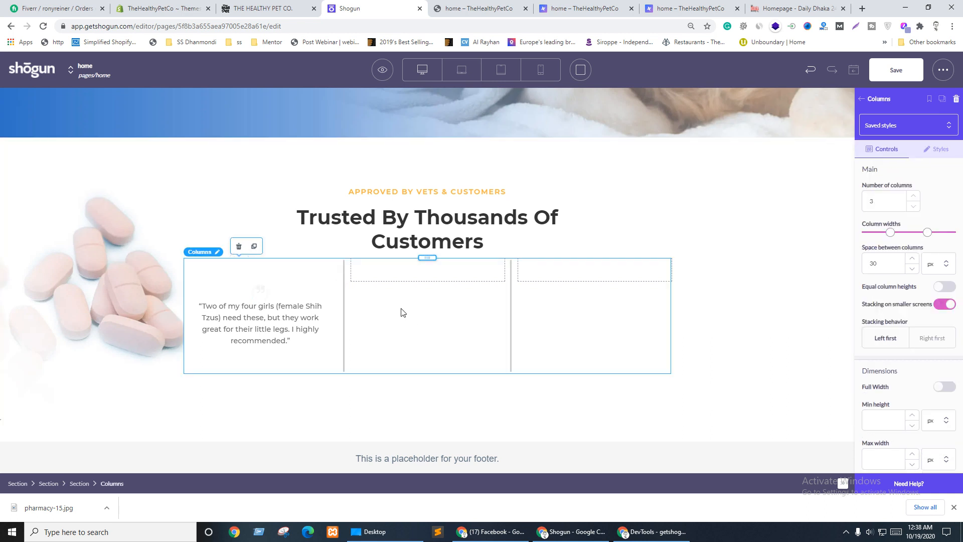
Step: Give the quote icon a top padding of 7 px
click(259, 295)
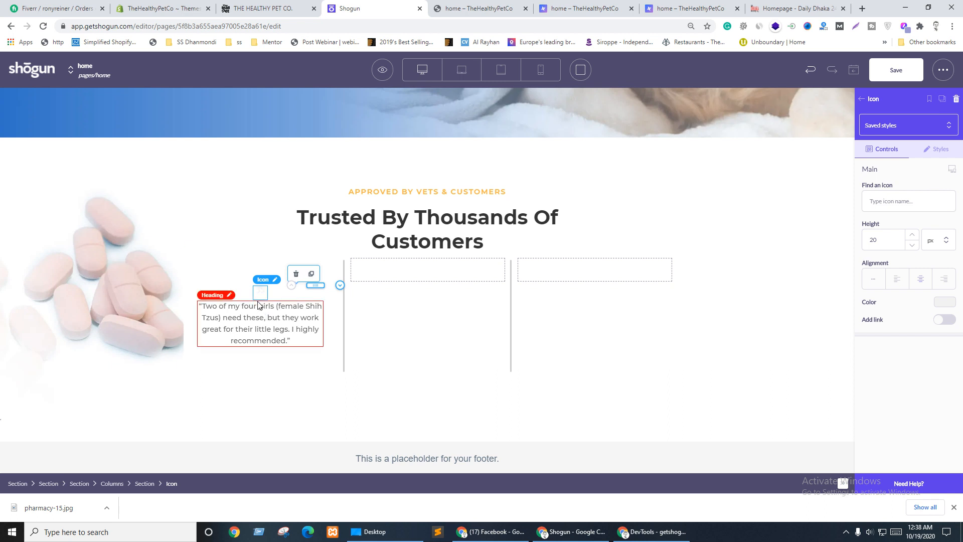
click(940, 149)
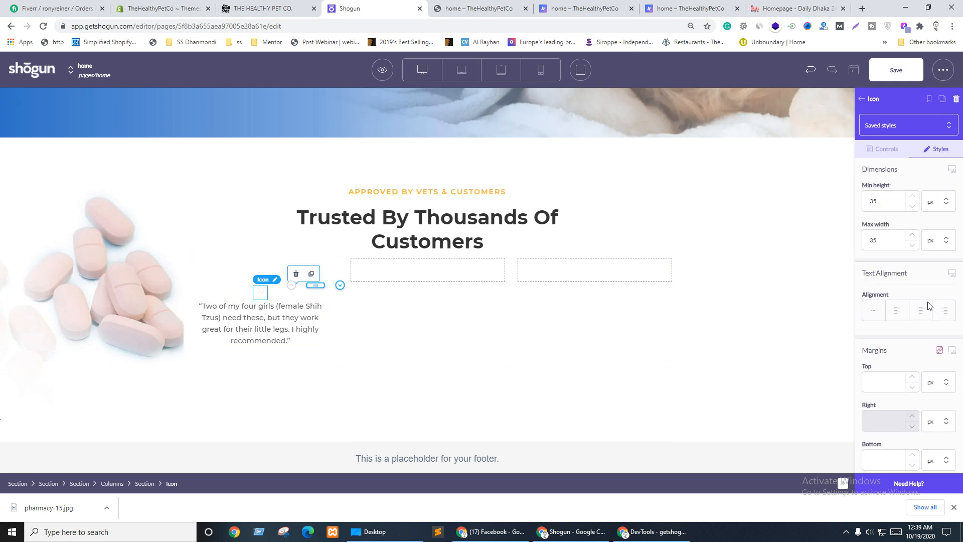
scroll(930, 292, down, 3)
scroll(923, 301, down, 2)
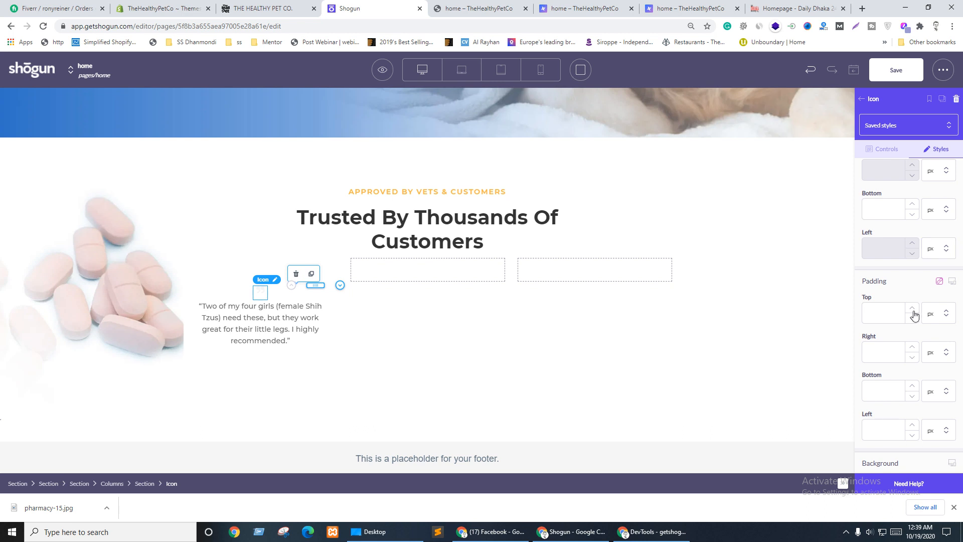
scroll(938, 273, down, 1)
click(878, 271)
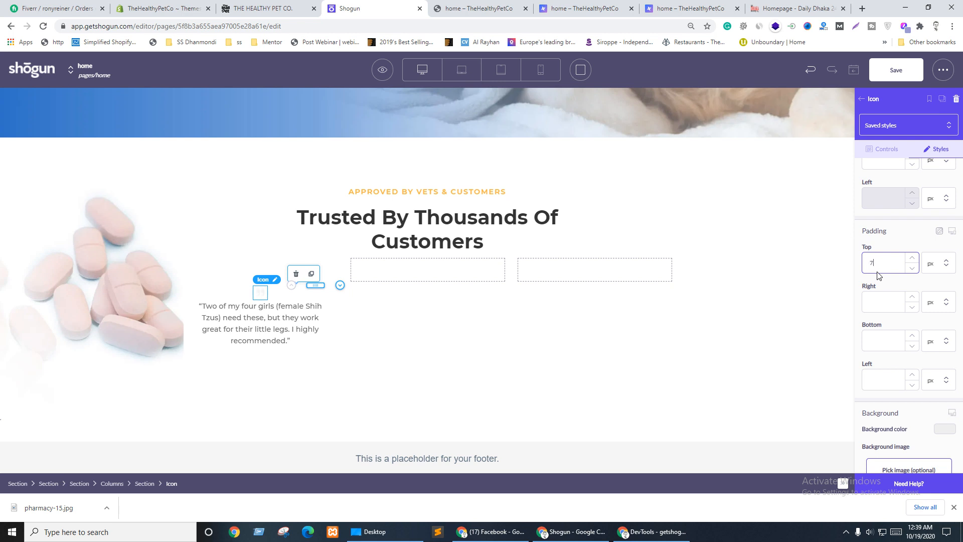
click(466, 313)
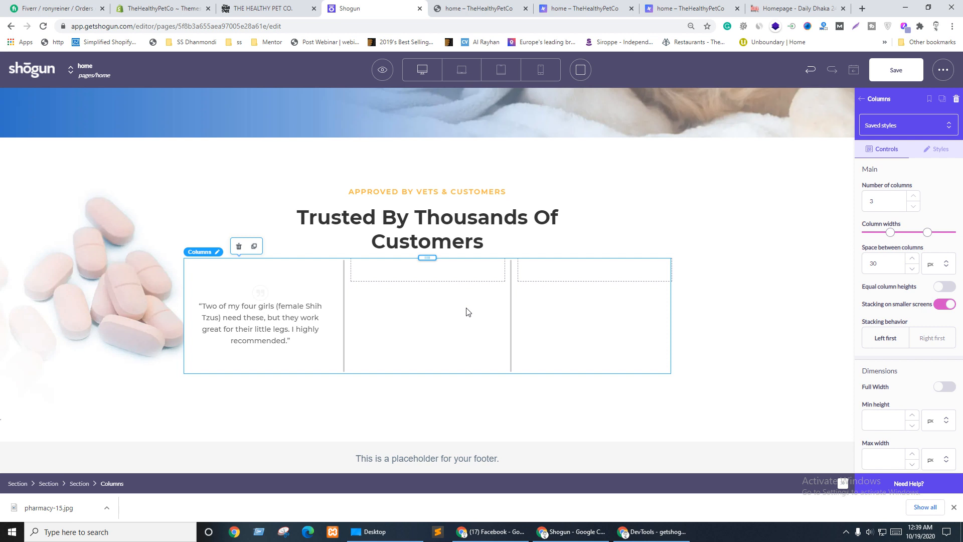
Step: Compare the first testimonial with the original site and set its text's line height to 1.7 em in Shogun
click(260, 297)
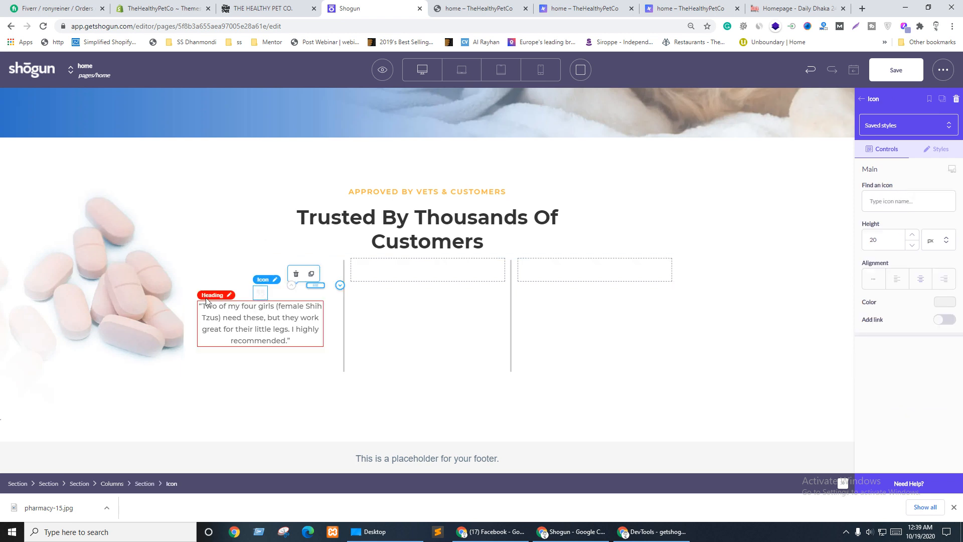
click(216, 279)
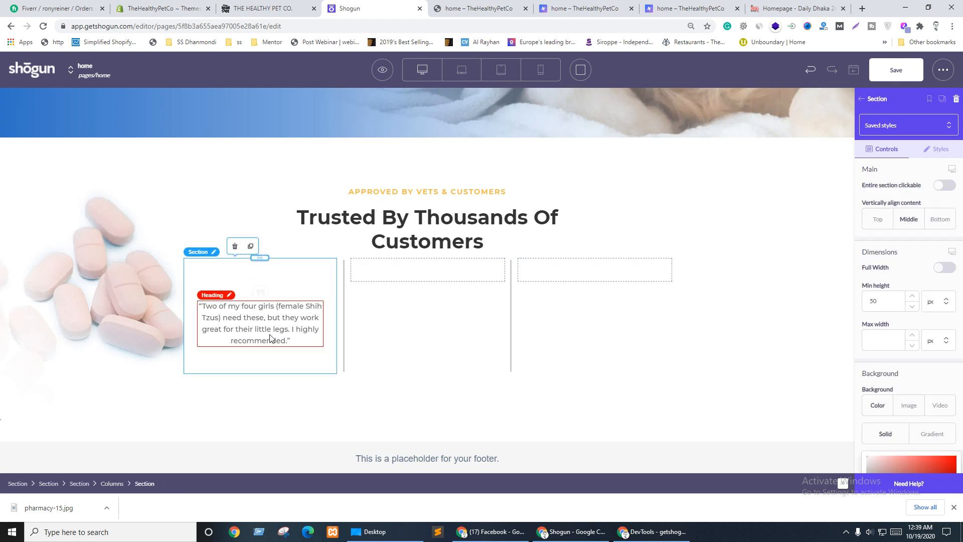
click(257, 334)
key(ctrl+shift+Tab)
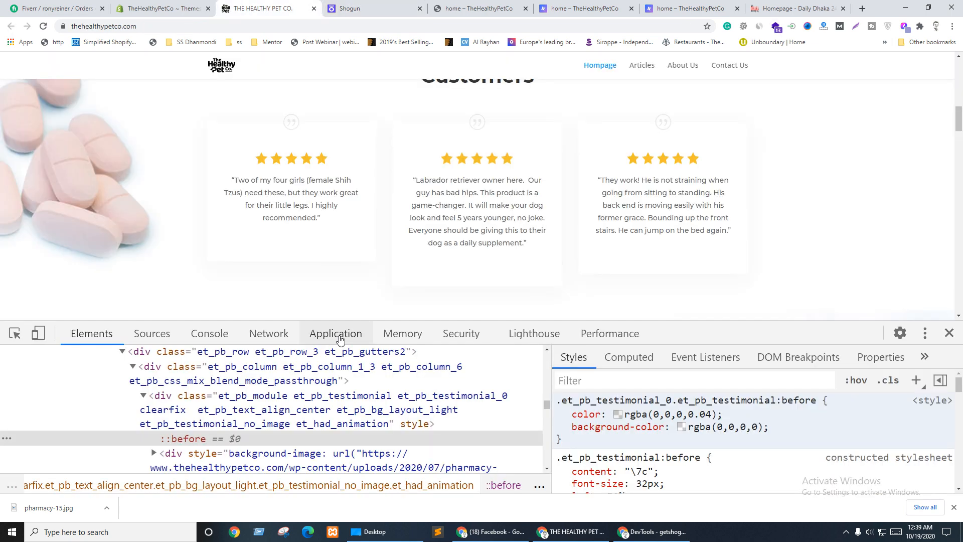
key(ctrl+Tab)
key(ctrl+shift+Tab)
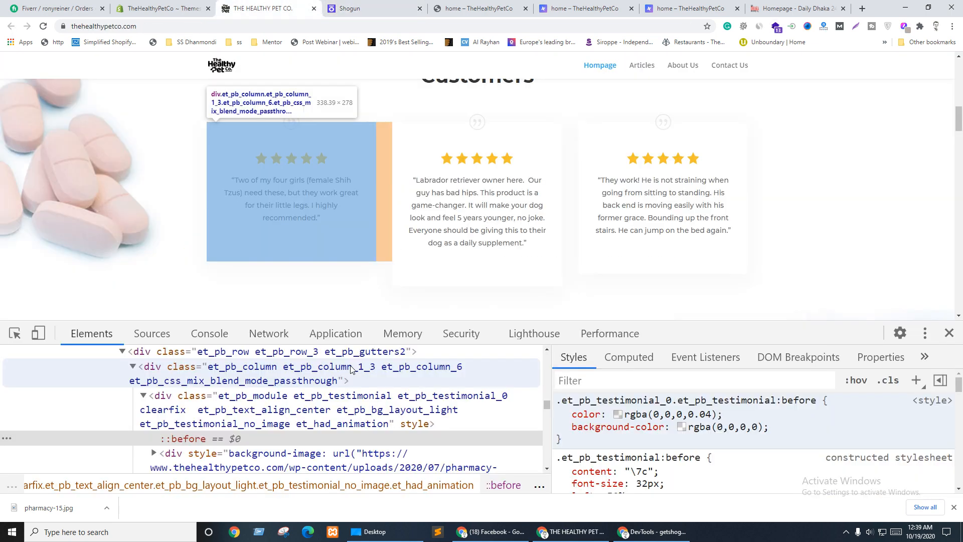
key(ctrl+Tab)
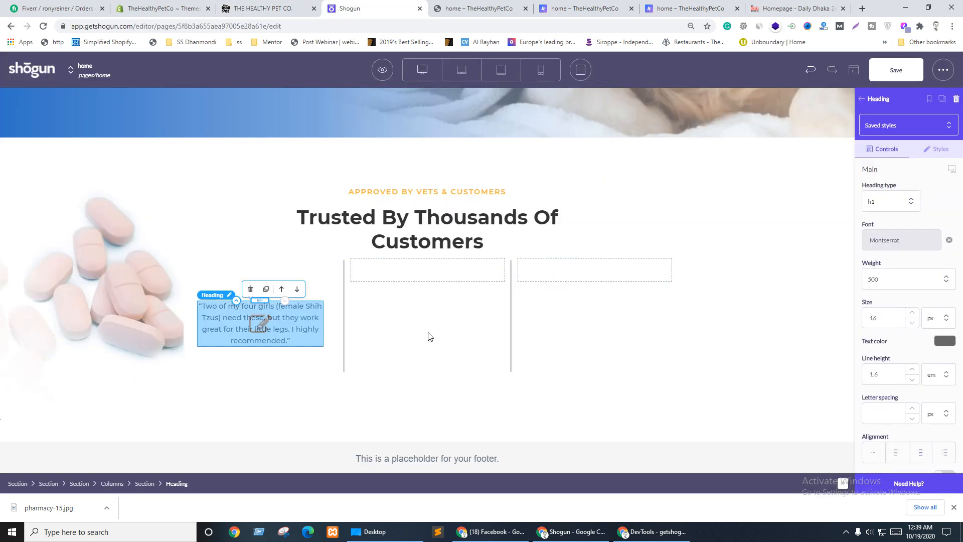
scroll(903, 309, down, 1)
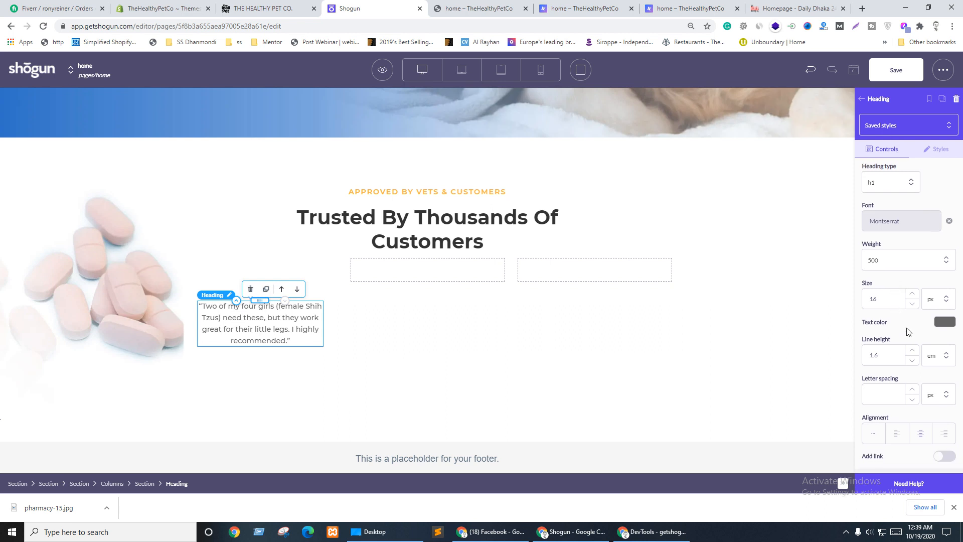
double_click(876, 357)
text(7)
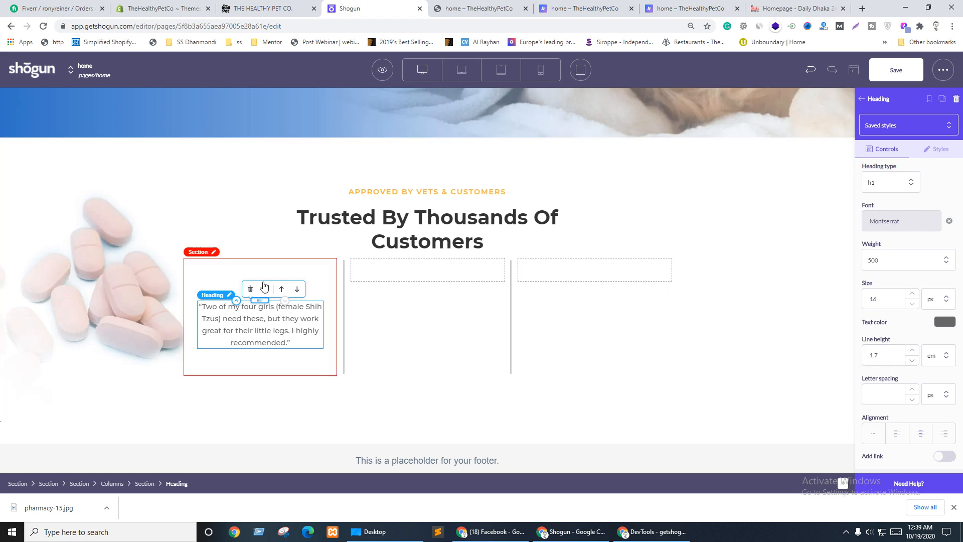
Step: Compare the first card with the original site and move the quote icon out of its section, directly above it in the same column
key(ctrl+shift+Tab)
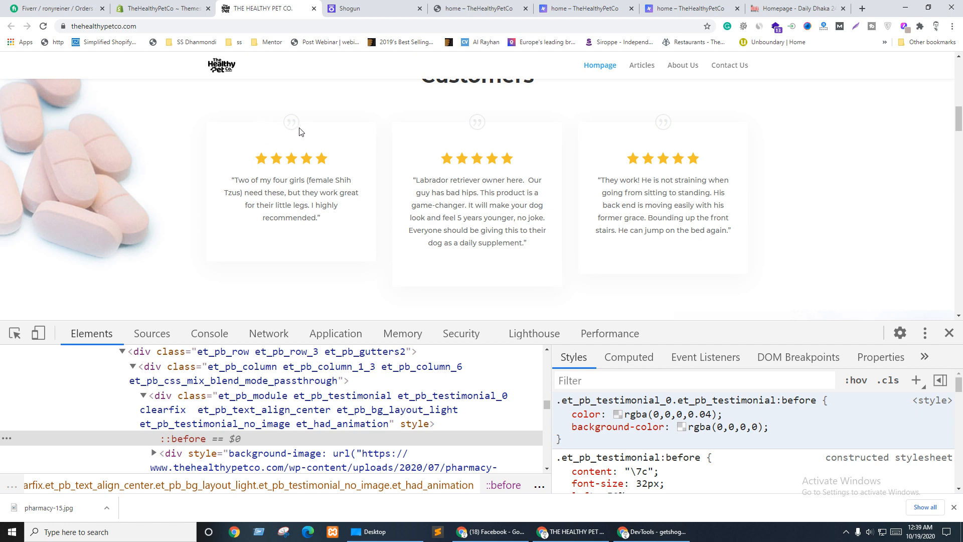
key(ctrl+Tab)
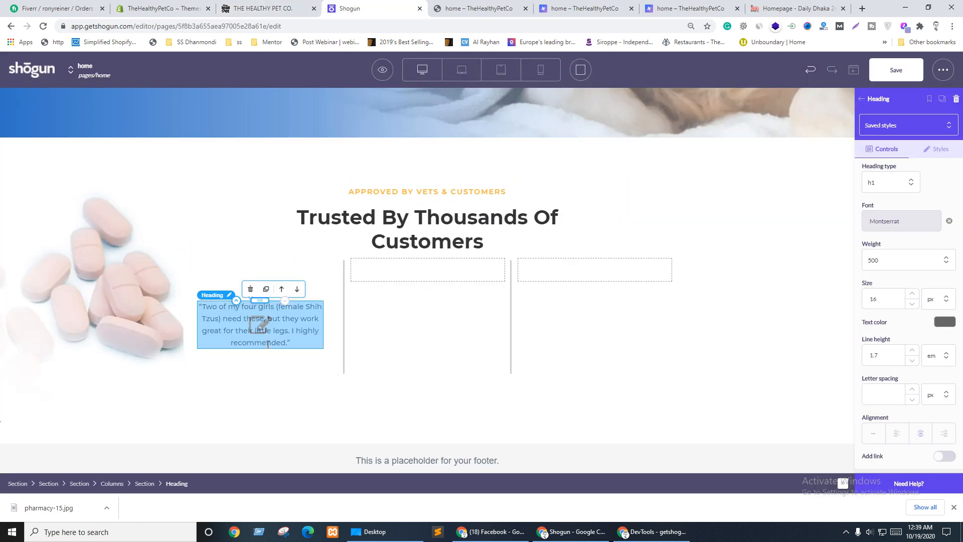
click(239, 279)
click(262, 296)
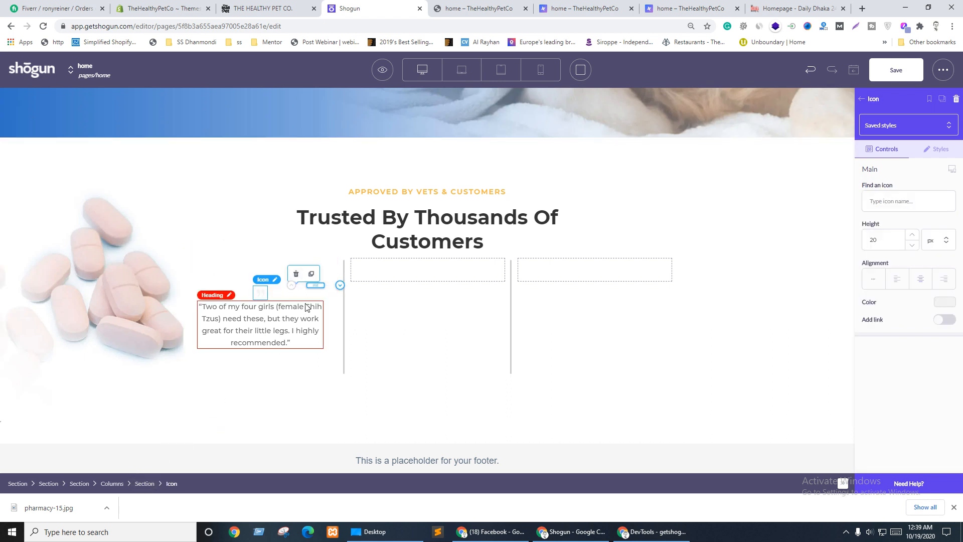
drag(315, 285, 275, 270)
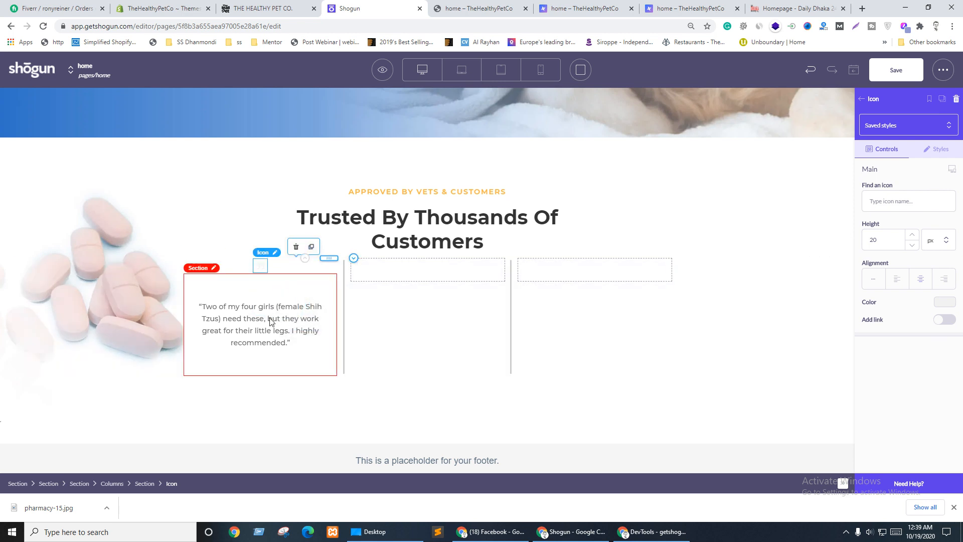
click(219, 367)
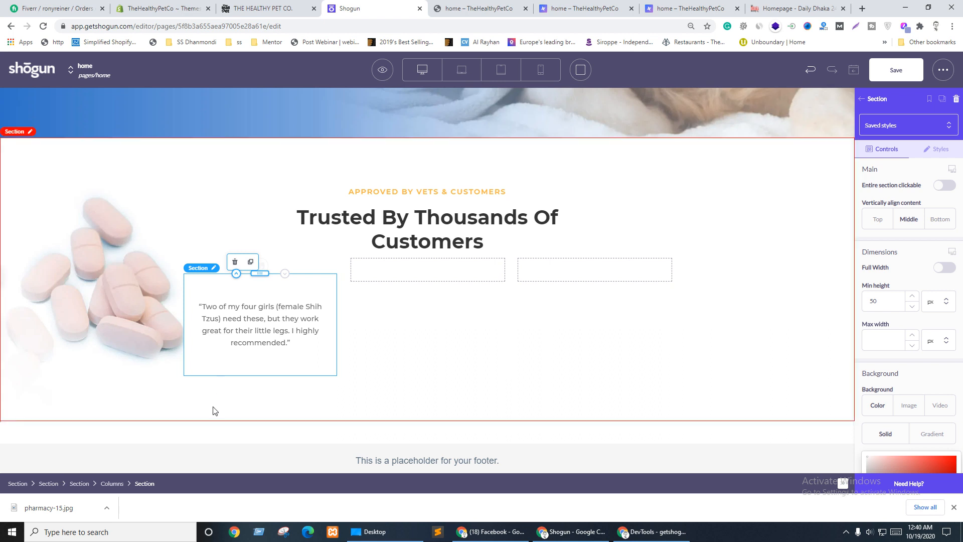
click(262, 268)
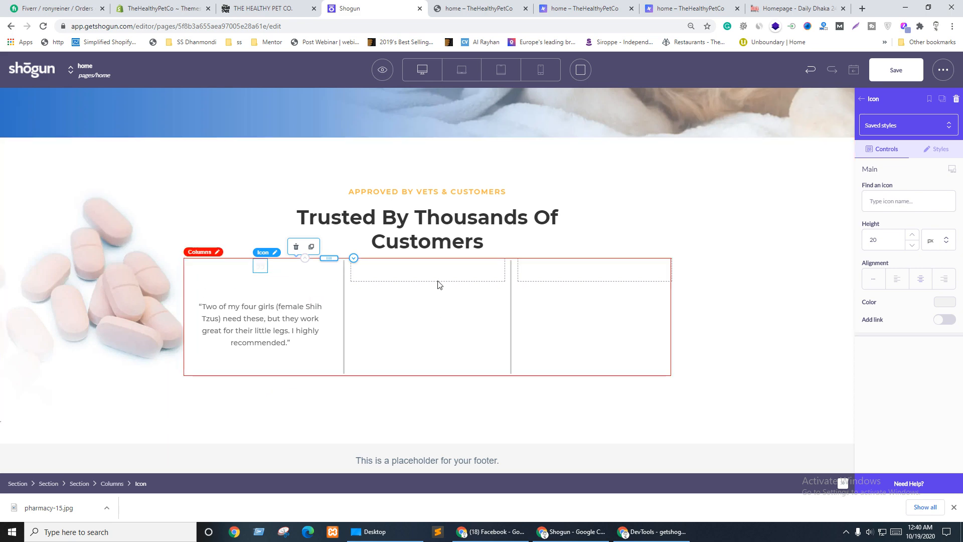
Step: Inspect the first testimonial card on the original site and examine the CSS rules for its column and box shadow
key(ctrl+shift+Tab)
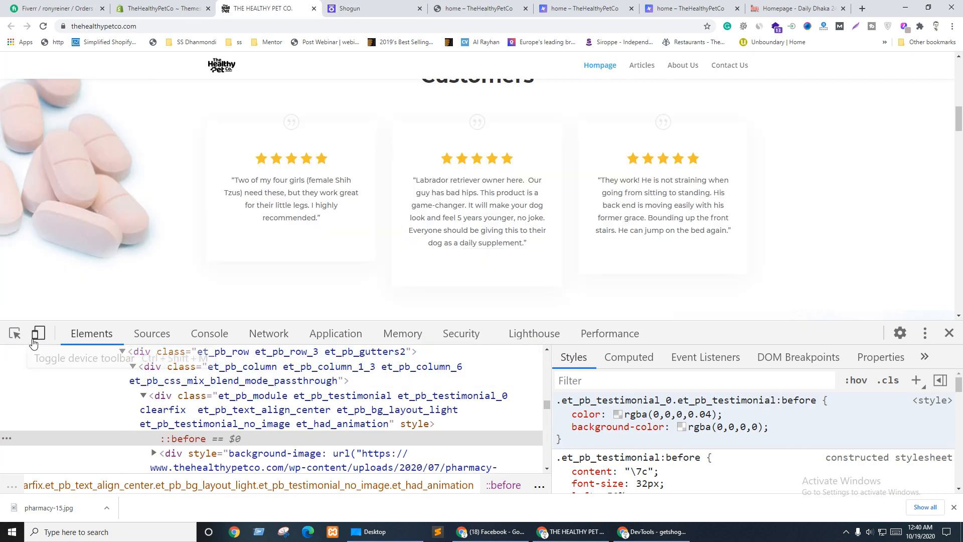
click(15, 333)
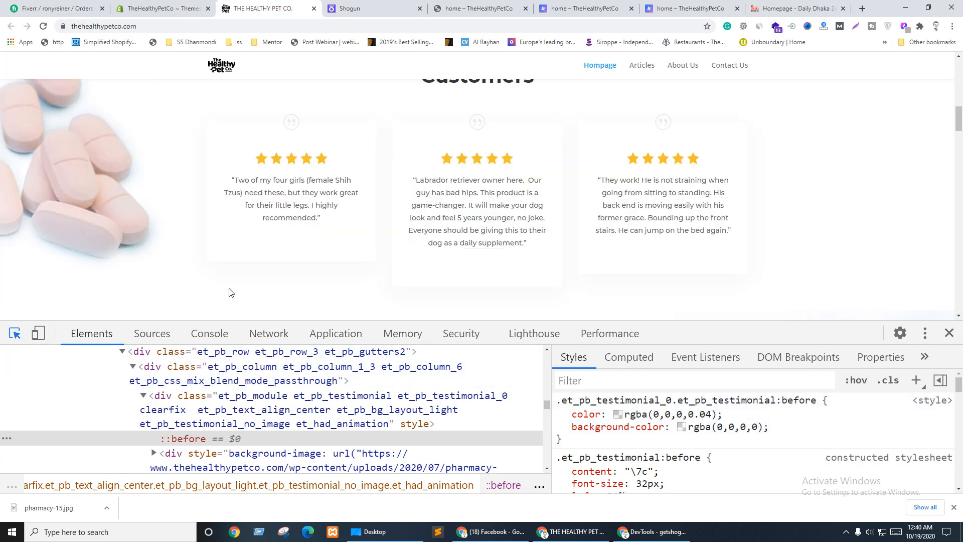
click(321, 246)
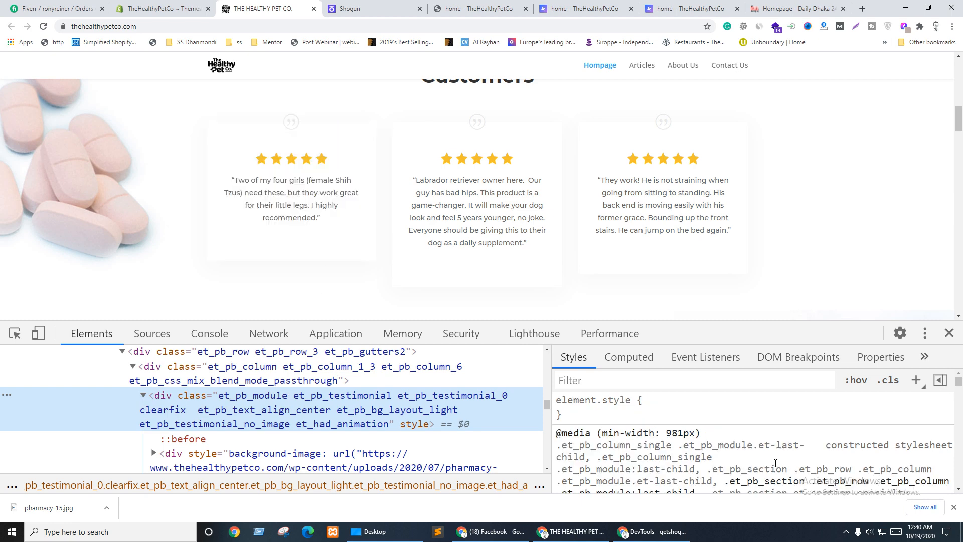
scroll(770, 465, down, 3)
scroll(771, 465, up, 5)
click(188, 373)
scroll(701, 463, down, 5)
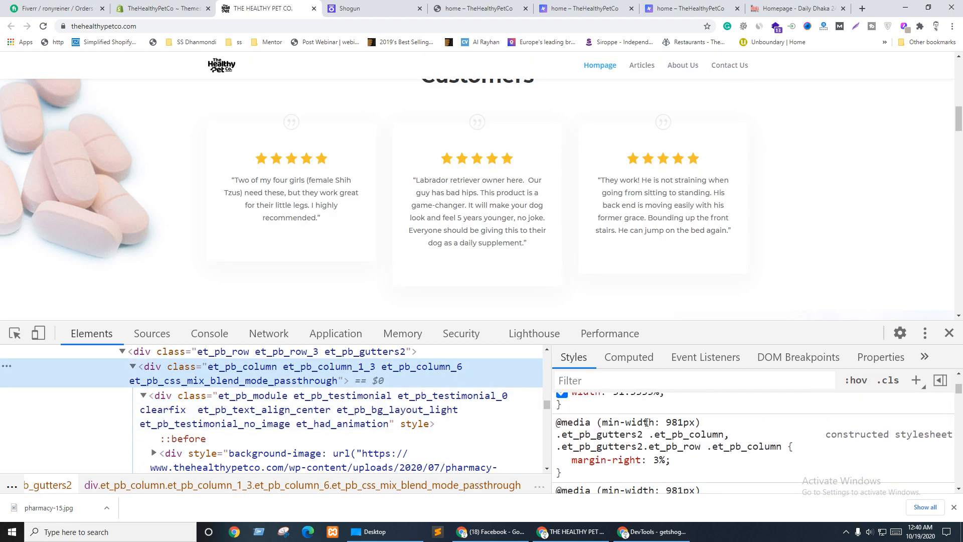
scroll(701, 463, down, 3)
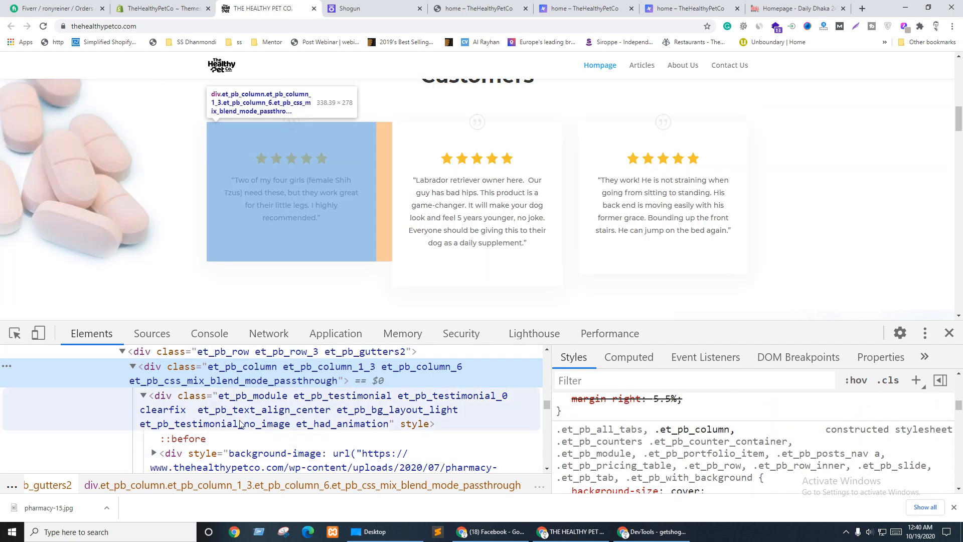
click(239, 419)
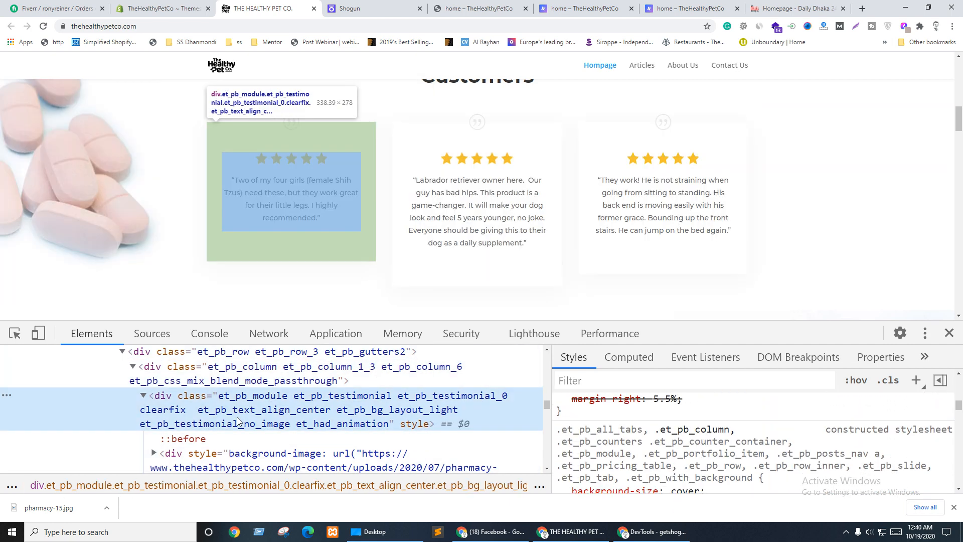
scroll(731, 457, down, 3)
scroll(731, 456, up, 5)
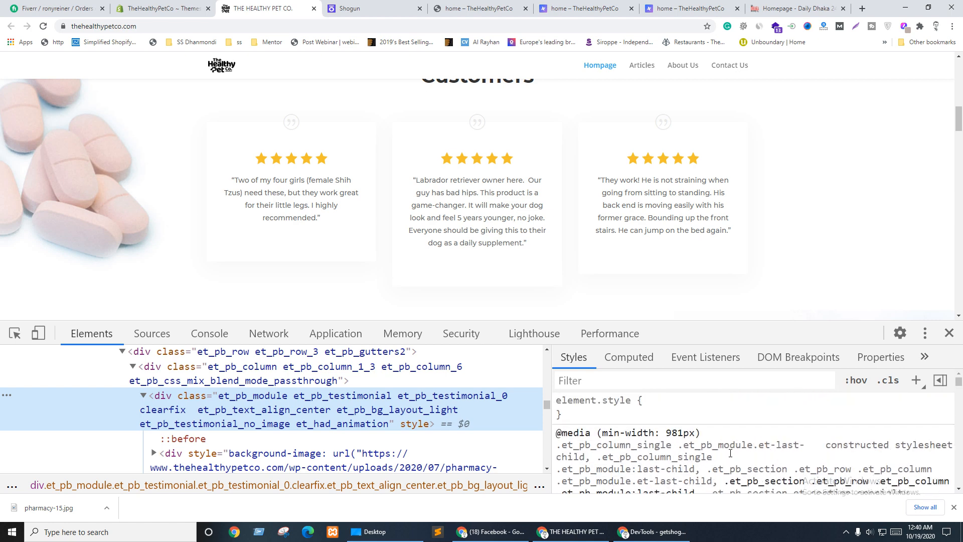
scroll(730, 453, down, 7)
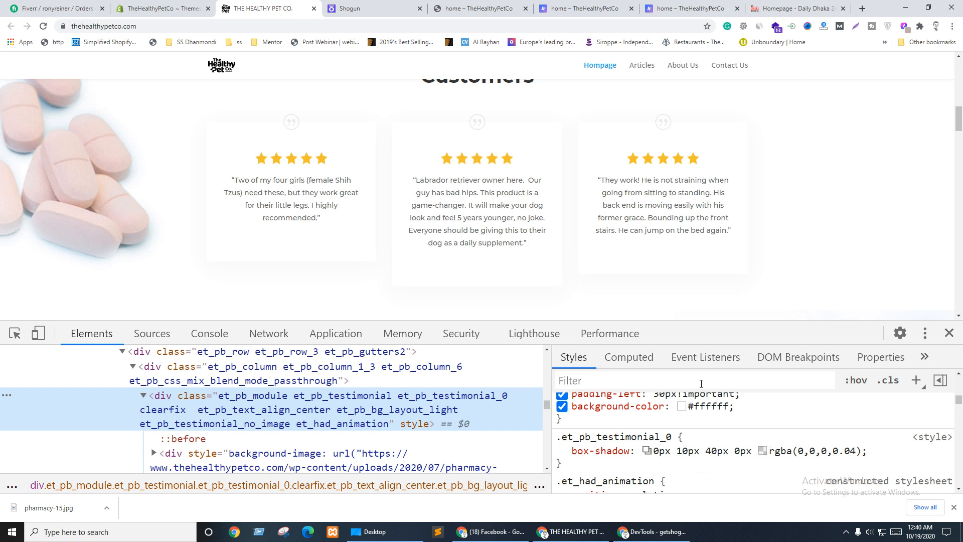
Step: Give the first review card's section in Shogun a black box shadow color with an alpha of 4
key(ctrl+Tab)
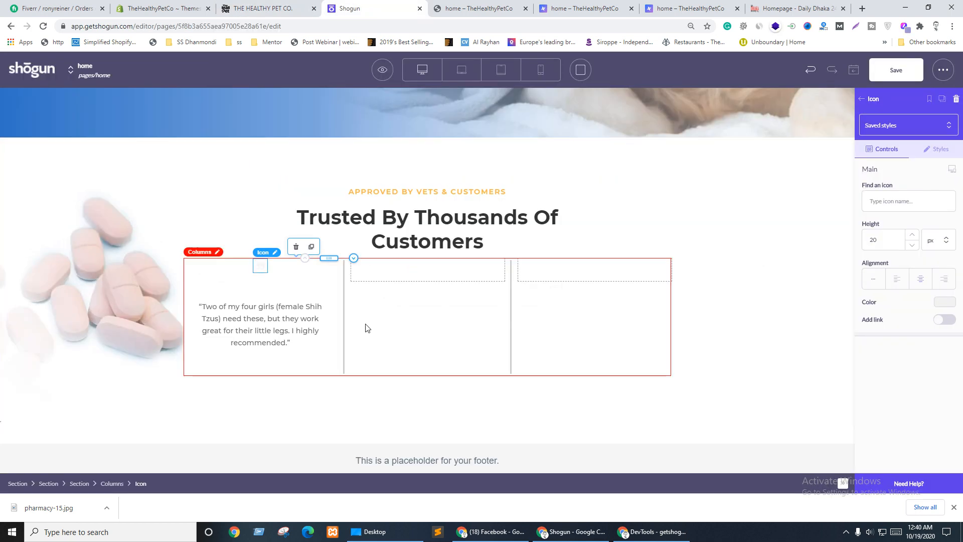
click(290, 359)
scroll(917, 266, down, 4)
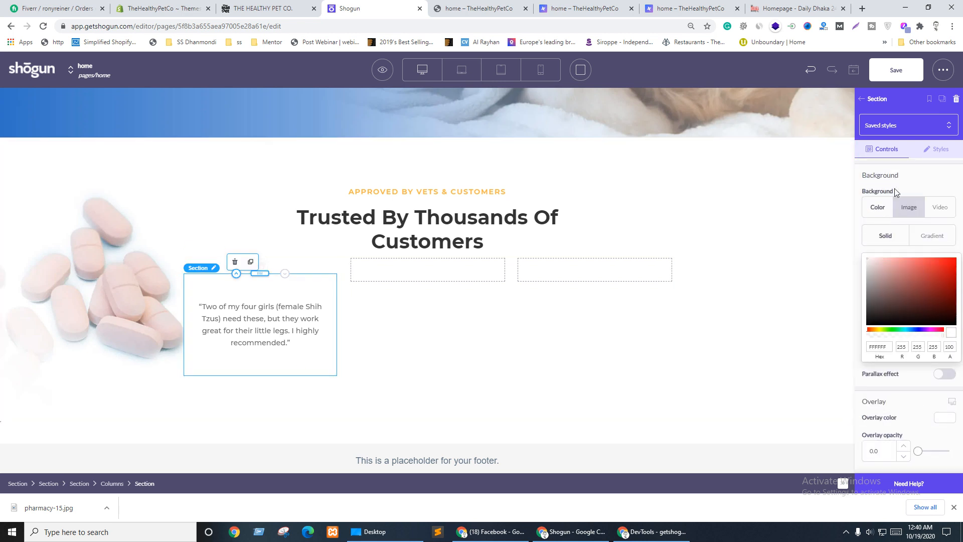
click(937, 149)
scroll(934, 357, down, 5)
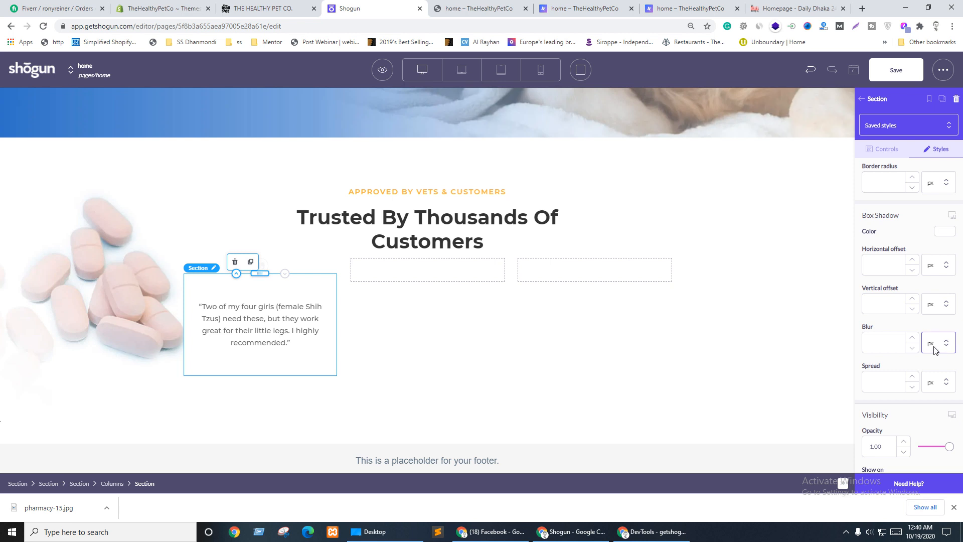
scroll(934, 350, down, 2)
scroll(895, 322, up, 2)
click(943, 230)
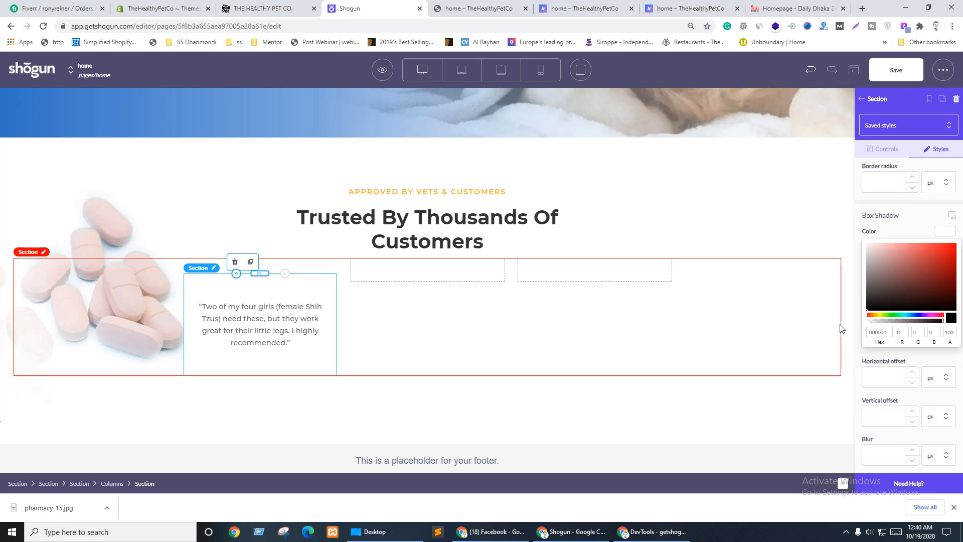
click(948, 332)
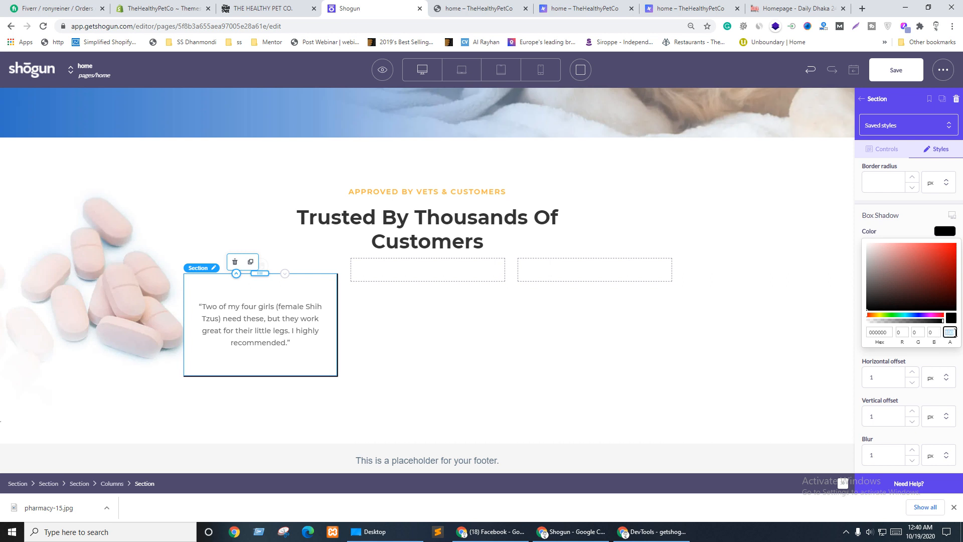
text(0.04)
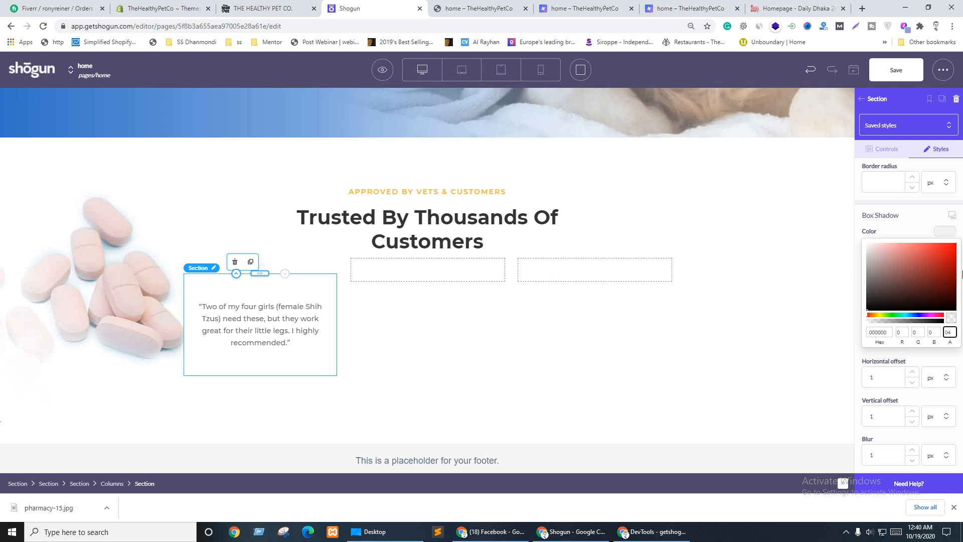
click(945, 231)
Step: Set the card's box shadow to a horizontal offset of 0 px and a vertical offset of 10 px
double_click(866, 265)
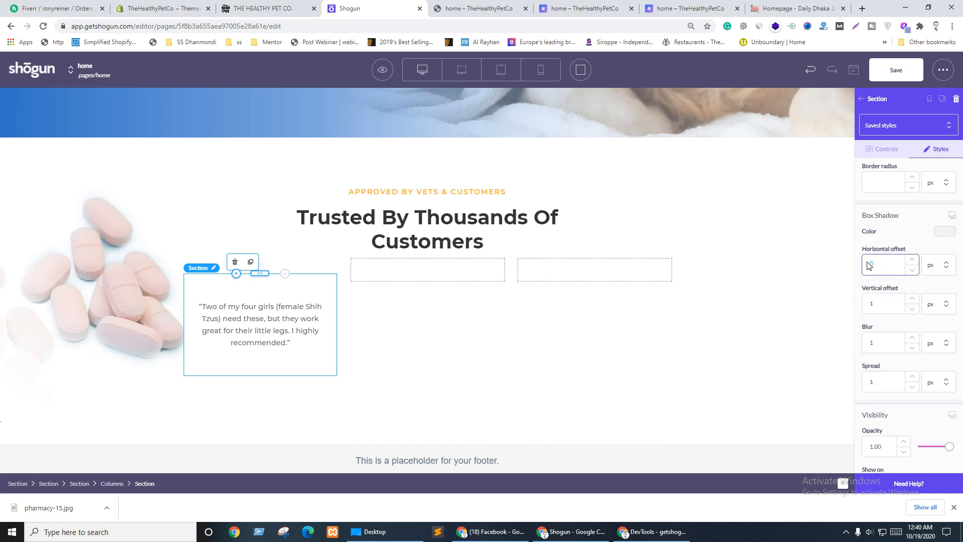
click(885, 307)
text(0)
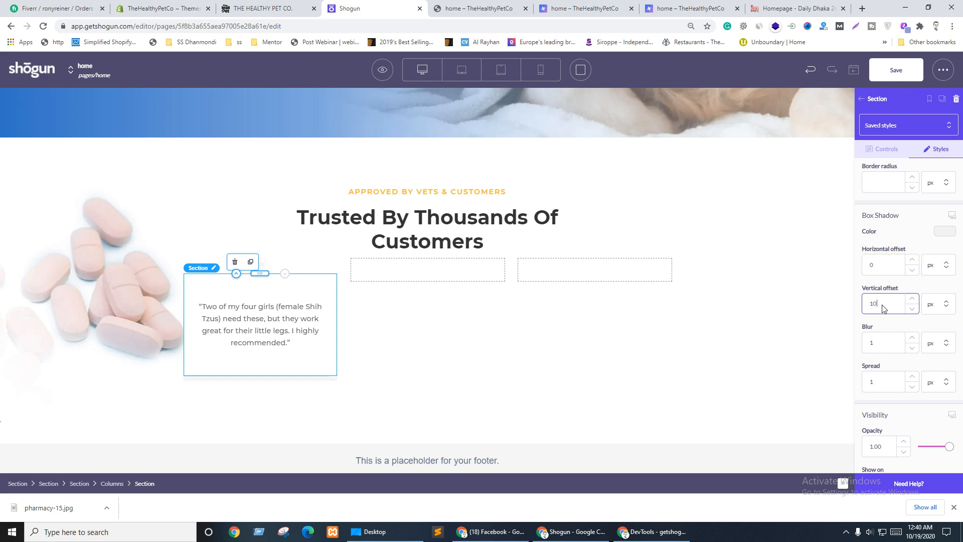
Step: Check the original card's shadow values and set the Shogun card's shadow blur to 40 px and spread to 0 px
click(633, 535)
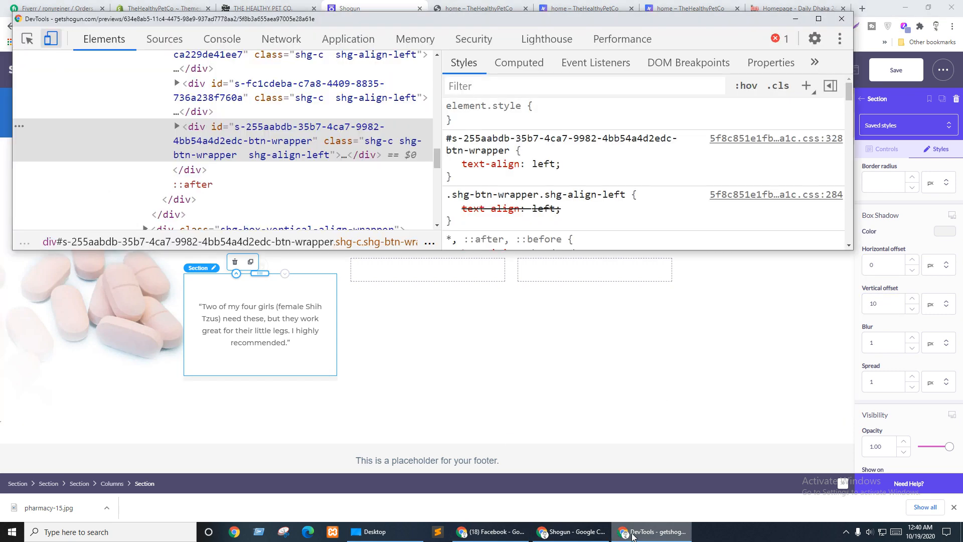
click(633, 536)
click(582, 536)
click(582, 536)
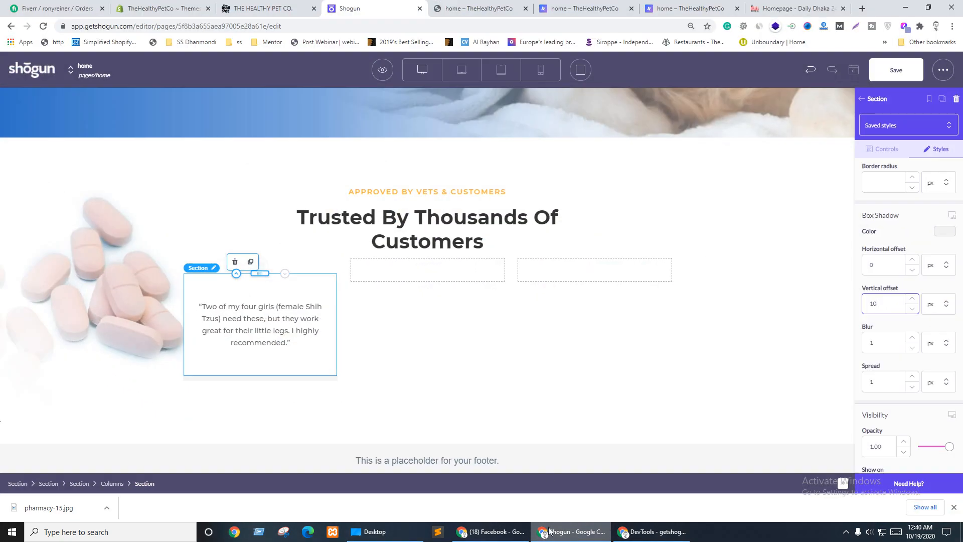
key(ctrl+shift+Tab)
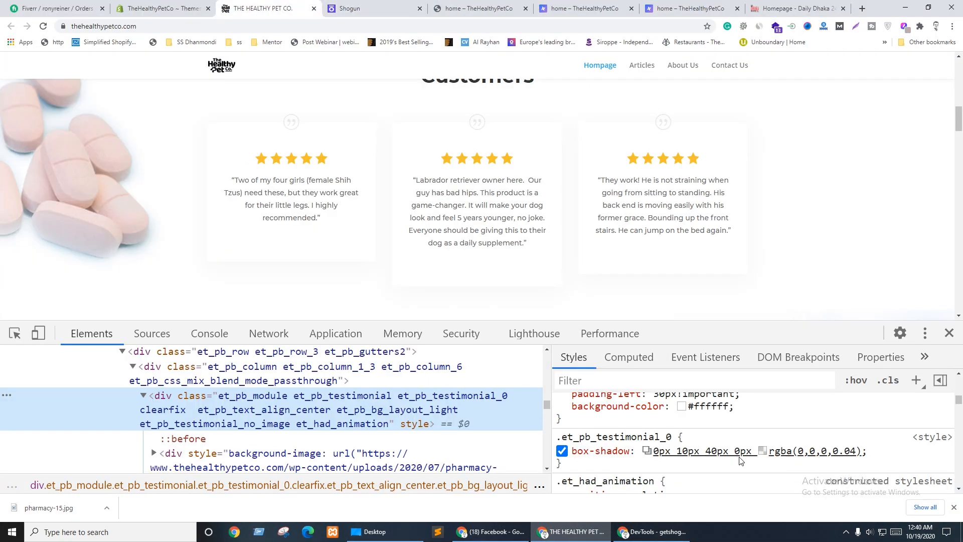
key(ctrl+Tab)
drag(877, 346, 865, 346)
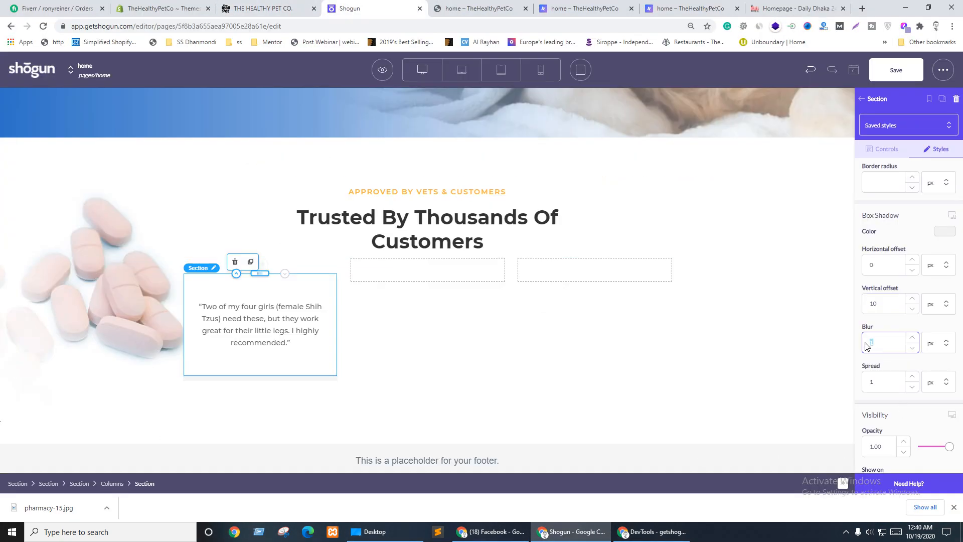
text(40)
drag(876, 386, 868, 385)
text(0)
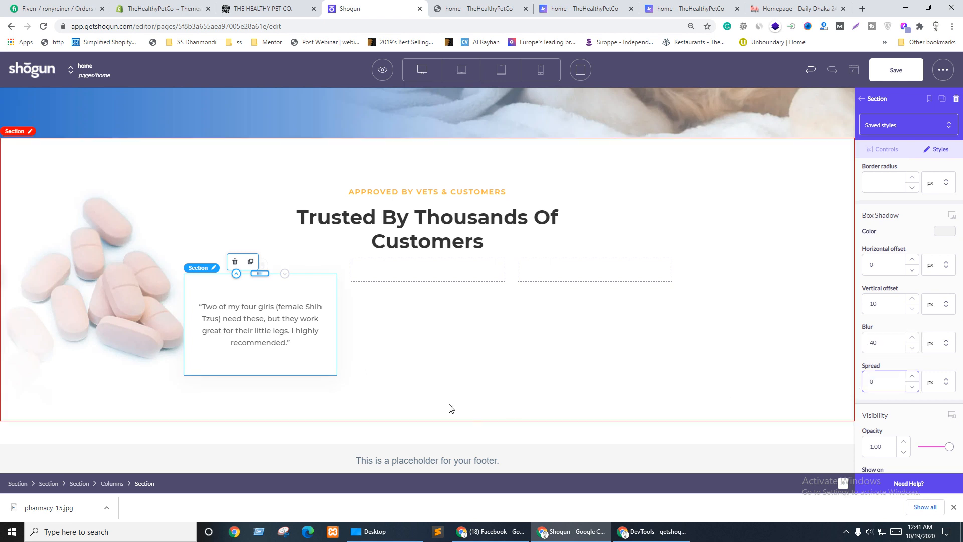
Step: Compare the shadowed first card with the original site's cards and return to Shogun's element library
click(433, 351)
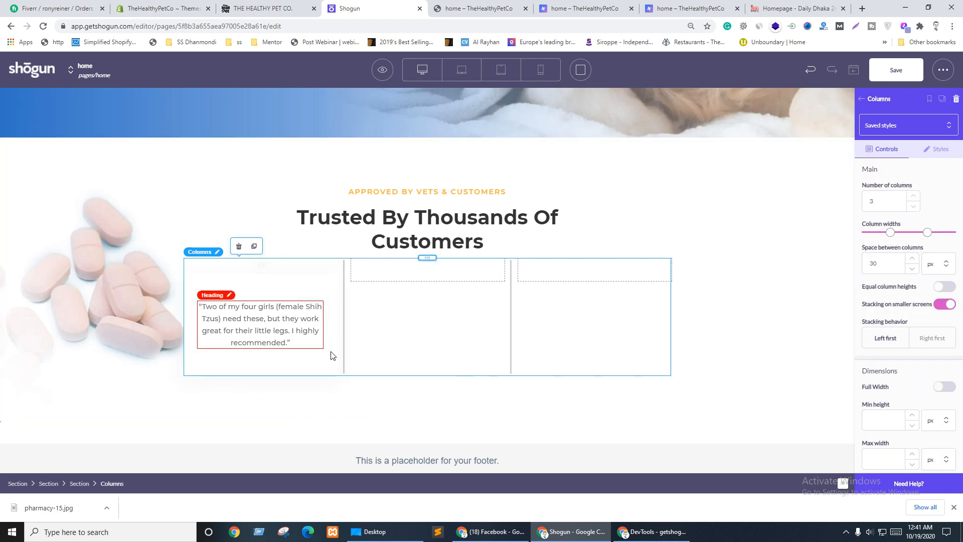
key(ctrl+shift+Tab)
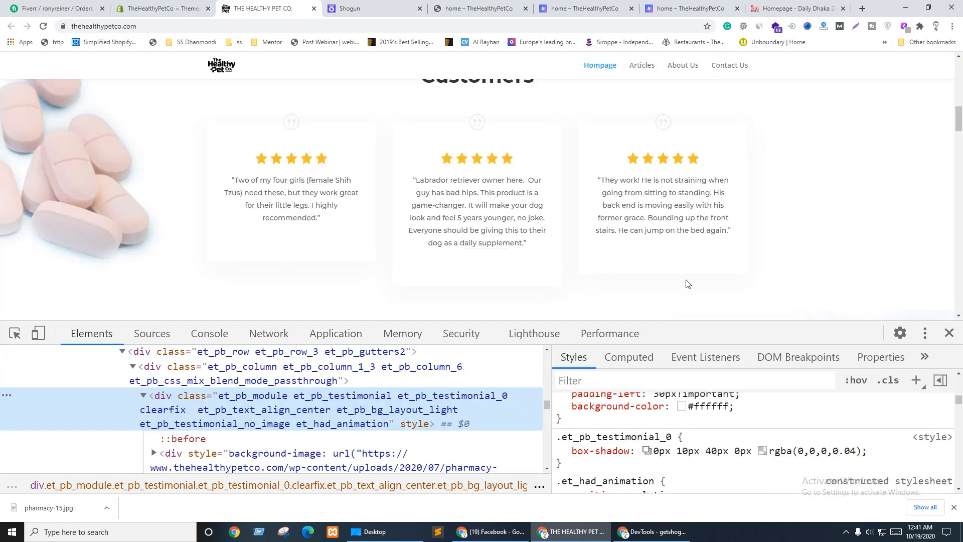
key(ctrl+Tab)
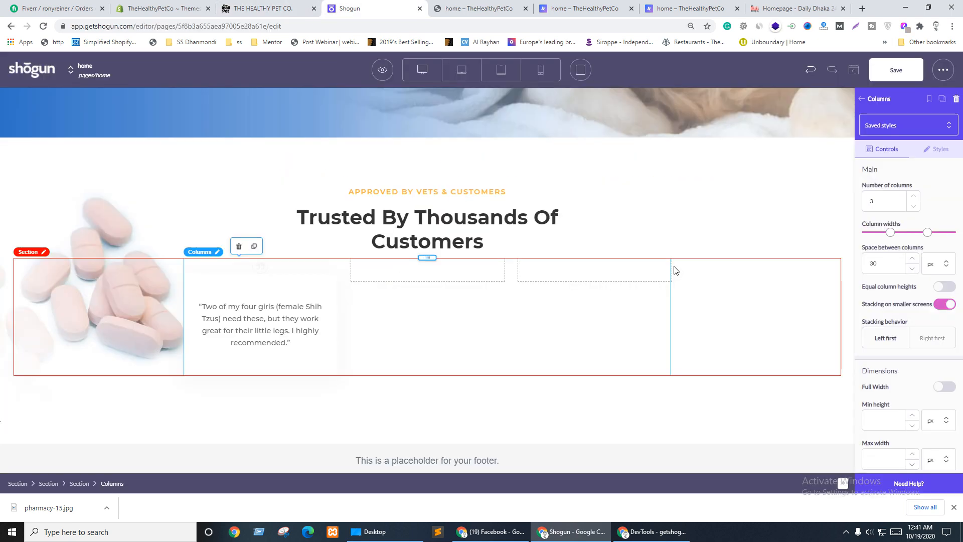
click(269, 365)
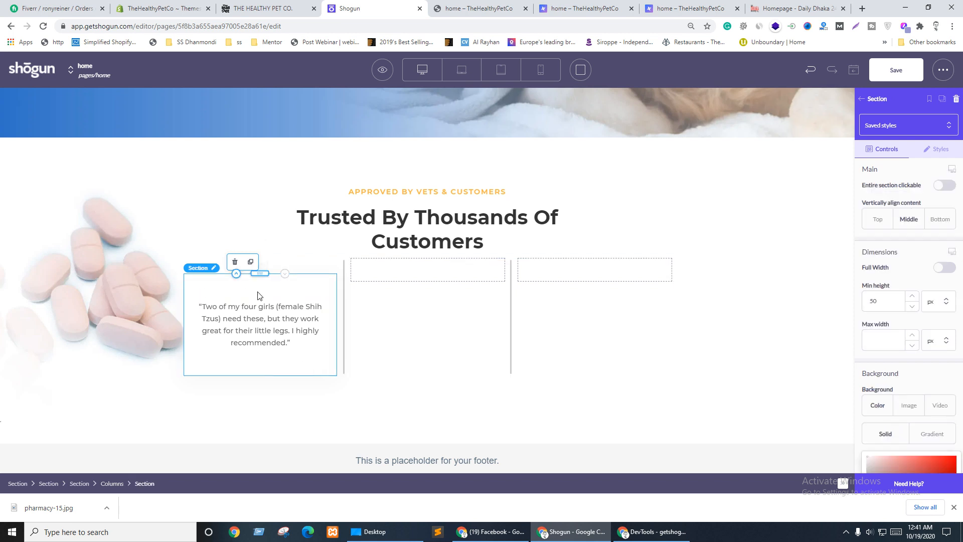
click(867, 100)
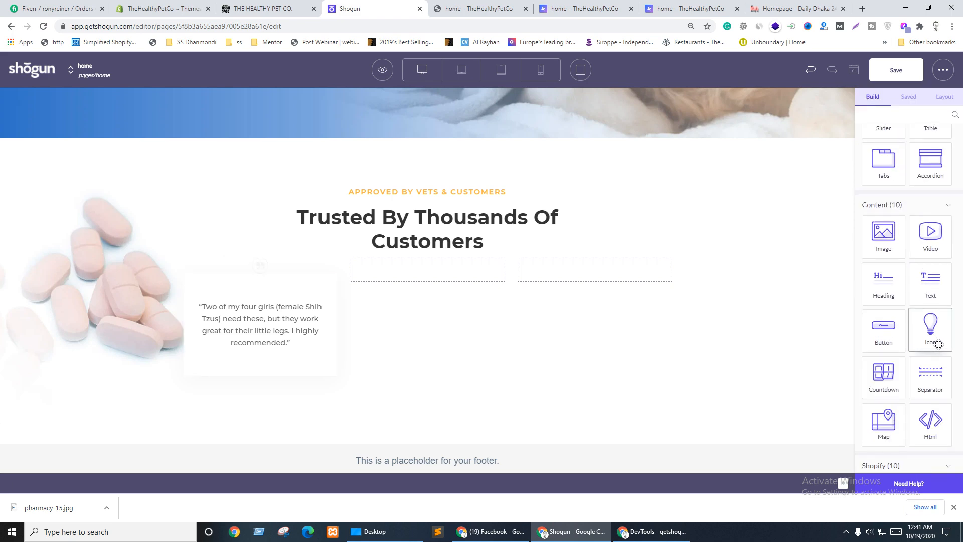
Step: Inspect the star rating above the first testimonial's text on the original site
key(ctrl+shift+Tab)
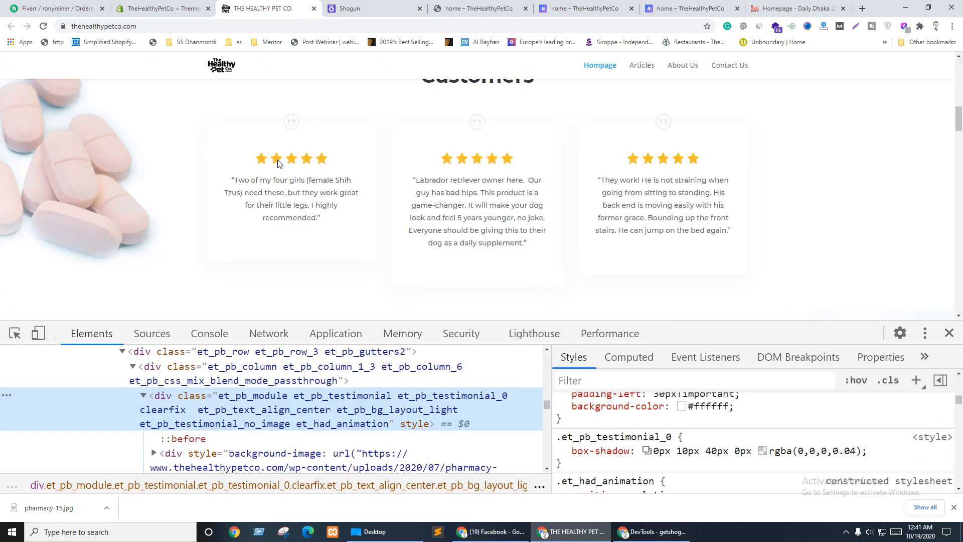
drag(278, 161, 280, 181)
click(15, 333)
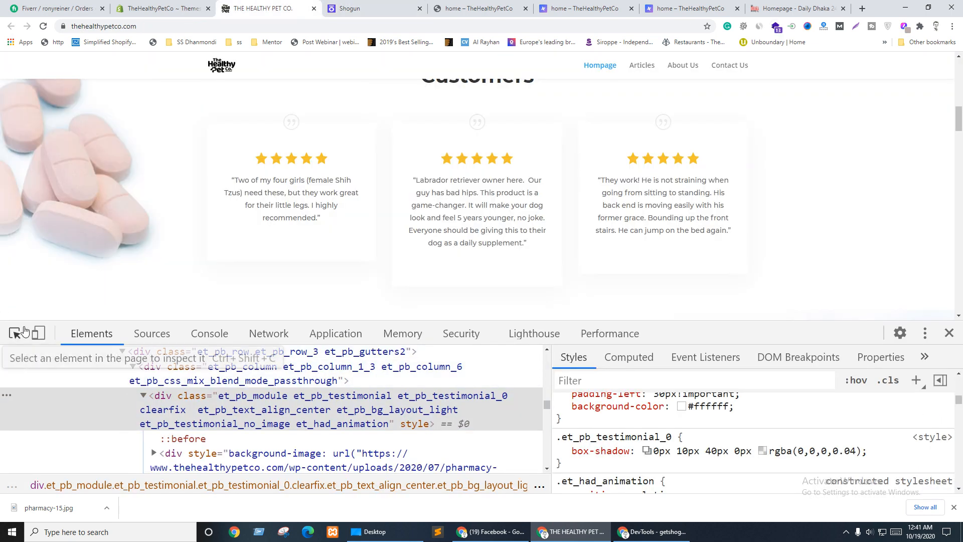
click(281, 159)
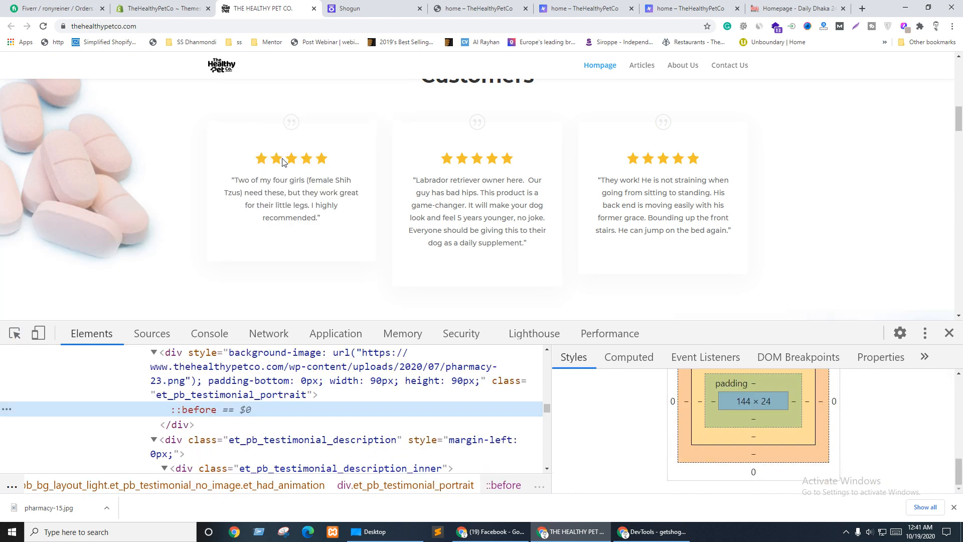
Step: Locate the first testimonial's star rating background image on the original site and save it to the Desktop as pharmacy-23.png
scroll(657, 439, up, 15)
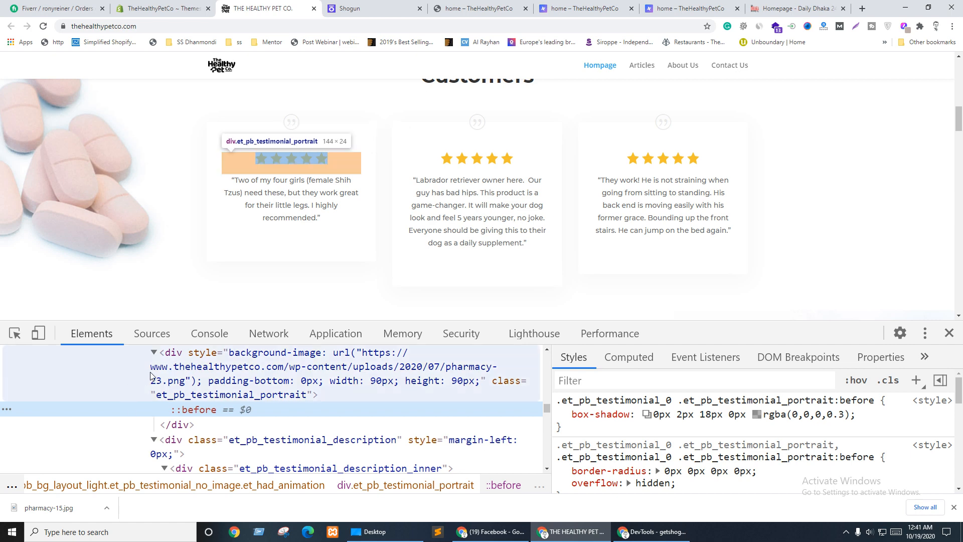
click(398, 363)
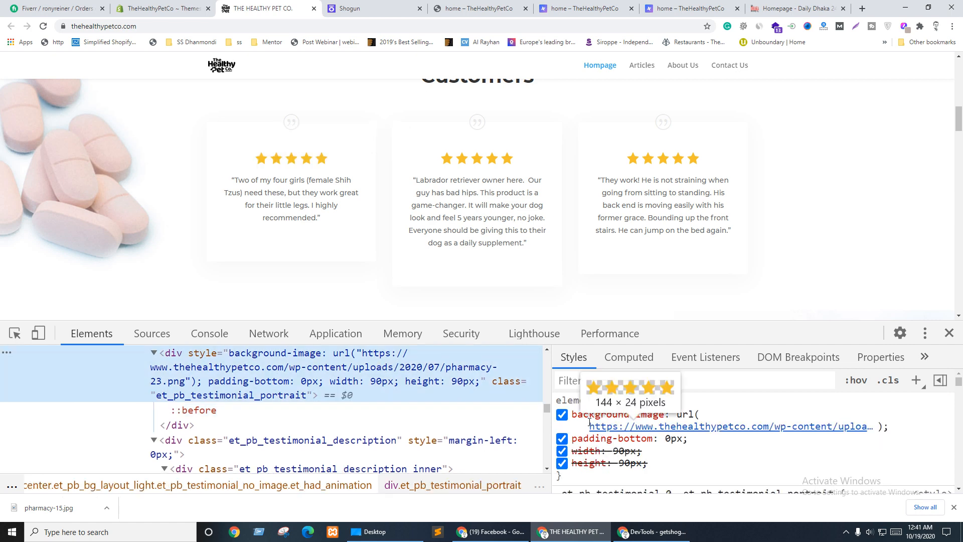
click(562, 414)
click(561, 414)
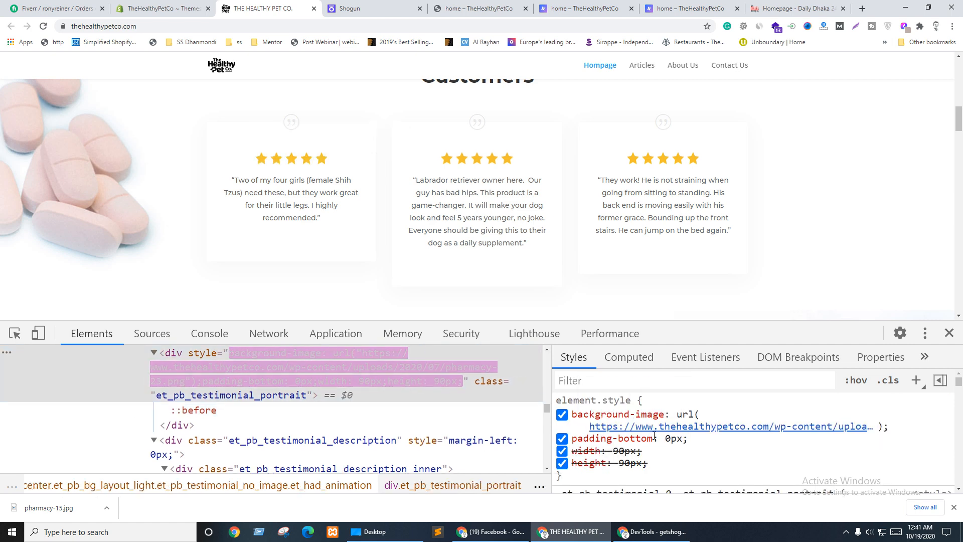
right_click(732, 427)
click(748, 445)
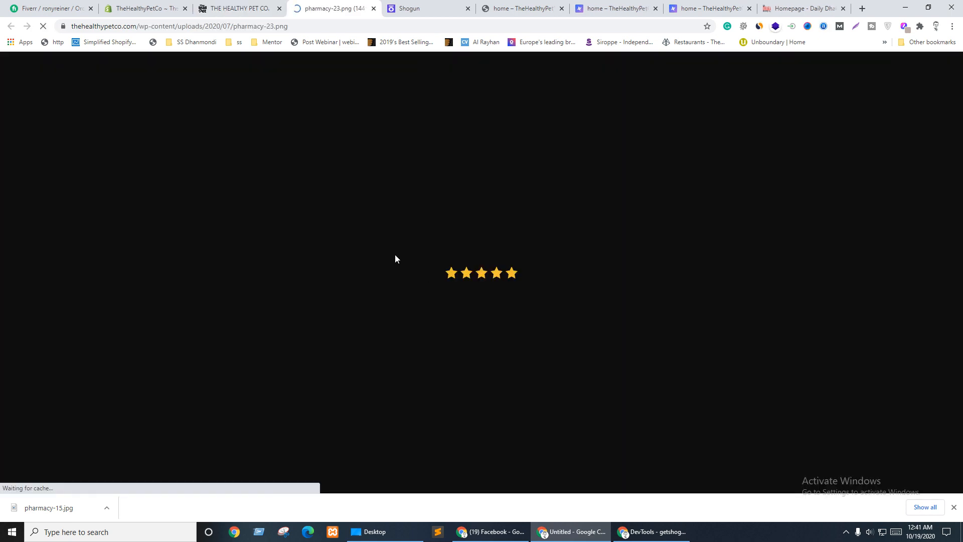
key(ctrl+s)
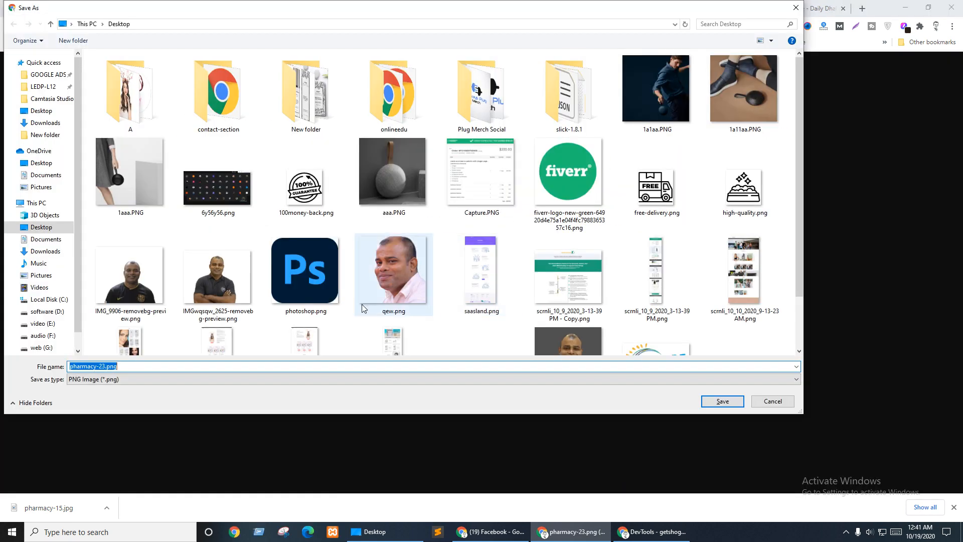
click(720, 402)
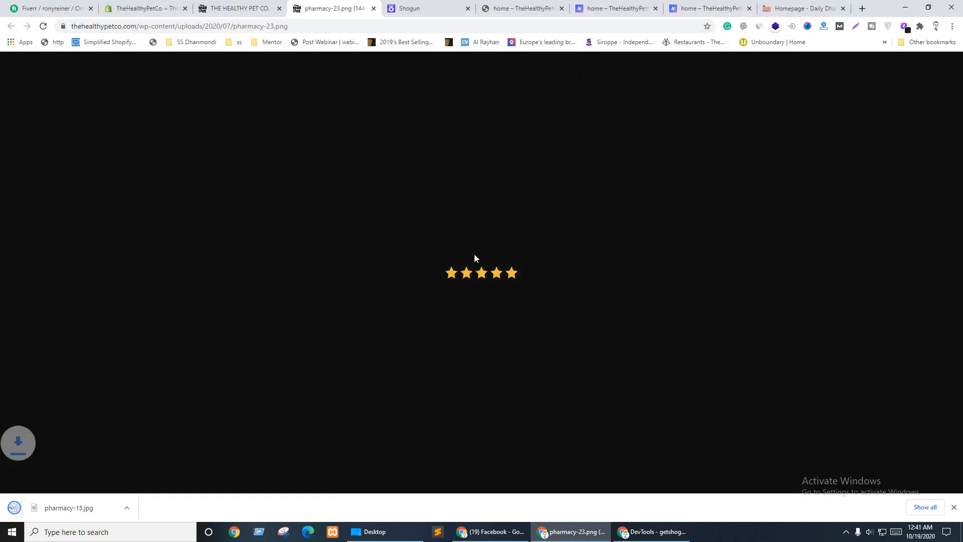
Step: In Shogun, add an image element above the first review card's text and upload pharmacy-23.png into it
key(ctrl+Tab)
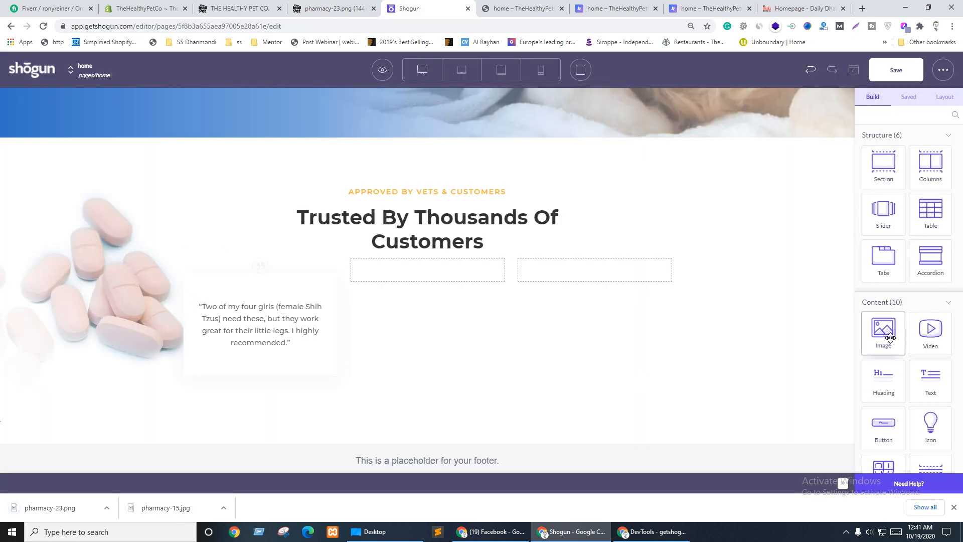
drag(883, 330, 242, 298)
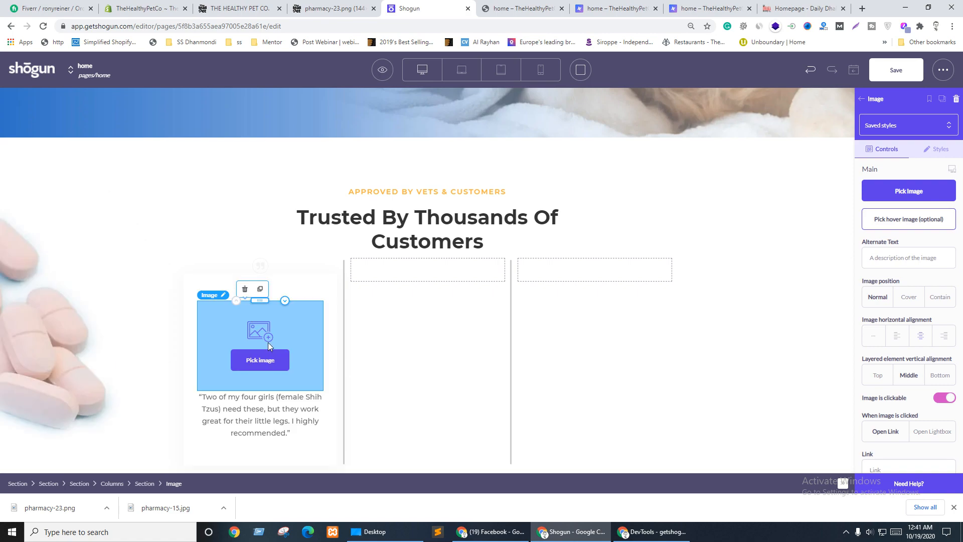
click(241, 360)
click(625, 400)
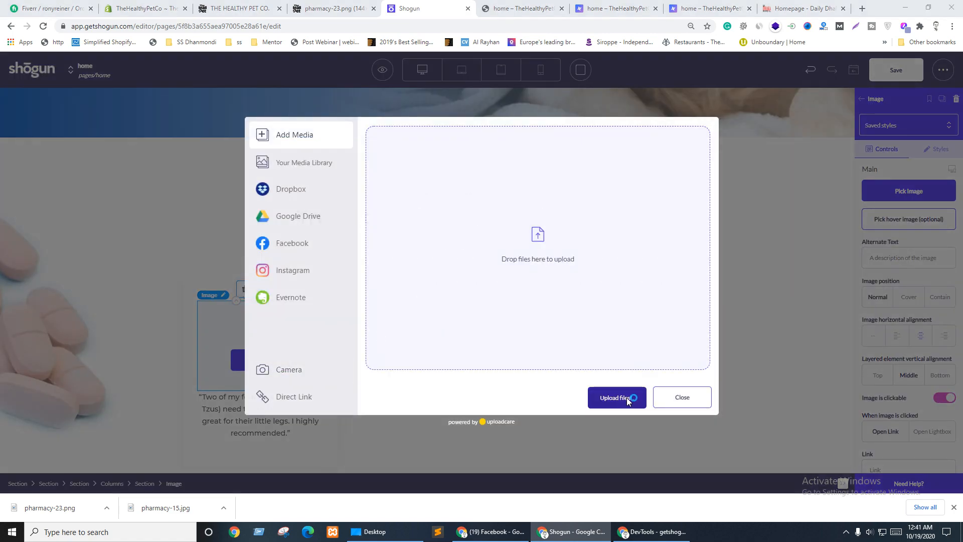
scroll(641, 258, down, 15)
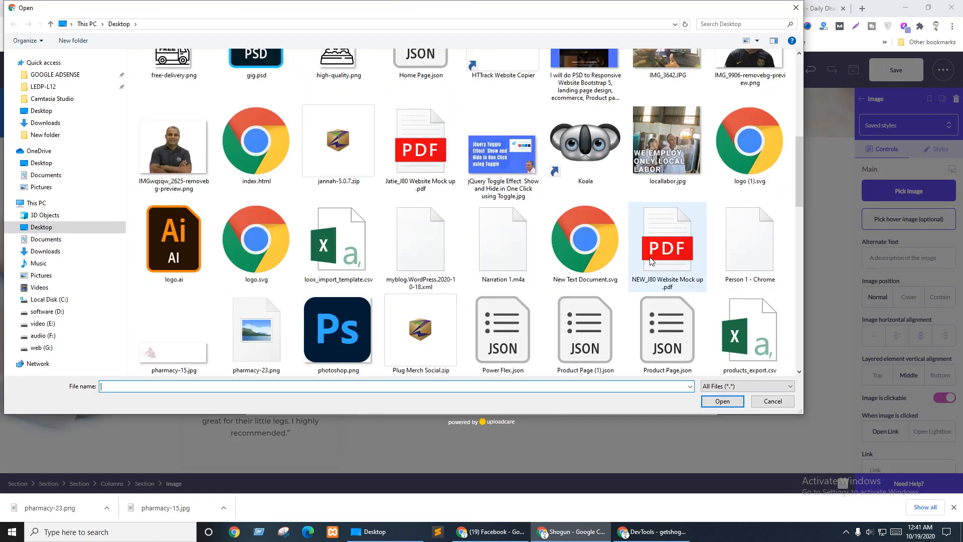
double_click(256, 165)
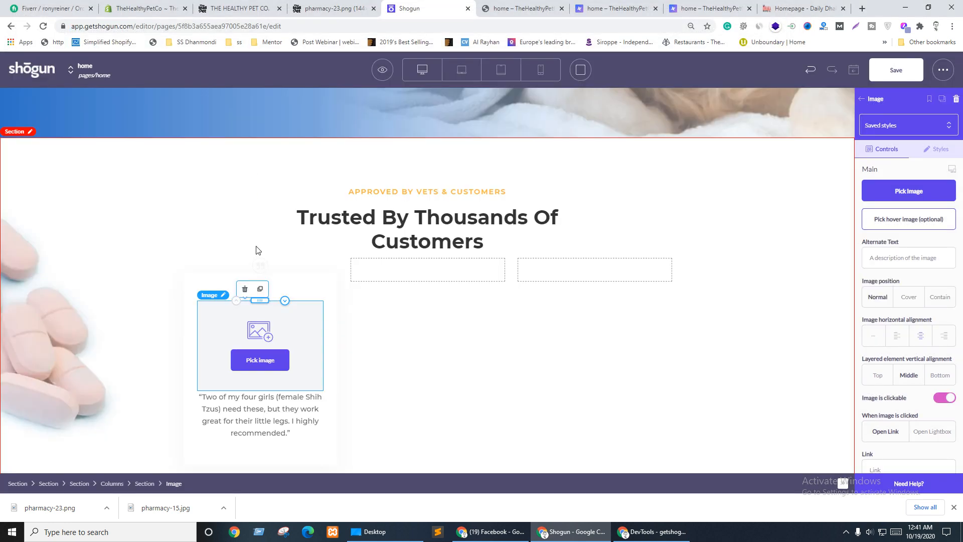
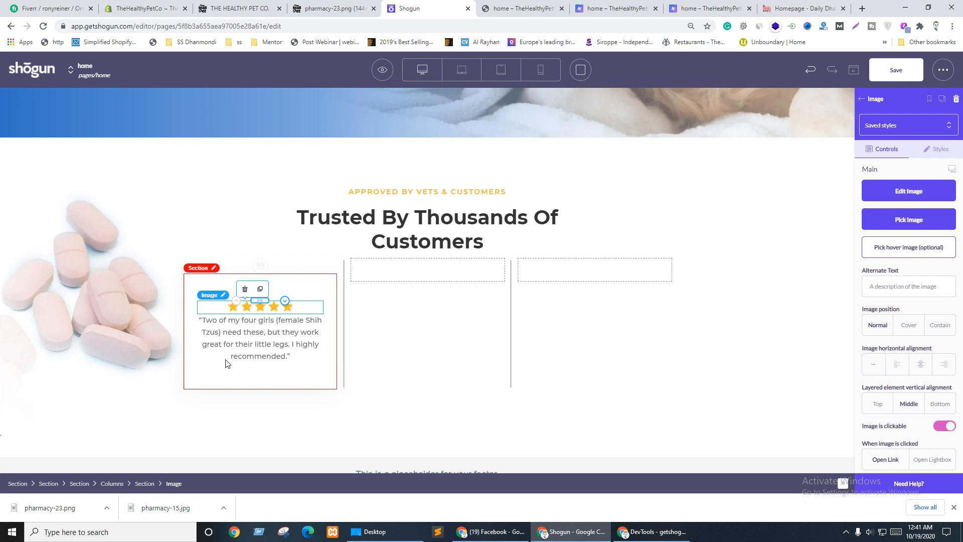
Step: Set the bottom margin of the quote icon above the first review card to -15 px
click(400, 291)
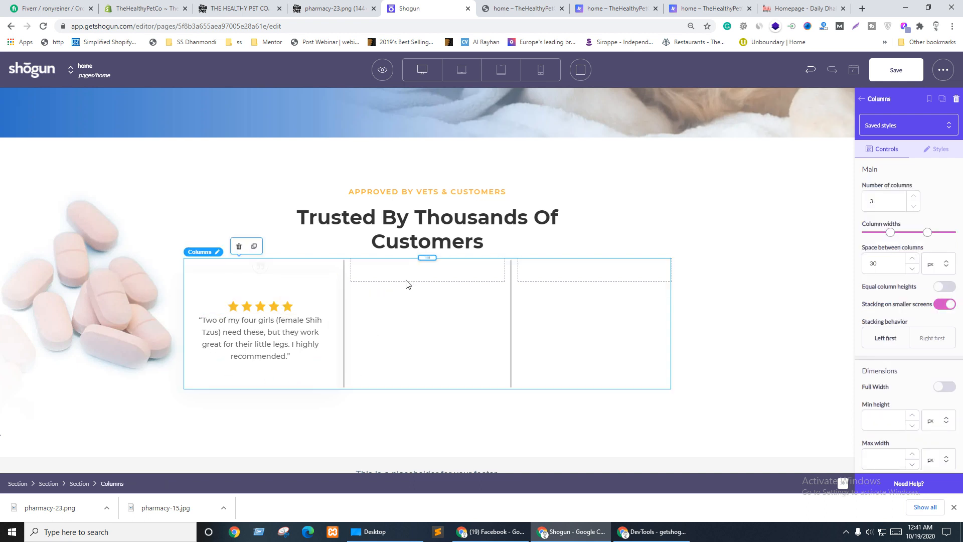
click(261, 268)
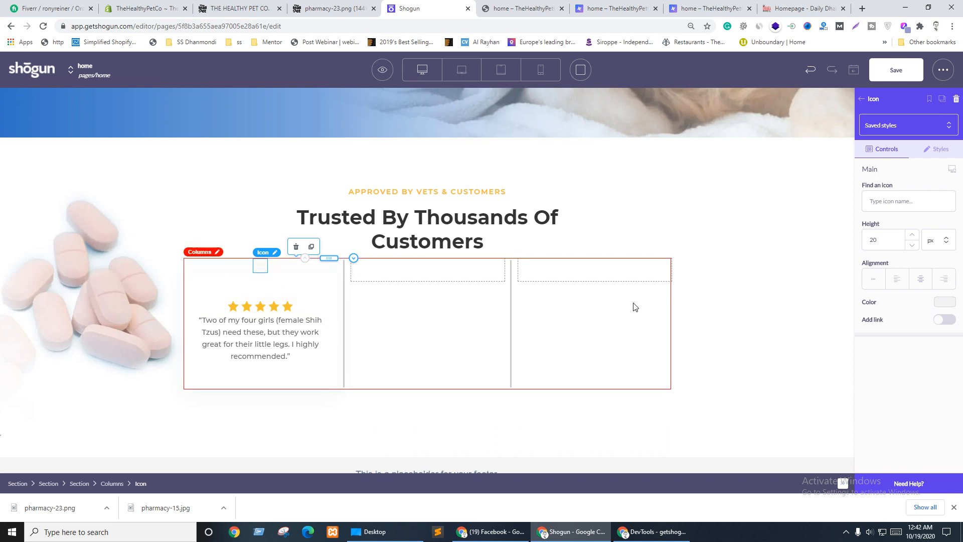
click(940, 150)
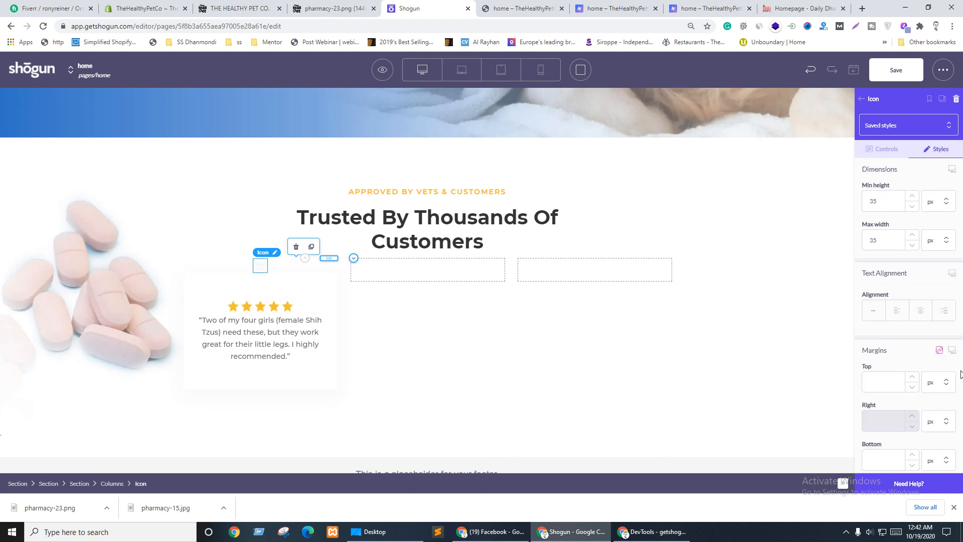
scroll(928, 334, down, 4)
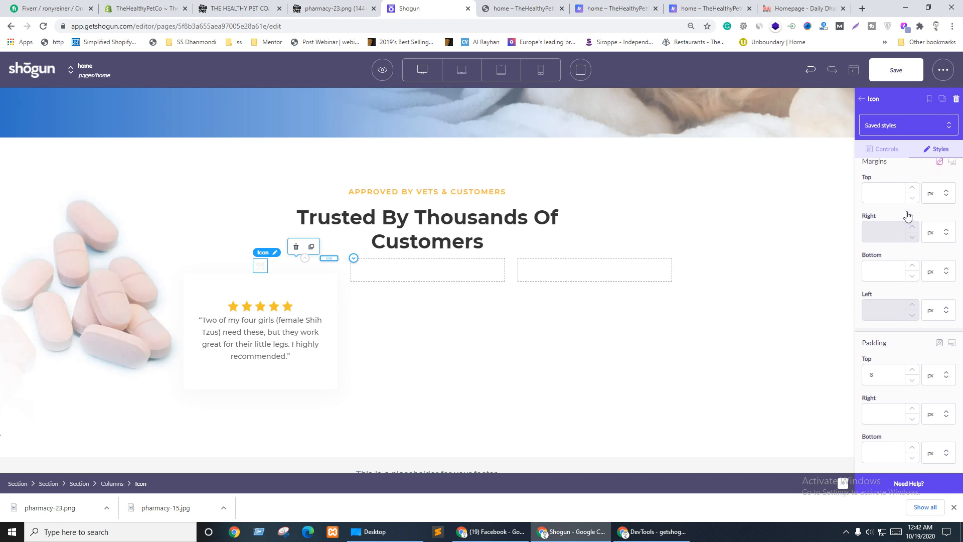
scroll(897, 223, up, 2)
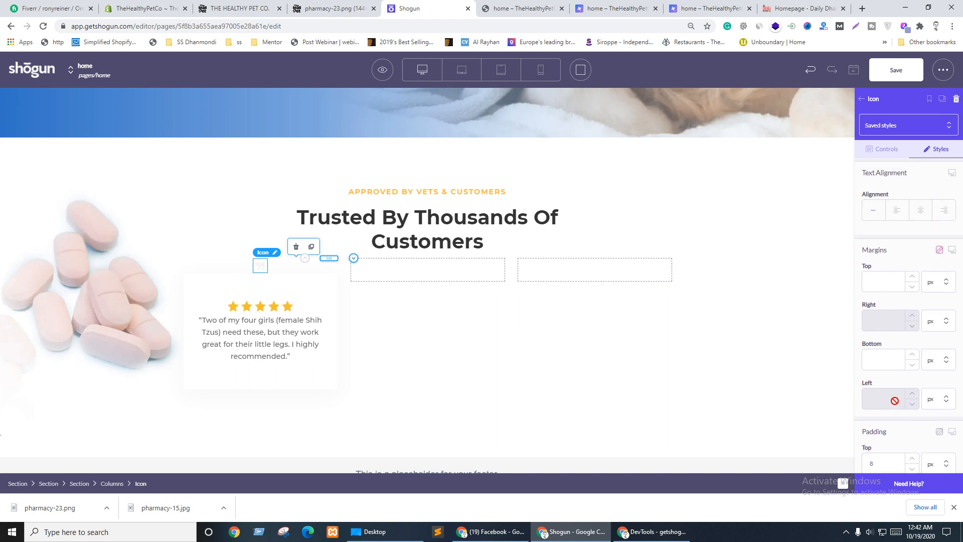
click(883, 365)
text(-24)
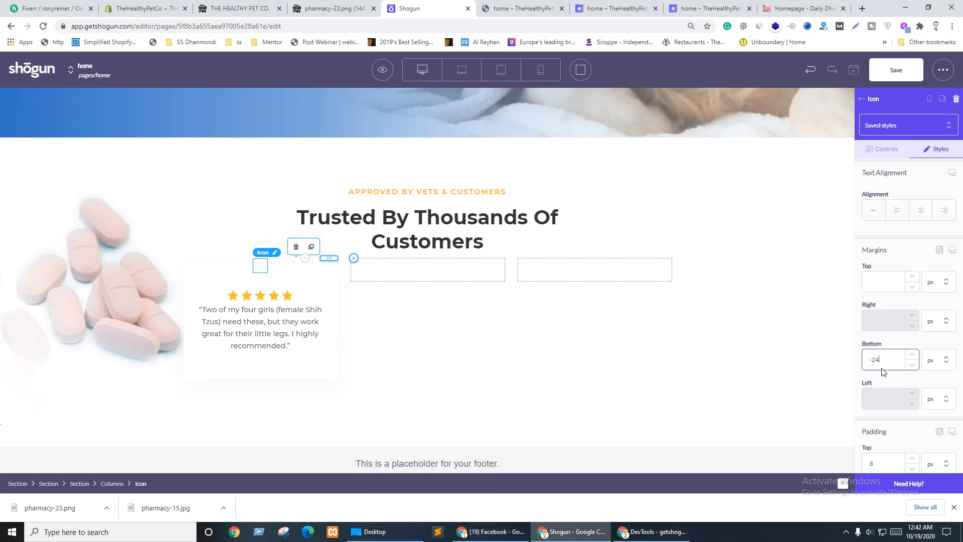
key(Up)
key(Up)
key(Up)
key(Up)
key(Up)
key(Up)
key(Up)
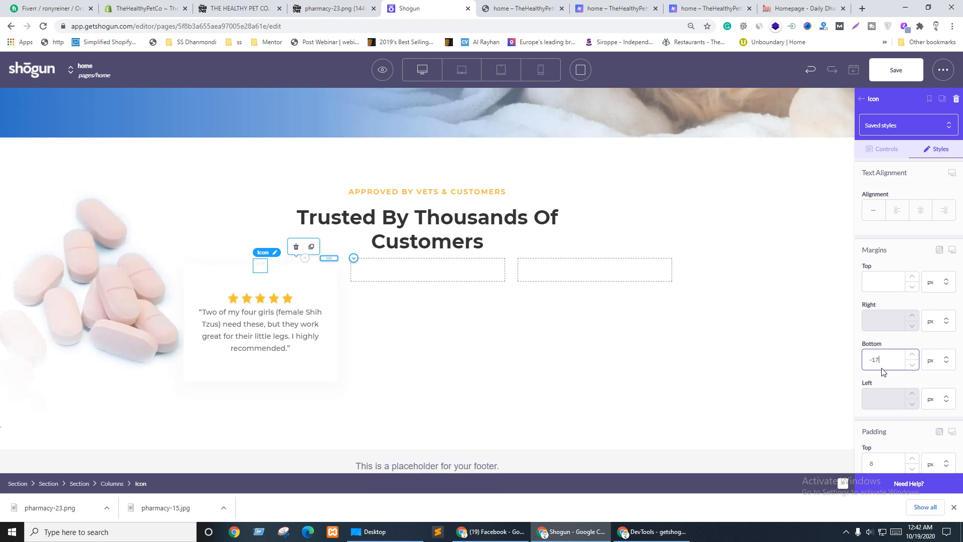
key(Up)
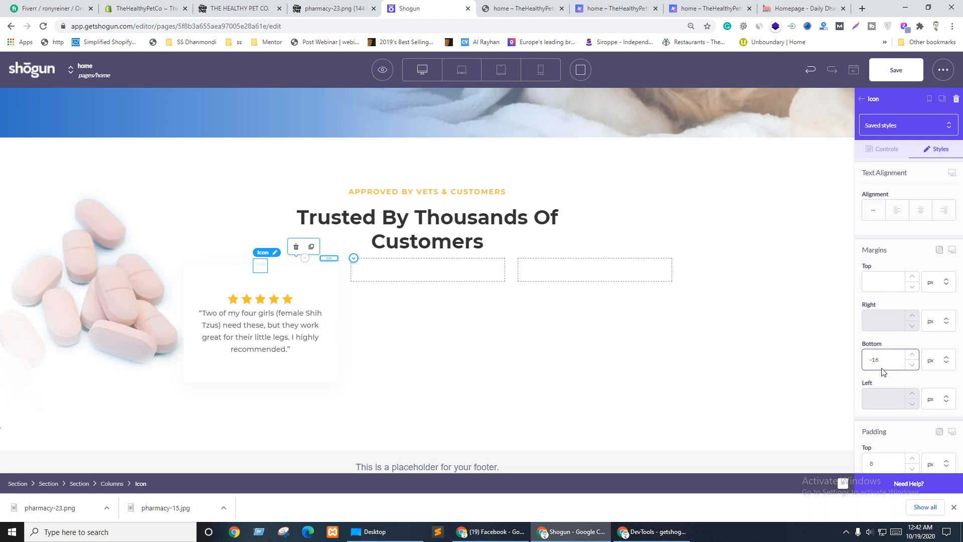
key(Up)
click(557, 354)
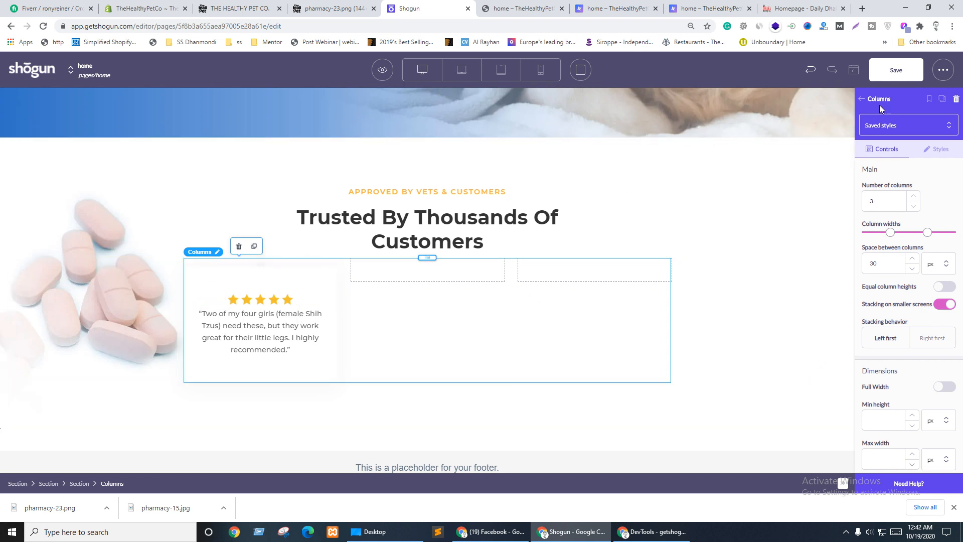
Step: Save the page and open a fresh preview, closing the old preview
click(886, 76)
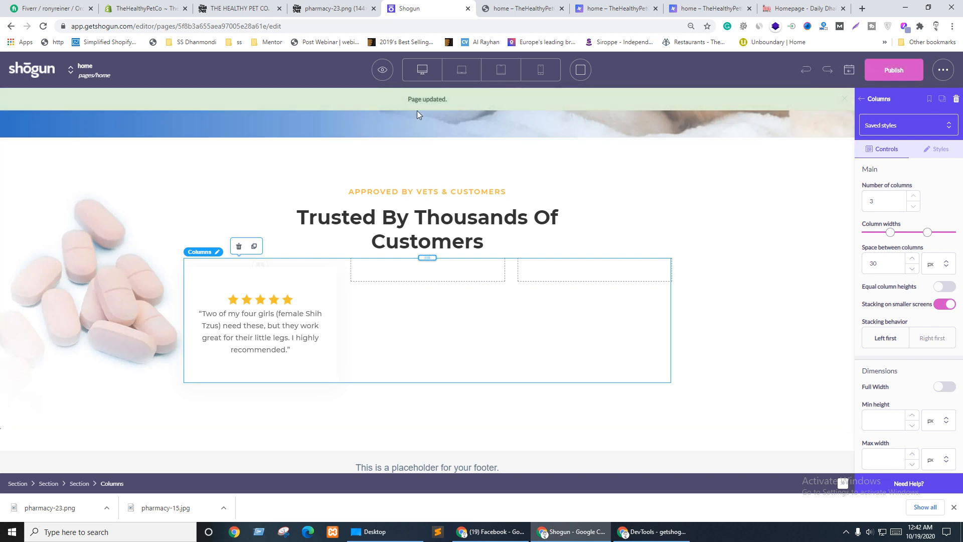
click(384, 120)
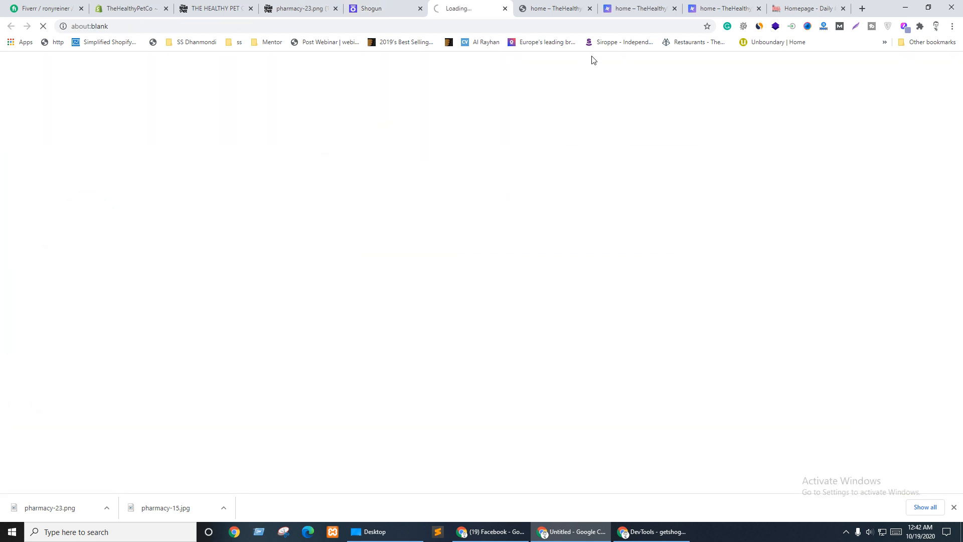
click(590, 8)
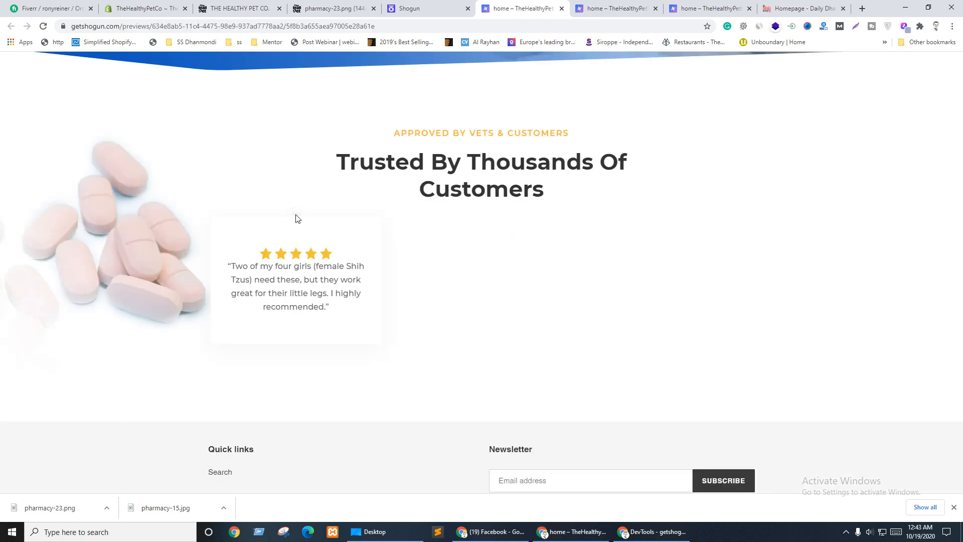
Step: Inspect the quote icon in the preview and examine its container's margin, padding, border and radius styles
right_click(296, 218)
click(331, 391)
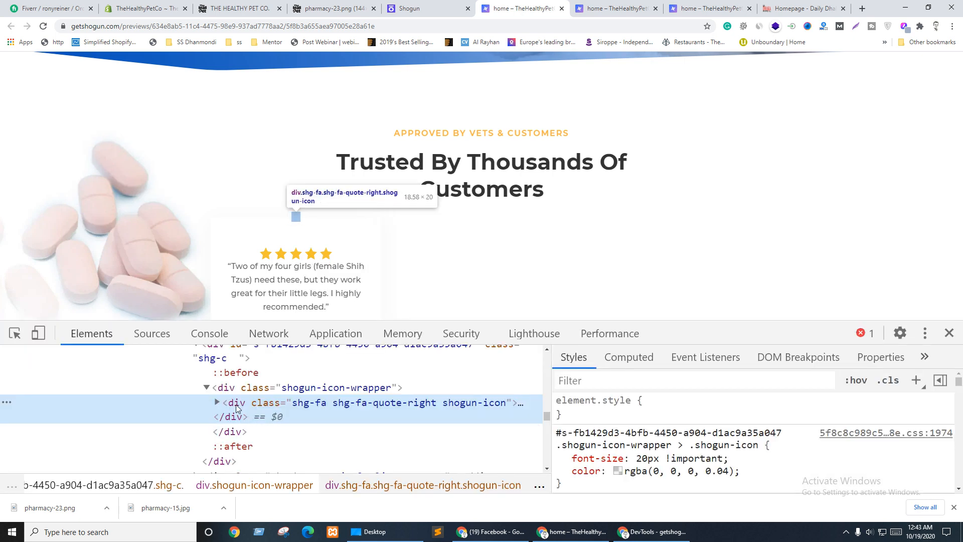
click(236, 390)
scroll(246, 429, up, 1)
click(275, 403)
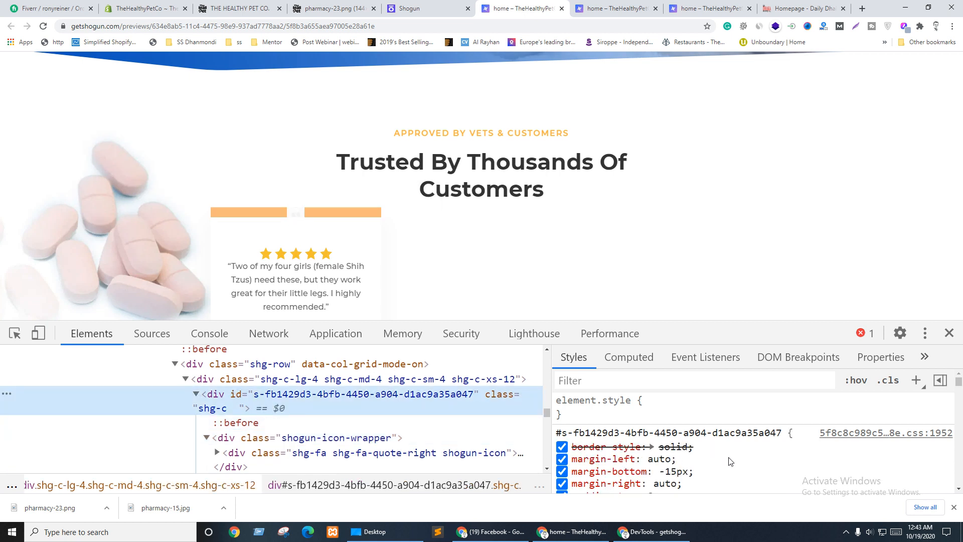
scroll(666, 464, down, 1)
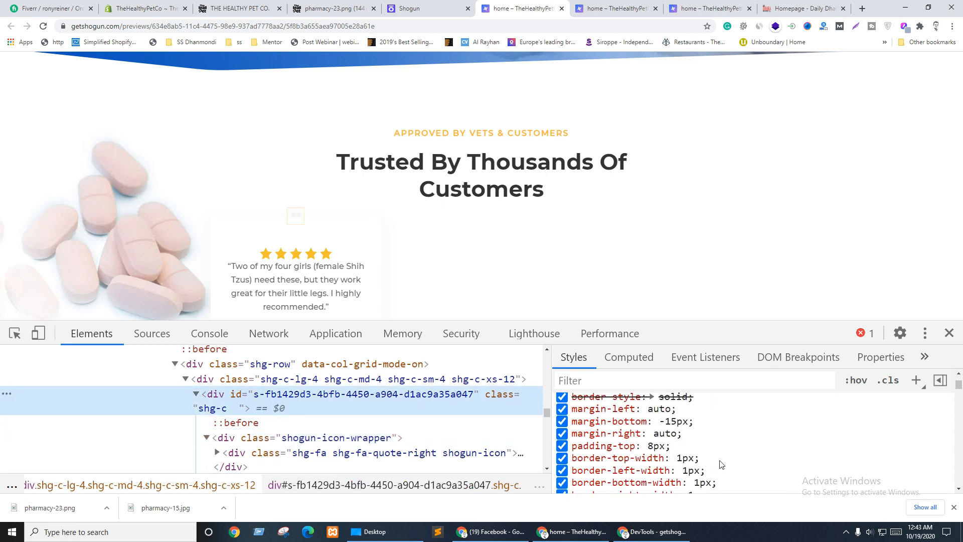
scroll(720, 464, down, 1)
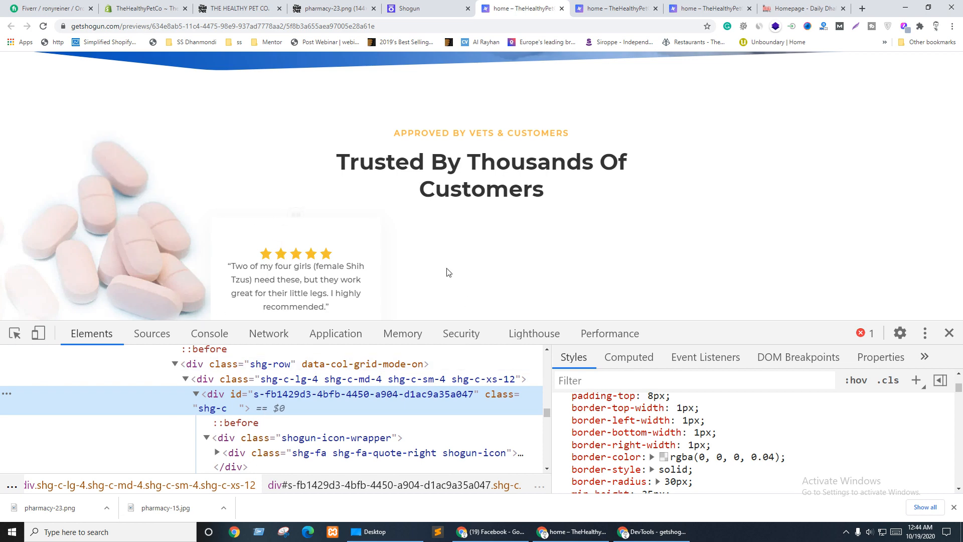
Step: Return to the Shogun editor and give the first card's quote icon the CSS class "quote"
click(419, 9)
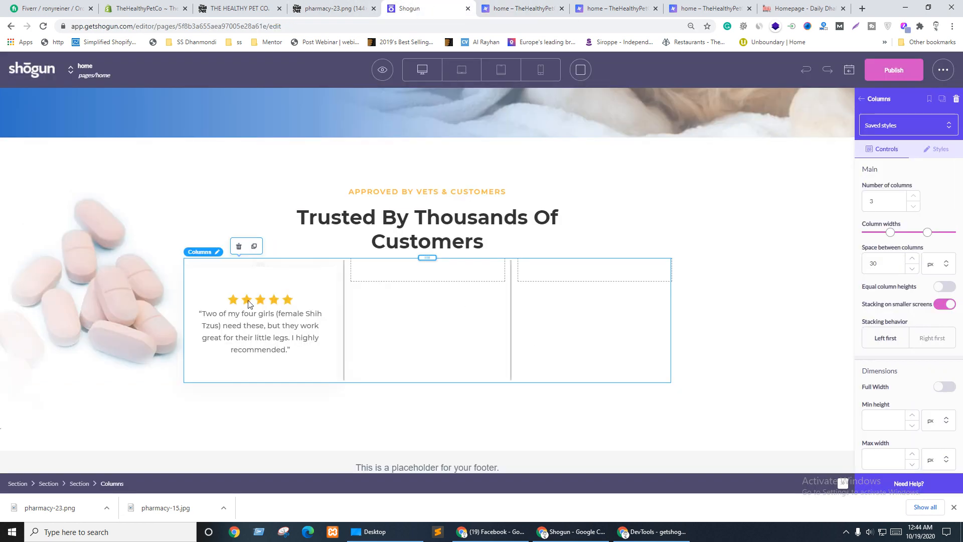
click(260, 267)
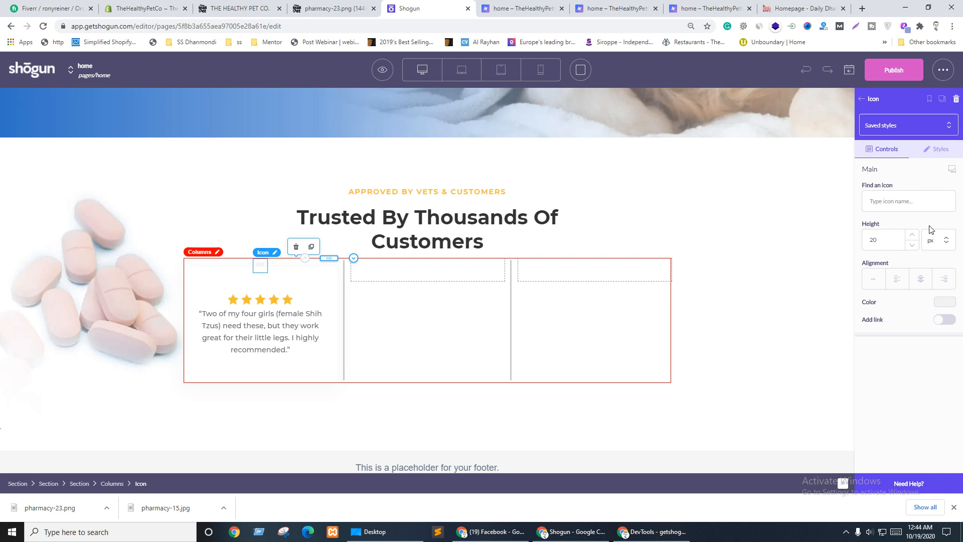
click(936, 149)
scroll(923, 389, down, 5)
scroll(921, 391, down, 6)
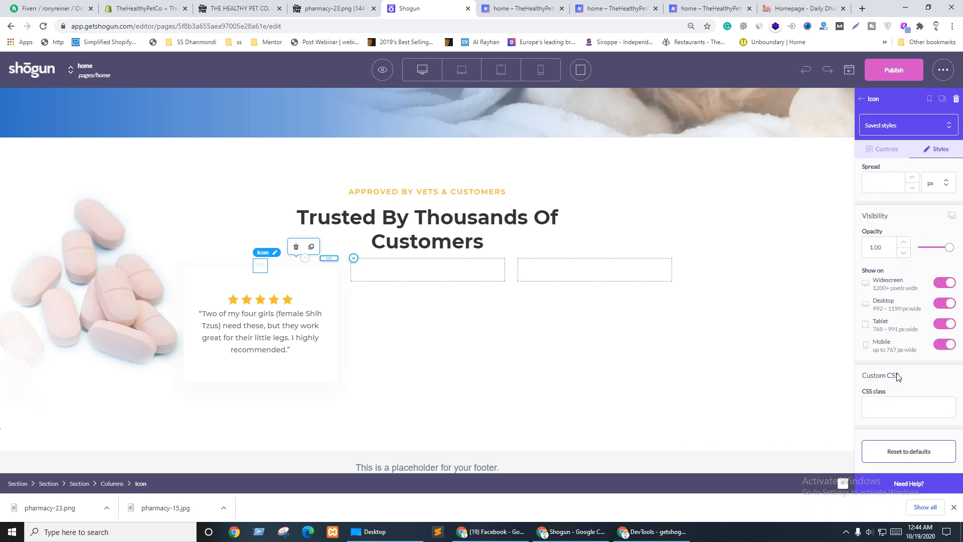
click(890, 403)
text(ico)
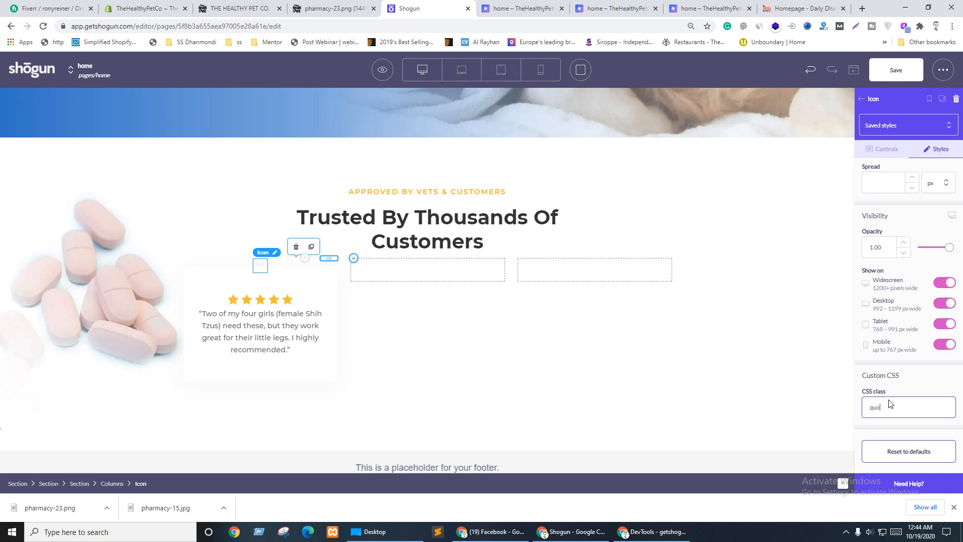
double_click(890, 403)
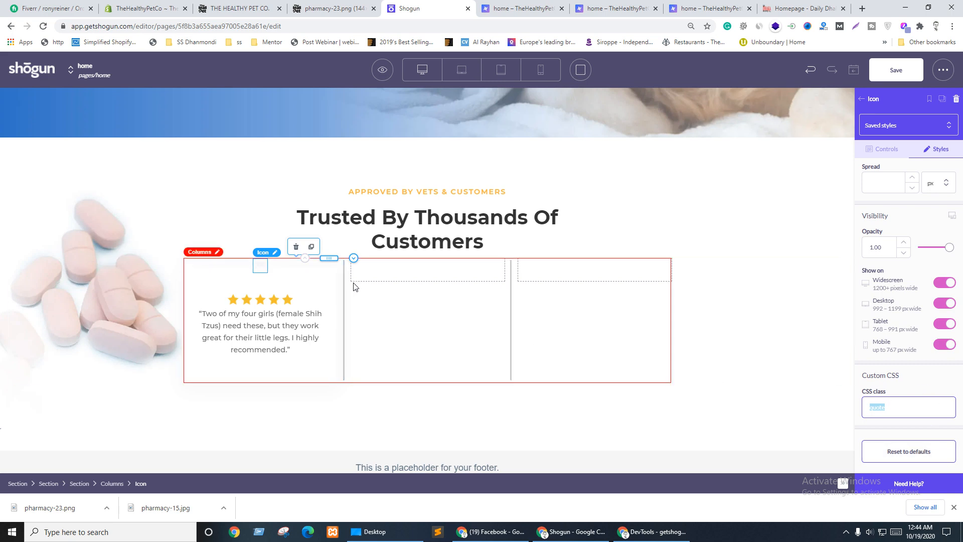
Step: Add an empty ".quote" rule at the start of the style code in the page's HTML block, save the page and close the code editor
scroll(348, 281, up, 7)
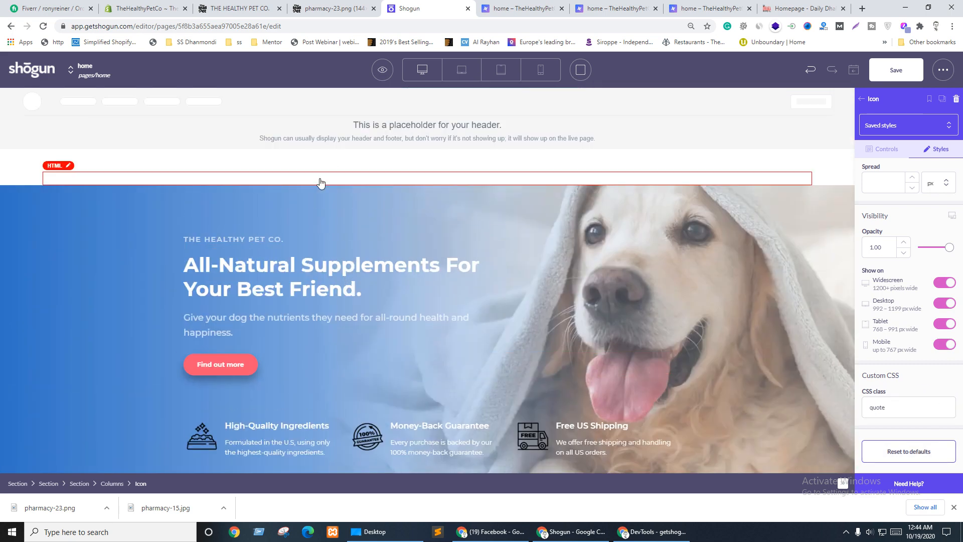
double_click(321, 183)
click(116, 390)
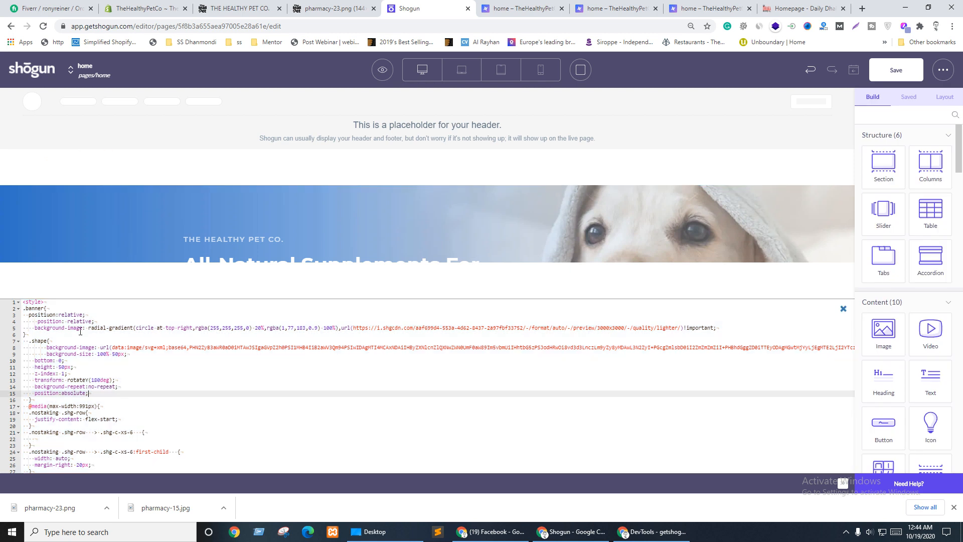
click(60, 301)
key(Return)
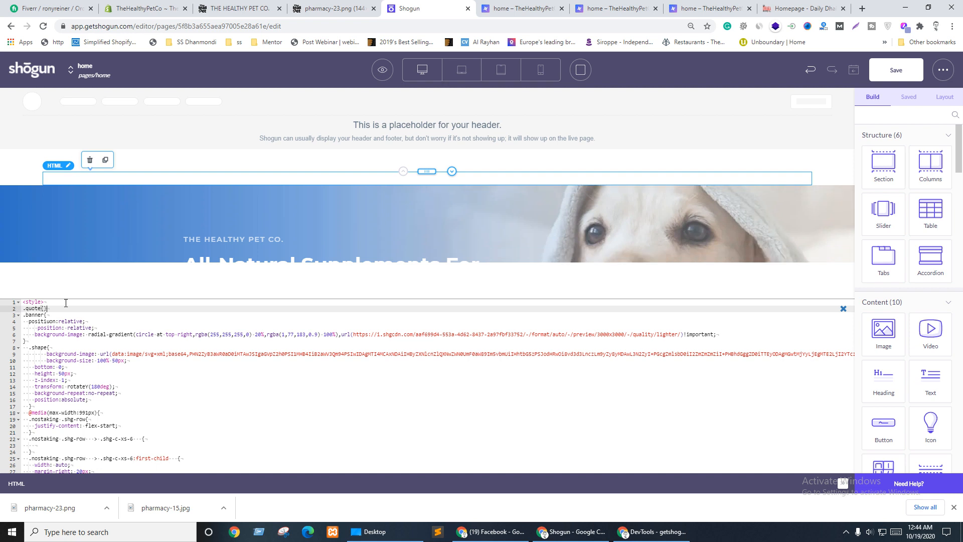
click(889, 79)
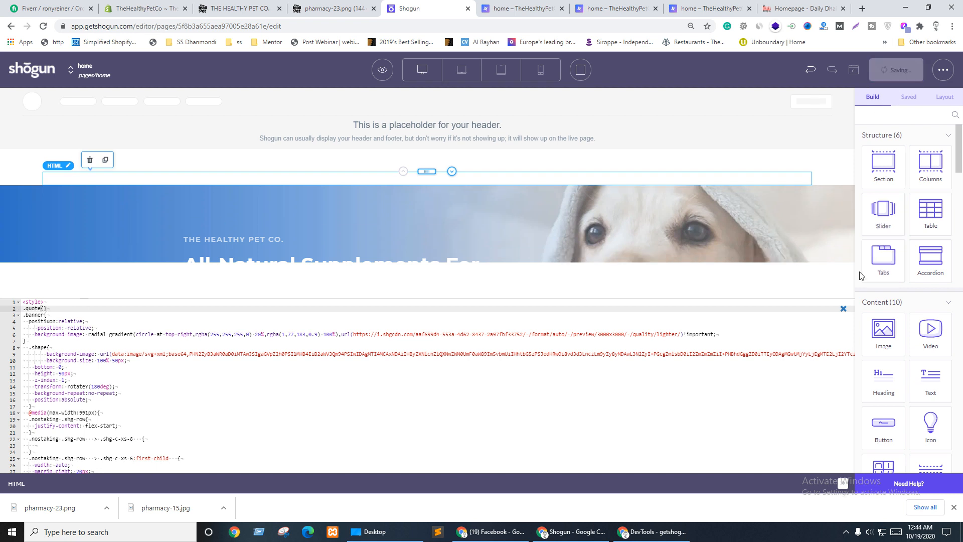
click(844, 308)
Step: Open a fresh preview of the page and close the old previews, the Homepage - Daily page and the pharmacy-23.png image
scroll(465, 255, down, 10)
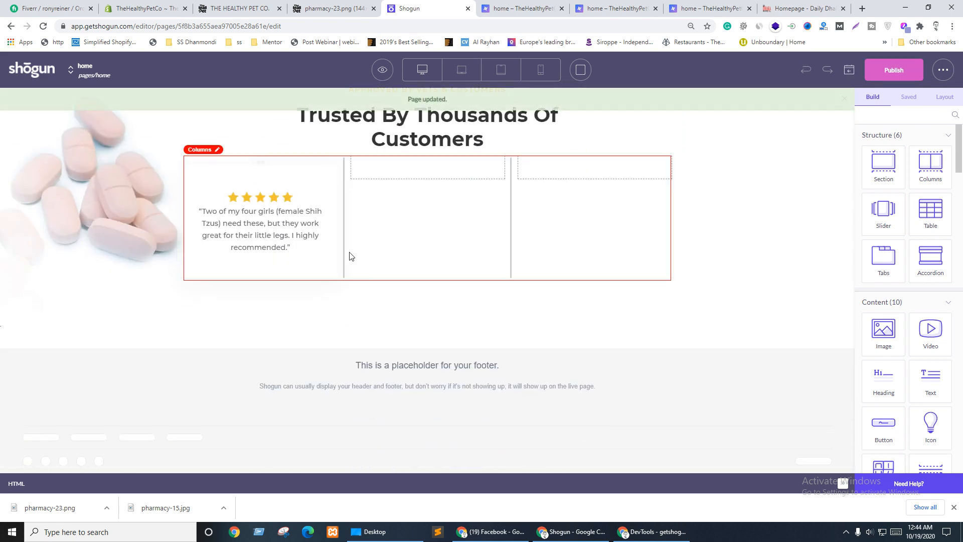
click(382, 71)
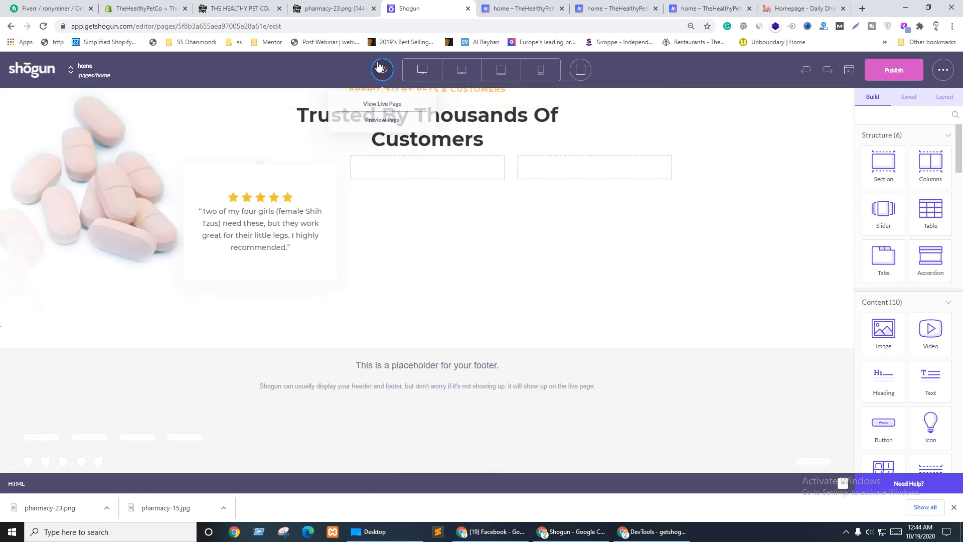
click(383, 121)
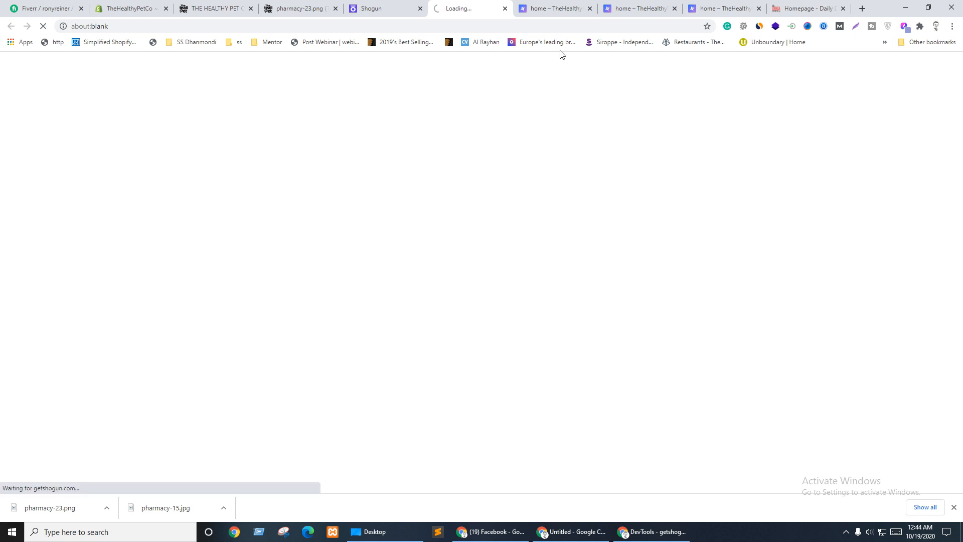
middle_click(604, 10)
middle_click(606, 11)
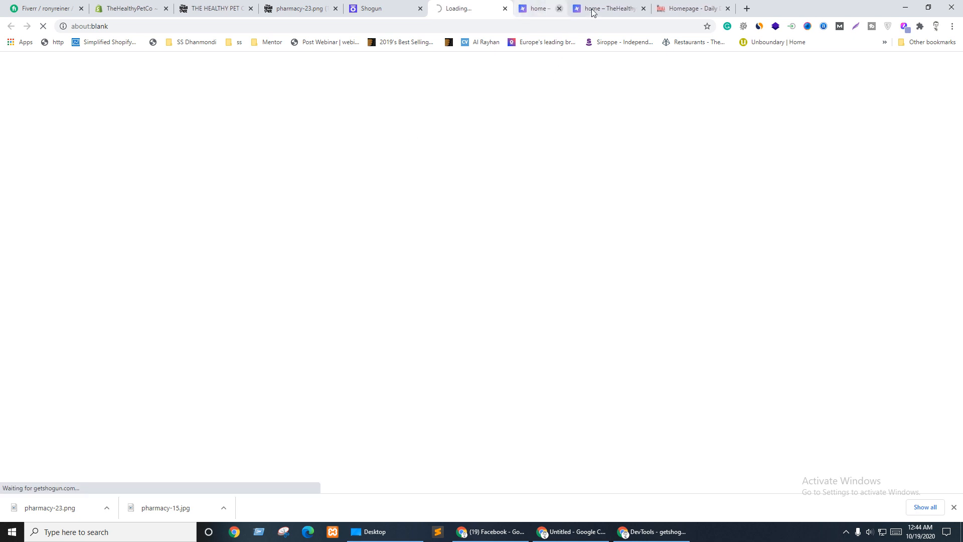
click(674, 8)
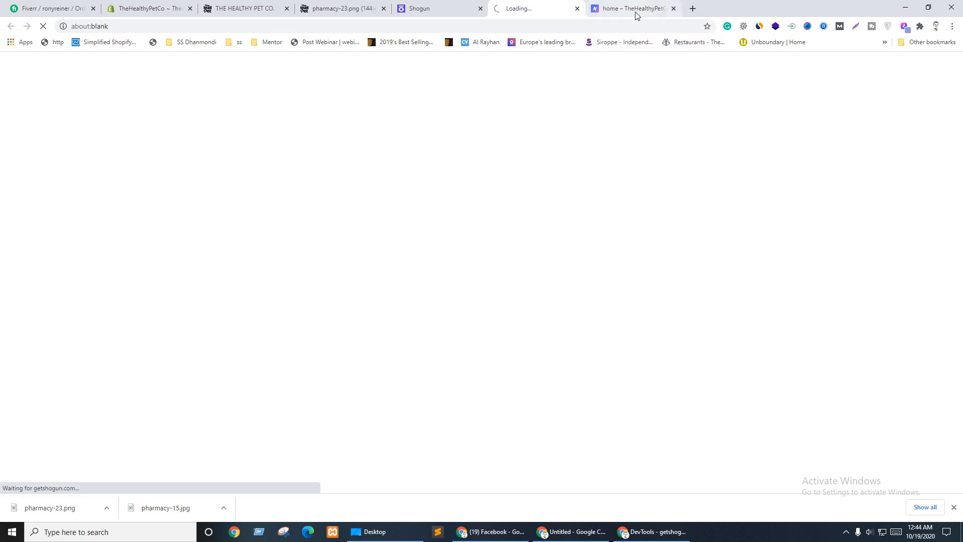
click(673, 8)
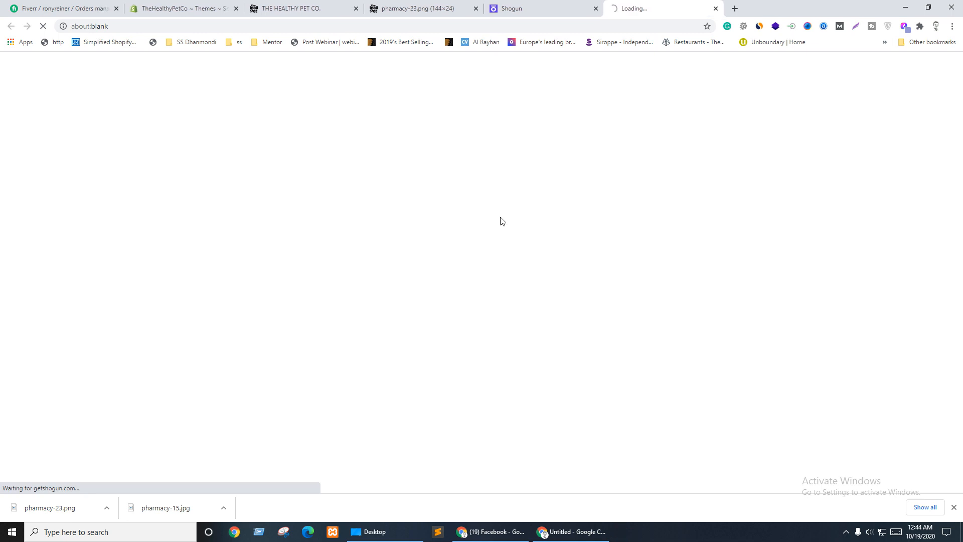
click(451, 8)
click(476, 8)
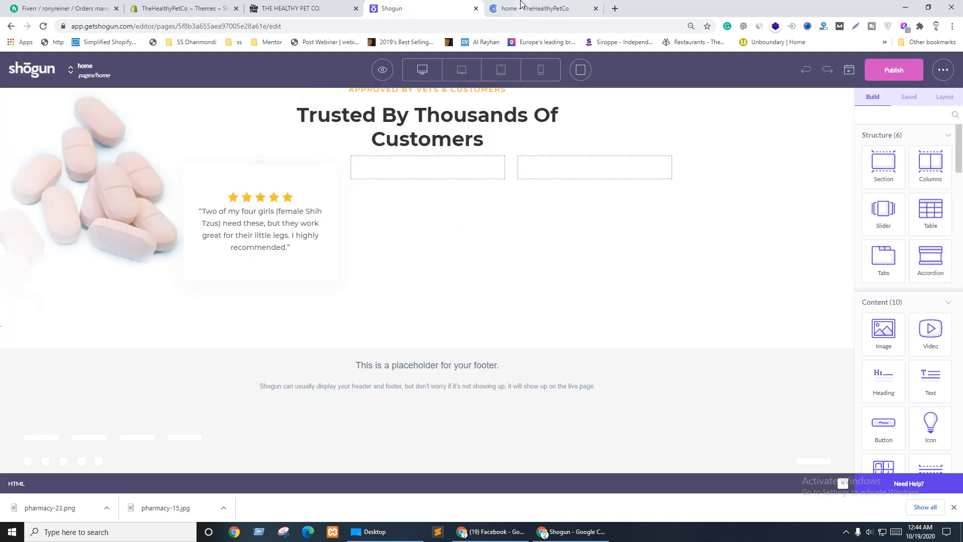
Step: Inspect the first review card's quote icon in the new preview and examine the style rules of its container
click(522, 4)
scroll(498, 341, down, 8)
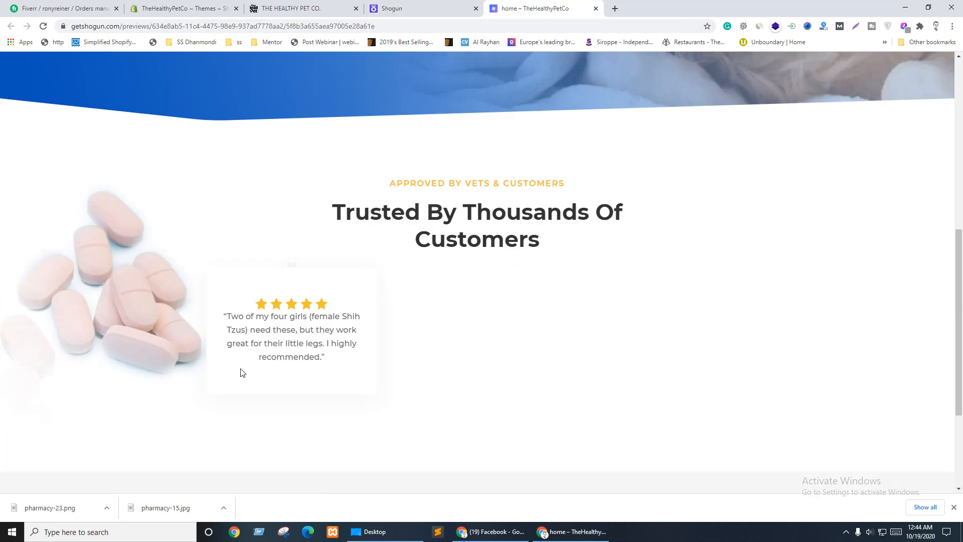
right_click(290, 262)
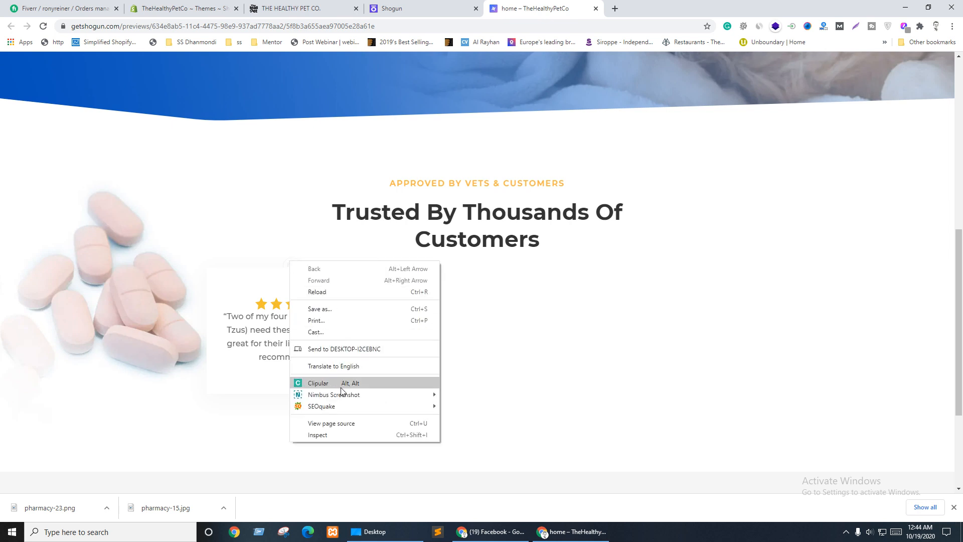
click(325, 434)
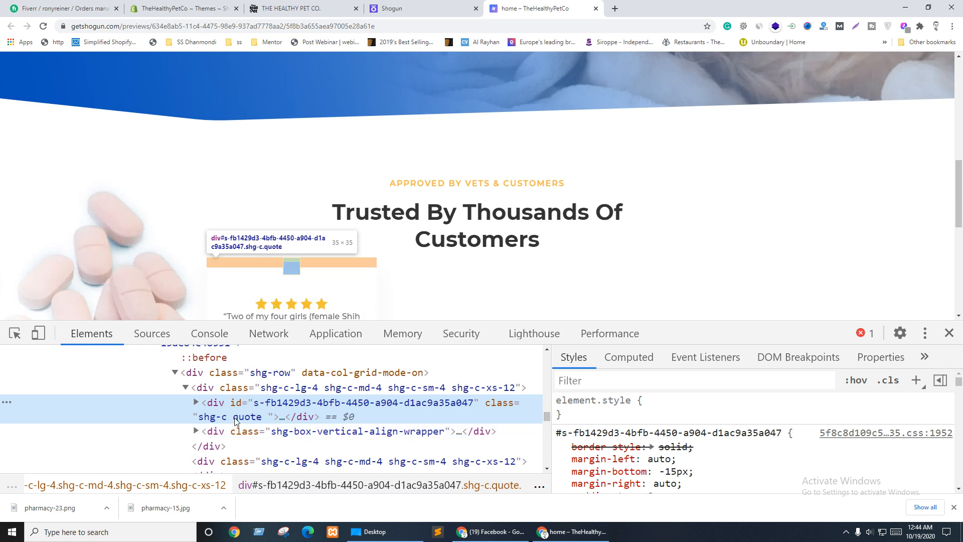
scroll(700, 454, down, 4)
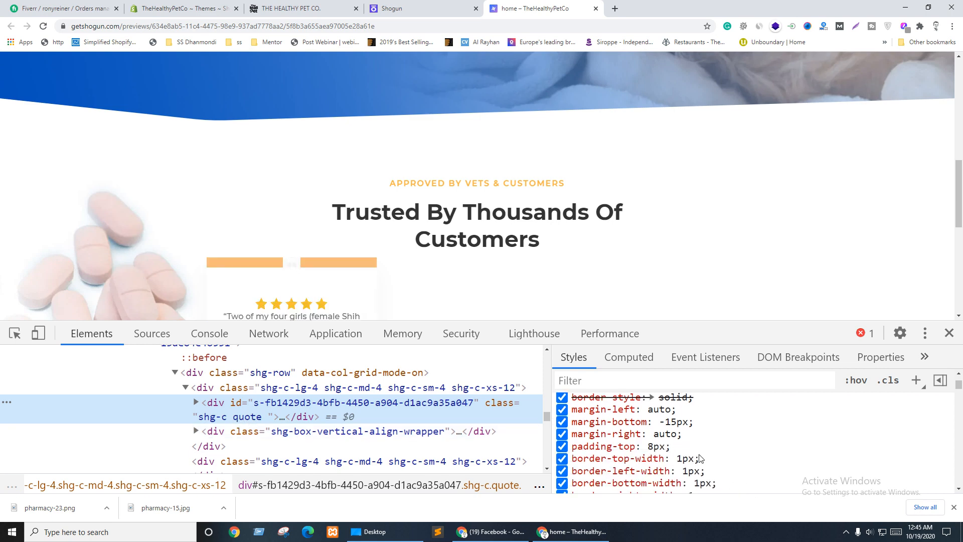
scroll(700, 454, down, 2)
Step: Add z-index: 5 and position: relative to the quote icon container's live styles in the preview
click(626, 474)
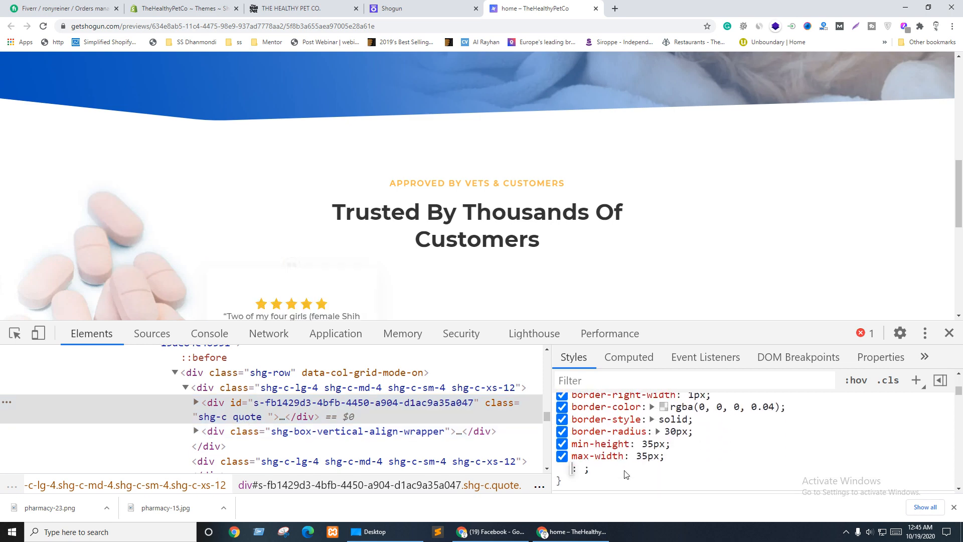
text(z)
key(Tab)
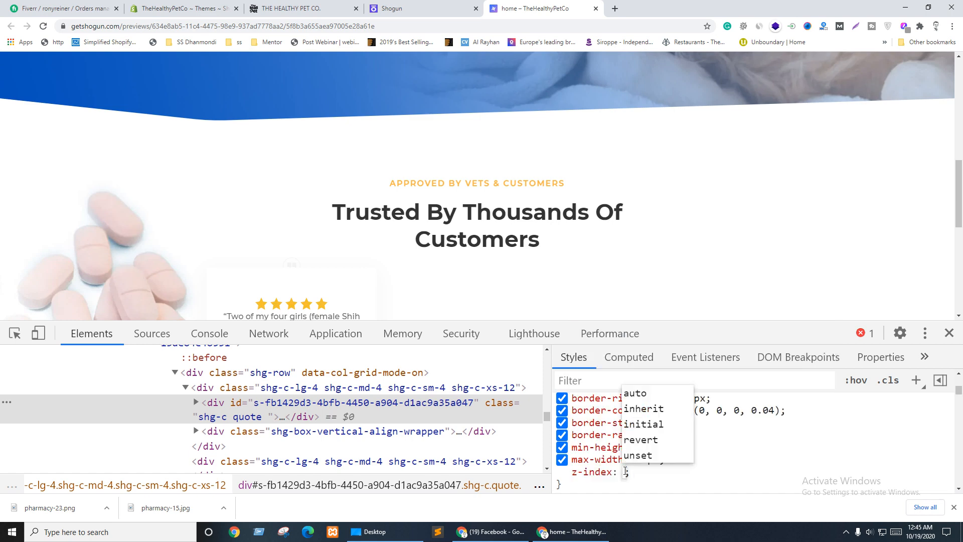
text(1)
key(Return)
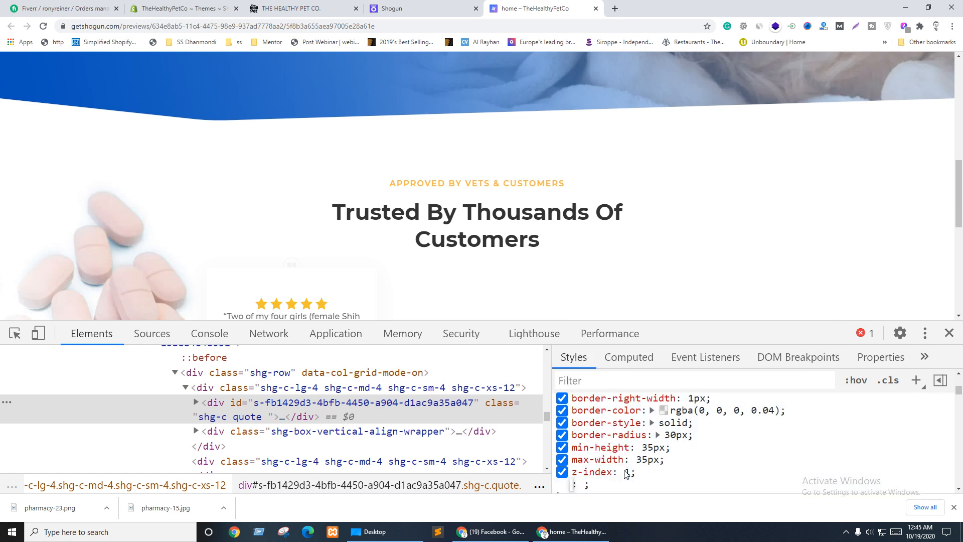
text(position)
key(Tab)
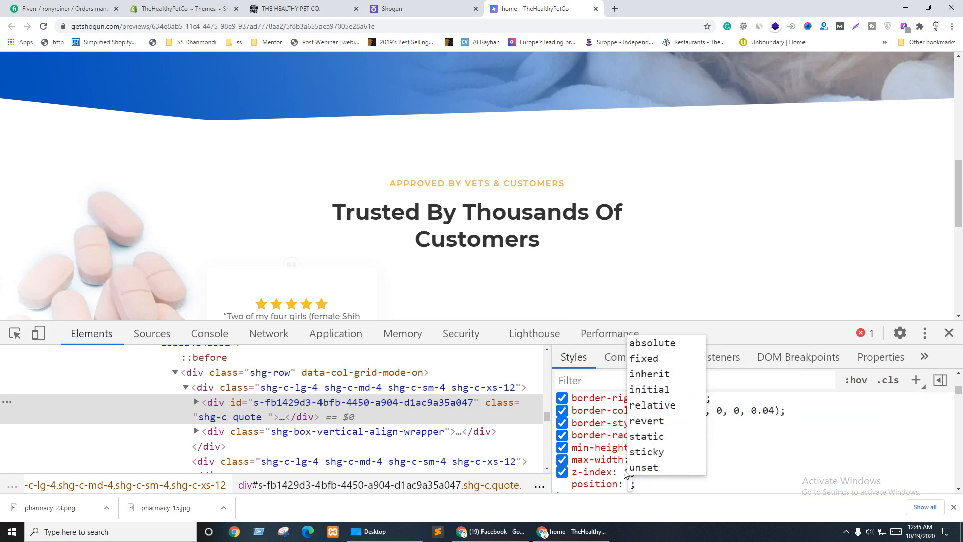
text(r)
key(Return)
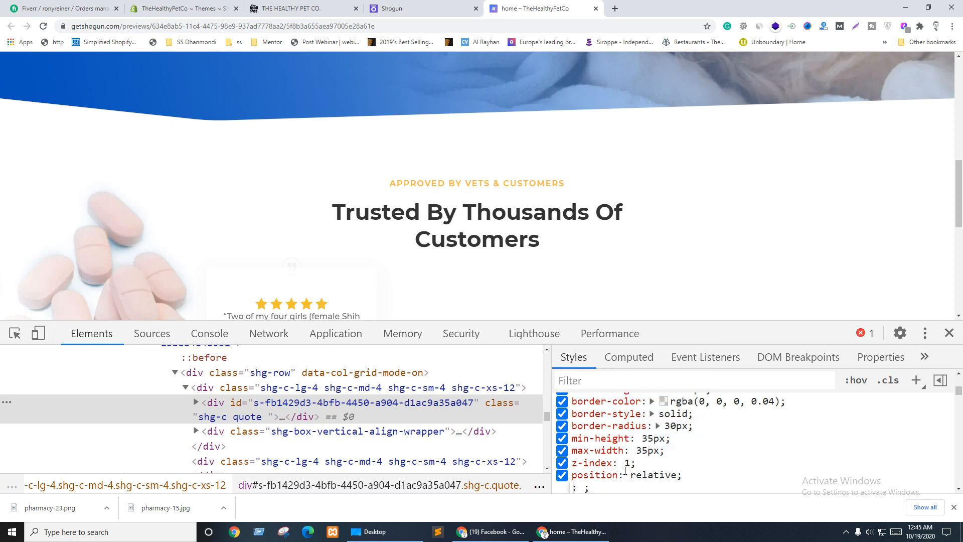
key(shift+Tab)
key(shift+Tab)
key(shift+Tab)
click(641, 466)
Step: Copy the z-index: 5 and position: relative declarations into the ".quote" rule of Shogun's HTML block and close the code editor
drag(684, 475, 577, 463)
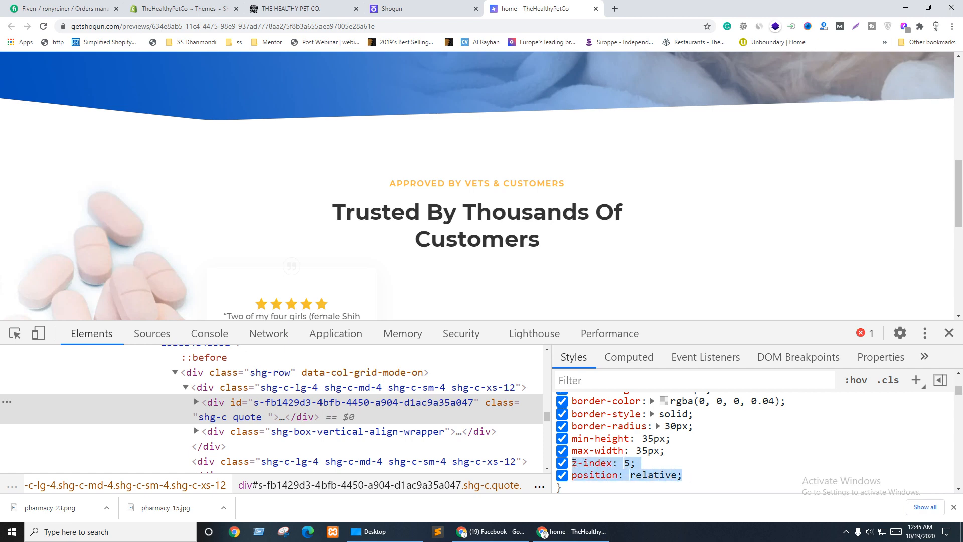
click(396, 8)
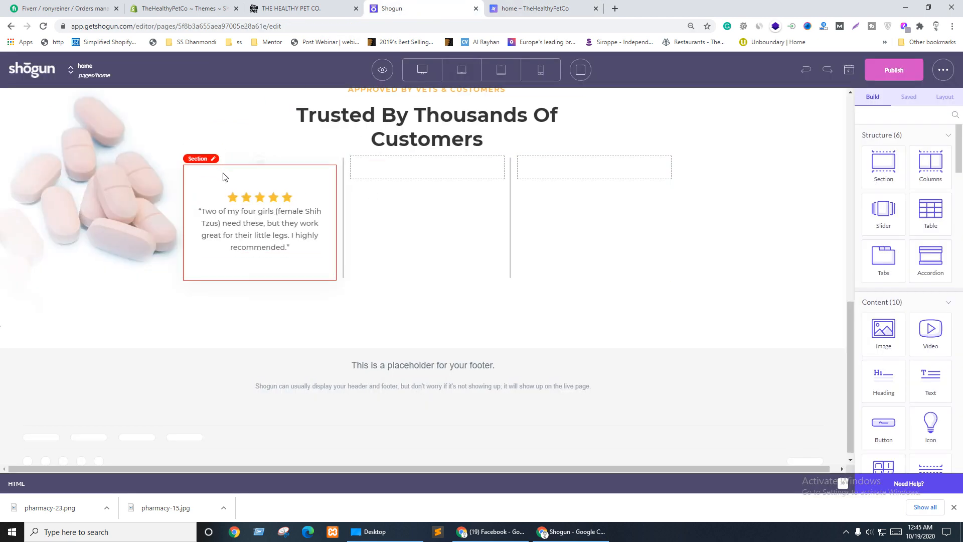
scroll(223, 176, up, 10)
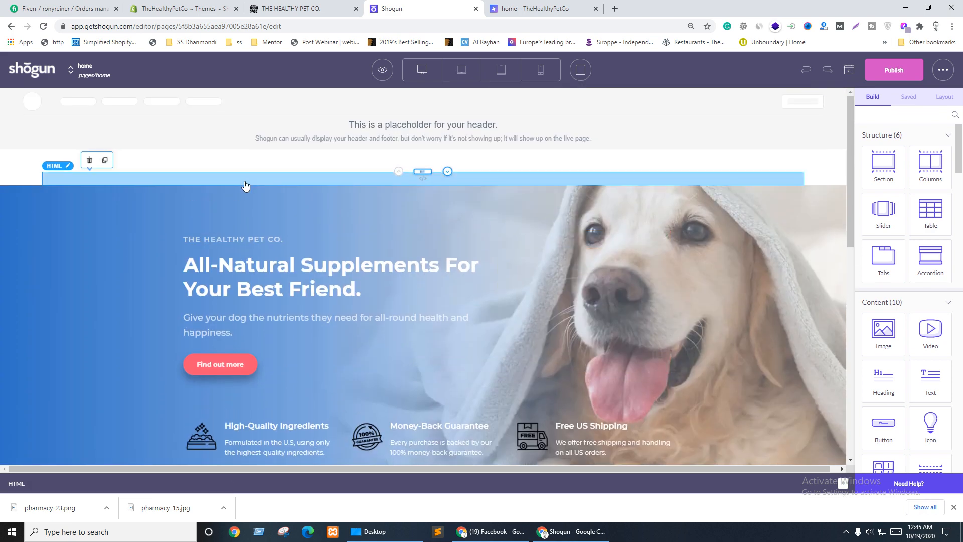
click(245, 183)
click(44, 311)
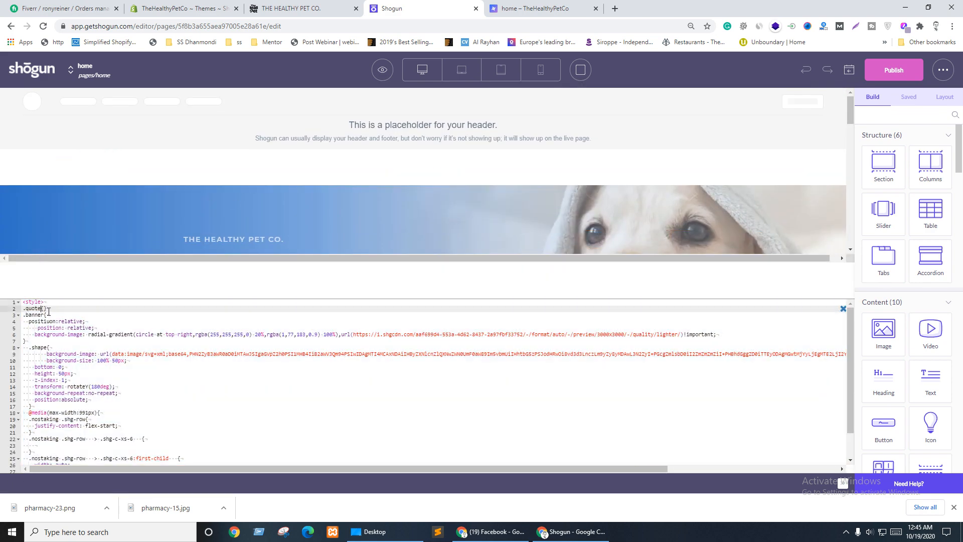
text({)
key(Return)
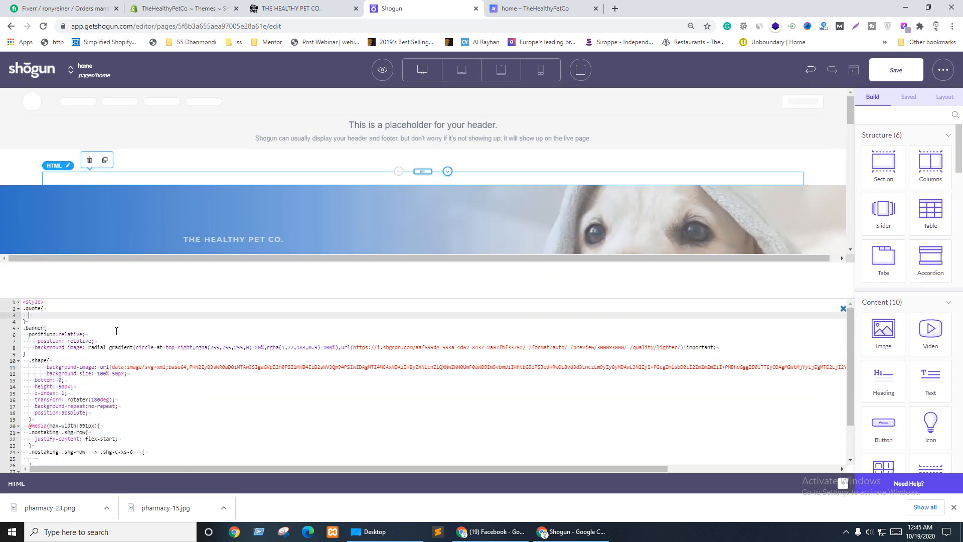
text(z-index: 5;     position: relative;)
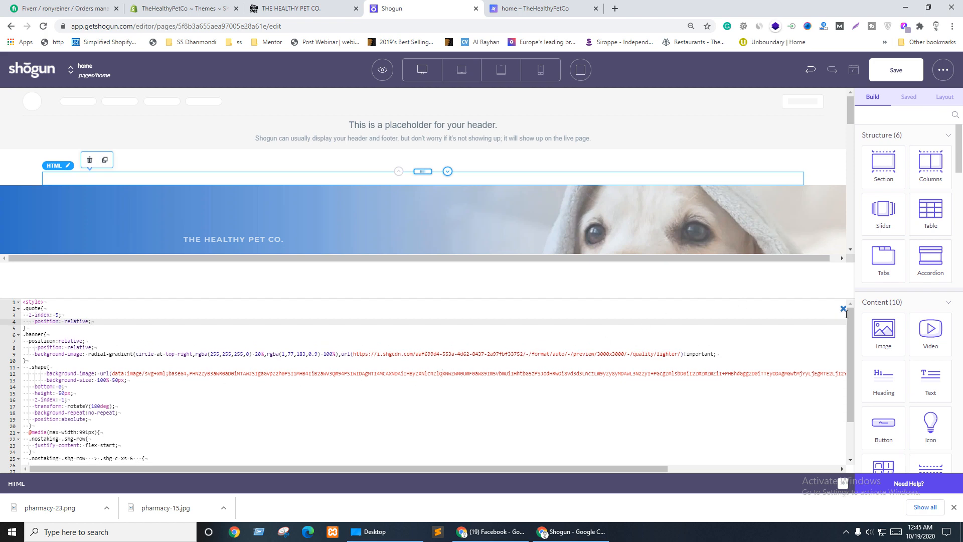
click(844, 308)
click(843, 308)
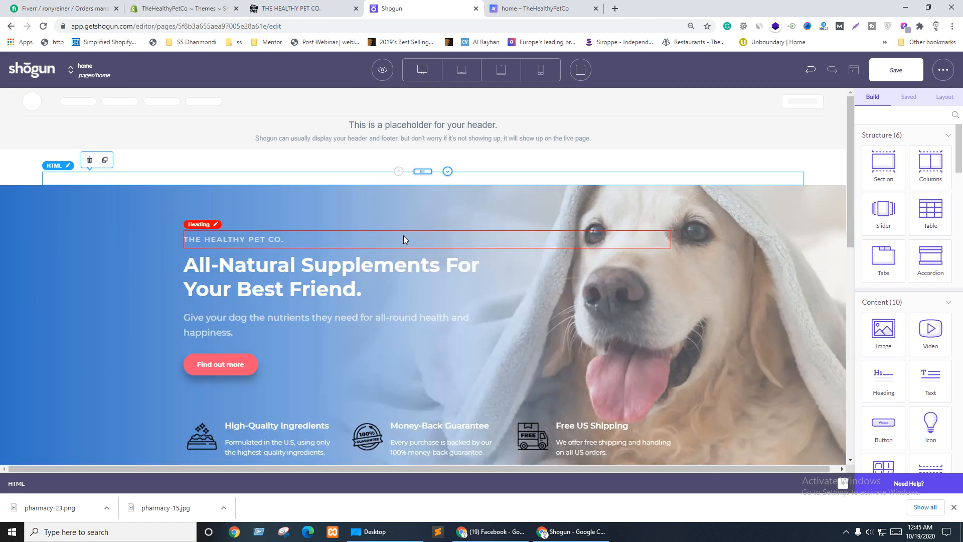
Step: Move the preview next to the original site's tab and compare the first review card and its quote icon on both pages
scroll(404, 236, down, 5)
click(489, 6)
drag(479, 4, 422, 6)
key(ctrl+shift+Tab)
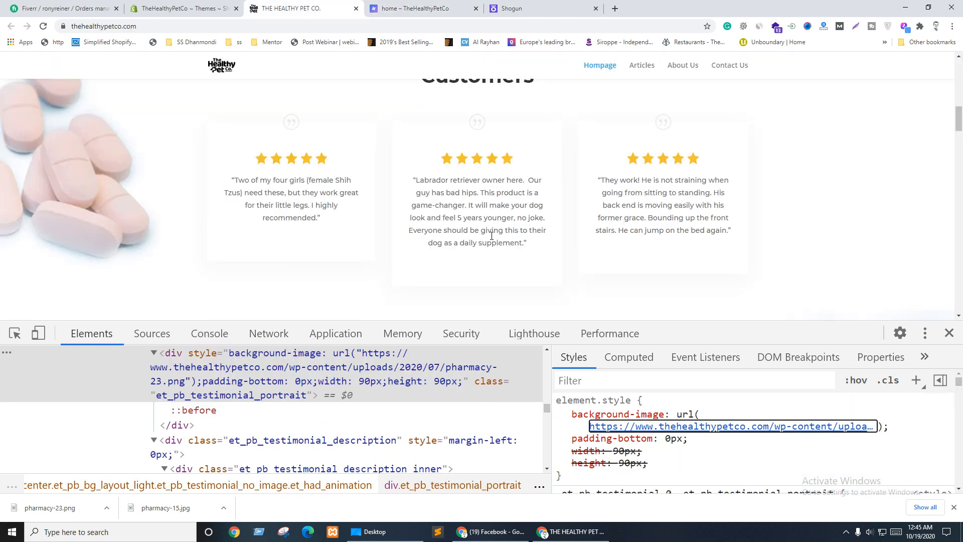
key(ctrl+Tab)
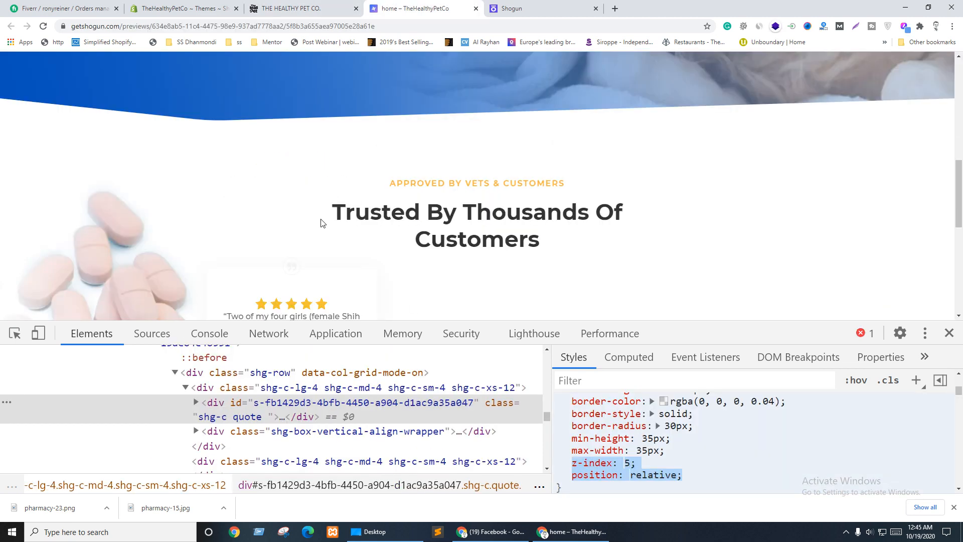
scroll(296, 236, down, 1)
key(ctrl+shift+Tab)
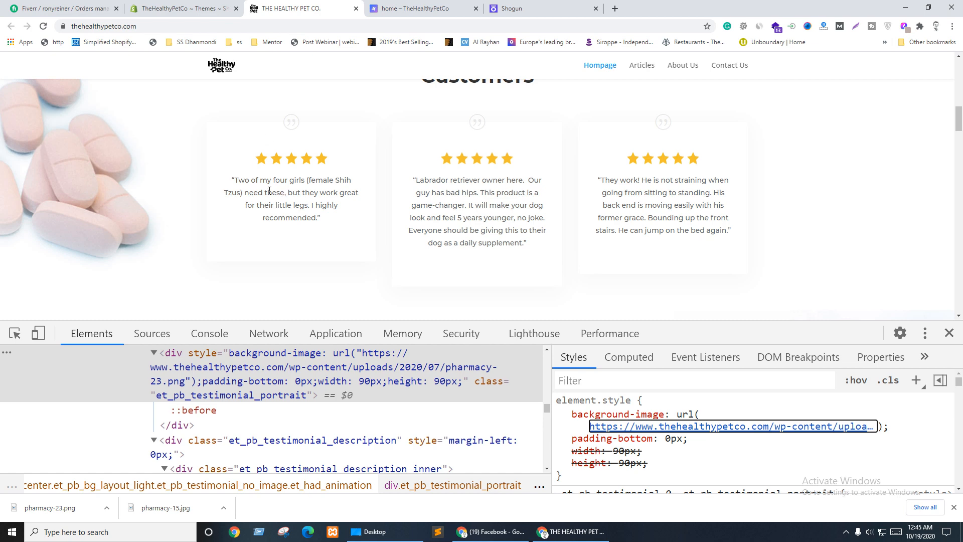
key(ctrl+Tab)
scroll(266, 191, down, 2)
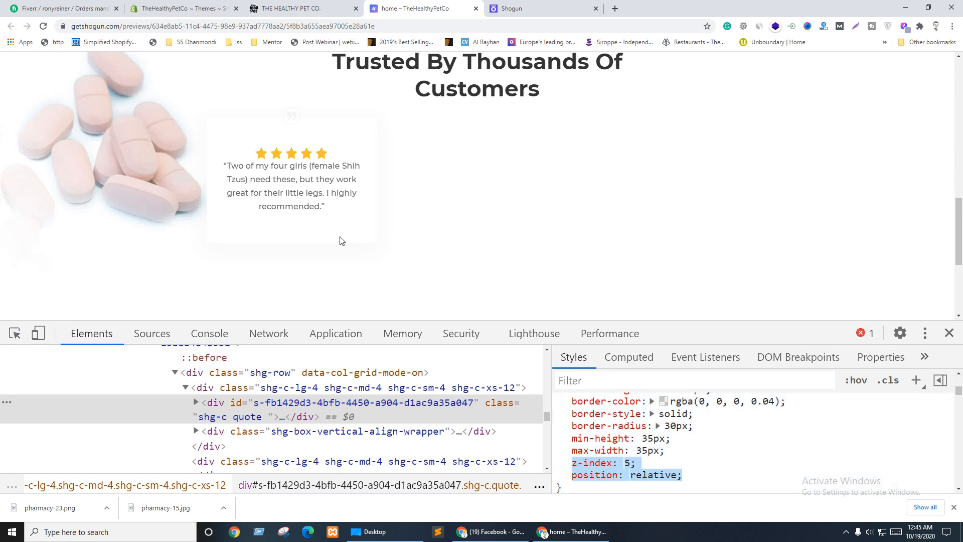
Step: Inspect the first quote icon on the original site and examine its color, background, position, radius and z-index styles
key(ctrl+shift+Tab)
click(14, 333)
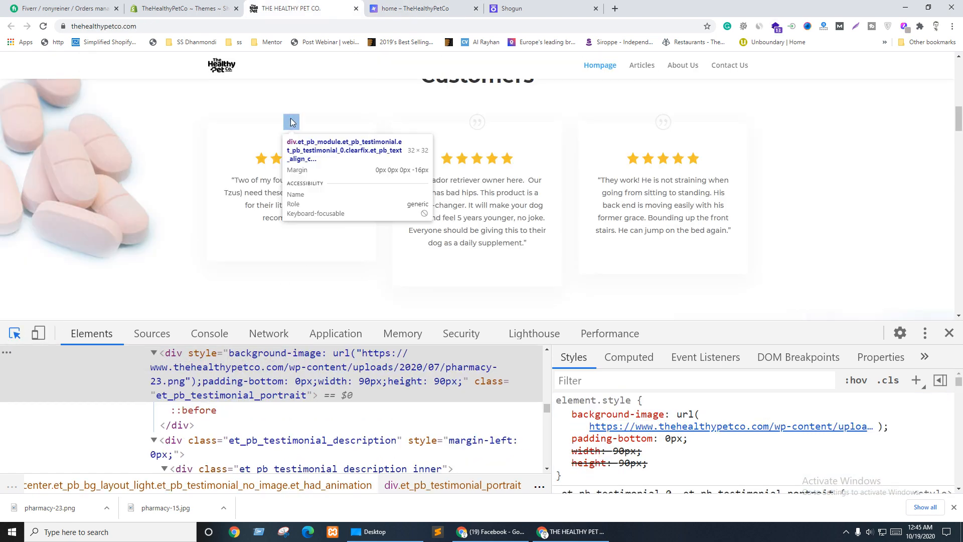
click(291, 121)
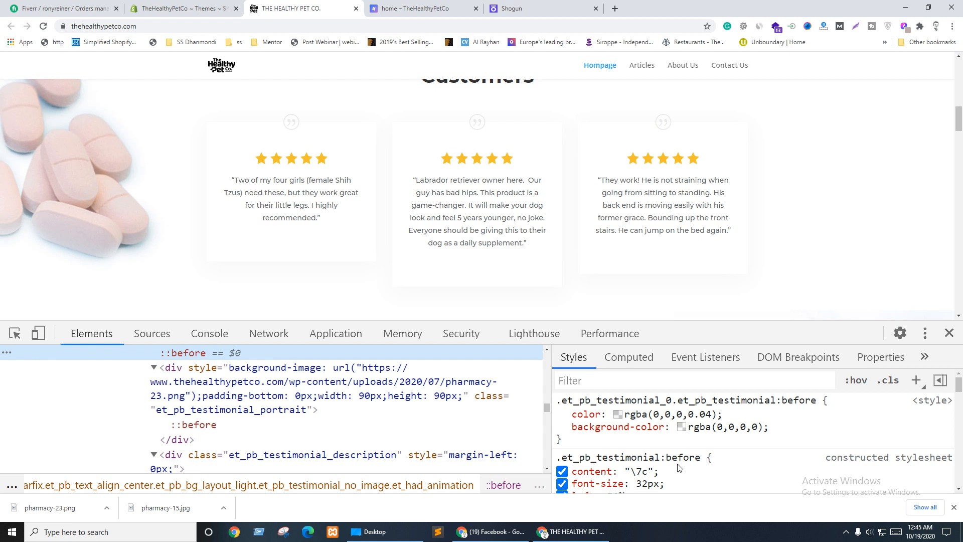
click(681, 426)
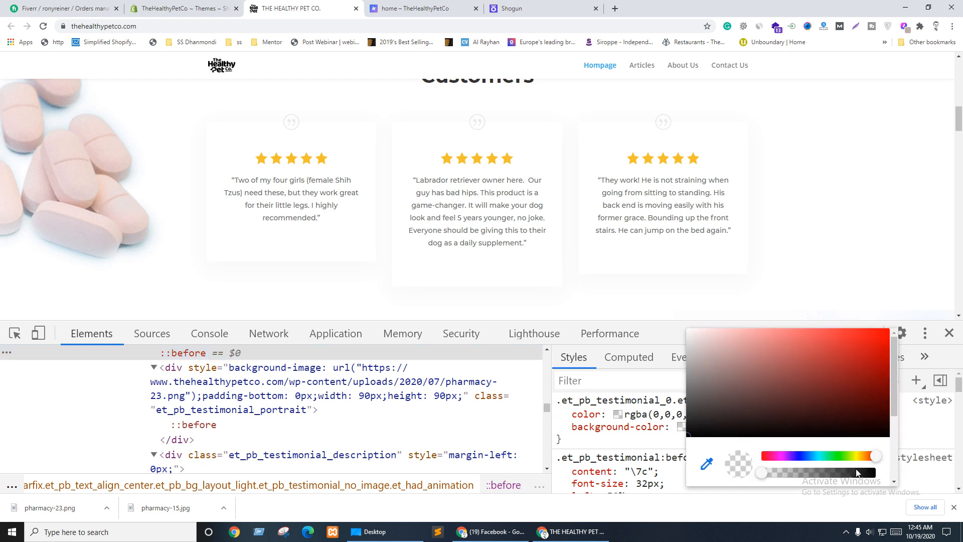
scroll(857, 473, down, 3)
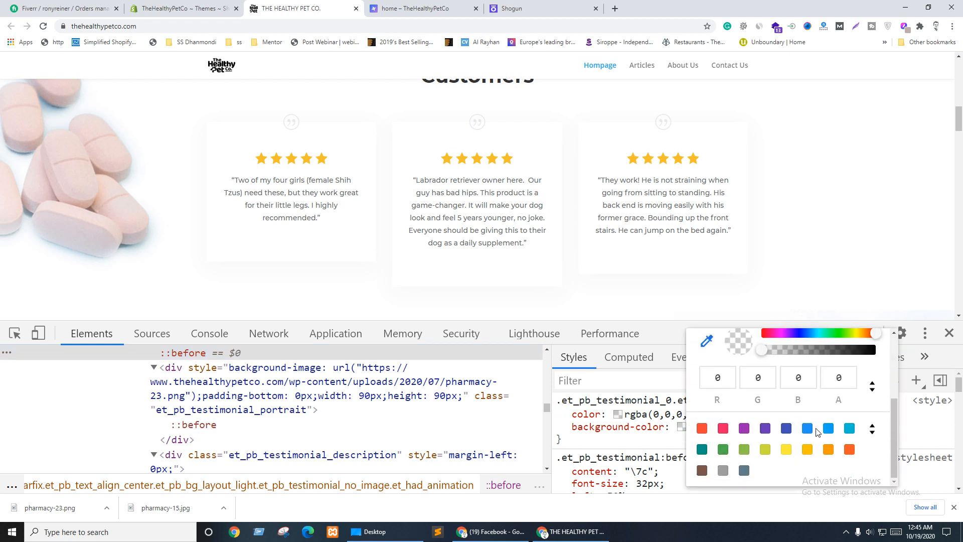
click(642, 444)
click(617, 415)
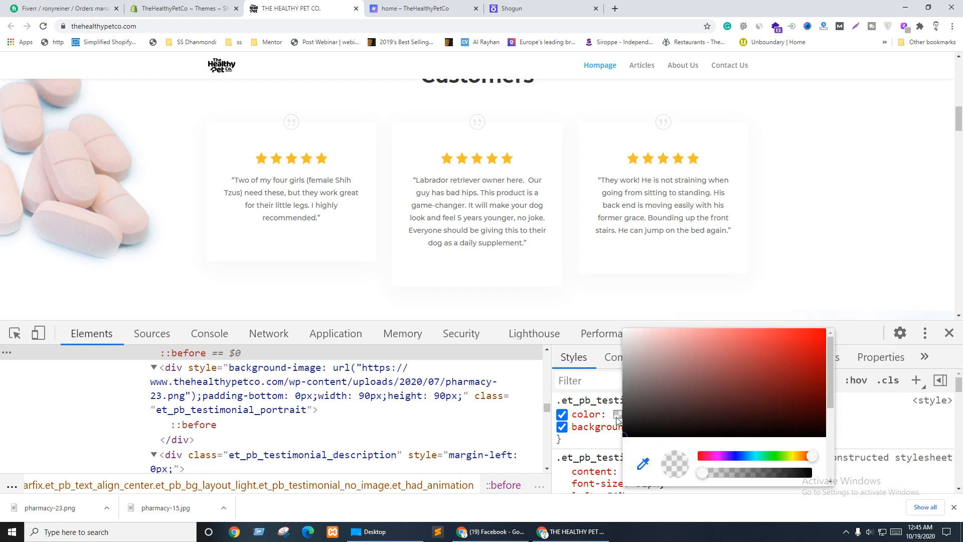
click(592, 442)
scroll(691, 443, down, 3)
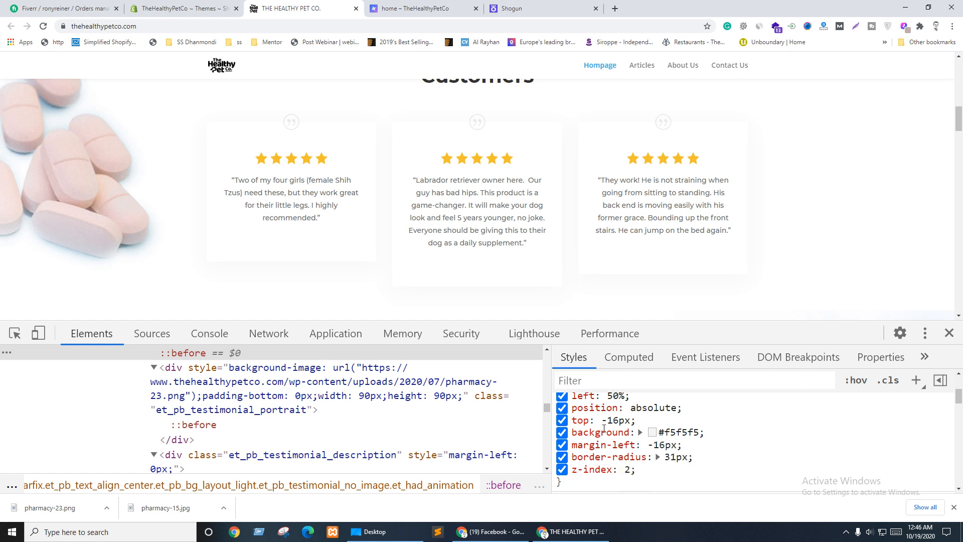
Step: Close the developer tools on the live site and compare its testimonial cards with the page preview
scroll(685, 441, up, 1)
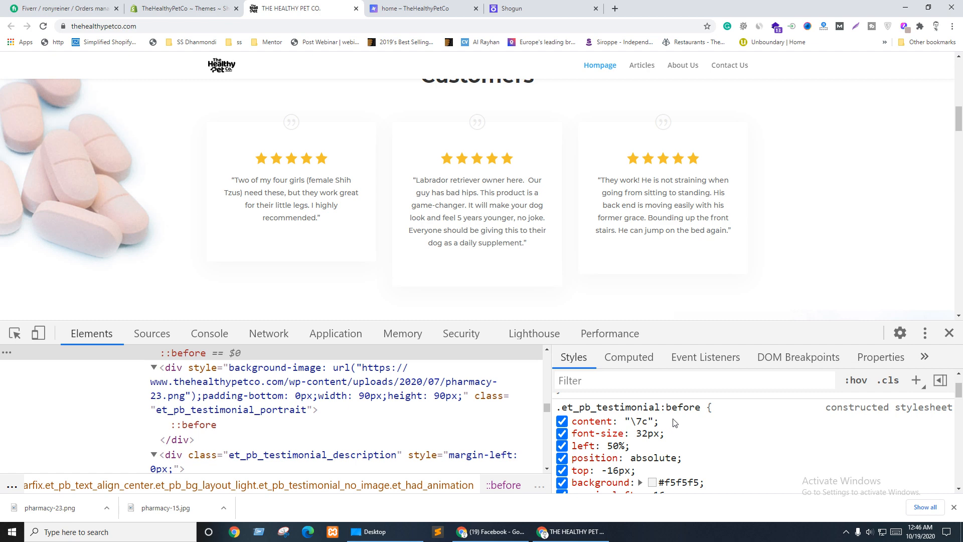
click(948, 333)
scroll(622, 345, up, 2)
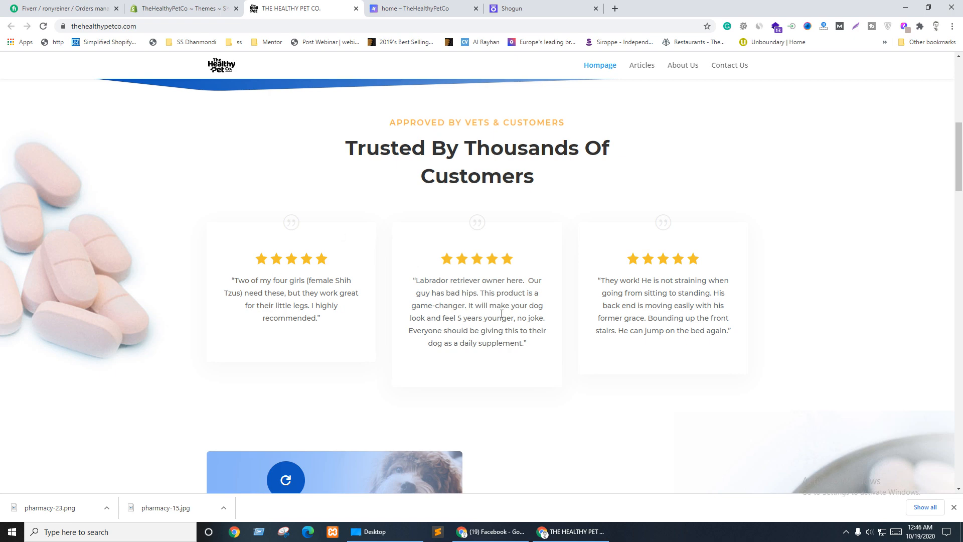
key(ctrl+Tab)
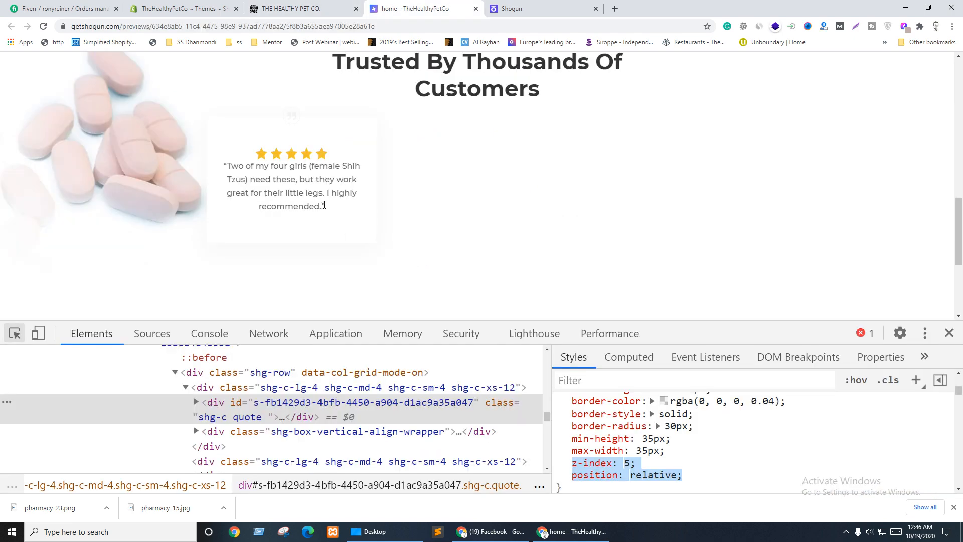
key(ctrl+shift+Tab)
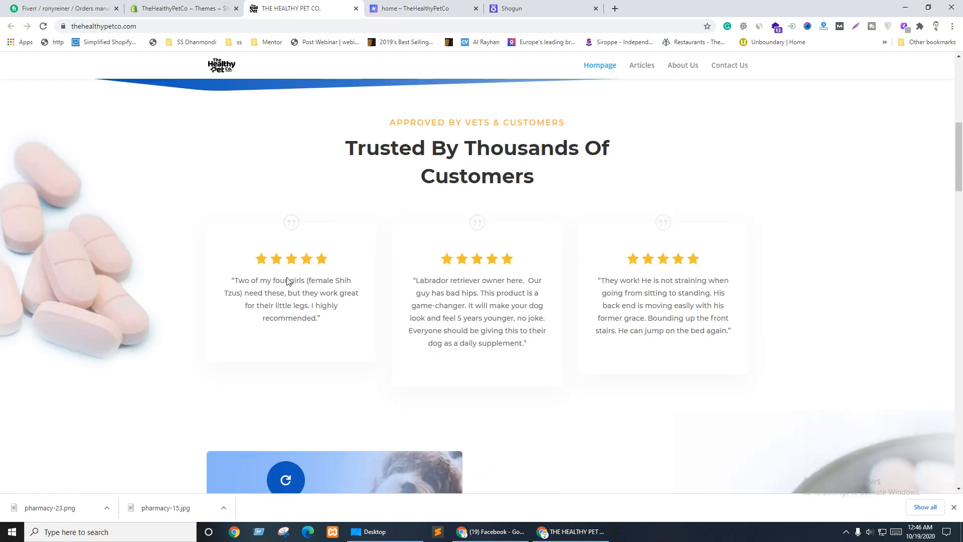
Step: In the Shogun editor, set the bottom margin of the star-rating image in the first testimonial card to 20 px
key(ctrl+Tab)
key(ctrl+Tab)
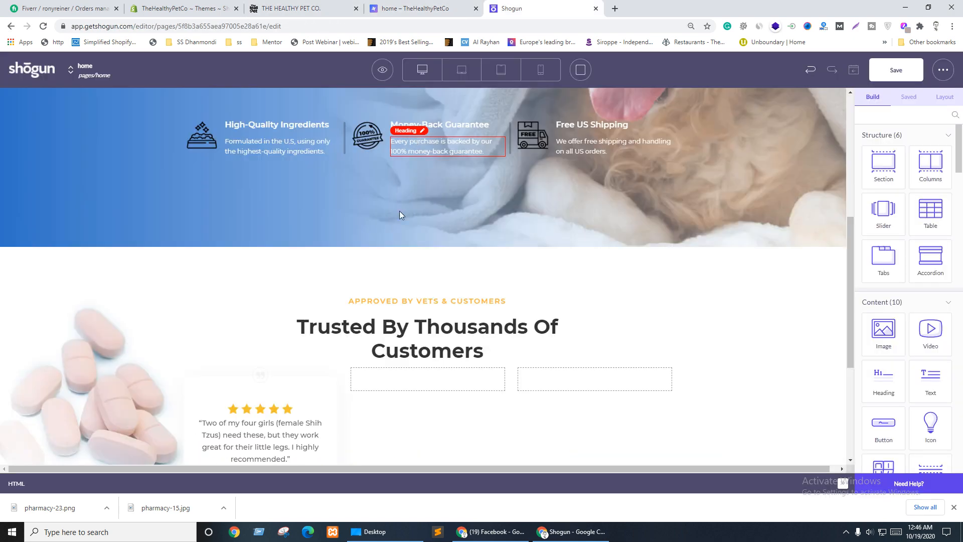
click(271, 414)
scroll(420, 273, down, 1)
scroll(420, 272, down, 2)
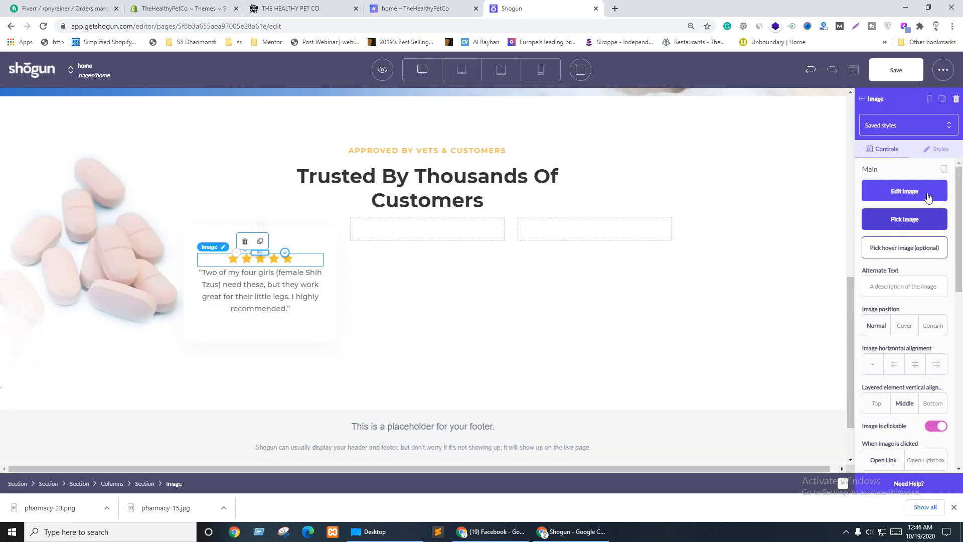
click(938, 148)
scroll(927, 350, down, 5)
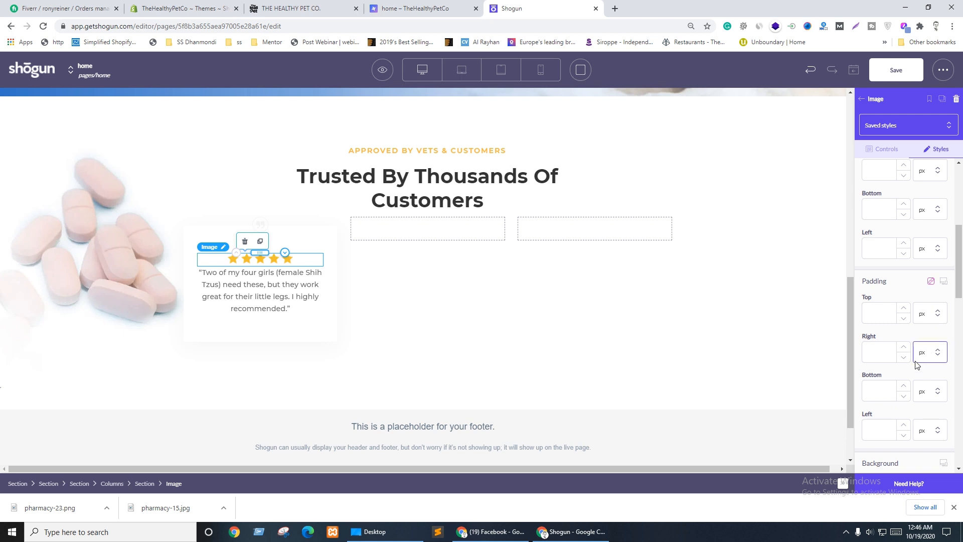
scroll(923, 356, up, 2)
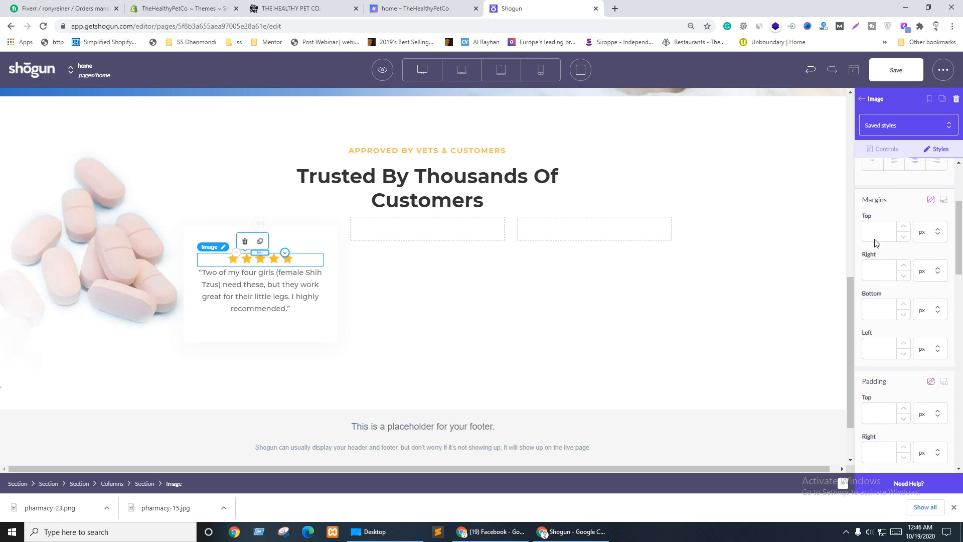
click(886, 309)
text(30)
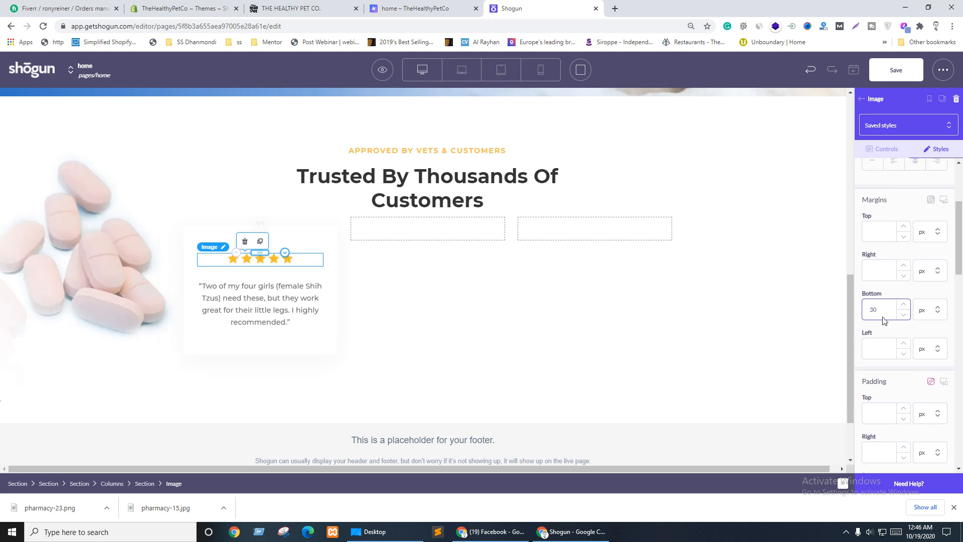
double_click(886, 317)
text(20)
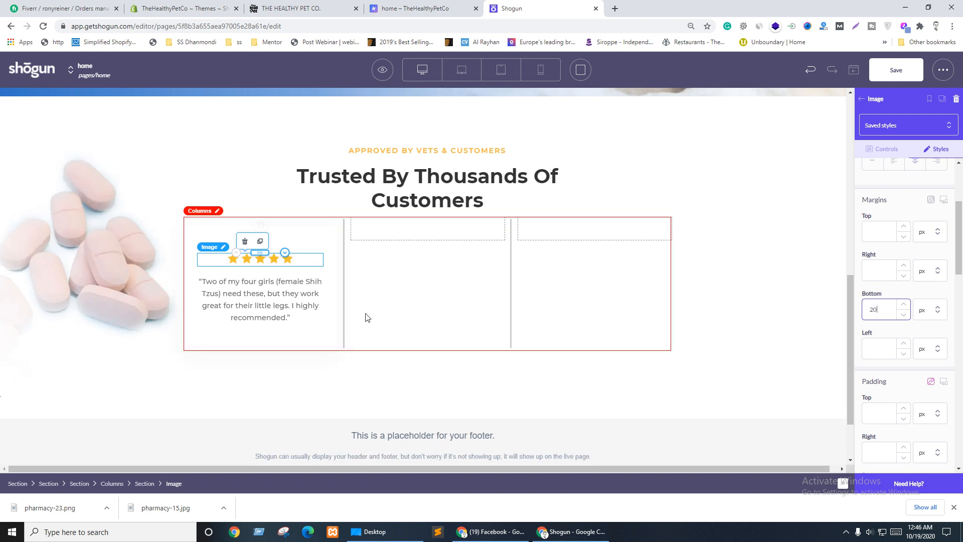
Step: Try a 20 px space between the testimonial columns against the live site, and restore it to 30 px
click(357, 316)
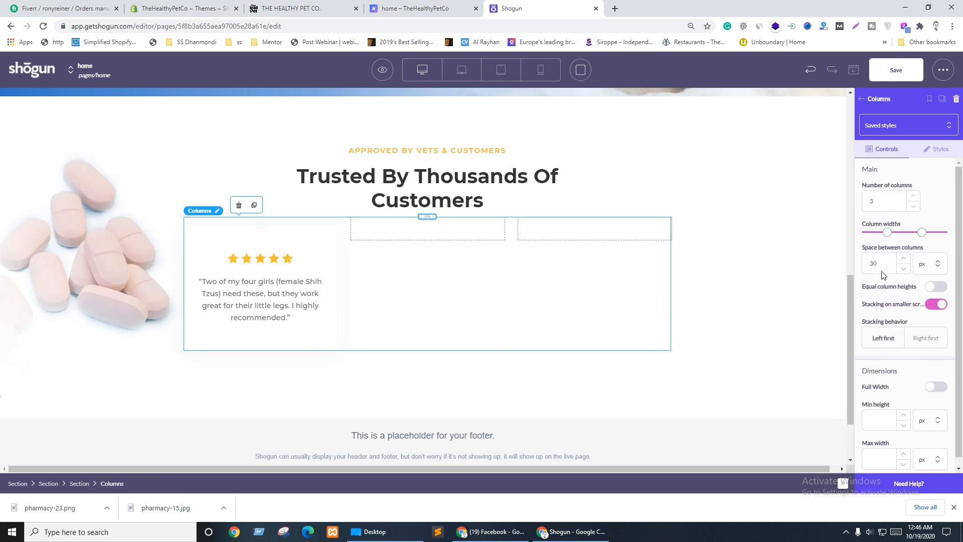
drag(873, 266, 869, 265)
text(2)
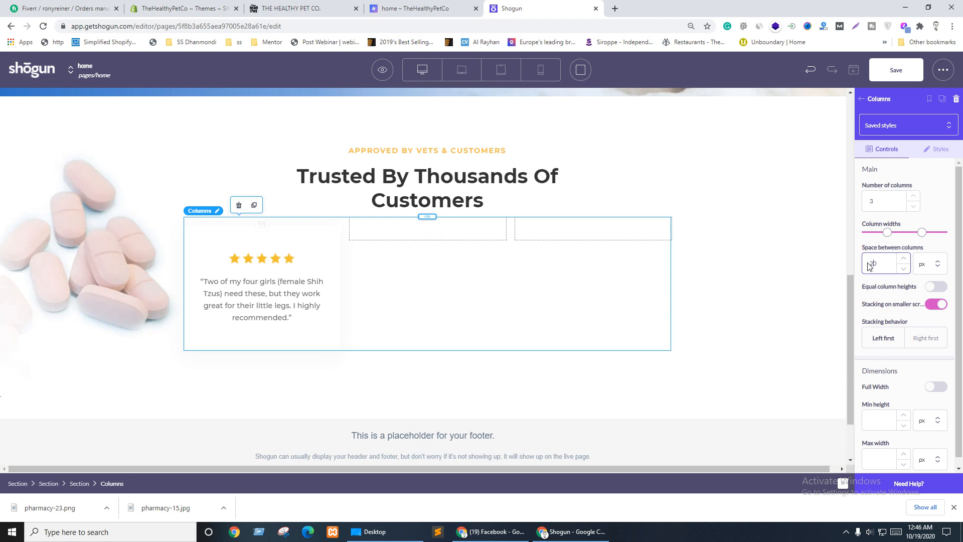
key(ctrl+shift+Tab)
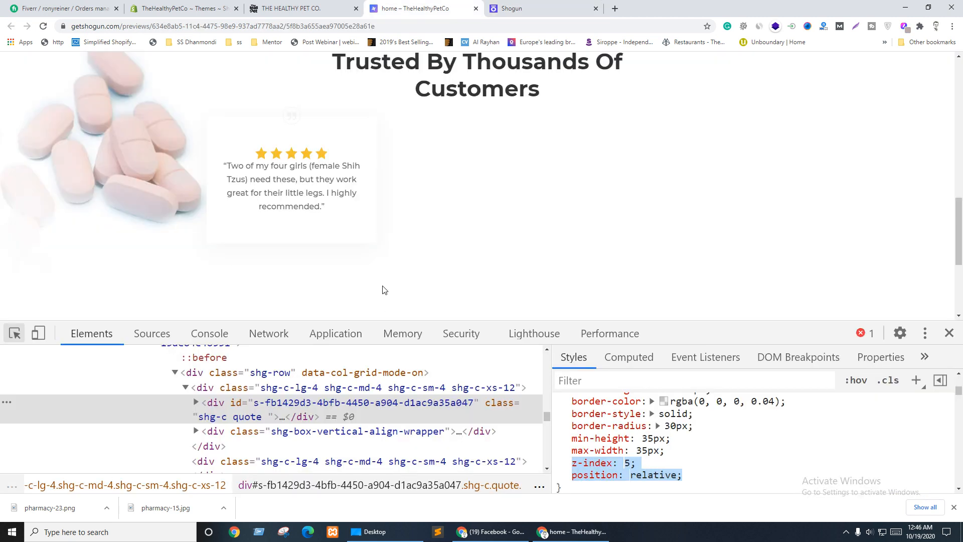
key(ctrl+shift+Tab)
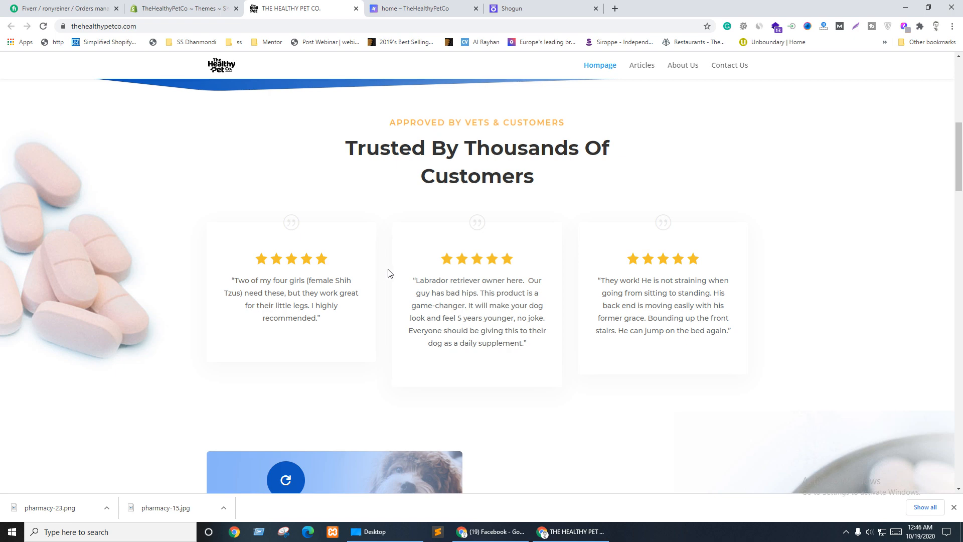
key(ctrl+Tab)
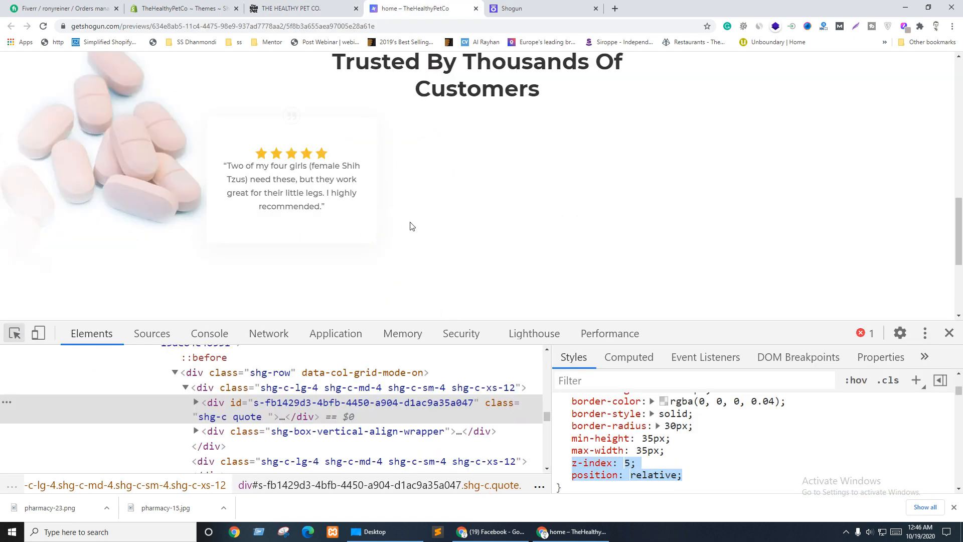
key(ctrl+Tab)
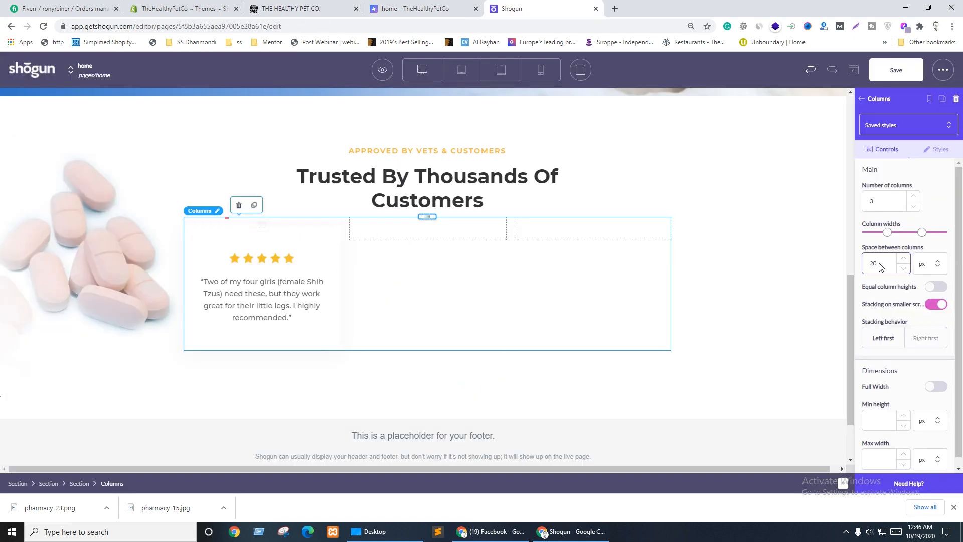
drag(881, 267, 864, 270)
text(30)
Step: Compare the testimonial card layout and column spacing on the live site with the preview and the editor
key(ctrl+shift+Tab)
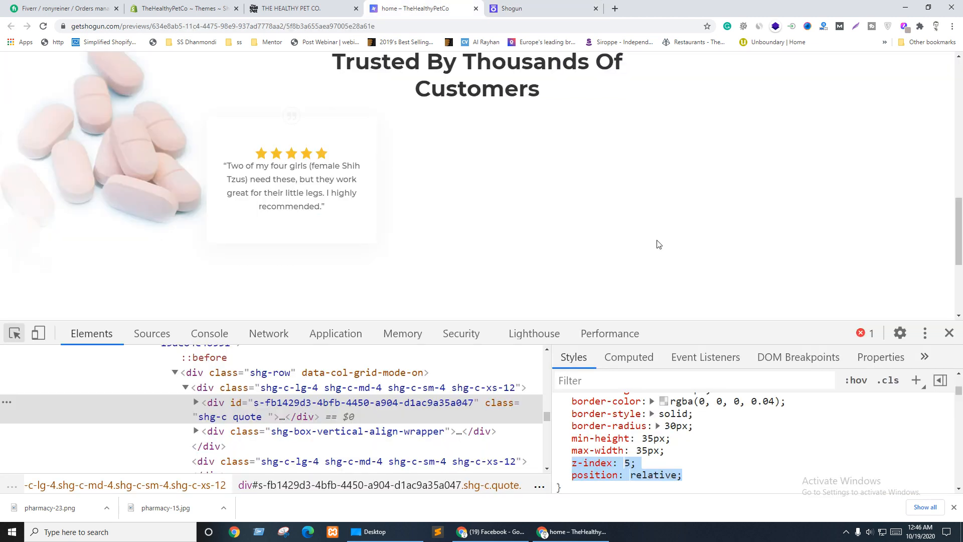
key(ctrl+shift+Tab)
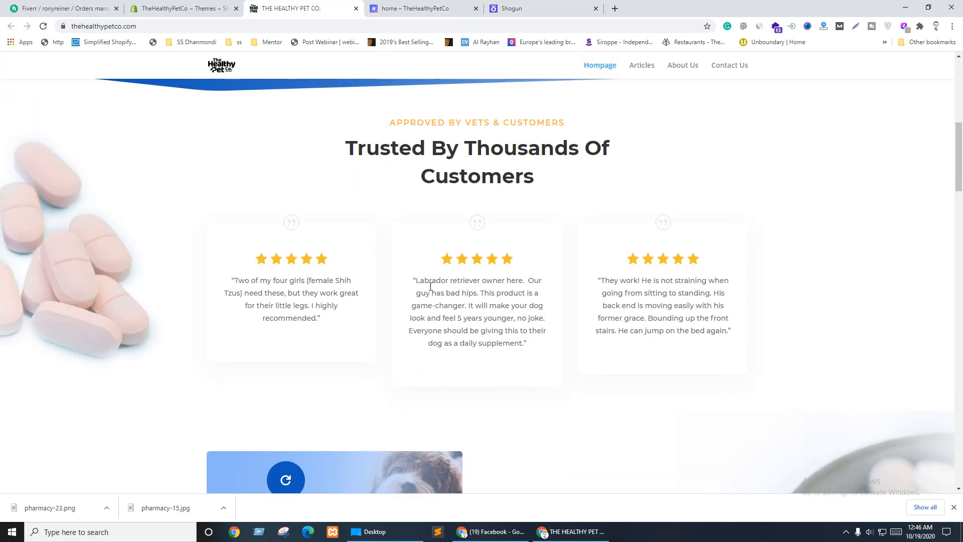
key(ctrl+Tab)
key(ctrl+Tab)
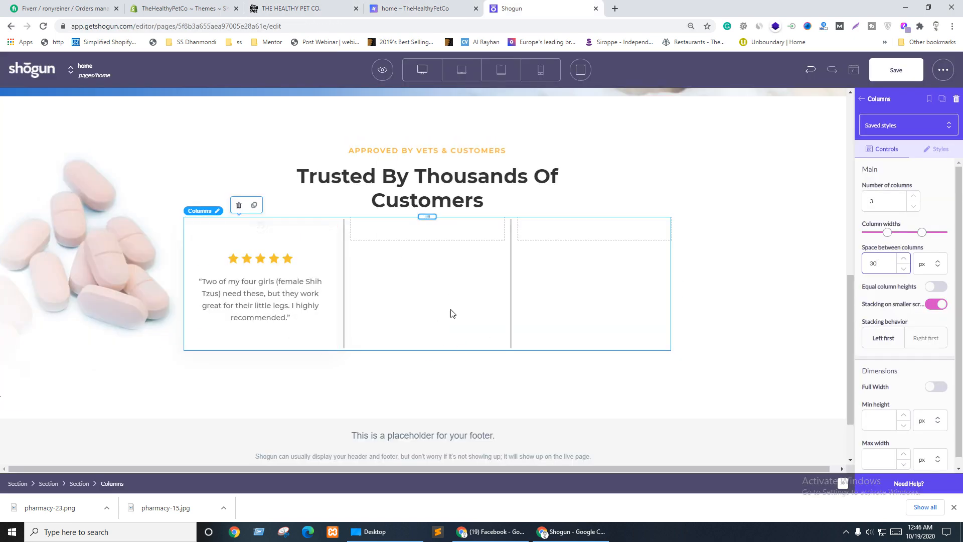
key(ctrl+shift+Tab)
key(ctrl+shift+Tab)
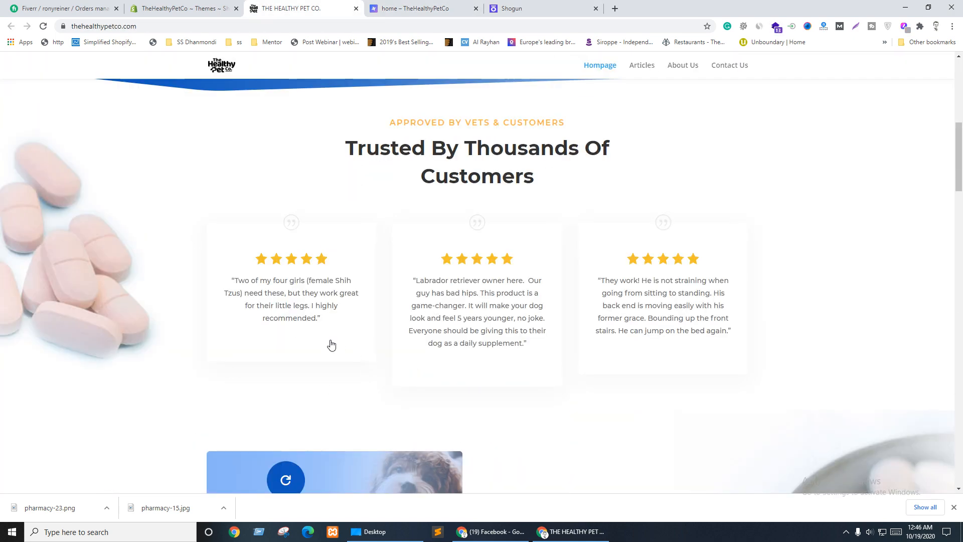
key(ctrl+Tab)
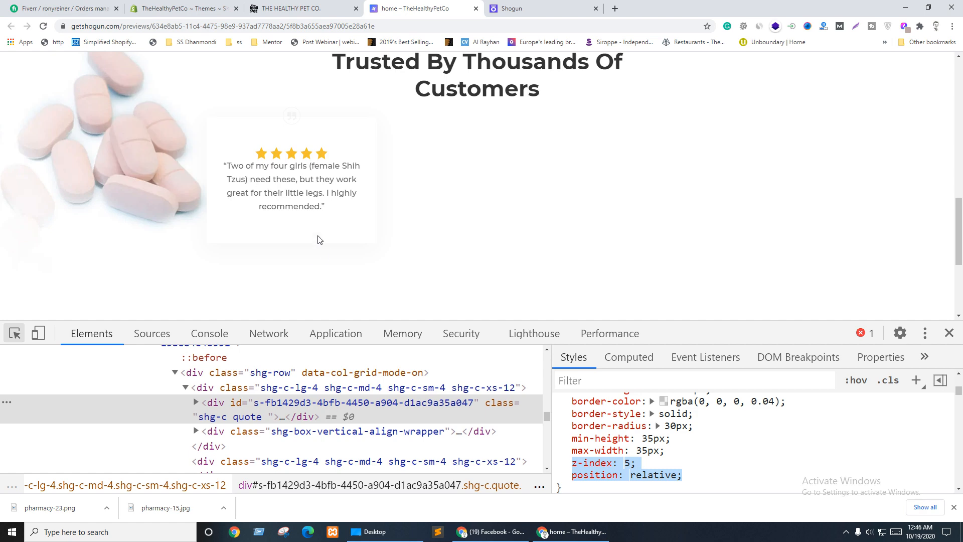
key(ctrl+Tab)
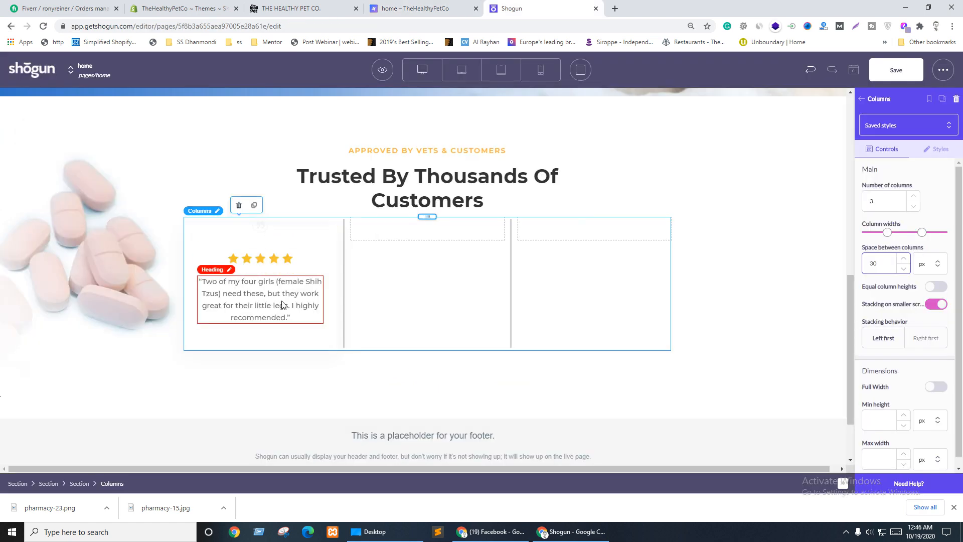
Step: Duplicate the first testimonial card section and move one of the two cards into the empty second column
click(301, 348)
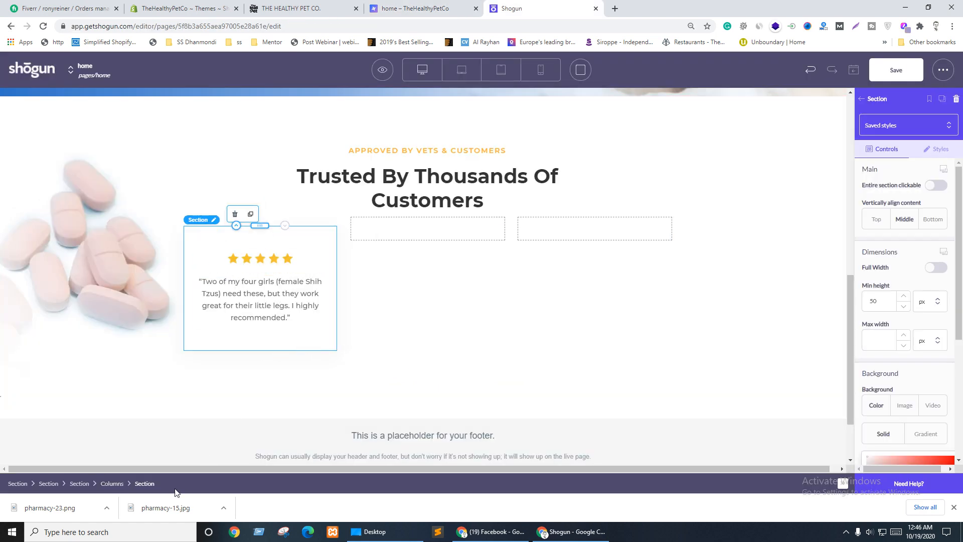
click(252, 215)
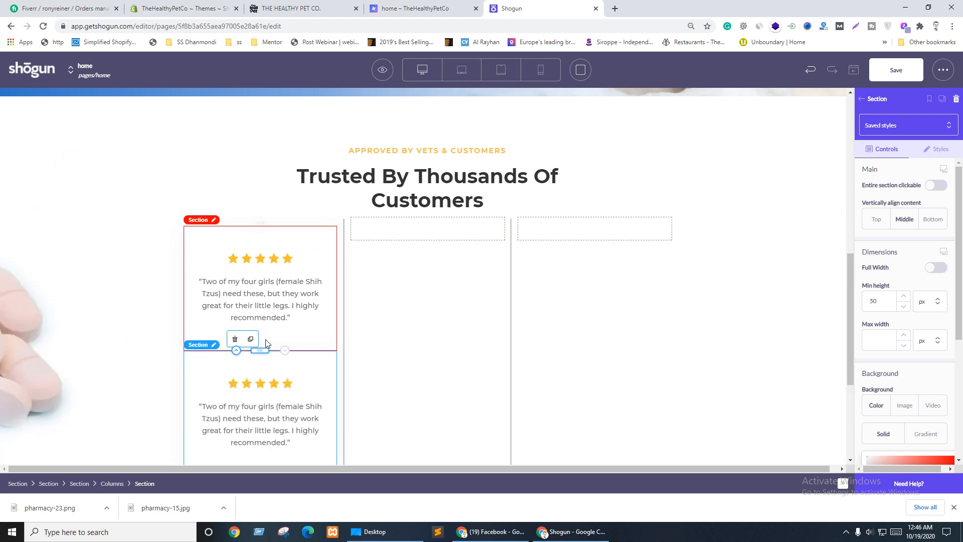
drag(259, 225, 402, 241)
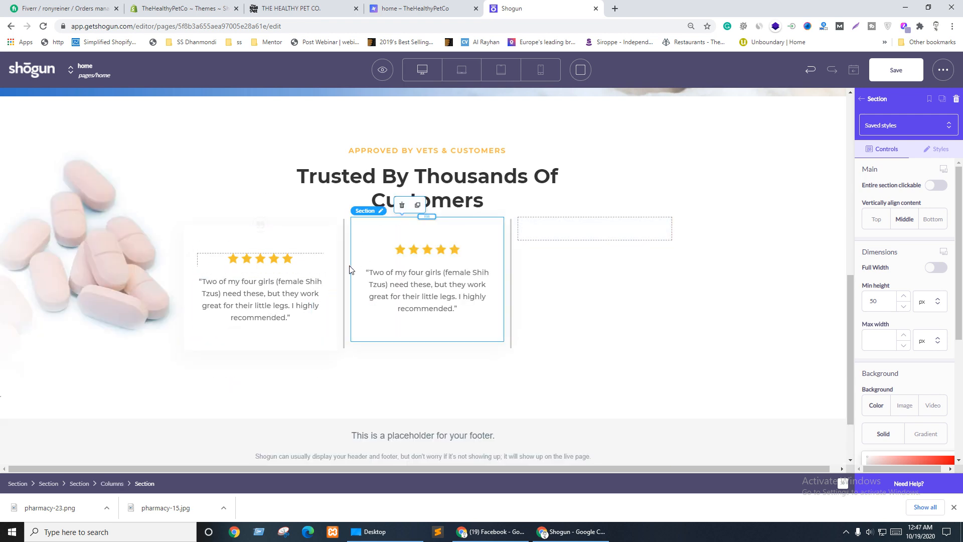
click(265, 230)
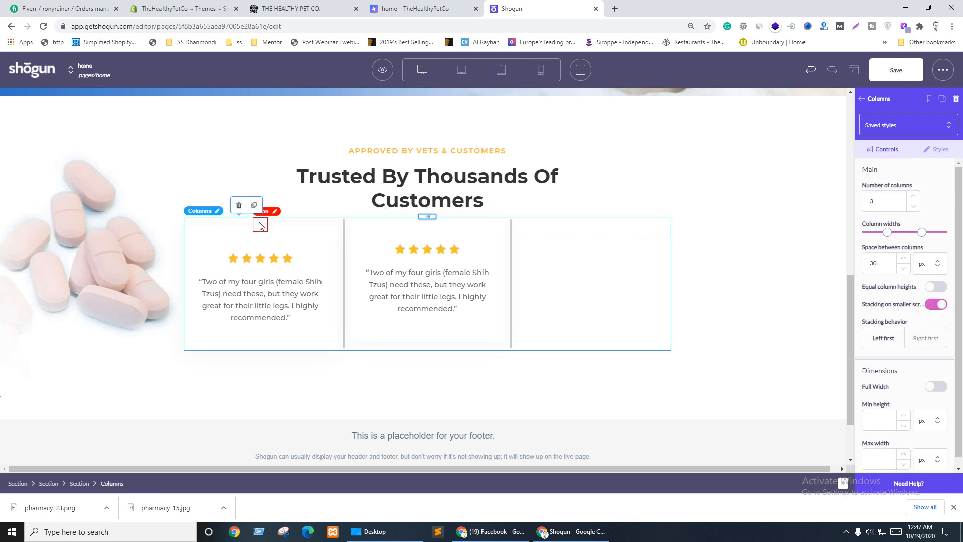
click(254, 205)
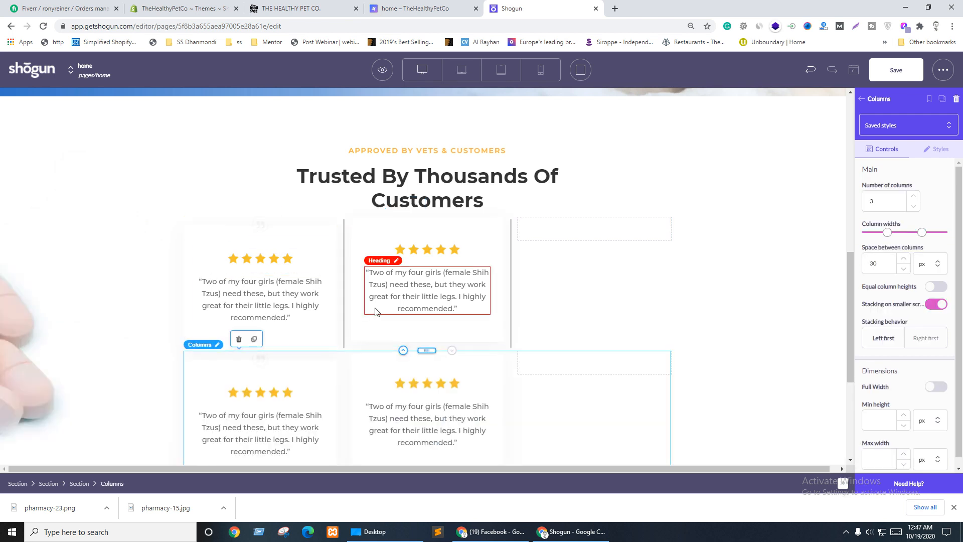
click(239, 338)
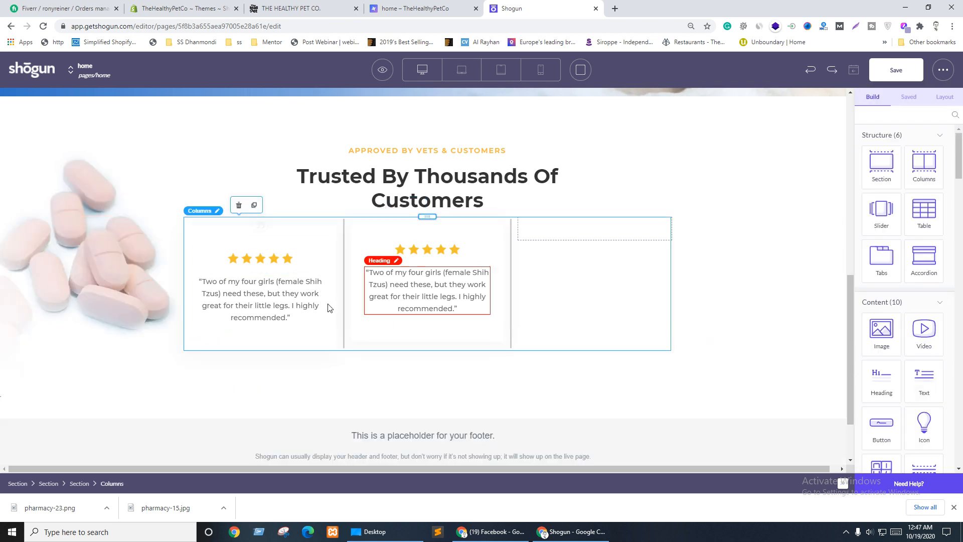
Step: Duplicate the quote icon above the first testimonial card and place the copy above the second column's card
click(262, 230)
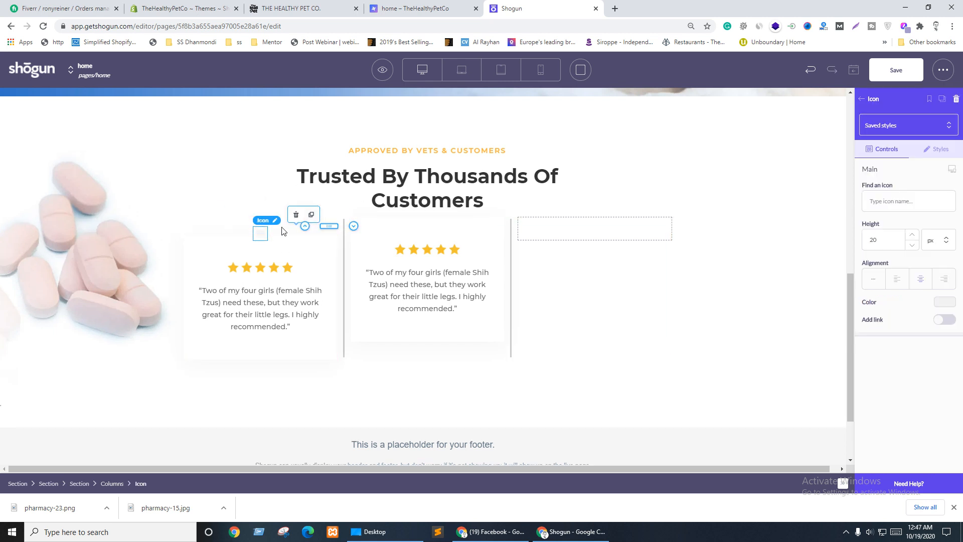
drag(329, 226, 444, 225)
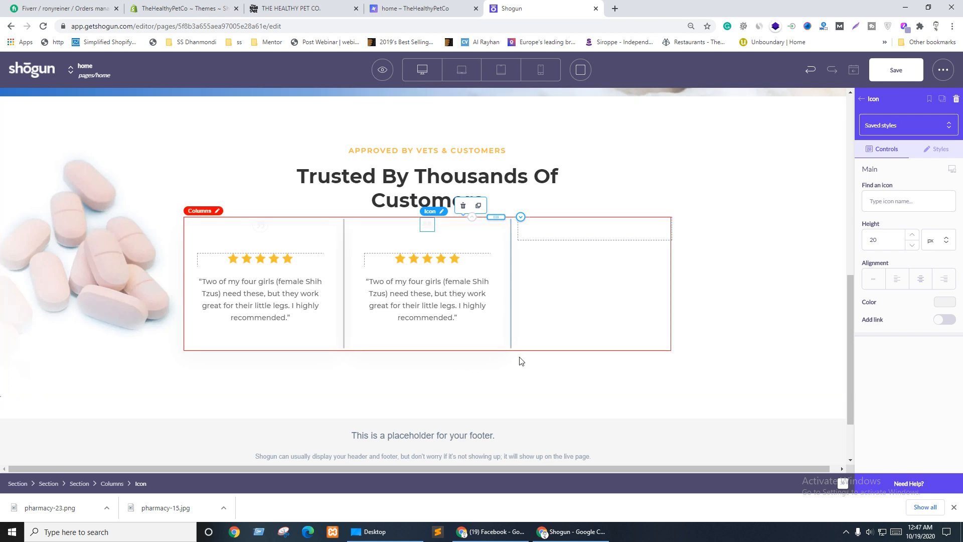
click(572, 306)
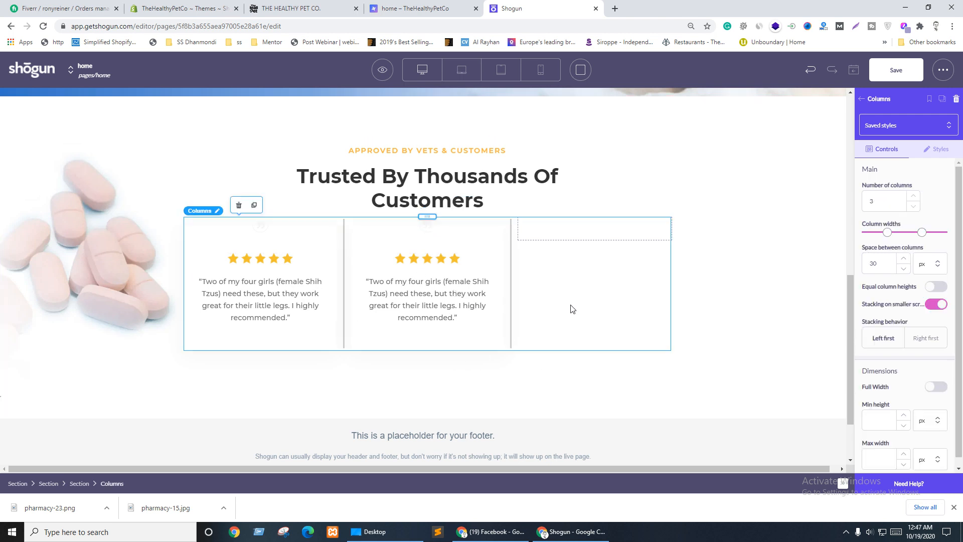
Step: Duplicate the second column's testimonial card section and move the copy into the empty third column
click(457, 338)
click(418, 214)
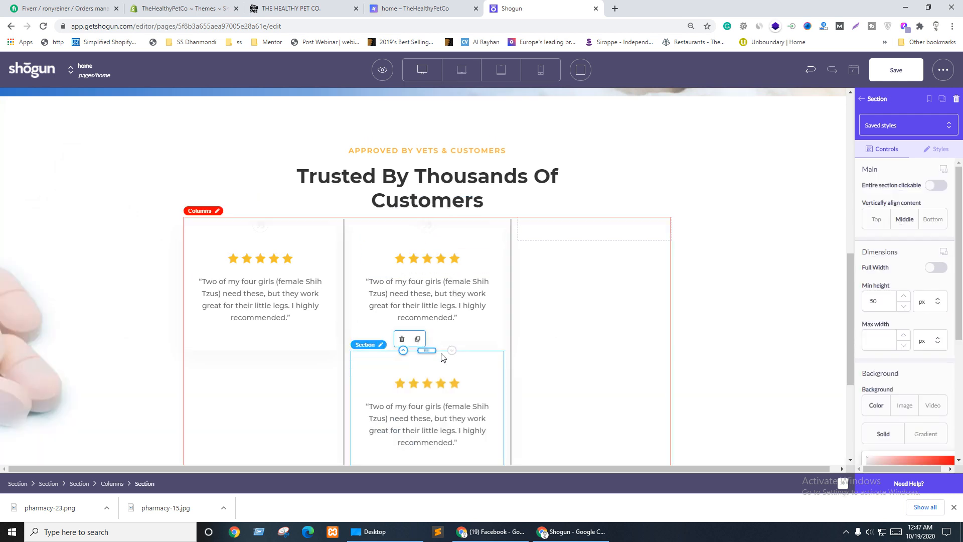
drag(426, 350, 577, 266)
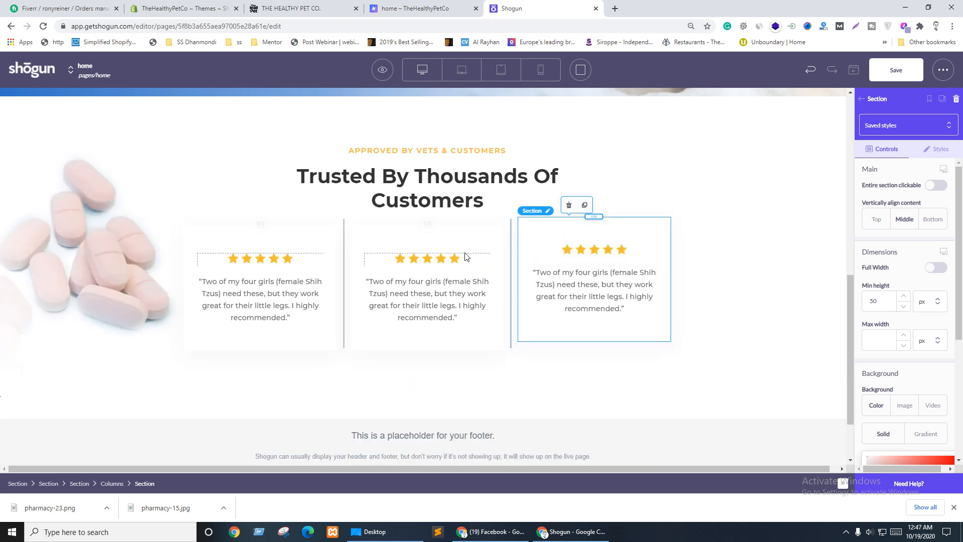
Step: Duplicate the quote icon above the second testimonial card and place the copy above the third column's card
click(427, 225)
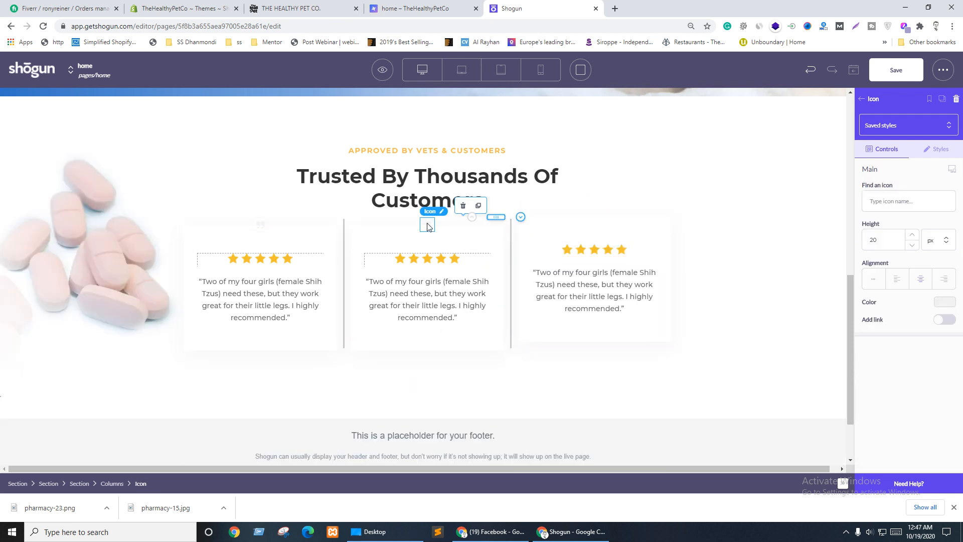
click(478, 206)
drag(497, 226, 598, 231)
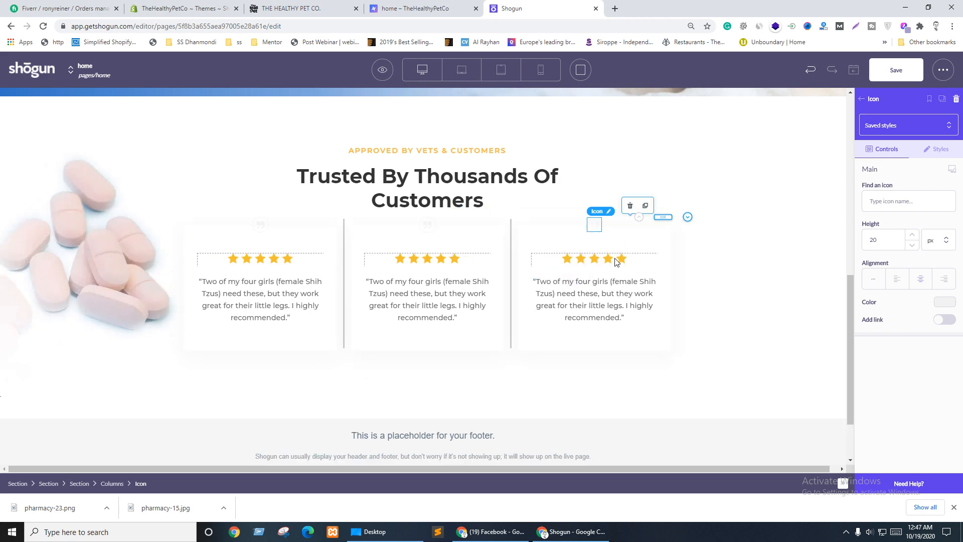
Step: Close the old preview and replace the second card's text with the live site's testimonial beginning “Labrador retriever owner here.”, without a trailing blank line
click(721, 295)
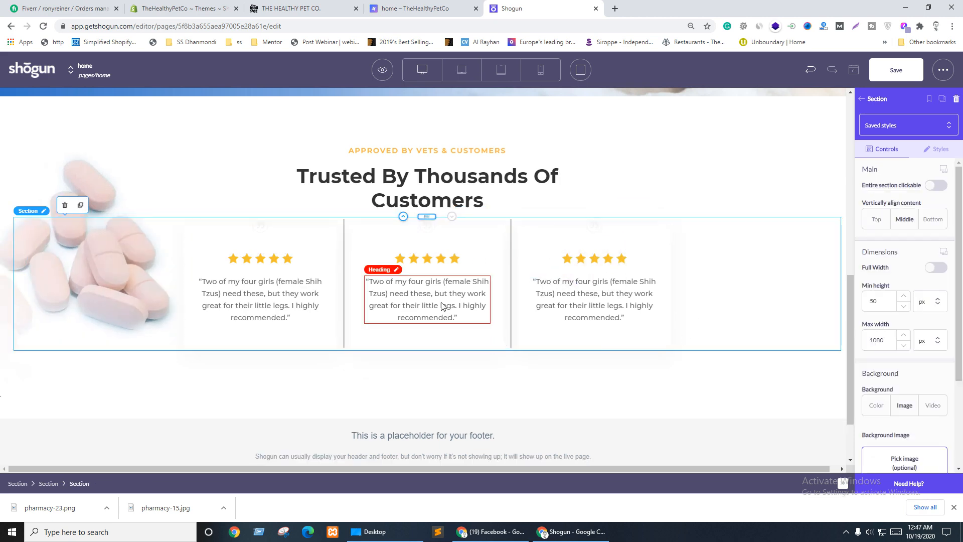
key(ctrl+shift+Tab)
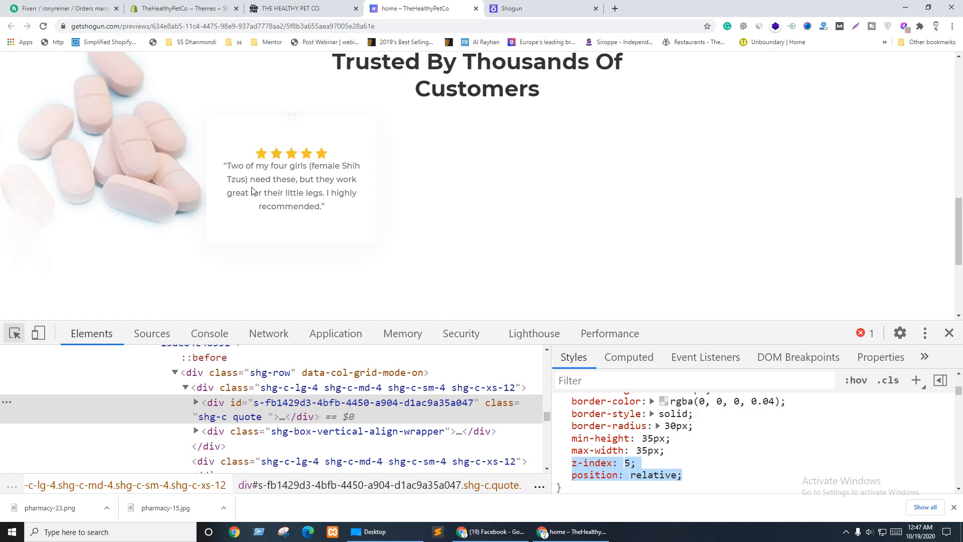
key(ctrl+shift+Tab)
click(476, 8)
double_click(448, 343)
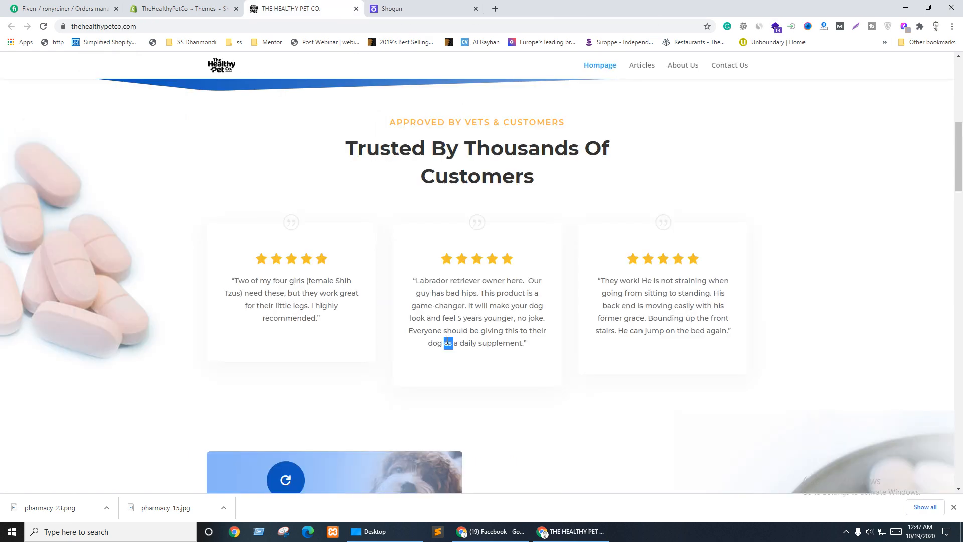
triple_click(448, 342)
key(ctrl+Tab)
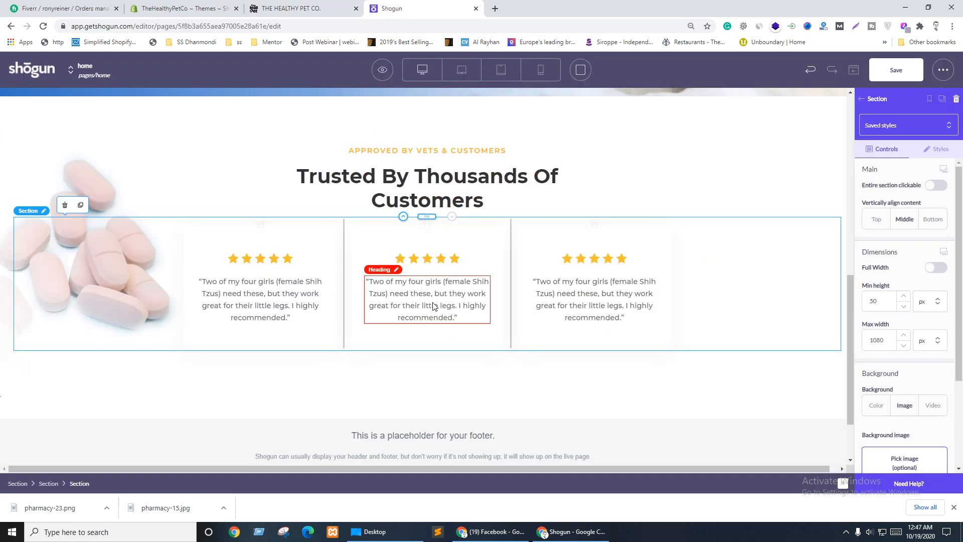
double_click(432, 304)
triple_click(432, 305)
text("Labrador retriever owner here. Our guy has bad hips. This product is a game changer. It will make your dog look and feel 5 years younger, no joke. Everyone should be giving this to their dog as a daily supplement.")
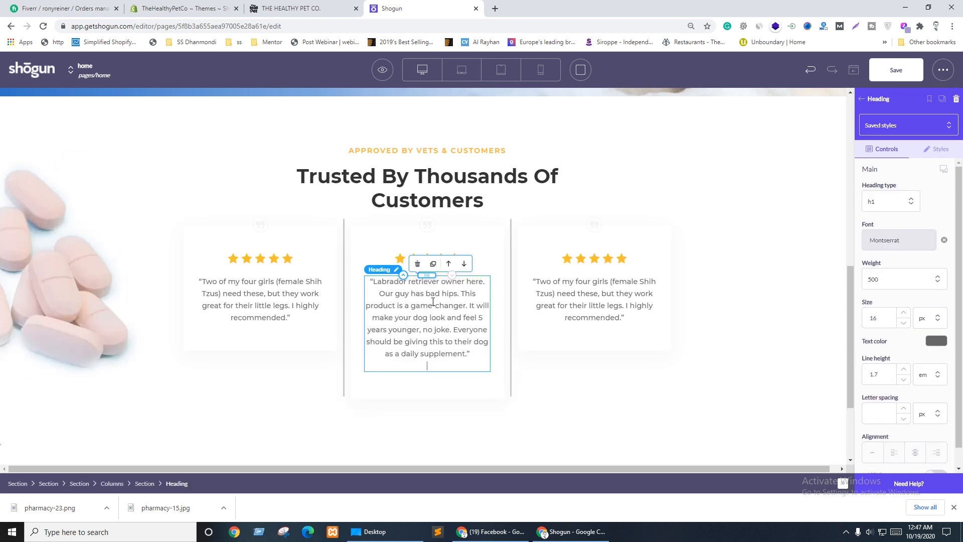
key(BackSpace)
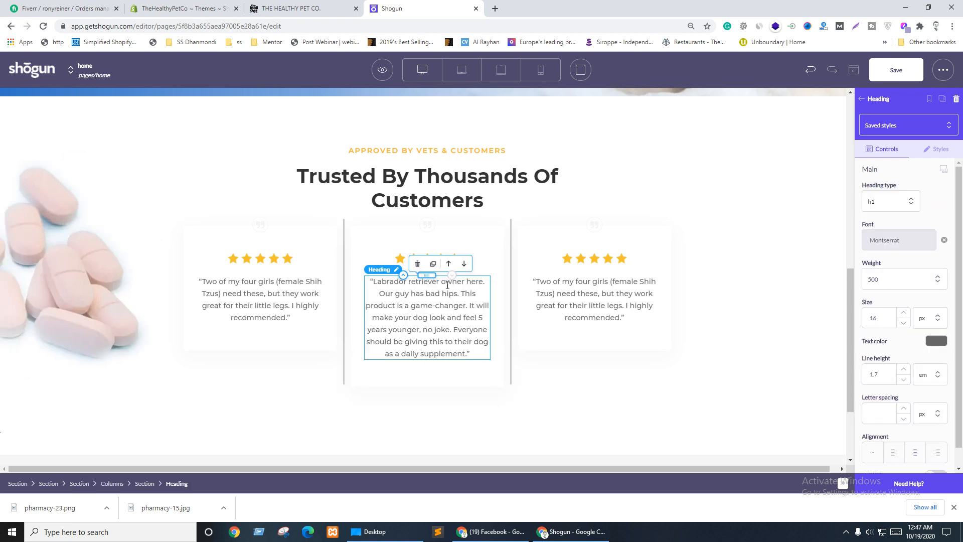
Step: Replace the third card's text with the live site's testimonial beginning “They work! He is not straining”, without a trailing blank line
key(ctrl+shift+Tab)
triple_click(652, 301)
key(ctrl+c)
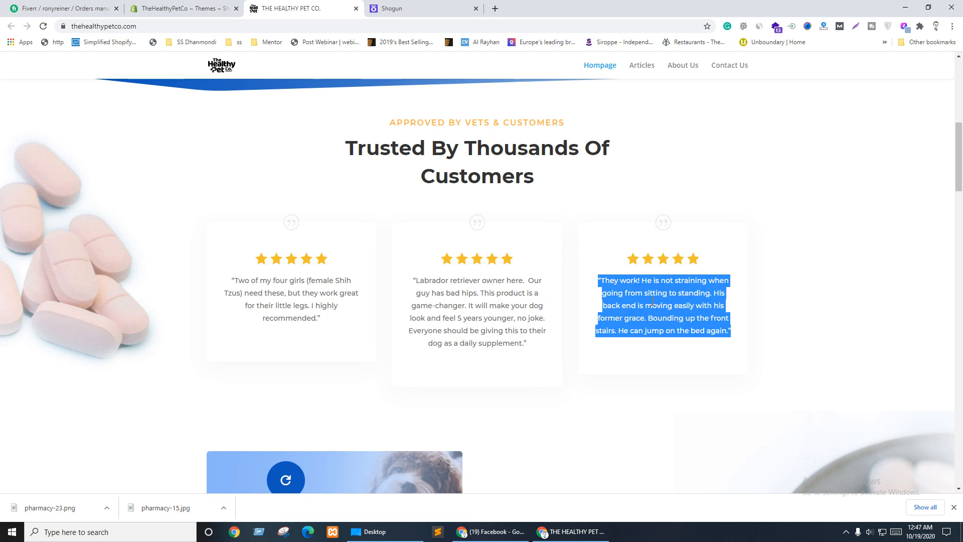
key(ctrl+Tab)
triple_click(582, 294)
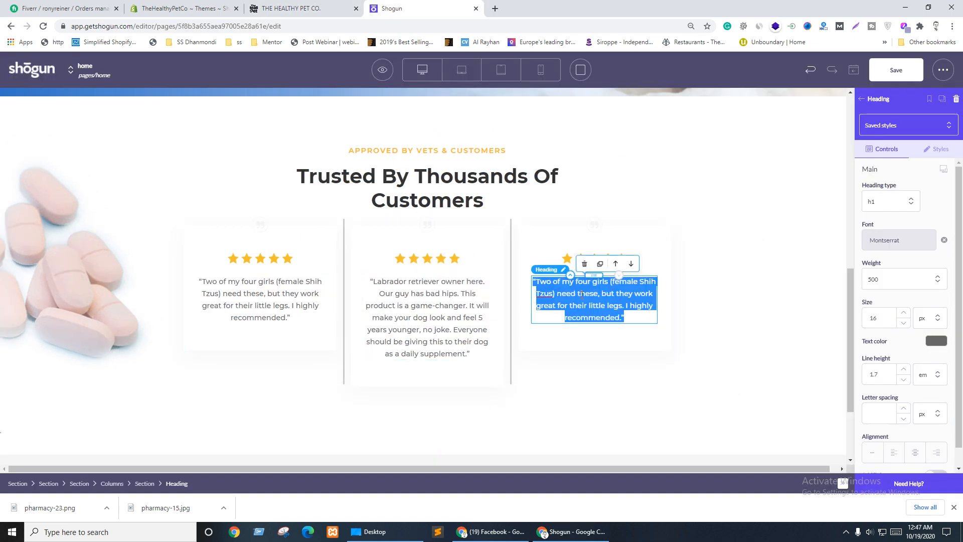
key(ctrl+v)
key(BackSpace)
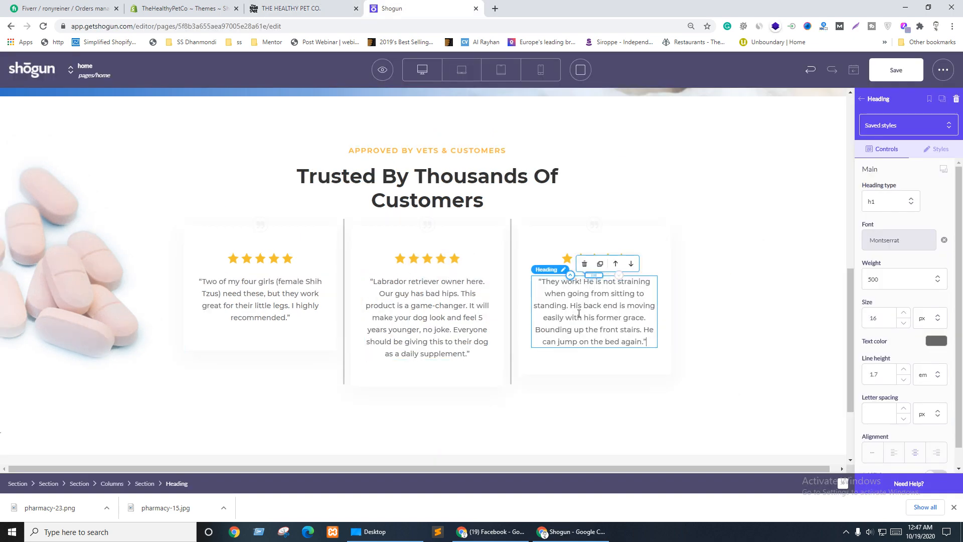
Step: Save the home page and open its preview
click(903, 71)
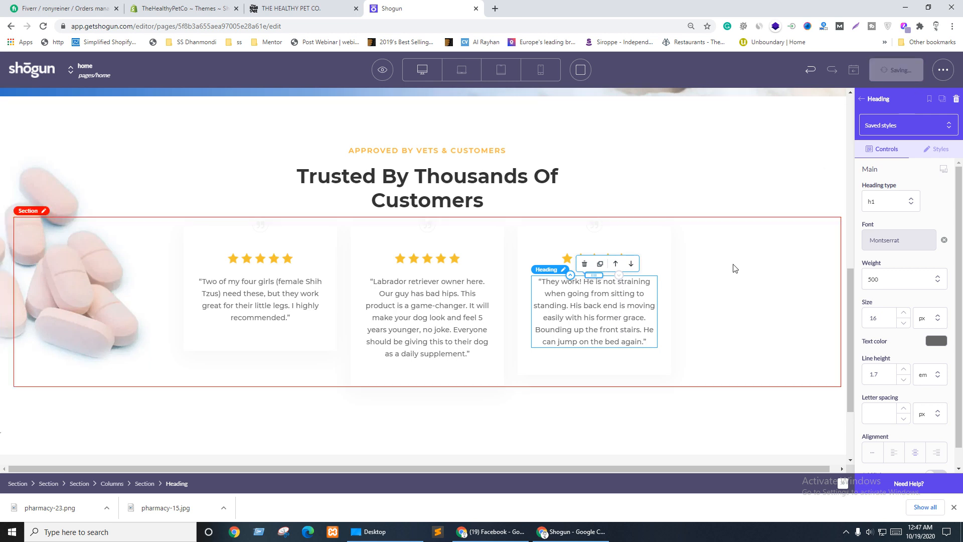
click(382, 70)
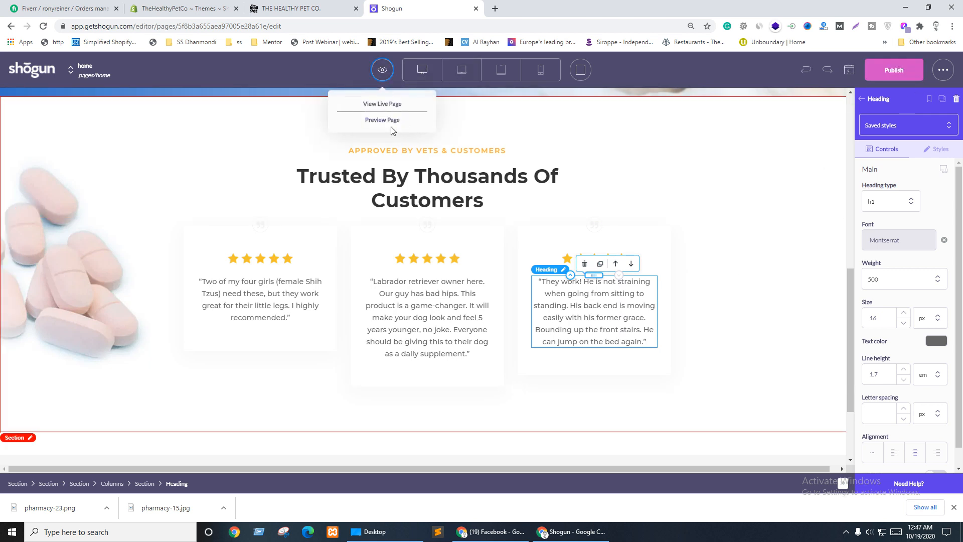
click(366, 118)
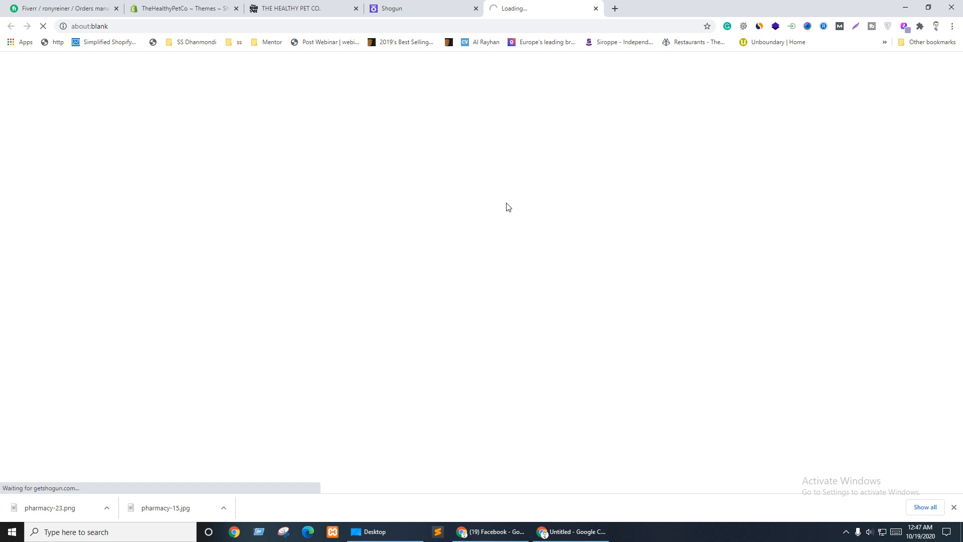
Step: Look at the live site's product cards, follow the Joint Restore link and return to the home page
click(283, 5)
scroll(621, 221, down, 5)
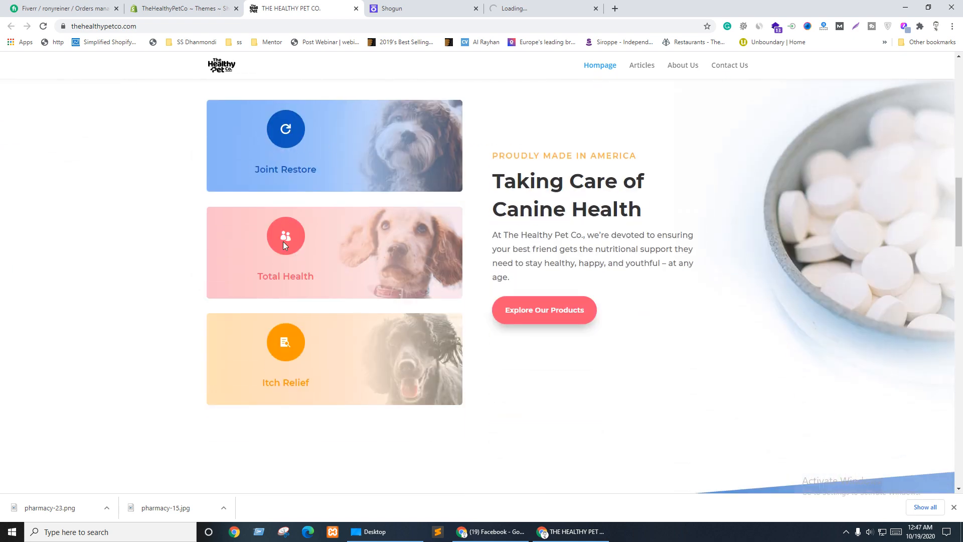
click(287, 132)
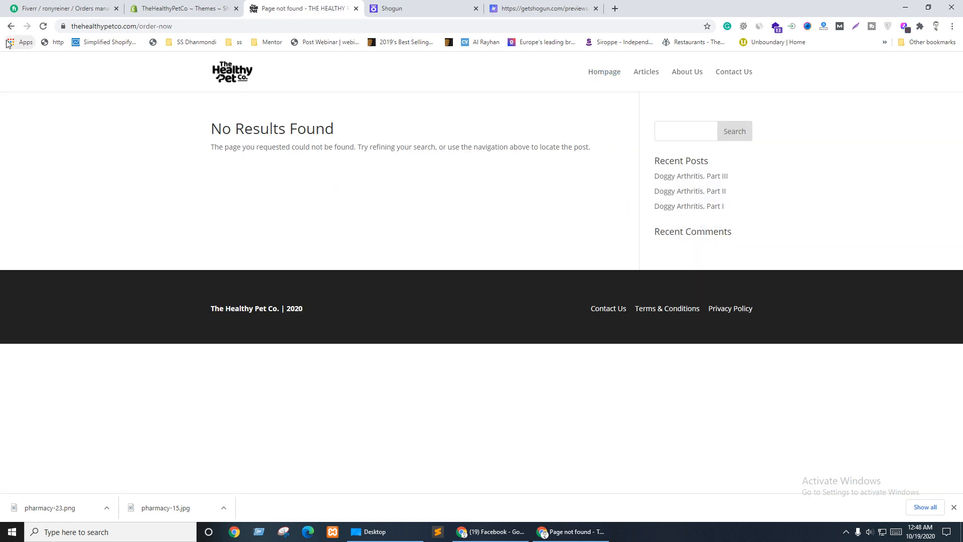
click(10, 26)
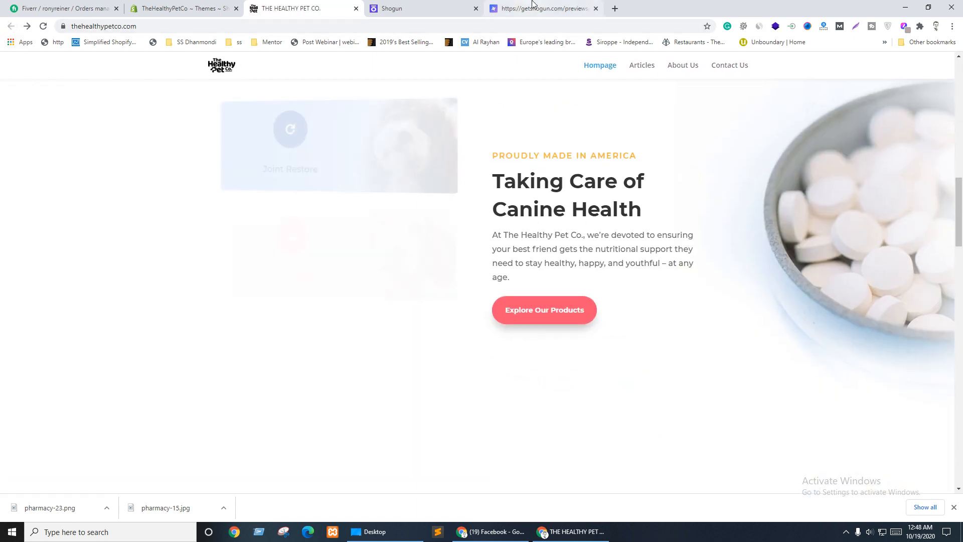
Step: Compare the preview's testimonial cards, star ratings and quote icons with those on the live site
click(533, 7)
scroll(450, 252, down, 10)
scroll(614, 173, down, 1)
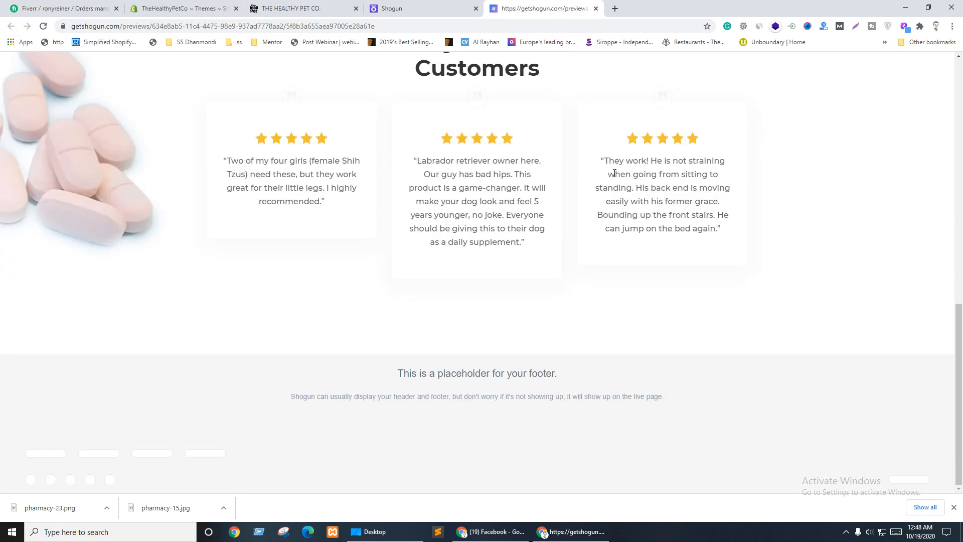
mouse_move(497, 3)
mouse_down()
mouse_move(309, 5)
mouse_move(357, 11)
mouse_up()
key(ctrl+shift+Tab)
scroll(544, 266, up, 7)
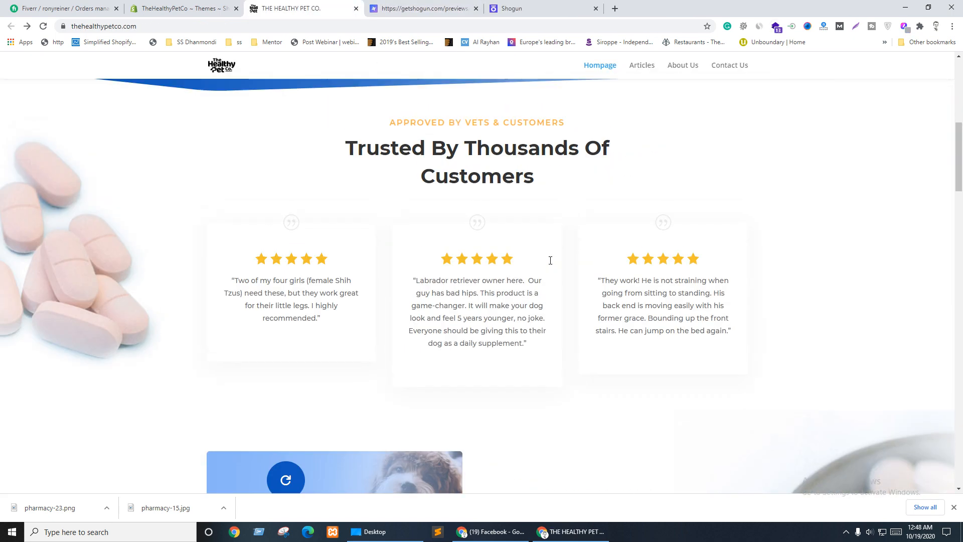
scroll(752, 231, down, 2)
key(ctrl+Tab)
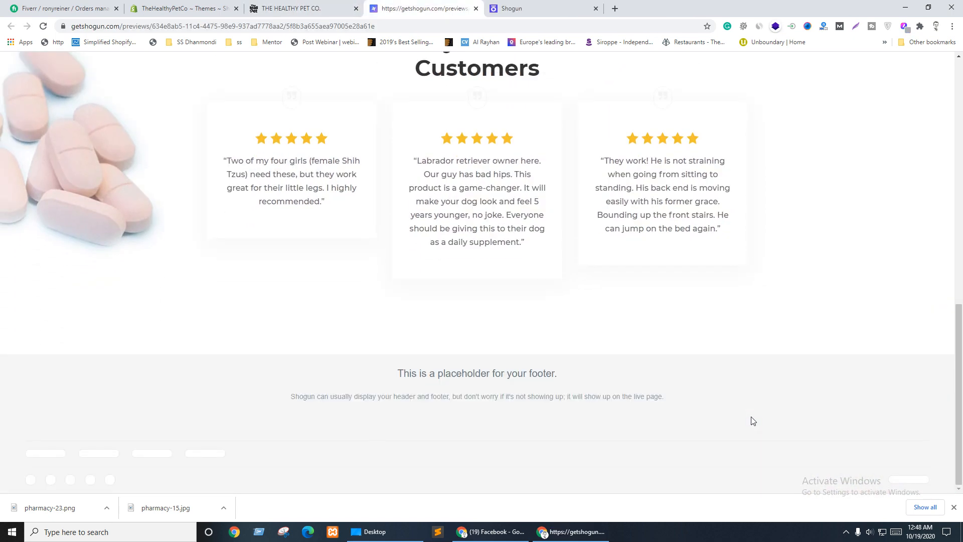
key(ctrl+shift+Tab)
key(ctrl+Tab)
key(ctrl+shift+Tab)
key(ctrl+Tab)
key(ctrl+shift+Tab)
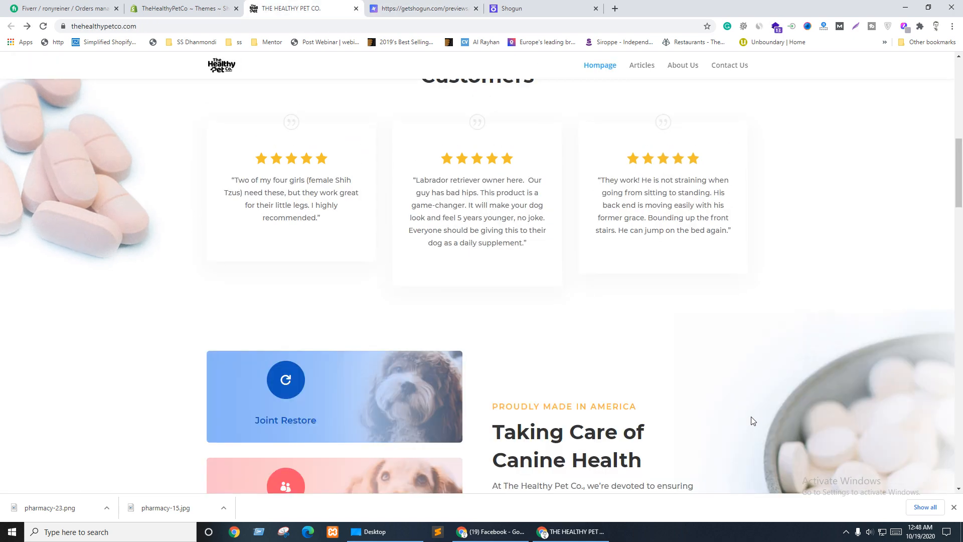
key(ctrl+Tab)
scroll(607, 326, up, 2)
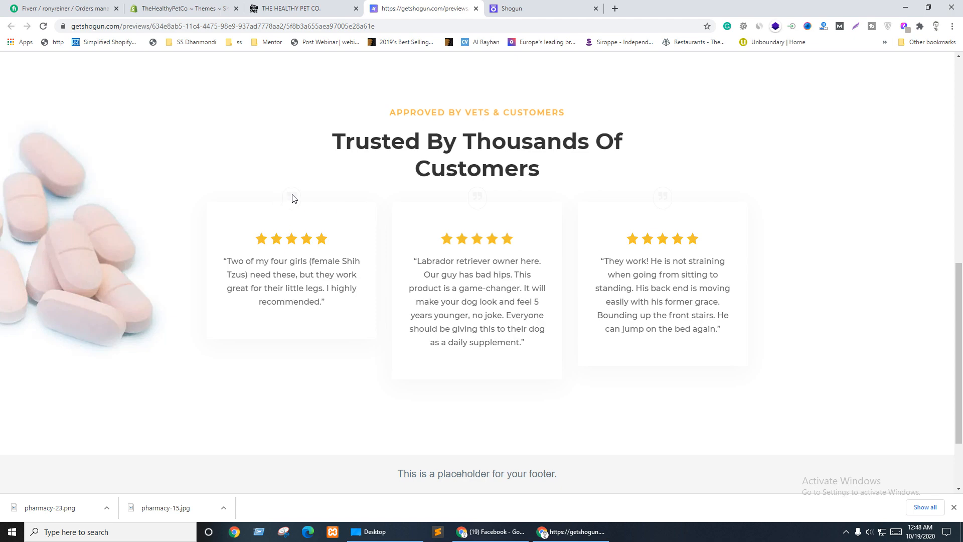
Step: Inspect the first card's quote icon in the preview and select its enclosing quote container
key(ctrl+Tab)
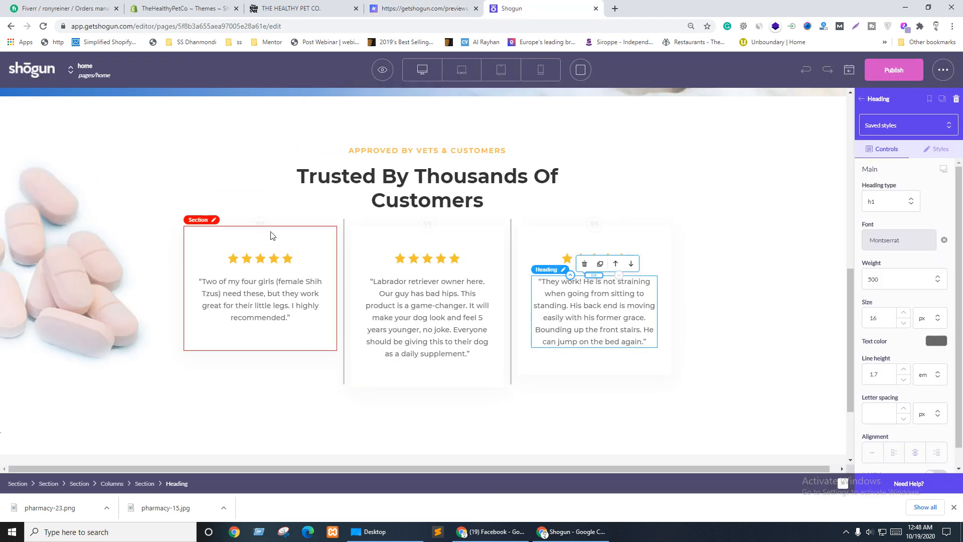
key(ctrl+shift+Tab)
right_click(291, 196)
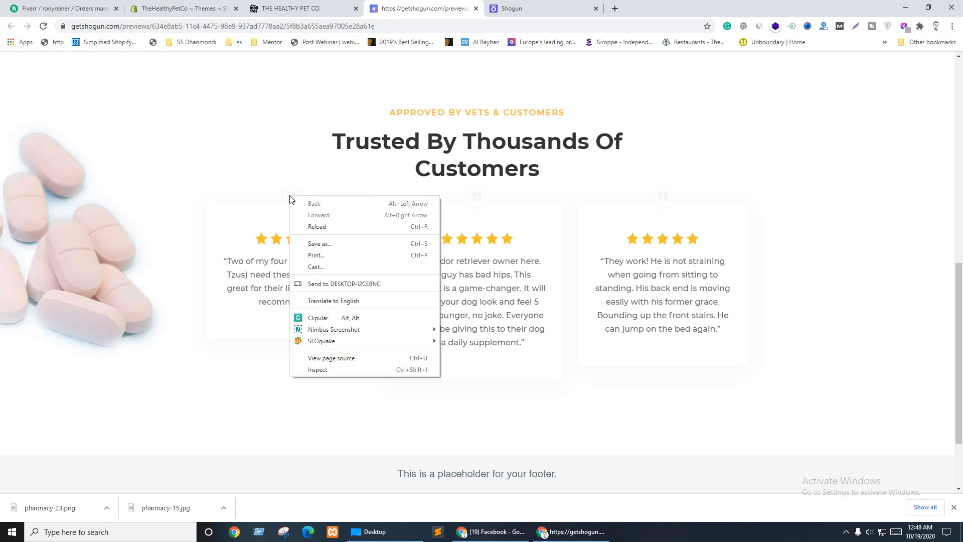
click(315, 371)
scroll(428, 194, down, 2)
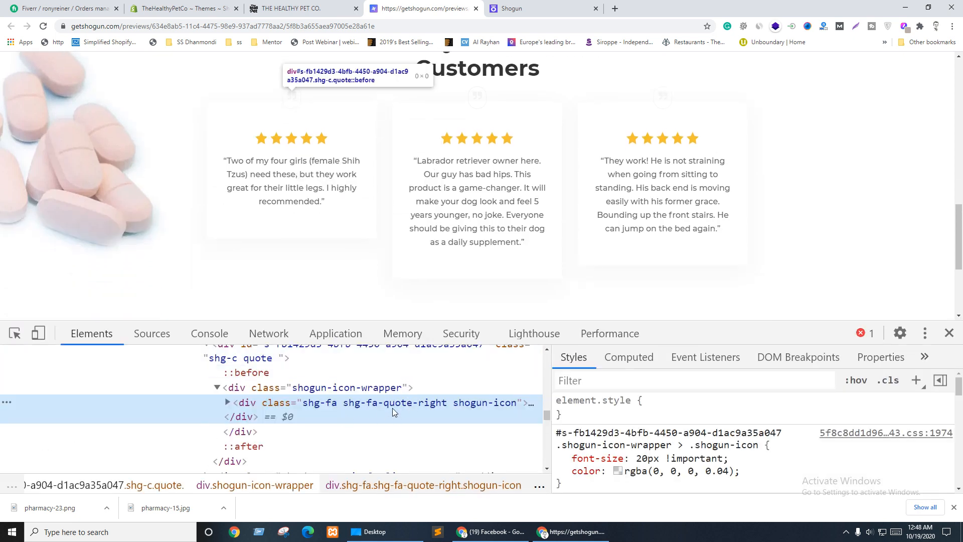
scroll(266, 415, up, 1)
click(265, 415)
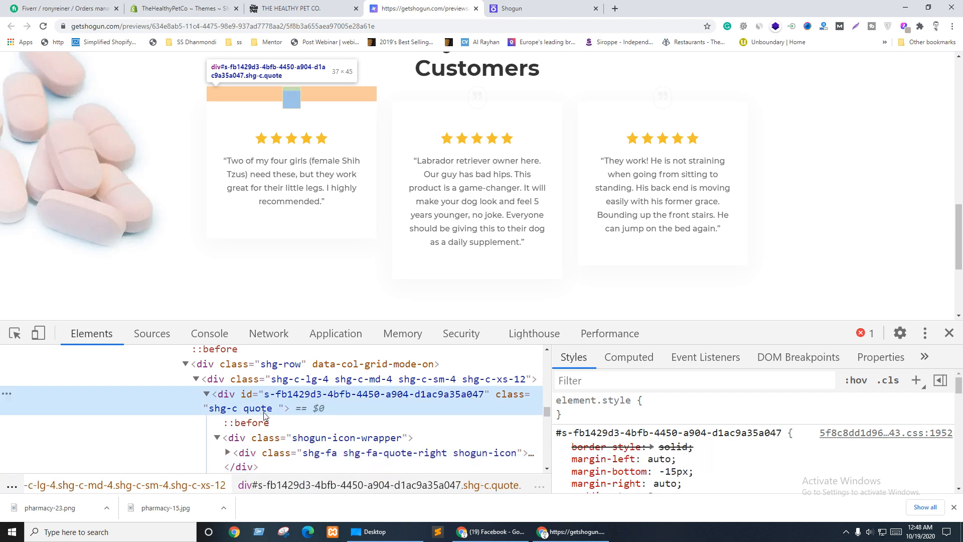
Step: Replace min-height with height and max-width with width in the first quote container's style rule, keeping both at 35px
scroll(775, 476, down, 3)
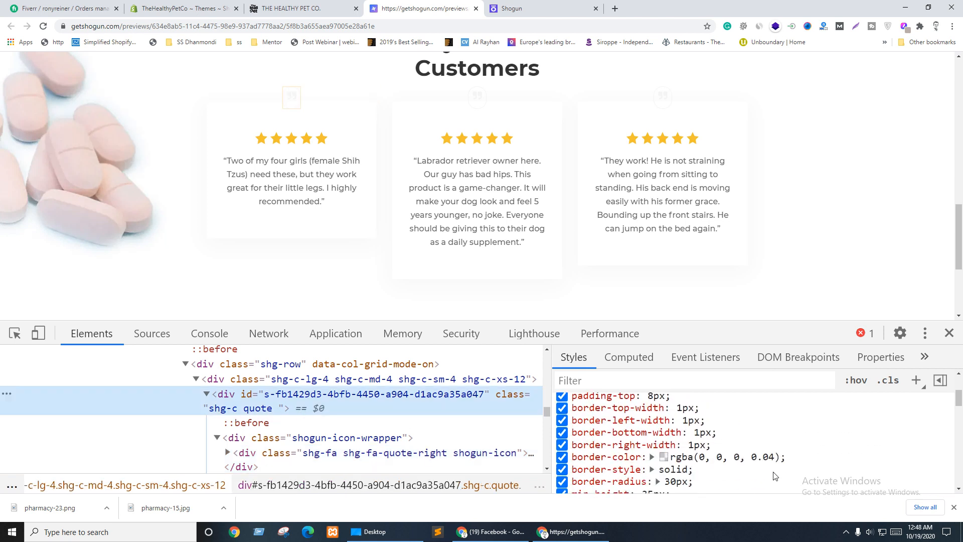
scroll(720, 454, down, 2)
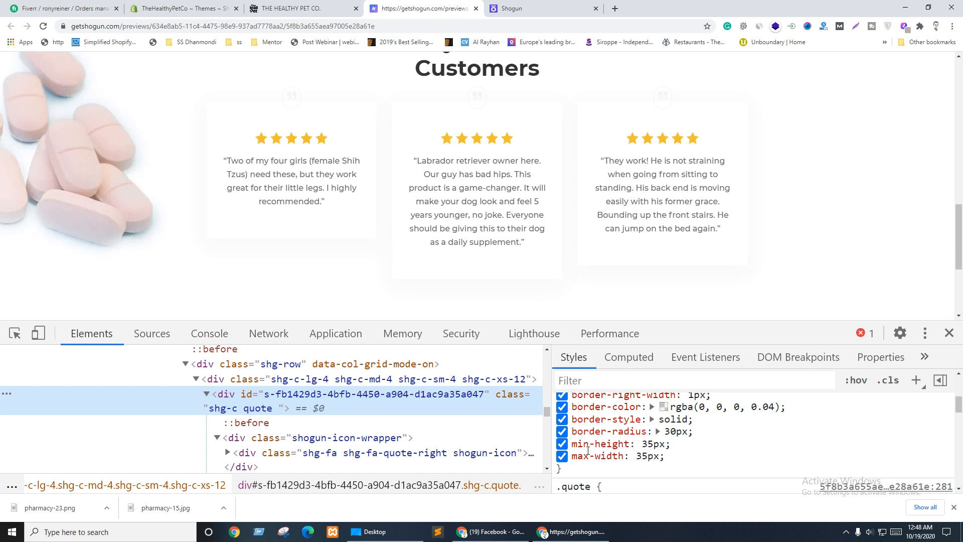
scroll(686, 441, up, 2)
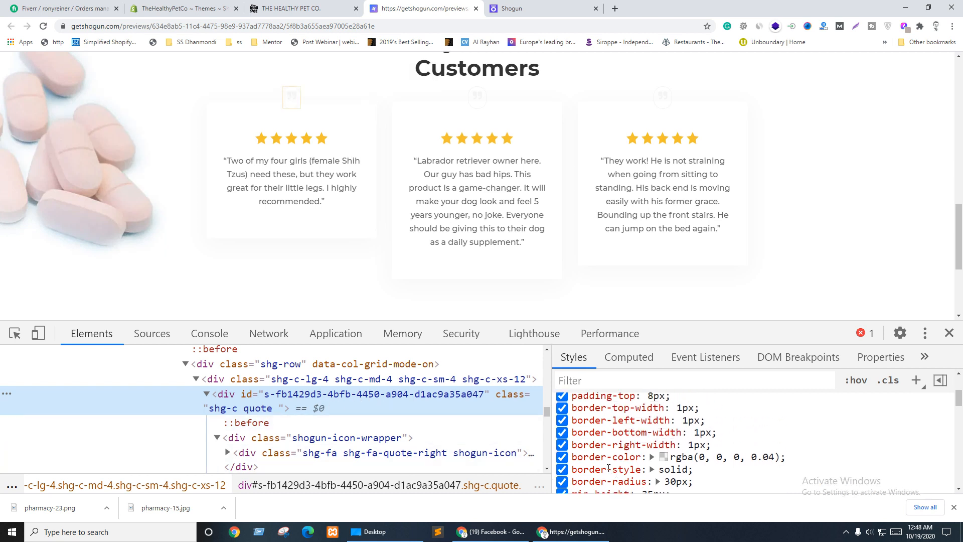
scroll(622, 467, down, 2)
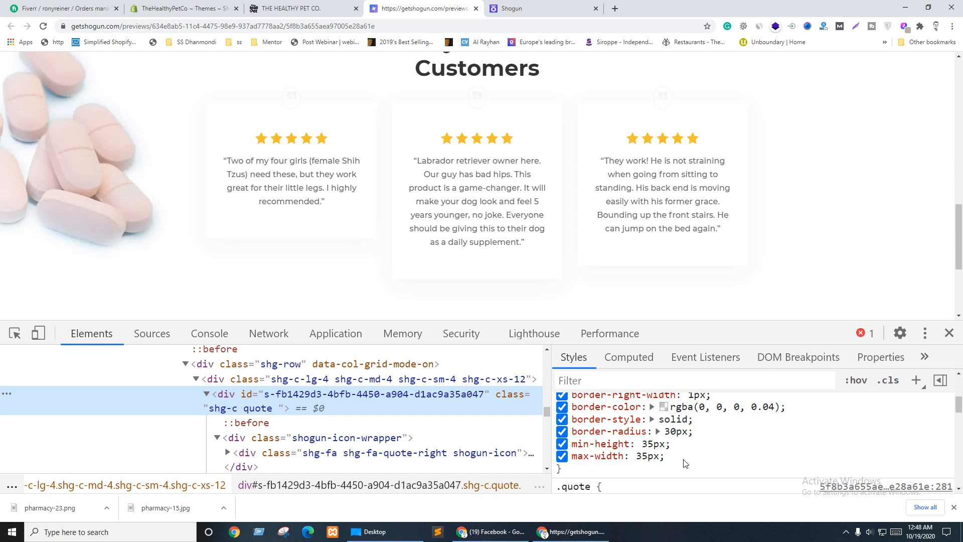
click(683, 462)
click(602, 445)
click(604, 445)
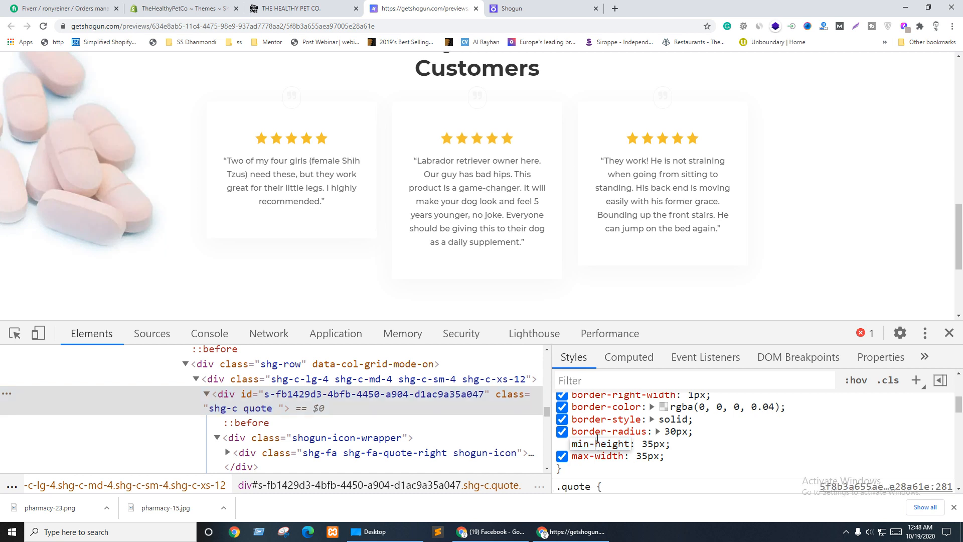
key(ctrl+a)
text(h)
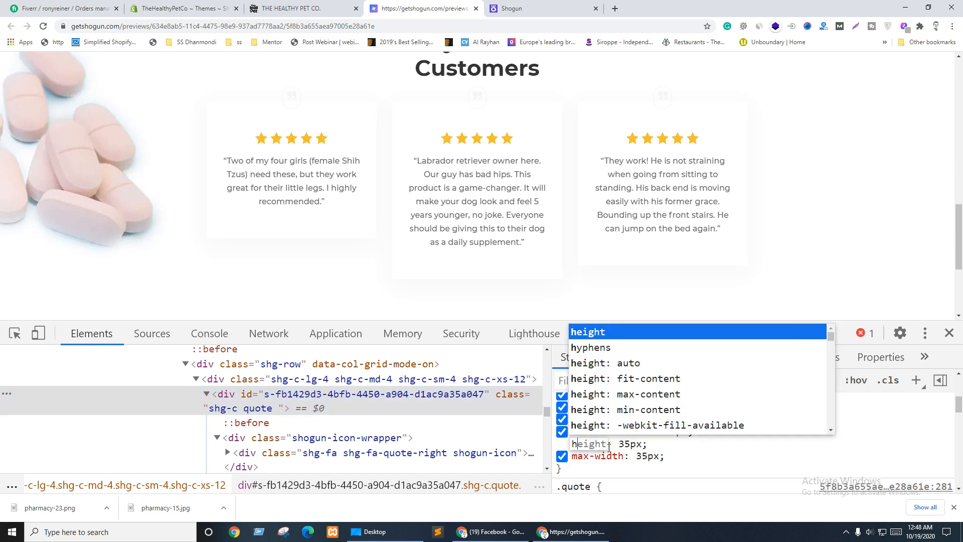
key(Tab)
key(Tab)
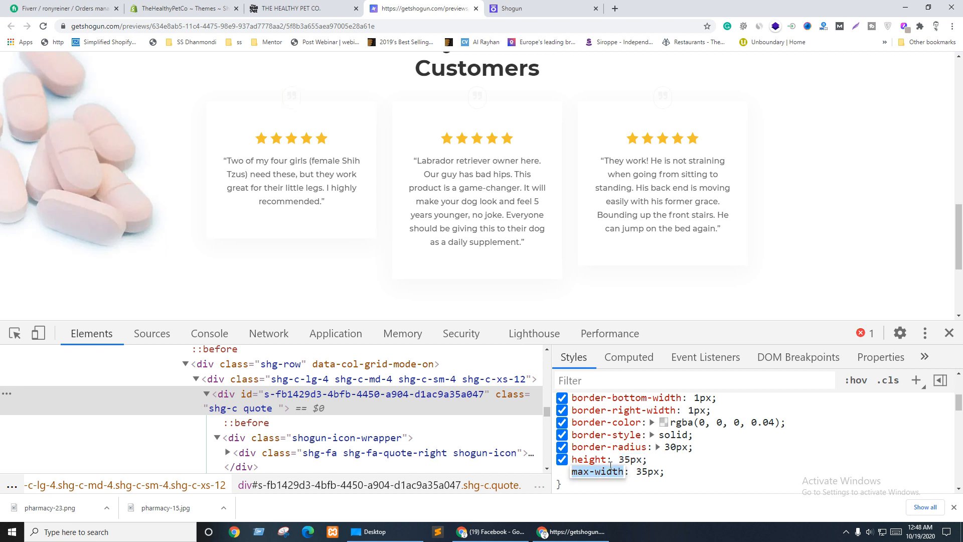
text(w)
key(Tab)
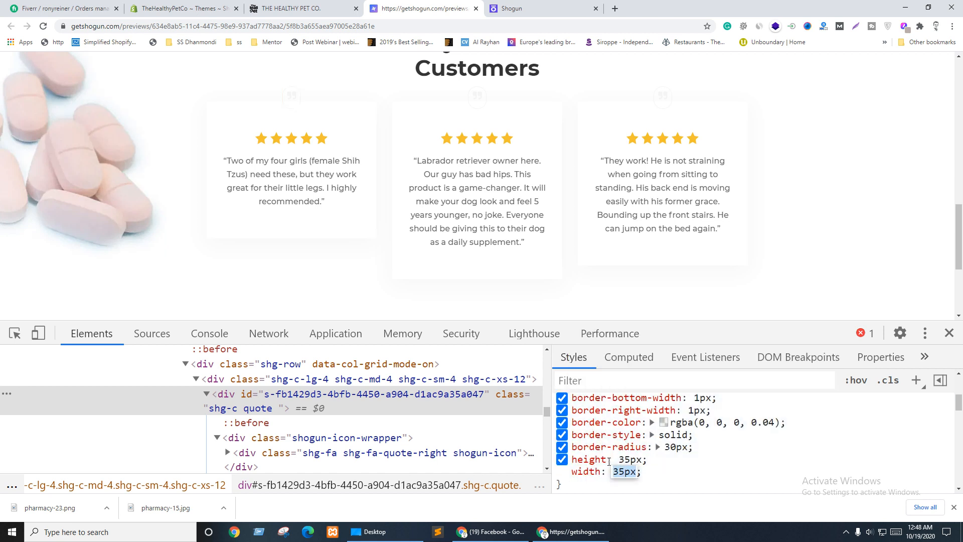
click(680, 479)
Step: Set the first quote container's padding-top to 0 in the inspected style rule
scroll(682, 479, up, 5)
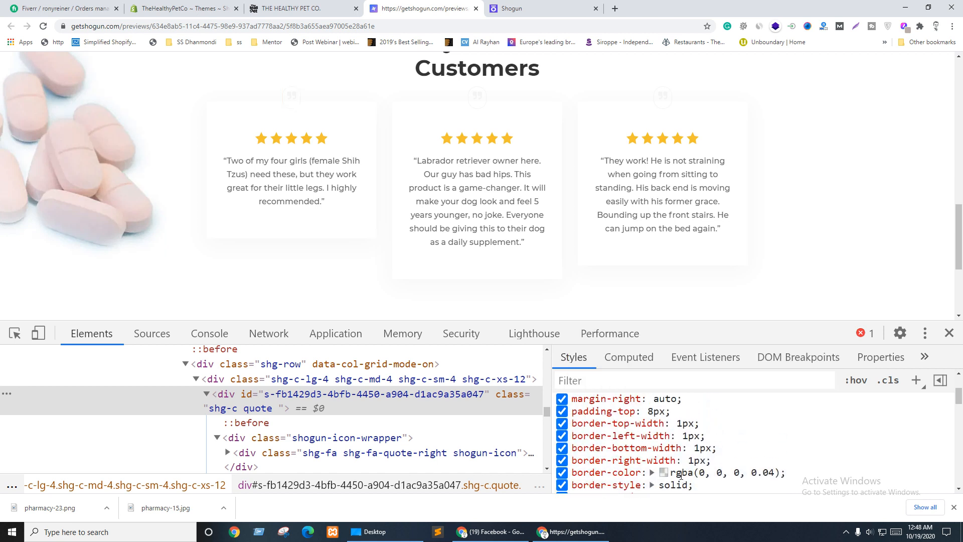
click(653, 461)
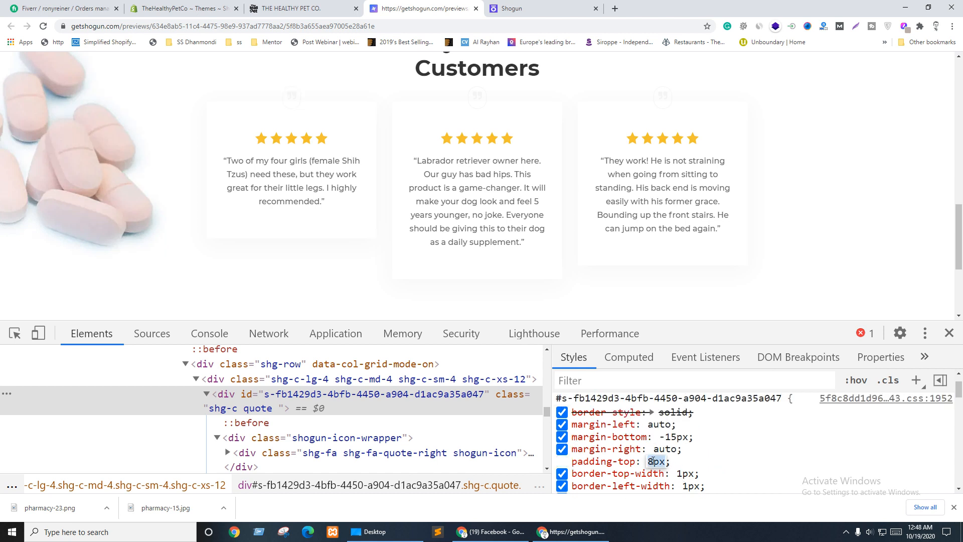
text(0)
click(700, 469)
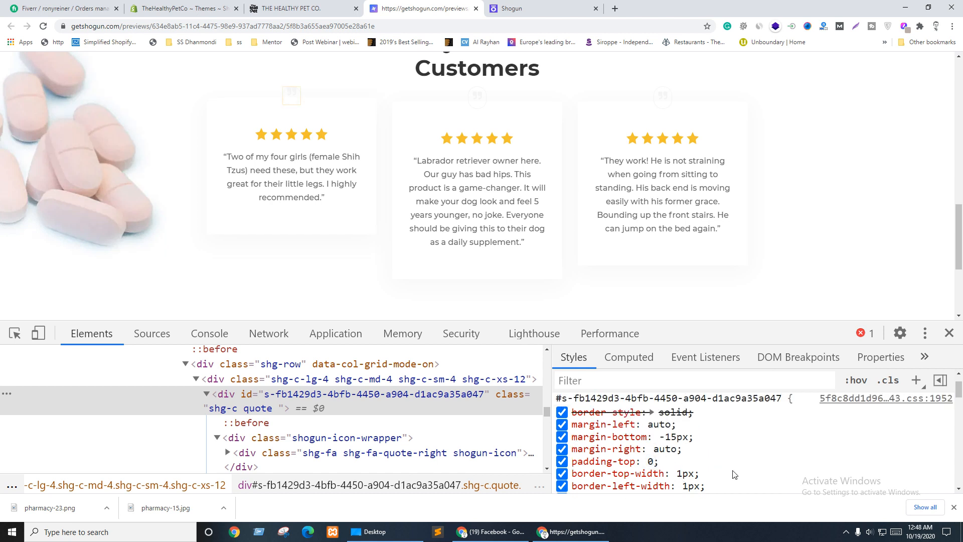
Step: Add a line-height of 35px to the first quote container's inspected style rule
scroll(742, 457, down, 2)
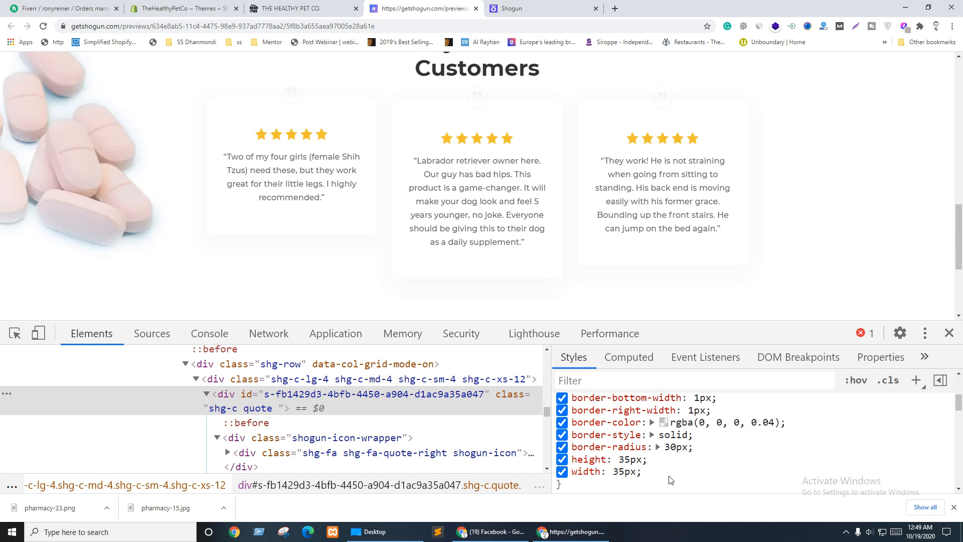
click(668, 480)
text(lin)
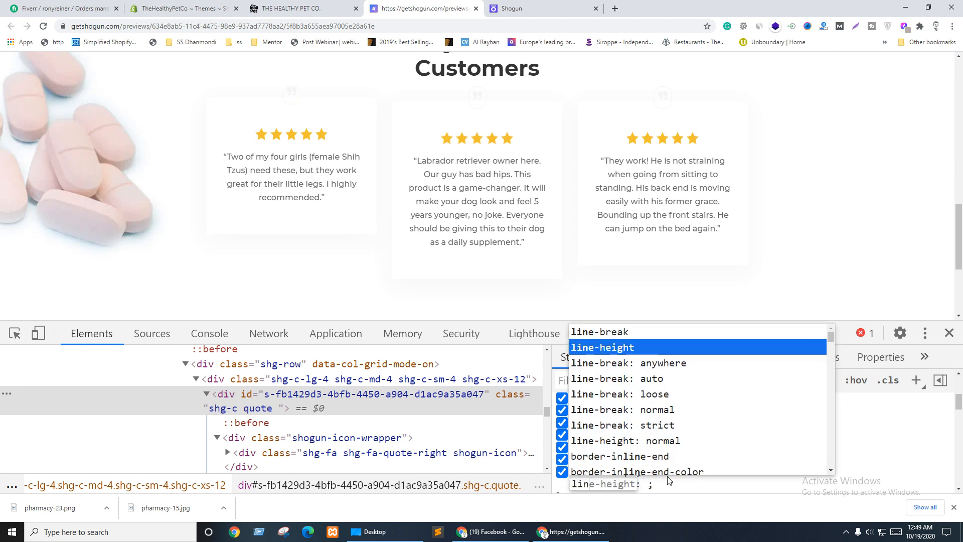
key(Tab)
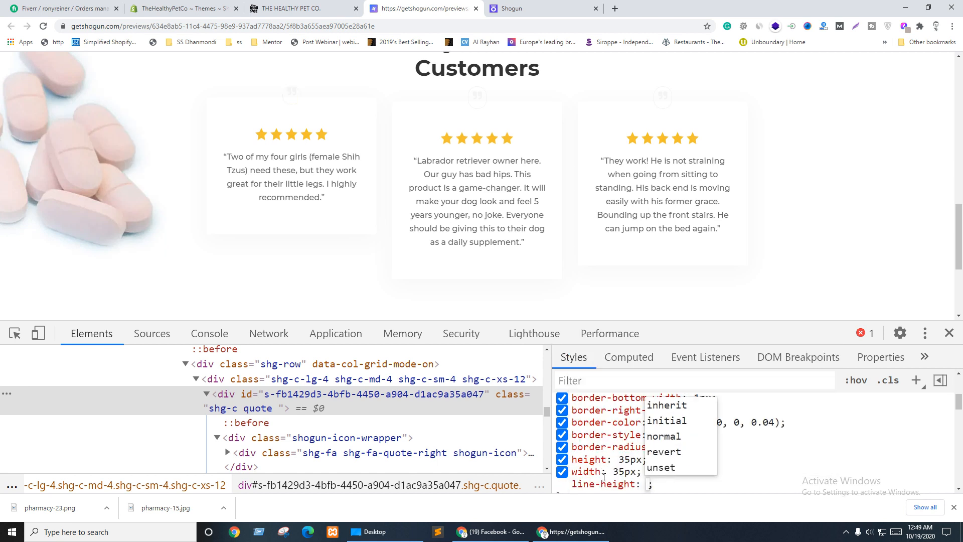
text(35px)
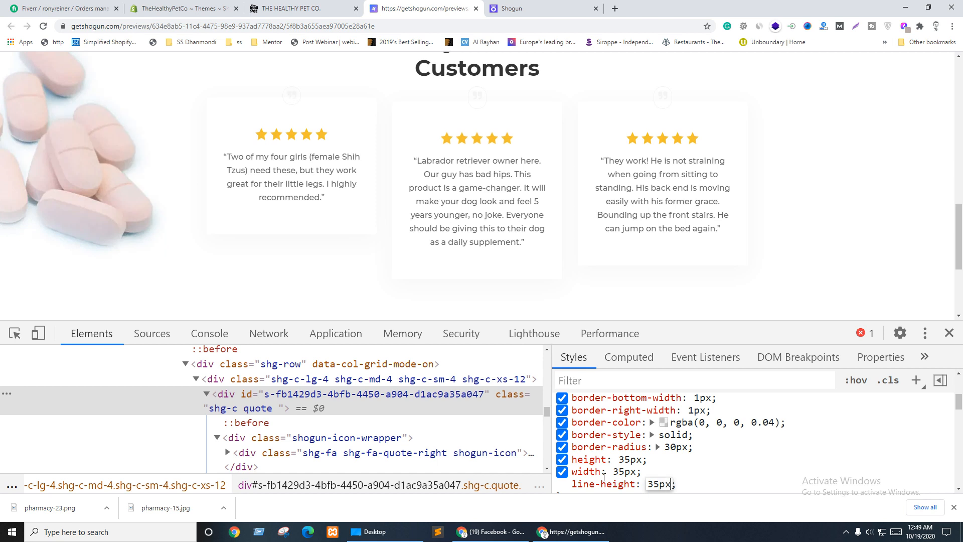
key(Return)
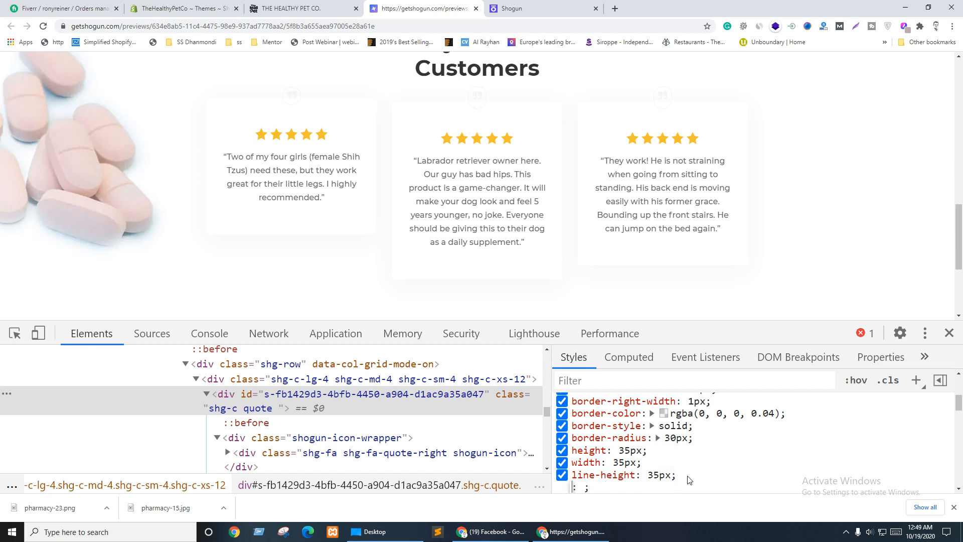
Step: Set the opacity of the first quote container's black border colour to 7% in the inspected rule
click(664, 413)
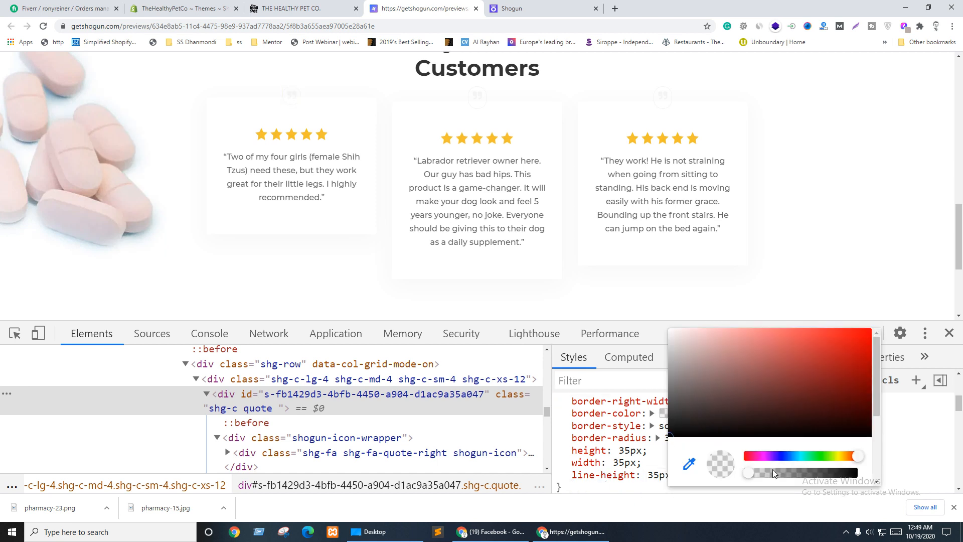
drag(752, 475, 755, 475)
click(613, 456)
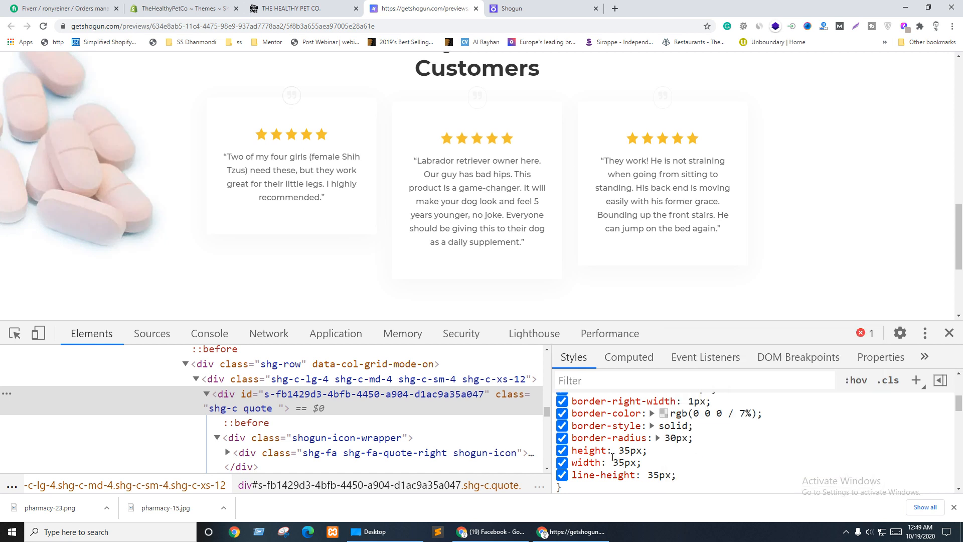
Step: Copy the height, width and line-height declarations from the first quote container's inspected style rule
scroll(690, 440, up, 2)
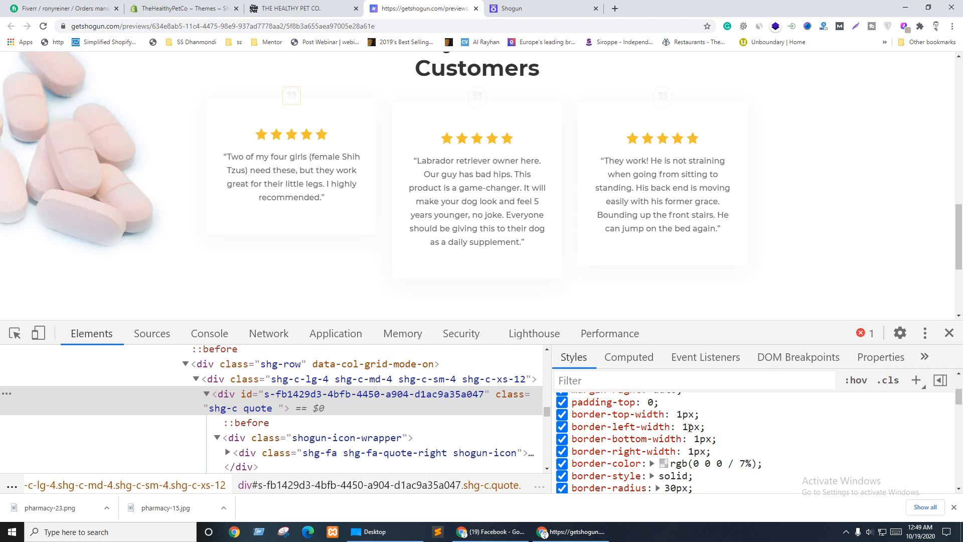
scroll(690, 430, down, 2)
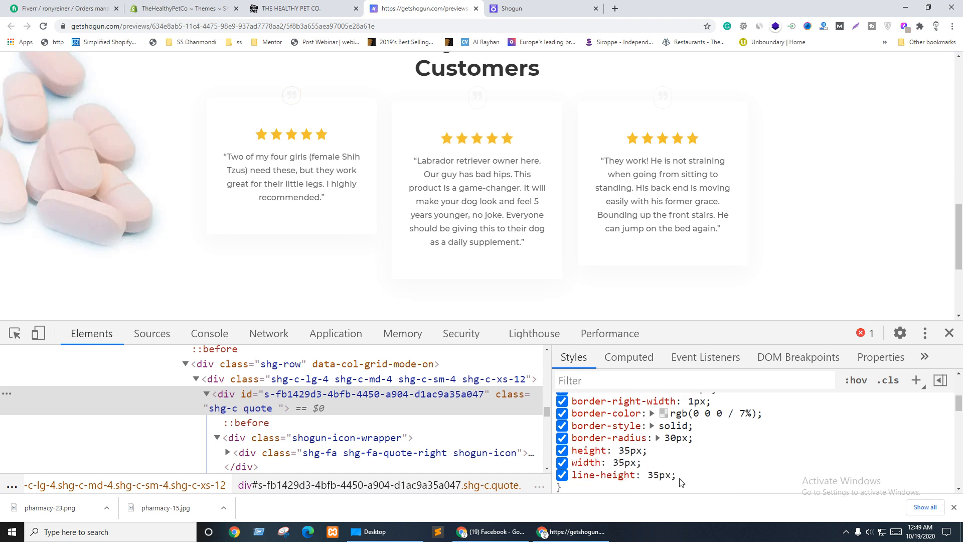
drag(677, 475, 576, 449)
key(ctrl+c)
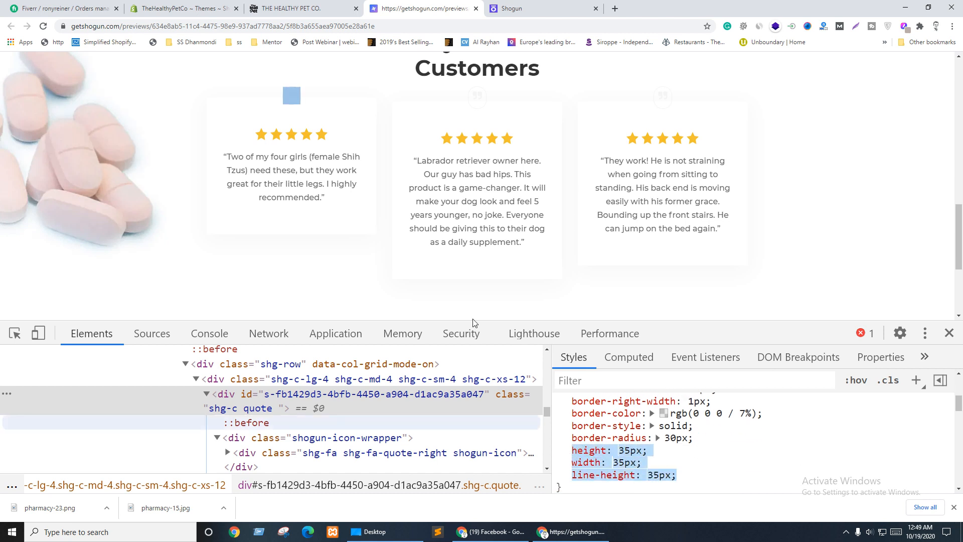
Step: In the Shogun editor, clear the first card's quote icon min height and max width, and set its top padding to 0 px
click(512, 8)
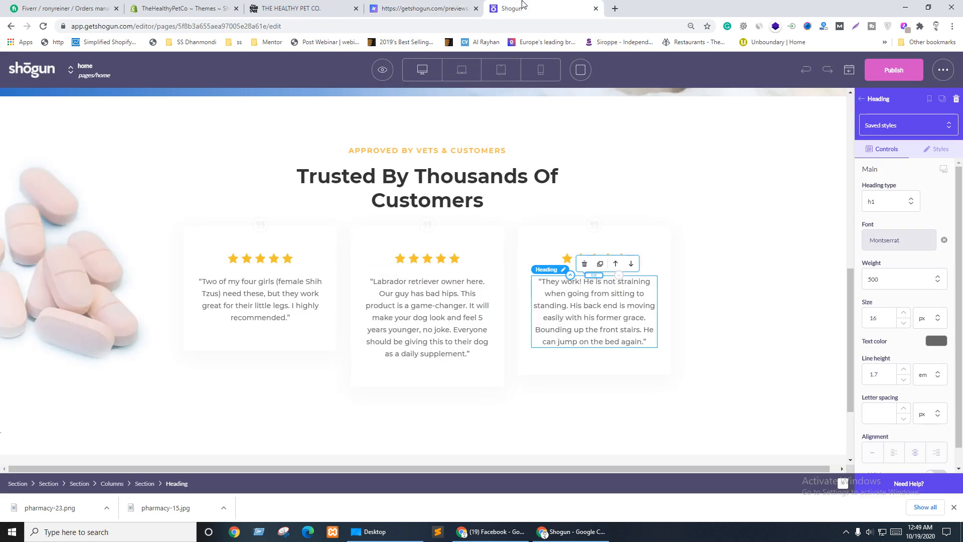
click(258, 224)
scroll(392, 292, up, 5)
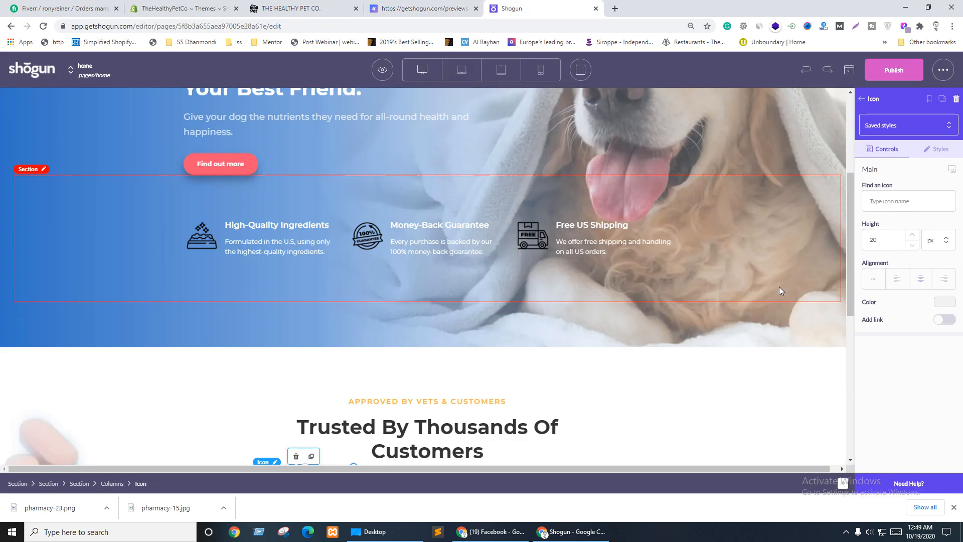
scroll(574, 229, down, 3)
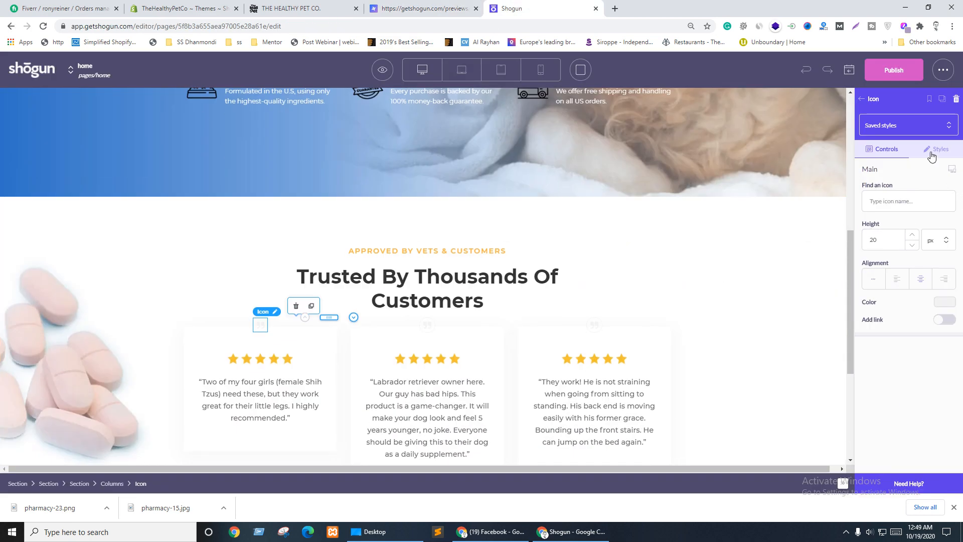
click(938, 152)
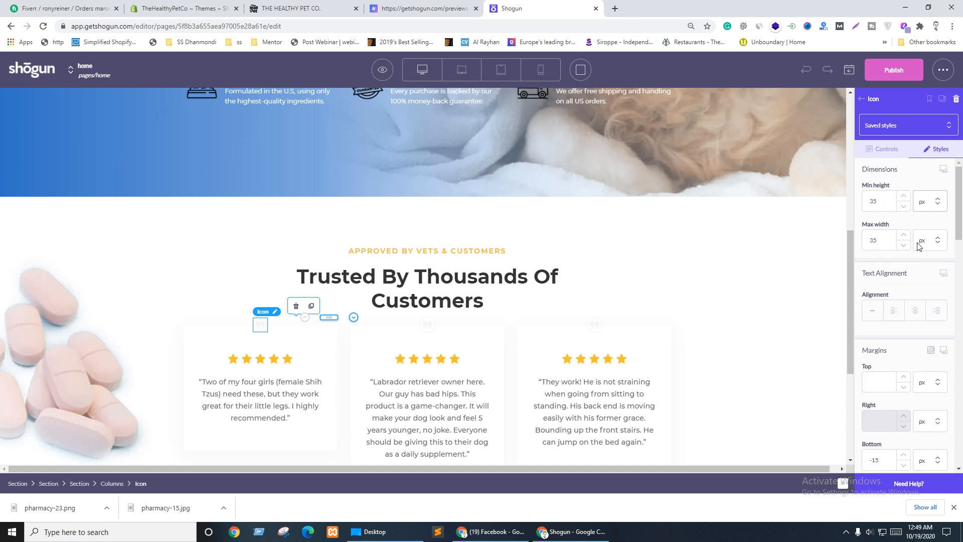
drag(886, 201, 860, 197)
key(BackSpace)
double_click(873, 240)
key(BackSpace)
scroll(911, 275, down, 5)
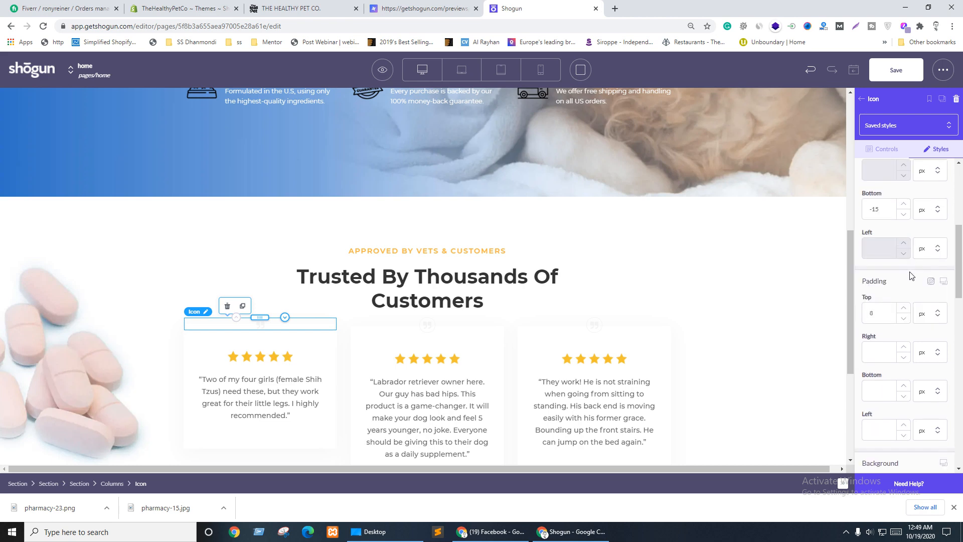
drag(884, 314, 866, 316)
text(0)
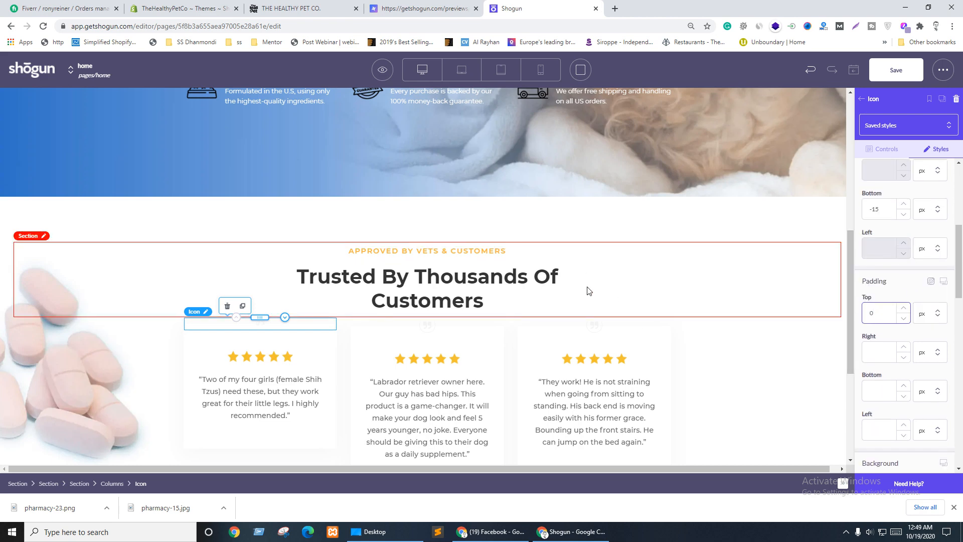
Step: Paste the copied height, width and line-height declarations into the .quote rule of the page's HTML element and close the code editor
scroll(321, 350, up, 7)
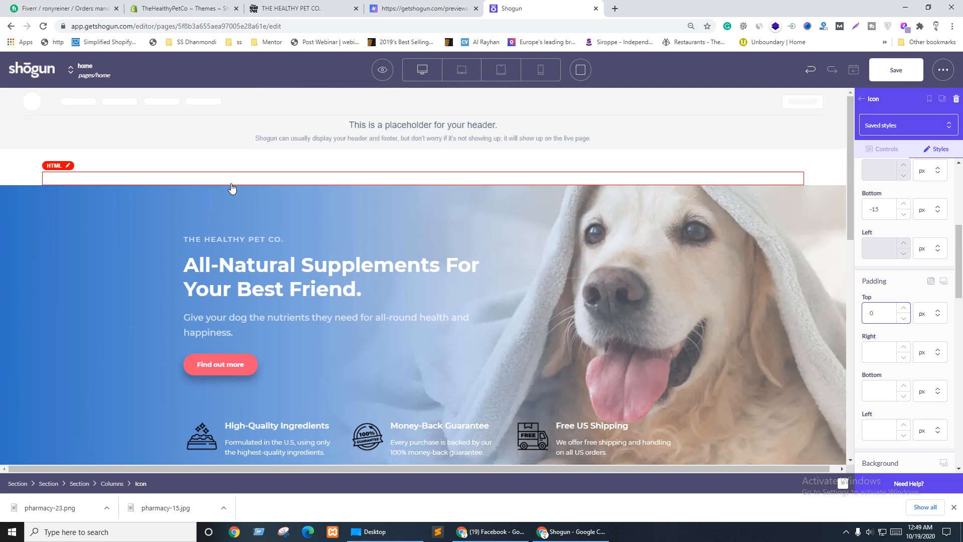
click(231, 178)
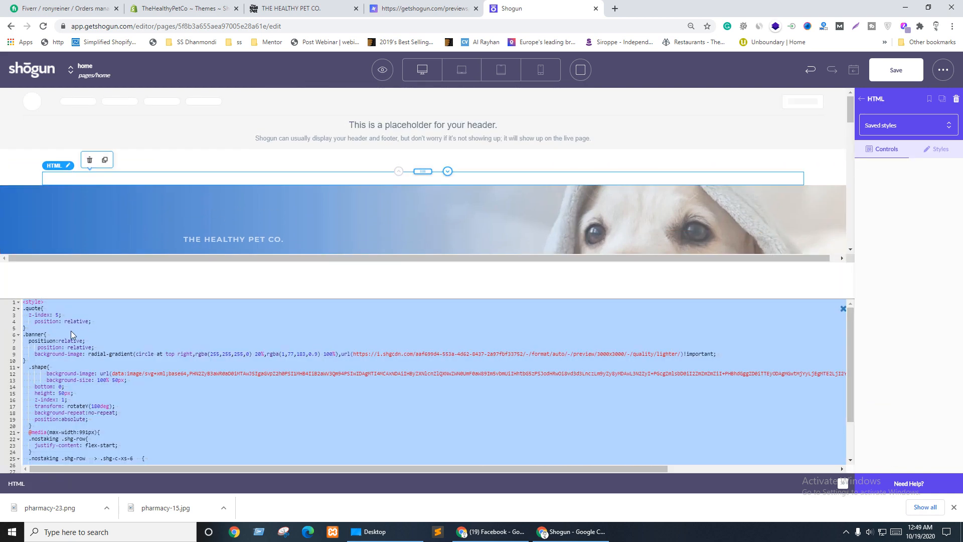
click(115, 323)
key(ctrl+v)
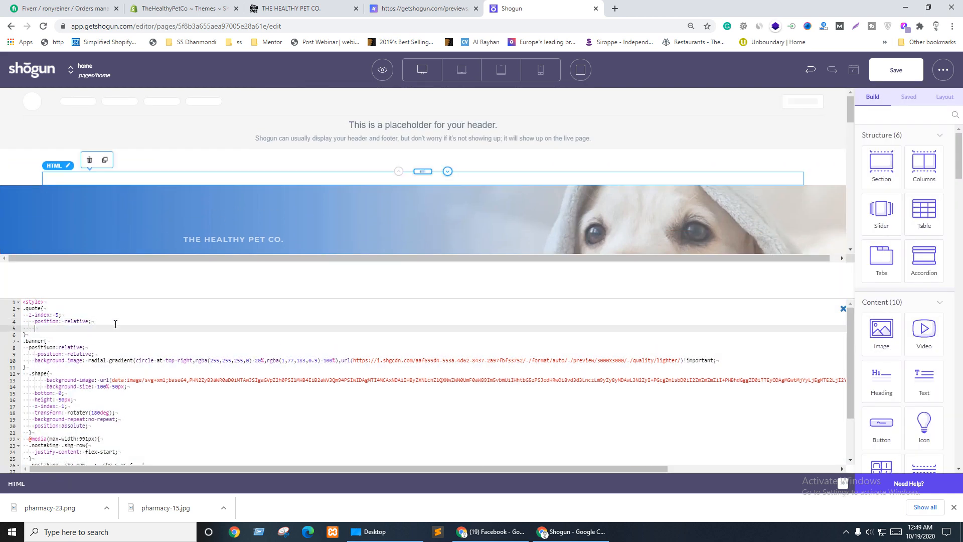
click(844, 308)
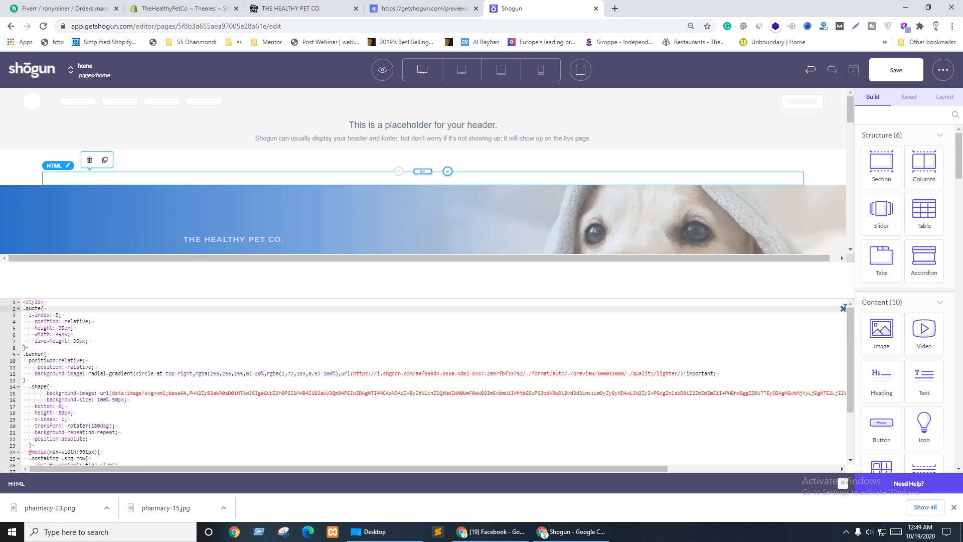
click(843, 309)
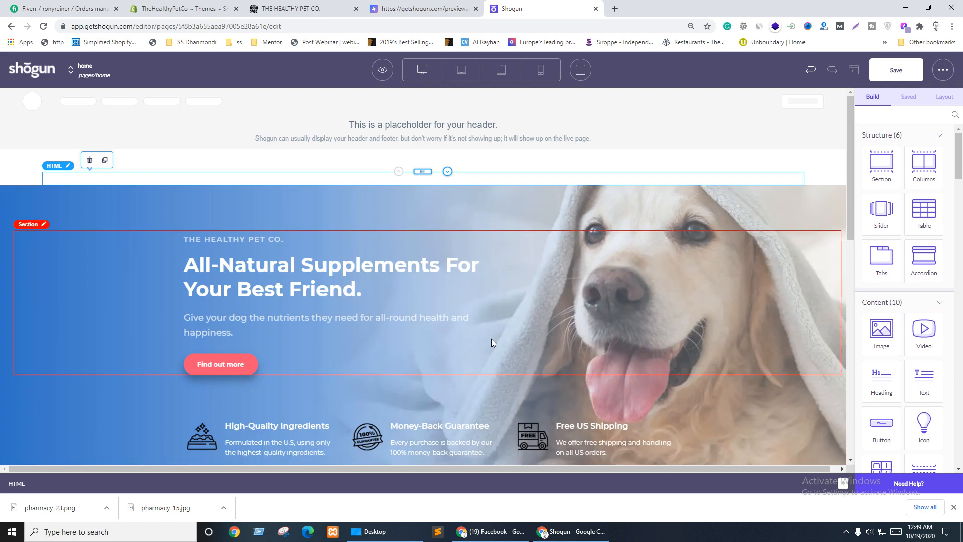
Step: Delete the quote icons from the second and third testimonial cards
scroll(490, 339, down, 8)
scroll(436, 266, up, 3)
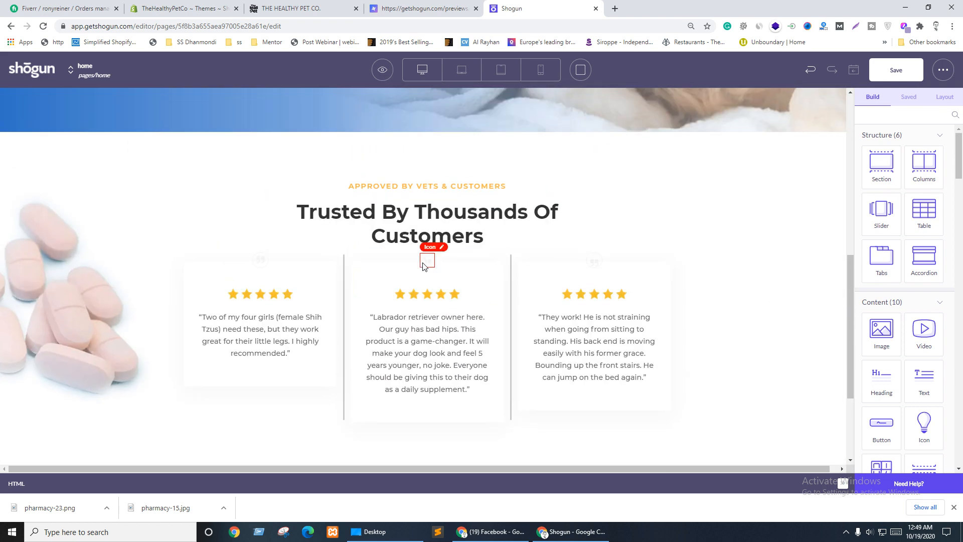
click(423, 266)
click(459, 248)
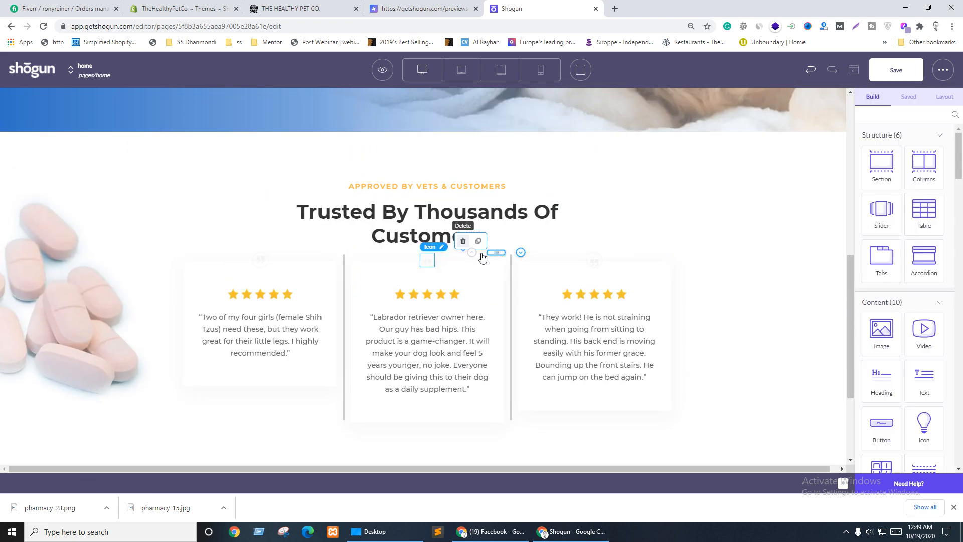
click(598, 265)
click(633, 247)
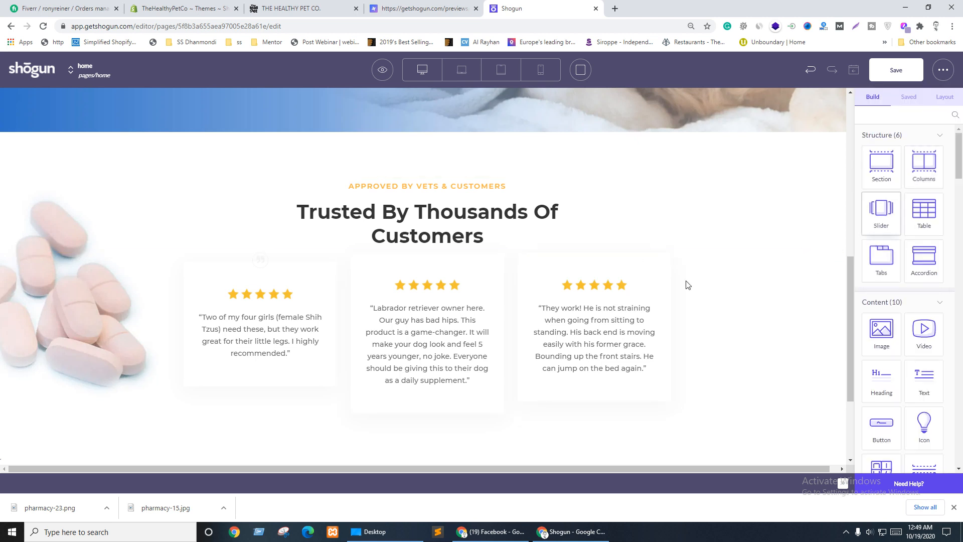
Step: Duplicate the first card's quote icon and place copies above the second and third testimonial cards
click(255, 265)
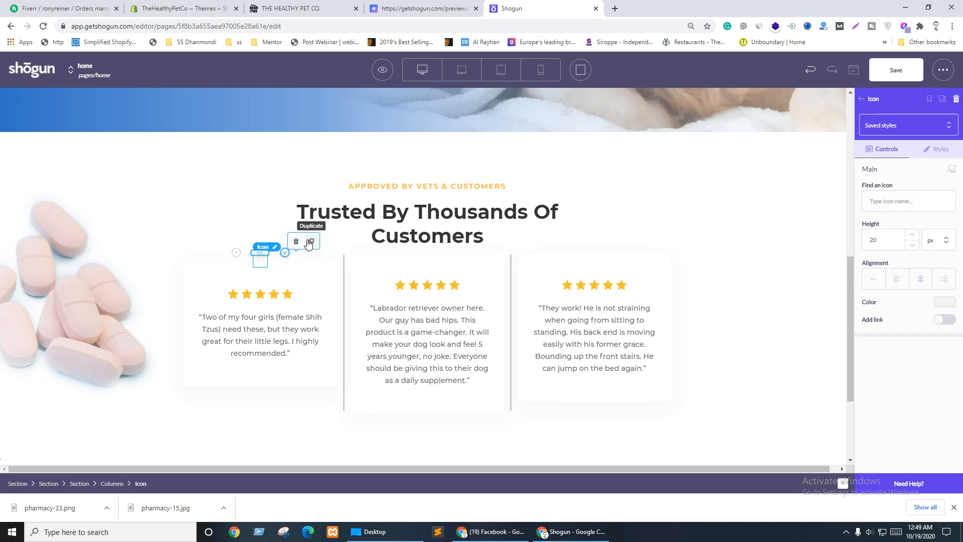
click(311, 250)
drag(261, 268, 414, 267)
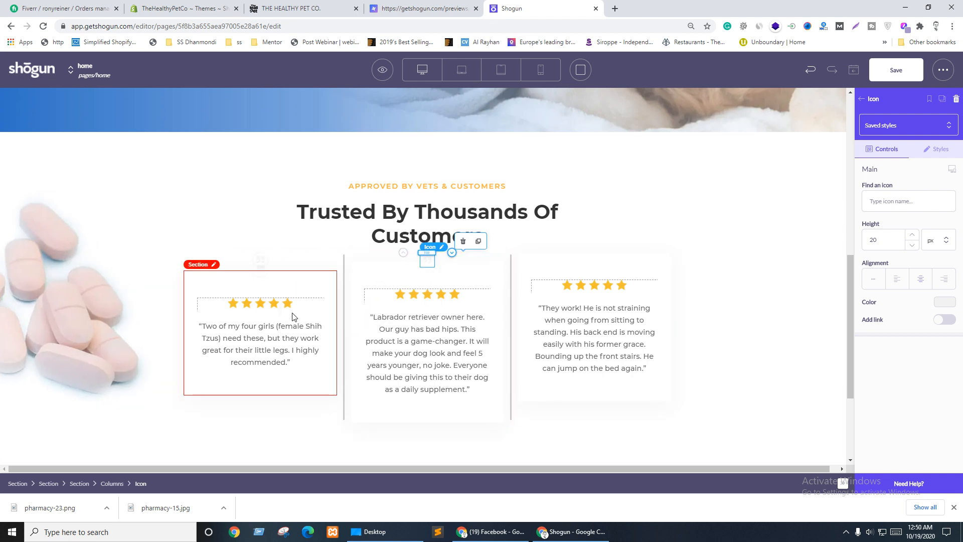
drag(260, 269, 621, 261)
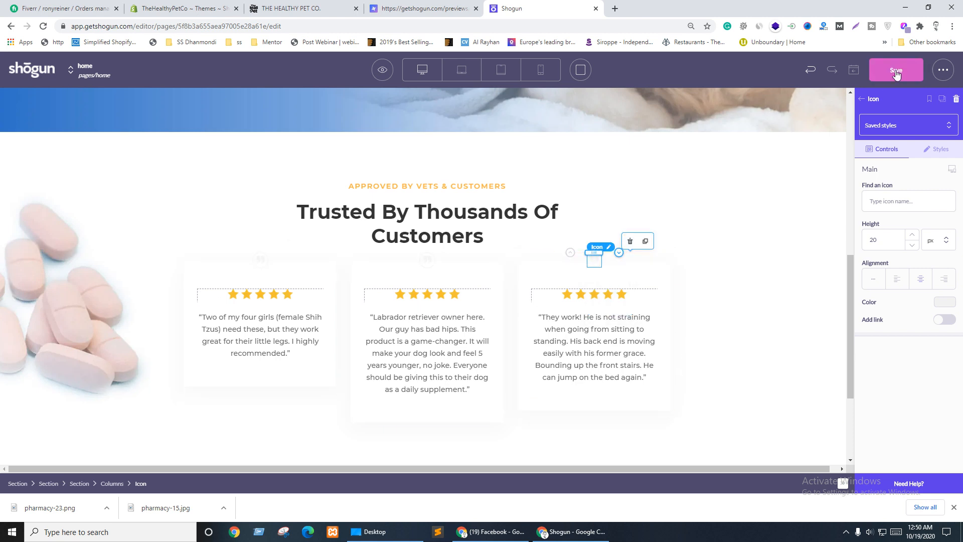
Step: Set the text size of all three testimonial quotes to 14 px
click(249, 326)
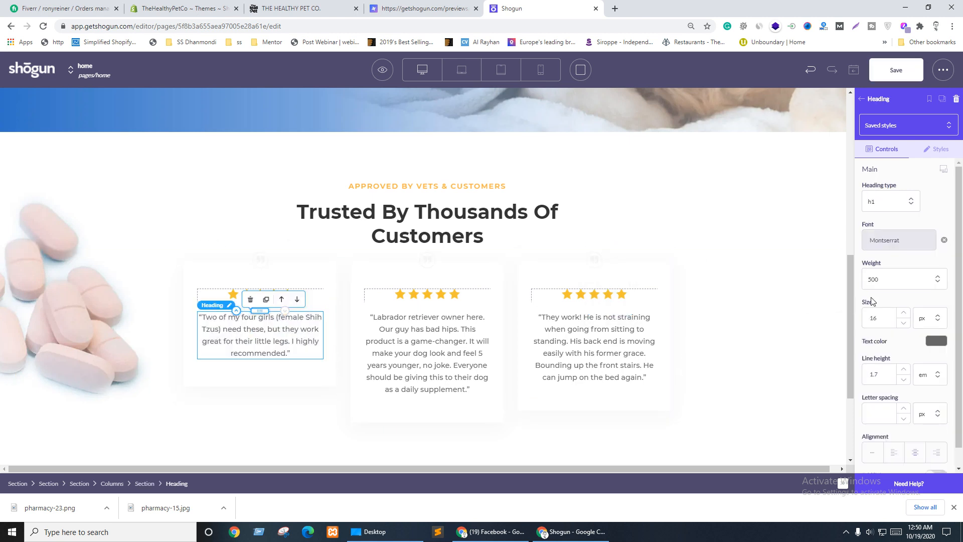
double_click(903, 324)
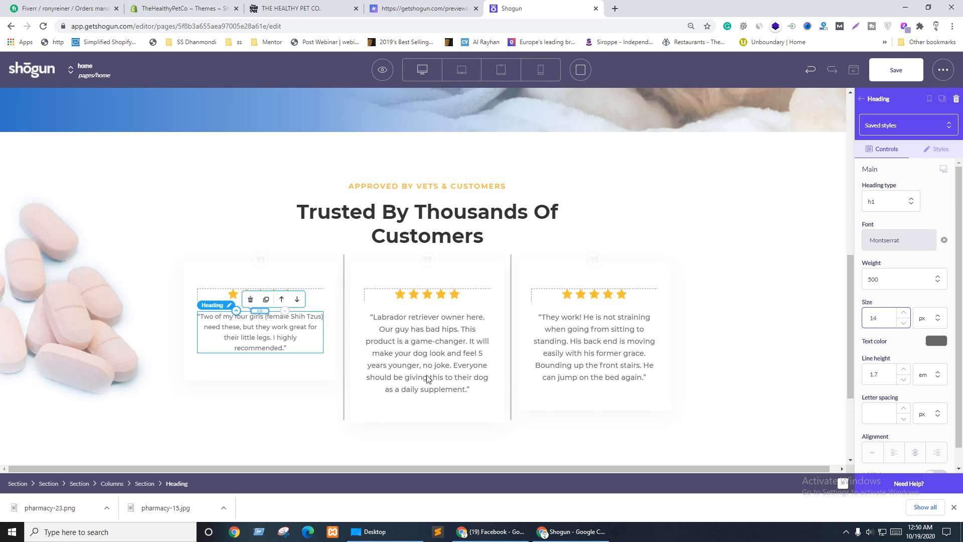
click(415, 372)
click(903, 323)
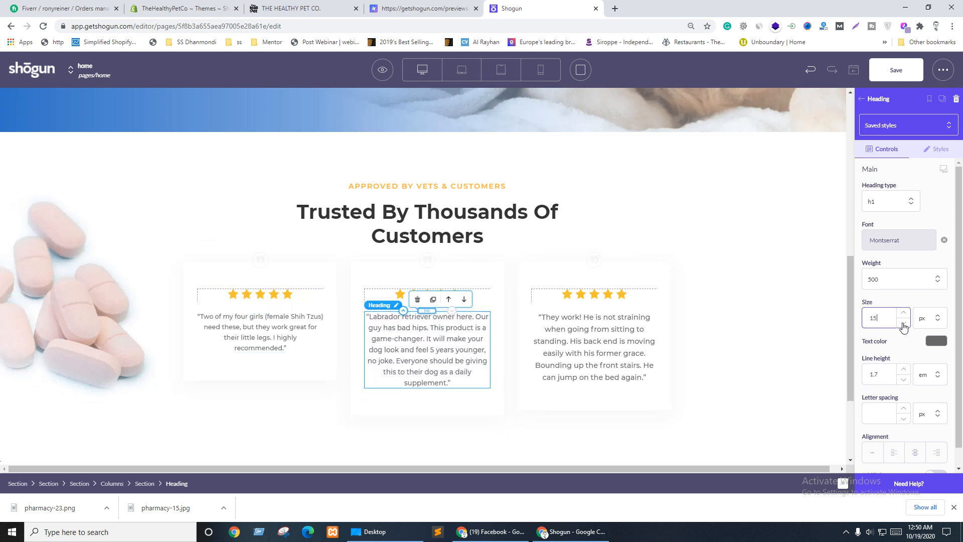
click(903, 324)
click(595, 358)
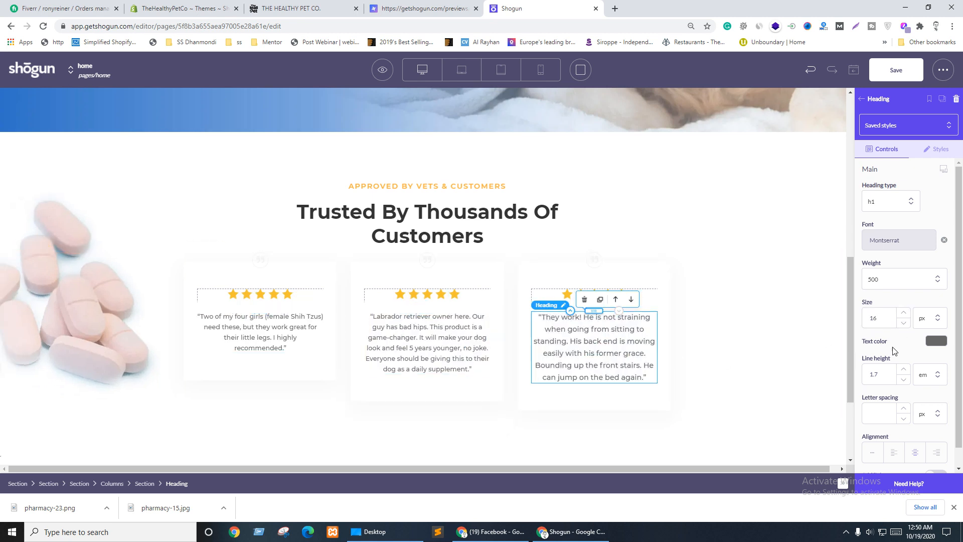
click(902, 324)
click(902, 323)
scroll(261, 214, up, 4)
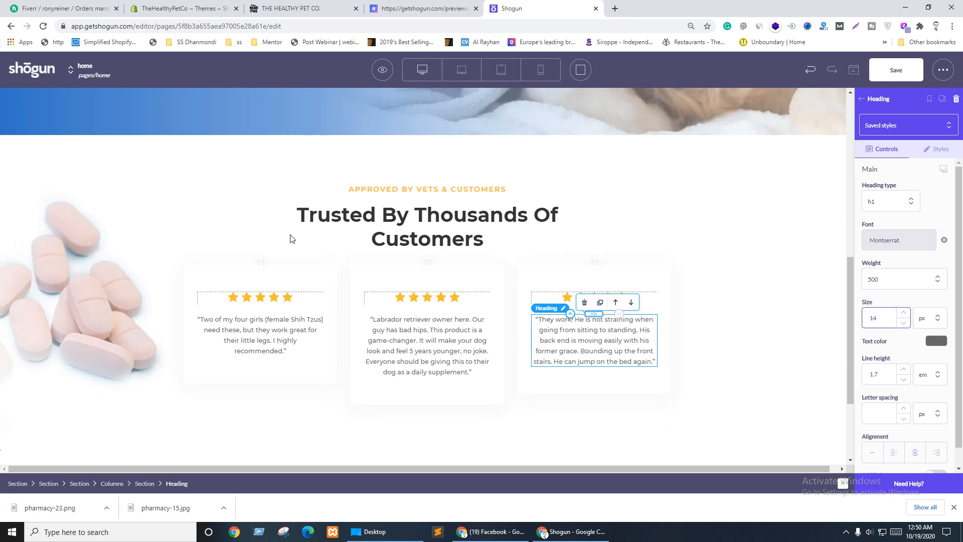
click(236, 228)
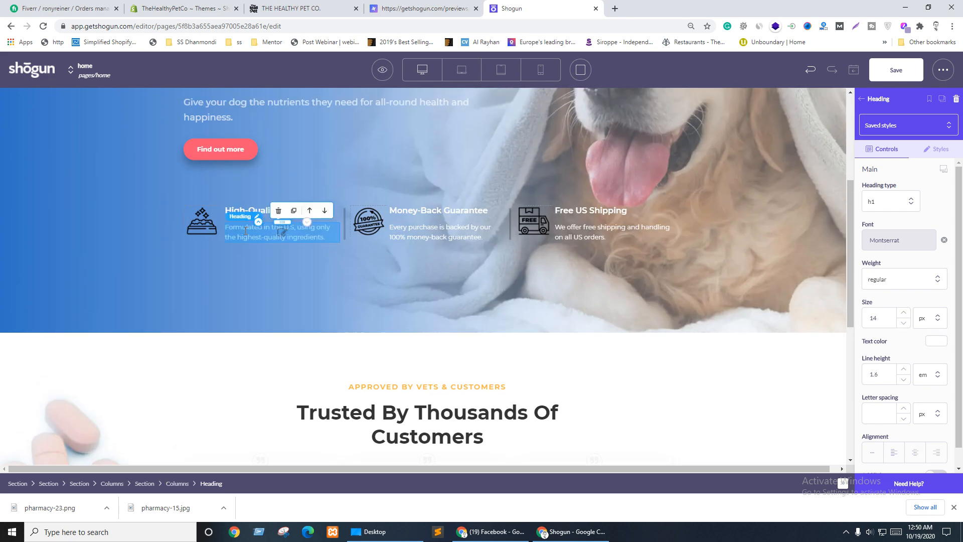
Step: Save the page and open its preview
click(896, 70)
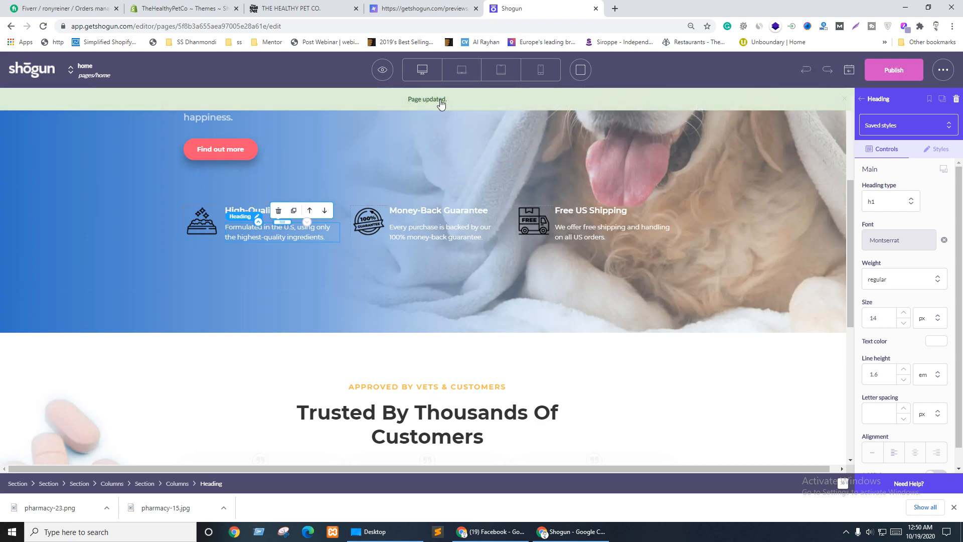
click(380, 72)
click(383, 120)
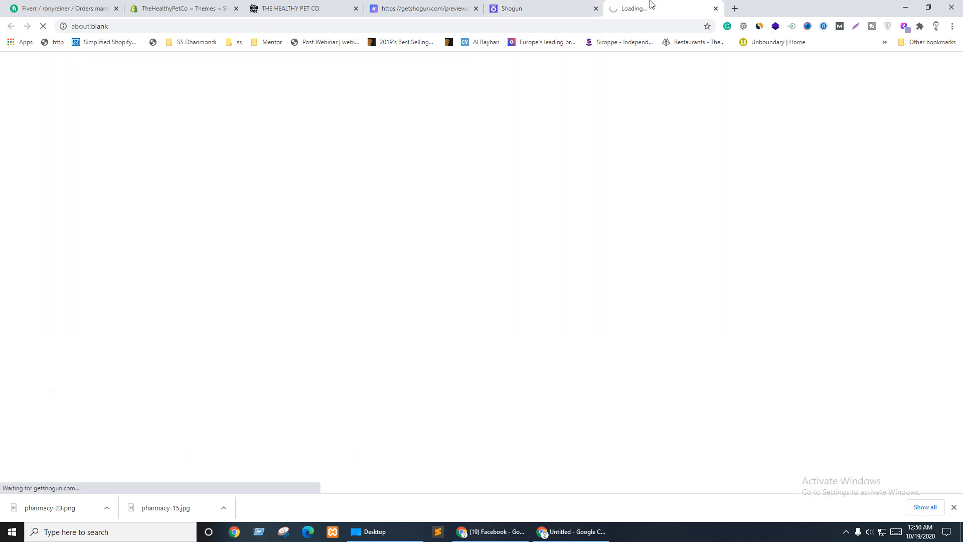
Step: Close the outdated preview and switch to the newly opened preview of the home page
click(577, 8)
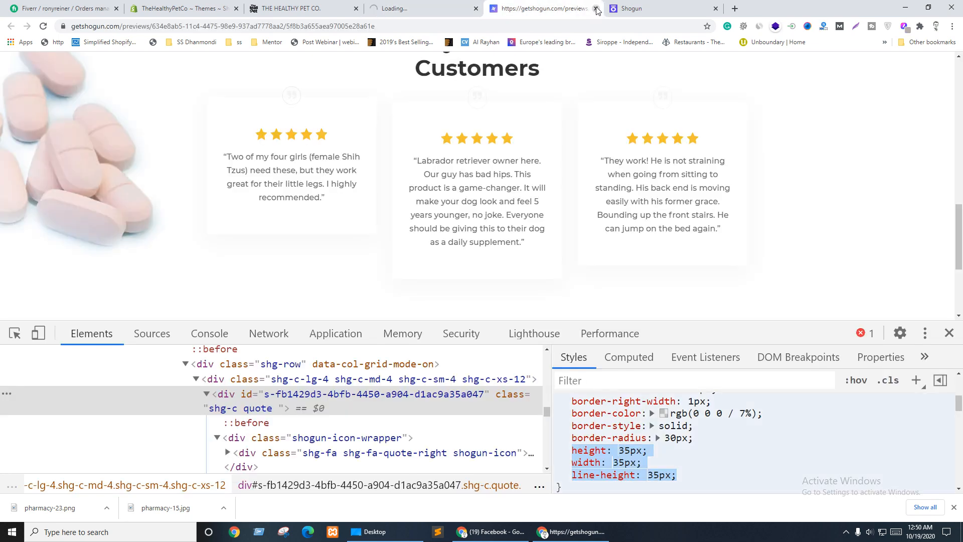
click(596, 8)
key(ctrl+shift+Tab)
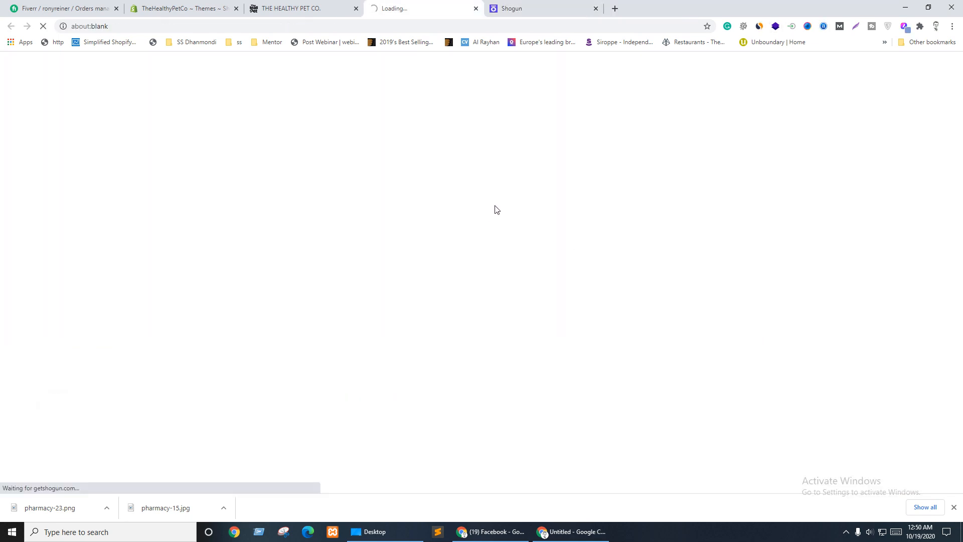
key(ctrl+shift+Tab)
key(ctrl+Tab)
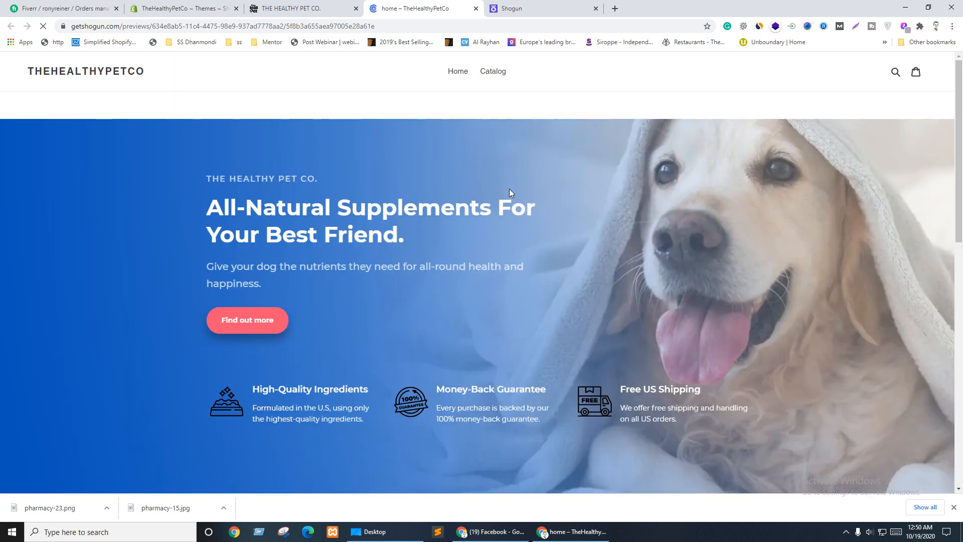
Step: Compare the testimonial cards' text, icons and star ratings in the preview with those on the live site
scroll(511, 236, down, 10)
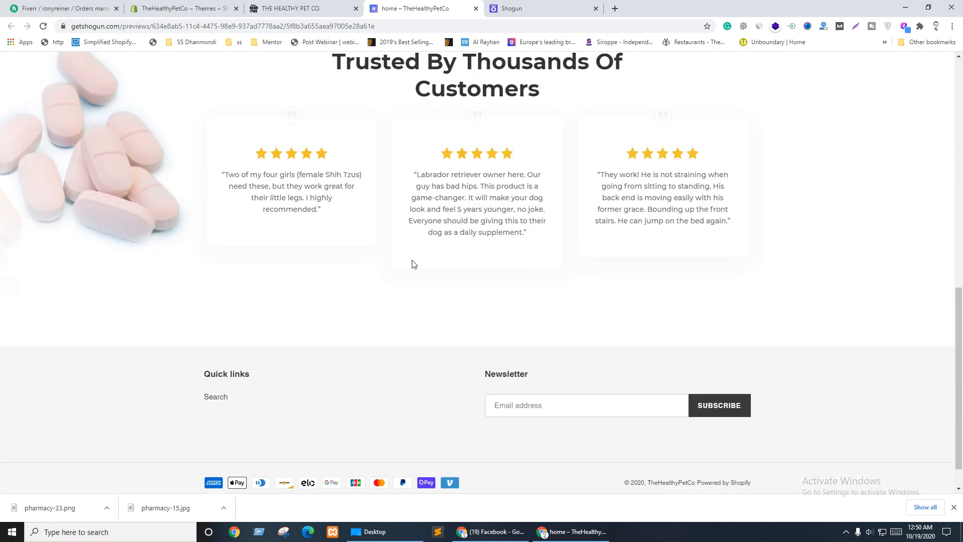
key(ctrl+shift+Tab)
key(ctrl+Tab)
key(ctrl+shift+Tab)
key(ctrl+Tab)
key(ctrl+shift+Tab)
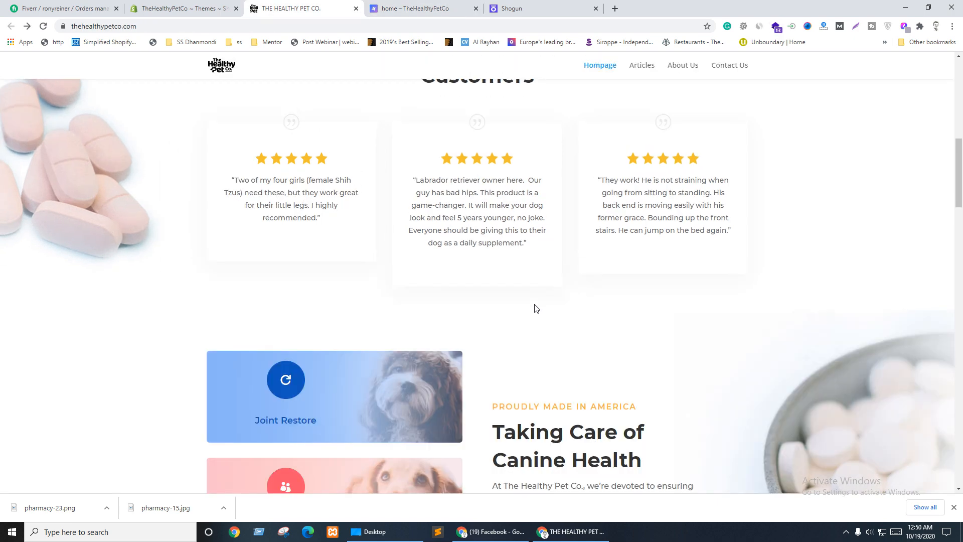
key(ctrl+Tab)
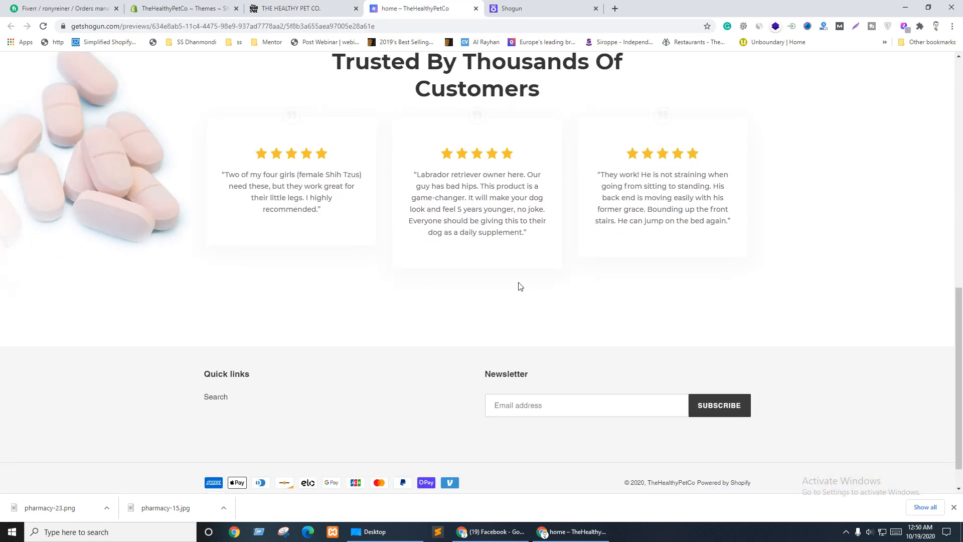
scroll(519, 286, up, 2)
key(ctrl+shift+Tab)
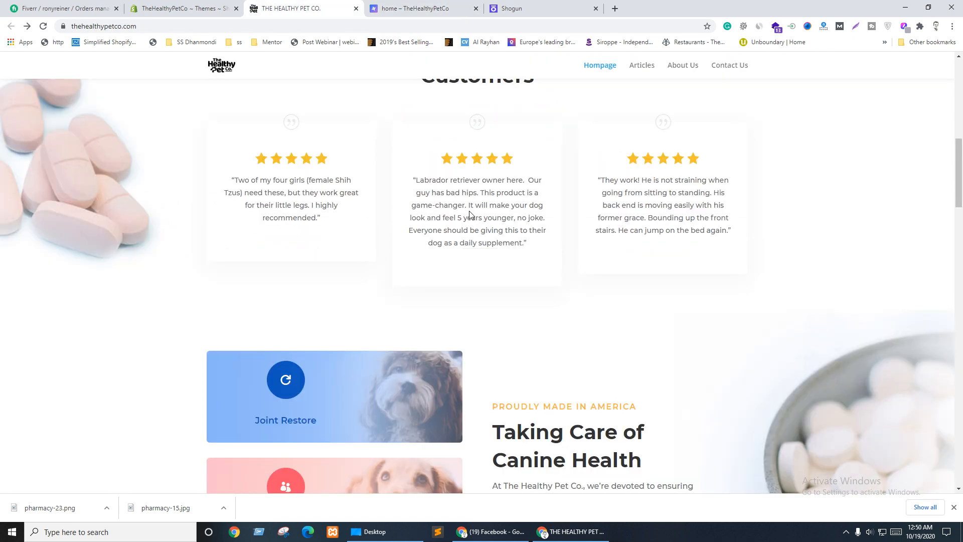
Step: Compare the heading, the gap above the cards and the pills background image between the preview and the live site
scroll(470, 215, up, 3)
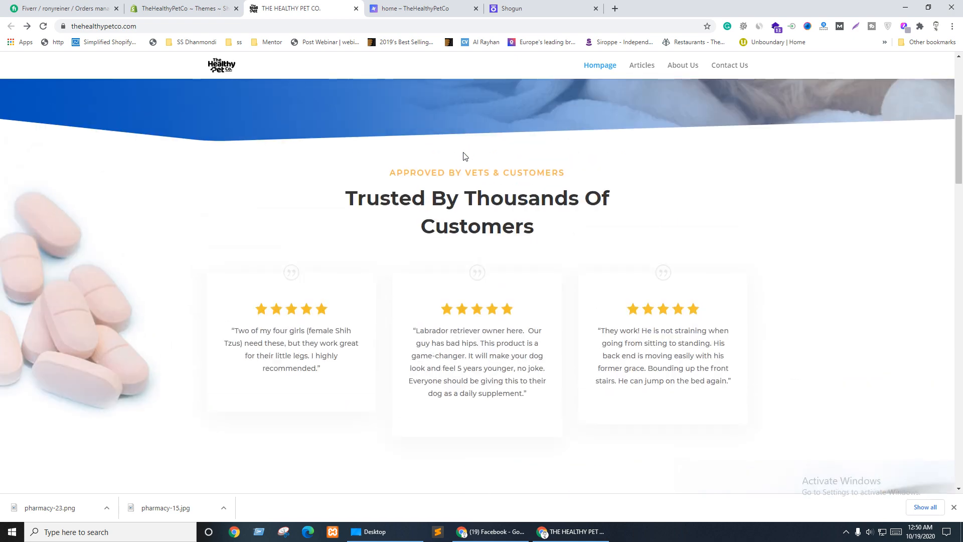
key(ctrl+Tab)
scroll(468, 210, up, 3)
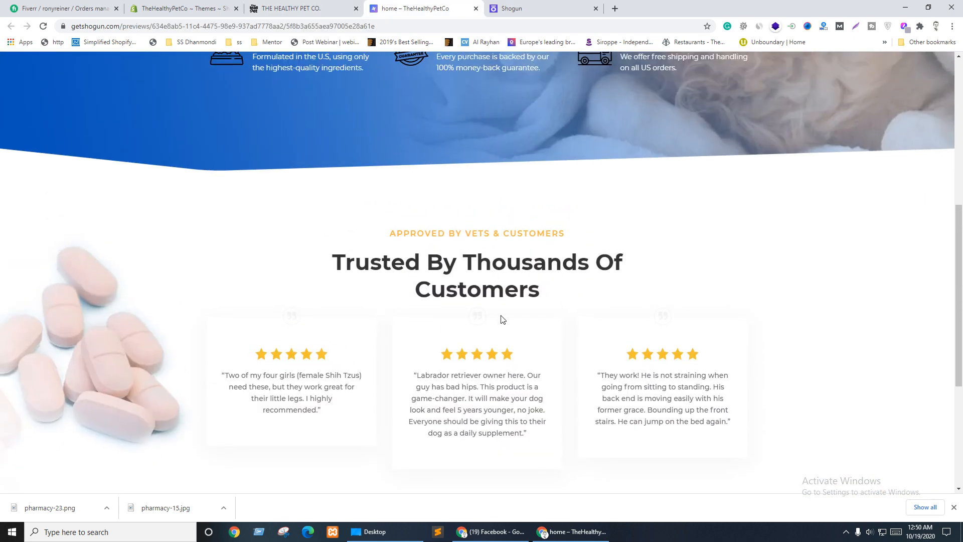
scroll(471, 317, down, 4)
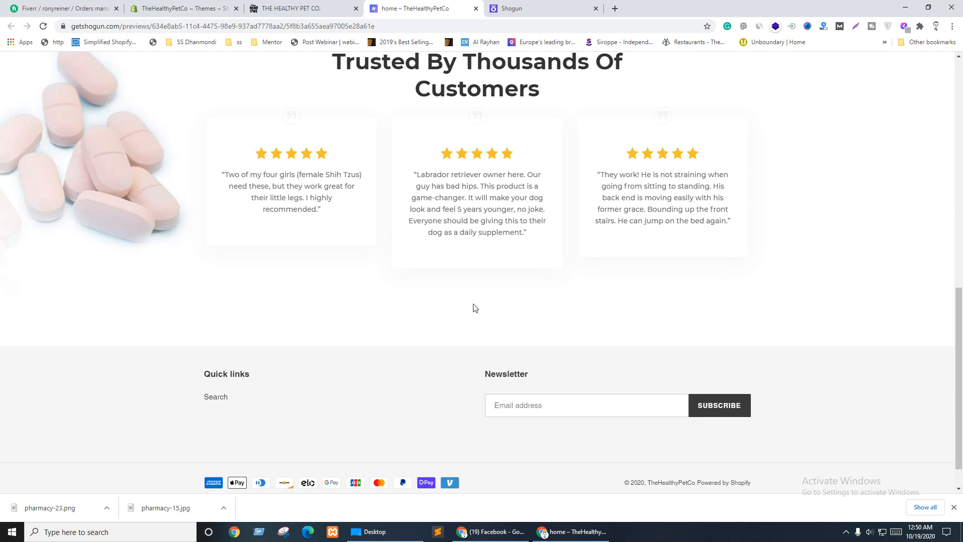
key(ctrl+shift+Tab)
scroll(471, 307, down, 4)
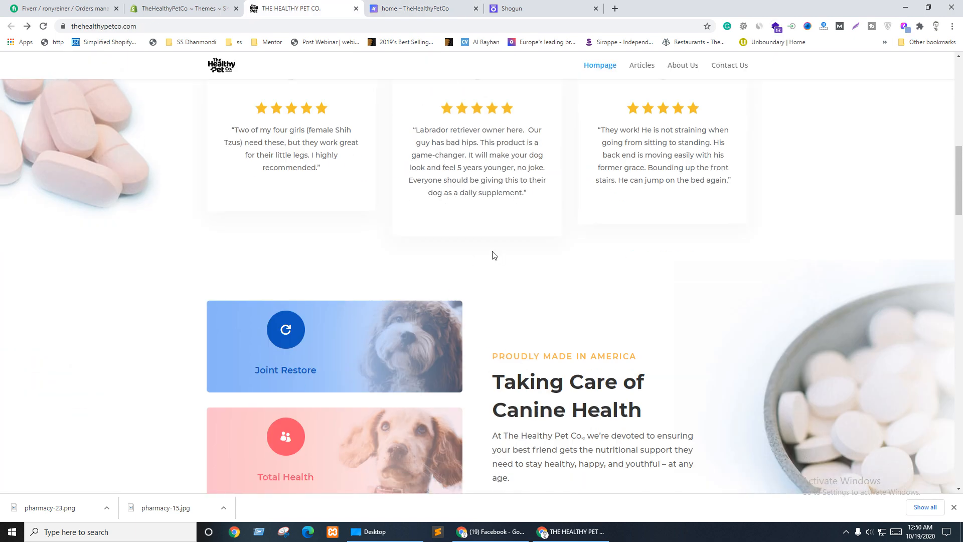
key(ctrl+Tab)
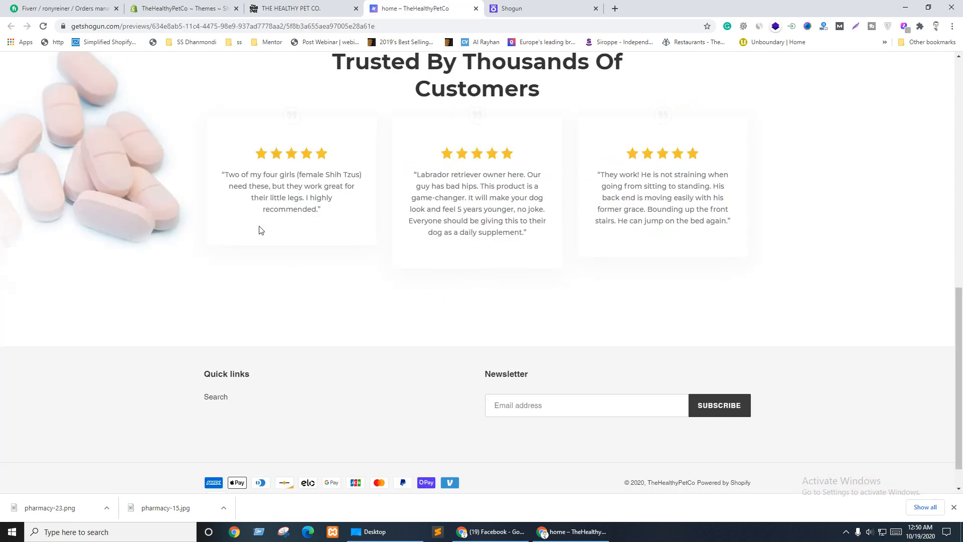
right_click(120, 200)
click(366, 170)
key(ctrl+shift+Tab)
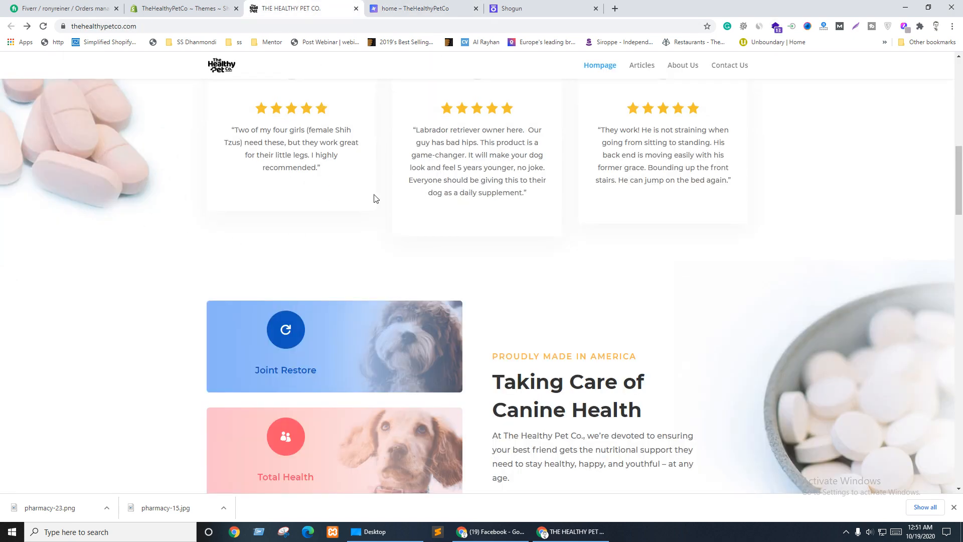
Step: In the Shogun editor, set the outer testimonial section's right and left padding to 0 px and check its tablet layout
key(ctrl+Tab)
key(ctrl+Tab)
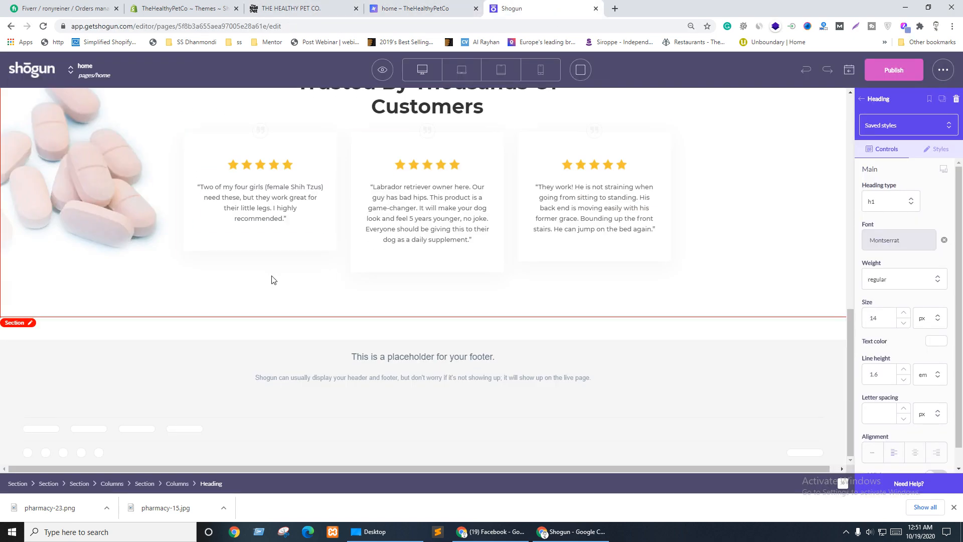
click(13, 290)
scroll(142, 274, up, 2)
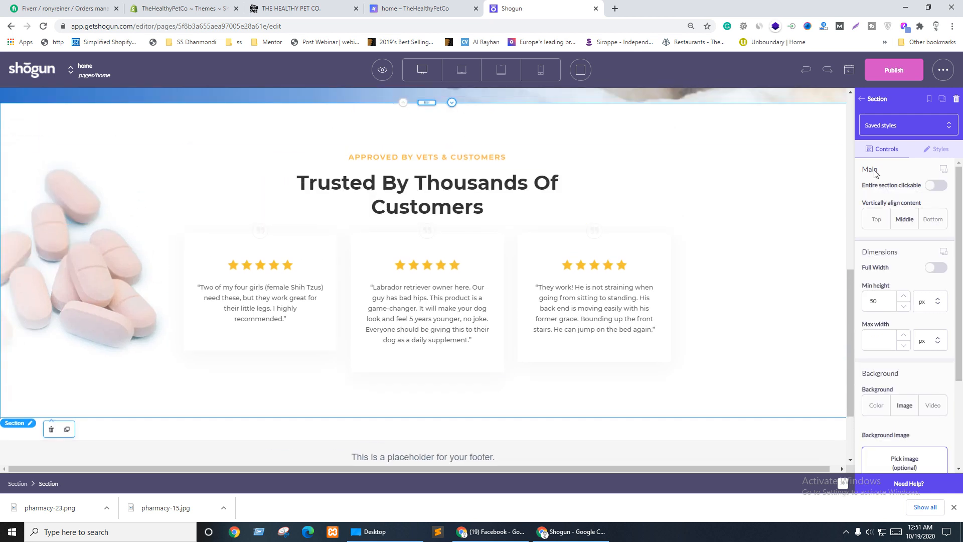
click(929, 160)
scroll(883, 301, down, 5)
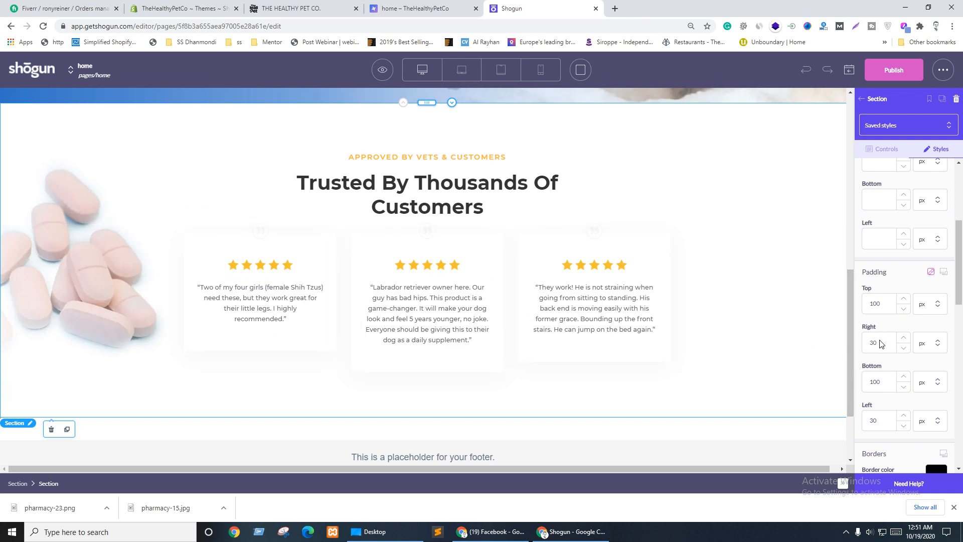
double_click(862, 344)
text(0)
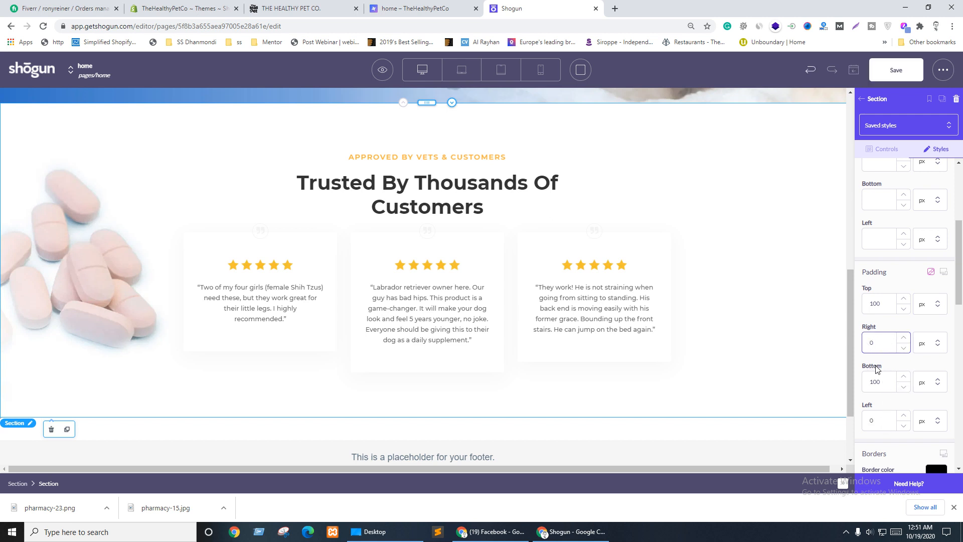
click(944, 271)
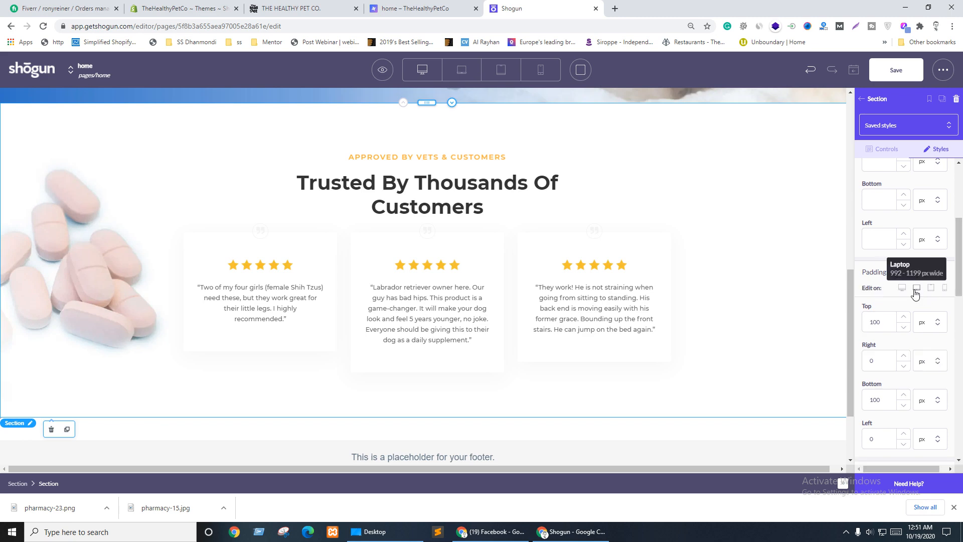
click(931, 289)
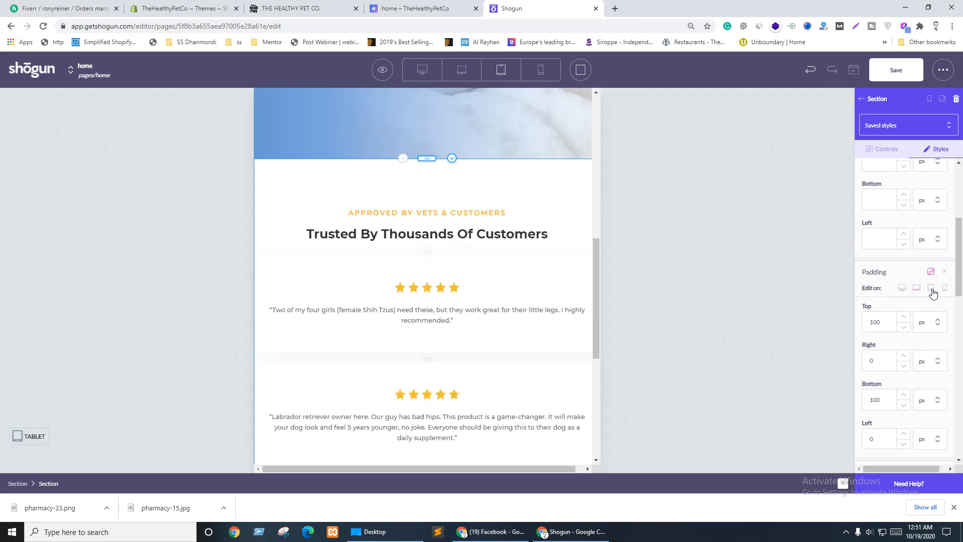
click(901, 288)
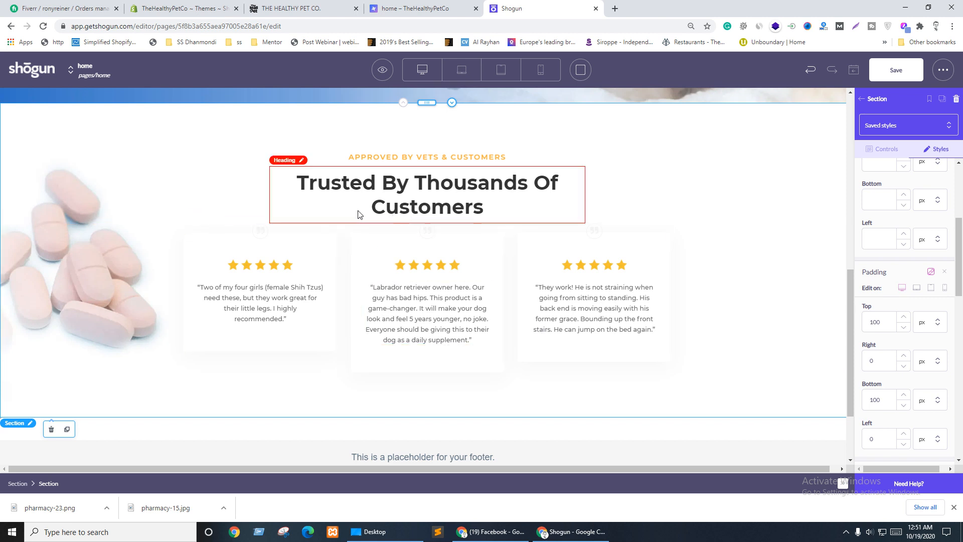
Step: Set the bottom margin of the section holding the "Trusted By Thousands Of Customers" heading to 50 px
click(234, 200)
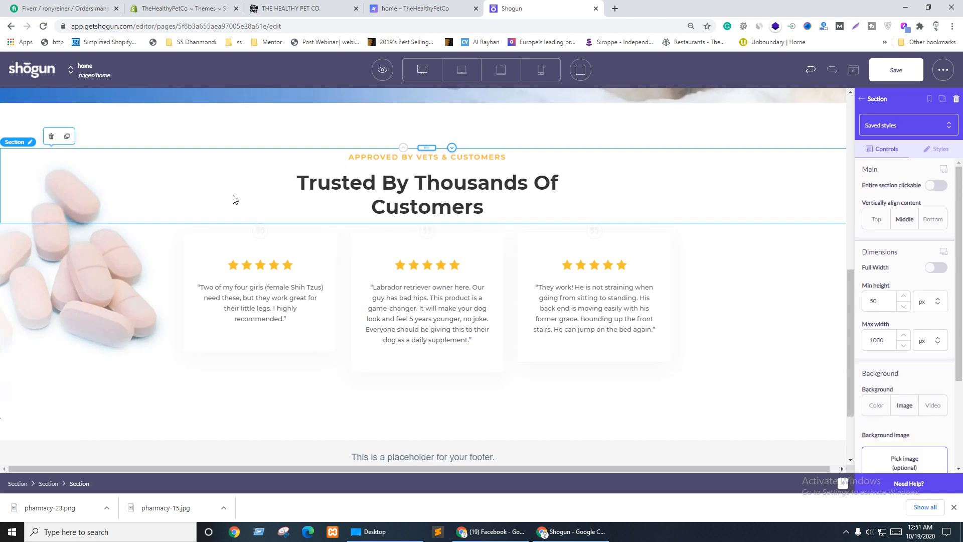
click(939, 149)
scroll(907, 281, down, 6)
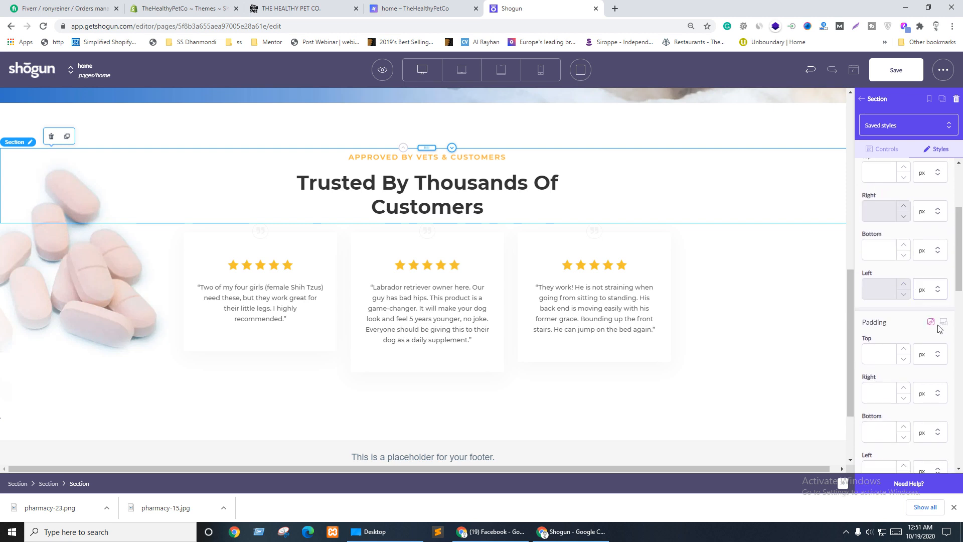
scroll(897, 290, up, 1)
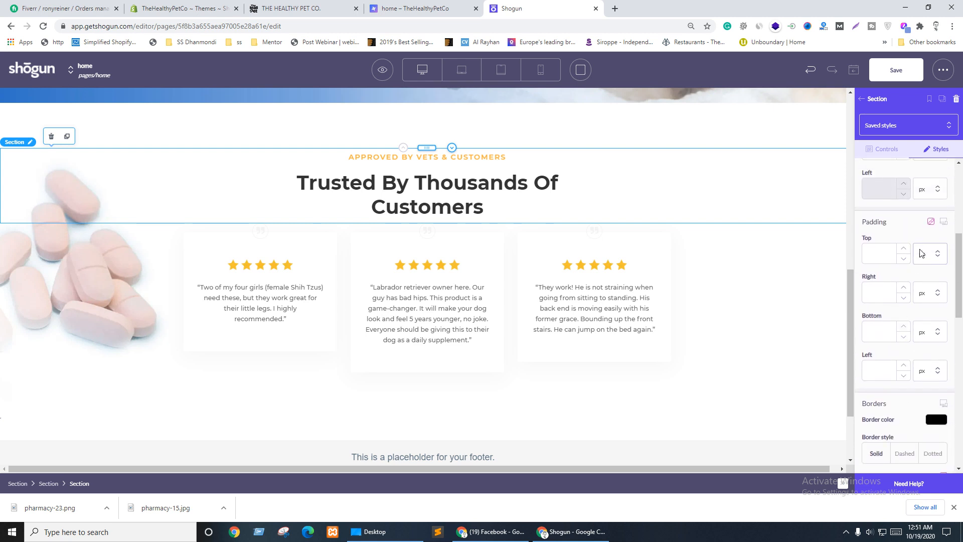
scroll(886, 326, up, 3)
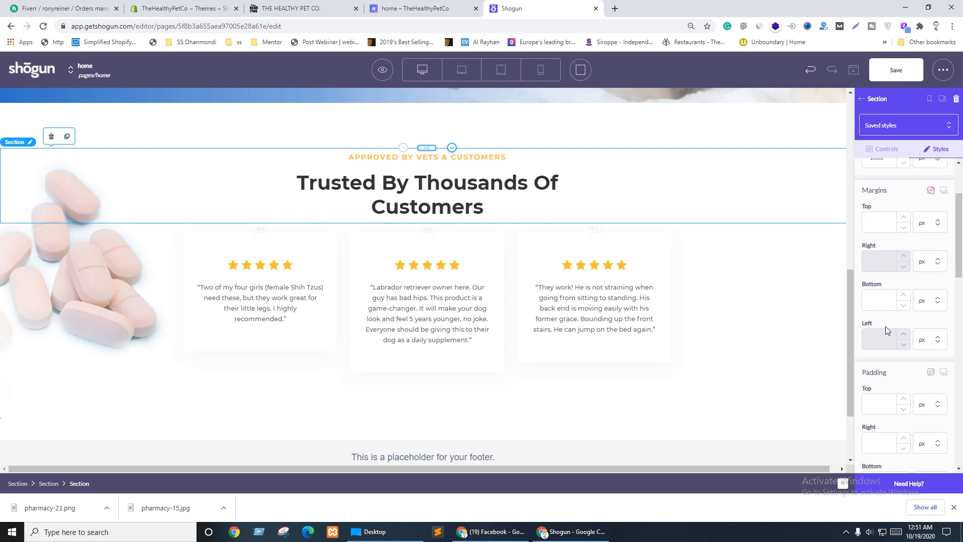
click(881, 301)
click(931, 191)
click(877, 300)
text(50)
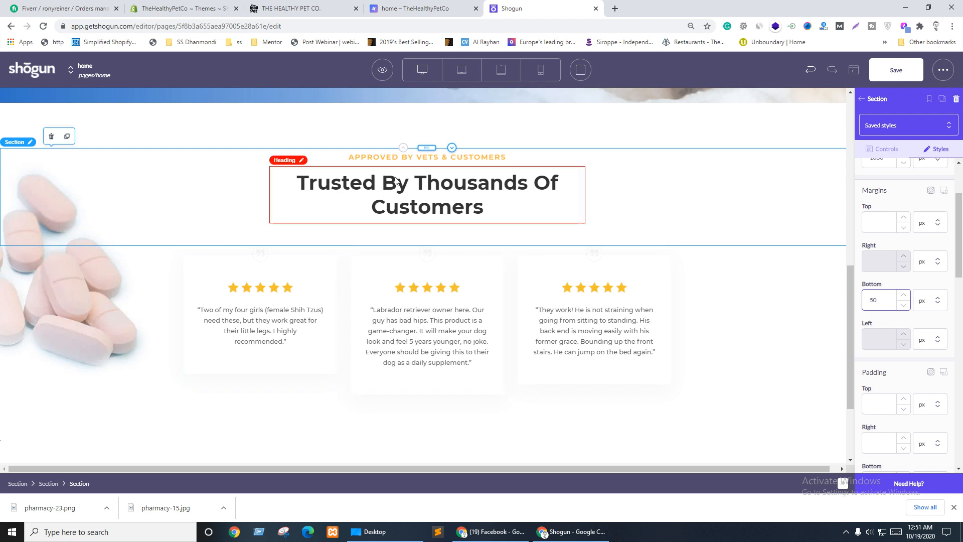
Step: In the mobile layout, set the outer testimonial section's right and left padding to 30 px
click(467, 71)
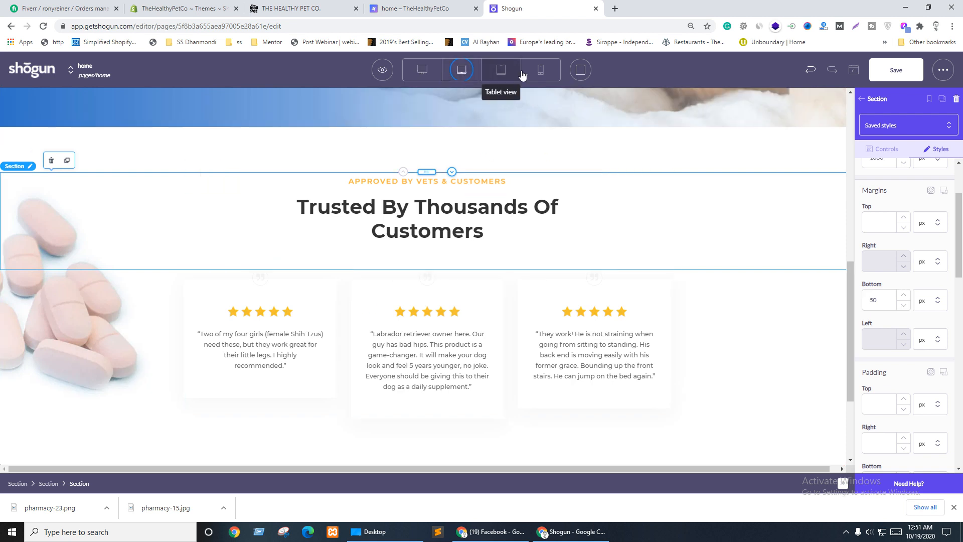
click(541, 70)
scroll(462, 289, up, 3)
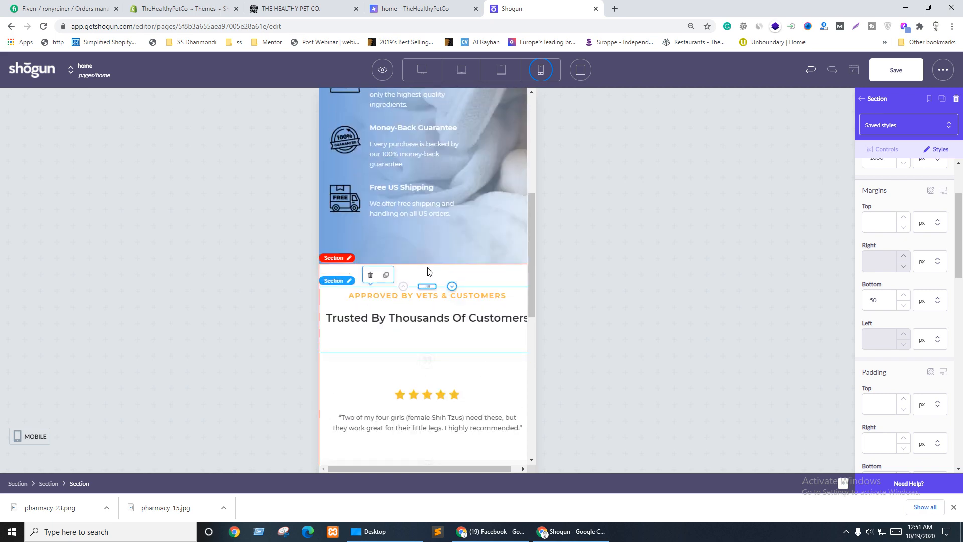
click(419, 277)
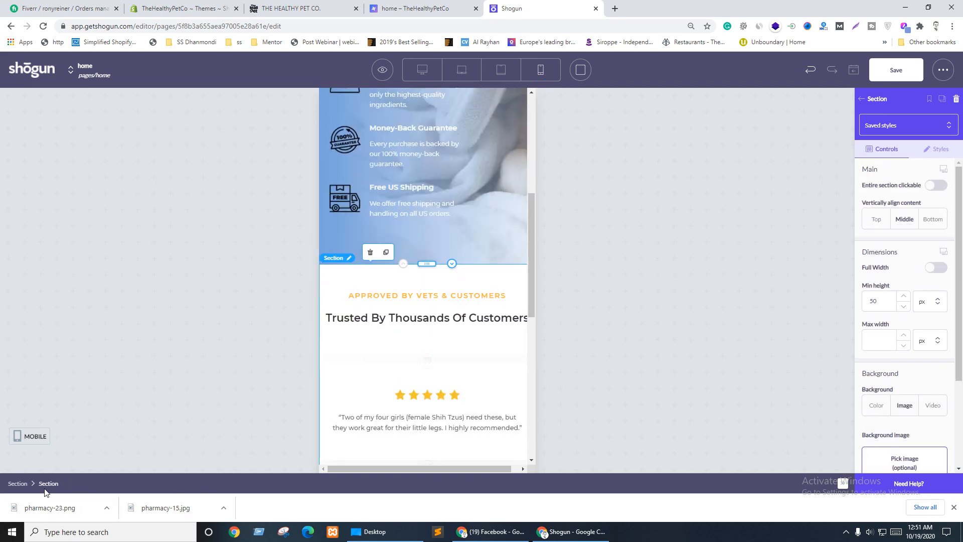
click(940, 149)
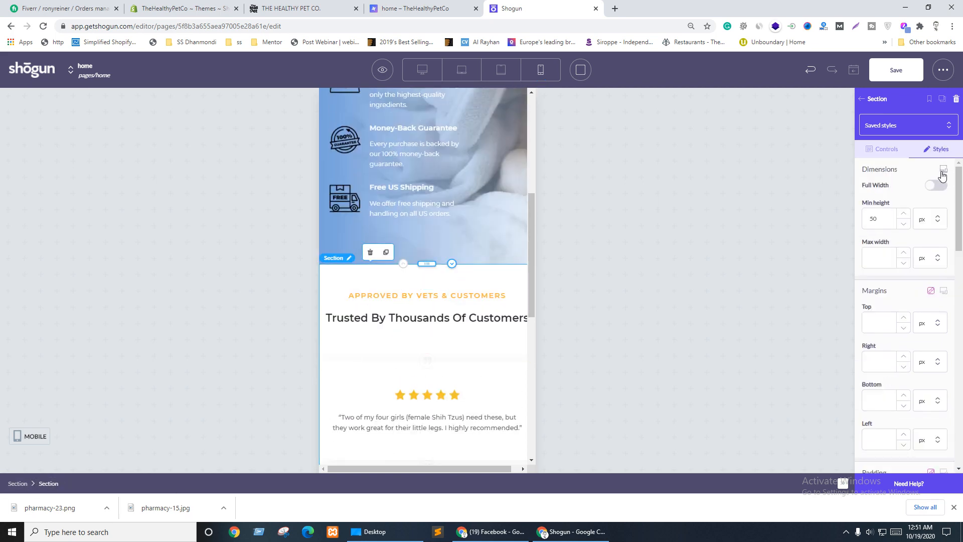
scroll(928, 283, down, 4)
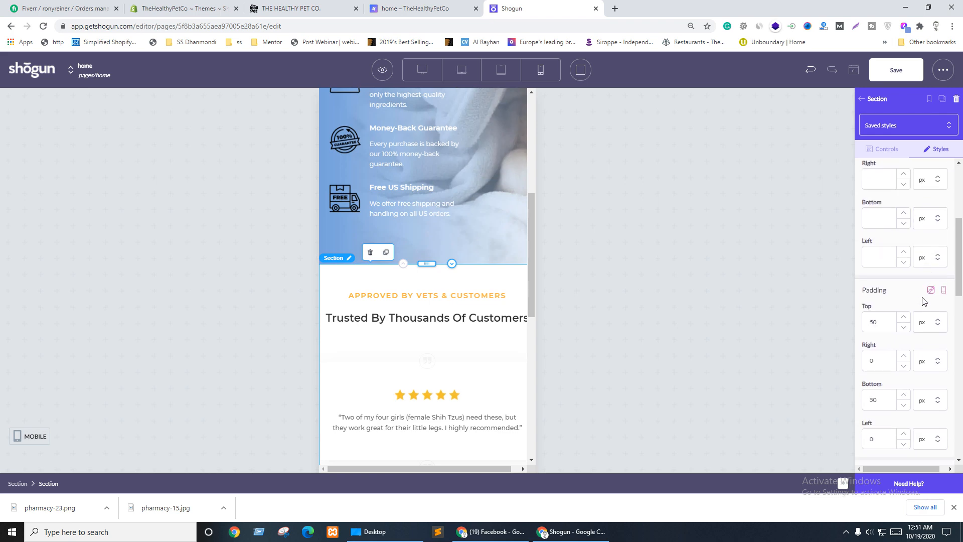
scroll(892, 320, down, 2)
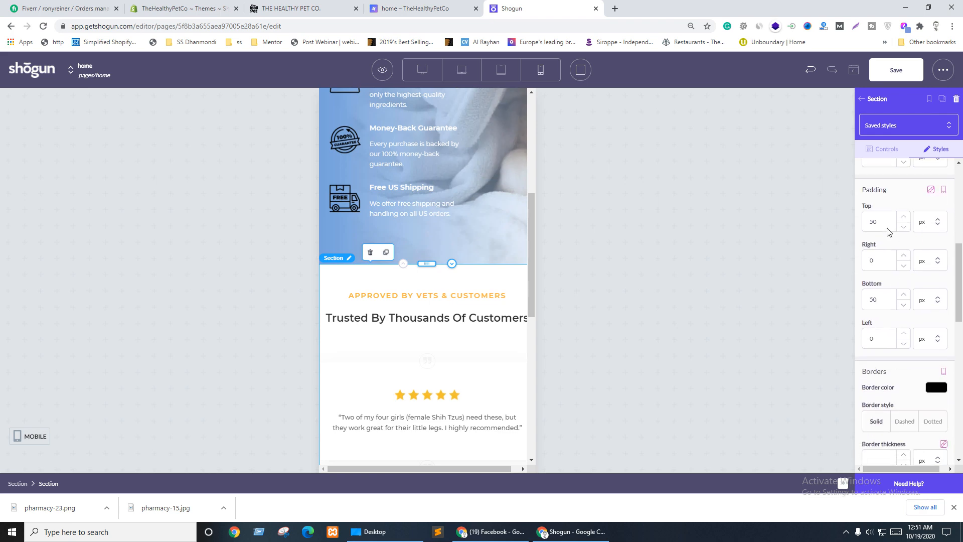
click(873, 265)
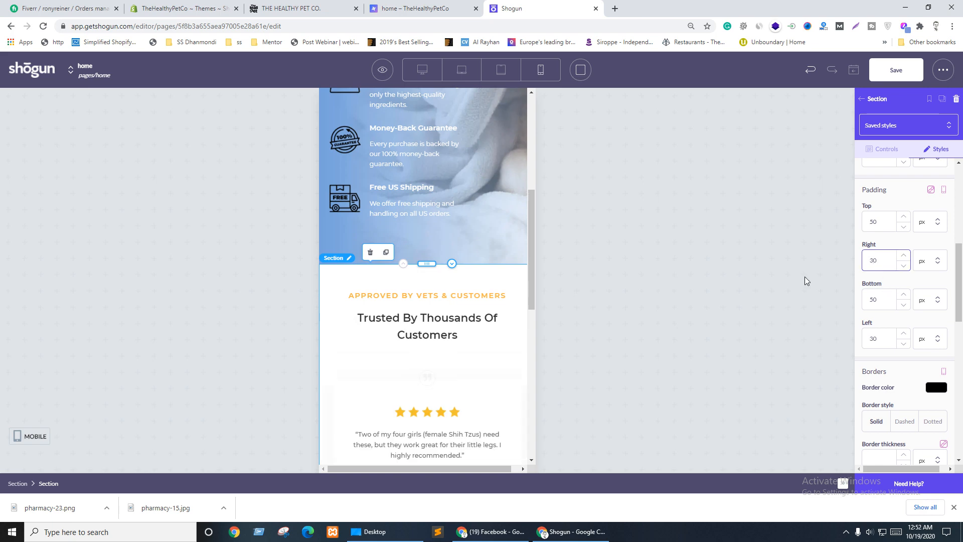
scroll(401, 281, down, 2)
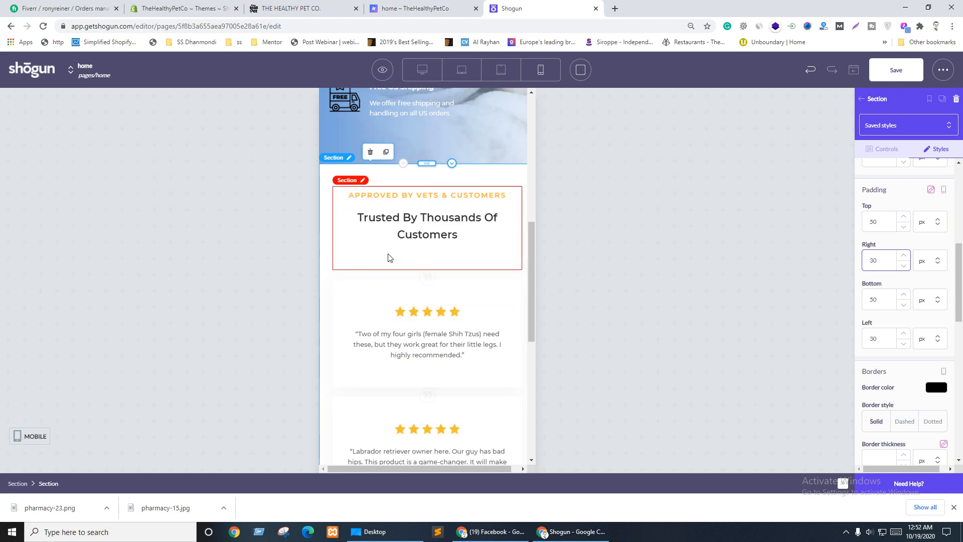
Step: Set the mobile bottom margin of the section holding the "Trusted By Thousands Of Customers" heading to 30 px
click(372, 262)
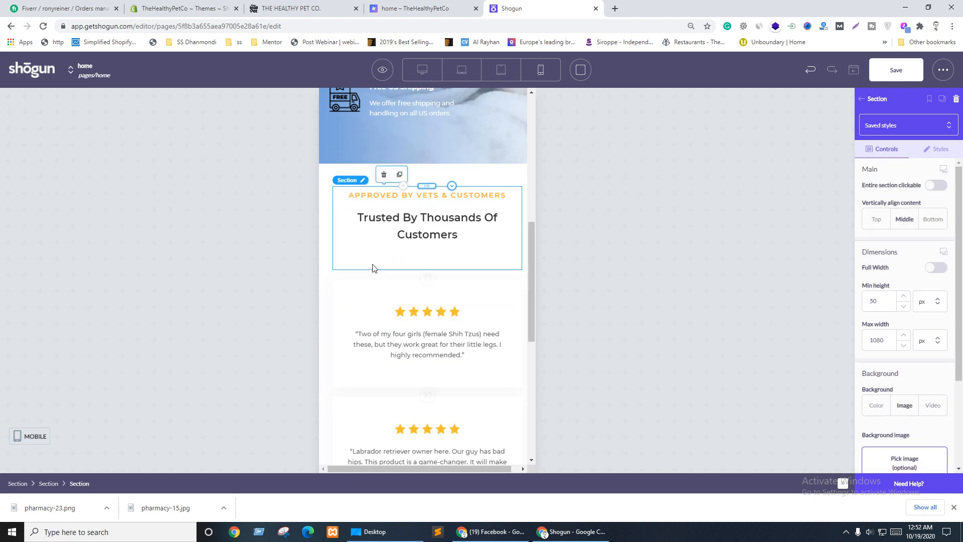
click(936, 150)
scroll(933, 211, down, 5)
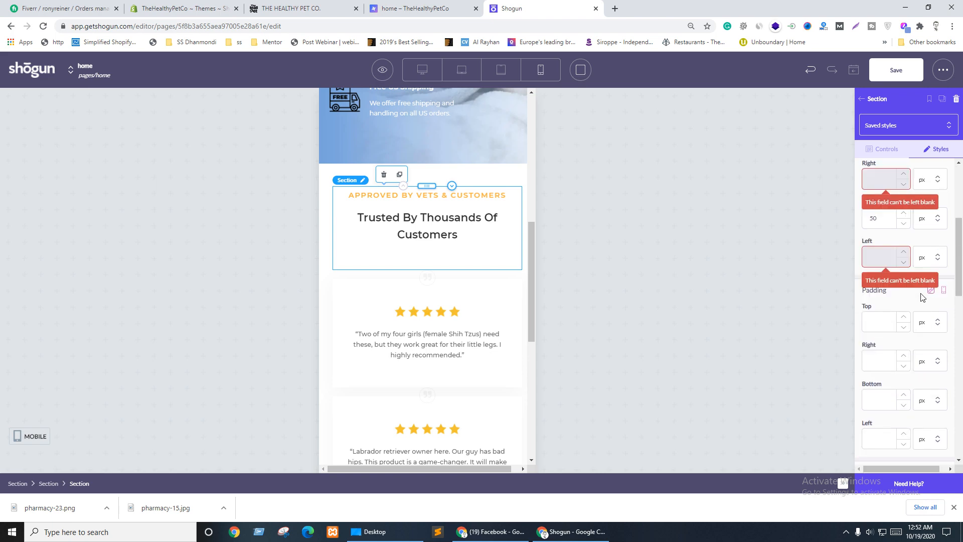
click(873, 222)
text(3)
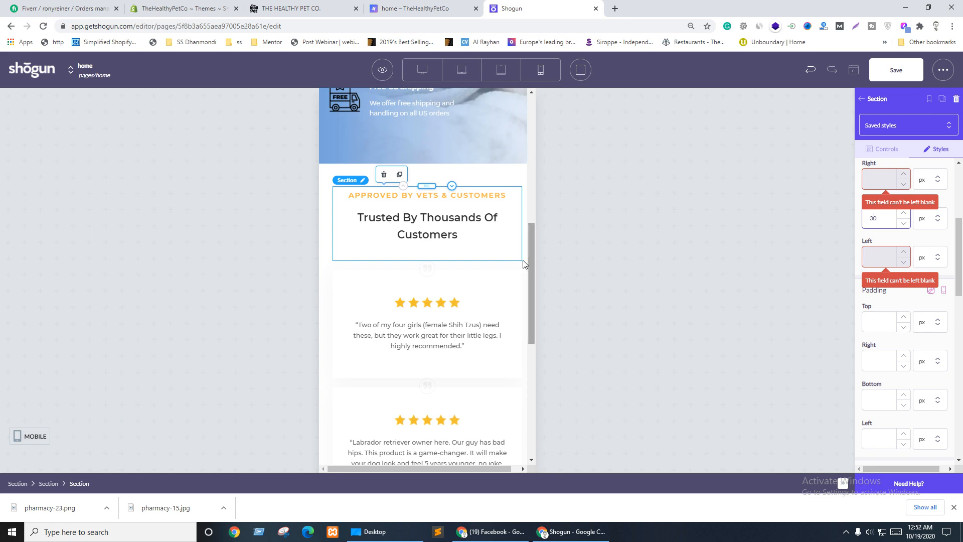
Step: Reduce the "Trusted By Thousands Of Customers" heading's mobile font size to 22 px
click(423, 235)
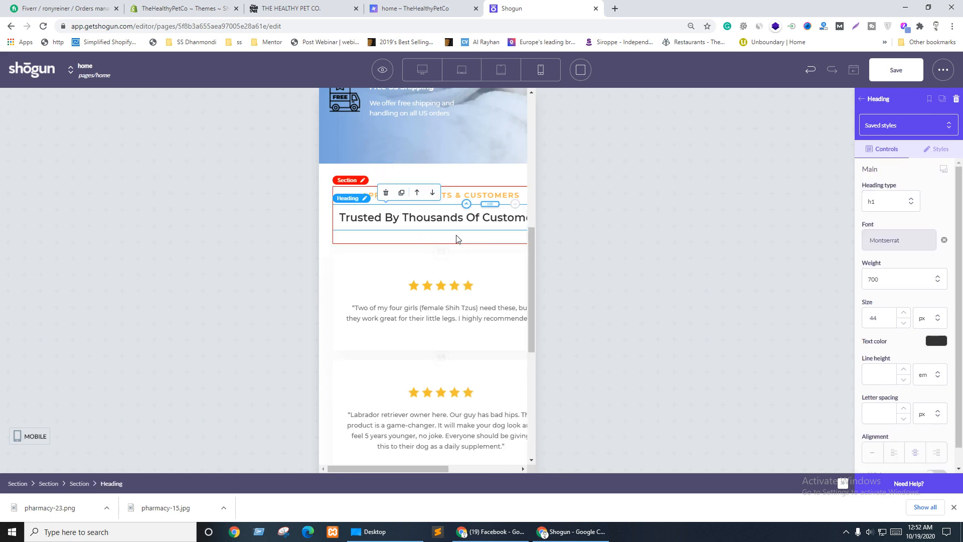
click(944, 169)
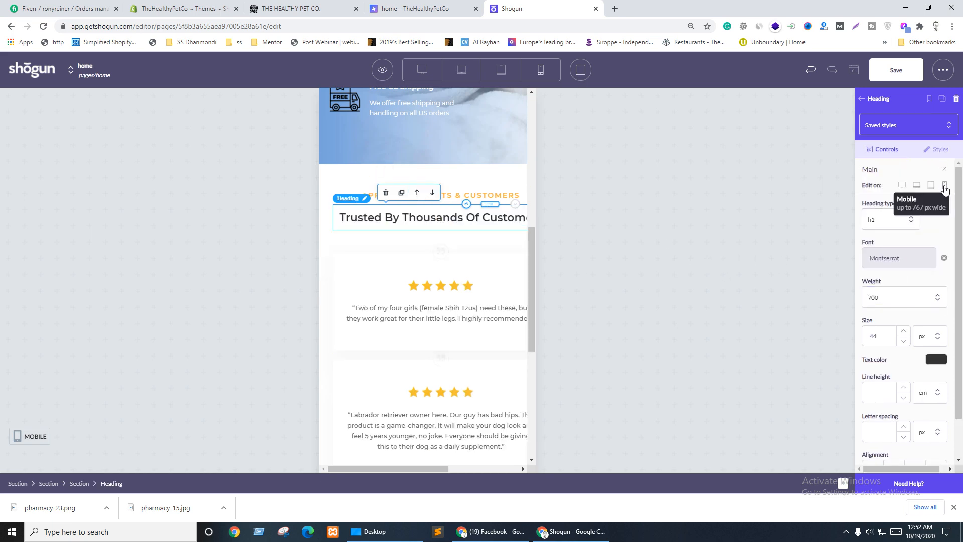
click(945, 186)
click(903, 341)
click(903, 341)
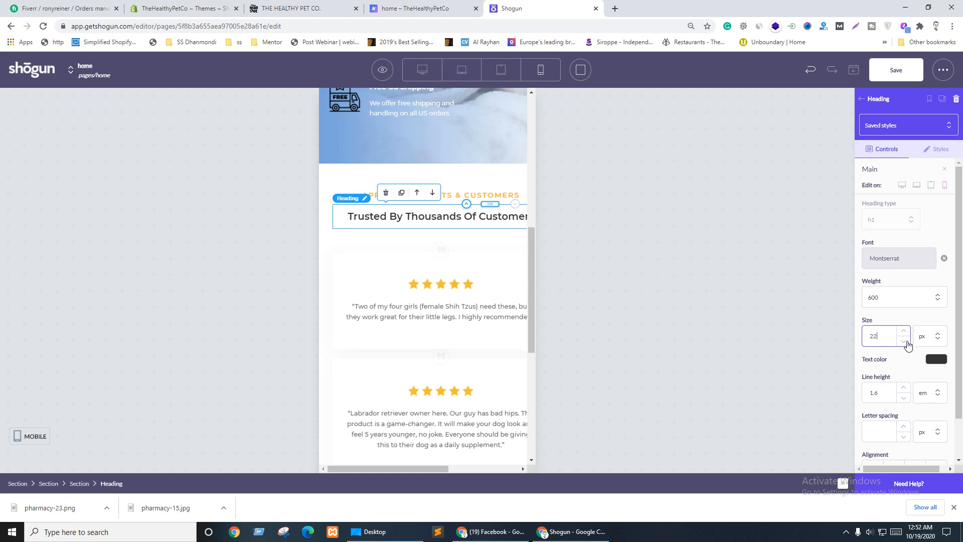
Step: Check the "Trusted By Thousands Of Customers" heading's mobile font settings and set its maximum width to 400 px
click(424, 316)
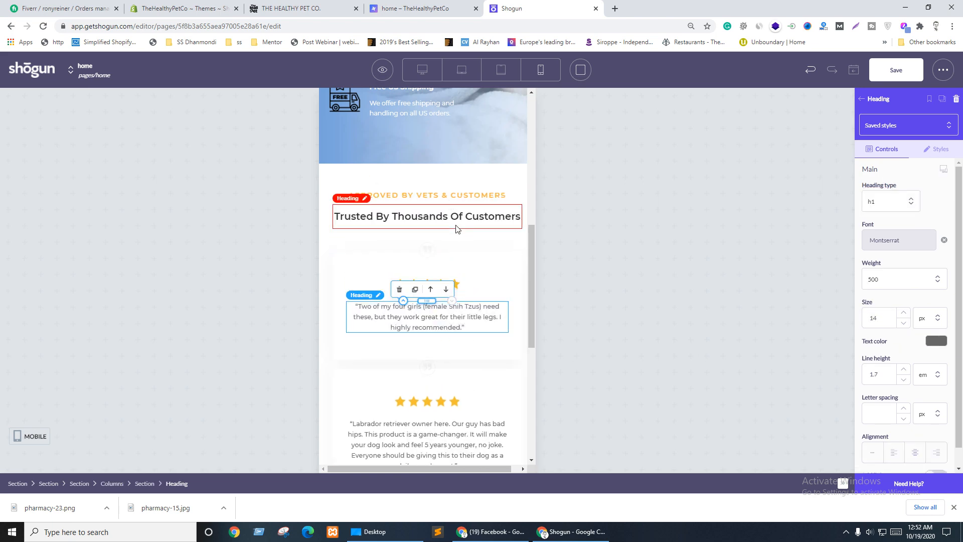
click(431, 215)
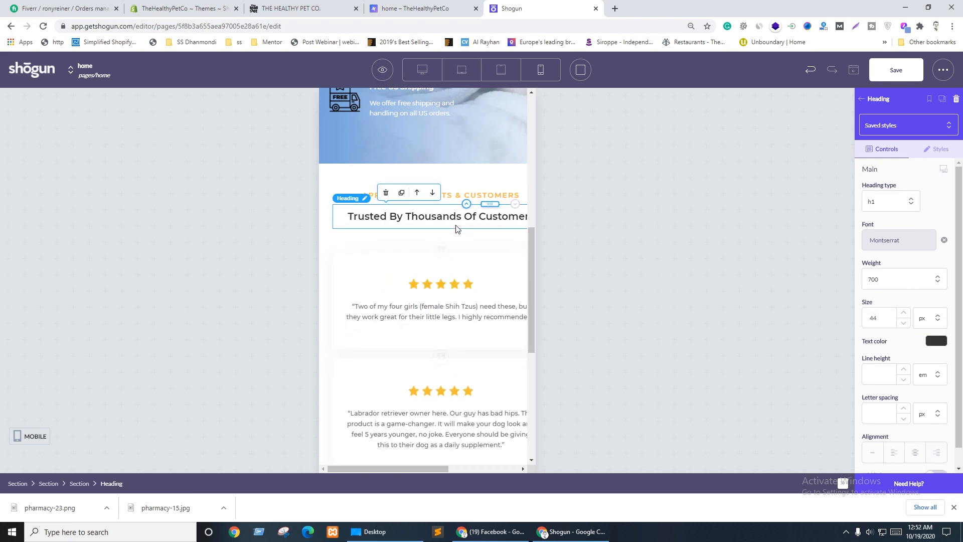
click(942, 168)
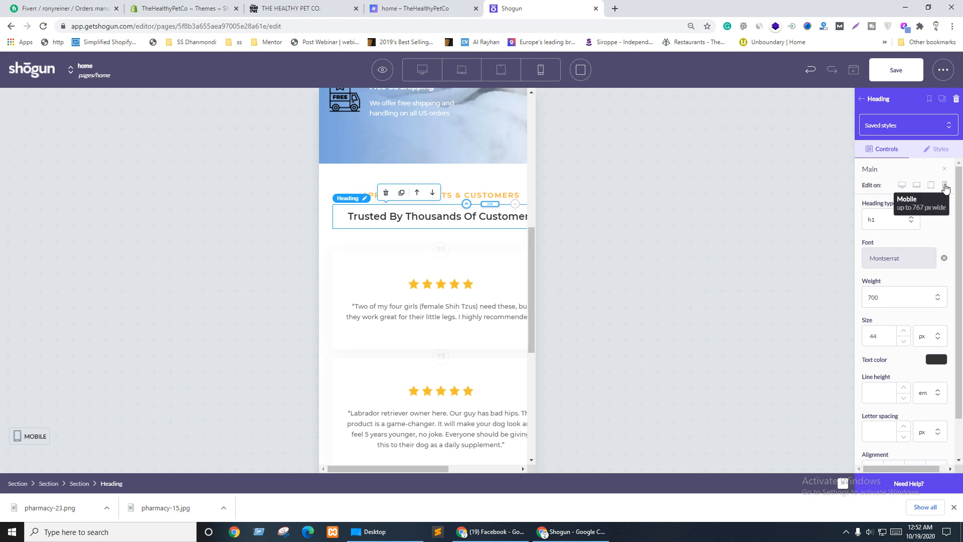
click(872, 301)
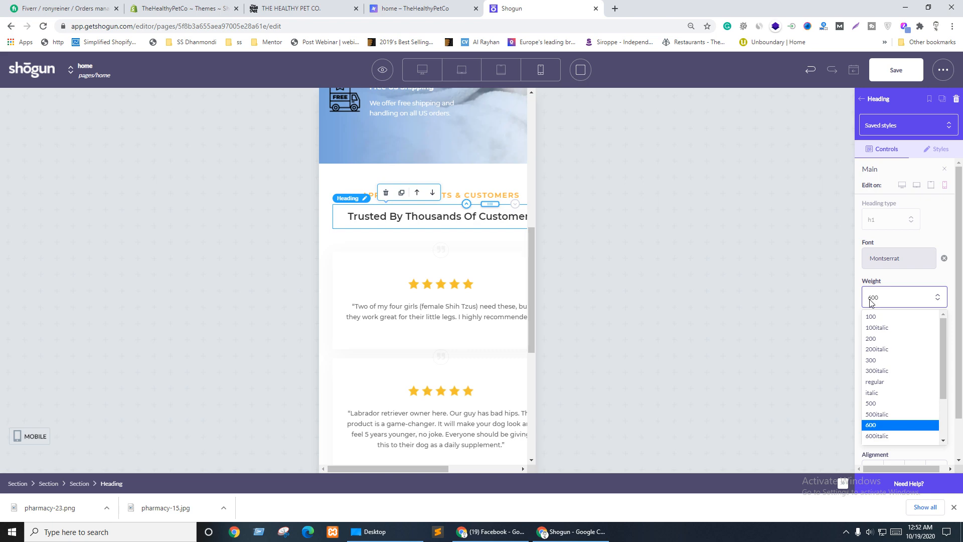
click(953, 226)
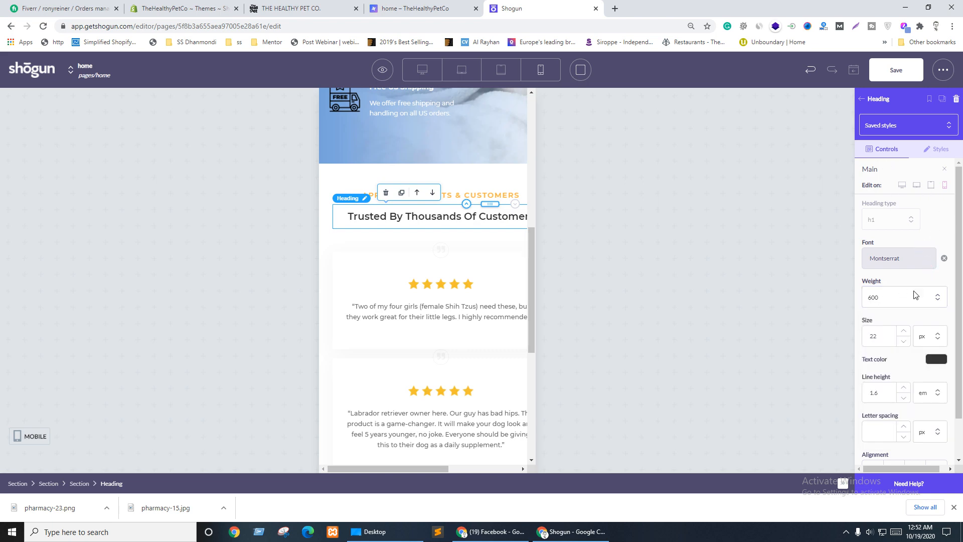
scroll(901, 332, down, 2)
scroll(902, 329, up, 2)
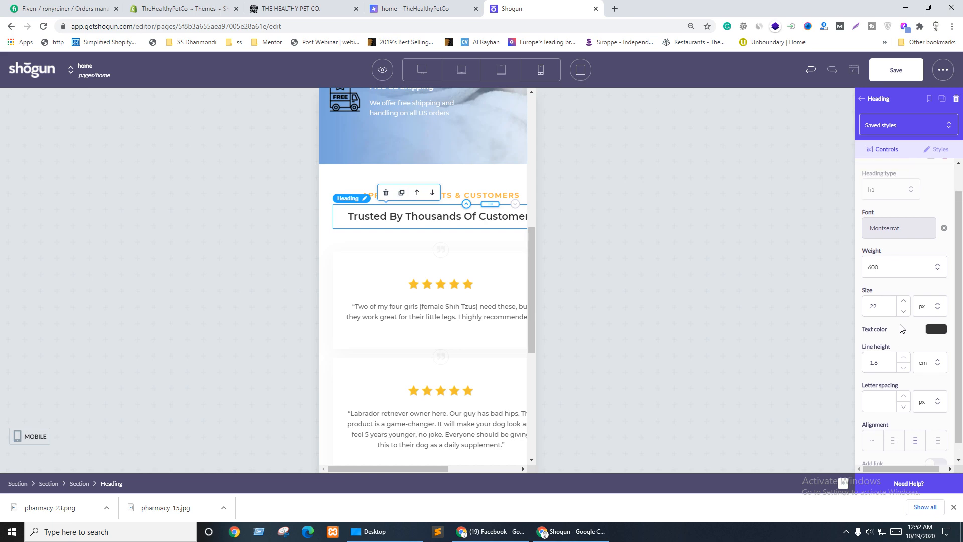
click(937, 150)
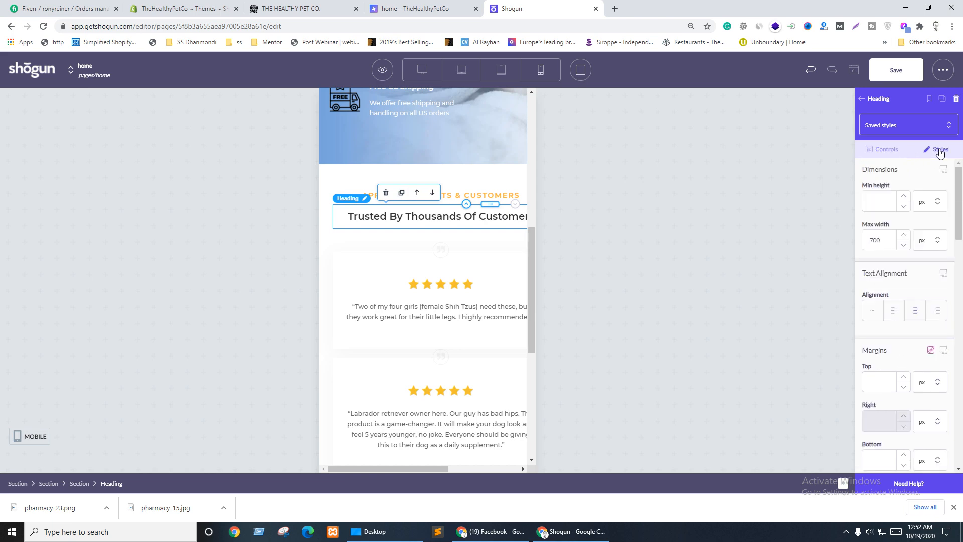
click(874, 243)
text(4)
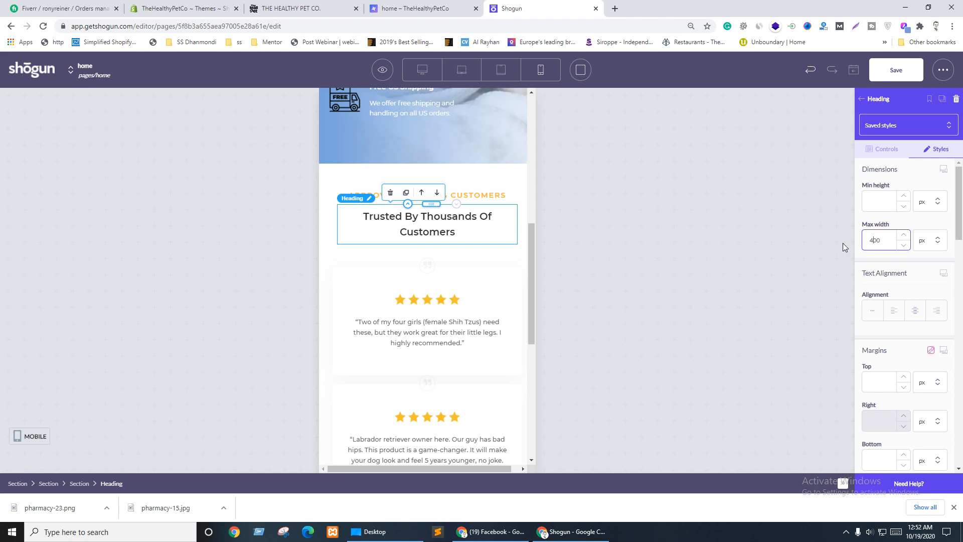
Step: Reduce the "Approved By Vets & Customers" heading's mobile font size to 14 px
click(494, 196)
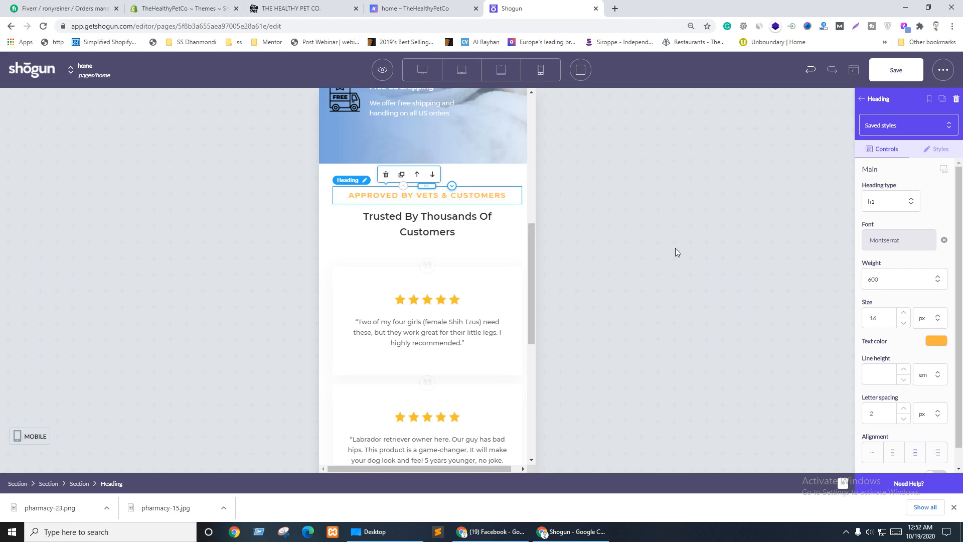
click(944, 170)
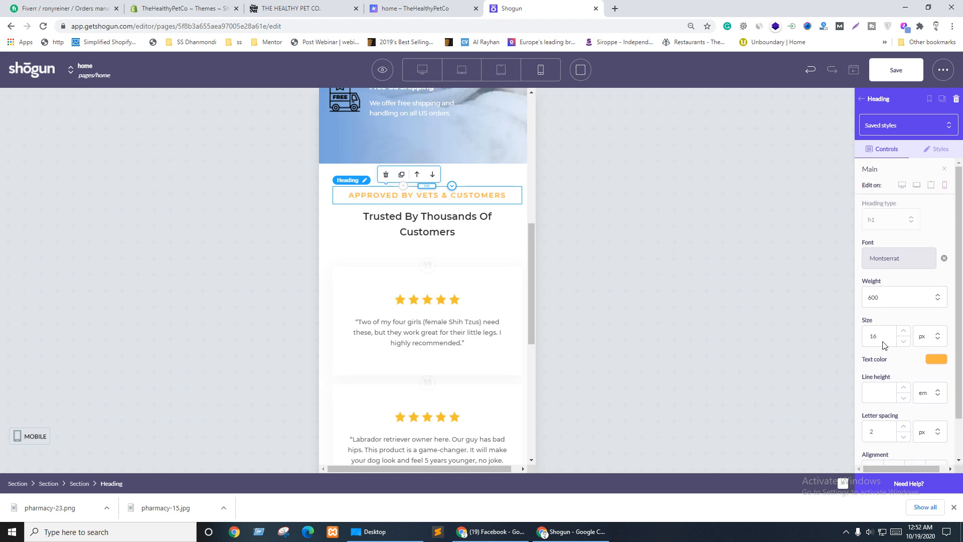
click(903, 341)
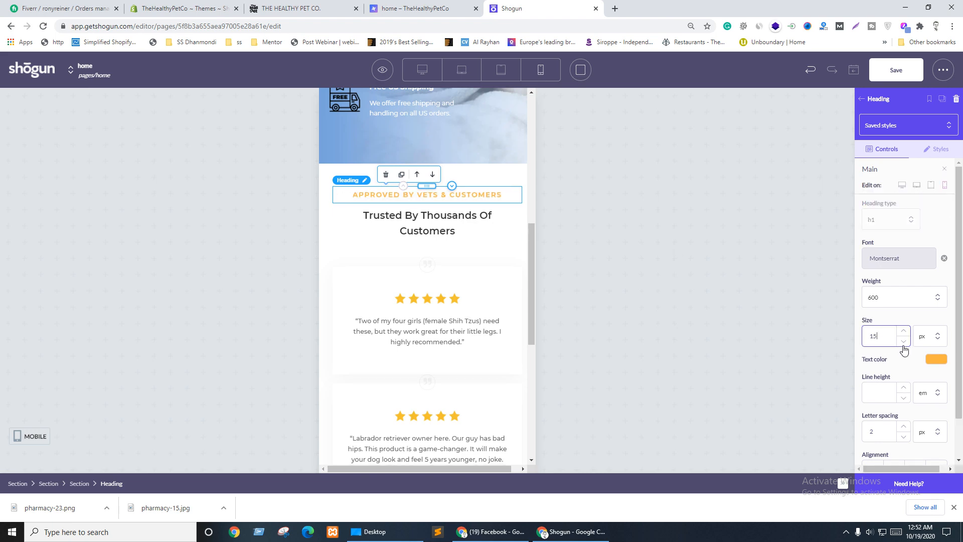
click(903, 344)
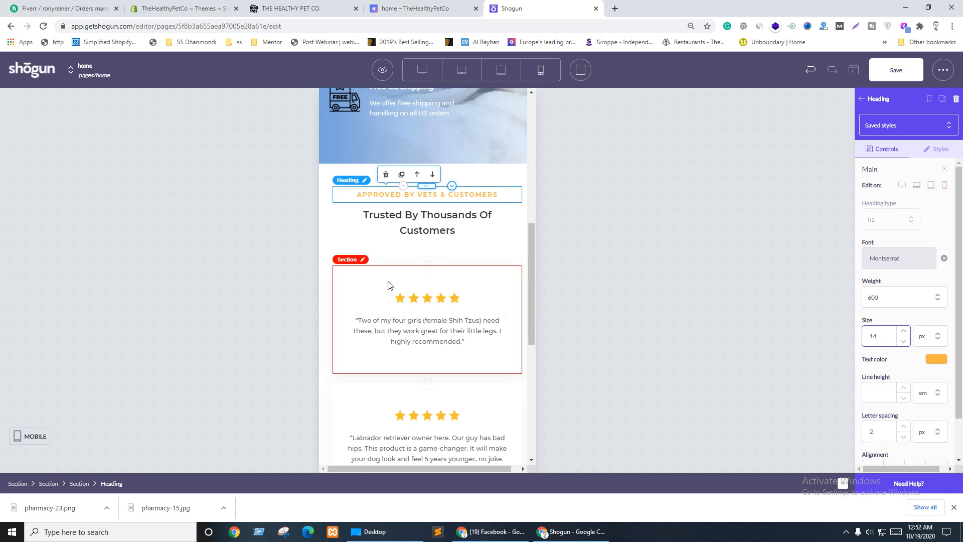
Step: Set the first testimonial card's mobile padding to 20 px on the right and left and 40 px on the top and bottom
click(368, 285)
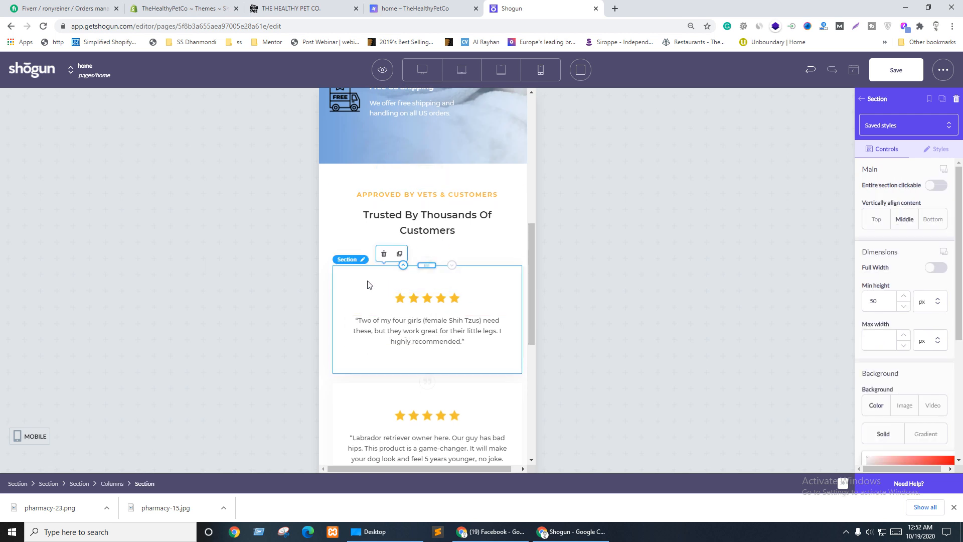
click(938, 149)
click(944, 169)
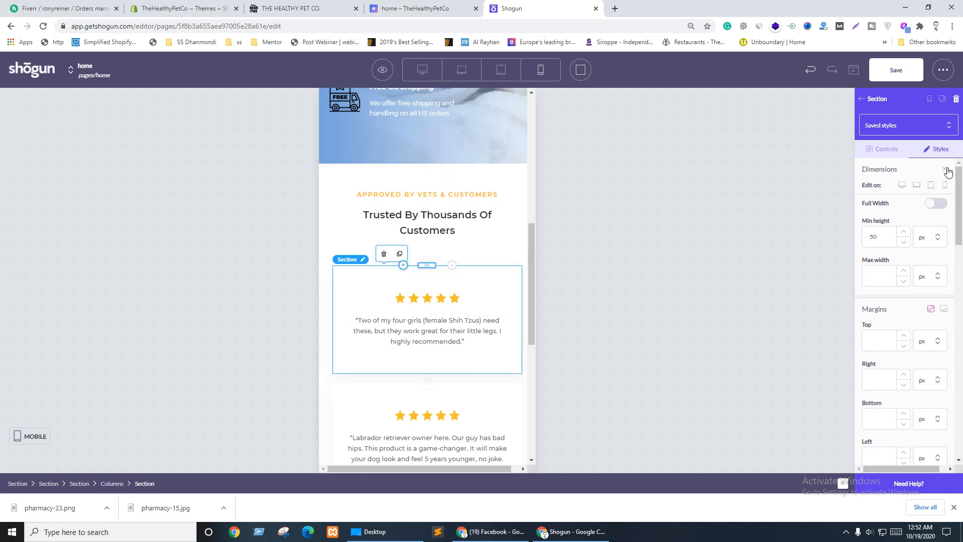
scroll(883, 317, down, 6)
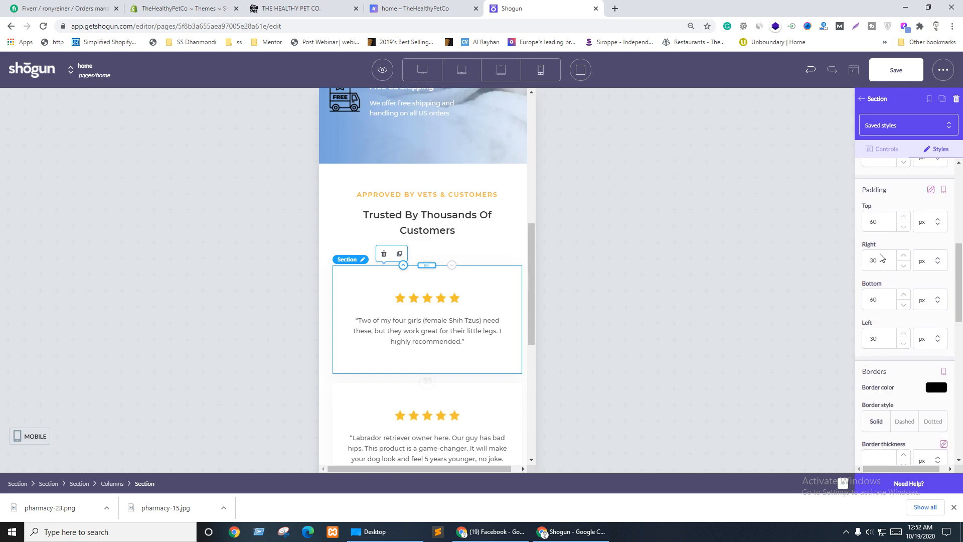
drag(873, 263, 864, 265)
text(2)
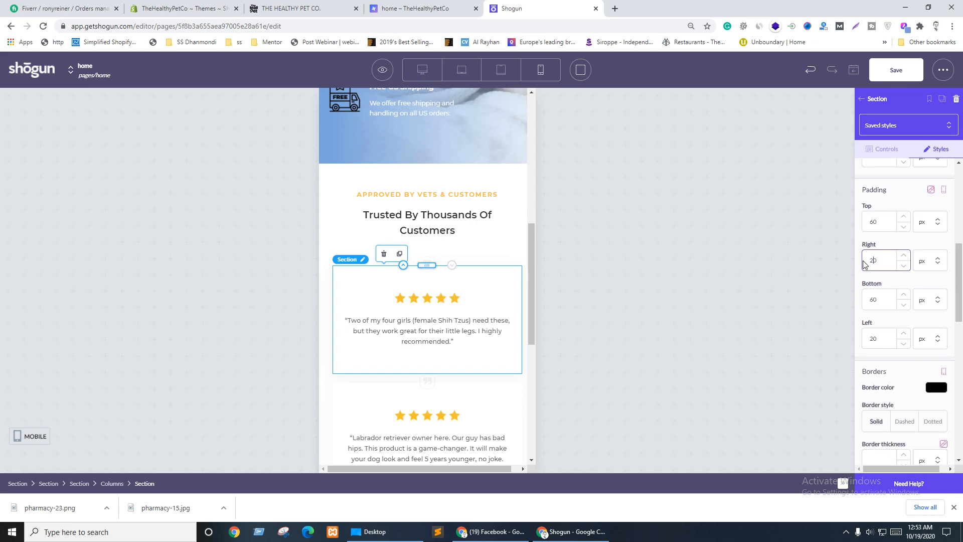
click(871, 223)
drag(870, 227, 873, 229)
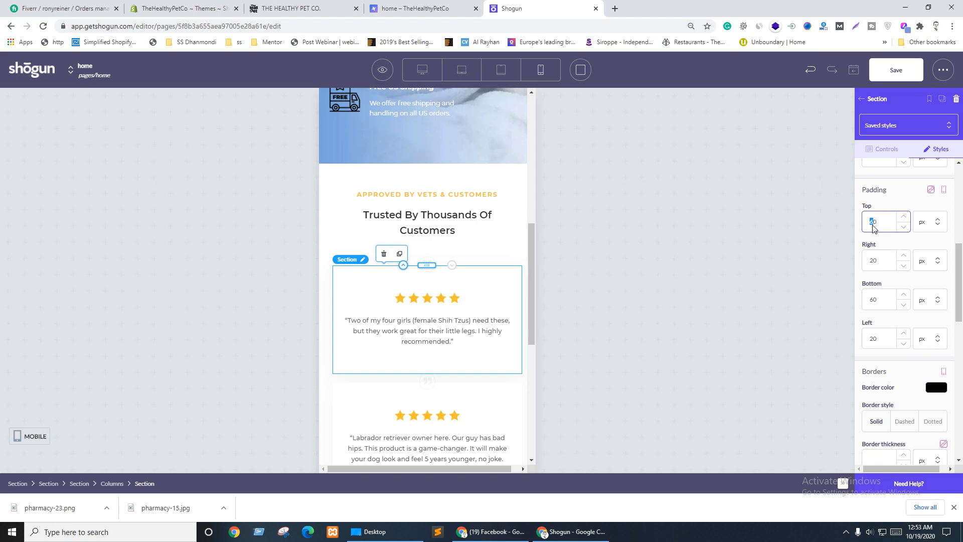
text(4)
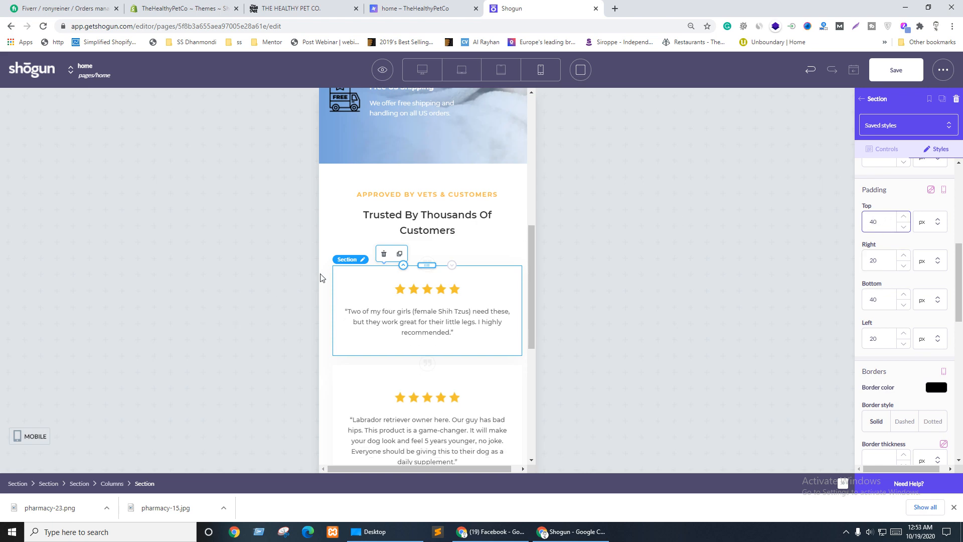
Step: Set the second testimonial card's mobile padding to 40 px on the top and bottom and 20 px on the right and left
scroll(446, 273, down, 2)
click(402, 282)
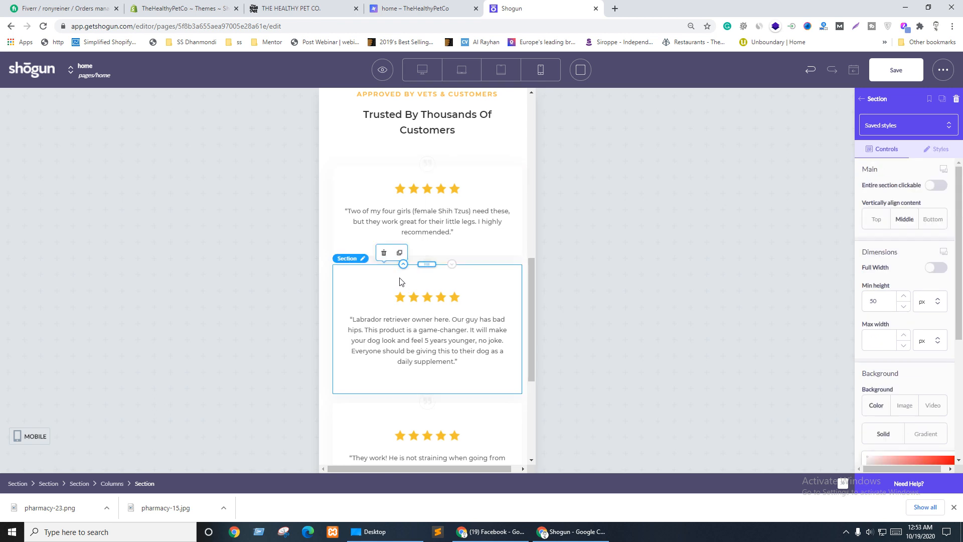
click(936, 149)
click(945, 169)
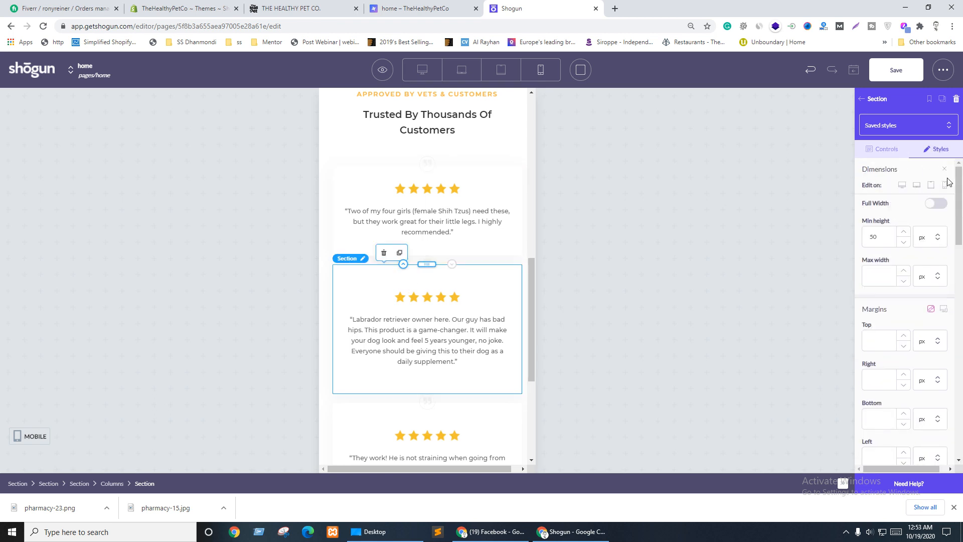
scroll(905, 322, down, 5)
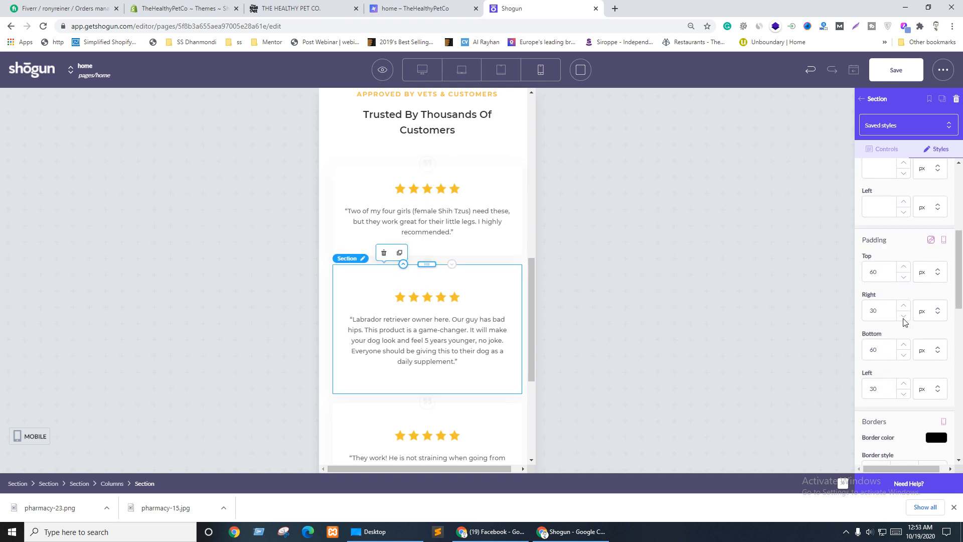
click(874, 274)
text(4)
click(872, 312)
text(2)
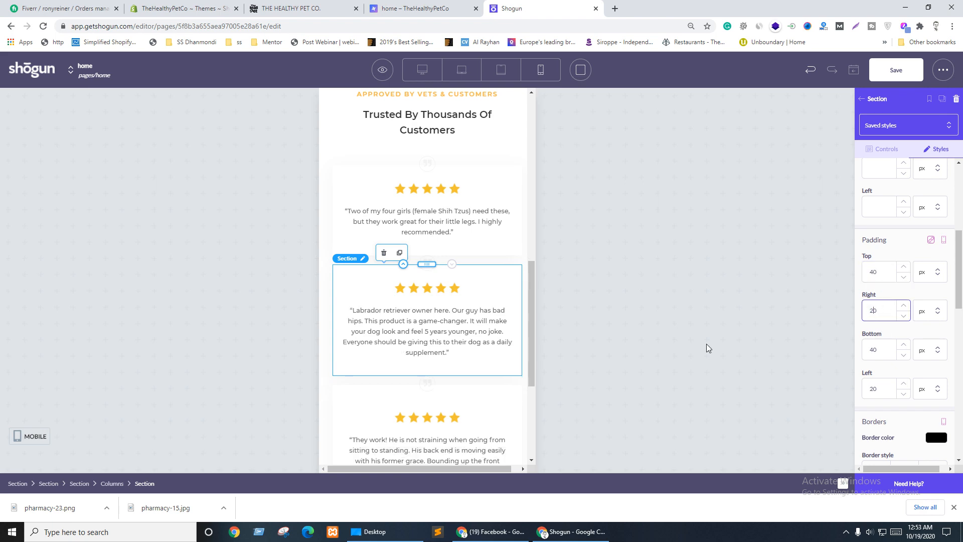
Step: Set the third testimonial card's mobile padding to 40 px on the top and bottom and 20 px on the right and left
scroll(452, 301, down, 3)
click(448, 257)
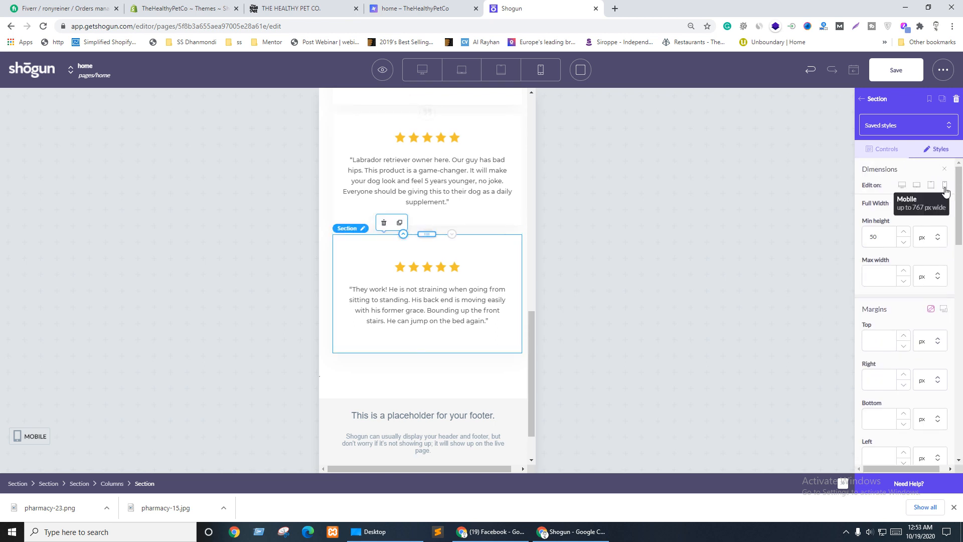
scroll(910, 365, down, 2)
scroll(910, 365, down, 3)
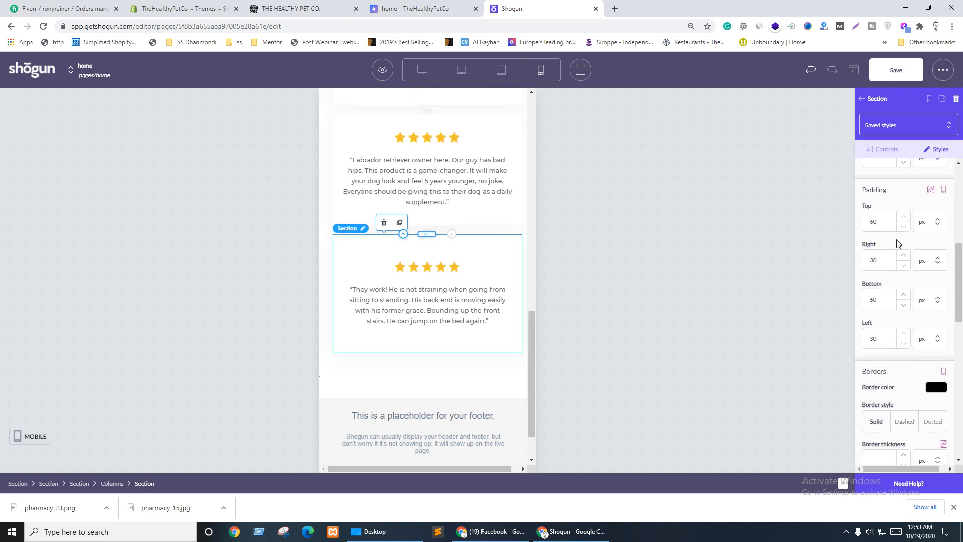
drag(874, 222, 870, 223)
text(4)
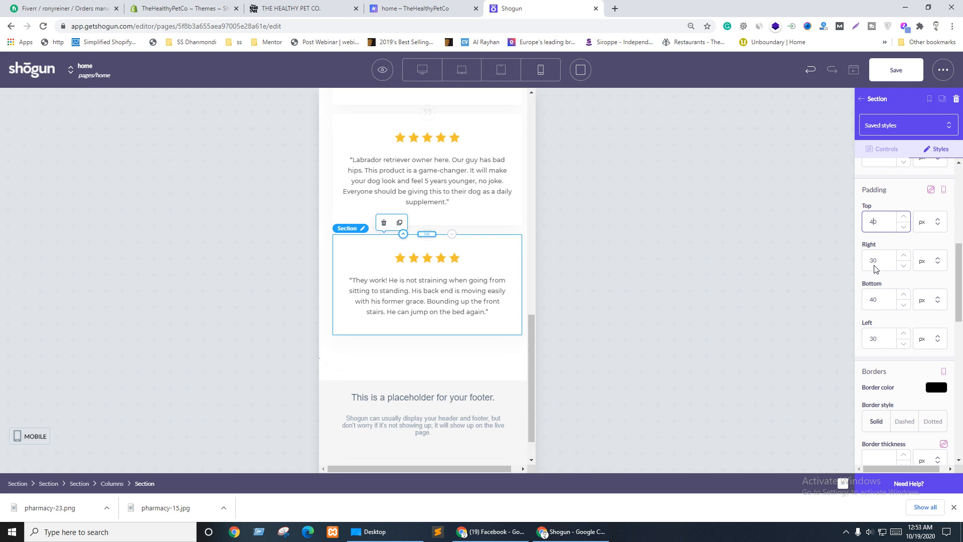
drag(873, 261, 865, 265)
text(2)
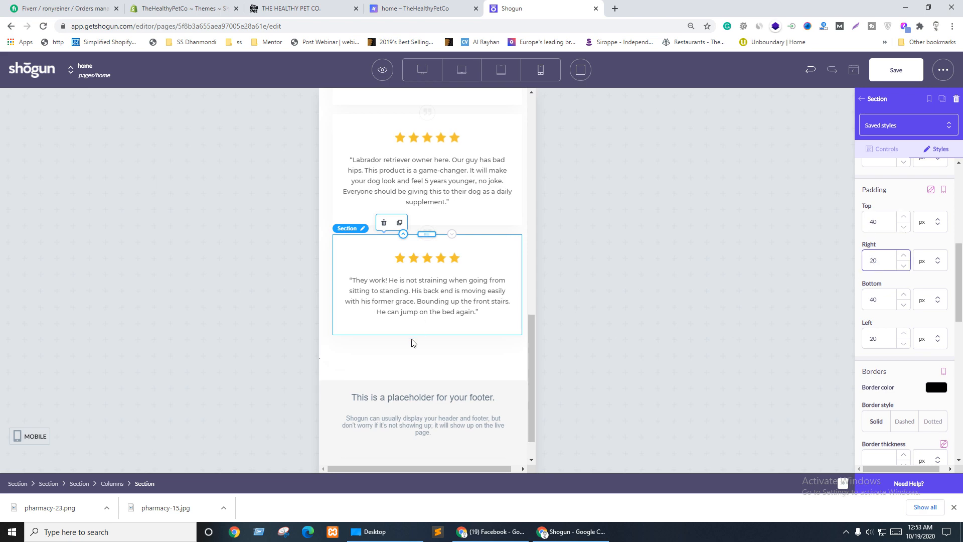
Step: Set the whole testimonial section's tablet padding to 80 px on the top and bottom and 30 px on the right and left
scroll(413, 342, up, 6)
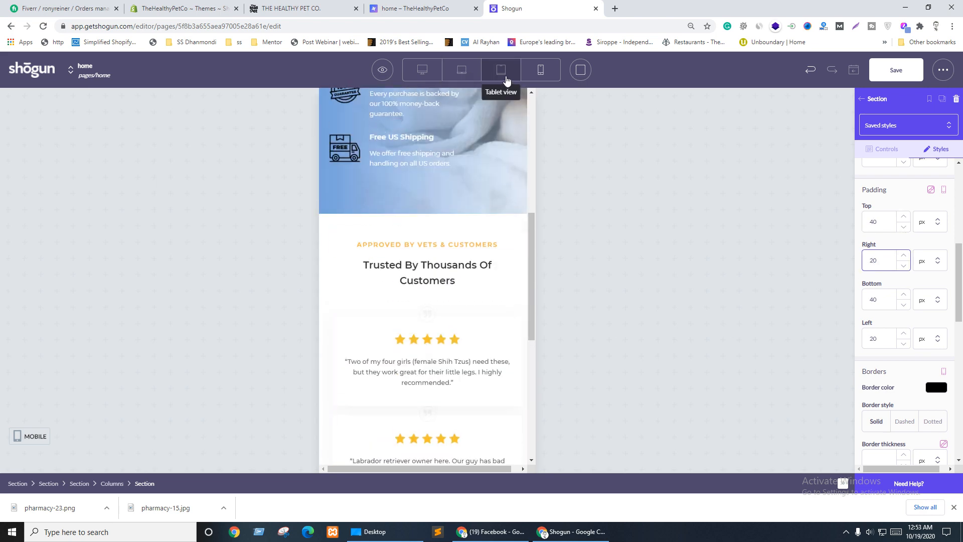
click(503, 79)
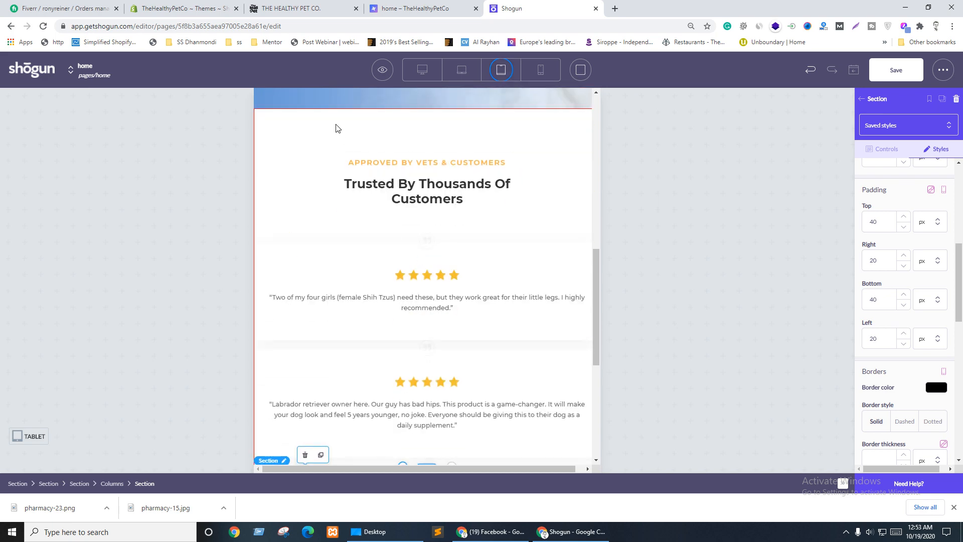
click(337, 129)
scroll(952, 186, down, 2)
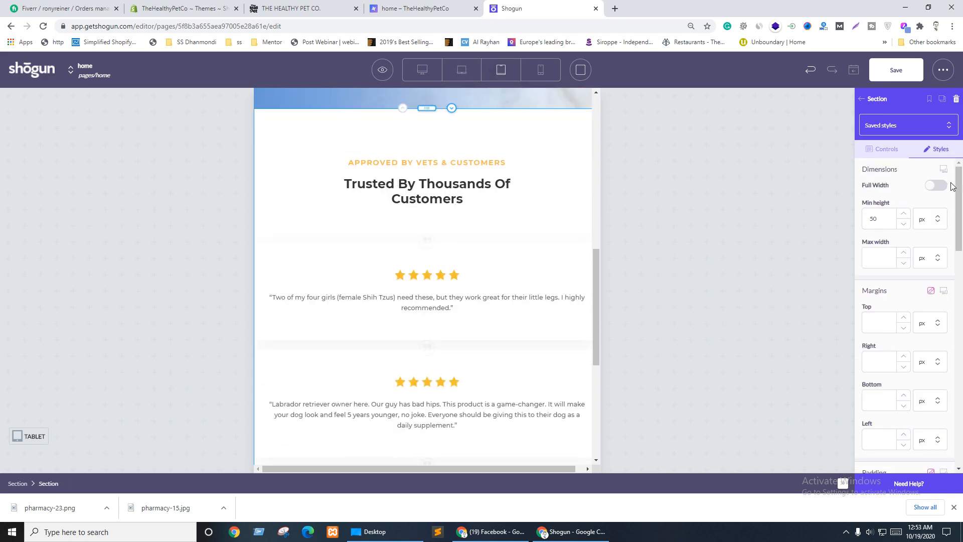
scroll(869, 316, down, 4)
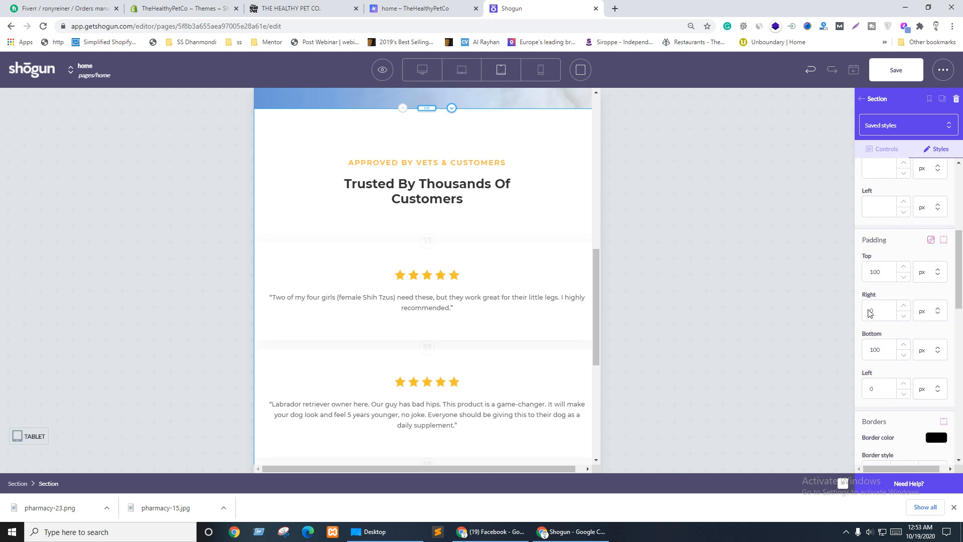
drag(876, 274, 864, 275)
text(80)
click(870, 316)
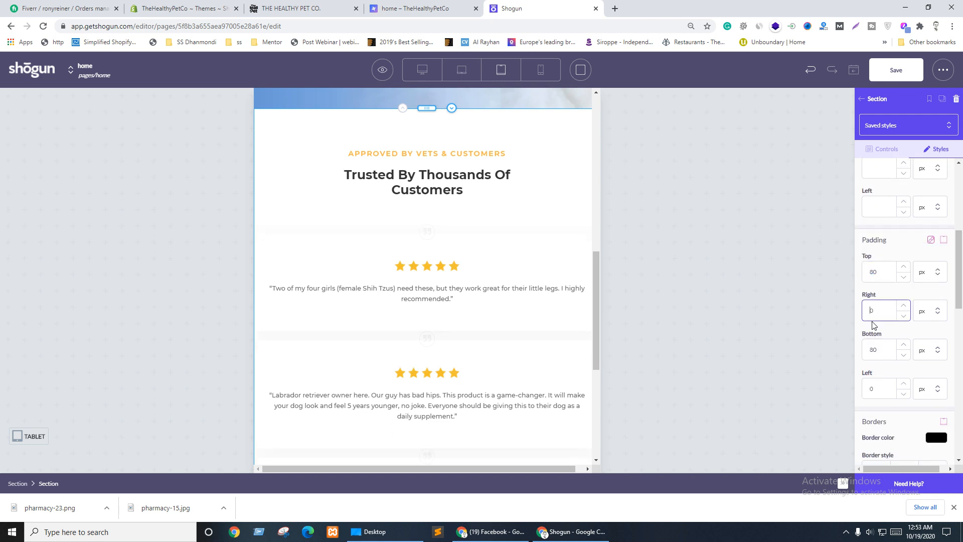
text(3)
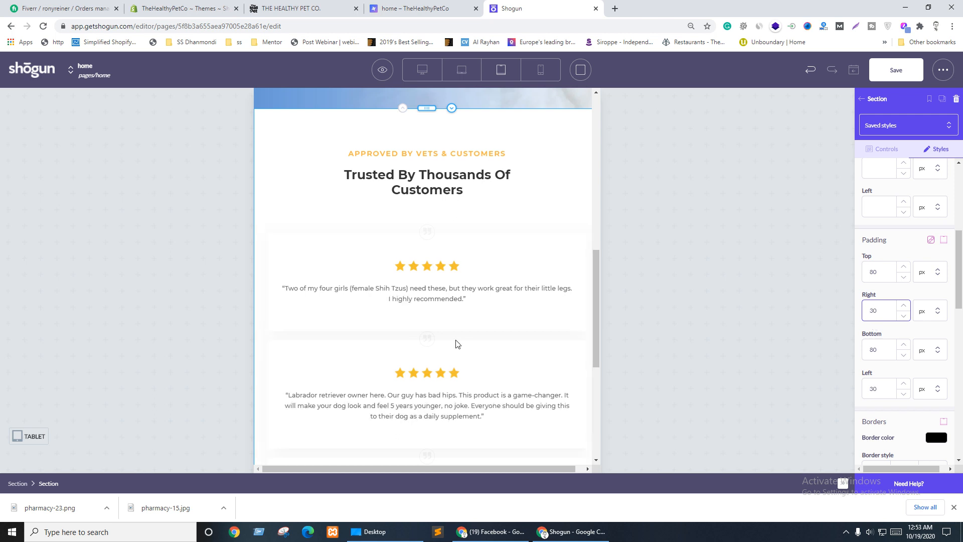
drag(874, 313, 860, 321)
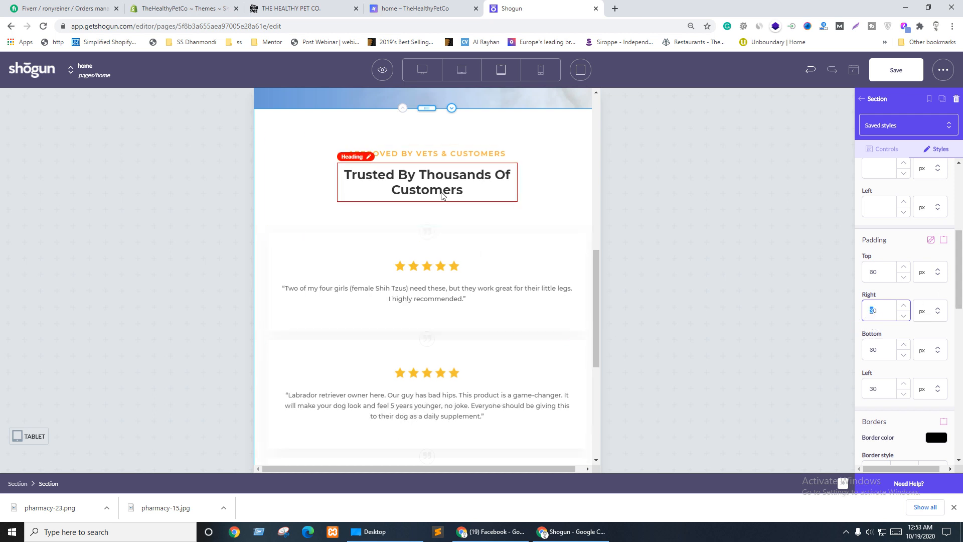
Step: Give the first testimonial card a 40 px bottom margin for tablet
scroll(444, 193, down, 1)
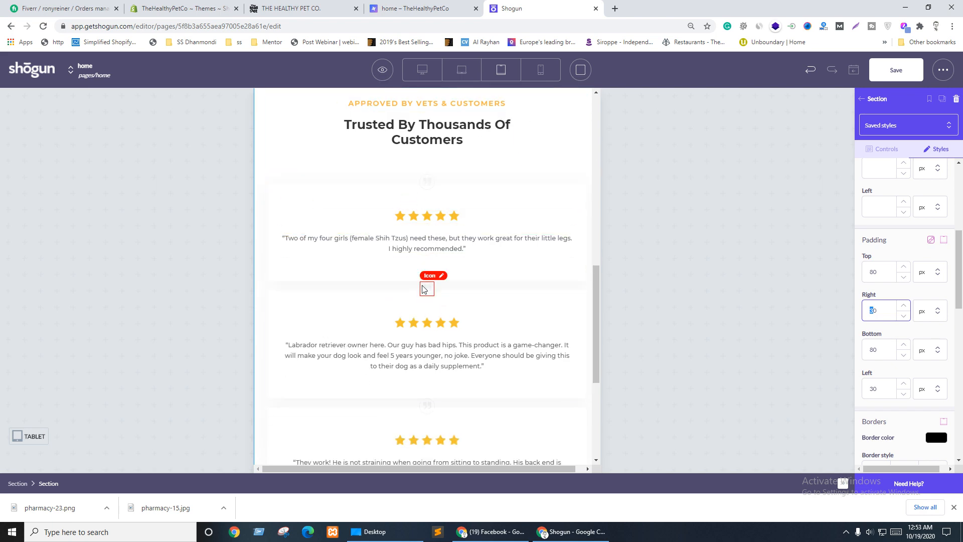
click(330, 194)
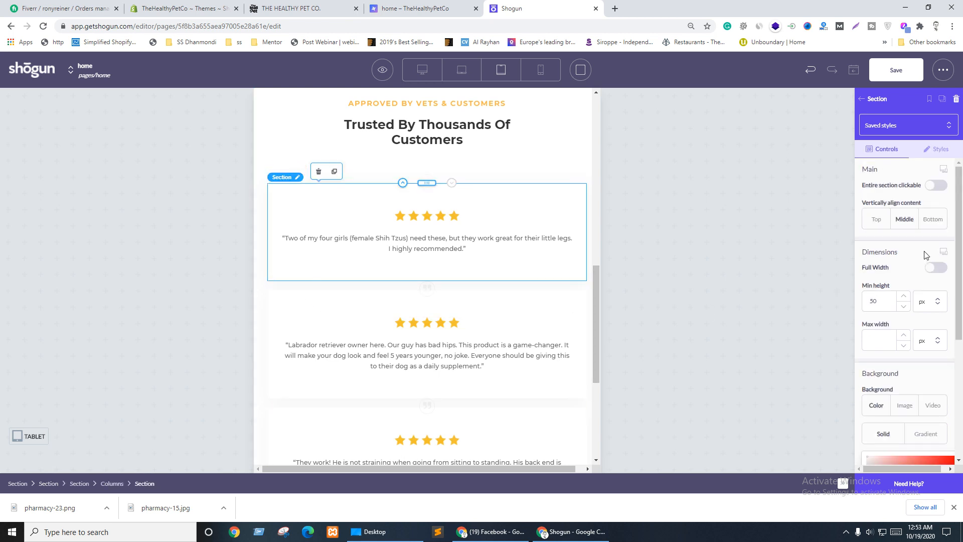
click(939, 150)
click(943, 171)
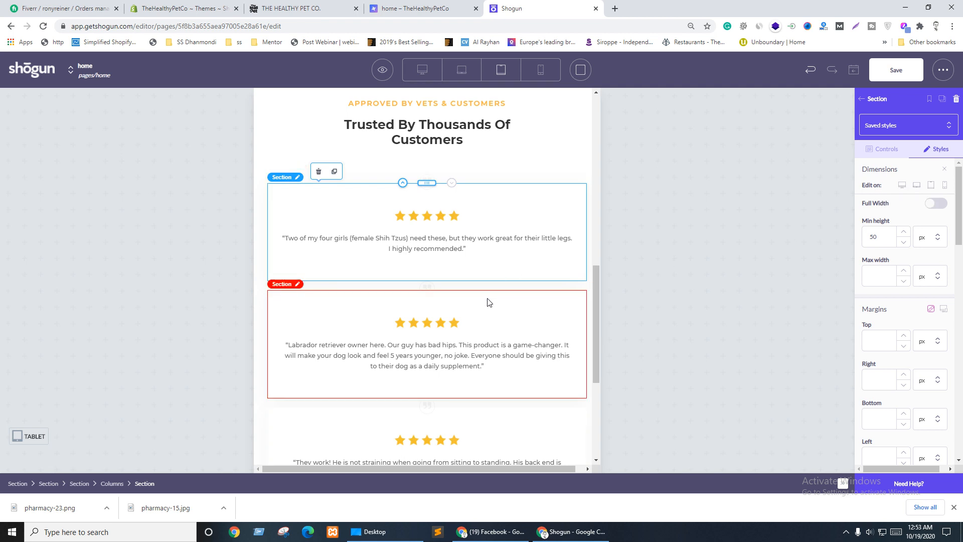
click(931, 187)
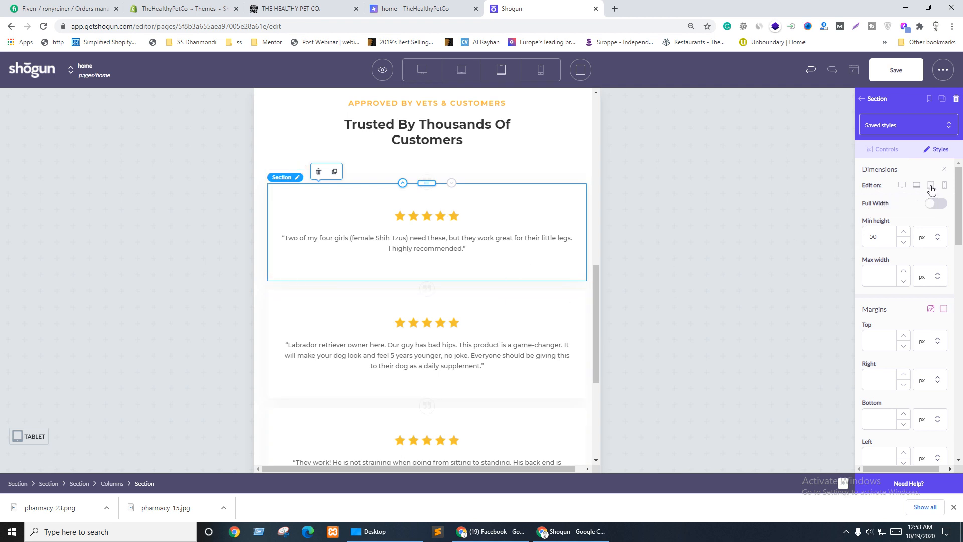
scroll(860, 200, down, 1)
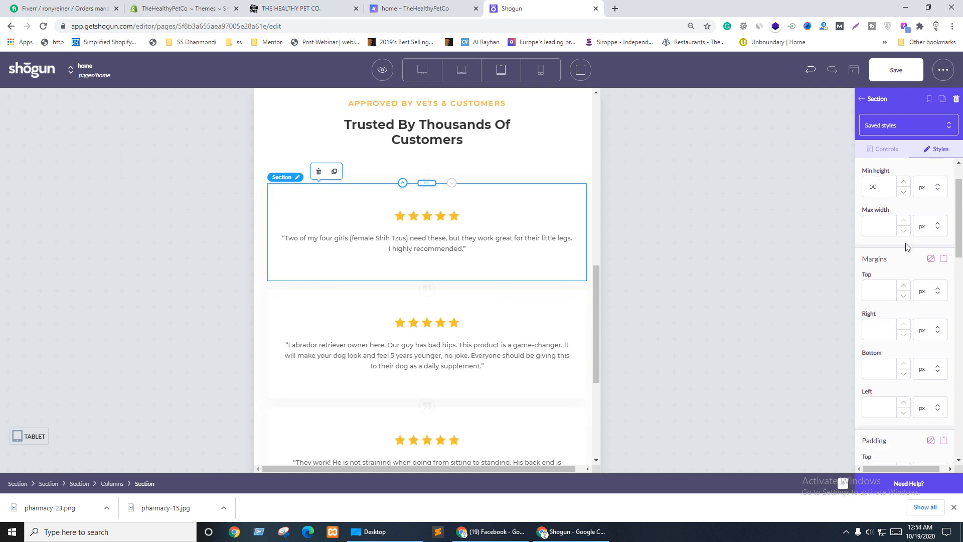
scroll(881, 264, down, 2)
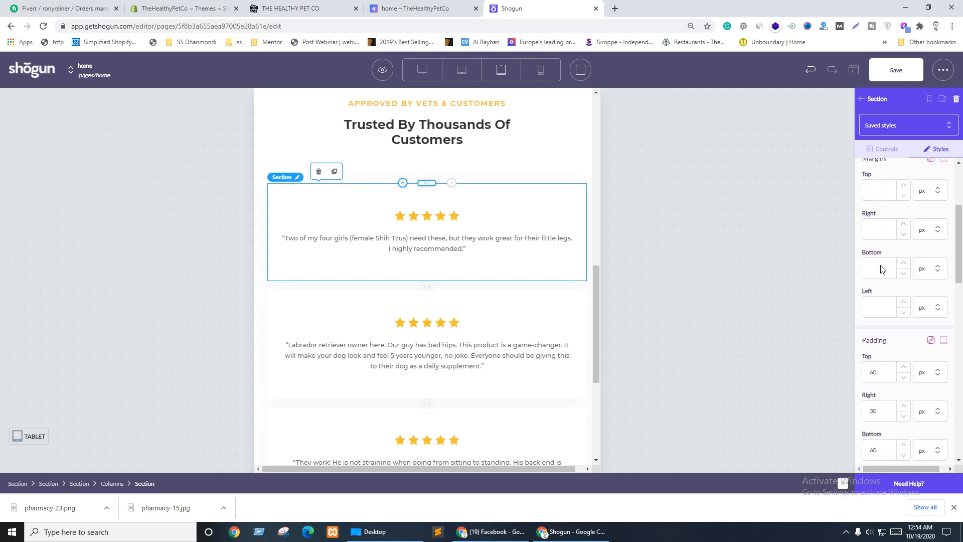
scroll(915, 258, up, 2)
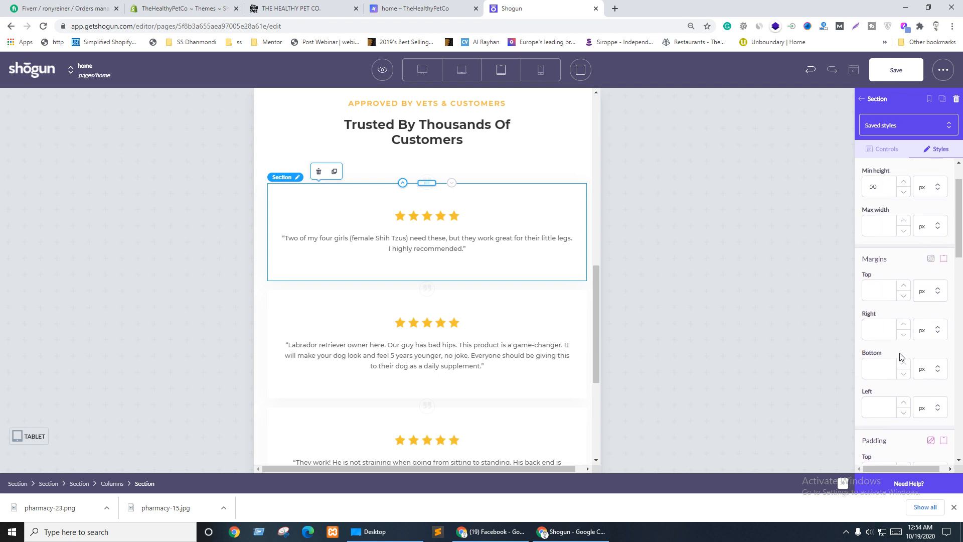
click(878, 370)
text(30)
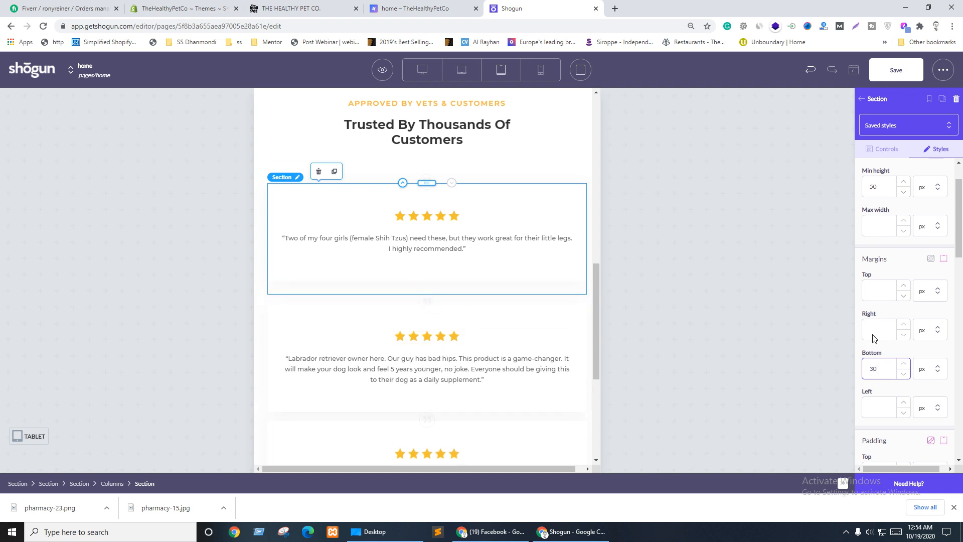
drag(873, 370, 864, 372)
text(40)
Step: Give the second testimonial card a 40 px bottom margin for tablet
scroll(371, 221, down, 3)
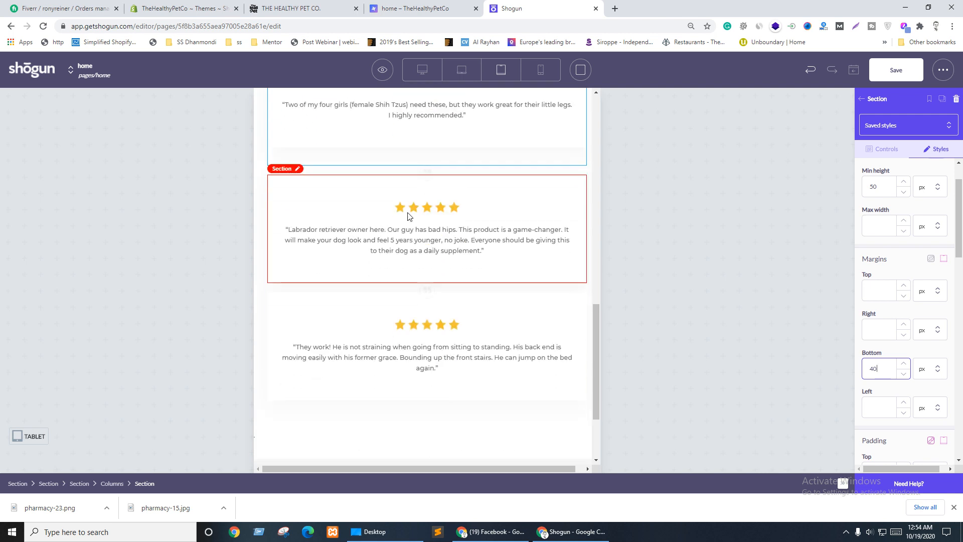
click(437, 258)
scroll(946, 168, down, 2)
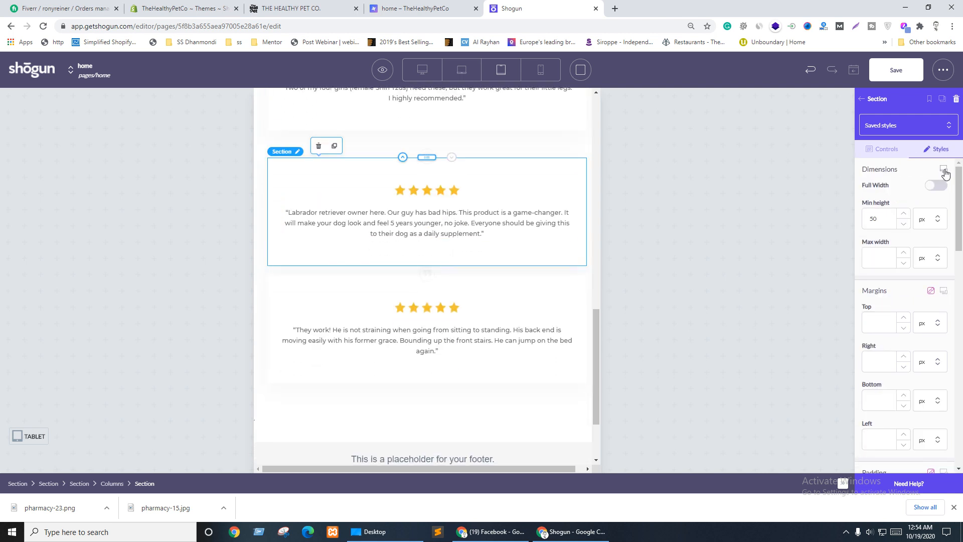
click(944, 170)
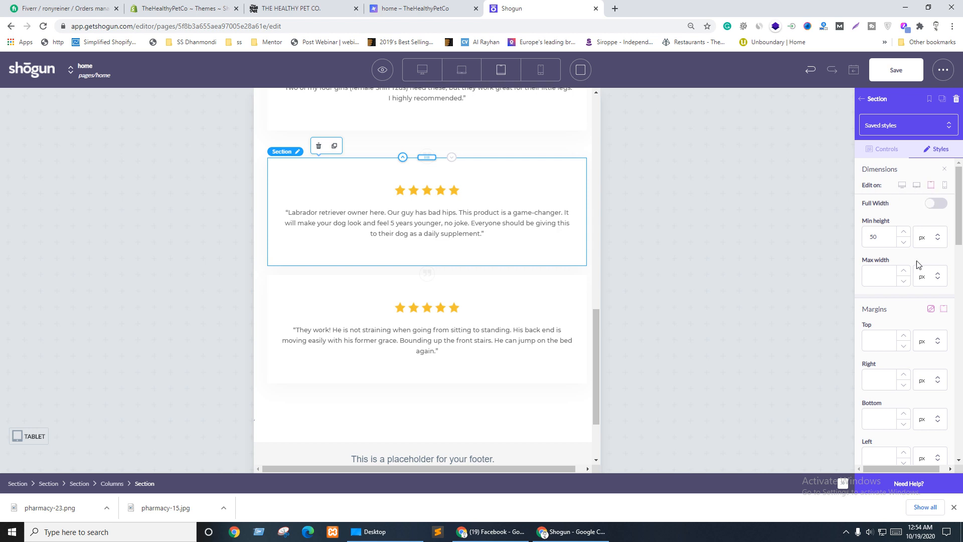
scroll(898, 301, down, 2)
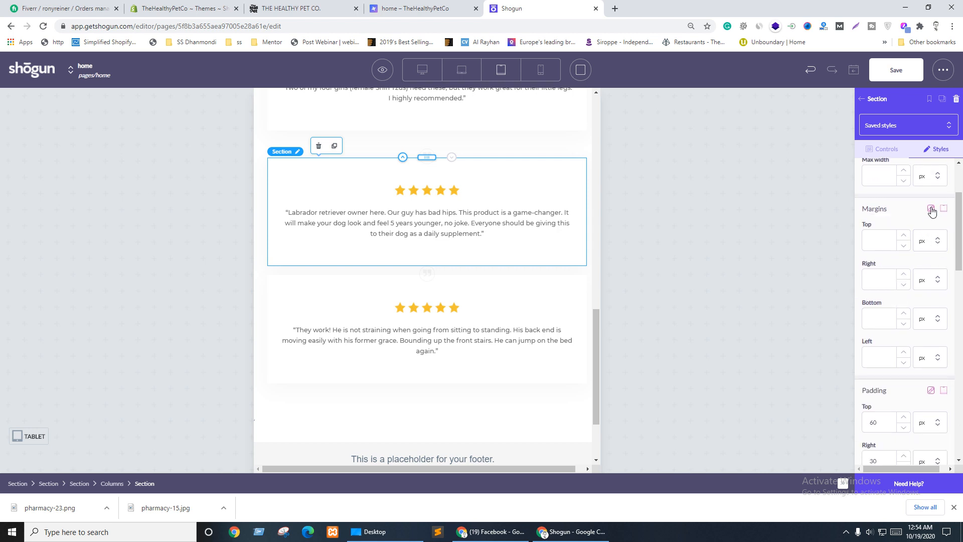
click(882, 320)
text(40)
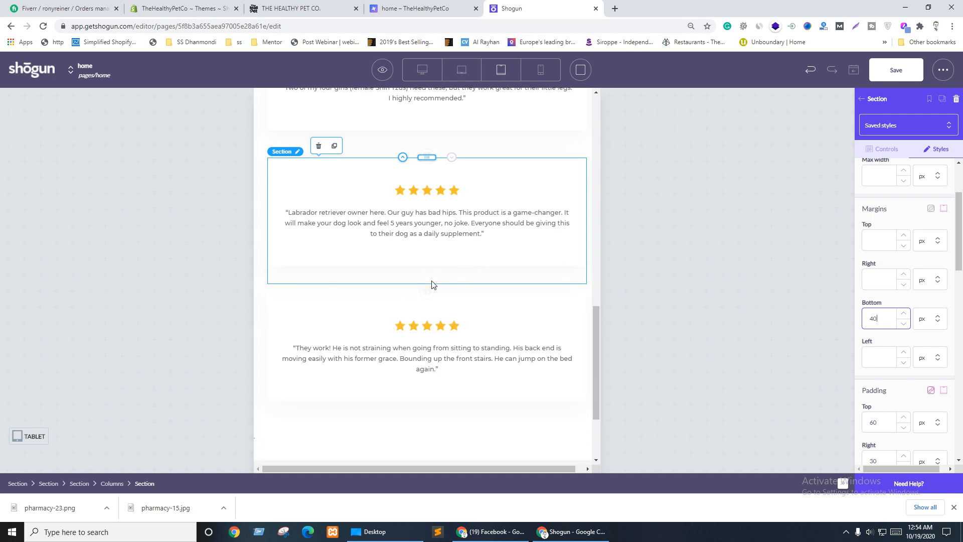
scroll(433, 284, up, 3)
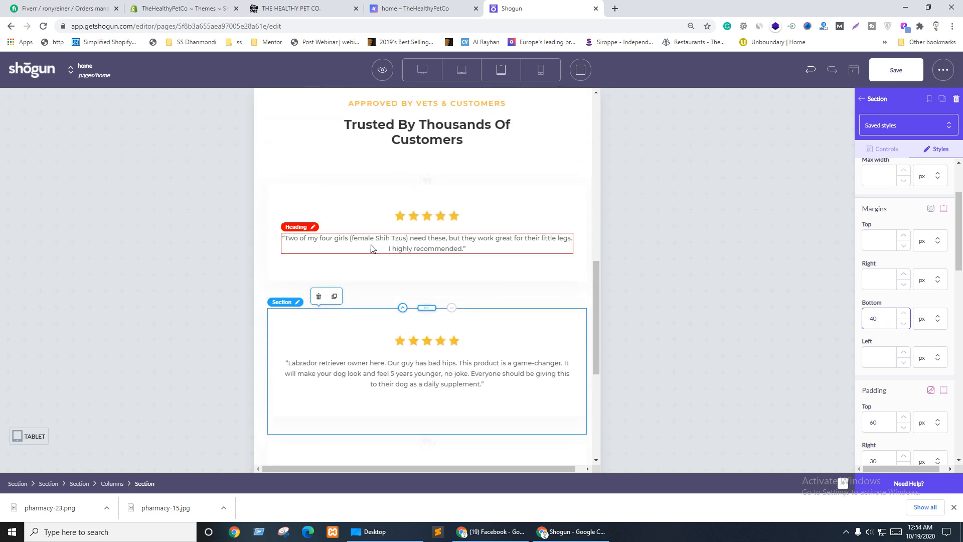
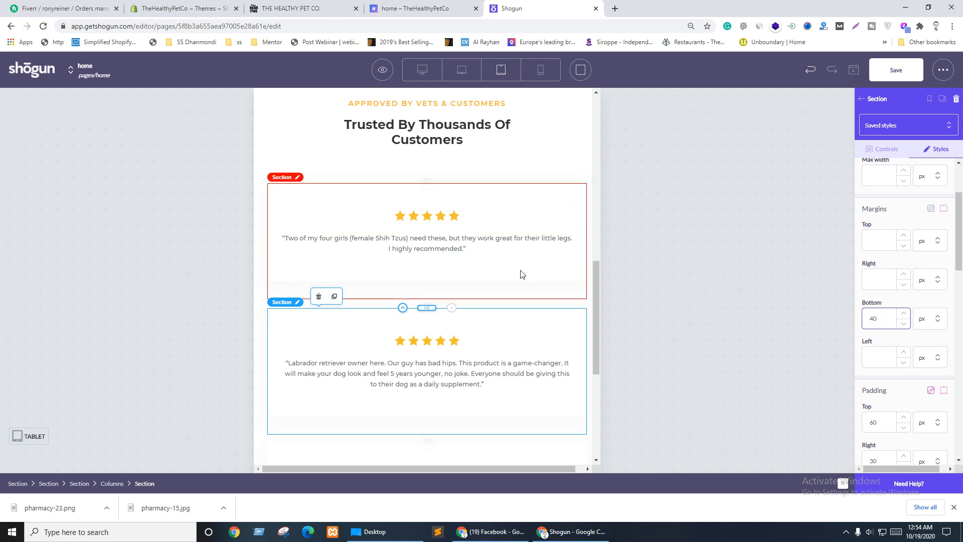
Step: Switch to the laptop layout and set the whole testimonial section's right and left padding to 30 px
click(462, 69)
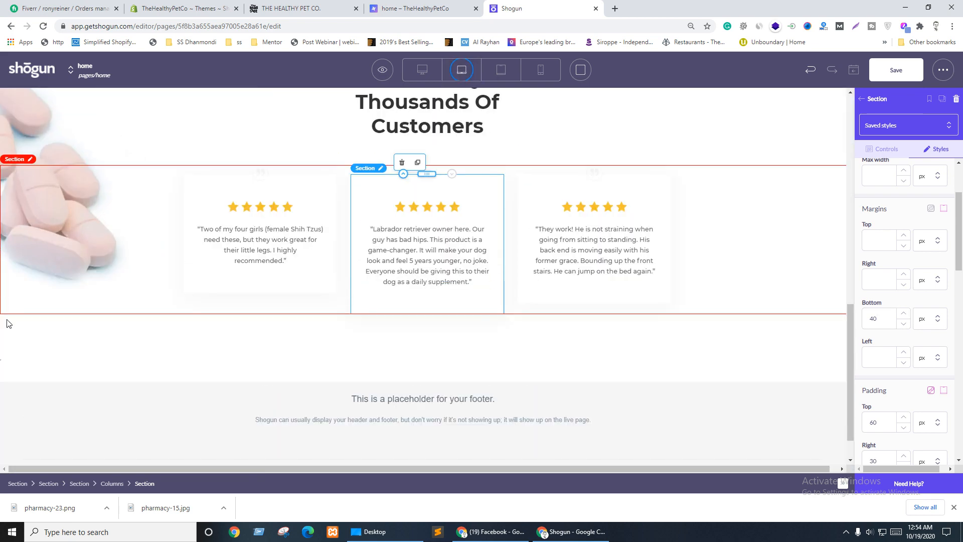
click(10, 358)
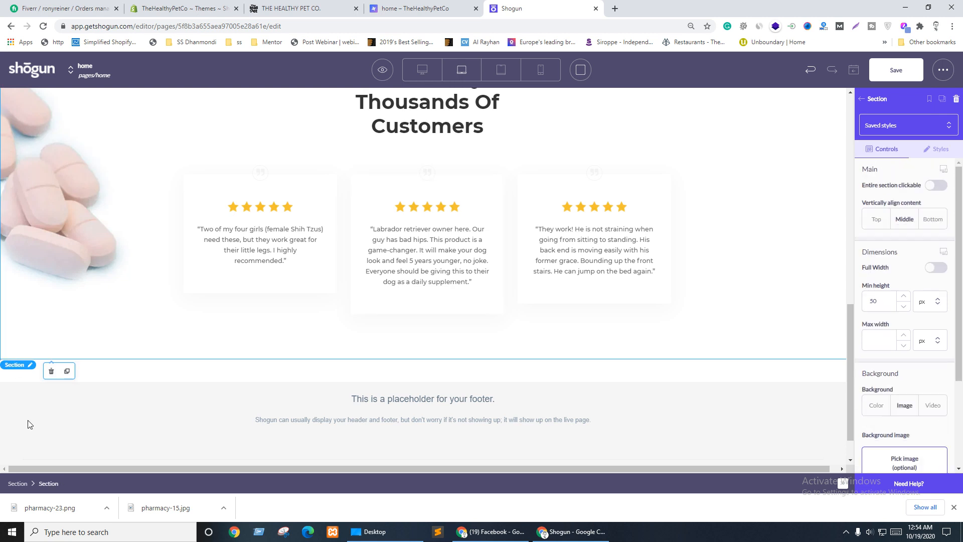
click(940, 149)
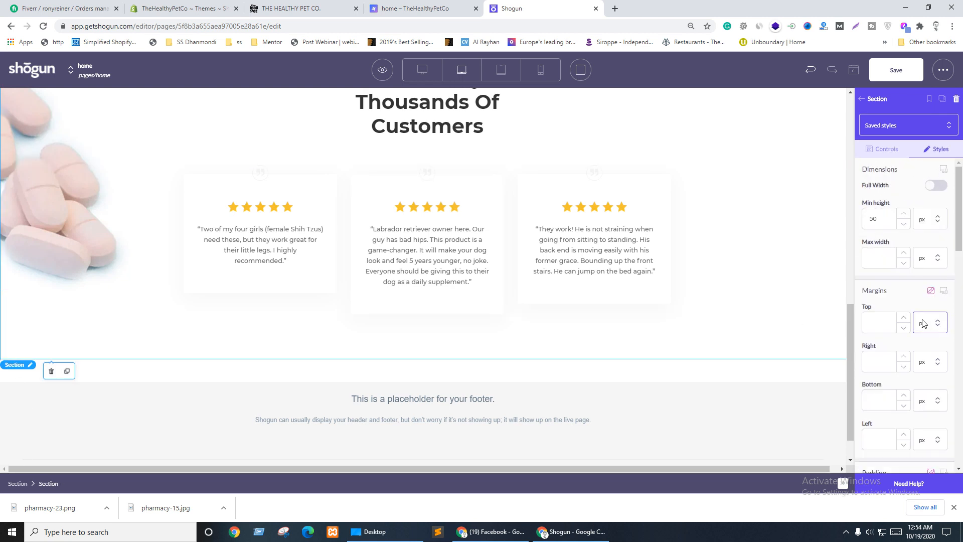
scroll(909, 318, down, 10)
scroll(908, 318, up, 5)
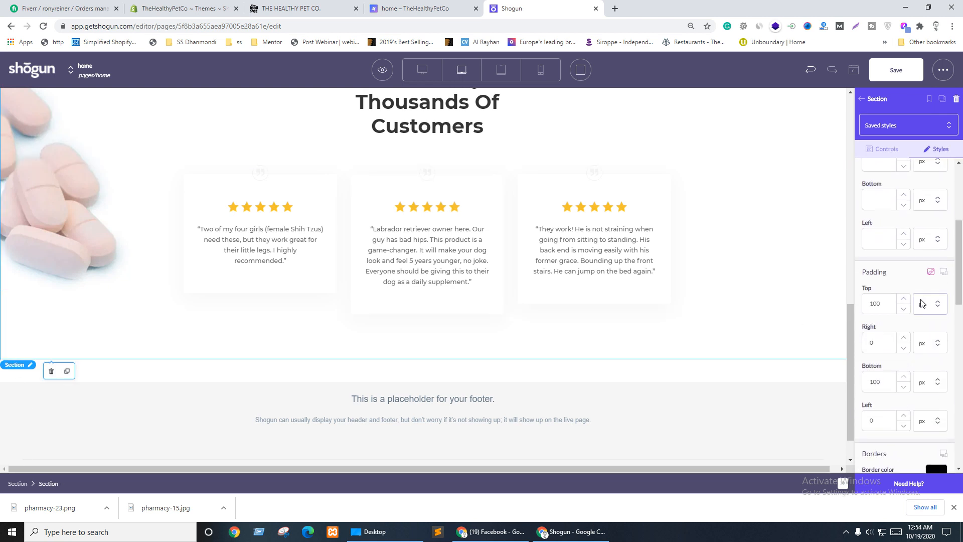
click(916, 287)
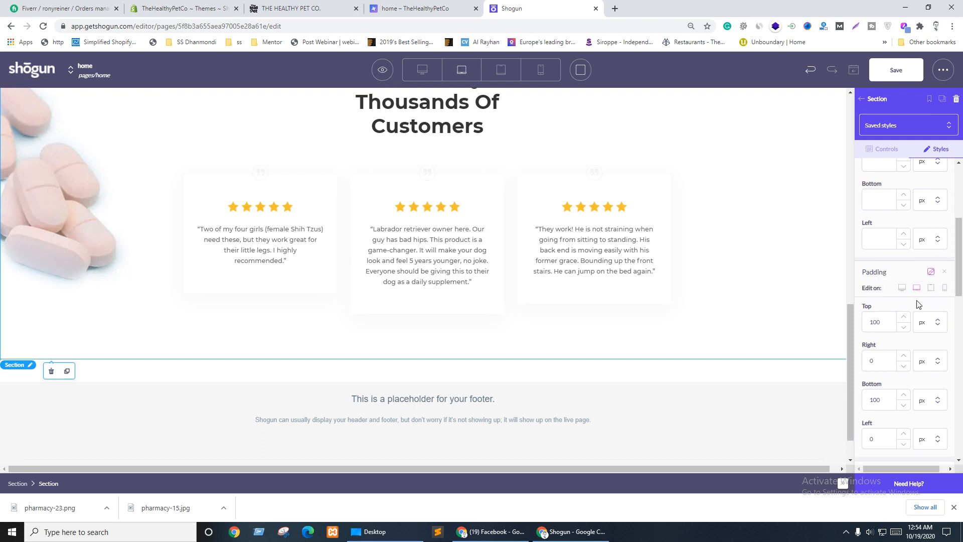
click(869, 364)
Step: Set the "Trusted By Thousands Of Customers" heading's maximum width to 700 px for laptop
scroll(382, 241, up, 2)
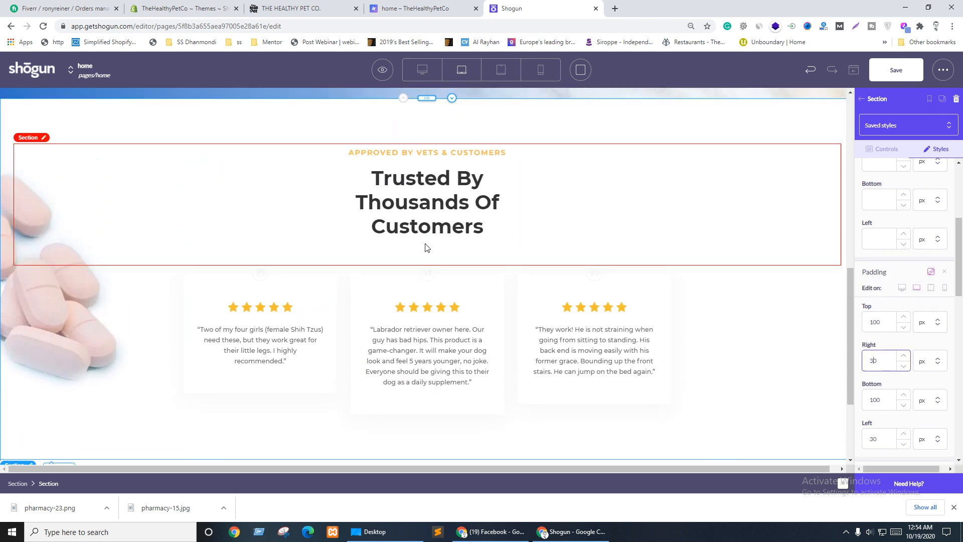
click(394, 207)
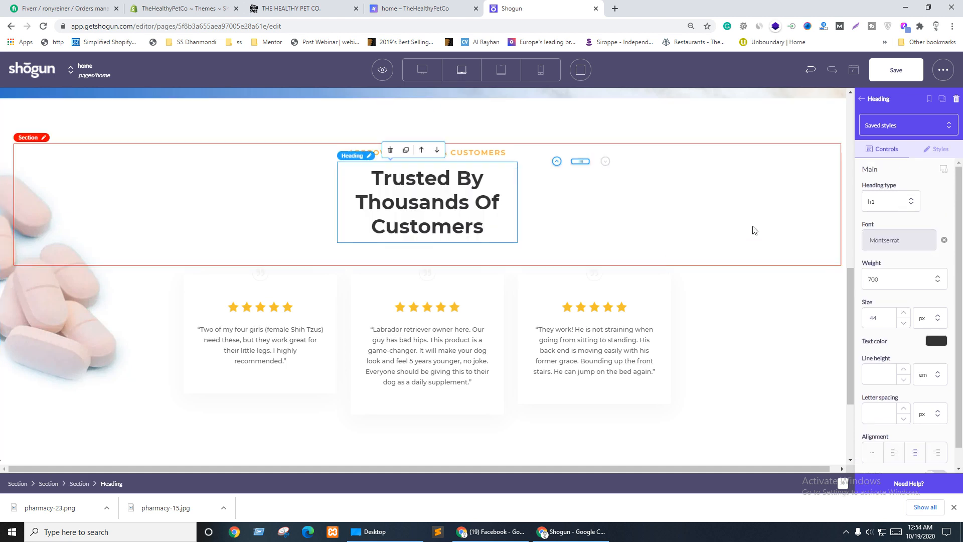
click(945, 171)
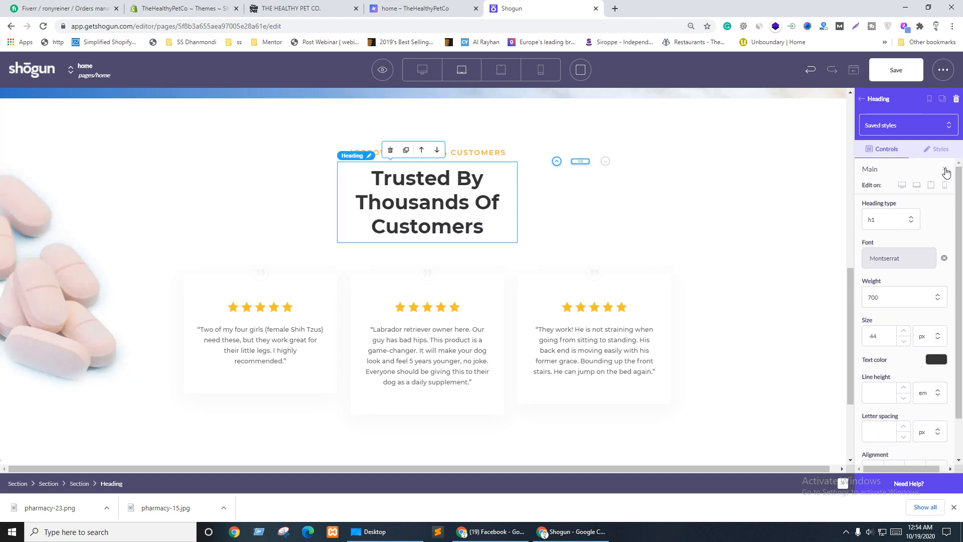
click(916, 185)
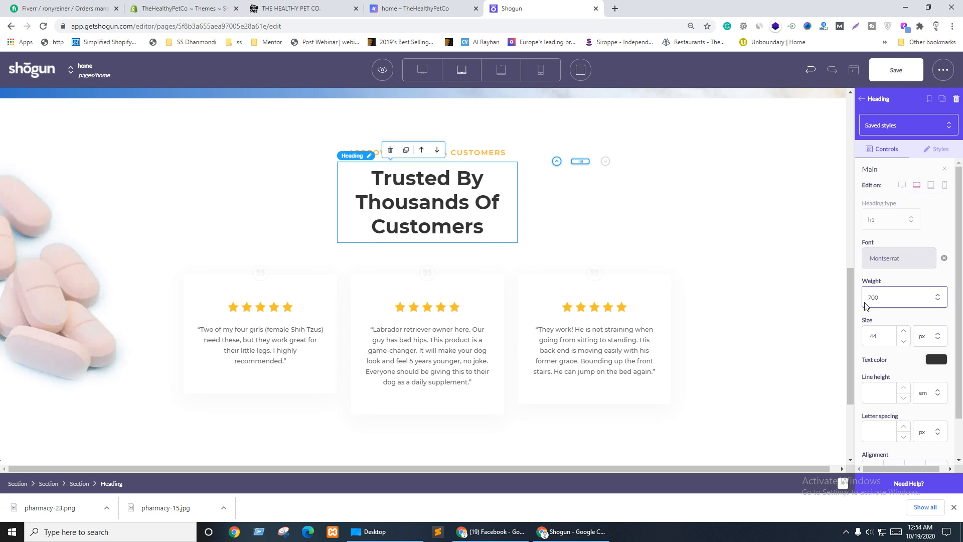
click(870, 301)
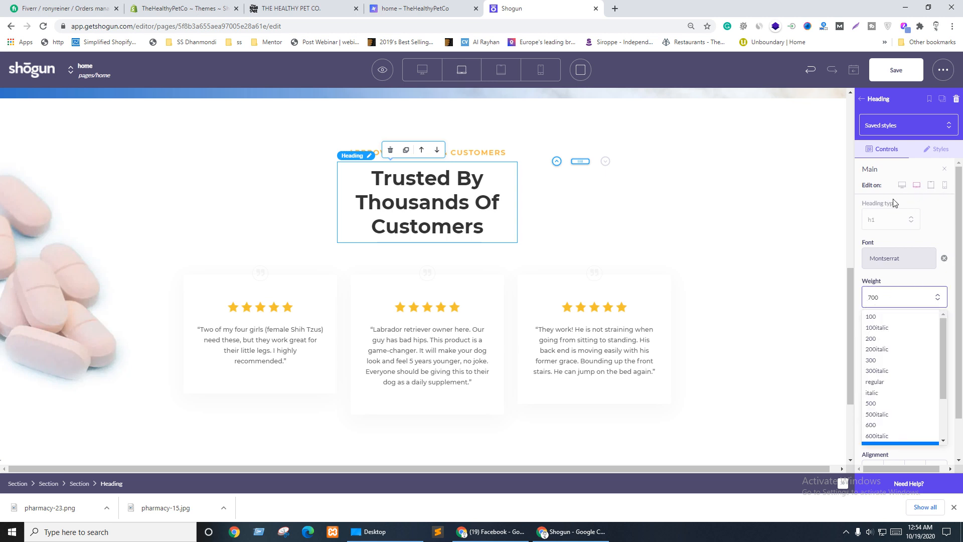
click(938, 152)
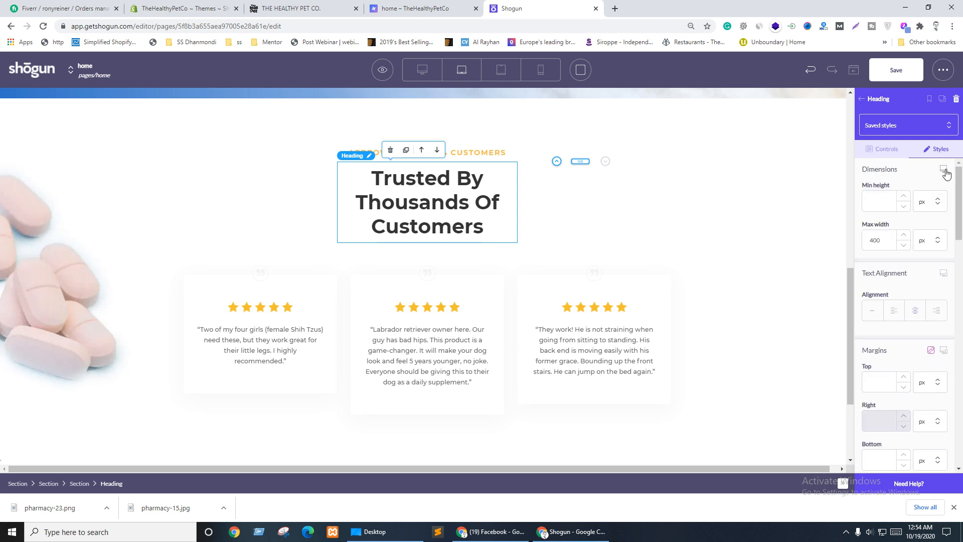
click(916, 185)
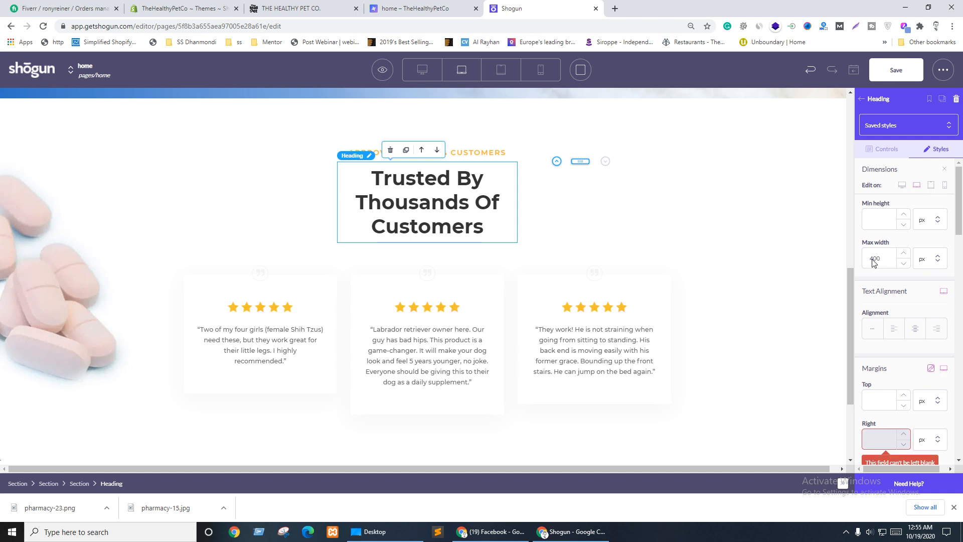
drag(873, 263, 855, 263)
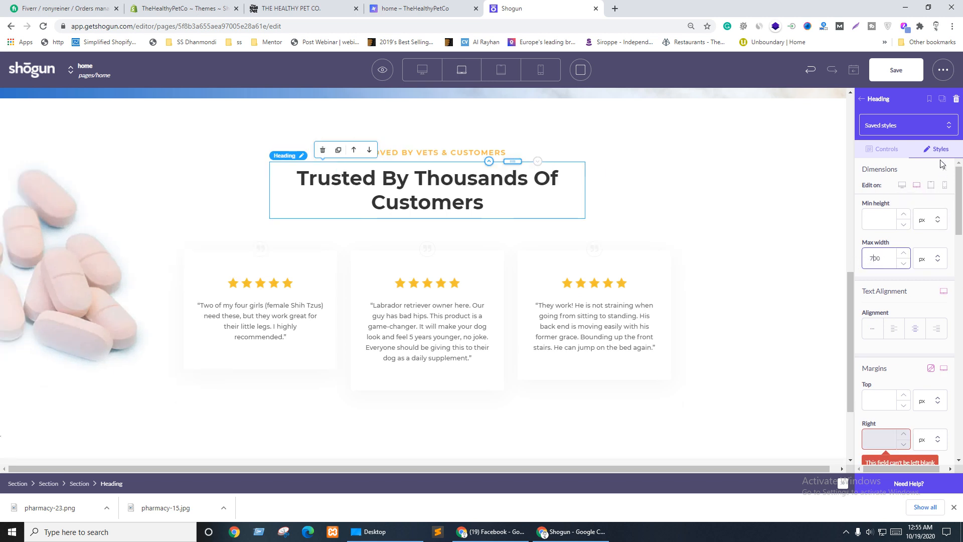
Step: Set the "Trusted By Thousands Of Customers" heading's font weight to 700 for mobile
click(943, 187)
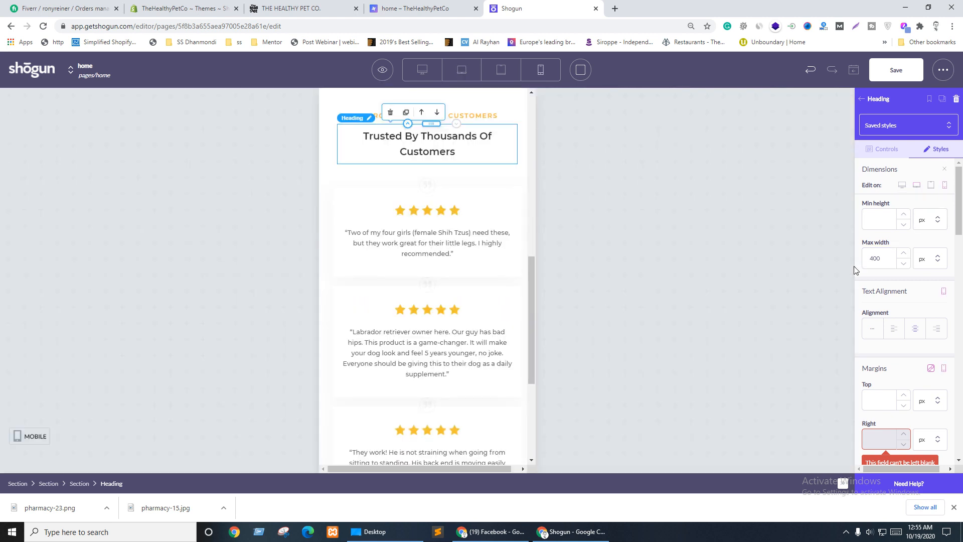
scroll(445, 279, up, 2)
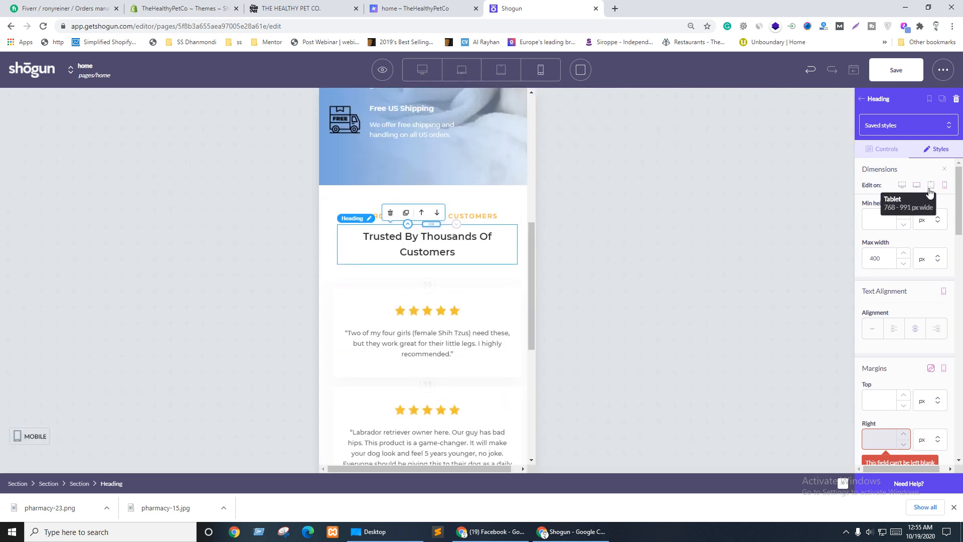
click(886, 150)
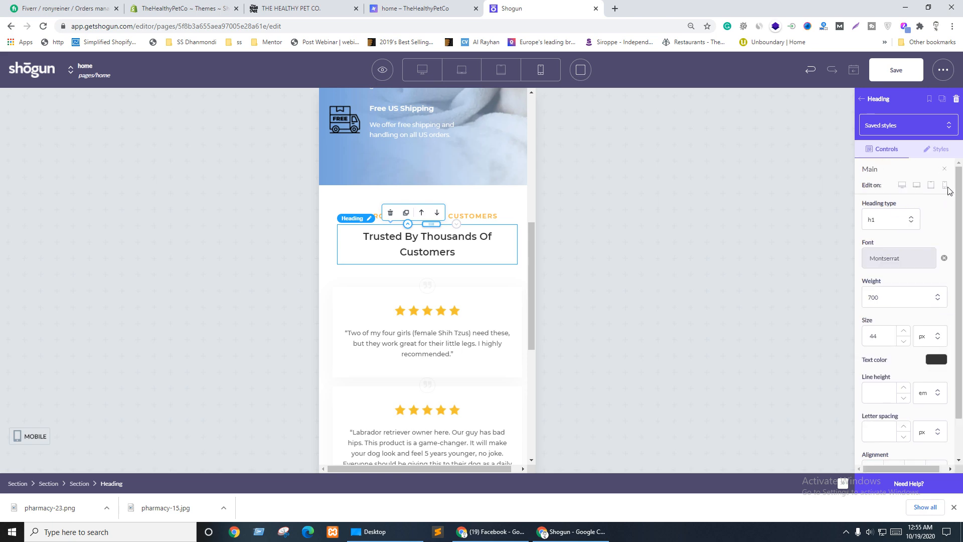
click(946, 186)
click(883, 298)
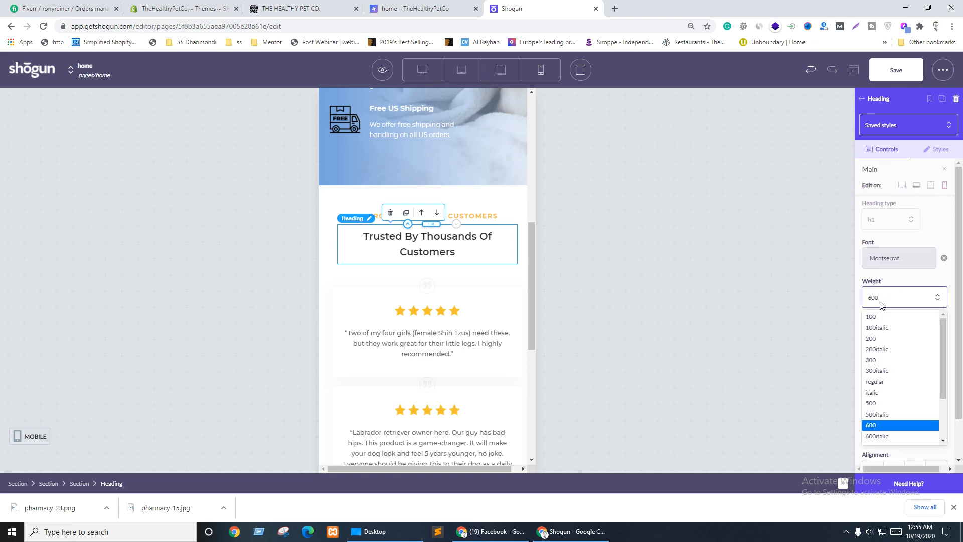
scroll(872, 393, down, 2)
click(871, 394)
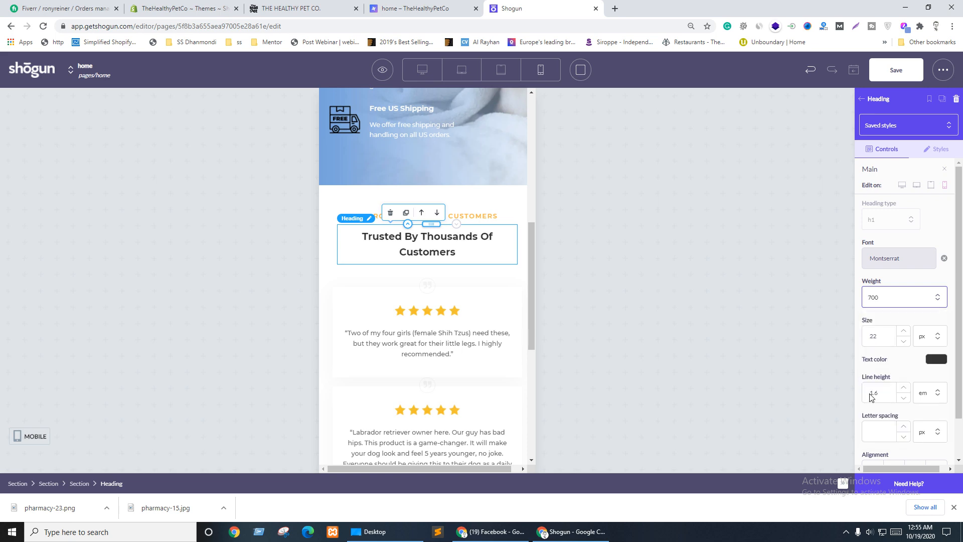
Step: Reduce the "Trusted By Thousands Of Customers" heading's font size to 30 px for laptop
click(931, 186)
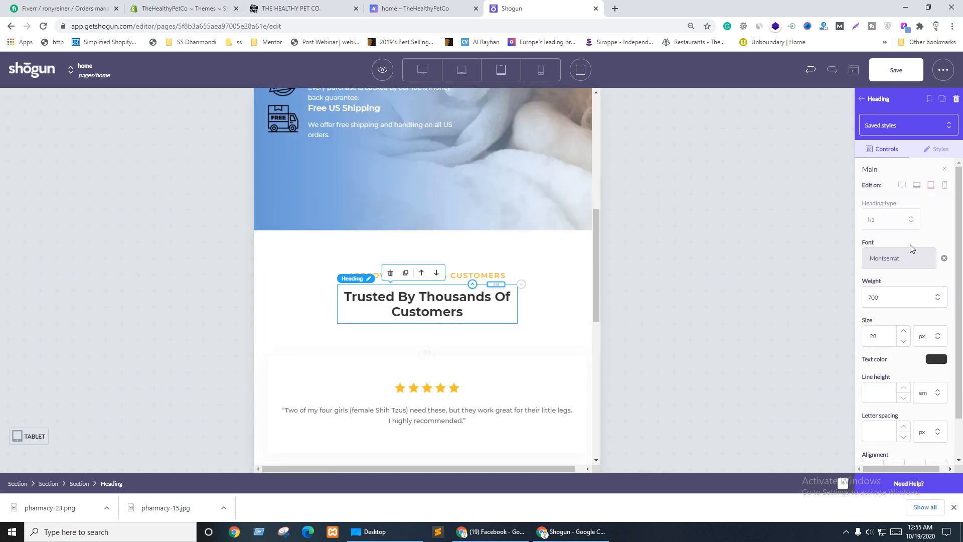
click(916, 185)
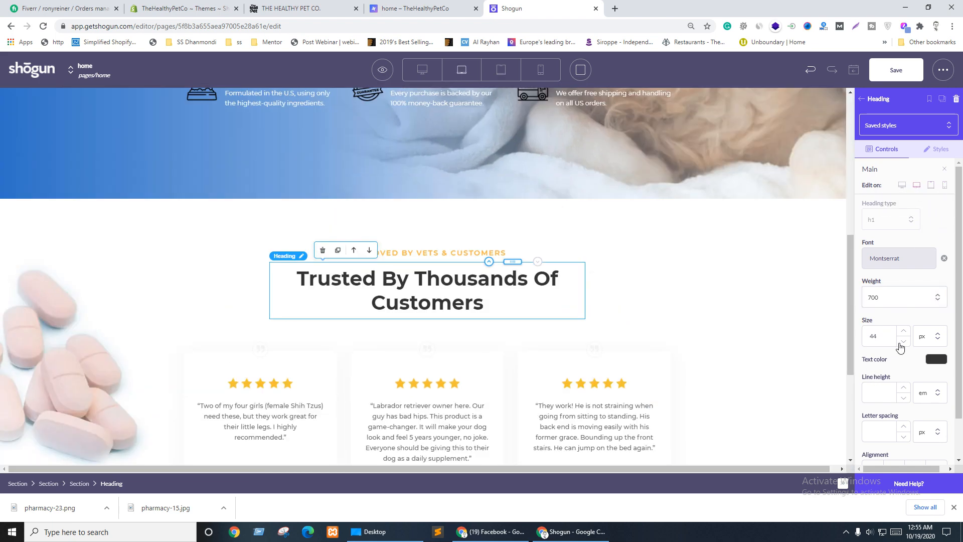
drag(873, 341, 878, 339)
text(0)
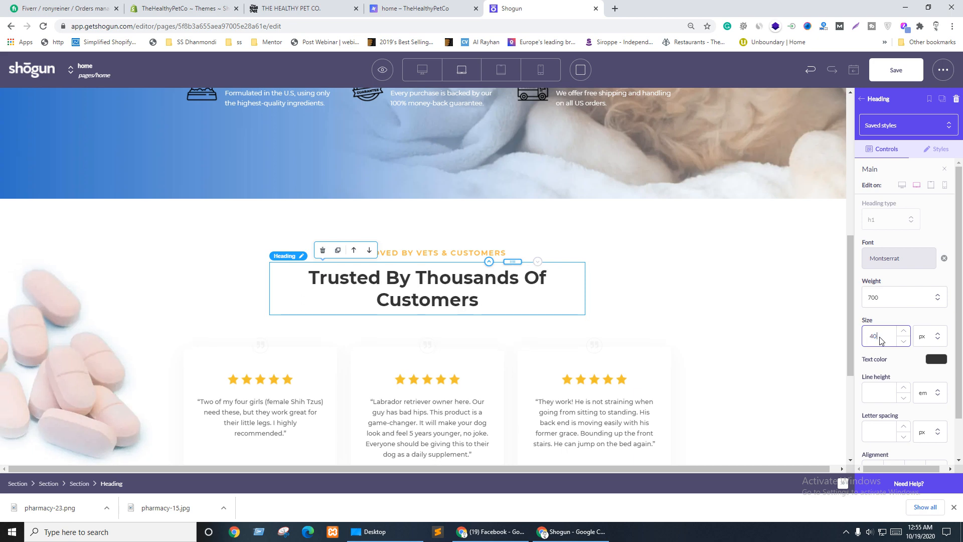
click(904, 342)
click(905, 342)
click(904, 342)
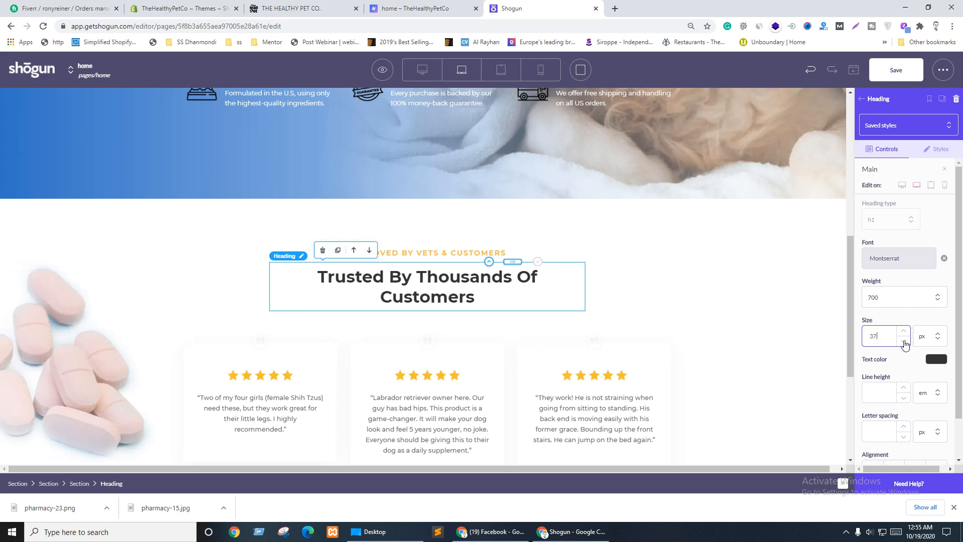
click(904, 331)
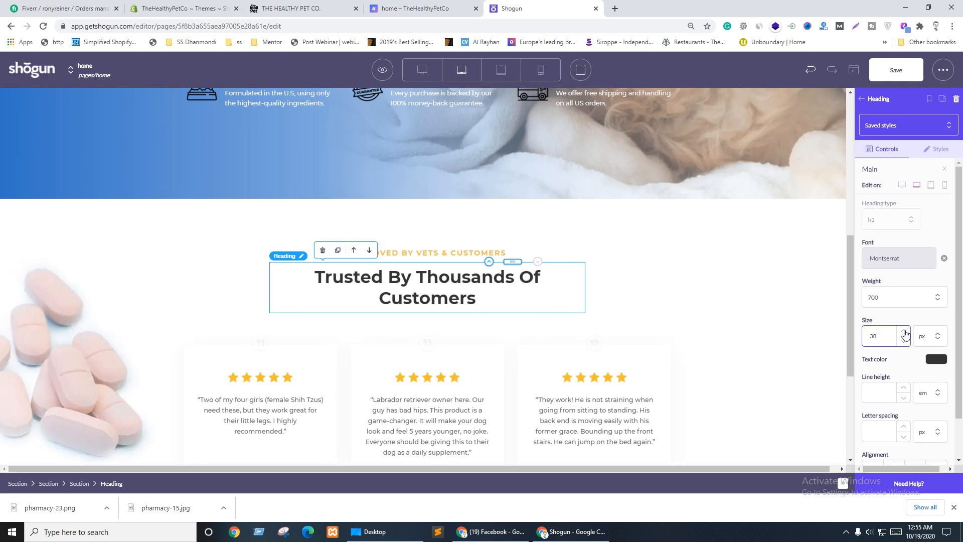
click(902, 344)
click(903, 343)
click(902, 343)
click(902, 344)
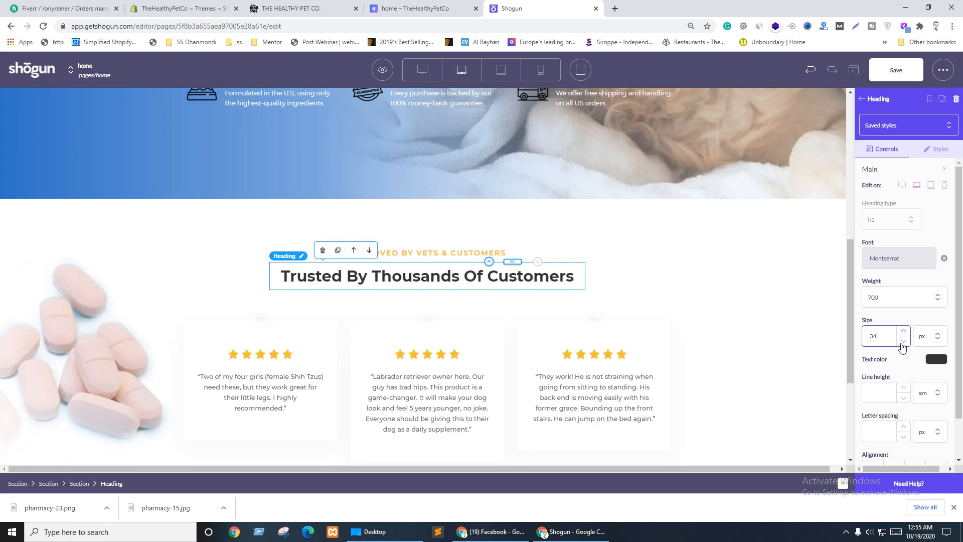
click(903, 343)
click(902, 344)
click(902, 344)
click(902, 344)
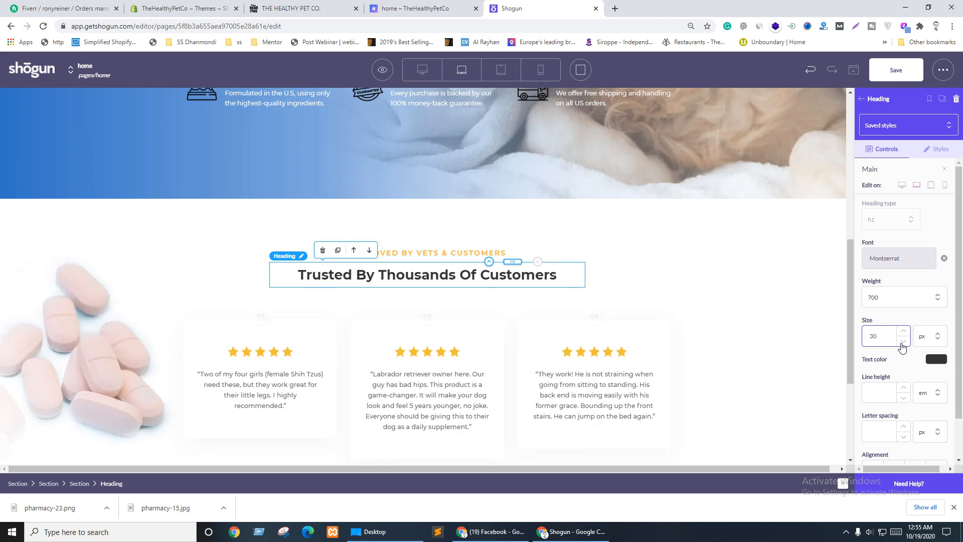
Step: Set the testimonial heading's maximum width to 500 px for laptop
click(939, 148)
scroll(917, 188, up, 1)
click(918, 187)
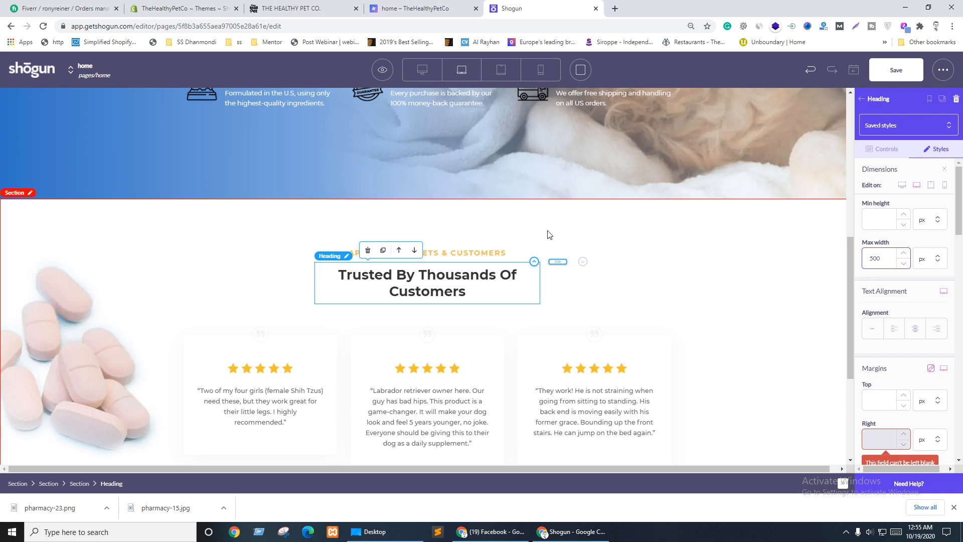
scroll(502, 231, down, 2)
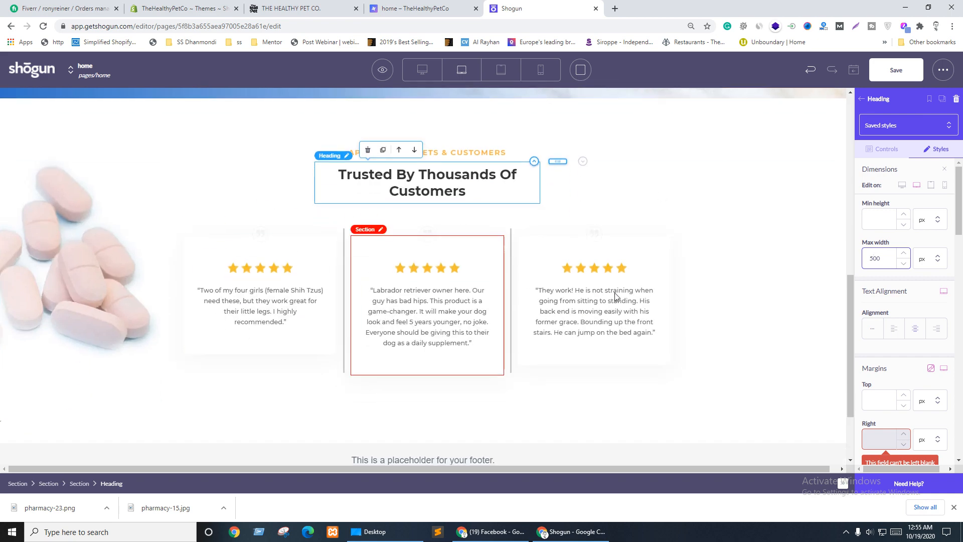
Step: Save and publish the home page, and open its preview in a new tab
click(893, 73)
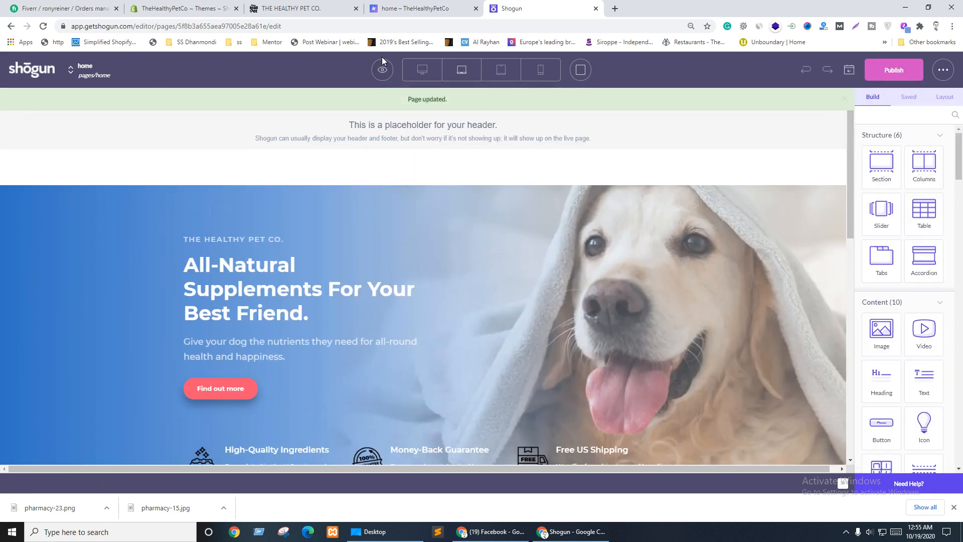
click(382, 70)
click(379, 120)
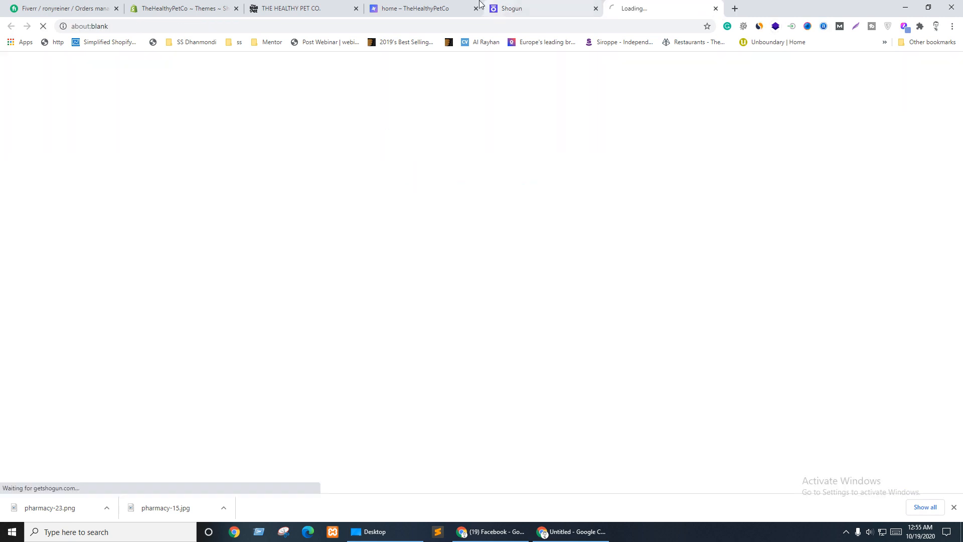
click(894, 70)
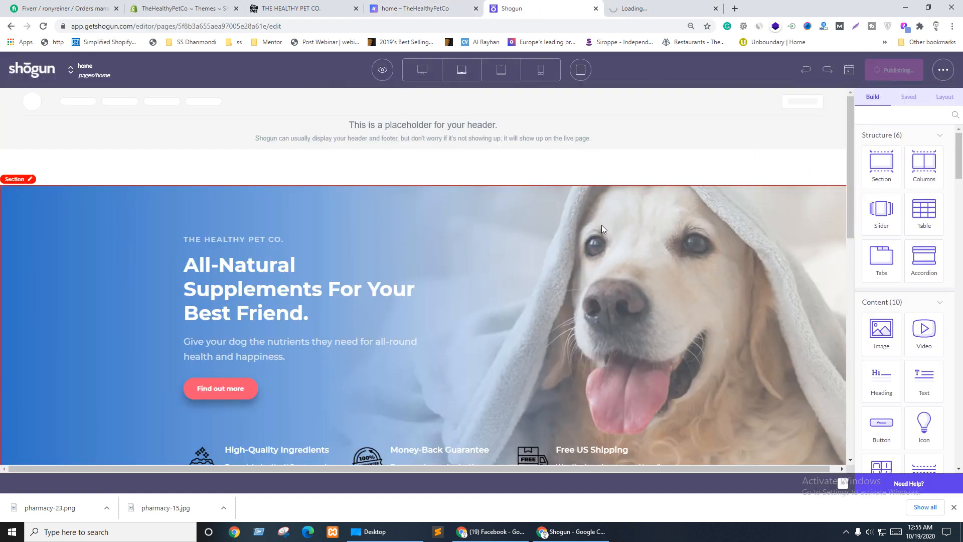
click(665, 5)
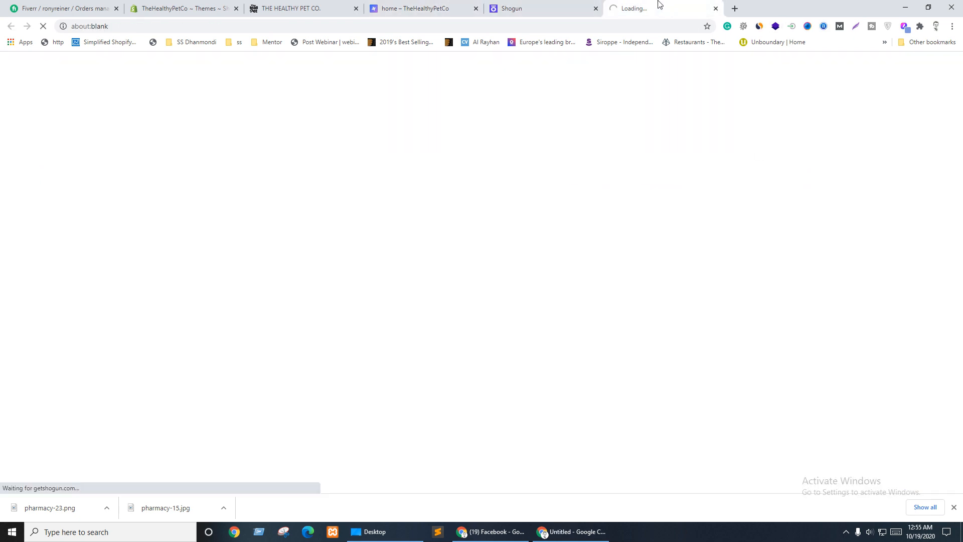
click(954, 508)
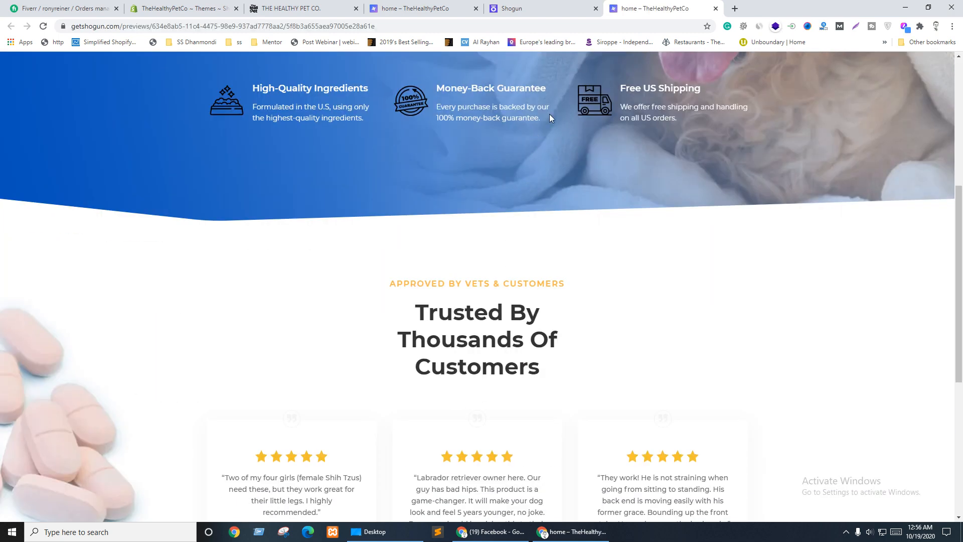
Step: Return to the page editor and set the testimonial heading's maximum width to 700 px for desktop
click(508, 7)
scroll(570, 295, down, 8)
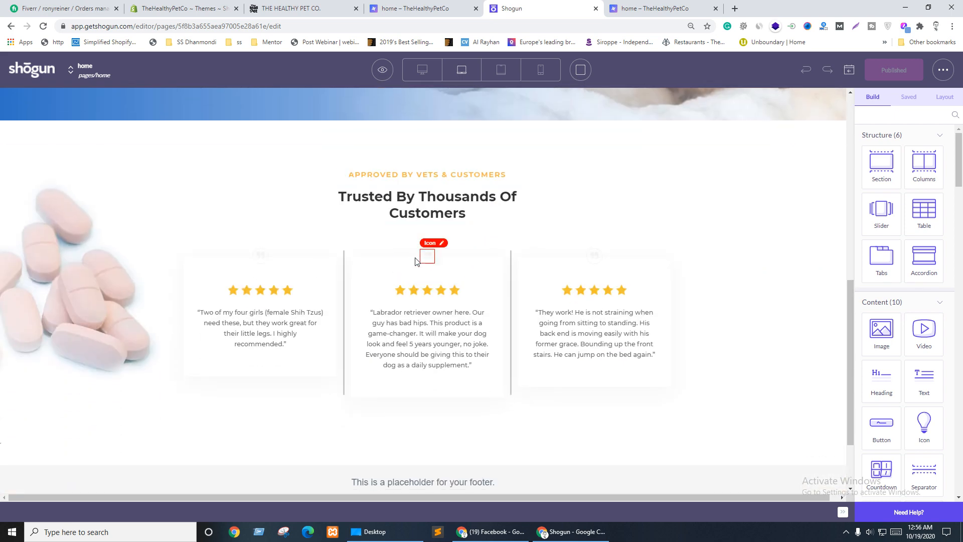
click(422, 70)
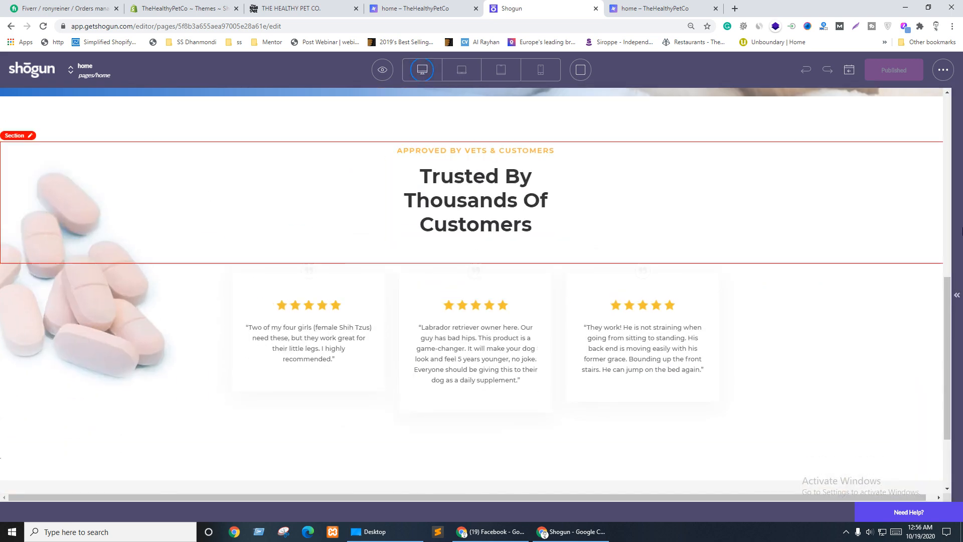
click(454, 205)
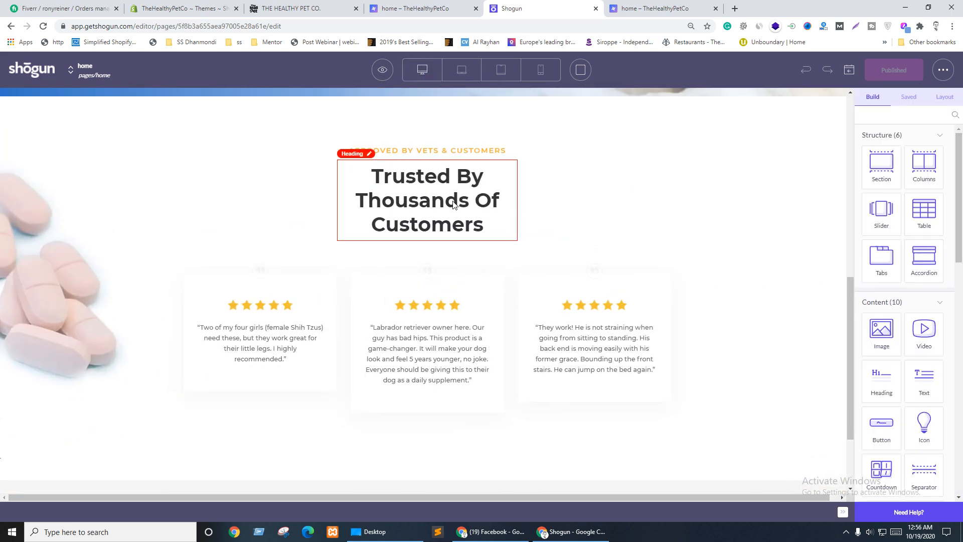
click(939, 150)
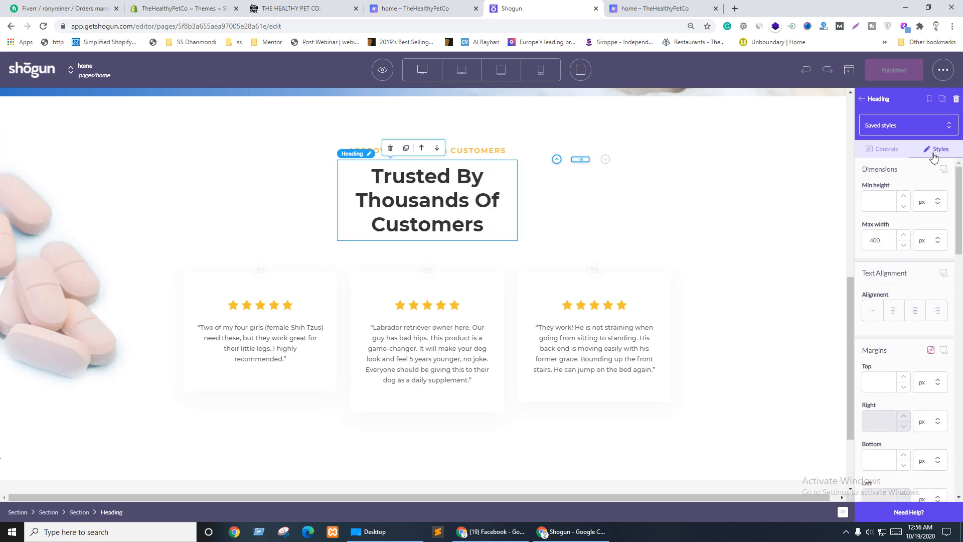
click(944, 169)
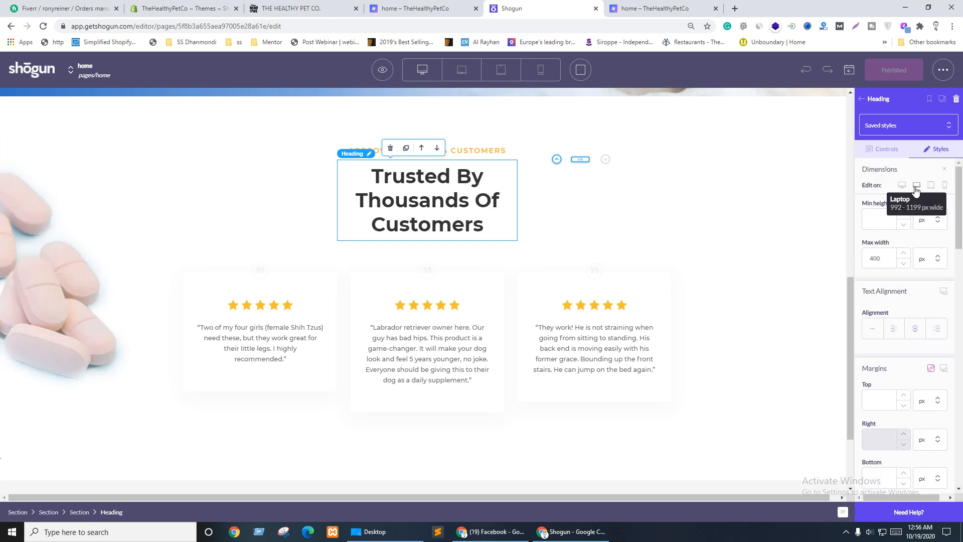
click(902, 185)
click(873, 261)
drag(874, 261, 862, 275)
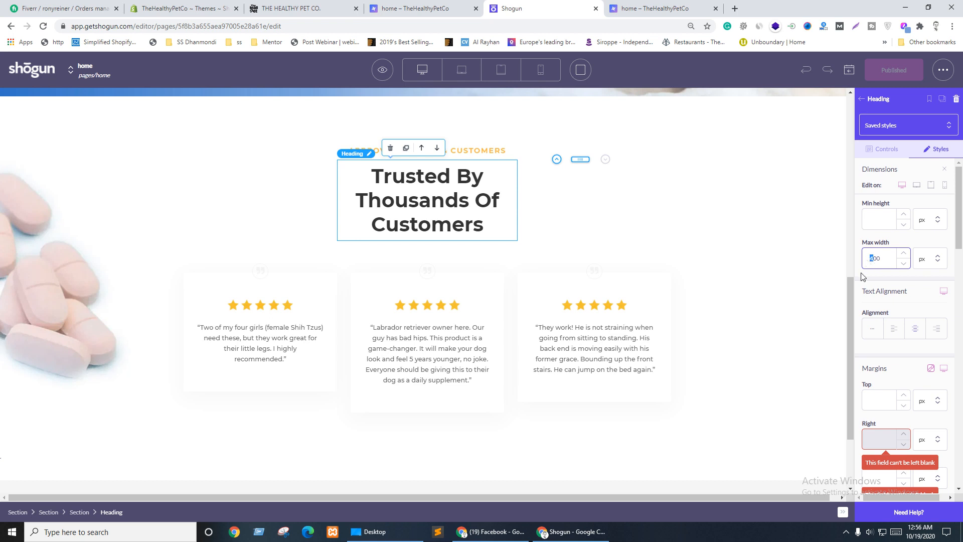
text(7)
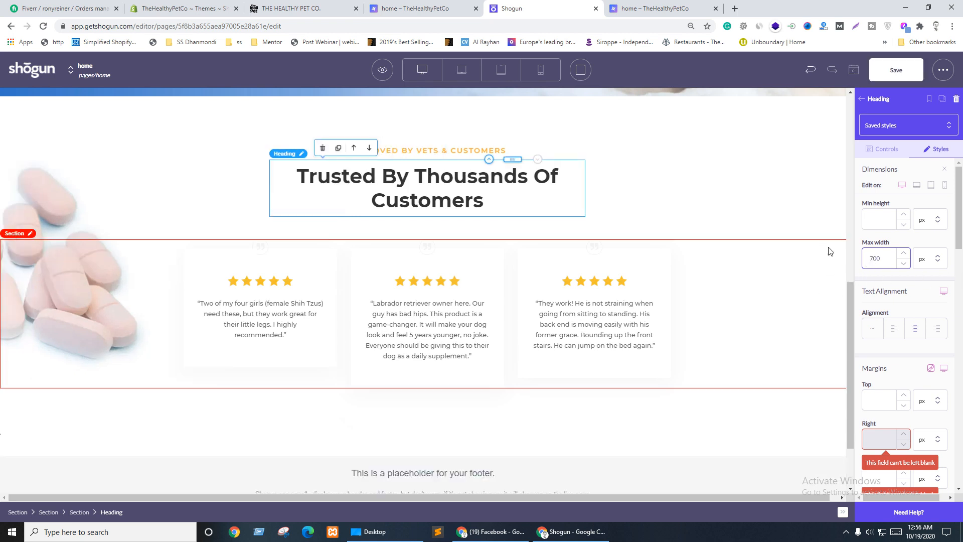
Step: Check the testimonial heading's maximum width on laptop, tablet and mobile, and save the page
click(916, 185)
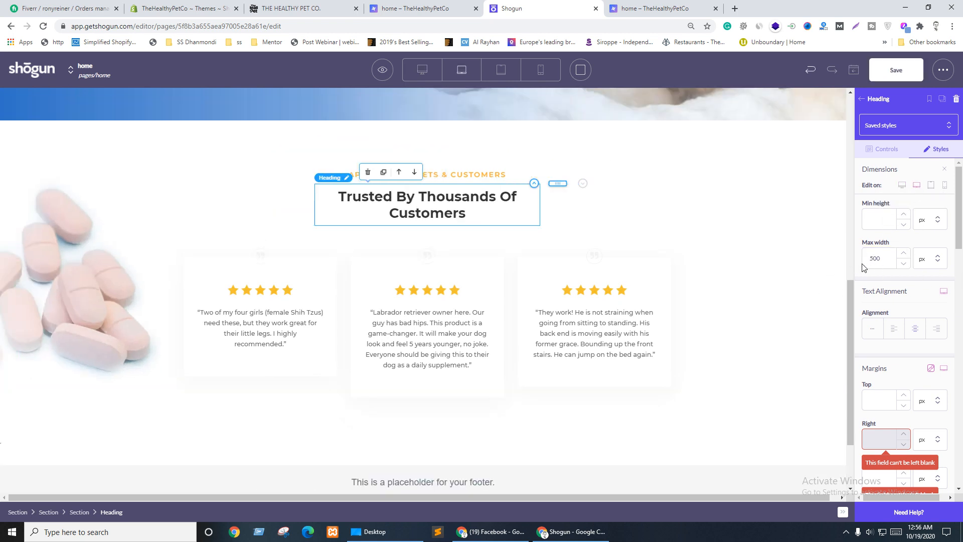
click(931, 185)
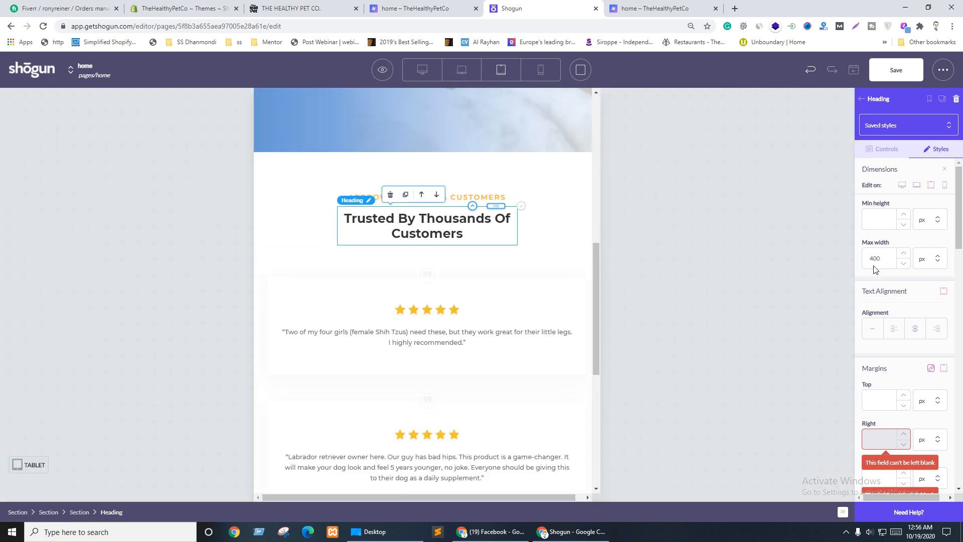
click(945, 187)
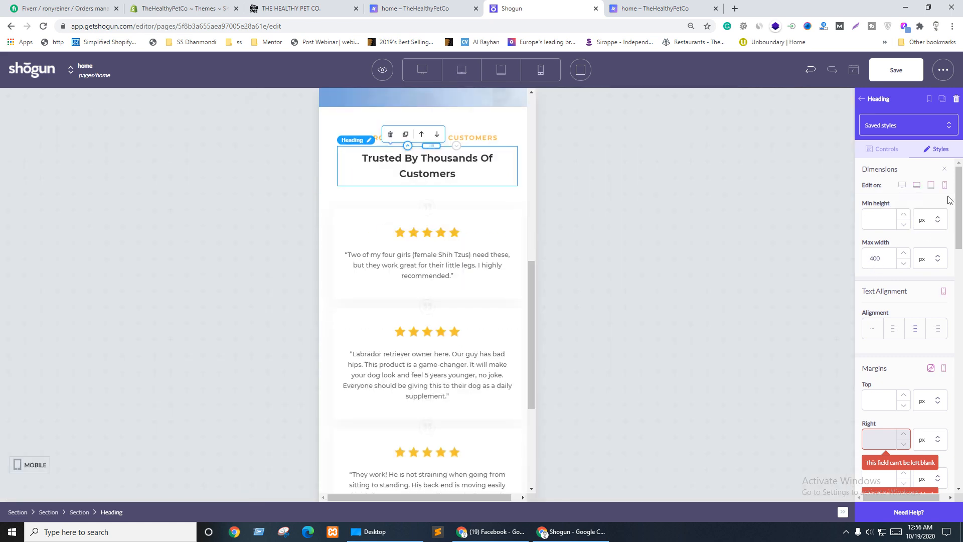
click(884, 150)
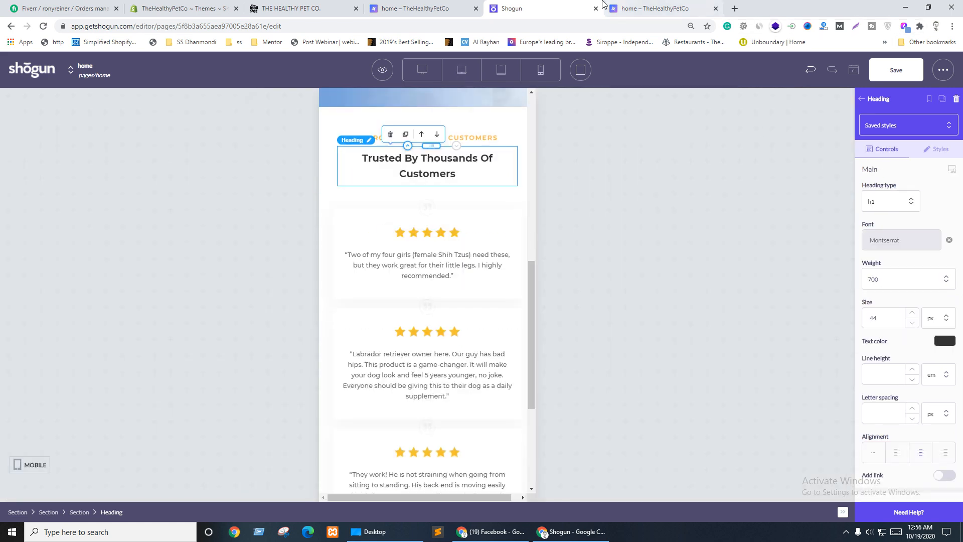
click(671, 7)
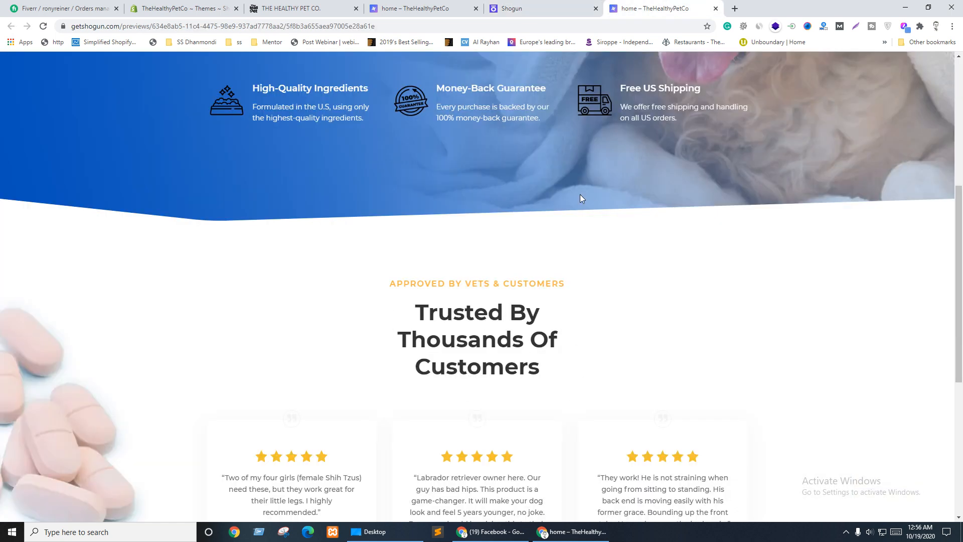
click(566, 8)
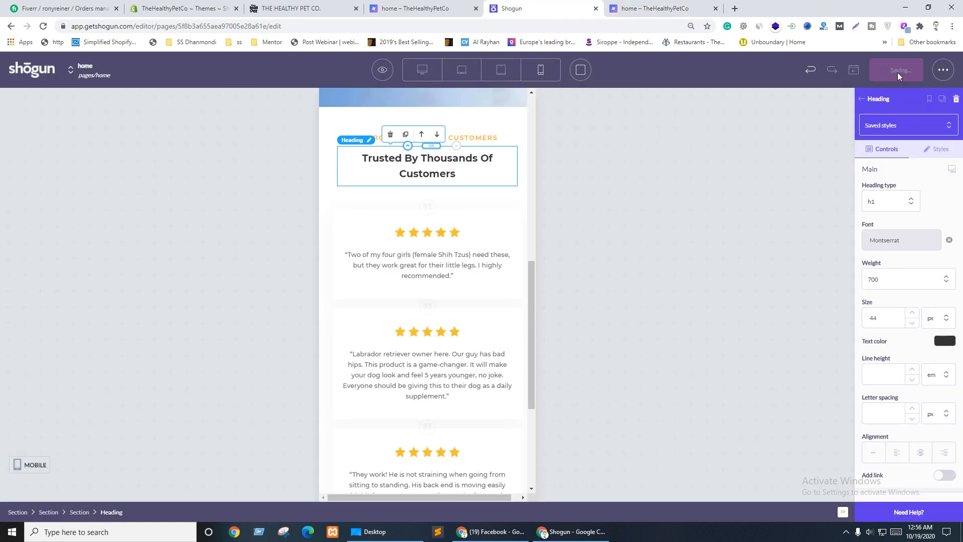
Step: Shrink the preview's browser window to phone width and inspect the testimonial section there and in a wider window
click(652, 8)
click(929, 8)
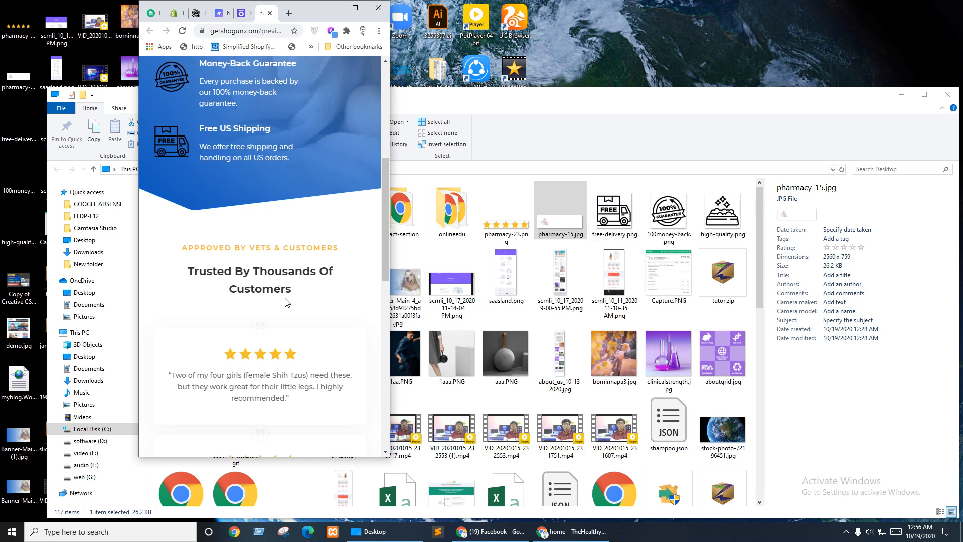
scroll(308, 333, down, 3)
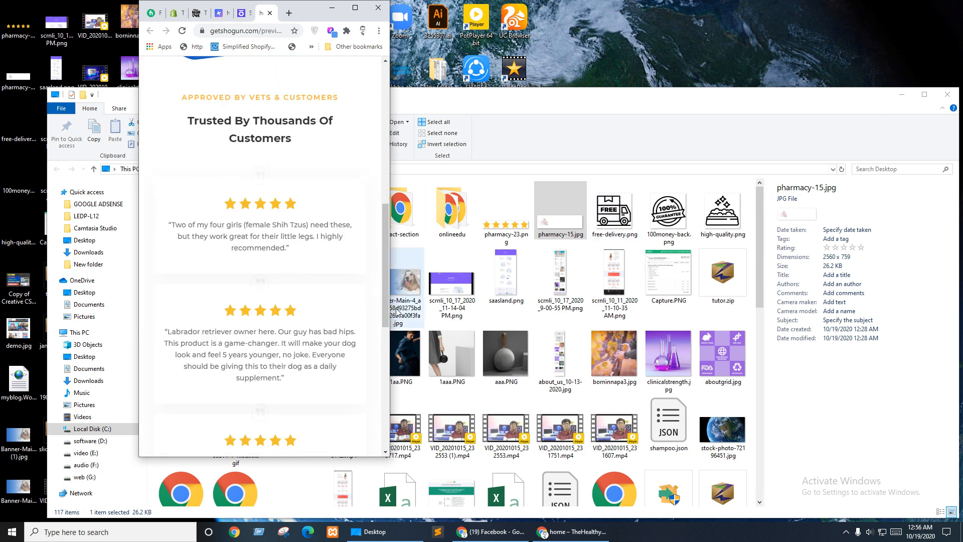
drag(388, 307, 506, 303)
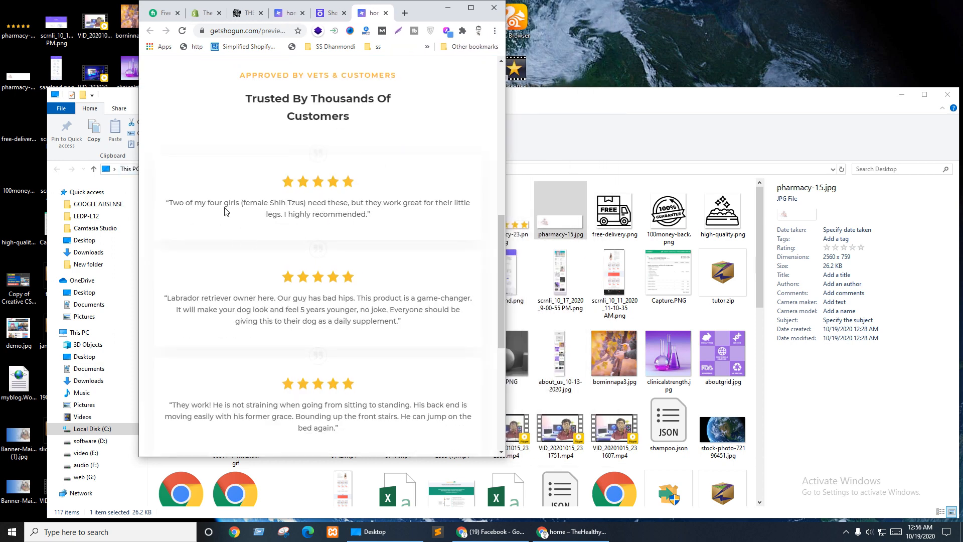
Step: Inspect the first testimonial card in the preview with DevTools in a separate window, and select its shg-box element
right_click(187, 182)
click(228, 351)
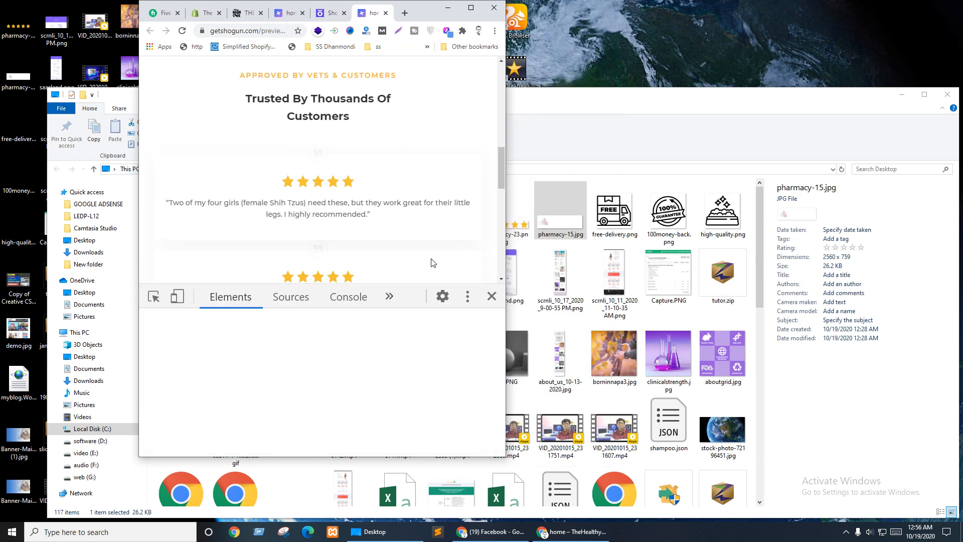
click(467, 295)
click(402, 303)
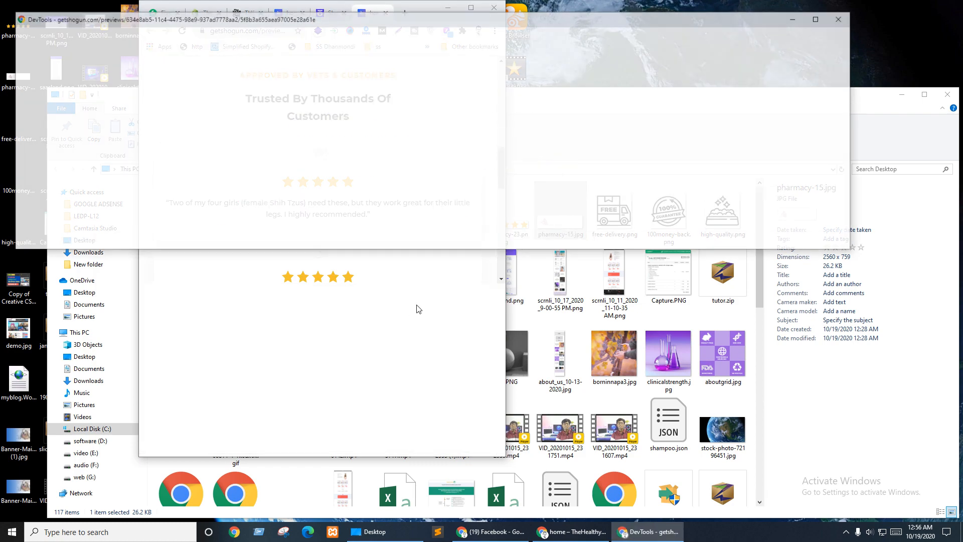
drag(420, 21, 479, 315)
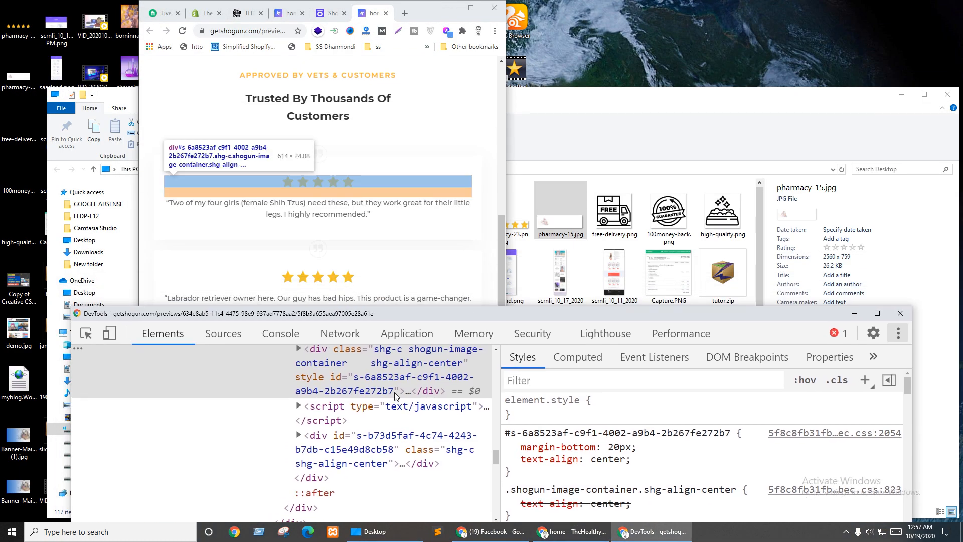
scroll(333, 379, up, 4)
click(327, 376)
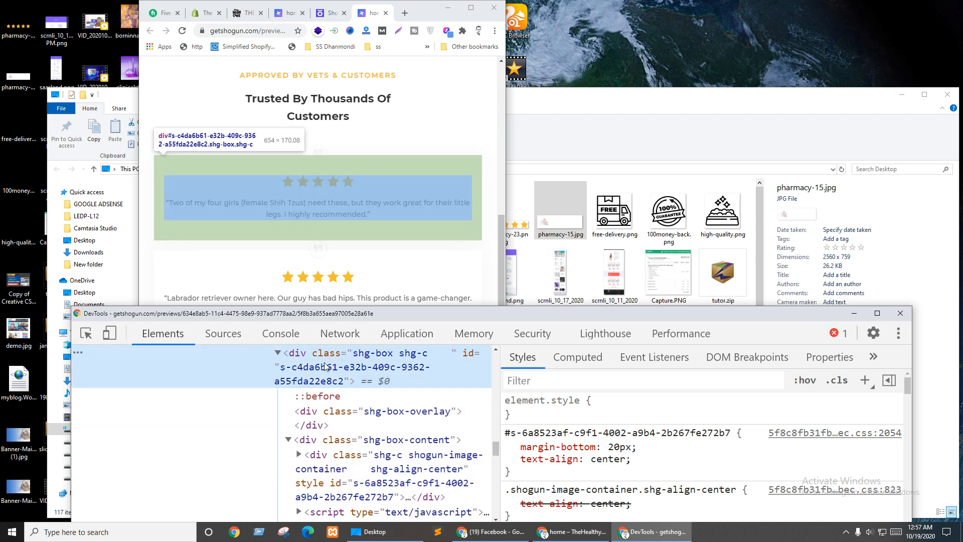
Step: Test a max-width of 500px on the first testimonial card's box in its CSS rule, and return to the preview window
click(685, 461)
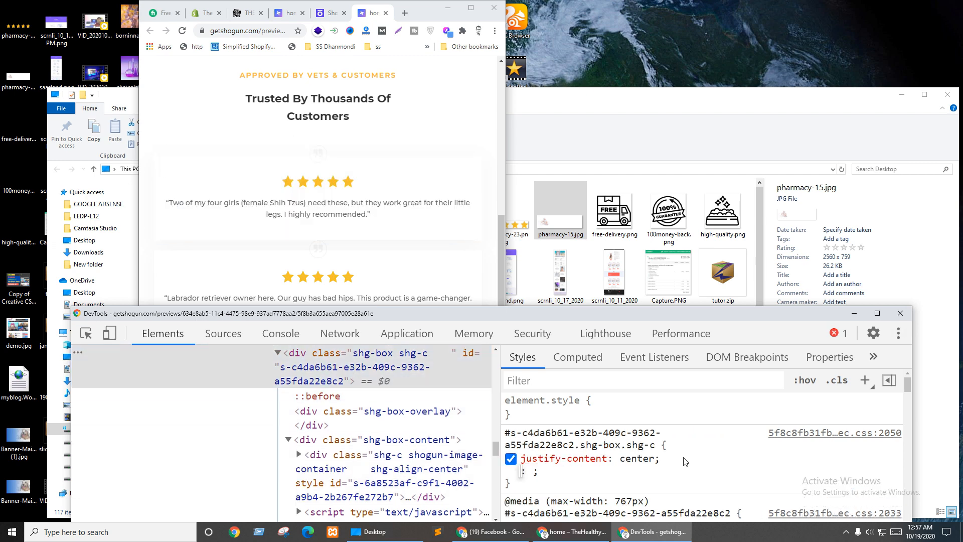
text(ma)
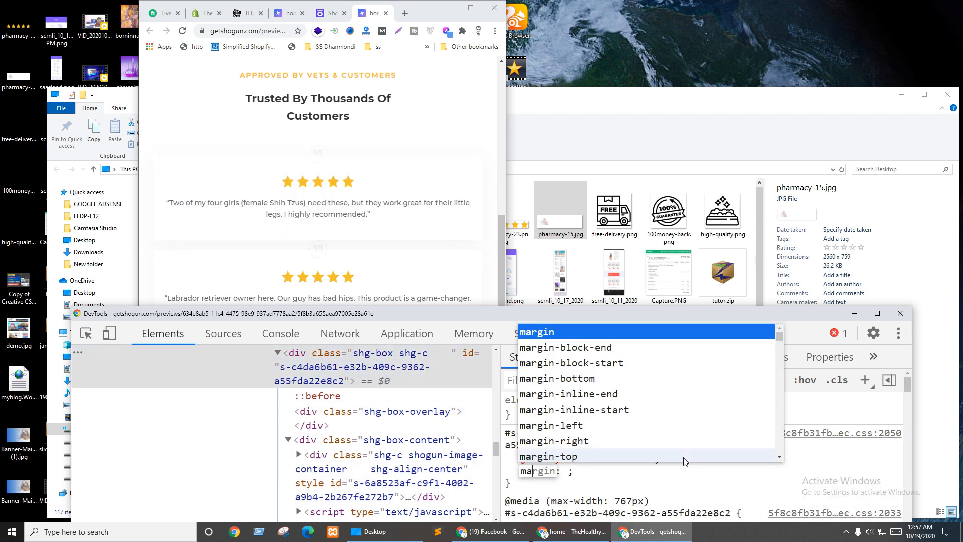
text(x-width)
key(Tab)
text(500px)
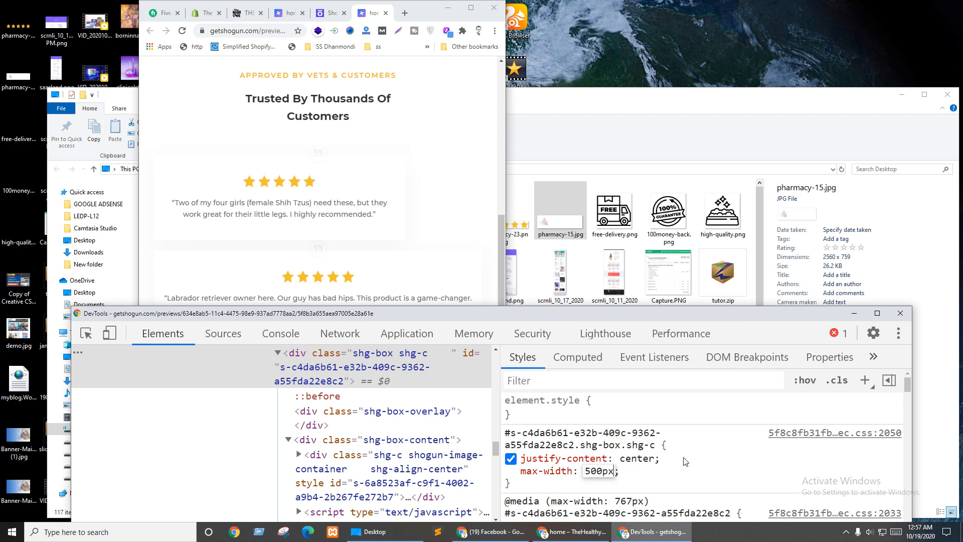
key(Return)
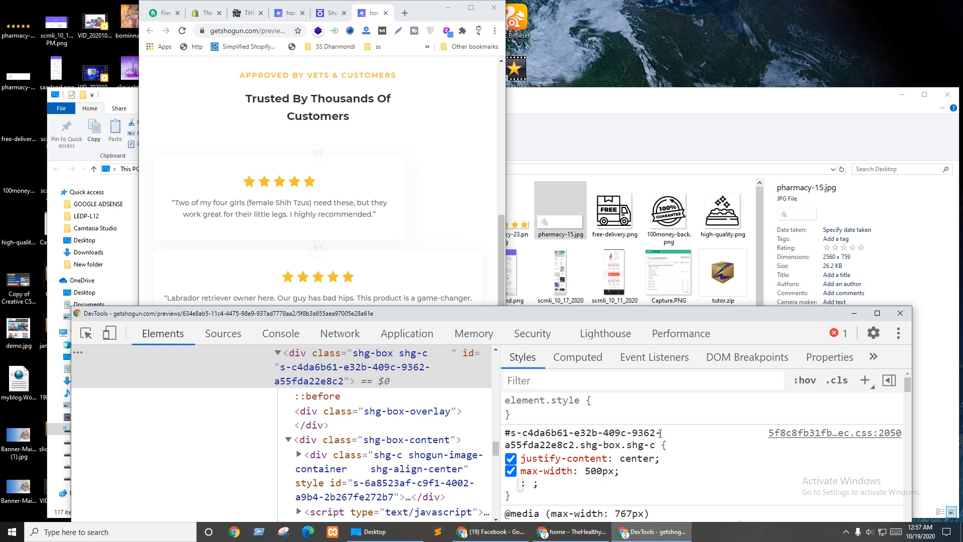
click(441, 234)
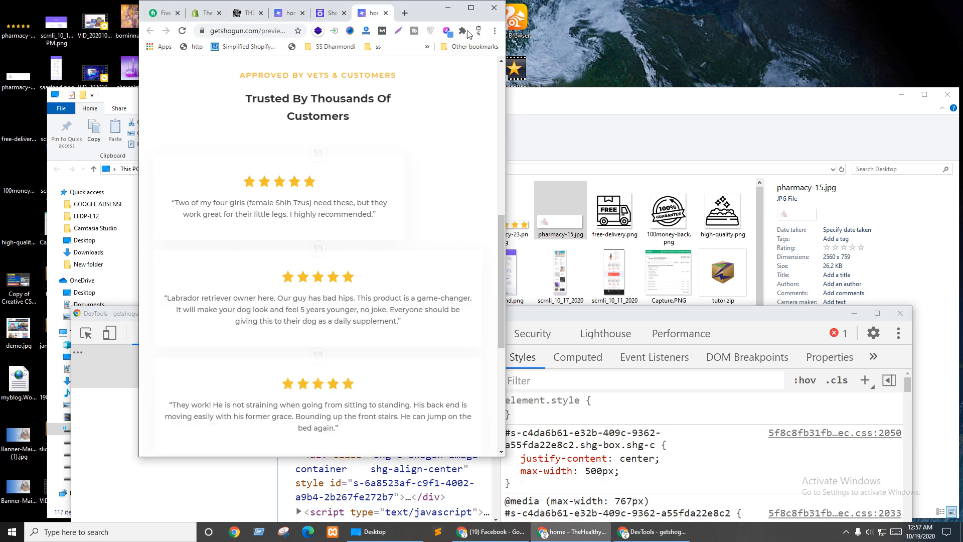
Step: Compare the testimonial section in the narrow preview window with the tablet view in the Shogun page editor, ending in the editor
click(471, 7)
click(470, 8)
click(517, 8)
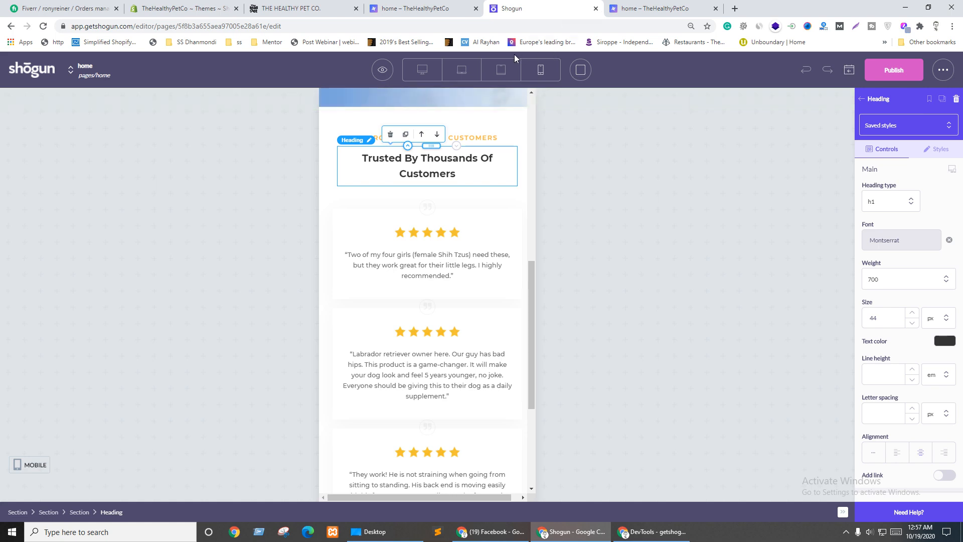
click(500, 69)
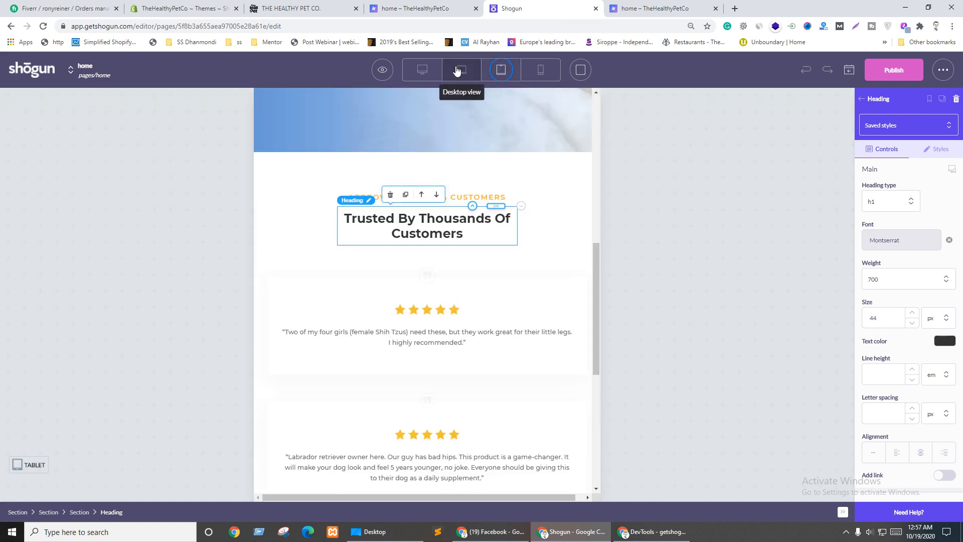
click(663, 8)
click(928, 7)
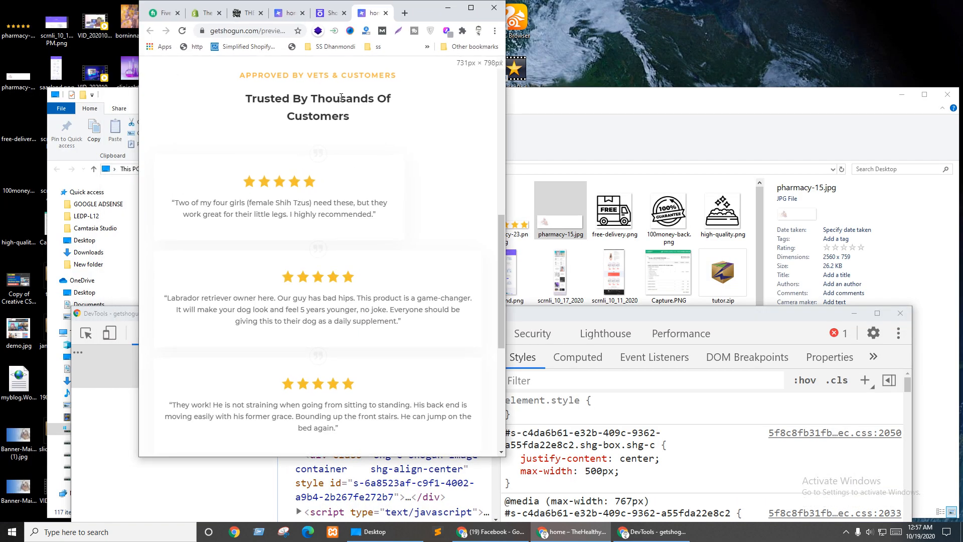
click(470, 7)
click(535, 8)
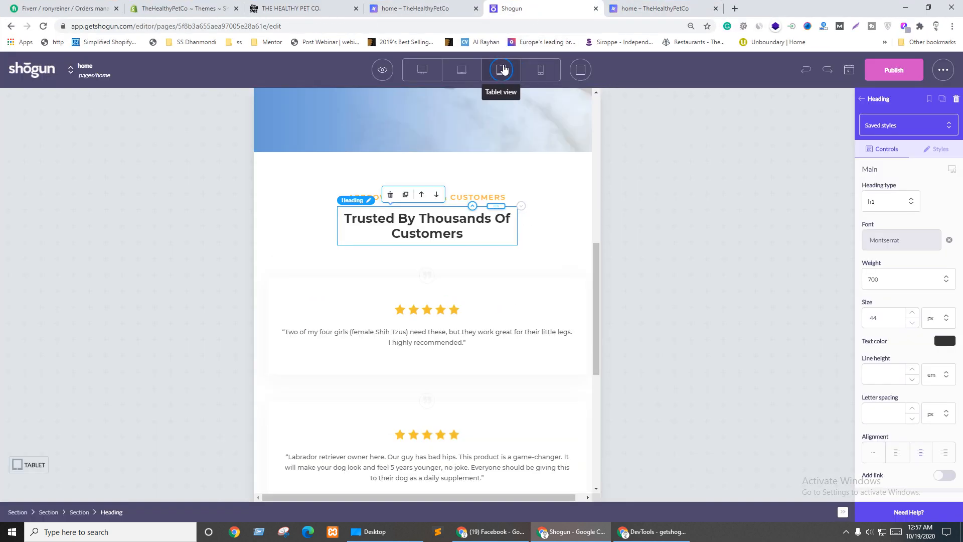
Step: Set the first testimonial card's maximum width to 500 px for tablet
click(297, 290)
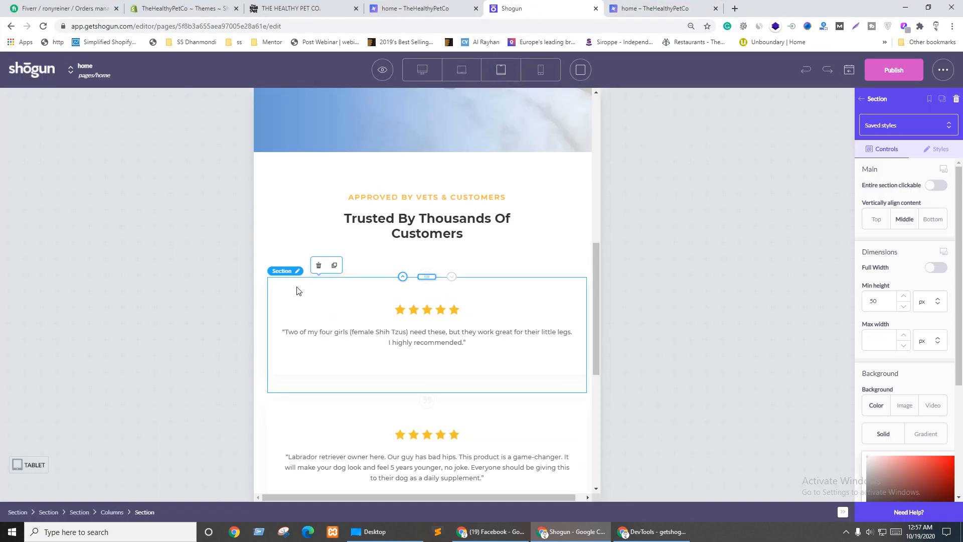
click(937, 149)
click(936, 186)
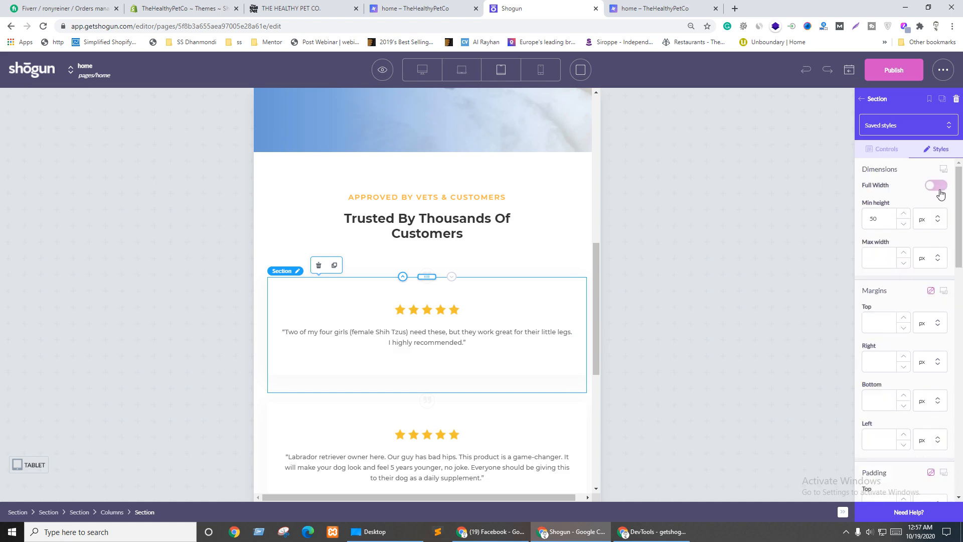
click(936, 185)
click(943, 169)
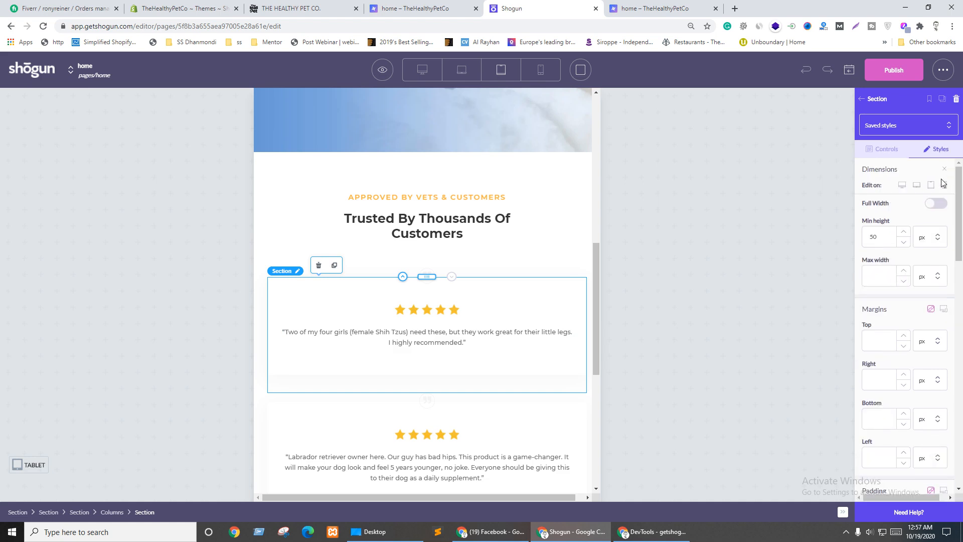
click(885, 276)
text(500)
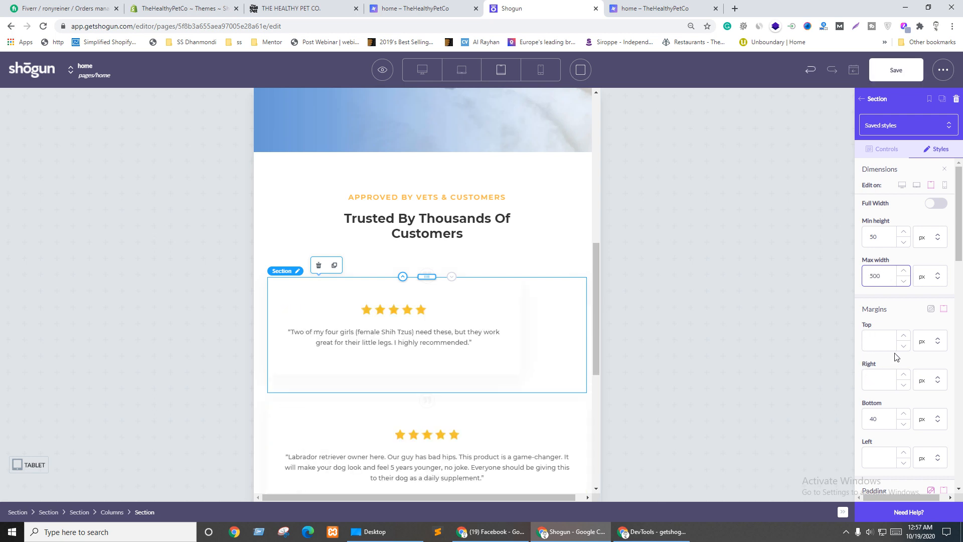
click(901, 308)
Step: Centre the first testimonial card on tablet by setting its right and left margins to auto
scroll(900, 308, down, 2)
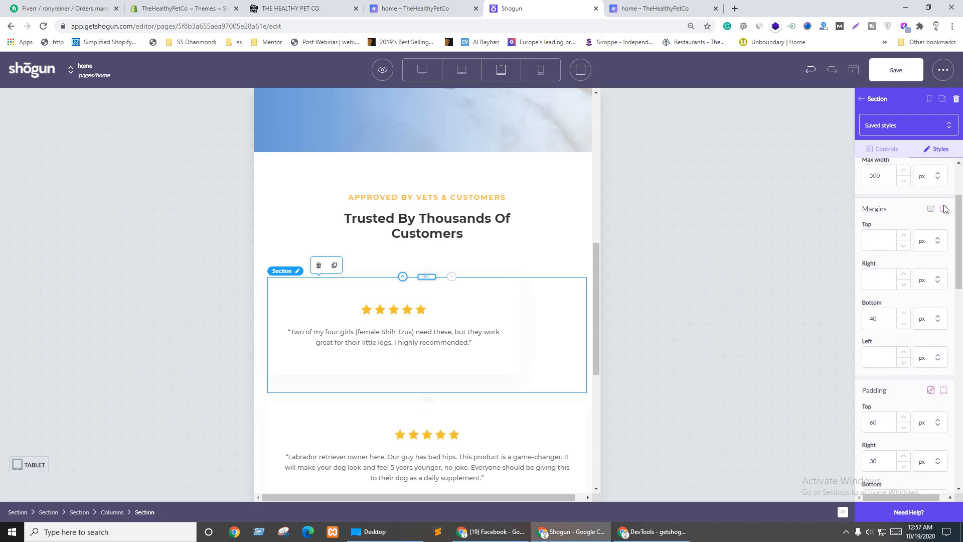
click(928, 279)
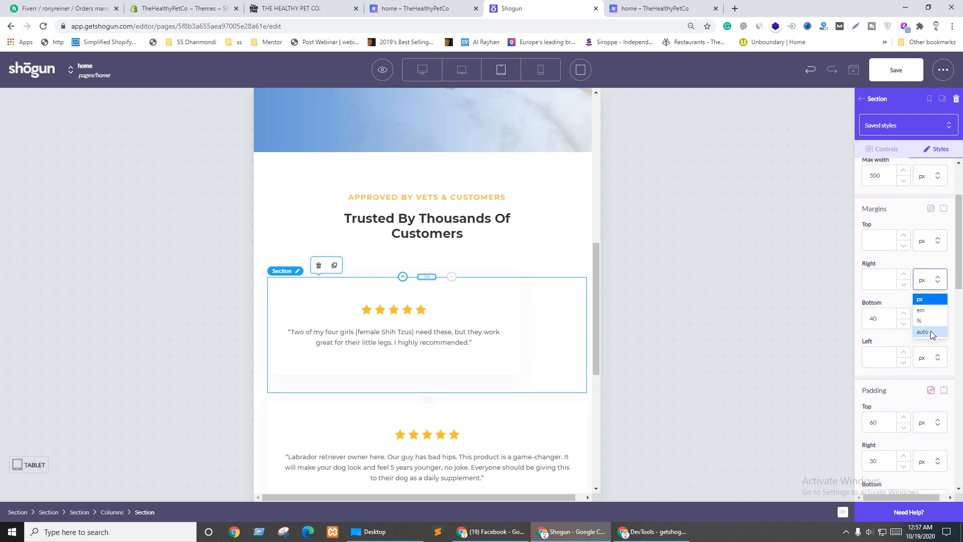
click(931, 331)
click(931, 357)
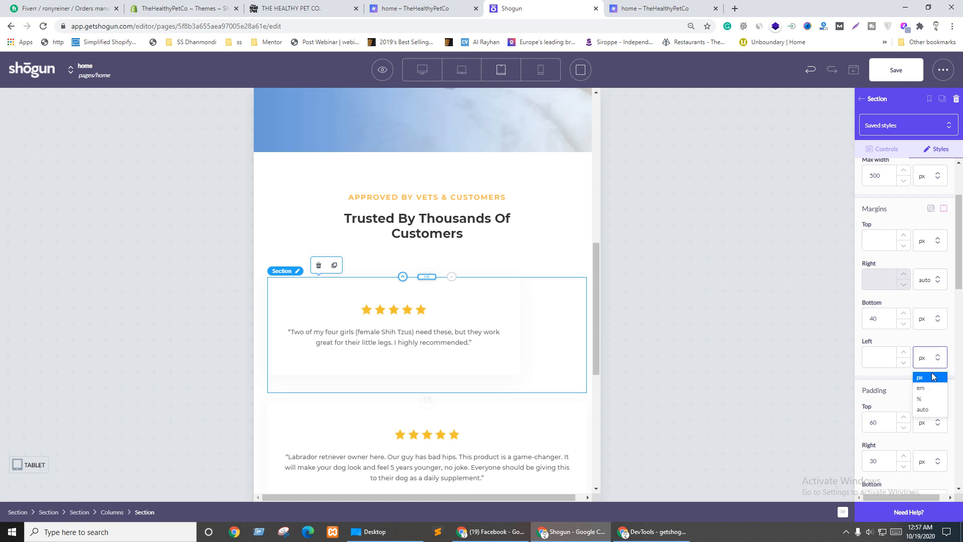
click(924, 410)
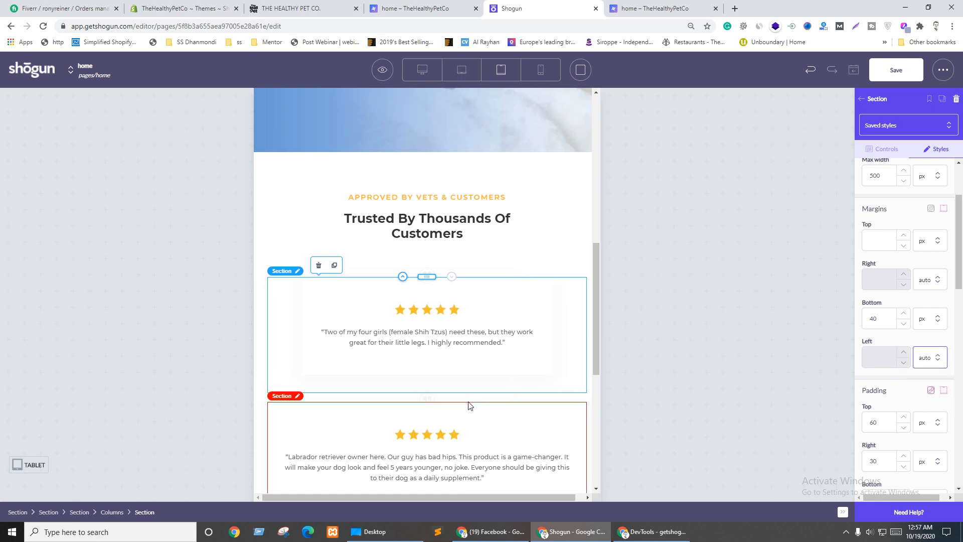
Step: Set the first testimonial card's top and bottom padding to 80 px on tablet
scroll(901, 305, down, 2)
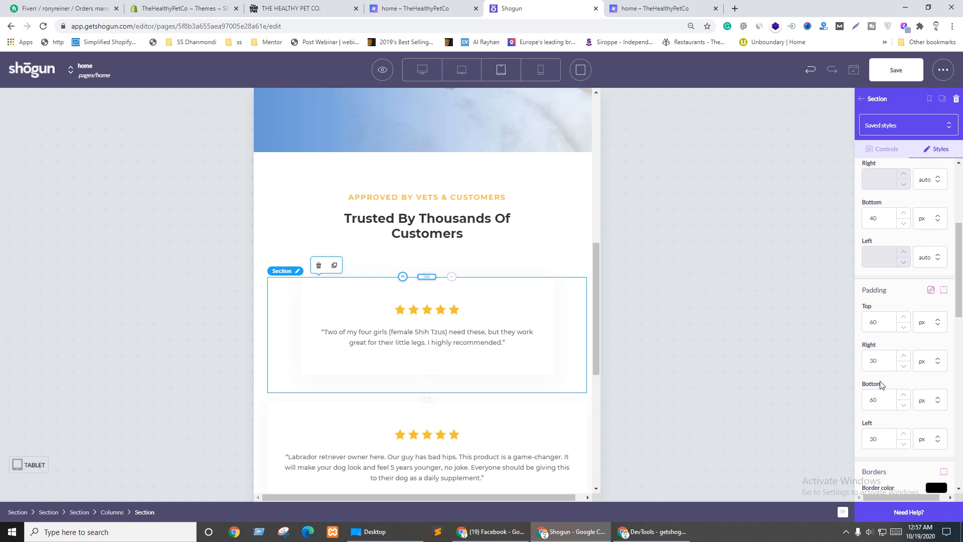
drag(875, 325, 870, 325)
text(8)
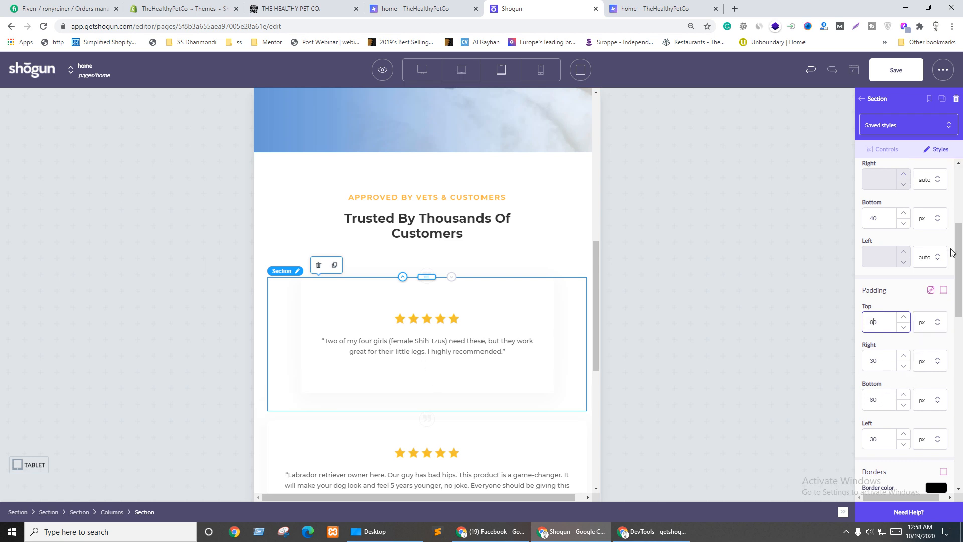
Step: Check the first testimonial card's padding on mobile and laptop, and return to the tablet view
click(943, 290)
click(945, 306)
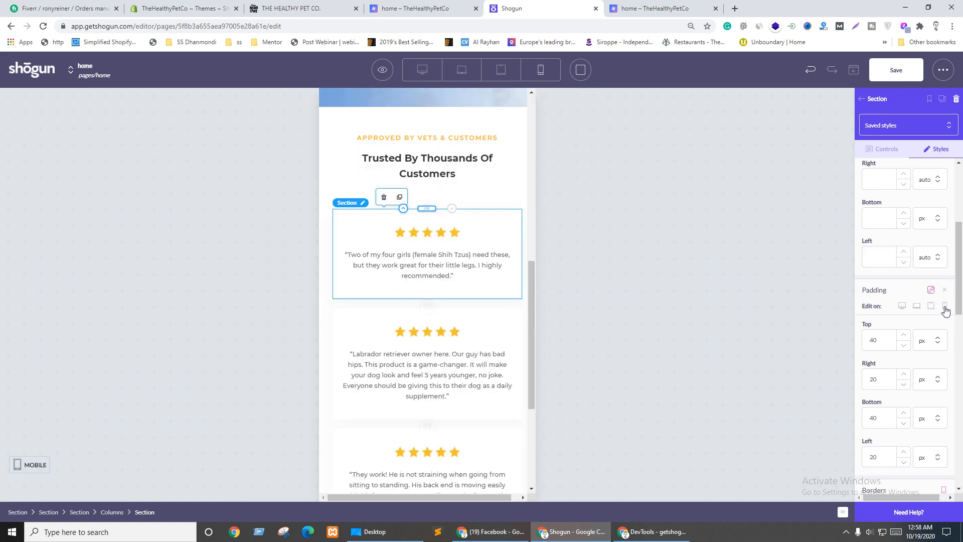
click(916, 306)
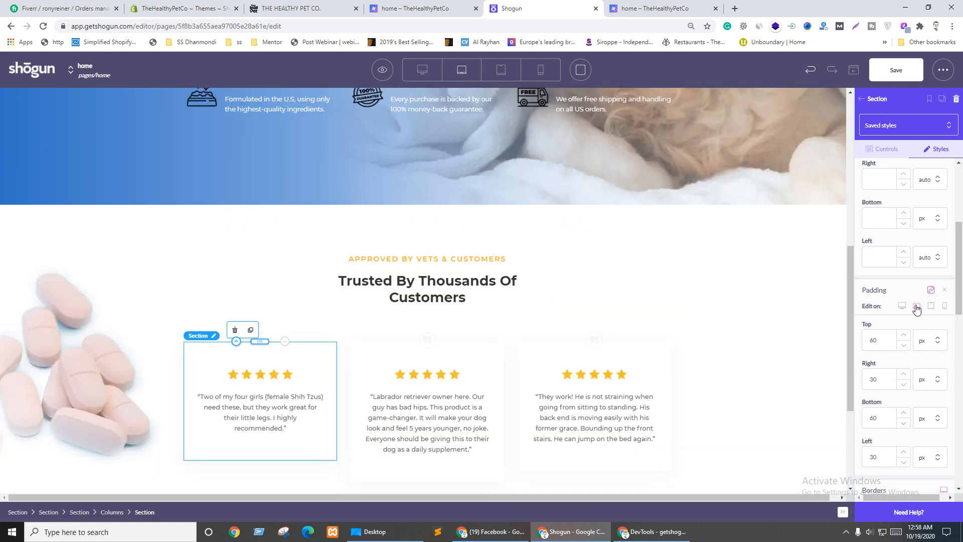
click(930, 308)
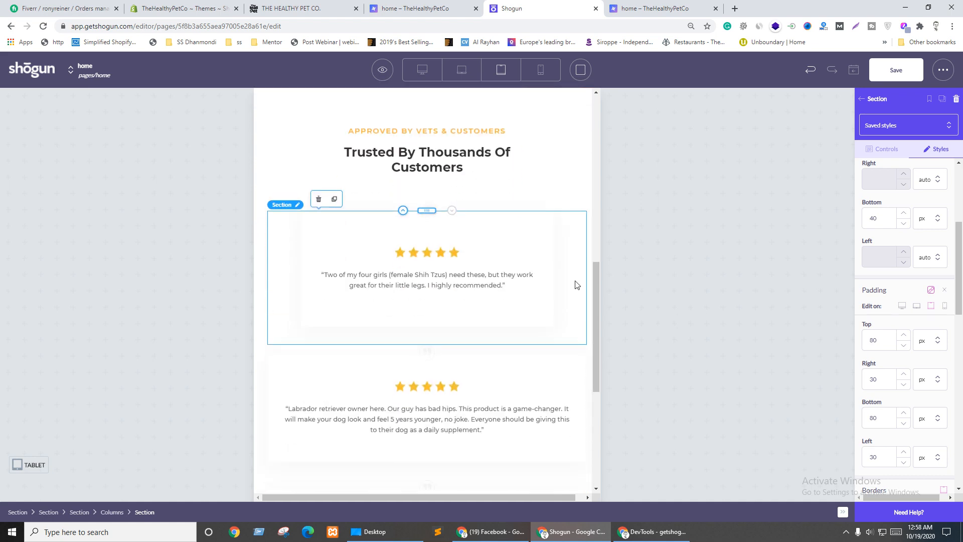
scroll(424, 331, down, 2)
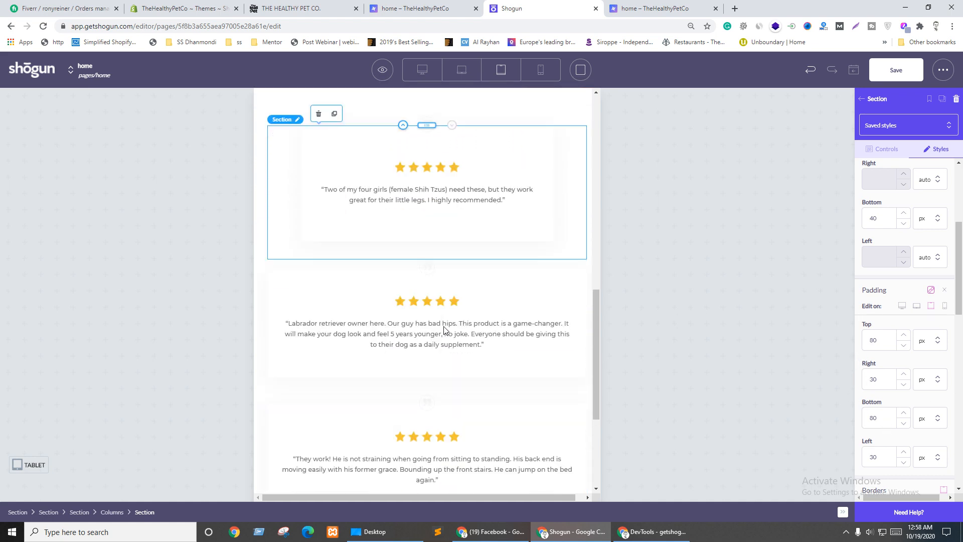
Step: Set the second testimonial card's maximum width to 500 px for tablet
click(310, 276)
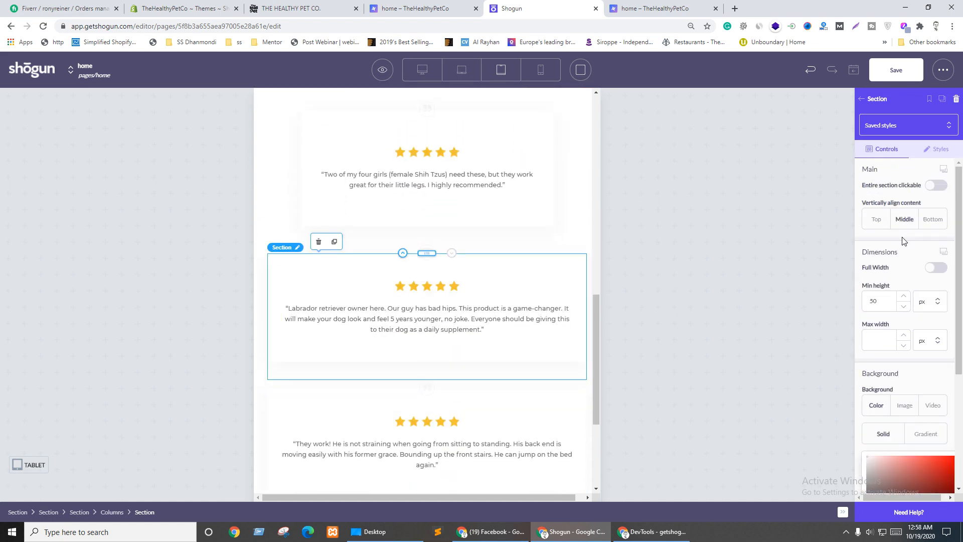
click(946, 155)
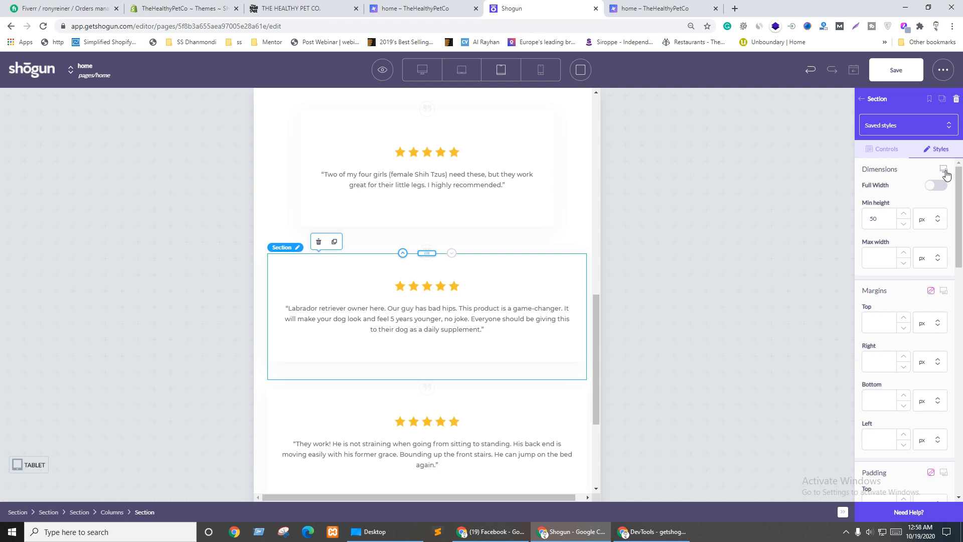
click(946, 169)
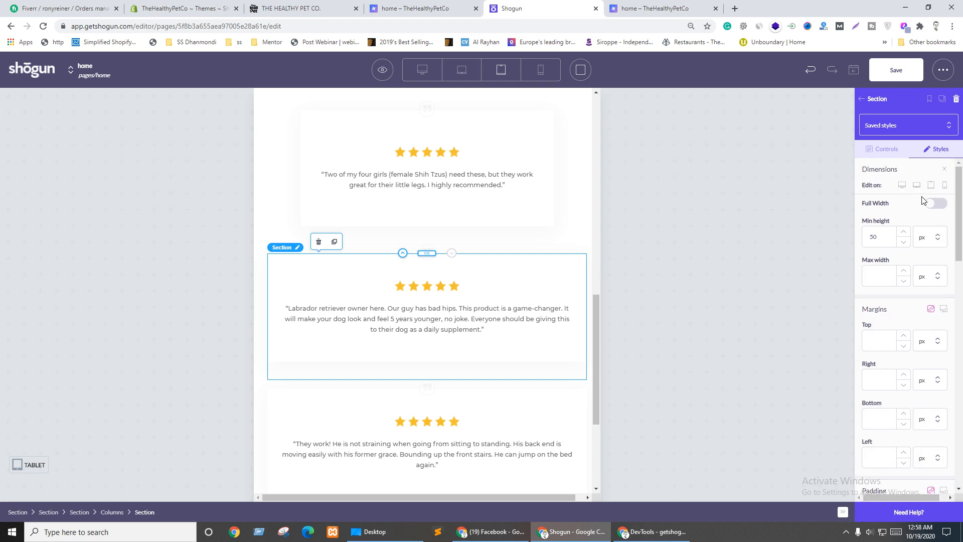
click(871, 284)
text(500)
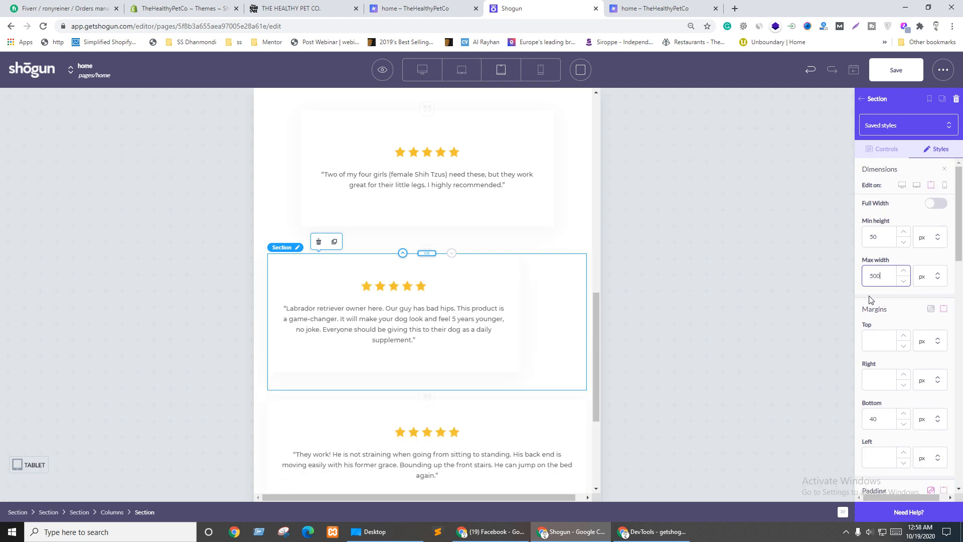
Step: Set the second testimonial card's right and left margins to auto on tablet
scroll(915, 323, down, 2)
click(931, 279)
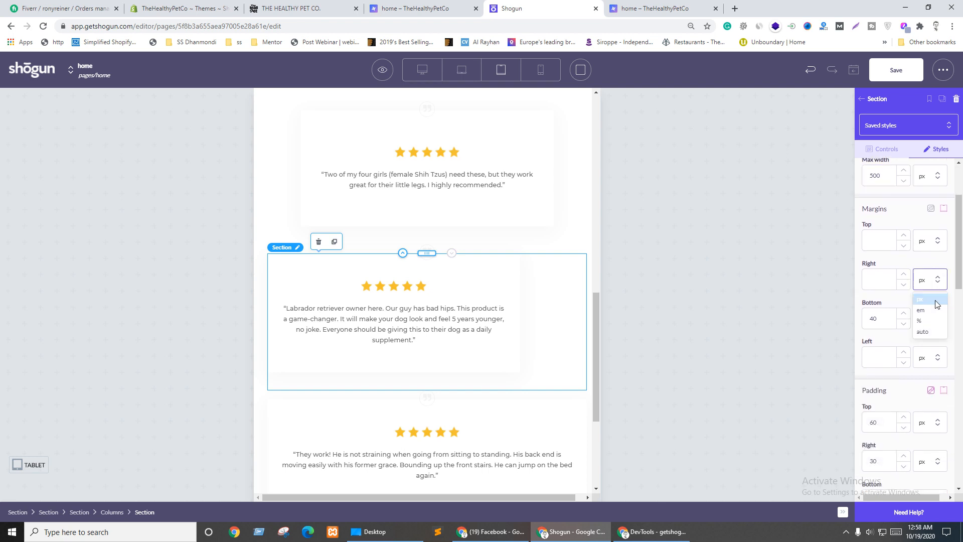
click(926, 335)
click(931, 358)
click(926, 412)
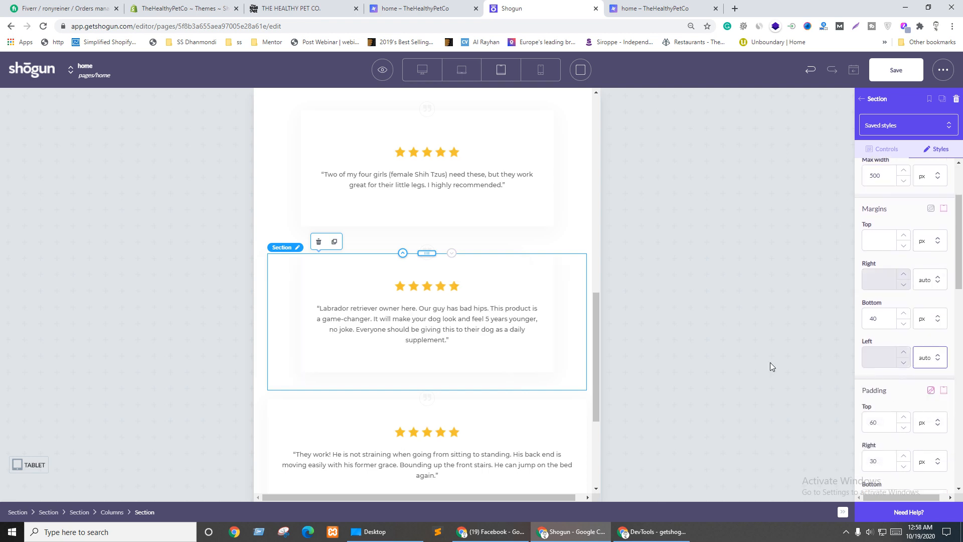
Step: Set the second testimonial card's top and bottom padding to 80 px on tablet
scroll(898, 301, down, 2)
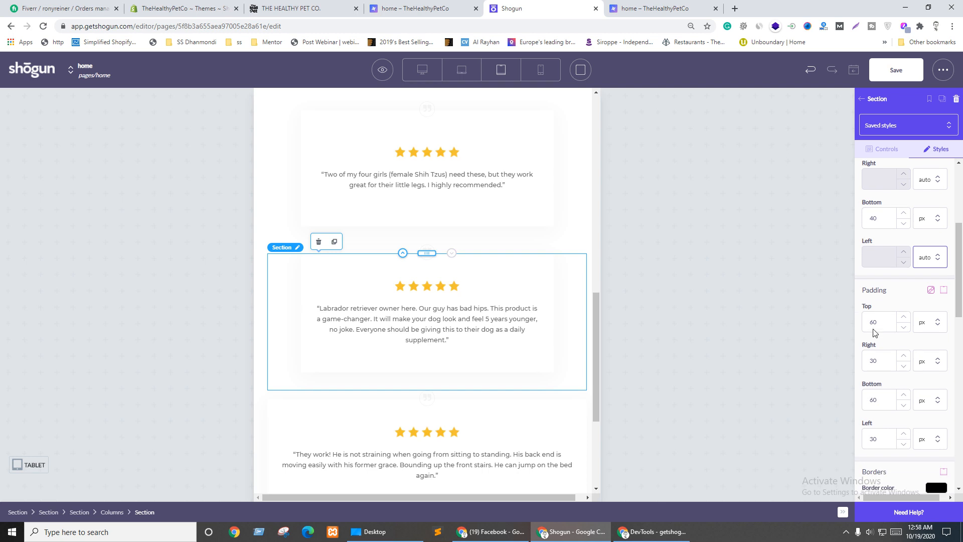
click(874, 325)
text(8)
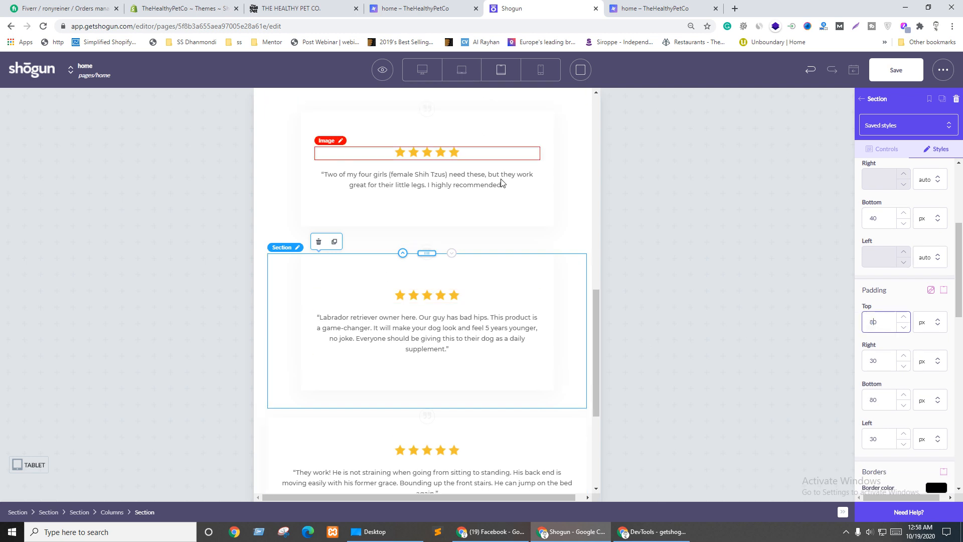
Step: Set the third testimonial card's maximum width to 500 px for tablet
scroll(392, 236, down, 4)
click(312, 238)
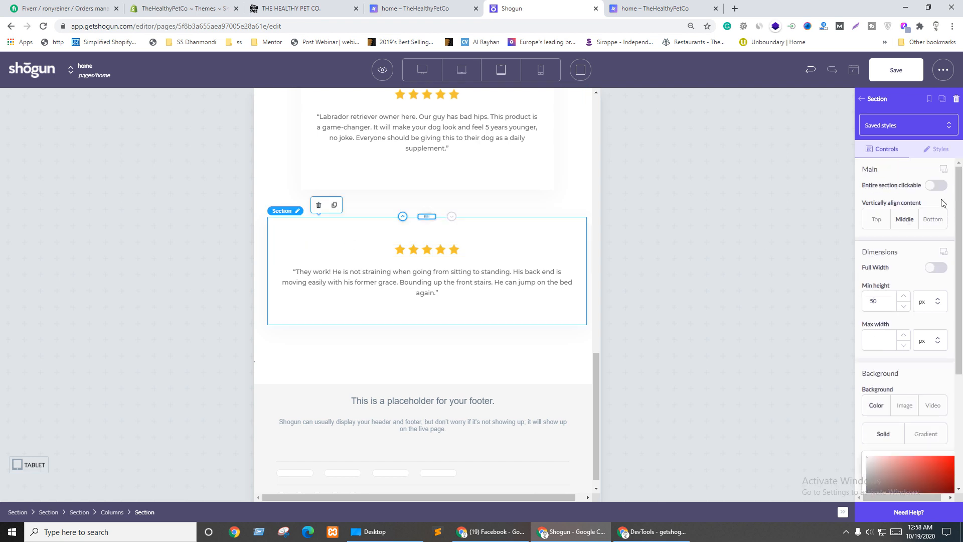
click(941, 149)
click(944, 170)
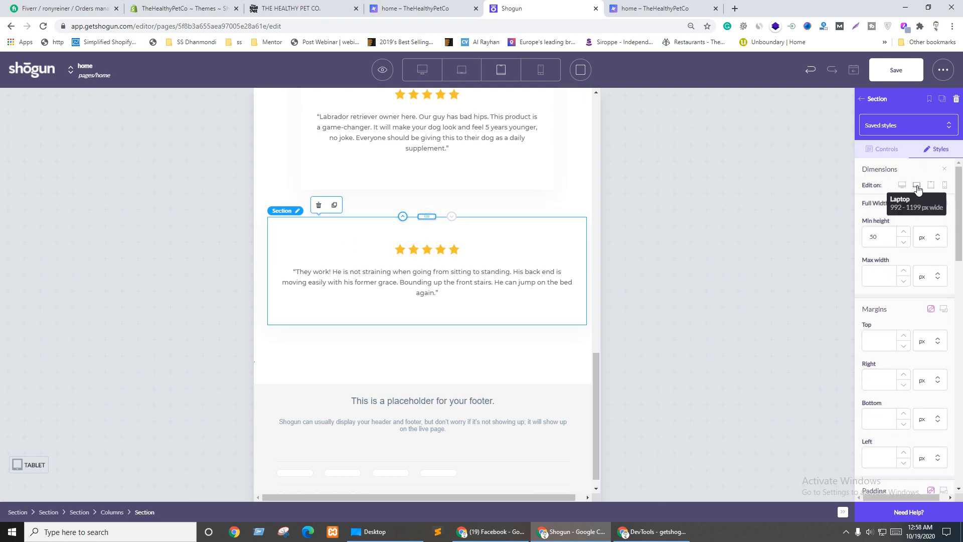
click(931, 187)
click(878, 279)
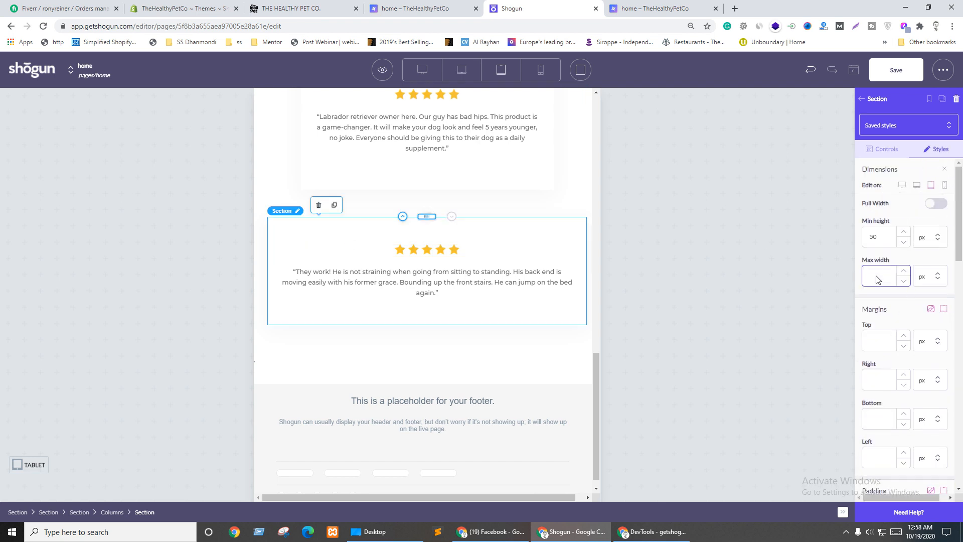
text(500)
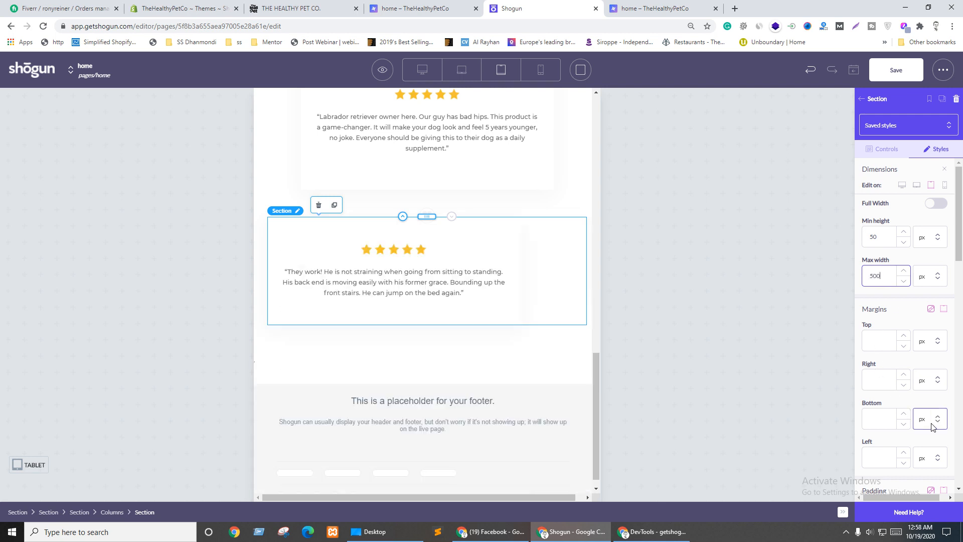
Step: Set the third testimonial card's right and left margins to auto on tablet
click(936, 380)
click(926, 432)
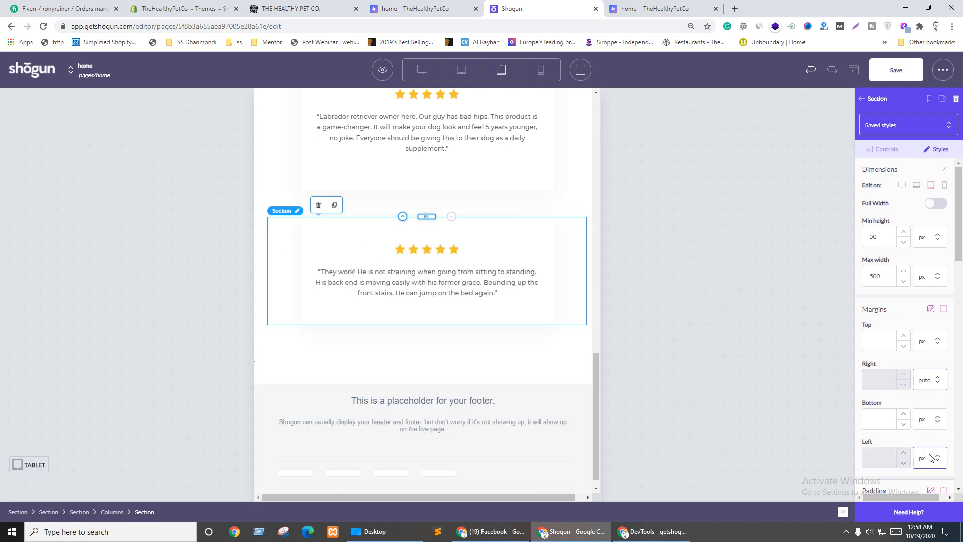
click(930, 458)
scroll(928, 452, down, 2)
click(927, 410)
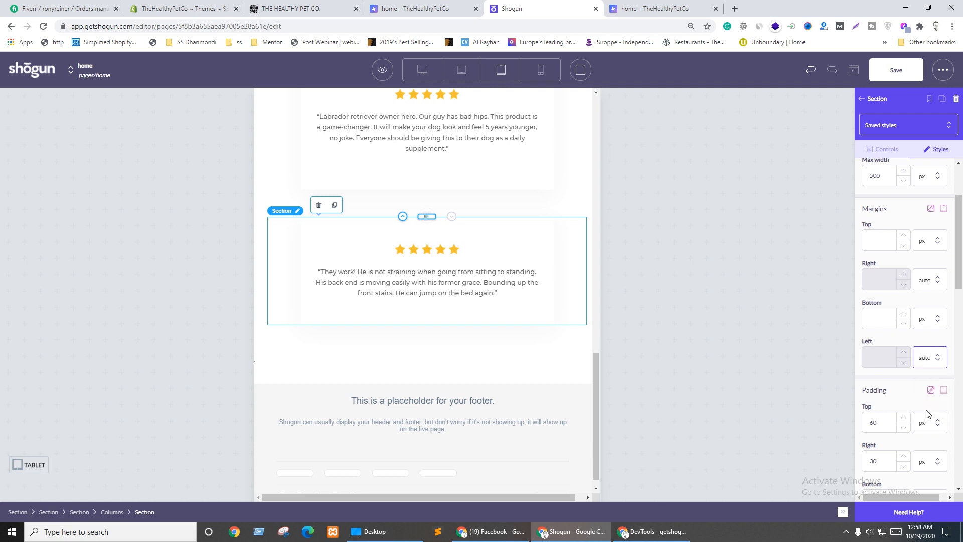
Step: Set the third testimonial card's top and bottom padding to 80 px on tablet, and save the page
scroll(888, 304, down, 3)
drag(874, 275, 868, 276)
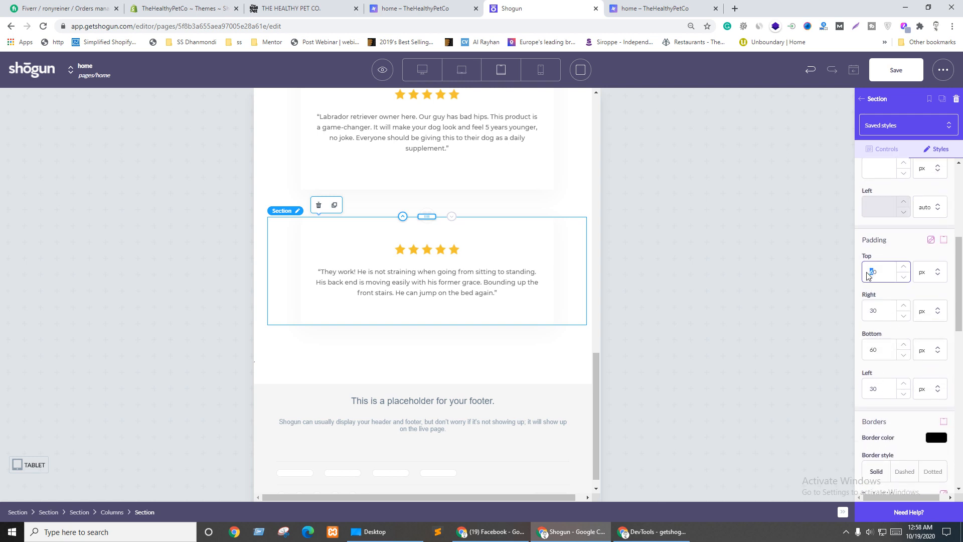
text(8)
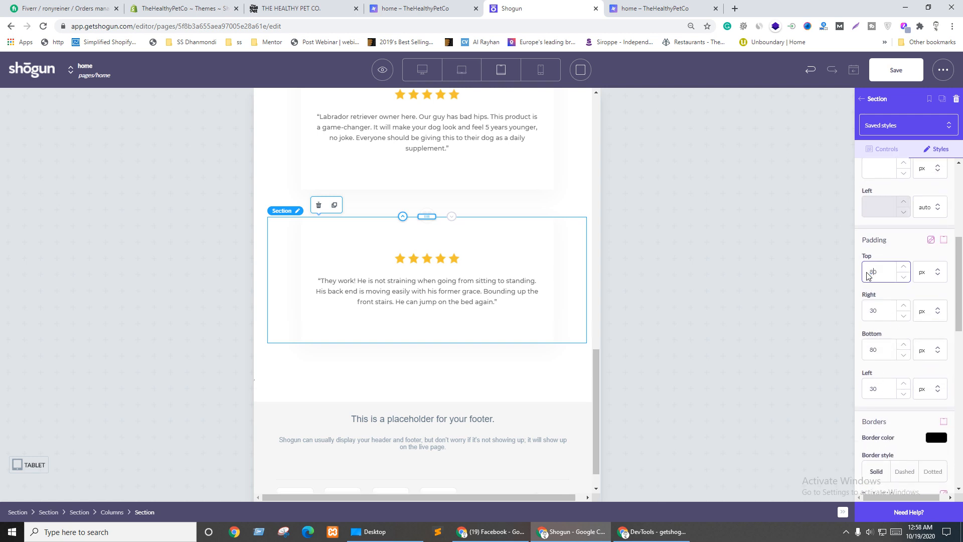
click(893, 63)
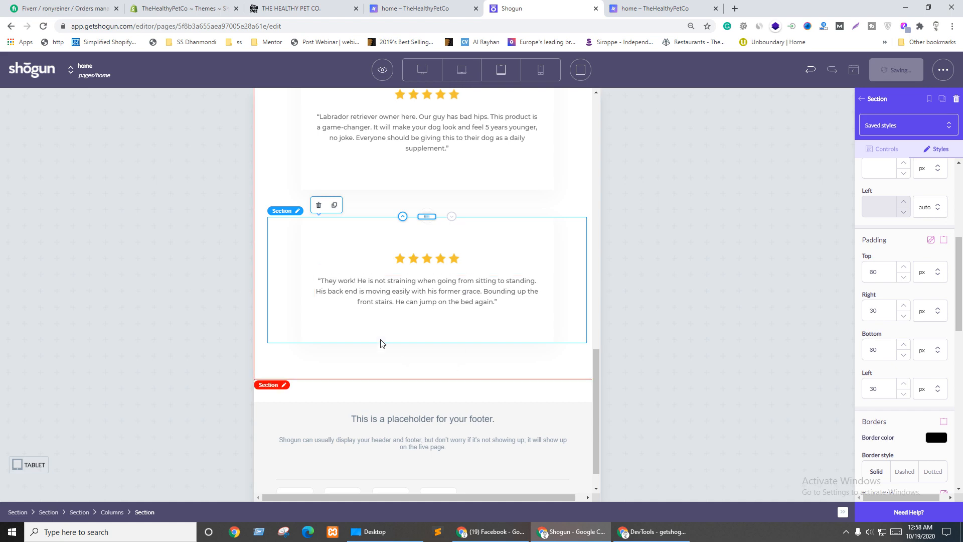
scroll(380, 331, up, 1)
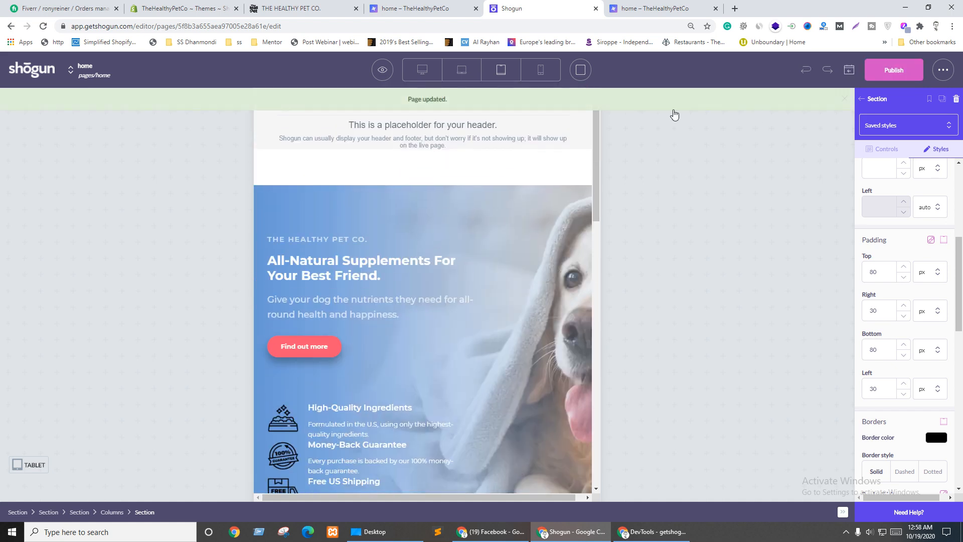
Step: Open a fresh preview of the saved home page and close the two older home page tabs
mouse_move(387, 83)
click(372, 122)
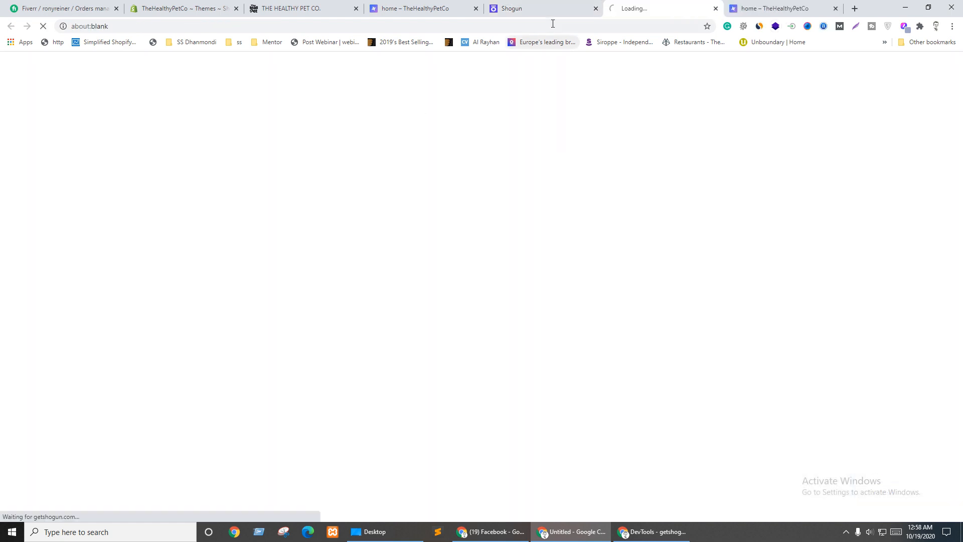
click(475, 8)
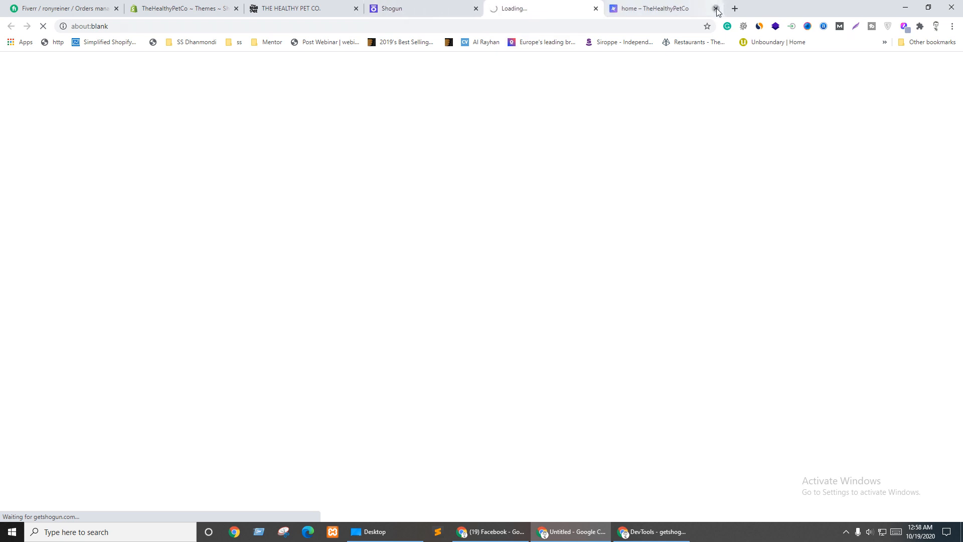
click(716, 8)
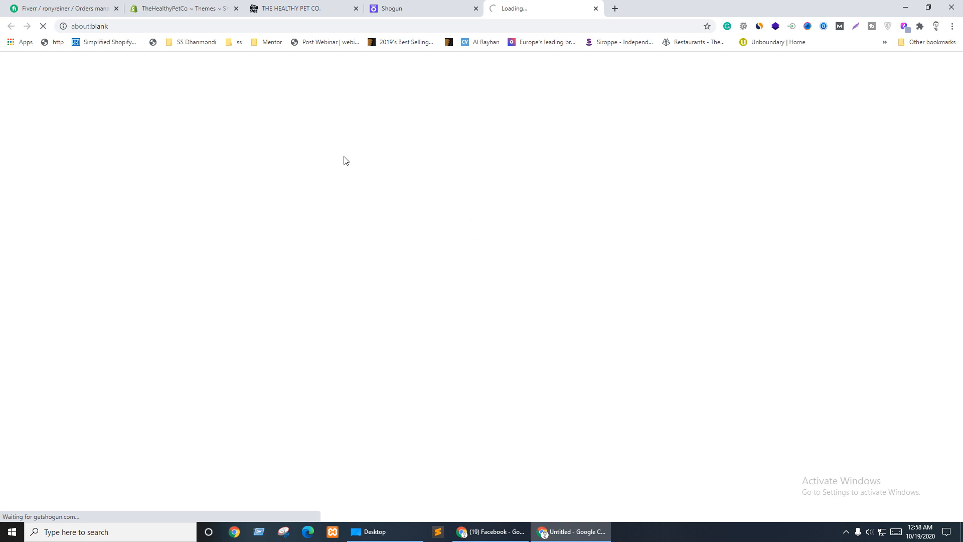
click(387, 9)
click(507, 4)
click(307, 4)
click(515, 11)
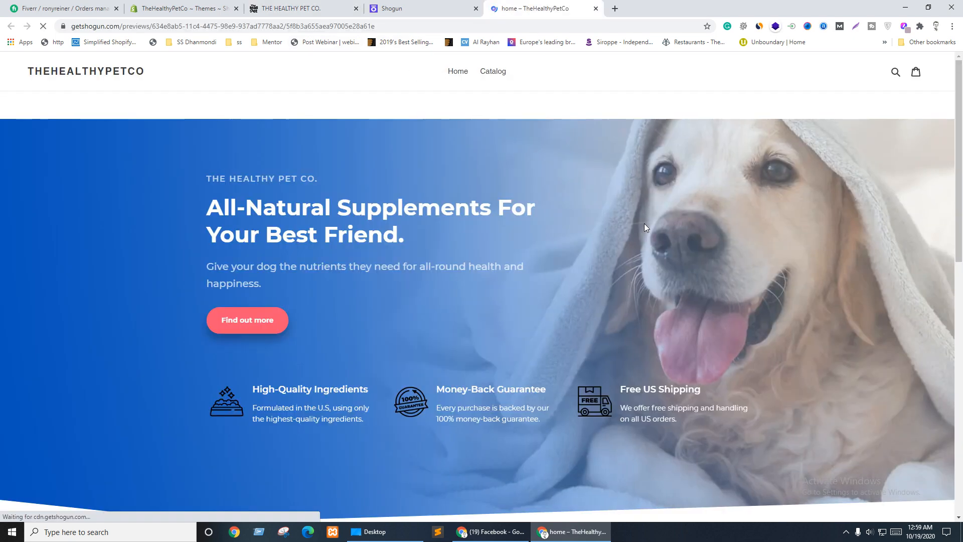
Step: Examine the testimonial cards in the preview at full and reduced browser widths, and restore the full-size window
scroll(646, 225, down, 15)
scroll(647, 229, up, 3)
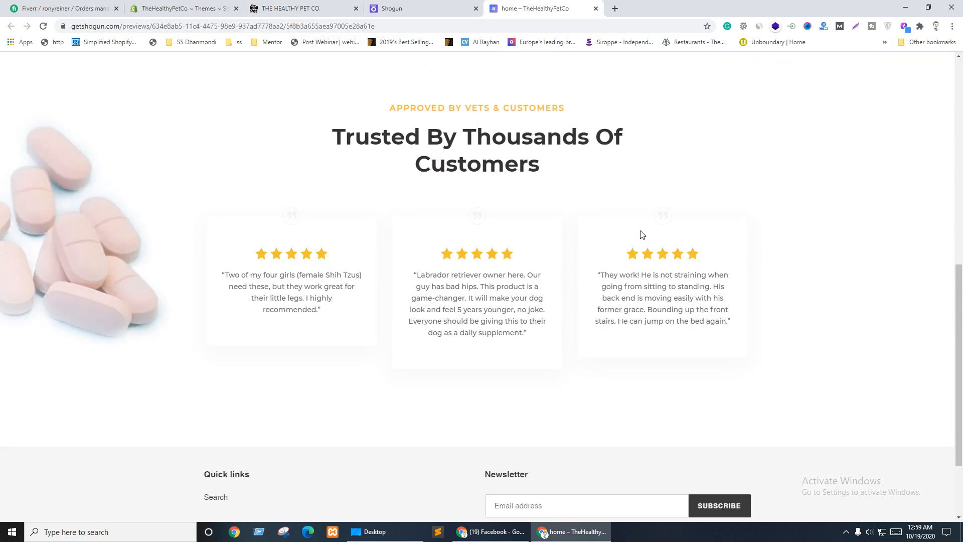
click(928, 7)
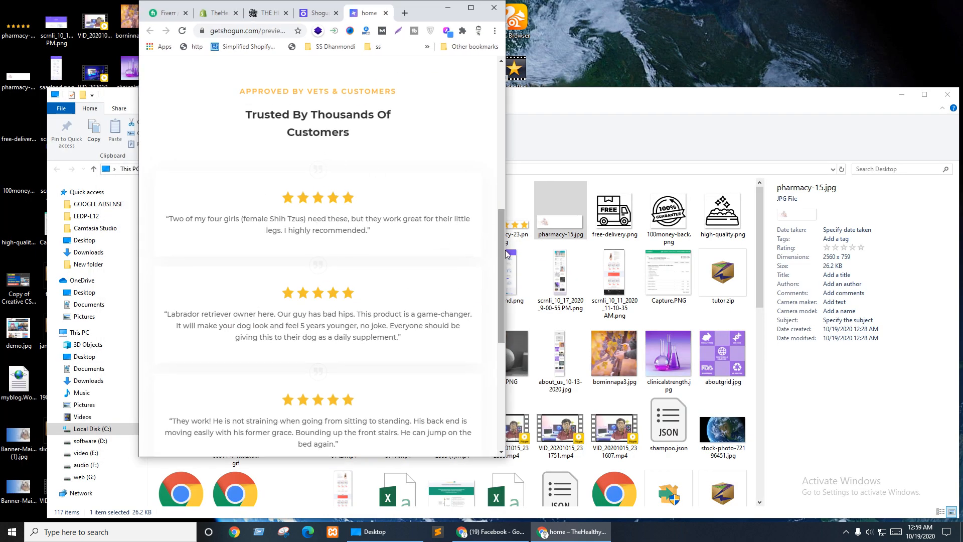
drag(504, 250, 568, 257)
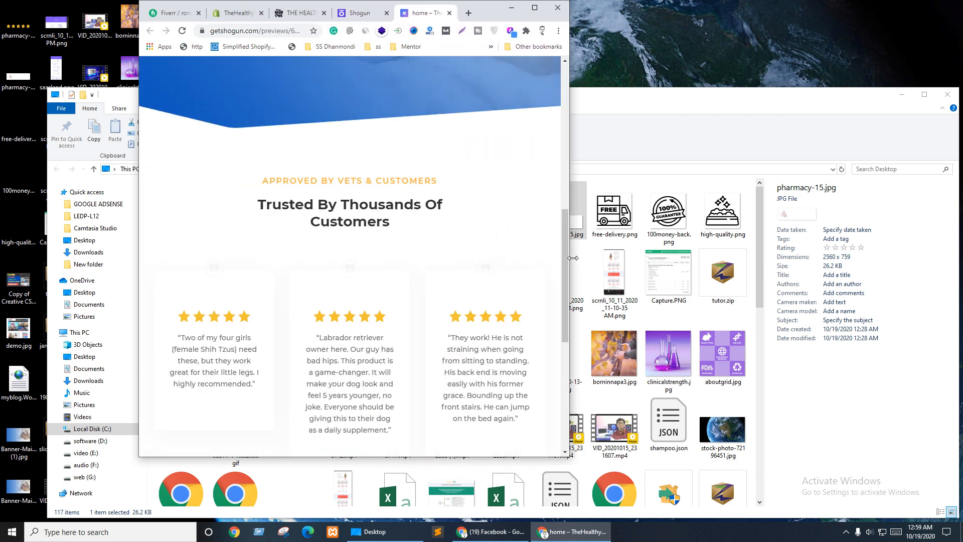
scroll(492, 264, down, 4)
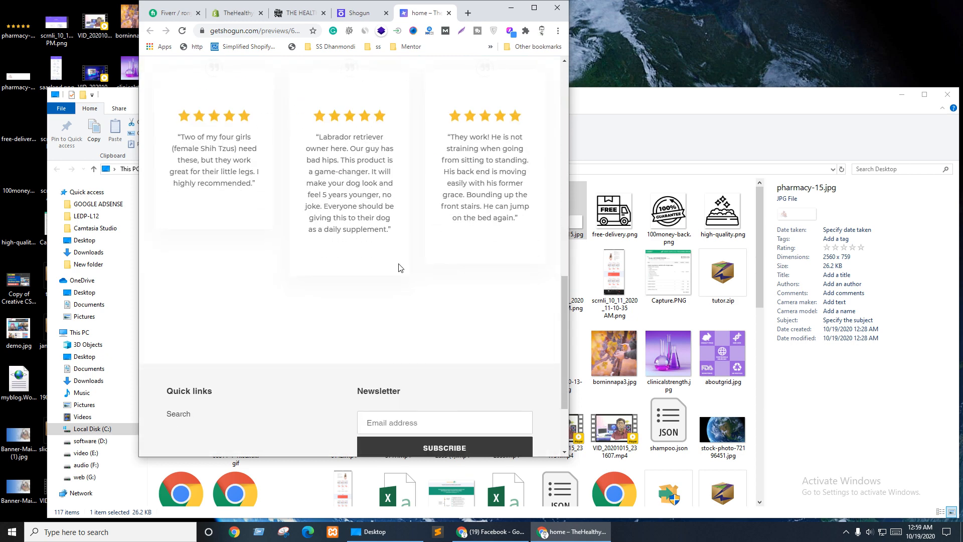
click(534, 8)
Step: Publish the home page from the Shogun editor, and open the live page in place of the old preview
click(391, 8)
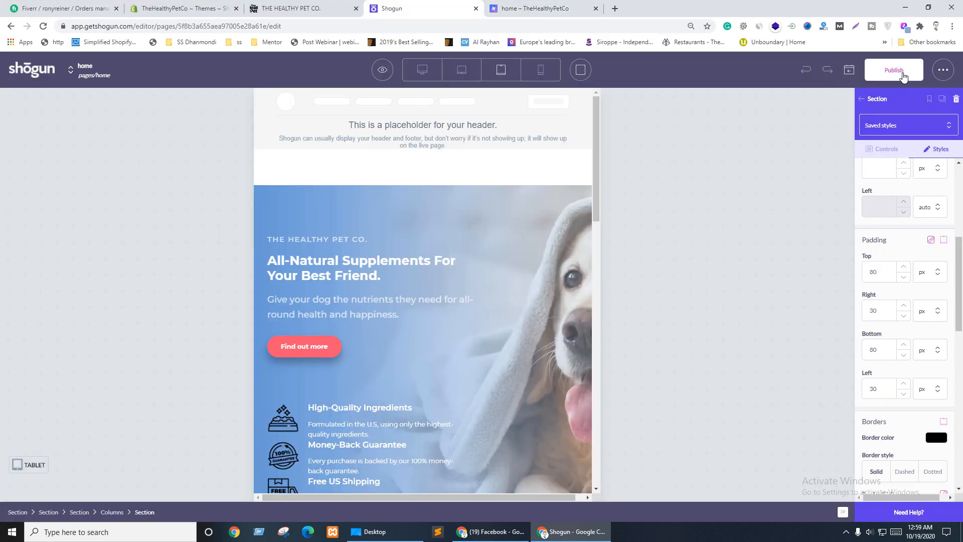
click(898, 73)
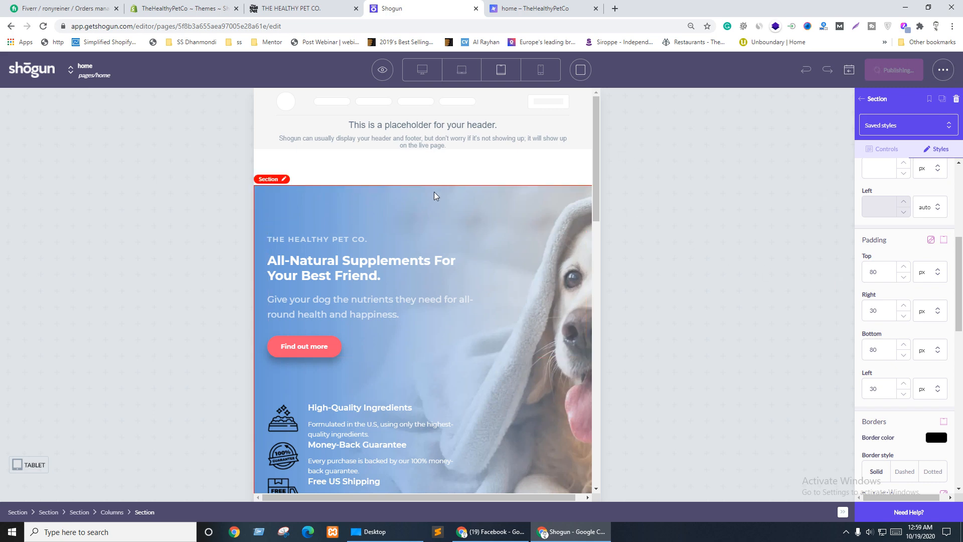
click(382, 70)
click(375, 104)
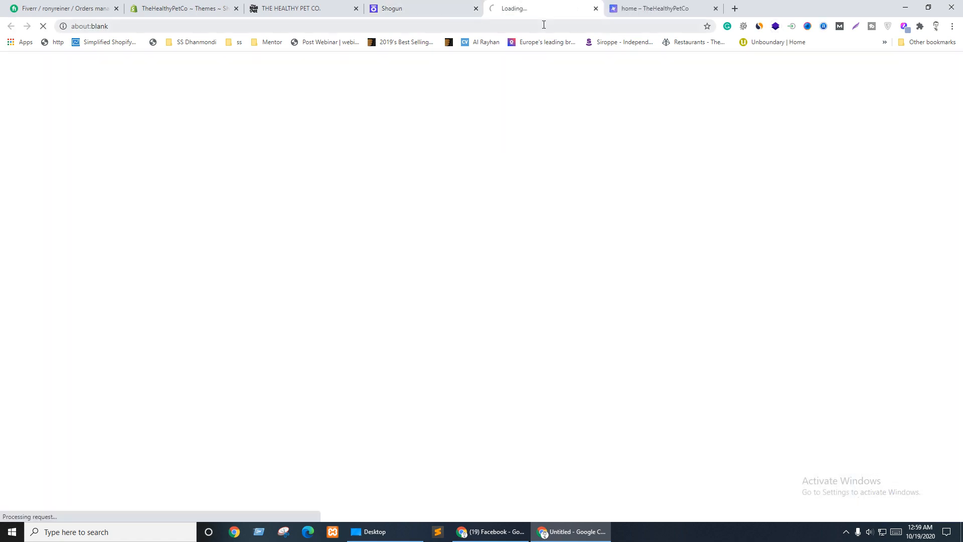
click(716, 7)
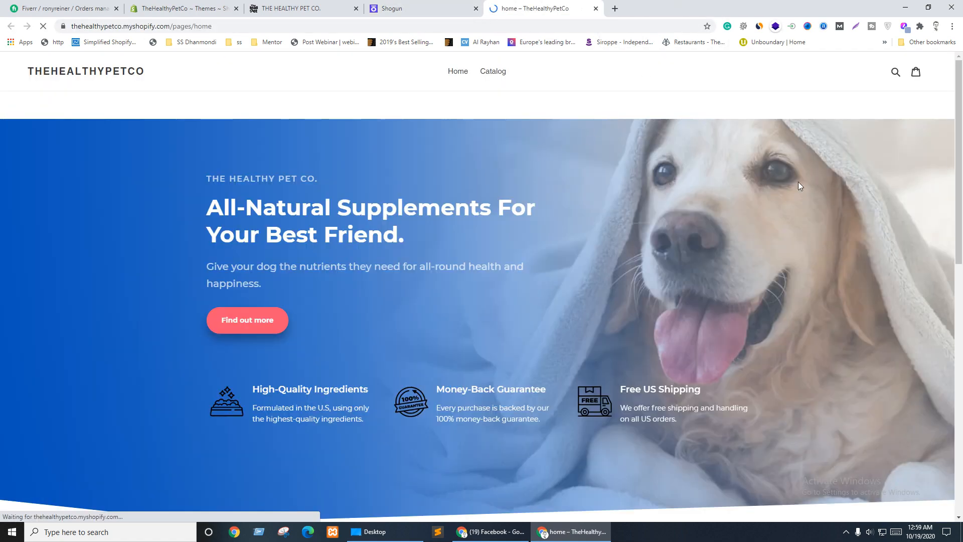
Step: Examine the live page's testimonial cards in a smaller browser window narrowed until the cards stack
click(926, 13)
scroll(421, 273, down, 12)
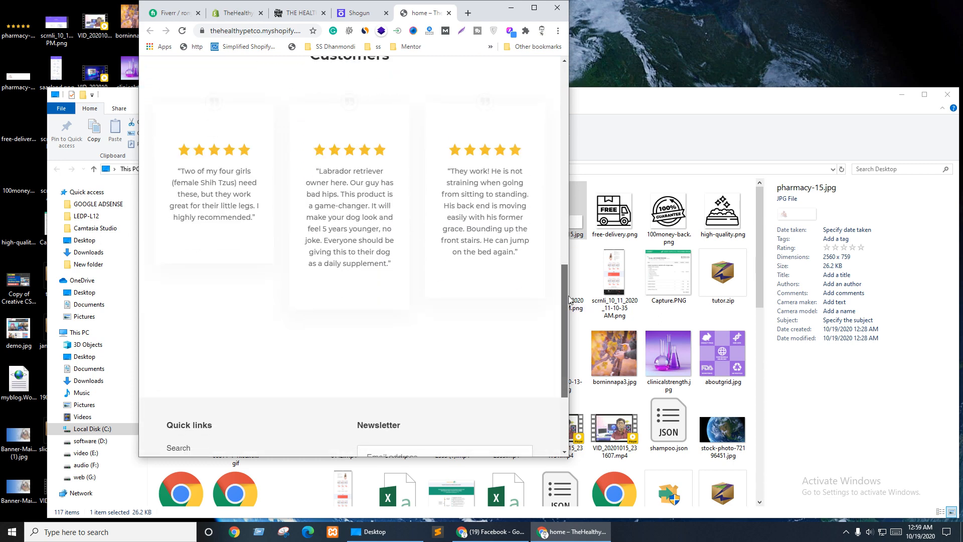
drag(570, 296, 489, 315)
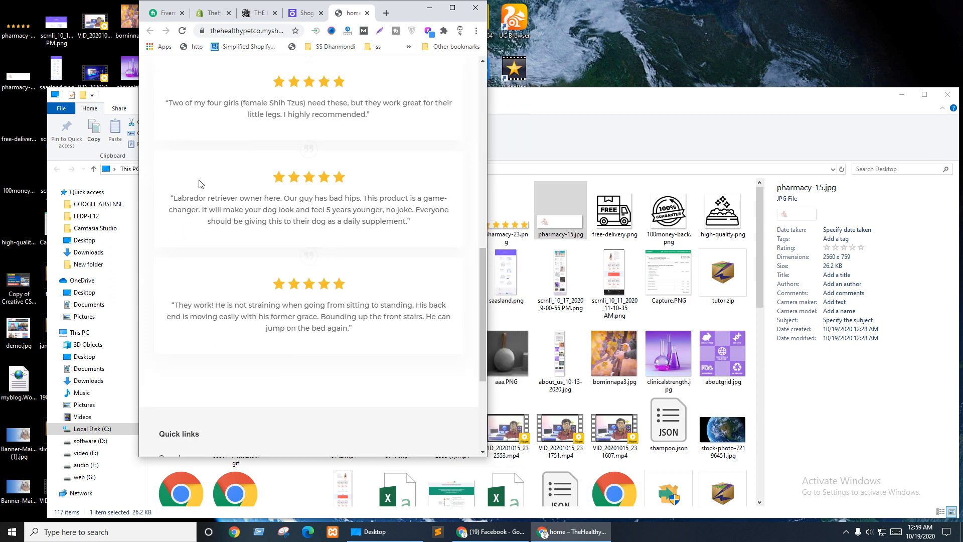
scroll(326, 251, up, 3)
Step: Inspect the first testimonial card in DevTools and examine the styles of its column and the columns container
right_click(204, 217)
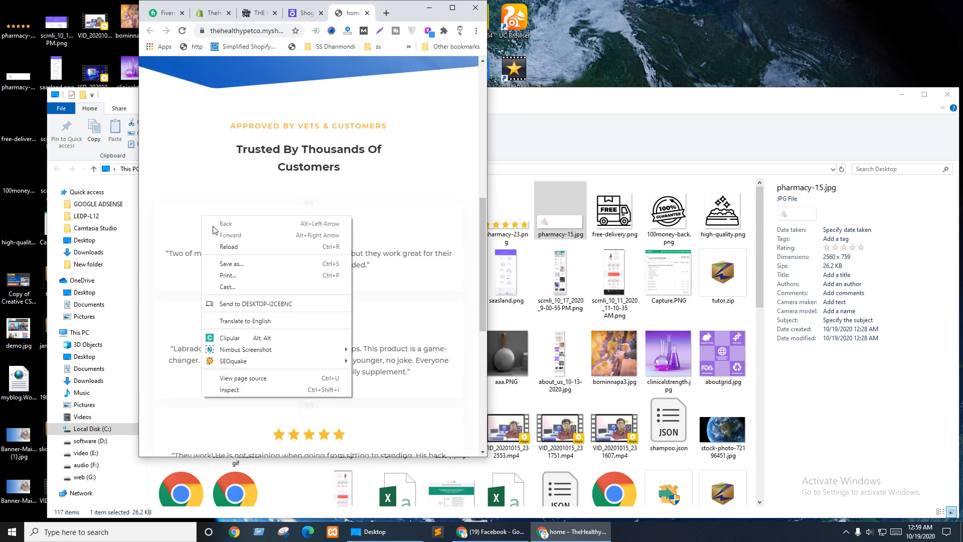
click(229, 390)
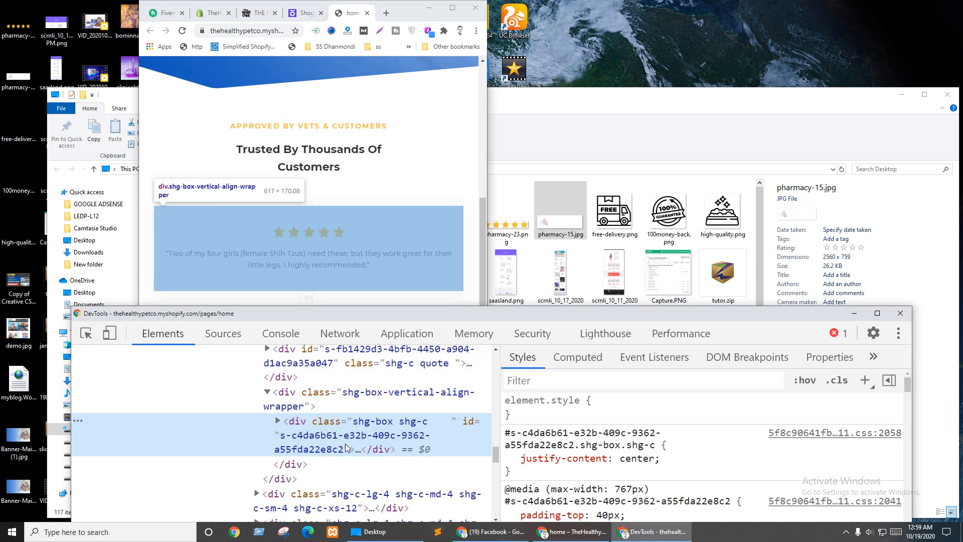
scroll(345, 444, up, 2)
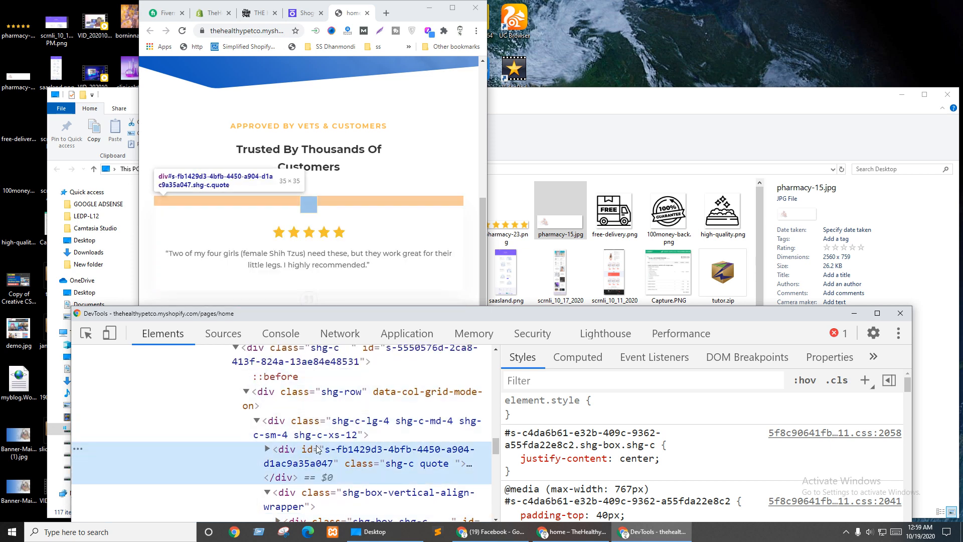
click(349, 421)
scroll(349, 466, up, 1)
click(346, 401)
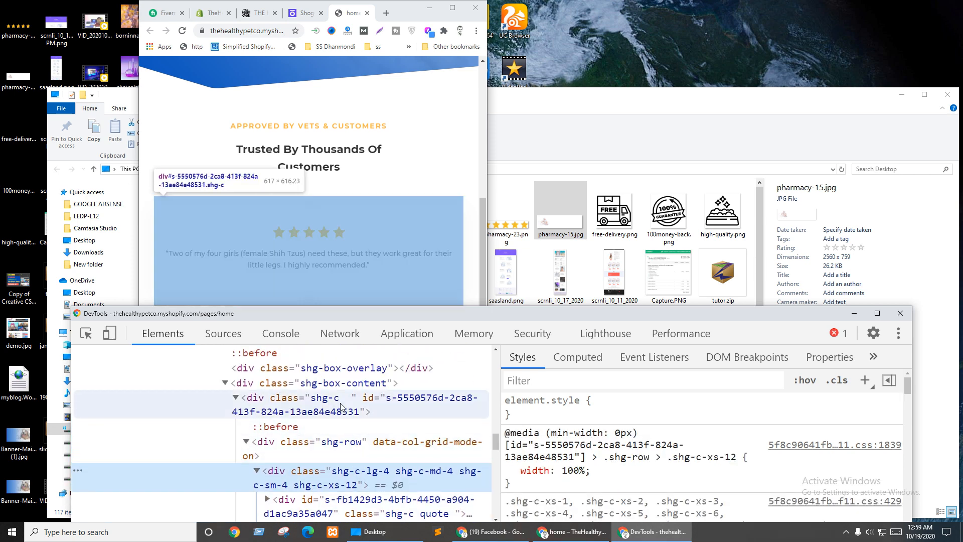
scroll(669, 456, down, 2)
scroll(669, 456, down, 2)
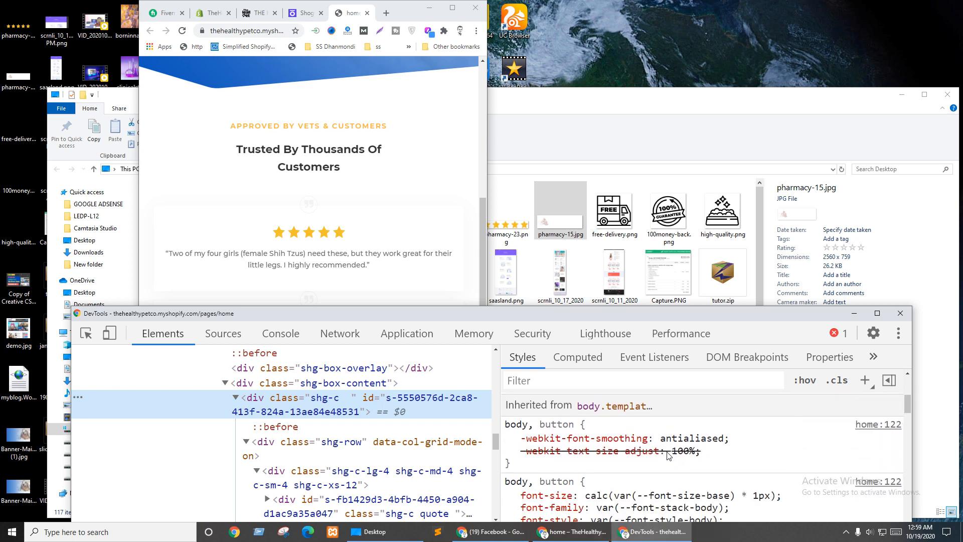
scroll(350, 441, up, 1)
Step: Inspect the box enclosing the testimonial columns and the first card's quote element in DevTools, examining their width, margin and border styles
click(350, 432)
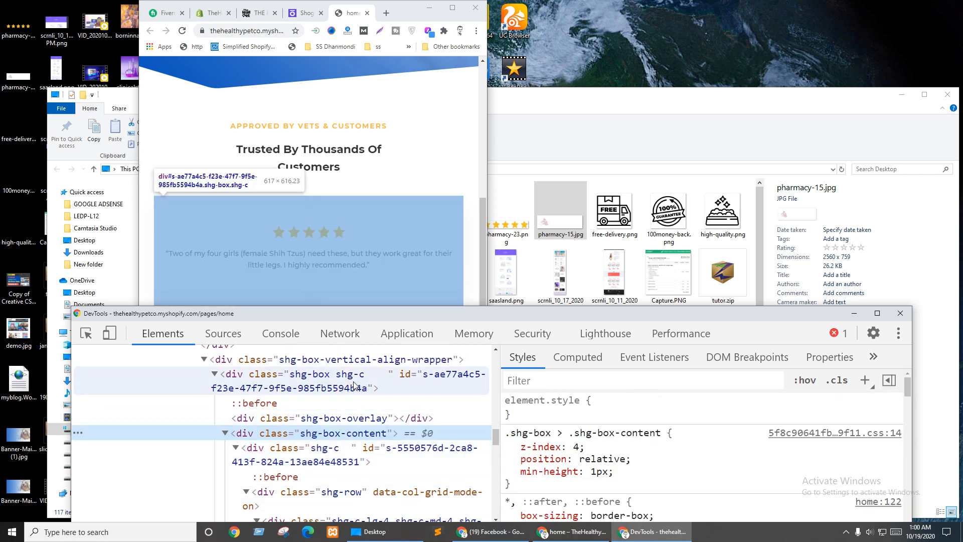
click(311, 380)
scroll(652, 447, down, 2)
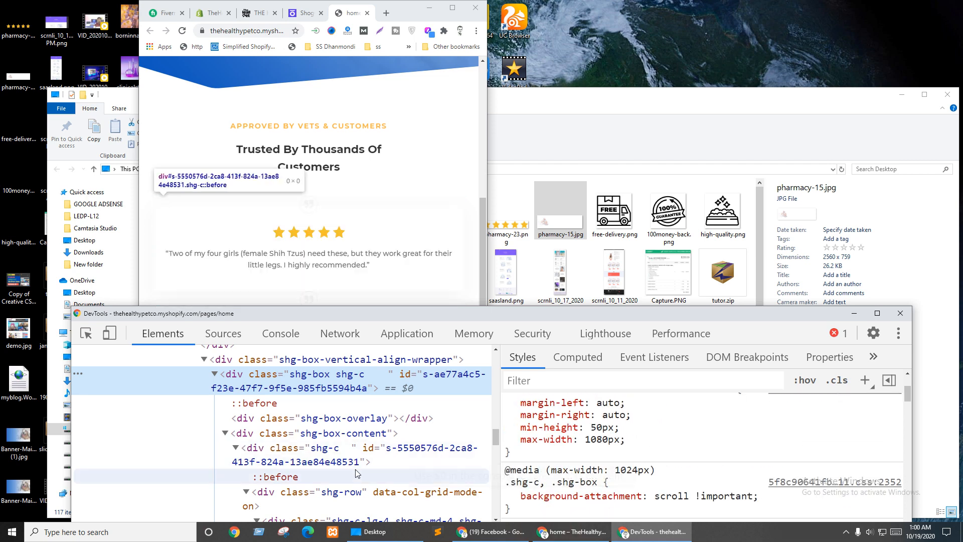
scroll(304, 407, down, 3)
click(305, 407)
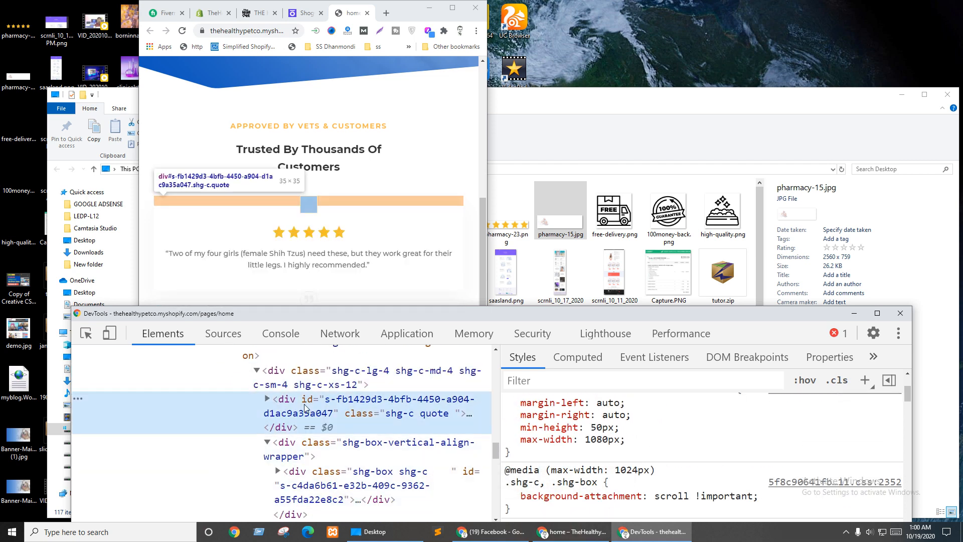
scroll(562, 469, up, 1)
scroll(628, 455, up, 1)
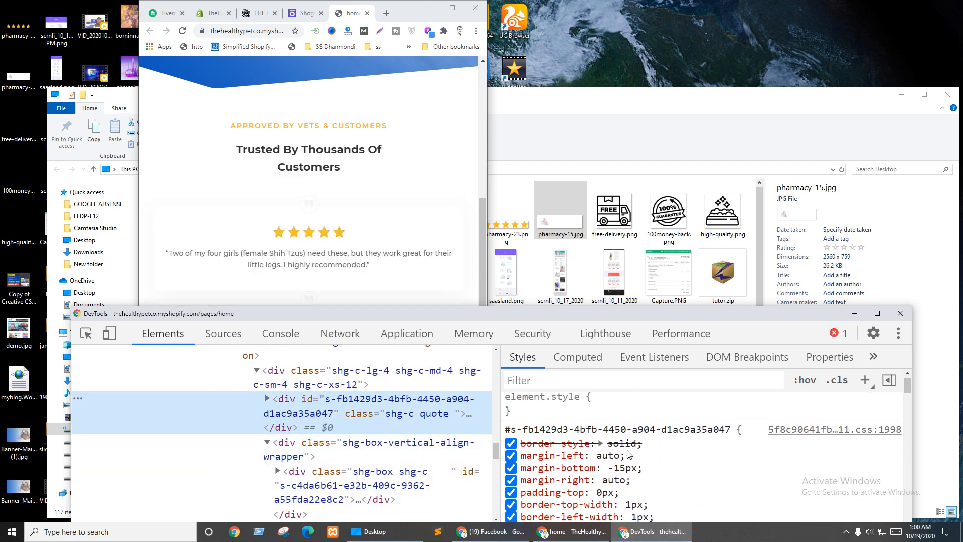
scroll(647, 482, down, 2)
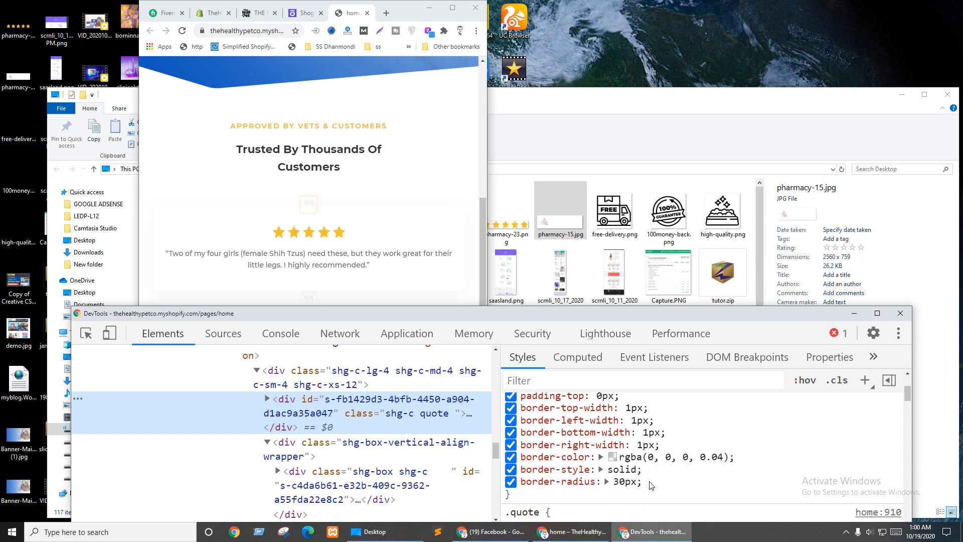
Step: Inspect the first testimonial card's alignment wrapper and inner box, examining the responsive padding, shadow and background styles
click(331, 443)
scroll(618, 462, up, 3)
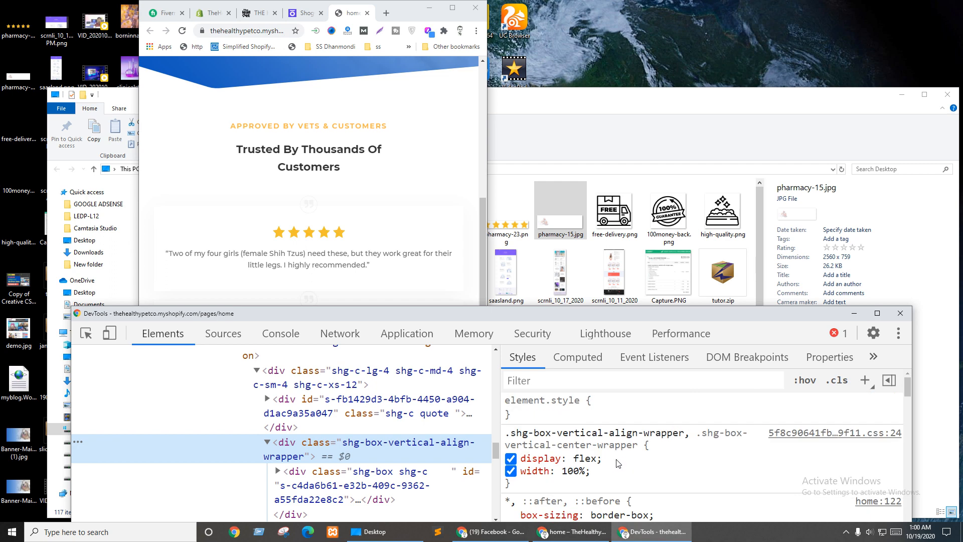
click(374, 475)
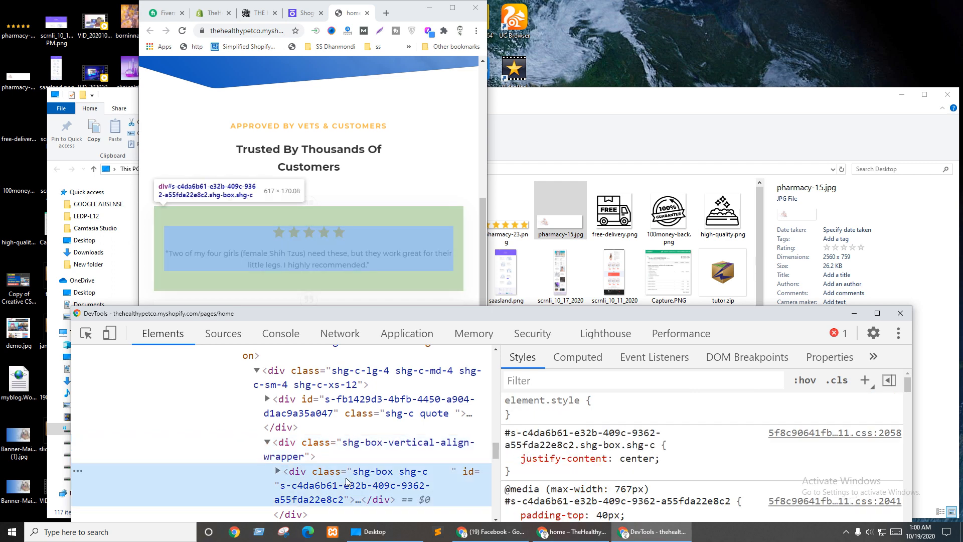
scroll(745, 444, down, 1)
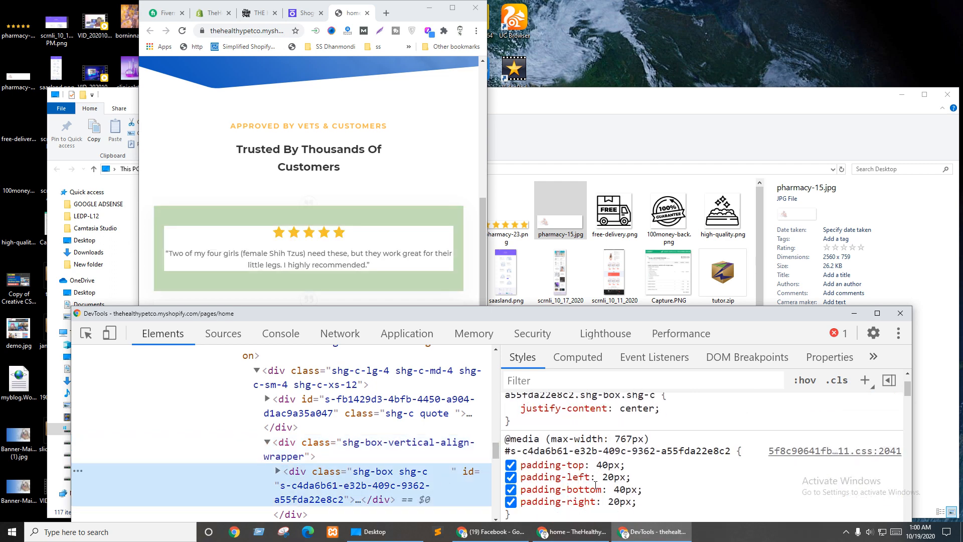
scroll(652, 467, down, 4)
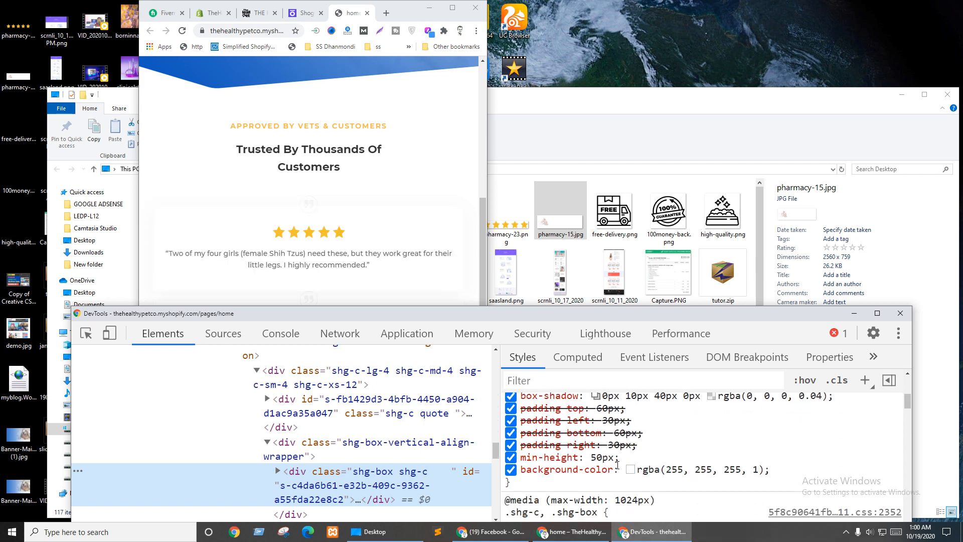
scroll(618, 466, up, 1)
scroll(702, 477, down, 5)
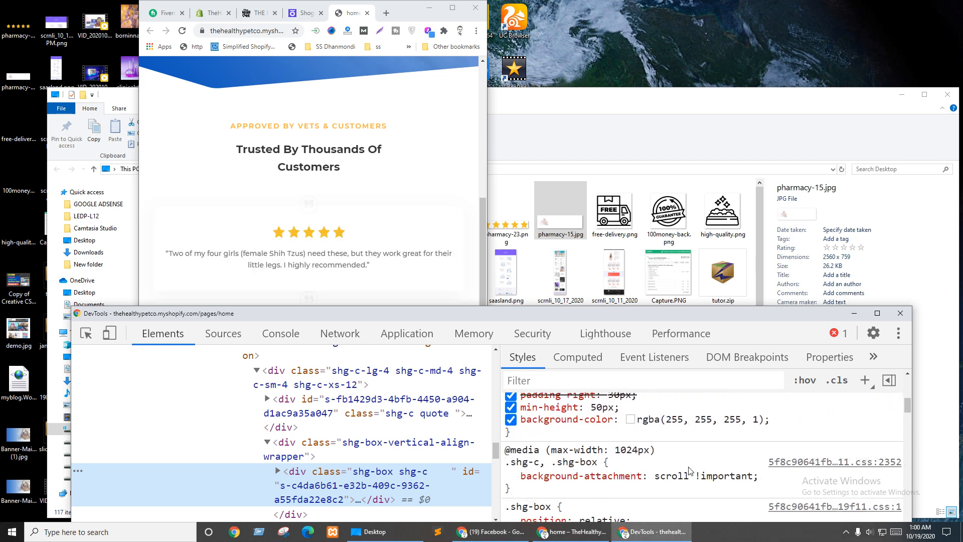
scroll(686, 469, down, 2)
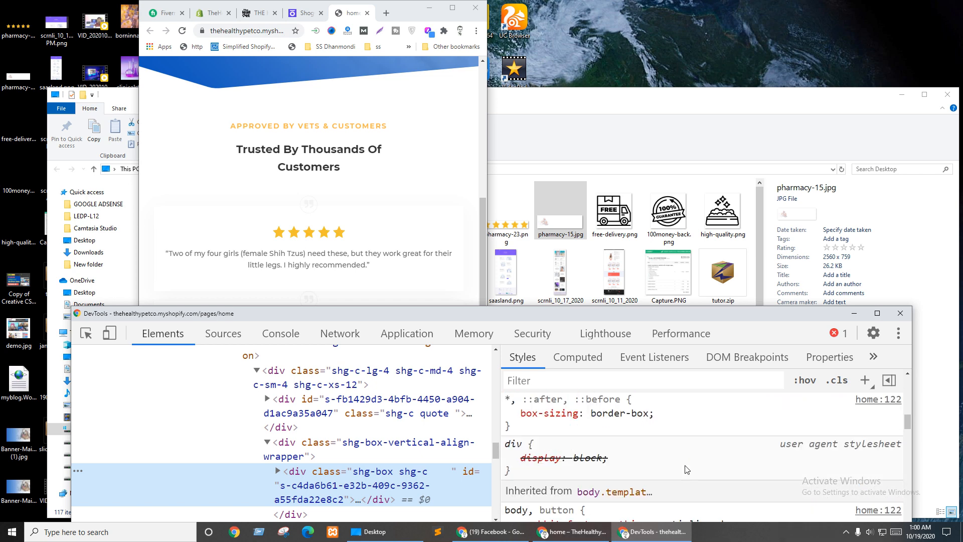
scroll(332, 454, down, 2)
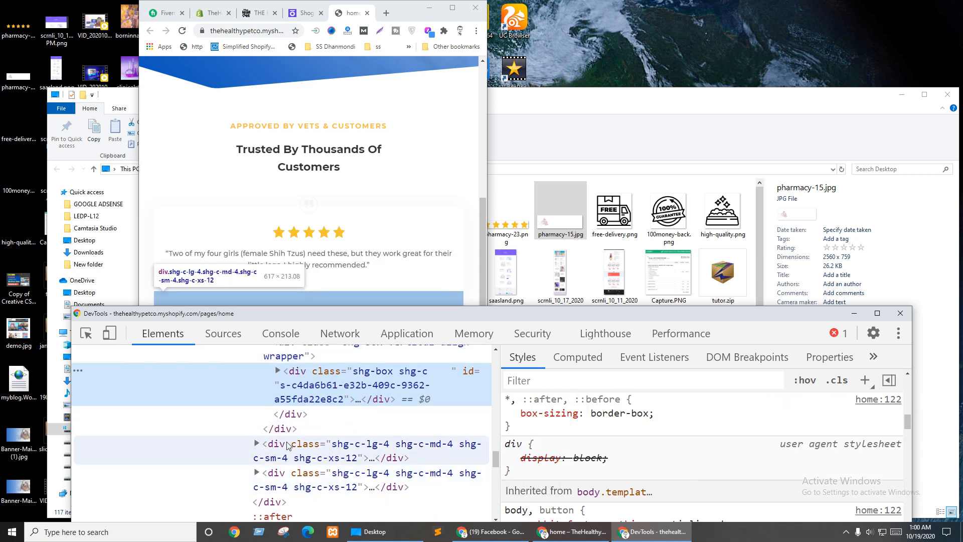
Step: Return to the Shogun editor in a full-size window and set the first testimonial card's tablet right and left margins to auto
click(452, 7)
click(401, 6)
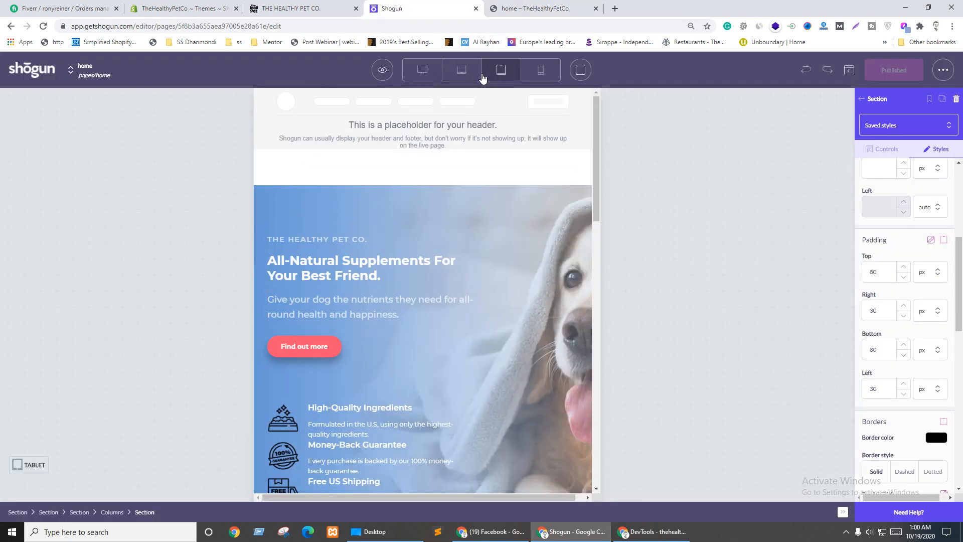
scroll(449, 318, down, 5)
scroll(450, 325, down, 5)
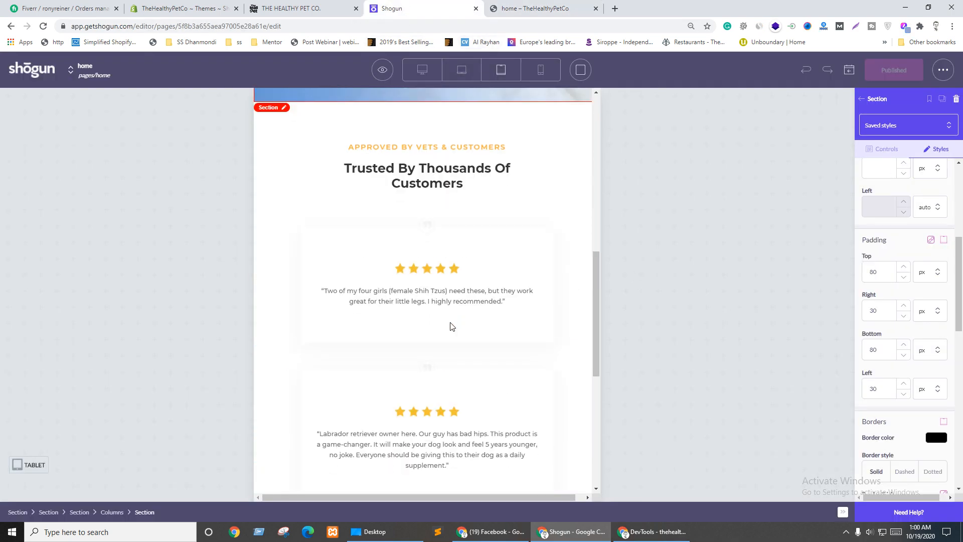
click(338, 256)
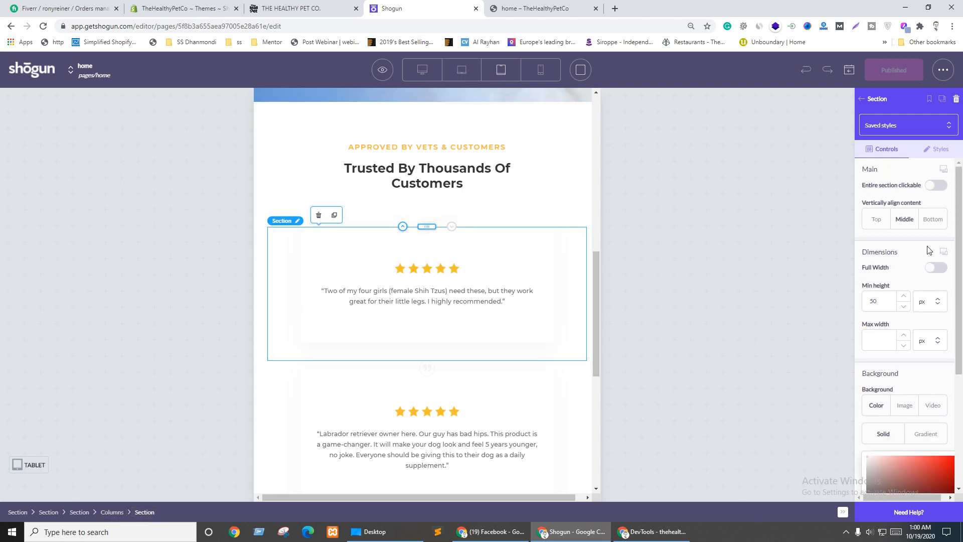
click(939, 150)
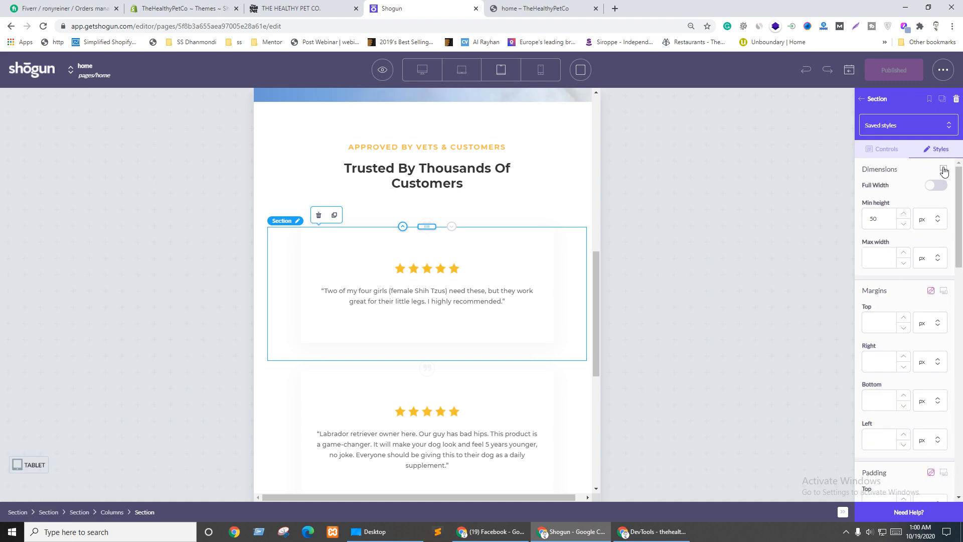
click(944, 169)
scroll(933, 313, down, 2)
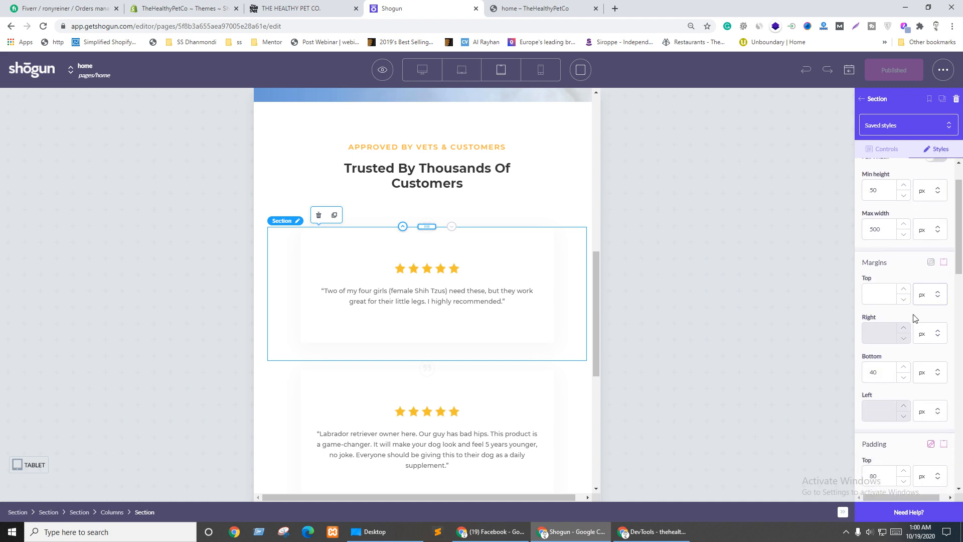
click(925, 280)
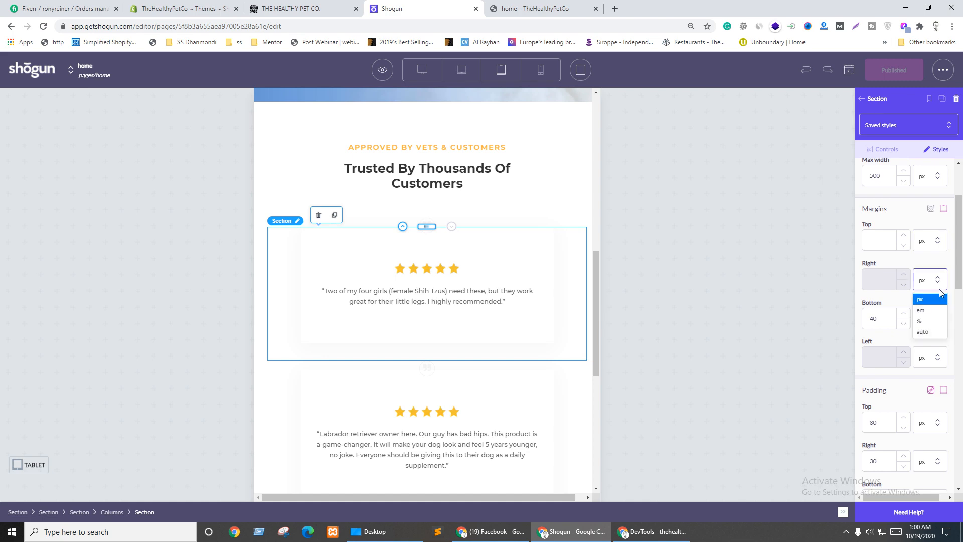
click(926, 332)
click(926, 360)
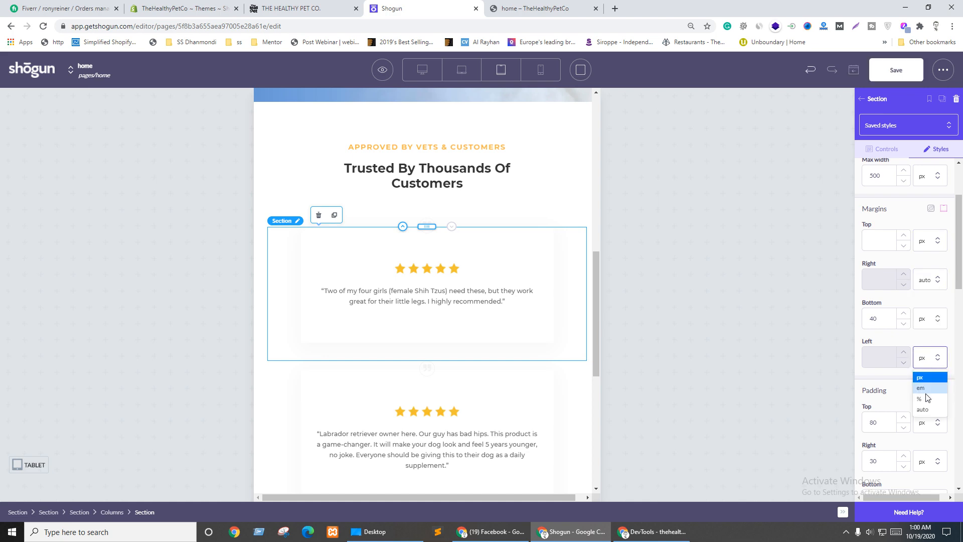
click(926, 410)
Step: Set the right and left margins of the second testimonial card to auto for tablet
scroll(479, 361, down, 3)
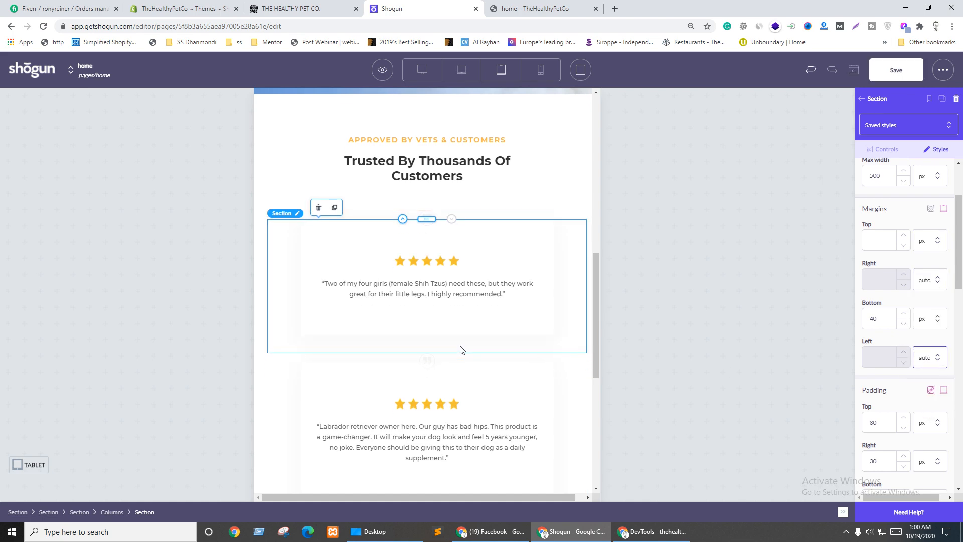
click(383, 348)
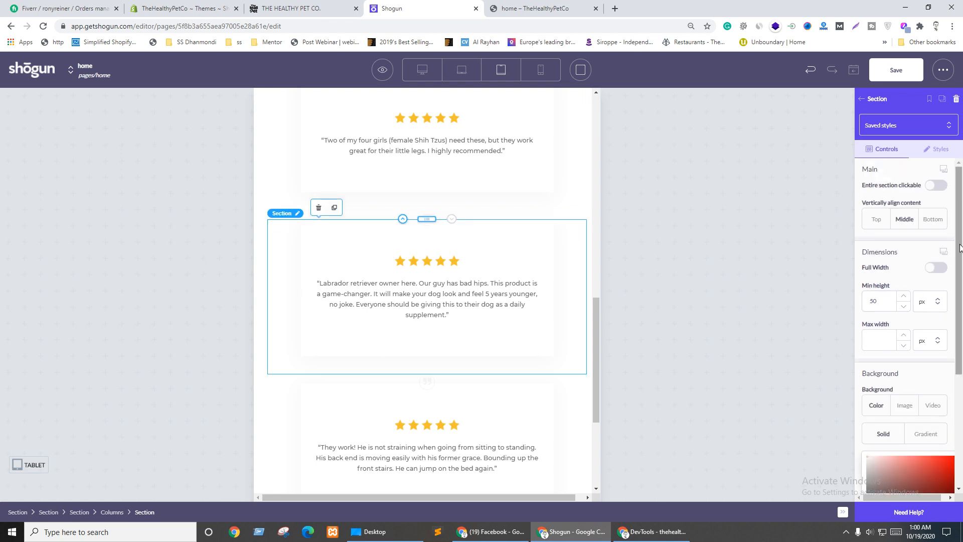
click(936, 149)
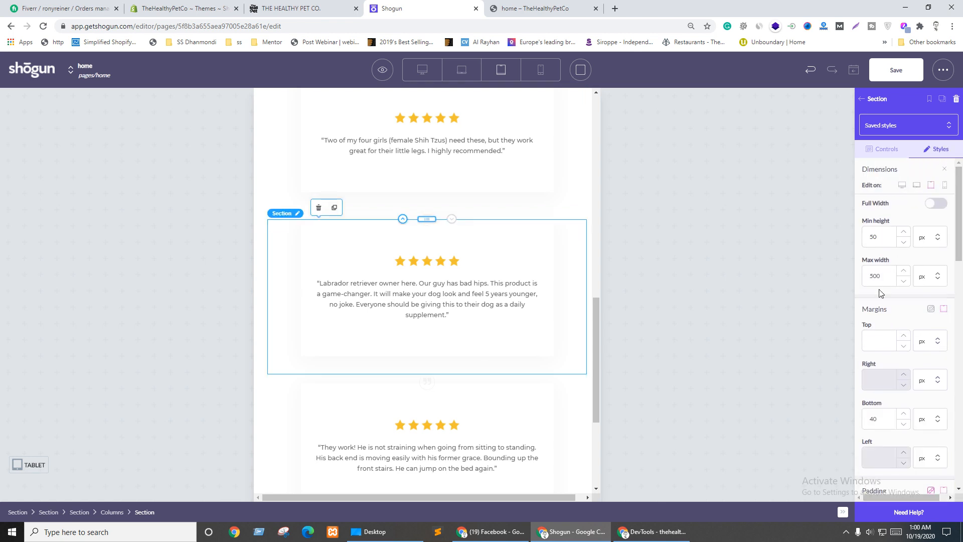
scroll(941, 237, down, 3)
click(941, 232)
click(925, 282)
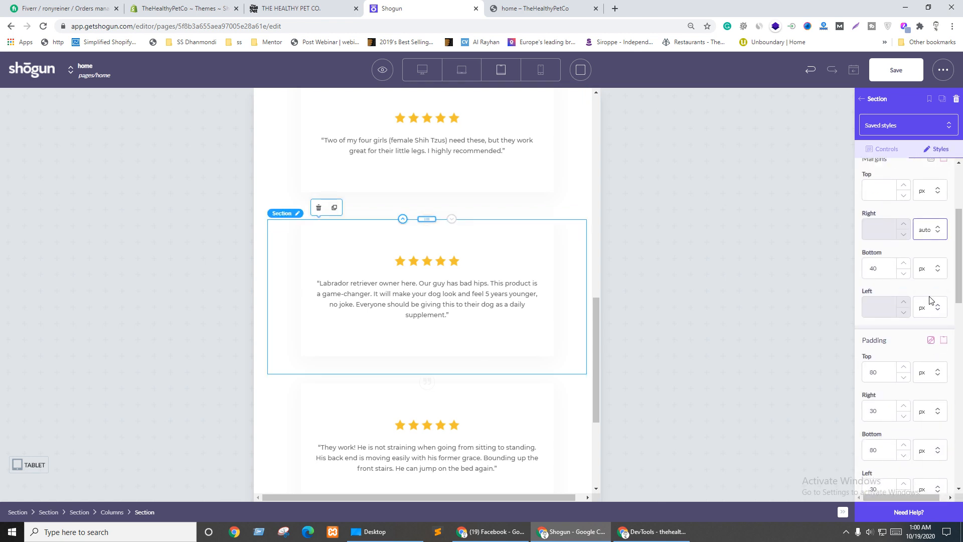
click(931, 307)
click(931, 361)
Step: Set the third testimonial card's right and left tablet margins to auto, and save the page
scroll(401, 286, down, 5)
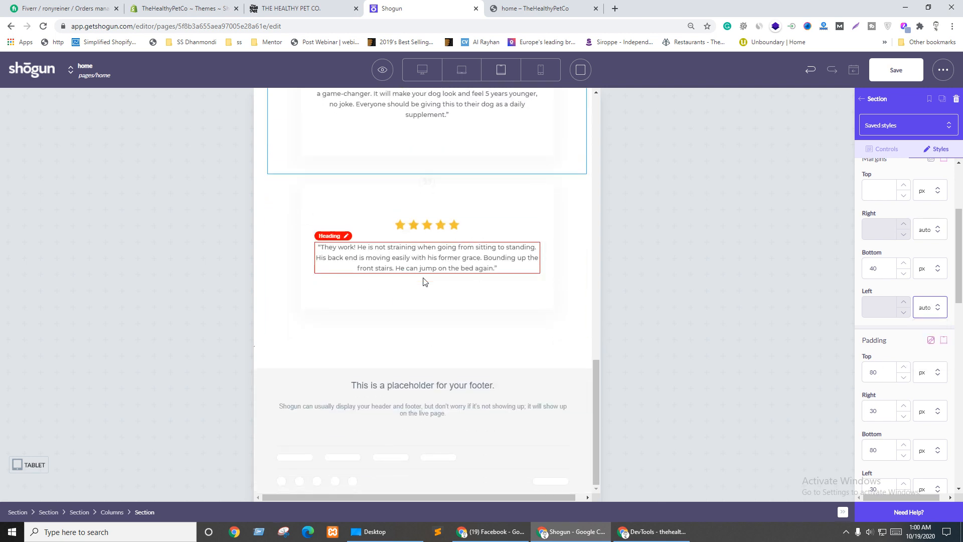
click(431, 301)
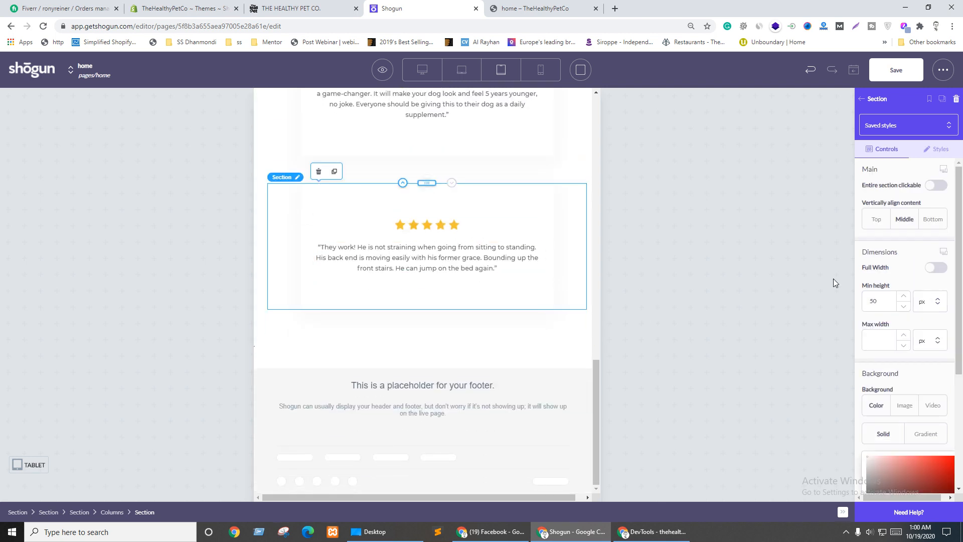
click(937, 151)
click(943, 168)
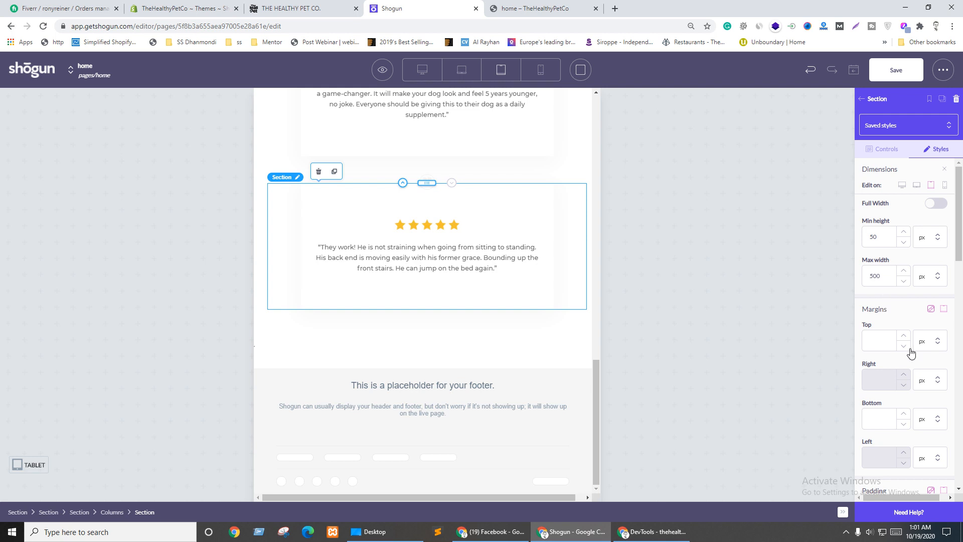
scroll(903, 291, down, 3)
click(927, 230)
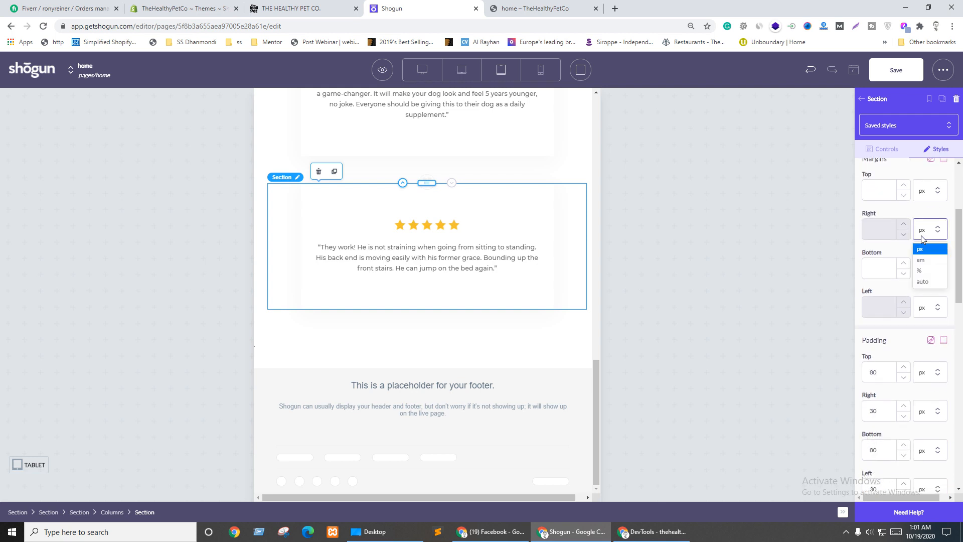
click(922, 286)
click(927, 307)
click(929, 339)
scroll(884, 337, up, 3)
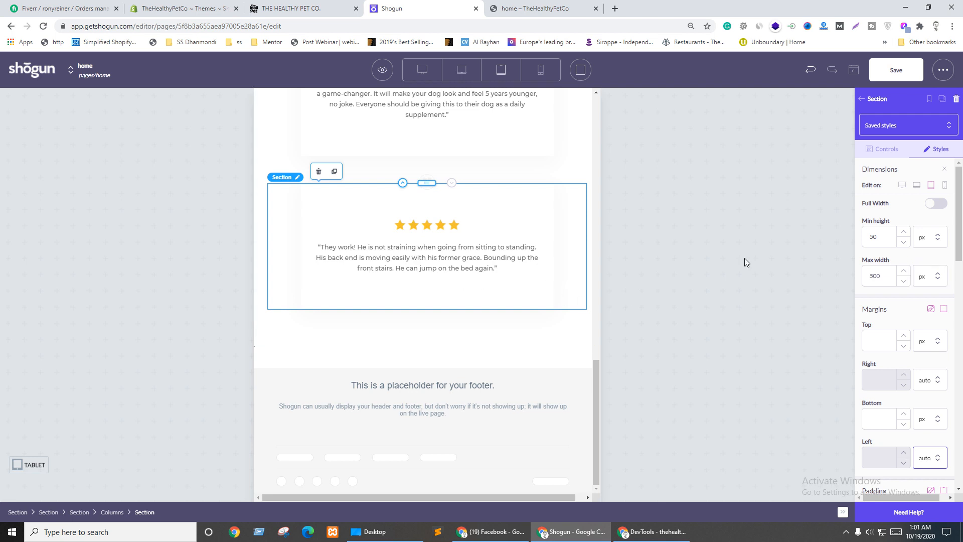
click(895, 72)
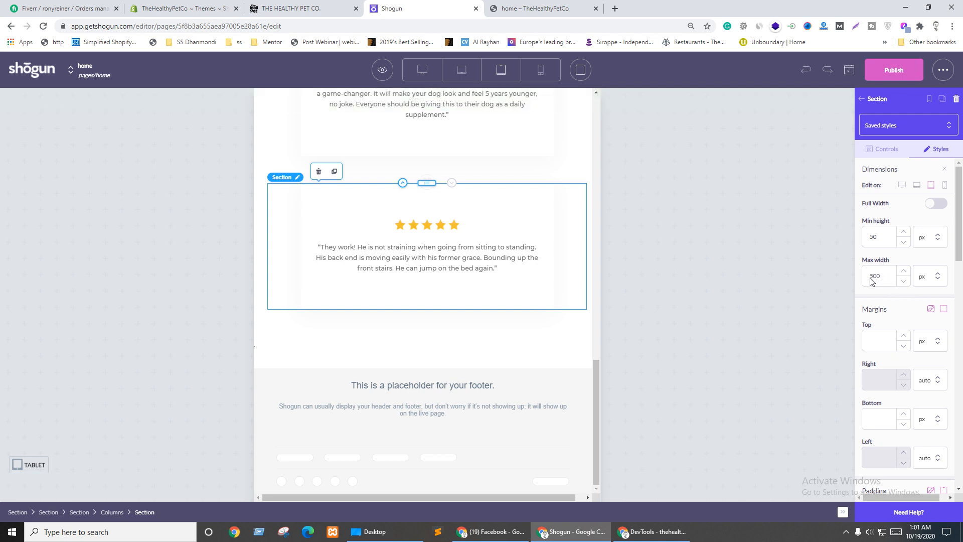
Step: Set the tablet max width of the third testimonial card and the second testimonial card to 400 px each
drag(871, 279, 869, 277)
text(4)
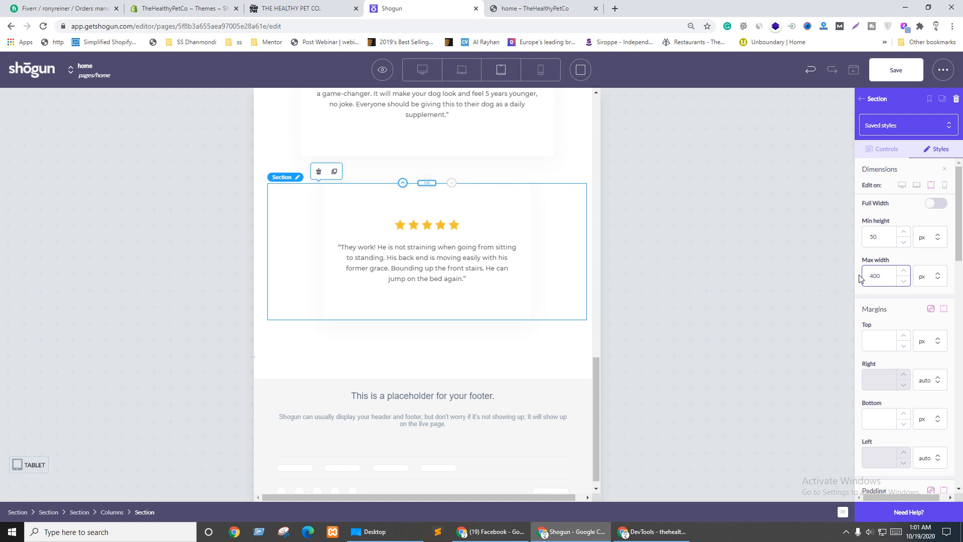
scroll(465, 314, up, 4)
click(447, 344)
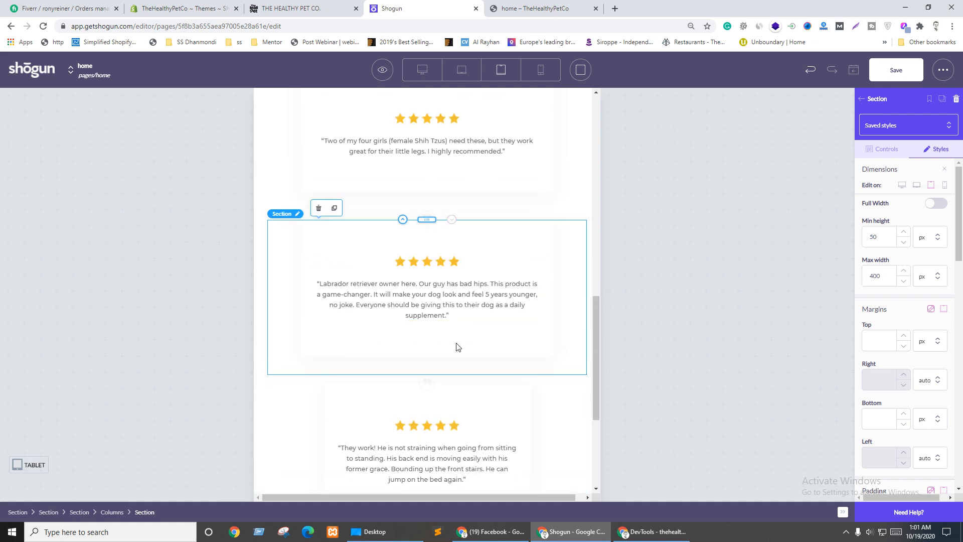
click(934, 150)
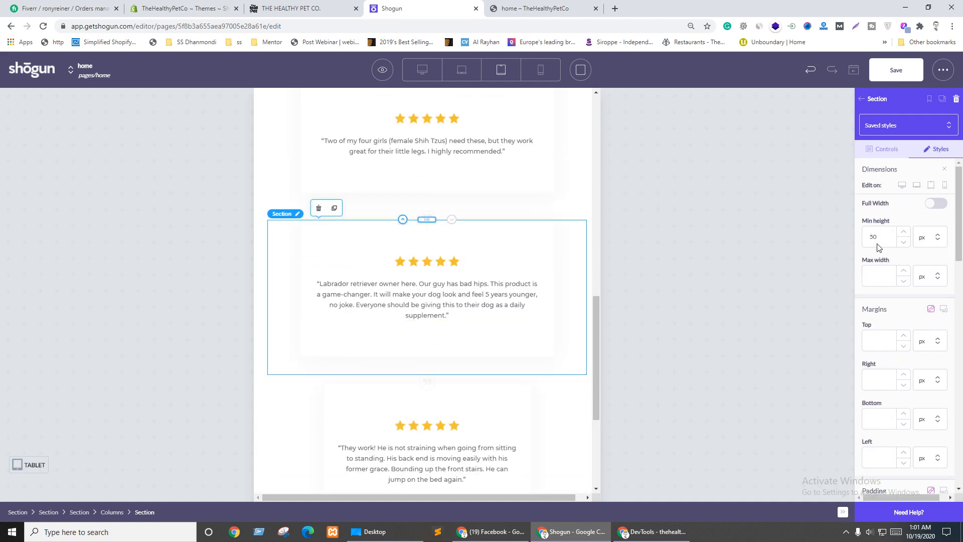
click(931, 186)
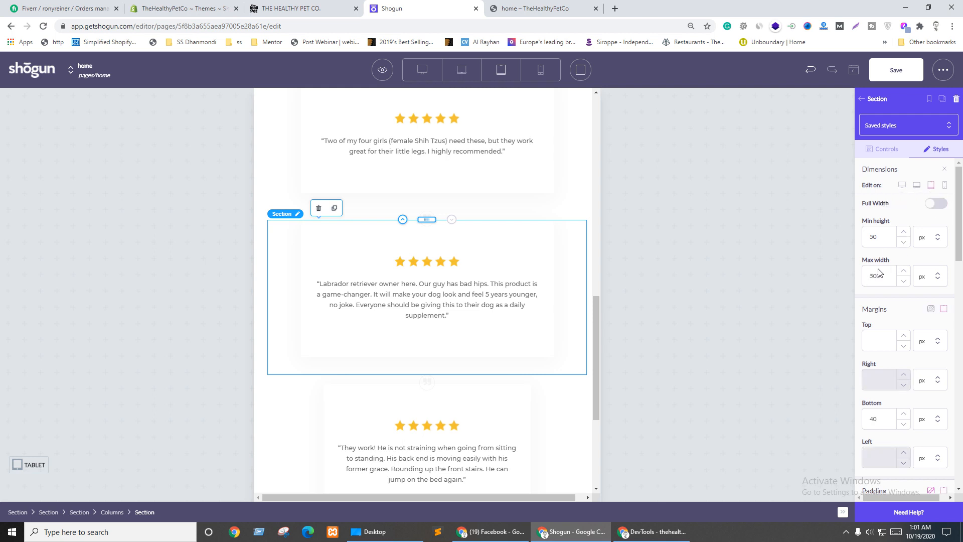
drag(874, 276, 842, 297)
text(4)
Step: Set the first testimonial card's tablet max width to 400 px and save the page
scroll(387, 254, up, 3)
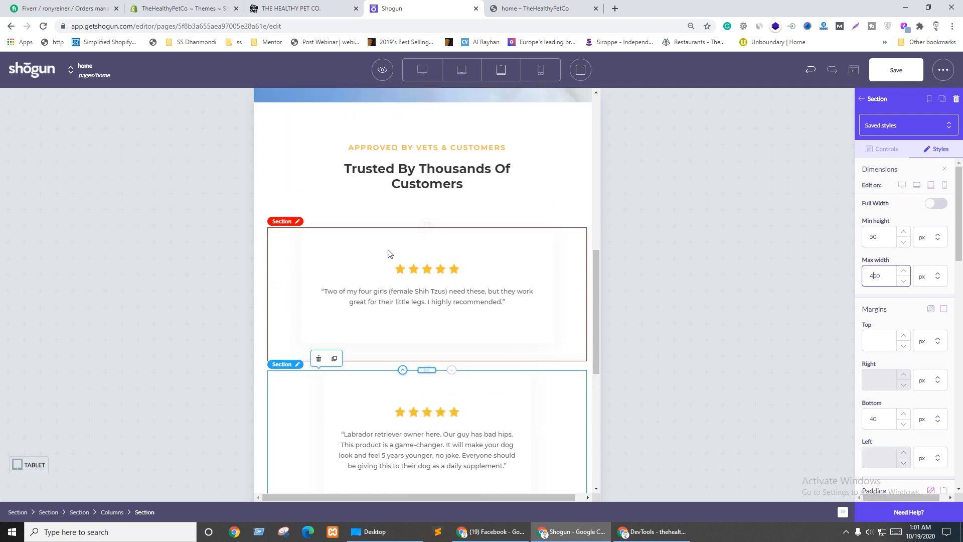
click(512, 254)
click(941, 151)
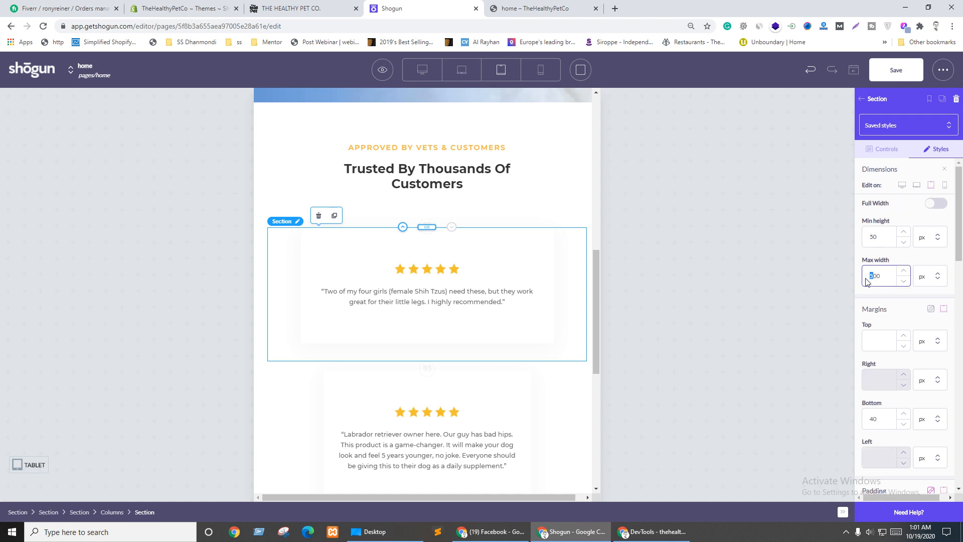
text(4)
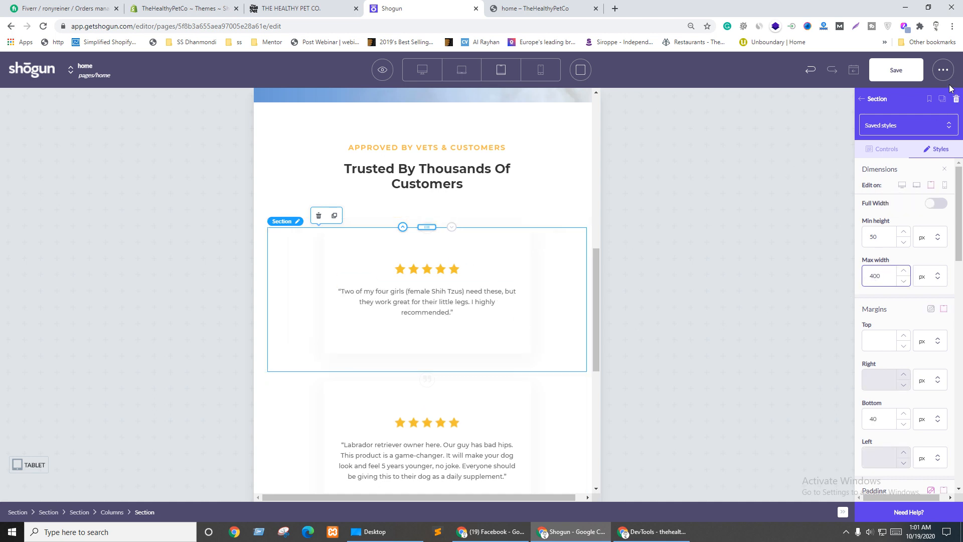
click(902, 69)
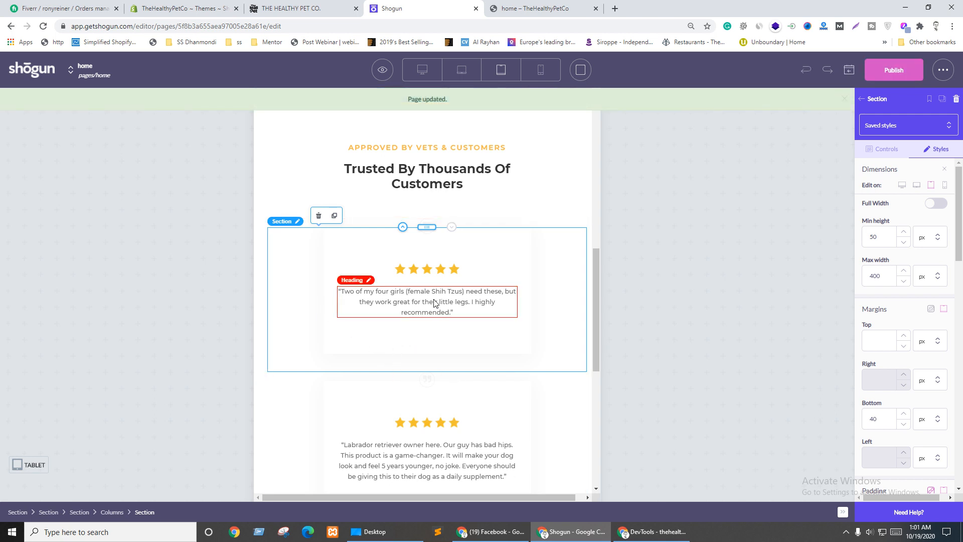
Step: Preview the saved page in a new tab and examine the testimonial cards at full width and in a narrow window
click(382, 71)
click(382, 121)
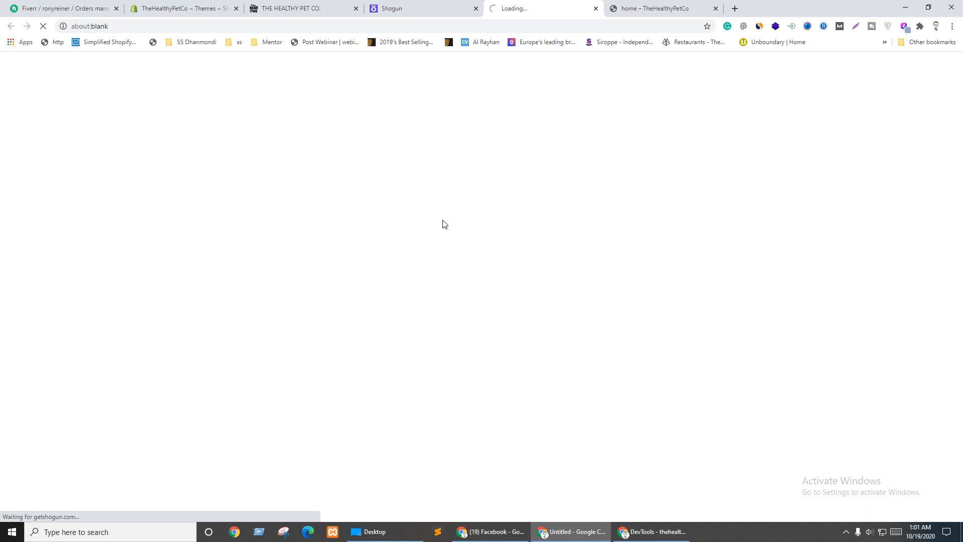
scroll(519, 277, down, 15)
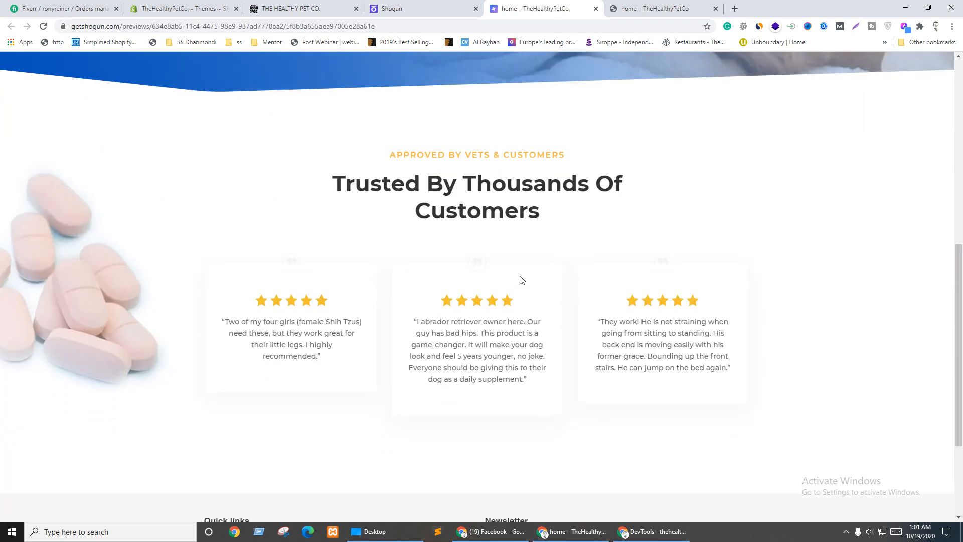
click(928, 8)
drag(485, 262, 361, 257)
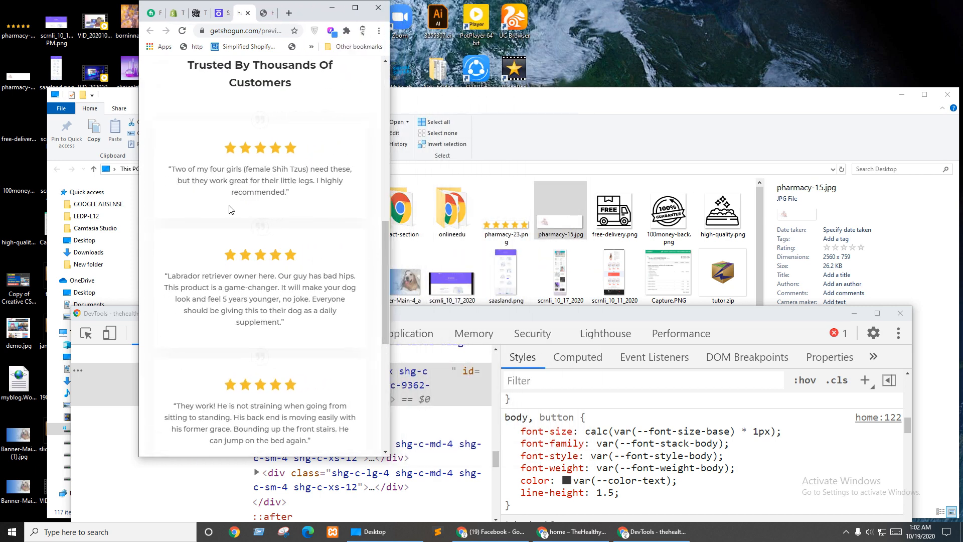
scroll(264, 213, down, 6)
scroll(251, 201, up, 5)
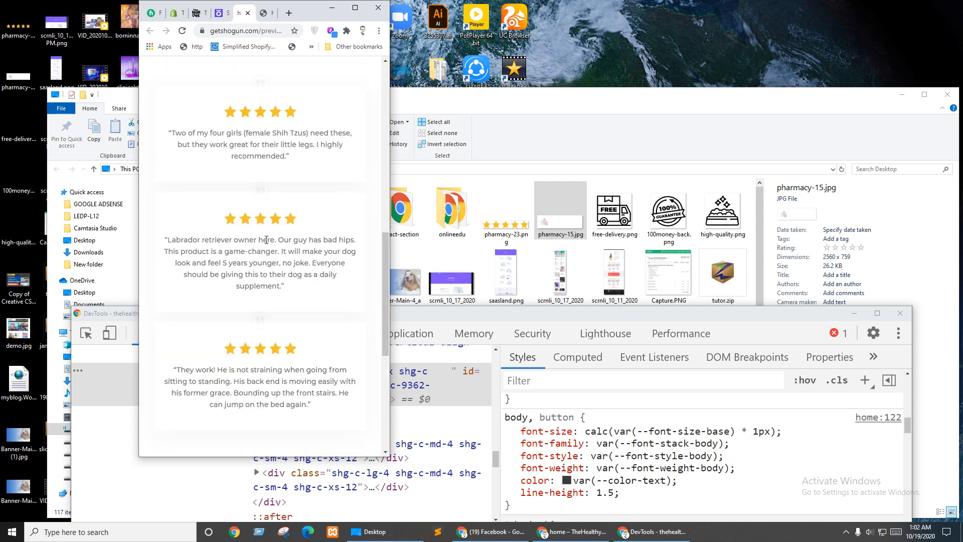
click(355, 8)
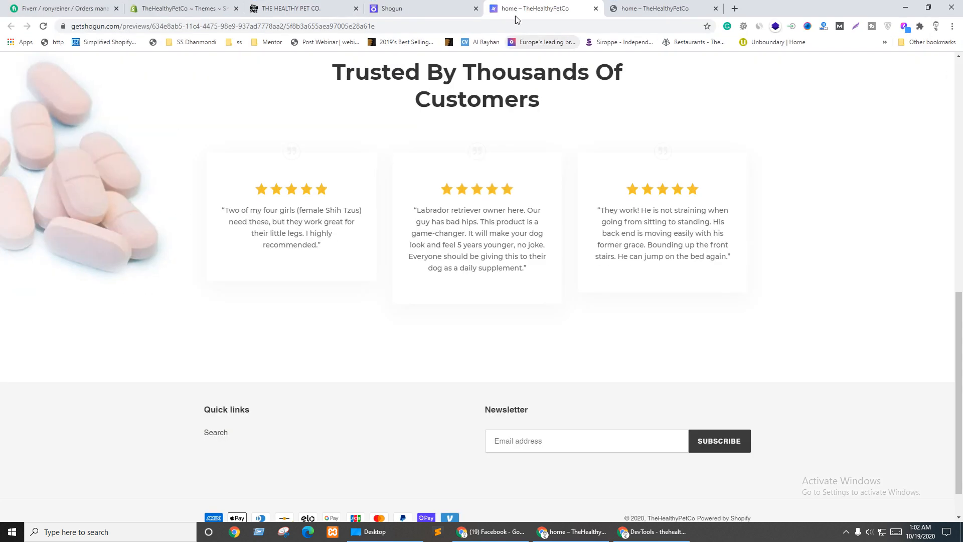
Step: Return to the Shogun editor and examine the testimonial section in the laptop and mobile layouts
click(431, 8)
scroll(477, 261, down, 2)
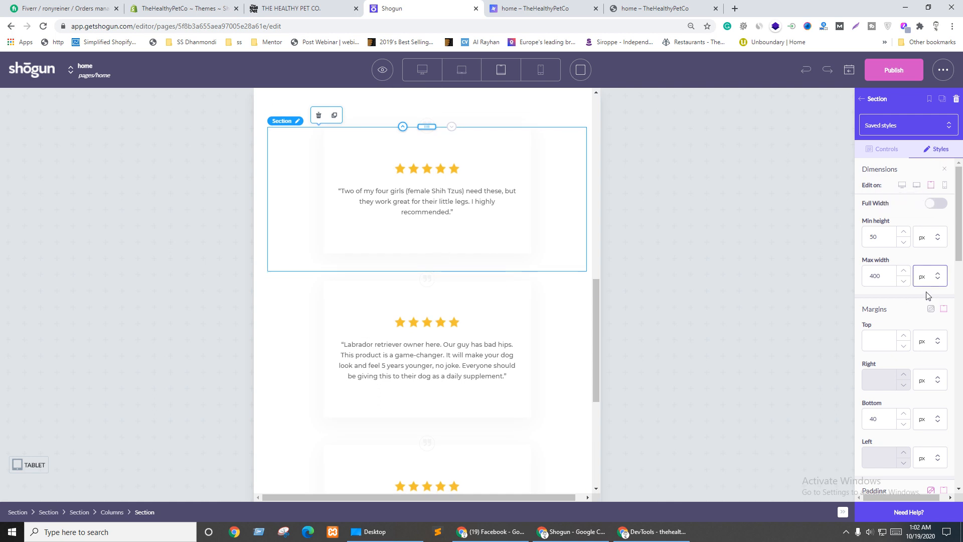
scroll(918, 291, down, 3)
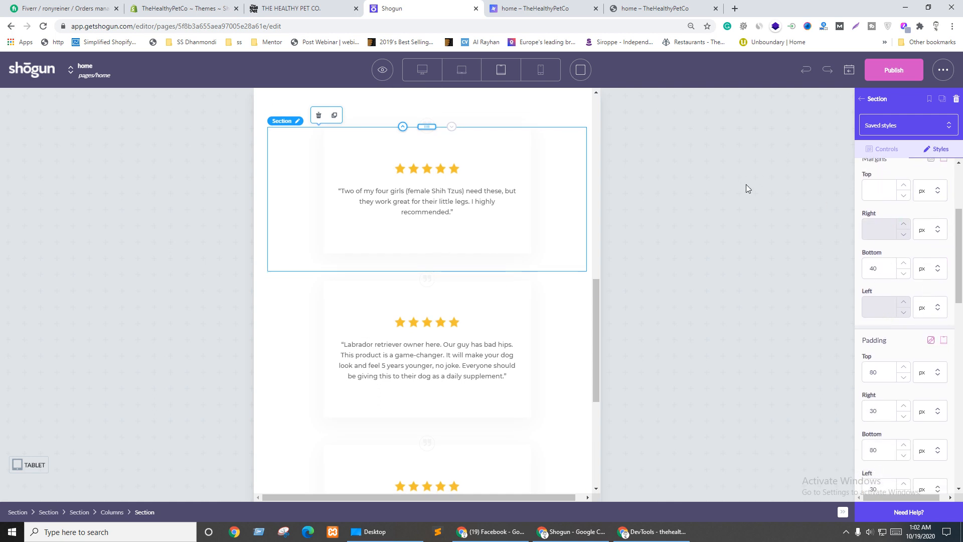
click(461, 70)
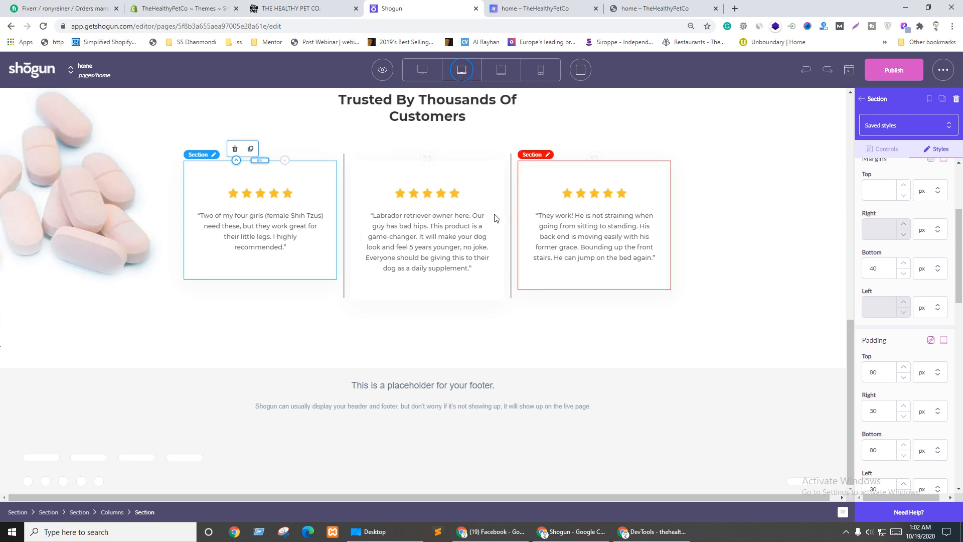
click(541, 70)
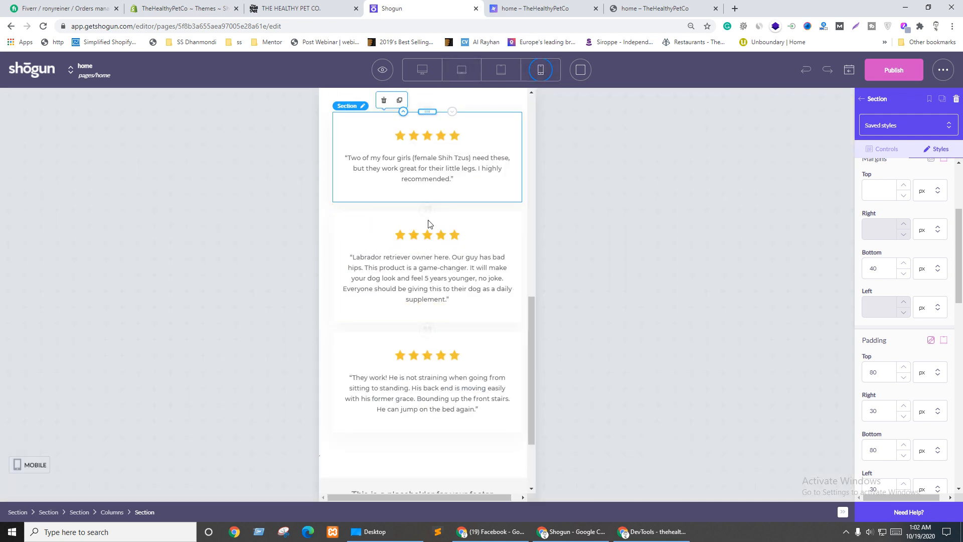
Step: Unlink the first testimonial card's margins for mobile so each side can be set separately
scroll(884, 275, up, 2)
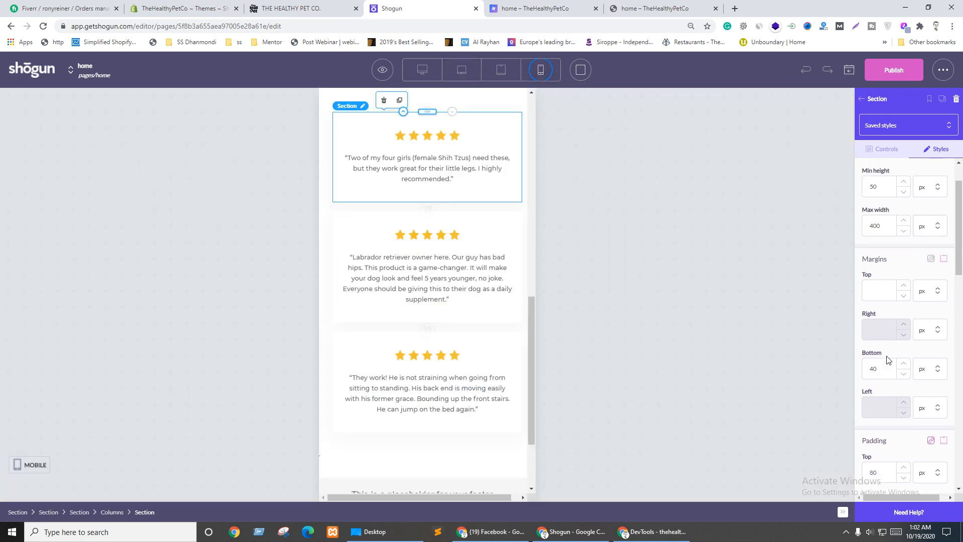
click(944, 258)
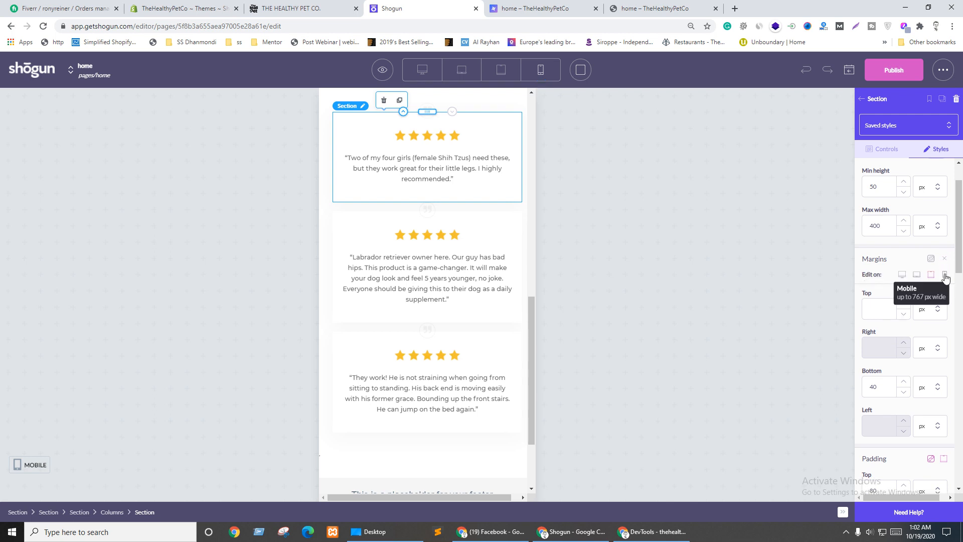
click(945, 276)
click(870, 387)
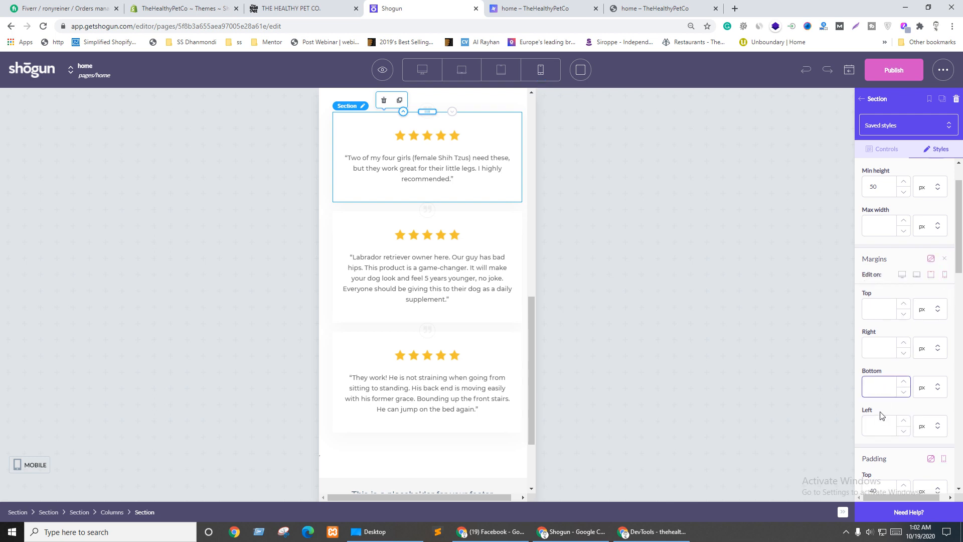
click(932, 260)
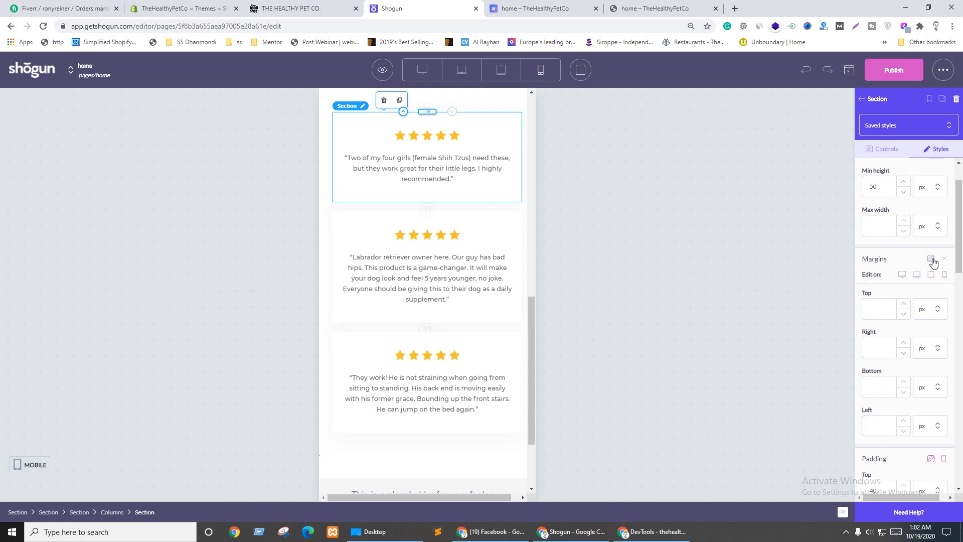
click(876, 387)
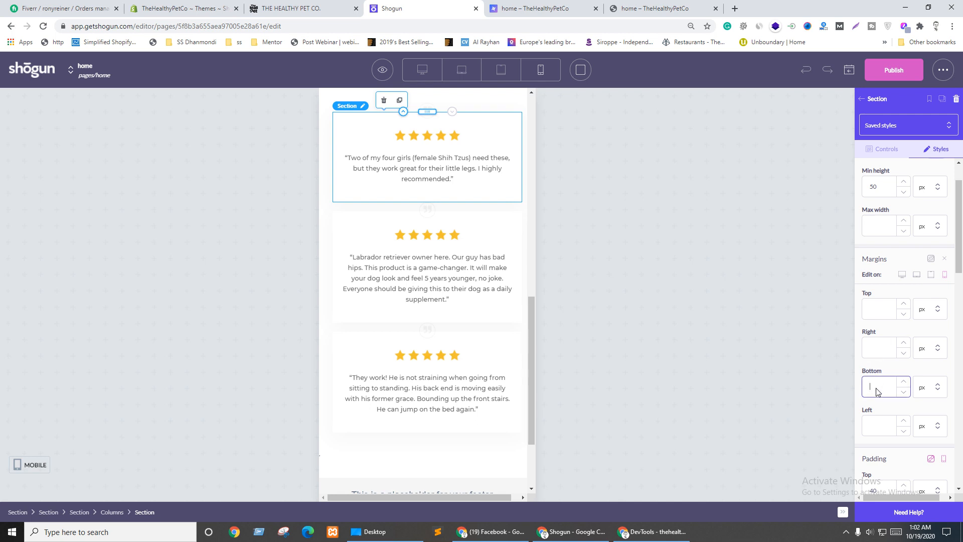
click(373, 224)
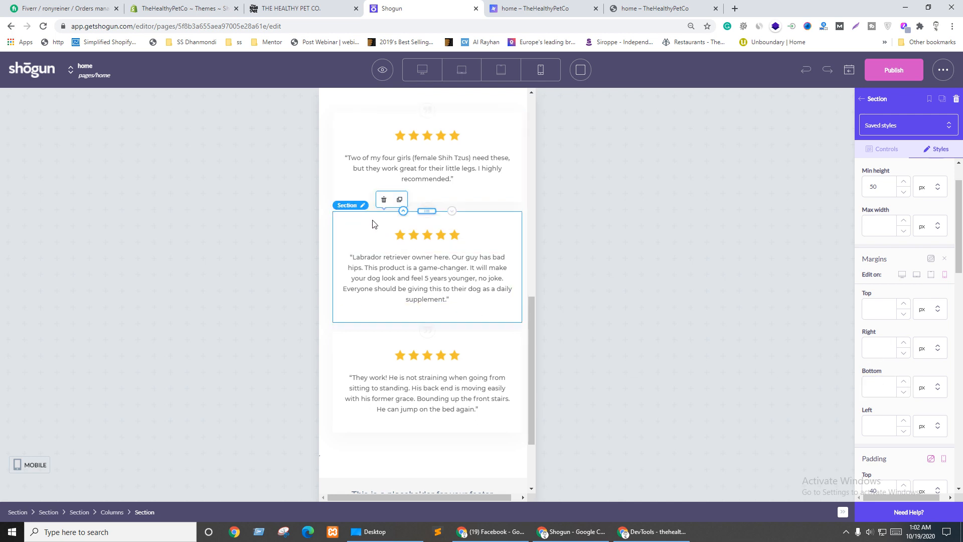
Step: Set the first testimonial card's bottom margin to 40 px for mobile only
click(345, 193)
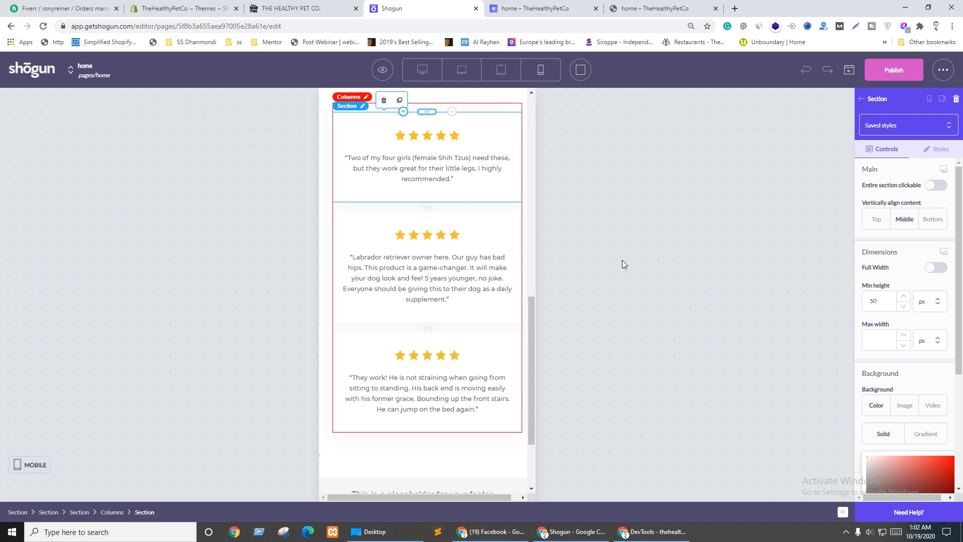
click(936, 149)
scroll(890, 282, down, 3)
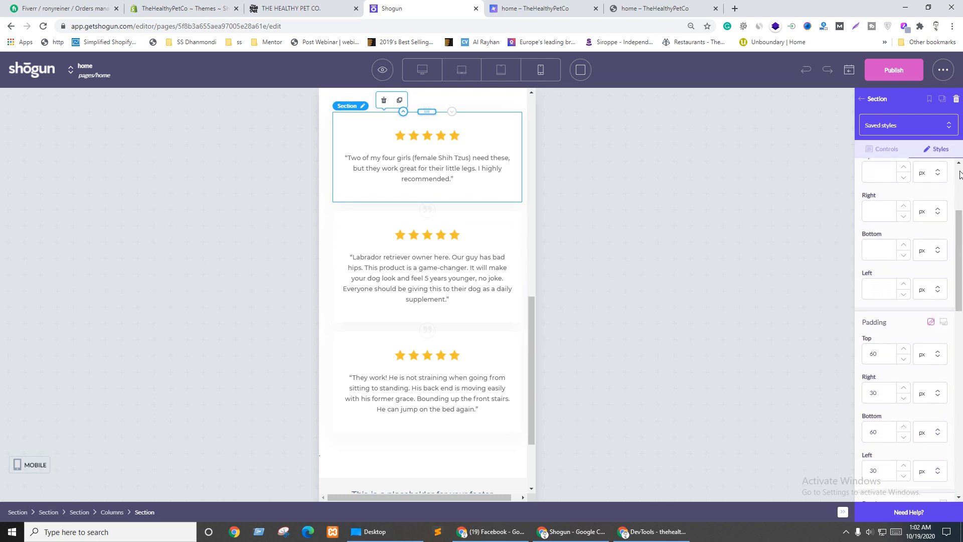
scroll(903, 251, up, 1)
click(945, 192)
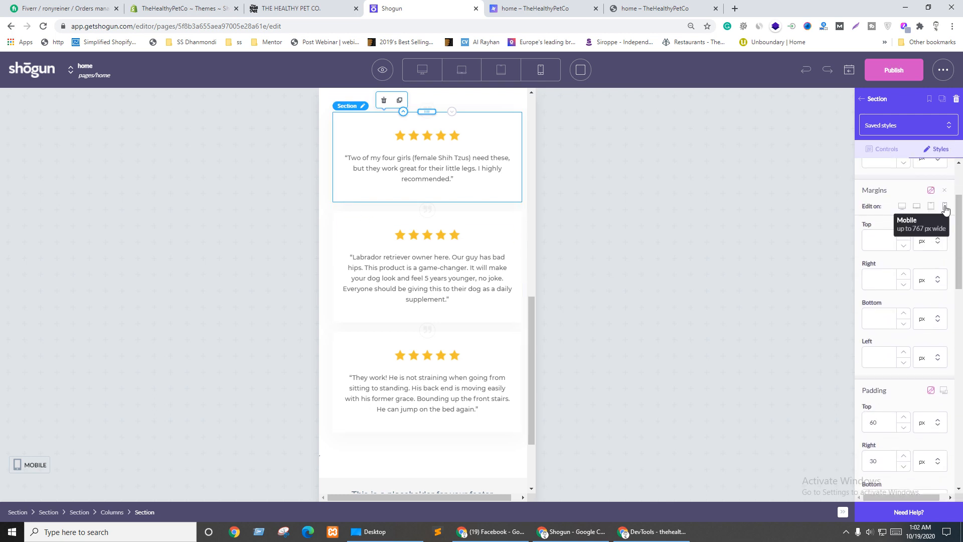
click(944, 206)
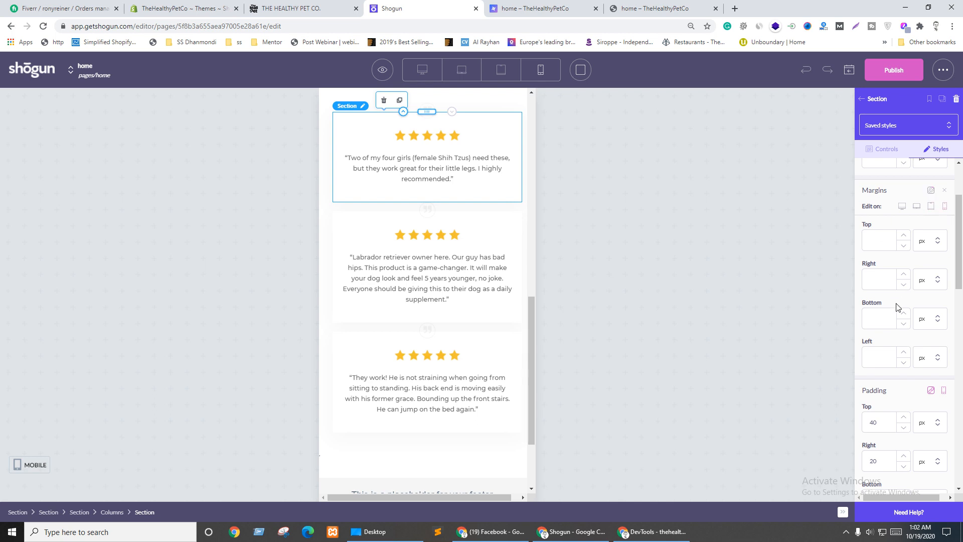
click(883, 318)
text(30)
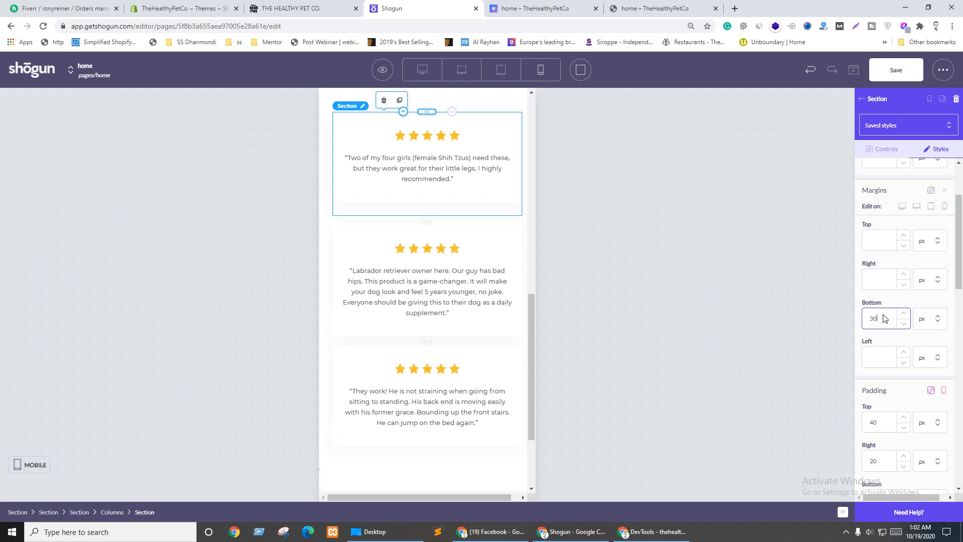
drag(875, 325, 869, 322)
text(4)
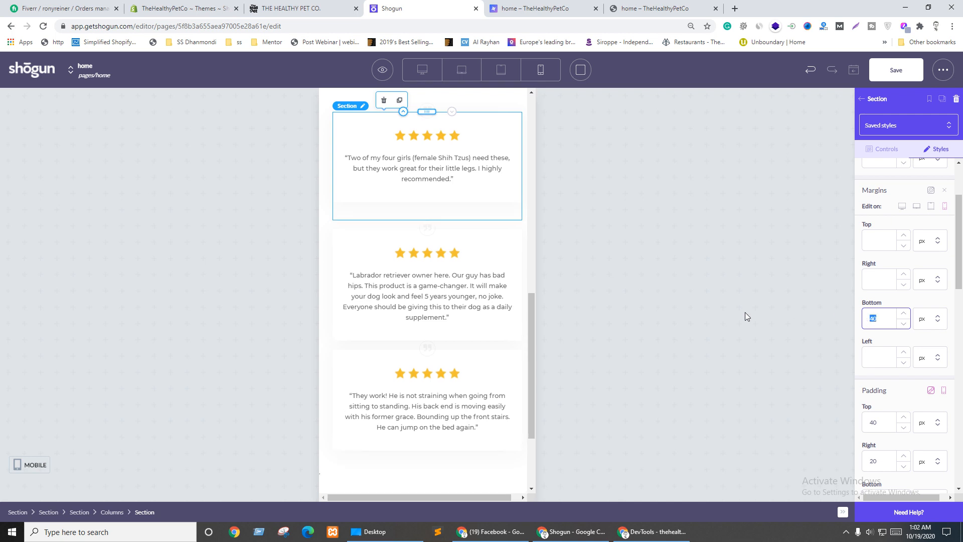
Step: Unlink the second testimonial card's mobile margins and set its bottom margin to 40 px
click(458, 338)
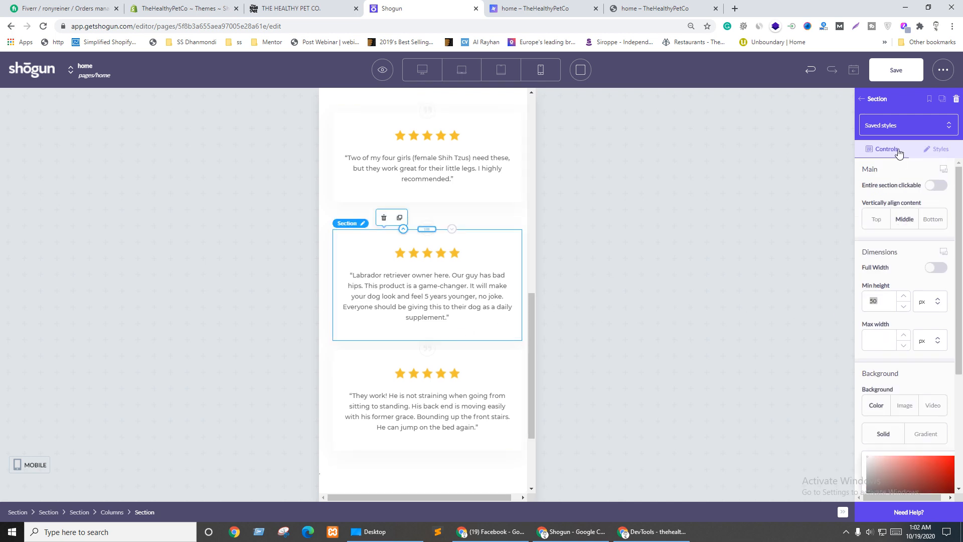
click(936, 149)
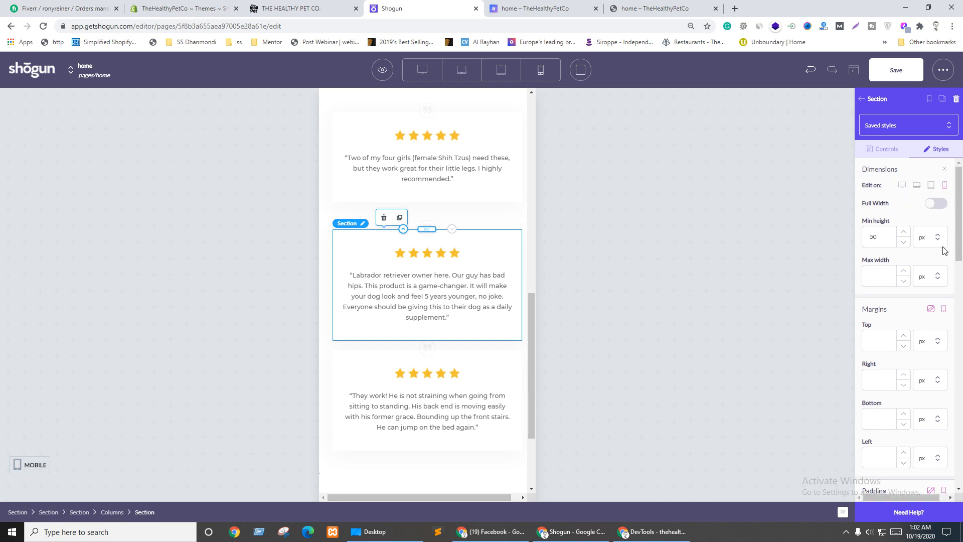
scroll(945, 251, down, 2)
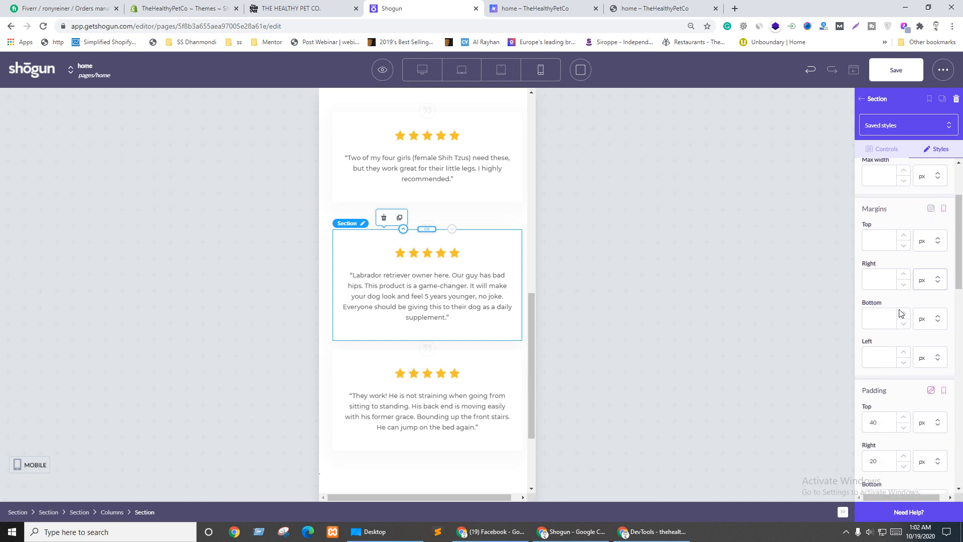
click(867, 326)
text(40)
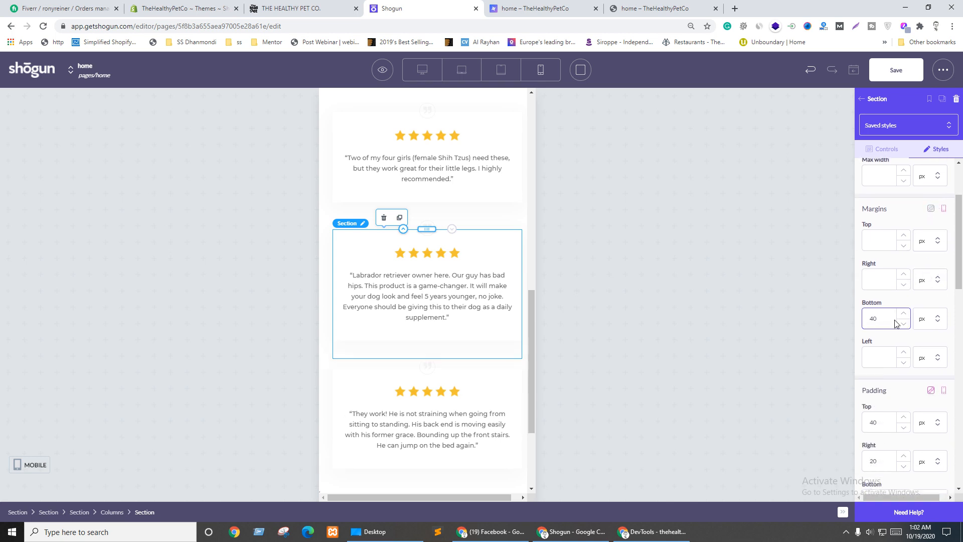
Step: Review the mobile card spacing, then save and publish the page
scroll(474, 352, down, 3)
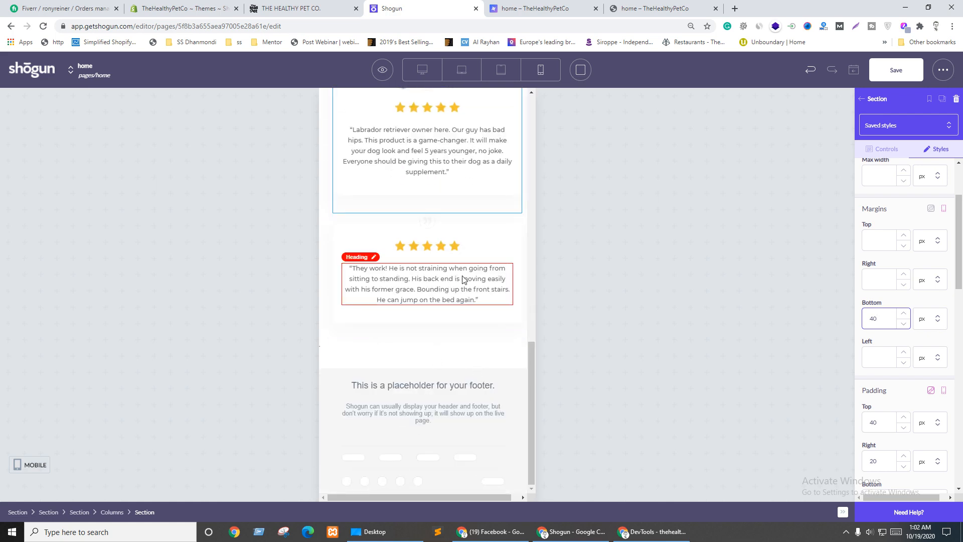
scroll(462, 279, up, 4)
click(898, 73)
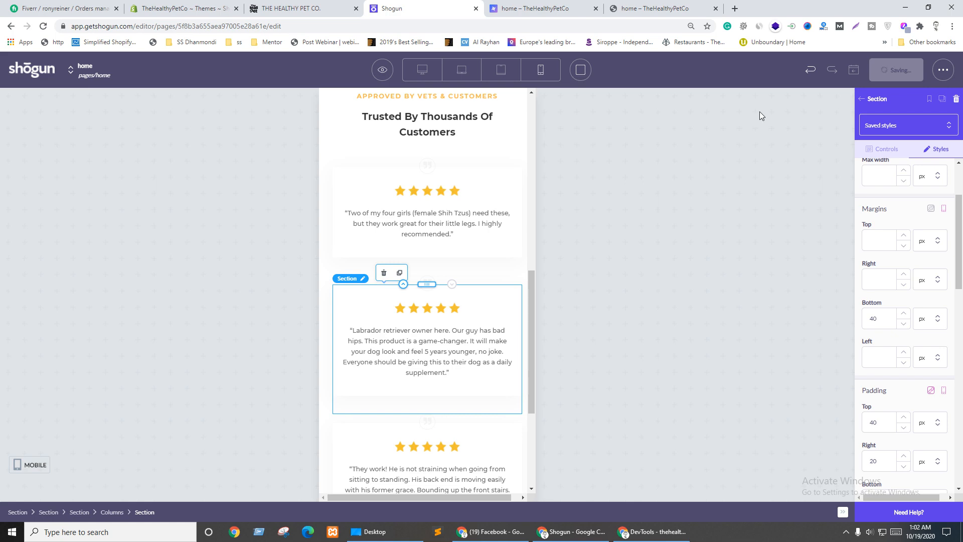
click(906, 72)
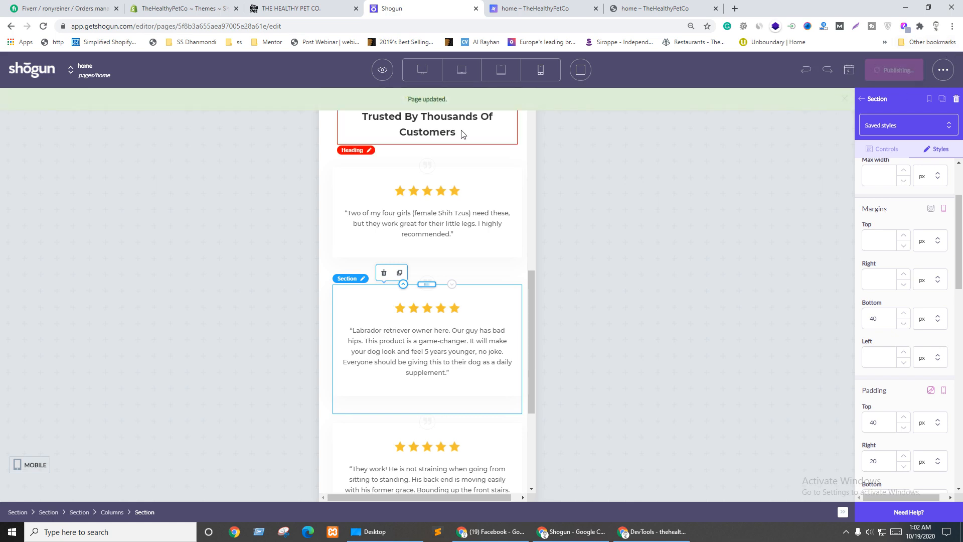
Step: Show the testimonial section in the desktop layout and compare it with the original site, THE HEALTHY PET CO
click(408, 72)
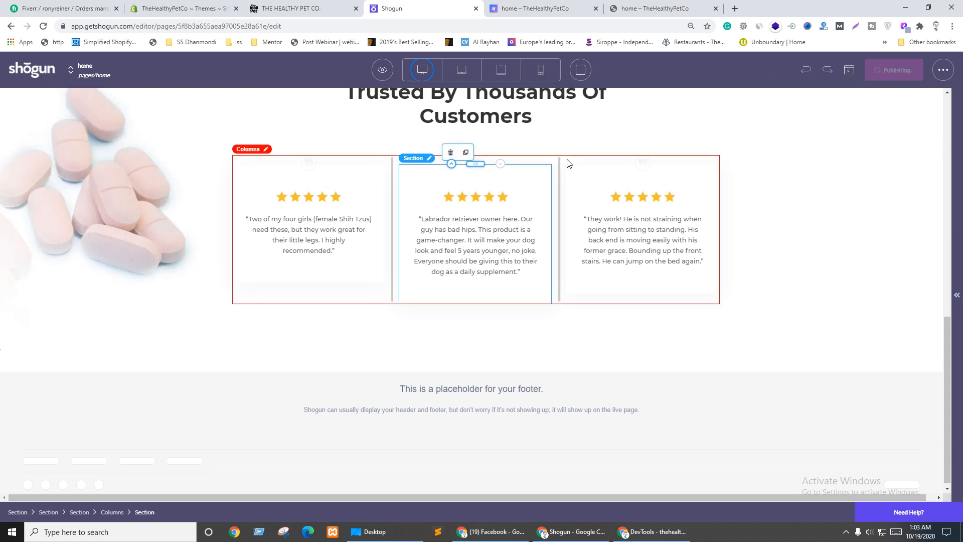
scroll(567, 160, up, 2)
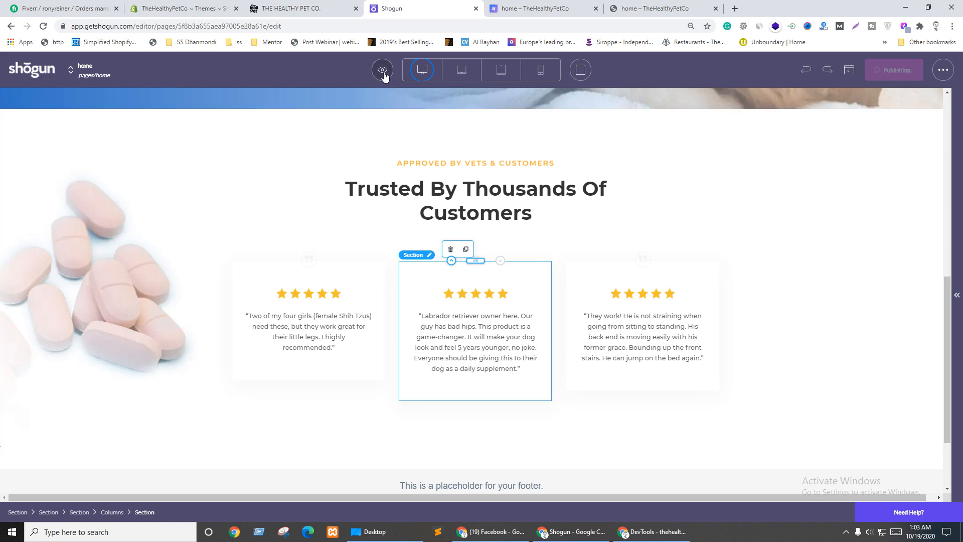
click(284, 4)
scroll(548, 308, up, 3)
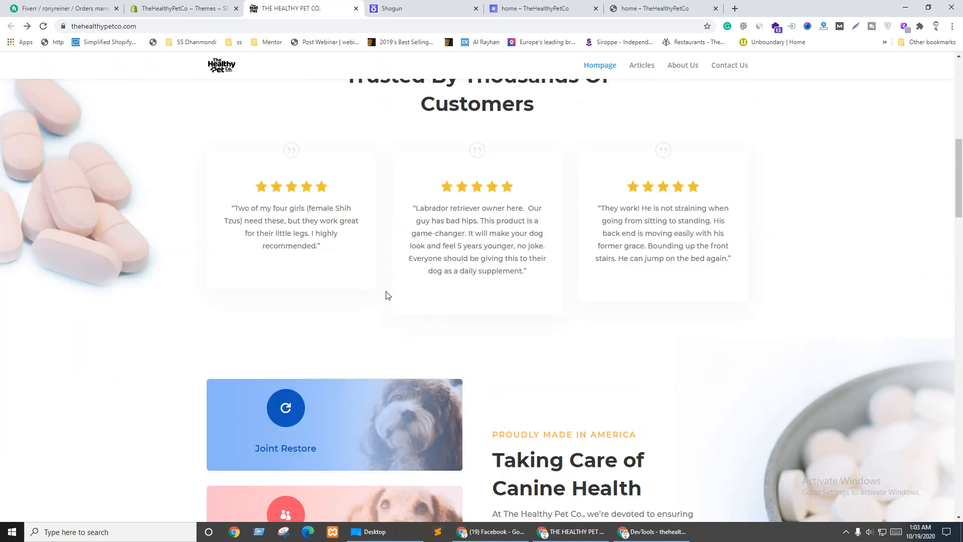
Step: Switch back to the Shogun editor and open the published home page in its own browser tab
click(389, 8)
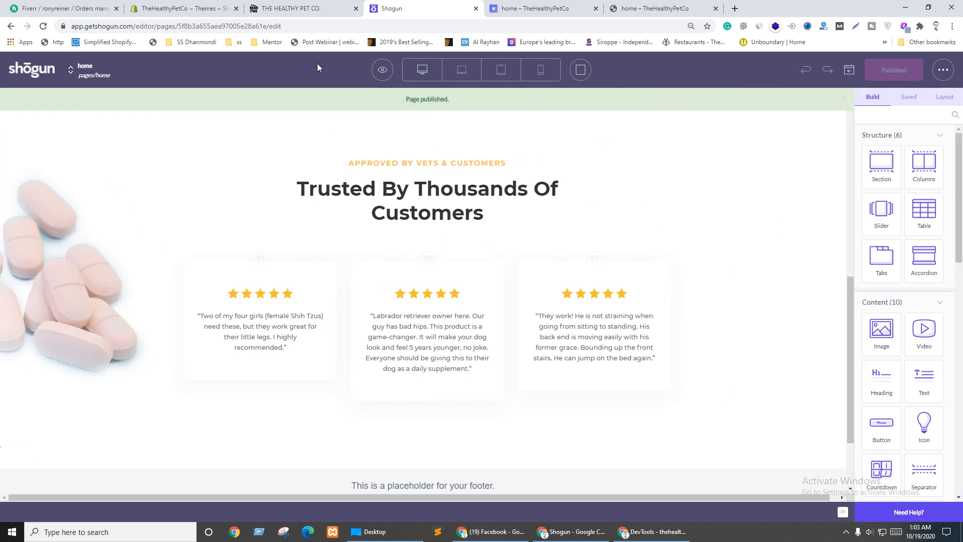
click(382, 71)
click(379, 104)
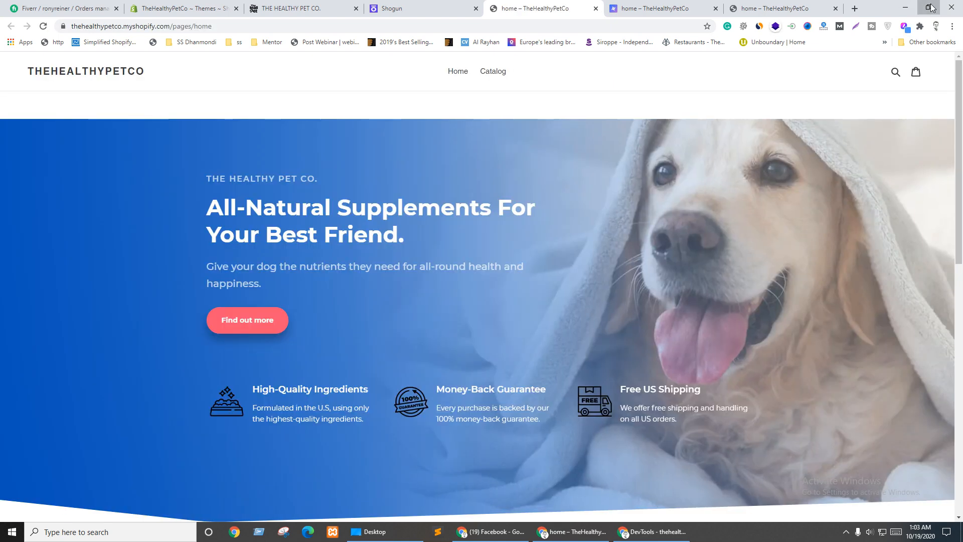
Step: Reduce the browser window to a narrow mobile width and examine the published page's testimonial card spacing and hero section
click(929, 7)
scroll(267, 283, down, 1)
scroll(267, 285, down, 10)
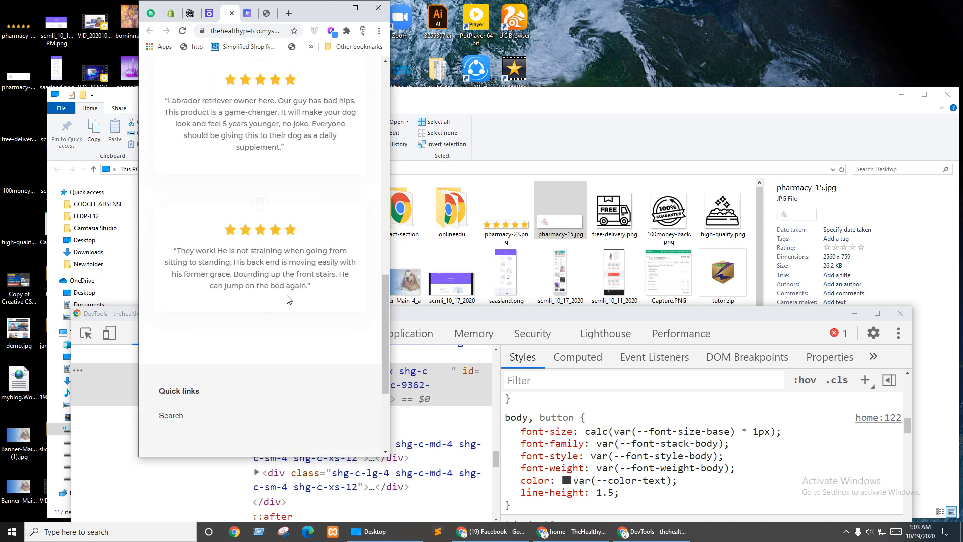
scroll(288, 300, down, 4)
scroll(289, 295, up, 10)
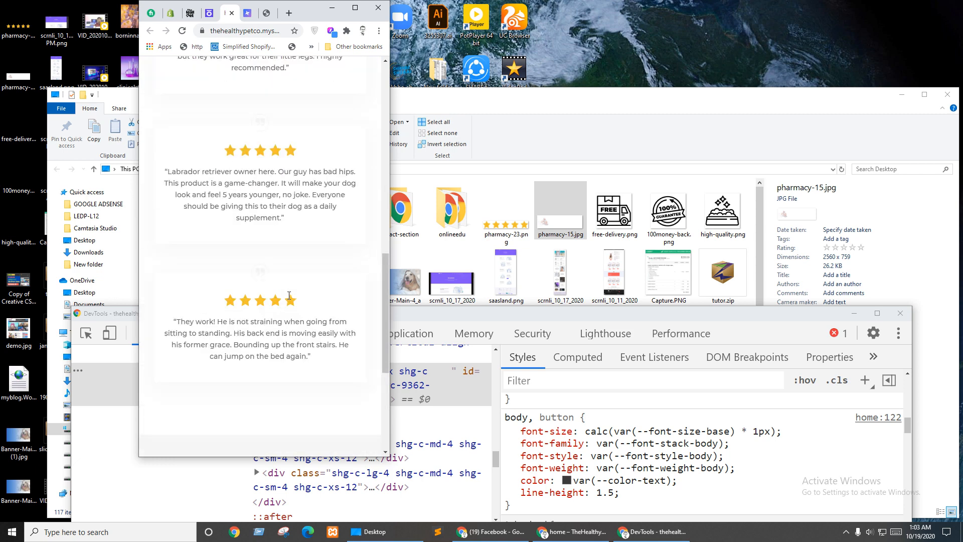
scroll(326, 230, up, 4)
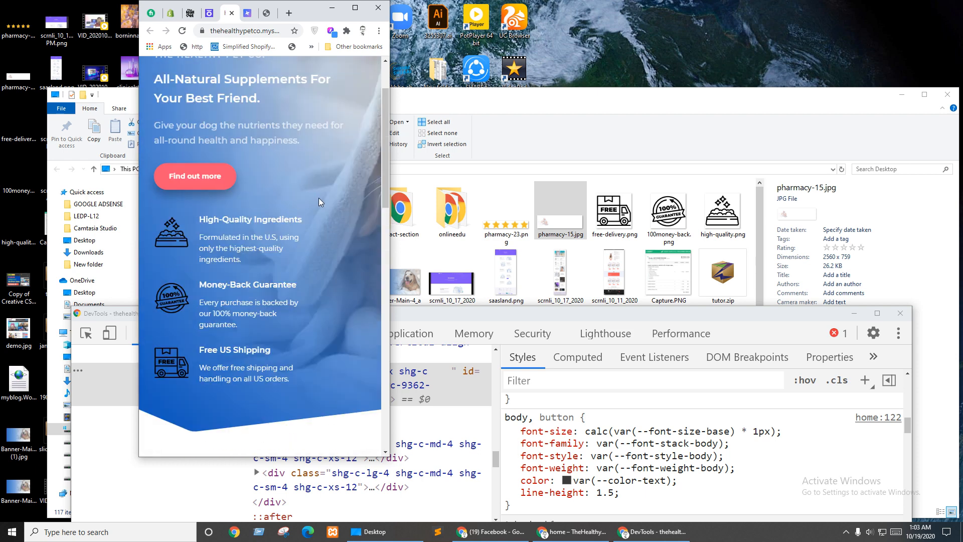
scroll(315, 199, down, 3)
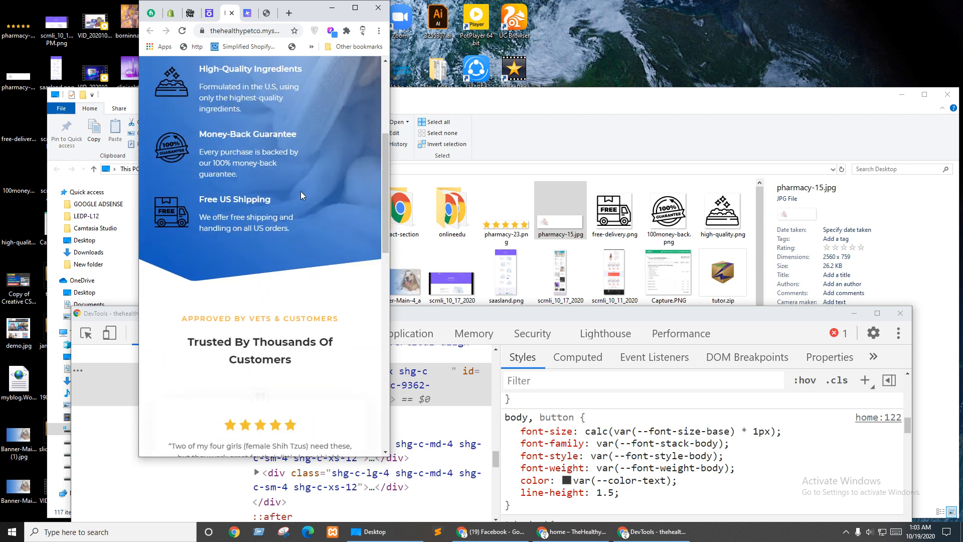